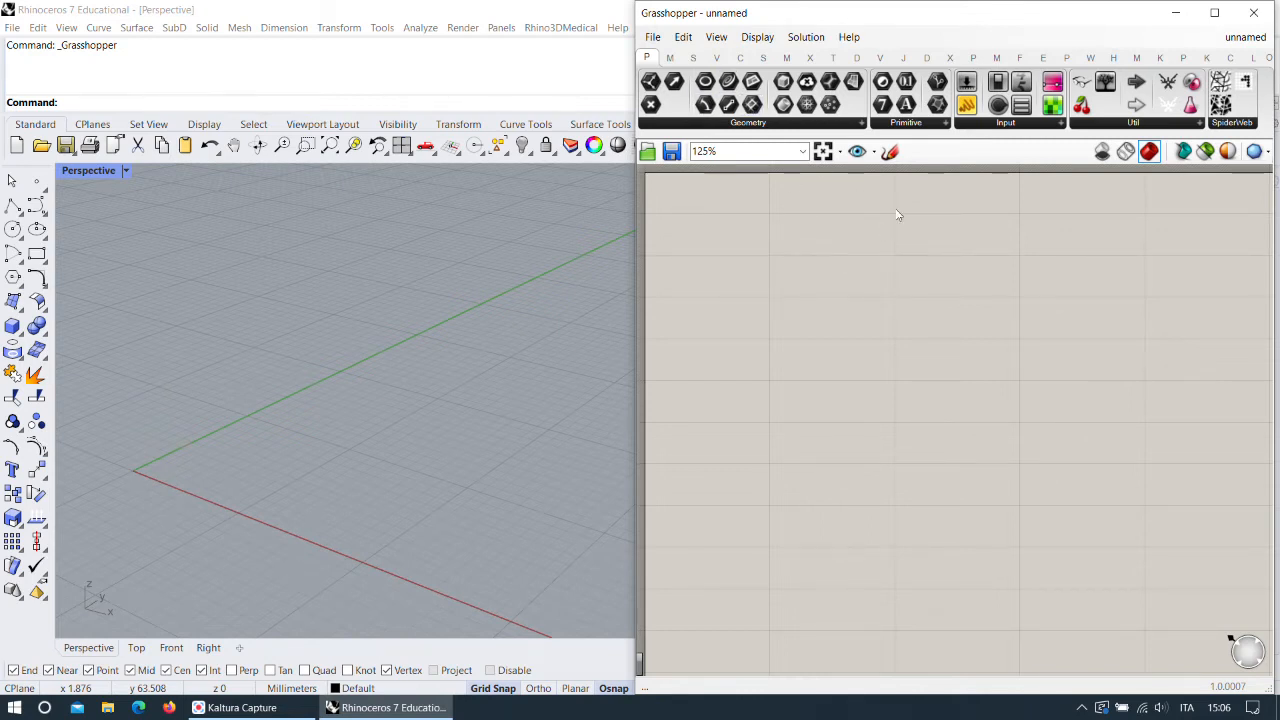
Add a Move component to the Grasshopper canvas and place a Curve parameter to its left.
{"action": "double_click", "coordinate": [917, 240]}
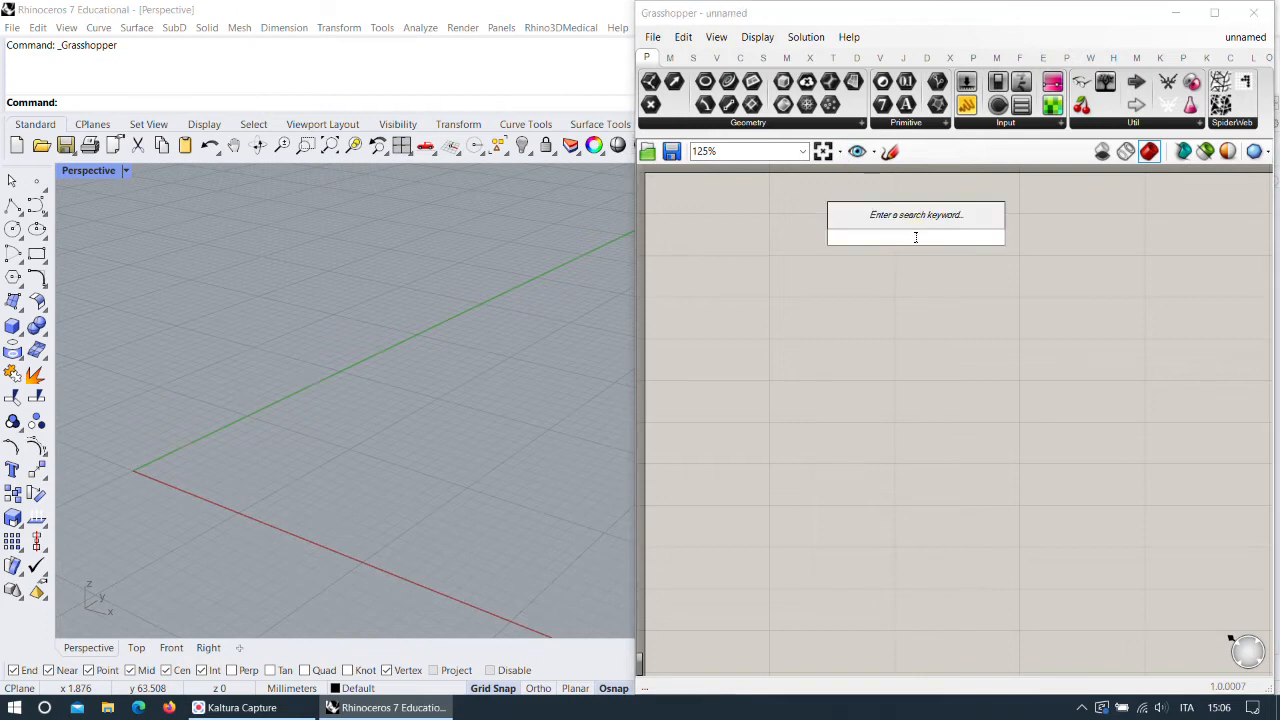
{"action": "type", "text": "move"}
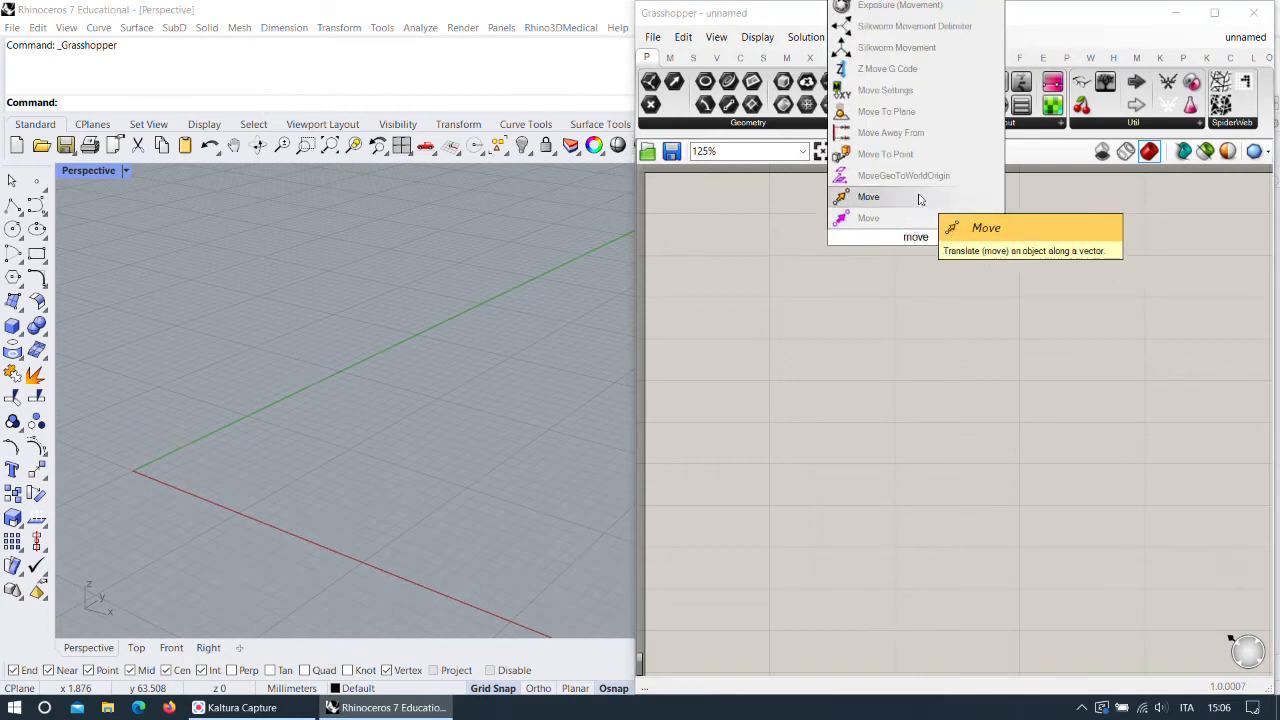
{"action": "left_click", "coordinate": [862, 218]}
{"action": "left_click_drag", "start_coordinate": [1083, 88], "coordinate": [980, 155]}
{"action": "right_click_drag", "start_coordinate": [1065, 354], "coordinate": [1085, 320]}
{"action": "left_click_drag", "start_coordinate": [953, 236], "coordinate": [1005, 272]}
{"action": "right_click_drag", "start_coordinate": [1139, 256], "coordinate": [1085, 239]}
{"action": "left_click_drag", "start_coordinate": [936, 254], "coordinate": [956, 258]}
{"action": "right_click_drag", "start_coordinate": [1038, 250], "coordinate": [1072, 249]}
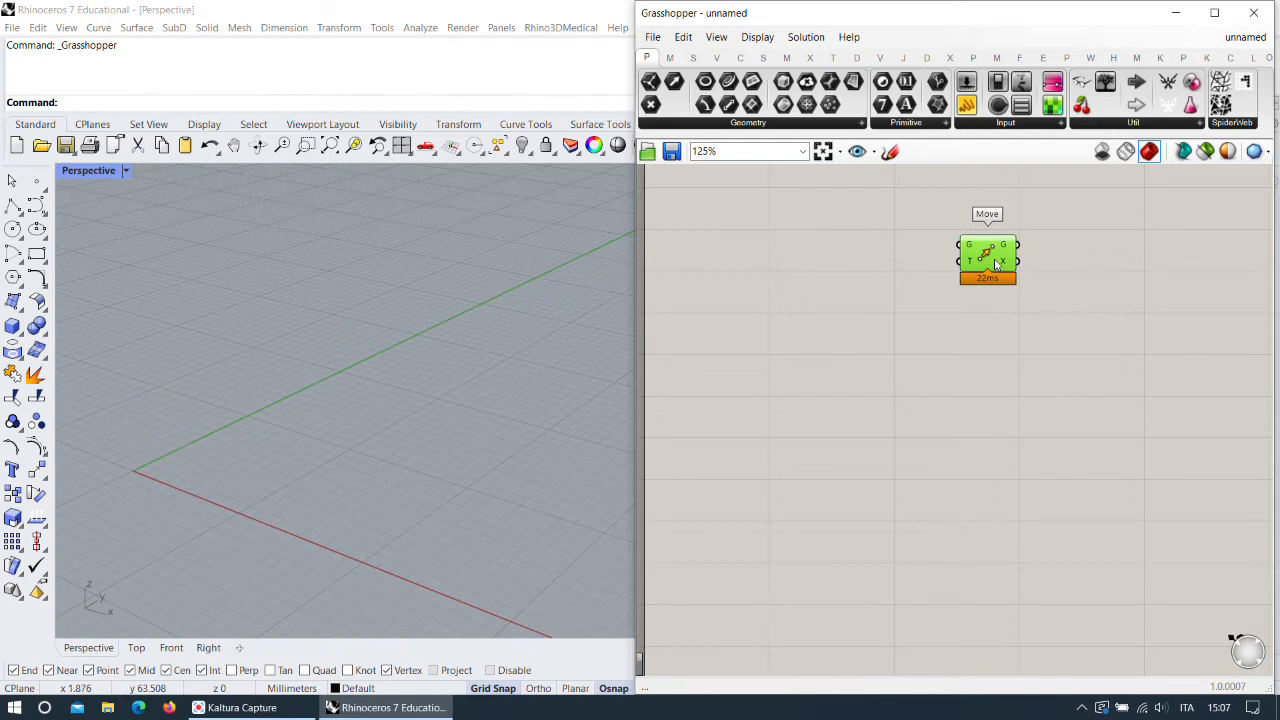
{"action": "left_click_drag", "start_coordinate": [996, 264], "coordinate": [1015, 255]}
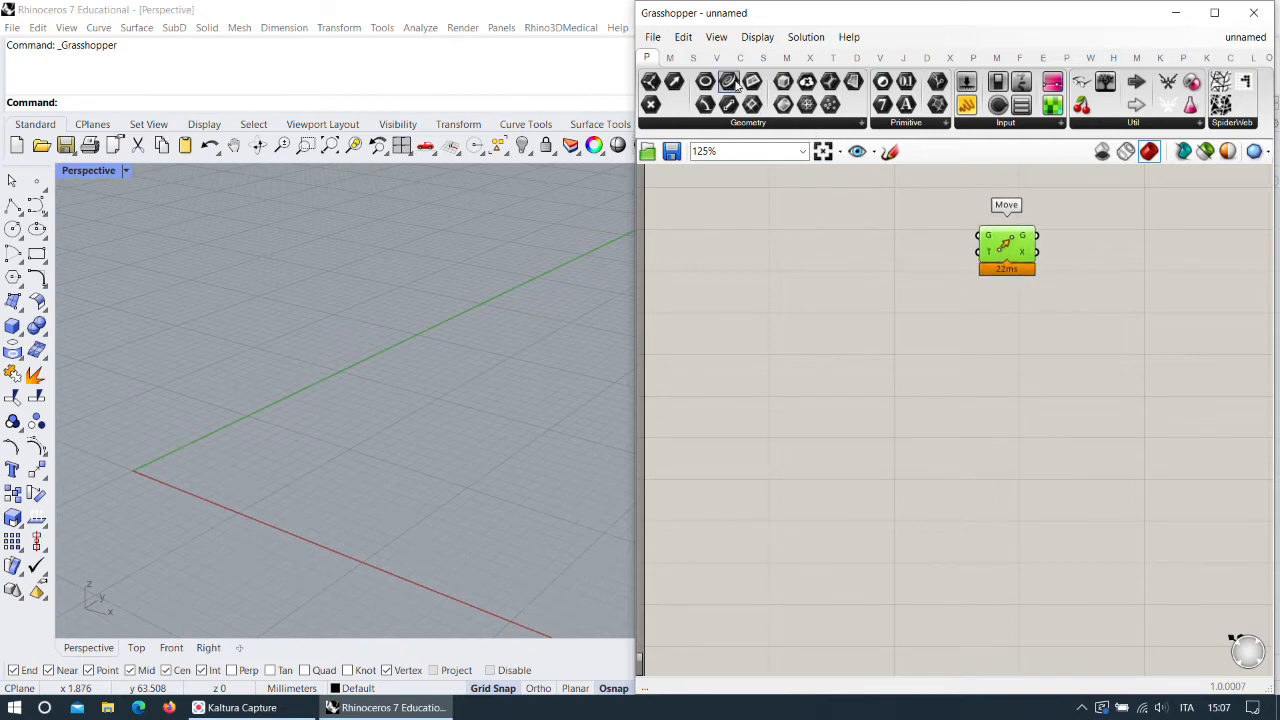
{"action": "left_click_drag", "start_coordinate": [729, 82], "coordinate": [702, 250]}
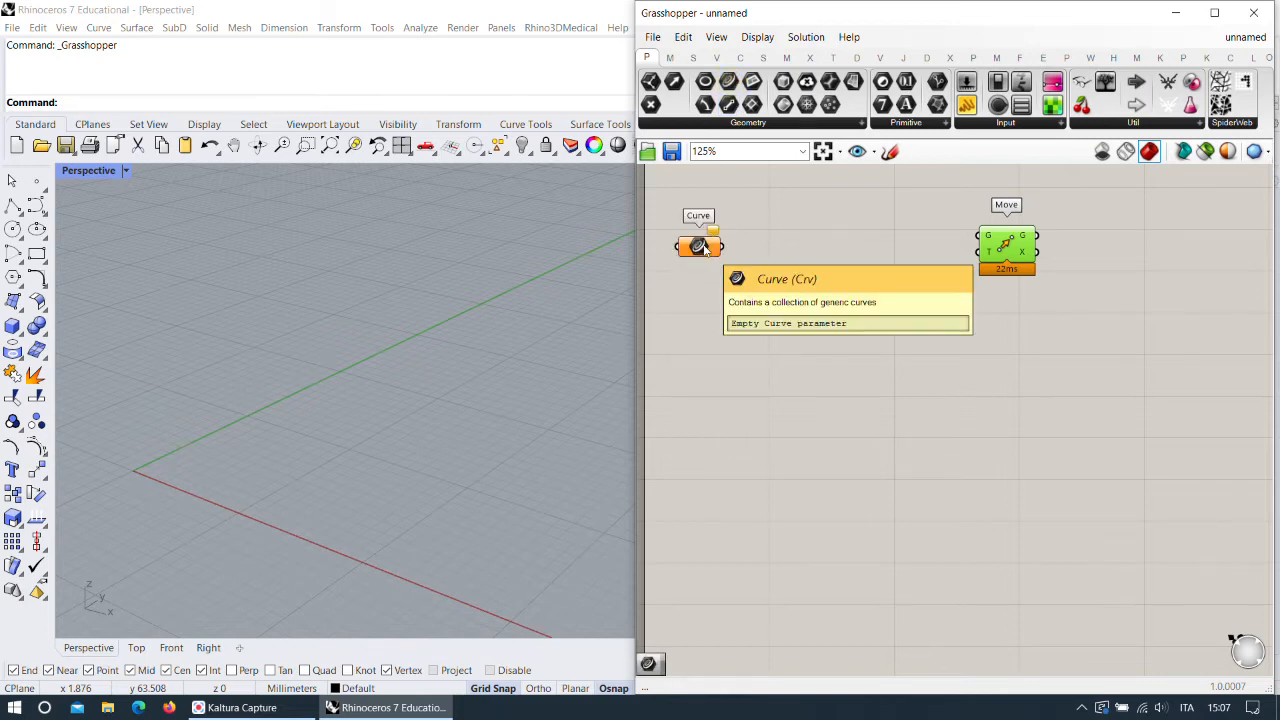
Switch to Rhino and draw a 1 mm cube with its first base corner at the origin.
{"action": "right_click_drag", "start_coordinate": [555, 323], "coordinate": [357, 420]}
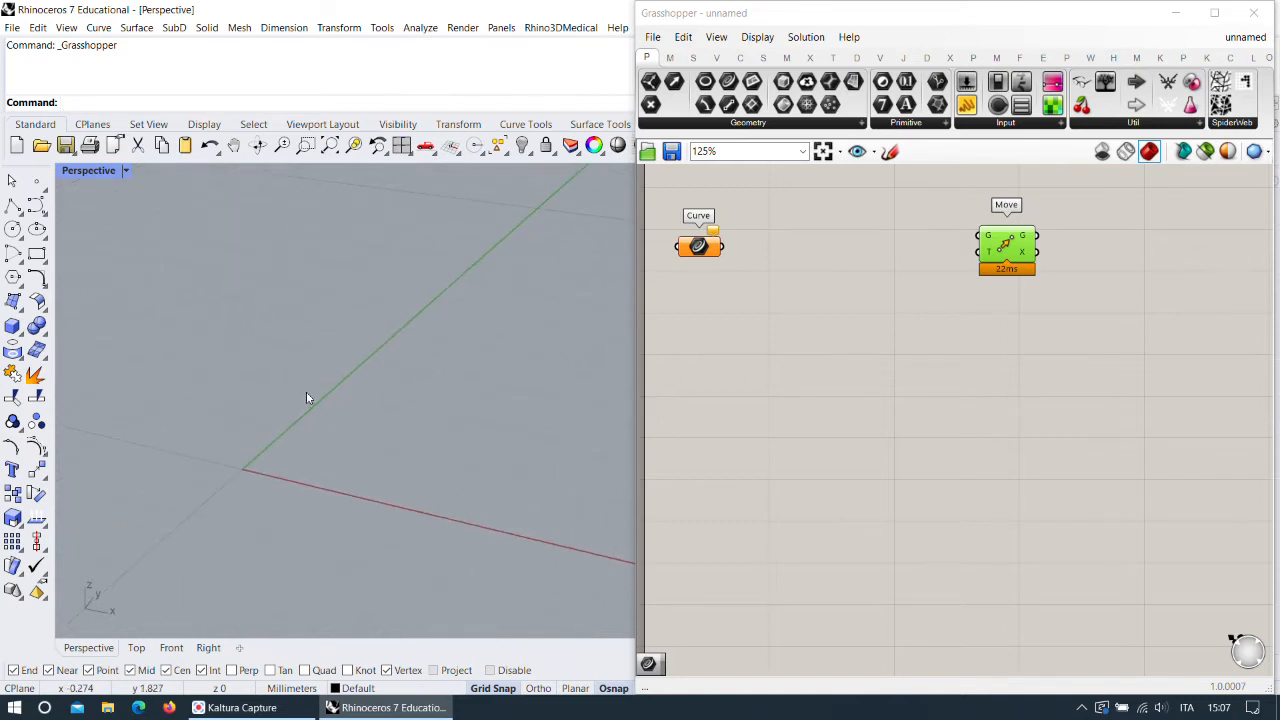
{"action": "left_click", "coordinate": [12, 326]}
{"action": "left_click", "coordinate": [240, 467]}
{"action": "left_click", "coordinate": [355, 440]}
{"action": "left_click", "coordinate": [363, 392]}
{"action": "right_click_drag", "start_coordinate": [416, 426], "coordinate": [278, 496]}
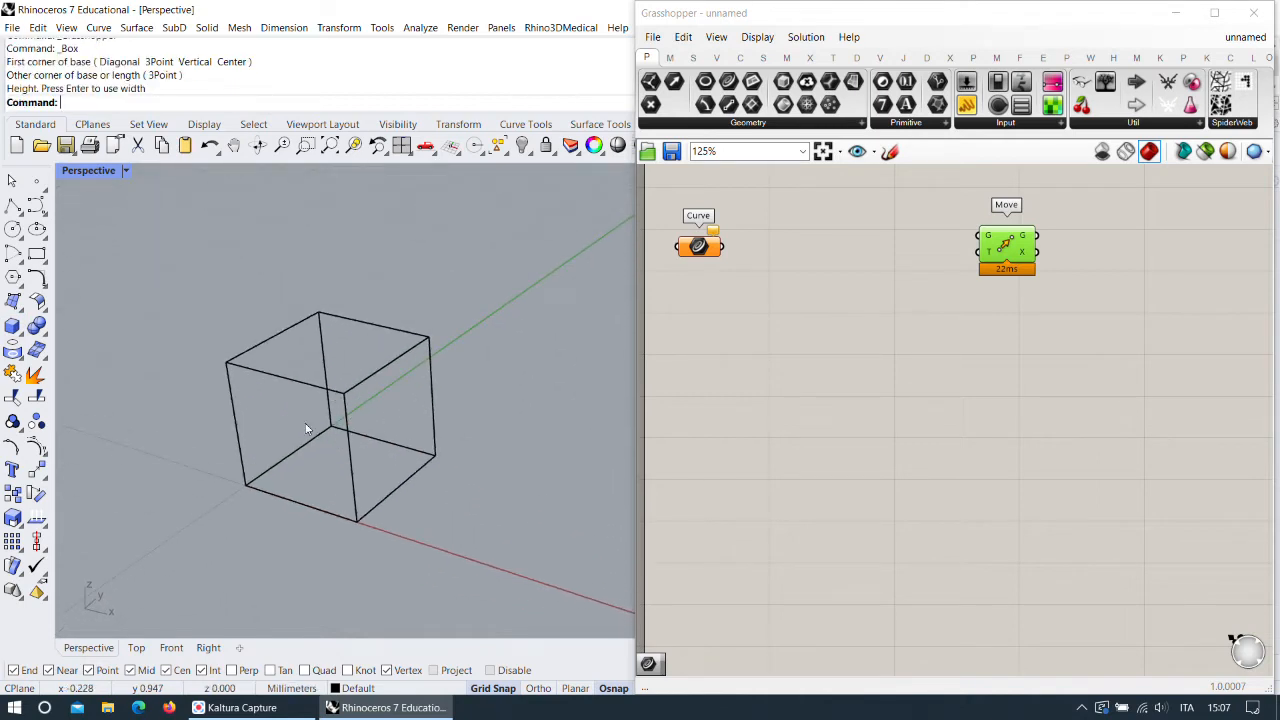
{"action": "double_click", "coordinate": [125, 171]}
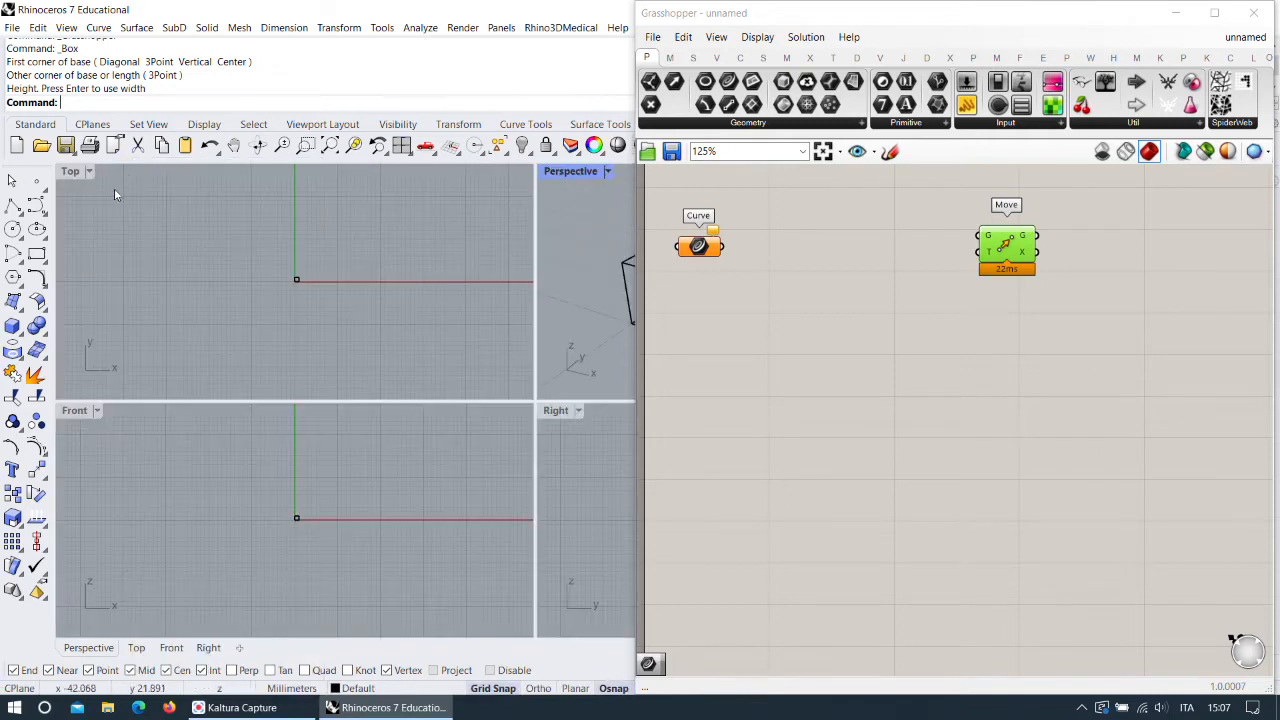
{"action": "double_click", "coordinate": [566, 172]}
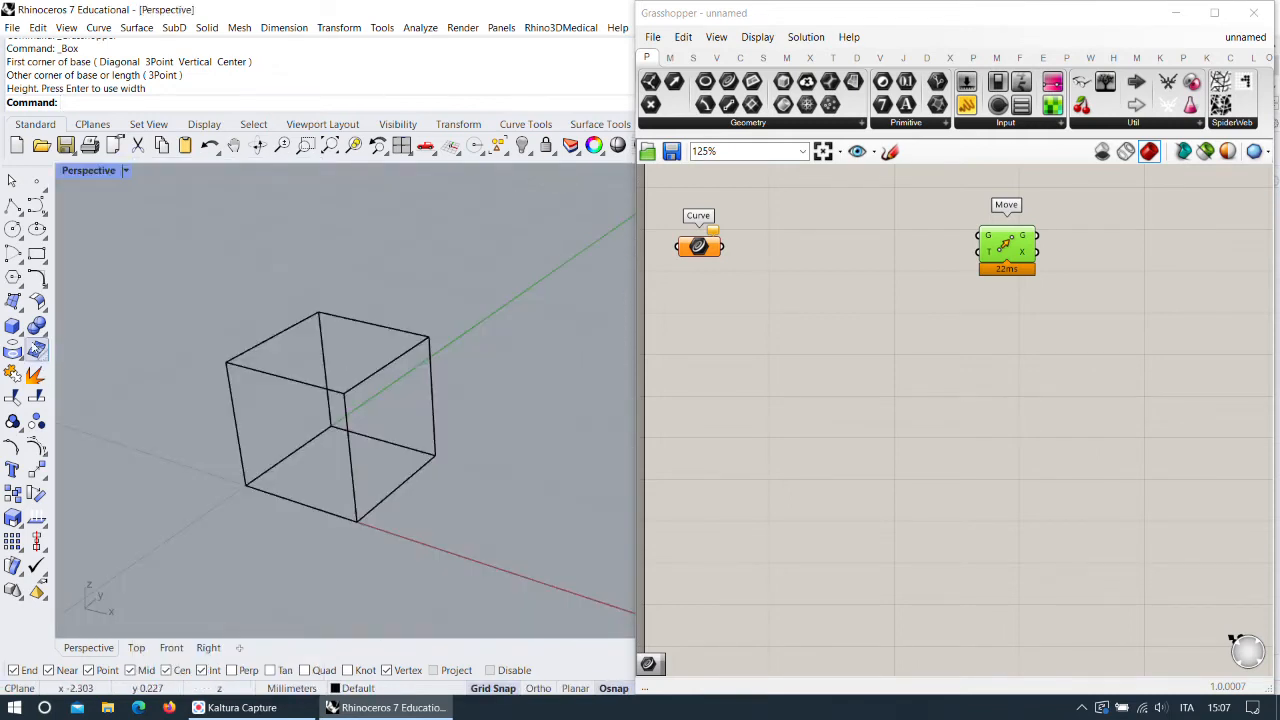
Draw two separate polylines between opposite corners of the cube as its first two space diagonals.
{"action": "left_click", "coordinate": [13, 205]}
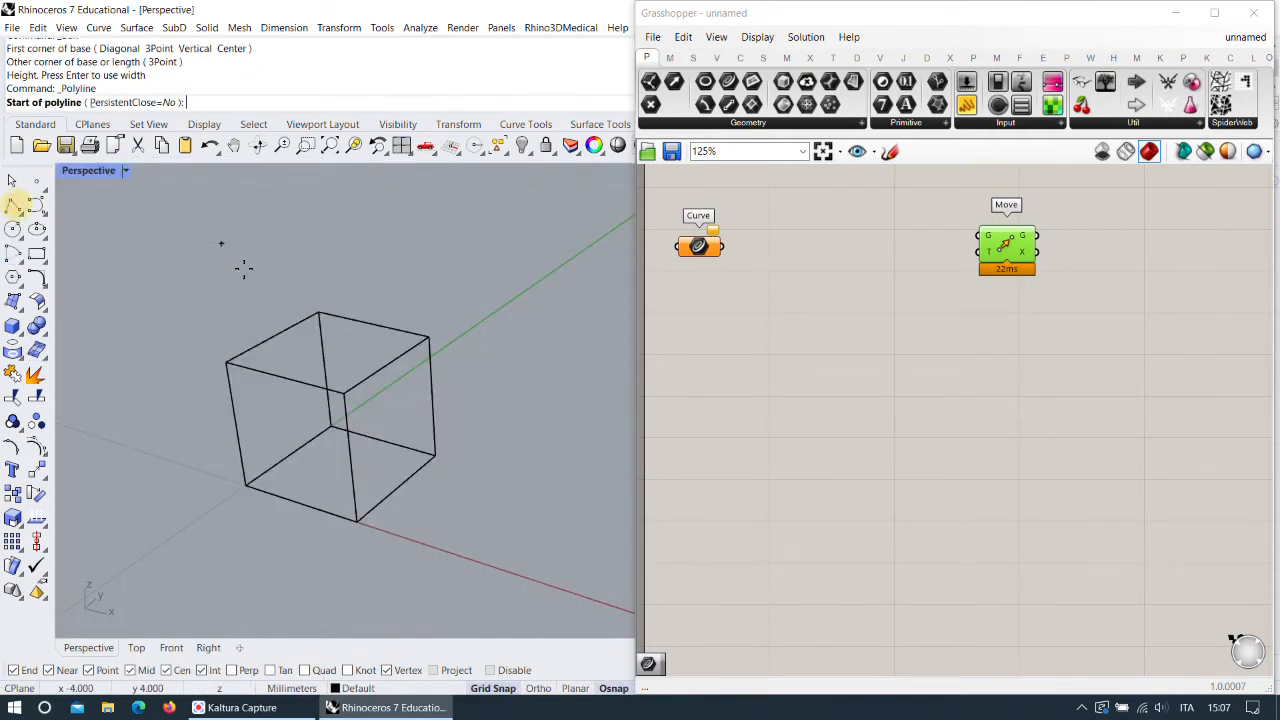
{"action": "left_click", "coordinate": [318, 313]}
{"action": "left_click", "coordinate": [356, 520]}
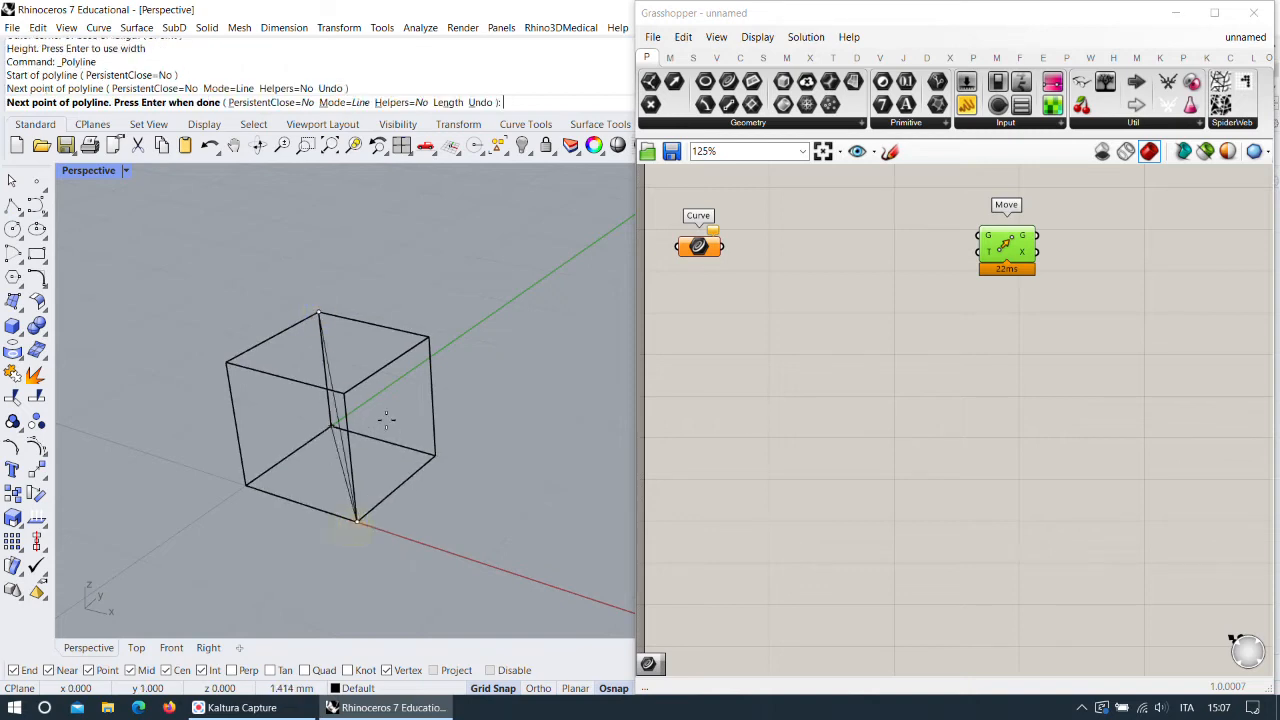
{"action": "key", "text": "Return"}
{"action": "key", "text": "Return"}
{"action": "left_click", "coordinate": [429, 337]}
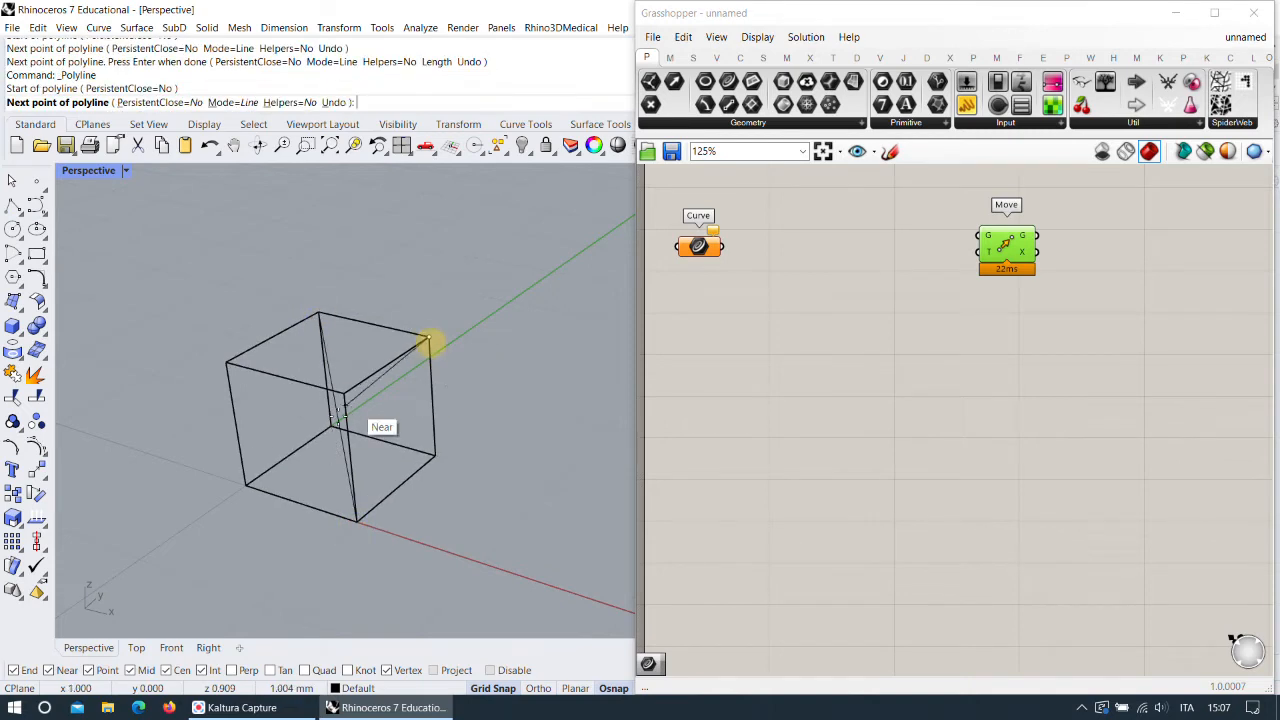
{"action": "left_click", "coordinate": [246, 485]}
{"action": "key", "text": "Return"}
Draw the cube's remaining two space diagonals as separate polylines between opposite corners.
{"action": "key", "text": "Return"}
{"action": "left_click", "coordinate": [226, 363]}
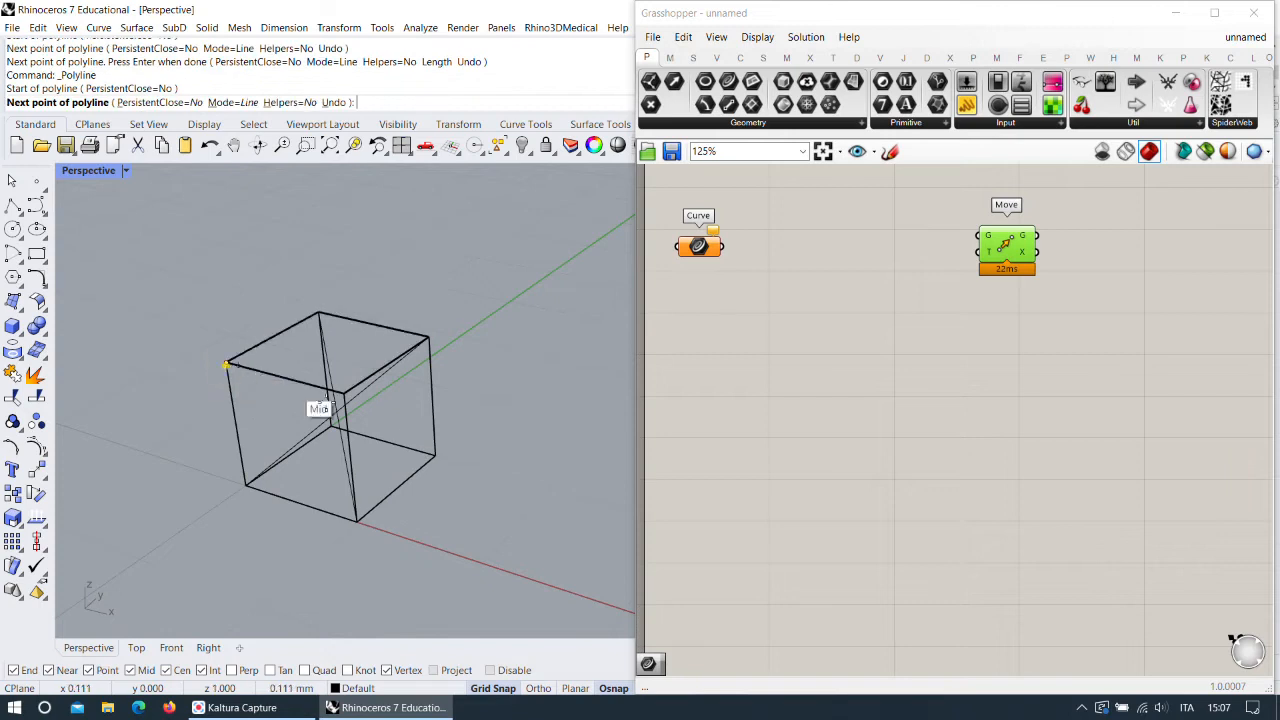
{"action": "left_click", "coordinate": [434, 456]}
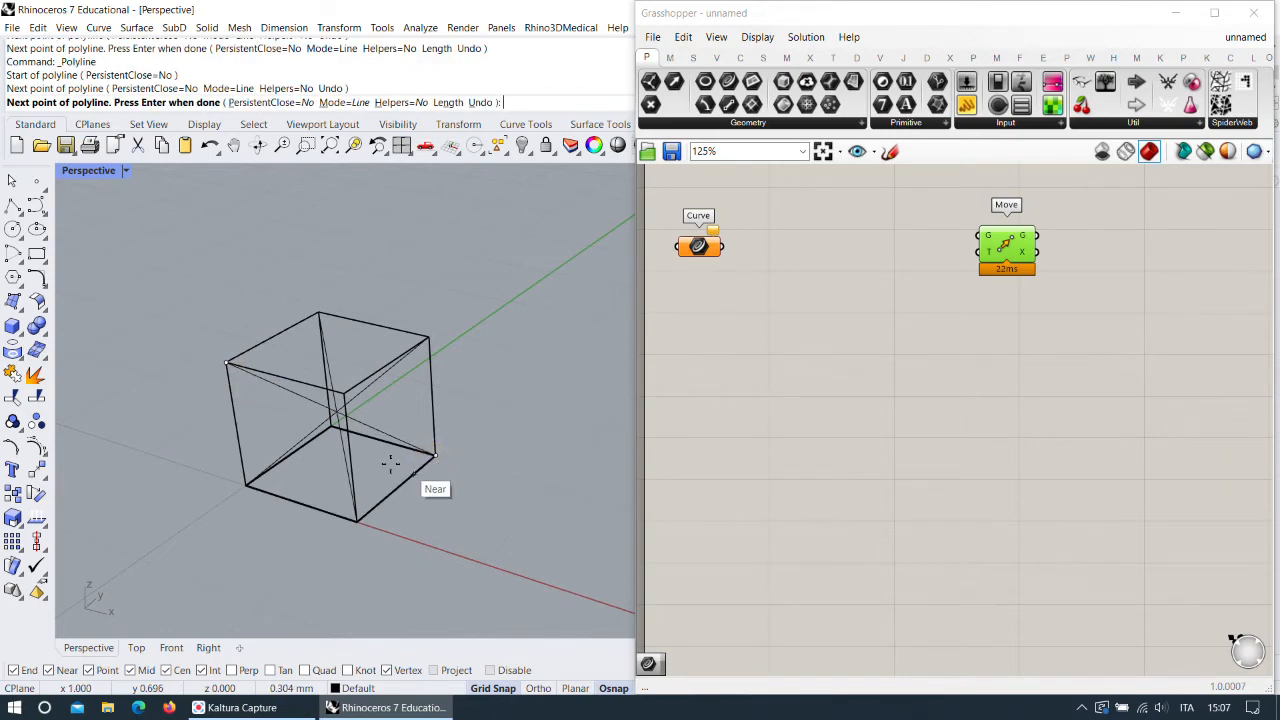
{"action": "key", "text": "Return"}
{"action": "right_click_drag", "start_coordinate": [390, 484], "coordinate": [461, 472]}
{"action": "scroll", "coordinate": [461, 472], "scroll_direction": "down", "scroll_amount": 5}
{"action": "scroll", "coordinate": [299, 534], "scroll_direction": "up", "scroll_amount": 5}
{"action": "scroll", "coordinate": [299, 534], "scroll_direction": "up", "scroll_amount": 1}
{"action": "key", "text": "Return"}
{"action": "left_click", "coordinate": [266, 458]}
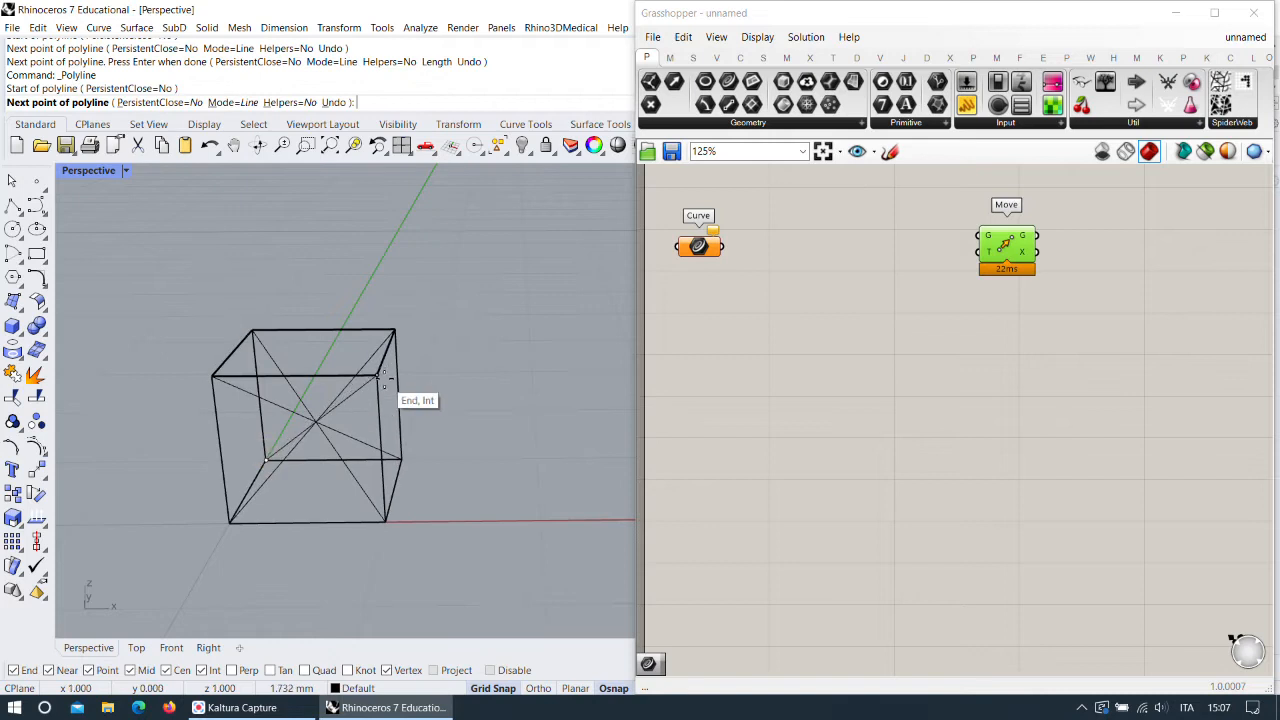
{"action": "left_click", "coordinate": [384, 379]}
{"action": "key", "text": "Return"}
Hide the cube, leaving only its diagonal lines in the Perspective view.
{"action": "scroll", "coordinate": [512, 401], "scroll_direction": "down", "scroll_amount": 2}
{"action": "right_click_drag", "start_coordinate": [512, 401], "coordinate": [404, 426]}
{"action": "scroll", "coordinate": [404, 426], "scroll_direction": "down", "scroll_amount": 8}
{"action": "scroll", "coordinate": [528, 401], "scroll_direction": "up", "scroll_amount": 6}
{"action": "left_click", "coordinate": [516, 368]}
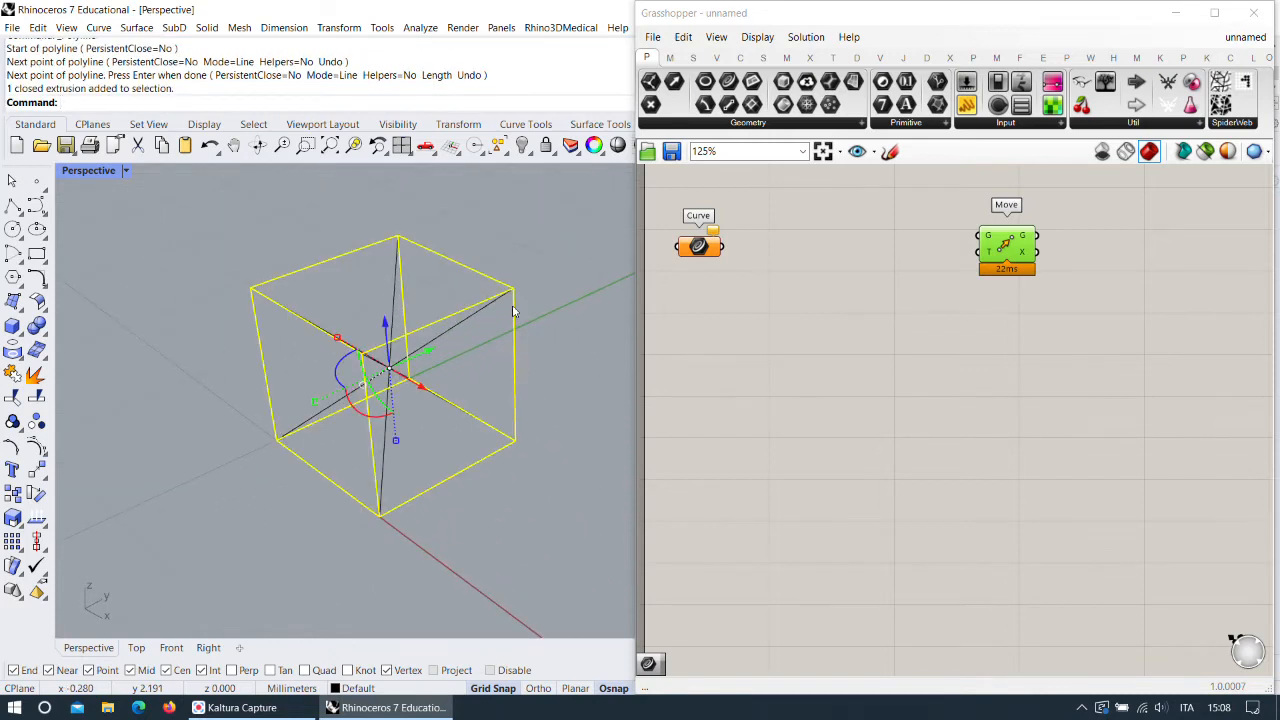
{"action": "left_click", "coordinate": [548, 288]}
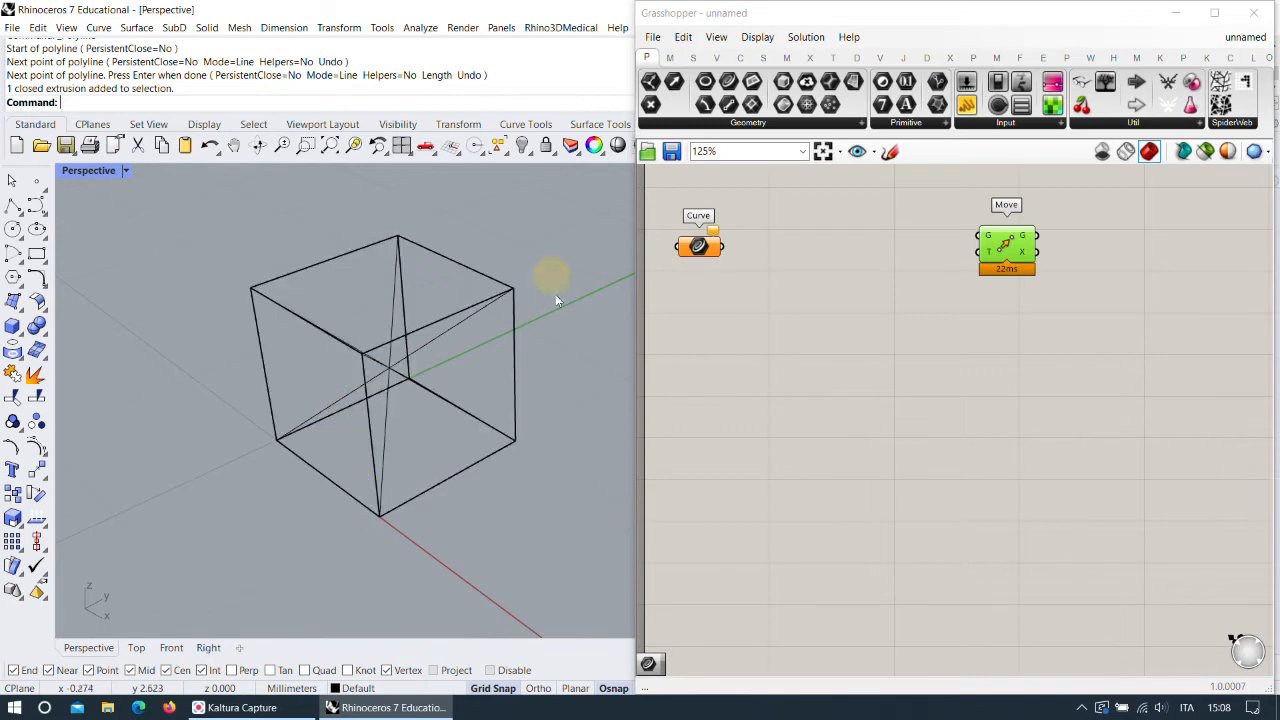
{"action": "left_click", "coordinate": [520, 340]}
{"action": "left_click", "coordinate": [522, 146]}
{"action": "right_click_drag", "start_coordinate": [450, 417], "coordinate": [425, 295]}
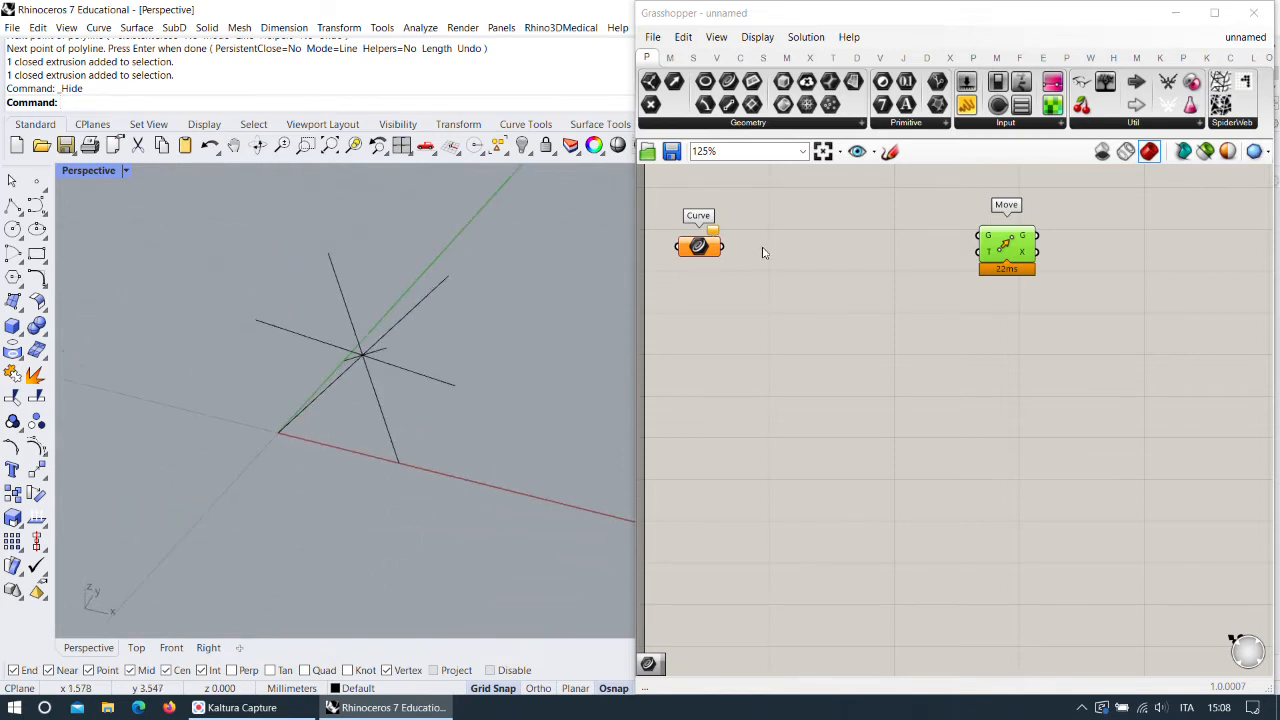
Reference the Rhino diagonal lines in the Grasshopper Curve parameter.
{"action": "right_click", "coordinate": [708, 246]}
{"action": "left_click", "coordinate": [770, 476]}
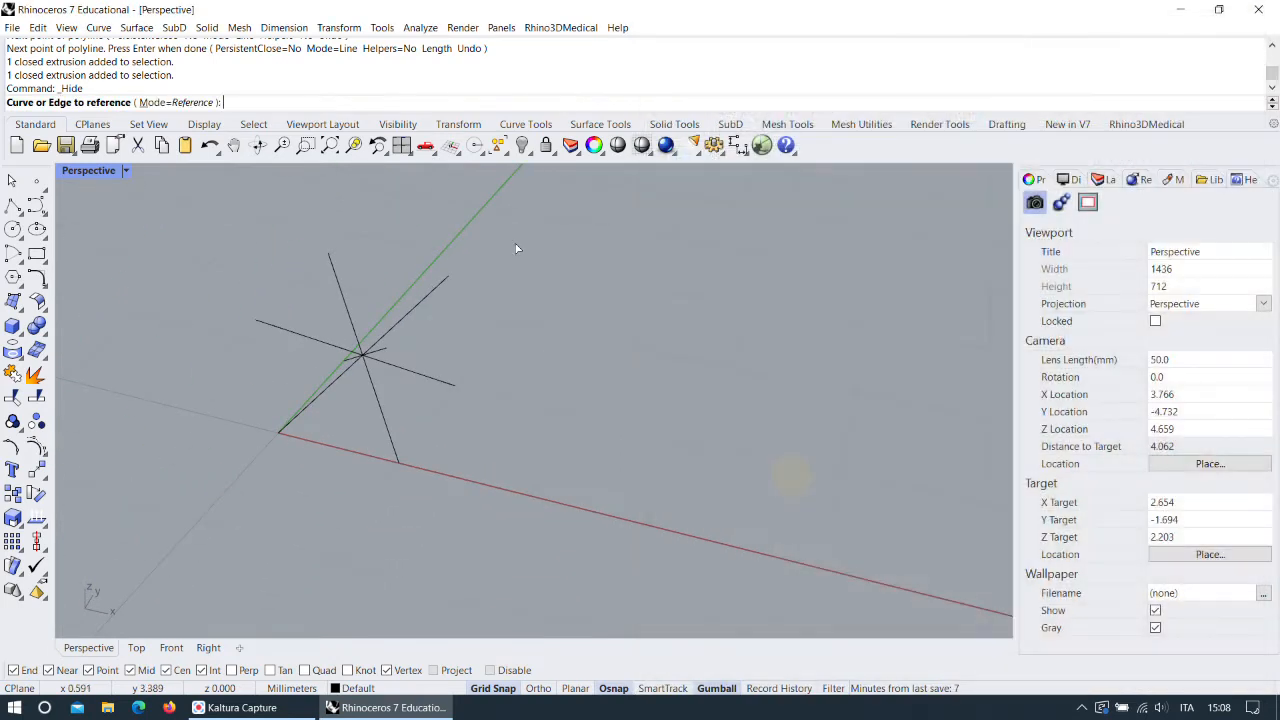
{"action": "left_click", "coordinate": [288, 420]}
{"action": "key", "text": "Return"}
Reposition the components and connect the Curve parameter to the Move component's Geometry input.
{"action": "left_click_drag", "start_coordinate": [705, 248], "coordinate": [712, 241]}
{"action": "left_click_drag", "start_coordinate": [1102, 244], "coordinate": [1104, 254]}
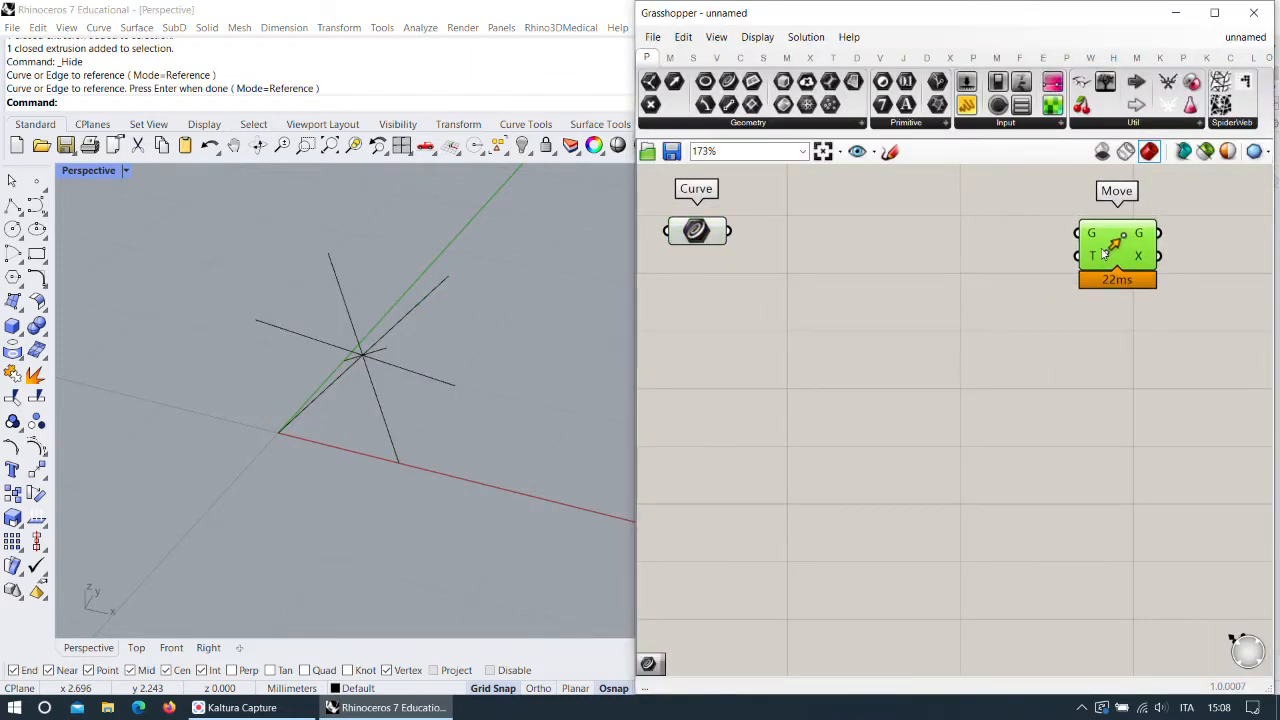
{"action": "left_click_drag", "start_coordinate": [1068, 236], "coordinate": [729, 231]}
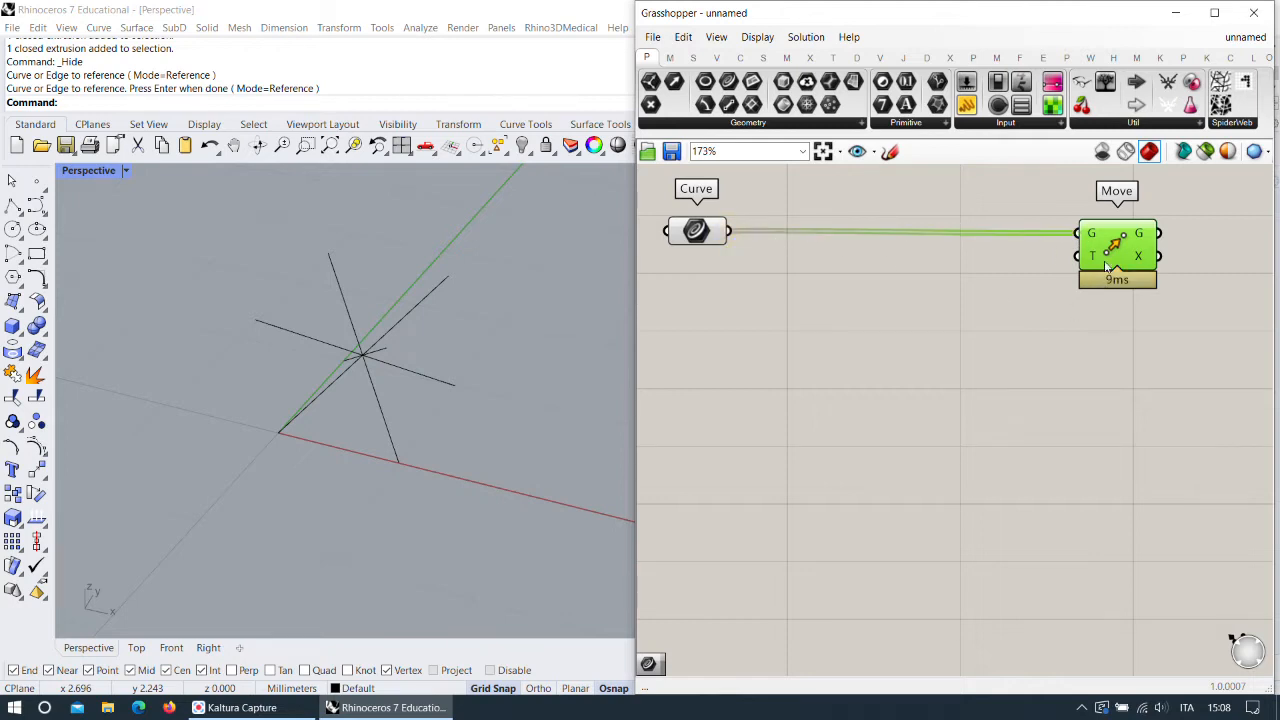
Examine Move's default motion vector and compare the moved copy with the original lines in the Perspective view.
{"action": "mouse_move", "coordinate": [1093, 258]}
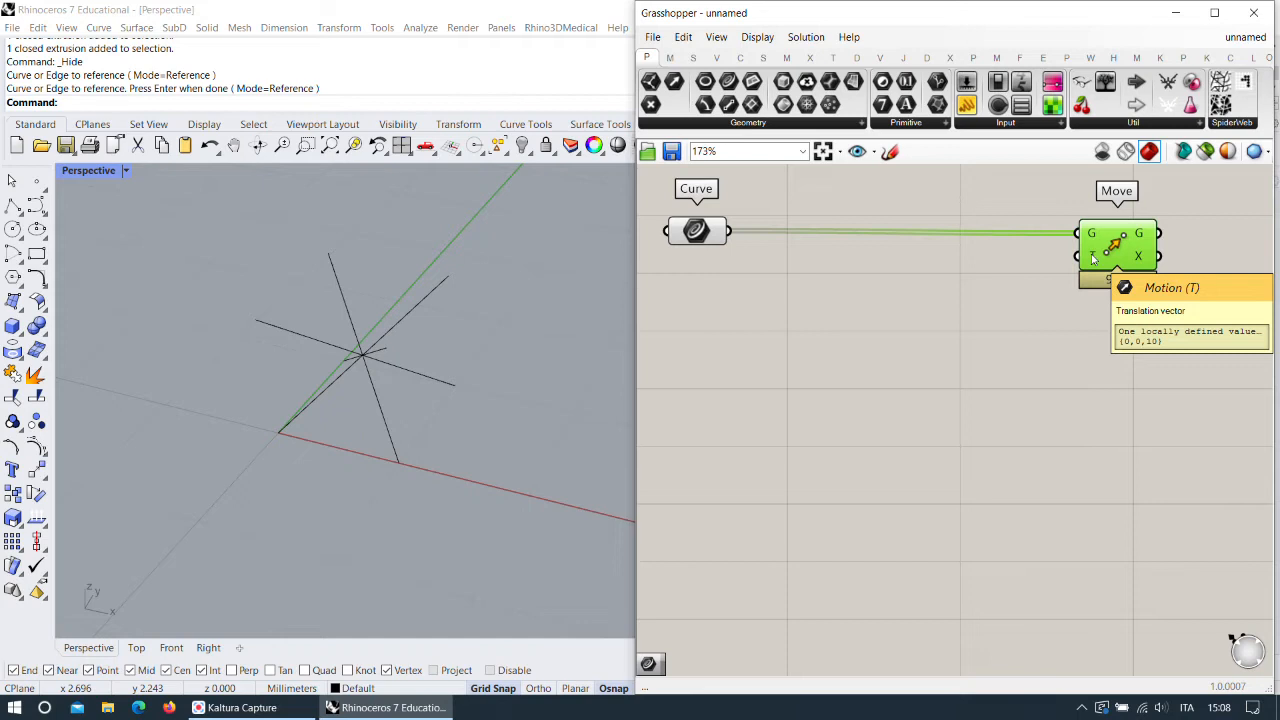
{"action": "scroll", "coordinate": [290, 375], "scroll_direction": "down", "scroll_amount": 13}
{"action": "scroll", "coordinate": [363, 338], "scroll_direction": "down", "scroll_amount": 1}
{"action": "scroll", "coordinate": [363, 339], "scroll_direction": "up", "scroll_amount": 1}
{"action": "scroll", "coordinate": [288, 393], "scroll_direction": "down", "scroll_amount": 2}
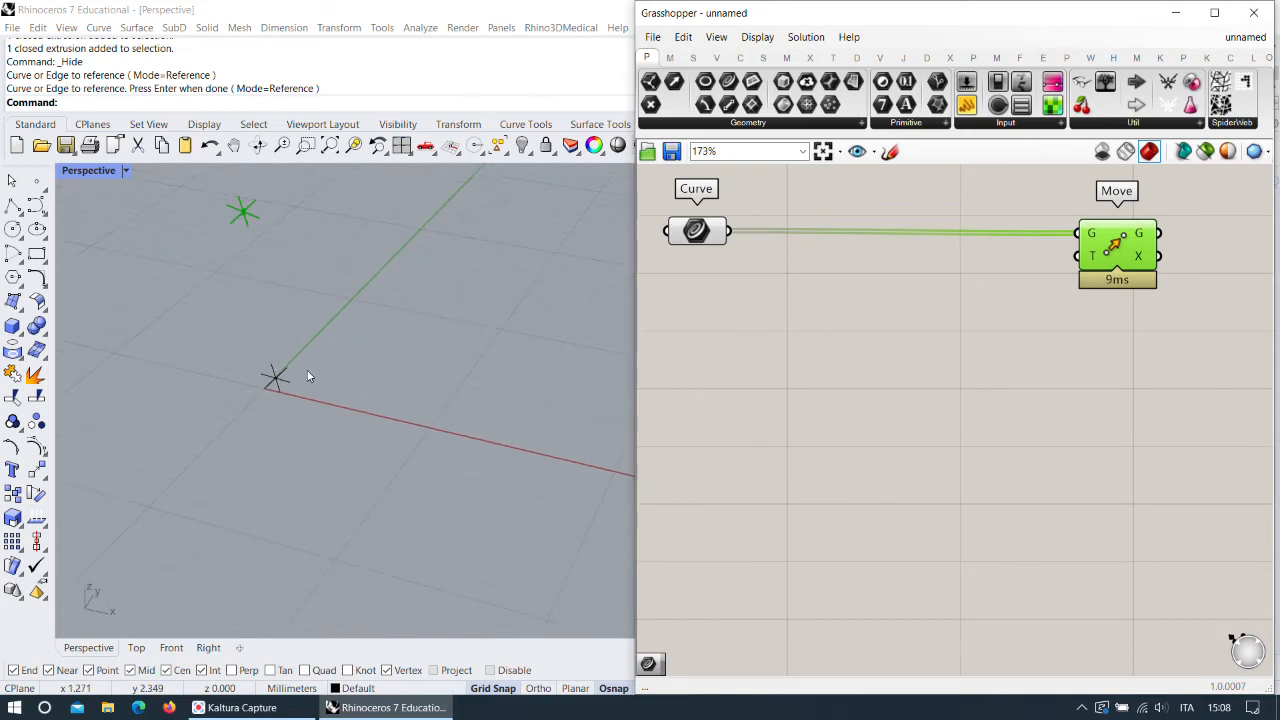
{"action": "scroll", "coordinate": [295, 325], "scroll_direction": "down", "scroll_amount": 1}
{"action": "scroll", "coordinate": [295, 325], "scroll_direction": "up", "scroll_amount": 3}
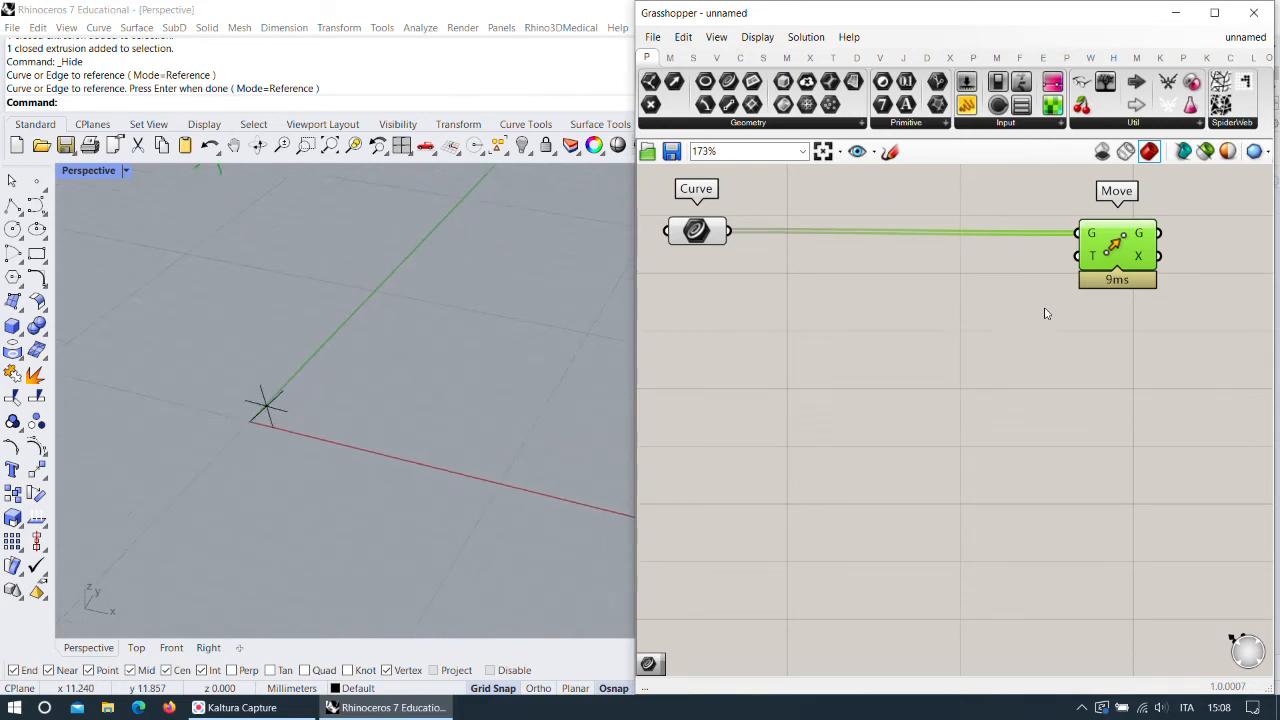
{"action": "scroll", "coordinate": [400, 346], "scroll_direction": "up", "scroll_amount": 3}
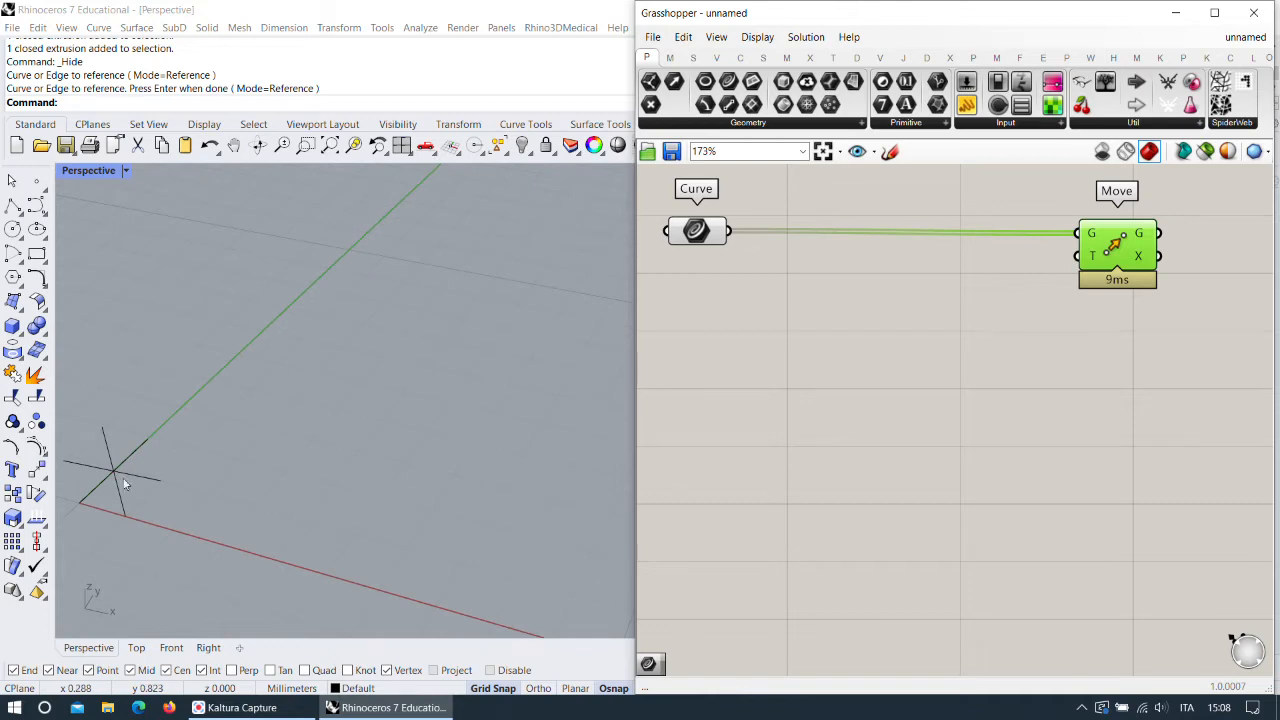
{"action": "scroll", "coordinate": [494, 414], "scroll_direction": "down", "scroll_amount": 2}
{"action": "scroll", "coordinate": [397, 380], "scroll_direction": "up", "scroll_amount": 3}
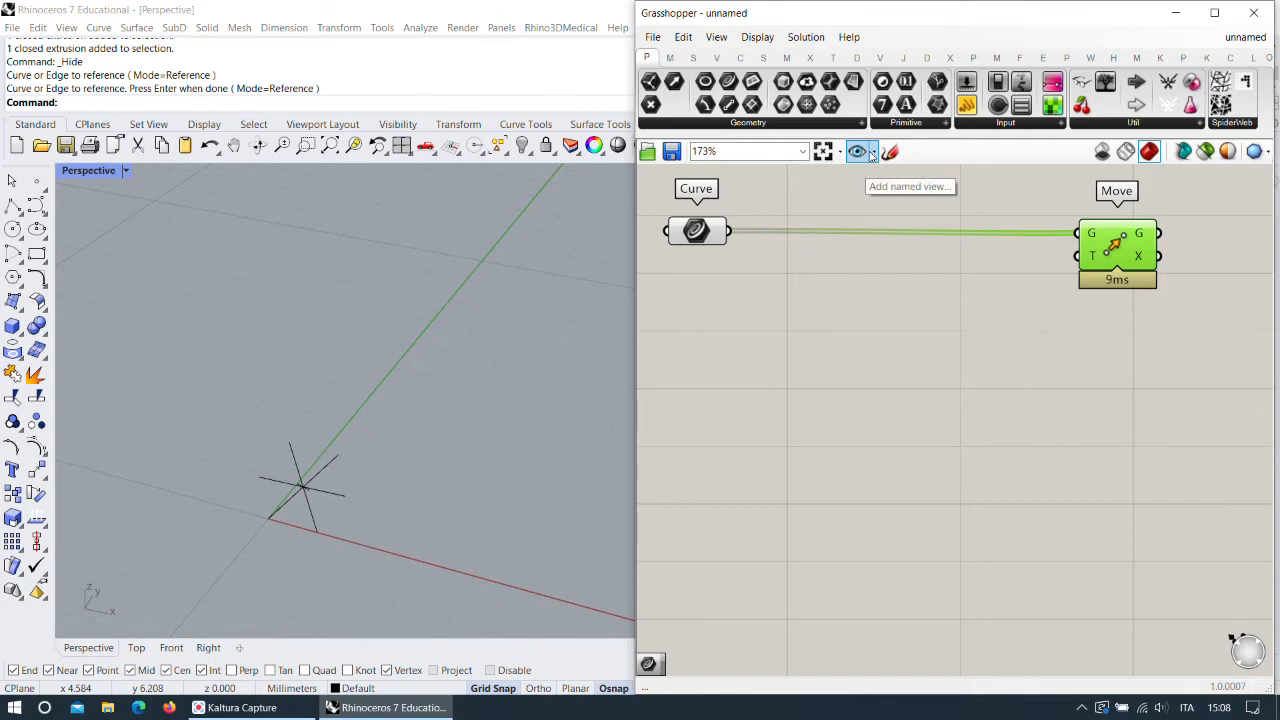
{"action": "scroll", "coordinate": [401, 403], "scroll_direction": "down", "scroll_amount": 3}
{"action": "scroll", "coordinate": [514, 432], "scroll_direction": "up", "scroll_amount": 3}
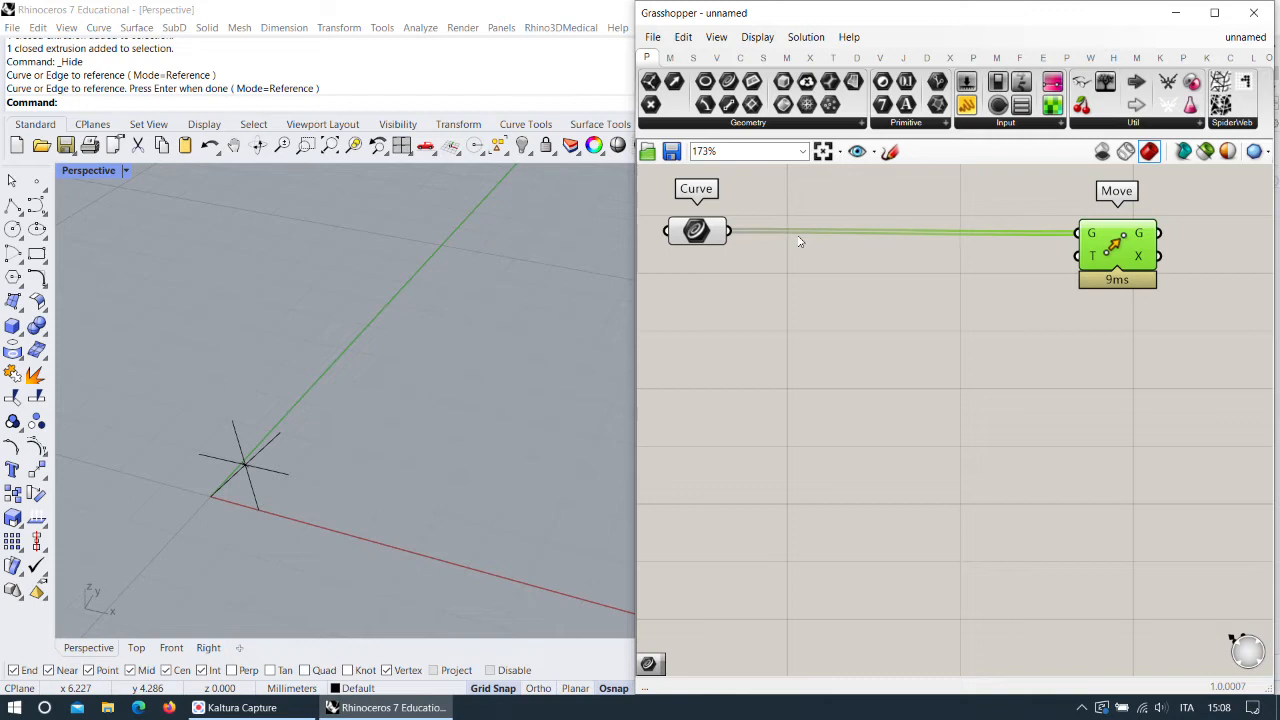
Add a Vector XYZ component connected to Move's Motion input and arrange it and the Curve parameter on the canvas.
{"action": "left_click", "coordinate": [716, 57]}
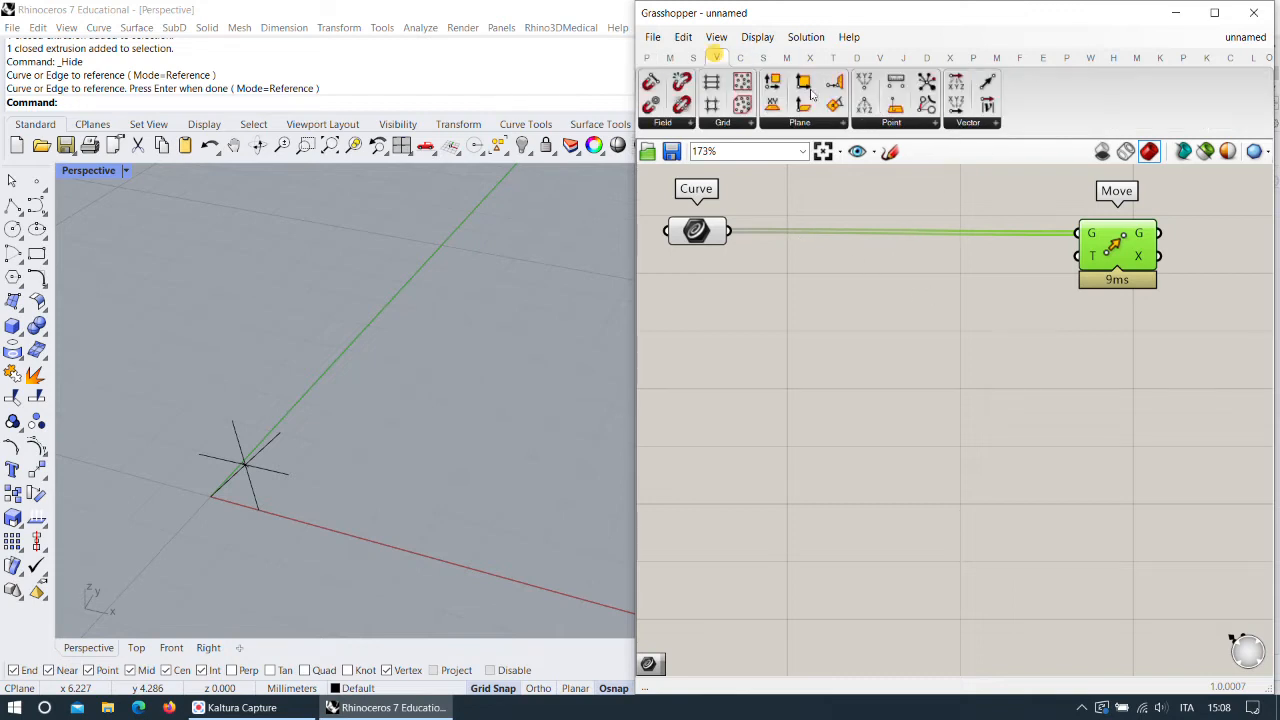
{"action": "left_click_drag", "start_coordinate": [956, 104], "coordinate": [1076, 257]}
{"action": "left_click_drag", "start_coordinate": [947, 289], "coordinate": [958, 312]}
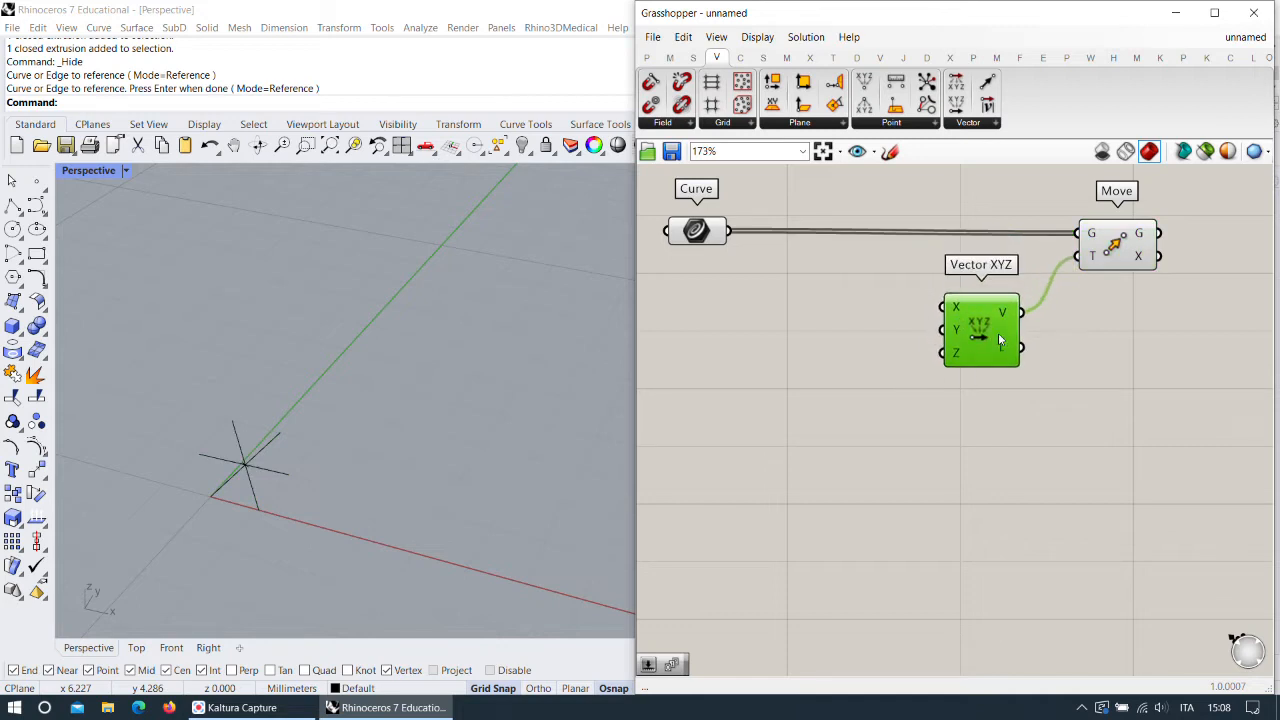
{"action": "left_click_drag", "start_coordinate": [1000, 340], "coordinate": [1026, 320]}
{"action": "right_click_drag", "start_coordinate": [917, 397], "coordinate": [940, 400]}
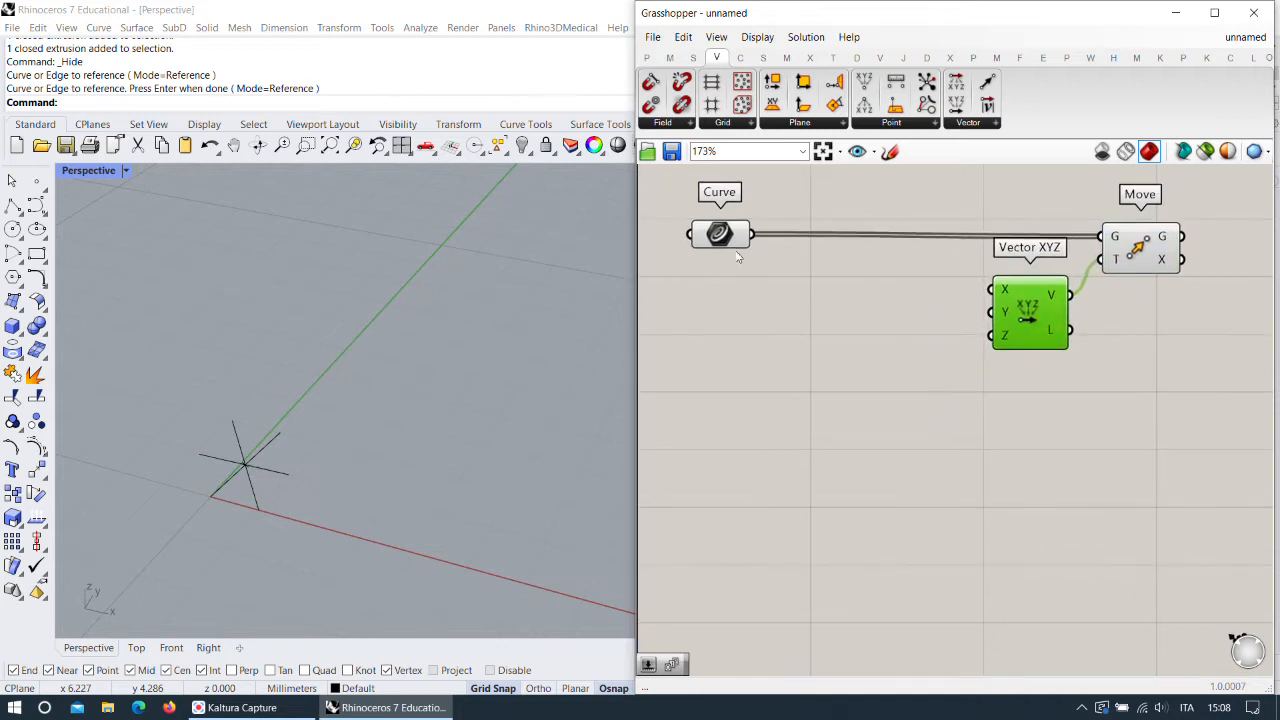
{"action": "right_click_drag", "start_coordinate": [738, 257], "coordinate": [828, 252]}
{"action": "left_click_drag", "start_coordinate": [824, 231], "coordinate": [793, 233]}
{"action": "left_click", "coordinate": [835, 328]}
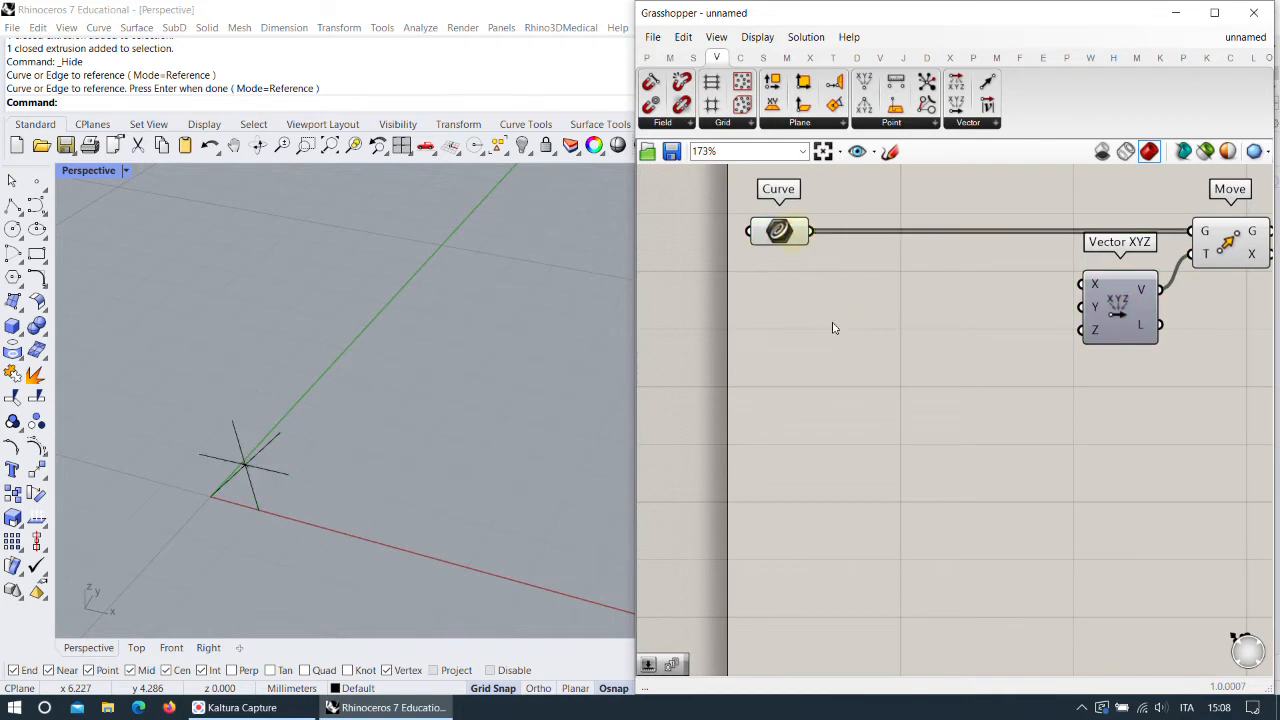
Add a Series component below the Curve parameter.
{"action": "double_click", "coordinate": [835, 328]}
{"action": "type", "text": "sher"}
{"action": "key", "text": "BackSpace"}
{"action": "key", "text": "BackSpace"}
{"action": "key", "text": "BackSpace"}
{"action": "type", "text": "eri"}
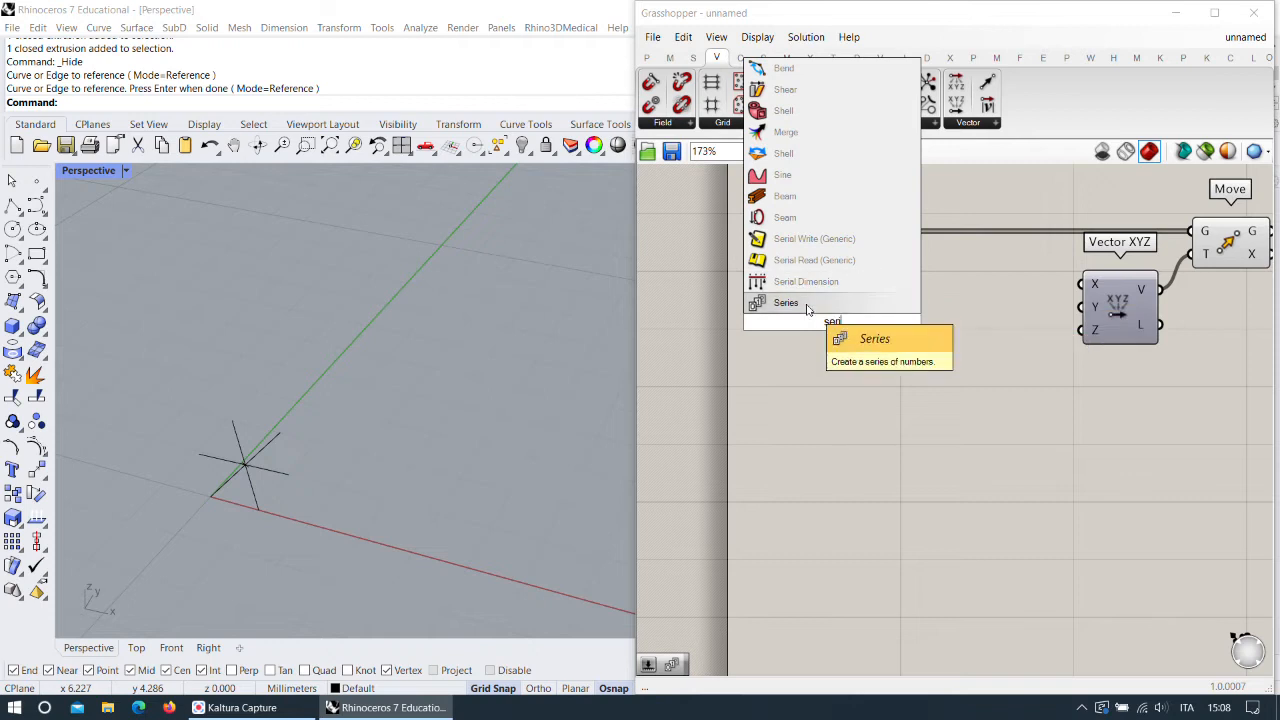
{"action": "left_click", "coordinate": [807, 309]}
Make two copies of the Series component and stack all three in a column.
{"action": "left_click_drag", "start_coordinate": [852, 330], "coordinate": [890, 456]}
{"action": "left_click_drag", "start_coordinate": [893, 412], "coordinate": [891, 547], "text": "alt"}
{"action": "left_click_drag", "start_coordinate": [907, 420], "coordinate": [915, 449]}
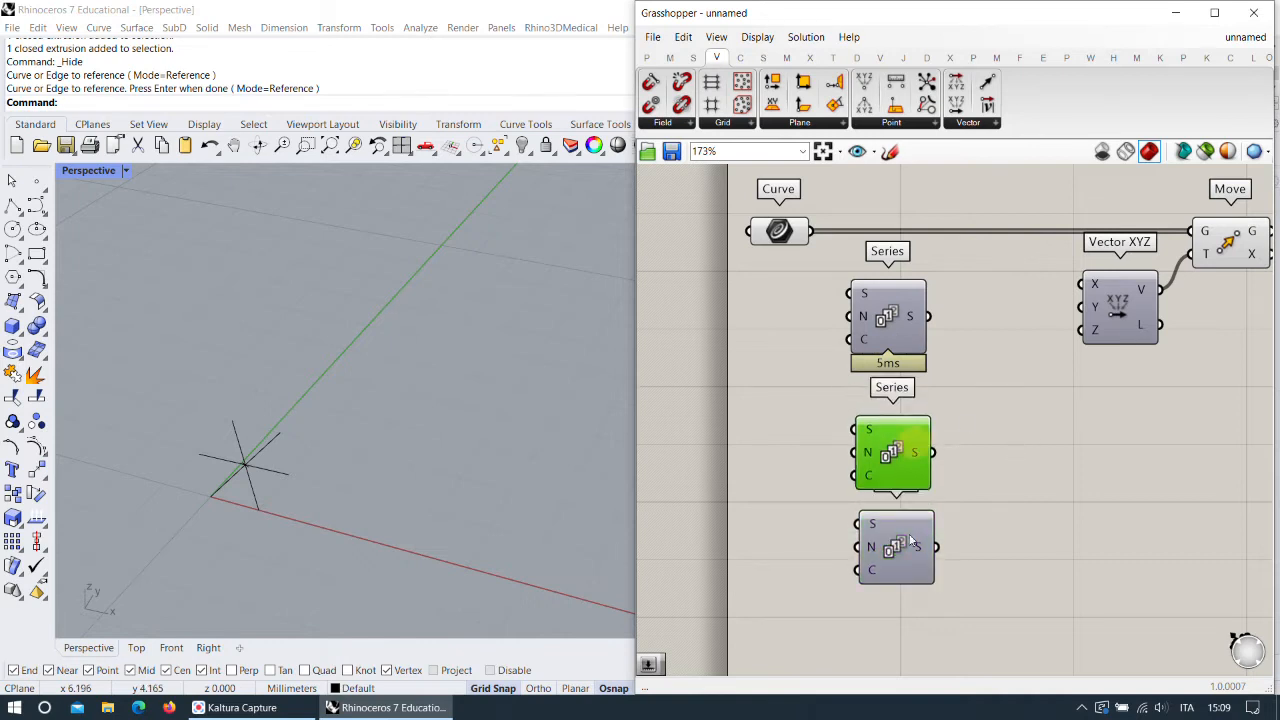
{"action": "left_click_drag", "start_coordinate": [912, 555], "coordinate": [907, 578]}
{"action": "right_click_drag", "start_coordinate": [848, 360], "coordinate": [871, 366]}
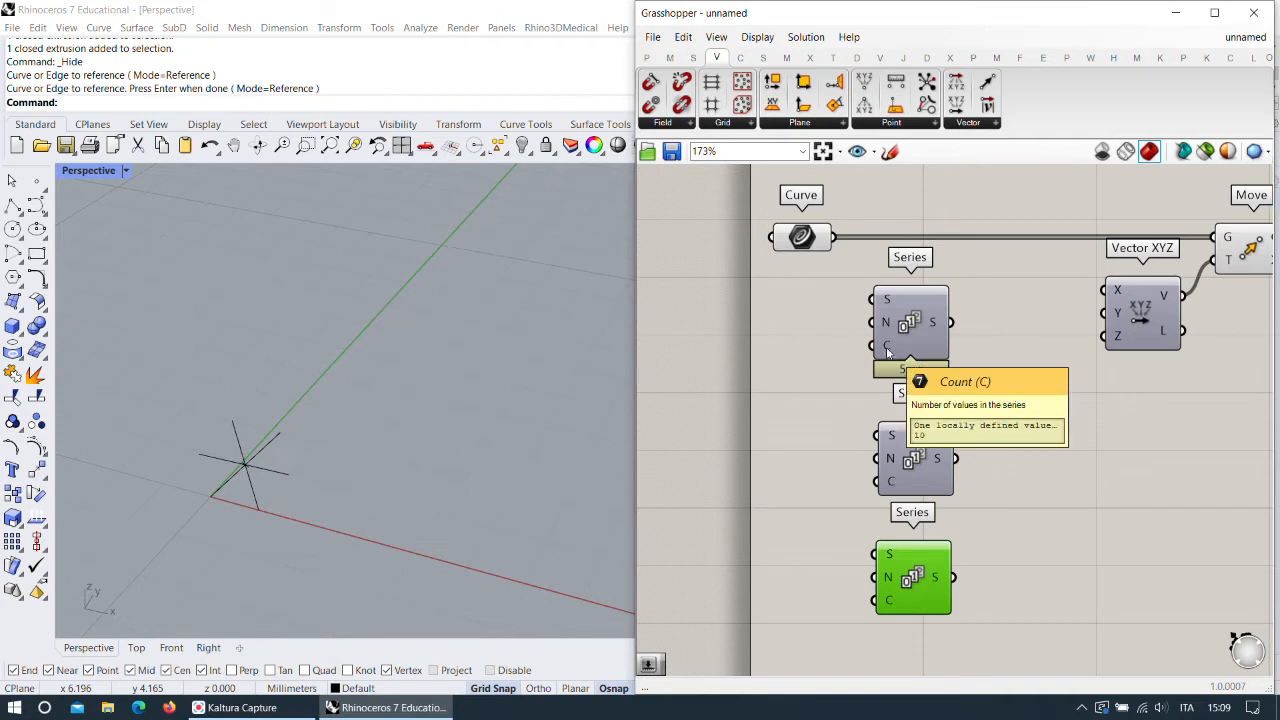
Add a number slider set to 4 and connect it to the Count inputs of all three Series components.
{"action": "double_click", "coordinate": [795, 345]}
{"action": "type", "text": "4"}
{"action": "key", "text": "Return"}
{"action": "mouse_move", "coordinate": [807, 337]}
{"action": "left_mouse_down"}
{"action": "mouse_move", "coordinate": [843, 355]}
{"action": "mouse_move", "coordinate": [873, 345]}
{"action": "mouse_move", "coordinate": [875, 481]}
{"action": "left_mouse_up"}
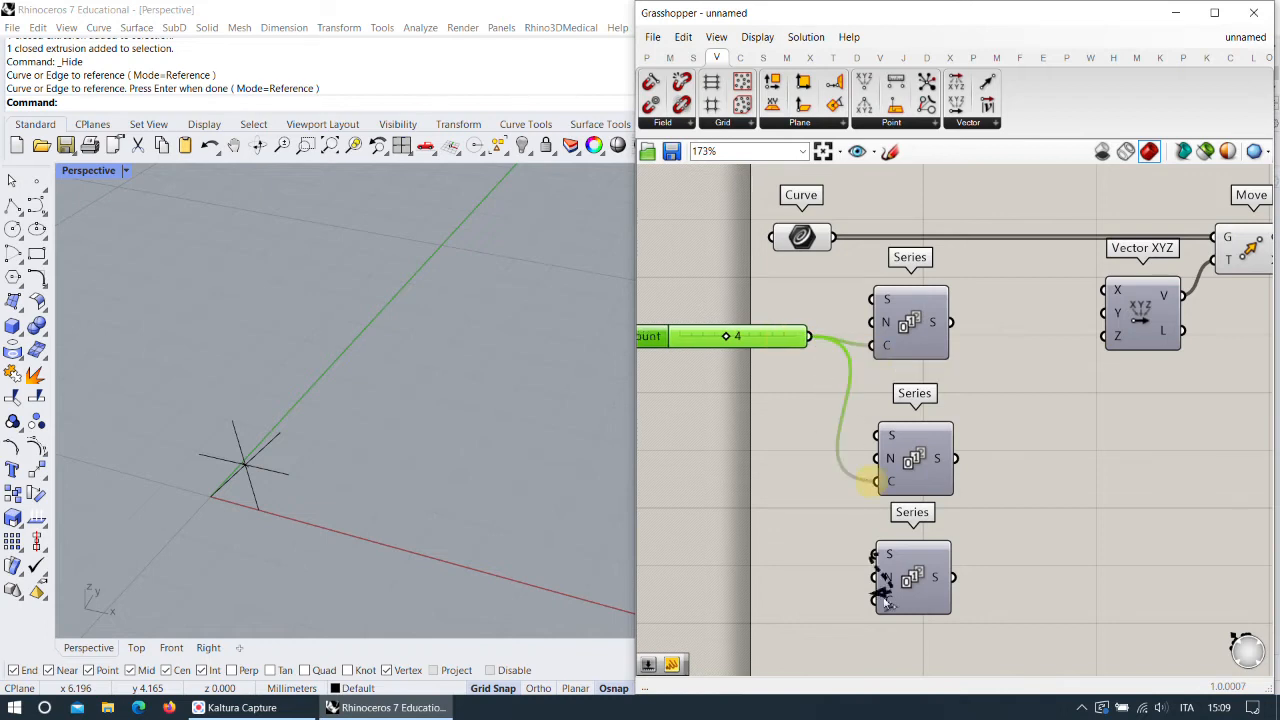
{"action": "left_click_drag", "start_coordinate": [876, 600], "coordinate": [797, 490]}
Add a Cross Reference component with a third input and connect the three Series outputs to inputs A, B and C.
{"action": "right_click_drag", "start_coordinate": [948, 408], "coordinate": [860, 381]}
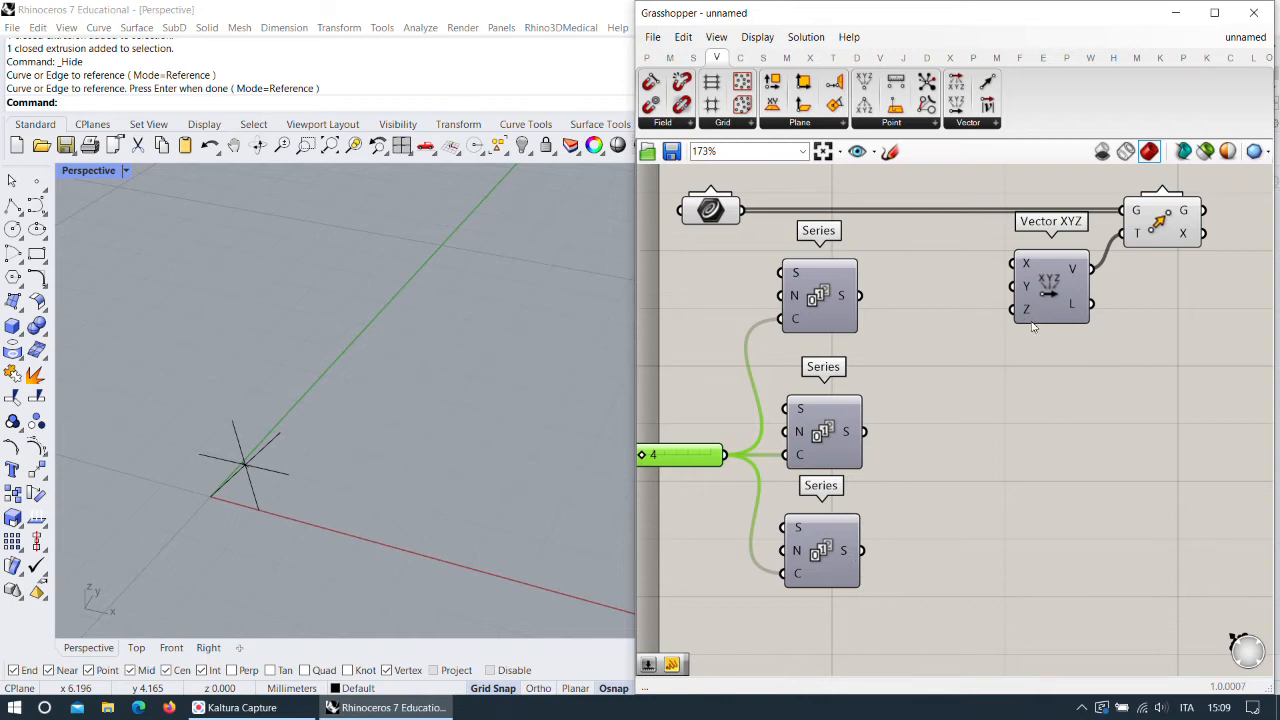
{"action": "left_click", "coordinate": [1041, 291]}
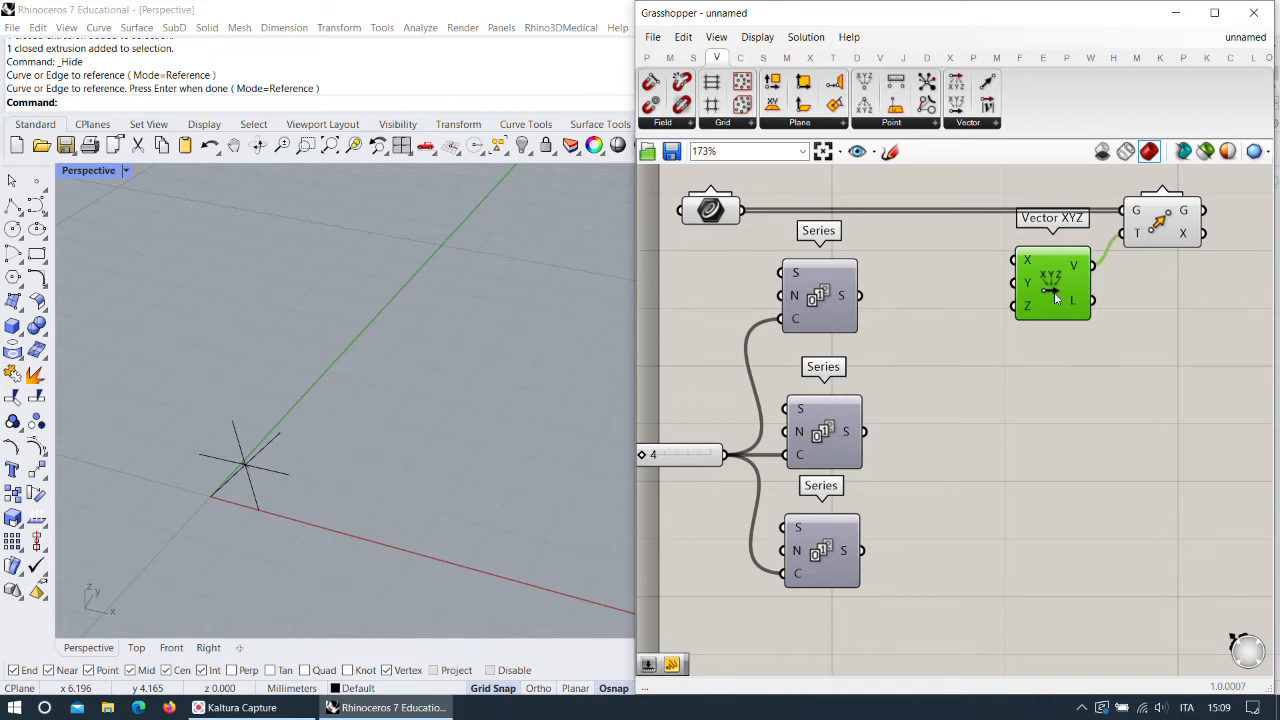
{"action": "double_click", "coordinate": [936, 360]}
{"action": "left_click", "coordinate": [693, 57]}
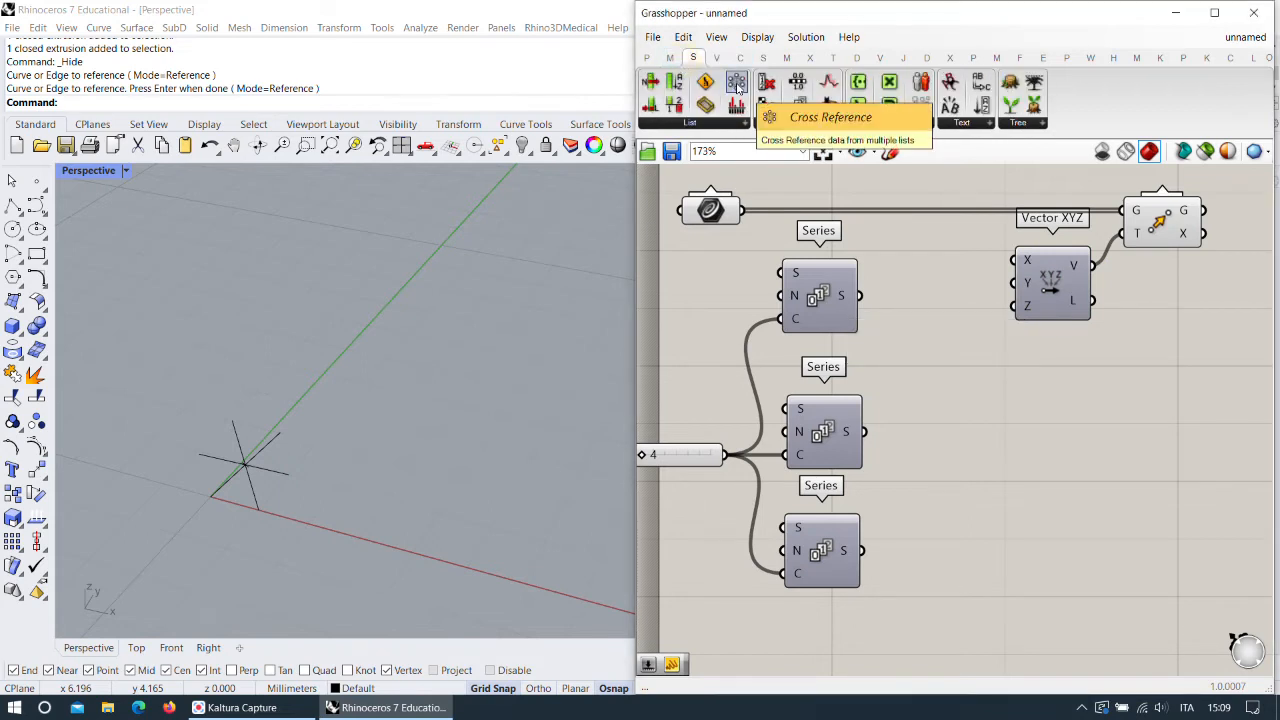
{"action": "left_click_drag", "start_coordinate": [740, 86], "coordinate": [860, 296]}
{"action": "left_click", "coordinate": [955, 356]}
{"action": "left_click_drag", "start_coordinate": [916, 364], "coordinate": [865, 432]}
{"action": "scroll", "coordinate": [902, 398], "scroll_direction": "up", "scroll_amount": 5}
{"action": "left_click", "coordinate": [950, 381]}
{"action": "left_click_drag", "start_coordinate": [900, 378], "coordinate": [832, 620]}
Connect Cross Reference outputs A, B and C to the X, Y and Z inputs of Vector XYZ, aligning the two components.
{"action": "scroll", "coordinate": [878, 495], "scroll_direction": "down", "scroll_amount": 5}
{"action": "scroll", "coordinate": [975, 460], "scroll_direction": "up", "scroll_amount": 1}
{"action": "left_click_drag", "start_coordinate": [940, 430], "coordinate": [920, 398]}
{"action": "left_click_drag", "start_coordinate": [1047, 348], "coordinate": [1061, 400]}
{"action": "left_click_drag", "start_coordinate": [947, 351], "coordinate": [1005, 414]}
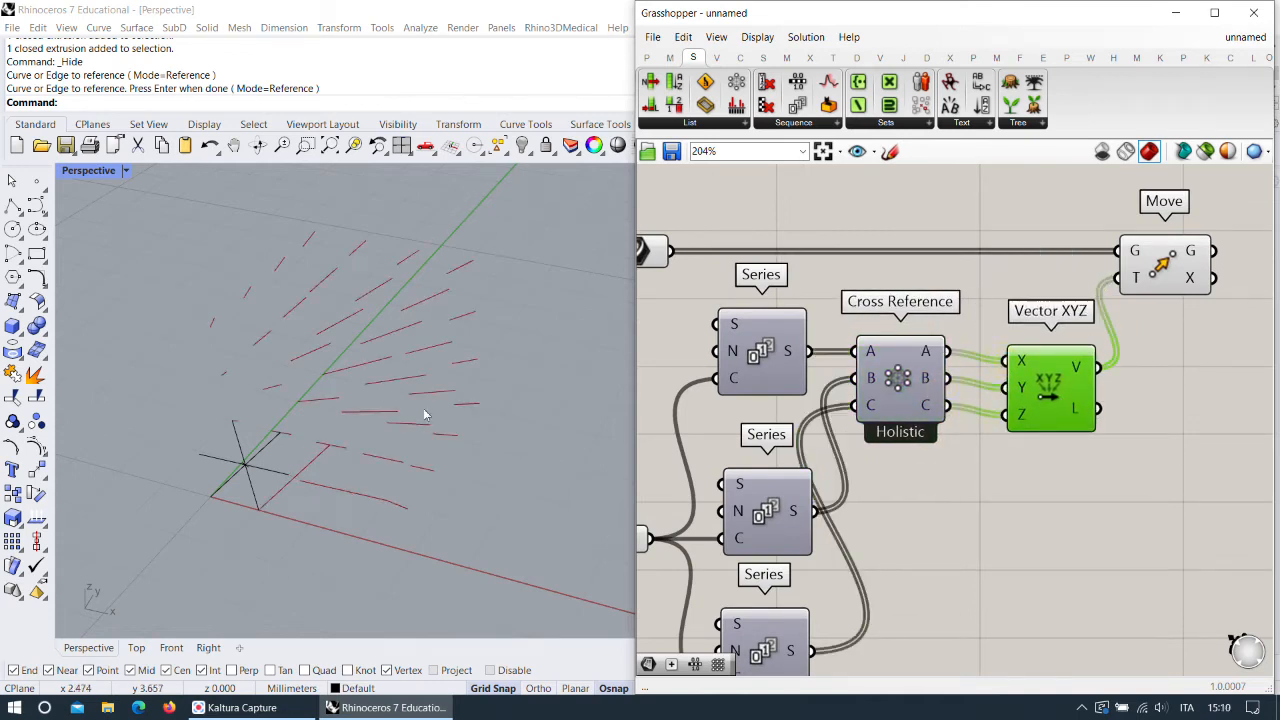
Graft the Geometry input of the Move component.
{"action": "scroll", "coordinate": [1110, 367], "scroll_direction": "up", "scroll_amount": 2}
{"action": "mouse_move", "coordinate": [1086, 376]}
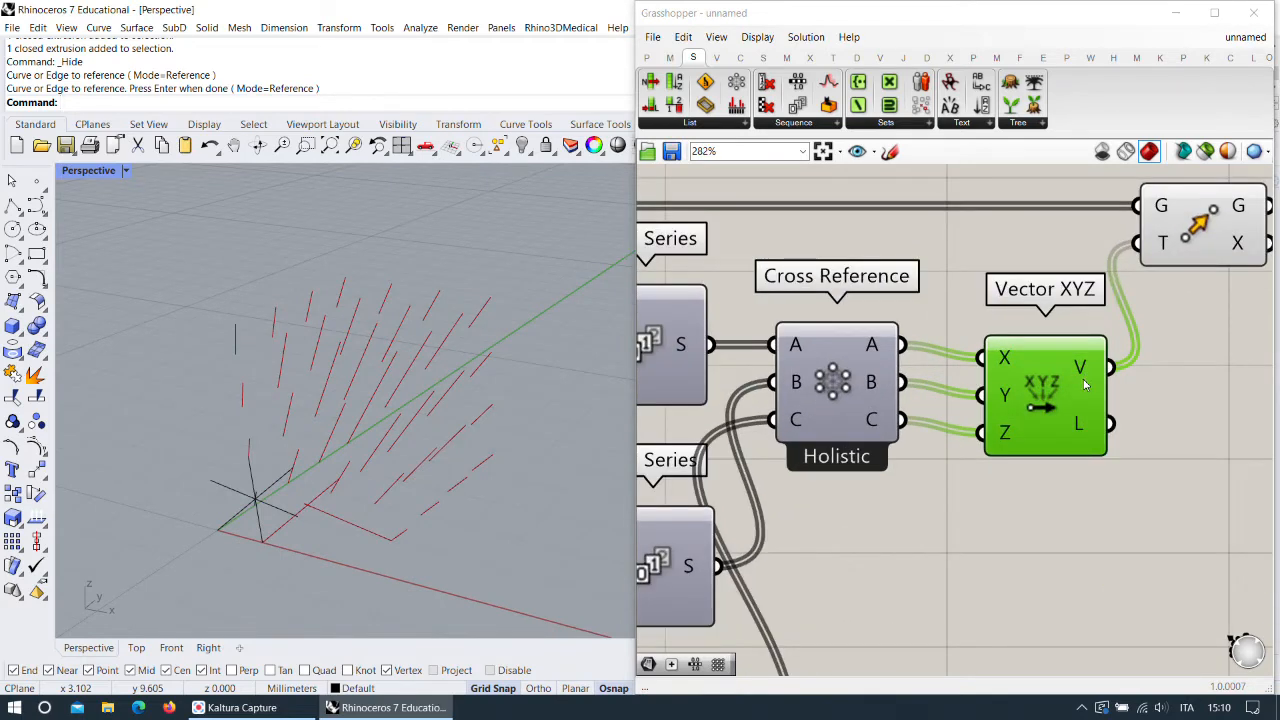
{"action": "scroll", "coordinate": [1085, 385], "scroll_direction": "down", "scroll_amount": 3}
{"action": "left_click_drag", "start_coordinate": [980, 374], "coordinate": [974, 369]}
{"action": "right_click_drag", "start_coordinate": [448, 390], "coordinate": [527, 282]}
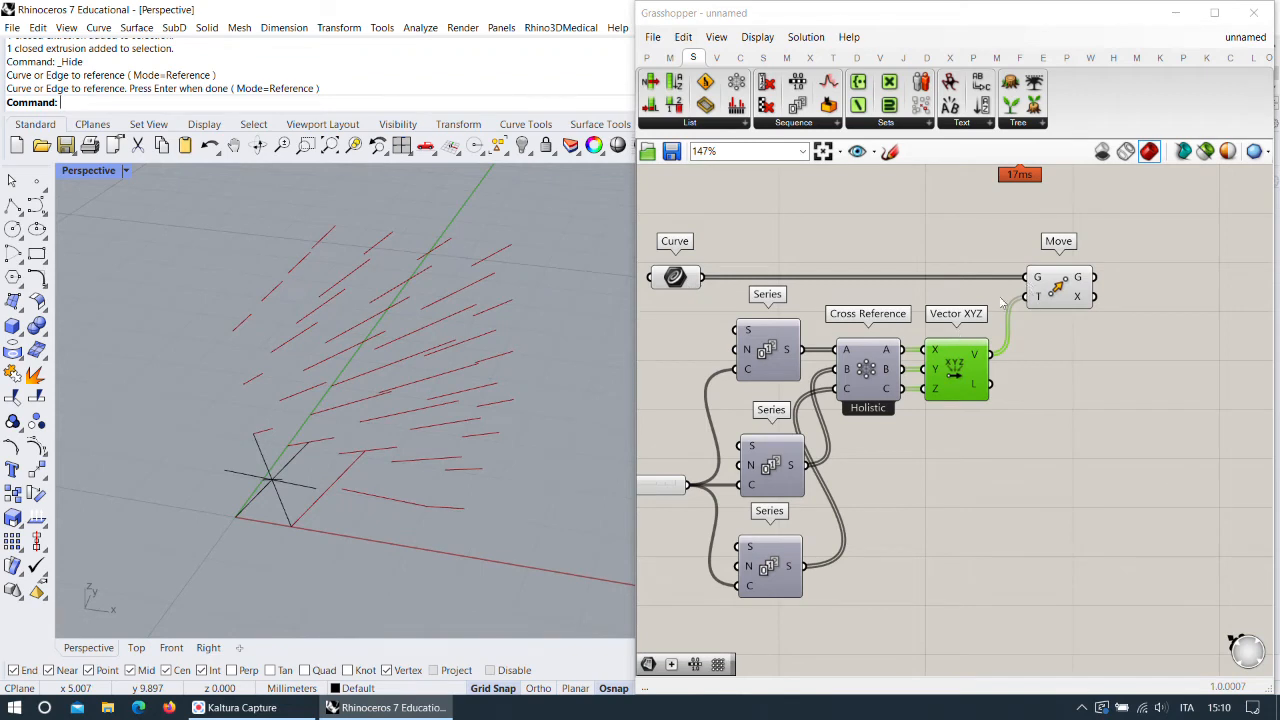
{"action": "mouse_move", "coordinate": [1037, 303]}
{"action": "scroll", "coordinate": [1040, 300], "scroll_direction": "up", "scroll_amount": 3}
{"action": "left_click", "coordinate": [1085, 295]}
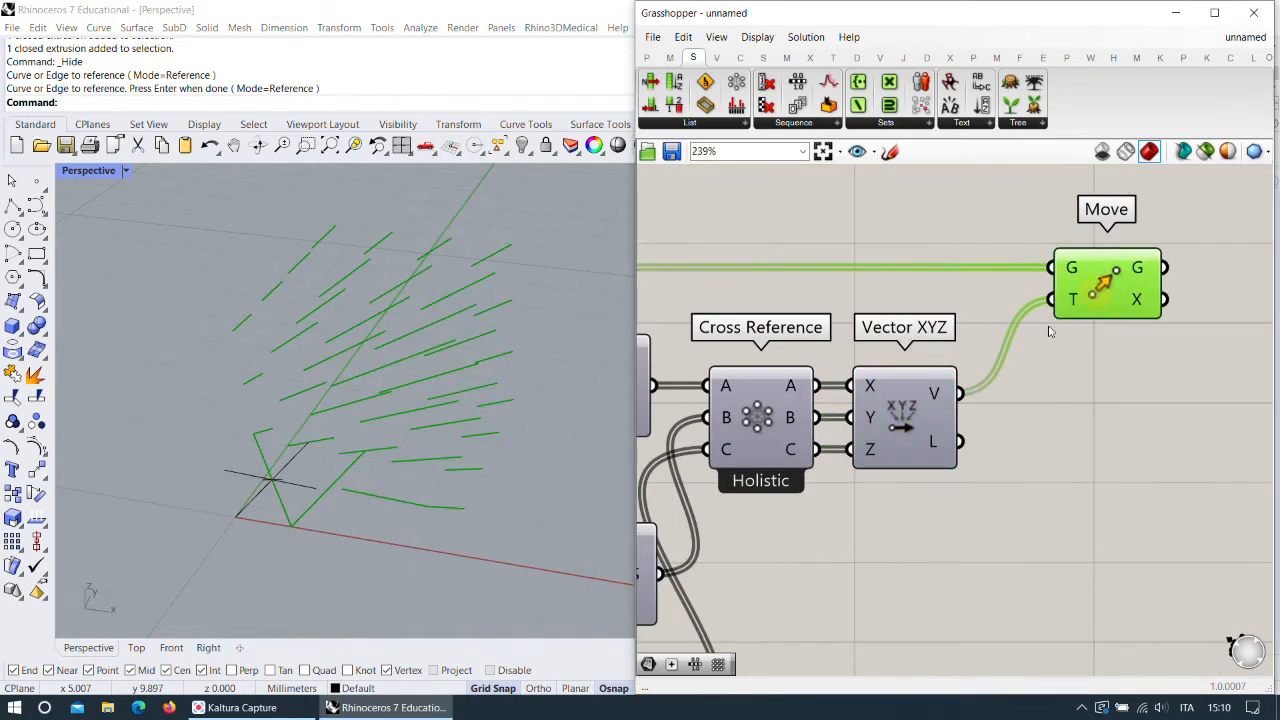
{"action": "scroll", "coordinate": [1050, 331], "scroll_direction": "down", "scroll_amount": 3}
{"action": "scroll", "coordinate": [1065, 290], "scroll_direction": "up", "scroll_amount": 3}
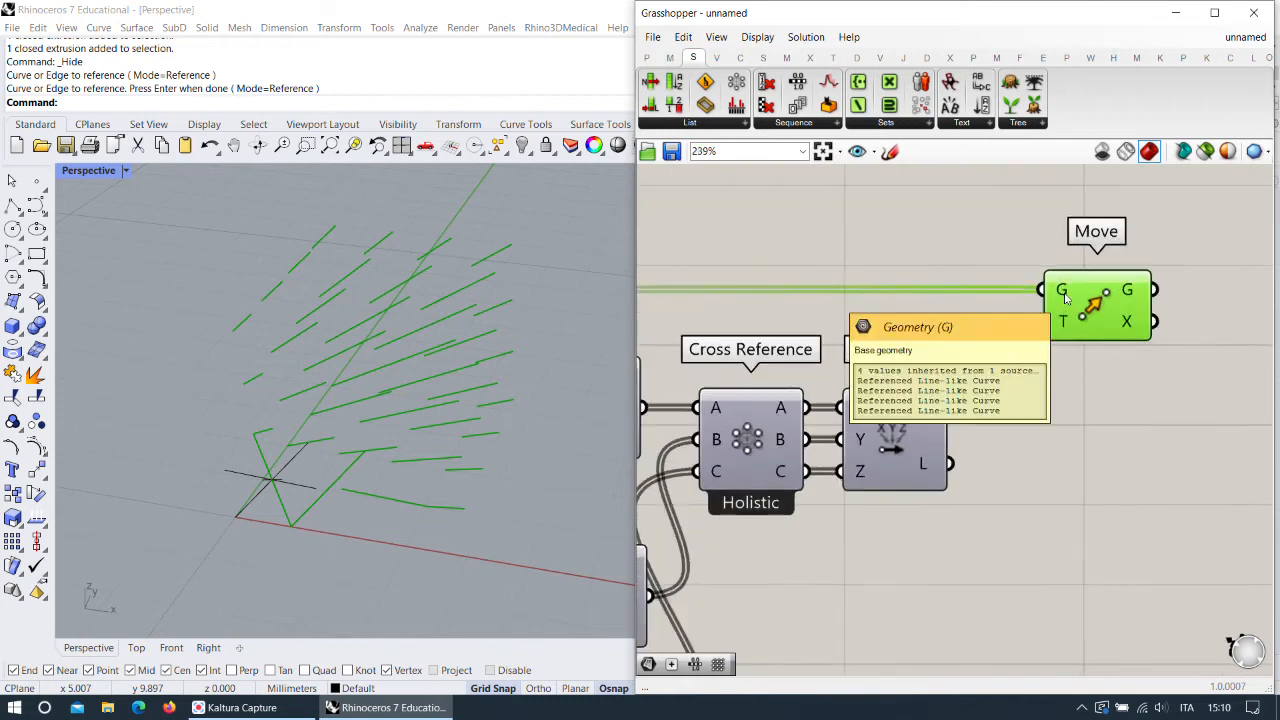
{"action": "right_click", "coordinate": [1065, 296]}
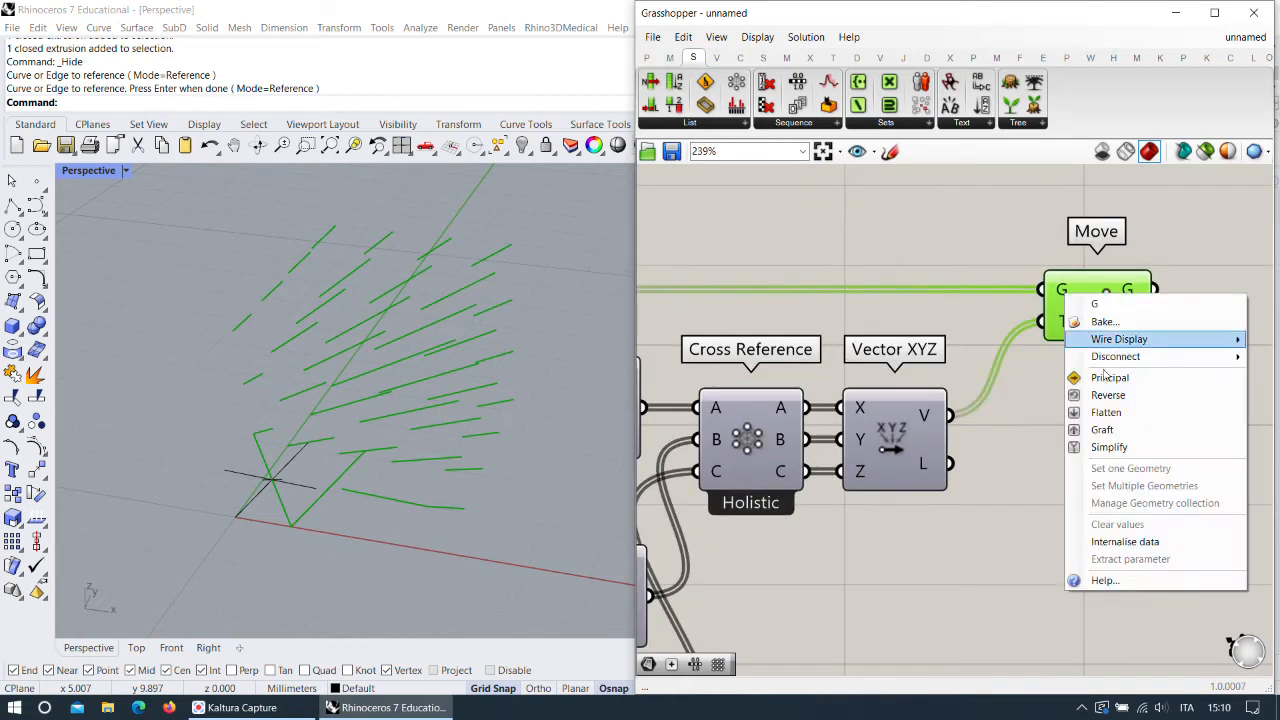
{"action": "left_click", "coordinate": [1121, 431]}
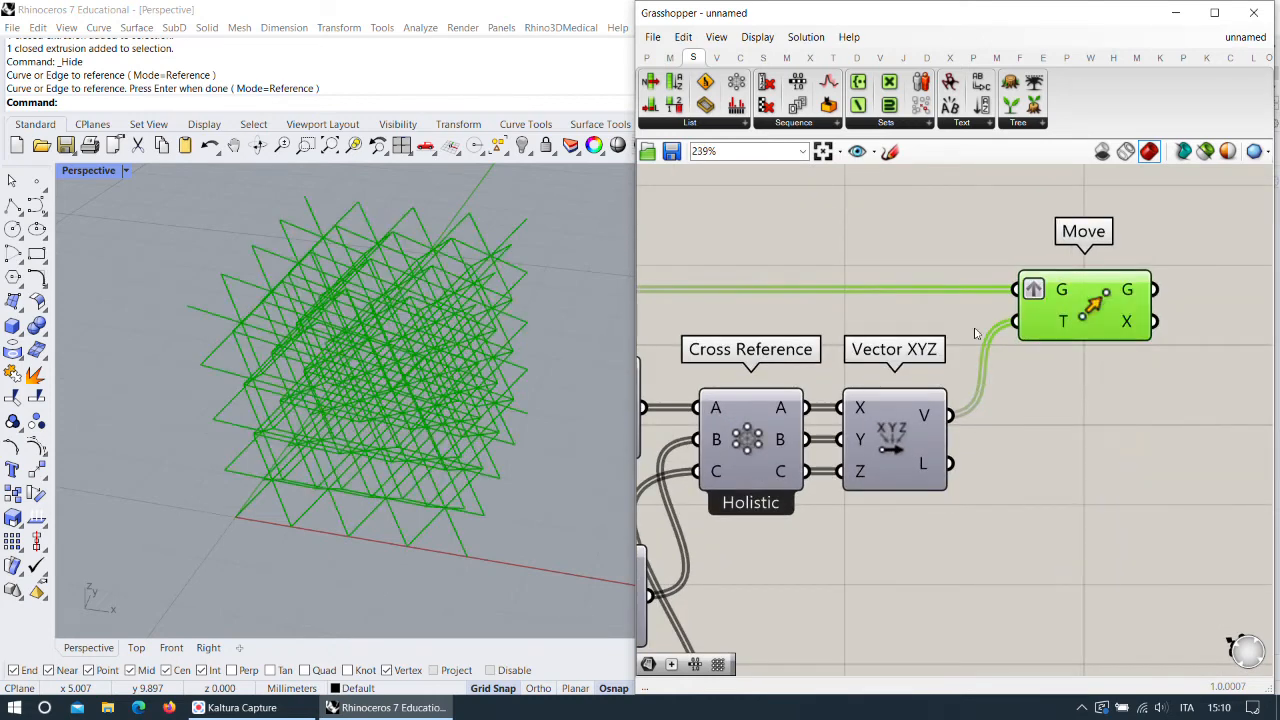
Examine the lattice of copied lines in the Perspective view and the slider that controls the Series counts.
{"action": "scroll", "coordinate": [806, 320], "scroll_direction": "down", "scroll_amount": 6}
{"action": "scroll", "coordinate": [530, 355], "scroll_direction": "up", "scroll_amount": 4}
{"action": "right_click_drag", "start_coordinate": [530, 355], "coordinate": [463, 285]}
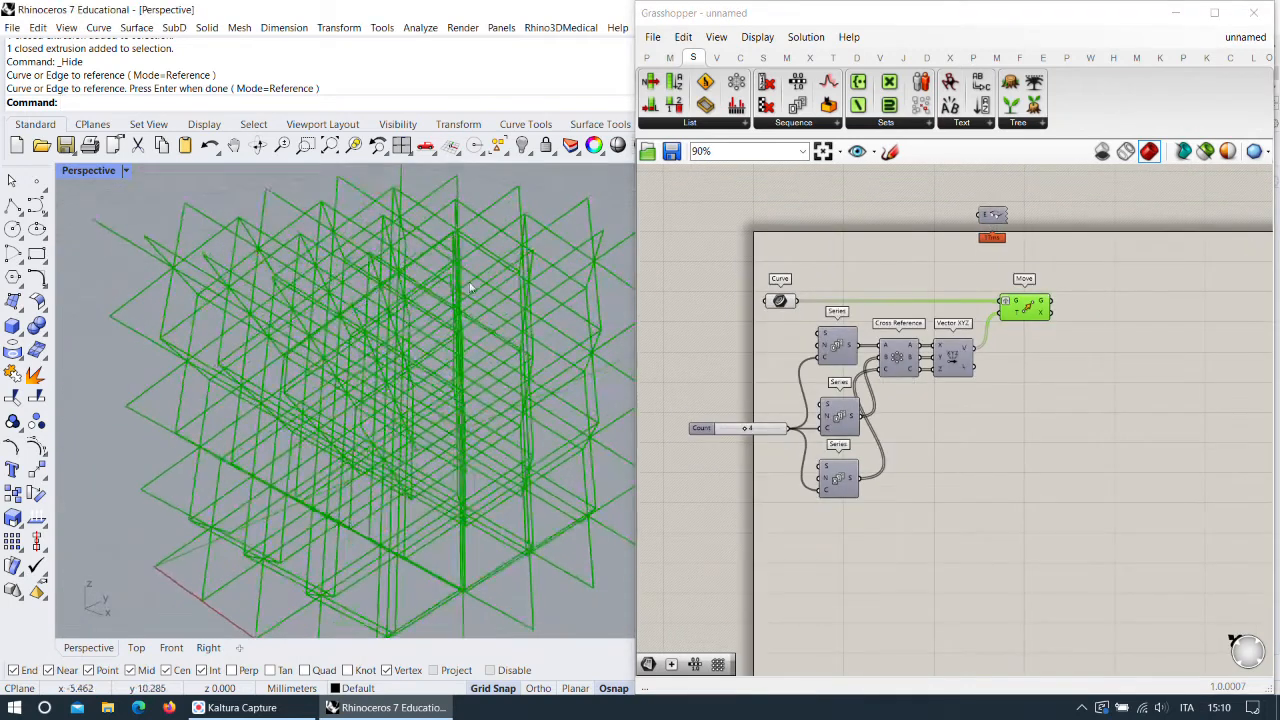
{"action": "scroll", "coordinate": [463, 285], "scroll_direction": "down", "scroll_amount": 2}
{"action": "scroll", "coordinate": [658, 297], "scroll_direction": "down", "scroll_amount": 1}
{"action": "scroll", "coordinate": [942, 333], "scroll_direction": "up", "scroll_amount": 4}
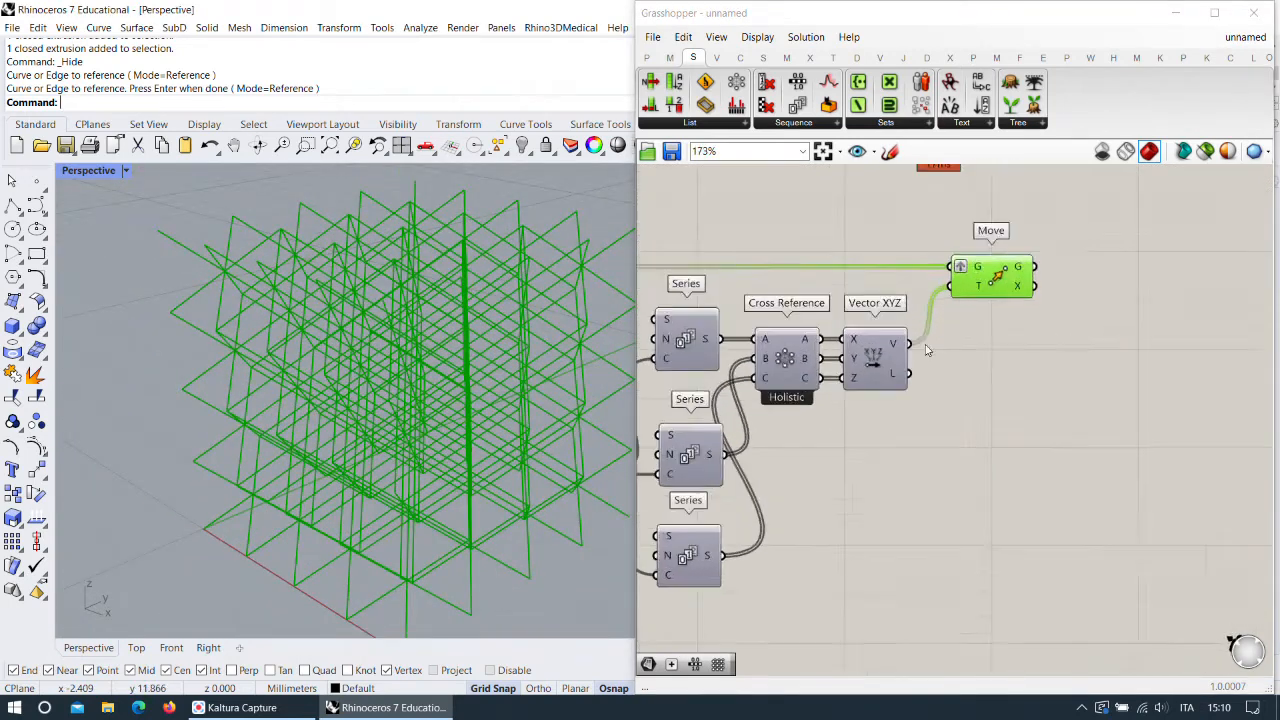
{"action": "scroll", "coordinate": [432, 362], "scroll_direction": "down", "scroll_amount": 3}
{"action": "left_click", "coordinate": [948, 527]}
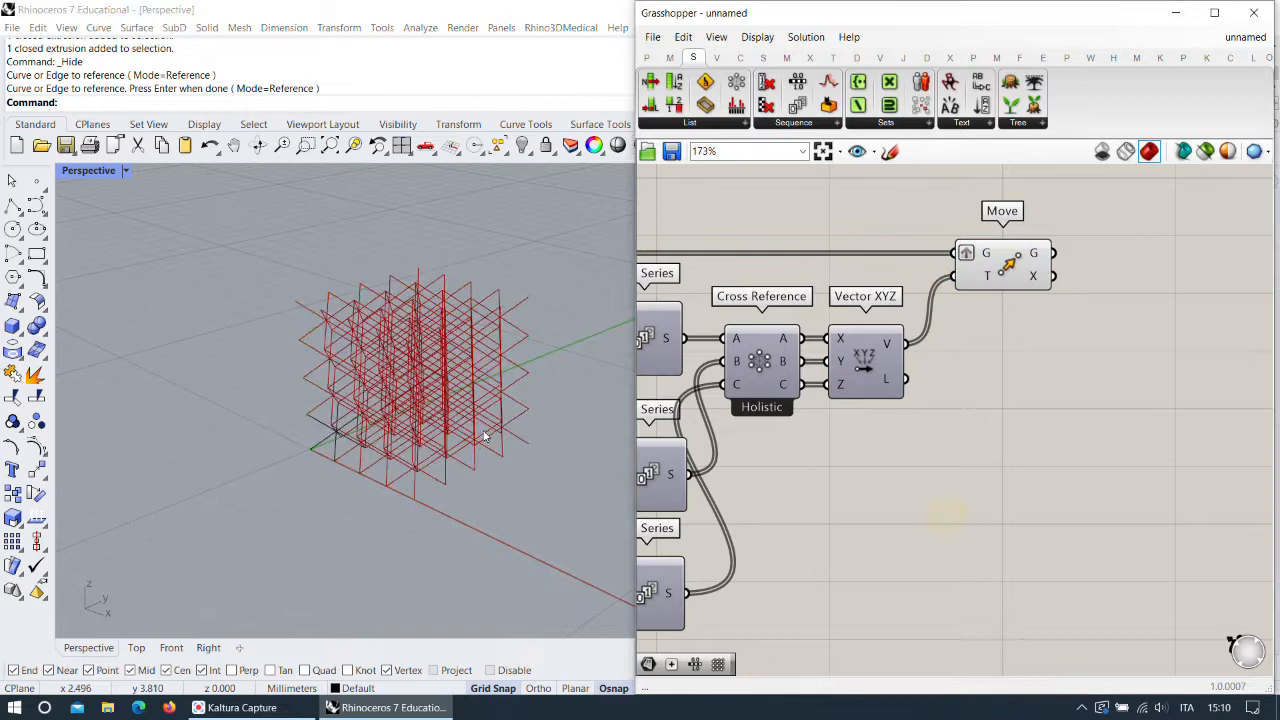
{"action": "scroll", "coordinate": [1105, 270], "scroll_direction": "up", "scroll_amount": 2}
{"action": "left_click", "coordinate": [993, 293]}
{"action": "scroll", "coordinate": [528, 358], "scroll_direction": "down", "scroll_amount": 2}
{"action": "scroll", "coordinate": [528, 358], "scroll_direction": "up", "scroll_amount": 4}
{"action": "scroll", "coordinate": [382, 331], "scroll_direction": "down", "scroll_amount": 5}
{"action": "right_click_drag", "start_coordinate": [904, 356], "coordinate": [1083, 310]}
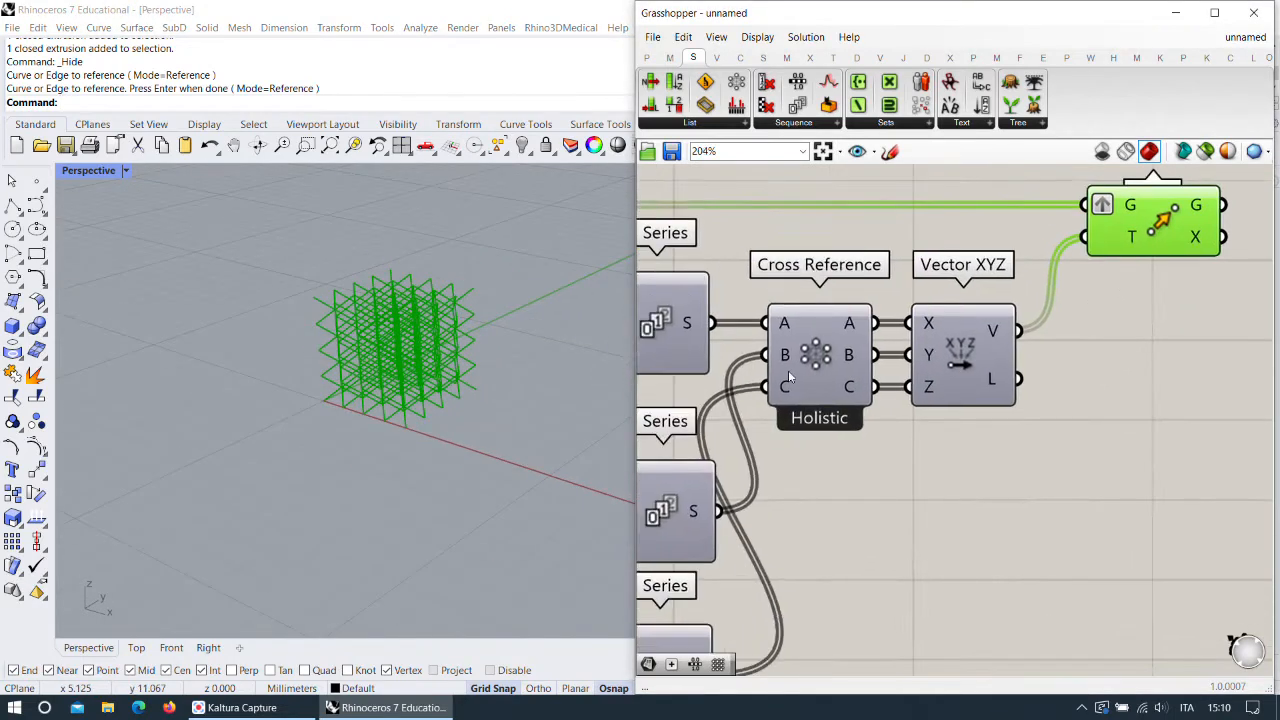
{"action": "right_click_drag", "start_coordinate": [788, 370], "coordinate": [1012, 318]}
{"action": "scroll", "coordinate": [1010, 320], "scroll_direction": "down", "scroll_amount": 3}
{"action": "scroll", "coordinate": [787, 408], "scroll_direction": "up", "scroll_amount": 4}
{"action": "mouse_move", "coordinate": [777, 437]}
{"action": "left_mouse_down"}
{"action": "mouse_move", "coordinate": [811, 437]}
{"action": "mouse_move", "coordinate": [722, 438]}
{"action": "mouse_move", "coordinate": [818, 437]}
{"action": "mouse_move", "coordinate": [776, 437]}
{"action": "left_mouse_up"}
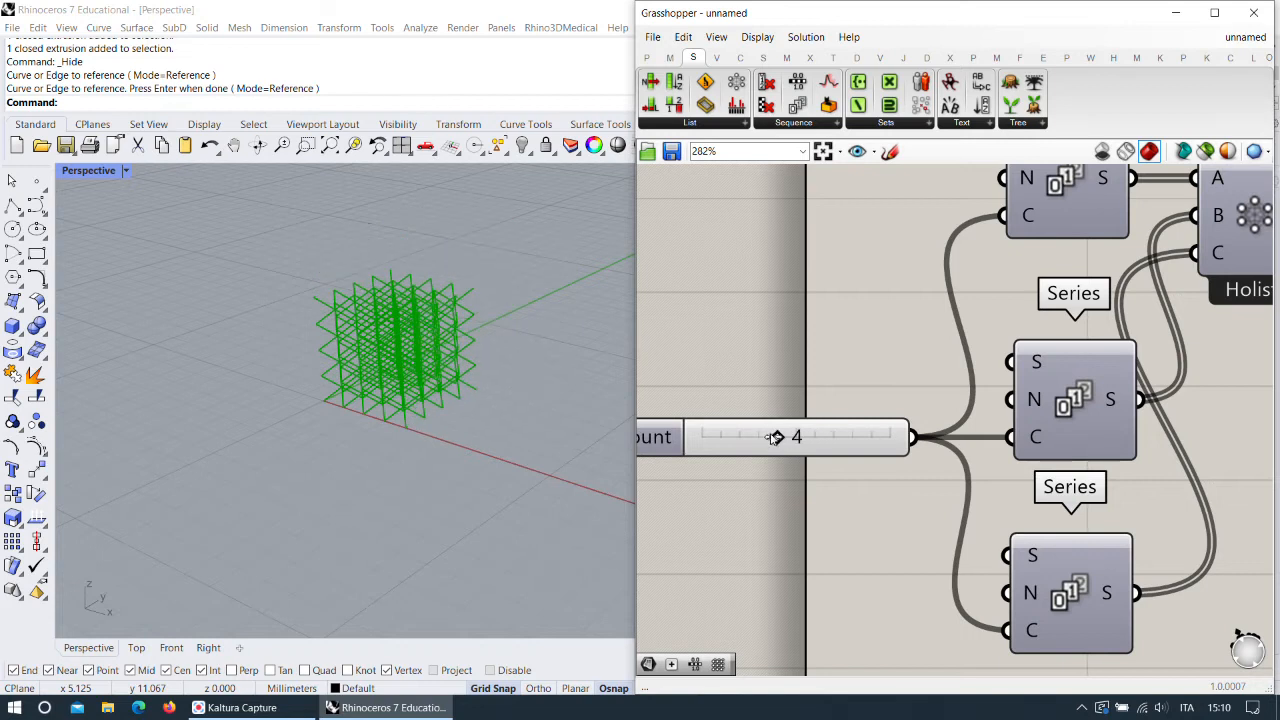
Turn off the viewport preview of the Move component and of the Curve parameter.
{"action": "scroll", "coordinate": [828, 350], "scroll_direction": "down", "scroll_amount": 4}
{"action": "right_click_drag", "start_coordinate": [1151, 318], "coordinate": [825, 360]}
{"action": "right_click", "coordinate": [943, 237]}
{"action": "left_click", "coordinate": [982, 261]}
{"action": "scroll", "coordinate": [1045, 290], "scroll_direction": "down", "scroll_amount": 5}
{"action": "right_click_drag", "start_coordinate": [965, 402], "coordinate": [954, 334]}
{"action": "scroll", "coordinate": [825, 275], "scroll_direction": "up", "scroll_amount": 2}
{"action": "right_click_drag", "start_coordinate": [825, 275], "coordinate": [806, 337]}
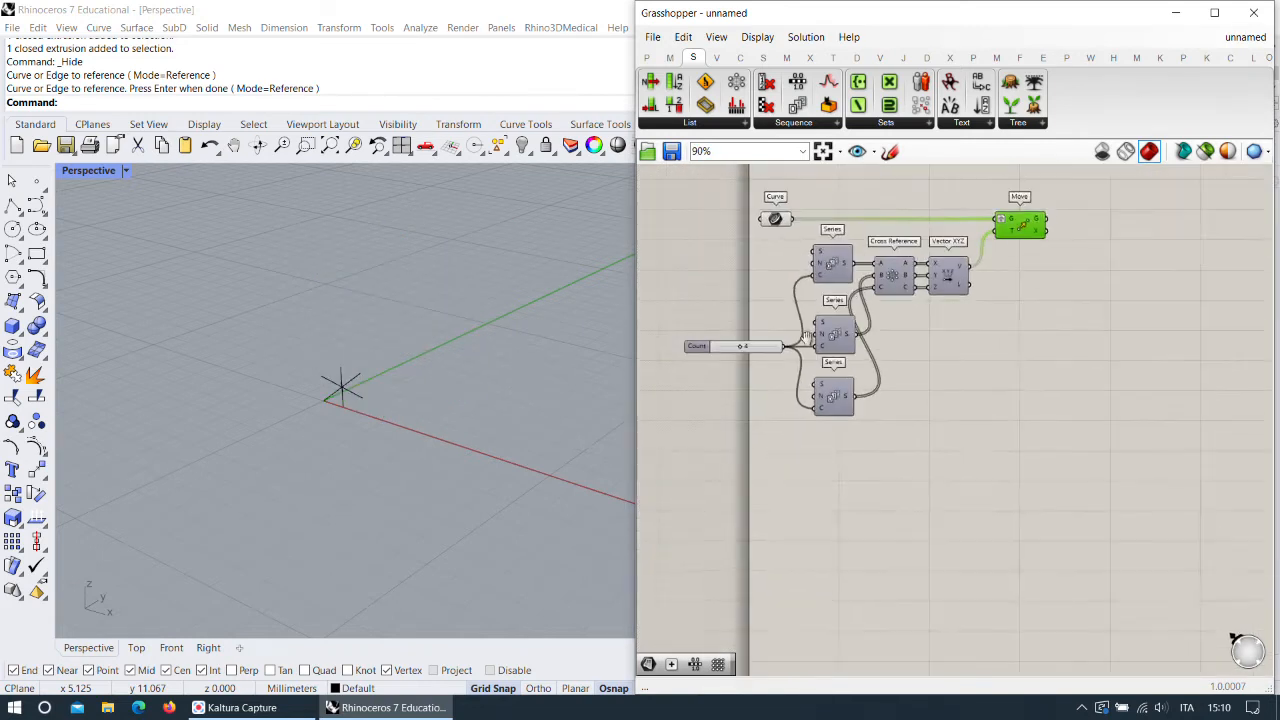
{"action": "scroll", "coordinate": [750, 270], "scroll_direction": "up", "scroll_amount": 3}
{"action": "right_click", "coordinate": [794, 192]}
{"action": "left_click", "coordinate": [818, 219]}
Copy the Curve parameter into the empty canvas area below the existing definition.
{"action": "left_click", "coordinate": [794, 192]}
{"action": "left_click_drag", "start_coordinate": [791, 190], "coordinate": [802, 592]}
{"action": "right_click_drag", "start_coordinate": [962, 537], "coordinate": [859, 229]}
{"action": "left_click_drag", "start_coordinate": [703, 290], "coordinate": [699, 288]}
{"action": "right_click_drag", "start_coordinate": [914, 306], "coordinate": [919, 271]}
{"action": "left_click_drag", "start_coordinate": [702, 255], "coordinate": [698, 279]}
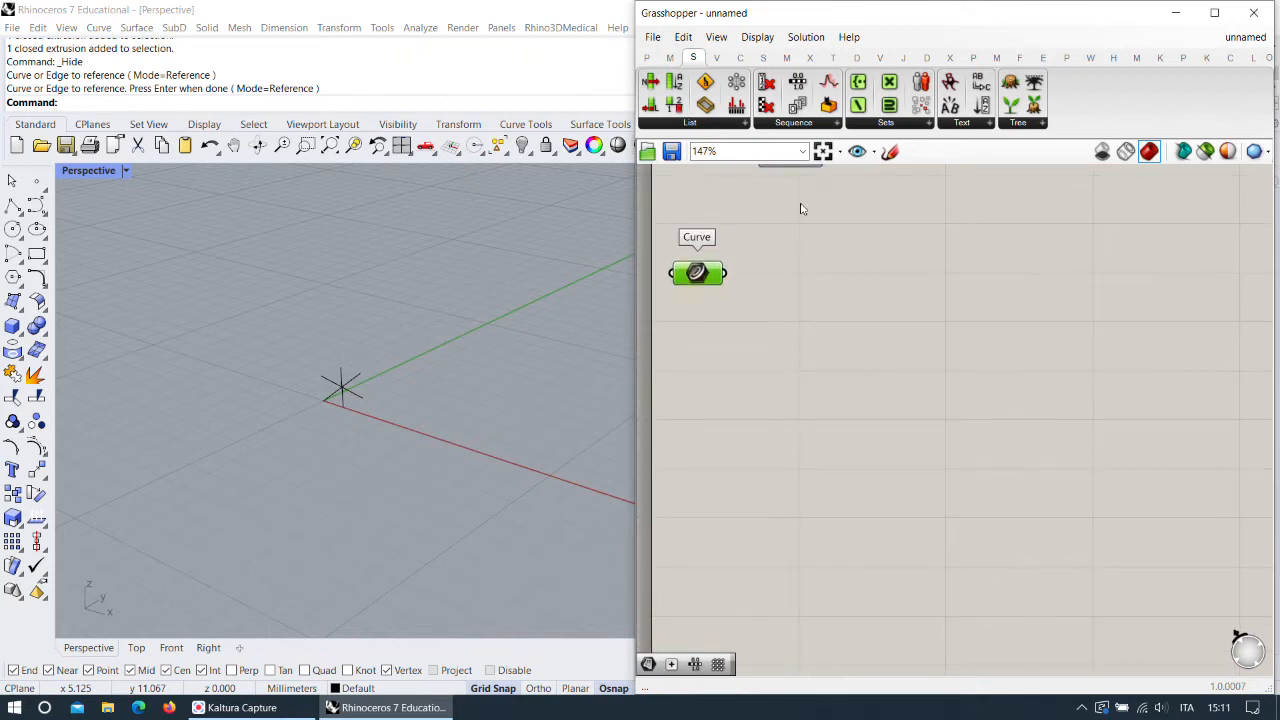
Add a Box Array component beside the copied Curve parameter and connect the curves to its Geometry input.
{"action": "double_click", "coordinate": [898, 305]}
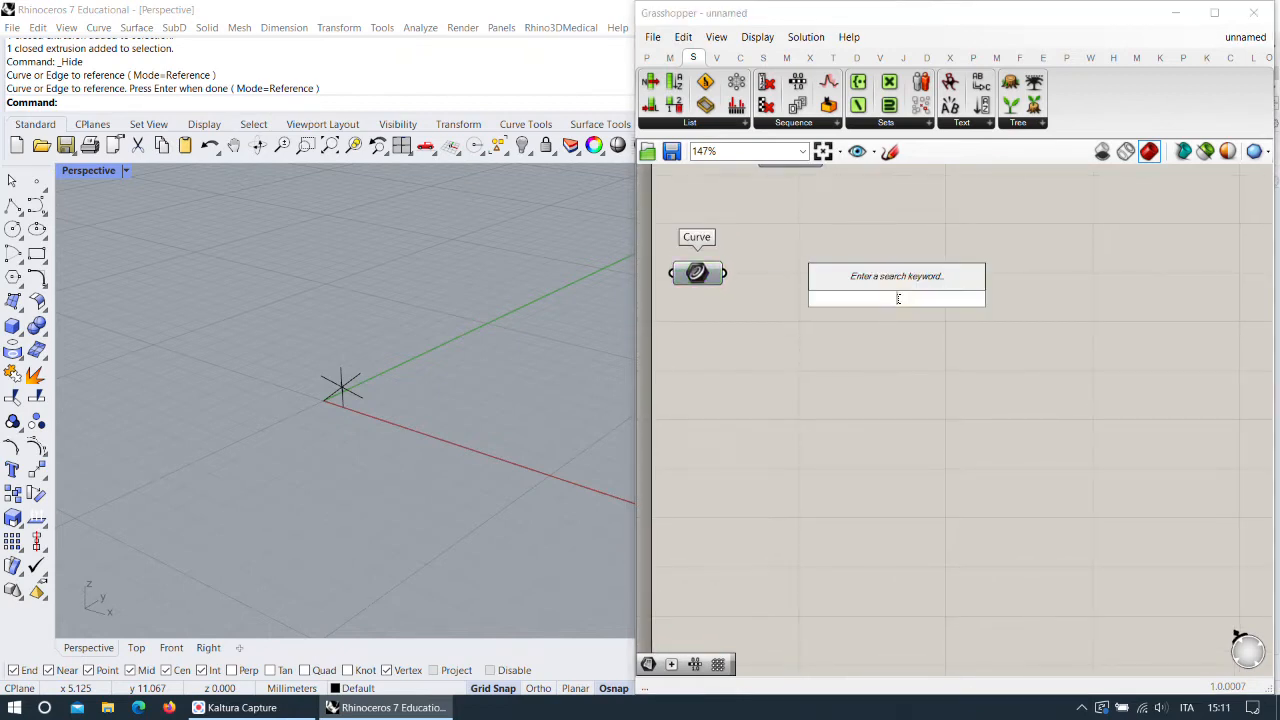
{"action": "type", "text": "arra"}
{"action": "left_click", "coordinate": [858, 173]}
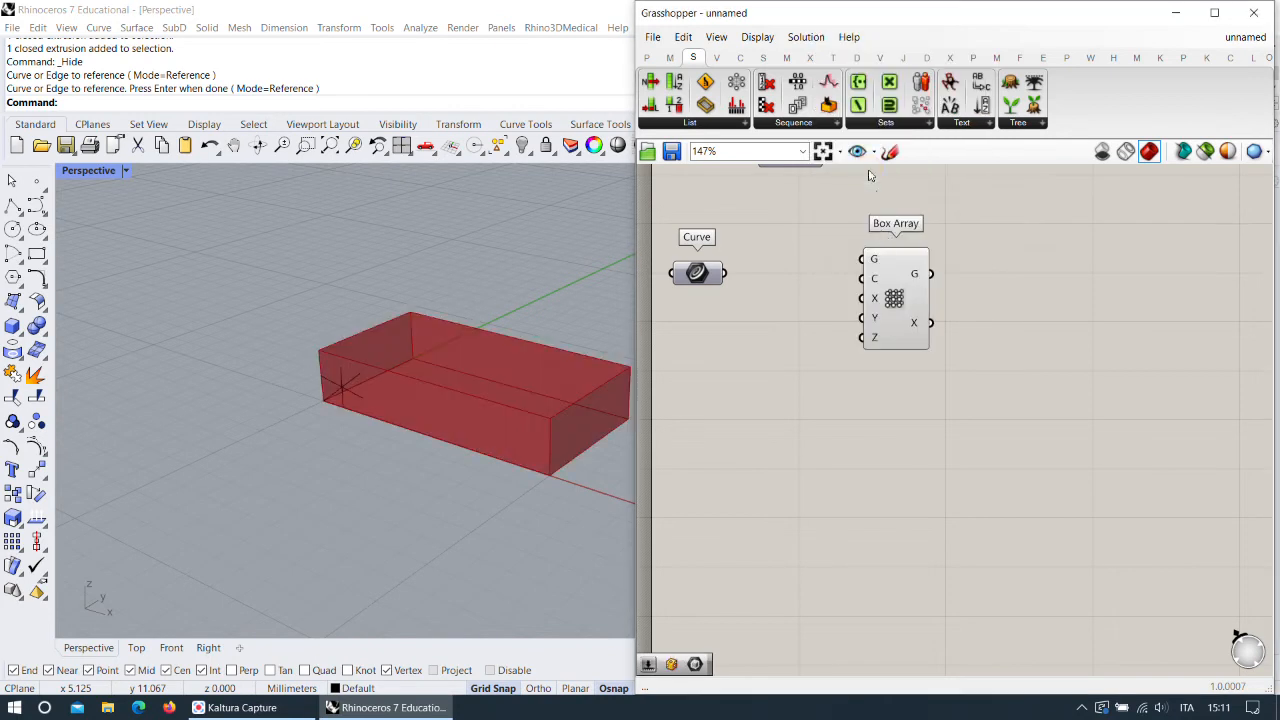
{"action": "scroll", "coordinate": [850, 282], "scroll_direction": "up", "scroll_amount": 1}
{"action": "left_click_drag", "start_coordinate": [912, 314], "coordinate": [982, 336]}
{"action": "right_click_drag", "start_coordinate": [799, 301], "coordinate": [914, 297]}
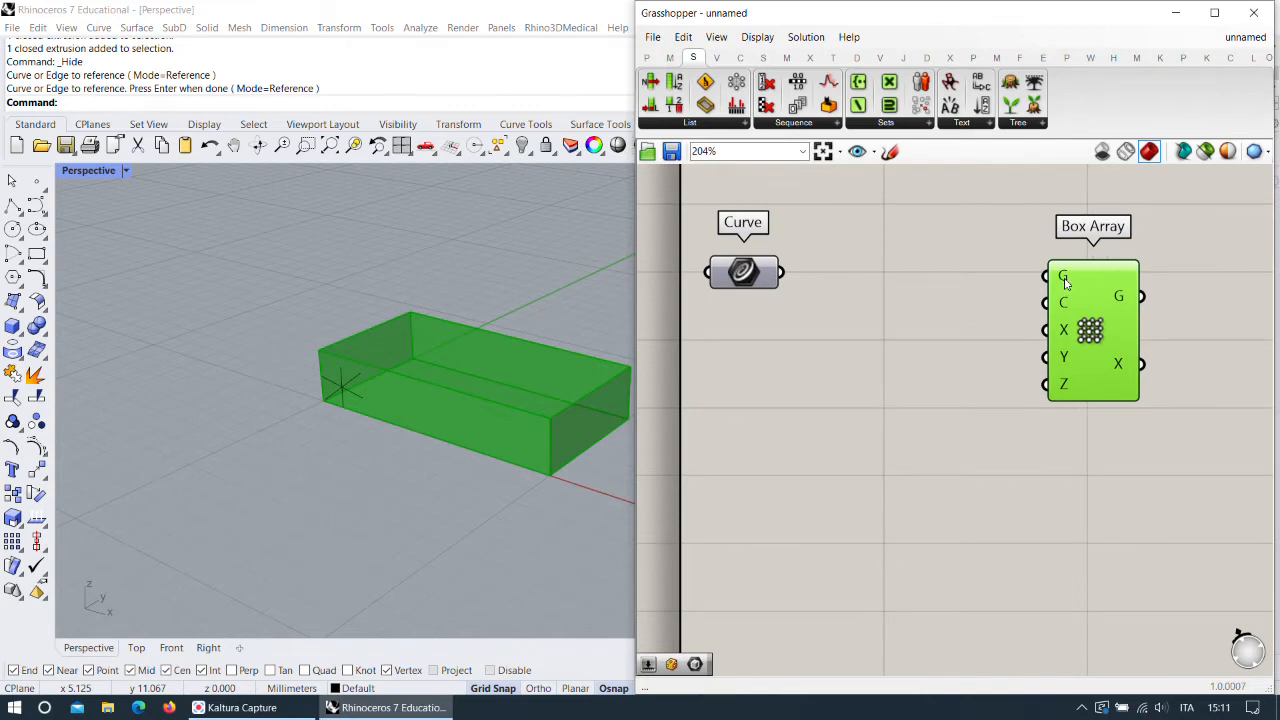
{"action": "left_click_drag", "start_coordinate": [1063, 277], "coordinate": [782, 272]}
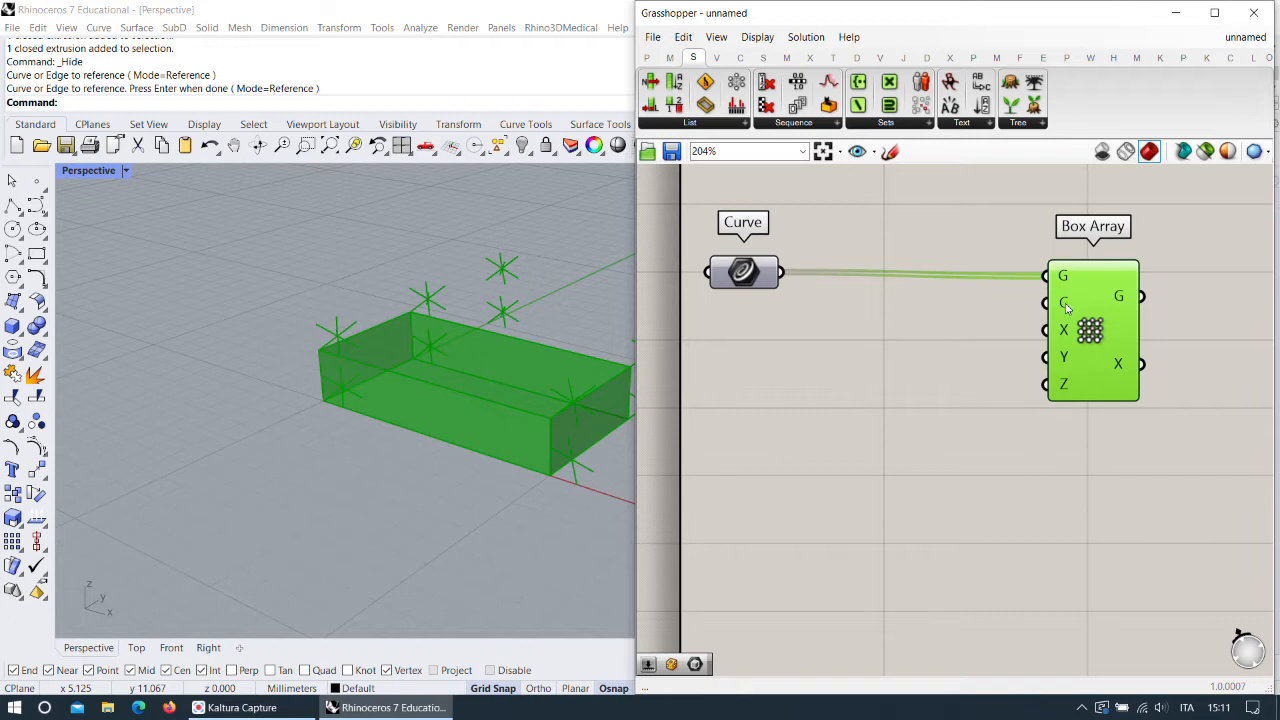
Examine Box Array's Cell input and compare its default box with the arrayed lines in the Perspective view.
{"action": "mouse_move", "coordinate": [1066, 307]}
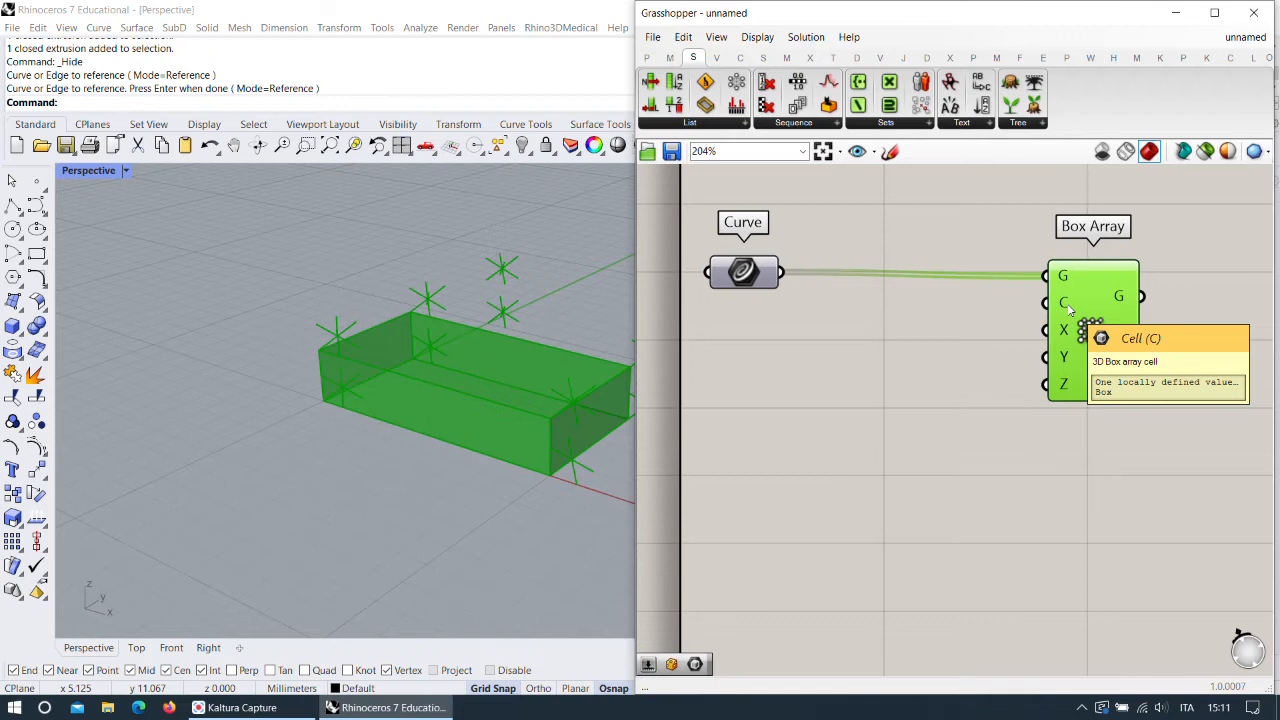
{"action": "left_click_drag", "start_coordinate": [763, 279], "coordinate": [756, 283]}
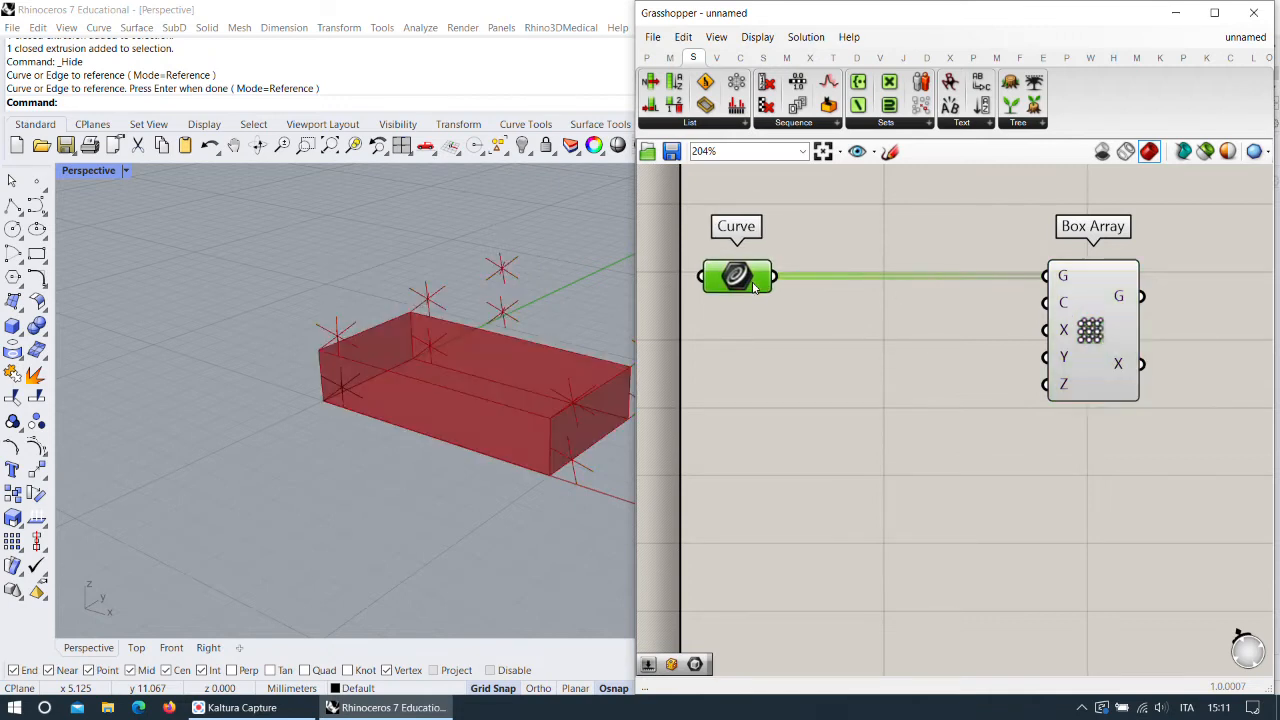
{"action": "scroll", "coordinate": [493, 398], "scroll_direction": "down", "scroll_amount": 5}
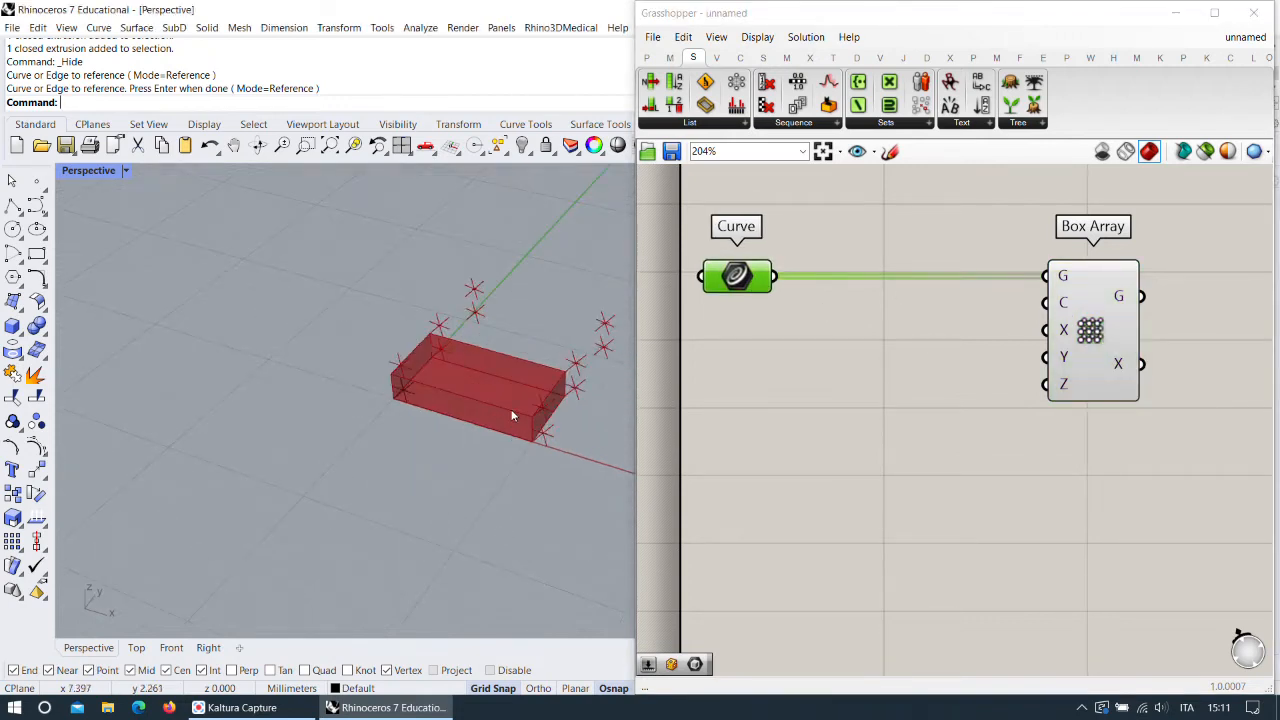
{"action": "scroll", "coordinate": [528, 395], "scroll_direction": "up", "scroll_amount": 2}
{"action": "scroll", "coordinate": [522, 383], "scroll_direction": "up", "scroll_amount": 3}
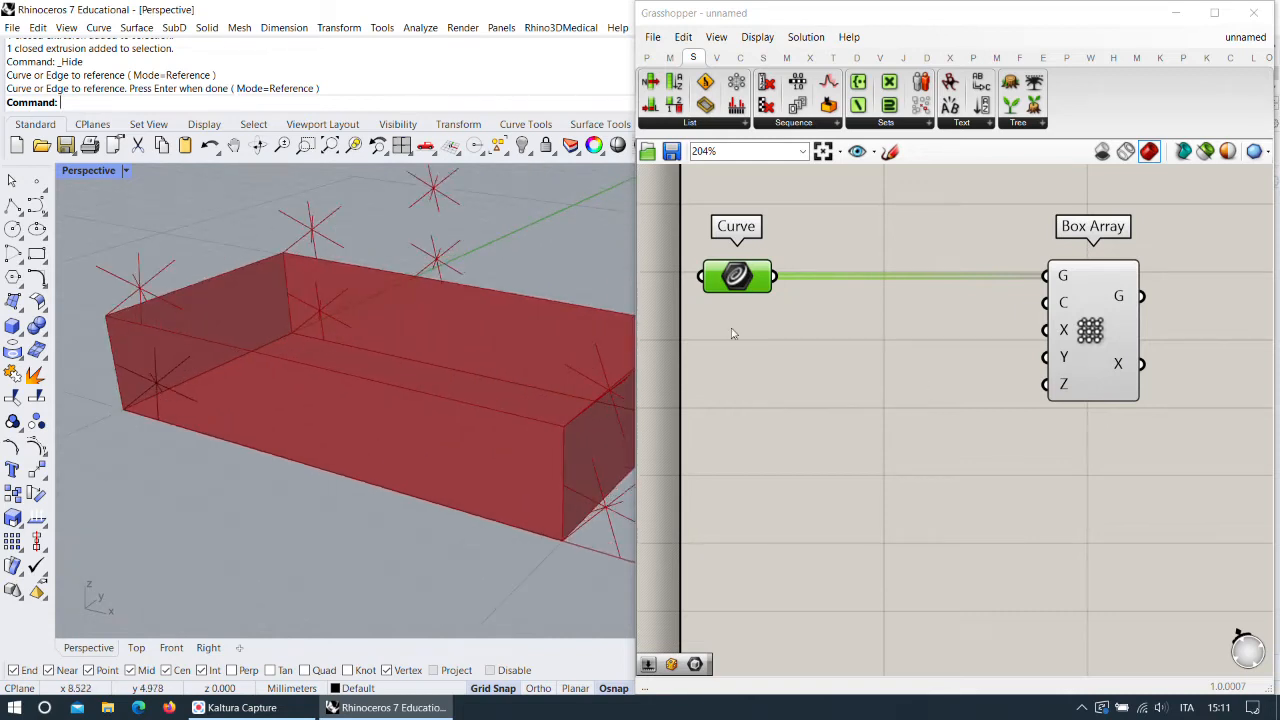
{"action": "left_click", "coordinate": [1085, 330]}
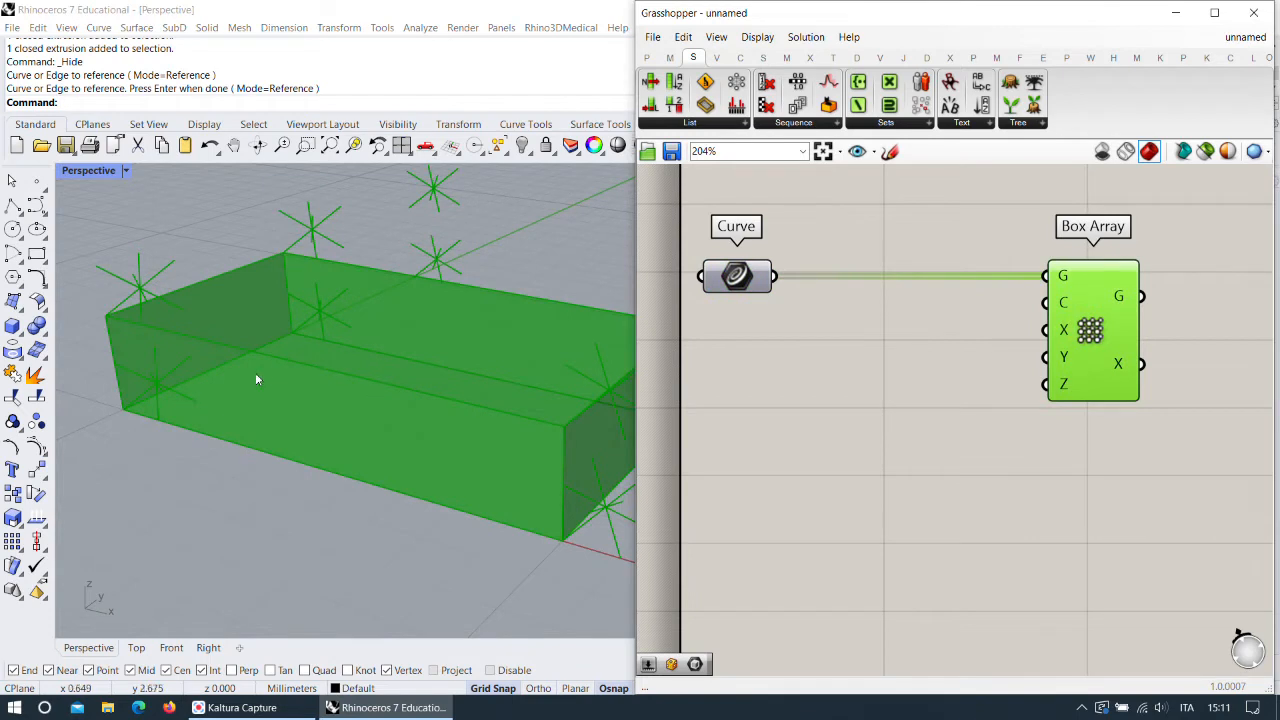
{"action": "scroll", "coordinate": [470, 422], "scroll_direction": "down", "scroll_amount": 3}
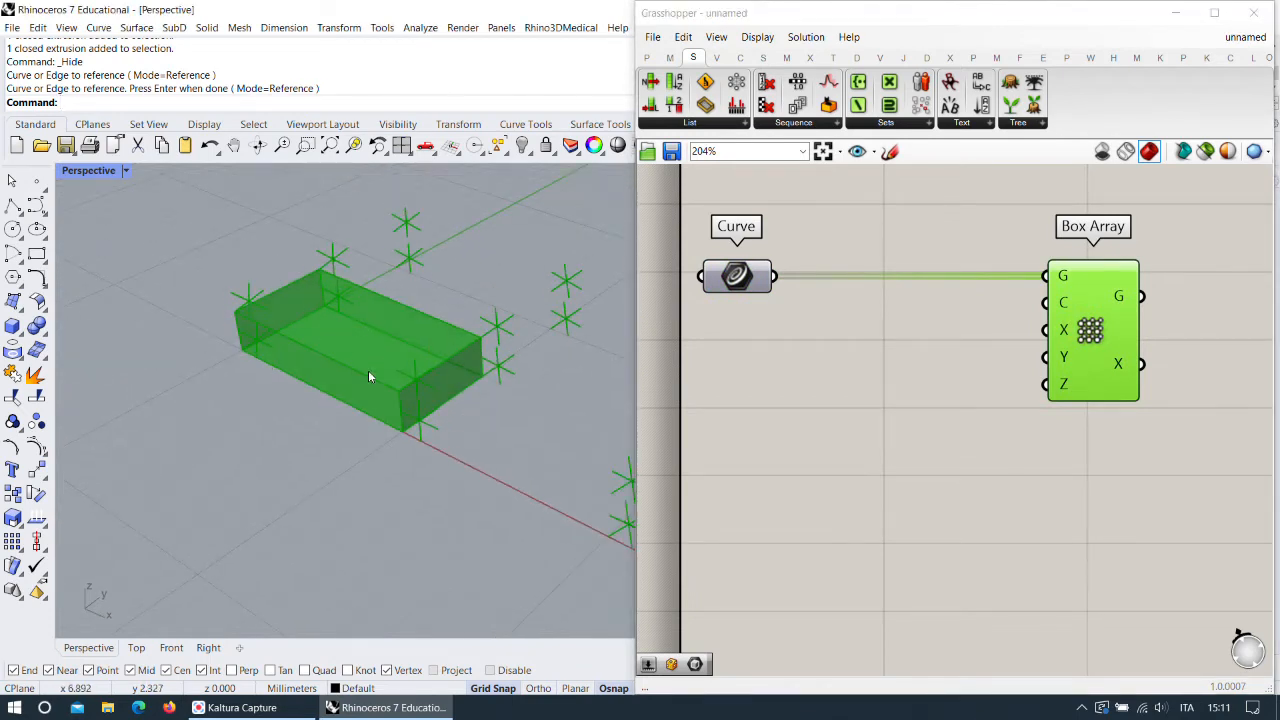
{"action": "mouse_move", "coordinate": [424, 400]}
{"action": "right_mouse_down"}
{"action": "mouse_move", "coordinate": [430, 370]}
{"action": "mouse_move", "coordinate": [436, 390]}
{"action": "right_mouse_up"}
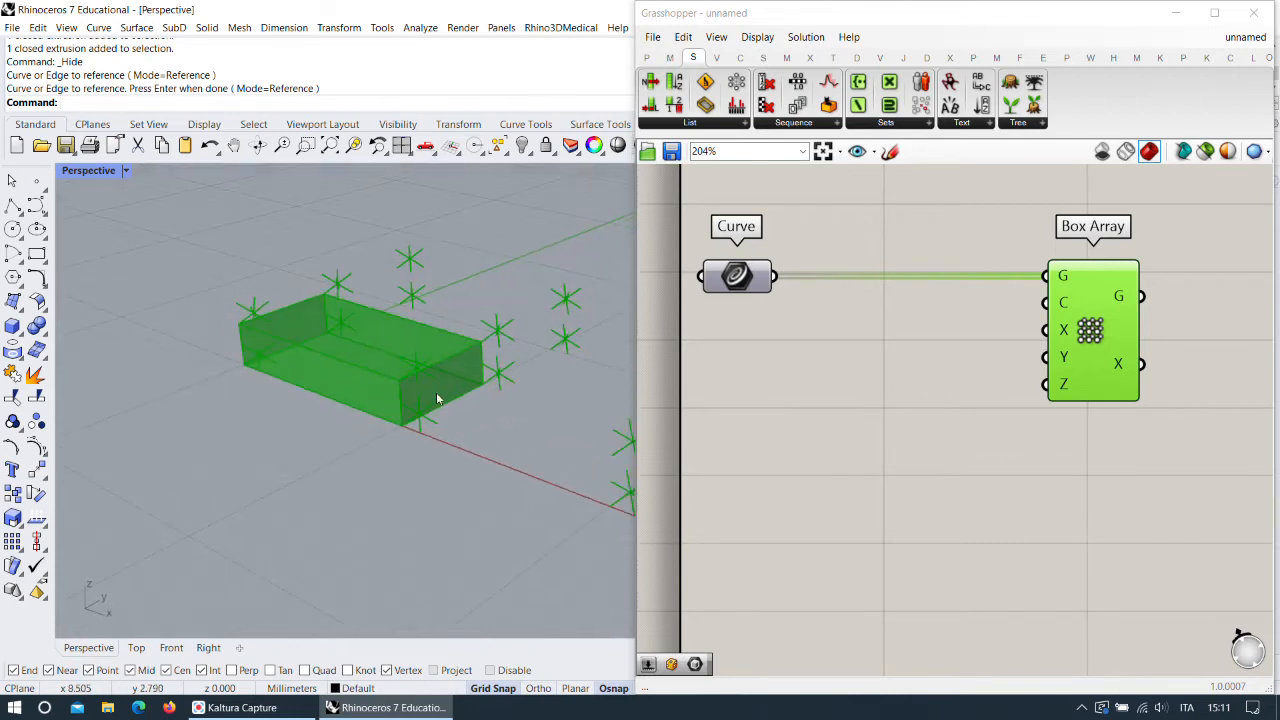
{"action": "scroll", "coordinate": [1002, 349], "scroll_direction": "up", "scroll_amount": 2}
{"action": "scroll", "coordinate": [1017, 358], "scroll_direction": "down", "scroll_amount": 3}
{"action": "right_click_drag", "start_coordinate": [906, 311], "coordinate": [1006, 302]}
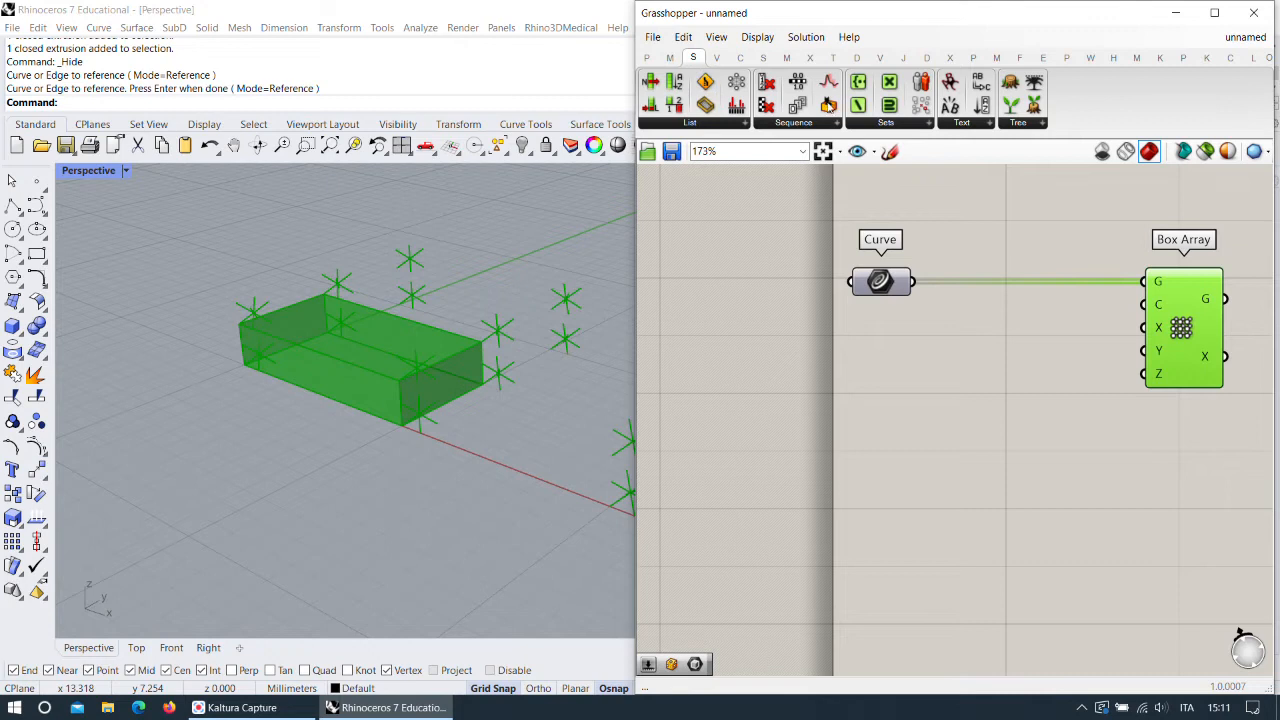
Add a Bounding Box component between Curve and Box Array and connect the curves to its Content input.
{"action": "double_click", "coordinate": [994, 327]}
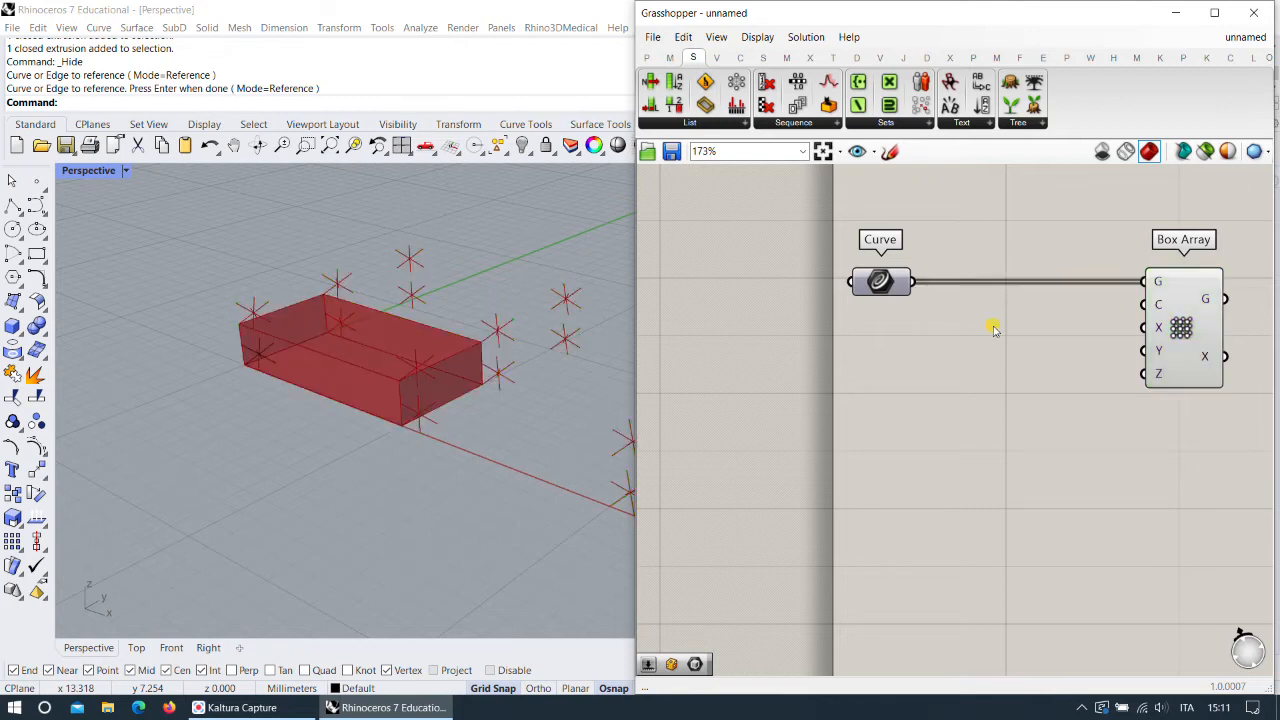
{"action": "type", "text": "box"}
{"action": "left_click", "coordinate": [962, 292]}
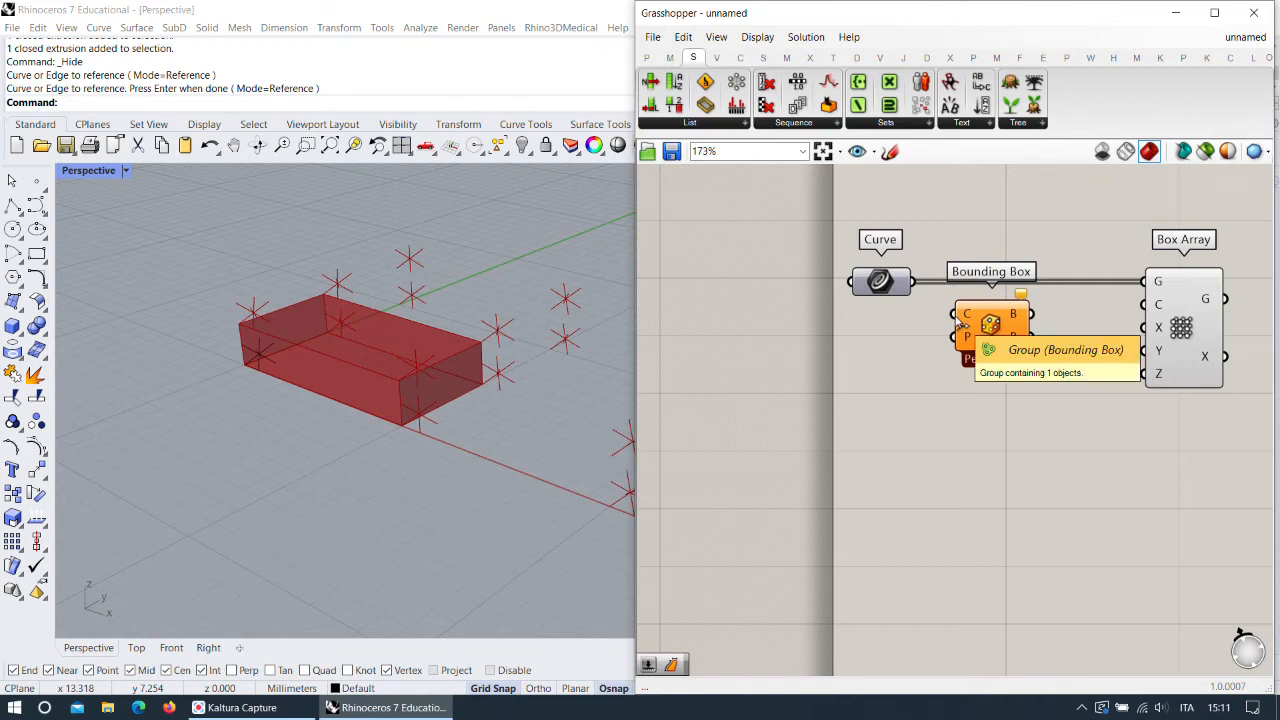
{"action": "left_click_drag", "start_coordinate": [979, 322], "coordinate": [914, 283]}
Set Bounding Box to Union Box mode and connect its upper Box output to Box Array's Cell input.
{"action": "scroll", "coordinate": [1024, 364], "scroll_direction": "up", "scroll_amount": 5}
{"action": "right_click", "coordinate": [960, 360]}
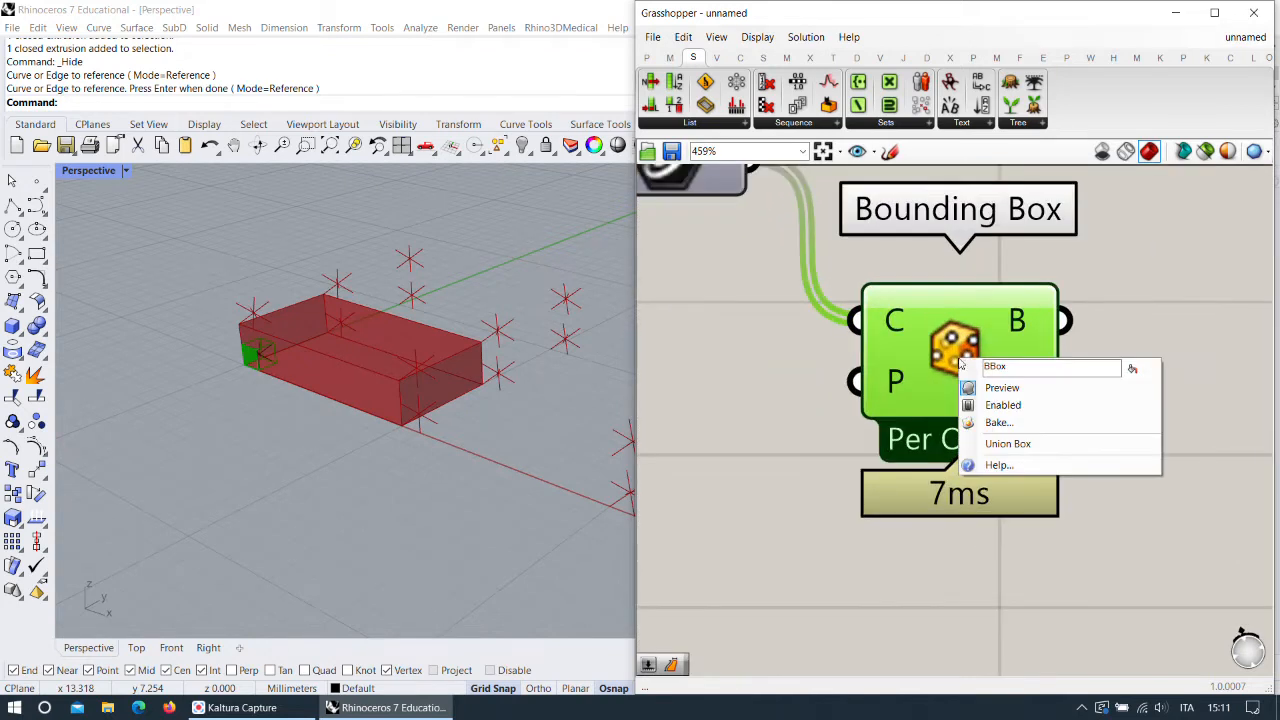
{"action": "left_click", "coordinate": [1022, 445]}
{"action": "scroll", "coordinate": [1020, 443], "scroll_direction": "down", "scroll_amount": 4}
{"action": "left_click_drag", "start_coordinate": [963, 376], "coordinate": [1120, 322]}
{"action": "left_click_drag", "start_coordinate": [1183, 353], "coordinate": [1139, 345]}
Add a number slider set to 4 below Bounding Box and connect it to Box Array's X, Y and Z count inputs.
{"action": "right_click_drag", "start_coordinate": [1144, 393], "coordinate": [1162, 293]}
{"action": "mouse_move", "coordinate": [1118, 257]}
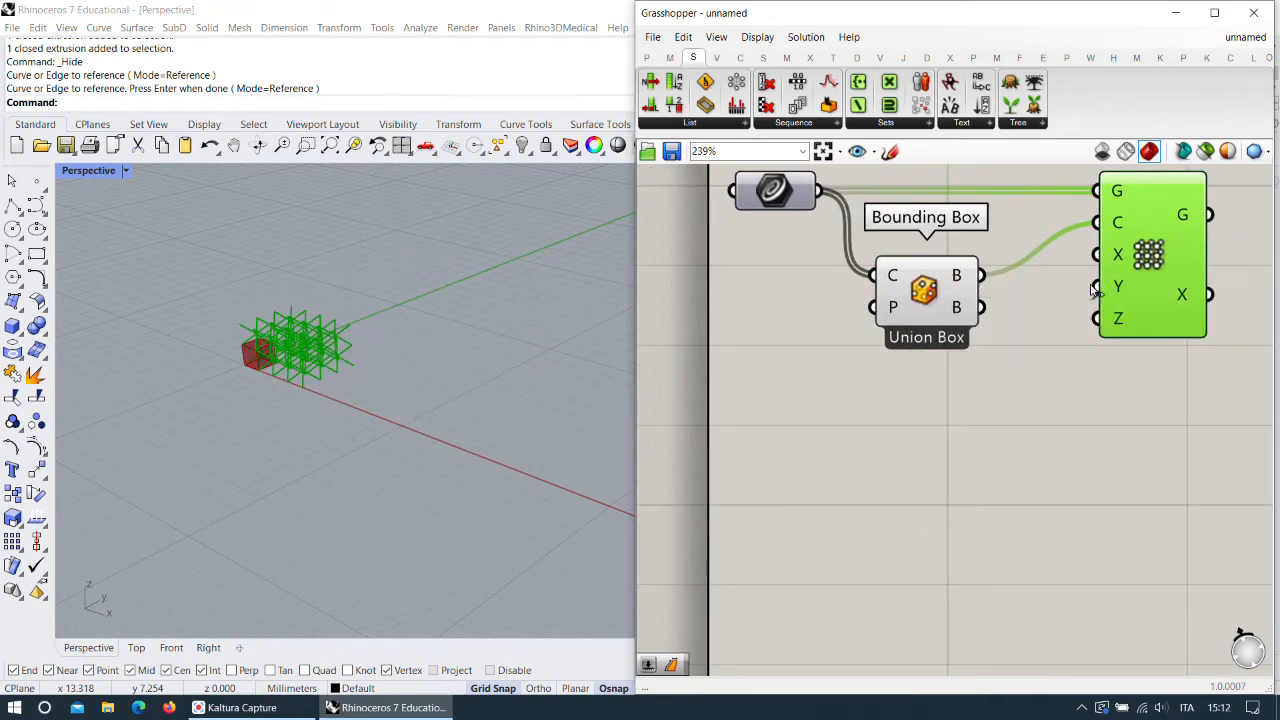
{"action": "double_click", "coordinate": [904, 448]}
{"action": "type", "text": "4"}
{"action": "key", "text": "Return"}
{"action": "left_click_drag", "start_coordinate": [1052, 446], "coordinate": [1097, 256]}
{"action": "left_click_drag", "start_coordinate": [1087, 328], "coordinate": [1097, 287]}
{"action": "left_click_drag", "start_coordinate": [1052, 446], "coordinate": [1097, 318]}
{"action": "left_click_drag", "start_coordinate": [1014, 457], "coordinate": [962, 395]}
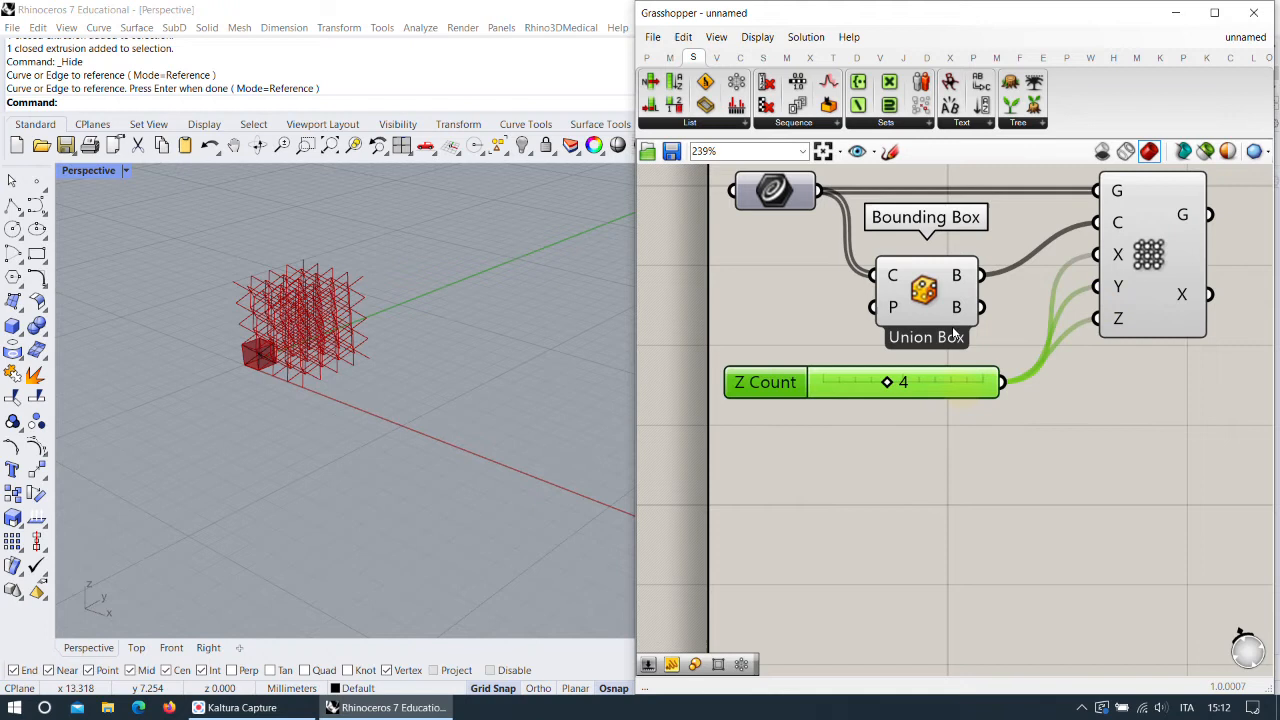
Turn off the preview of the Bounding Box component and inspect the arrayed lines in the Perspective view.
{"action": "right_click", "coordinate": [925, 300]}
{"action": "left_click", "coordinate": [970, 344]}
{"action": "right_click", "coordinate": [958, 283]}
{"action": "left_click", "coordinate": [972, 331]}
{"action": "right_click", "coordinate": [934, 294]}
{"action": "left_click", "coordinate": [968, 324]}
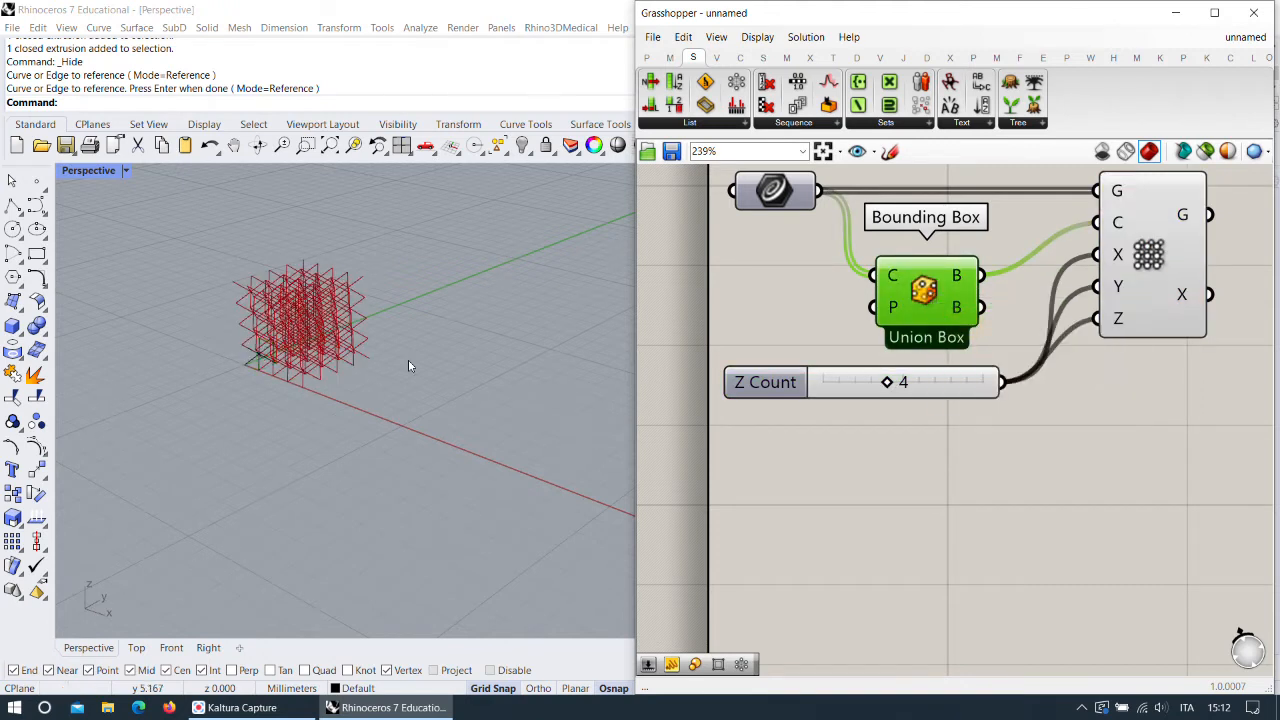
{"action": "scroll", "coordinate": [346, 347], "scroll_direction": "up", "scroll_amount": 6}
{"action": "scroll", "coordinate": [912, 298], "scroll_direction": "down", "scroll_amount": 4}
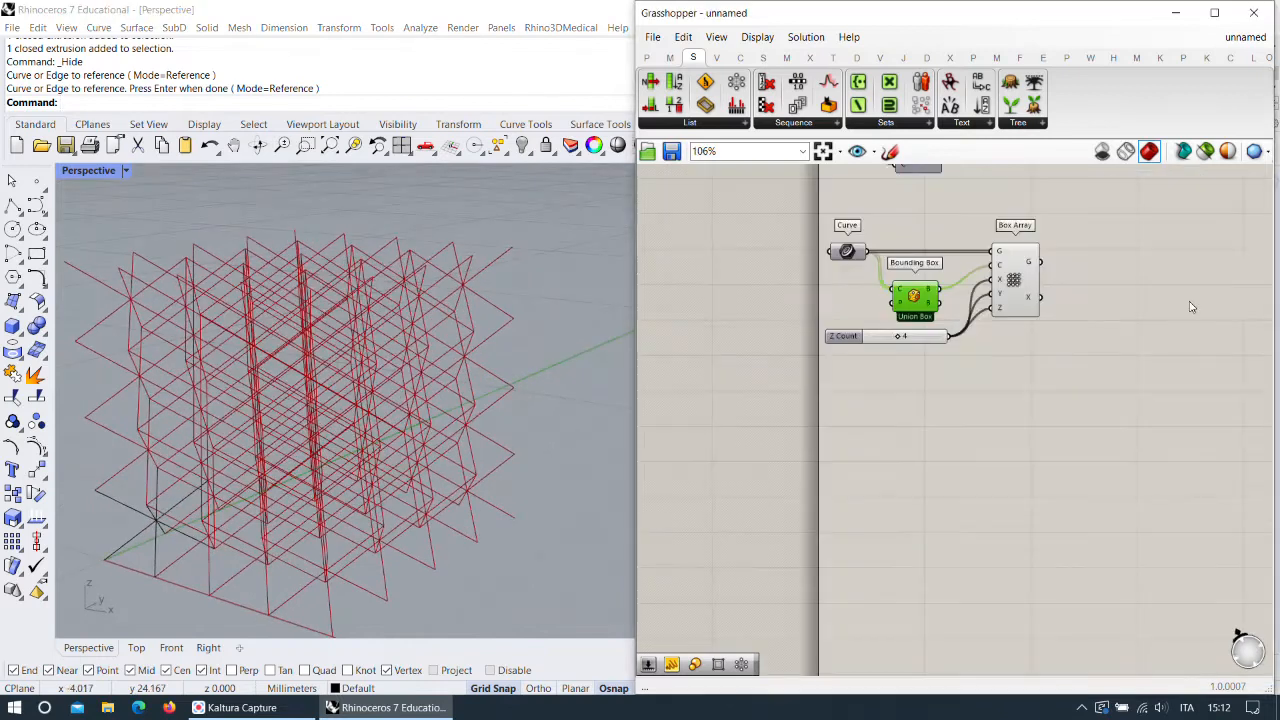
Turn off the preview of the Box Array component so its line lattice is hidden in the Perspective view.
{"action": "right_click_drag", "start_coordinate": [1191, 306], "coordinate": [1123, 365]}
{"action": "scroll", "coordinate": [438, 370], "scroll_direction": "down", "scroll_amount": 5}
{"action": "scroll", "coordinate": [384, 408], "scroll_direction": "up", "scroll_amount": 5}
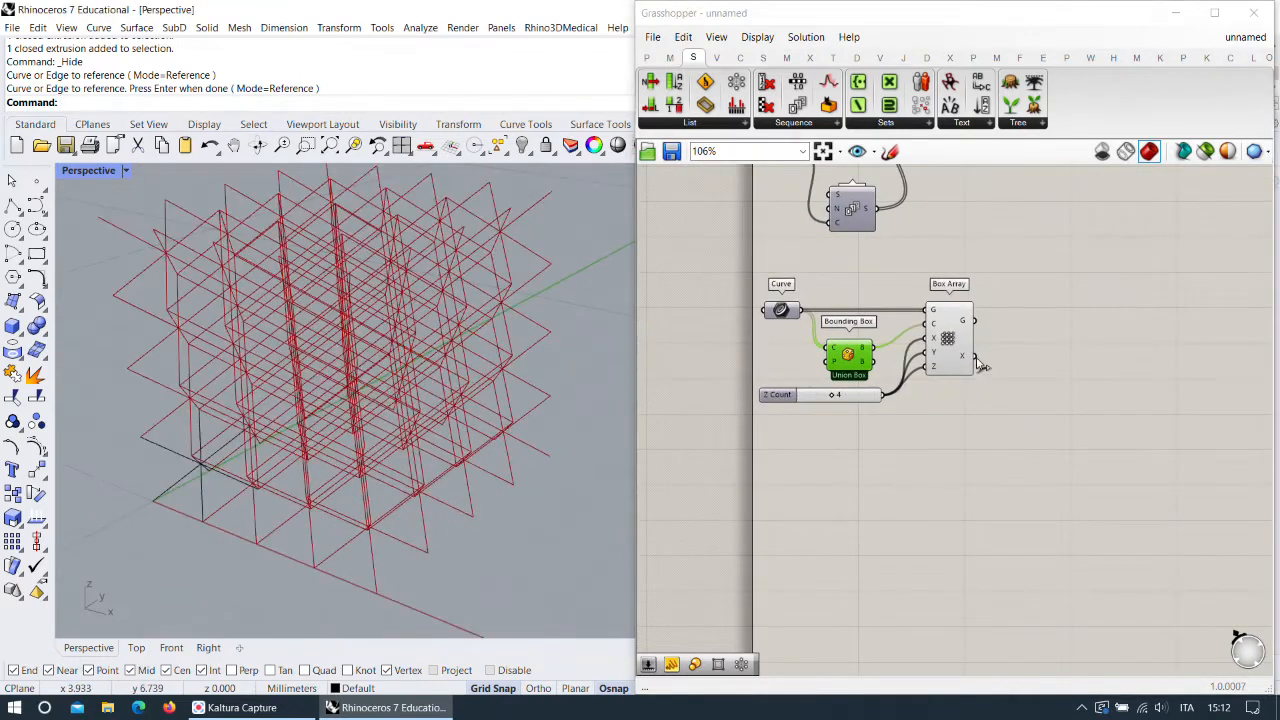
{"action": "left_click", "coordinate": [947, 338]}
{"action": "left_click", "coordinate": [996, 324]}
{"action": "right_click", "coordinate": [945, 336]}
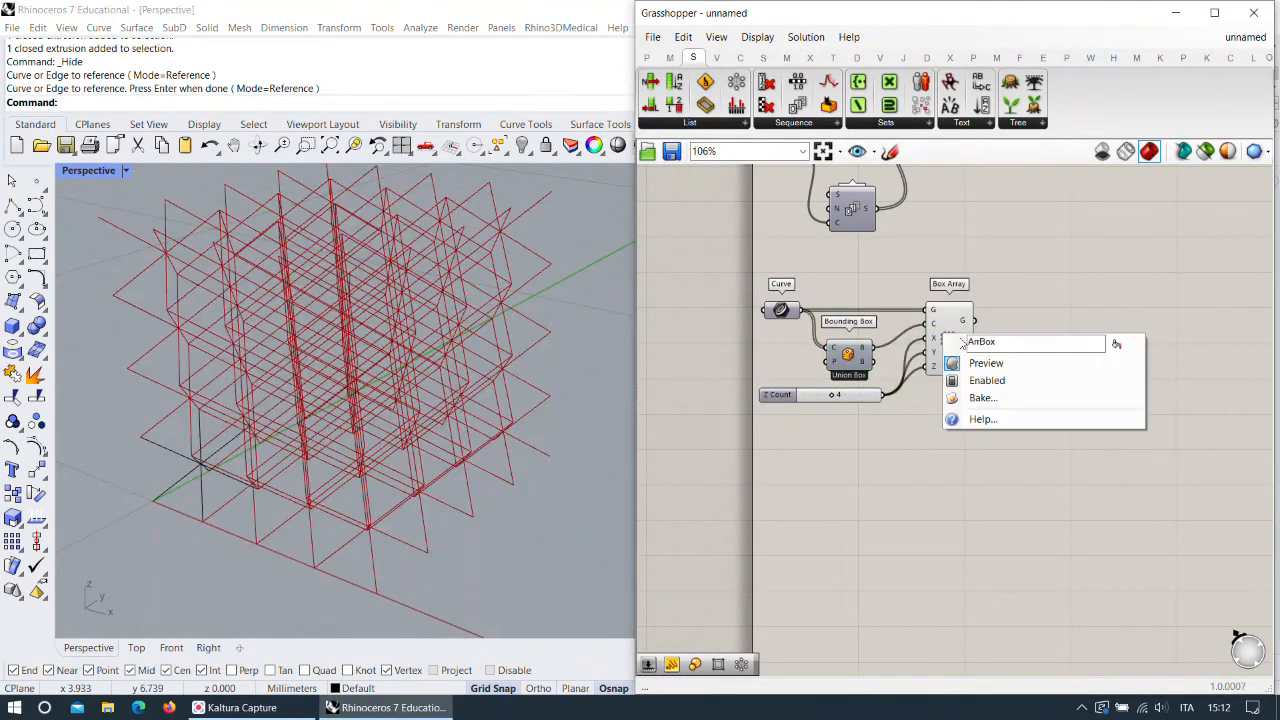
{"action": "left_click", "coordinate": [985, 363]}
Maximize the Grasshopper window and place a Preset Cell component in the empty area below the Box Array definition.
{"action": "scroll", "coordinate": [950, 380], "scroll_direction": "down", "scroll_amount": 2}
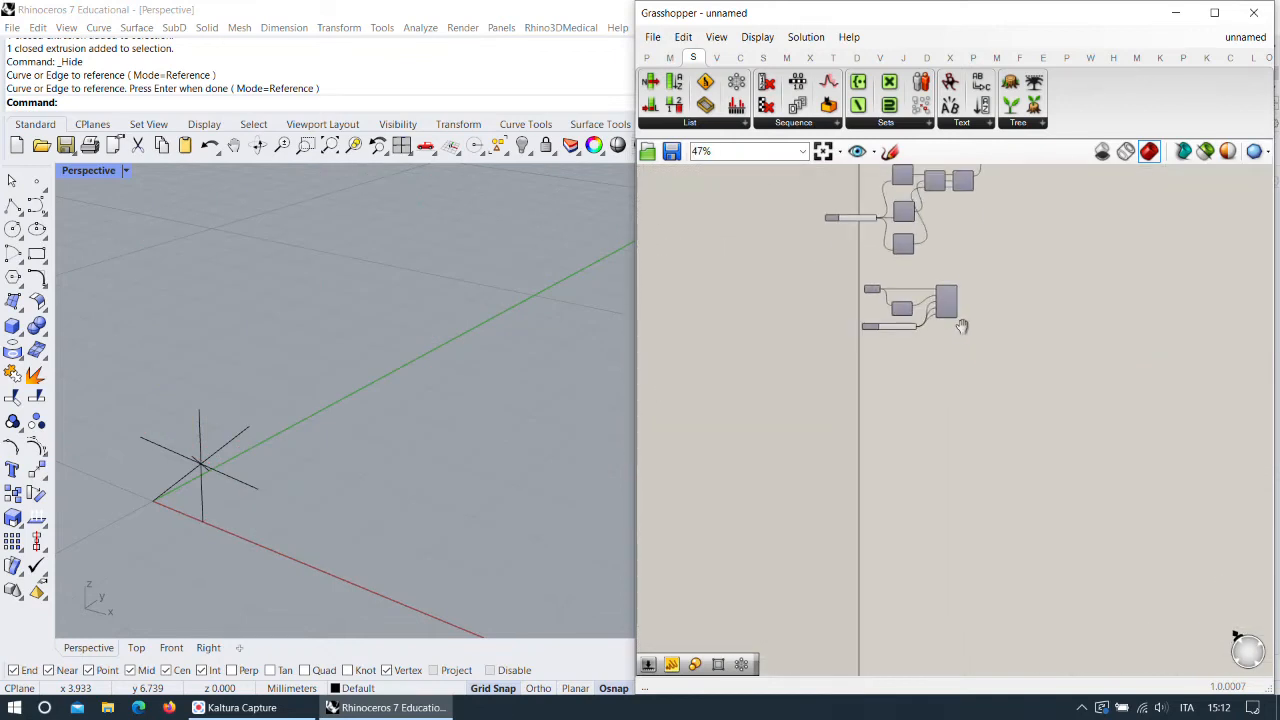
{"action": "scroll", "coordinate": [970, 318], "scroll_direction": "up", "scroll_amount": 3}
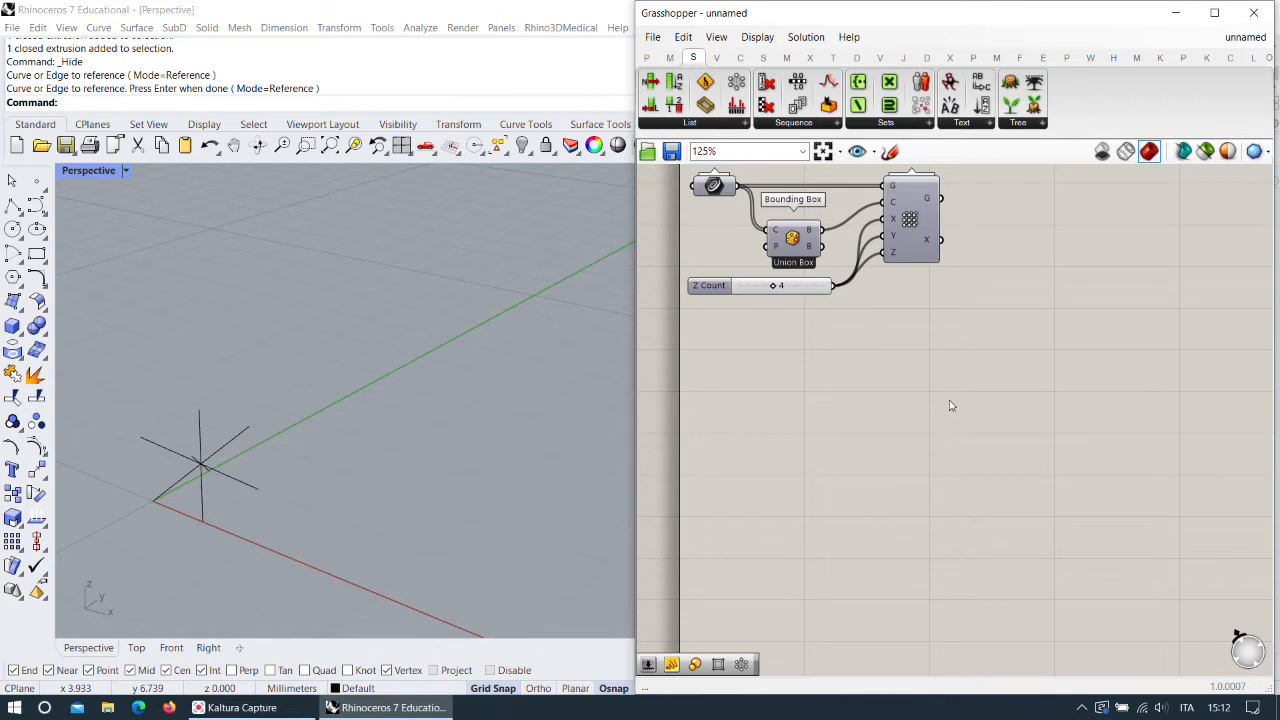
{"action": "left_click", "coordinate": [1219, 22]}
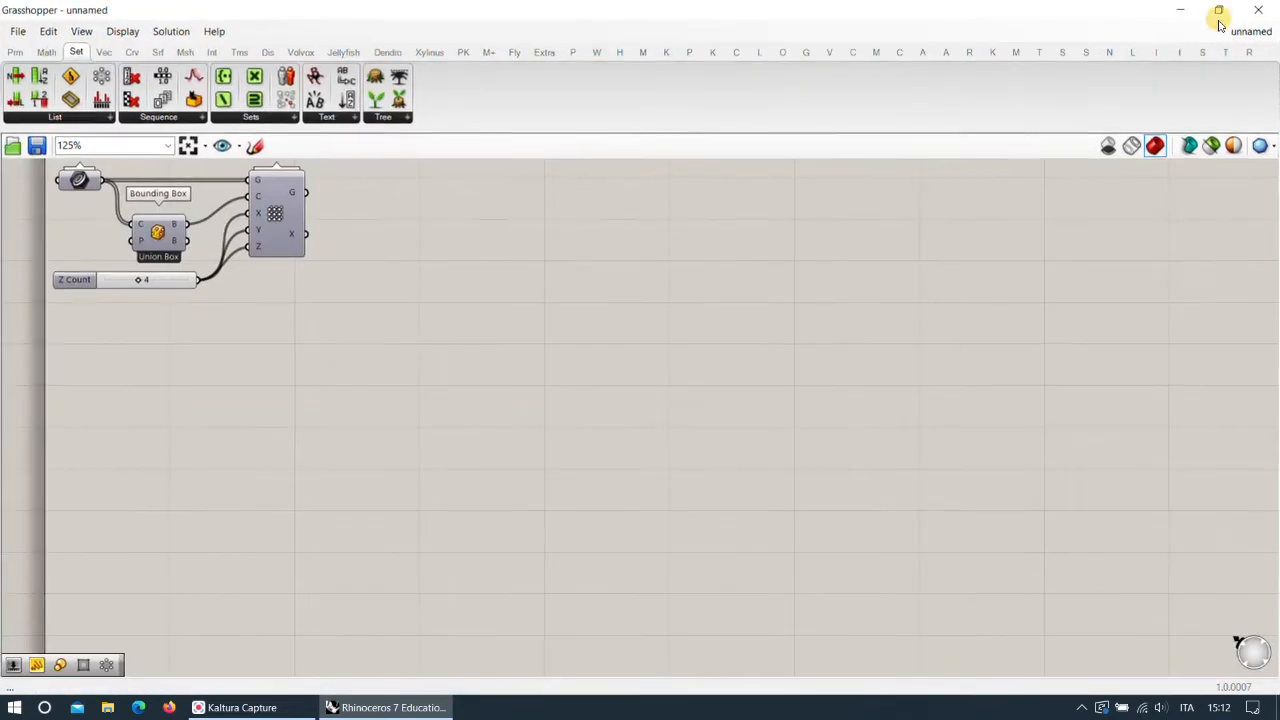
{"action": "left_click", "coordinate": [1155, 53]}
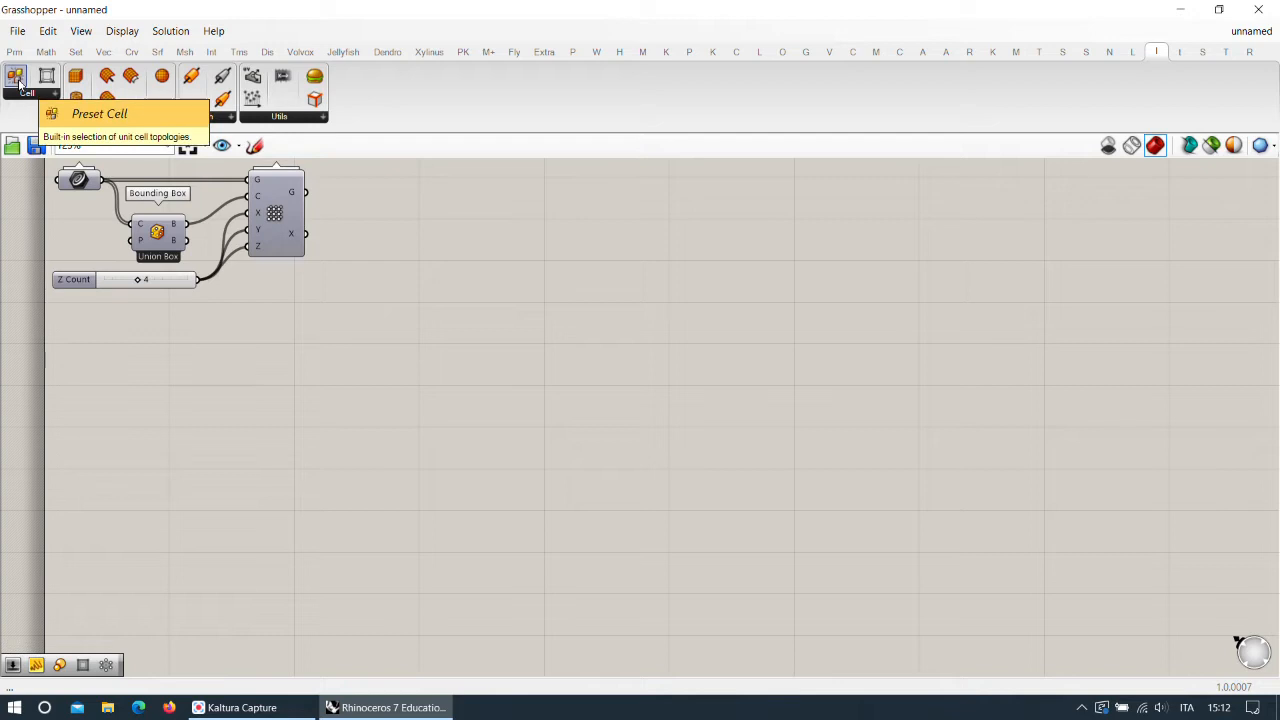
{"action": "left_click_drag", "start_coordinate": [18, 84], "coordinate": [90, 383]}
{"action": "right_click_drag", "start_coordinate": [159, 397], "coordinate": [405, 388]}
Shift Preset Cell away from the canvas edge and move its connected Value List close beside the Type input.
{"action": "left_click_drag", "start_coordinate": [332, 375], "coordinate": [476, 375]}
{"action": "left_click_drag", "start_coordinate": [516, 422], "coordinate": [118, 326]}
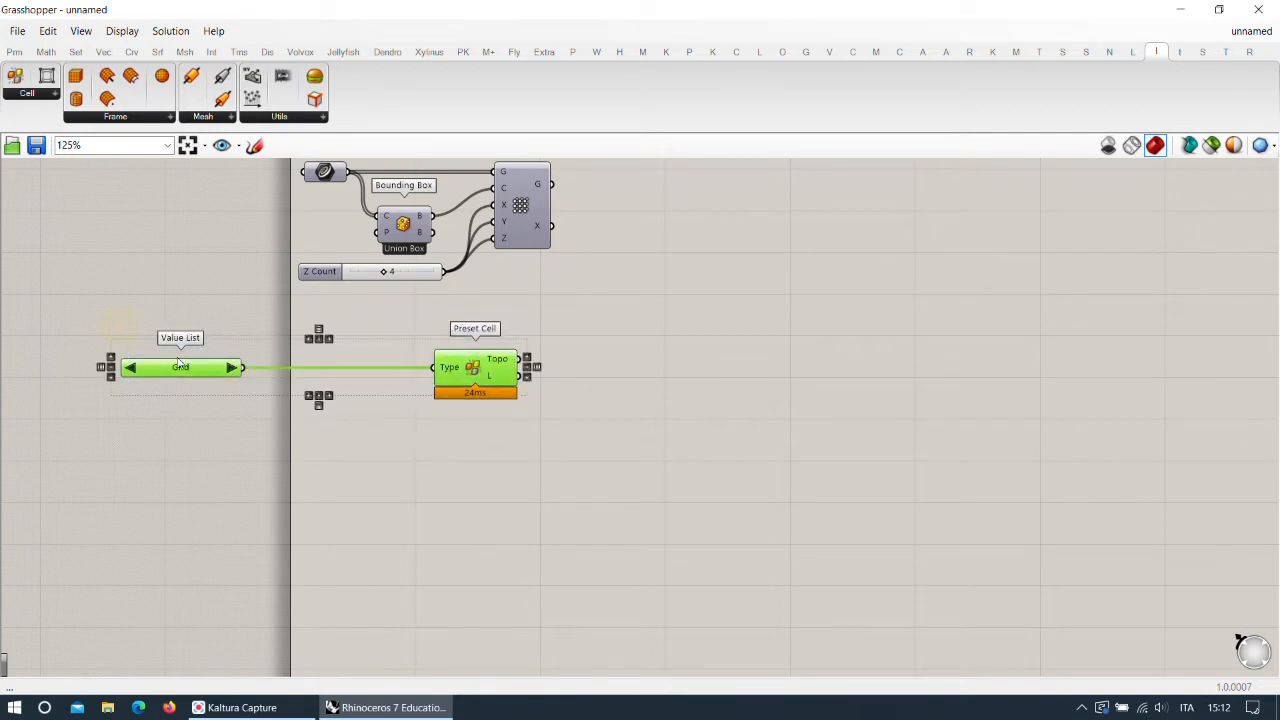
{"action": "left_click", "coordinate": [451, 424]}
{"action": "left_click_drag", "start_coordinate": [210, 359], "coordinate": [381, 359]}
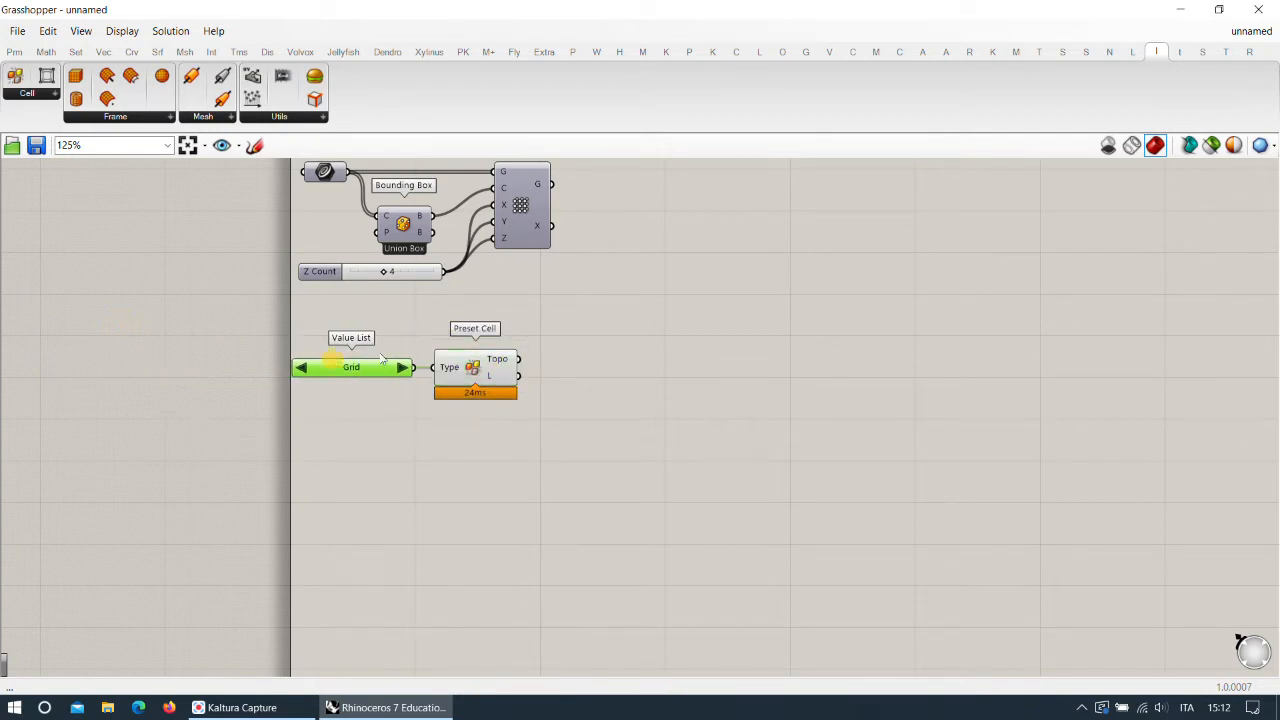
{"action": "left_click", "coordinate": [463, 366]}
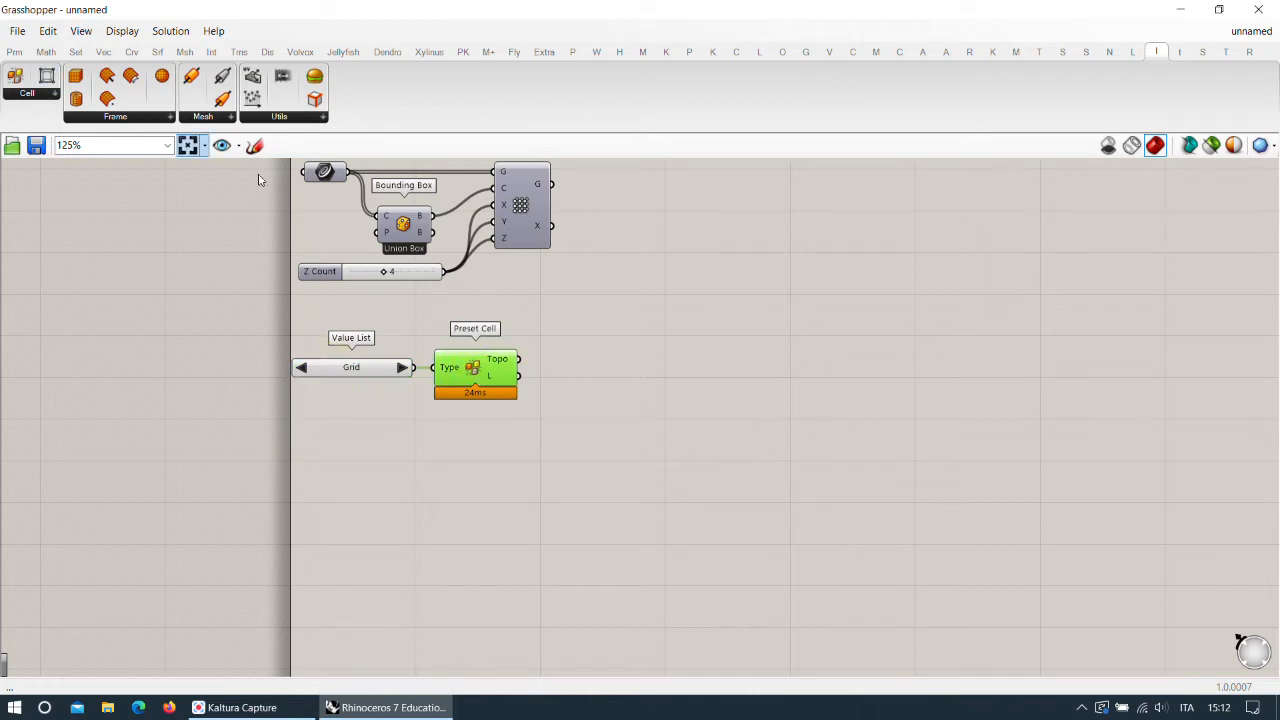
{"action": "left_click", "coordinate": [503, 433]}
{"action": "scroll", "coordinate": [505, 430], "scroll_direction": "up", "scroll_amount": 3}
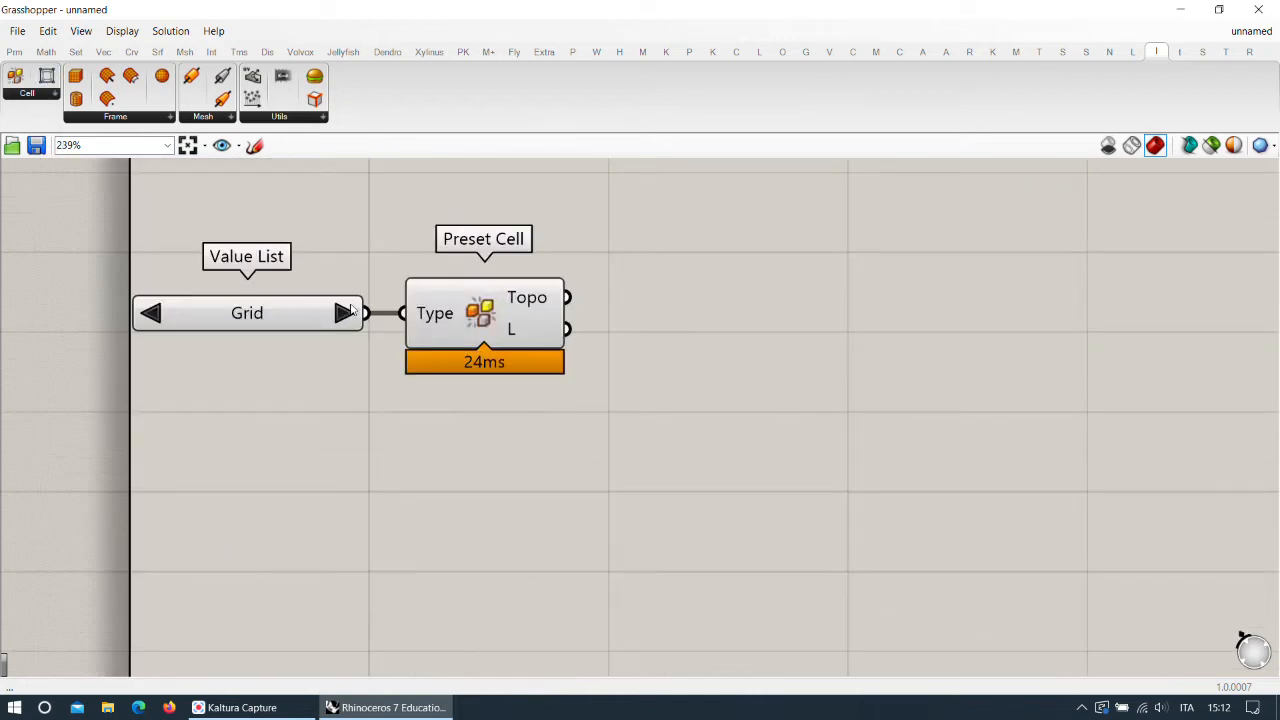
Show the Value List as a Check List to view all cell types, and return it to Value Cycle mode.
{"action": "right_click", "coordinate": [257, 320]}
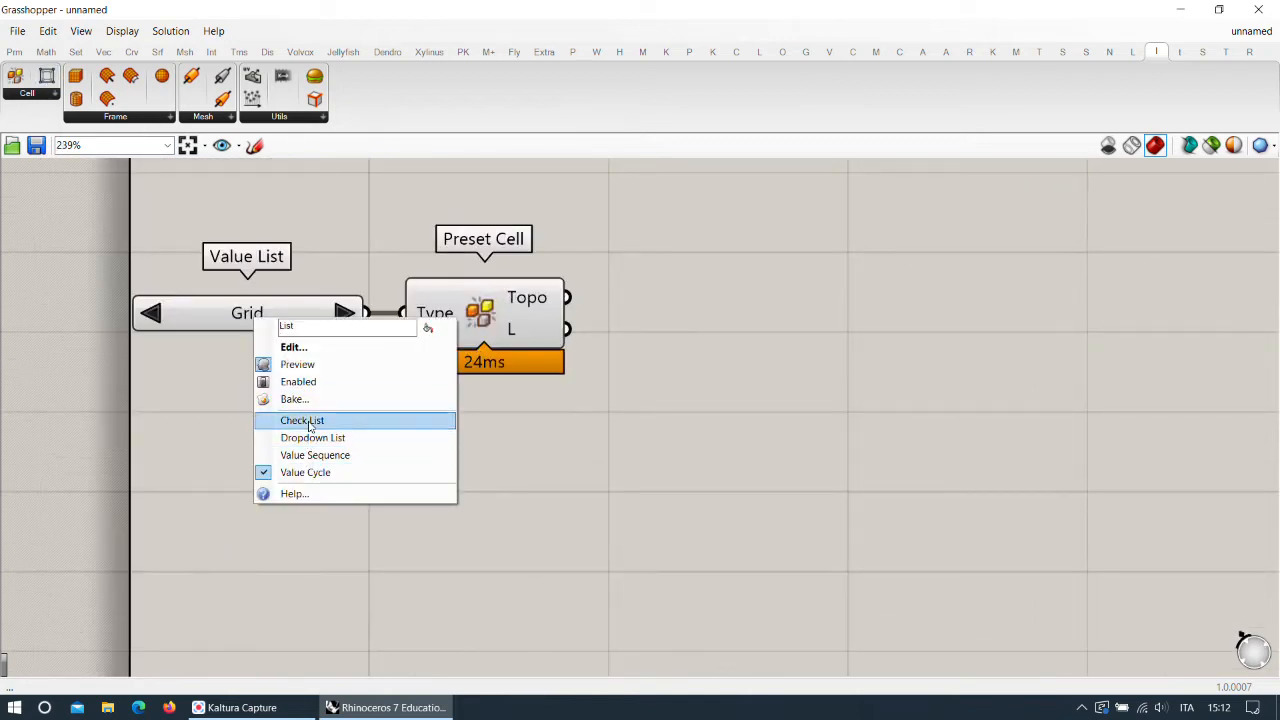
{"action": "left_click", "coordinate": [308, 420]}
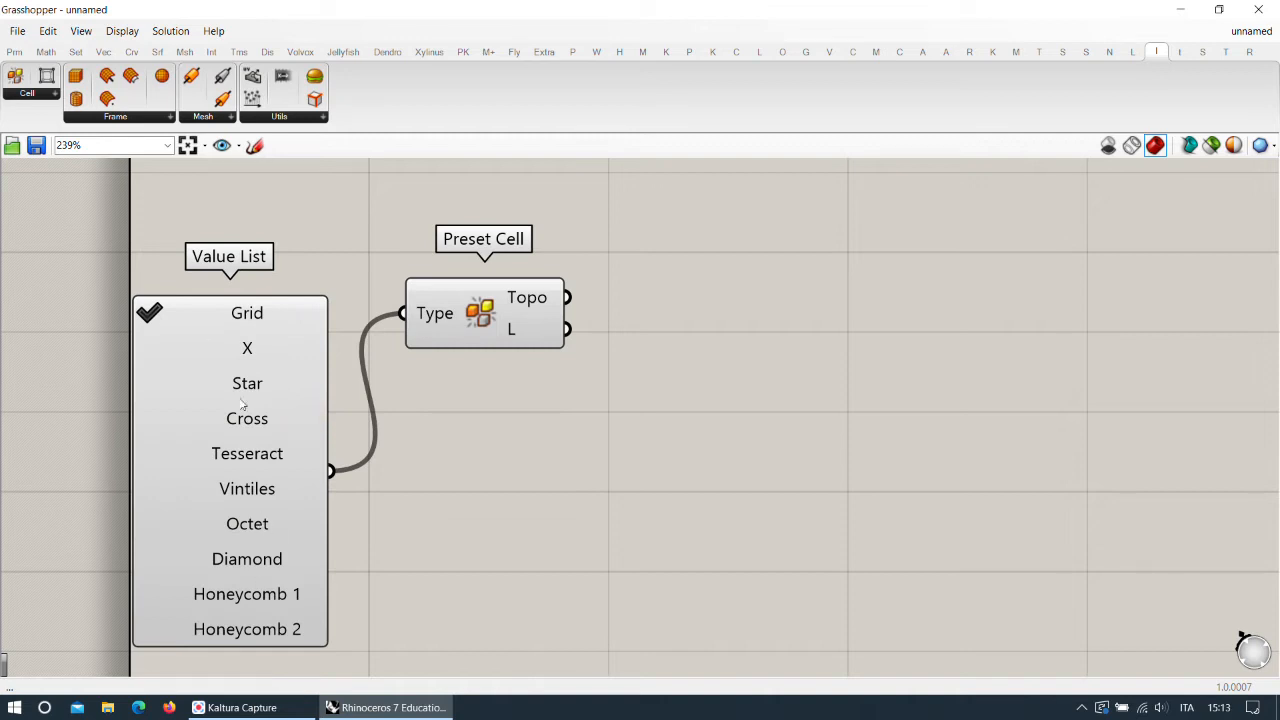
{"action": "left_click_drag", "start_coordinate": [207, 439], "coordinate": [215, 382]}
{"action": "left_click_drag", "start_coordinate": [479, 345], "coordinate": [477, 445]}
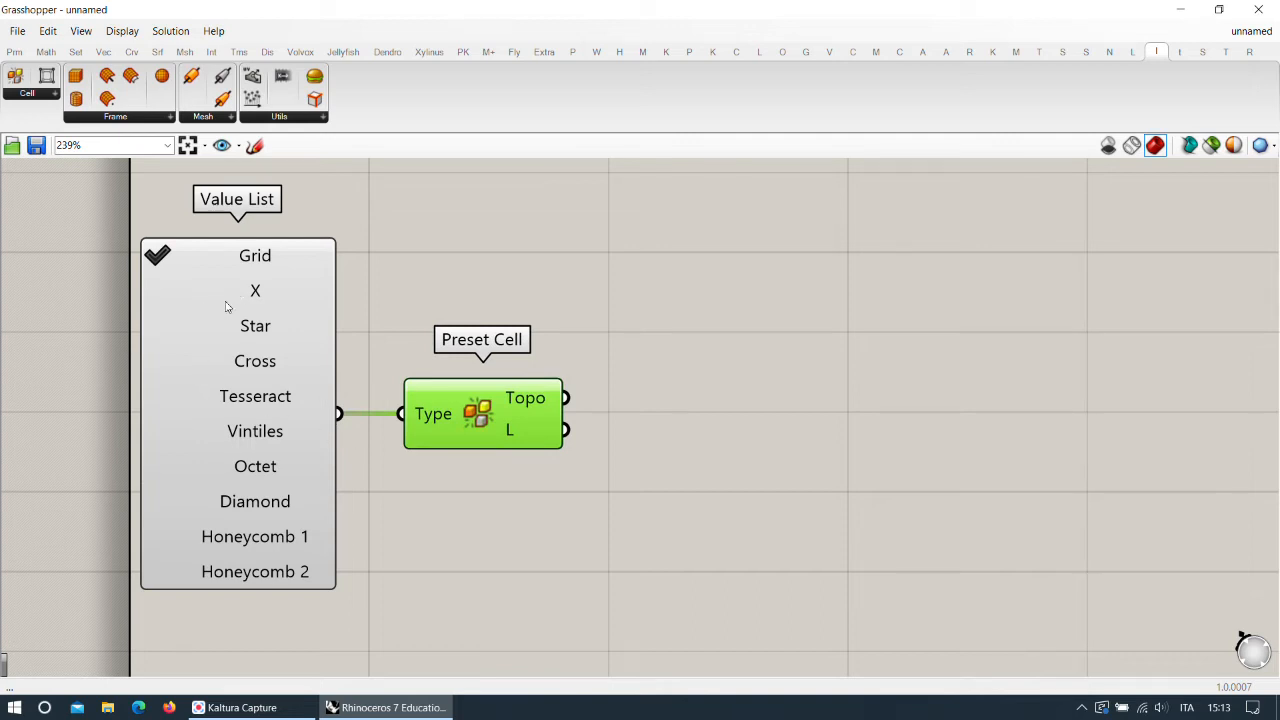
{"action": "right_click", "coordinate": [213, 374]}
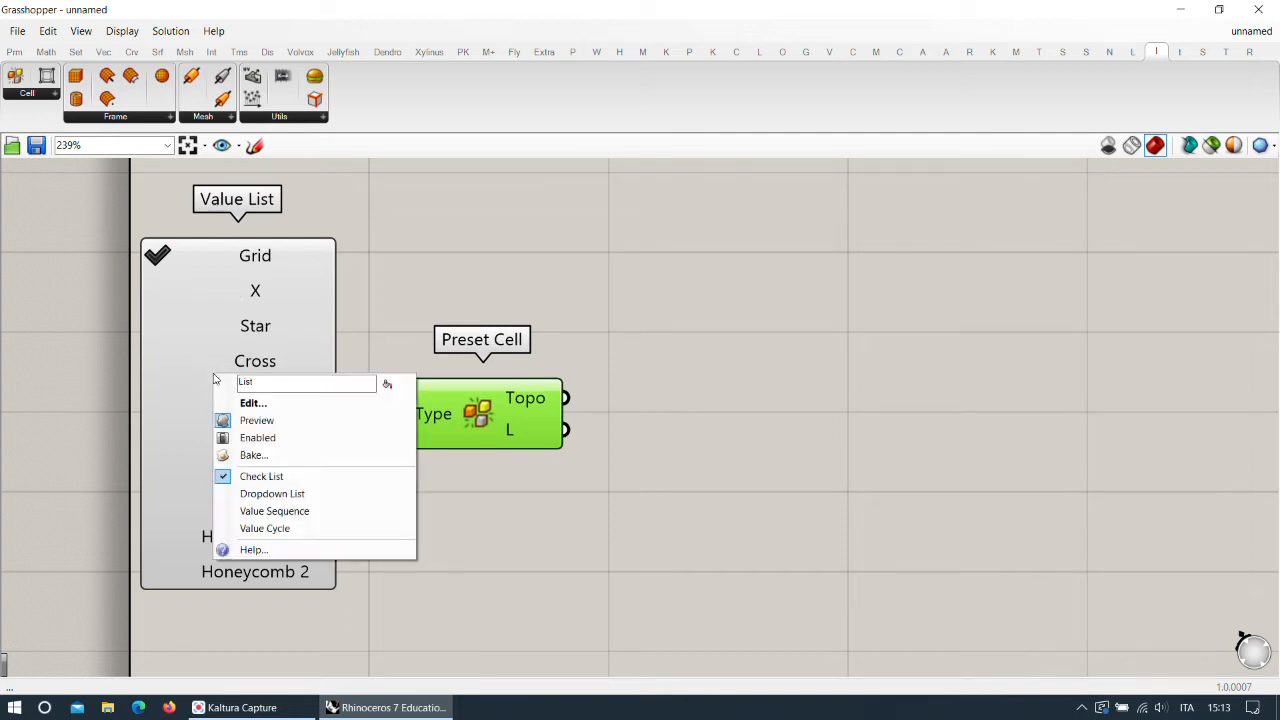
{"action": "left_click", "coordinate": [284, 529]}
{"action": "left_click_drag", "start_coordinate": [293, 263], "coordinate": [291, 418]}
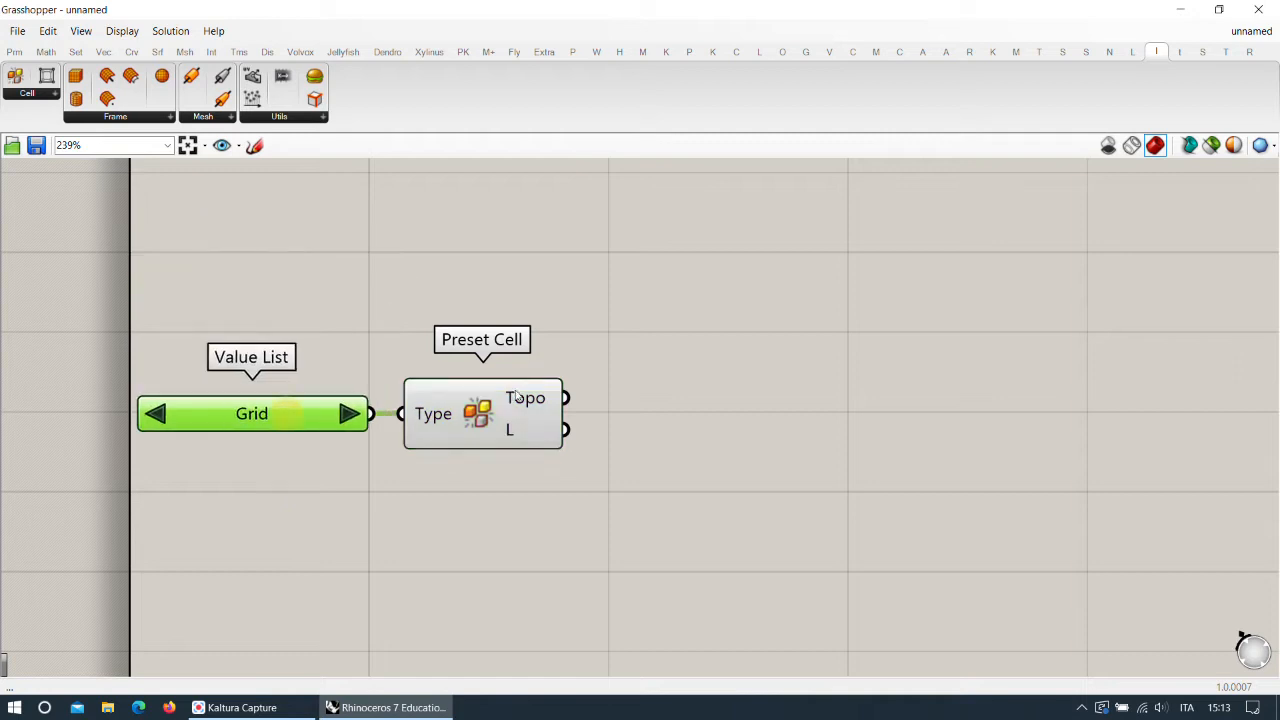
Select Preset Cell and restore the Grasshopper window beside the Rhino viewport to view the Grid unit cell.
{"action": "left_click", "coordinate": [240, 169]}
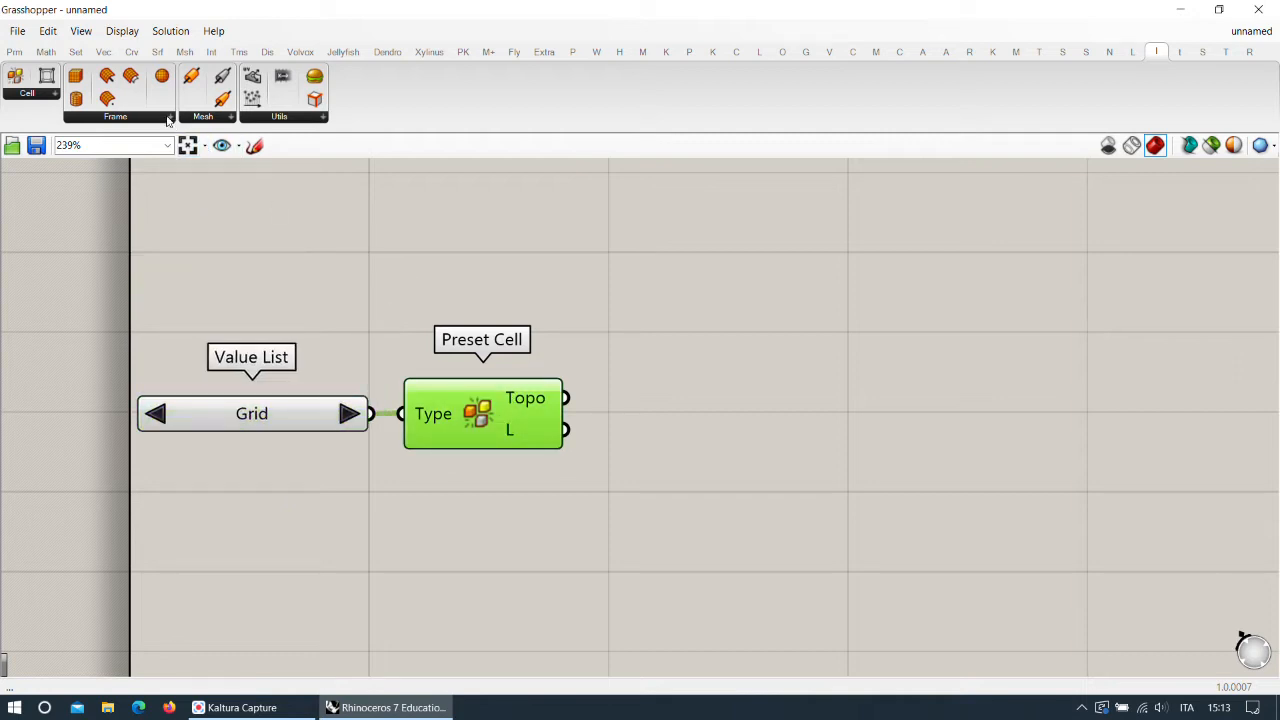
{"action": "left_click_drag", "start_coordinate": [368, 14], "coordinate": [1278, 105]}
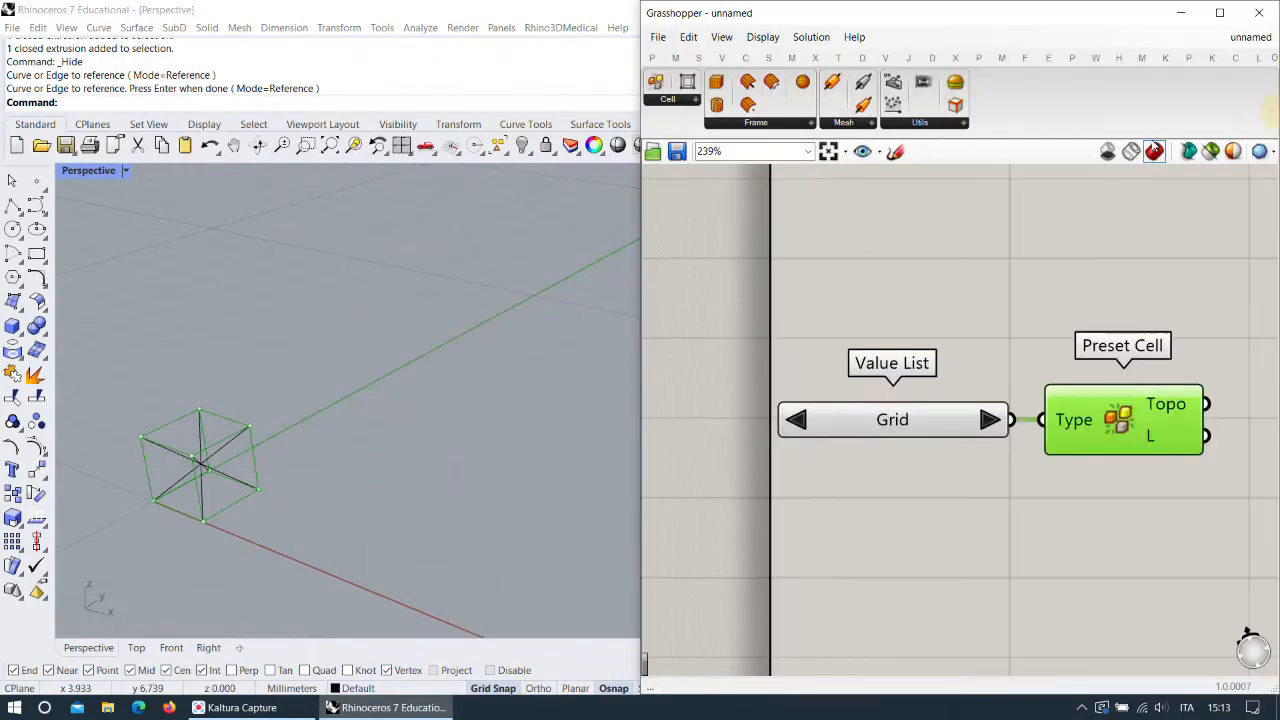
{"action": "scroll", "coordinate": [875, 303], "scroll_direction": "down", "scroll_amount": 3}
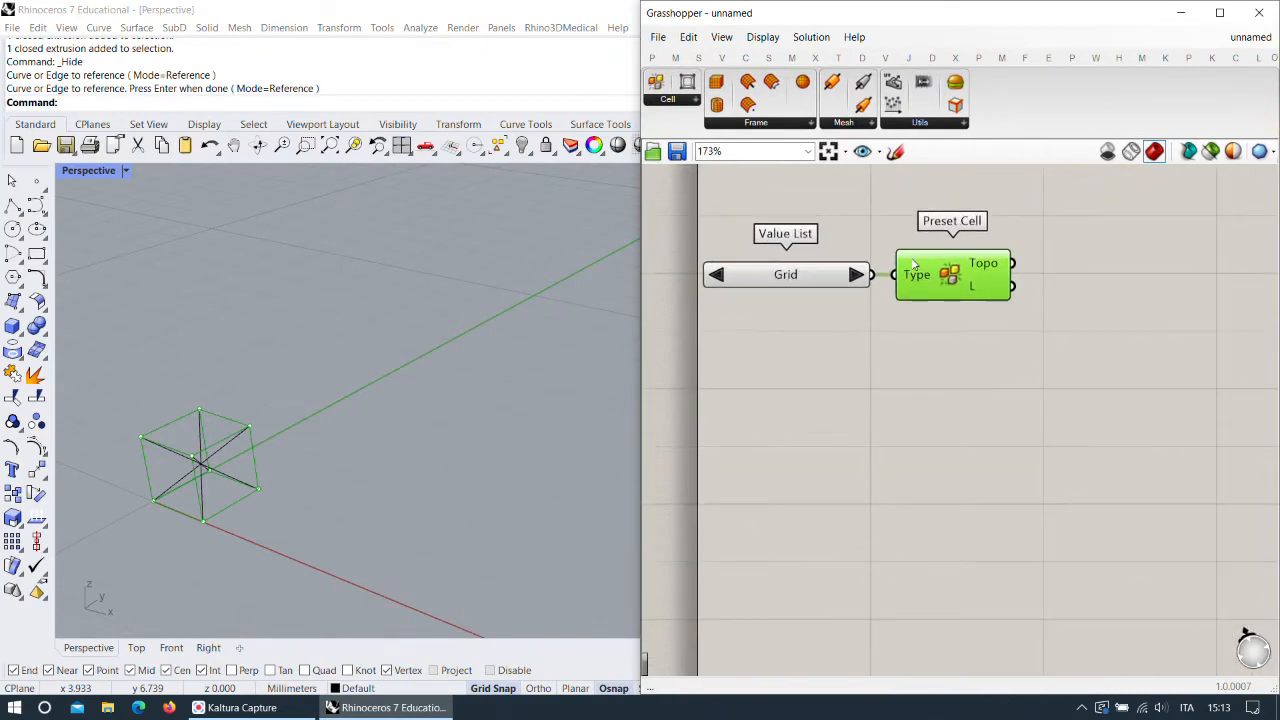
{"action": "left_click", "coordinate": [908, 353]}
{"action": "right_click_drag", "start_coordinate": [898, 364], "coordinate": [884, 383]}
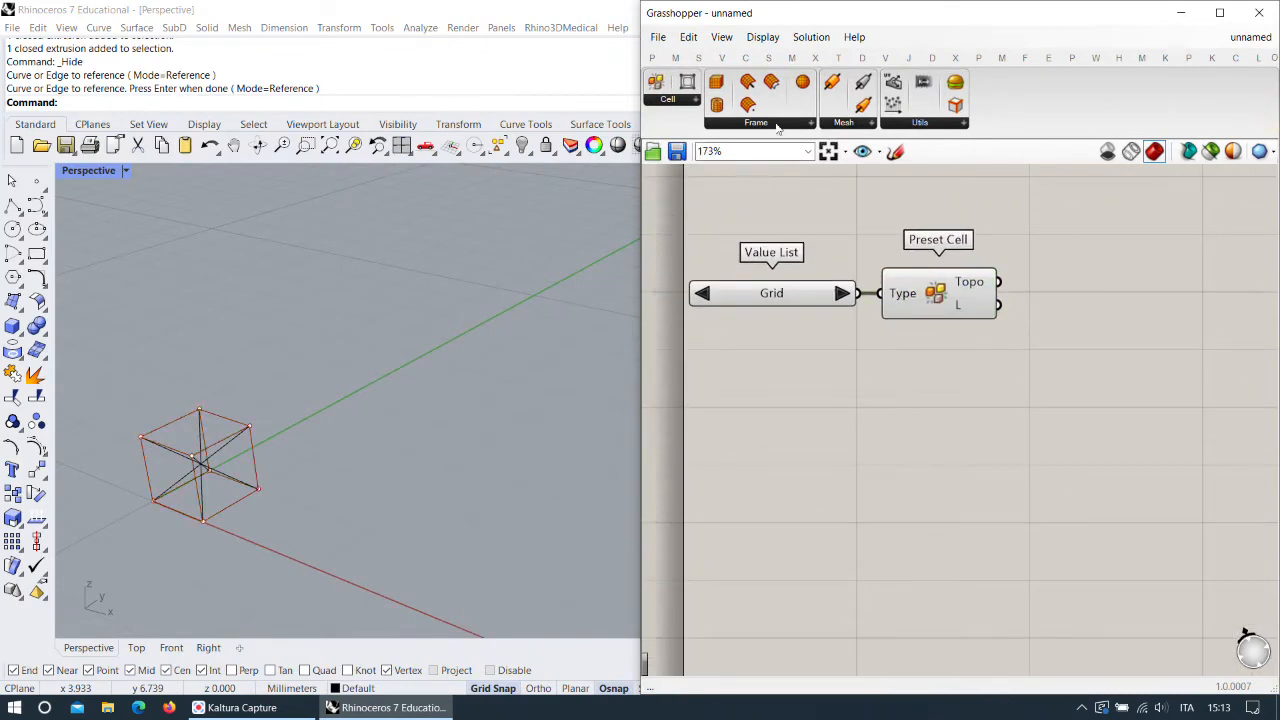
Add a Basic Box component beside Preset Cell and connect Preset Cell's Topo output to its Topo input.
{"action": "left_click", "coordinate": [1130, 304]}
{"action": "left_click_drag", "start_coordinate": [1146, 298], "coordinate": [1162, 323]}
{"action": "right_click_drag", "start_coordinate": [1171, 321], "coordinate": [1008, 371]}
{"action": "left_click_drag", "start_coordinate": [1014, 370], "coordinate": [1010, 401]}
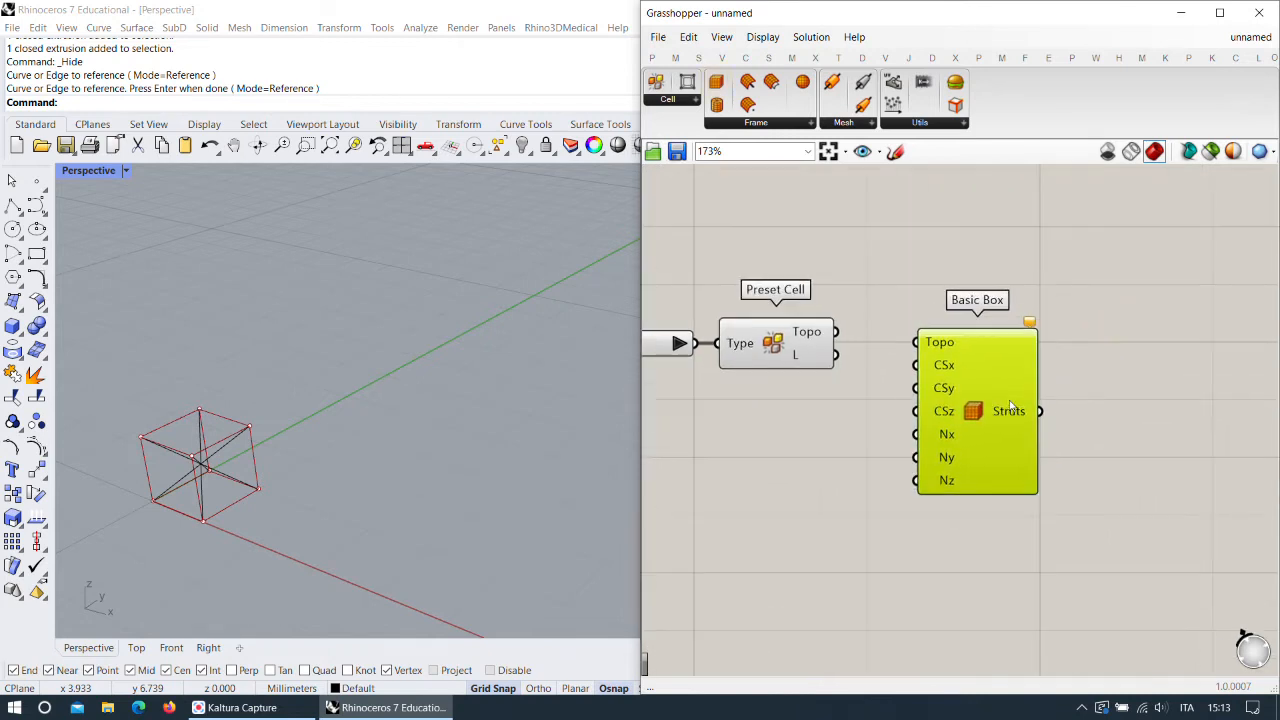
{"action": "scroll", "coordinate": [809, 329], "scroll_direction": "up", "scroll_amount": 3}
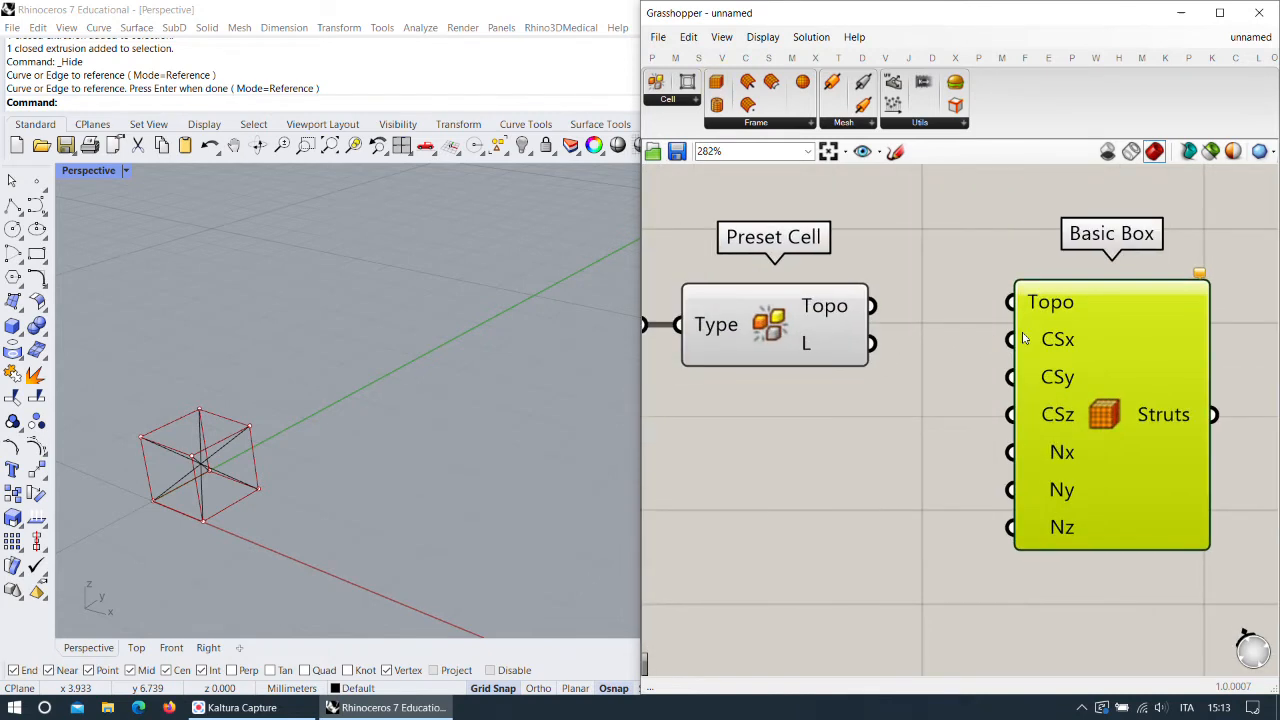
{"action": "left_click_drag", "start_coordinate": [872, 306], "coordinate": [1027, 300]}
{"action": "left_click_drag", "start_coordinate": [1083, 355], "coordinate": [1087, 366]}
{"action": "scroll", "coordinate": [358, 357], "scroll_direction": "down", "scroll_amount": 4}
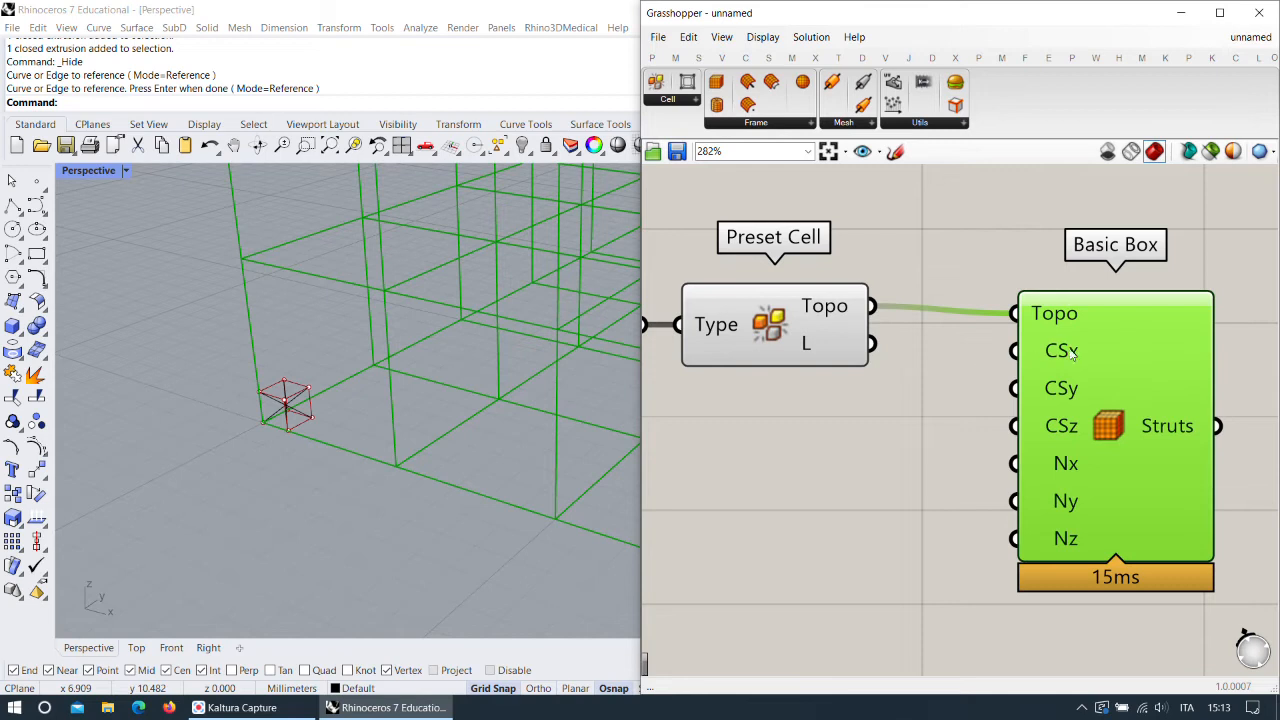
Add a number slider set to 1 below Preset Cell and connect it to Basic Box's CSx, CSy and CSz inputs.
{"action": "mouse_move", "coordinate": [1066, 362]}
{"action": "double_click", "coordinate": [800, 456]}
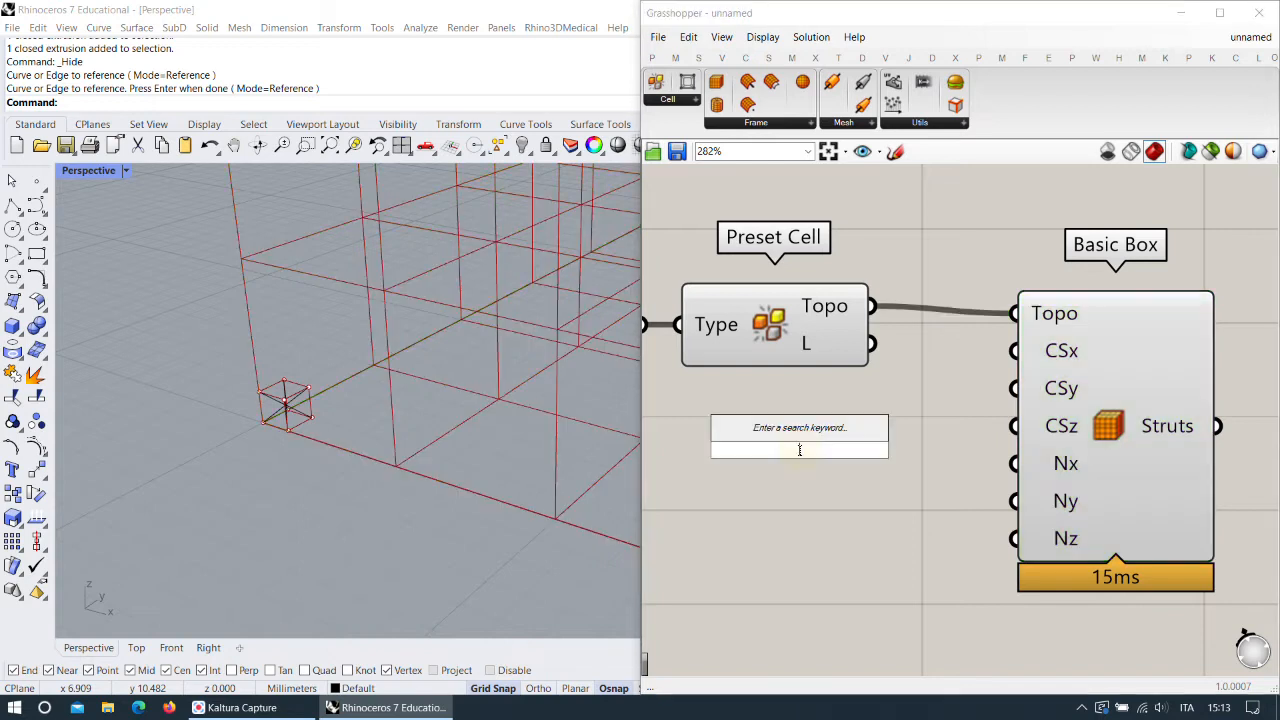
{"action": "type", "text": "1"}
{"action": "key", "text": "Return"}
{"action": "left_click_drag", "start_coordinate": [960, 450], "coordinate": [820, 450]}
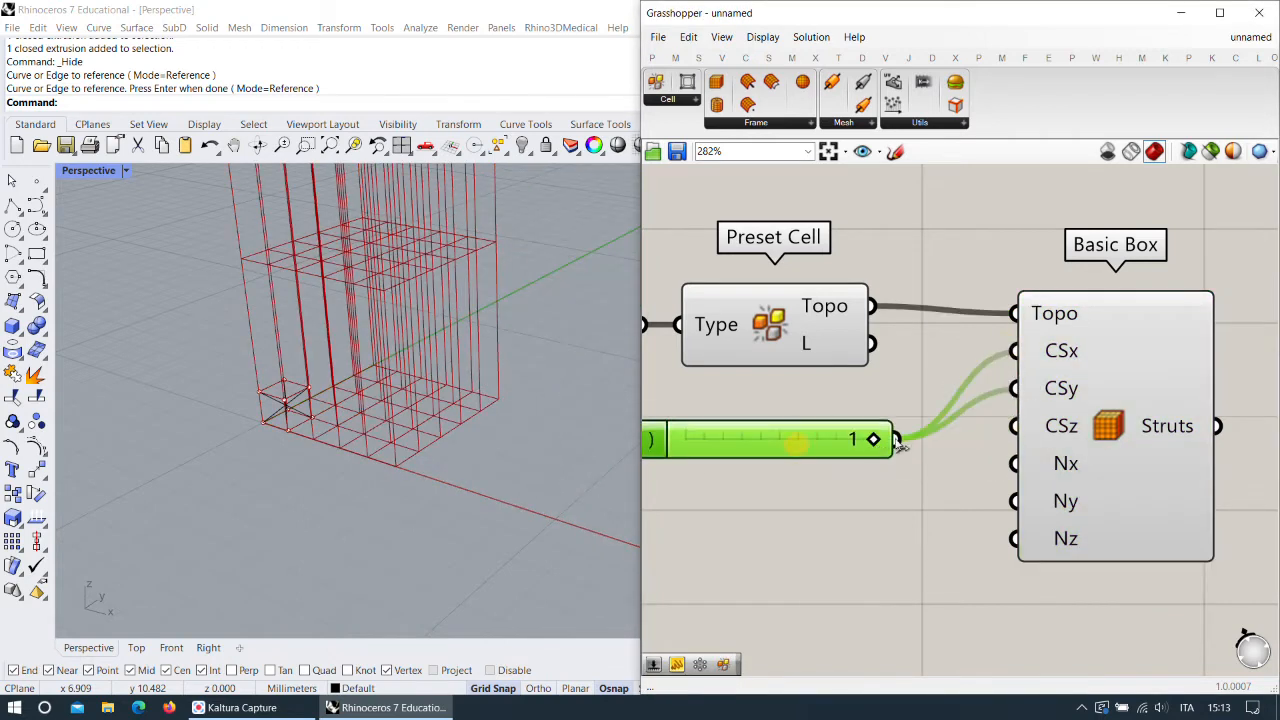
{"action": "left_click_drag", "start_coordinate": [917, 443], "coordinate": [1016, 426]}
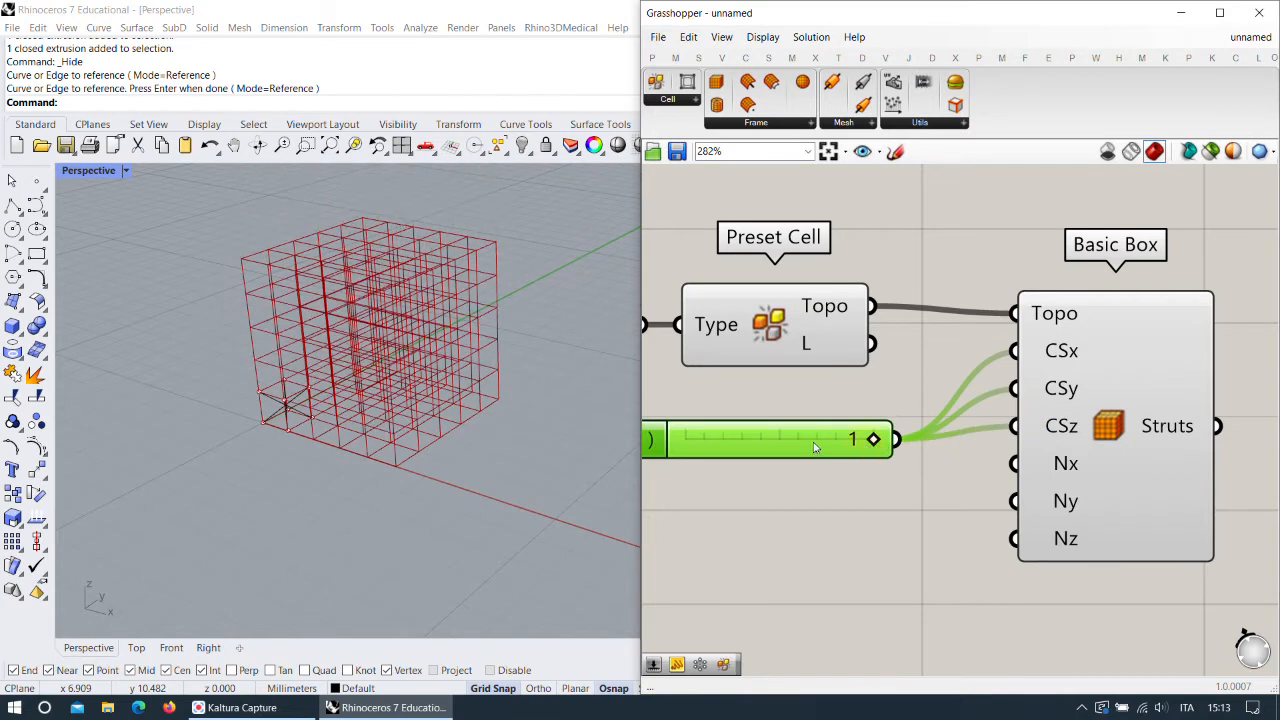
{"action": "left_click_drag", "start_coordinate": [811, 437], "coordinate": [815, 424]}
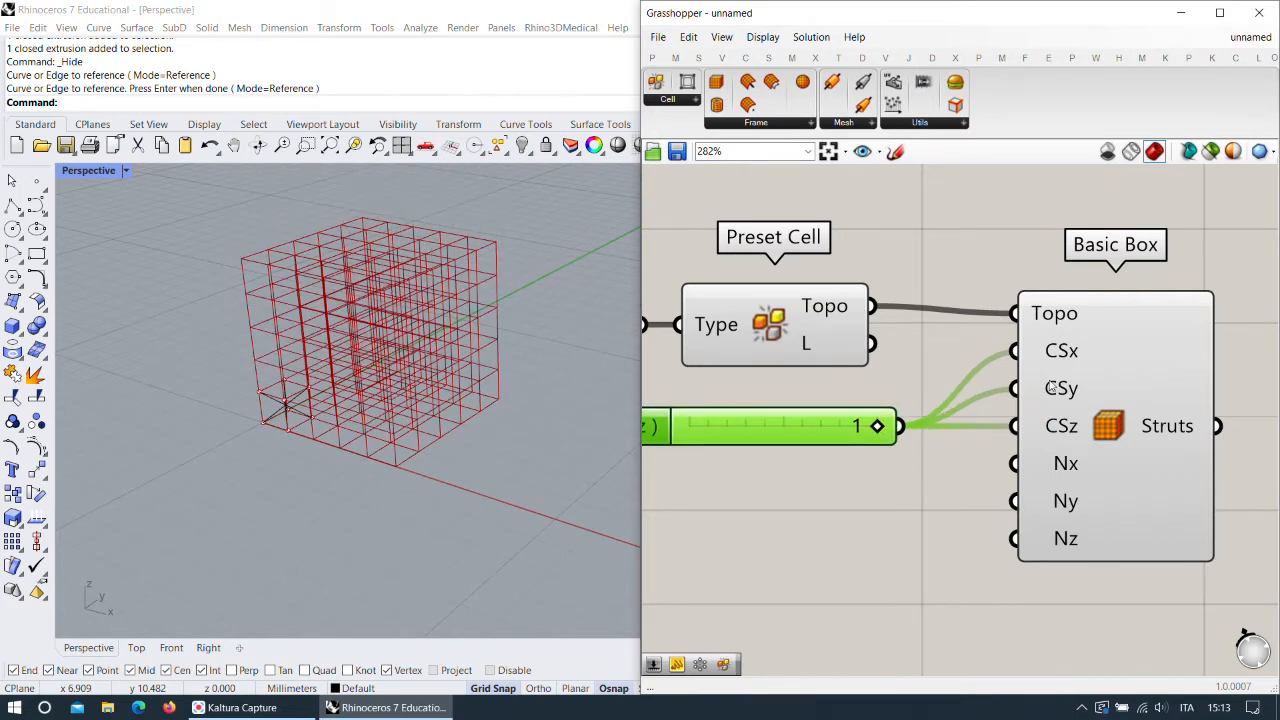
Add a number slider set to 4 below the cell size slider and connect it to Basic Box's Nx, Ny and Nz inputs.
{"action": "right_click_drag", "start_coordinate": [1100, 455], "coordinate": [1080, 375]}
{"action": "left_click", "coordinate": [749, 484]}
{"action": "double_click", "coordinate": [768, 466]}
{"action": "type", "text": "4"}
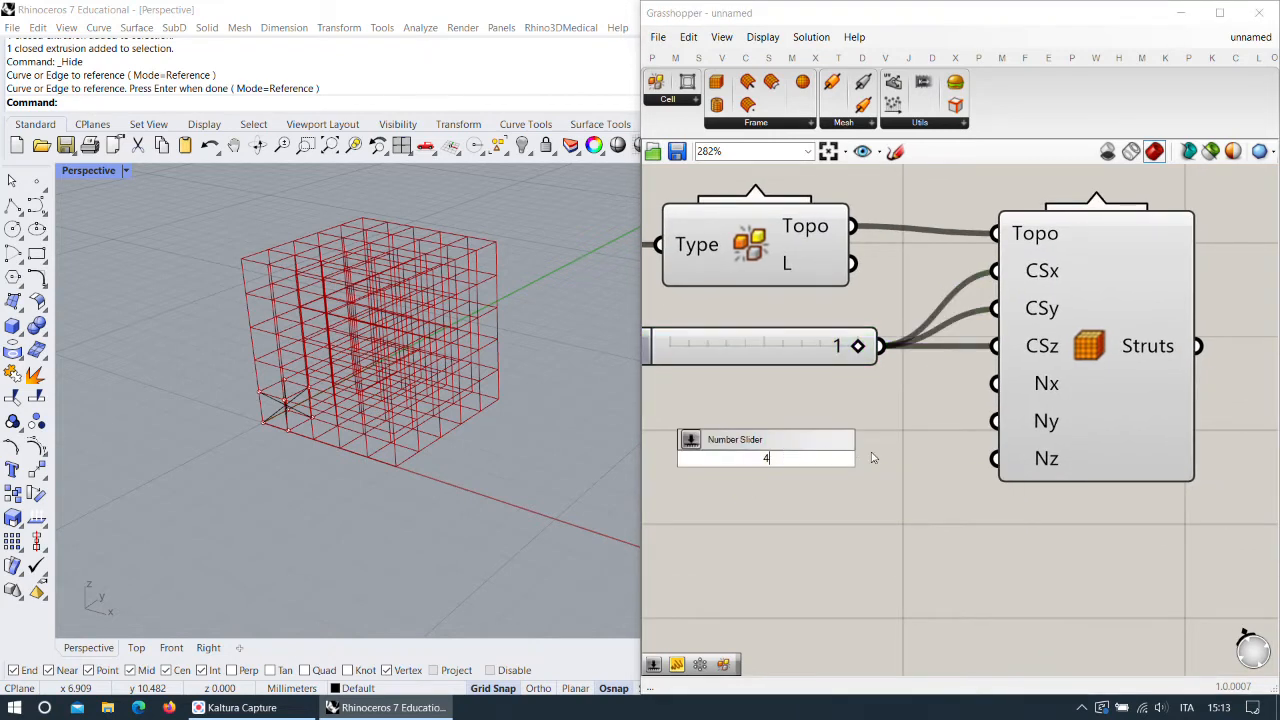
{"action": "key", "text": "Return"}
{"action": "left_click_drag", "start_coordinate": [918, 458], "coordinate": [852, 440]}
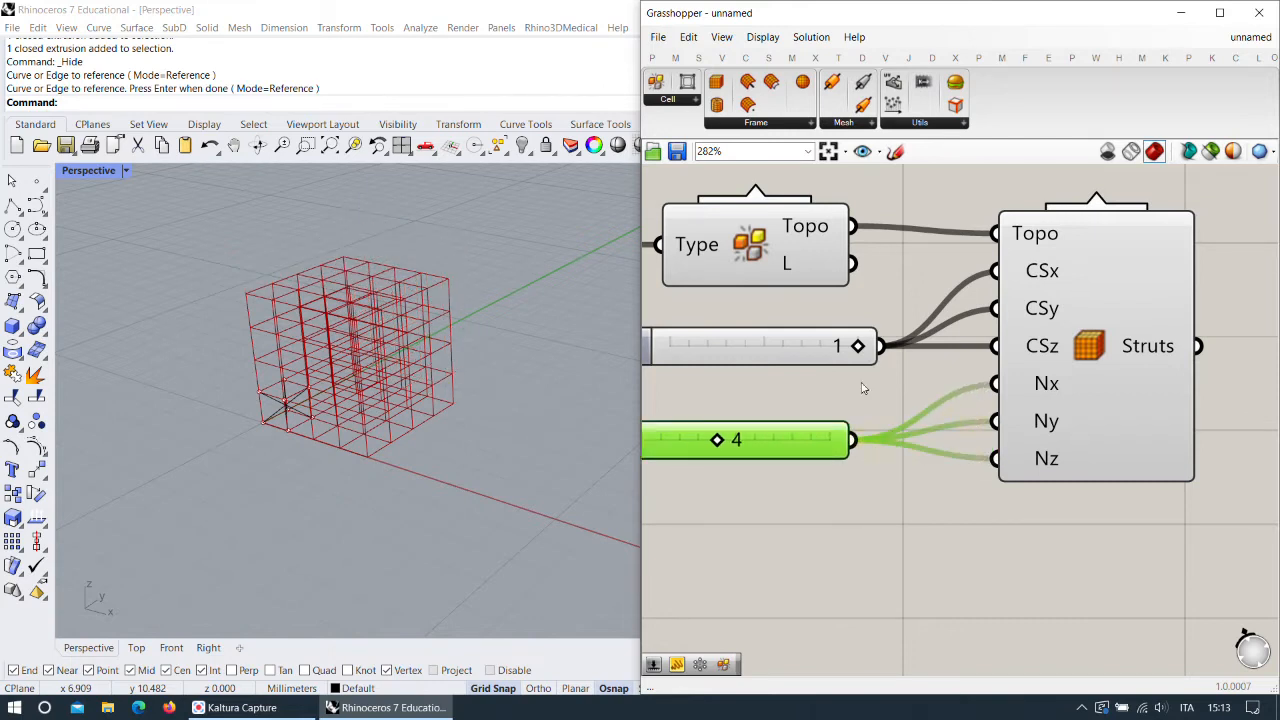
Select Basic Box and move it slightly farther from the two sliders to highlight its struts in the viewport.
{"action": "scroll", "coordinate": [850, 400], "scroll_direction": "down", "scroll_amount": 3}
{"action": "left_click", "coordinate": [1025, 350]}
{"action": "left_click_drag", "start_coordinate": [1011, 315], "coordinate": [1047, 311]}
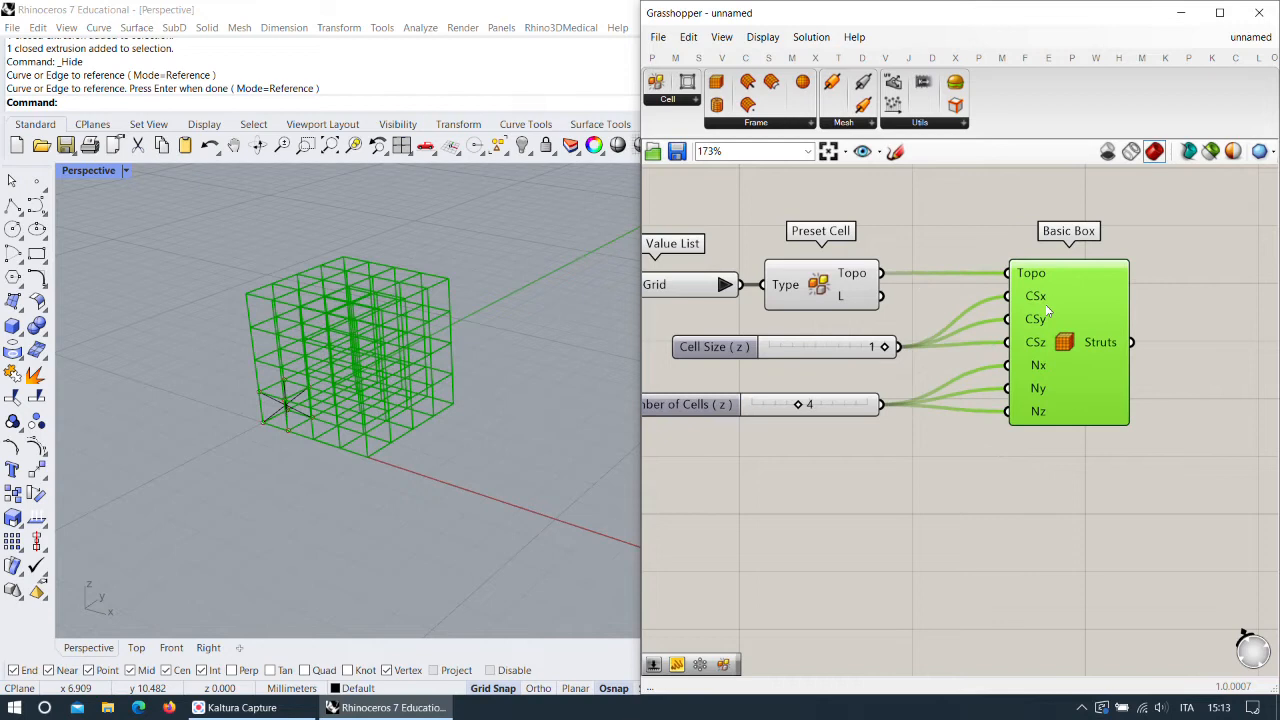
Switch the Value List's cell type to X and inspect the lattice in the Perspective view.
{"action": "scroll", "coordinate": [745, 310], "scroll_direction": "down", "scroll_amount": 2}
{"action": "scroll", "coordinate": [840, 325], "scroll_direction": "up", "scroll_amount": 4}
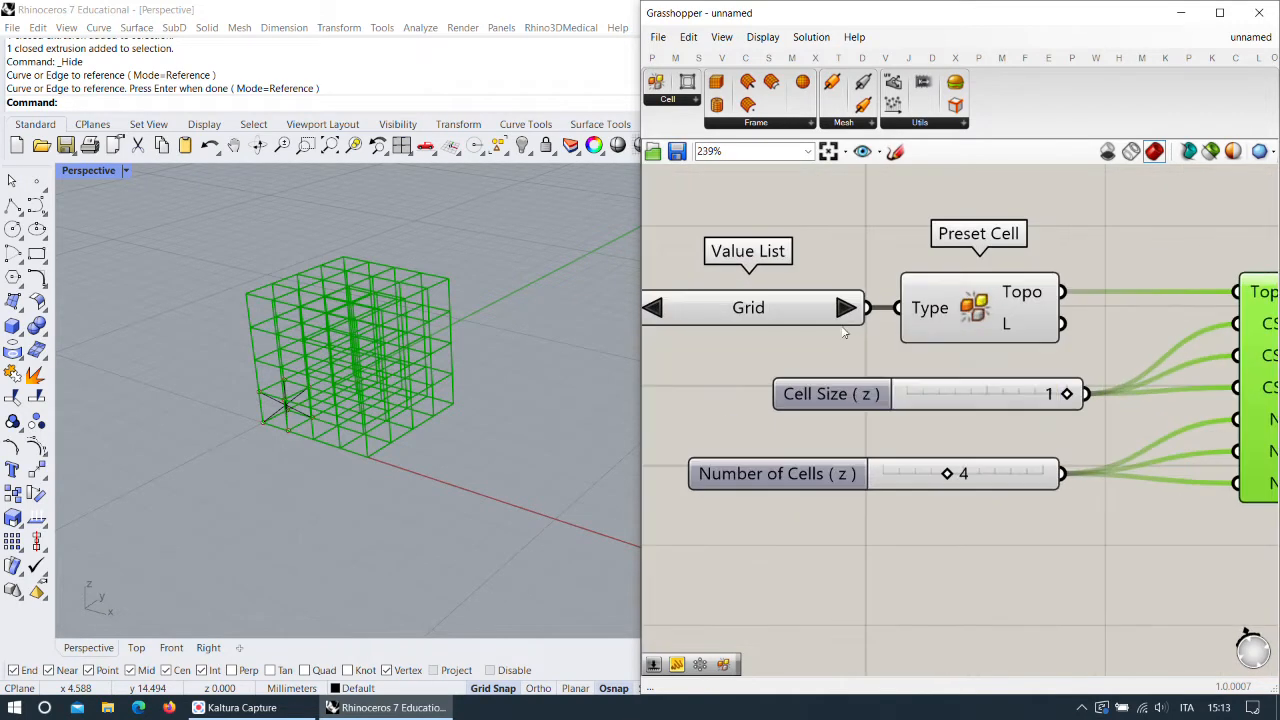
{"action": "scroll", "coordinate": [845, 330], "scroll_direction": "up", "scroll_amount": 2}
{"action": "left_click", "coordinate": [890, 278]}
{"action": "right_click_drag", "start_coordinate": [489, 374], "coordinate": [375, 437]}
{"action": "scroll", "coordinate": [373, 384], "scroll_direction": "up", "scroll_amount": 5}
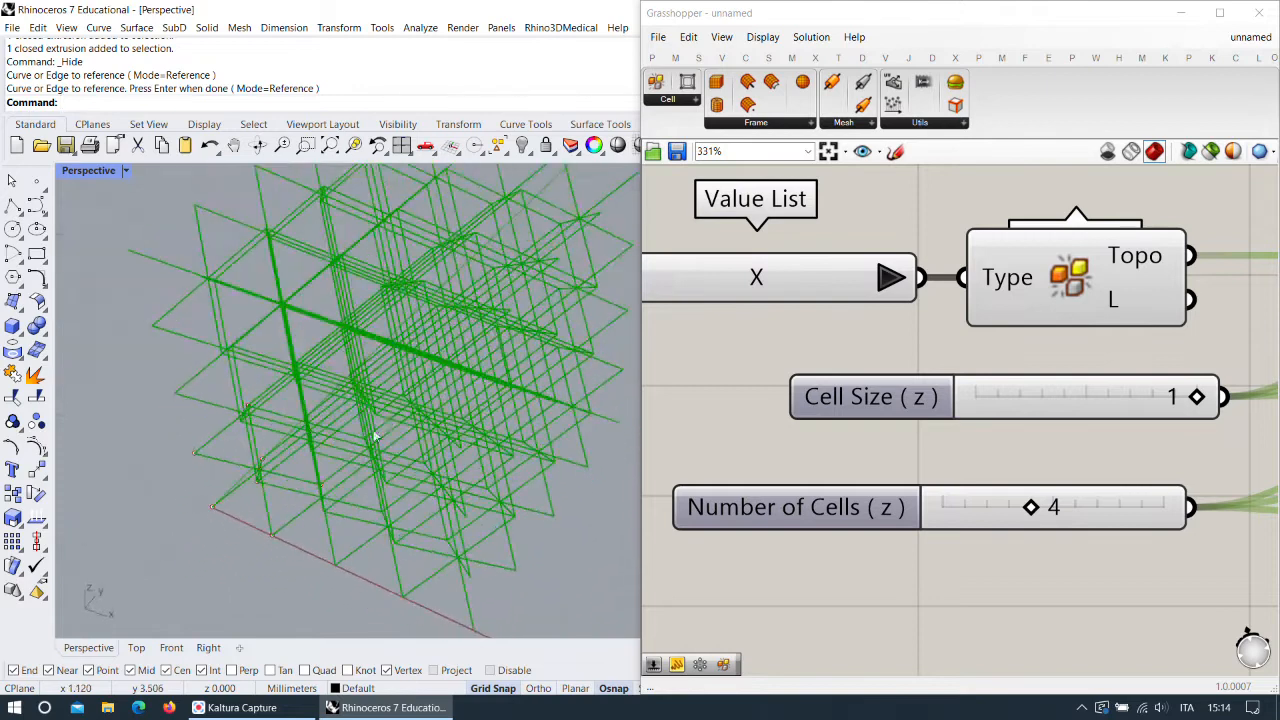
{"action": "scroll", "coordinate": [375, 437], "scroll_direction": "down", "scroll_amount": 5}
{"action": "scroll", "coordinate": [536, 367], "scroll_direction": "down", "scroll_amount": 2}
{"action": "scroll", "coordinate": [408, 349], "scroll_direction": "up", "scroll_amount": 3}
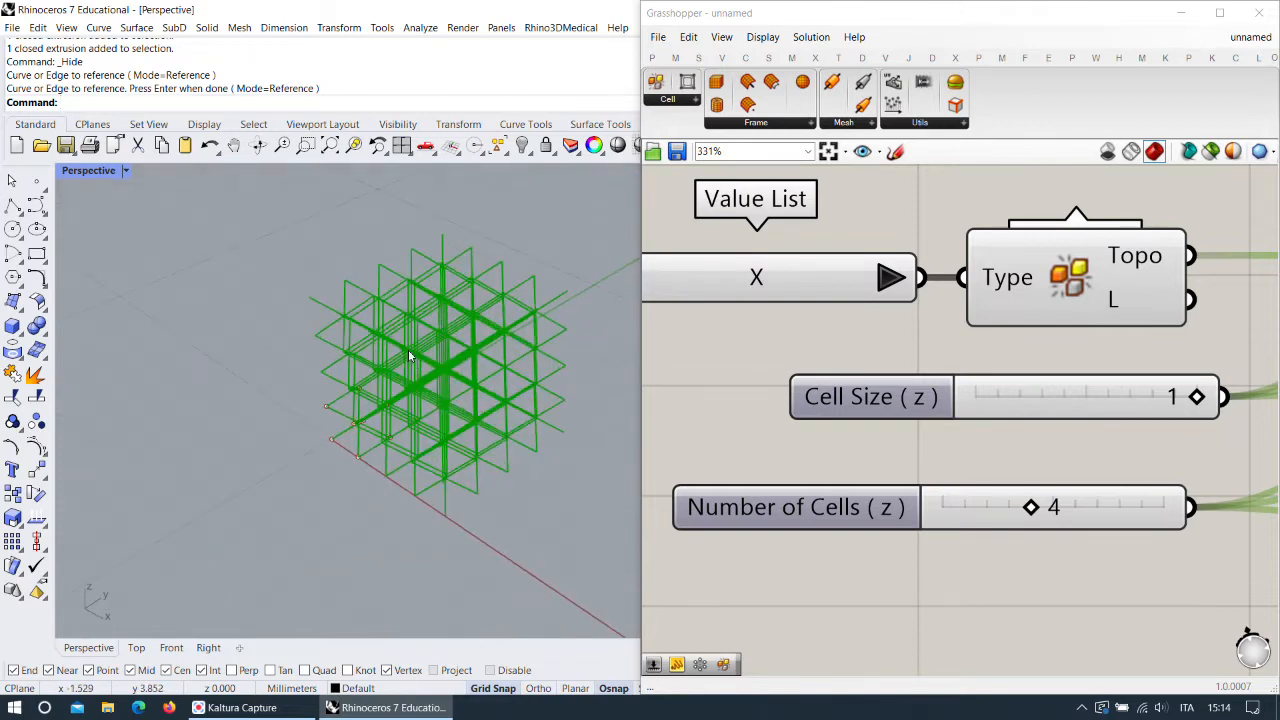
Switch the Value List's cell type to Star and examine the lattice from another angle in the Perspective view.
{"action": "scroll", "coordinate": [408, 350], "scroll_direction": "up", "scroll_amount": 2}
{"action": "left_click", "coordinate": [890, 278]}
{"action": "scroll", "coordinate": [482, 368], "scroll_direction": "down", "scroll_amount": 3}
{"action": "scroll", "coordinate": [511, 371], "scroll_direction": "up", "scroll_amount": 4}
{"action": "right_click_drag", "start_coordinate": [482, 368], "coordinate": [417, 432]}
{"action": "scroll", "coordinate": [511, 371], "scroll_direction": "down", "scroll_amount": 4}
{"action": "scroll", "coordinate": [517, 372], "scroll_direction": "up", "scroll_amount": 3}
{"action": "scroll", "coordinate": [519, 350], "scroll_direction": "up", "scroll_amount": 2}
Set the Value List's cell type to Cross and look closely at the lattice in the Perspective view.
{"action": "left_click", "coordinate": [880, 285]}
{"action": "scroll", "coordinate": [480, 372], "scroll_direction": "down", "scroll_amount": 4}
{"action": "scroll", "coordinate": [417, 432], "scroll_direction": "up", "scroll_amount": 4}
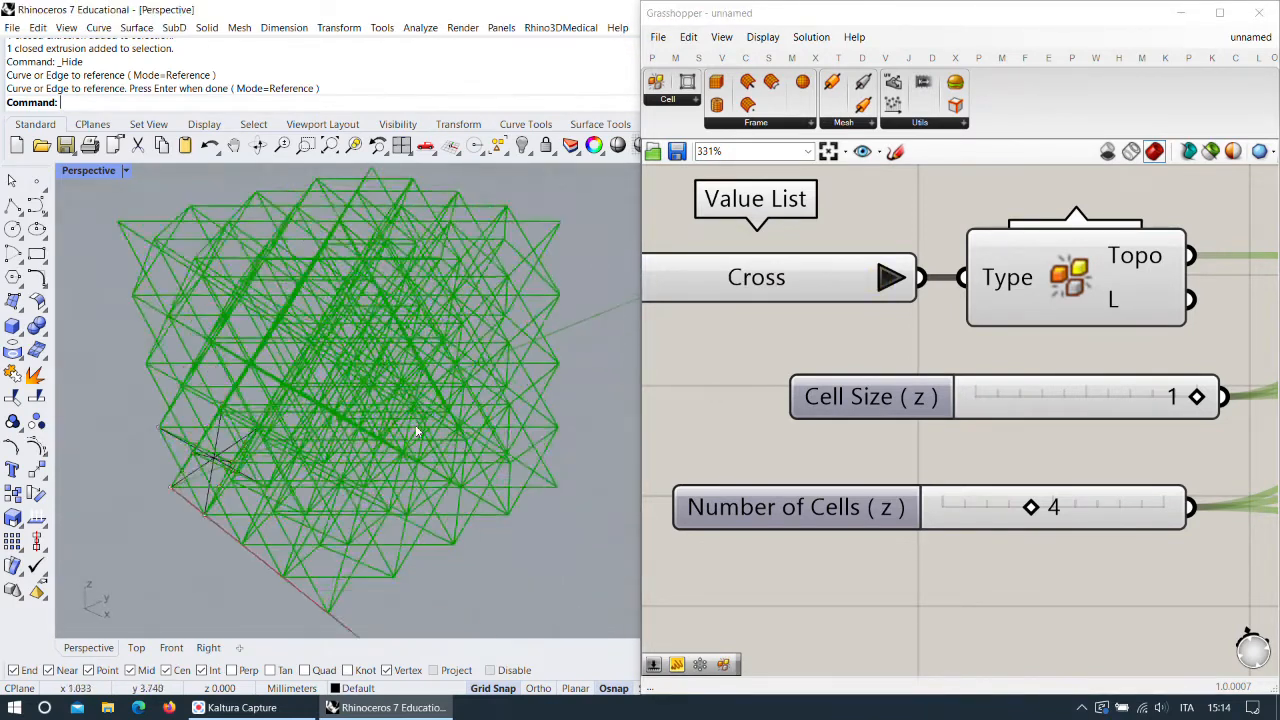
Pick different cell types in the Value List and compare the resulting lattices in the Perspective view.
{"action": "scroll", "coordinate": [436, 418], "scroll_direction": "up", "scroll_amount": 2}
{"action": "left_click", "coordinate": [890, 278]}
{"action": "scroll", "coordinate": [500, 374], "scroll_direction": "down", "scroll_amount": 3}
{"action": "scroll", "coordinate": [499, 374], "scroll_direction": "up", "scroll_amount": 3}
{"action": "right_click_drag", "start_coordinate": [499, 374], "coordinate": [515, 328]}
{"action": "mouse_move", "coordinate": [749, 346]}
{"action": "right_mouse_down"}
{"action": "mouse_move", "coordinate": [938, 340]}
{"action": "mouse_move", "coordinate": [738, 331]}
{"action": "right_mouse_up"}
{"action": "left_click", "coordinate": [805, 278]}
{"action": "left_click", "coordinate": [812, 284]}
Select the complete Preset Cell and Basic Box definition and turn off its preview.
{"action": "scroll", "coordinate": [796, 375], "scroll_direction": "down", "scroll_amount": 3}
{"action": "scroll", "coordinate": [893, 334], "scroll_direction": "down", "scroll_amount": 2}
{"action": "left_click_drag", "start_coordinate": [1048, 414], "coordinate": [772, 269]}
{"action": "right_click", "coordinate": [830, 255]}
{"action": "left_click", "coordinate": [863, 274]}
{"action": "scroll", "coordinate": [863, 274], "scroll_direction": "down", "scroll_amount": 3}
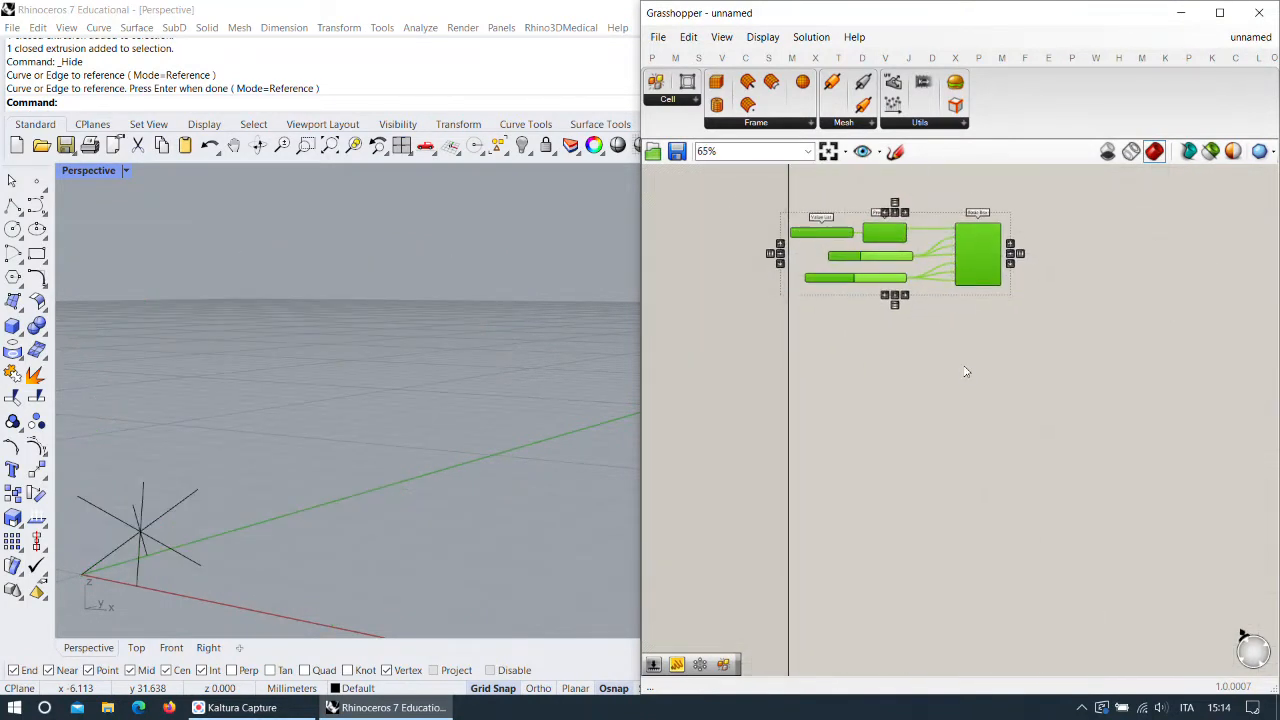
Move the hidden Preset Cell definition slightly on the canvas and deselect it, leaving an empty work area in view.
{"action": "right_click_drag", "start_coordinate": [966, 372], "coordinate": [946, 420]}
{"action": "left_click_drag", "start_coordinate": [933, 389], "coordinate": [708, 255]}
{"action": "left_click_drag", "start_coordinate": [893, 313], "coordinate": [912, 297]}
{"action": "left_click", "coordinate": [1062, 298]}
{"action": "right_click_drag", "start_coordinate": [1079, 361], "coordinate": [1084, 230]}
{"action": "scroll", "coordinate": [1048, 333], "scroll_direction": "up", "scroll_amount": 1}
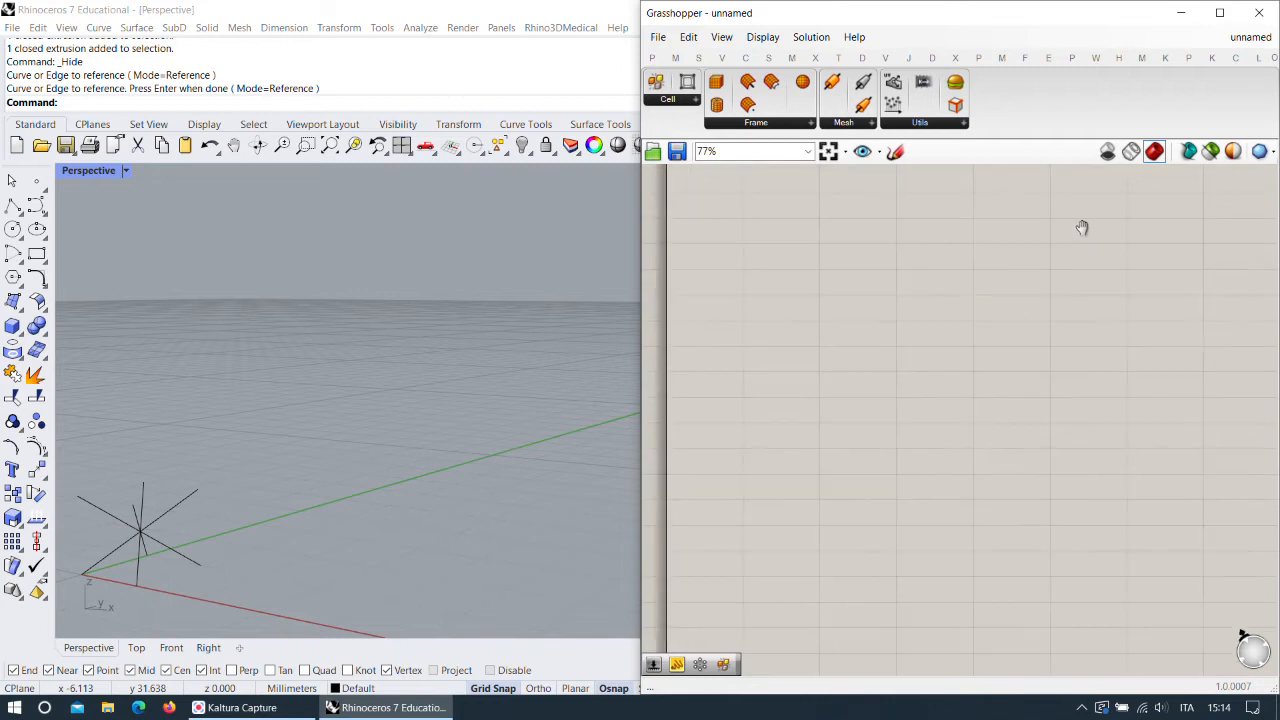
Place a CrystallonV2-Cell Selector component on the empty canvas area.
{"action": "left_click", "coordinate": [1259, 60]}
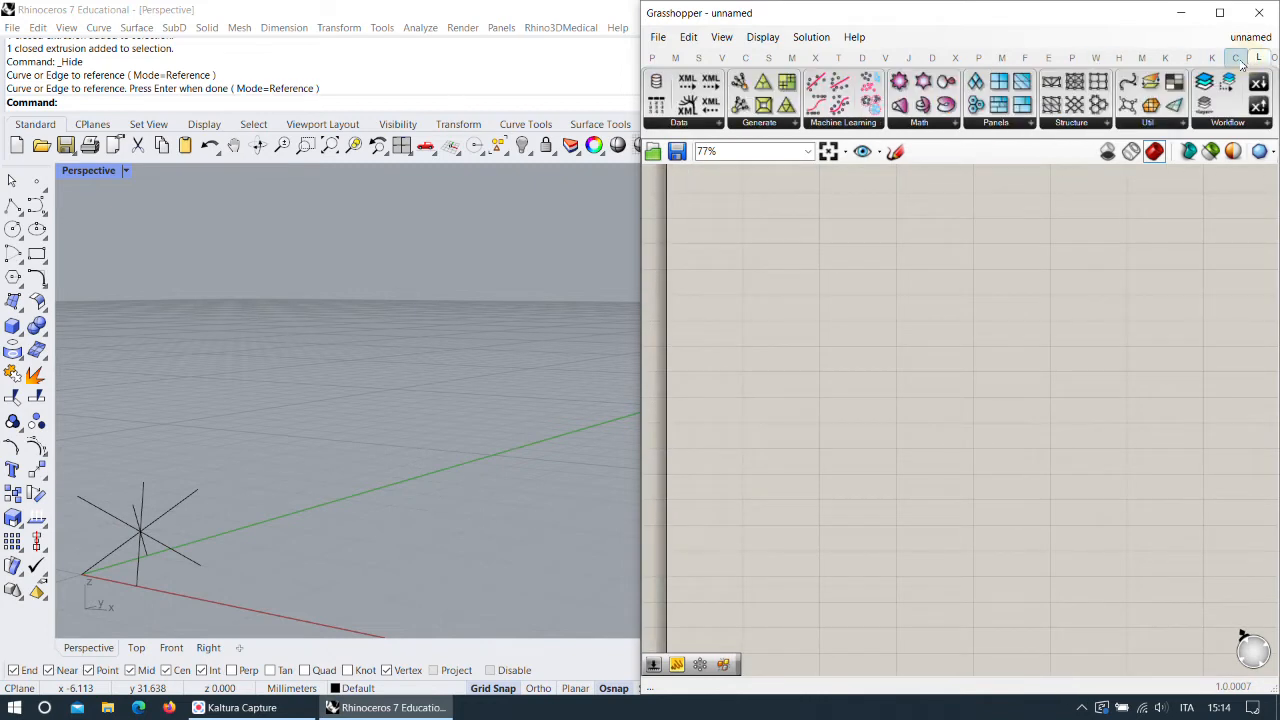
{"action": "left_click", "coordinate": [1237, 61]}
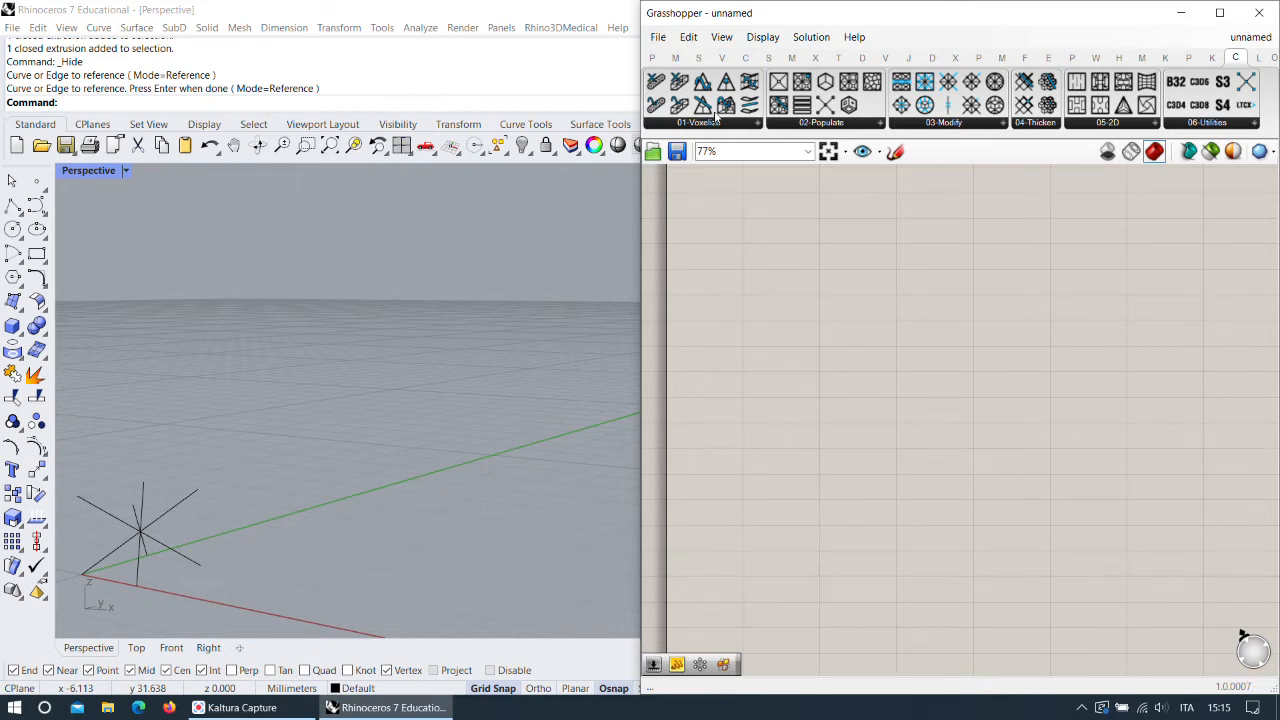
{"action": "left_click", "coordinate": [864, 125]}
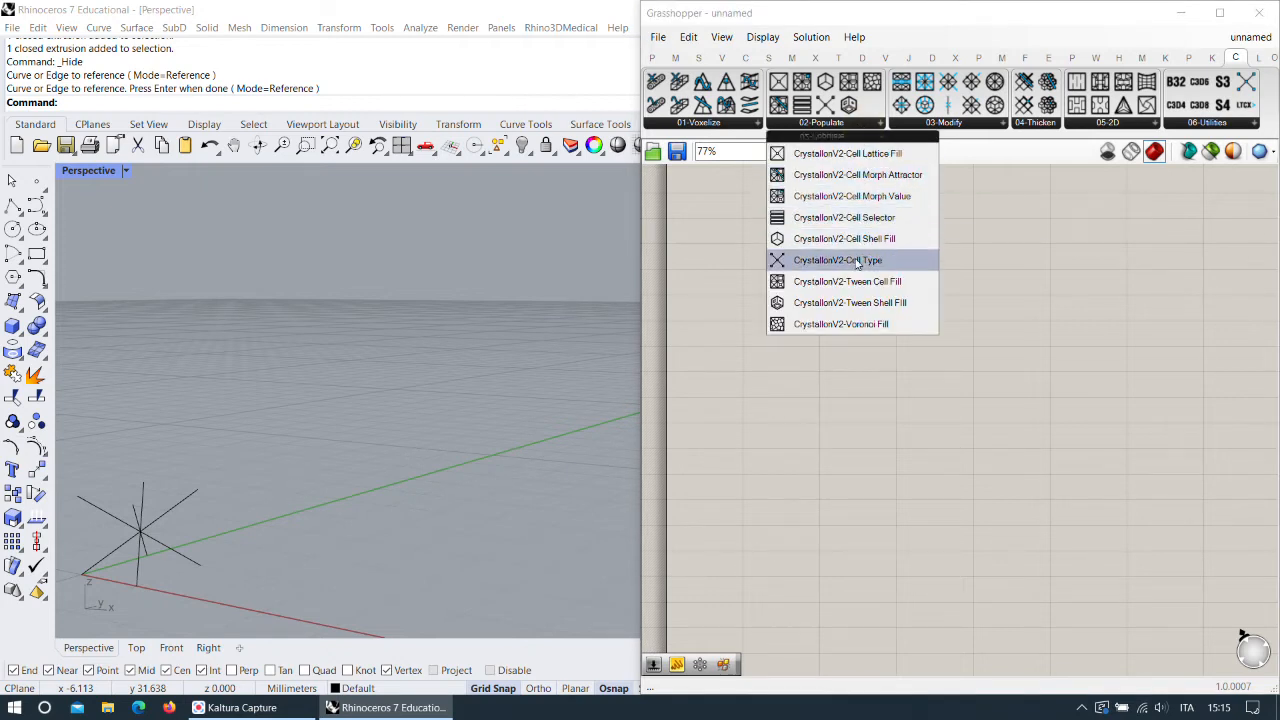
{"action": "left_click_drag", "start_coordinate": [862, 218], "coordinate": [765, 283]}
Add a CrystallonV2-Cell Type component beside the Cell Selector and connect the selector's output to its US input.
{"action": "left_click", "coordinate": [830, 125]}
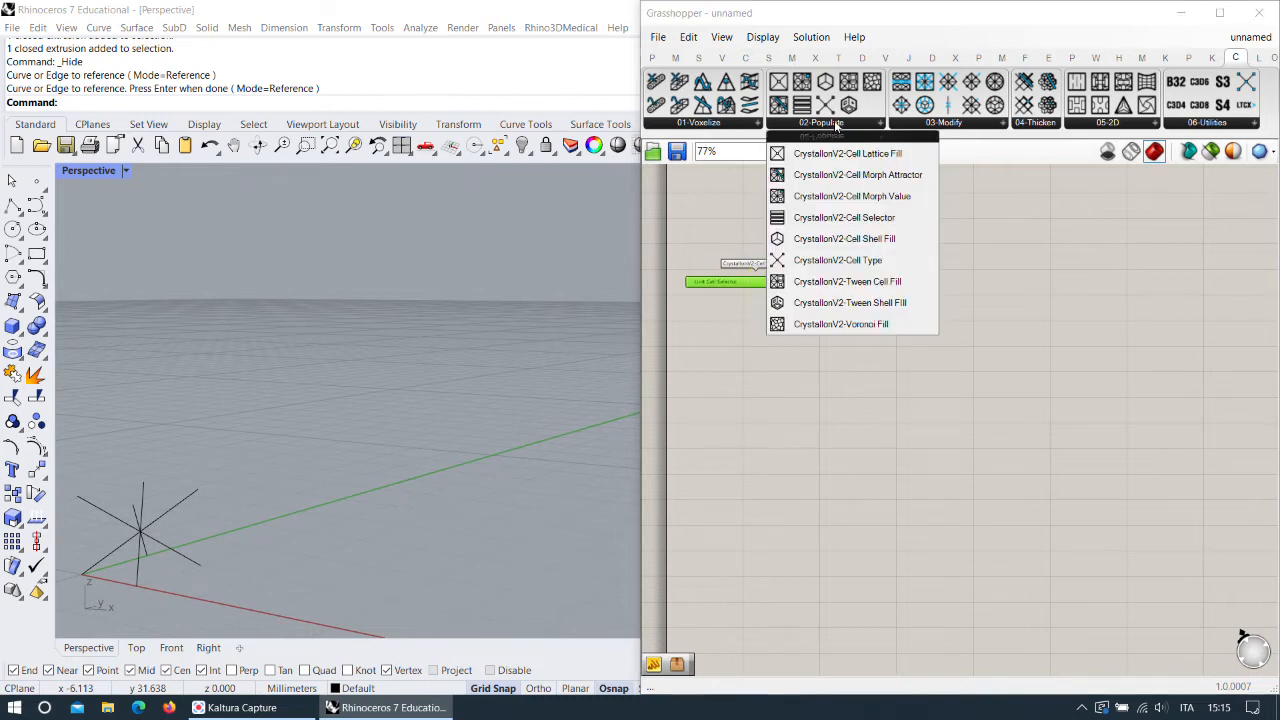
{"action": "left_click", "coordinate": [876, 260]}
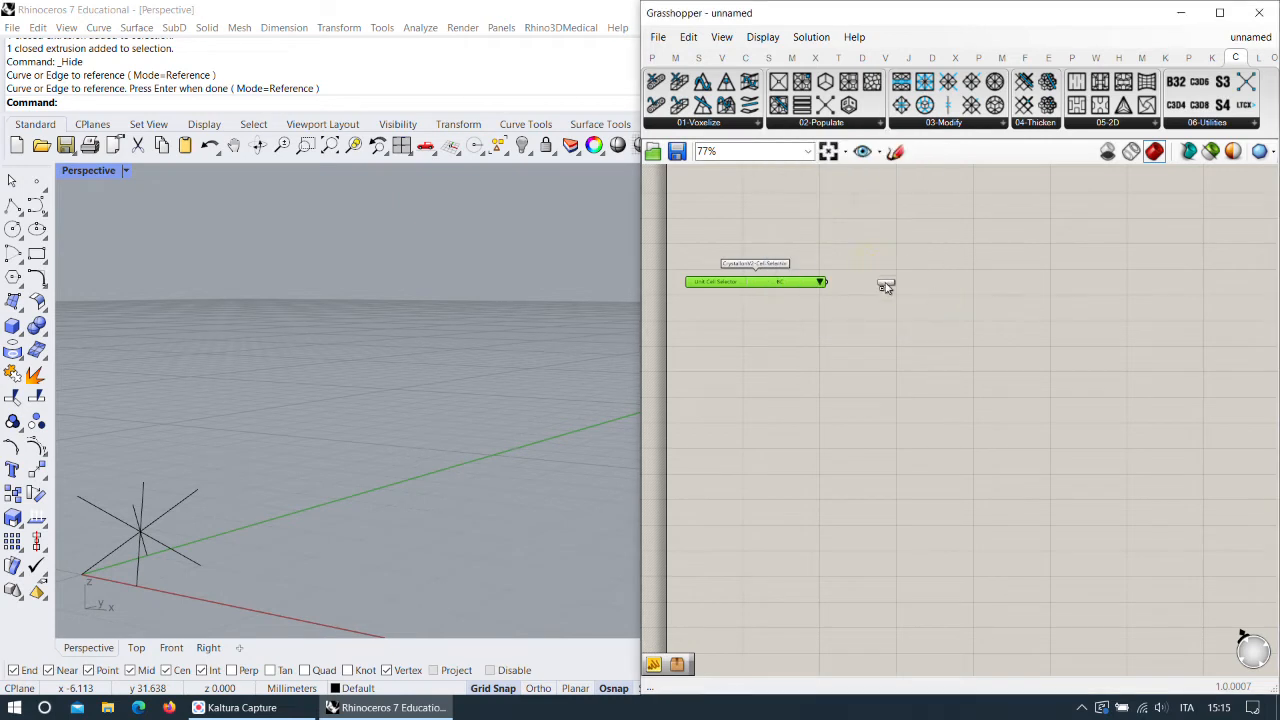
{"action": "left_click", "coordinate": [886, 282]}
{"action": "scroll", "coordinate": [884, 282], "scroll_direction": "up", "scroll_amount": 3}
{"action": "mouse_move", "coordinate": [886, 283]}
{"action": "left_mouse_down"}
{"action": "mouse_move", "coordinate": [868, 281]}
{"action": "mouse_move", "coordinate": [882, 281]}
{"action": "left_mouse_up"}
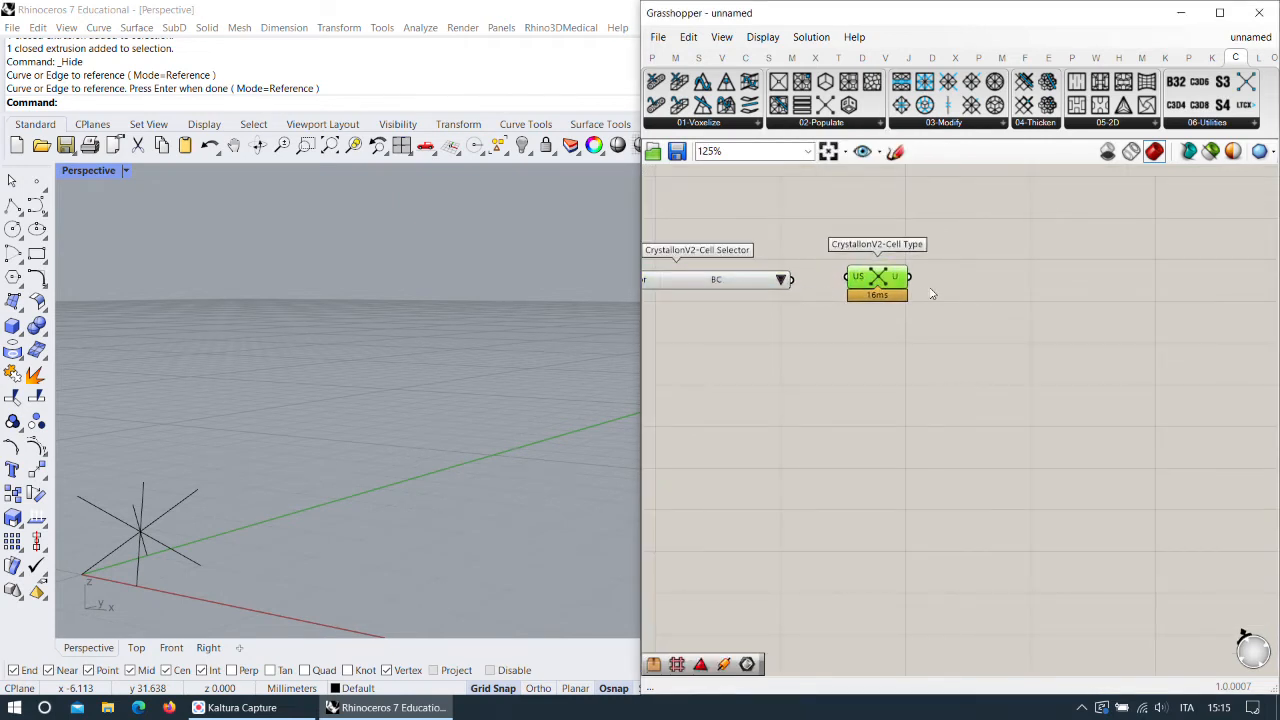
{"action": "left_click_drag", "start_coordinate": [791, 282], "coordinate": [847, 277]}
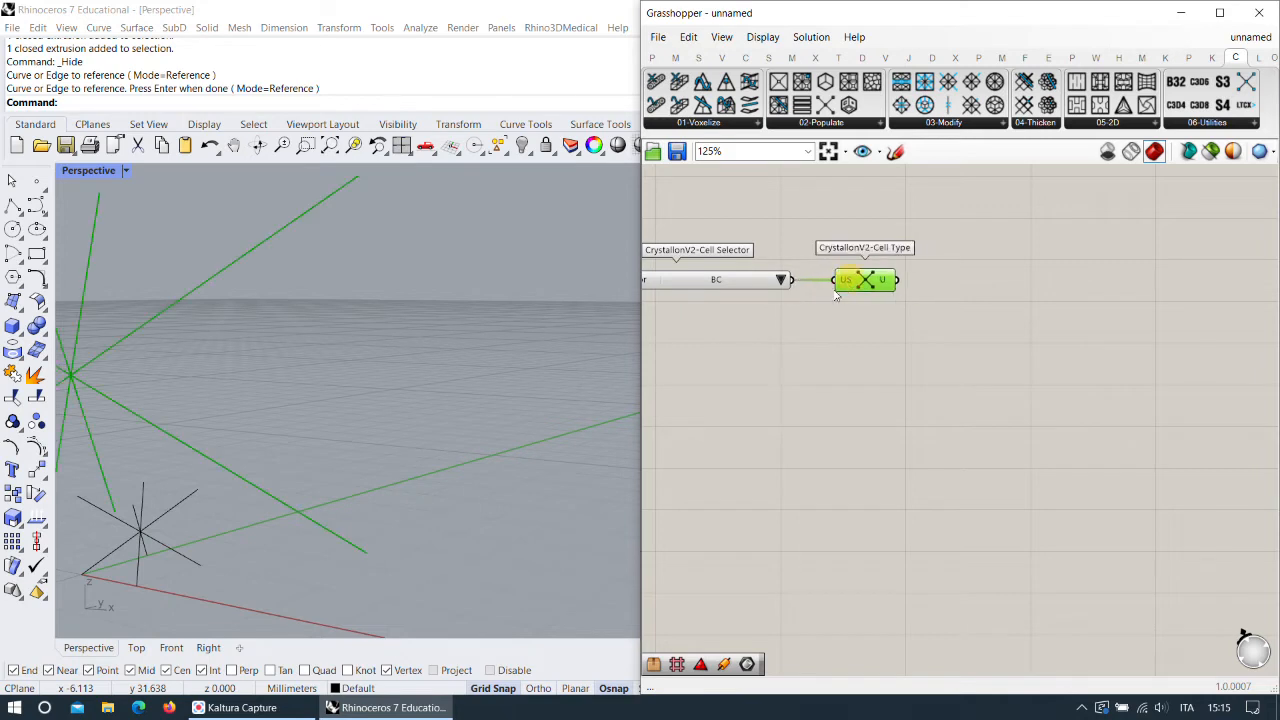
Examine the BC unit cell in the Perspective view and its two components on the canvas.
{"action": "scroll", "coordinate": [845, 308], "scroll_direction": "down", "scroll_amount": 2}
{"action": "right_click_drag", "start_coordinate": [400, 352], "coordinate": [383, 412]}
{"action": "scroll", "coordinate": [385, 408], "scroll_direction": "down", "scroll_amount": 5}
{"action": "scroll", "coordinate": [290, 403], "scroll_direction": "up", "scroll_amount": 5}
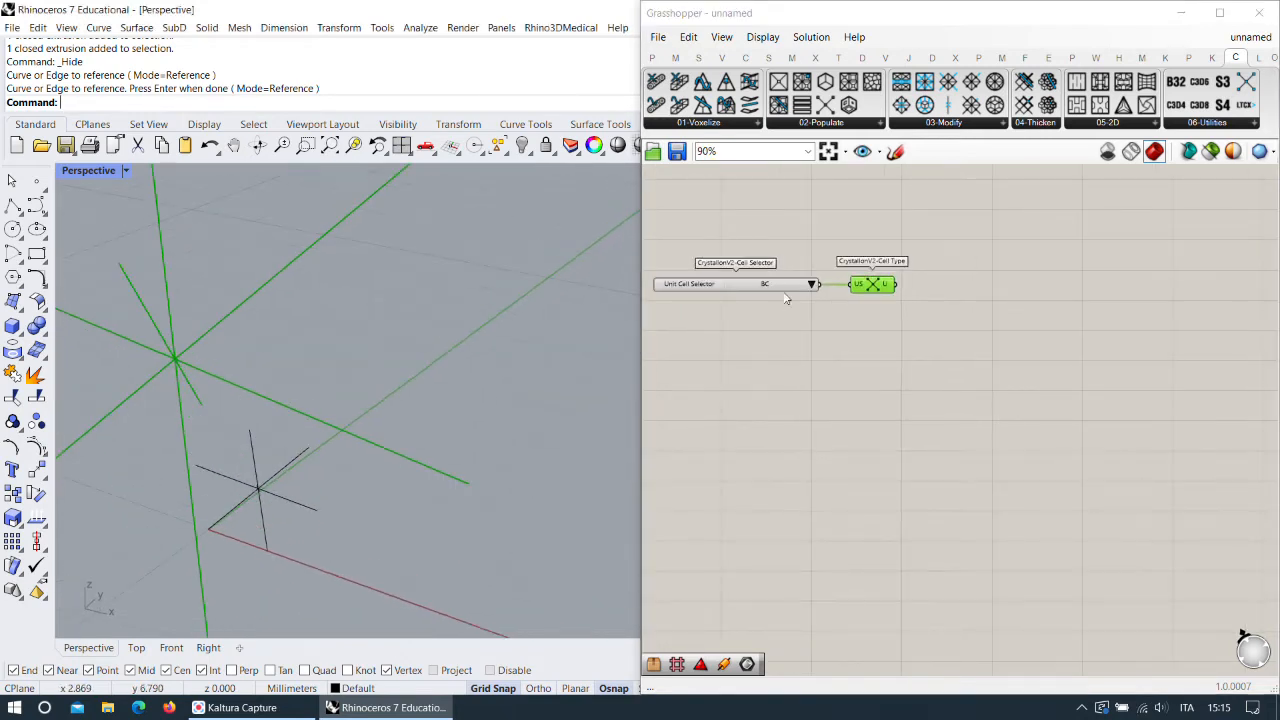
{"action": "scroll", "coordinate": [791, 306], "scroll_direction": "up", "scroll_amount": 2}
{"action": "right_click_drag", "start_coordinate": [900, 300], "coordinate": [1044, 266]}
{"action": "right_click_drag", "start_coordinate": [955, 300], "coordinate": [876, 282]}
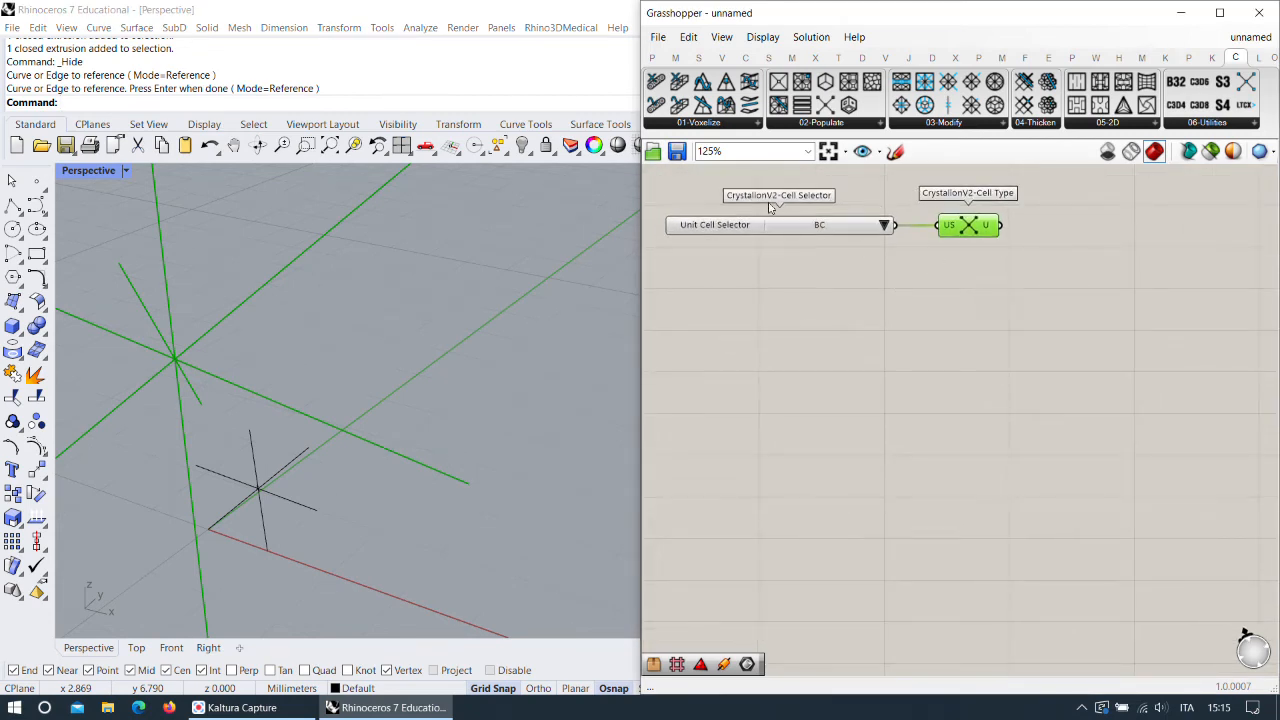
{"action": "mouse_move", "coordinate": [477, 369]}
{"action": "right_mouse_down"}
{"action": "mouse_move", "coordinate": [390, 400]}
{"action": "mouse_move", "coordinate": [461, 382]}
{"action": "right_mouse_up"}
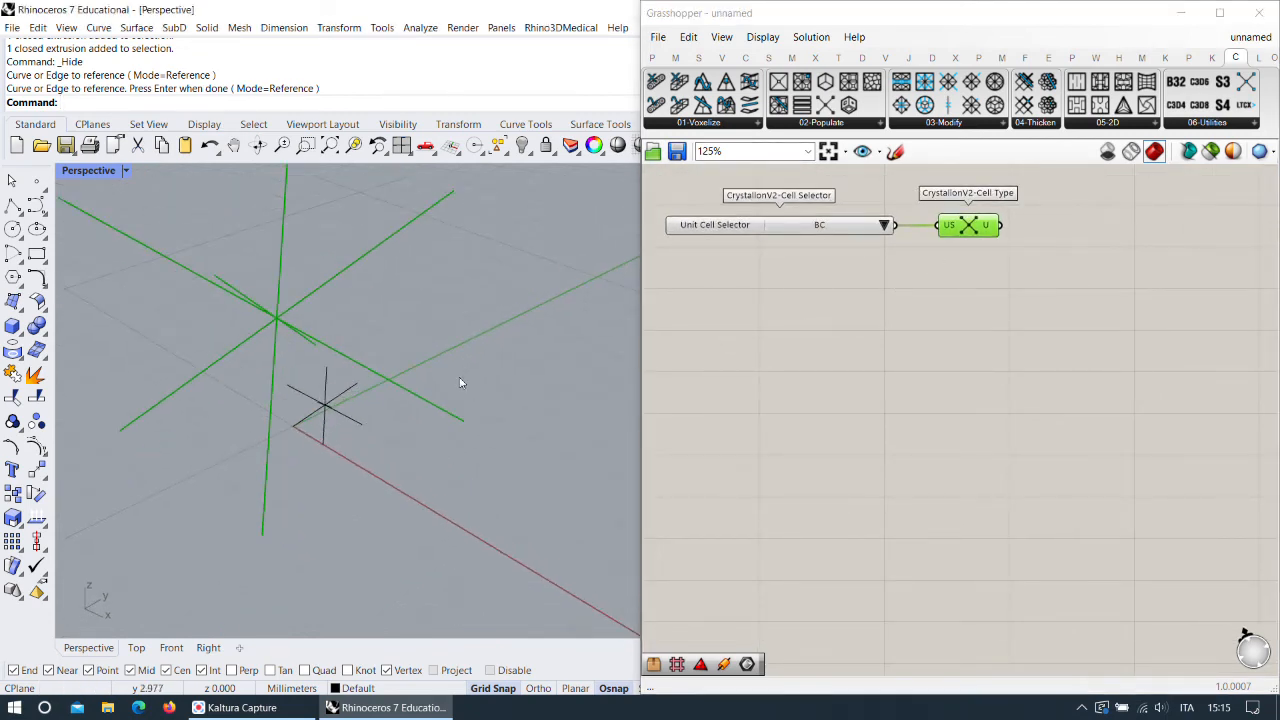
Place a CrystallonV2-Voxelize (distance) component below Cell Type and check what its Geometry input requires.
{"action": "left_click", "coordinate": [720, 123]}
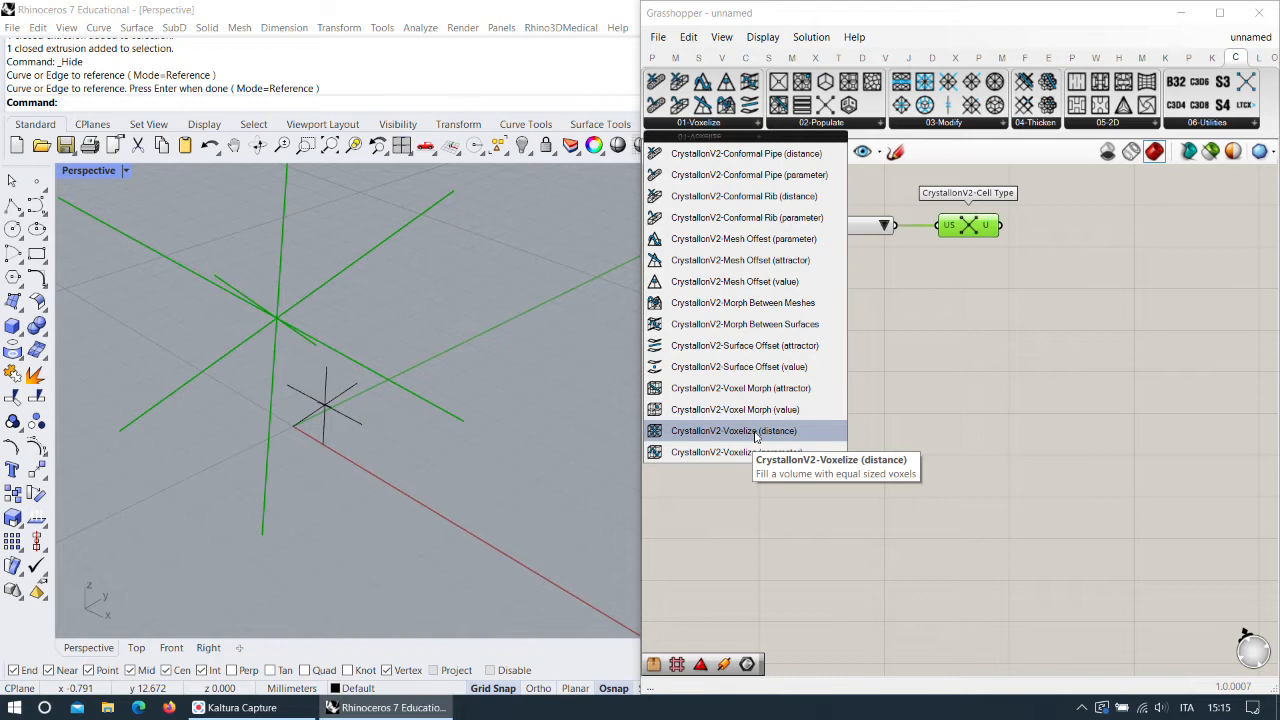
{"action": "left_click", "coordinate": [757, 432]}
{"action": "left_click", "coordinate": [974, 345]}
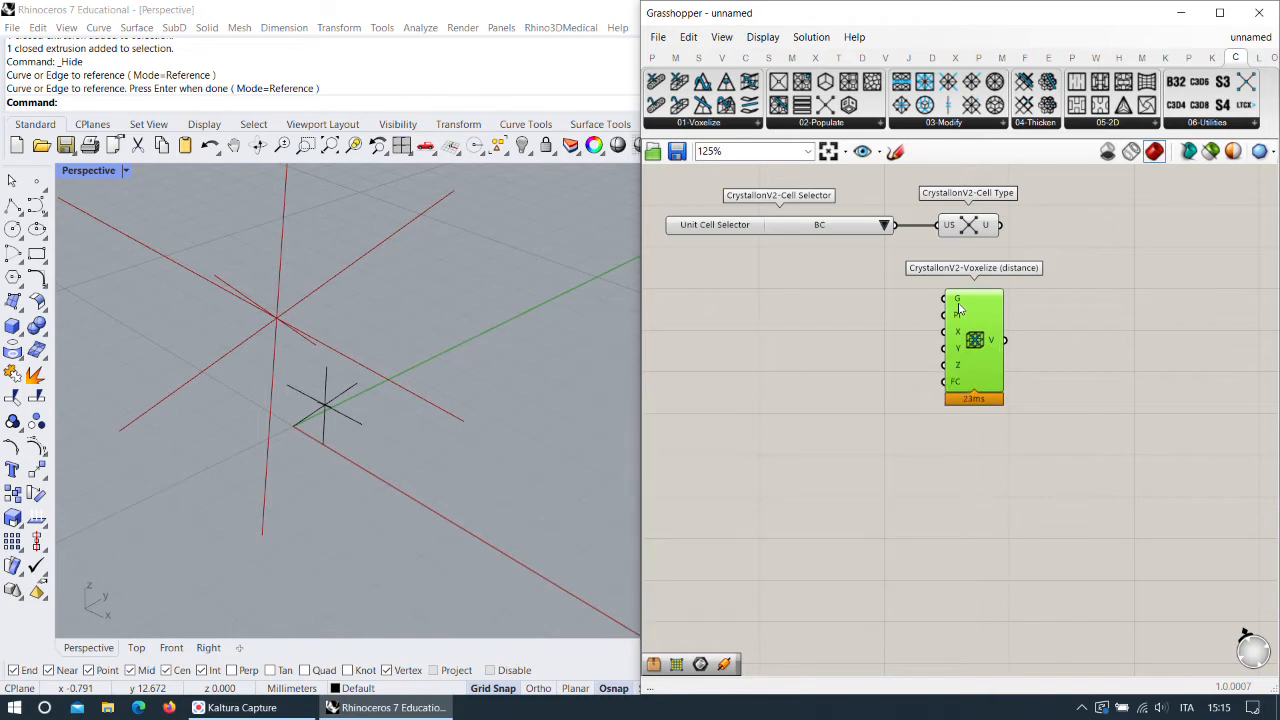
{"action": "mouse_move", "coordinate": [960, 308]}
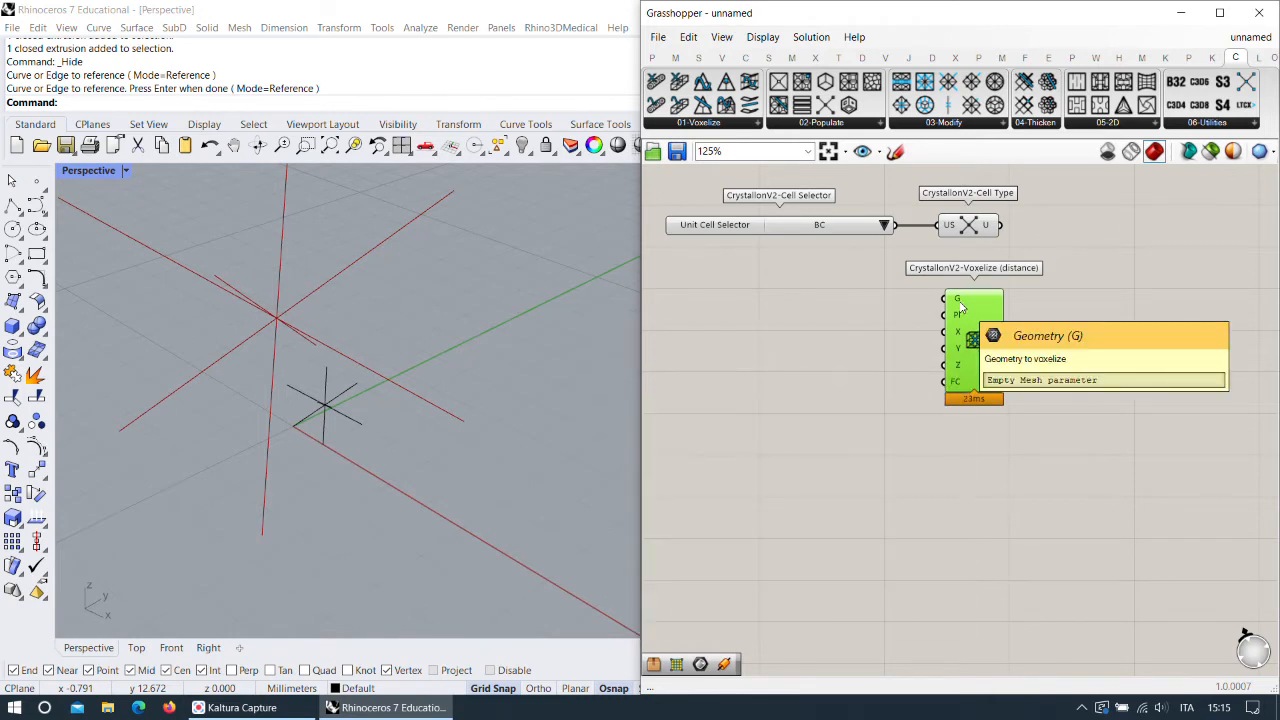
Draw a Rhino box from the origin with a base of about 4 × 4 mm and a height equal to its width.
{"action": "right_click_drag", "start_coordinate": [351, 434], "coordinate": [396, 440]}
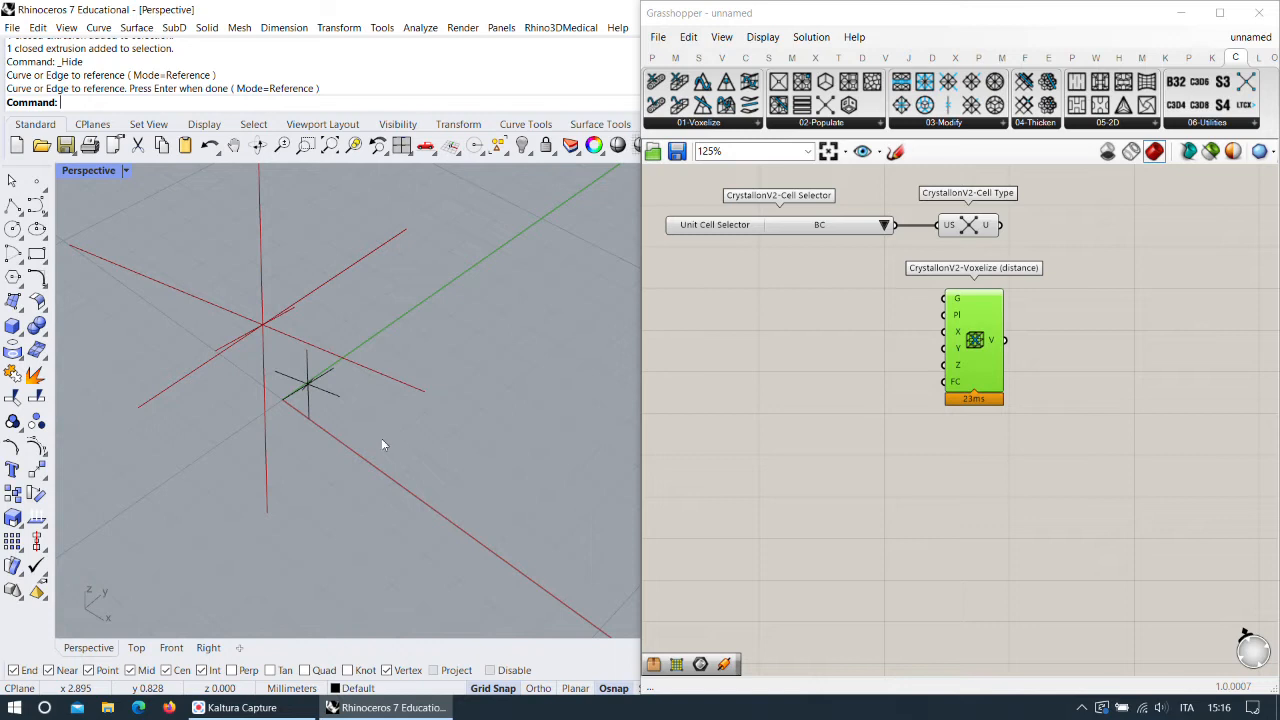
{"action": "left_click", "coordinate": [13, 326]}
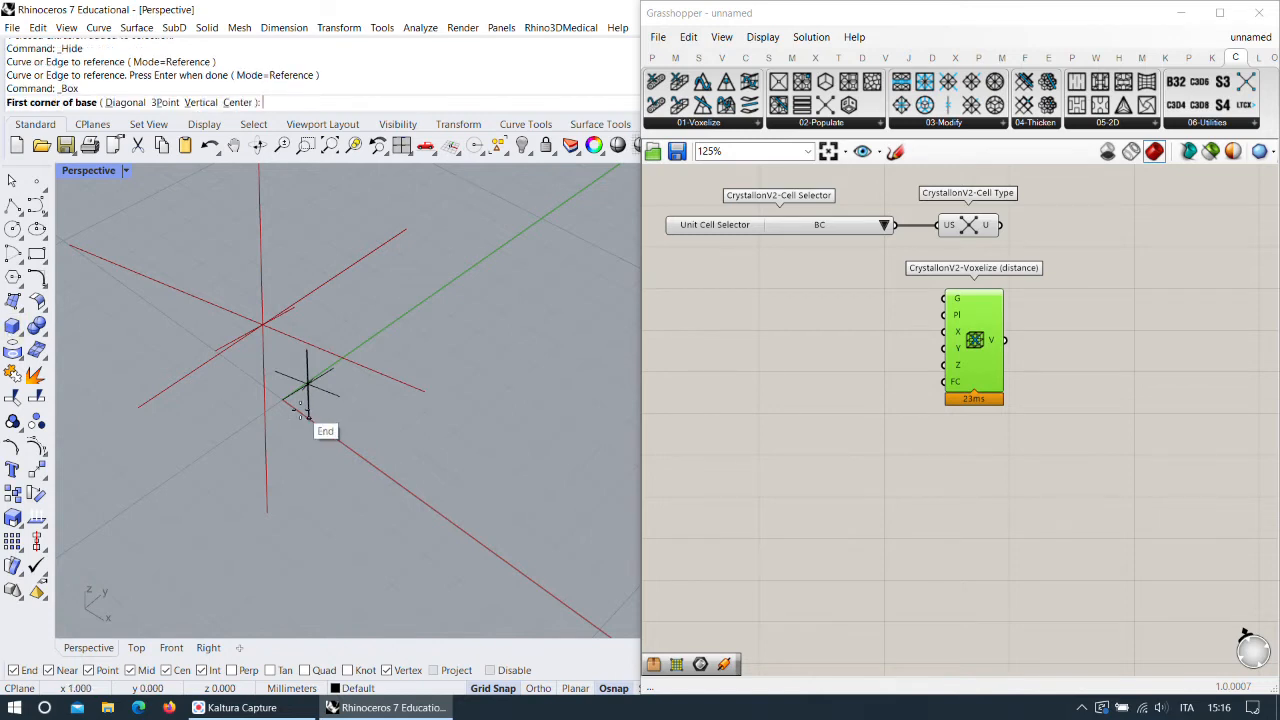
{"action": "left_click", "coordinate": [286, 400]}
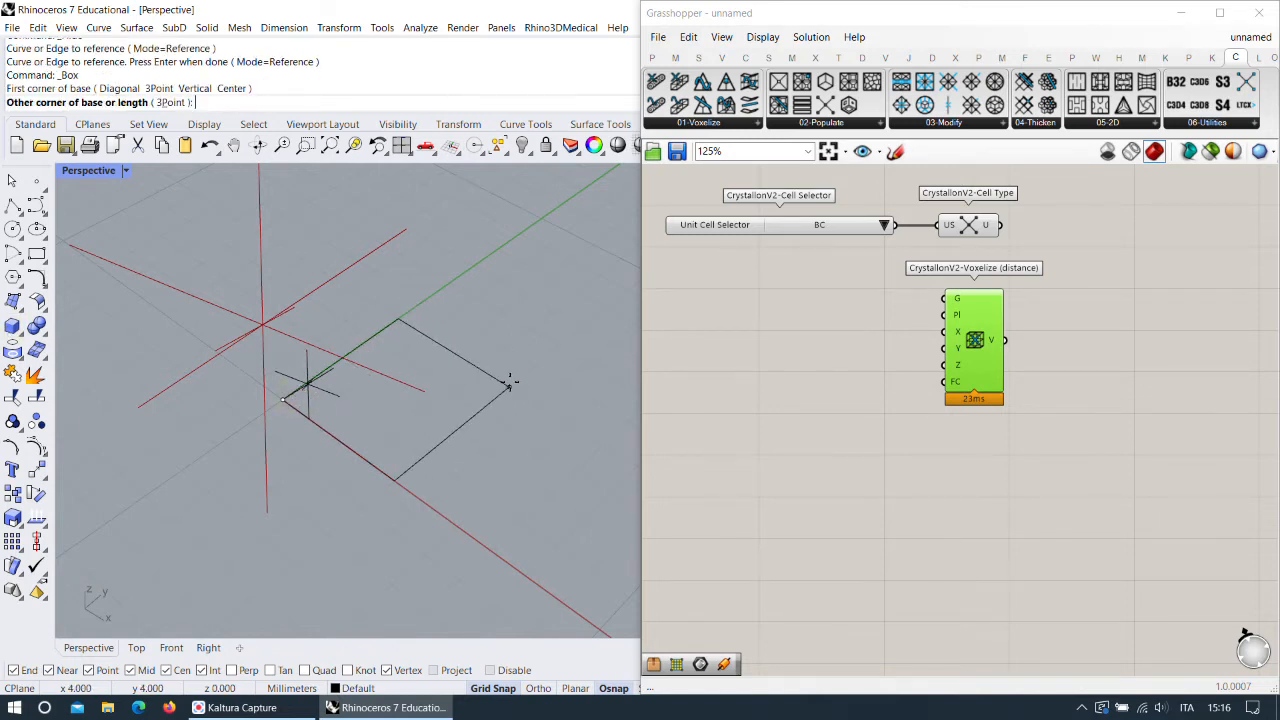
{"action": "left_click", "coordinate": [514, 386]}
{"action": "key", "text": "Return"}
{"action": "scroll", "coordinate": [503, 377], "scroll_direction": "down", "scroll_amount": 3}
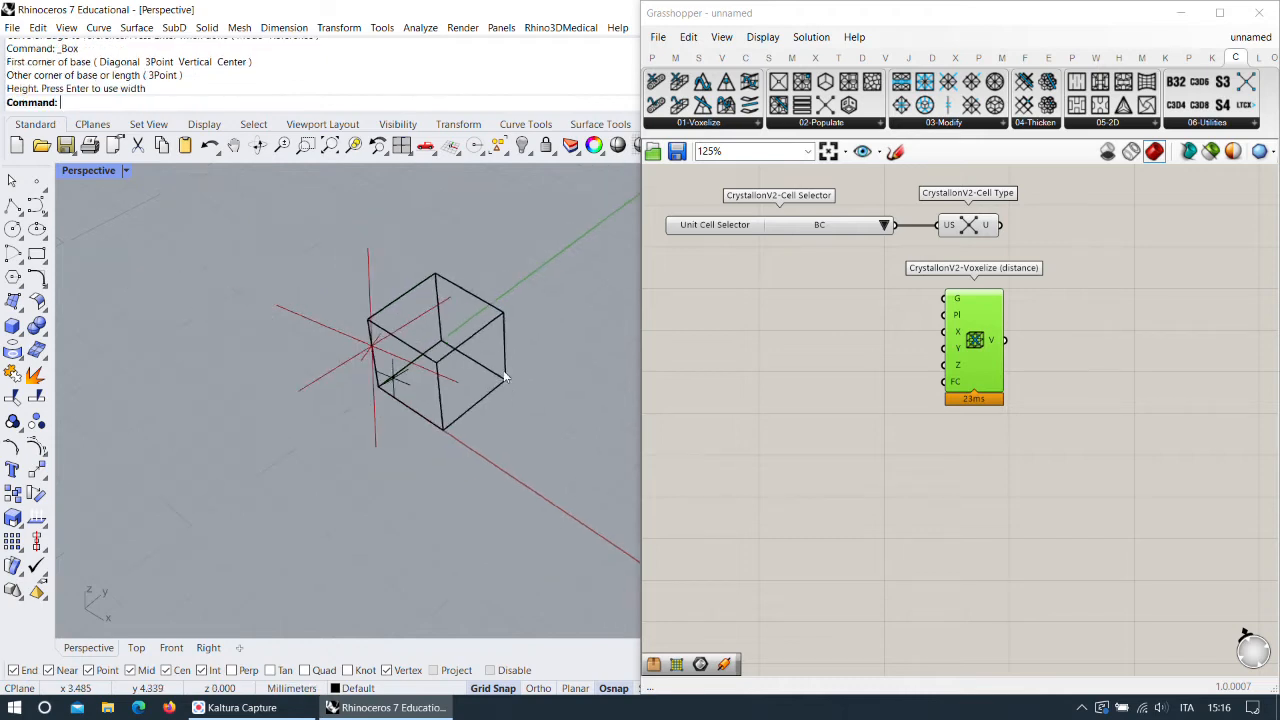
{"action": "scroll", "coordinate": [890, 385], "scroll_direction": "up", "scroll_amount": 3}
{"action": "scroll", "coordinate": [540, 416], "scroll_direction": "up", "scroll_amount": 3}
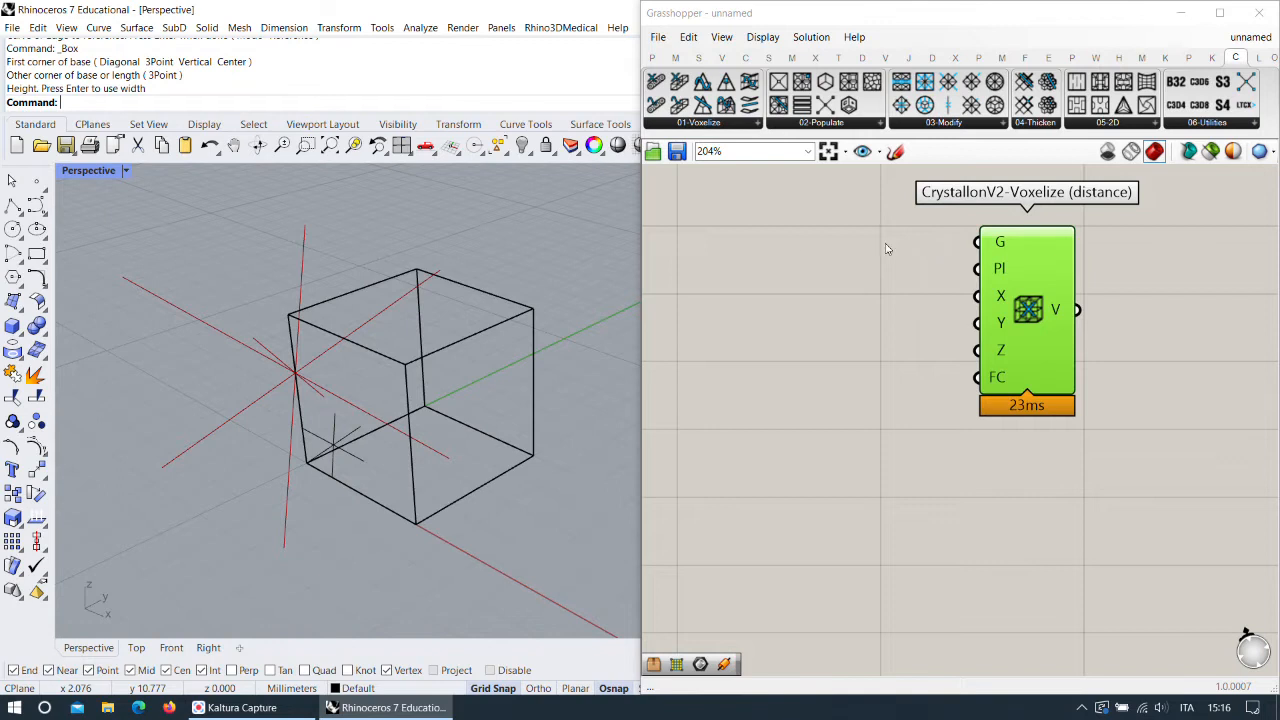
Add a Brep parameter beside the Voxelize component and reference the Rhino box in it.
{"action": "left_click", "coordinate": [652, 57]}
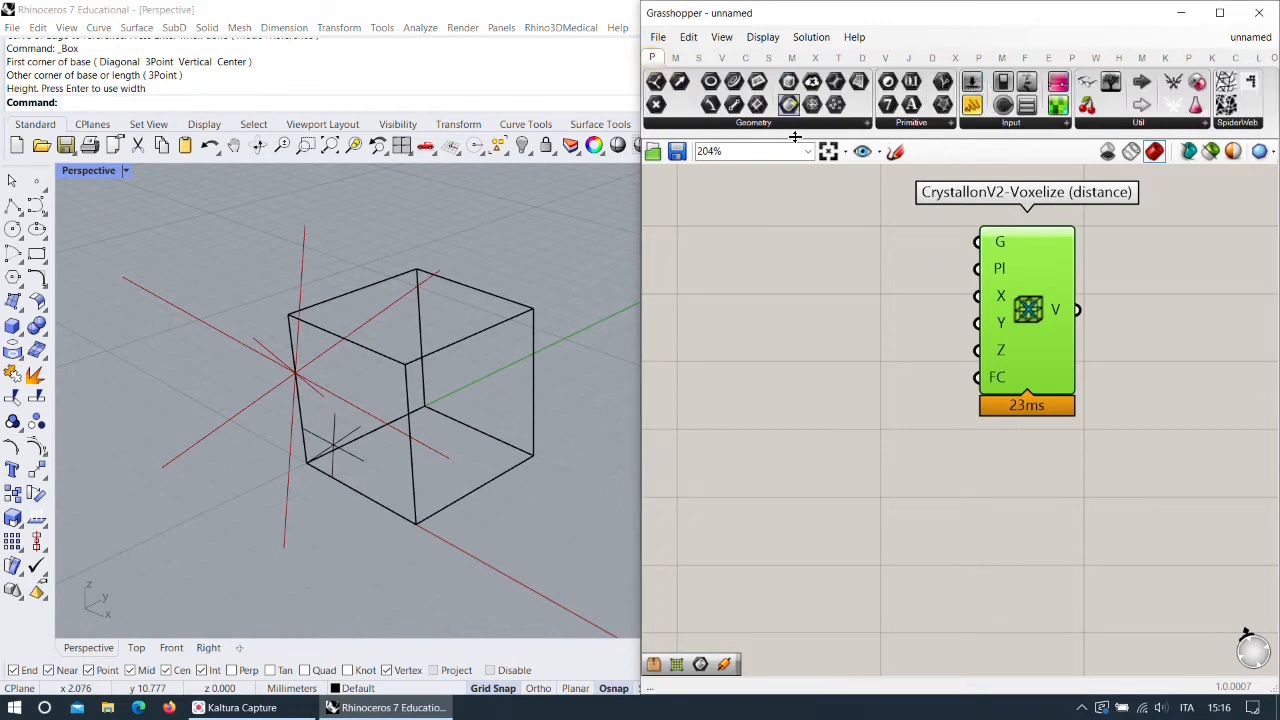
{"action": "left_click_drag", "start_coordinate": [795, 137], "coordinate": [718, 285]}
{"action": "right_click", "coordinate": [738, 287]}
{"action": "left_click", "coordinate": [780, 486]}
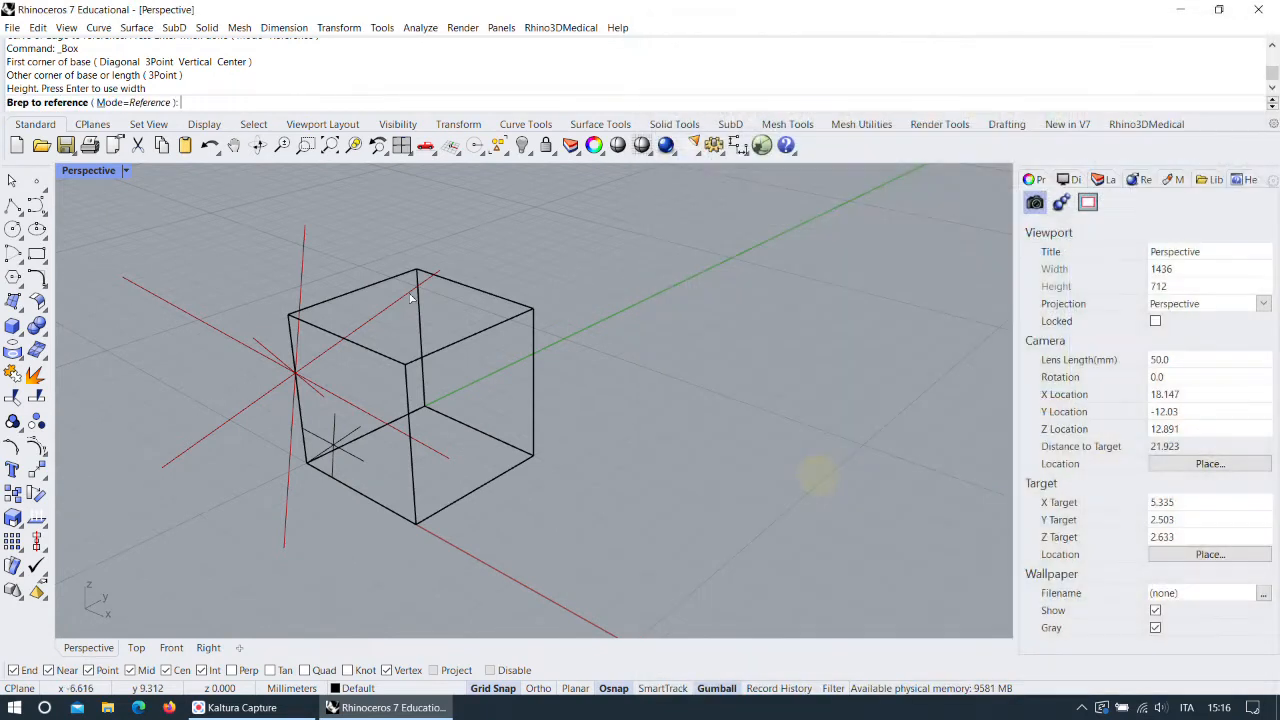
{"action": "left_click", "coordinate": [510, 302]}
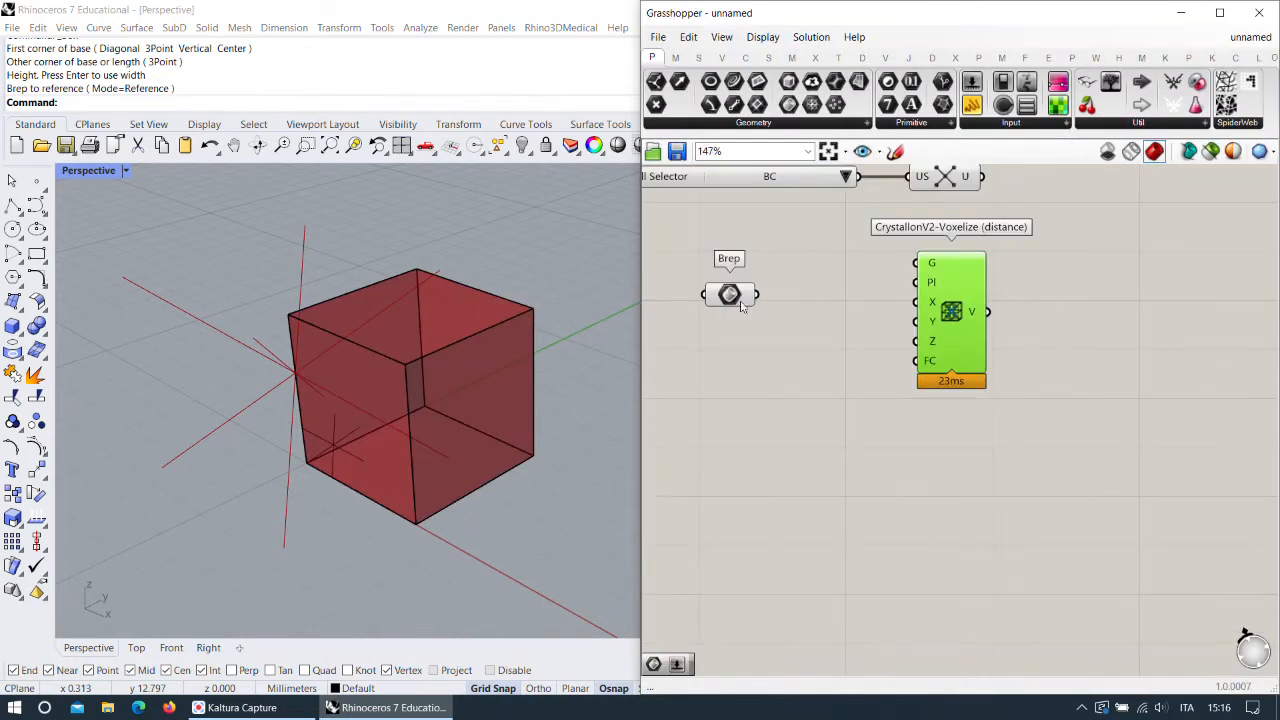
Turn off the Brep's preview and connect it to the G input of Voxelize (distance).
{"action": "right_click", "coordinate": [726, 296]}
{"action": "left_click", "coordinate": [806, 465]}
{"action": "right_click", "coordinate": [736, 294]}
{"action": "left_click", "coordinate": [767, 324]}
{"action": "left_click_drag", "start_coordinate": [757, 294], "coordinate": [949, 315]}
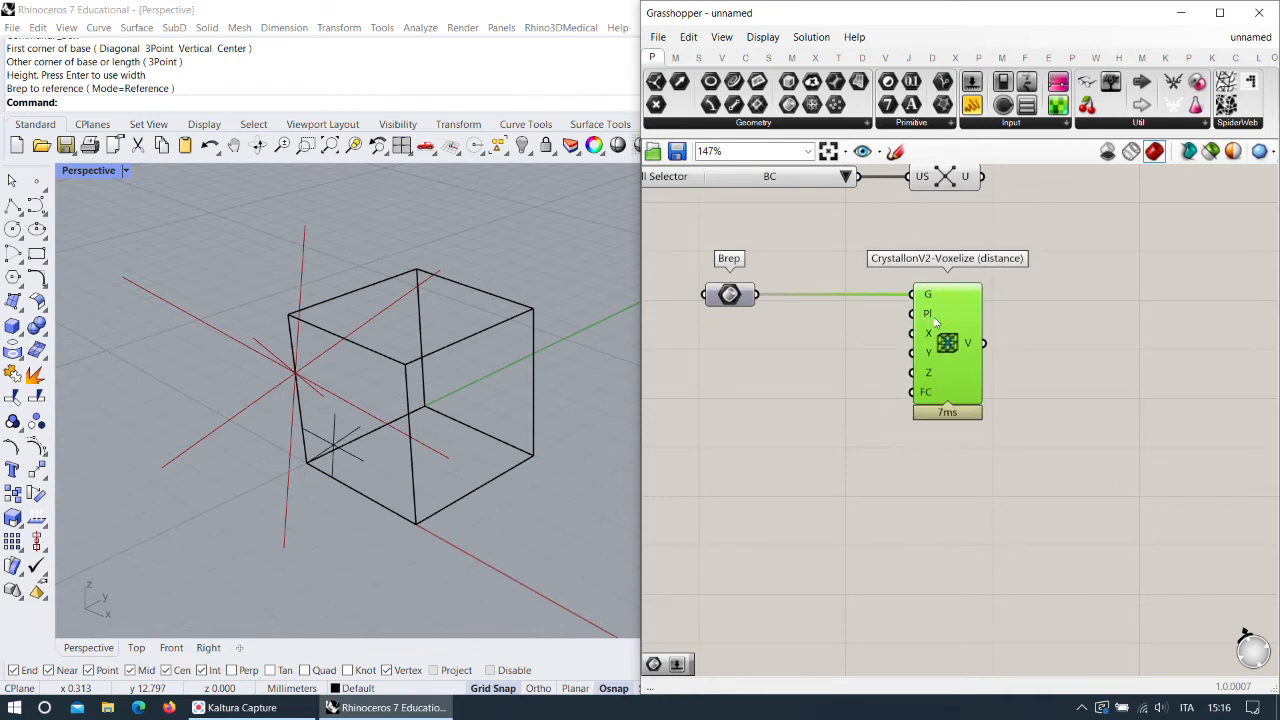
Add an XY Plane component and connect its output to the Pl input of Voxelize (distance).
{"action": "double_click", "coordinate": [765, 366]}
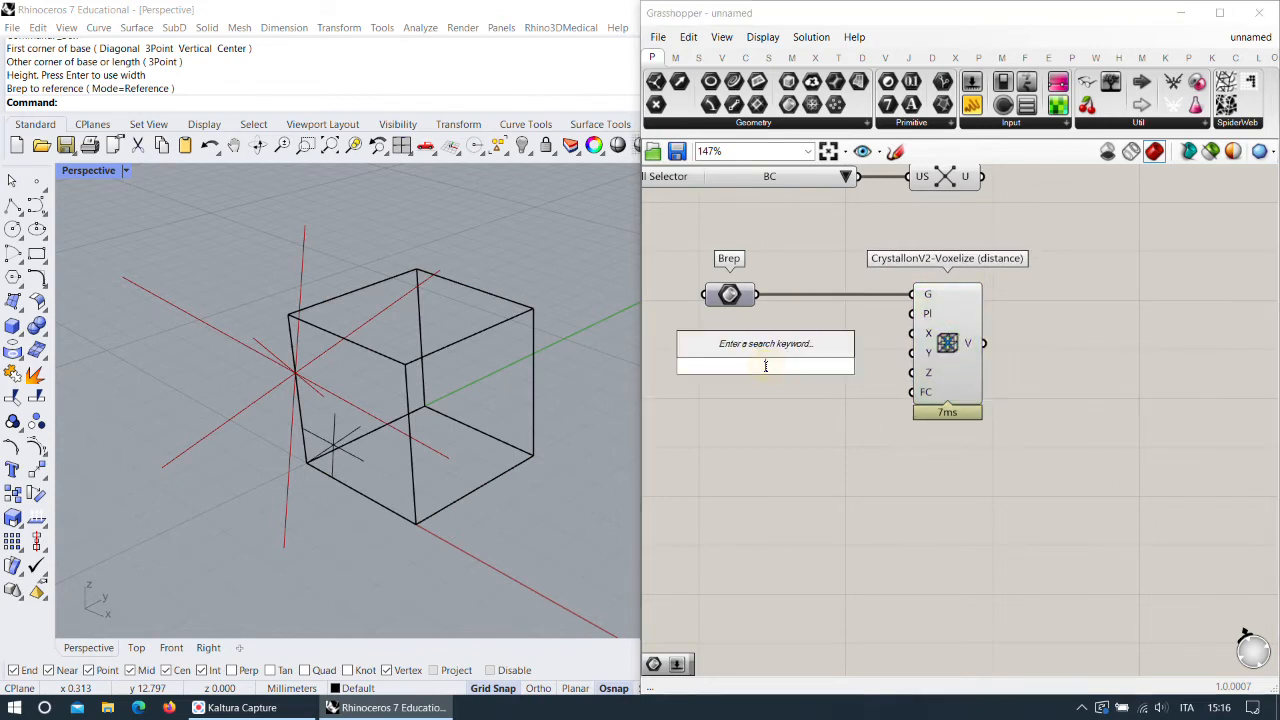
{"action": "type", "text": "xy plane"}
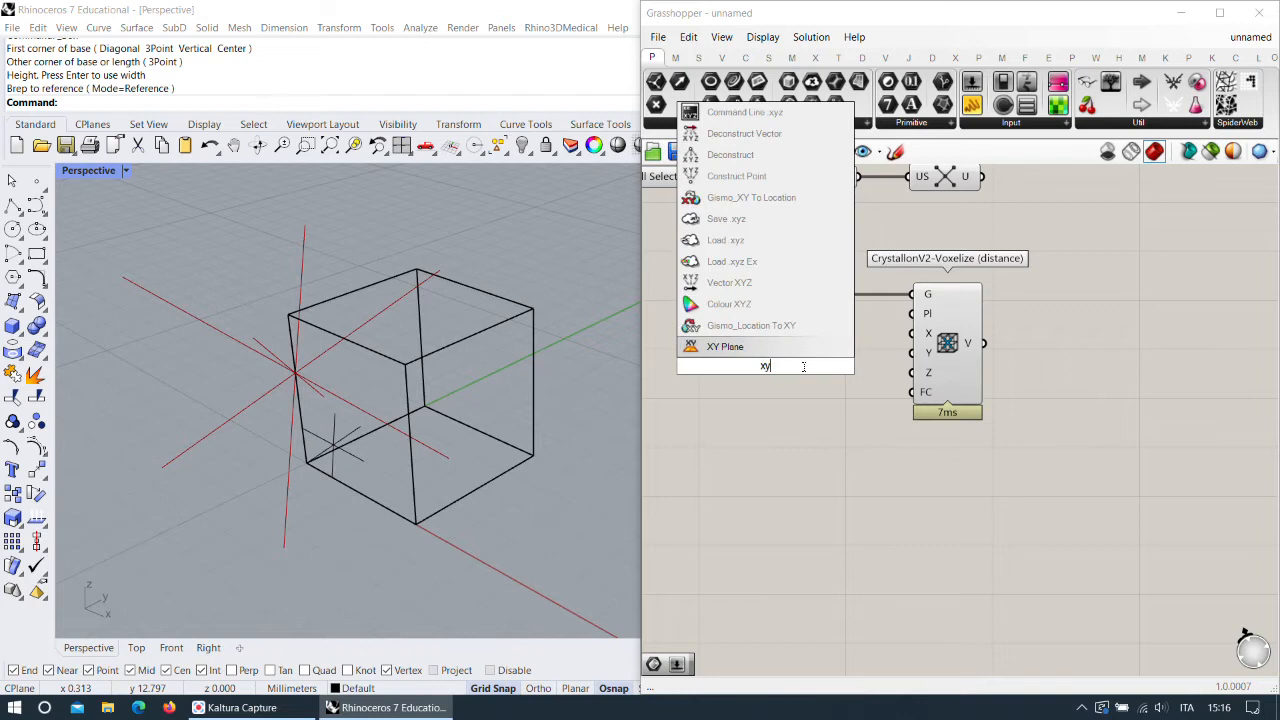
{"action": "key", "text": "Return"}
{"action": "left_click_drag", "start_coordinate": [765, 366], "coordinate": [950, 355]}
{"action": "right_click_drag", "start_coordinate": [913, 373], "coordinate": [886, 329]}
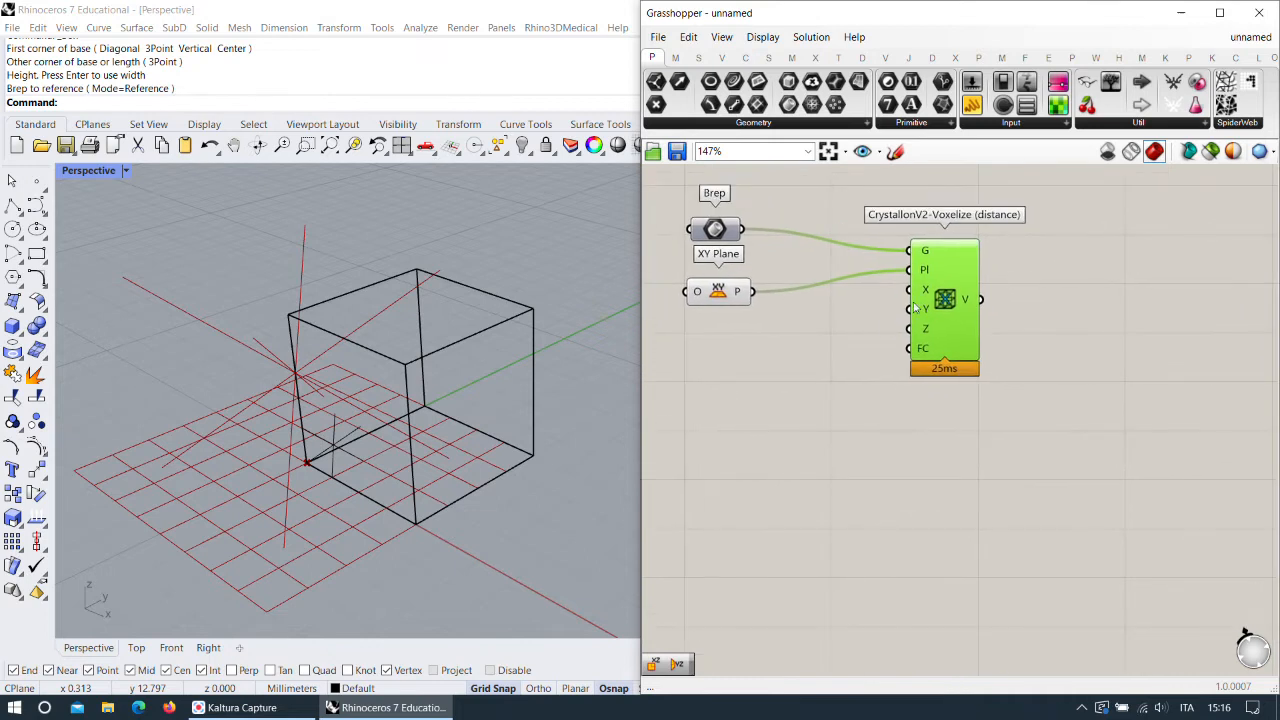
Add a number slider with value 1 and connect it to the X, Y and Z voxel size inputs of Voxelize.
{"action": "mouse_move", "coordinate": [926, 296]}
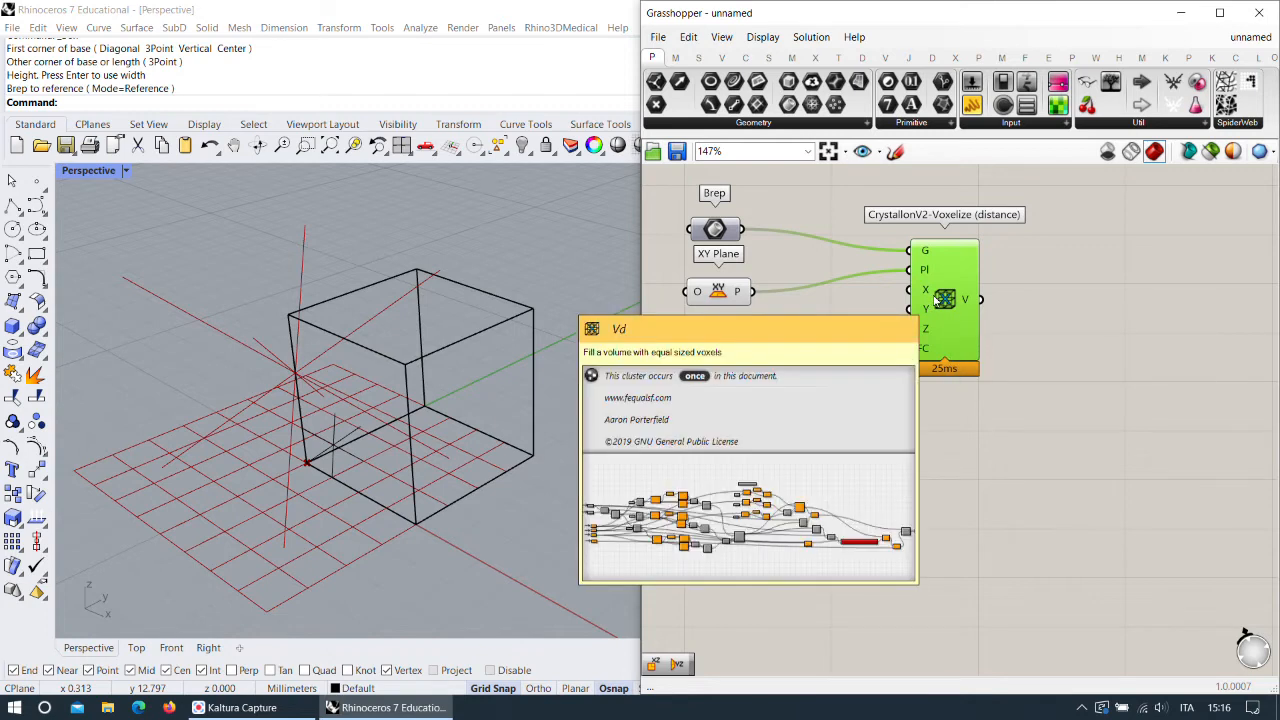
{"action": "double_click", "coordinate": [751, 383]}
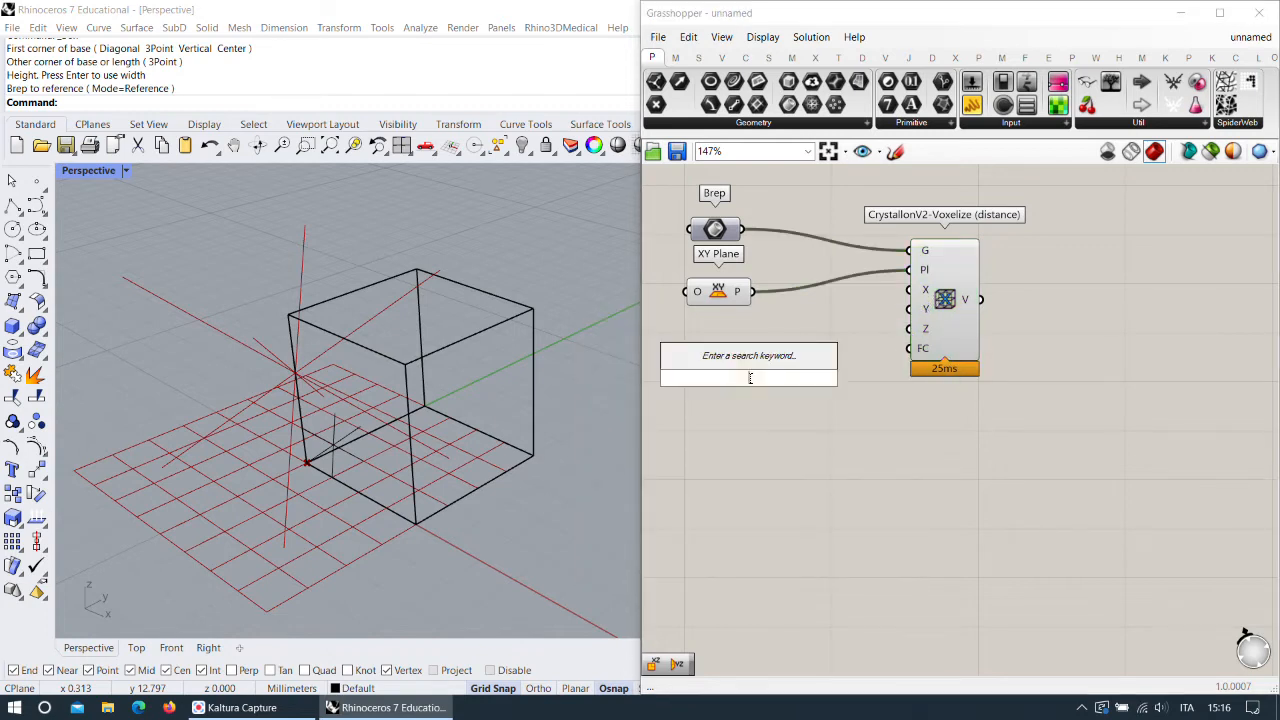
{"action": "type", "text": "1"}
{"action": "key", "text": "Return"}
{"action": "left_click_drag", "start_coordinate": [831, 378], "coordinate": [743, 344]}
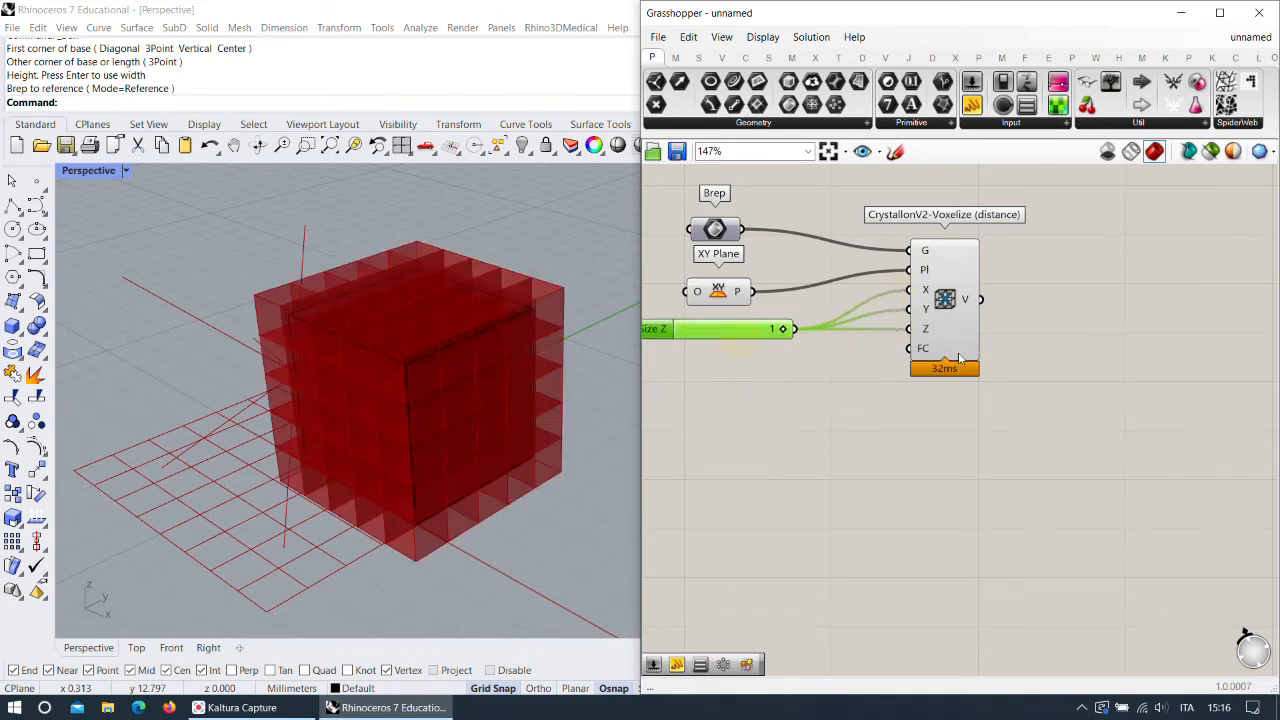
Check Voxelize's Fill Completely input and tidy the layout by nudging the Brep and lining up Cell Type above Voxelize.
{"action": "mouse_move", "coordinate": [927, 355]}
{"action": "mouse_move", "coordinate": [723, 224]}
{"action": "left_mouse_down"}
{"action": "mouse_move", "coordinate": [732, 215]}
{"action": "mouse_move", "coordinate": [709, 224]}
{"action": "mouse_move", "coordinate": [732, 217]}
{"action": "left_mouse_up"}
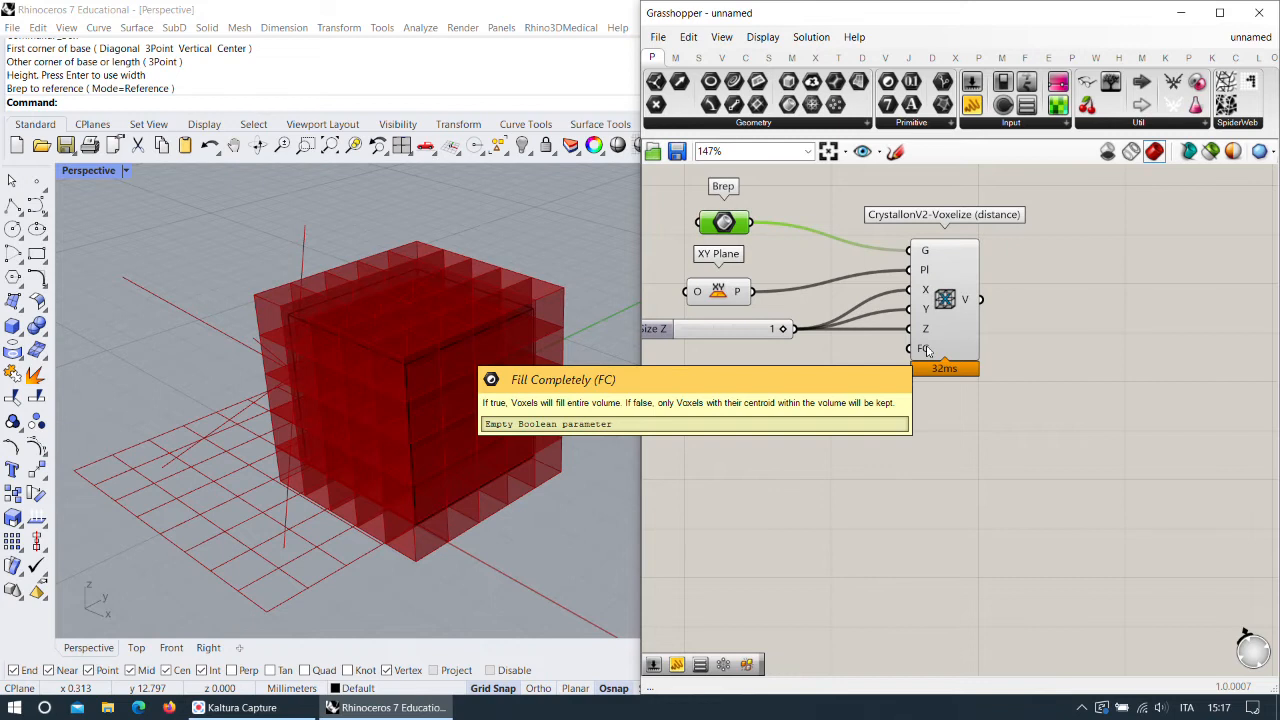
{"action": "scroll", "coordinate": [868, 378], "scroll_direction": "down", "scroll_amount": 3}
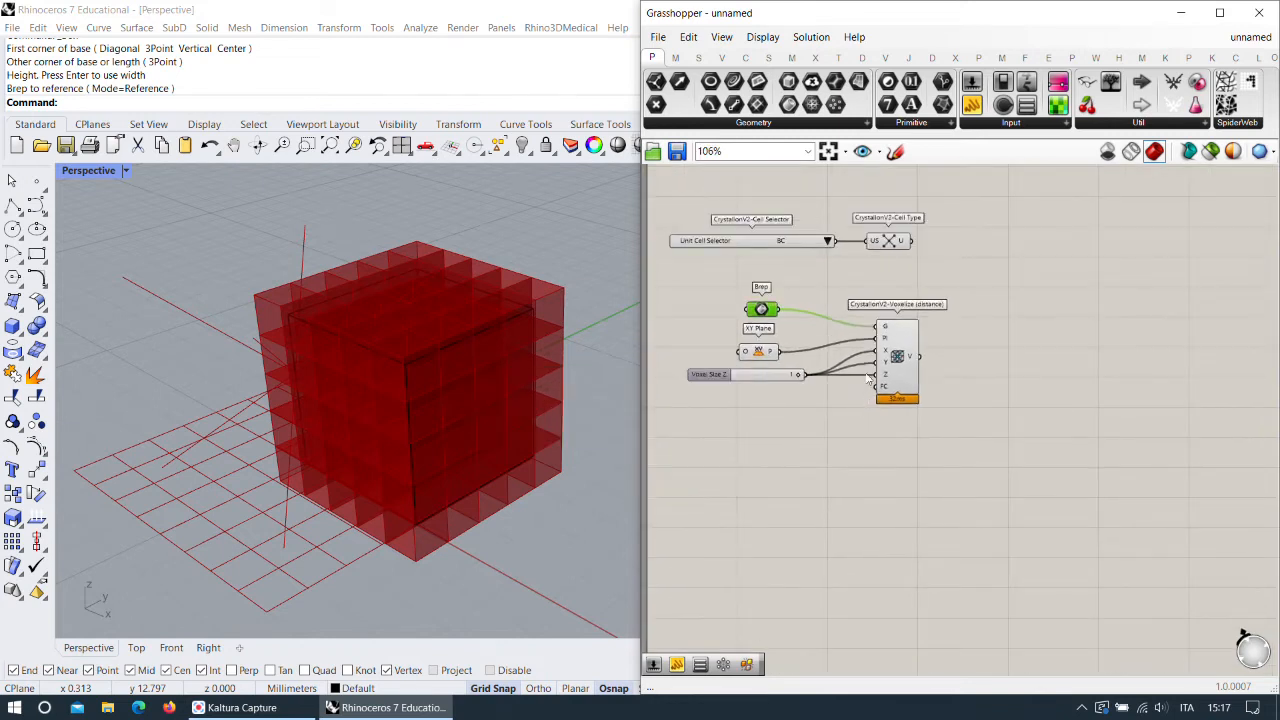
{"action": "scroll", "coordinate": [912, 270], "scroll_direction": "up", "scroll_amount": 1}
{"action": "left_click_drag", "start_coordinate": [912, 233], "coordinate": [922, 233]}
Examine the voxelized cube together with the unit cell from several angles in the Perspective view.
{"action": "right_click_drag", "start_coordinate": [549, 318], "coordinate": [508, 411]}
{"action": "scroll", "coordinate": [522, 366], "scroll_direction": "down", "scroll_amount": 4}
{"action": "scroll", "coordinate": [522, 366], "scroll_direction": "up", "scroll_amount": 7}
{"action": "scroll", "coordinate": [495, 361], "scroll_direction": "down", "scroll_amount": 5}
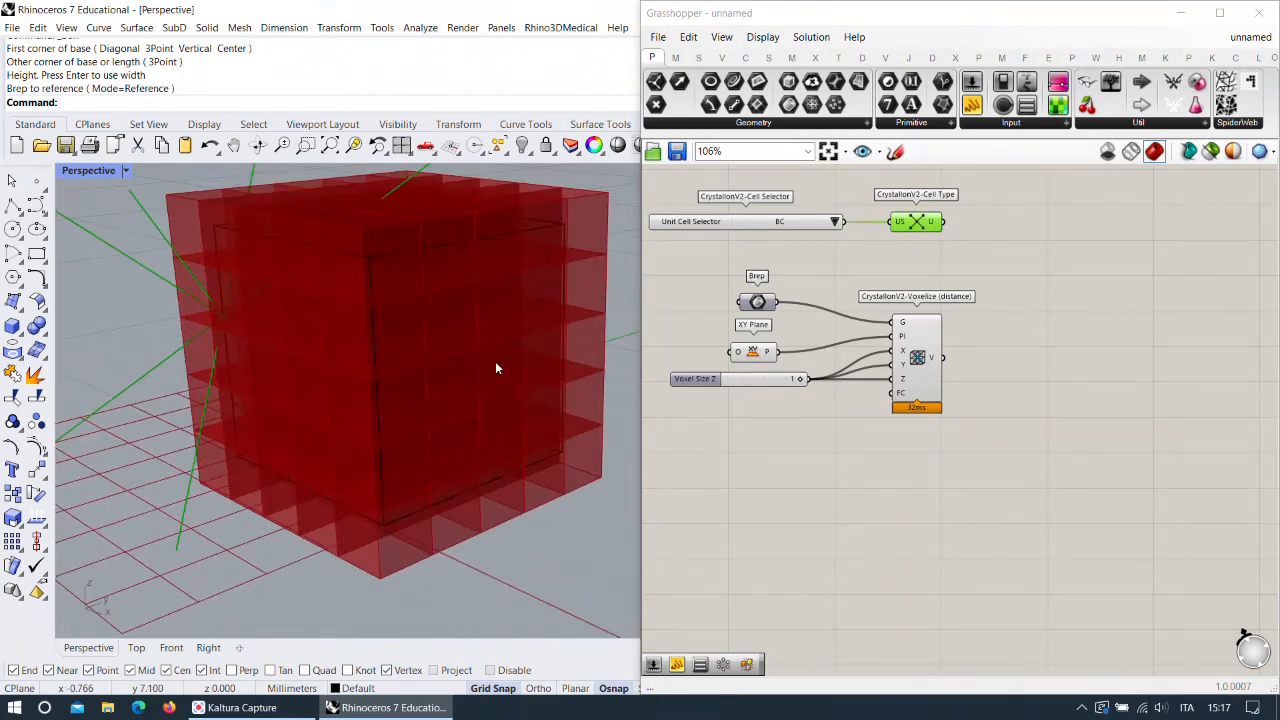
{"action": "left_click", "coordinate": [1015, 270]}
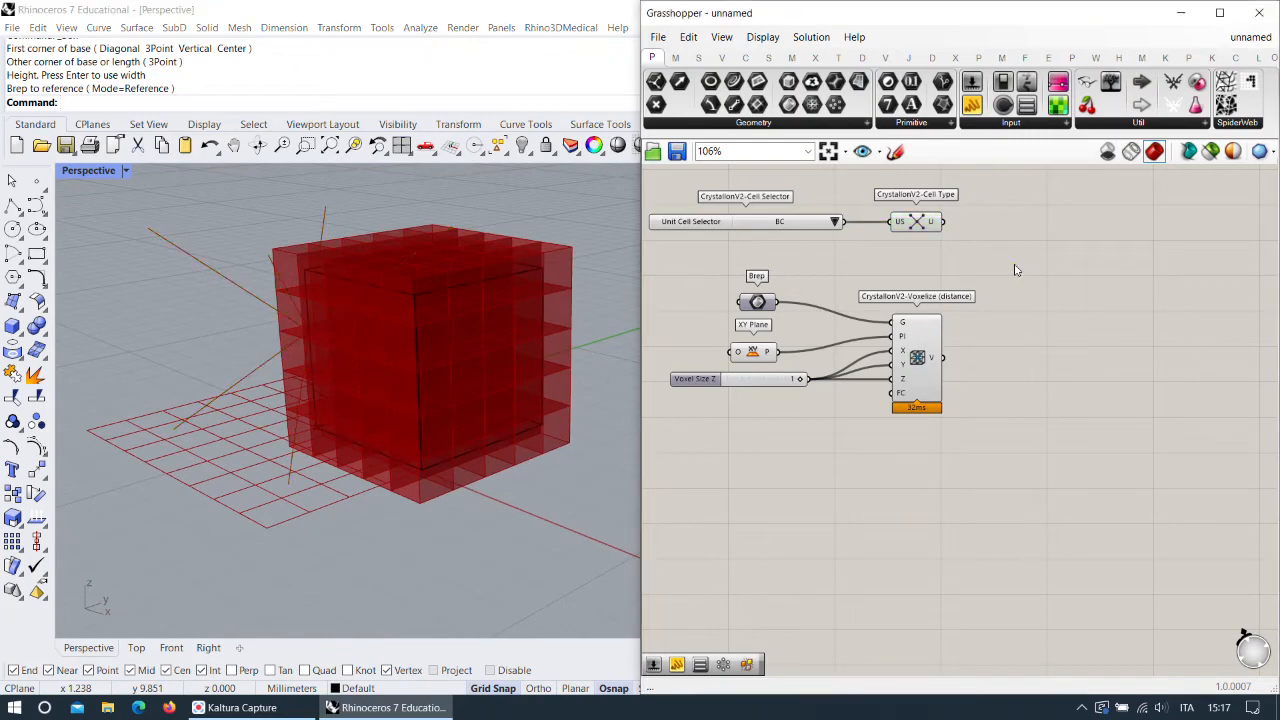
{"action": "scroll", "coordinate": [572, 410], "scroll_direction": "up", "scroll_amount": 6}
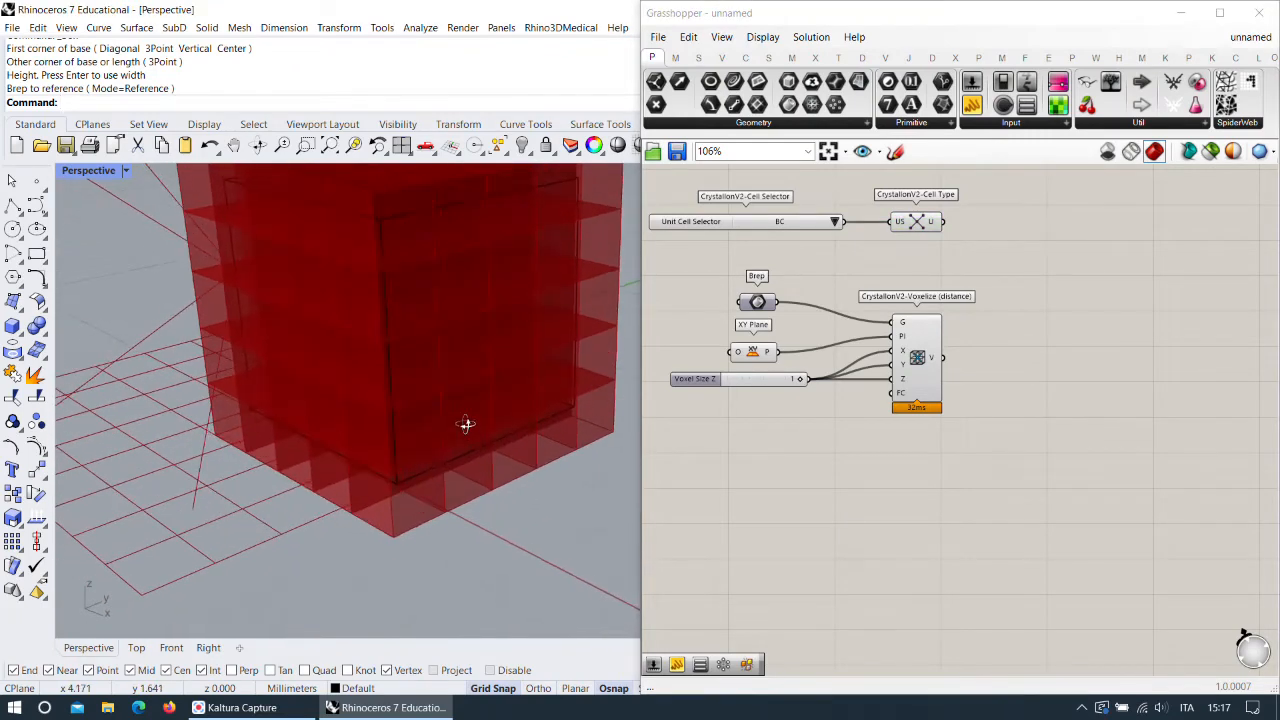
Delete the original box enclosed by the voxels from the Rhino model.
{"action": "scroll", "coordinate": [468, 420], "scroll_direction": "down", "scroll_amount": 3}
{"action": "scroll", "coordinate": [502, 343], "scroll_direction": "up", "scroll_amount": 3}
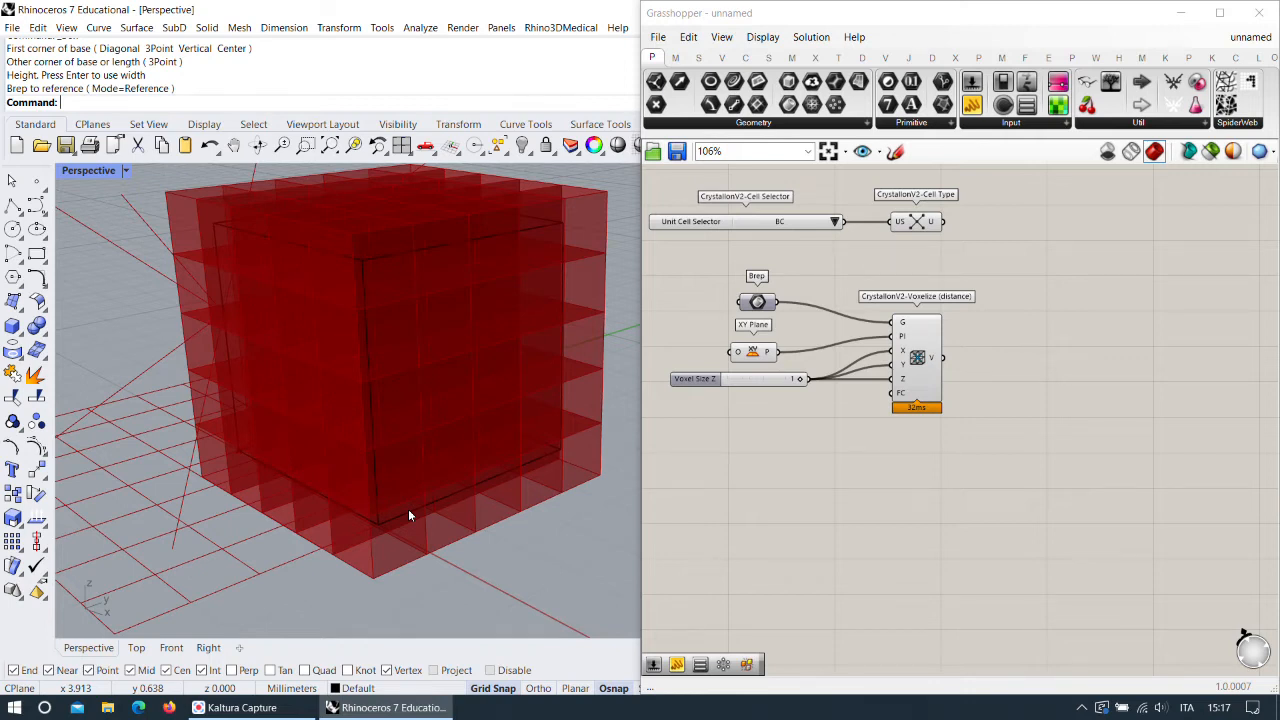
{"action": "right_click_drag", "start_coordinate": [408, 516], "coordinate": [444, 487]}
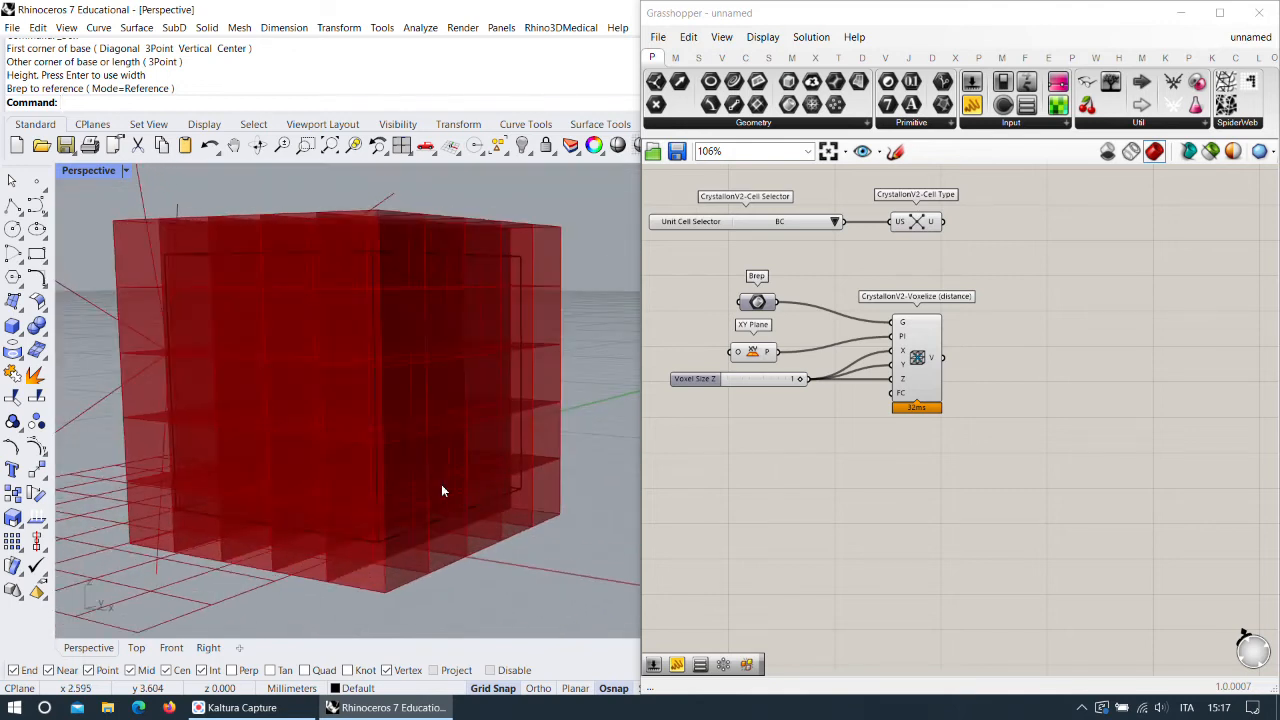
{"action": "right_click_drag", "start_coordinate": [443, 490], "coordinate": [424, 520]}
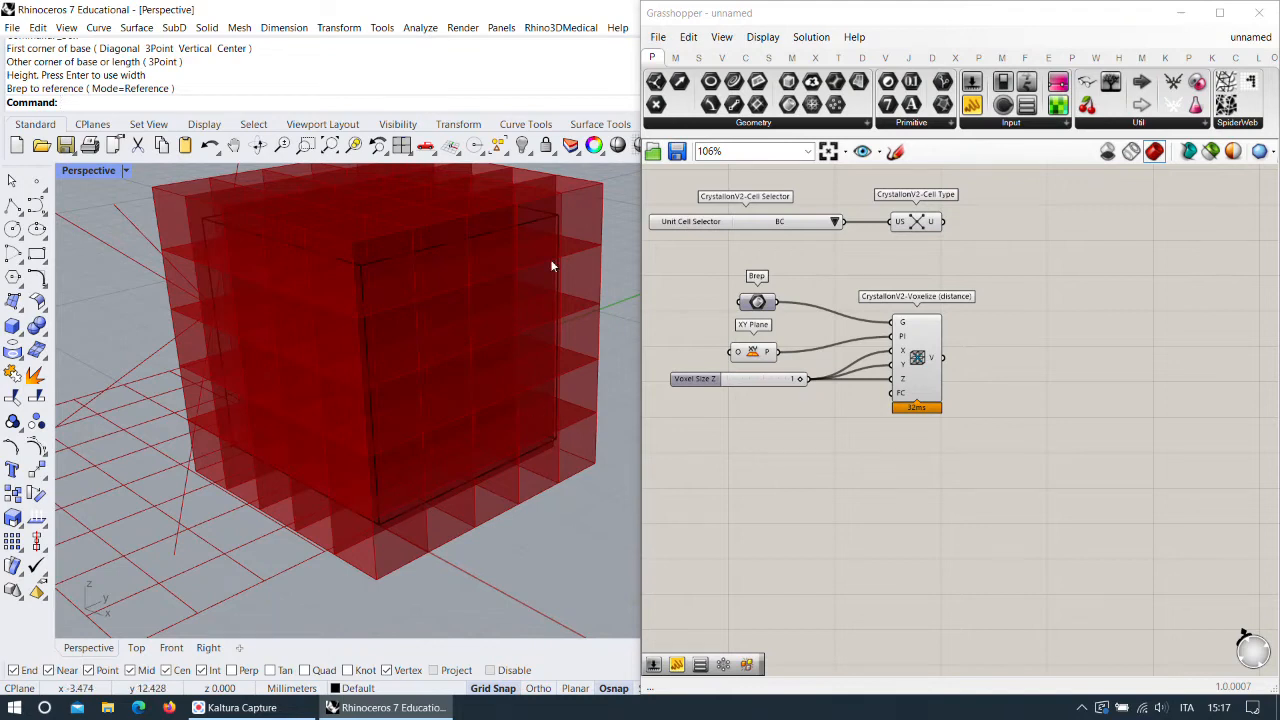
{"action": "left_click", "coordinate": [544, 228]}
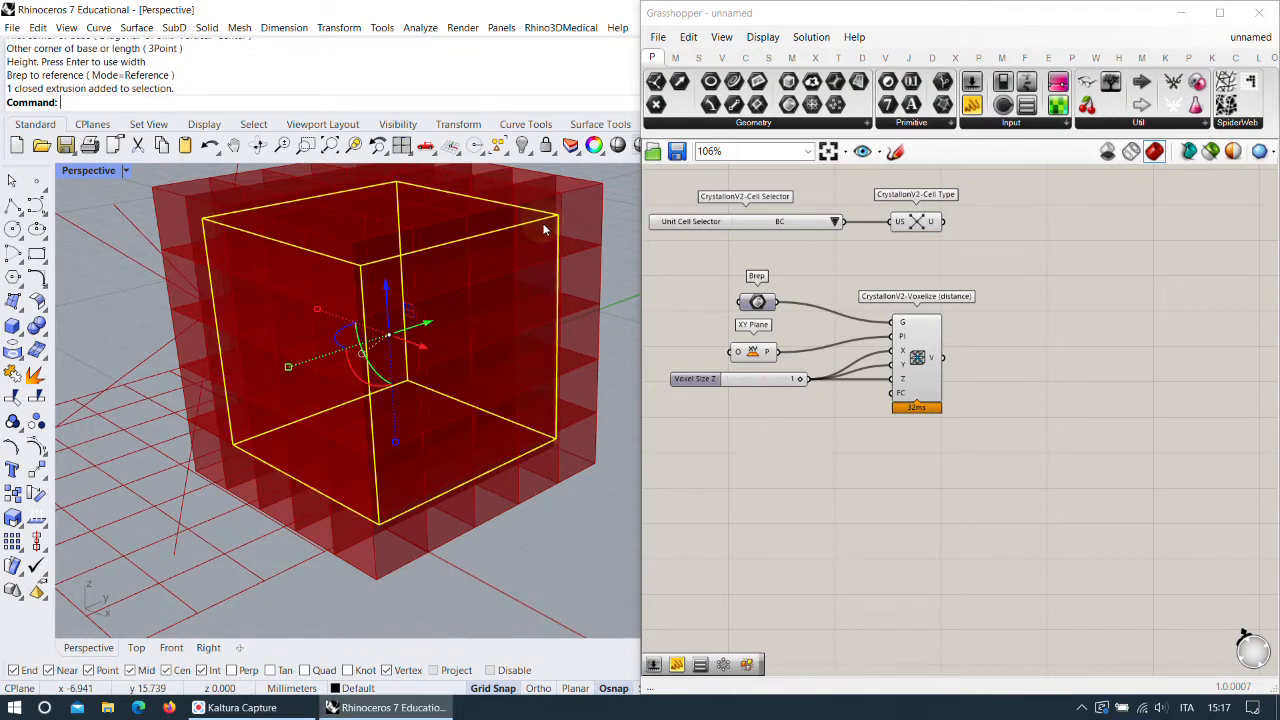
{"action": "key", "text": "Delete"}
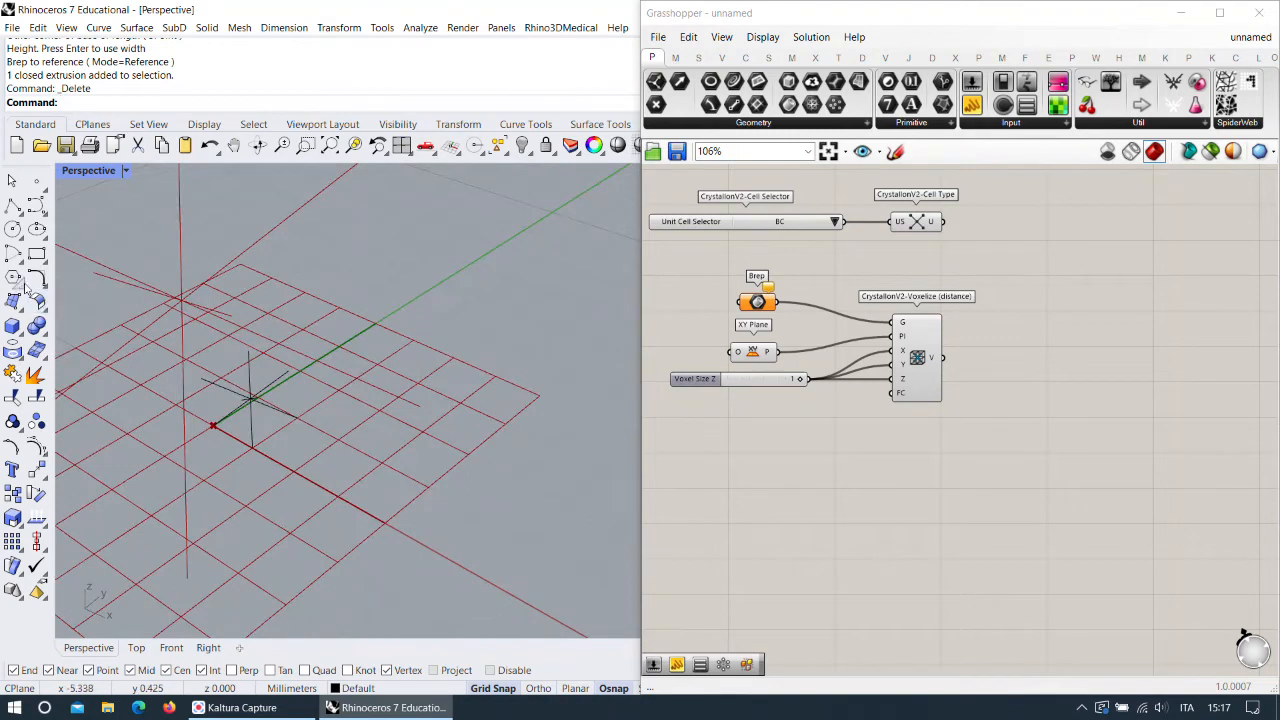
Draw a new box with its first corner at the origin and a 3 by 3 mm base.
{"action": "left_click", "coordinate": [13, 325]}
{"action": "left_click", "coordinate": [214, 426]}
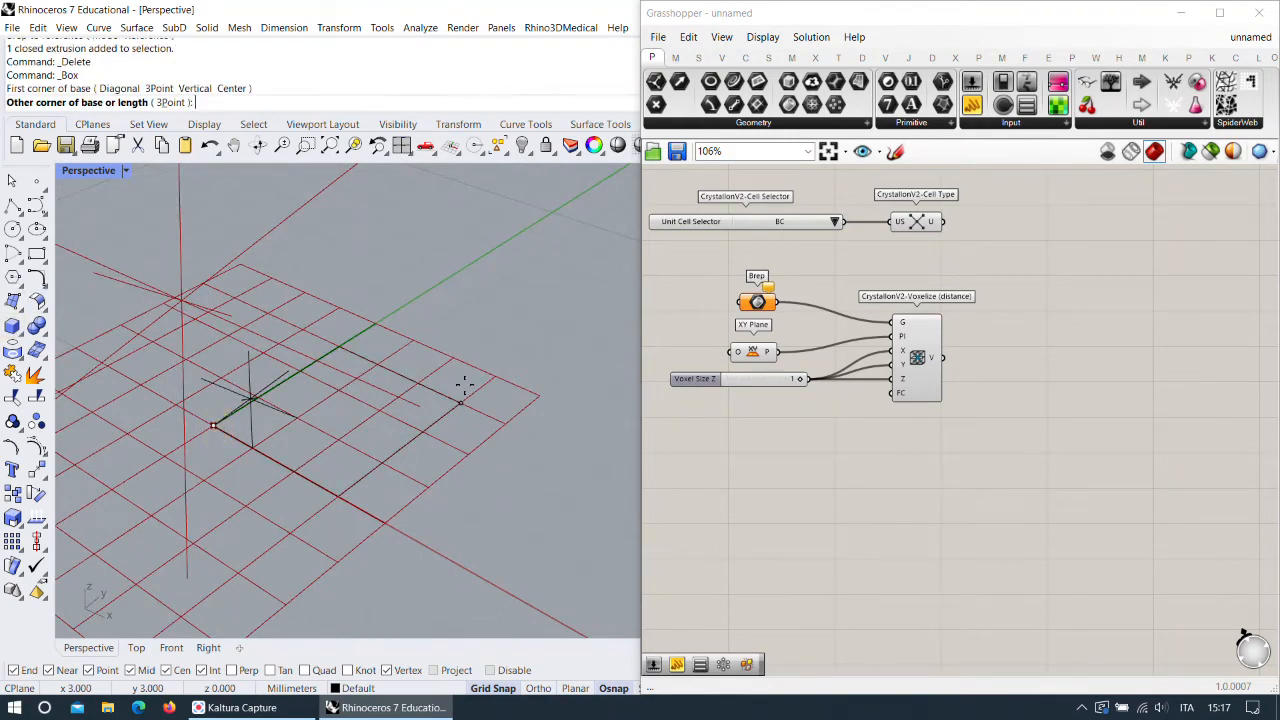
{"action": "left_click", "coordinate": [479, 404]}
{"action": "left_click", "coordinate": [487, 334]}
{"action": "right_click_drag", "start_coordinate": [487, 334], "coordinate": [409, 387]}
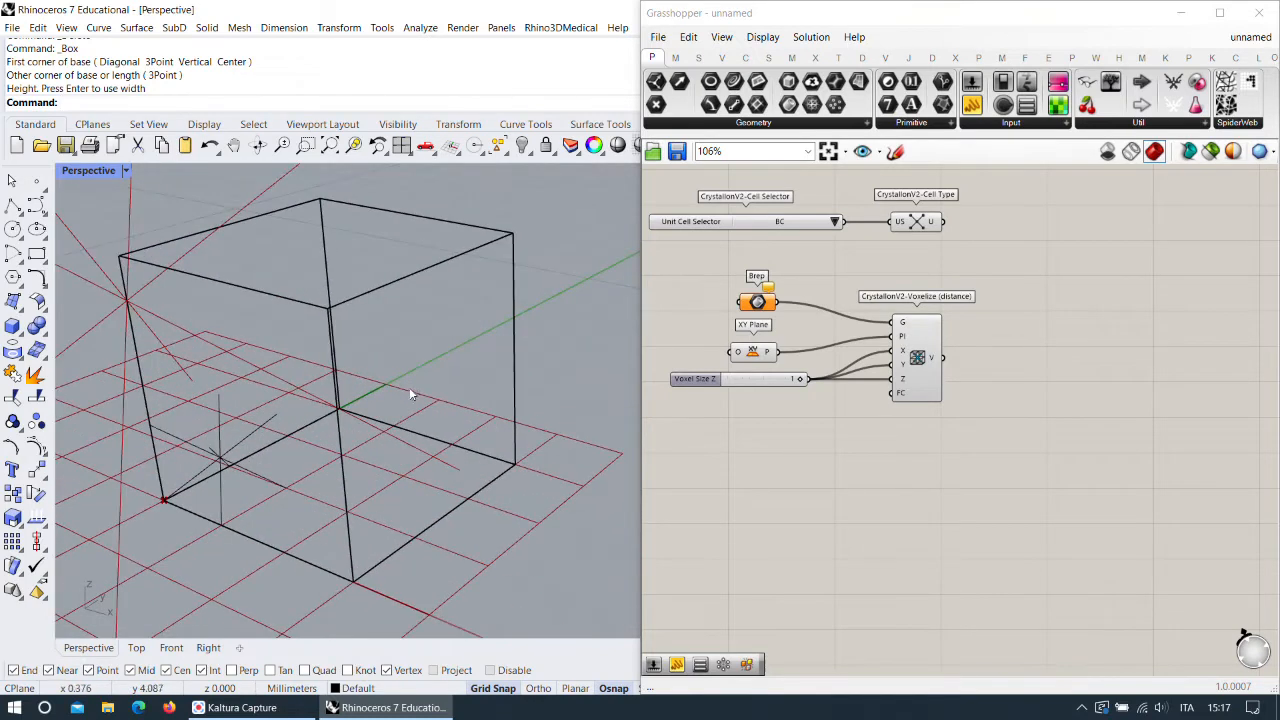
Reference the new box in the Brep parameter that feeds Voxelize and check the resulting voxels.
{"action": "right_click", "coordinate": [760, 300]}
{"action": "left_click", "coordinate": [857, 531]}
{"action": "left_click", "coordinate": [512, 236]}
{"action": "key", "text": "Return"}
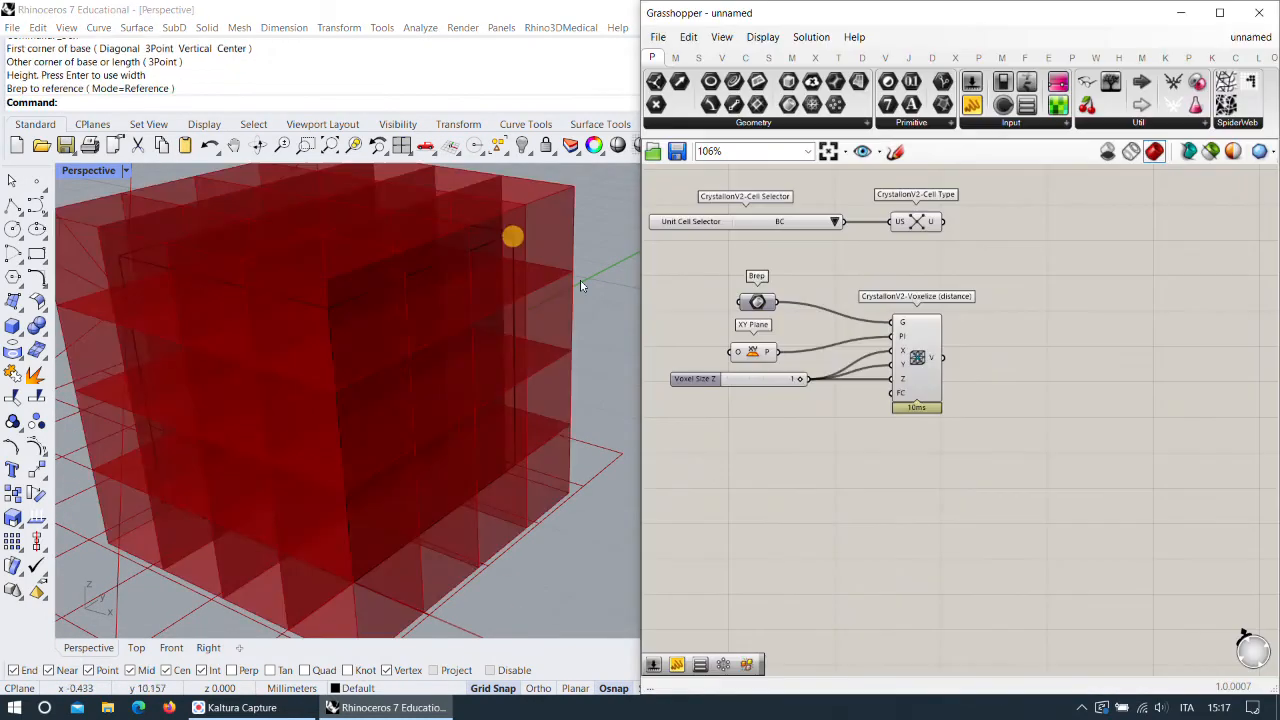
{"action": "scroll", "coordinate": [778, 337], "scroll_direction": "down", "scroll_amount": 2}
{"action": "scroll", "coordinate": [438, 355], "scroll_direction": "down", "scroll_amount": 4}
{"action": "mouse_move", "coordinate": [438, 355]}
{"action": "right_mouse_down"}
{"action": "mouse_move", "coordinate": [486, 283]}
{"action": "mouse_move", "coordinate": [537, 290]}
{"action": "mouse_move", "coordinate": [453, 375]}
{"action": "right_mouse_up"}
Add a CrystallonV2-Cell Lattice Fill component and connect Cell Type's U output and Voxelize's V output to its inputs.
{"action": "scroll", "coordinate": [978, 398], "scroll_direction": "up", "scroll_amount": 3}
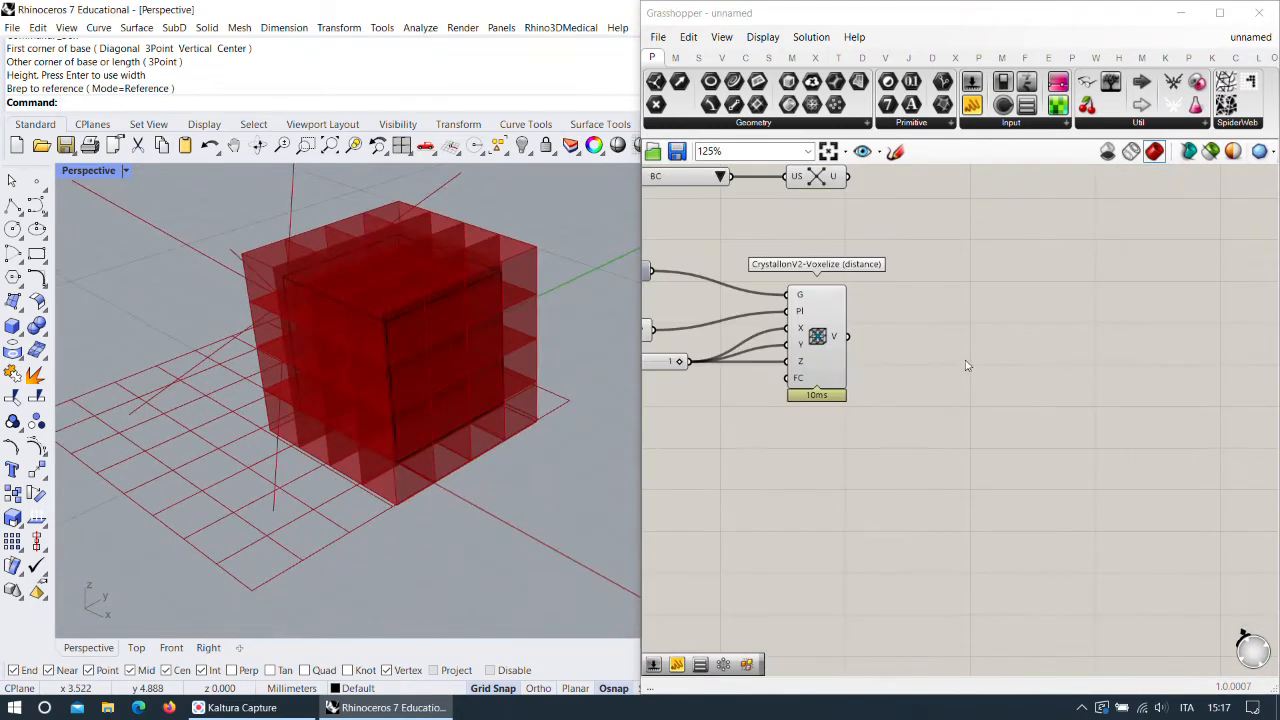
{"action": "right_click_drag", "start_coordinate": [839, 192], "coordinate": [857, 258]}
{"action": "left_click", "coordinate": [852, 247]}
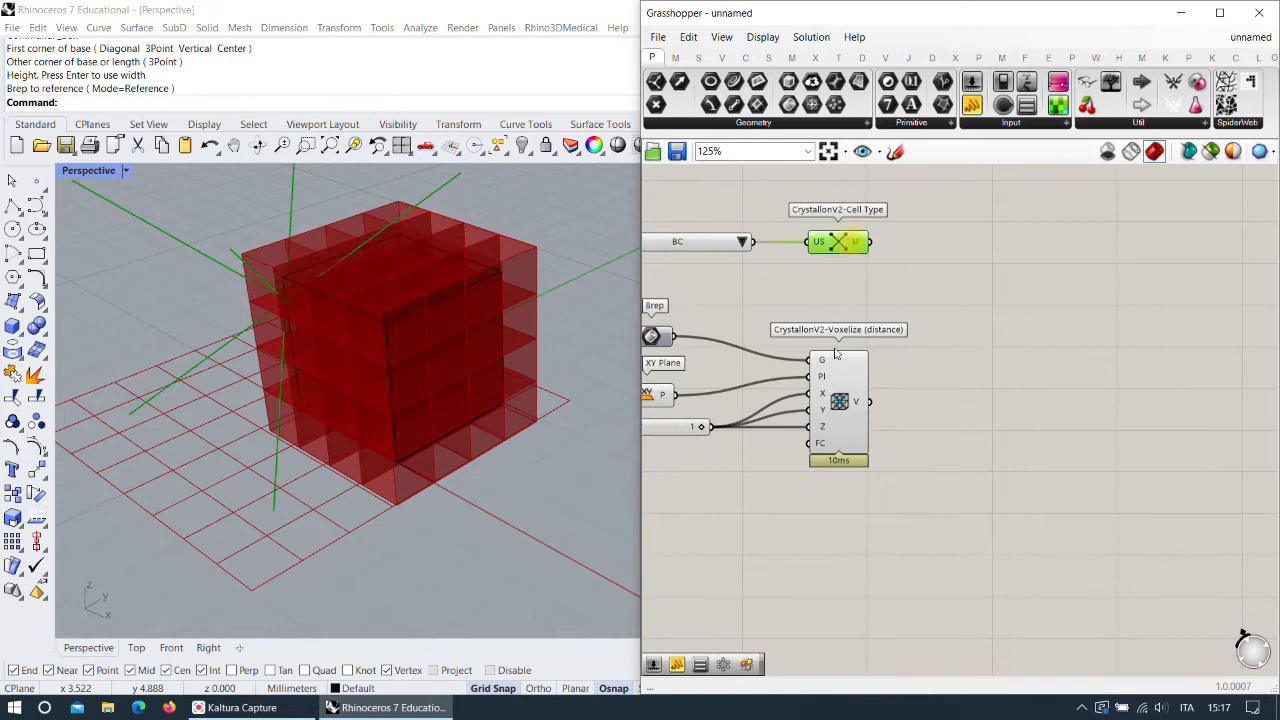
{"action": "left_click", "coordinate": [840, 401]}
{"action": "double_click", "coordinate": [968, 306]}
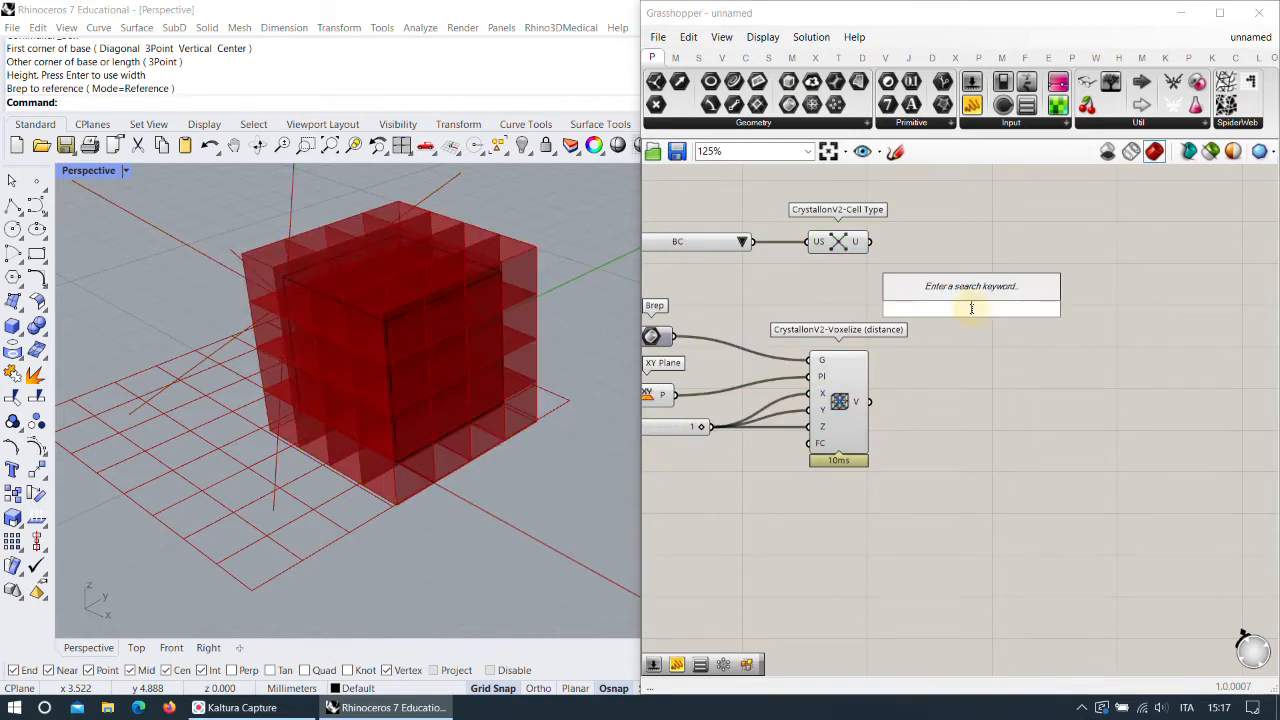
{"action": "left_click", "coordinate": [1238, 58]}
{"action": "left_click", "coordinate": [843, 128]}
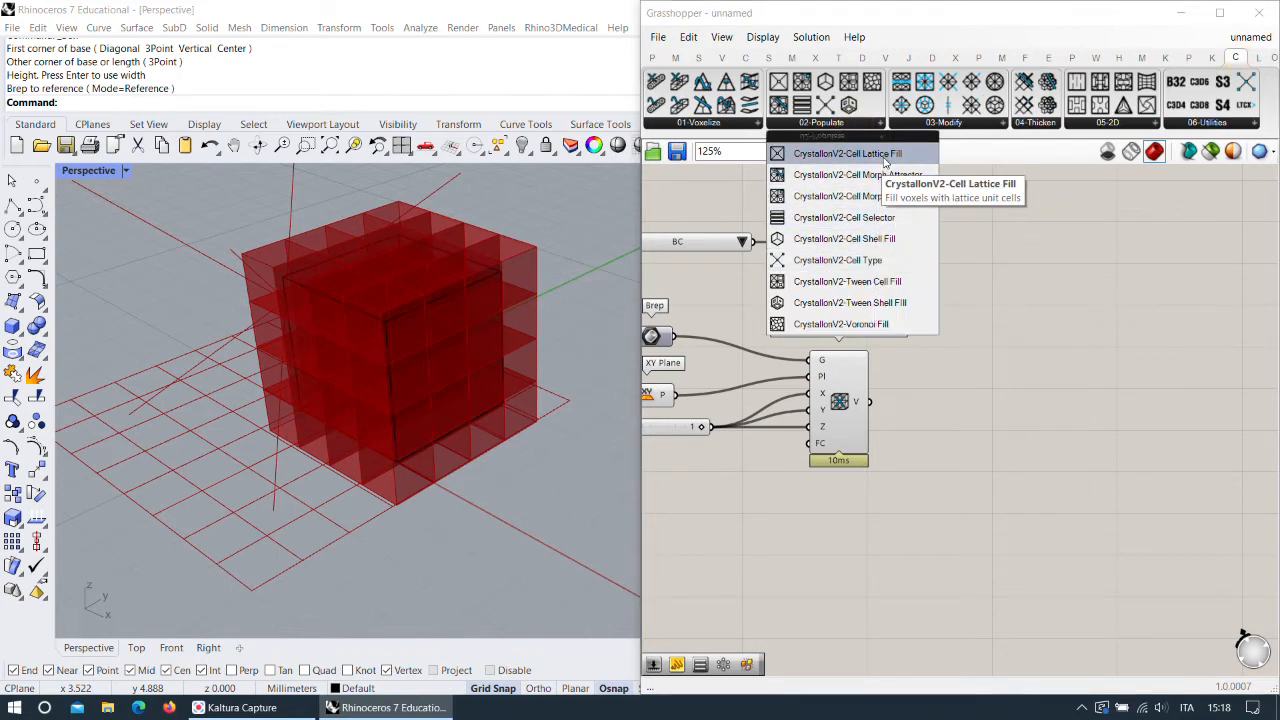
{"action": "left_click_drag", "start_coordinate": [847, 153], "coordinate": [875, 241]}
{"action": "left_click_drag", "start_coordinate": [932, 322], "coordinate": [869, 401]}
Turn off the preview of Cell Type and Voxelize and hide the referenced box in the Rhino model.
{"action": "left_click_drag", "start_coordinate": [911, 225], "coordinate": [843, 468]}
{"action": "right_click", "coordinate": [1006, 213]}
{"action": "left_click", "coordinate": [1074, 241]}
{"action": "scroll", "coordinate": [450, 380], "scroll_direction": "up", "scroll_amount": 4}
{"action": "right_click_drag", "start_coordinate": [450, 380], "coordinate": [412, 368]}
{"action": "left_click", "coordinate": [450, 290]}
{"action": "left_click", "coordinate": [521, 146]}
{"action": "scroll", "coordinate": [335, 454], "scroll_direction": "up", "scroll_amount": 3}
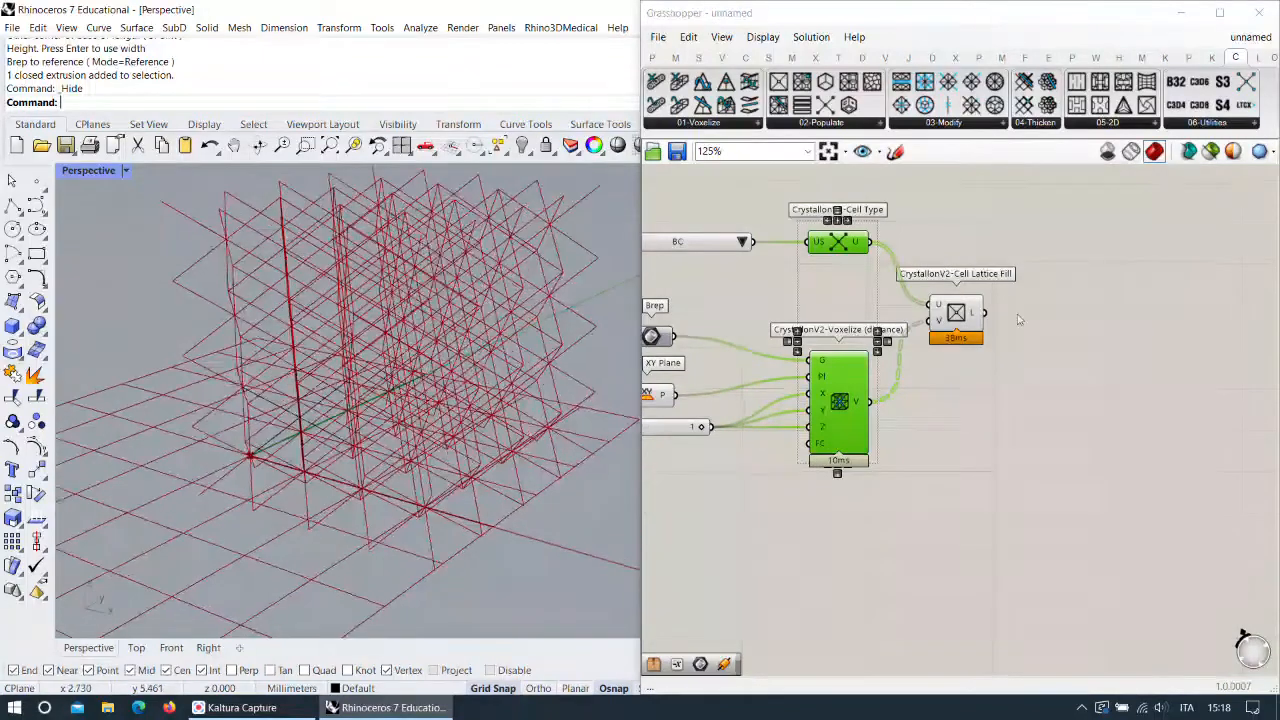
Turn off the preview of Cell Lattice Fill and slightly shift the Crystallon component group on the canvas.
{"action": "right_click", "coordinate": [968, 313]}
{"action": "left_click", "coordinate": [994, 343]}
{"action": "scroll", "coordinate": [976, 371], "scroll_direction": "down", "scroll_amount": 3}
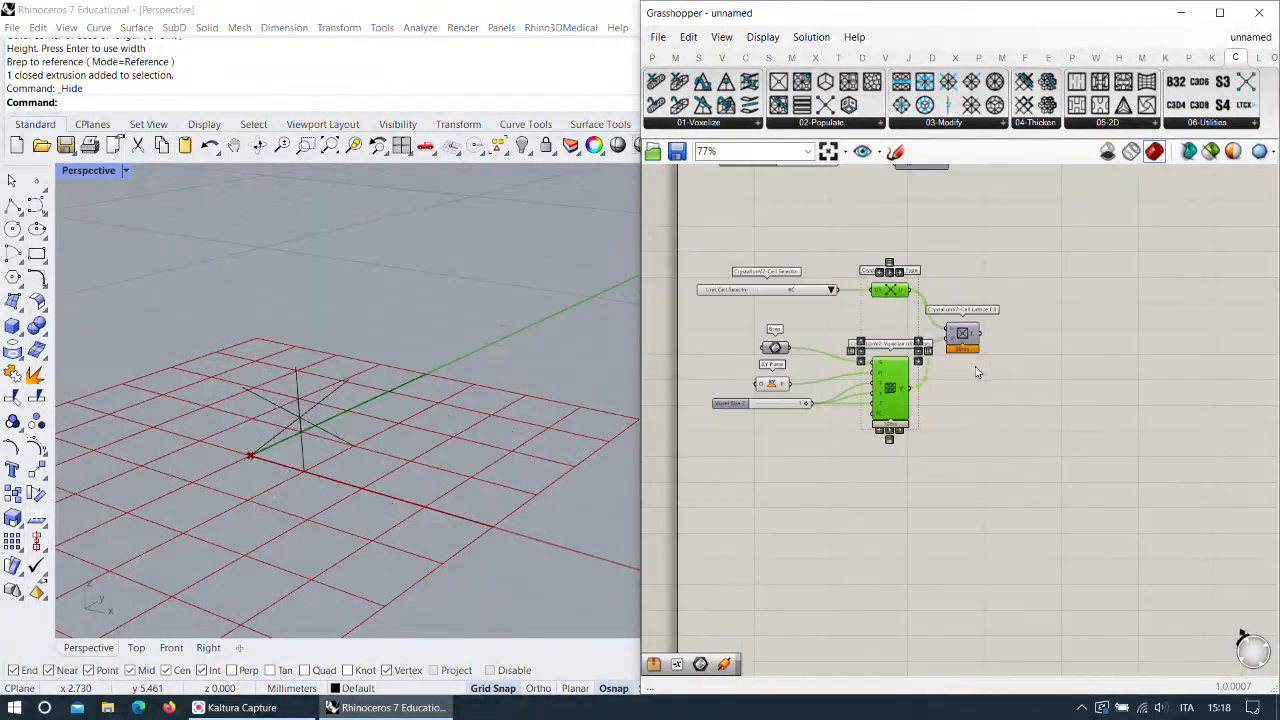
{"action": "right_click_drag", "start_coordinate": [997, 392], "coordinate": [992, 363]}
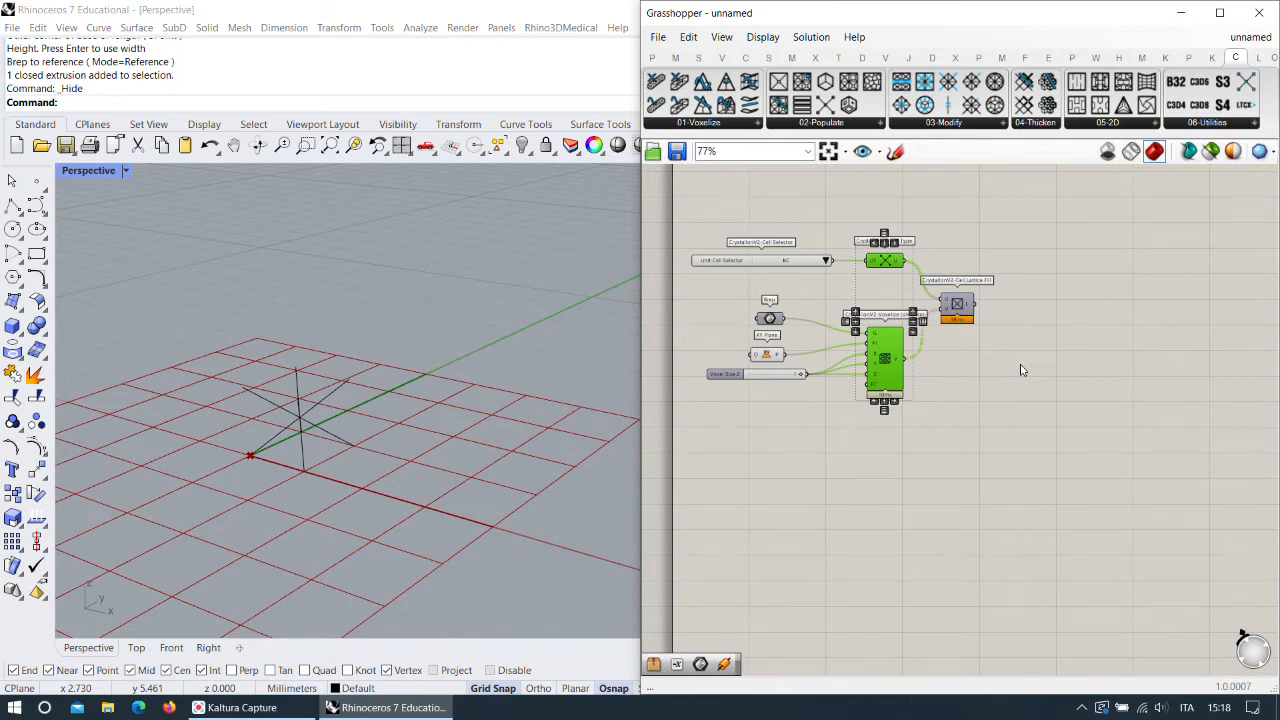
{"action": "scroll", "coordinate": [1007, 371], "scroll_direction": "down", "scroll_amount": 4}
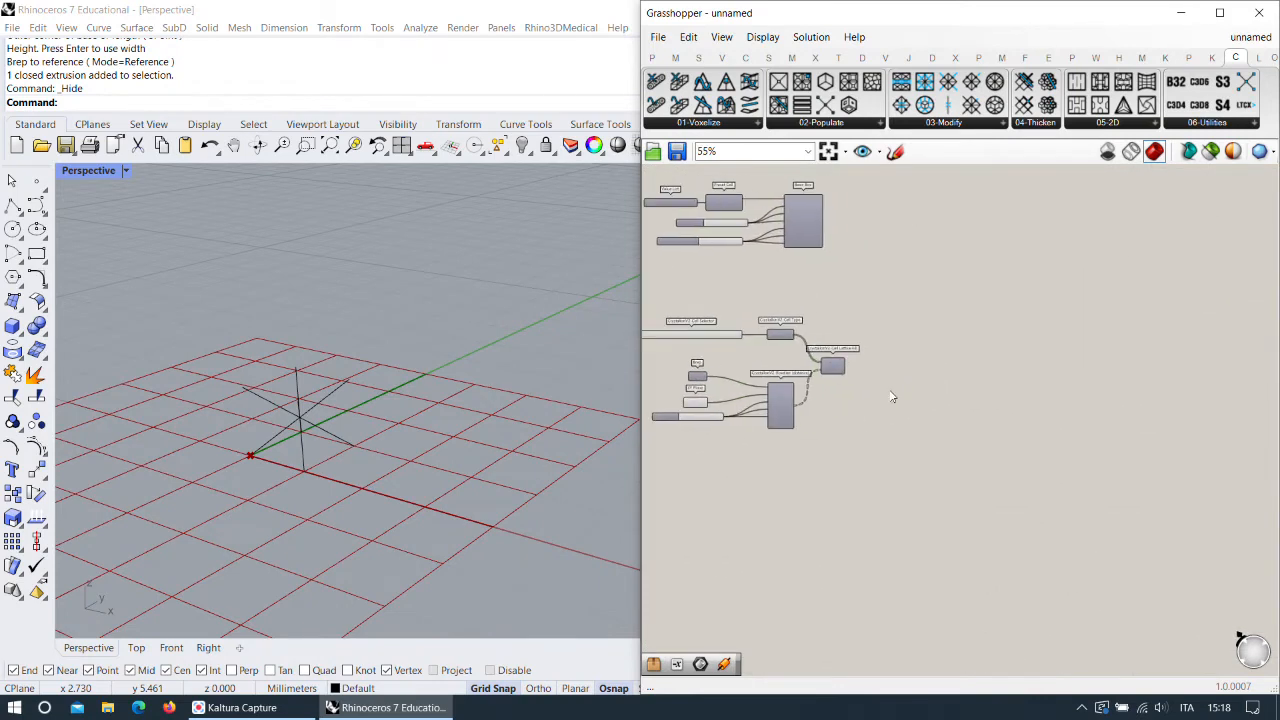
{"action": "scroll", "coordinate": [908, 375], "scroll_direction": "up", "scroll_amount": 2}
{"action": "left_click_drag", "start_coordinate": [938, 448], "coordinate": [741, 306]}
{"action": "left_click_drag", "start_coordinate": [855, 395], "coordinate": [849, 386]}
{"action": "left_click", "coordinate": [1039, 329]}
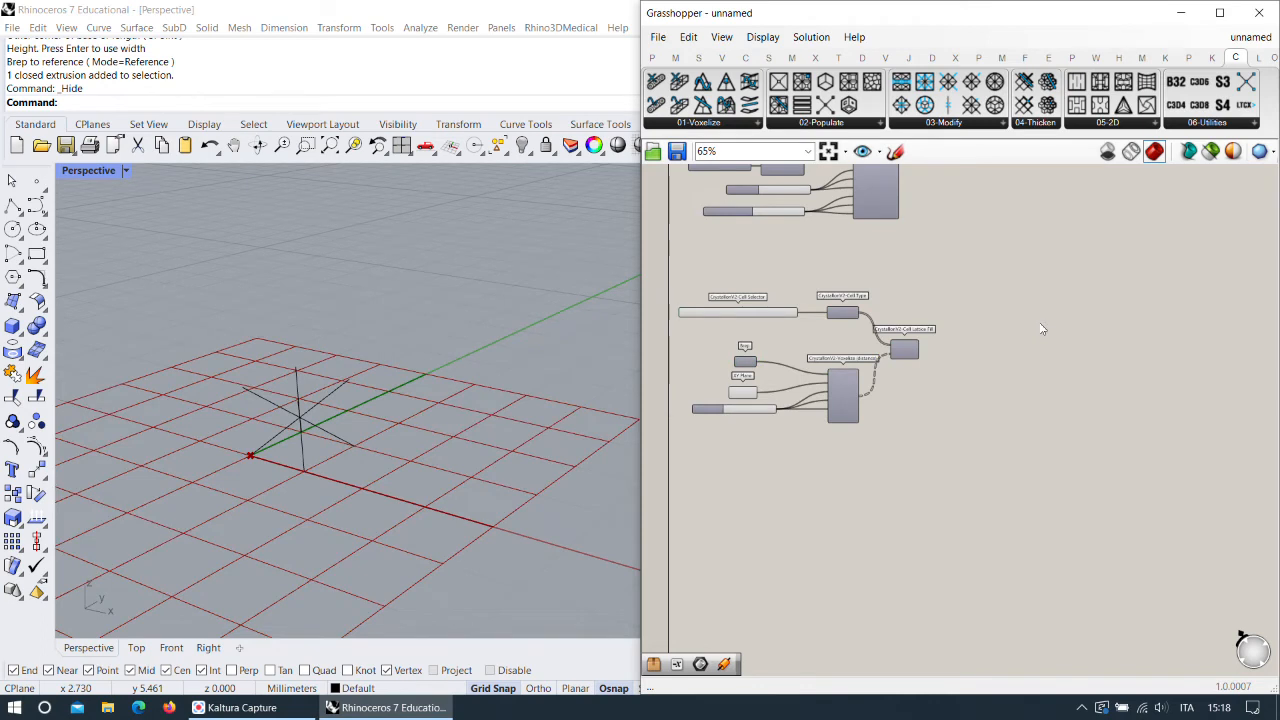
Add a Pipe component in an empty area of the canvas.
{"action": "right_click_drag", "start_coordinate": [1040, 329], "coordinate": [1033, 407]}
{"action": "right_click_drag", "start_coordinate": [1058, 243], "coordinate": [986, 374]}
{"action": "right_click_drag", "start_coordinate": [1018, 307], "coordinate": [1031, 444]}
{"action": "right_click_drag", "start_coordinate": [1029, 398], "coordinate": [912, 270]}
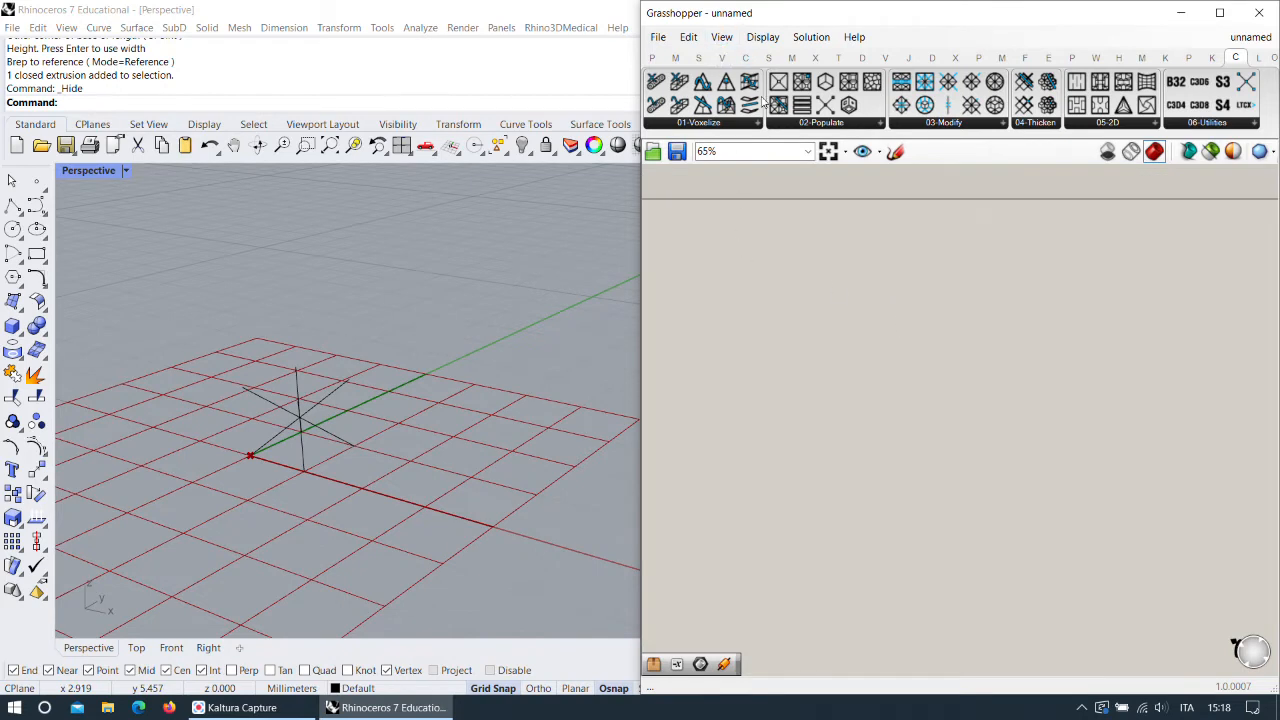
{"action": "mouse_move", "coordinate": [745, 68]}
{"action": "double_click", "coordinate": [760, 225]}
{"action": "type", "text": "pipe"}
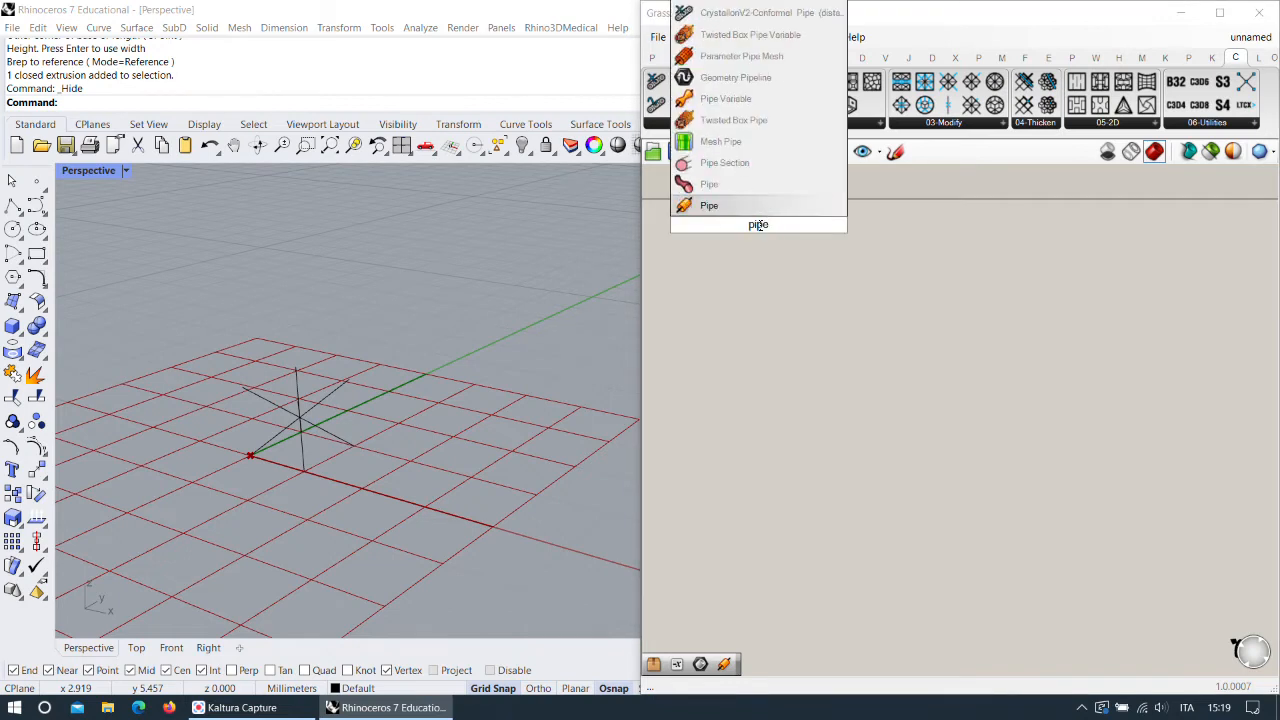
{"action": "key", "text": "Return"}
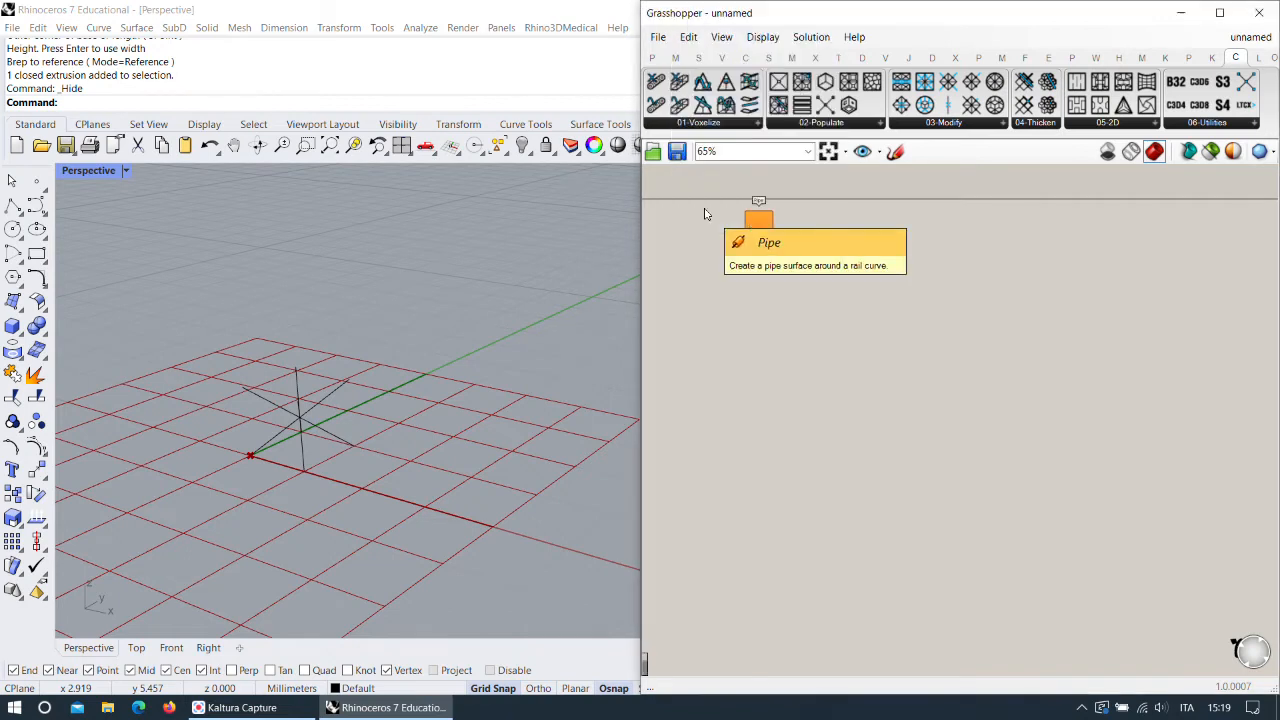
{"action": "scroll", "coordinate": [810, 240], "scroll_direction": "up", "scroll_amount": 5}
{"action": "left_click_drag", "start_coordinate": [810, 238], "coordinate": [834, 310]}
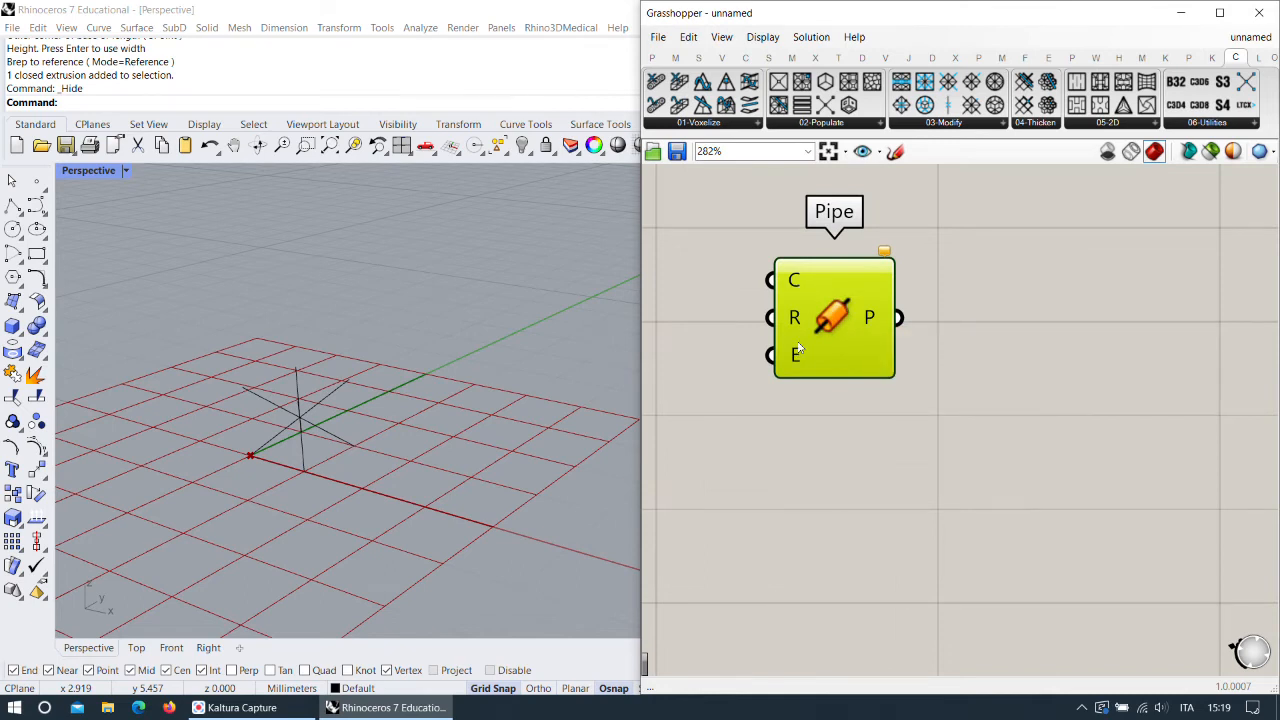
Position the Pipe component, add a number slider with value 0.1 and connect it to Pipe's R input.
{"action": "mouse_move", "coordinate": [796, 354]}
{"action": "right_click_drag", "start_coordinate": [836, 320], "coordinate": [1005, 322]}
{"action": "scroll", "coordinate": [908, 310], "scroll_direction": "down", "scroll_amount": 6}
{"action": "left_click_drag", "start_coordinate": [956, 280], "coordinate": [928, 300]}
{"action": "scroll", "coordinate": [900, 284], "scroll_direction": "up", "scroll_amount": 3}
{"action": "scroll", "coordinate": [908, 274], "scroll_direction": "down", "scroll_amount": 3}
{"action": "scroll", "coordinate": [928, 300], "scroll_direction": "up", "scroll_amount": 5}
{"action": "left_click", "coordinate": [852, 330]}
{"action": "double_click", "coordinate": [852, 330]}
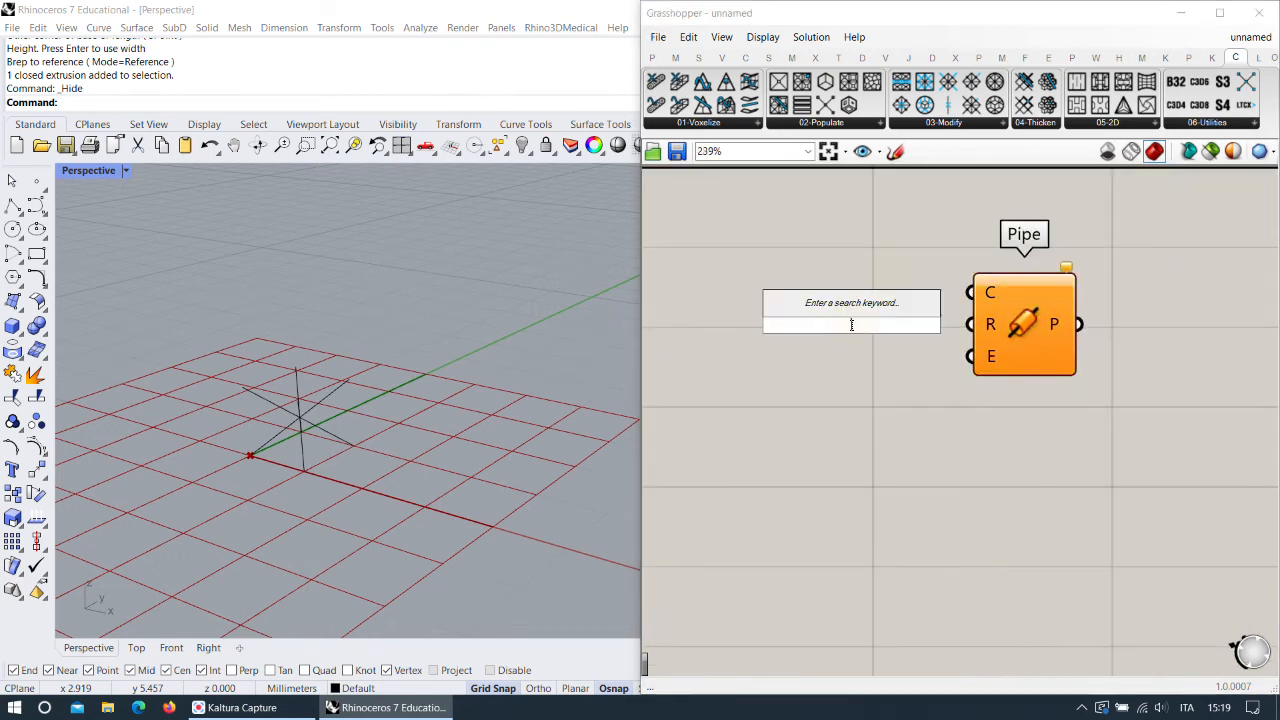
{"action": "key", "text": "Return"}
{"action": "left_click_drag", "start_coordinate": [866, 323], "coordinate": [763, 337]}
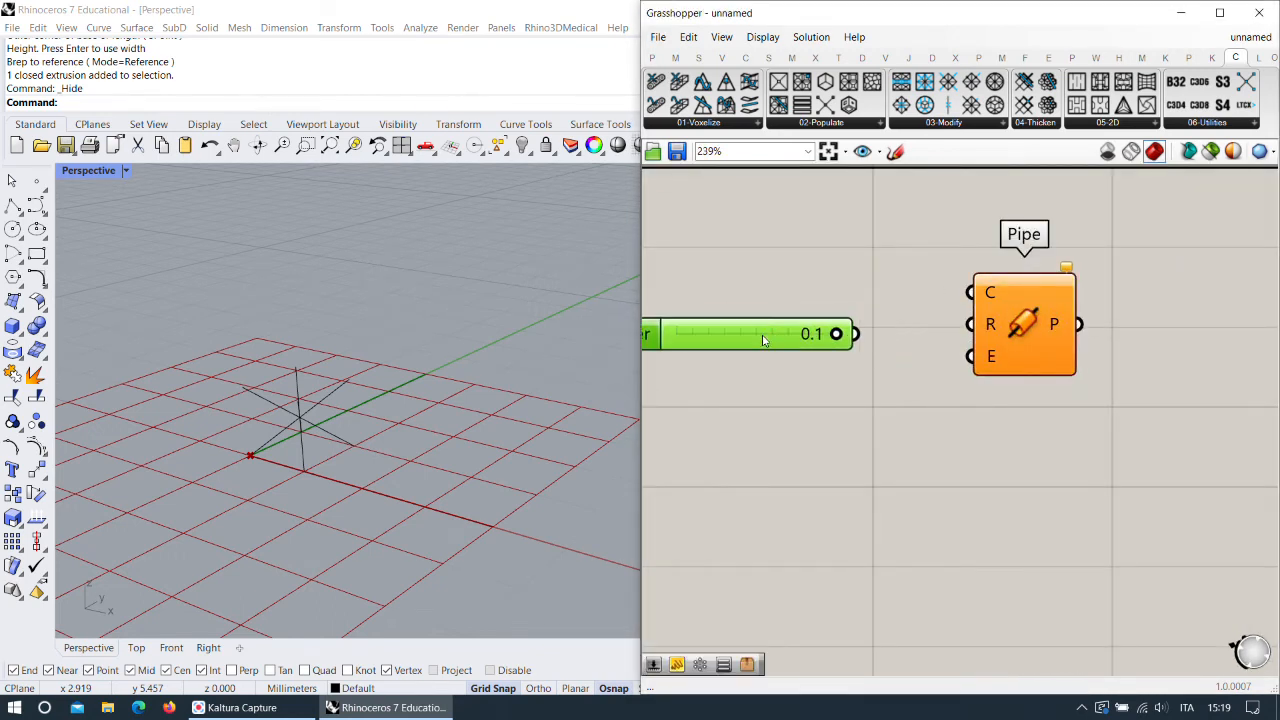
{"action": "left_click_drag", "start_coordinate": [853, 334], "coordinate": [1047, 350]}
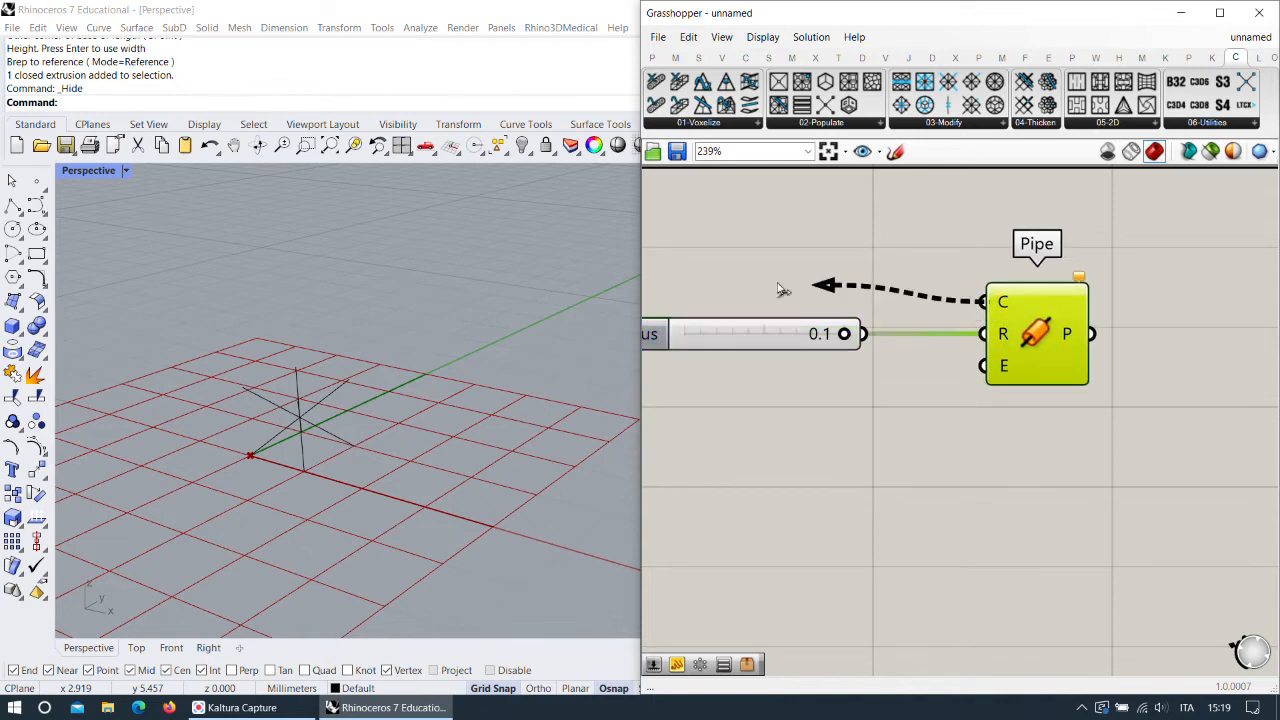
Connect the first lattice definition's output to Pipe's C input and move the Radius slider below the wire.
{"action": "scroll", "coordinate": [934, 306], "scroll_direction": "down", "scroll_amount": 8}
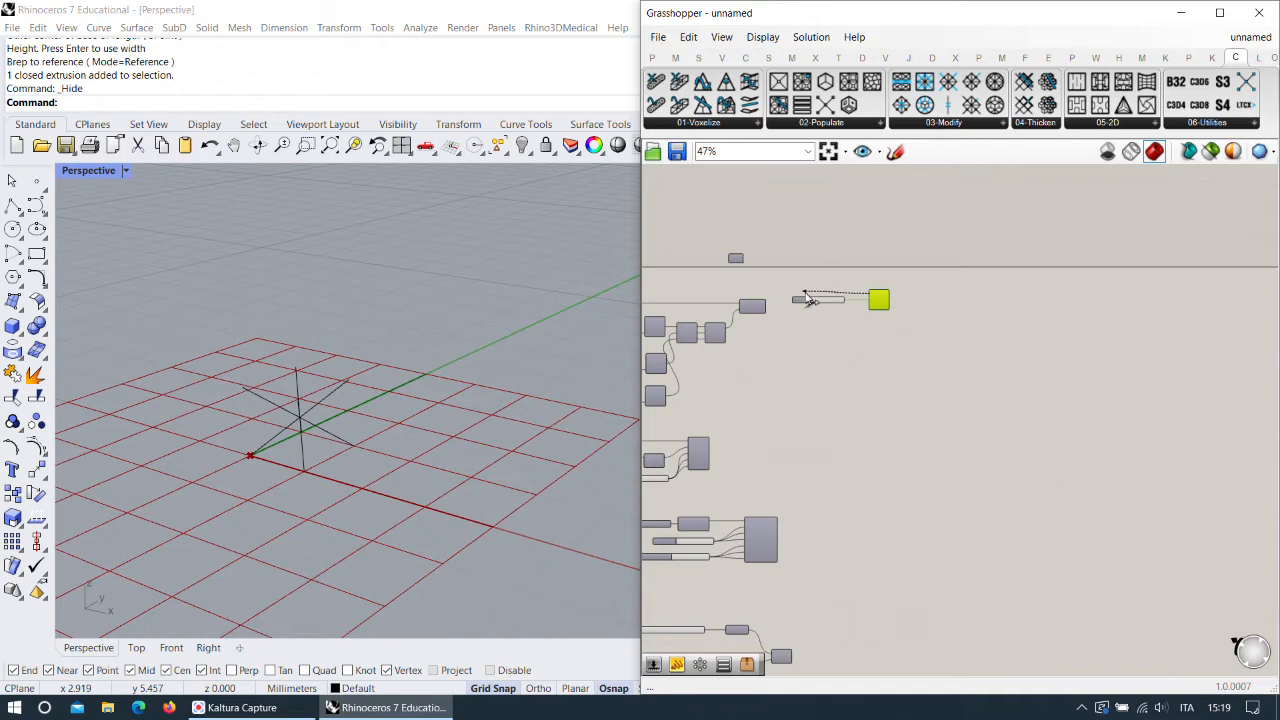
{"action": "scroll", "coordinate": [840, 290], "scroll_direction": "up", "scroll_amount": 5}
{"action": "scroll", "coordinate": [930, 296], "scroll_direction": "up", "scroll_amount": 2}
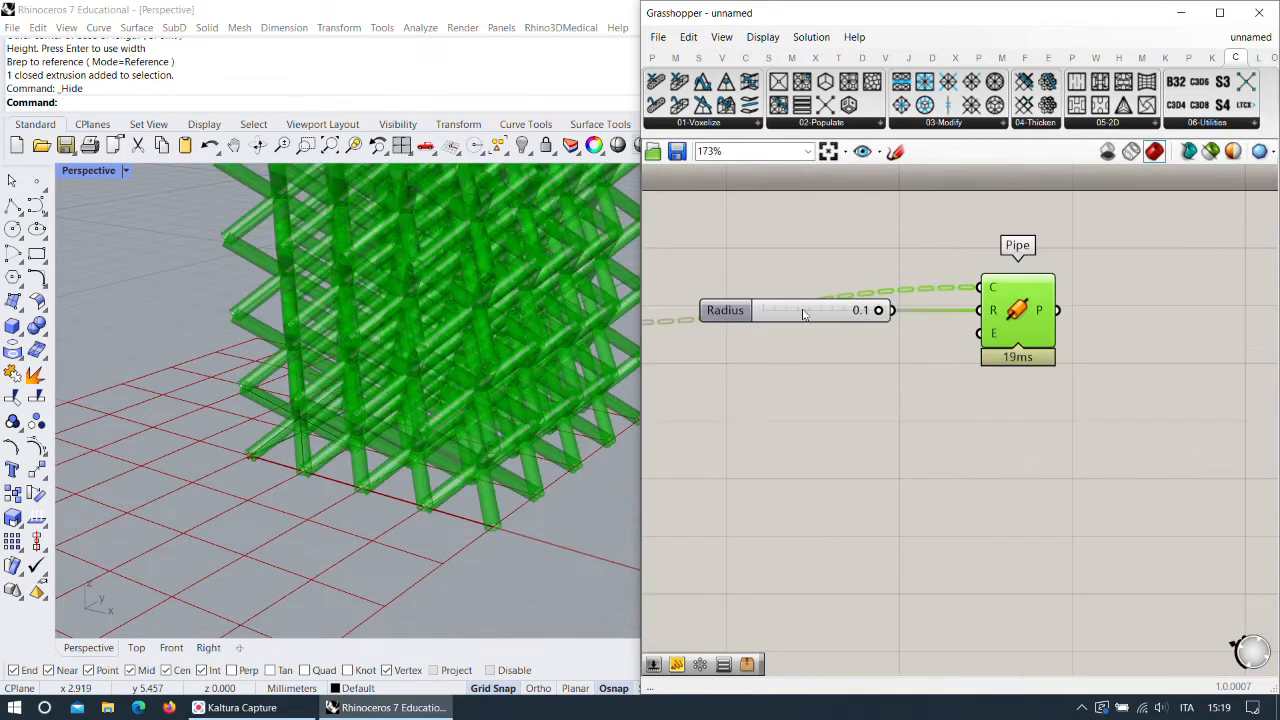
{"action": "left_click_drag", "start_coordinate": [806, 313], "coordinate": [830, 364]}
Flatten Pipe's C input and realign the Pipe component with the Radius slider.
{"action": "right_click_drag", "start_coordinate": [570, 367], "coordinate": [474, 420]}
{"action": "scroll", "coordinate": [460, 471], "scroll_direction": "up", "scroll_amount": 4}
{"action": "right_click_drag", "start_coordinate": [460, 471], "coordinate": [560, 400]}
{"action": "scroll", "coordinate": [1084, 306], "scroll_direction": "up", "scroll_amount": 3}
{"action": "scroll", "coordinate": [1084, 306], "scroll_direction": "up", "scroll_amount": 1}
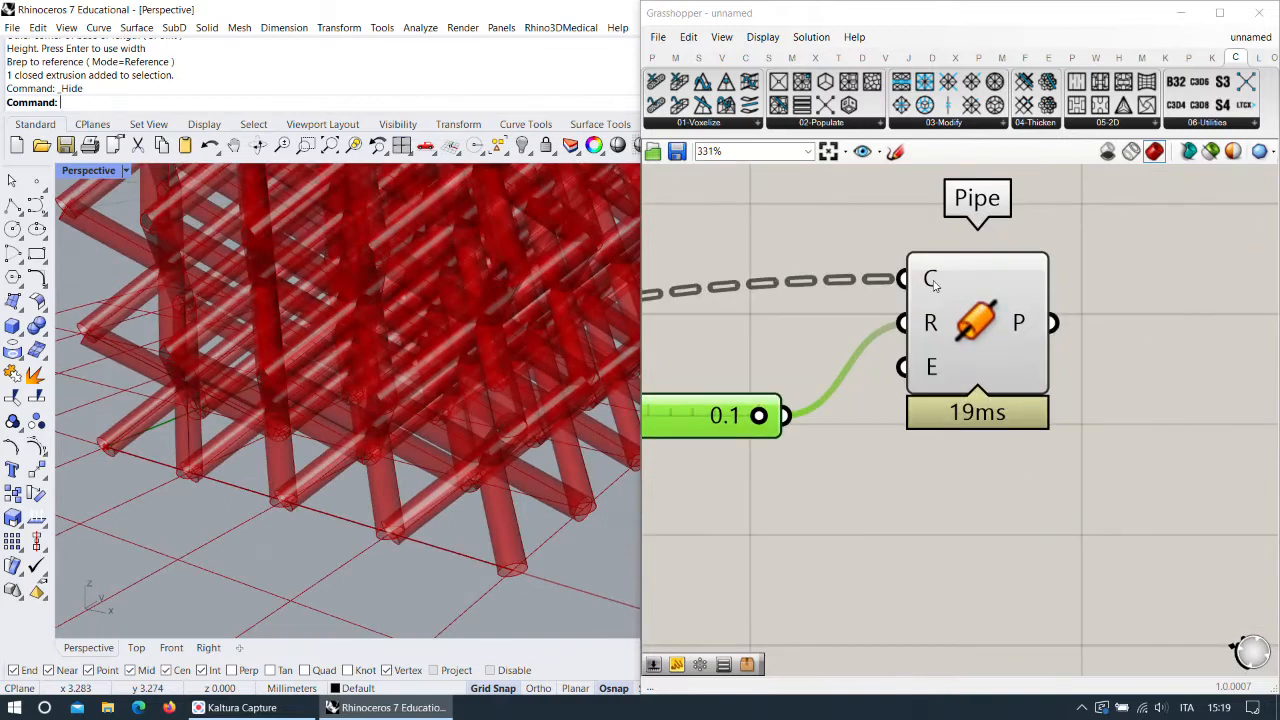
{"action": "right_click", "coordinate": [933, 281]}
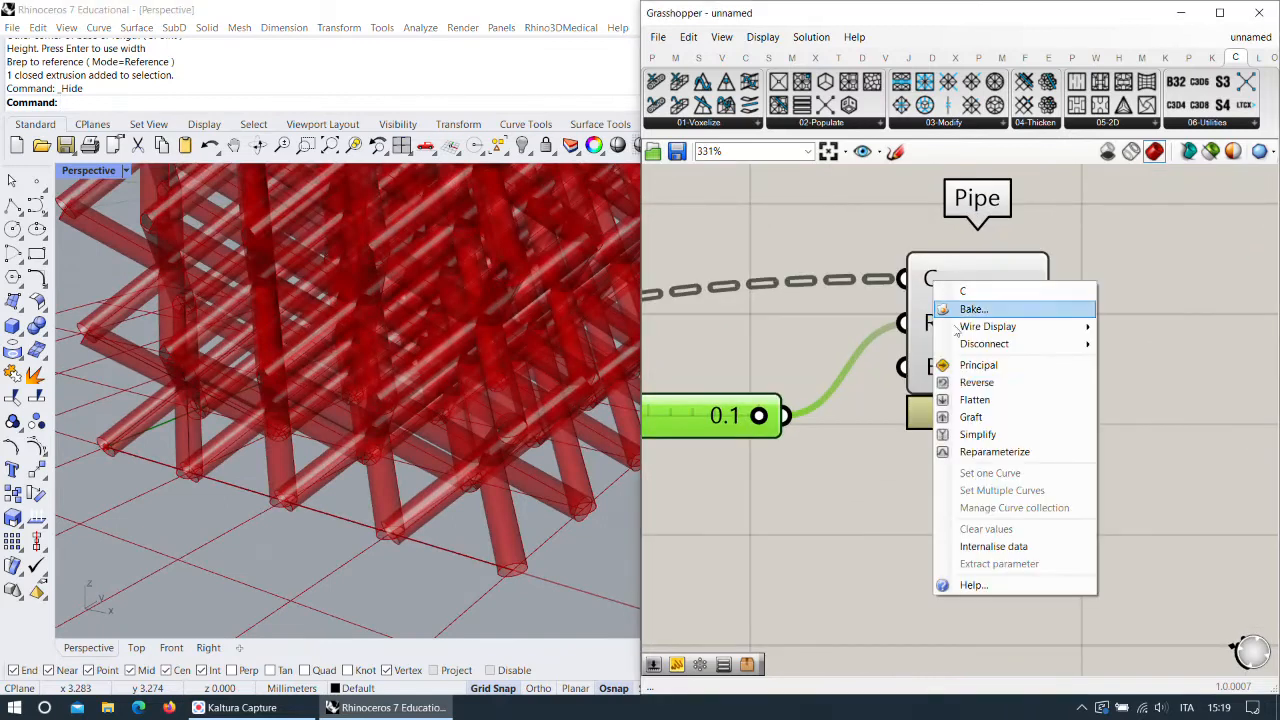
{"action": "left_click", "coordinate": [971, 417]}
{"action": "left_click_drag", "start_coordinate": [1000, 333], "coordinate": [1010, 425]}
{"action": "left_click_drag", "start_coordinate": [680, 420], "coordinate": [690, 432]}
{"action": "right_click_drag", "start_coordinate": [946, 460], "coordinate": [941, 354]}
Examine the piped lattice and the ends of its struts from several angles in the Perspective view.
{"action": "scroll", "coordinate": [437, 419], "scroll_direction": "down", "scroll_amount": 5}
{"action": "right_click_drag", "start_coordinate": [437, 419], "coordinate": [448, 438]}
{"action": "scroll", "coordinate": [436, 395], "scroll_direction": "down", "scroll_amount": 5}
{"action": "scroll", "coordinate": [460, 195], "scroll_direction": "up", "scroll_amount": 5}
{"action": "right_click_drag", "start_coordinate": [460, 195], "coordinate": [425, 222]}
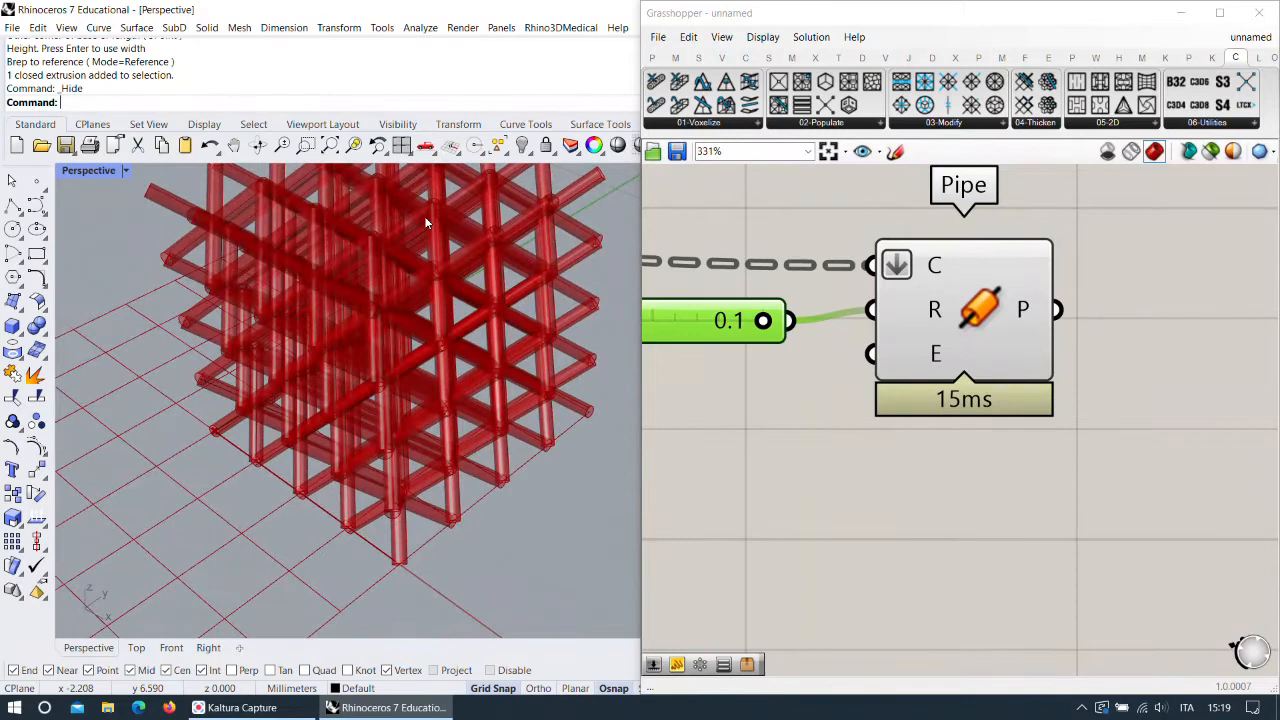
{"action": "scroll", "coordinate": [425, 222], "scroll_direction": "up", "scroll_amount": 8}
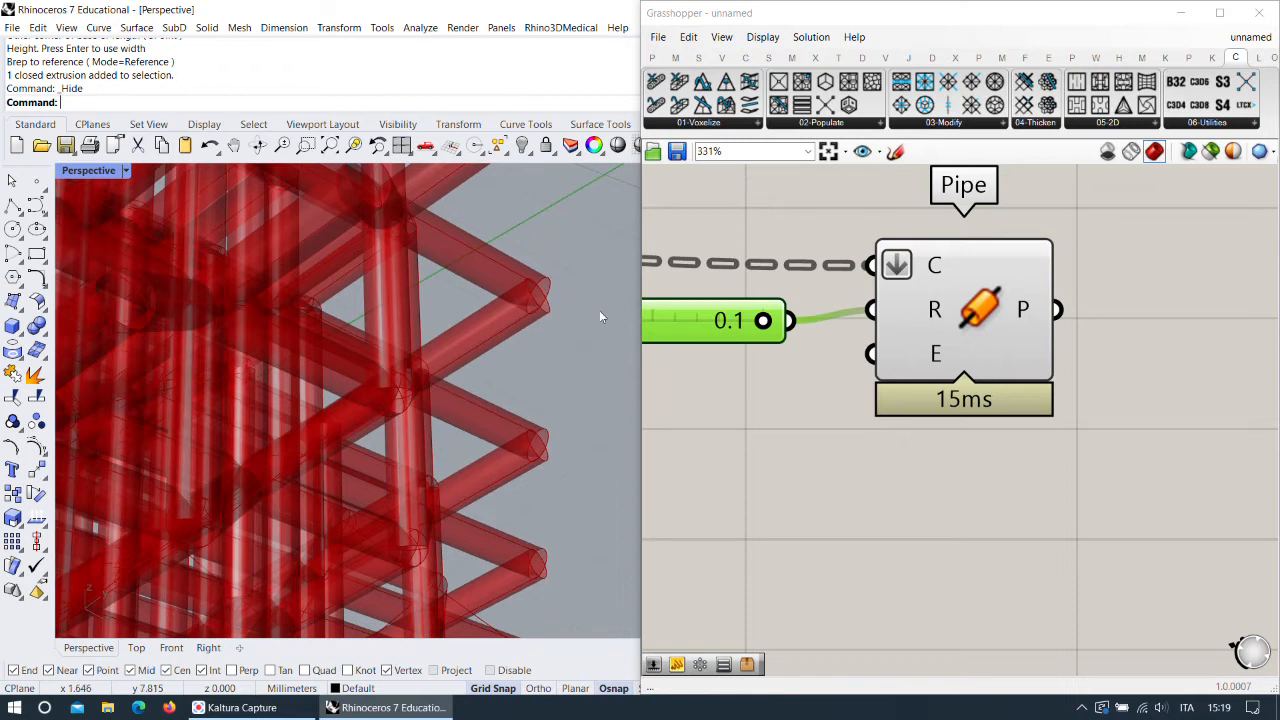
{"action": "scroll", "coordinate": [407, 402], "scroll_direction": "down", "scroll_amount": 4}
{"action": "right_click_drag", "start_coordinate": [411, 354], "coordinate": [440, 280]}
{"action": "scroll", "coordinate": [405, 361], "scroll_direction": "up", "scroll_amount": 8}
{"action": "scroll", "coordinate": [405, 361], "scroll_direction": "down", "scroll_amount": 2}
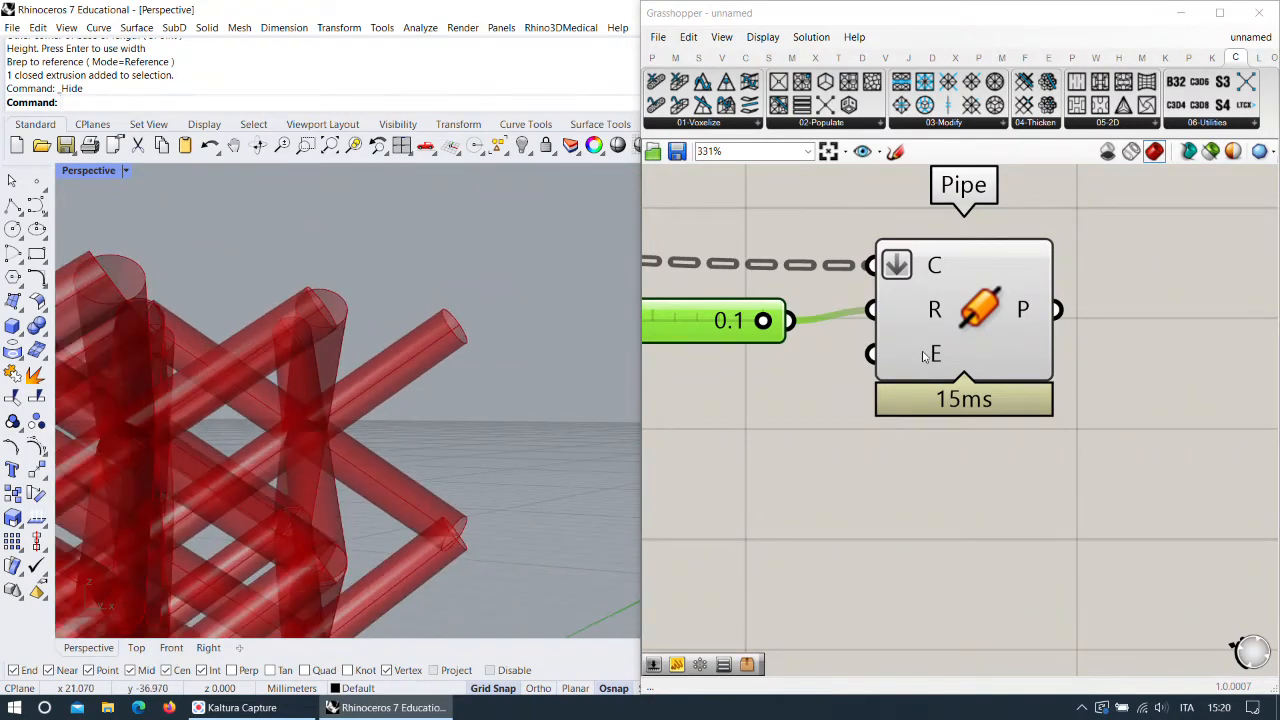
{"action": "scroll", "coordinate": [440, 320], "scroll_direction": "up", "scroll_amount": 3}
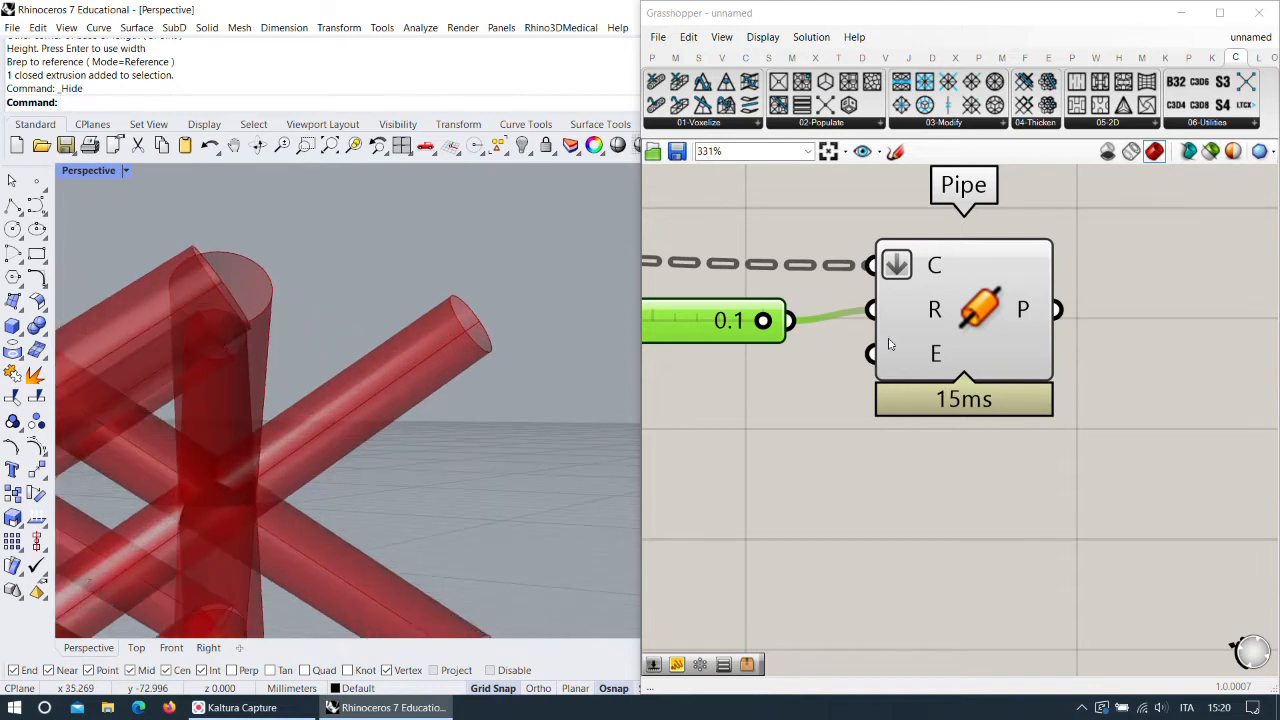
Set Pipe's E input to round caps, check the strut ends and nudge Pipe closer to its slider.
{"action": "right_click", "coordinate": [940, 366]}
{"action": "left_click", "coordinate": [975, 529]}
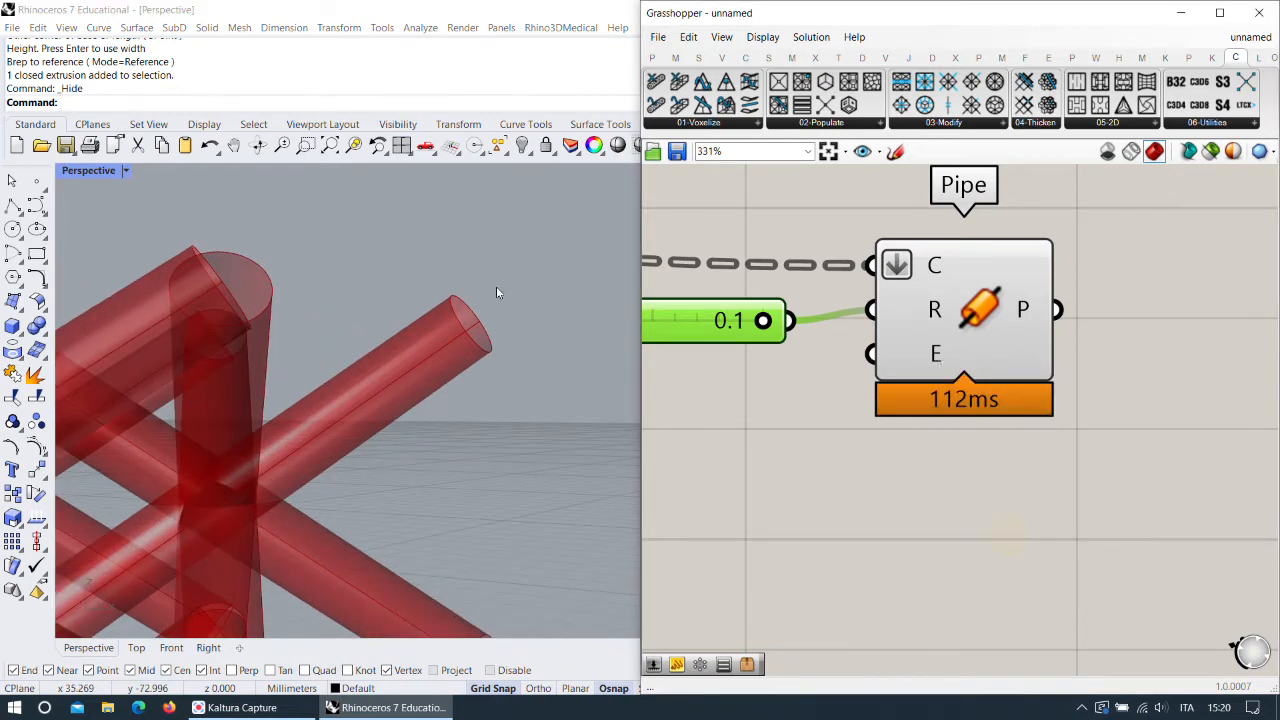
{"action": "scroll", "coordinate": [490, 318], "scroll_direction": "down", "scroll_amount": 3}
{"action": "right_click_drag", "start_coordinate": [490, 320], "coordinate": [478, 368]}
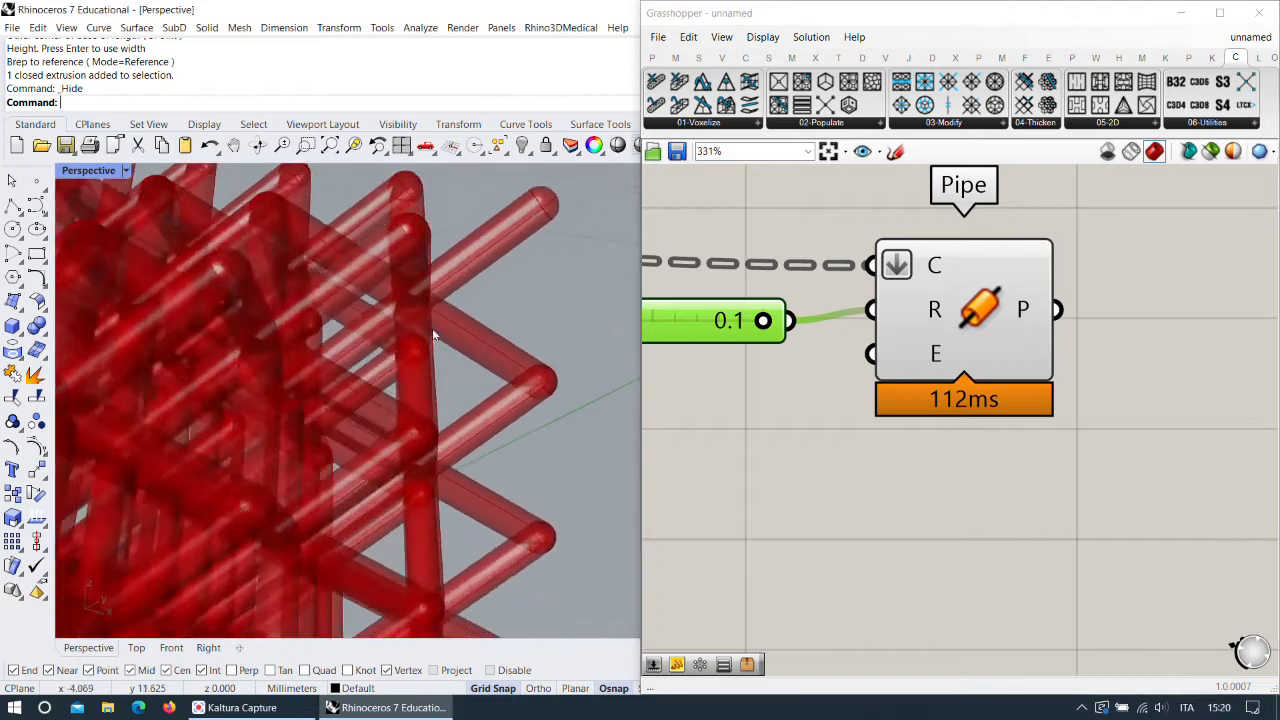
{"action": "scroll", "coordinate": [478, 366], "scroll_direction": "up", "scroll_amount": 3}
{"action": "left_click_drag", "start_coordinate": [1043, 318], "coordinate": [1025, 318]}
{"action": "mouse_move", "coordinate": [1012, 314]}
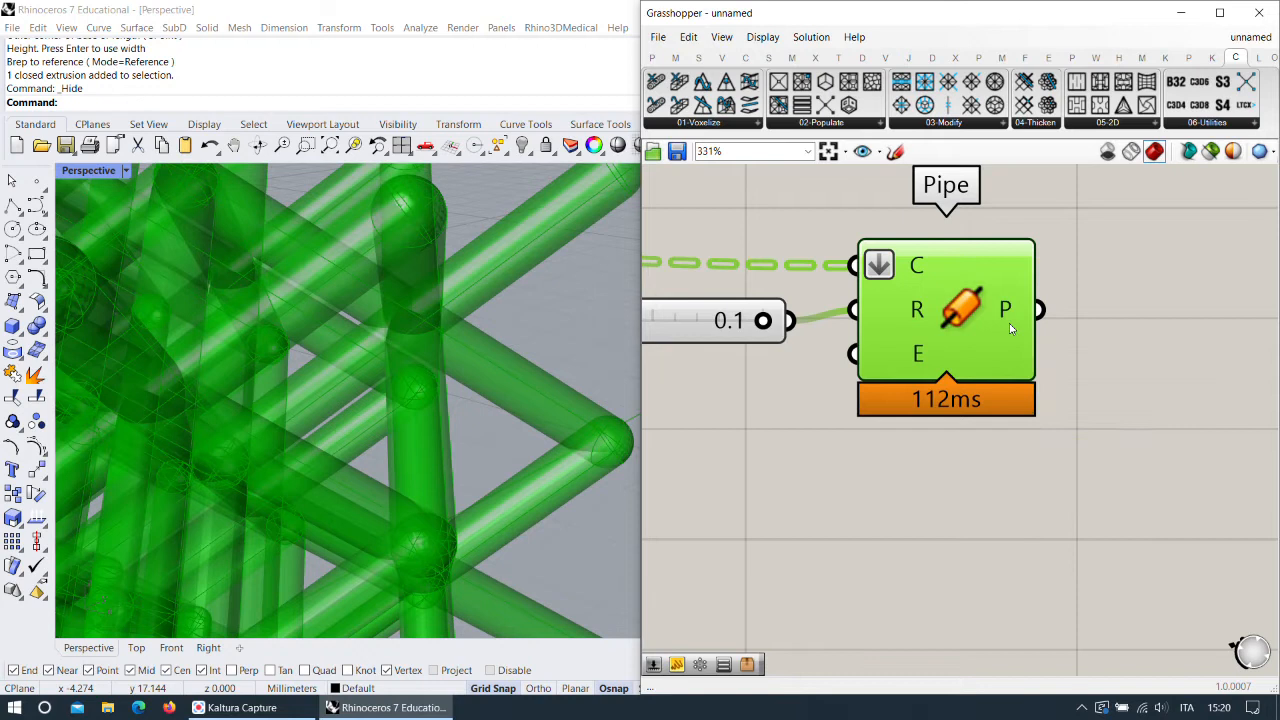
Add a Solid Union component beside the Pipe component.
{"action": "right_click_drag", "start_coordinate": [1034, 330], "coordinate": [936, 334]}
{"action": "double_click", "coordinate": [1070, 316]}
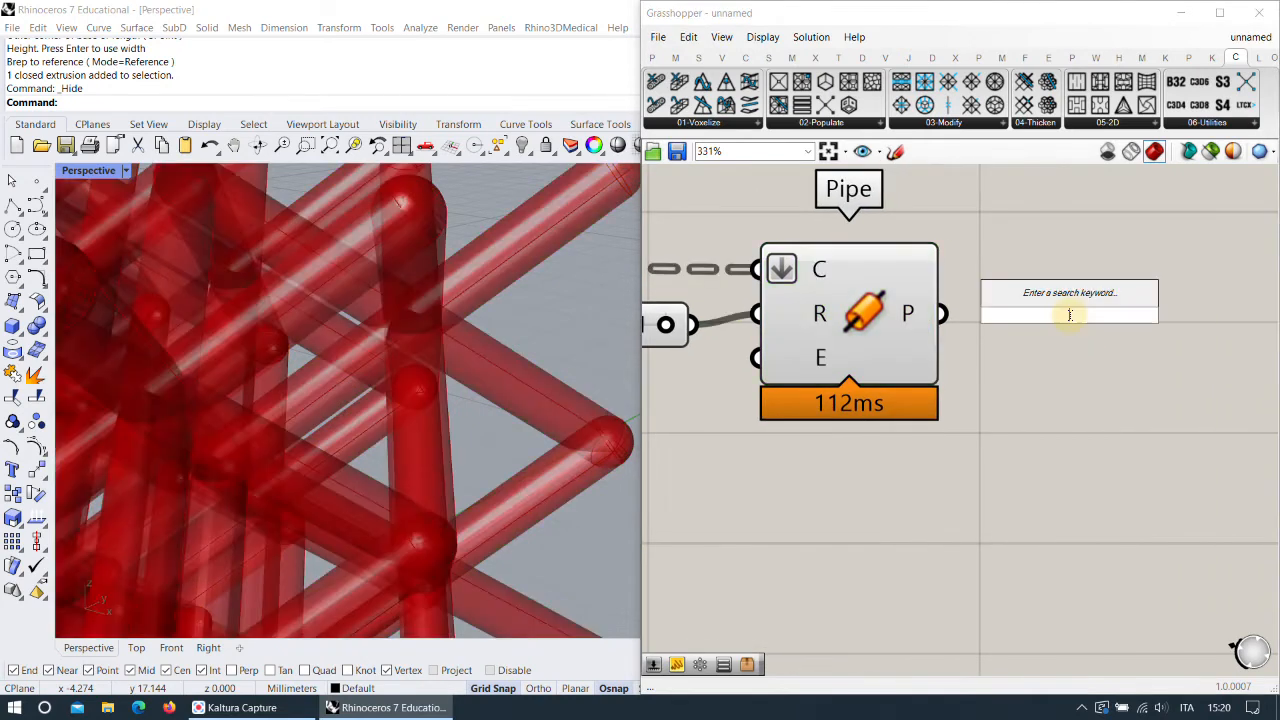
{"action": "left_click", "coordinate": [955, 57]}
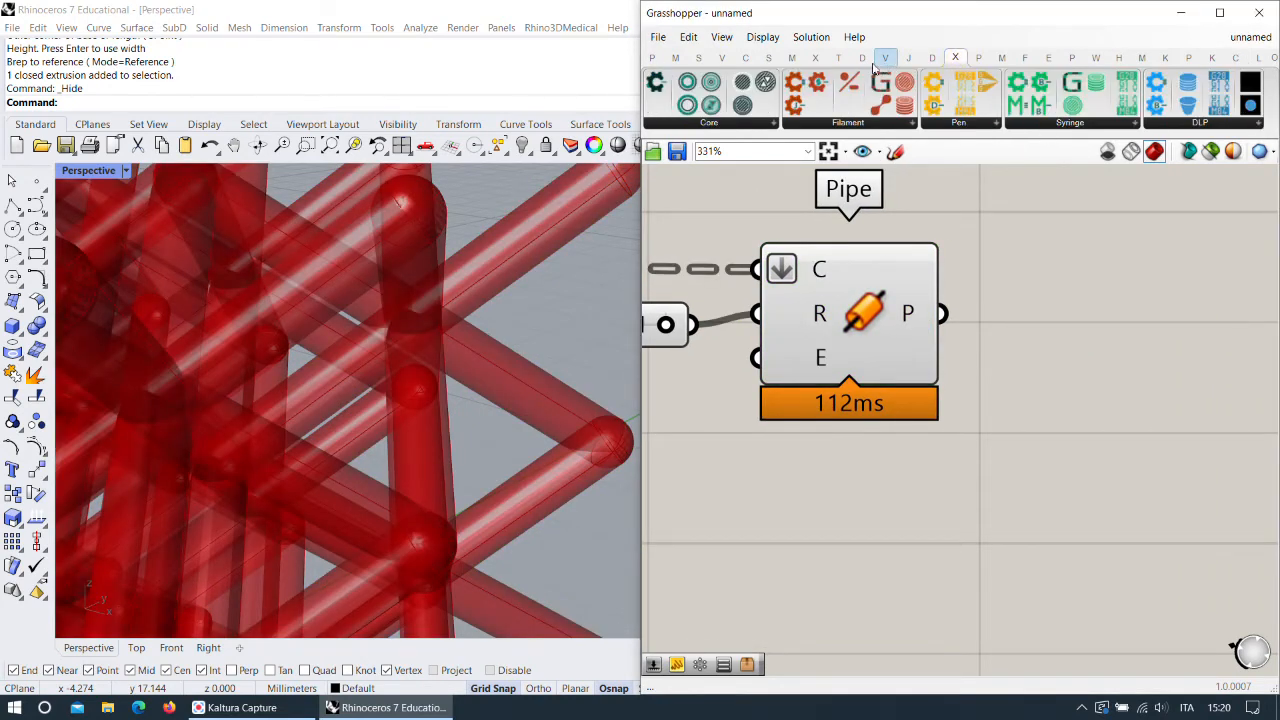
{"action": "left_click", "coordinate": [815, 57]}
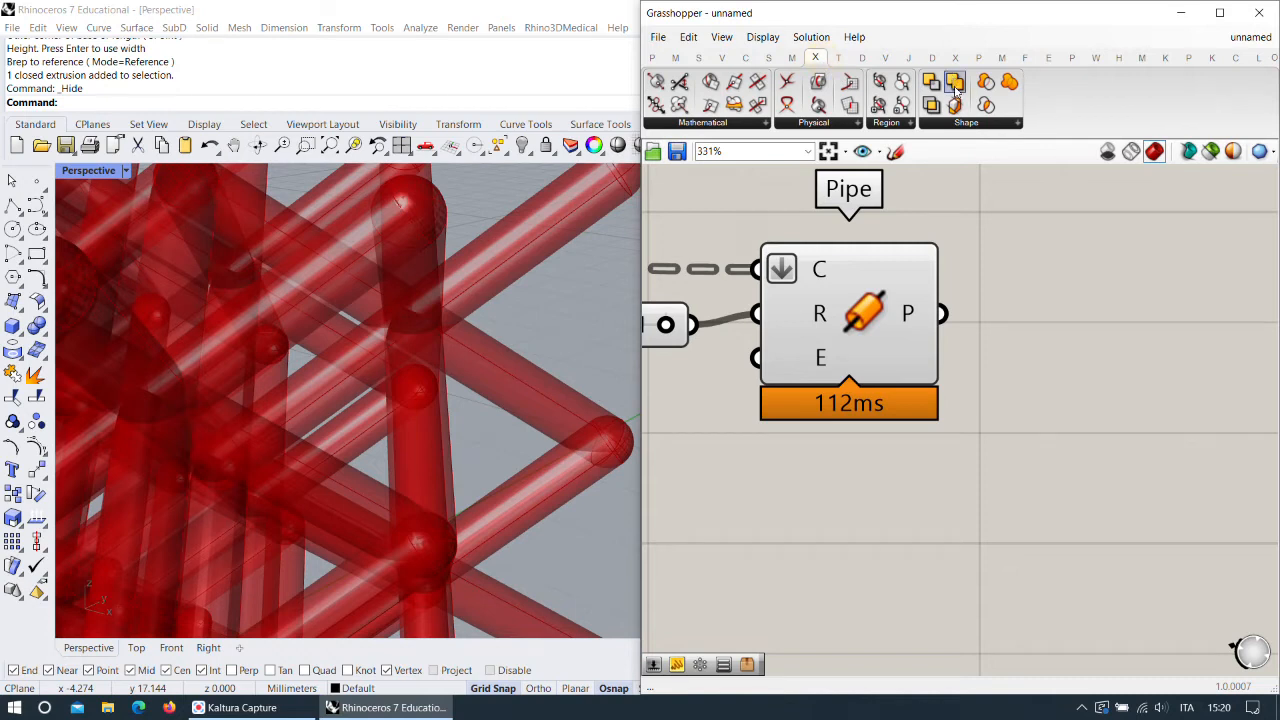
{"action": "left_click_drag", "start_coordinate": [955, 87], "coordinate": [1052, 318]}
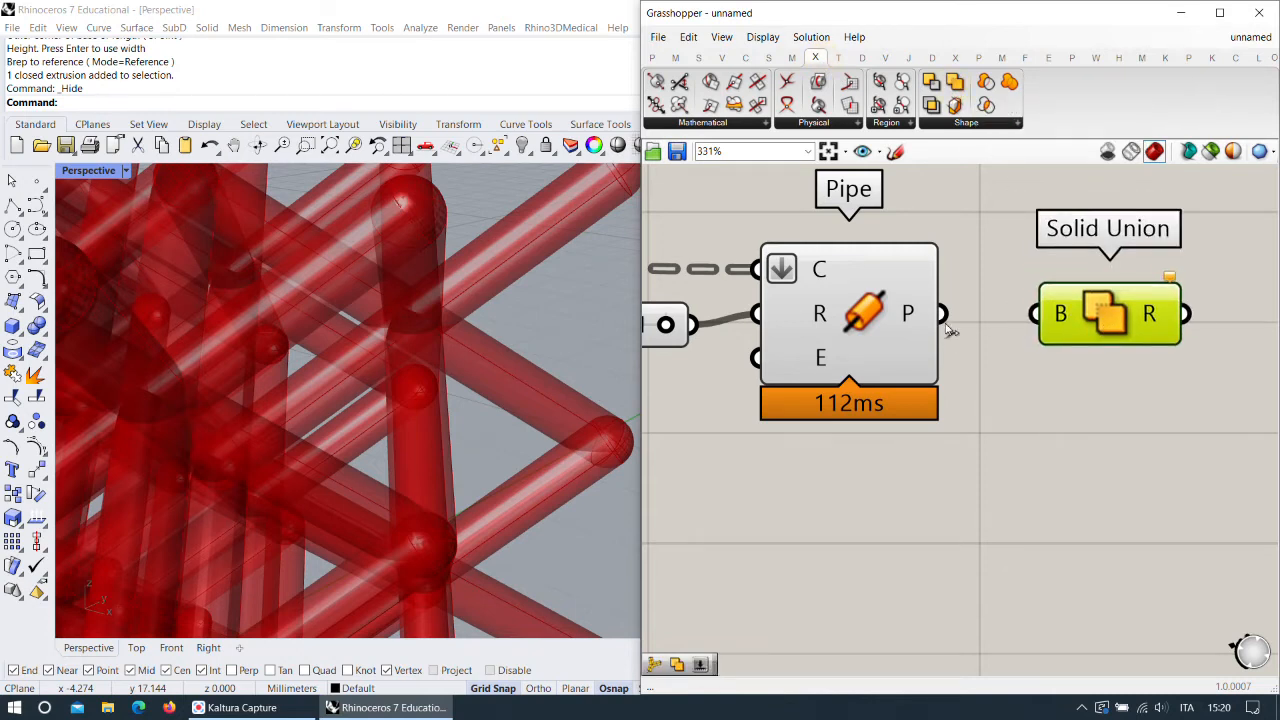
Examine the intersecting struts of the piped lattice up close and as a whole in the Perspective view.
{"action": "scroll", "coordinate": [241, 248], "scroll_direction": "down", "scroll_amount": 8}
{"action": "scroll", "coordinate": [302, 301], "scroll_direction": "up", "scroll_amount": 6}
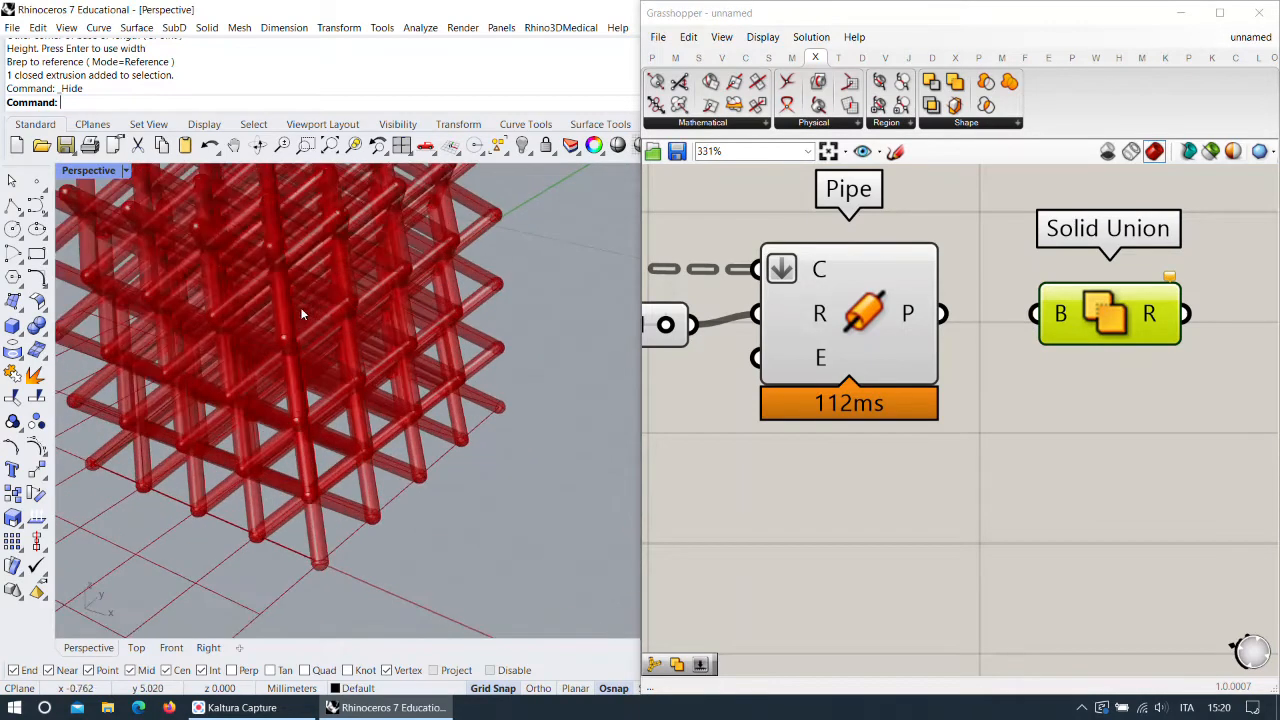
{"action": "scroll", "coordinate": [313, 332], "scroll_direction": "down", "scroll_amount": 4}
{"action": "scroll", "coordinate": [402, 295], "scroll_direction": "up", "scroll_amount": 4}
{"action": "scroll", "coordinate": [404, 300], "scroll_direction": "up", "scroll_amount": 3}
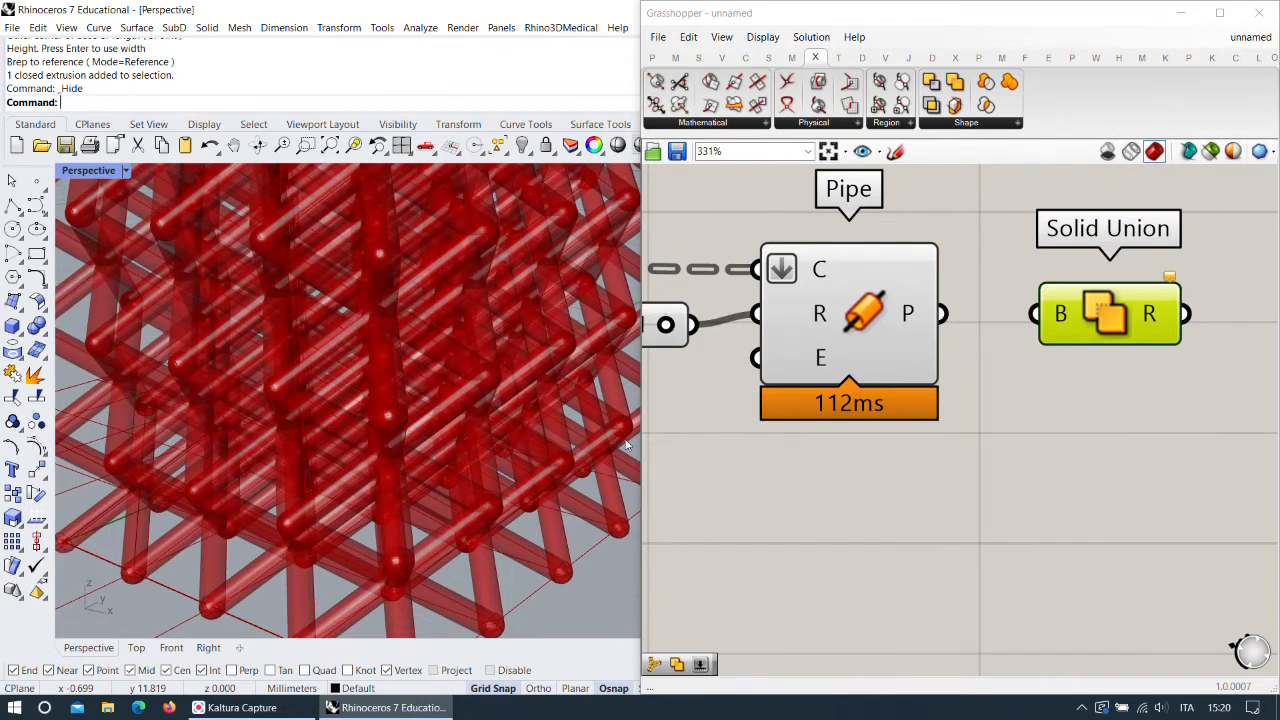
{"action": "scroll", "coordinate": [405, 410], "scroll_direction": "down", "scroll_amount": 6}
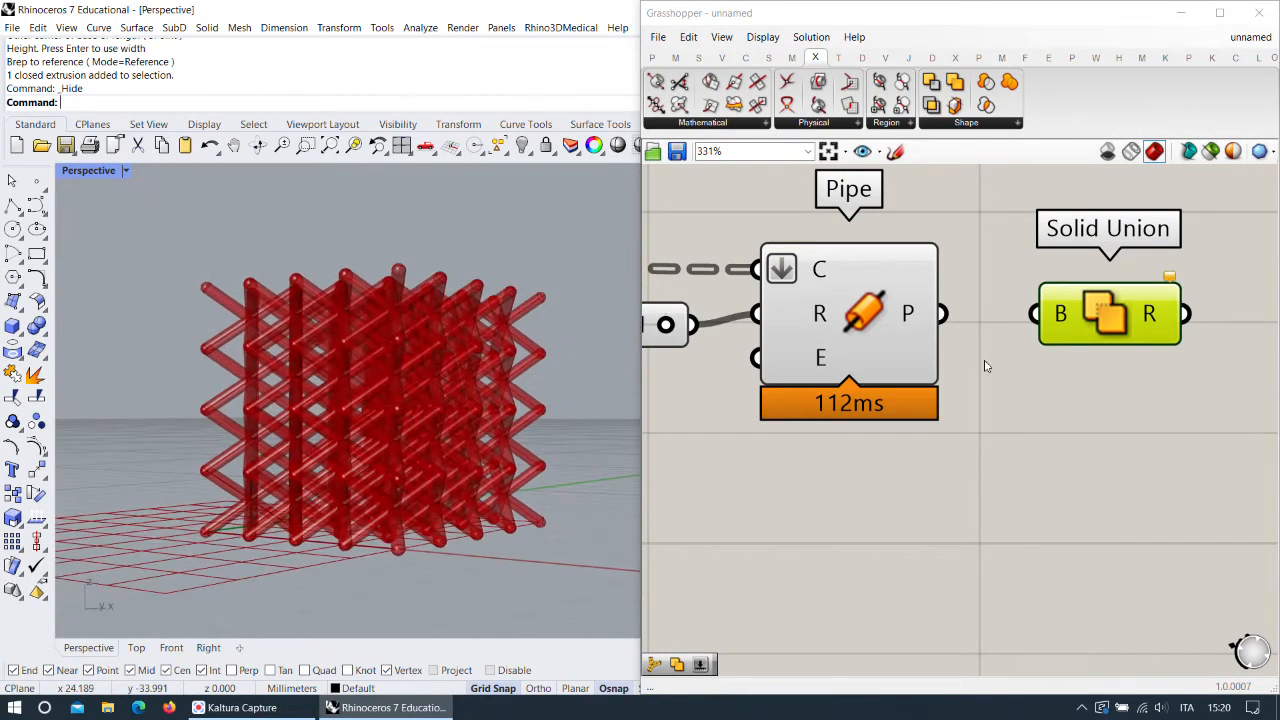
Turn off the Pipe component's preview.
{"action": "scroll", "coordinate": [985, 366], "scroll_direction": "down", "scroll_amount": 3}
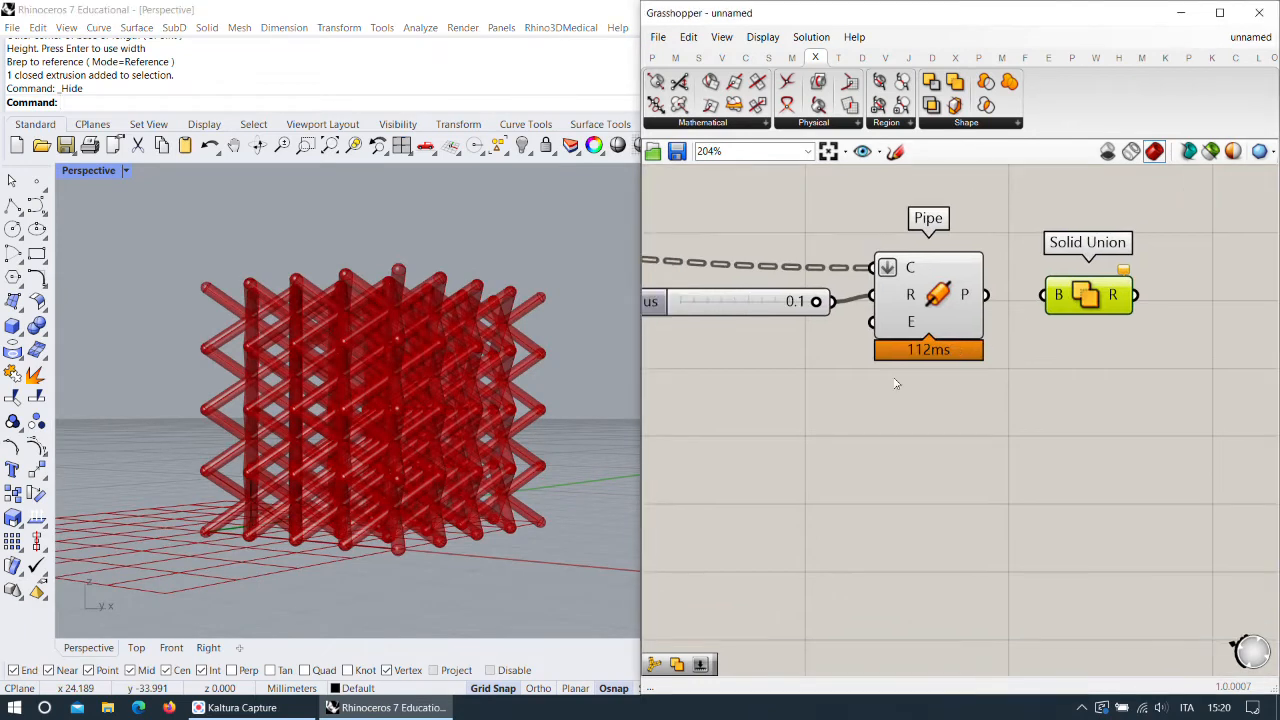
{"action": "scroll", "coordinate": [895, 383], "scroll_direction": "down", "scroll_amount": 2}
{"action": "right_click", "coordinate": [988, 304]}
{"action": "left_click", "coordinate": [1020, 336]}
{"action": "scroll", "coordinate": [1037, 351], "scroll_direction": "down", "scroll_amount": 2}
{"action": "scroll", "coordinate": [828, 220], "scroll_direction": "up", "scroll_amount": 2}
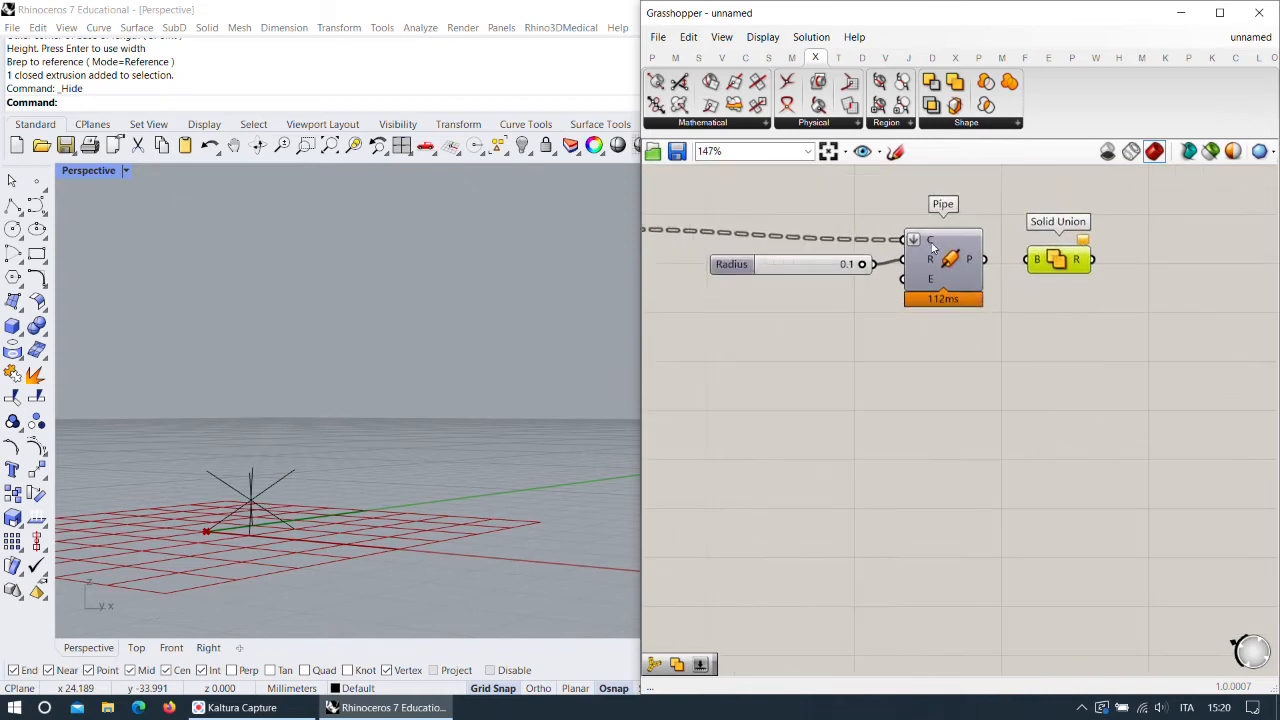
{"action": "right_click", "coordinate": [933, 247]}
{"action": "left_click", "coordinate": [980, 360]}
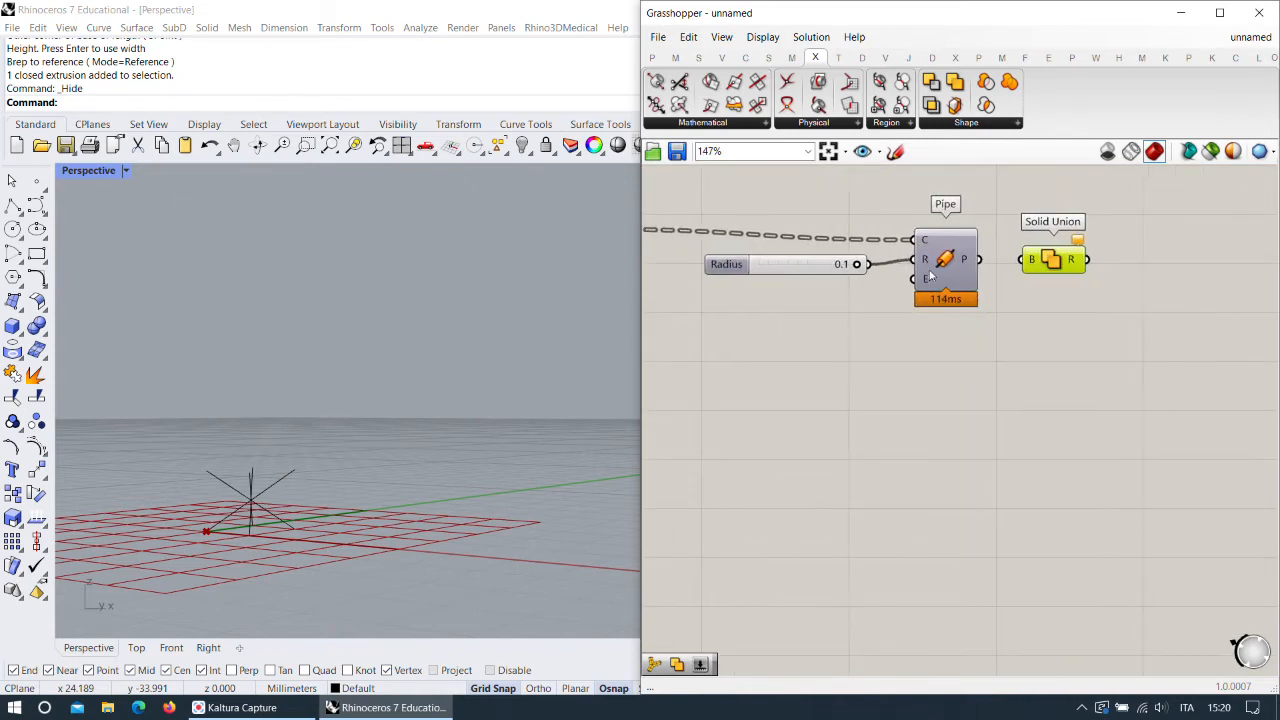
{"action": "right_click", "coordinate": [929, 240]}
{"action": "left_click", "coordinate": [965, 357]}
Disconnect the Move component's G output from Pipe's C input.
{"action": "right_click", "coordinate": [925, 243]}
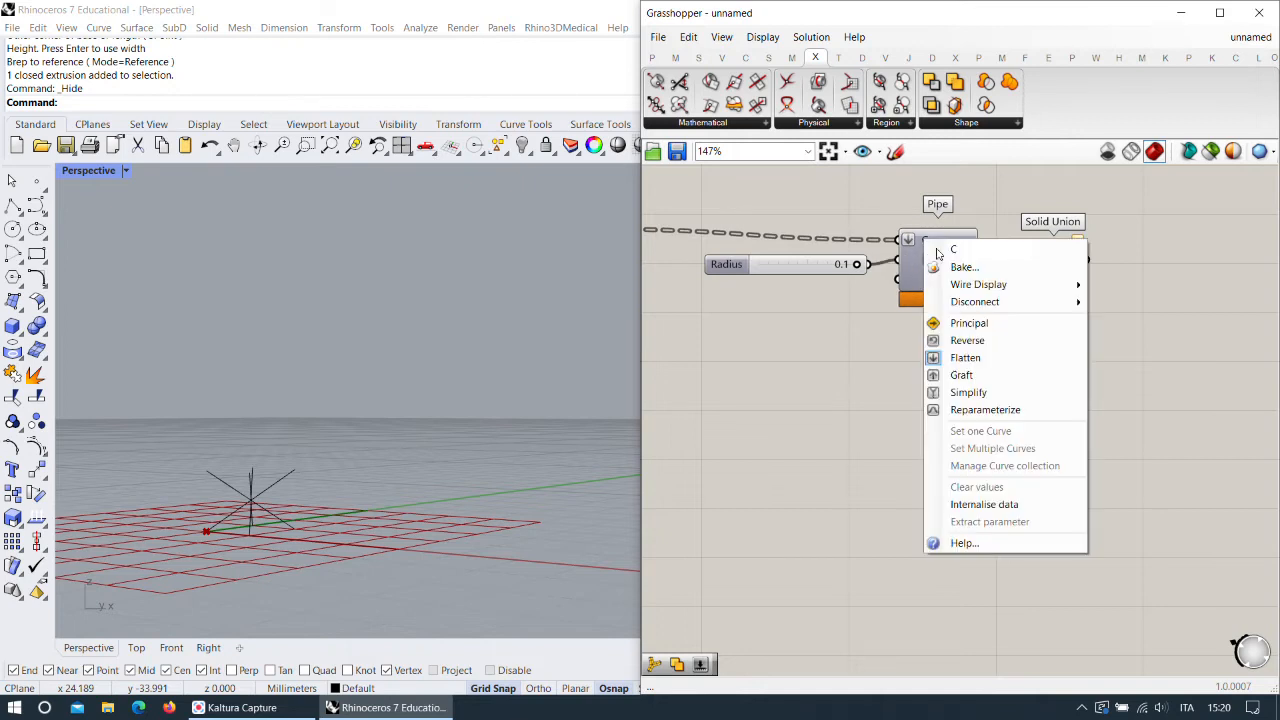
{"action": "mouse_move", "coordinate": [1000, 301]}
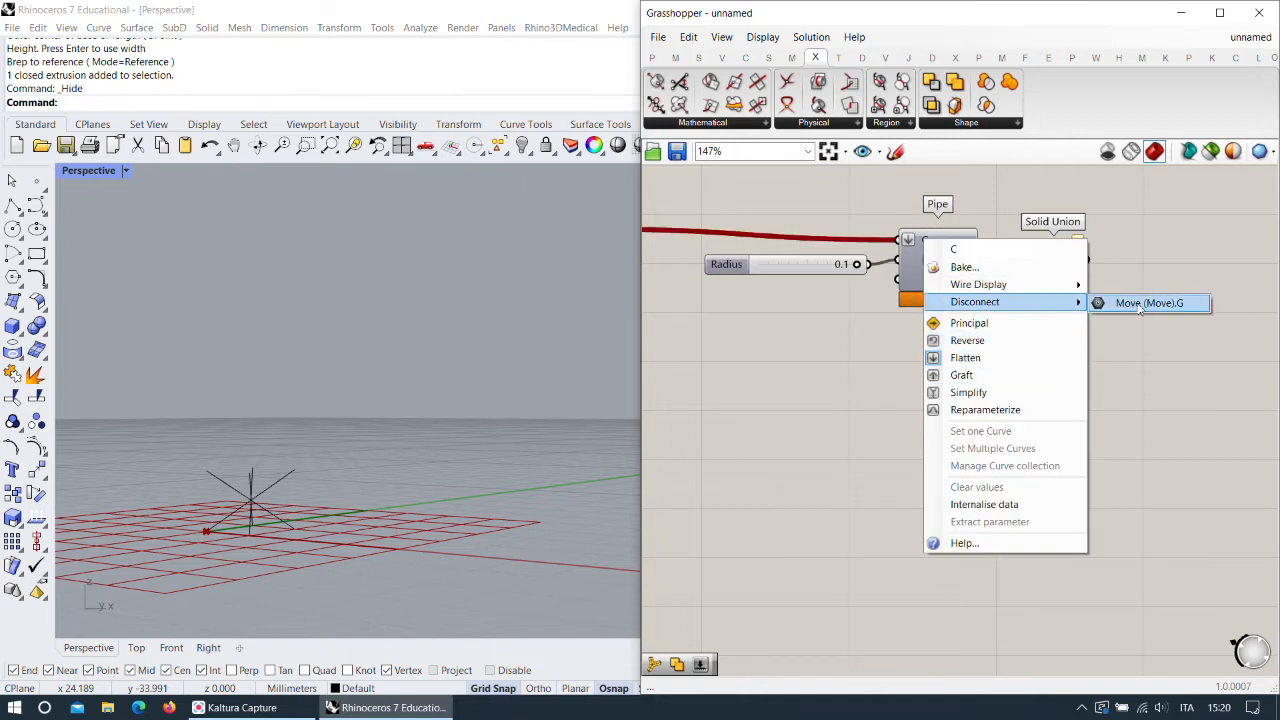
{"action": "left_click", "coordinate": [1139, 307]}
Add a MultiPipe component in an empty canvas area, leaving room beside its inputs for a slider.
{"action": "right_click_drag", "start_coordinate": [980, 368], "coordinate": [966, 295]}
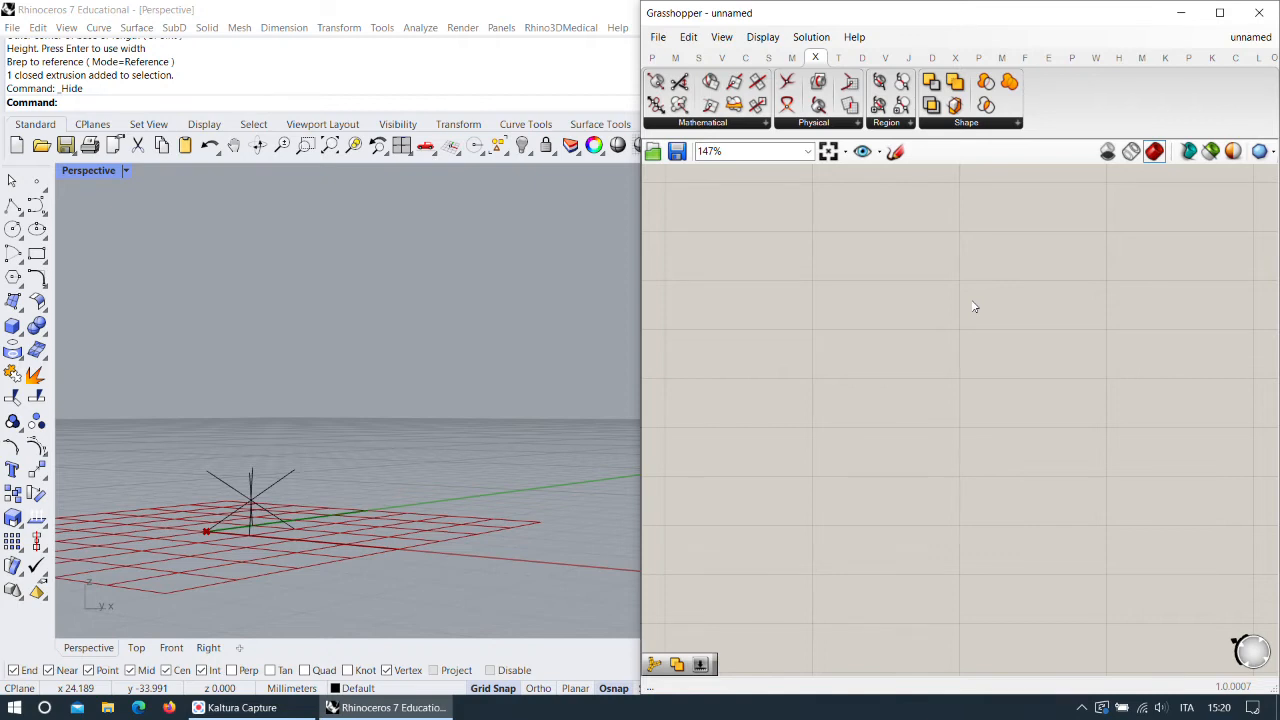
{"action": "double_click", "coordinate": [836, 270]}
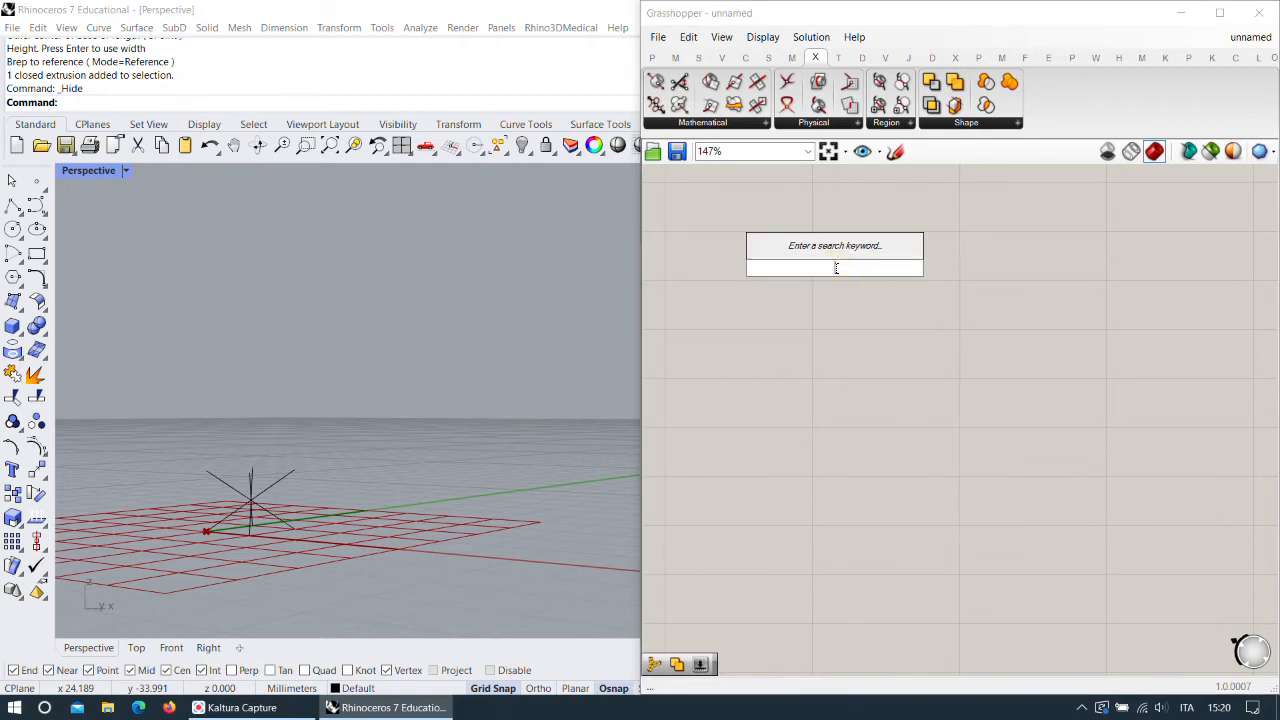
{"action": "type", "text": "multipi"}
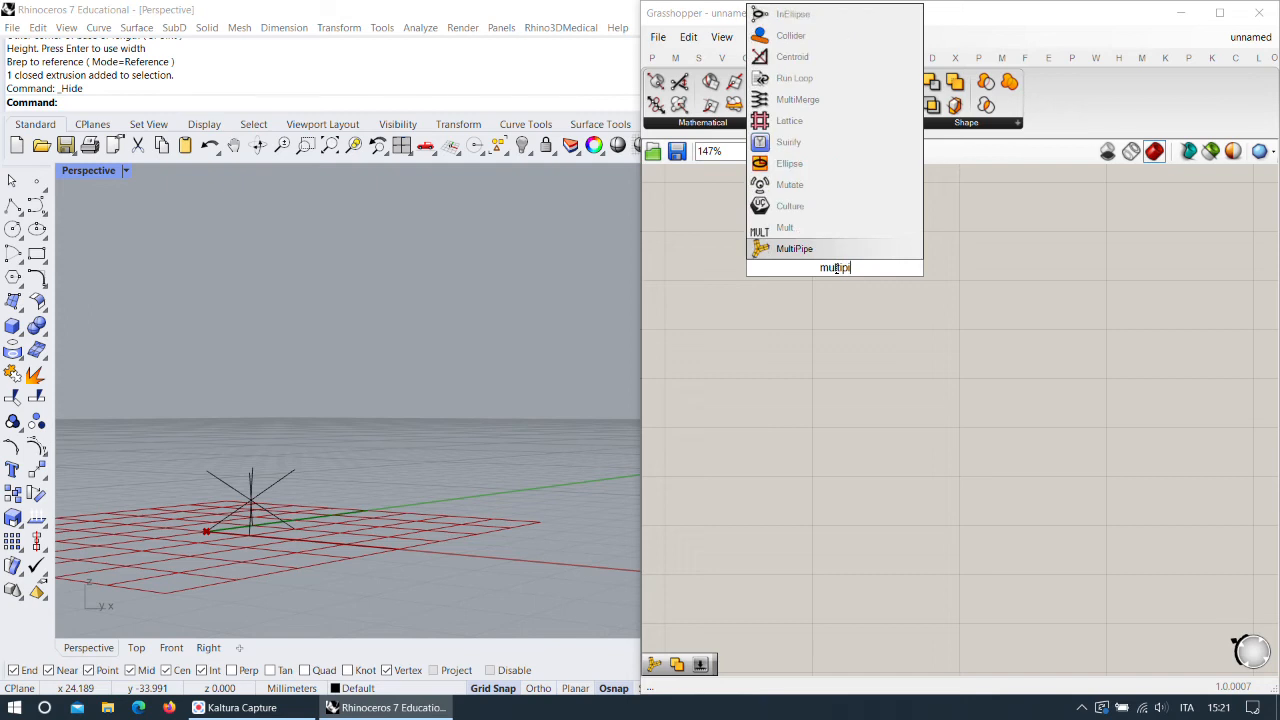
{"action": "key", "text": "Return"}
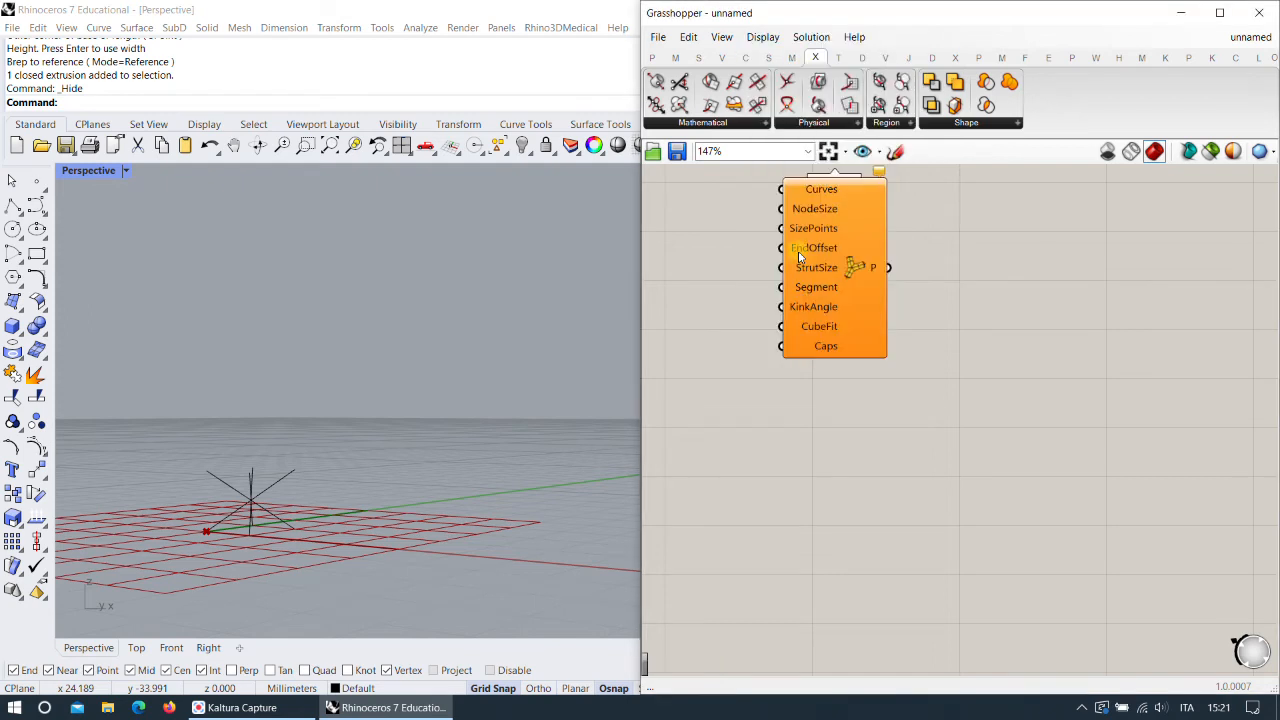
{"action": "left_click", "coordinate": [875, 297]}
{"action": "left_click_drag", "start_coordinate": [875, 298], "coordinate": [878, 313]}
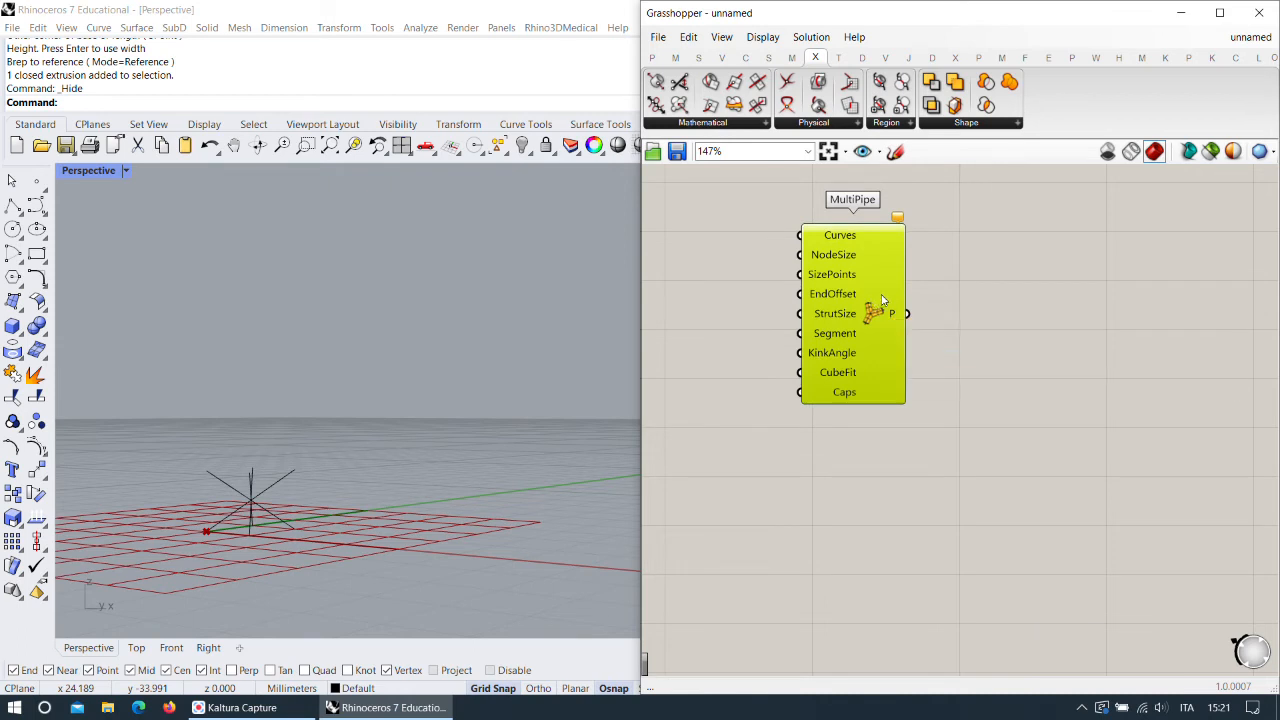
{"action": "left_click_drag", "start_coordinate": [884, 295], "coordinate": [912, 289]}
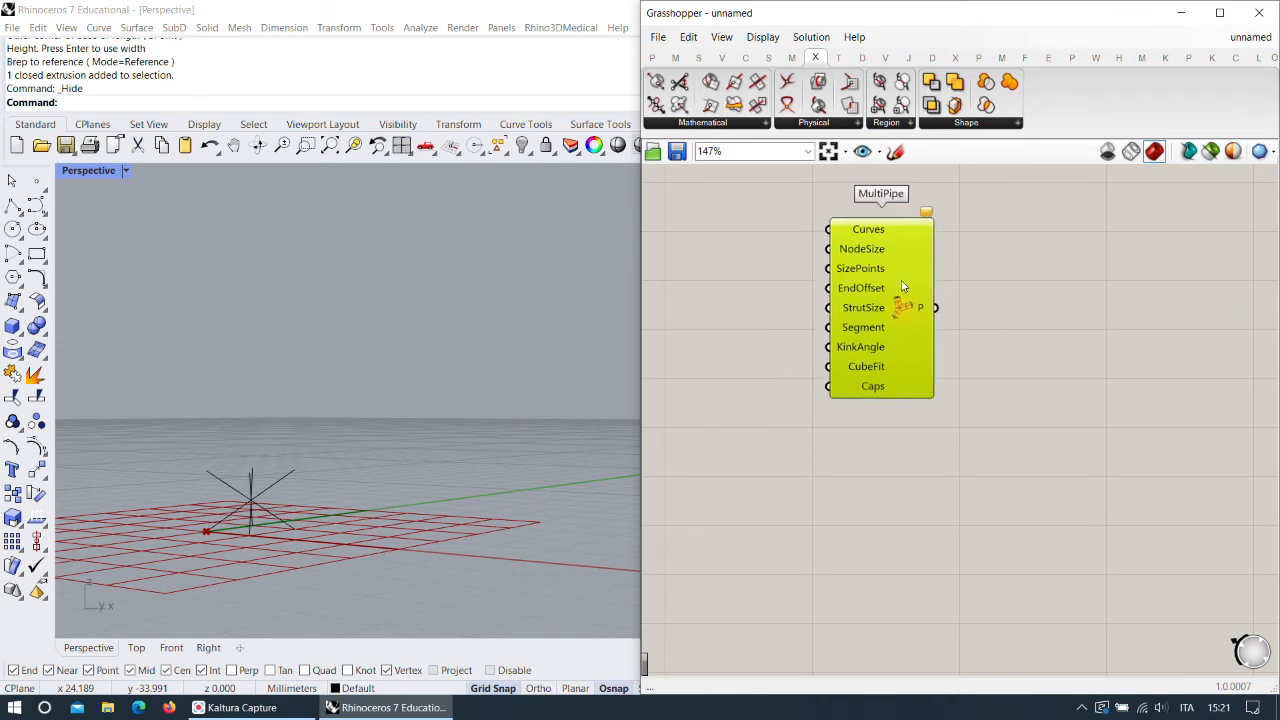
{"action": "left_click_drag", "start_coordinate": [848, 245], "coordinate": [981, 244]}
Create a number slider set to 0.1, connect it to MultiPipe's NodeSize input and align it with that input.
{"action": "double_click", "coordinate": [826, 266]}
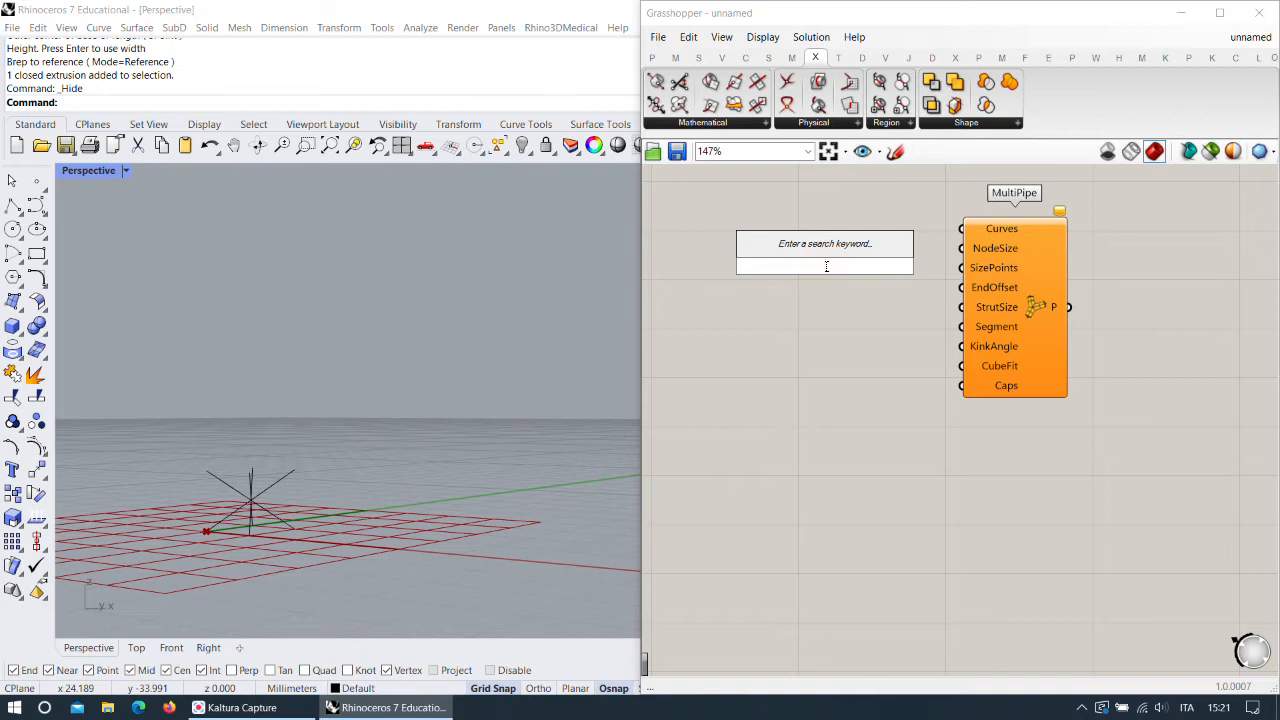
{"action": "type", "text": "0.1"}
{"action": "key", "text": "Return"}
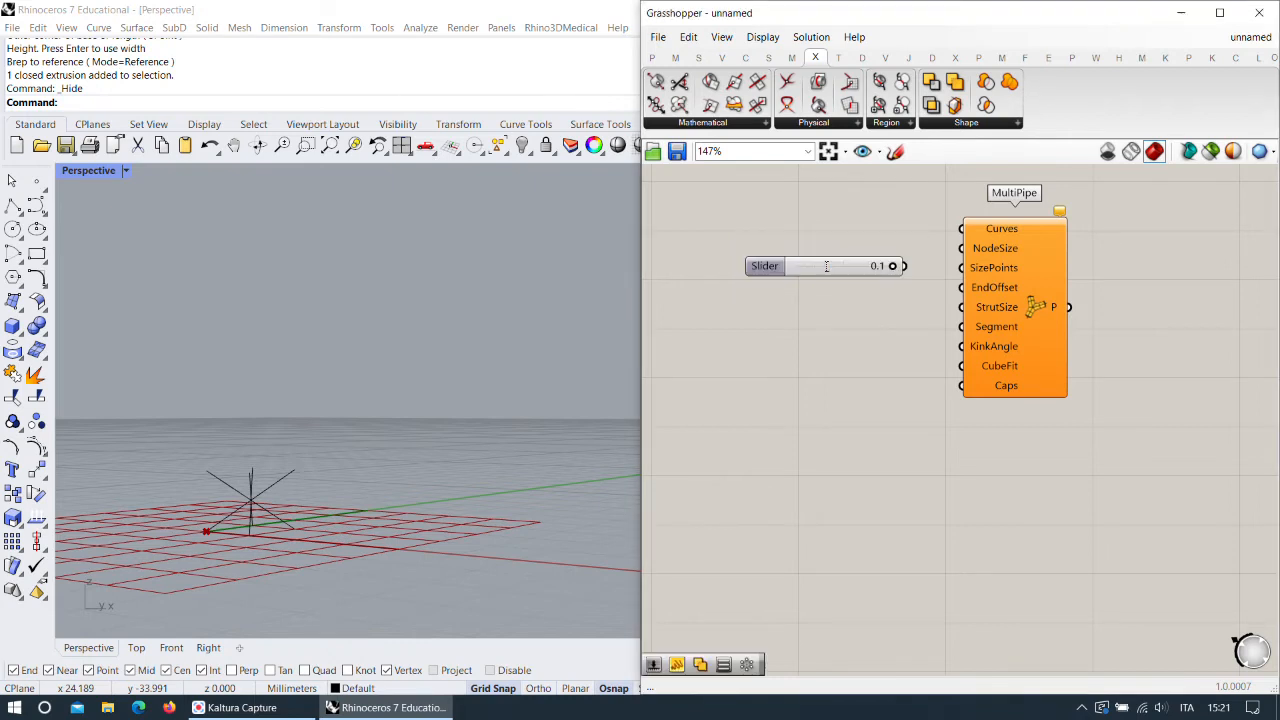
{"action": "left_click_drag", "start_coordinate": [905, 266], "coordinate": [830, 258]}
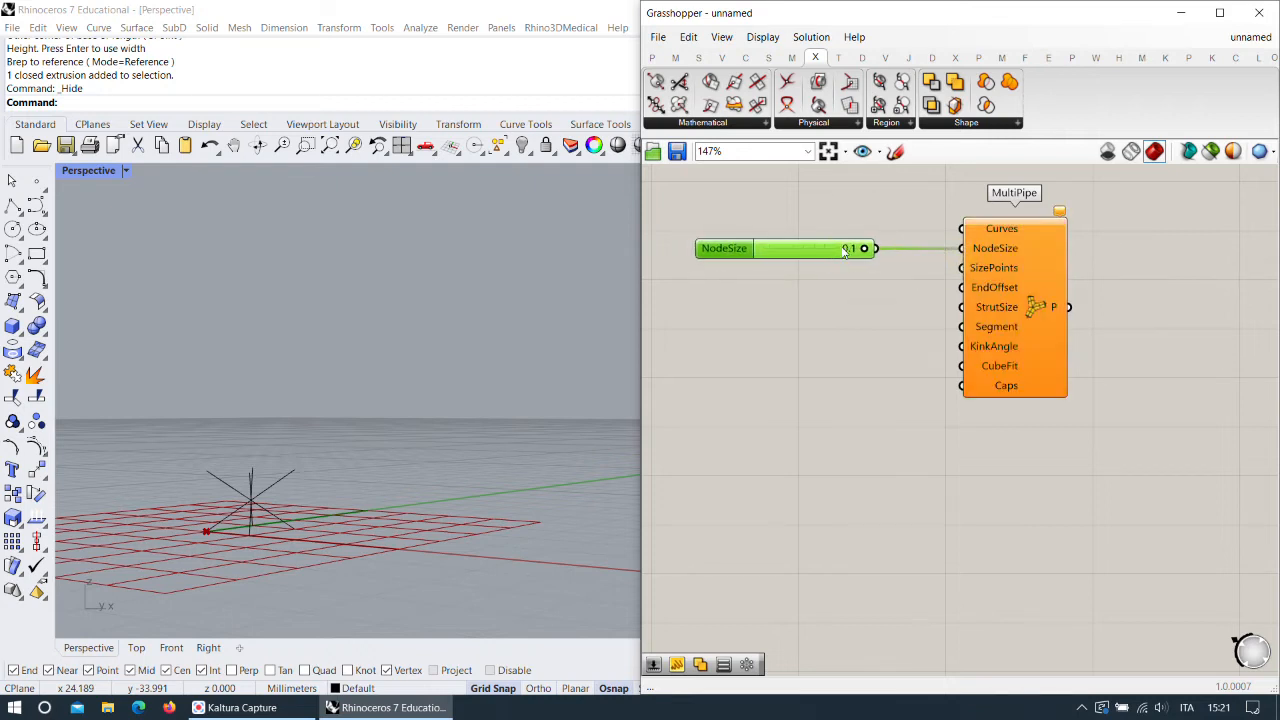
Connect the Move component's G output to MultiPipe's Curves input and view the thickened lattice.
{"action": "scroll", "coordinate": [977, 370], "scroll_direction": "down", "scroll_amount": 3}
{"action": "left_click_drag", "start_coordinate": [983, 372], "coordinate": [815, 290]}
{"action": "right_click_drag", "start_coordinate": [251, 317], "coordinate": [385, 262]}
{"action": "scroll", "coordinate": [234, 357], "scroll_direction": "up", "scroll_amount": 3}
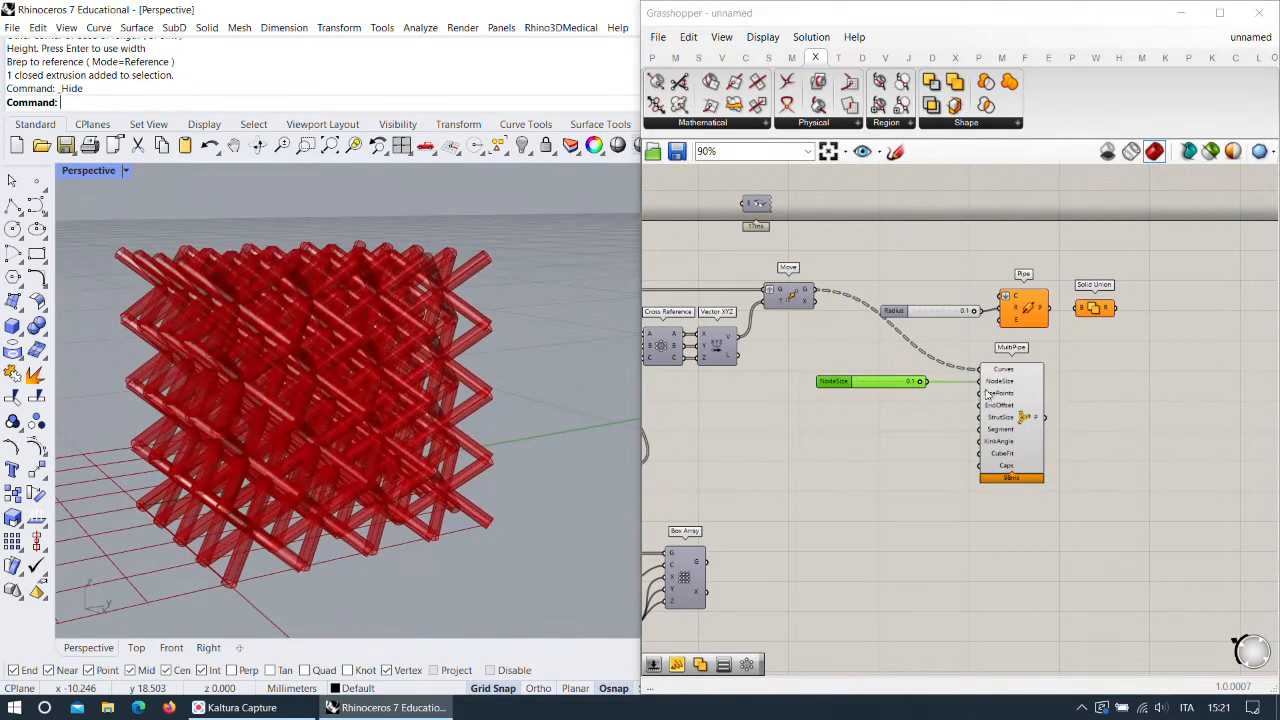
Examine MultiPipe's output data and the strut ends and joints of its lattice in the Perspective view.
{"action": "mouse_move", "coordinate": [1040, 421]}
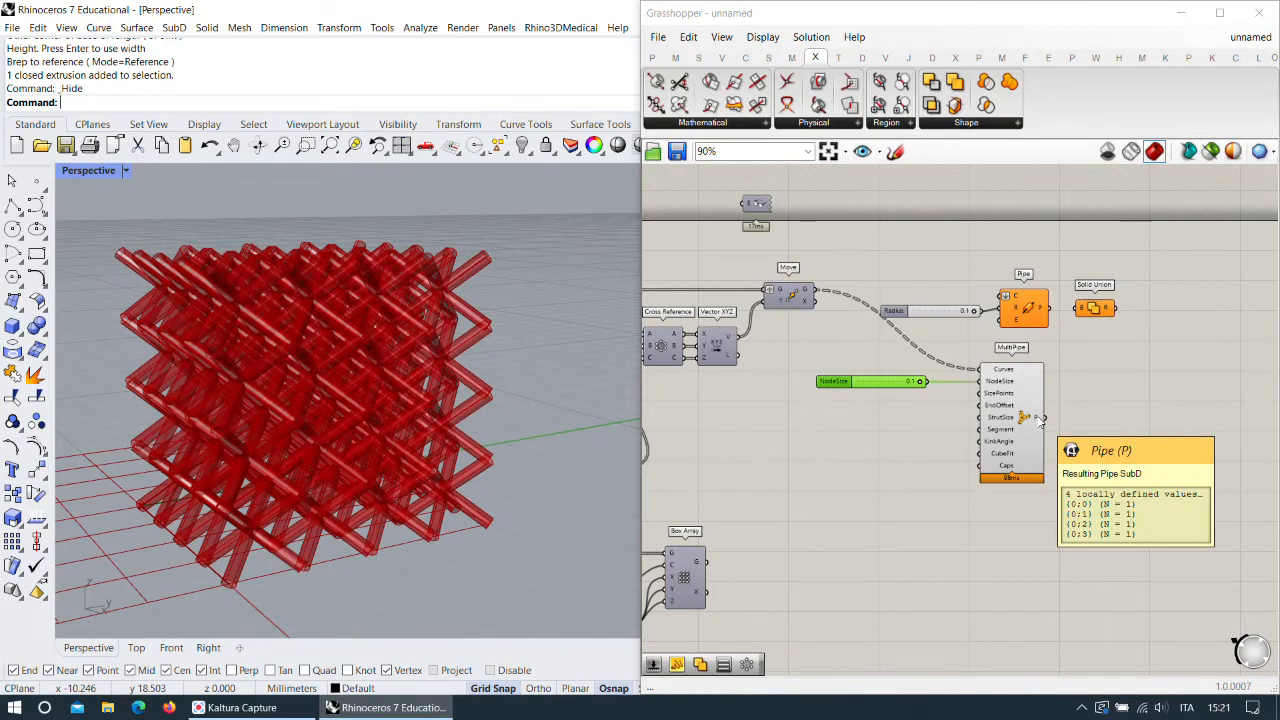
{"action": "scroll", "coordinate": [998, 422], "scroll_direction": "up", "scroll_amount": 5}
{"action": "left_click", "coordinate": [998, 420]}
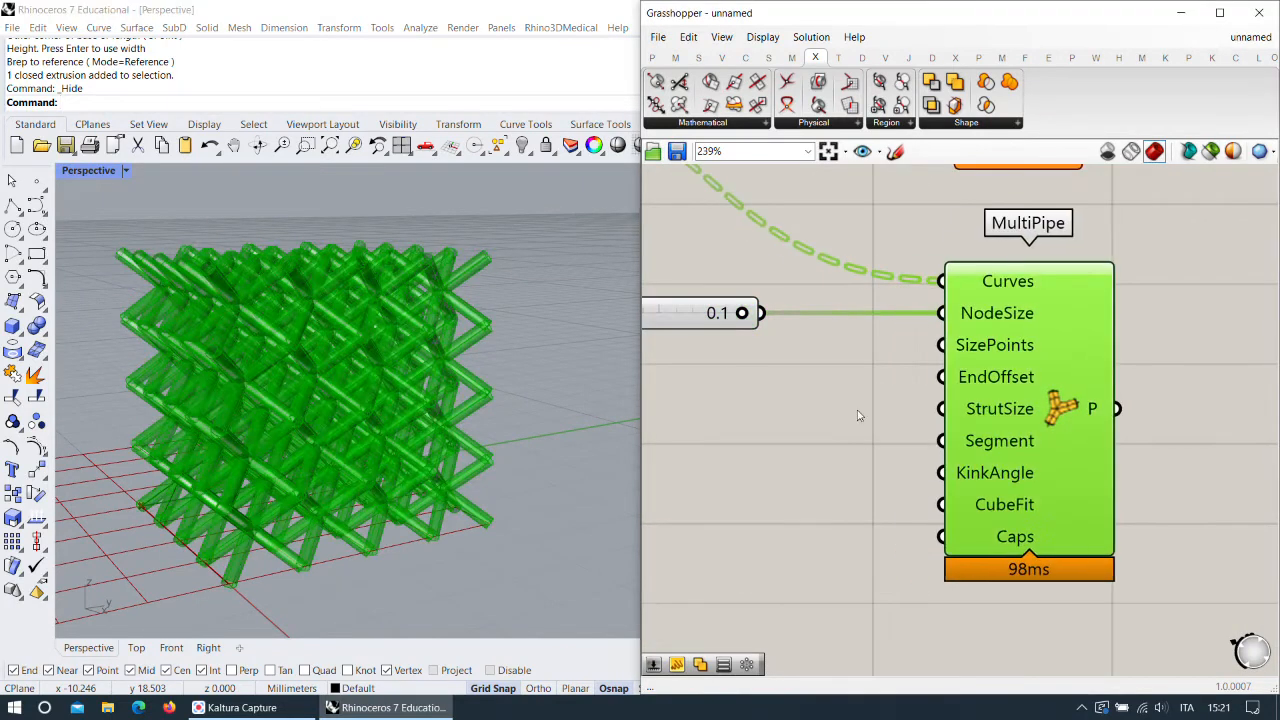
{"action": "scroll", "coordinate": [428, 371], "scroll_direction": "up", "scroll_amount": 6}
{"action": "left_click", "coordinate": [895, 456]}
{"action": "scroll", "coordinate": [428, 371], "scroll_direction": "down", "scroll_amount": 4}
{"action": "right_click_drag", "start_coordinate": [420, 370], "coordinate": [407, 282]}
{"action": "scroll", "coordinate": [425, 226], "scroll_direction": "up", "scroll_amount": 3}
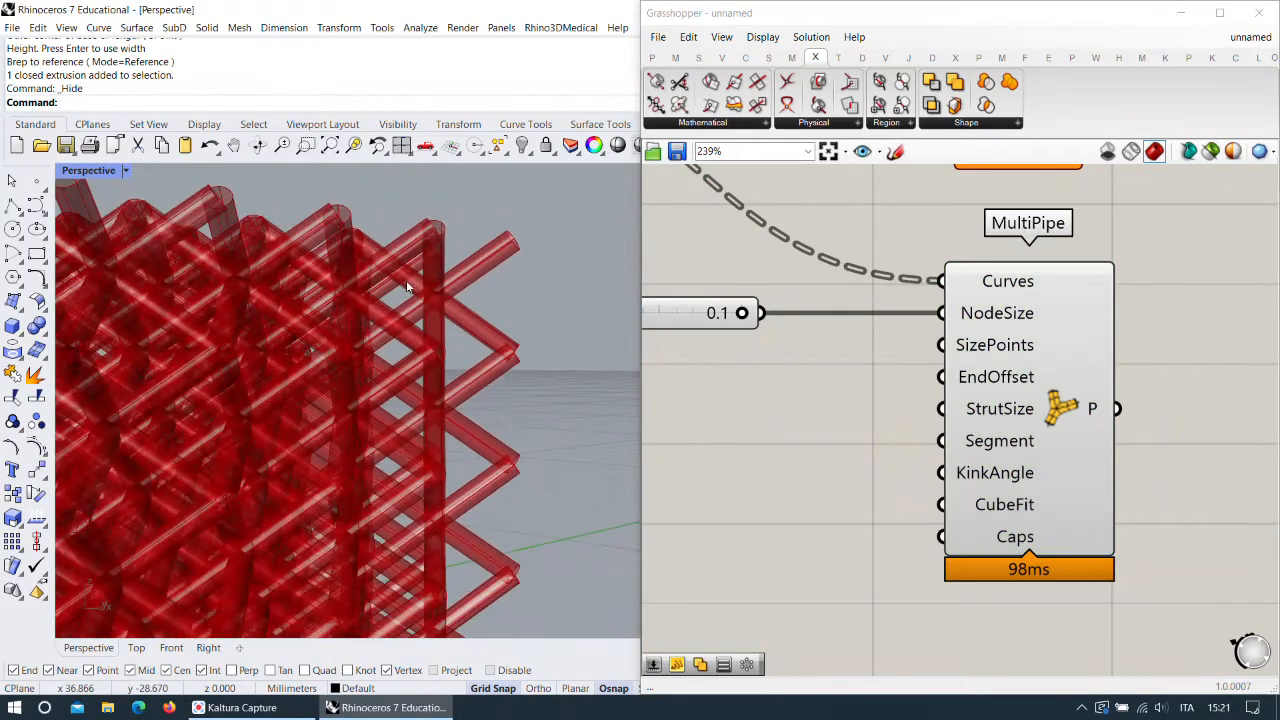
{"action": "right_click_drag", "start_coordinate": [889, 386], "coordinate": [864, 365]}
{"action": "right_click_drag", "start_coordinate": [440, 282], "coordinate": [505, 268]}
{"action": "scroll", "coordinate": [510, 267], "scroll_direction": "up", "scroll_amount": 5}
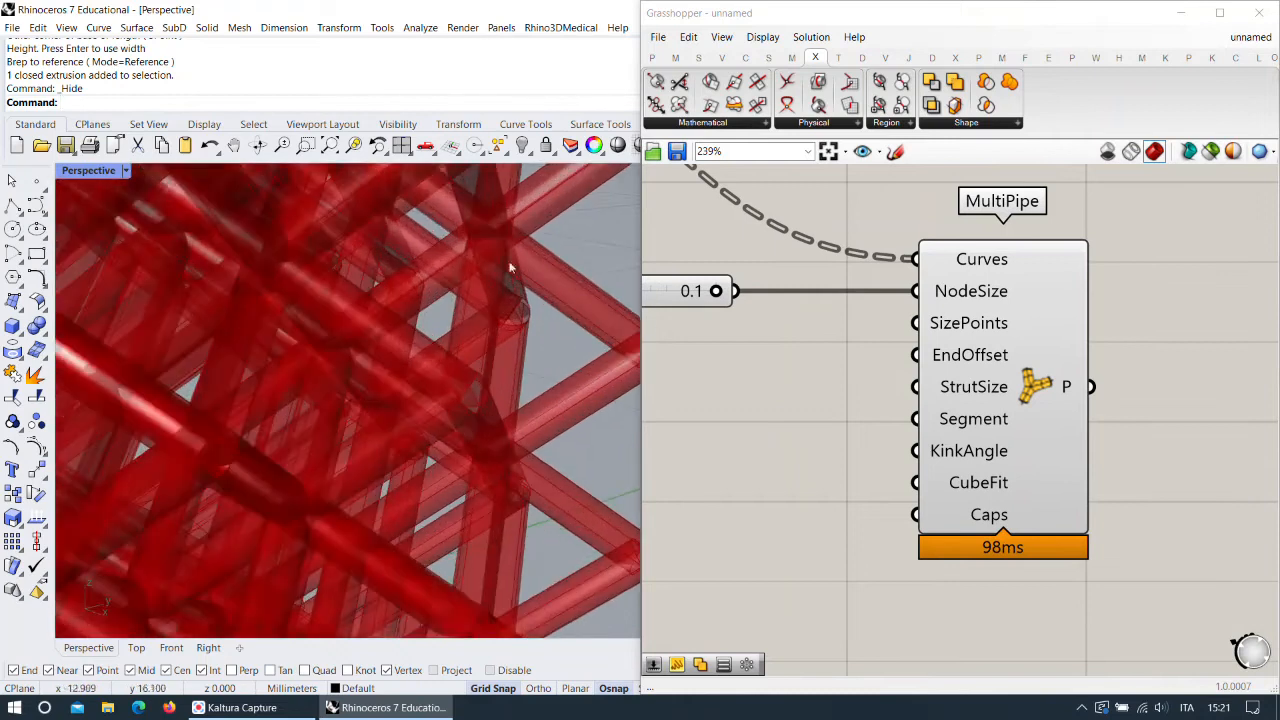
Set MultiPipe's Caps input to Round and check the strut ends in the Perspective view.
{"action": "right_click_drag", "start_coordinate": [1071, 221], "coordinate": [995, 316]}
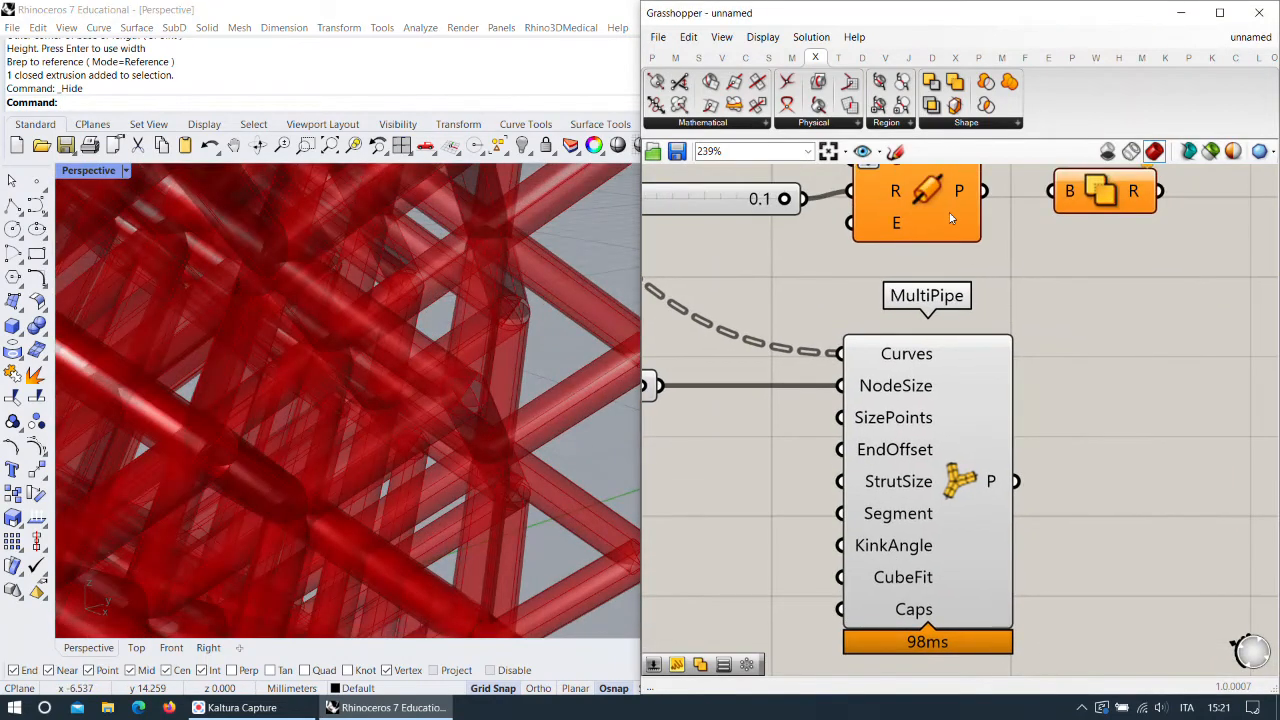
{"action": "right_click_drag", "start_coordinate": [992, 472], "coordinate": [980, 437]}
{"action": "right_click_drag", "start_coordinate": [1063, 522], "coordinate": [1118, 369]}
{"action": "left_click_drag", "start_coordinate": [985, 533], "coordinate": [650, 176]}
{"action": "left_click", "coordinate": [1133, 348]}
{"action": "right_click_drag", "start_coordinate": [1133, 348], "coordinate": [1121, 256]}
{"action": "scroll", "coordinate": [344, 327], "scroll_direction": "down", "scroll_amount": 5}
{"action": "scroll", "coordinate": [400, 250], "scroll_direction": "up", "scroll_amount": 5}
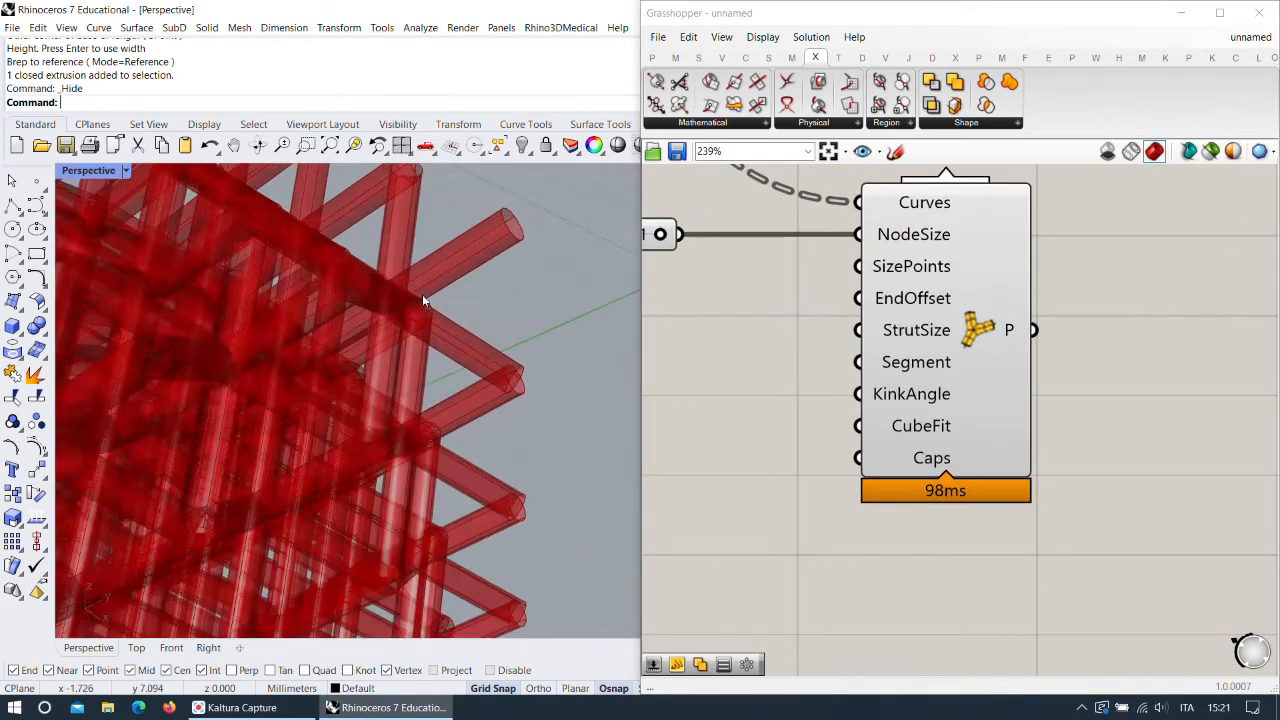
{"action": "right_click", "coordinate": [938, 465]}
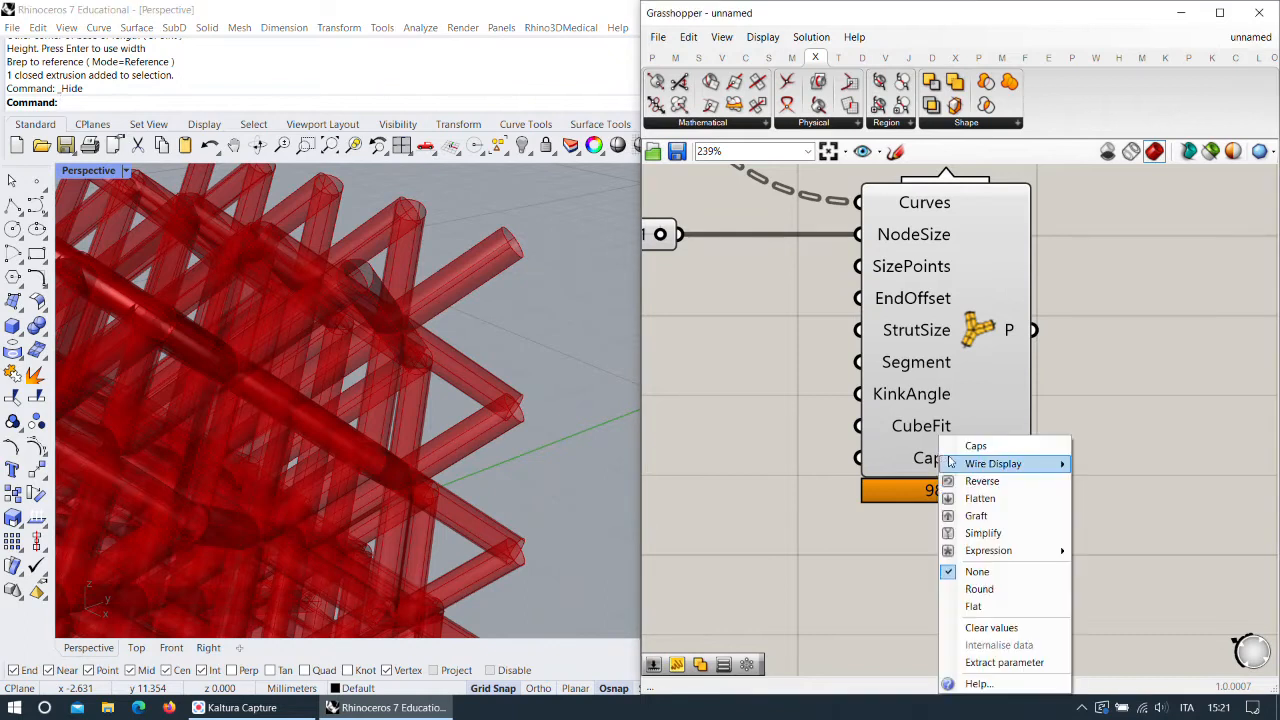
{"action": "left_click", "coordinate": [1019, 594]}
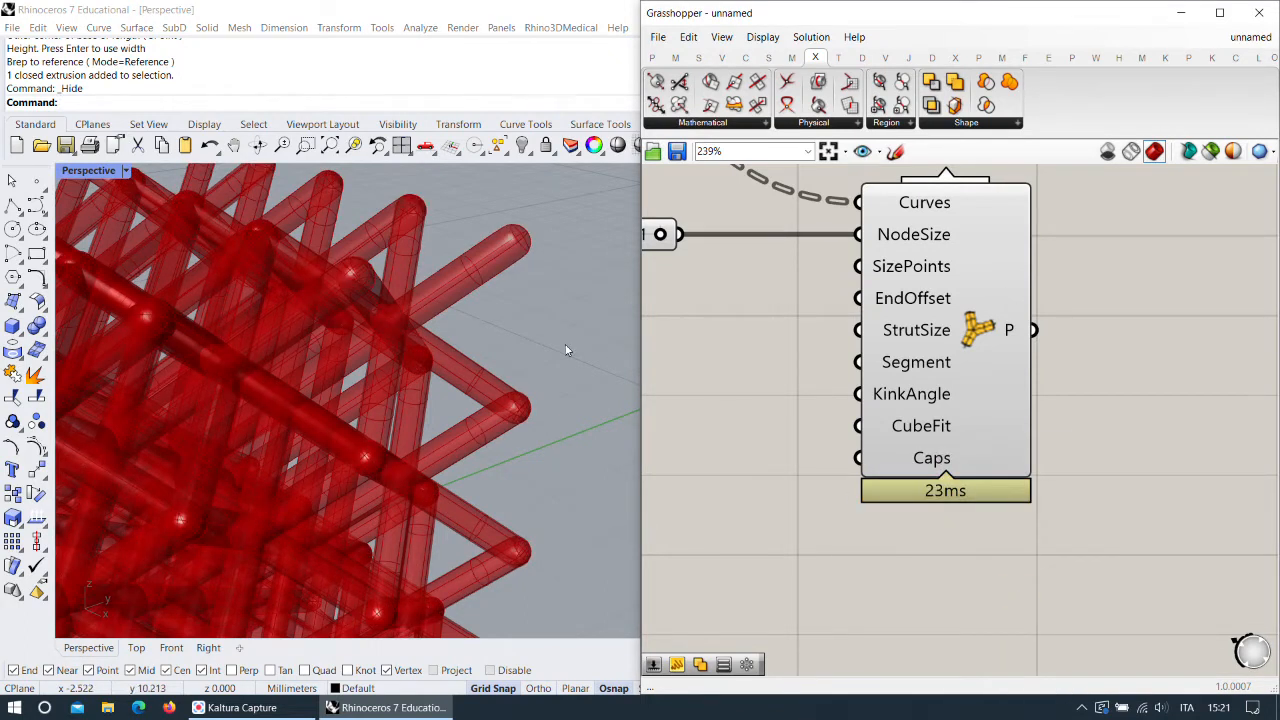
{"action": "right_click_drag", "start_coordinate": [520, 313], "coordinate": [568, 397]}
{"action": "scroll", "coordinate": [430, 280], "scroll_direction": "down", "scroll_amount": 4}
{"action": "scroll", "coordinate": [480, 343], "scroll_direction": "up", "scroll_amount": 5}
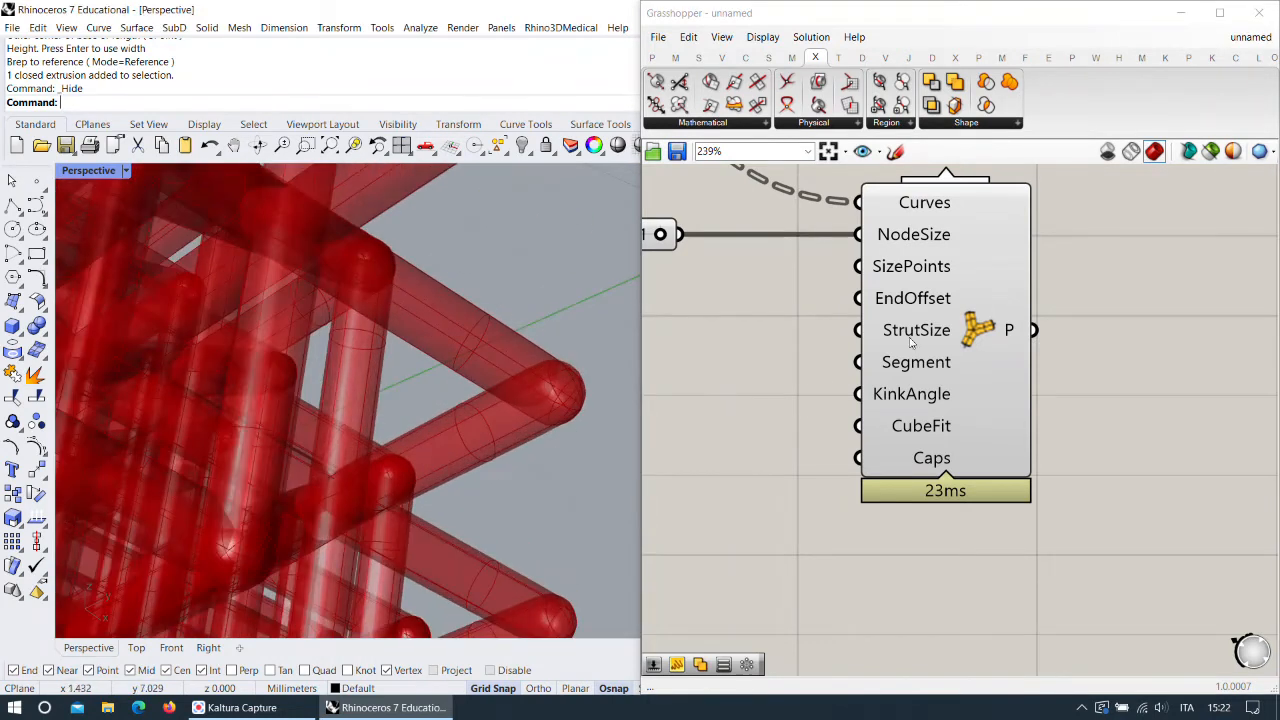
Flatten MultiPipe's Curves input and inspect the joints between the struts.
{"action": "right_click_drag", "start_coordinate": [957, 222], "coordinate": [995, 278]}
{"action": "right_click", "coordinate": [962, 272]}
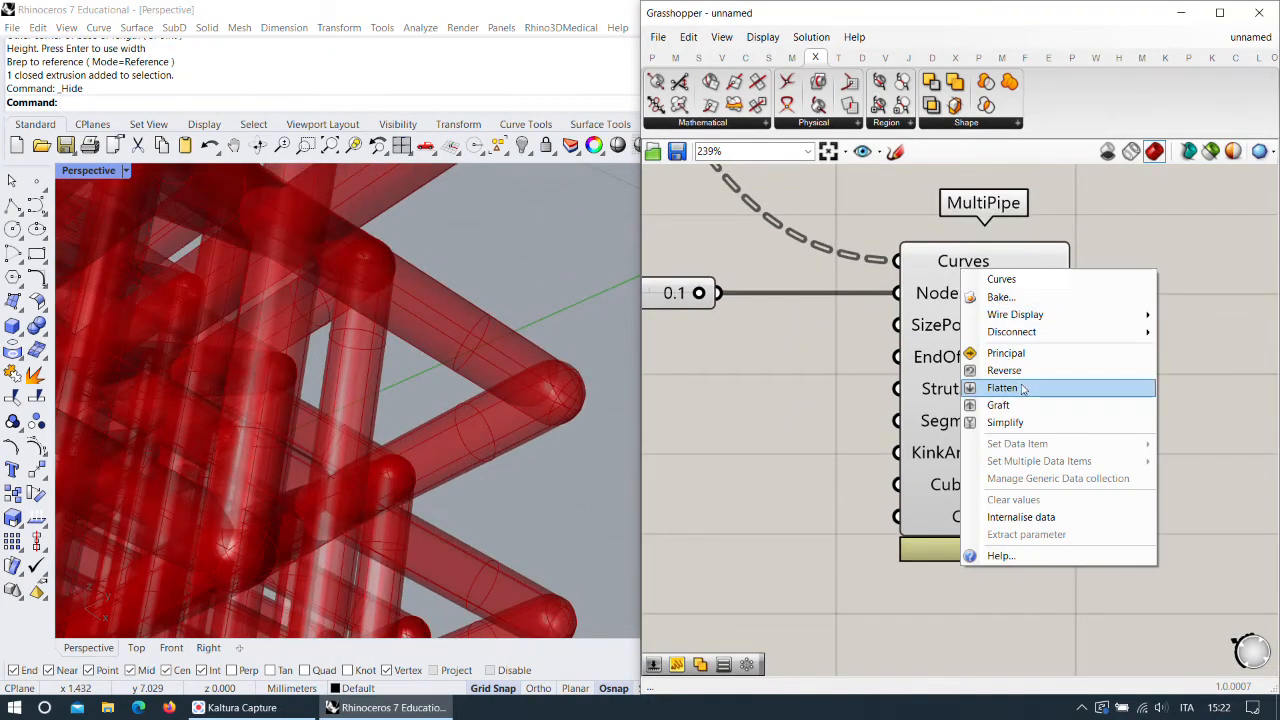
{"action": "left_click", "coordinate": [1022, 389]}
{"action": "right_click_drag", "start_coordinate": [522, 371], "coordinate": [503, 293]}
{"action": "scroll", "coordinate": [503, 293], "scroll_direction": "up", "scroll_amount": 6}
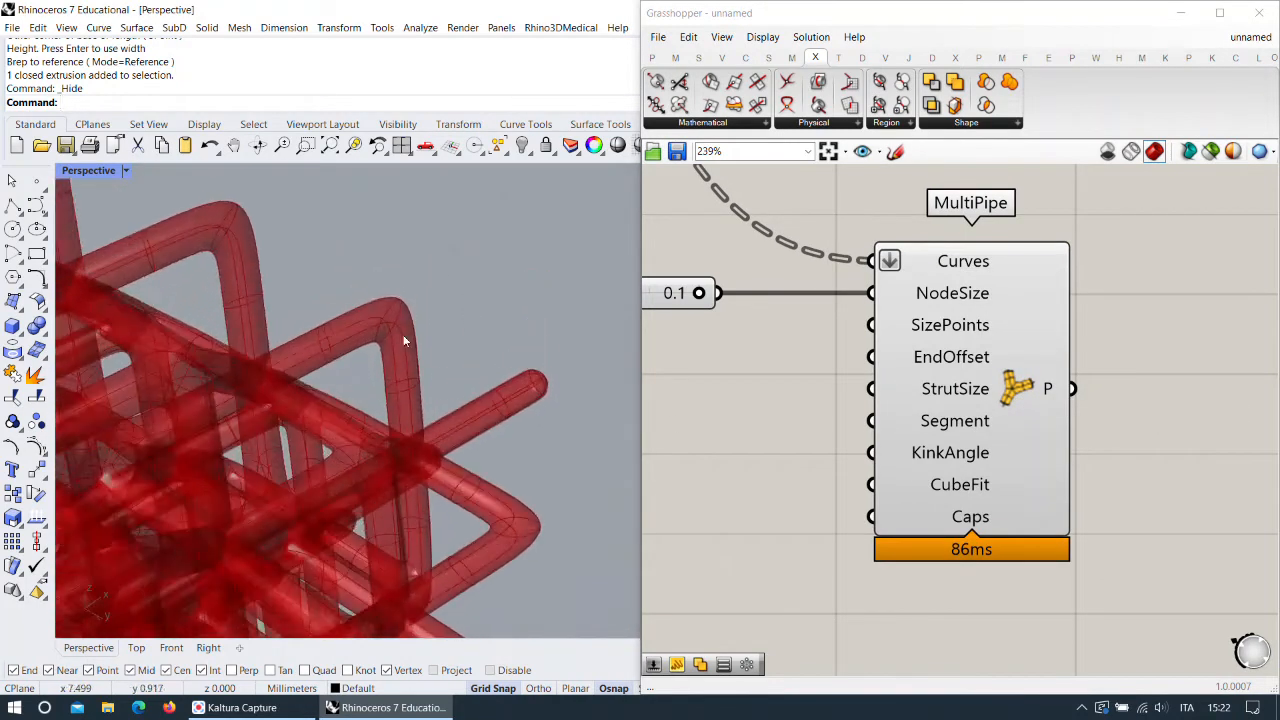
{"action": "scroll", "coordinate": [435, 337], "scroll_direction": "down", "scroll_amount": 5}
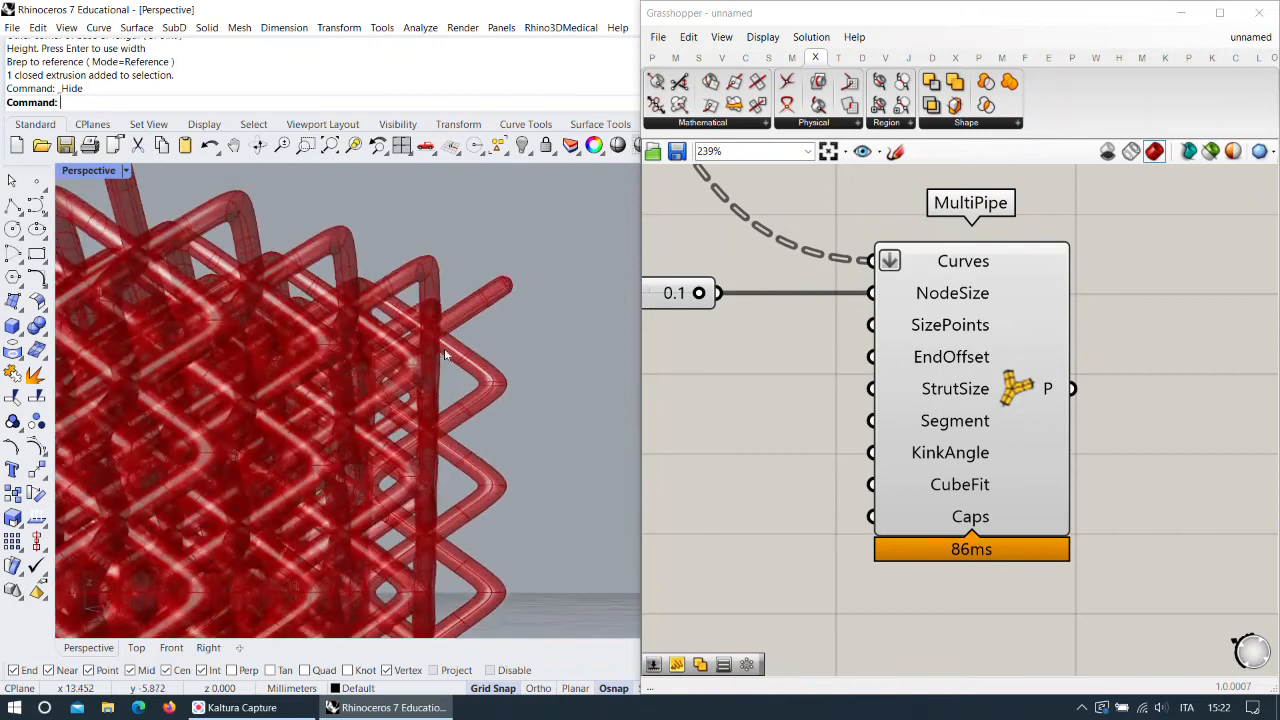
{"action": "scroll", "coordinate": [424, 285], "scroll_direction": "up", "scroll_amount": 4}
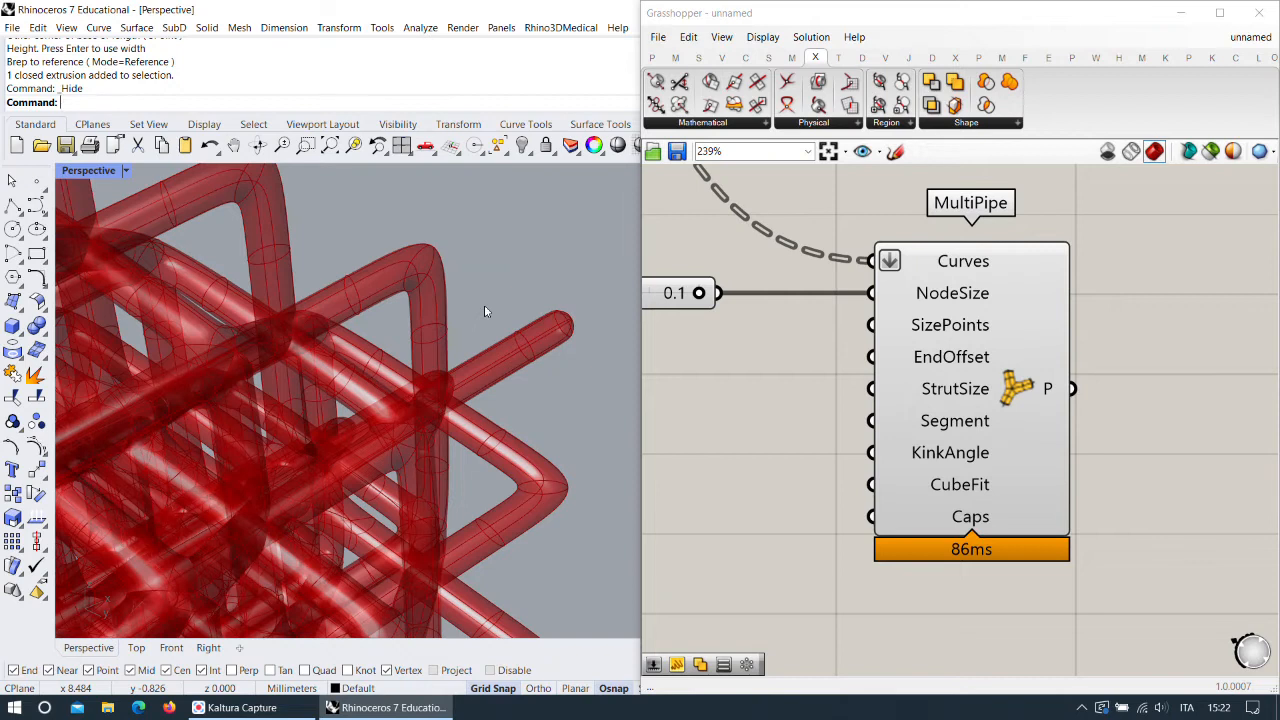
Examine the flattened MultiPipe lattice's strut ends and crossings from several angles, up close and as a whole.
{"action": "scroll", "coordinate": [485, 307], "scroll_direction": "down", "scroll_amount": 4}
{"action": "right_click_drag", "start_coordinate": [485, 307], "coordinate": [506, 456]}
{"action": "scroll", "coordinate": [454, 386], "scroll_direction": "up", "scroll_amount": 6}
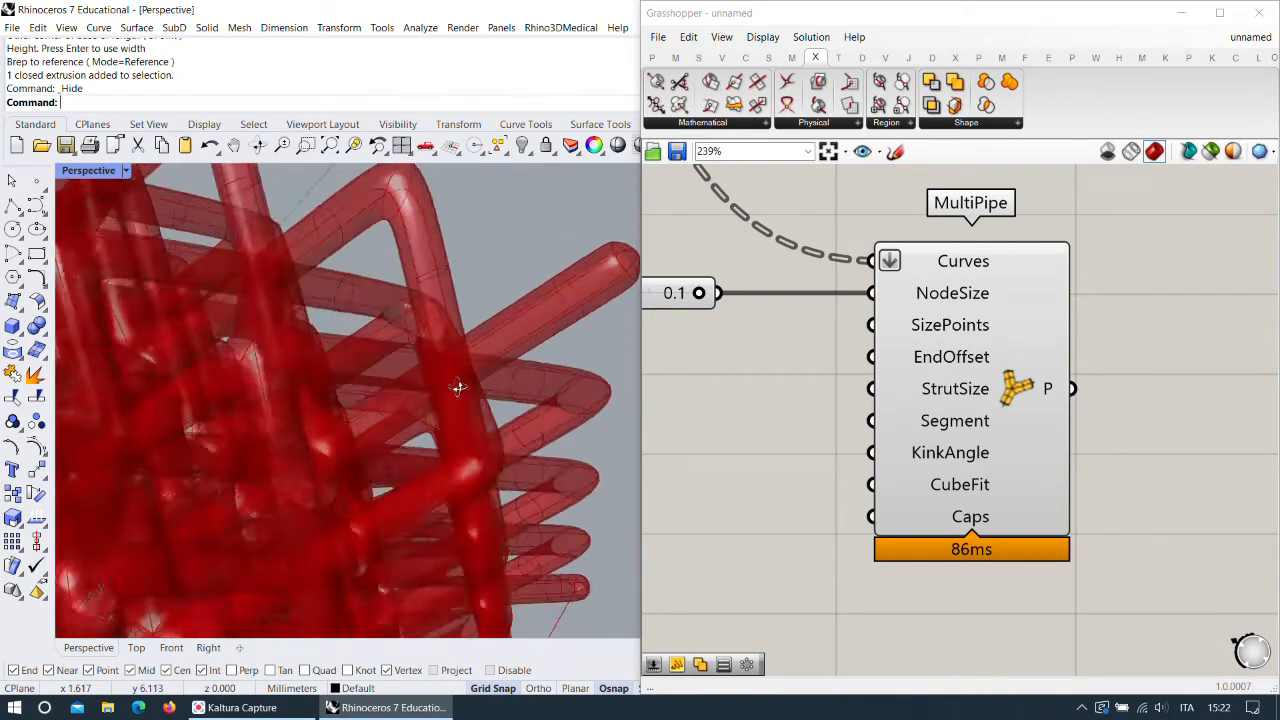
{"action": "right_click_drag", "start_coordinate": [451, 391], "coordinate": [531, 281]}
{"action": "scroll", "coordinate": [912, 421], "scroll_direction": "down", "scroll_amount": 3}
{"action": "scroll", "coordinate": [466, 257], "scroll_direction": "down", "scroll_amount": 5}
{"action": "right_click_drag", "start_coordinate": [466, 257], "coordinate": [483, 308]}
{"action": "scroll", "coordinate": [484, 314], "scroll_direction": "down", "scroll_amount": 5}
{"action": "scroll", "coordinate": [911, 341], "scroll_direction": "down", "scroll_amount": 3}
{"action": "scroll", "coordinate": [465, 335], "scroll_direction": "up", "scroll_amount": 10}
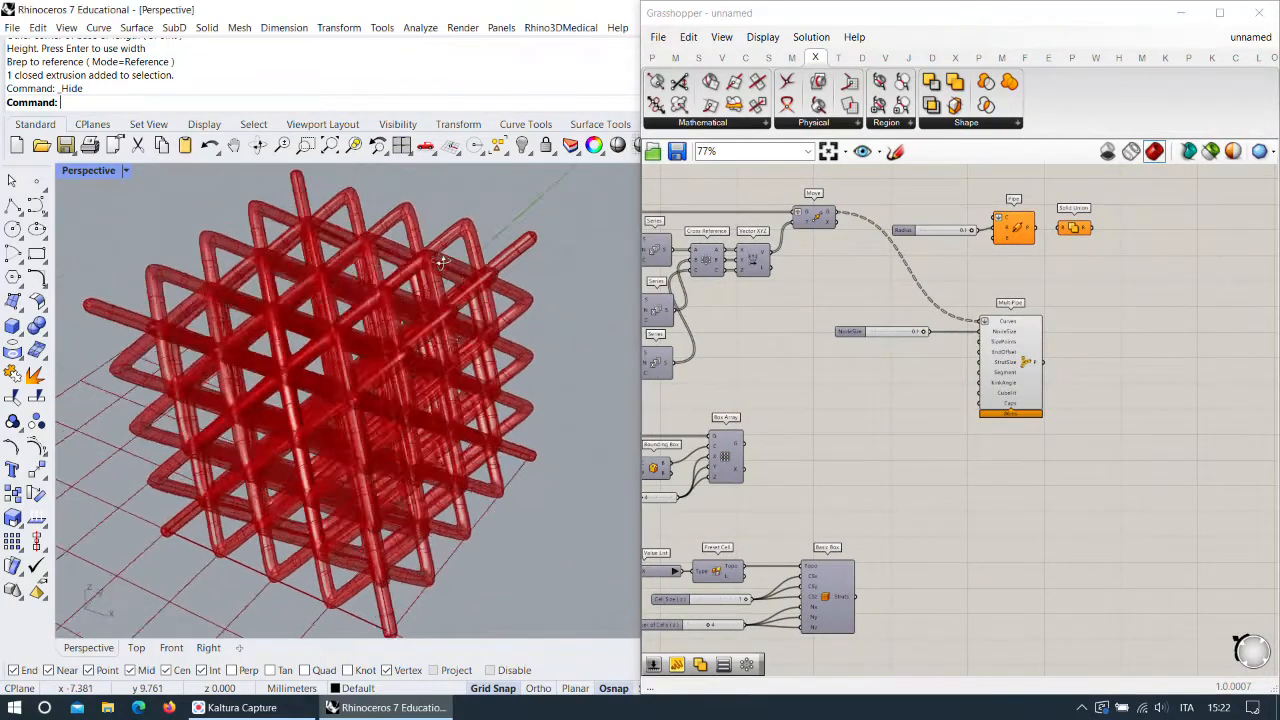
{"action": "right_click_drag", "start_coordinate": [468, 263], "coordinate": [455, 351]}
{"action": "scroll", "coordinate": [480, 259], "scroll_direction": "up", "scroll_amount": 2}
{"action": "scroll", "coordinate": [519, 297], "scroll_direction": "down", "scroll_amount": 5}
{"action": "scroll", "coordinate": [519, 297], "scroll_direction": "down", "scroll_amount": 6}
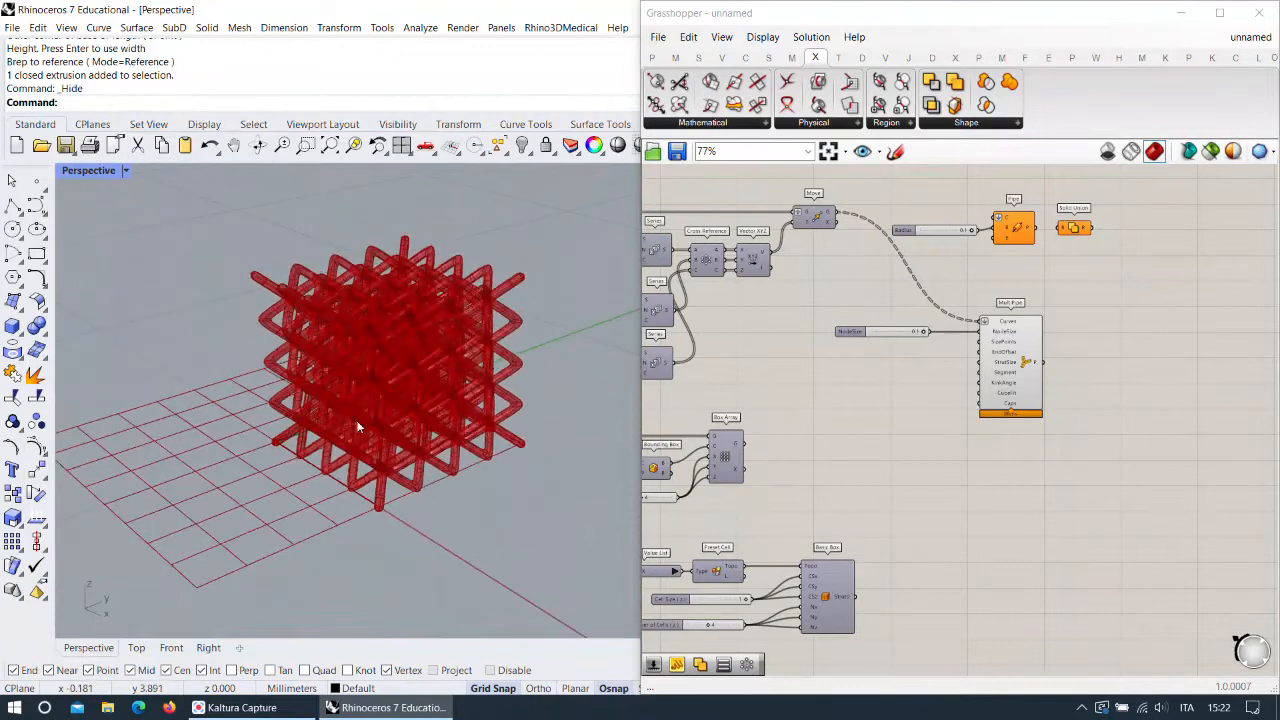
{"action": "scroll", "coordinate": [348, 412], "scroll_direction": "up", "scroll_amount": 8}
{"action": "right_click_drag", "start_coordinate": [348, 414], "coordinate": [411, 361]}
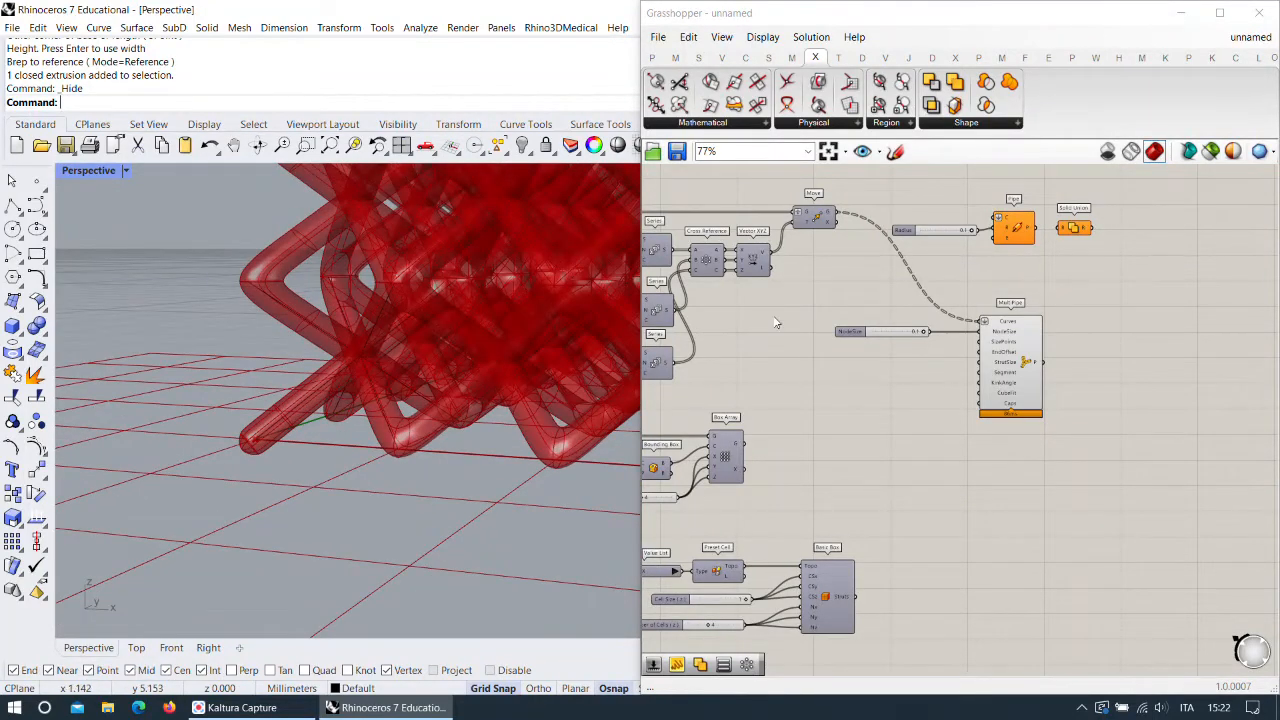
{"action": "scroll", "coordinate": [990, 362], "scroll_direction": "up", "scroll_amount": 5}
{"action": "right_click_drag", "start_coordinate": [453, 366], "coordinate": [334, 370]}
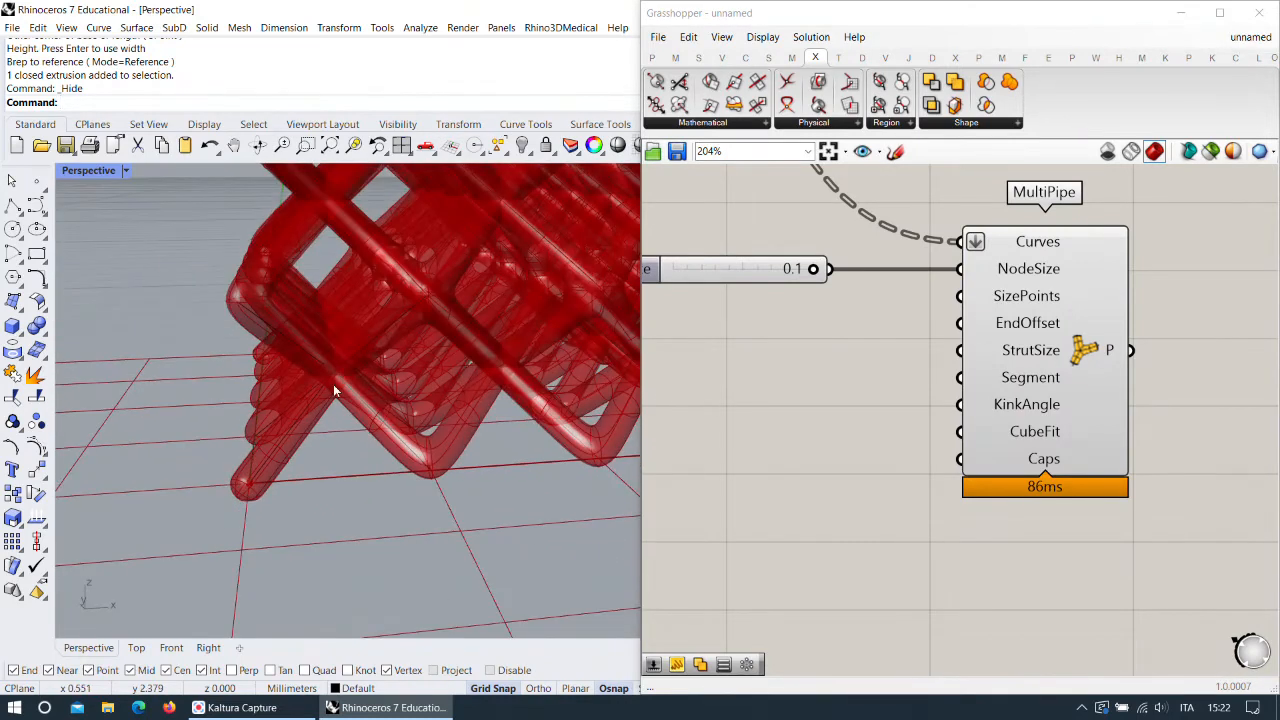
{"action": "scroll", "coordinate": [888, 392], "scroll_direction": "down", "scroll_amount": 4}
{"action": "scroll", "coordinate": [316, 365], "scroll_direction": "up", "scroll_amount": 3}
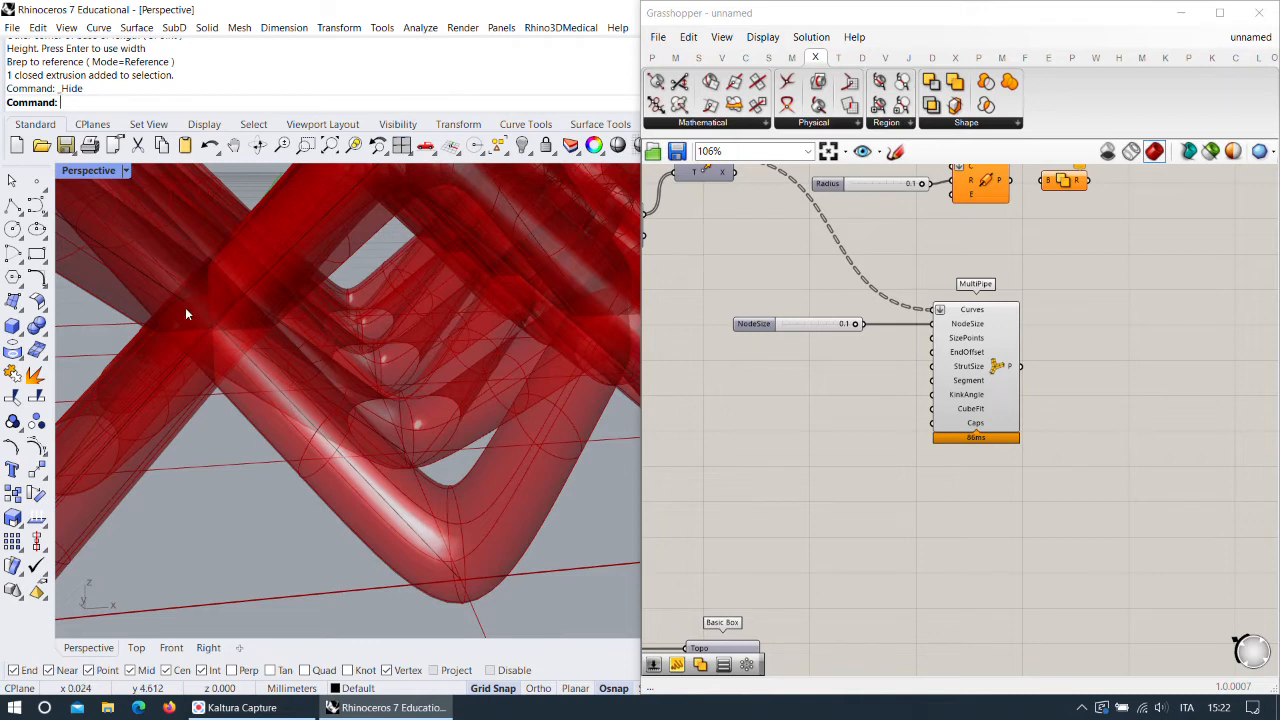
Disconnect the Move component's G output from MultiPipe's Curves input.
{"action": "scroll", "coordinate": [858, 394], "scroll_direction": "down", "scroll_amount": 3}
{"action": "right_click_drag", "start_coordinate": [884, 404], "coordinate": [982, 402]}
{"action": "scroll", "coordinate": [974, 348], "scroll_direction": "up", "scroll_amount": 3}
{"action": "left_click_drag", "start_coordinate": [1026, 338], "coordinate": [826, 201], "text": "ctrl"}
{"action": "right_click_drag", "start_coordinate": [992, 344], "coordinate": [1052, 395]}
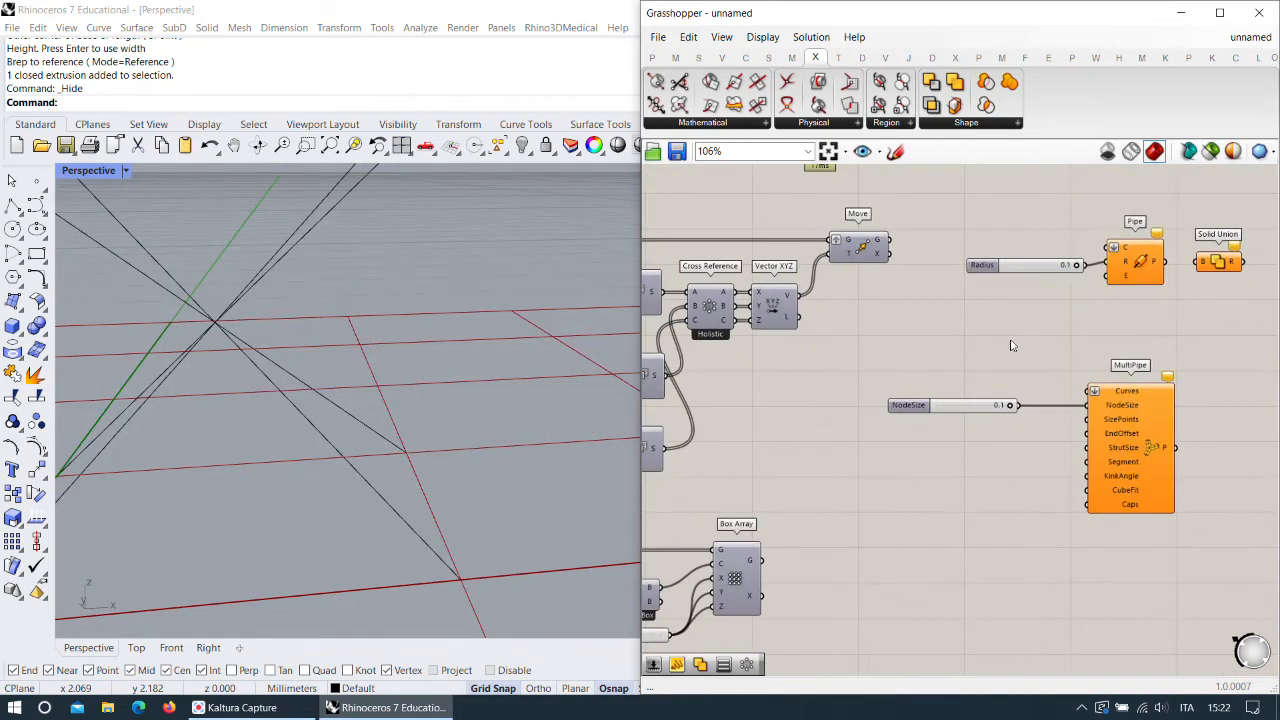
Add a Divide Curve component and feed its C input from the Move component's G output.
{"action": "double_click", "coordinate": [1010, 339]}
{"action": "type", "text": "divide"}
{"action": "key", "text": "Return"}
{"action": "scroll", "coordinate": [1010, 339], "scroll_direction": "up", "scroll_amount": 3}
{"action": "left_click_drag", "start_coordinate": [1012, 342], "coordinate": [843, 202]}
Add a number slider set to 2 and connect it to Divide Curve's N input as the count.
{"action": "double_click", "coordinate": [875, 381]}
{"action": "type", "text": "2"}
{"action": "key", "text": "Return"}
{"action": "left_click_drag", "start_coordinate": [956, 381], "coordinate": [924, 376]}
Check the division points on the lattice lines and turn off Divide Curve's preview.
{"action": "scroll", "coordinate": [555, 394], "scroll_direction": "down", "scroll_amount": 5}
{"action": "right_click_drag", "start_coordinate": [550, 390], "coordinate": [474, 348]}
{"action": "right_click_drag", "start_coordinate": [1108, 396], "coordinate": [988, 409]}
{"action": "scroll", "coordinate": [884, 382], "scroll_direction": "up", "scroll_amount": 2}
{"action": "right_click", "coordinate": [884, 382]}
{"action": "left_click", "coordinate": [902, 412]}
Add a PolyLine component beside Divide Curve and connect Divide Curve's P output to its V input.
{"action": "double_click", "coordinate": [1004, 354]}
{"action": "type", "text": "po"}
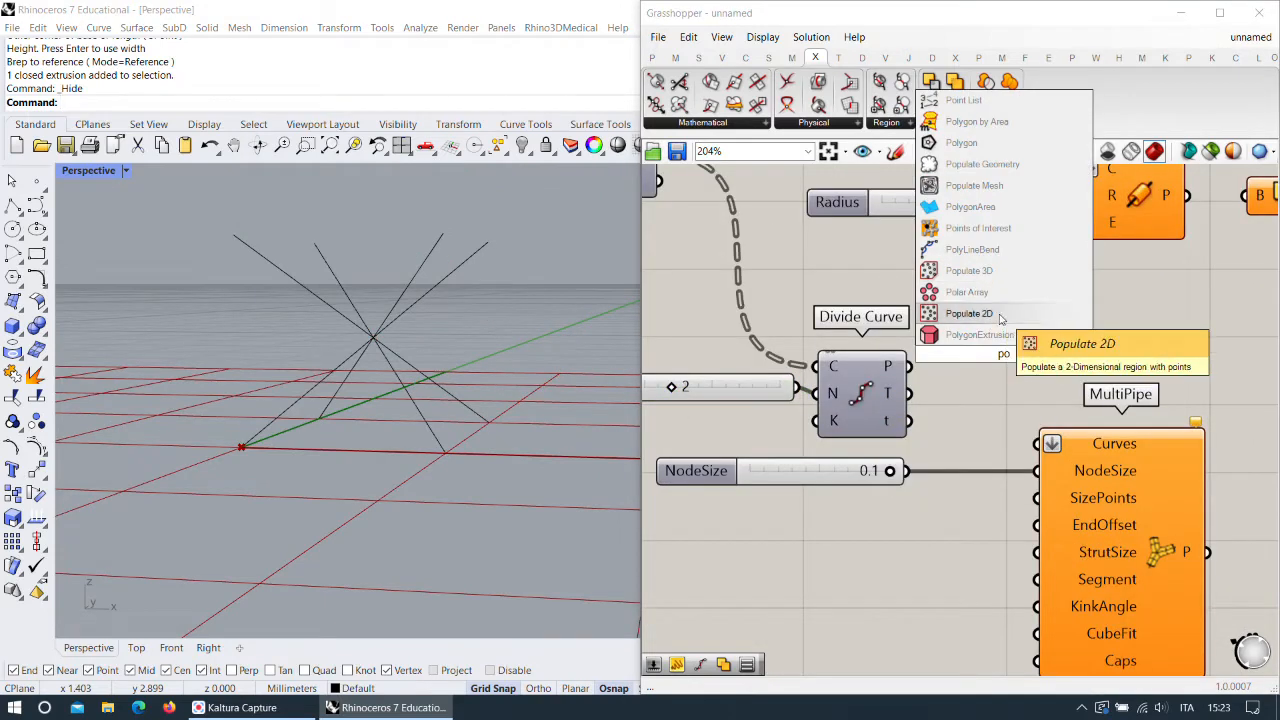
{"action": "type", "text": "lylin"}
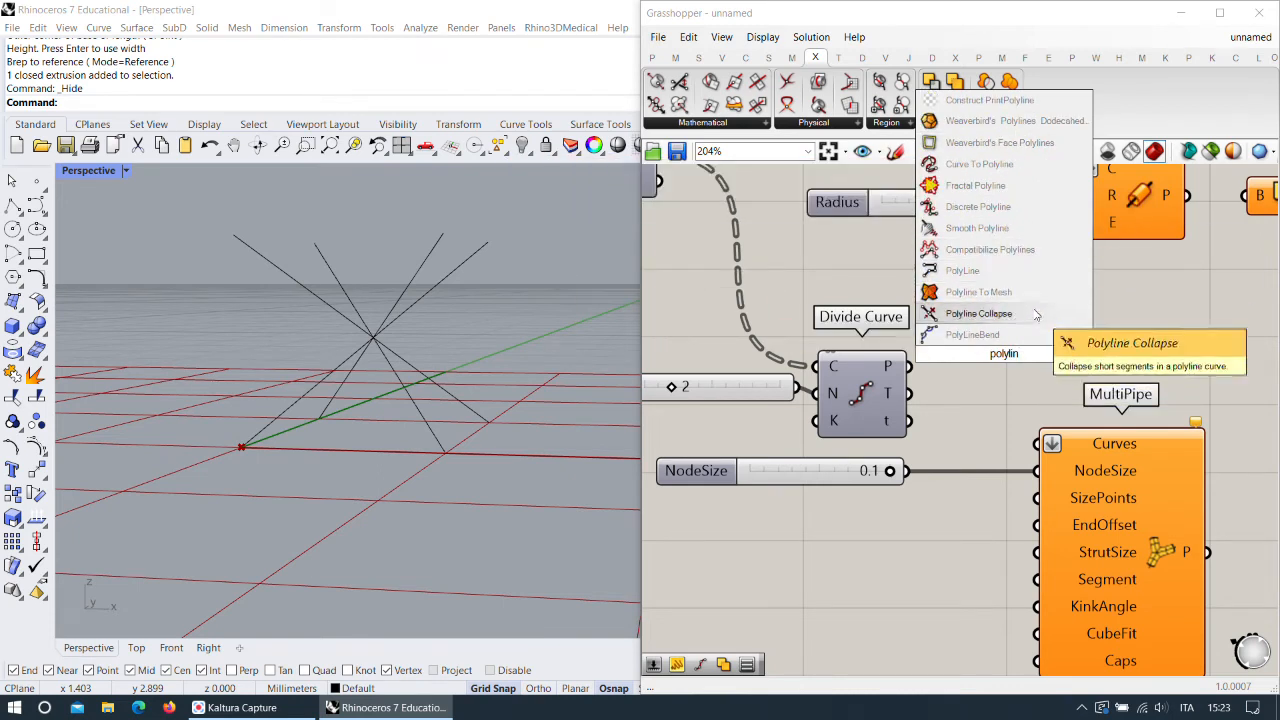
{"action": "left_click", "coordinate": [1000, 271]}
{"action": "left_click_drag", "start_coordinate": [960, 343], "coordinate": [906, 372]}
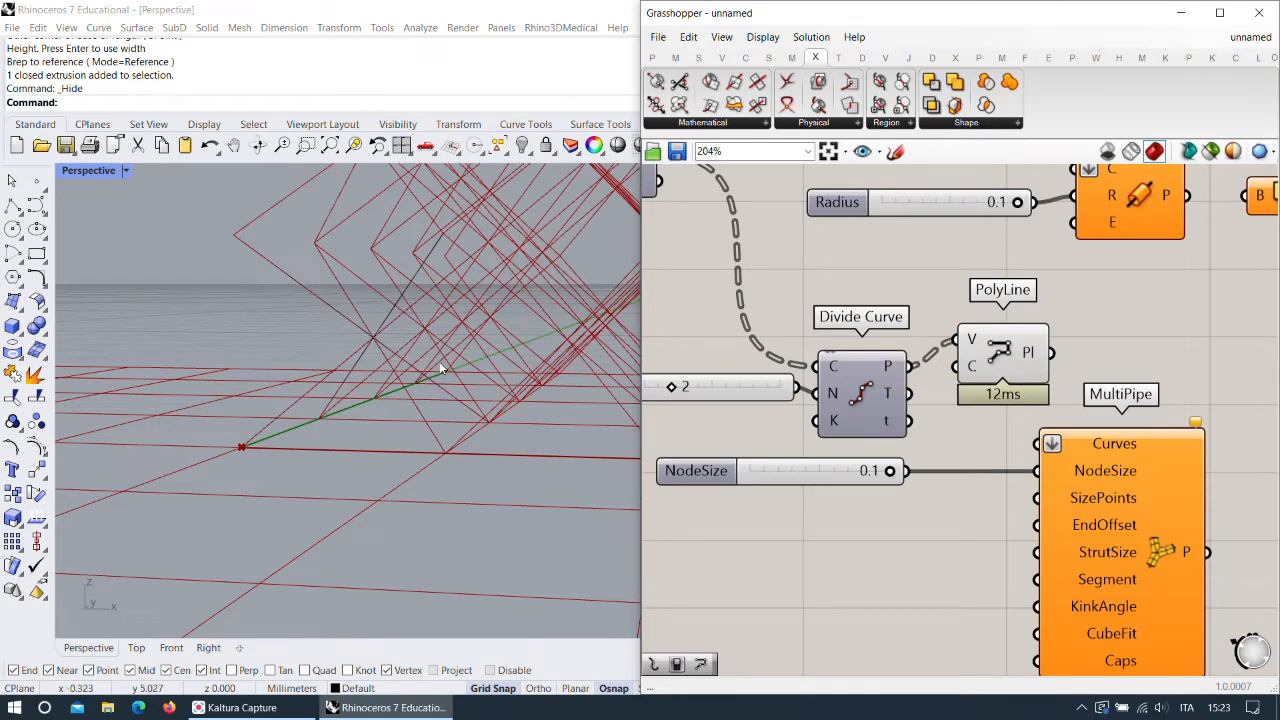
{"action": "scroll", "coordinate": [440, 368], "scroll_direction": "down", "scroll_amount": 4}
{"action": "left_click_drag", "start_coordinate": [1001, 361], "coordinate": [980, 388]}
Move MultiPipe and its NodeSize slider, connect PolyLine's Pl output to MultiPipe's Curves input, and turn off PolyLine's preview.
{"action": "right_click_drag", "start_coordinate": [1058, 469], "coordinate": [825, 320]}
{"action": "left_click_drag", "start_coordinate": [990, 318], "coordinate": [664, 393]}
{"action": "left_click_drag", "start_coordinate": [887, 360], "coordinate": [1013, 370]}
{"action": "left_click_drag", "start_coordinate": [945, 303], "coordinate": [797, 230]}
{"action": "right_click", "coordinate": [748, 233]}
{"action": "left_click", "coordinate": [765, 268]}
Inspect the joints and strut ends of the MultiPipe lattice built from the divided polylines.
{"action": "scroll", "coordinate": [405, 270], "scroll_direction": "down", "scroll_amount": 6}
{"action": "right_click_drag", "start_coordinate": [402, 240], "coordinate": [492, 250]}
{"action": "scroll", "coordinate": [415, 240], "scroll_direction": "up", "scroll_amount": 9}
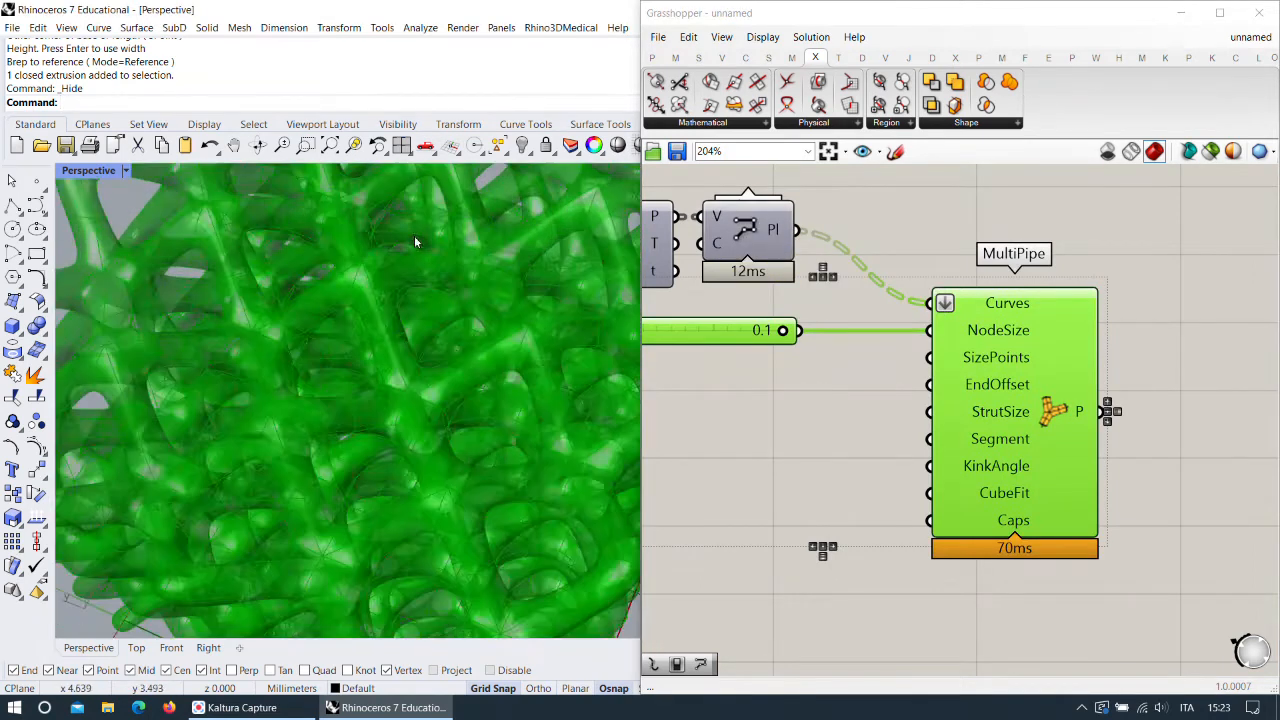
{"action": "scroll", "coordinate": [414, 240], "scroll_direction": "down", "scroll_amount": 6}
{"action": "left_click", "coordinate": [1147, 251]}
{"action": "mouse_move", "coordinate": [426, 372]}
{"action": "right_mouse_down"}
{"action": "mouse_move", "coordinate": [506, 330]}
{"action": "mouse_move", "coordinate": [414, 369]}
{"action": "right_mouse_up"}
{"action": "scroll", "coordinate": [286, 333], "scroll_direction": "up", "scroll_amount": 6}
{"action": "scroll", "coordinate": [303, 326], "scroll_direction": "down", "scroll_amount": 9}
{"action": "scroll", "coordinate": [306, 325], "scroll_direction": "down", "scroll_amount": 3}
{"action": "right_click_drag", "start_coordinate": [308, 325], "coordinate": [490, 224]}
{"action": "scroll", "coordinate": [457, 263], "scroll_direction": "up", "scroll_amount": 6}
{"action": "scroll", "coordinate": [457, 263], "scroll_direction": "down", "scroll_amount": 4}
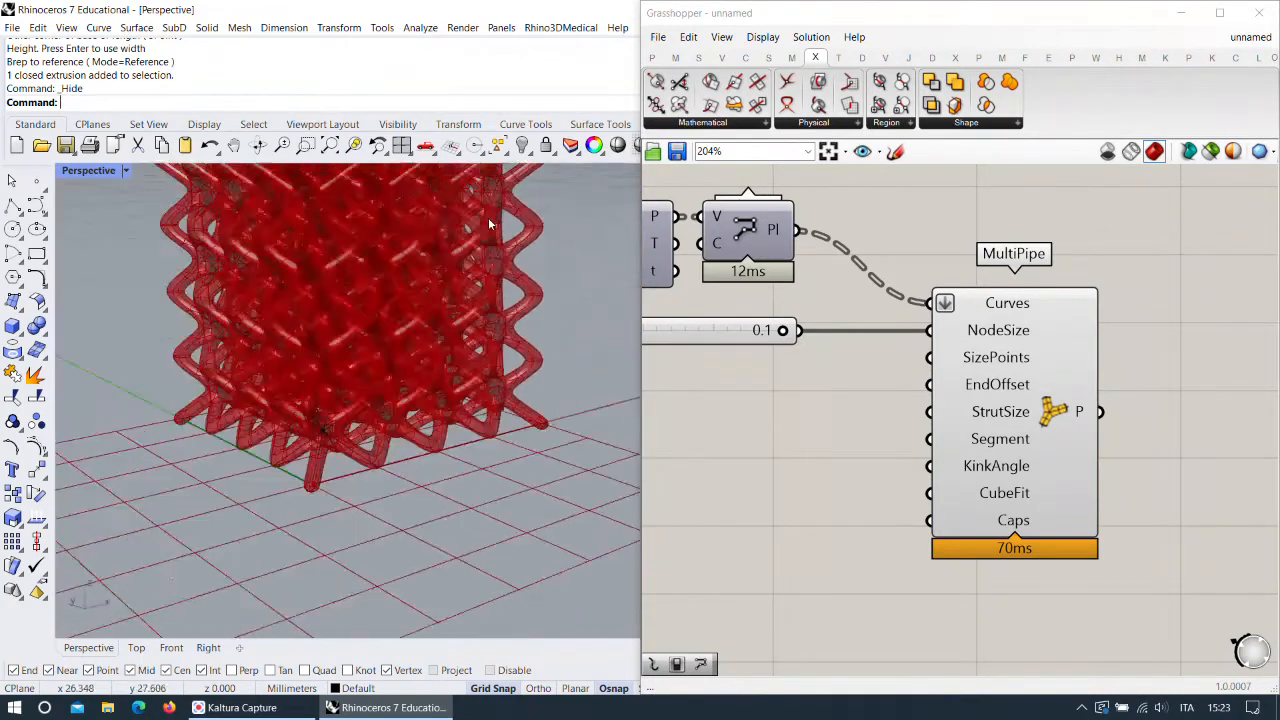
{"action": "scroll", "coordinate": [490, 224], "scroll_direction": "up", "scroll_amount": 5}
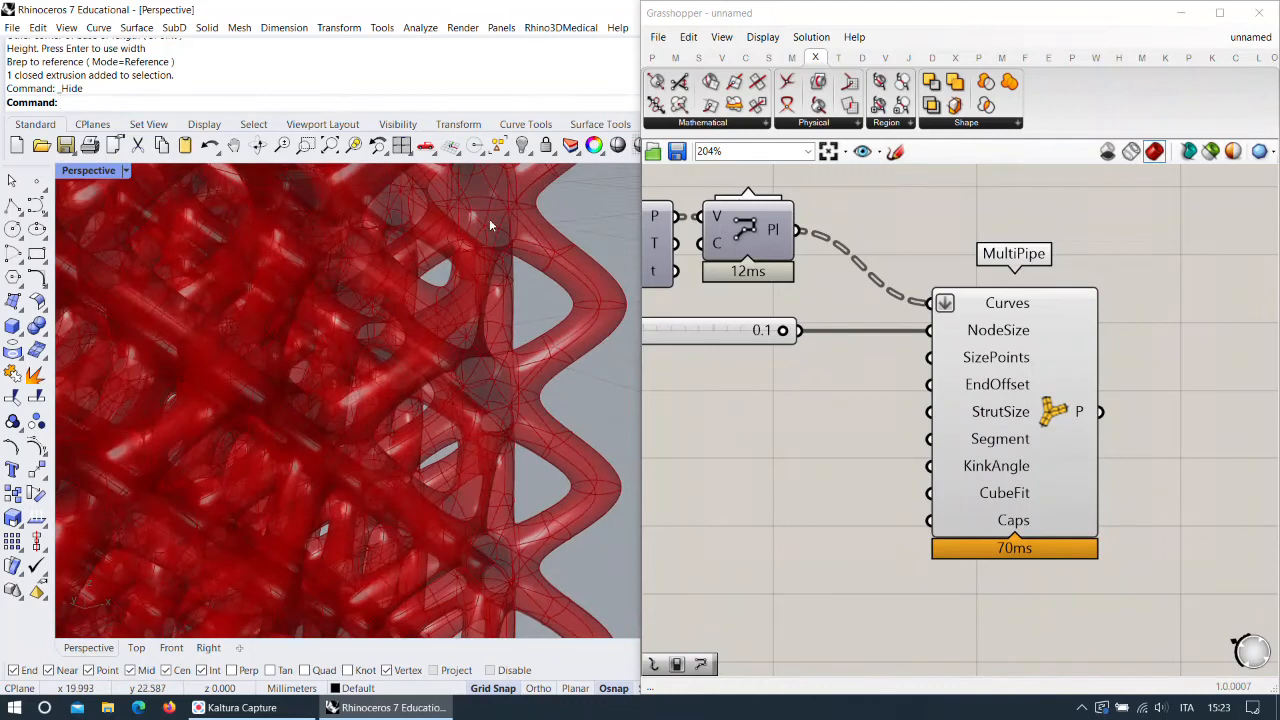
Reposition MultiPipe and the NodeSize slider, and disconnect PolyLine's Pl output from MultiPipe's Curves input.
{"action": "scroll", "coordinate": [798, 350], "scroll_direction": "down", "scroll_amount": 3}
{"action": "right_click_drag", "start_coordinate": [834, 351], "coordinate": [950, 372]}
{"action": "left_click_drag", "start_coordinate": [1085, 376], "coordinate": [1090, 414]}
{"action": "left_click_drag", "start_coordinate": [907, 355], "coordinate": [940, 403]}
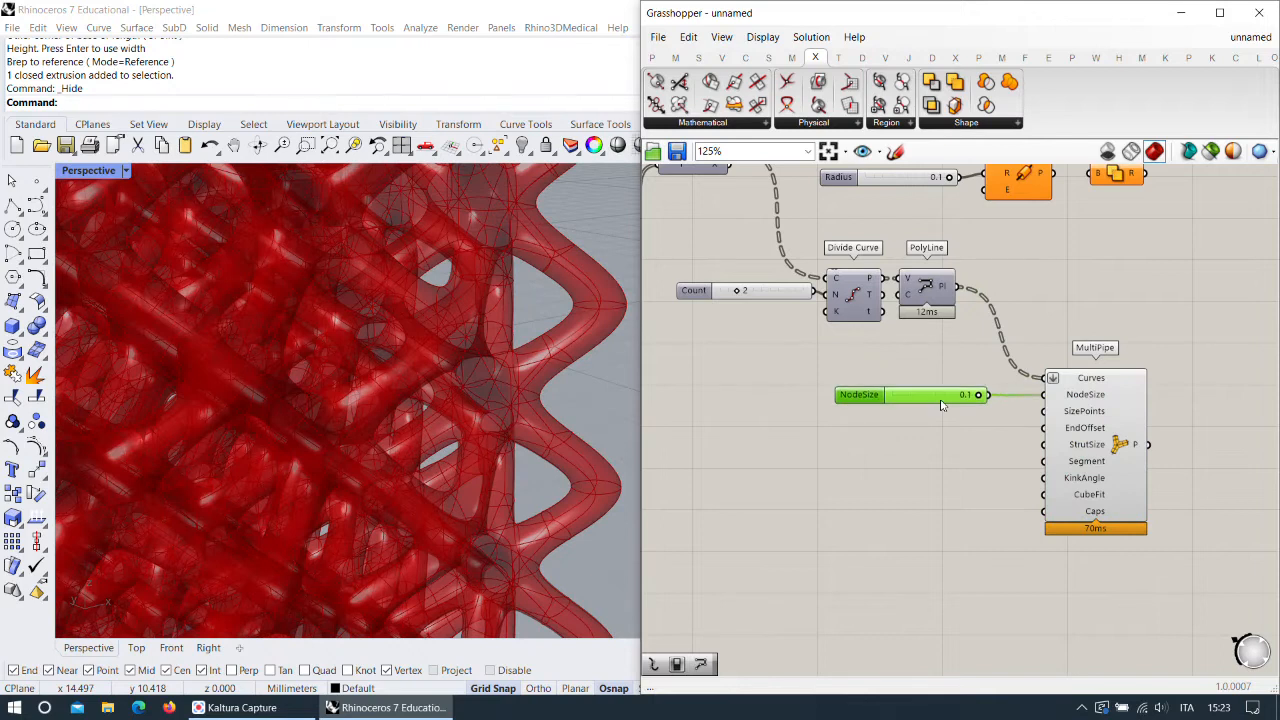
{"action": "left_click_drag", "start_coordinate": [1047, 381], "coordinate": [959, 288], "text": "ctrl"}
Connect Basic Box's Struts output to MultiPipe's Curves input.
{"action": "scroll", "coordinate": [958, 292], "scroll_direction": "down", "scroll_amount": 4}
{"action": "right_click_drag", "start_coordinate": [957, 423], "coordinate": [977, 372]}
{"action": "scroll", "coordinate": [788, 376], "scroll_direction": "up", "scroll_amount": 3}
{"action": "right_click_drag", "start_coordinate": [911, 420], "coordinate": [848, 265]}
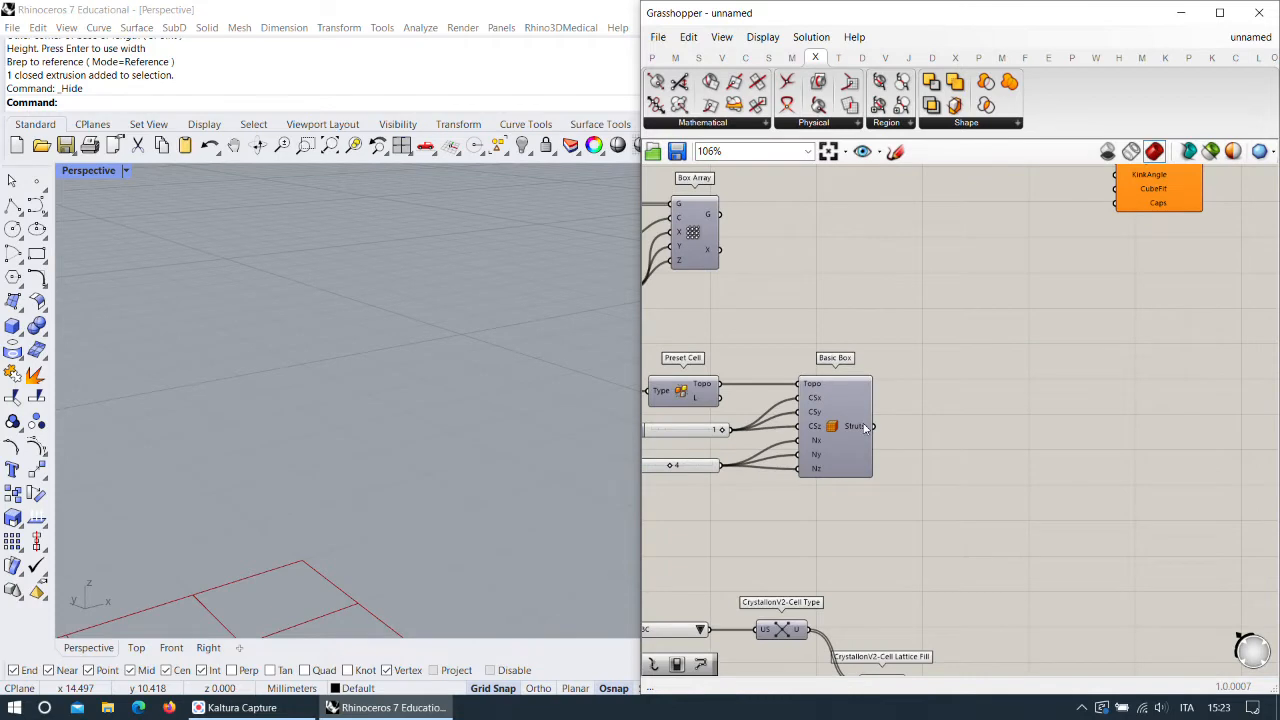
{"action": "scroll", "coordinate": [1023, 326], "scroll_direction": "down", "scroll_amount": 4}
{"action": "left_click_drag", "start_coordinate": [988, 393], "coordinate": [1033, 287]}
Examine the thickened Basic Box lattice's joints and the Preset Cell component's L output data.
{"action": "scroll", "coordinate": [1090, 182], "scroll_direction": "up", "scroll_amount": 4}
{"action": "scroll", "coordinate": [430, 358], "scroll_direction": "down", "scroll_amount": 5}
{"action": "right_click_drag", "start_coordinate": [430, 358], "coordinate": [471, 306]}
{"action": "scroll", "coordinate": [555, 362], "scroll_direction": "up", "scroll_amount": 5}
{"action": "scroll", "coordinate": [771, 525], "scroll_direction": "down", "scroll_amount": 3}
{"action": "right_click_drag", "start_coordinate": [771, 525], "coordinate": [858, 384]}
{"action": "scroll", "coordinate": [704, 456], "scroll_direction": "up", "scroll_amount": 5}
{"action": "mouse_move", "coordinate": [907, 362]}
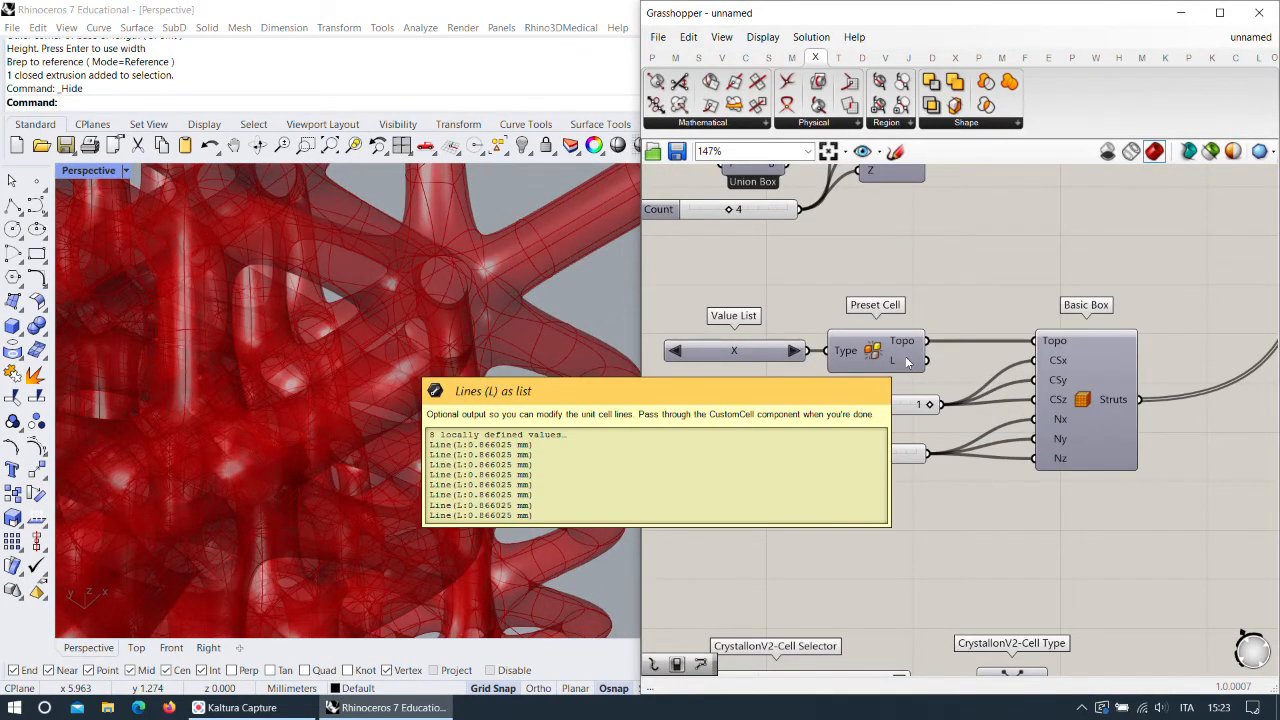
Disconnect Basic Box's Struts output from MultiPipe's Curves input and move MultiPipe with its NodeSize slider.
{"action": "scroll", "coordinate": [907, 362], "scroll_direction": "down", "scroll_amount": 3}
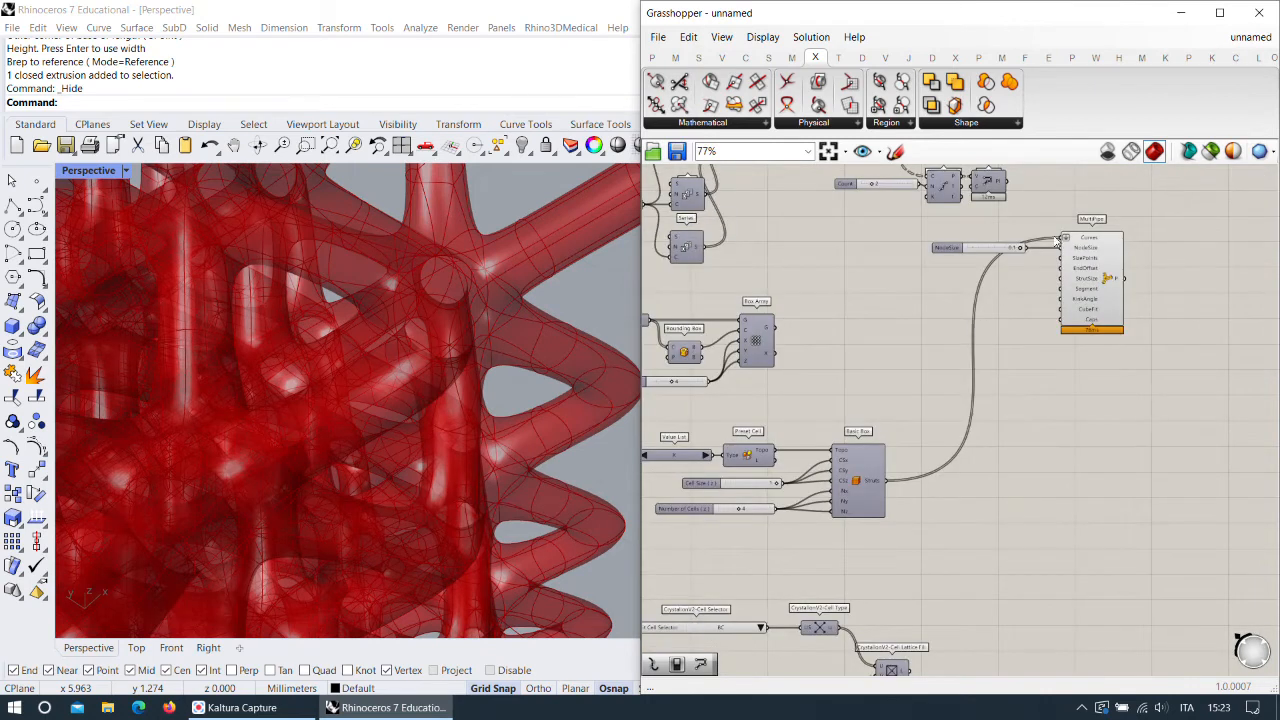
{"action": "left_click_drag", "start_coordinate": [975, 353], "coordinate": [888, 483], "text": "ctrl"}
{"action": "right_click_drag", "start_coordinate": [1017, 257], "coordinate": [895, 348]}
{"action": "scroll", "coordinate": [849, 271], "scroll_direction": "up", "scroll_amount": 3}
{"action": "left_click_drag", "start_coordinate": [1040, 490], "coordinate": [716, 229]}
{"action": "left_click_drag", "start_coordinate": [972, 360], "coordinate": [796, 401]}
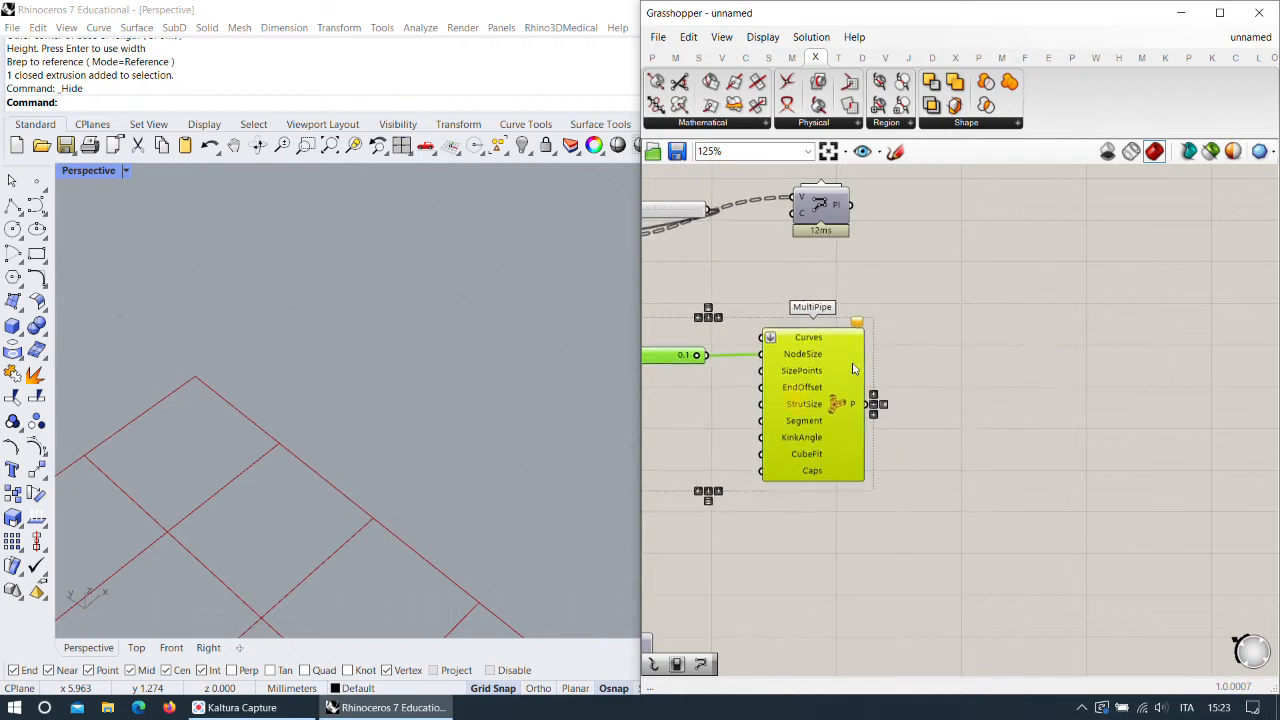
Place Divide Curve between the Count slider and PolyLine, and reposition MultiPipe together with its NodeSize slider.
{"action": "right_click_drag", "start_coordinate": [834, 377], "coordinate": [985, 306]}
{"action": "left_click", "coordinate": [976, 217]}
{"action": "right_click_drag", "start_coordinate": [837, 209], "coordinate": [835, 274]}
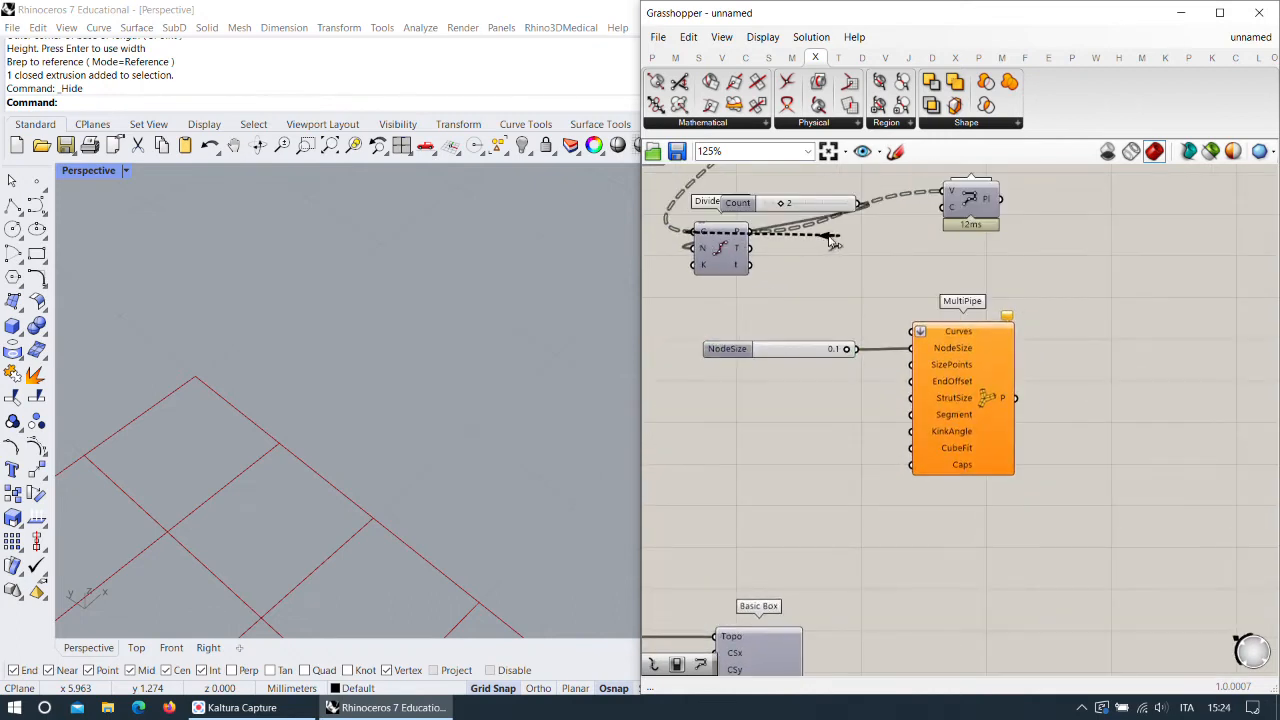
{"action": "left_click_drag", "start_coordinate": [720, 250], "coordinate": [897, 220]}
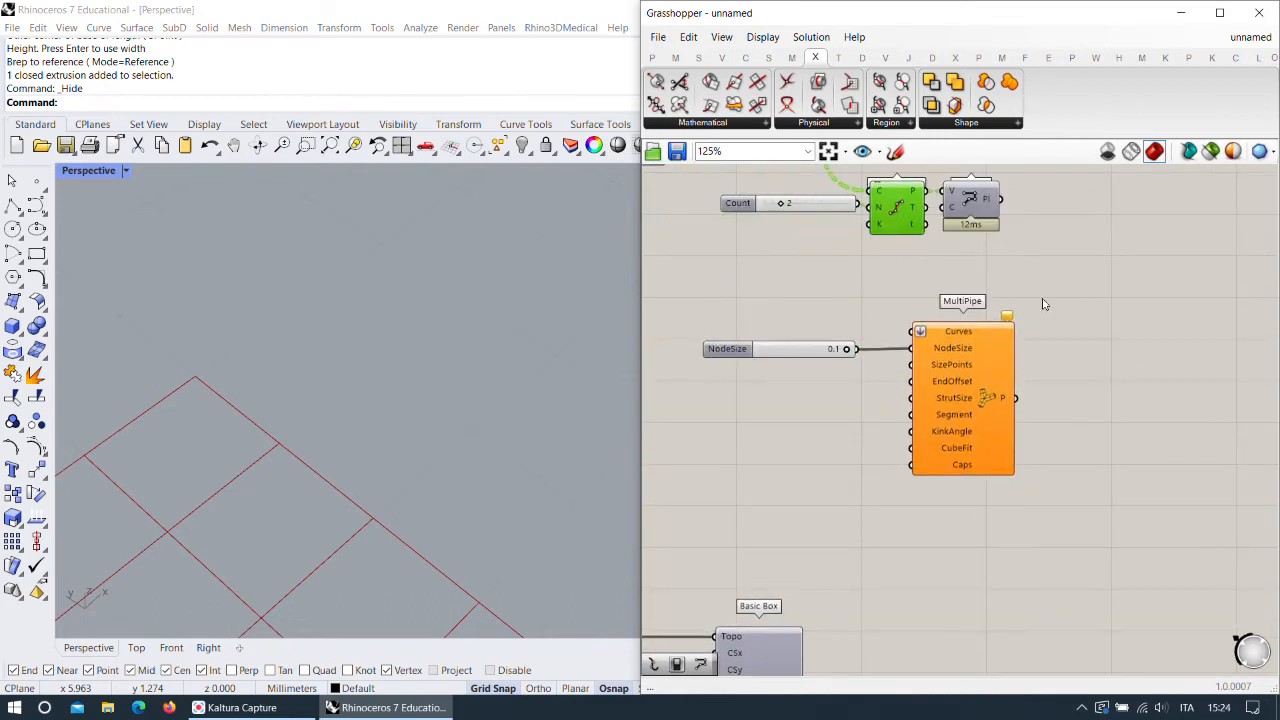
{"action": "left_click_drag", "start_coordinate": [1086, 308], "coordinate": [766, 419]}
{"action": "left_click_drag", "start_coordinate": [945, 412], "coordinate": [1080, 345]}
{"action": "left_click", "coordinate": [1042, 456]}
Maximize the Grasshopper window and bring up the lattice components grouped as Cell, Frame, Mesh and Utils.
{"action": "right_click_drag", "start_coordinate": [1042, 455], "coordinate": [972, 232]}
{"action": "scroll", "coordinate": [884, 407], "scroll_direction": "down", "scroll_amount": 1}
{"action": "right_click_drag", "start_coordinate": [884, 407], "coordinate": [906, 388]}
{"action": "right_click_drag", "start_coordinate": [1048, 352], "coordinate": [922, 307]}
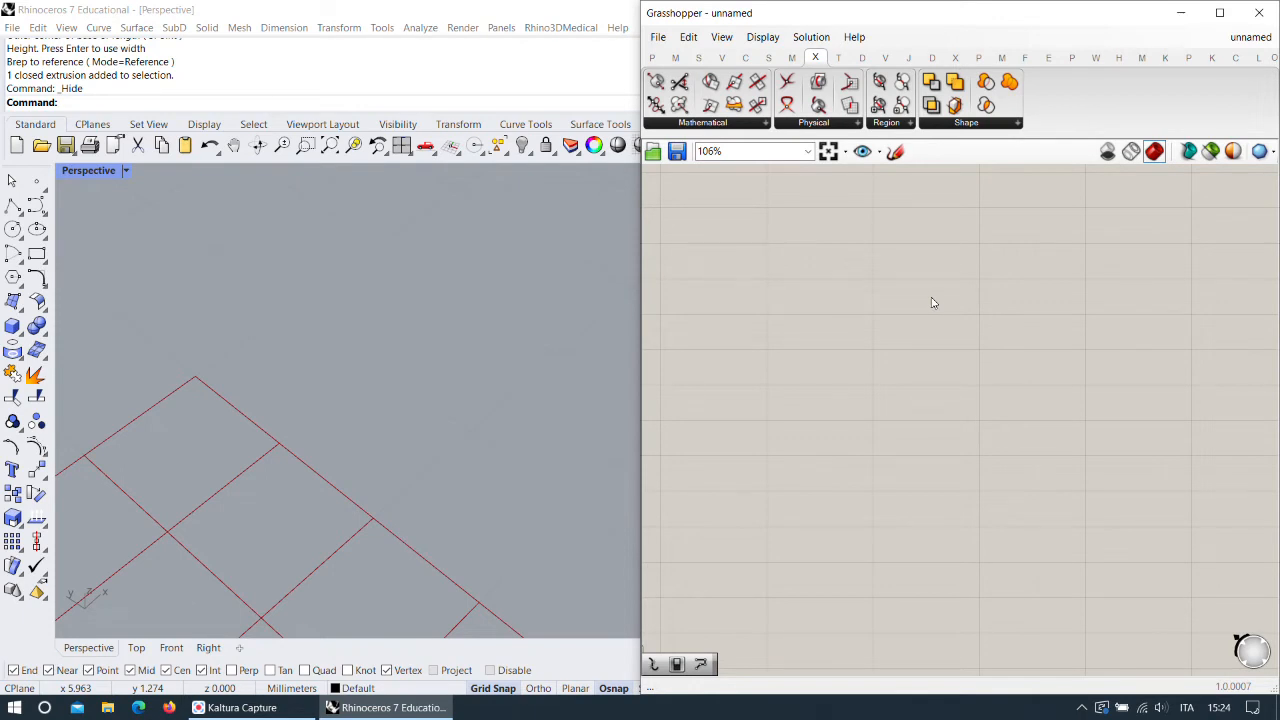
{"action": "left_click", "coordinate": [1219, 13]}
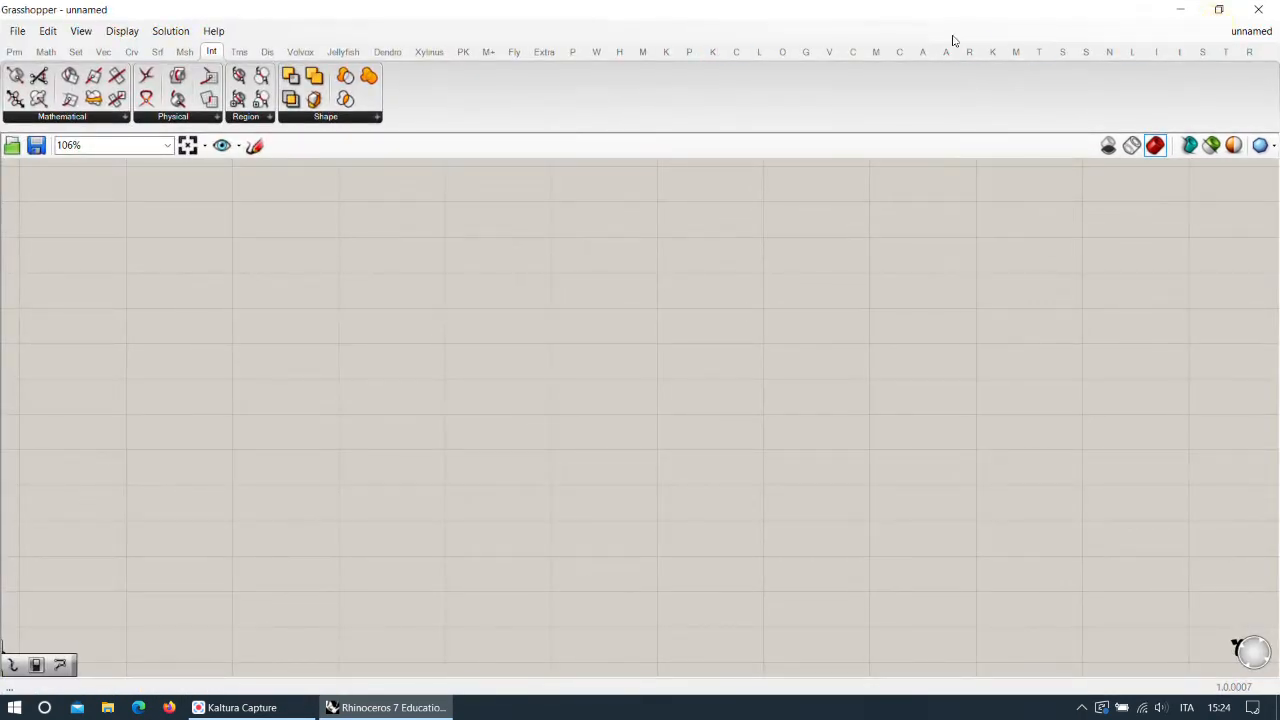
{"action": "left_click", "coordinate": [1158, 53]}
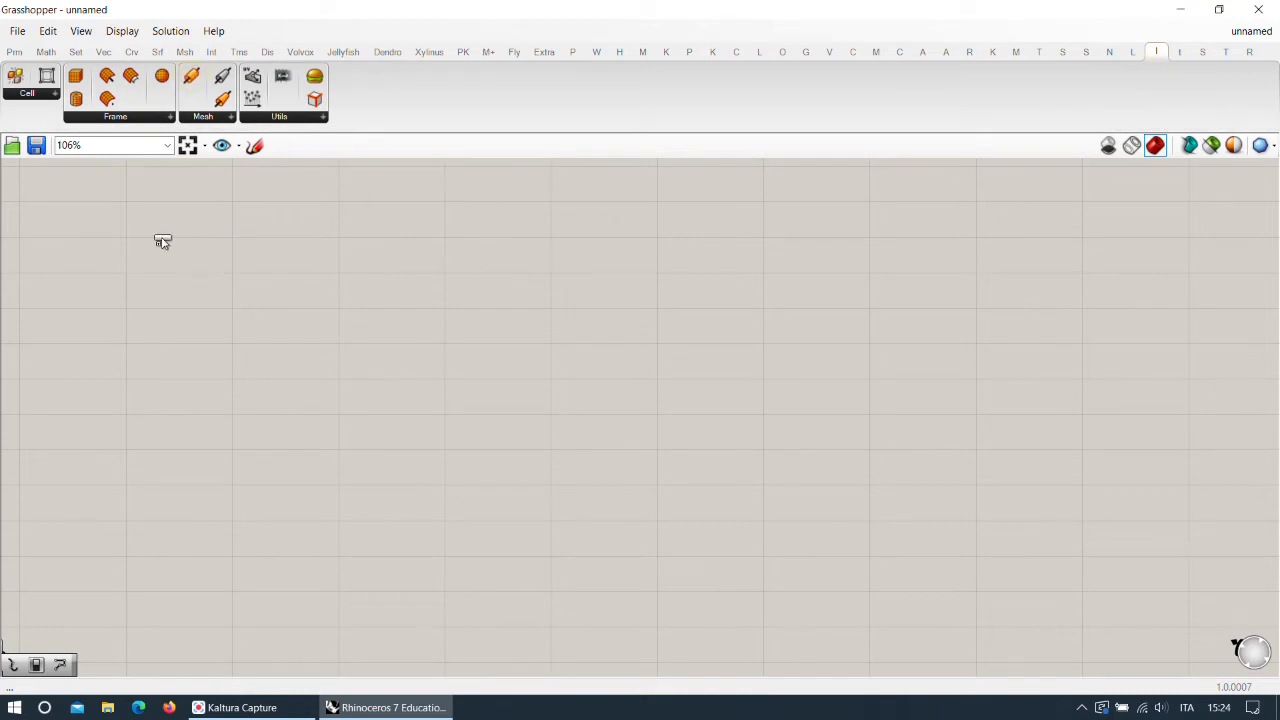
Add a Homogen mesh component to the empty canvas area below MultiPipe.
{"action": "scroll", "coordinate": [356, 309], "scroll_direction": "down", "scroll_amount": 4}
{"action": "scroll", "coordinate": [311, 277], "scroll_direction": "up", "scroll_amount": 5}
{"action": "left_click", "coordinate": [288, 281]}
{"action": "right_click_drag", "start_coordinate": [377, 311], "coordinate": [450, 312]}
{"action": "scroll", "coordinate": [494, 343], "scroll_direction": "up", "scroll_amount": 2}
{"action": "left_click", "coordinate": [372, 257]}
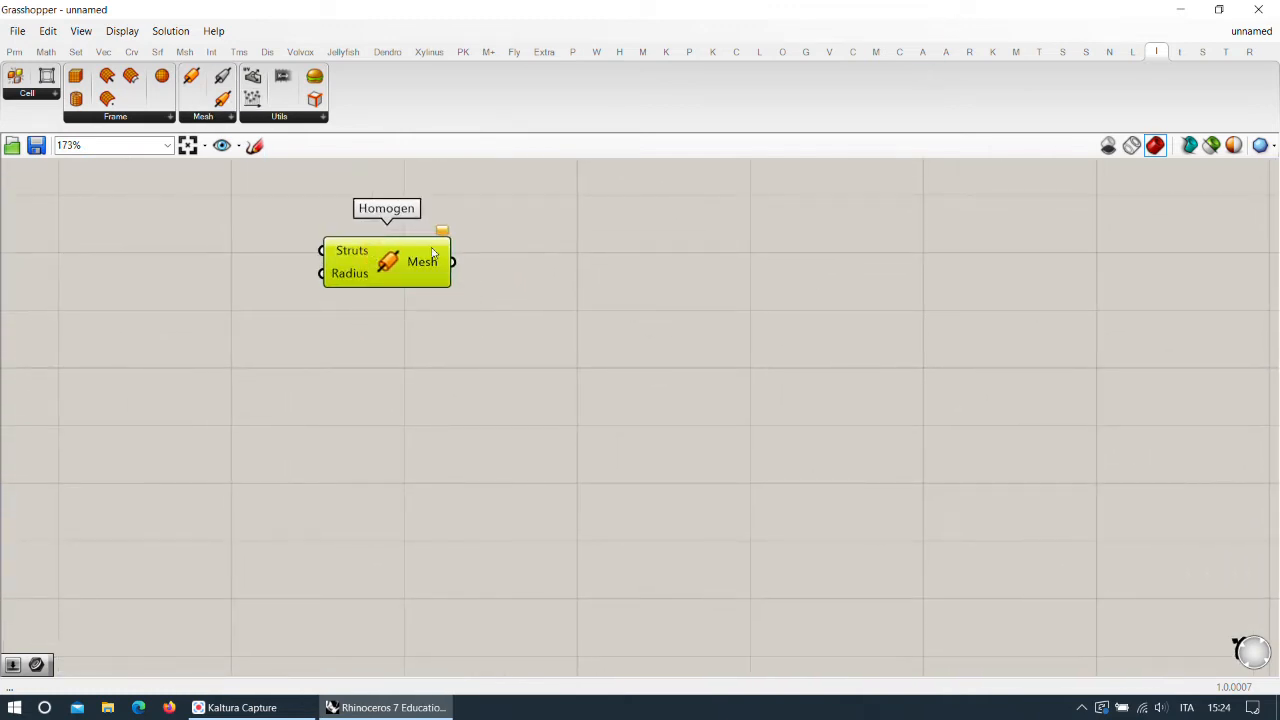
Restore the Grasshopper window beside Rhino and connect Basic Box's Struts output to Homogen's Struts input.
{"action": "mouse_move", "coordinate": [523, 296]}
{"action": "right_mouse_down"}
{"action": "mouse_move", "coordinate": [591, 369]}
{"action": "mouse_move", "coordinate": [513, 362]}
{"action": "right_mouse_up"}
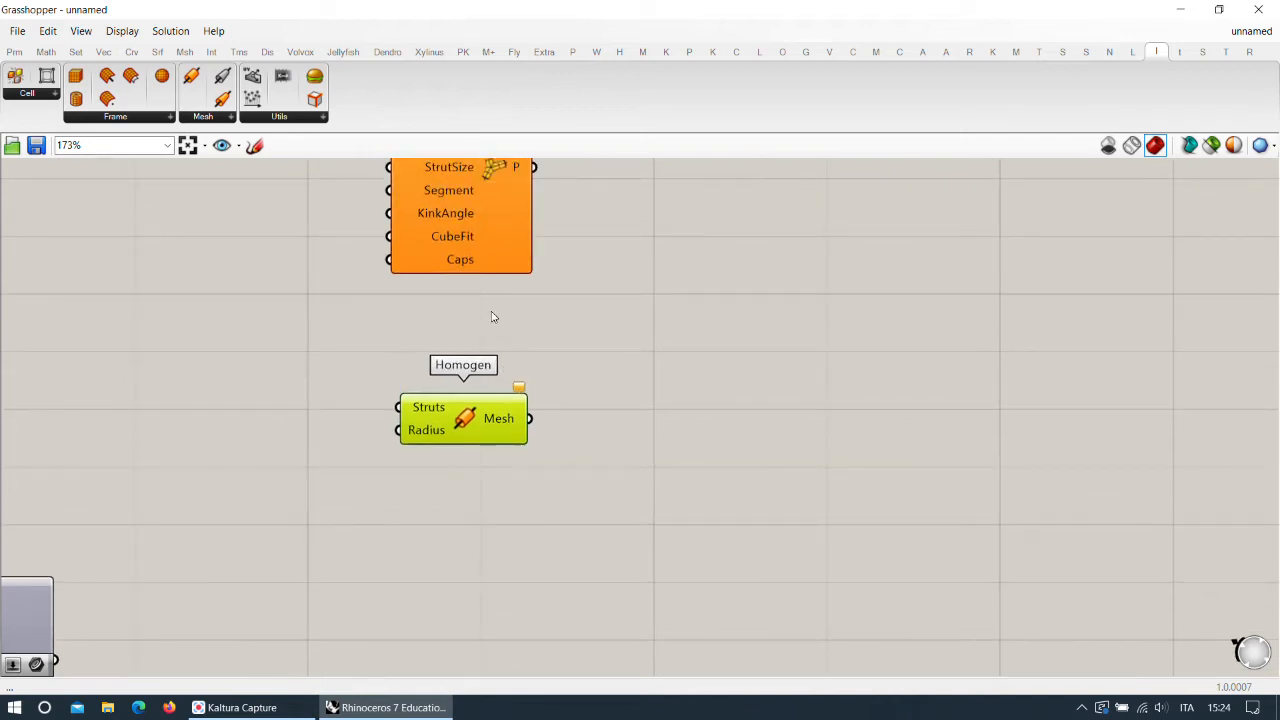
{"action": "right_click_drag", "start_coordinate": [586, 176], "coordinate": [581, 347]}
{"action": "right_click_drag", "start_coordinate": [617, 426], "coordinate": [622, 300]}
{"action": "right_click_drag", "start_coordinate": [580, 517], "coordinate": [586, 414]}
{"action": "scroll", "coordinate": [428, 374], "scroll_direction": "up", "scroll_amount": 4}
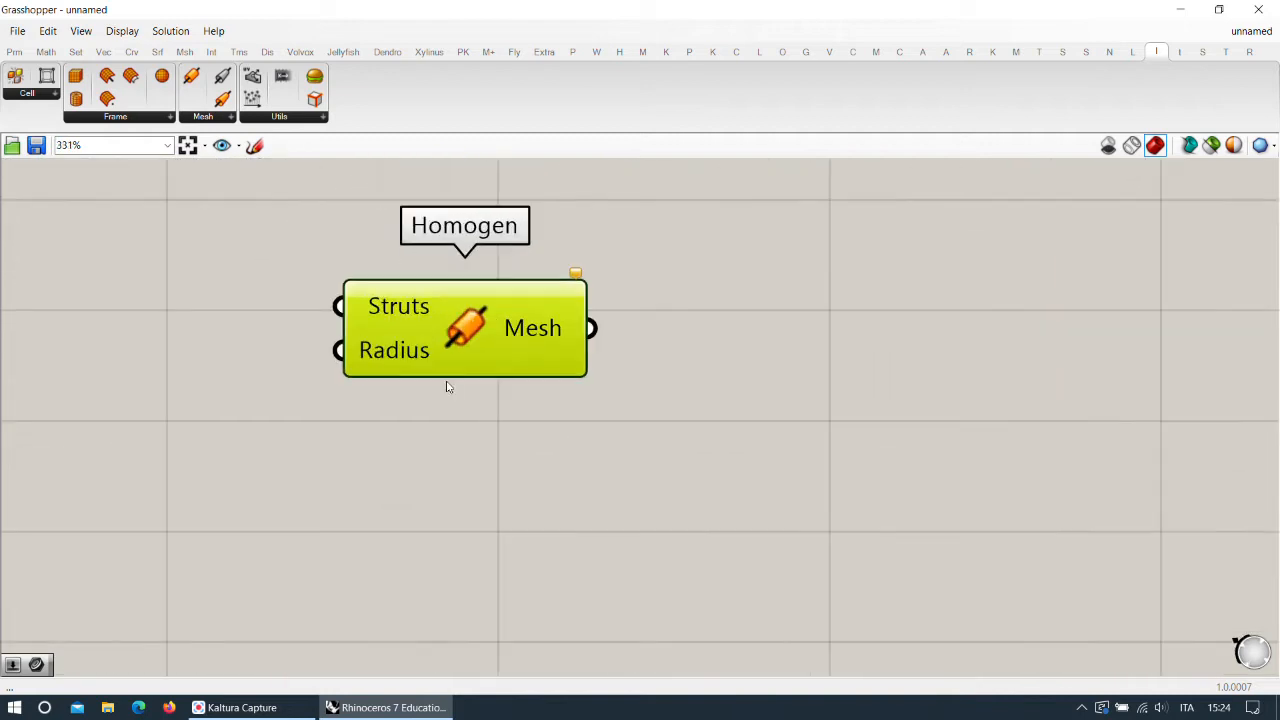
{"action": "double_click", "coordinate": [581, 7]}
{"action": "right_click_drag", "start_coordinate": [1130, 356], "coordinate": [1140, 430]}
{"action": "scroll", "coordinate": [1066, 374], "scroll_direction": "down", "scroll_amount": 4}
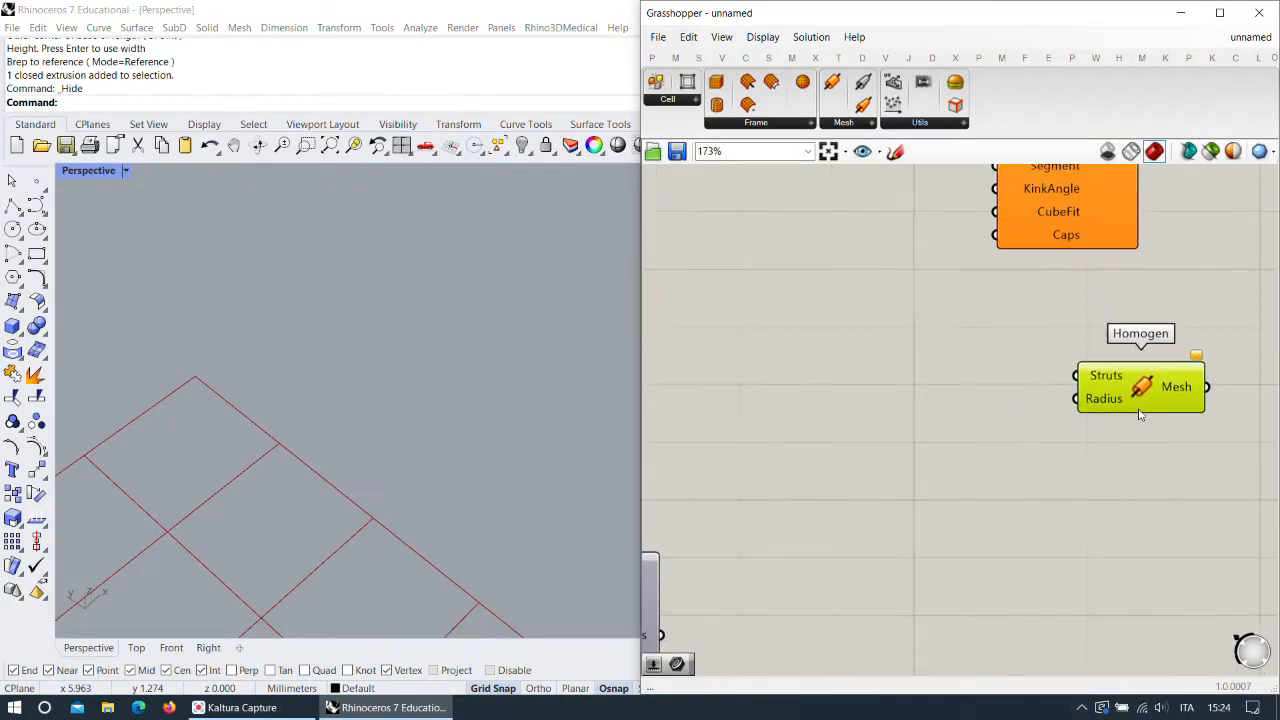
{"action": "scroll", "coordinate": [1080, 380], "scroll_direction": "down", "scroll_amount": 3}
{"action": "left_click_drag", "start_coordinate": [1076, 385], "coordinate": [858, 524]}
Examine the data at Homogen's Struts input and its connection from the Basic Box component.
{"action": "scroll", "coordinate": [1071, 414], "scroll_direction": "up", "scroll_amount": 3}
{"action": "right_click_drag", "start_coordinate": [1085, 408], "coordinate": [987, 358]}
{"action": "scroll", "coordinate": [884, 358], "scroll_direction": "down", "scroll_amount": 3}
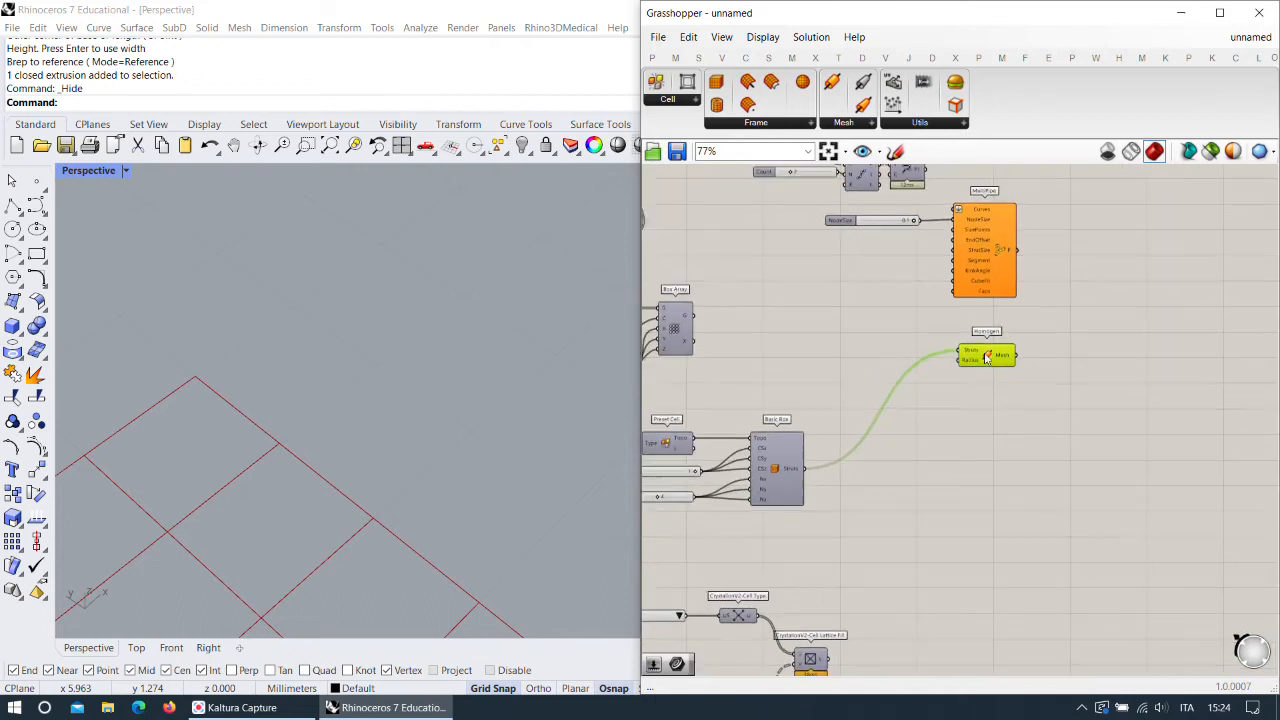
{"action": "scroll", "coordinate": [976, 396], "scroll_direction": "up", "scroll_amount": 2}
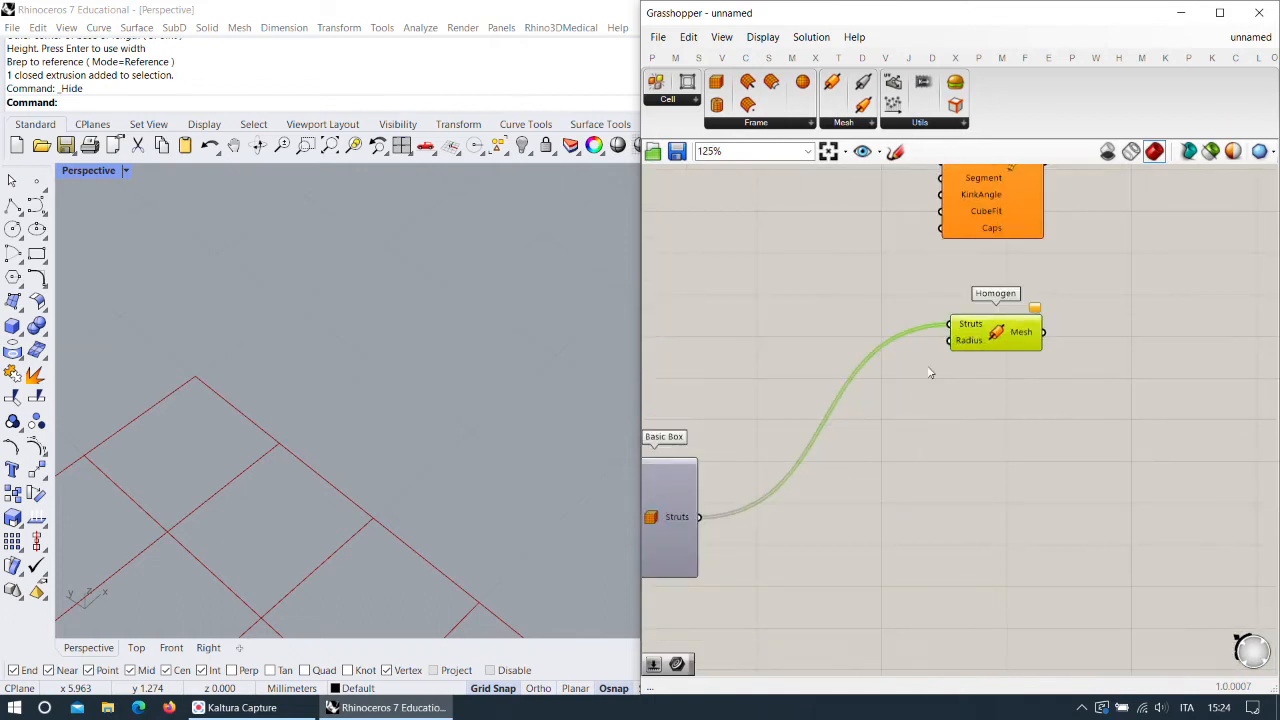
{"action": "scroll", "coordinate": [968, 356], "scroll_direction": "up", "scroll_amount": 3}
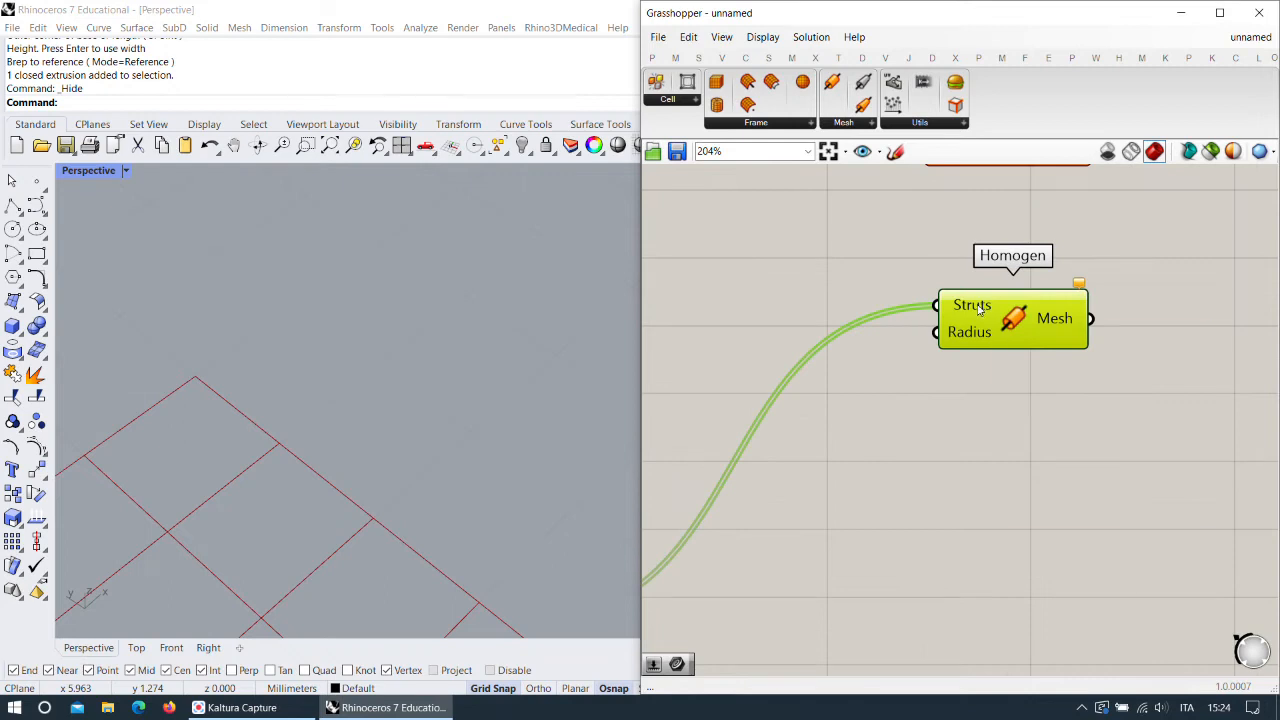
{"action": "mouse_move", "coordinate": [976, 320]}
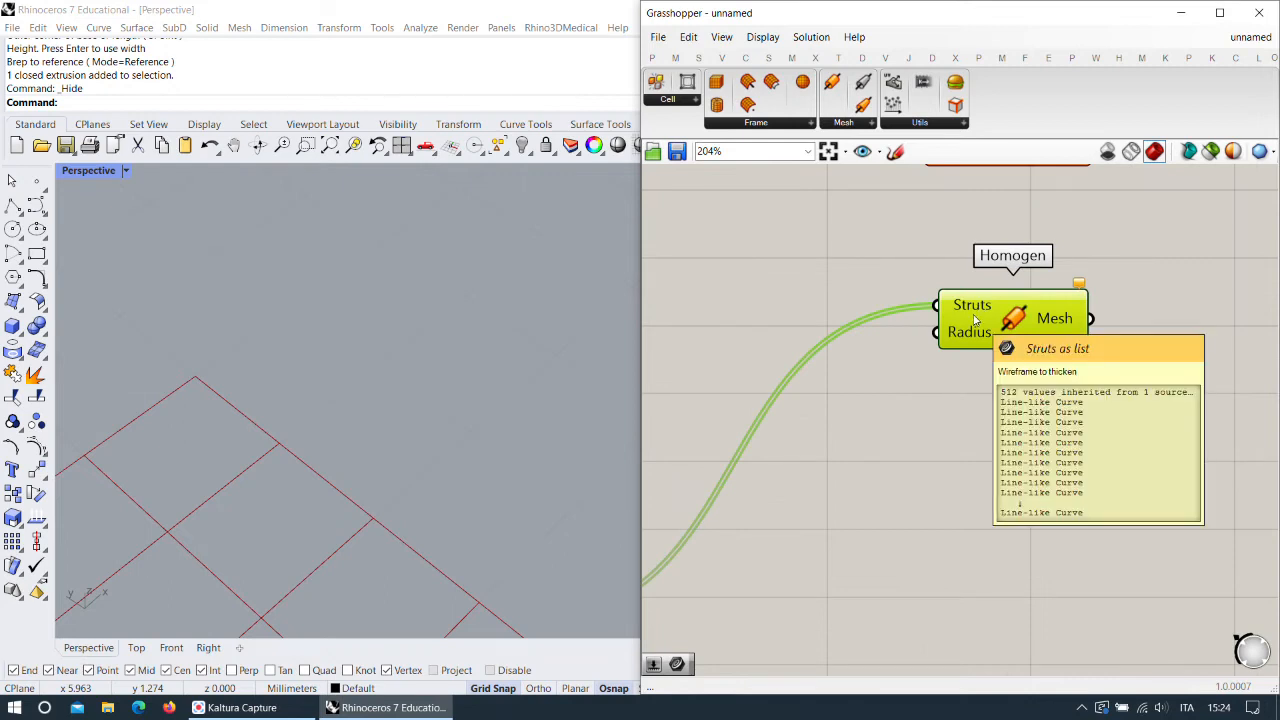
{"action": "scroll", "coordinate": [978, 306], "scroll_direction": "down", "scroll_amount": 1}
{"action": "right_click_drag", "start_coordinate": [978, 306], "coordinate": [985, 480]}
{"action": "right_click_drag", "start_coordinate": [769, 505], "coordinate": [914, 362]}
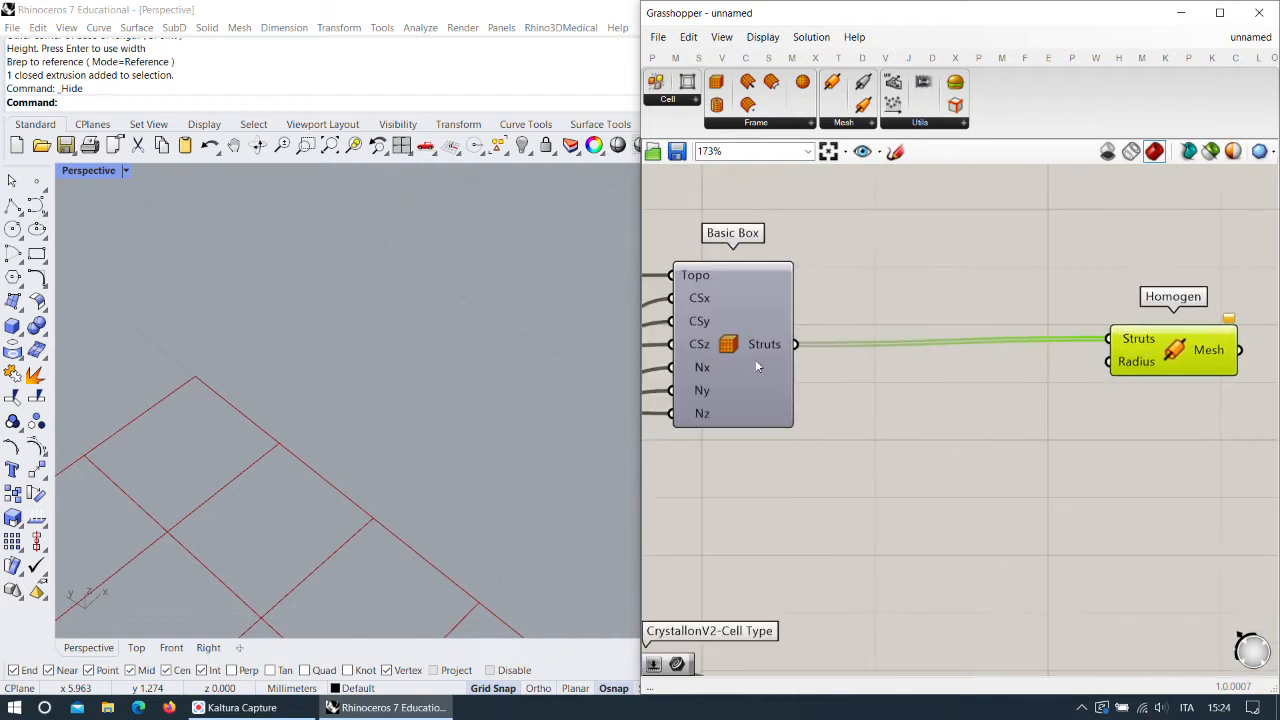
{"action": "right_click_drag", "start_coordinate": [1060, 367], "coordinate": [895, 492]}
{"action": "scroll", "coordinate": [880, 340], "scroll_direction": "down", "scroll_amount": 4}
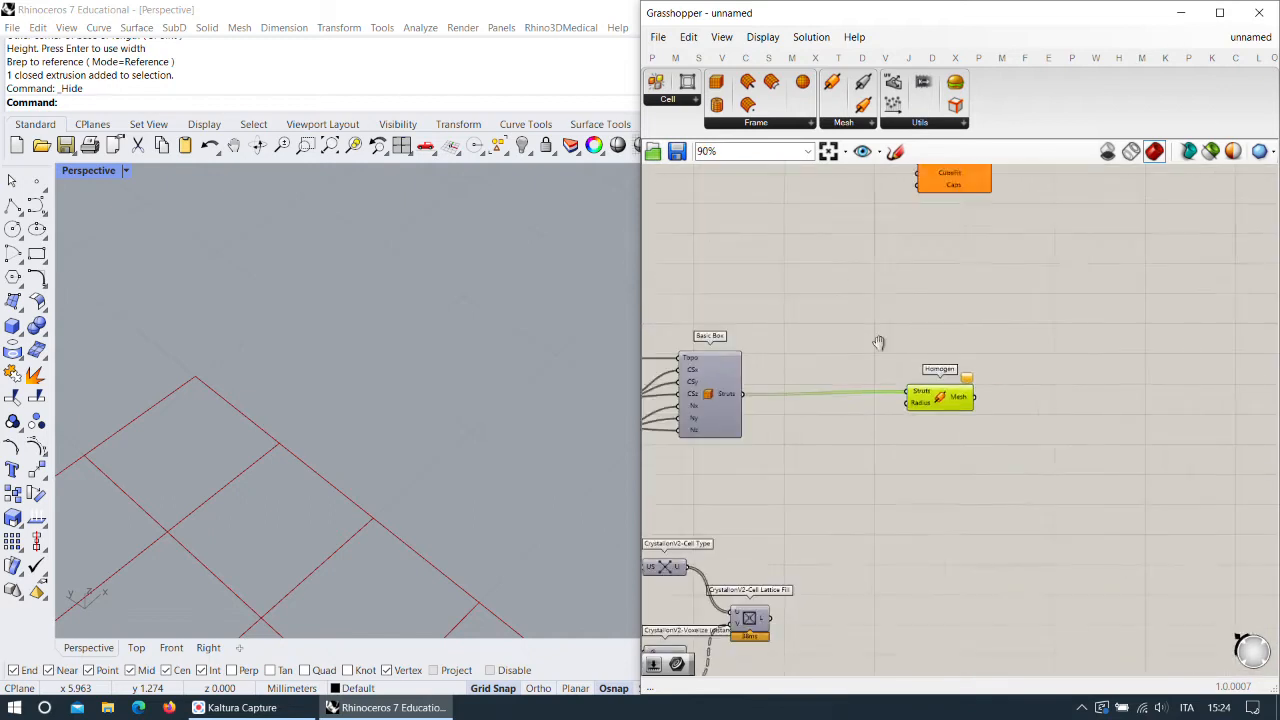
Move the Homogen component closer beneath MultiPipe.
{"action": "right_click_drag", "start_coordinate": [880, 340], "coordinate": [868, 473]}
{"action": "left_click_drag", "start_coordinate": [920, 537], "coordinate": [943, 420]}
{"action": "right_click_drag", "start_coordinate": [799, 184], "coordinate": [793, 237]}
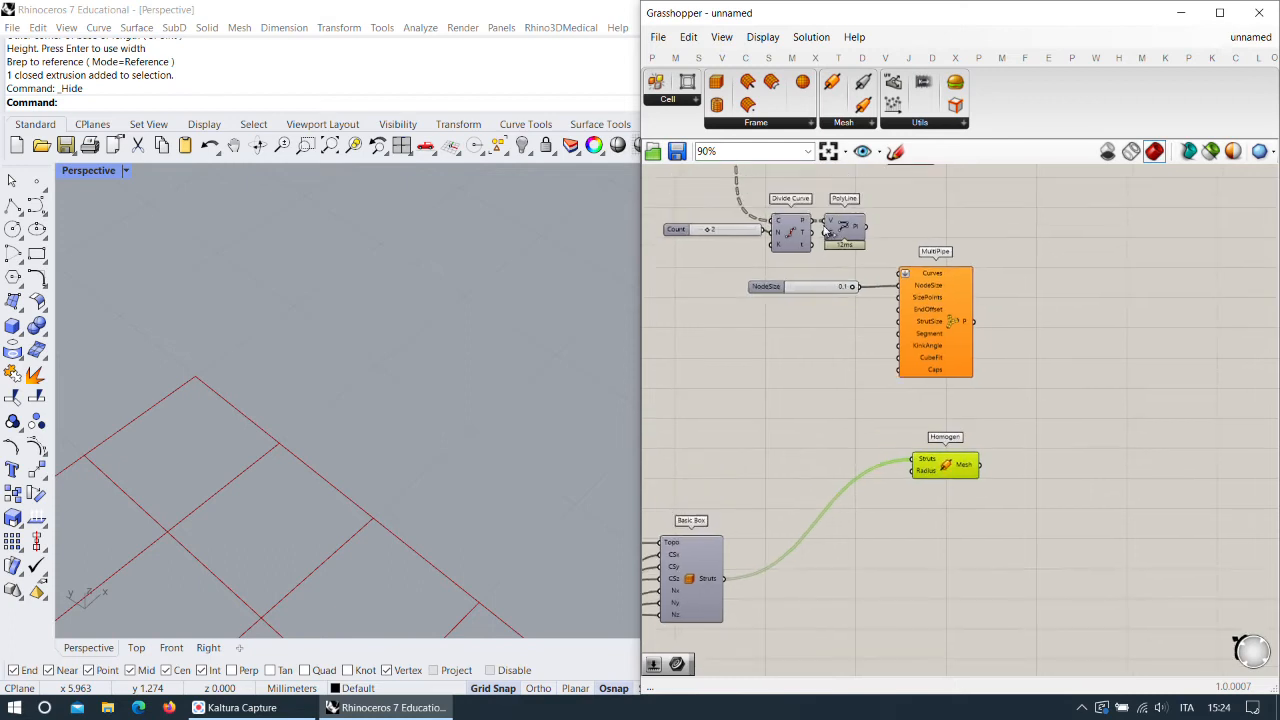
{"action": "scroll", "coordinate": [945, 499], "scroll_direction": "up", "scroll_amount": 3}
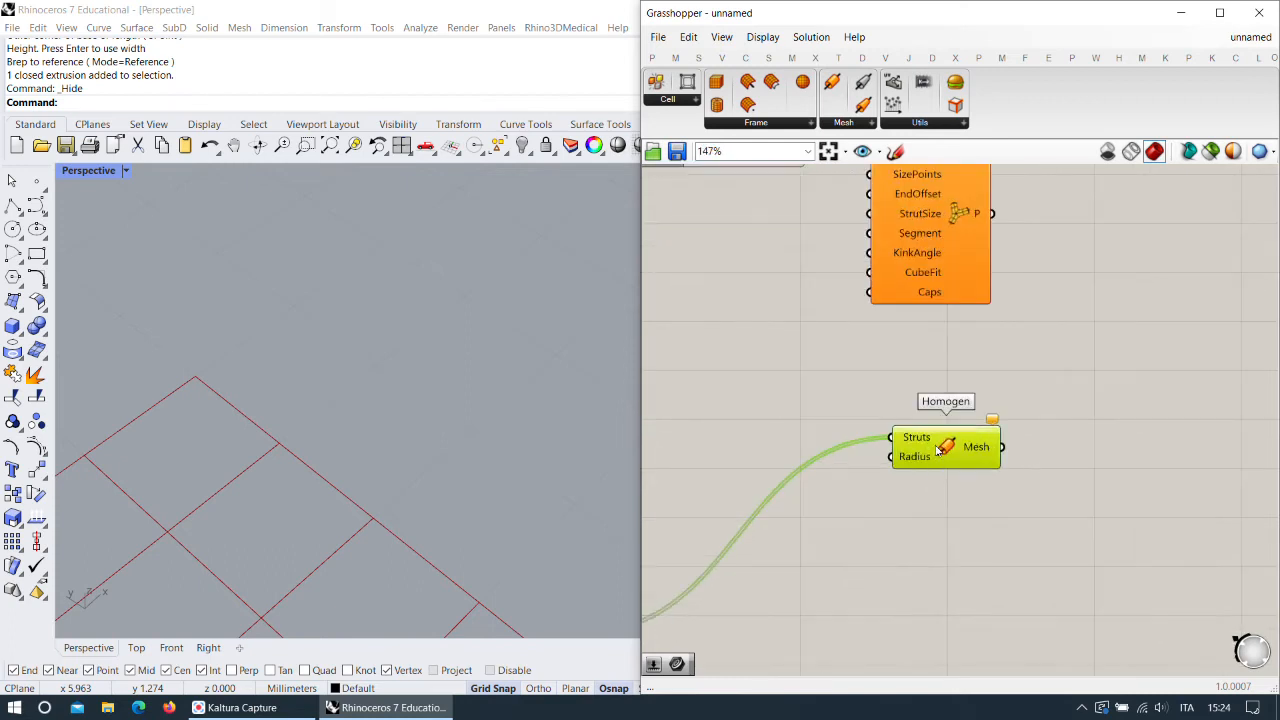
Add a number slider set to 0.1 and connect it to Homogen's Radius input.
{"action": "mouse_move", "coordinate": [940, 450]}
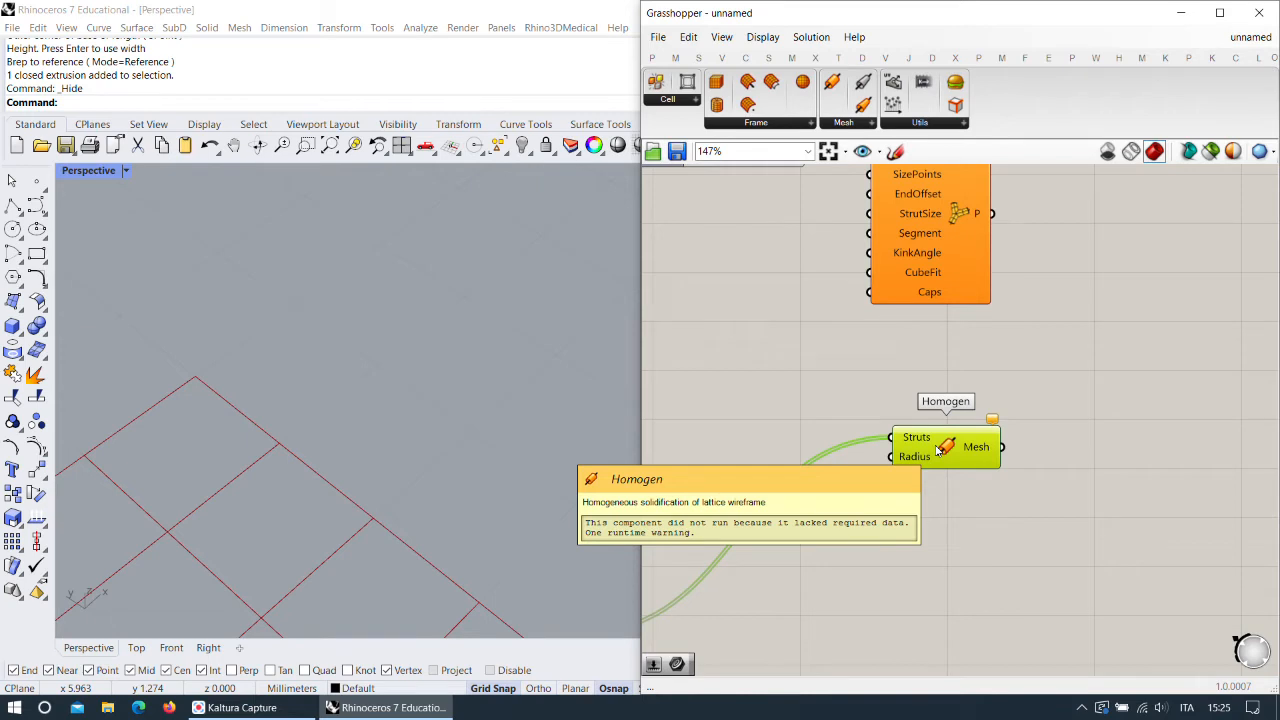
{"action": "double_click", "coordinate": [836, 412]}
{"action": "type", "text": "0"}
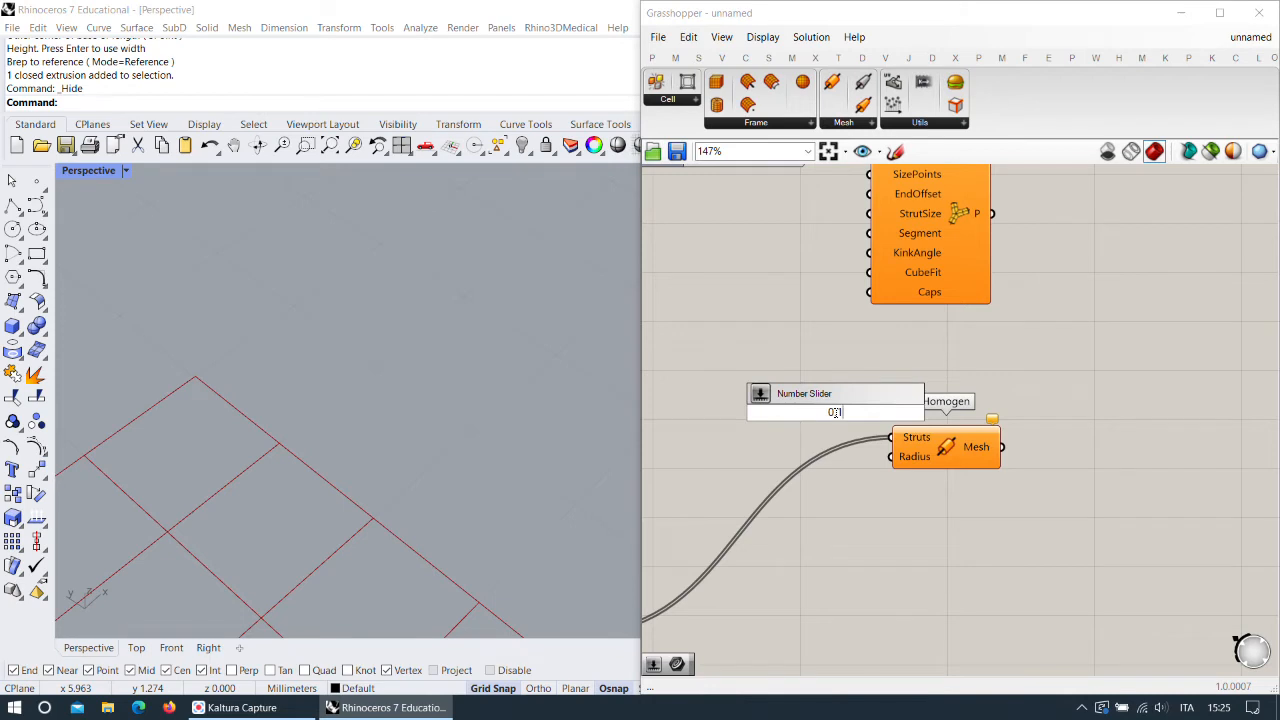
{"action": "type", "text": ".1"}
{"action": "key", "text": "Return"}
{"action": "left_click_drag", "start_coordinate": [866, 418], "coordinate": [750, 465]}
Examine the Homogen mesh lattice in the Rhino viewport, from the overall struts down to a close view of their faces.
{"action": "scroll", "coordinate": [304, 350], "scroll_direction": "down", "scroll_amount": 6}
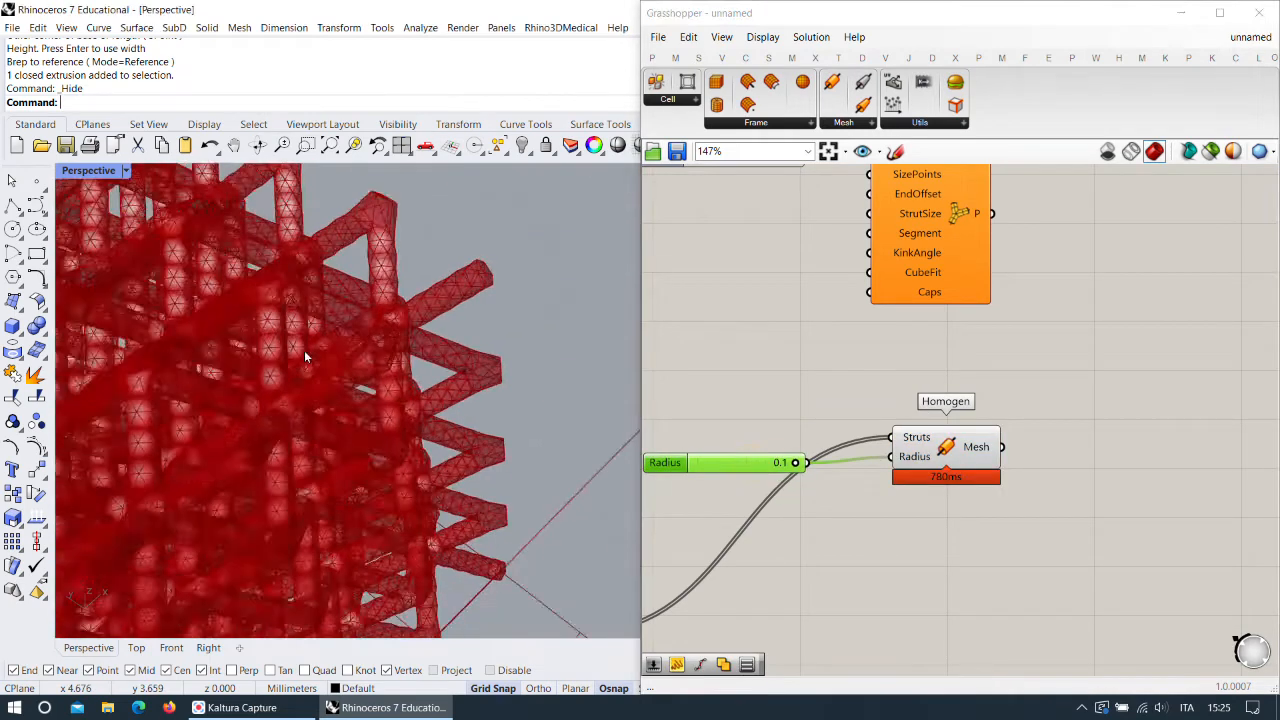
{"action": "scroll", "coordinate": [334, 346], "scroll_direction": "down", "scroll_amount": 3}
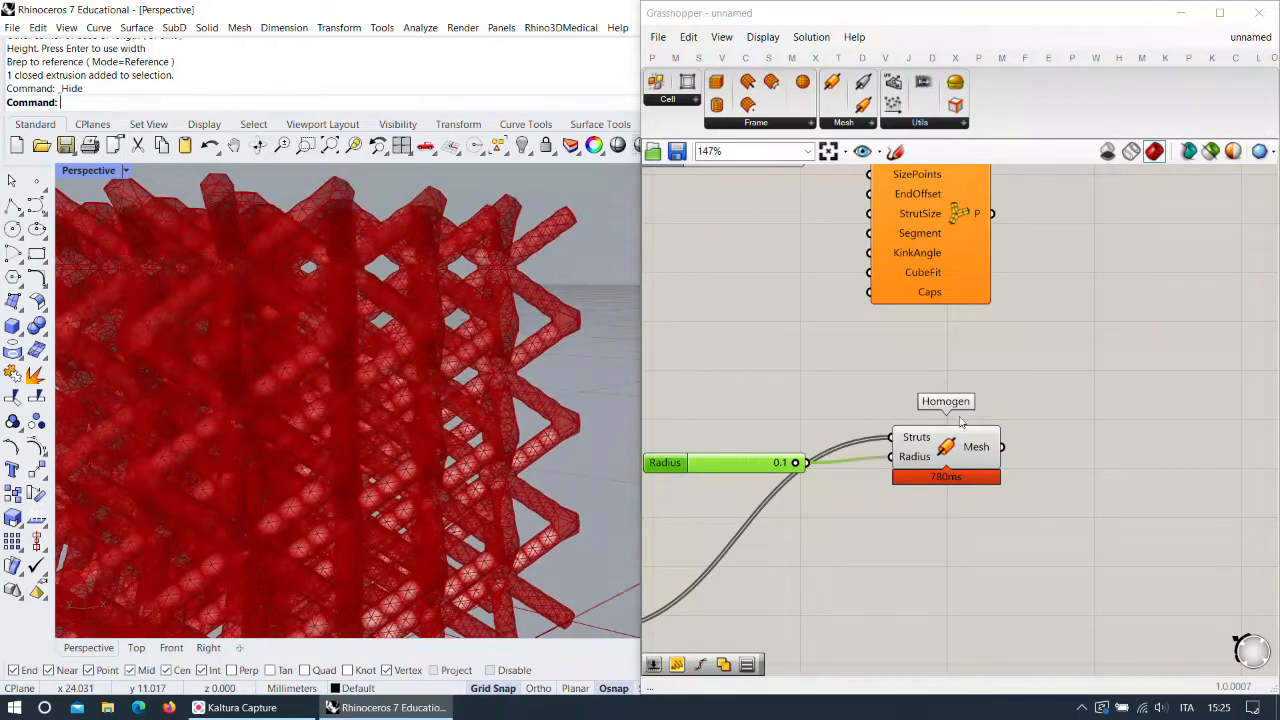
{"action": "left_click_drag", "start_coordinate": [980, 456], "coordinate": [959, 455]}
{"action": "scroll", "coordinate": [439, 292], "scroll_direction": "up", "scroll_amount": 6}
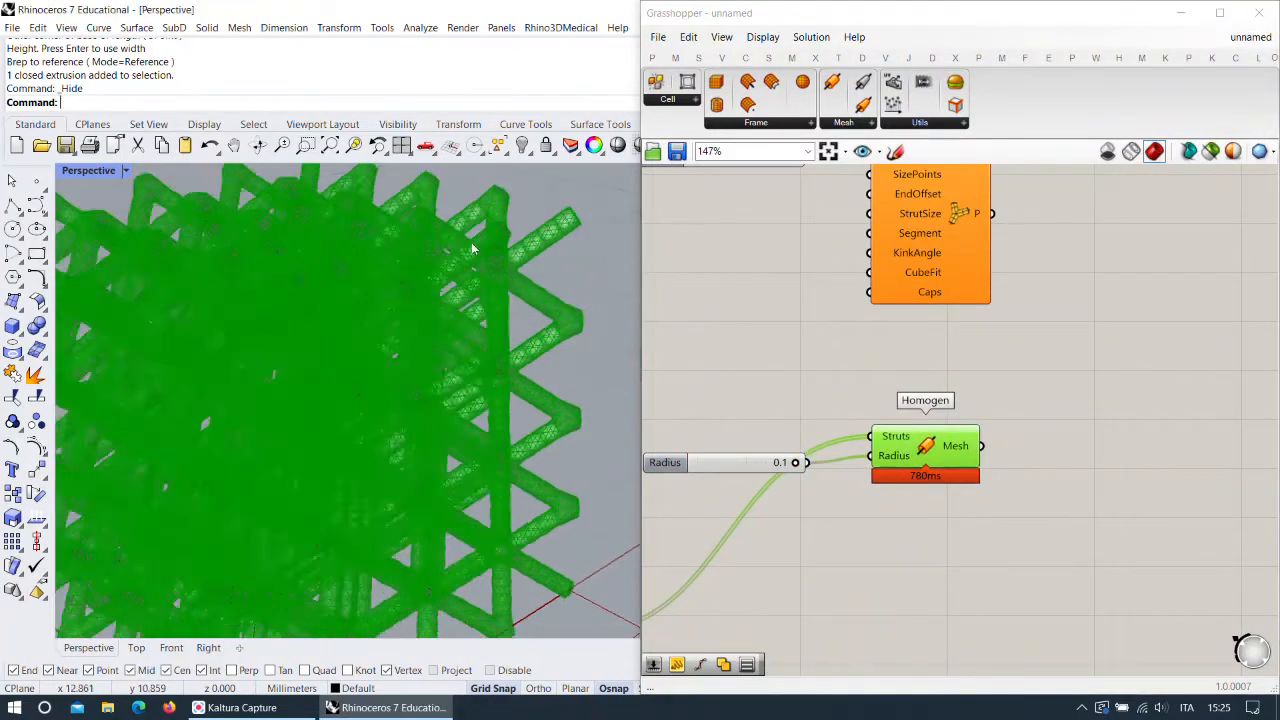
{"action": "scroll", "coordinate": [439, 292], "scroll_direction": "down", "scroll_amount": 2}
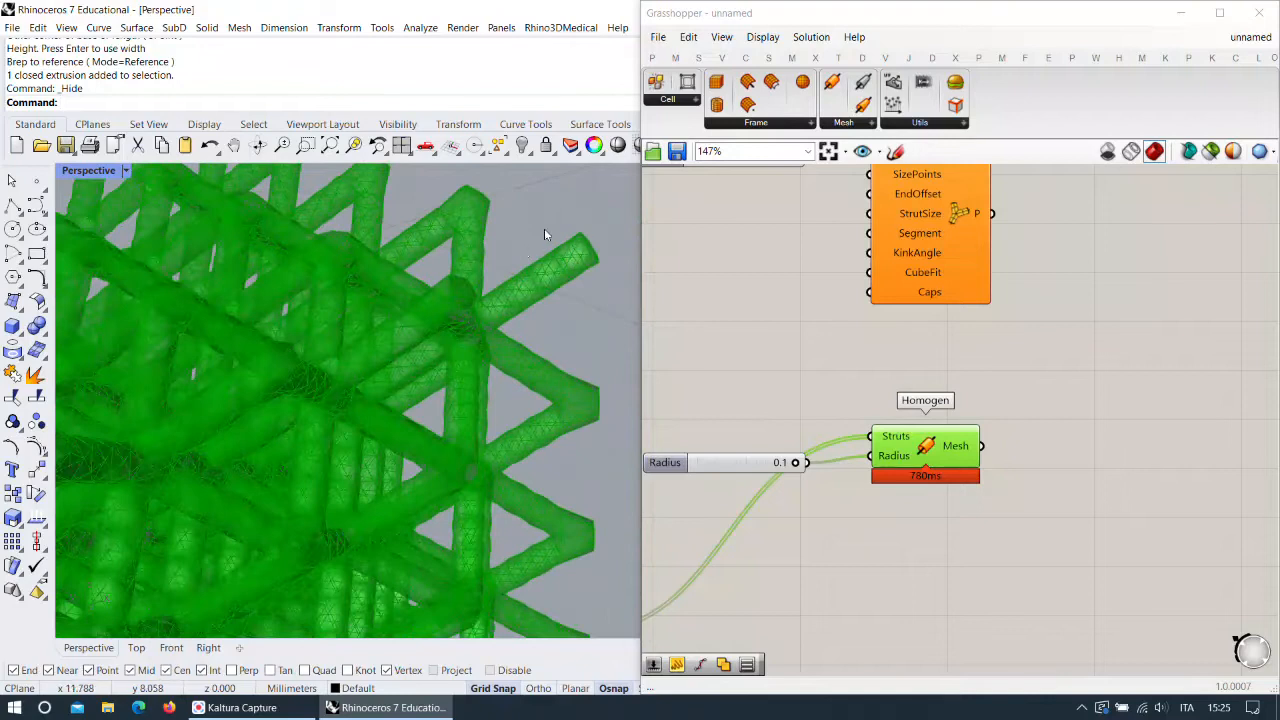
{"action": "left_click", "coordinate": [1082, 397]}
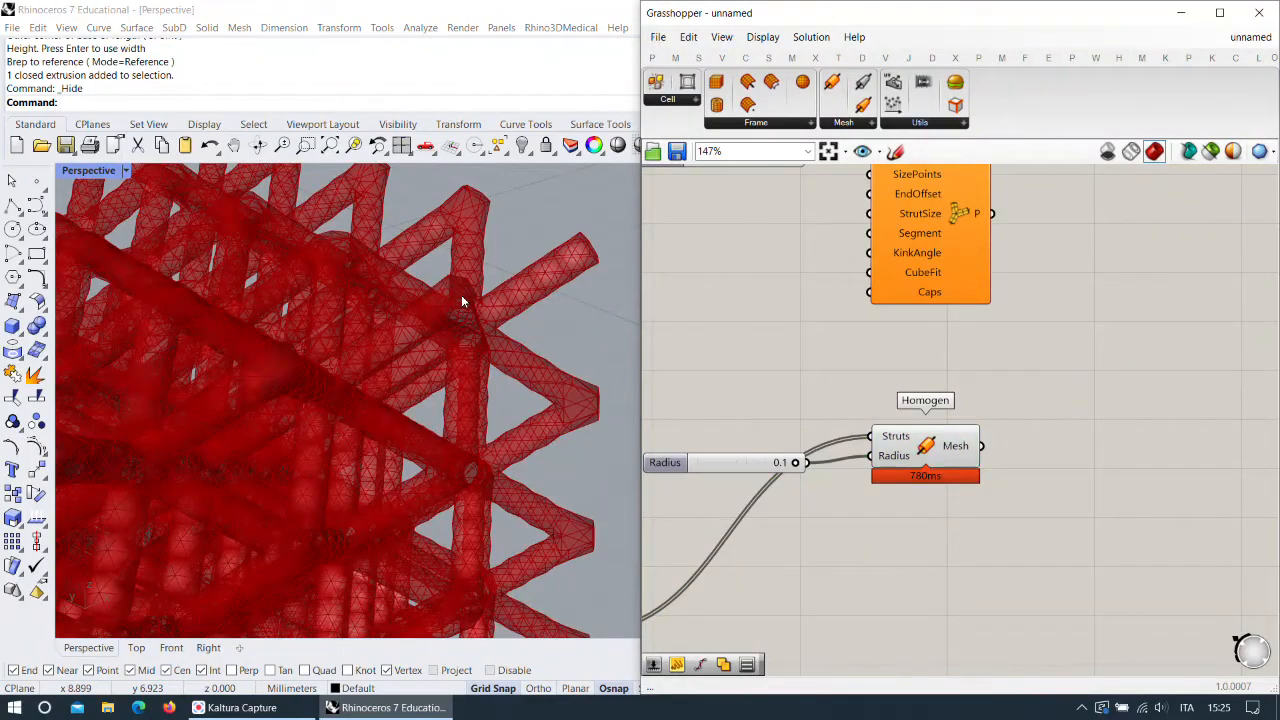
{"action": "scroll", "coordinate": [465, 290], "scroll_direction": "up", "scroll_amount": 8}
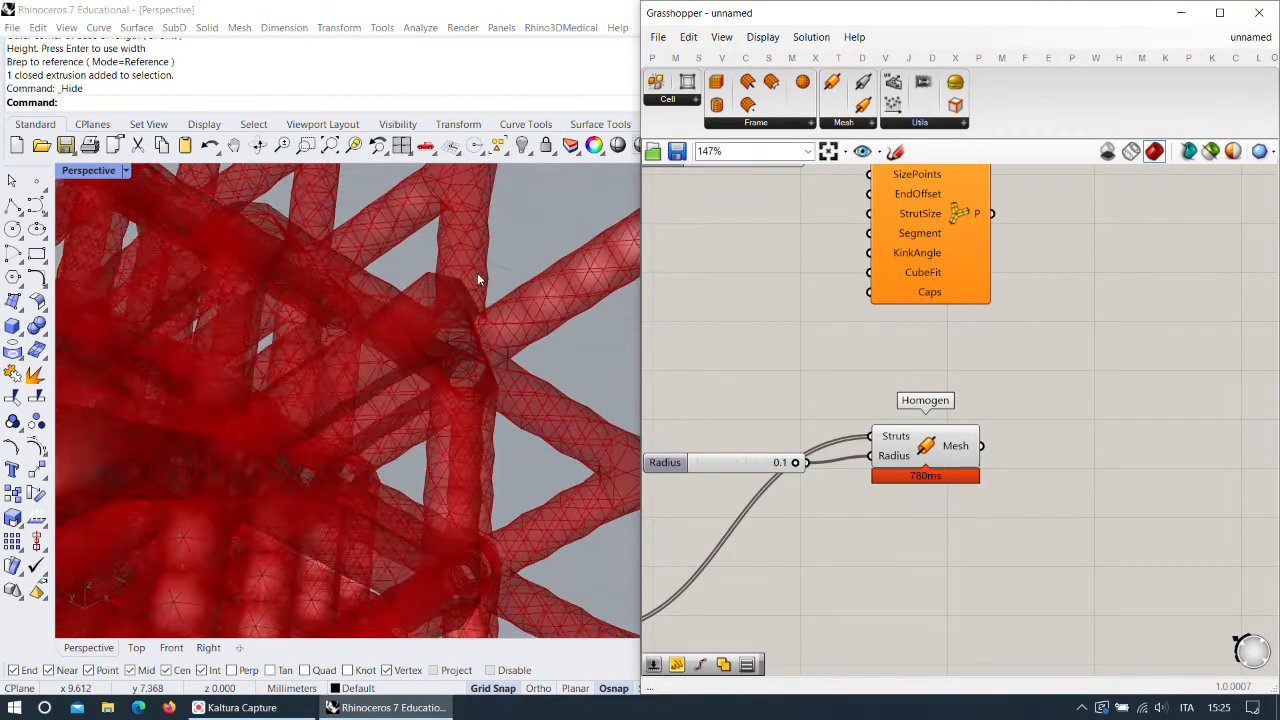
{"action": "scroll", "coordinate": [469, 290], "scroll_direction": "up", "scroll_amount": 5}
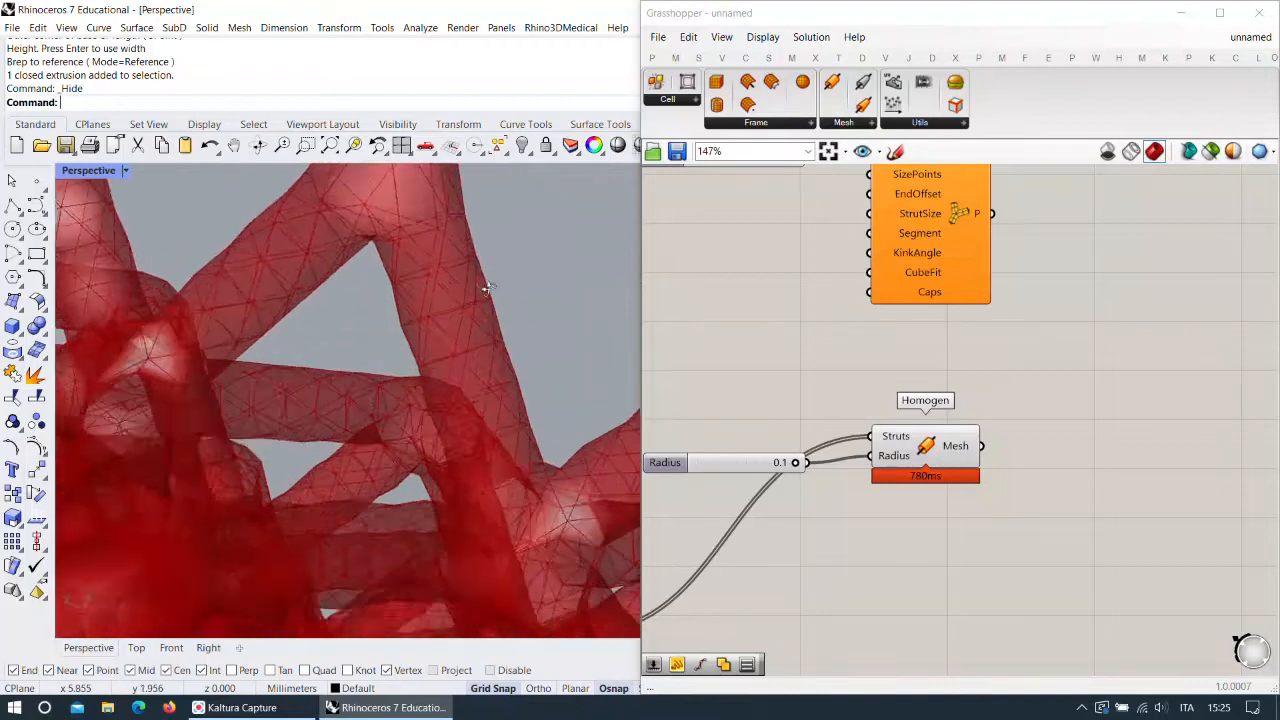
{"action": "right_click_drag", "start_coordinate": [469, 251], "coordinate": [512, 327]}
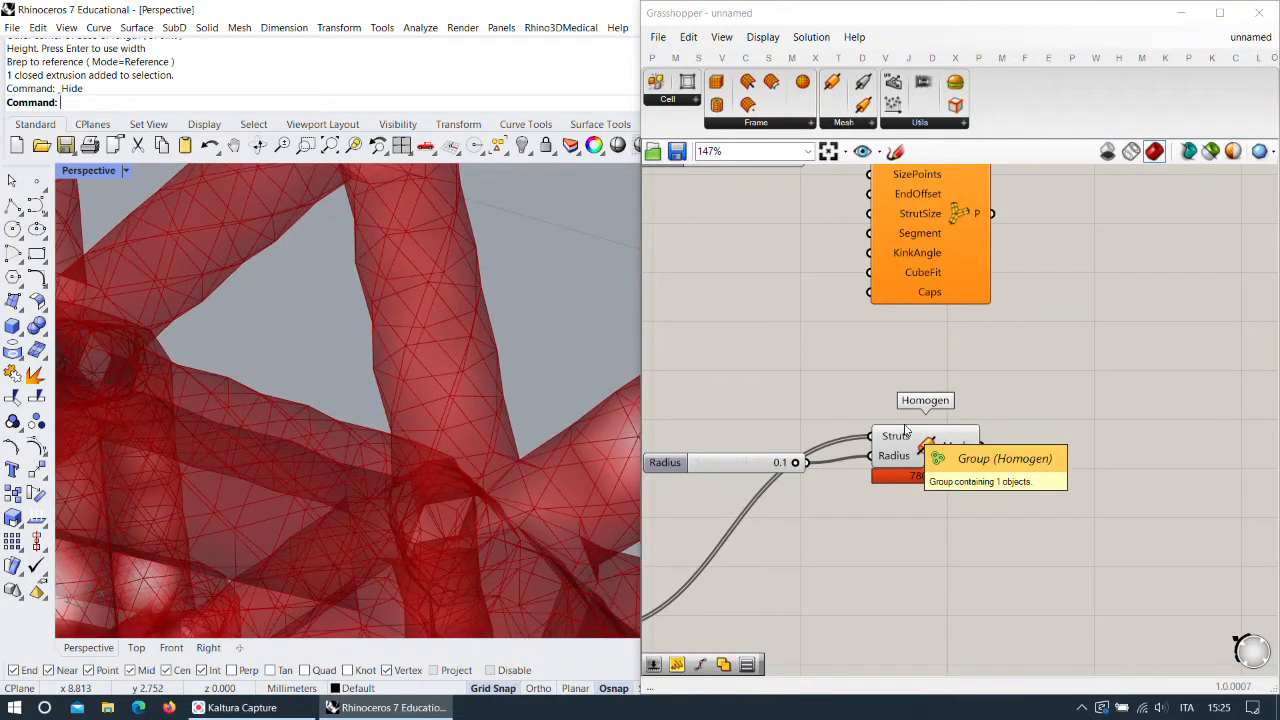
Examine the joints where several Homogen struts meet from different angles in the Rhino viewport.
{"action": "left_click_drag", "start_coordinate": [906, 430], "coordinate": [881, 437]}
{"action": "left_click", "coordinate": [1048, 443]}
{"action": "right_click_drag", "start_coordinate": [380, 425], "coordinate": [433, 338]}
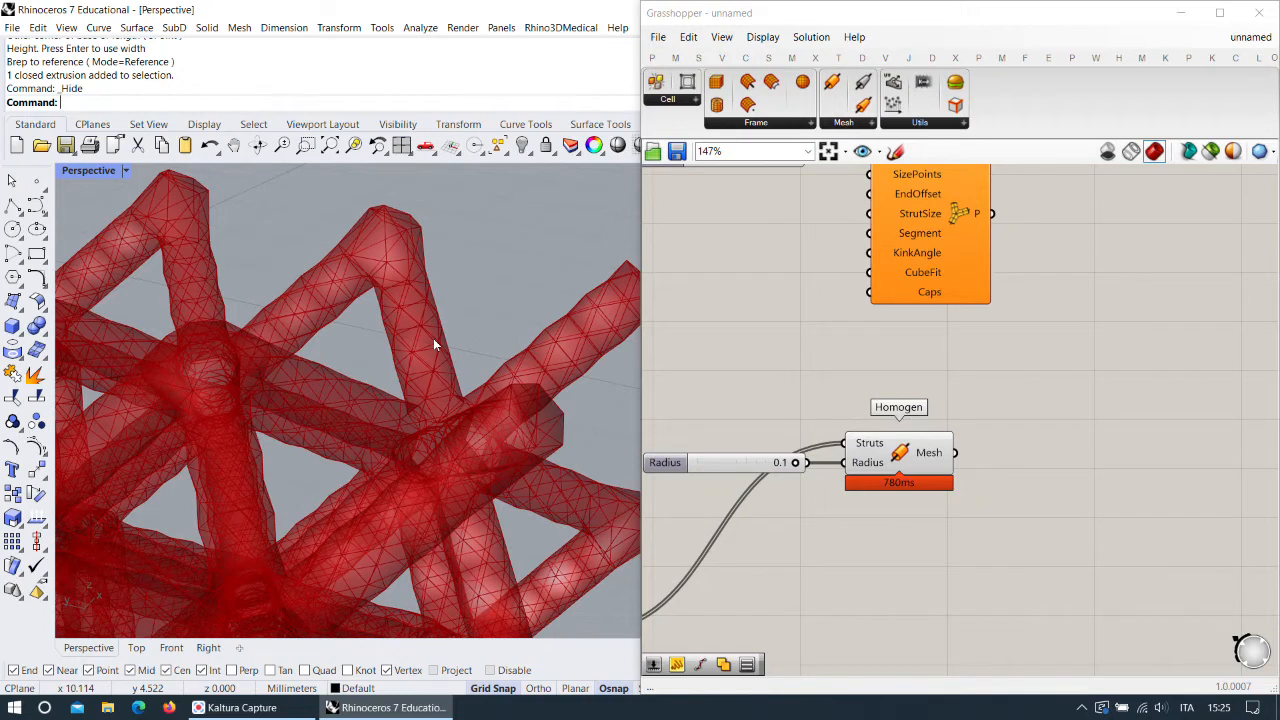
{"action": "right_click_drag", "start_coordinate": [445, 341], "coordinate": [549, 343]}
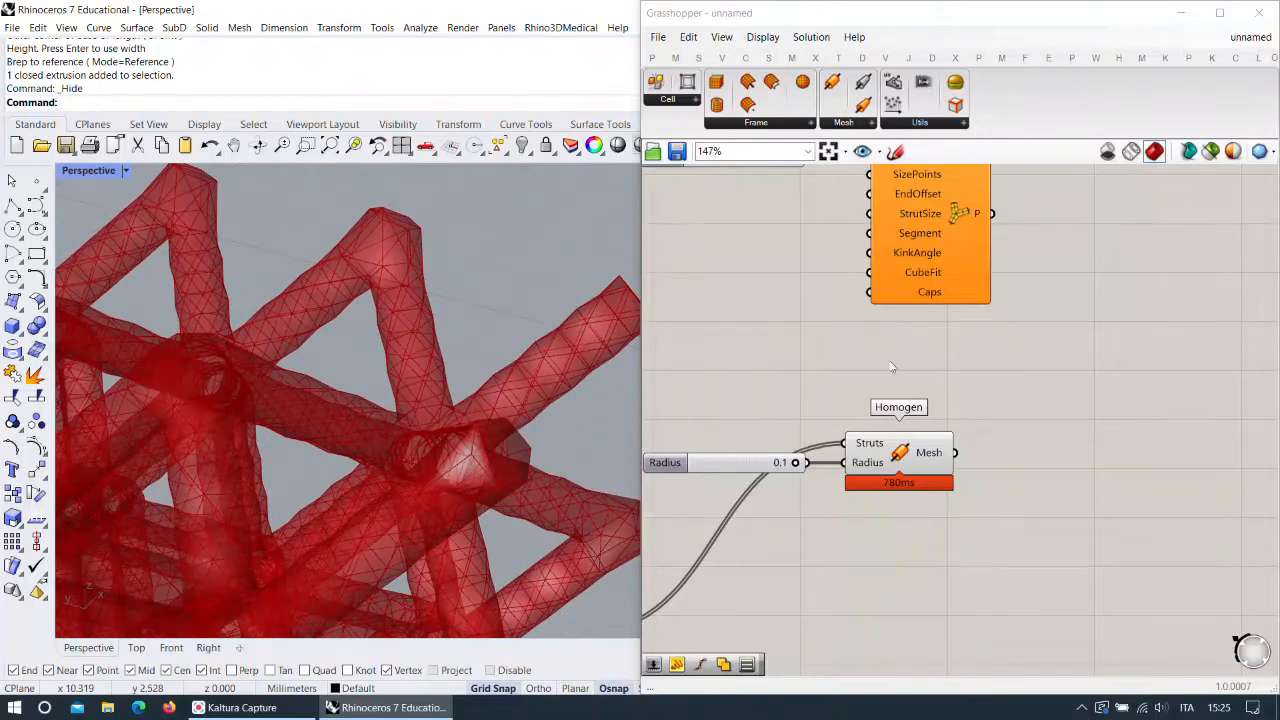
{"action": "right_click_drag", "start_coordinate": [992, 389], "coordinate": [979, 369]}
{"action": "left_click_drag", "start_coordinate": [902, 444], "coordinate": [932, 441]}
{"action": "right_click_drag", "start_coordinate": [574, 372], "coordinate": [443, 253]}
{"action": "right_click_drag", "start_coordinate": [443, 348], "coordinate": [456, 317]}
{"action": "scroll", "coordinate": [429, 378], "scroll_direction": "up", "scroll_amount": 5}
{"action": "scroll", "coordinate": [1080, 388], "scroll_direction": "up", "scroll_amount": 2}
{"action": "right_click_drag", "start_coordinate": [530, 402], "coordinate": [507, 396]}
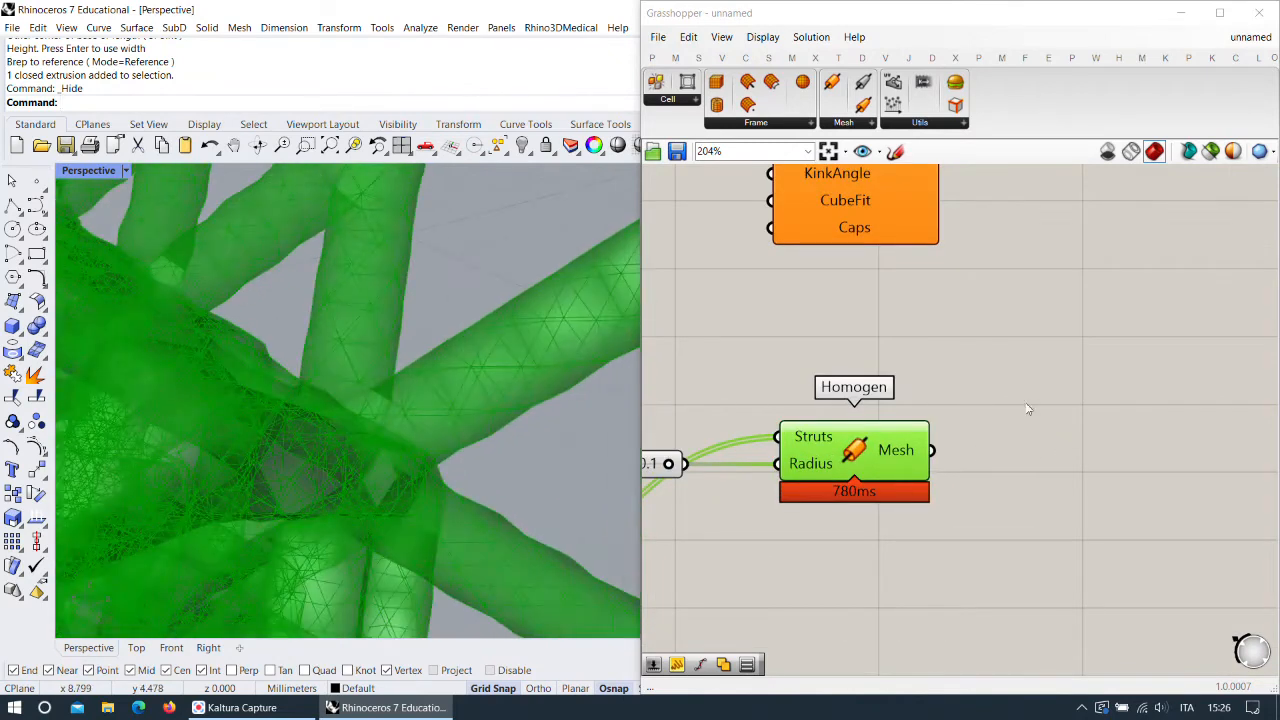
Turn off the preview of the Homogen component.
{"action": "double_click", "coordinate": [1057, 394]}
{"action": "right_click", "coordinate": [880, 459]}
{"action": "right_click", "coordinate": [874, 460]}
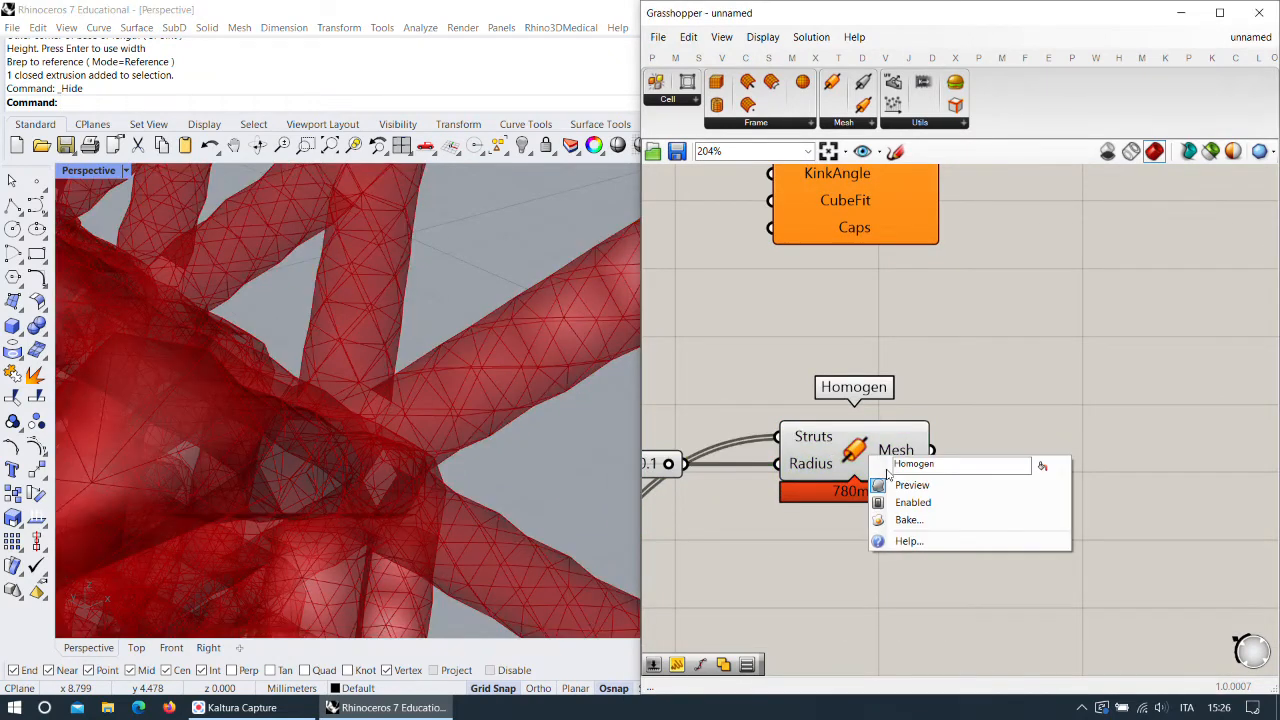
{"action": "left_click", "coordinate": [916, 489]}
{"action": "double_click", "coordinate": [1037, 412]}
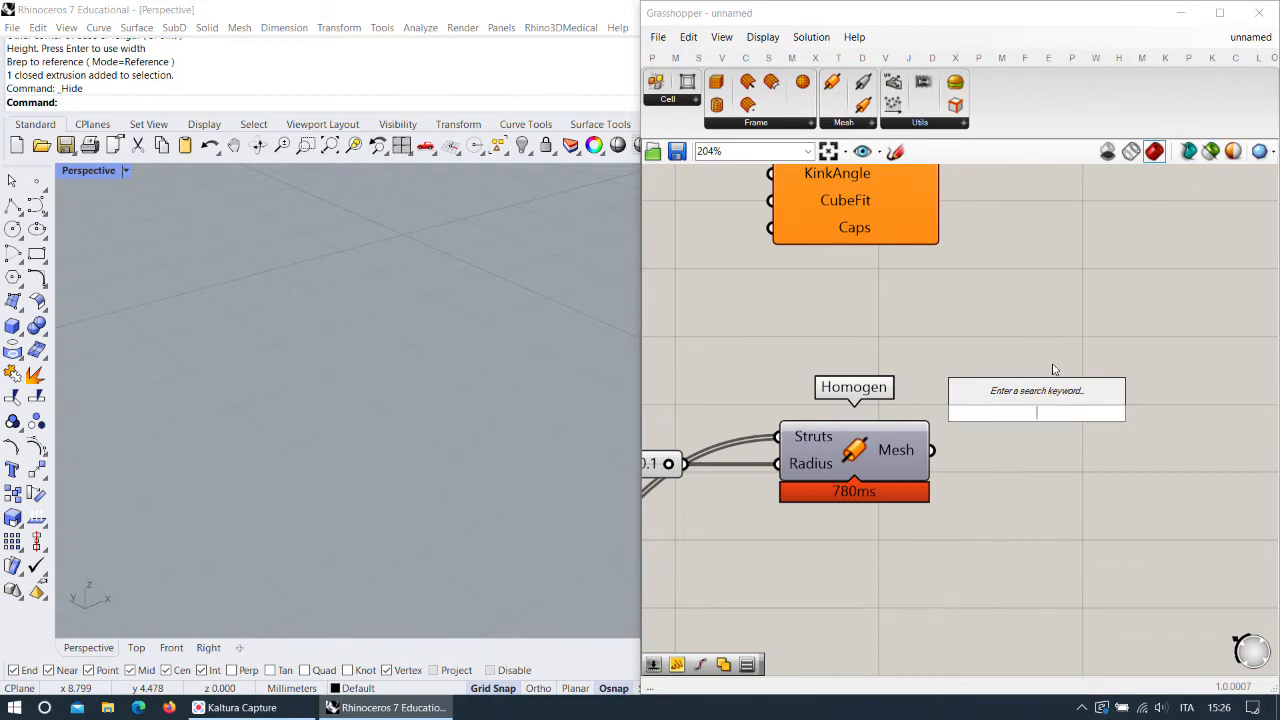
{"action": "left_click", "coordinate": [1028, 303]}
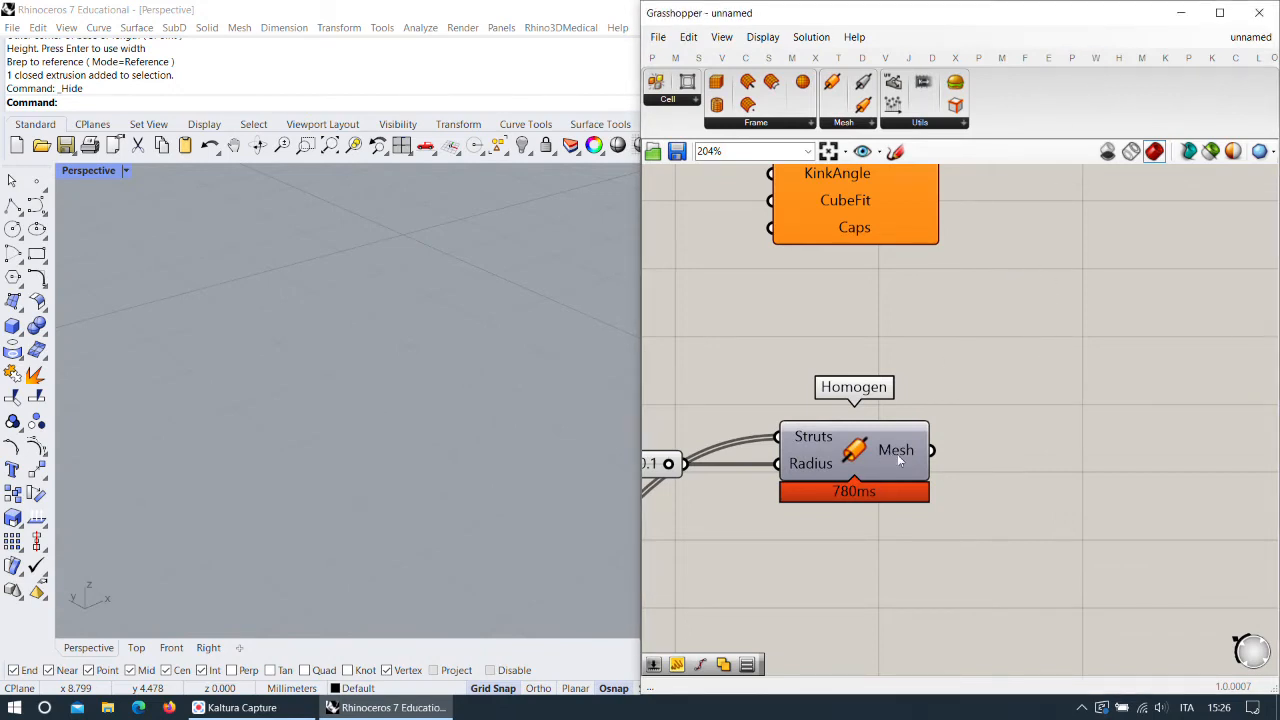
Add a Weaverbird's Loop Subdivision component beside Homogen and align it with Homogen's output.
{"action": "left_click", "coordinate": [1096, 57]}
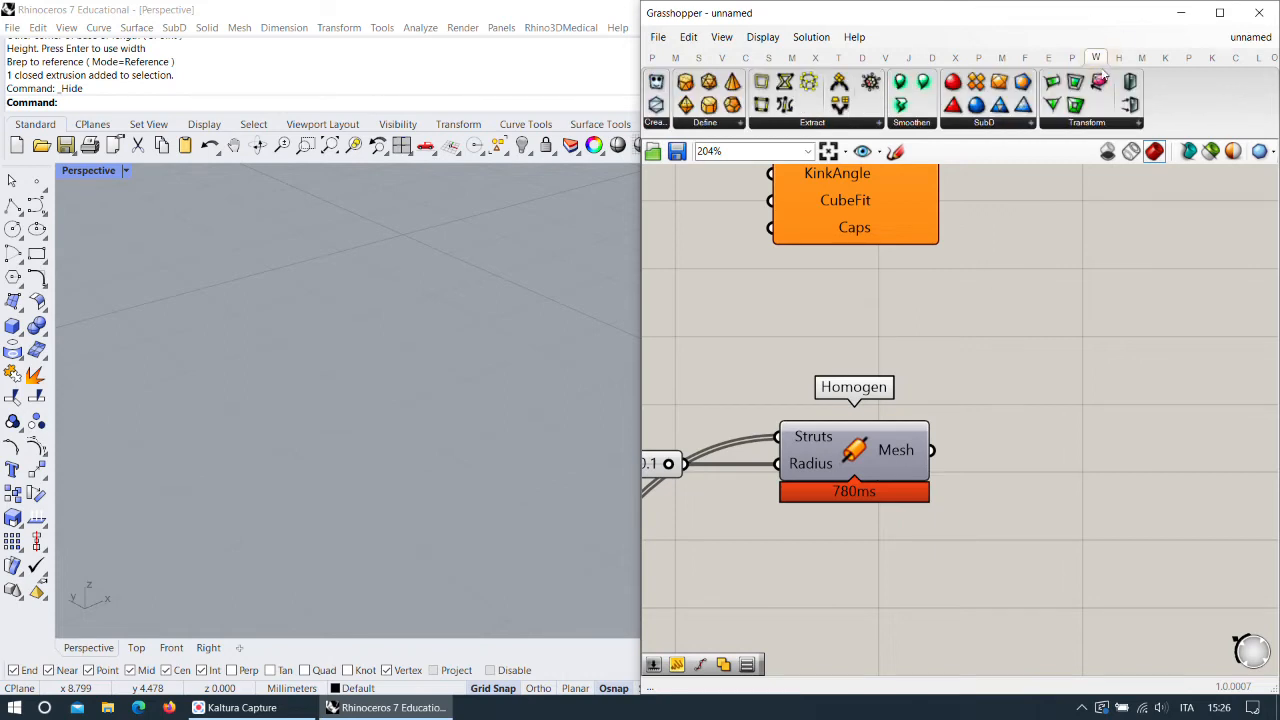
{"action": "left_click", "coordinate": [986, 122]}
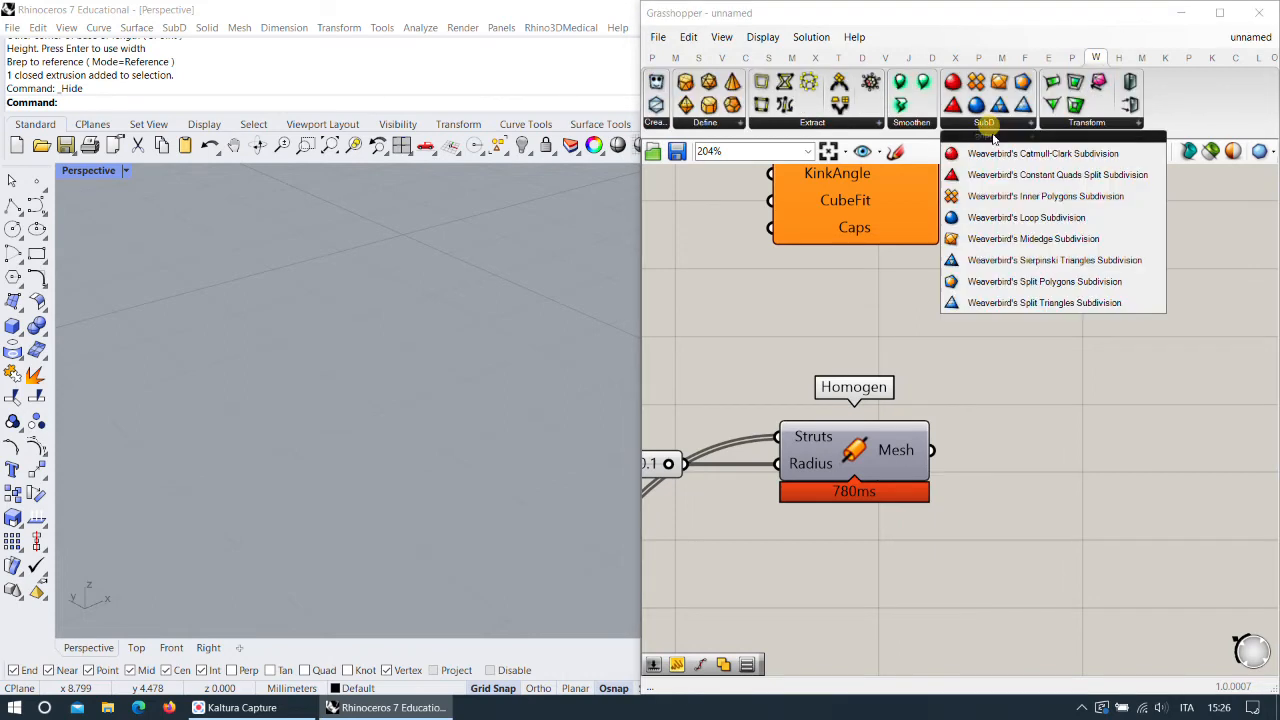
{"action": "left_click", "coordinate": [1026, 218]}
{"action": "left_click", "coordinate": [1029, 425]}
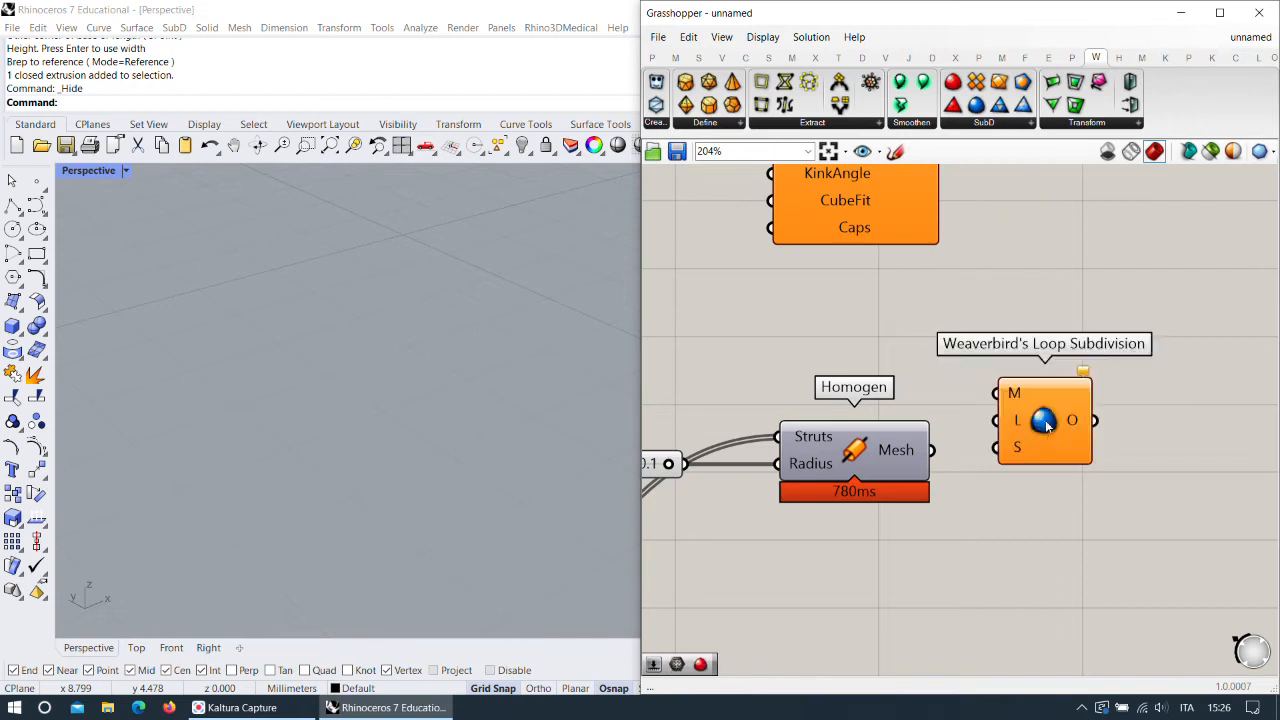
{"action": "scroll", "coordinate": [1029, 425], "scroll_direction": "up", "scroll_amount": 2}
{"action": "left_click_drag", "start_coordinate": [1029, 425], "coordinate": [1030, 481]}
Connect Homogen's Mesh output to Loop Subdivision's M input and check the smoothed struts in the Rhino viewport.
{"action": "left_click_drag", "start_coordinate": [891, 458], "coordinate": [1001, 436]}
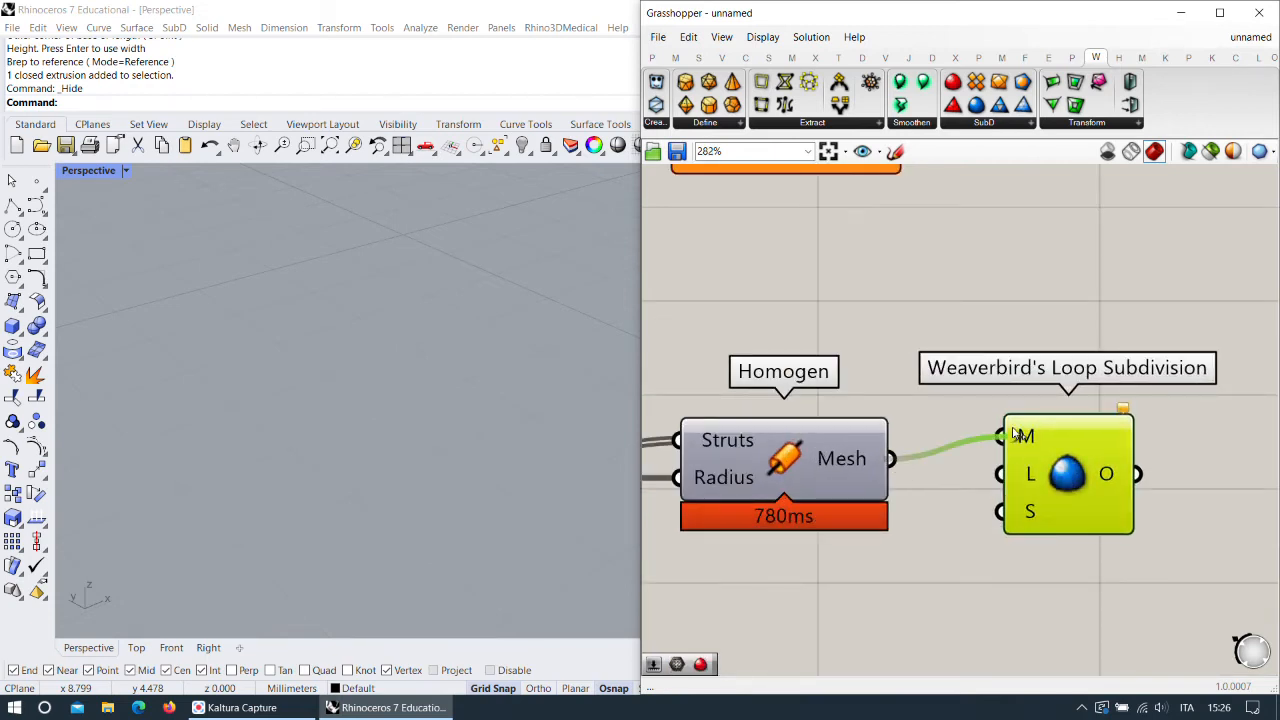
{"action": "left_click_drag", "start_coordinate": [1094, 523], "coordinate": [1128, 479]}
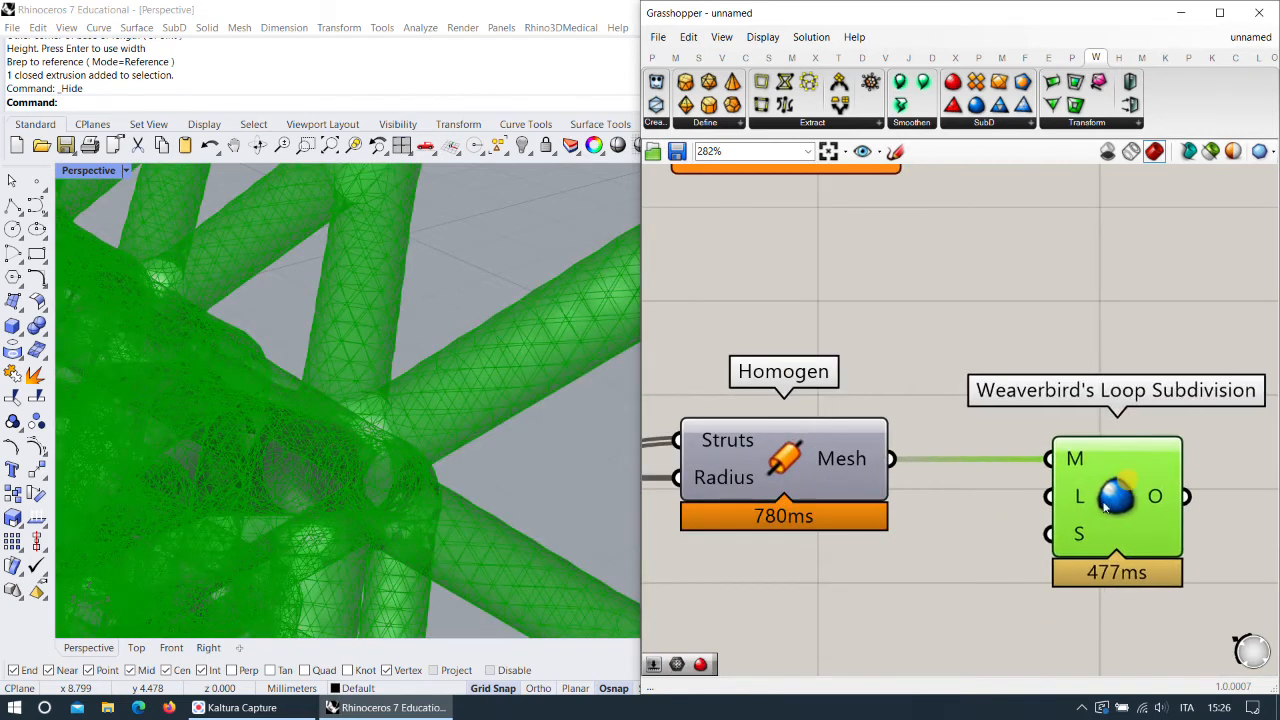
{"action": "right_click_drag", "start_coordinate": [1030, 592], "coordinate": [986, 440]}
{"action": "left_click", "coordinate": [990, 485]}
{"action": "scroll", "coordinate": [773, 342], "scroll_direction": "down", "scroll_amount": 2}
{"action": "scroll", "coordinate": [373, 376], "scroll_direction": "down", "scroll_amount": 6}
{"action": "right_click_drag", "start_coordinate": [373, 376], "coordinate": [406, 368]}
{"action": "scroll", "coordinate": [894, 338], "scroll_direction": "up", "scroll_amount": 4}
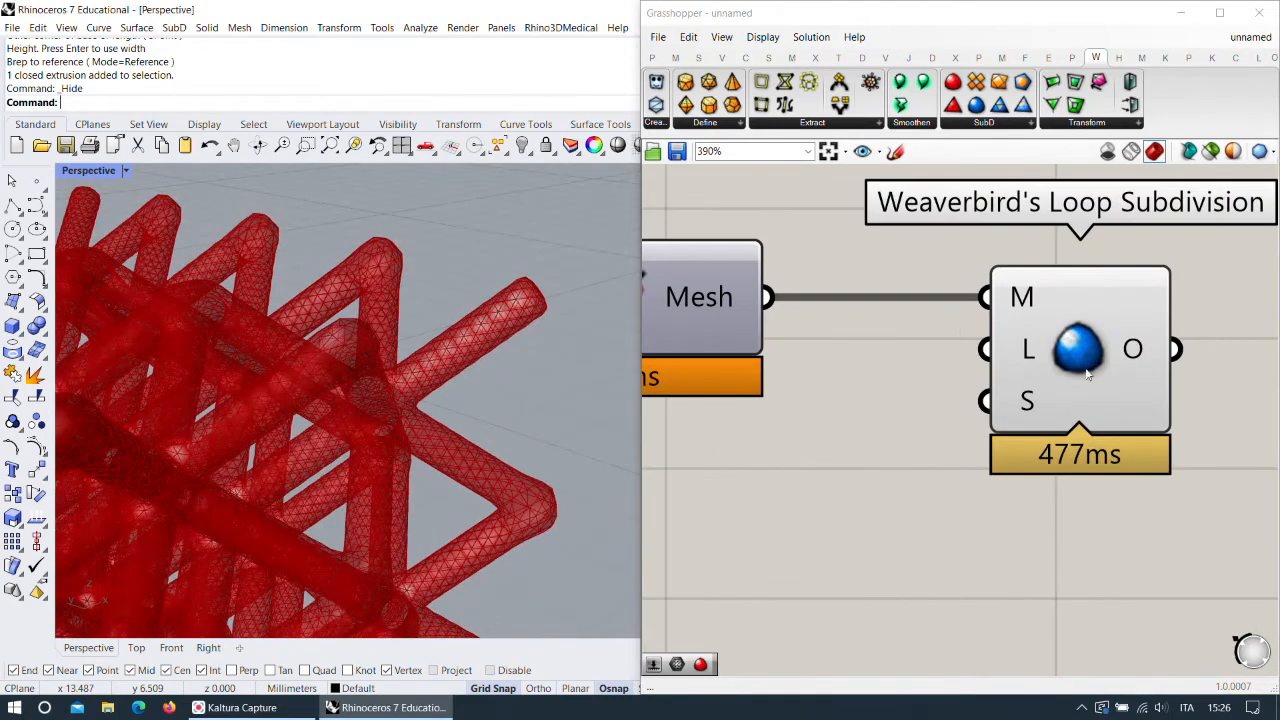
{"action": "left_click", "coordinate": [1005, 376]}
{"action": "double_click", "coordinate": [856, 455]}
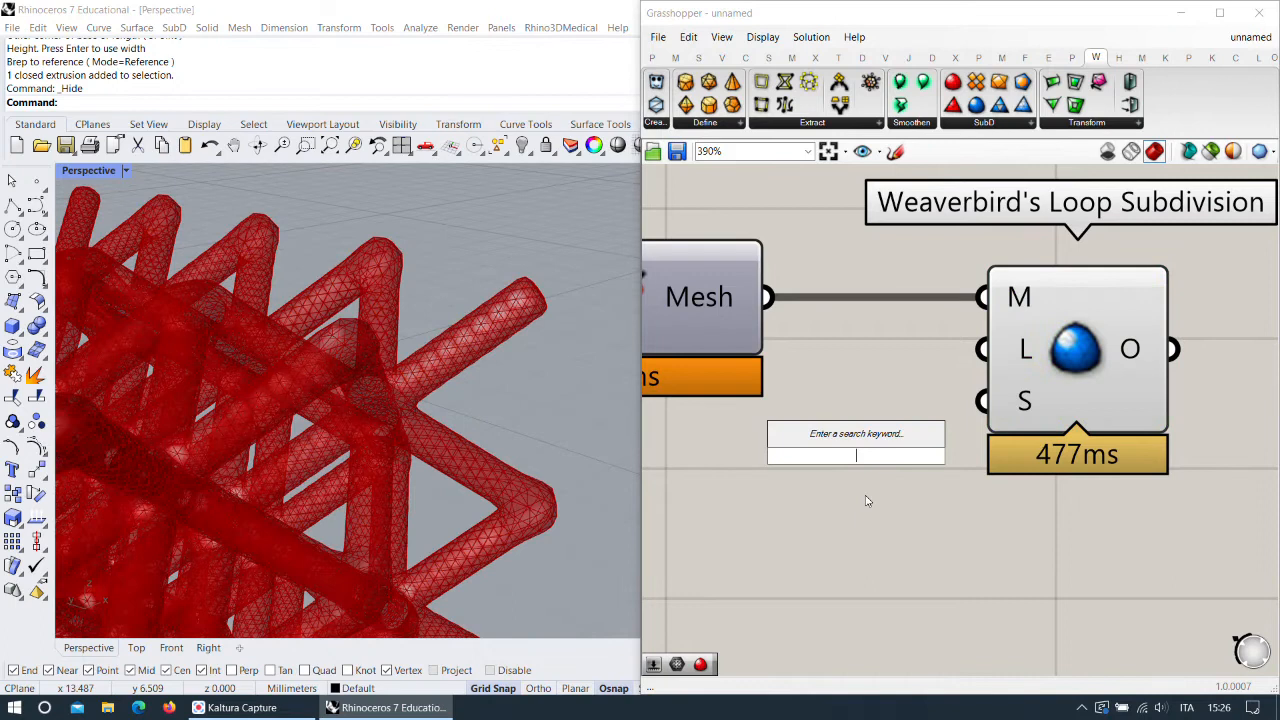
{"action": "type", "text": "1"}
{"action": "key", "text": "Return"}
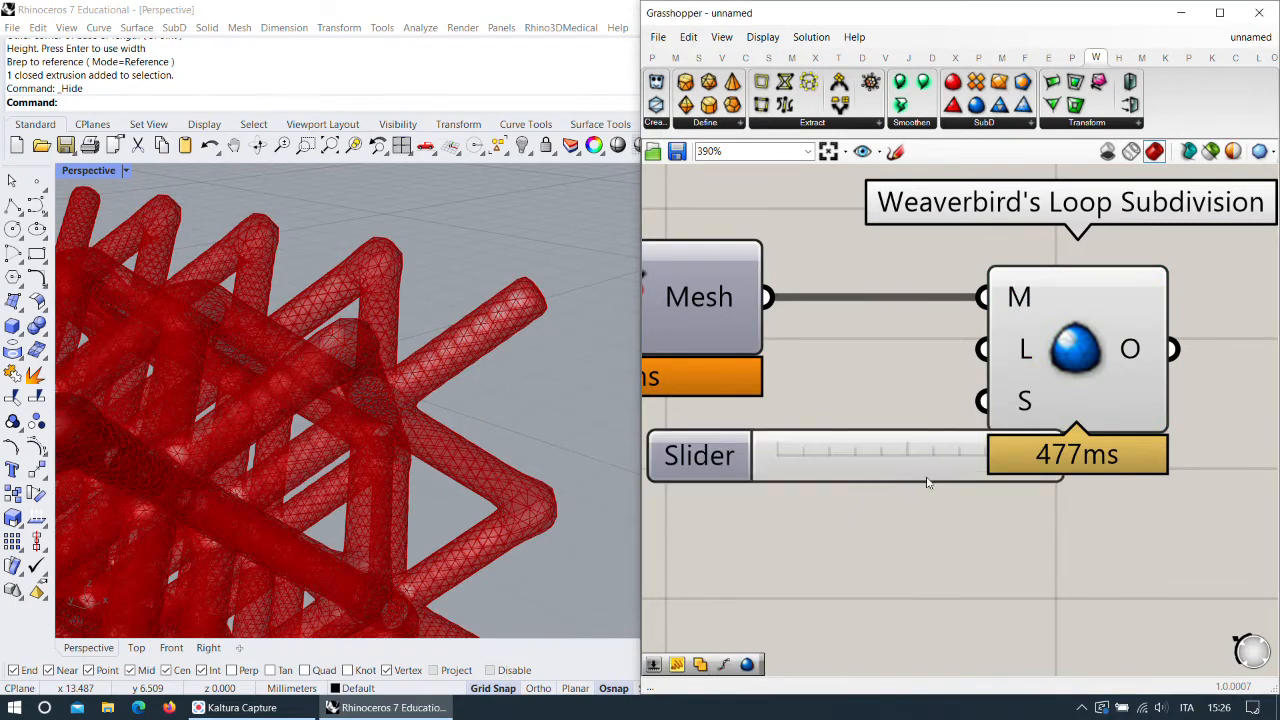
{"action": "left_click_drag", "start_coordinate": [927, 475], "coordinate": [820, 507]}
{"action": "key", "text": "Delete"}
Add a number slider set to 2 and connect it to Loop Subdivision's L input.
{"action": "double_click", "coordinate": [732, 505]}
{"action": "type", "text": "2"}
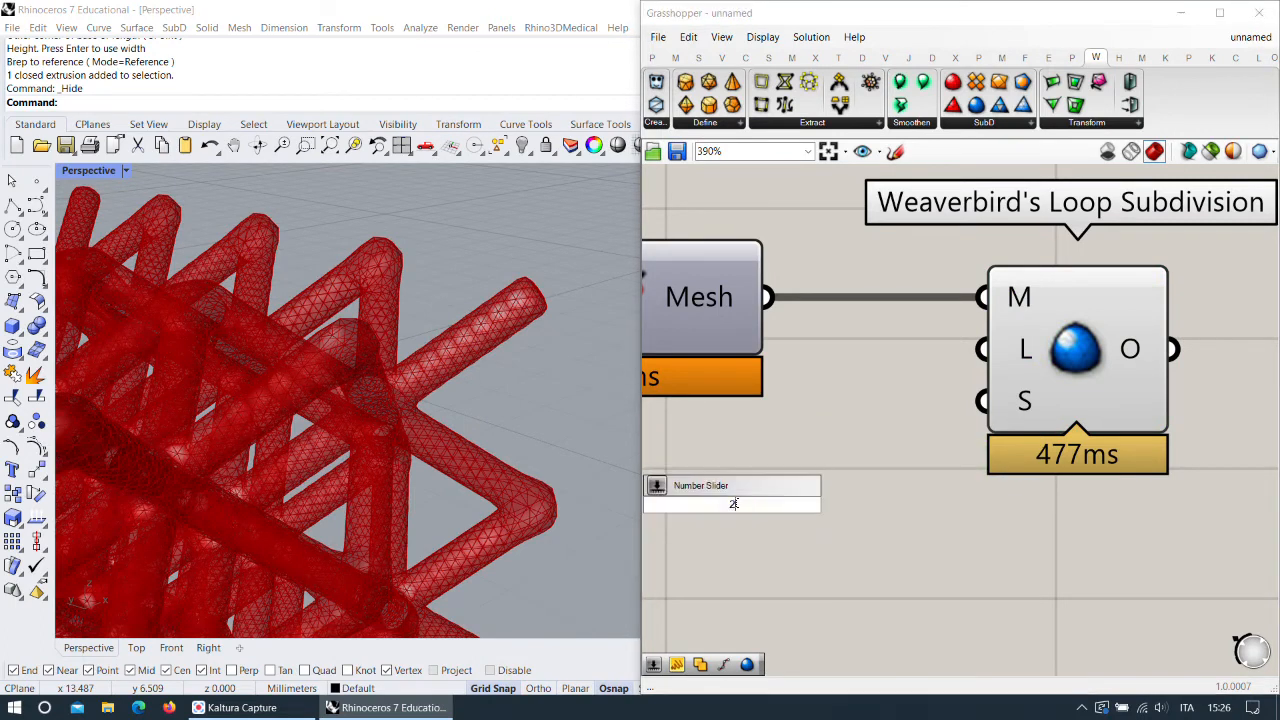
{"action": "key", "text": "Return"}
{"action": "left_click_drag", "start_coordinate": [945, 503], "coordinate": [982, 350]}
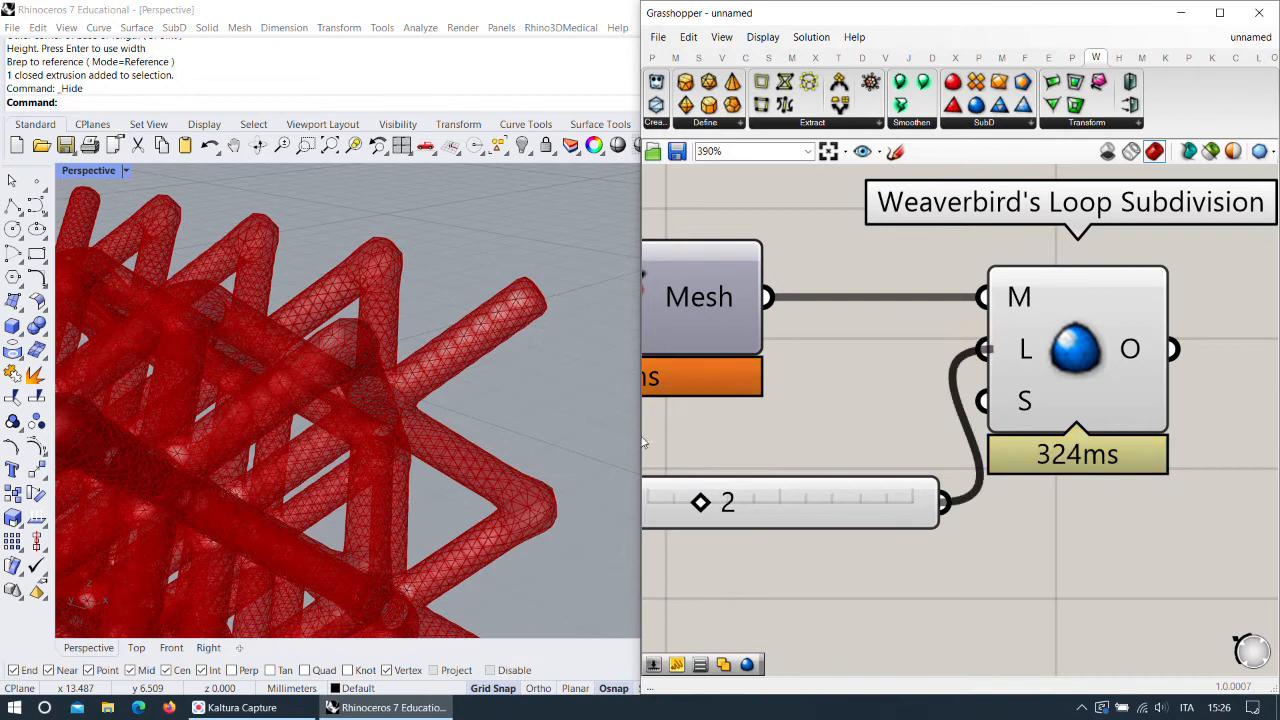
Examine the level 2 subdivided lattice mesh around its struts and joints in the Rhino viewport.
{"action": "right_click_drag", "start_coordinate": [569, 420], "coordinate": [465, 341]}
{"action": "scroll", "coordinate": [417, 406], "scroll_direction": "up", "scroll_amount": 4}
{"action": "scroll", "coordinate": [363, 329], "scroll_direction": "up", "scroll_amount": 3}
{"action": "scroll", "coordinate": [465, 343], "scroll_direction": "down", "scroll_amount": 4}
{"action": "scroll", "coordinate": [431, 346], "scroll_direction": "up", "scroll_amount": 5}
{"action": "scroll", "coordinate": [411, 339], "scroll_direction": "down", "scroll_amount": 4}
{"action": "right_click_drag", "start_coordinate": [390, 356], "coordinate": [528, 276]}
{"action": "scroll", "coordinate": [417, 252], "scroll_direction": "up", "scroll_amount": 5}
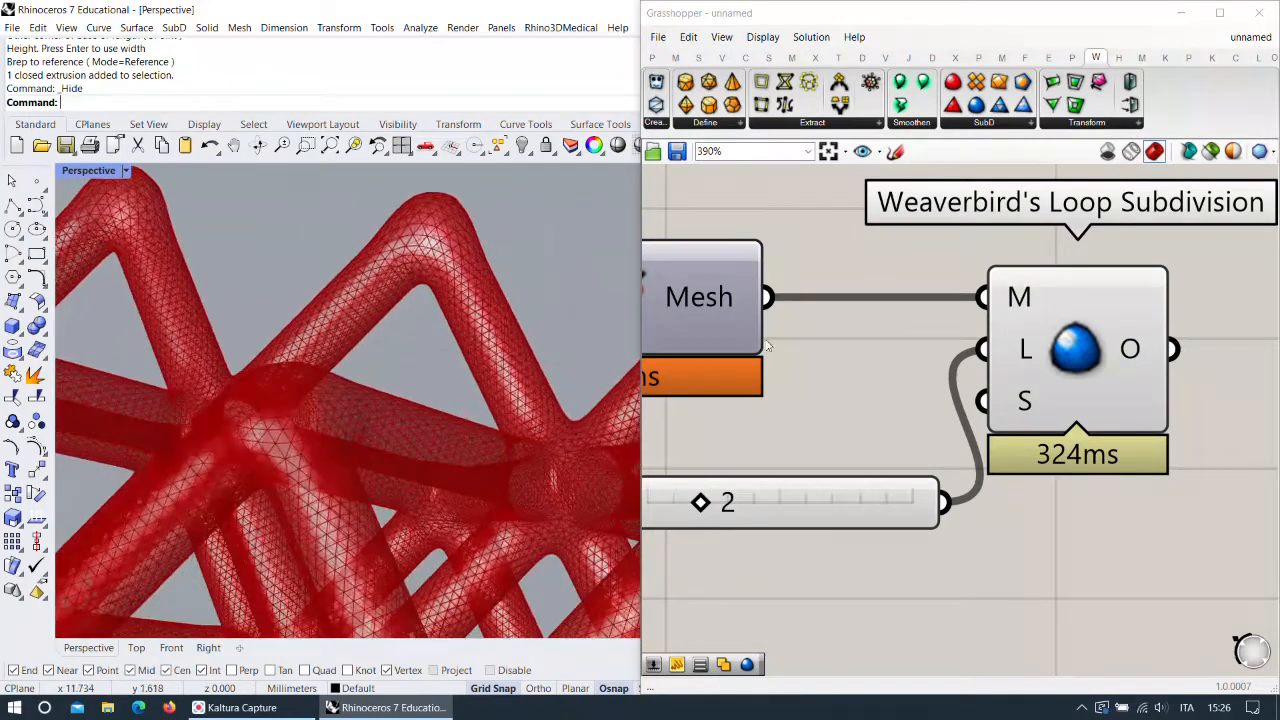
Turn off the preview of Loop Subdivision and disconnect Basic Box's Struts output from Homogen's Struts input.
{"action": "right_click", "coordinate": [1101, 349]}
{"action": "left_click", "coordinate": [1121, 379]}
{"action": "scroll", "coordinate": [996, 345], "scroll_direction": "down", "scroll_amount": 3}
{"action": "scroll", "coordinate": [996, 345], "scroll_direction": "down", "scroll_amount": 2}
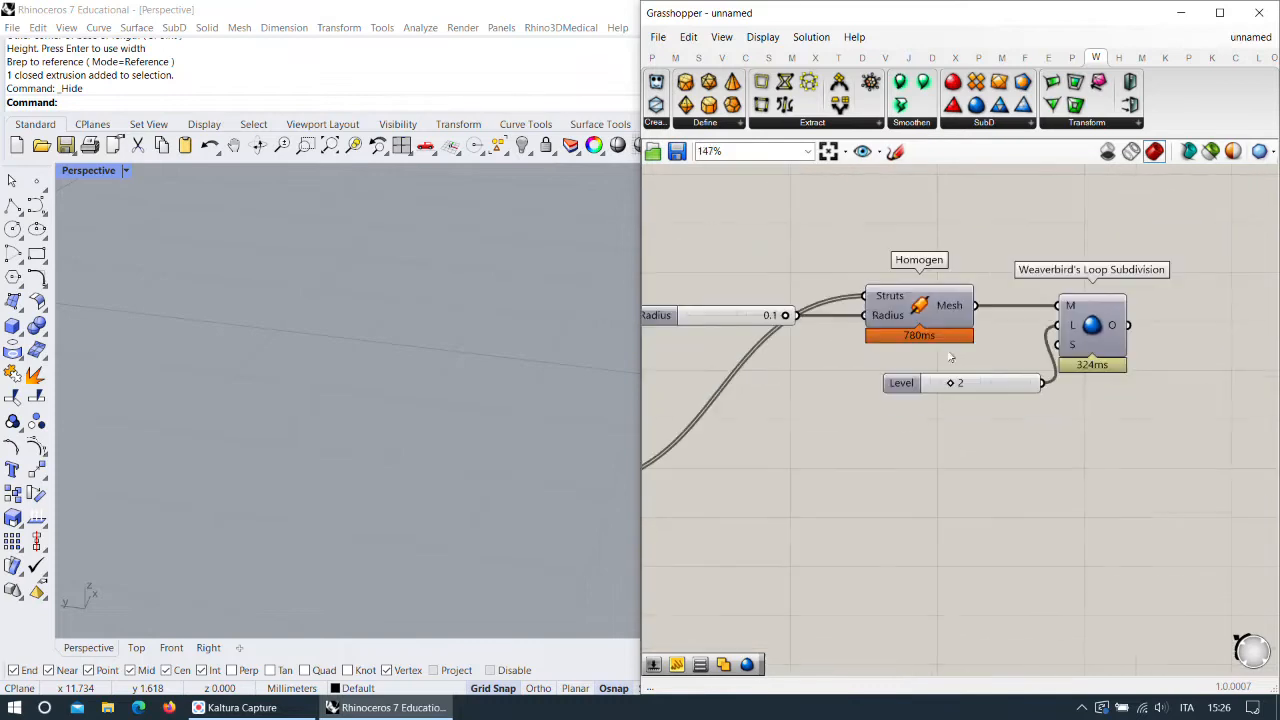
{"action": "right_click", "coordinate": [904, 299]}
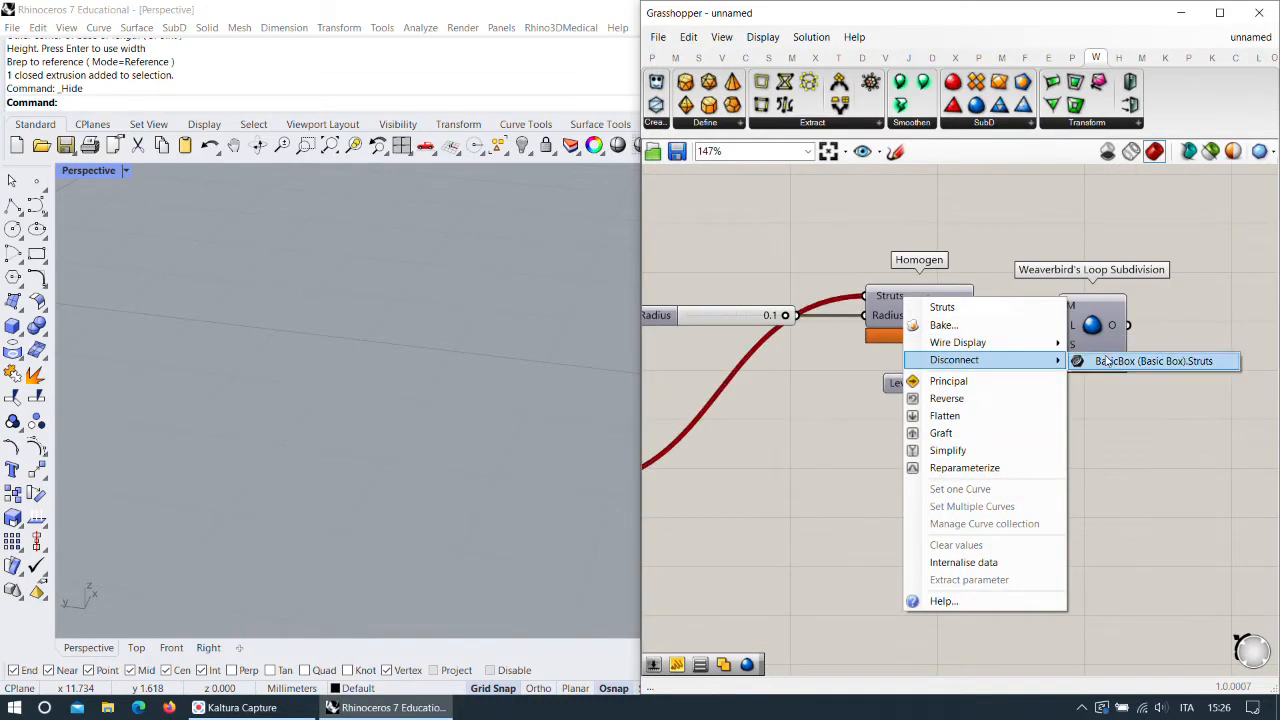
{"action": "left_click", "coordinate": [1150, 361]}
Add a Curve To Volume component and a Create Settings component in an empty area of the canvas.
{"action": "scroll", "coordinate": [1000, 345], "scroll_direction": "down", "scroll_amount": 3}
{"action": "right_click_drag", "start_coordinate": [1024, 363], "coordinate": [911, 282]}
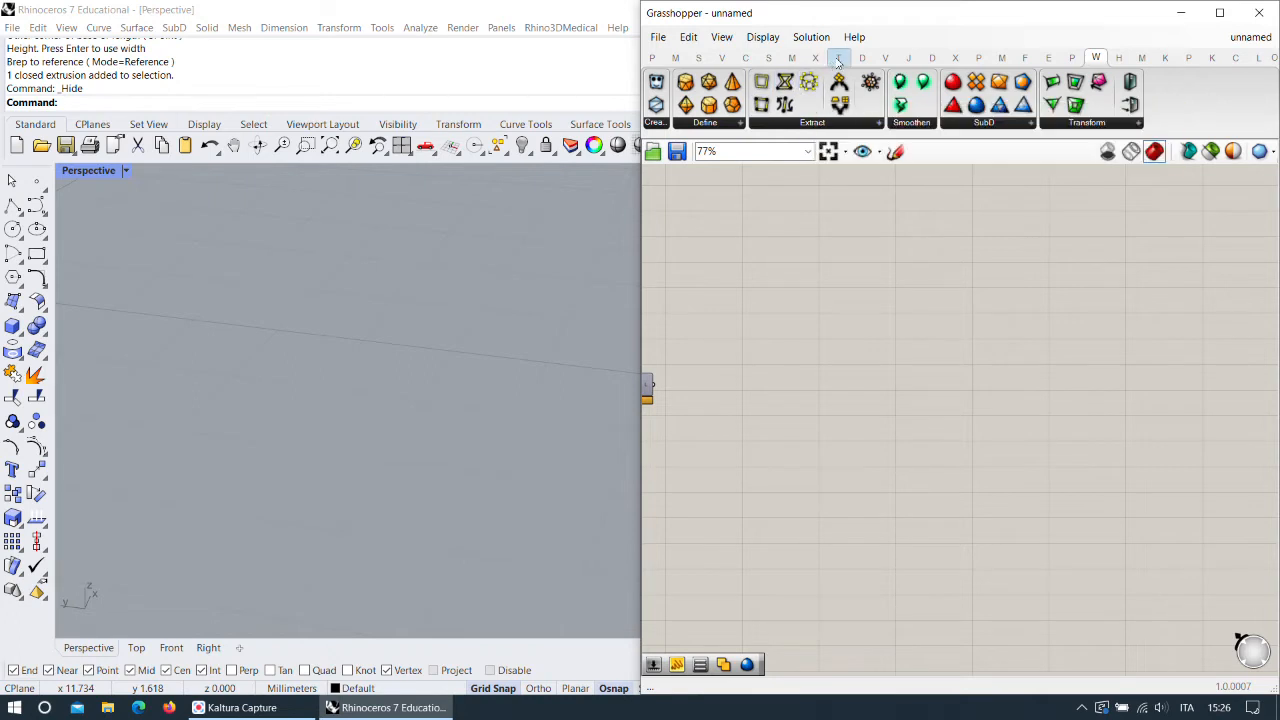
{"action": "left_click", "coordinate": [932, 59]}
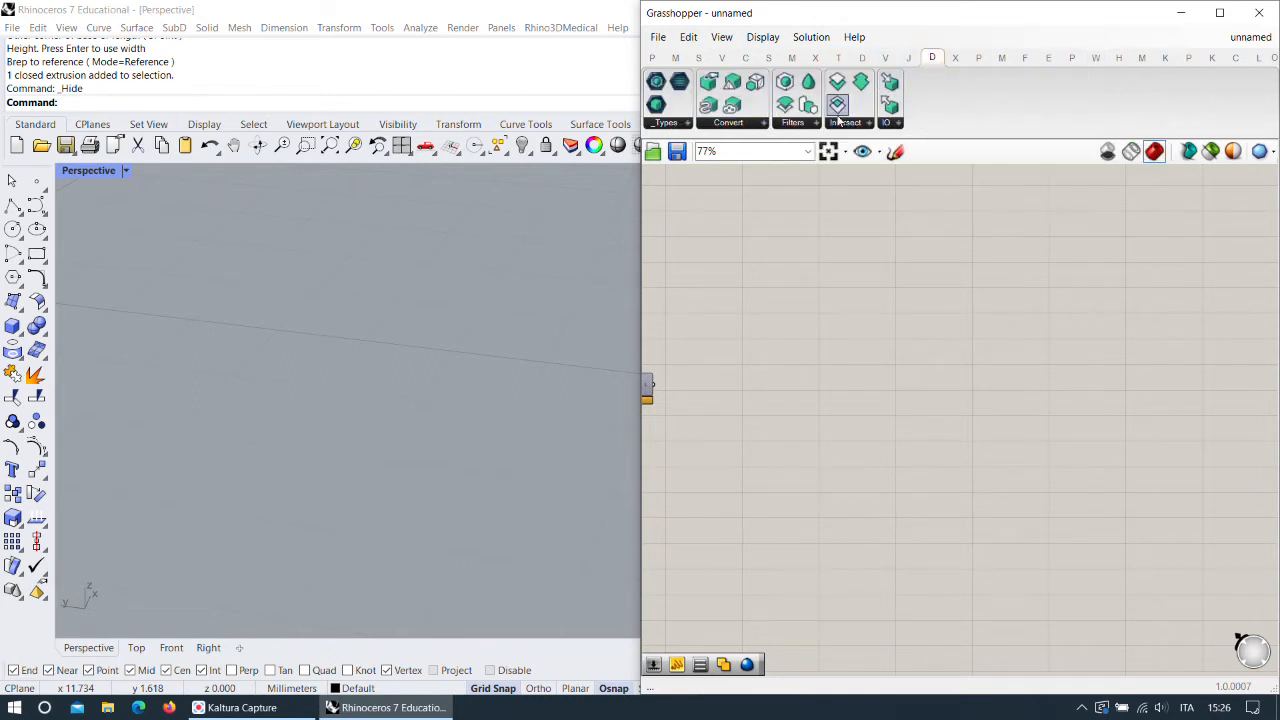
{"action": "mouse_move", "coordinate": [803, 228]}
{"action": "right_mouse_down"}
{"action": "mouse_move", "coordinate": [786, 251]}
{"action": "mouse_move", "coordinate": [778, 231]}
{"action": "right_mouse_up"}
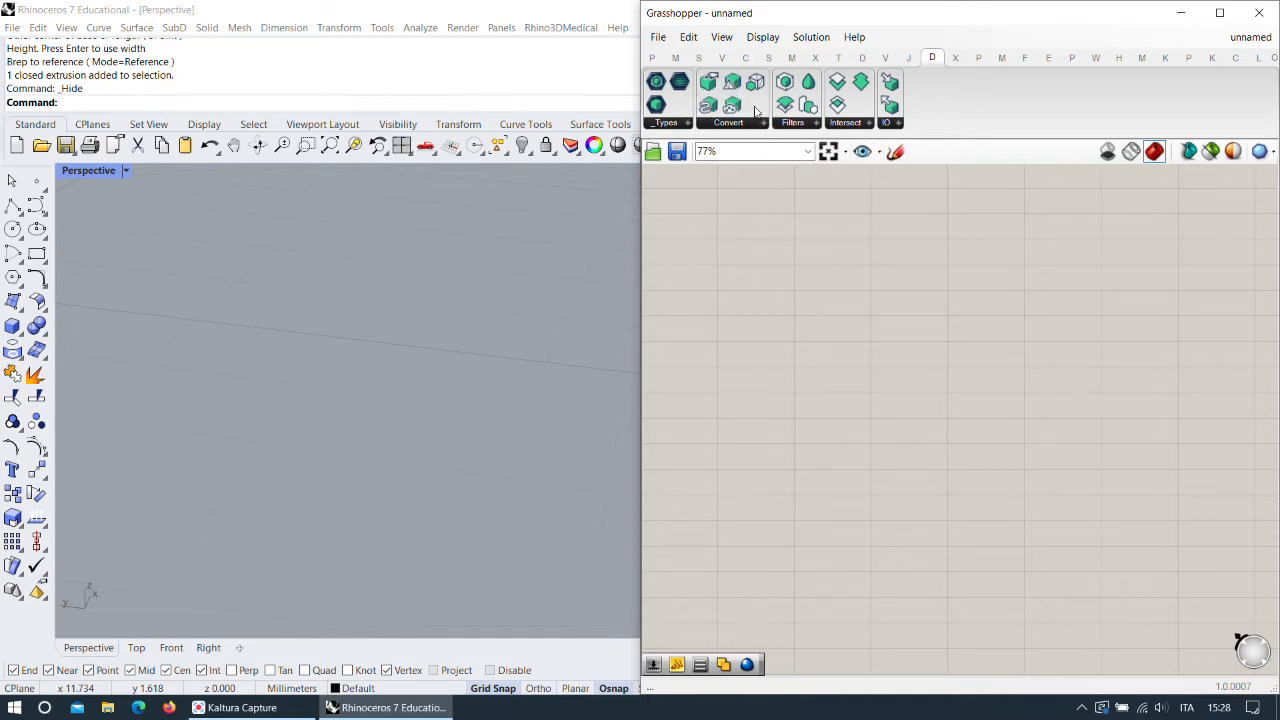
{"action": "left_click_drag", "start_coordinate": [713, 107], "coordinate": [782, 238]}
{"action": "left_click_drag", "start_coordinate": [714, 88], "coordinate": [723, 290]}
{"action": "right_click_drag", "start_coordinate": [789, 295], "coordinate": [814, 302]}
{"action": "scroll", "coordinate": [814, 302], "scroll_direction": "up", "scroll_amount": 3}
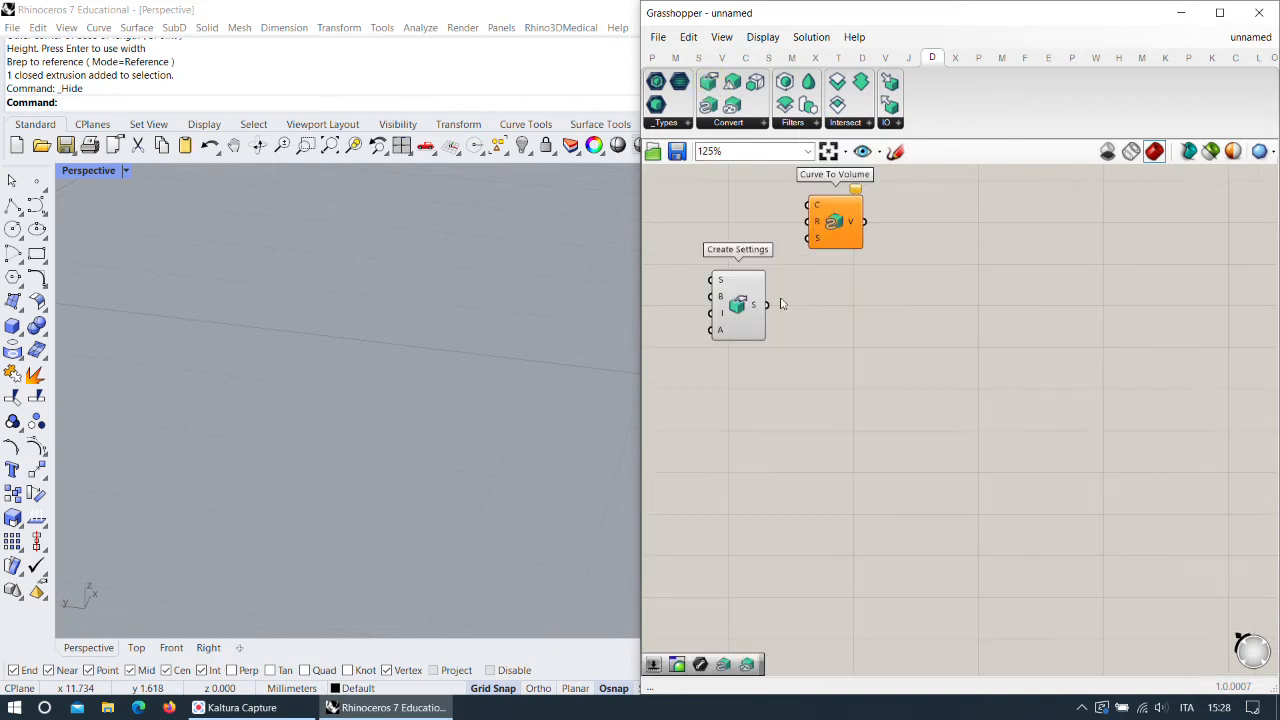
Arrange the new components with Create Settings below and before Curve To Volume.
{"action": "left_click_drag", "start_coordinate": [850, 250], "coordinate": [1028, 266]}
{"action": "left_click_drag", "start_coordinate": [750, 318], "coordinate": [901, 349]}
{"action": "left_click", "coordinate": [994, 345]}
{"action": "right_click_drag", "start_coordinate": [994, 345], "coordinate": [916, 381]}
{"action": "left_click_drag", "start_coordinate": [946, 296], "coordinate": [911, 293]}
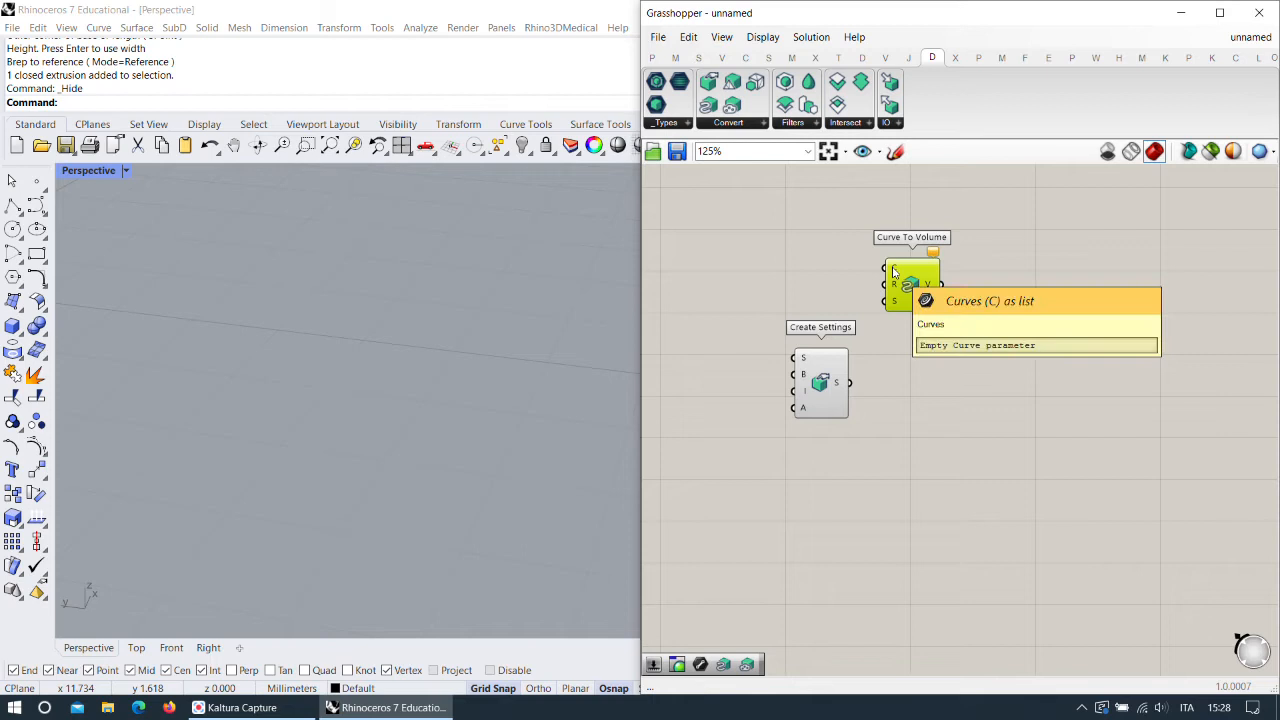
Connect the lattice struts to Curve To Volume's C input.
{"action": "left_click_drag", "start_coordinate": [893, 272], "coordinate": [664, 252]}
{"action": "scroll", "coordinate": [800, 300], "scroll_direction": "down", "scroll_amount": 4}
{"action": "scroll", "coordinate": [660, 255], "scroll_direction": "up", "scroll_amount": 2}
{"action": "scroll", "coordinate": [860, 290], "scroll_direction": "up", "scroll_amount": 4}
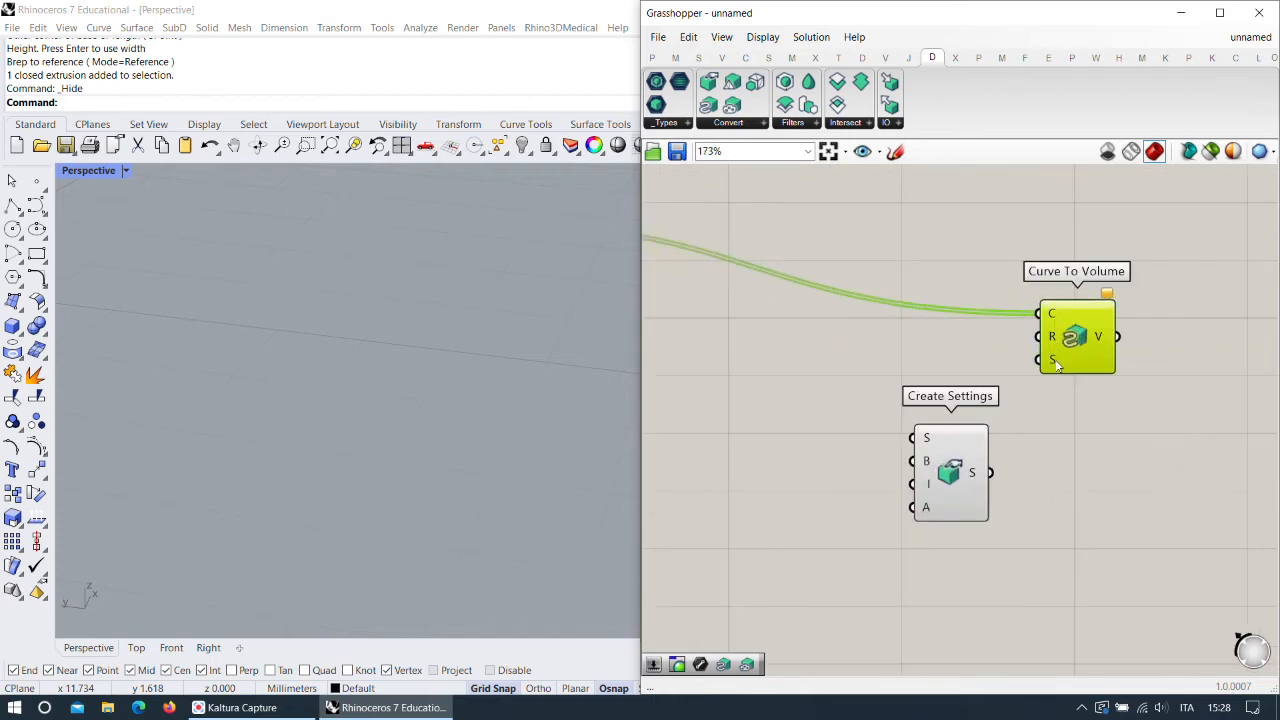
Connect a new 0.1 number slider to Curve To Volume's R input and Create Settings' output to its S input.
{"action": "left_click_drag", "start_coordinate": [951, 464], "coordinate": [939, 472]}
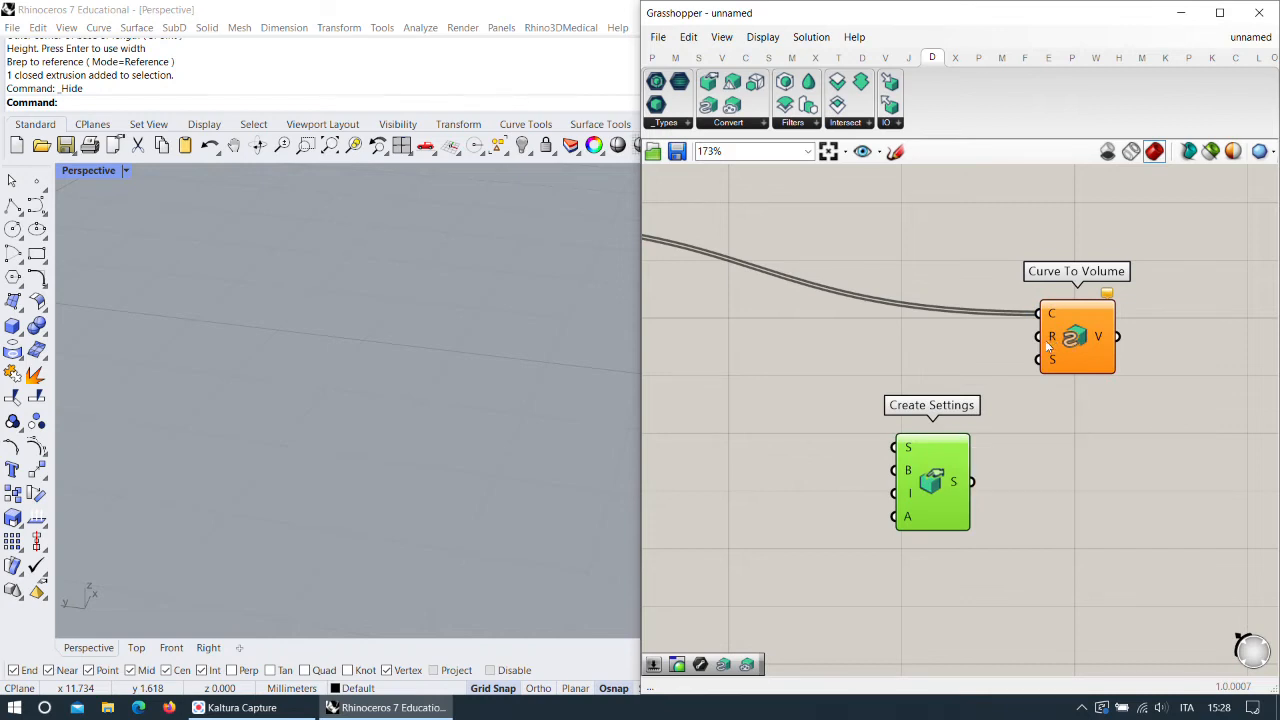
{"action": "mouse_move", "coordinate": [1052, 341]}
{"action": "double_click", "coordinate": [824, 342]}
{"action": "type", "text": "0"}
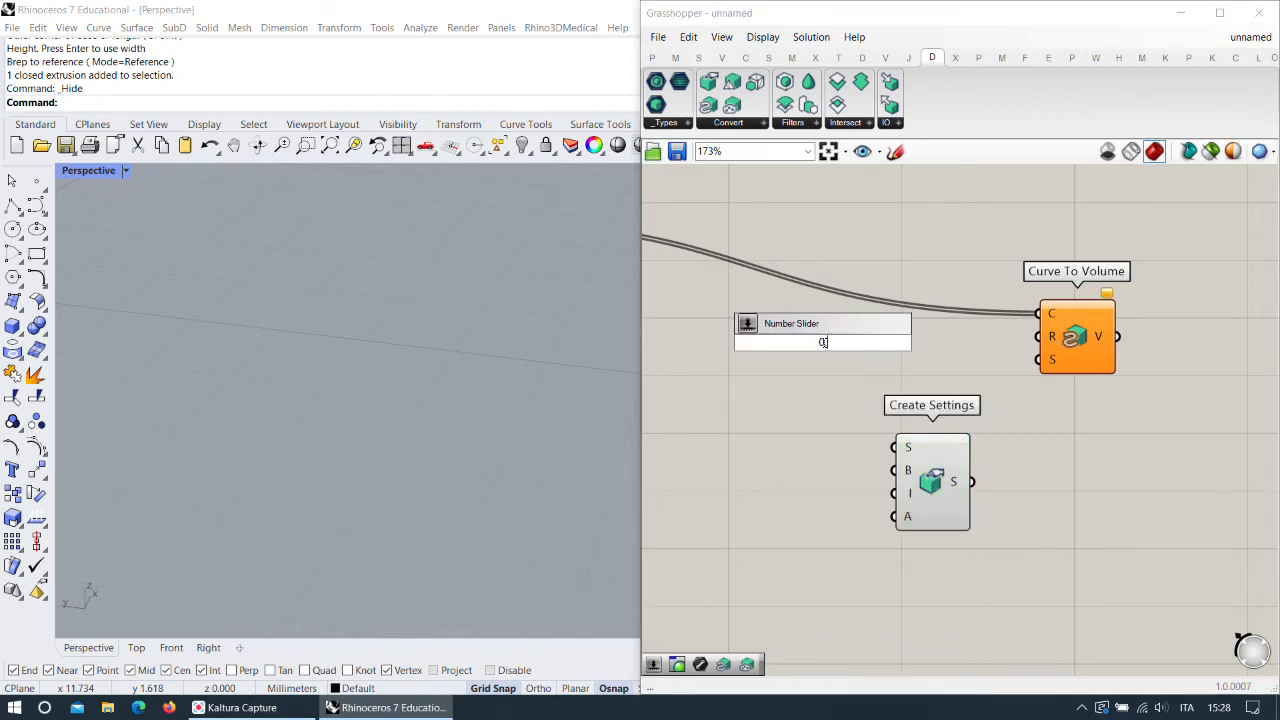
{"action": "type", "text": ".1"}
{"action": "key", "text": "Return"}
{"action": "left_click_drag", "start_coordinate": [944, 342], "coordinate": [983, 492]}
{"action": "left_click_drag", "start_coordinate": [887, 347], "coordinate": [927, 341]}
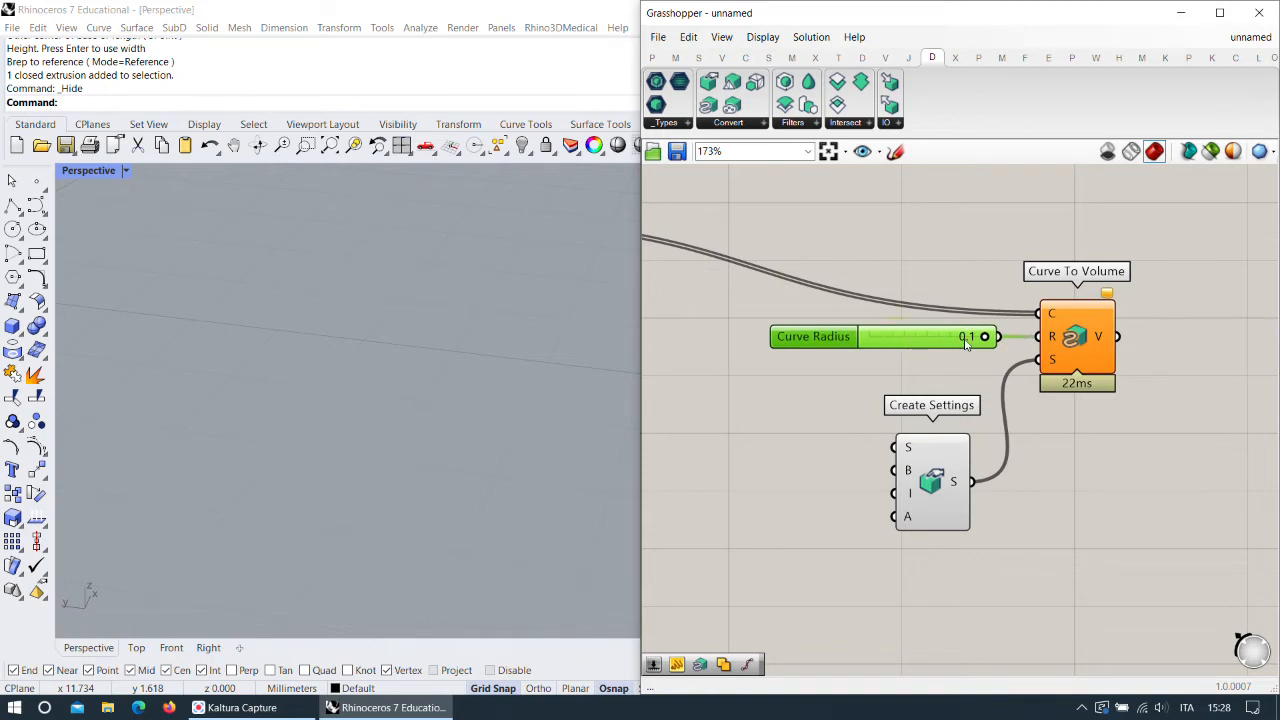
Add a 0.05 number slider, connect it to Create Settings' S input for voxel size and set it to 0.02.
{"action": "mouse_move", "coordinate": [1110, 297]}
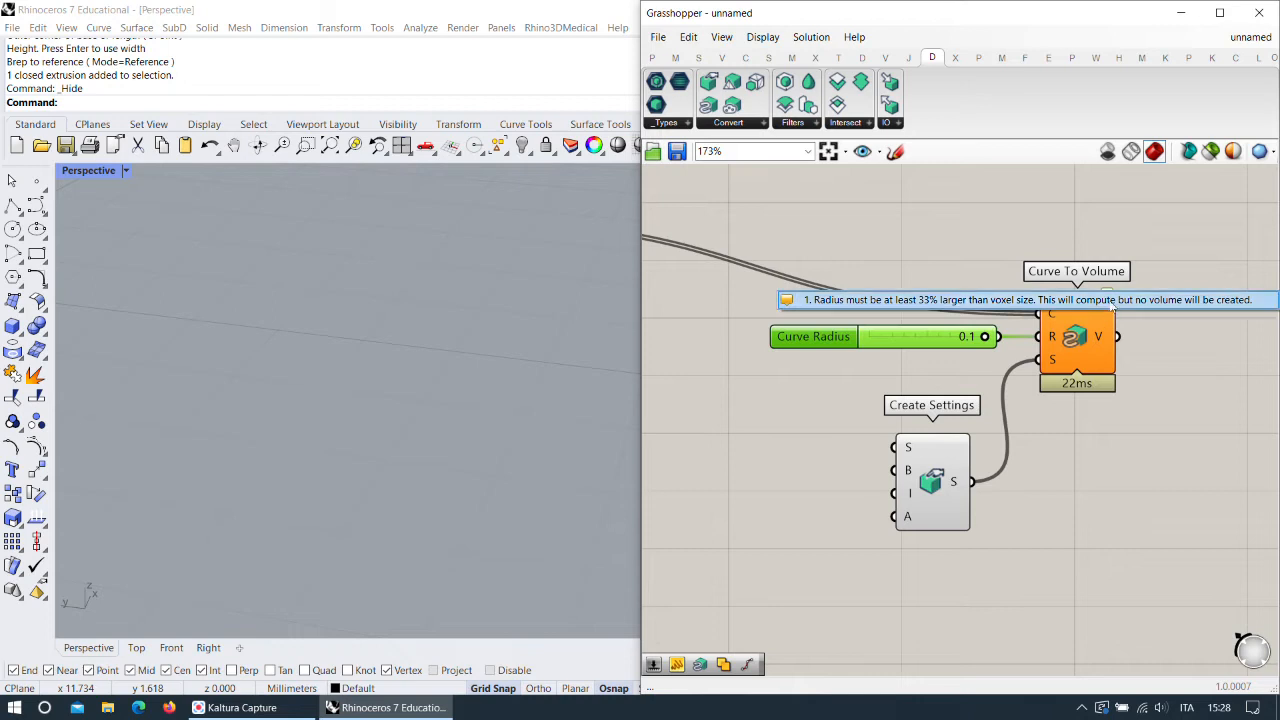
{"action": "double_click", "coordinate": [768, 461]}
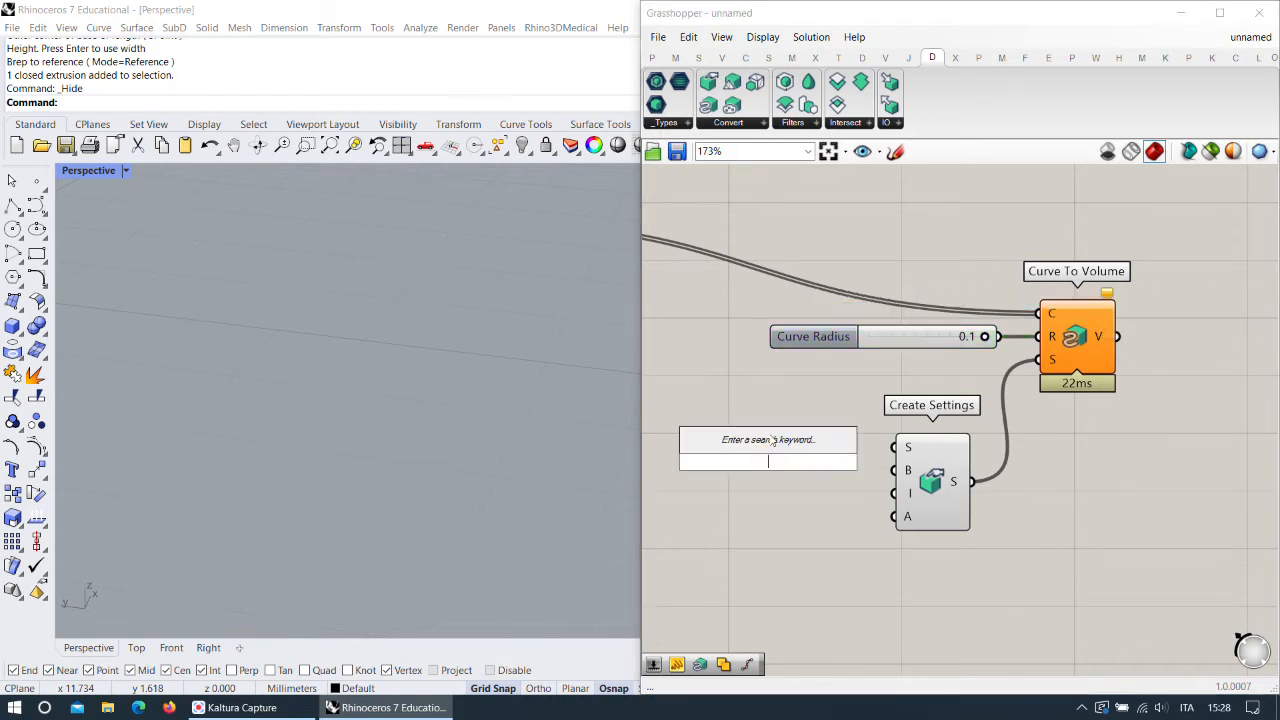
{"action": "type", "text": "0"}
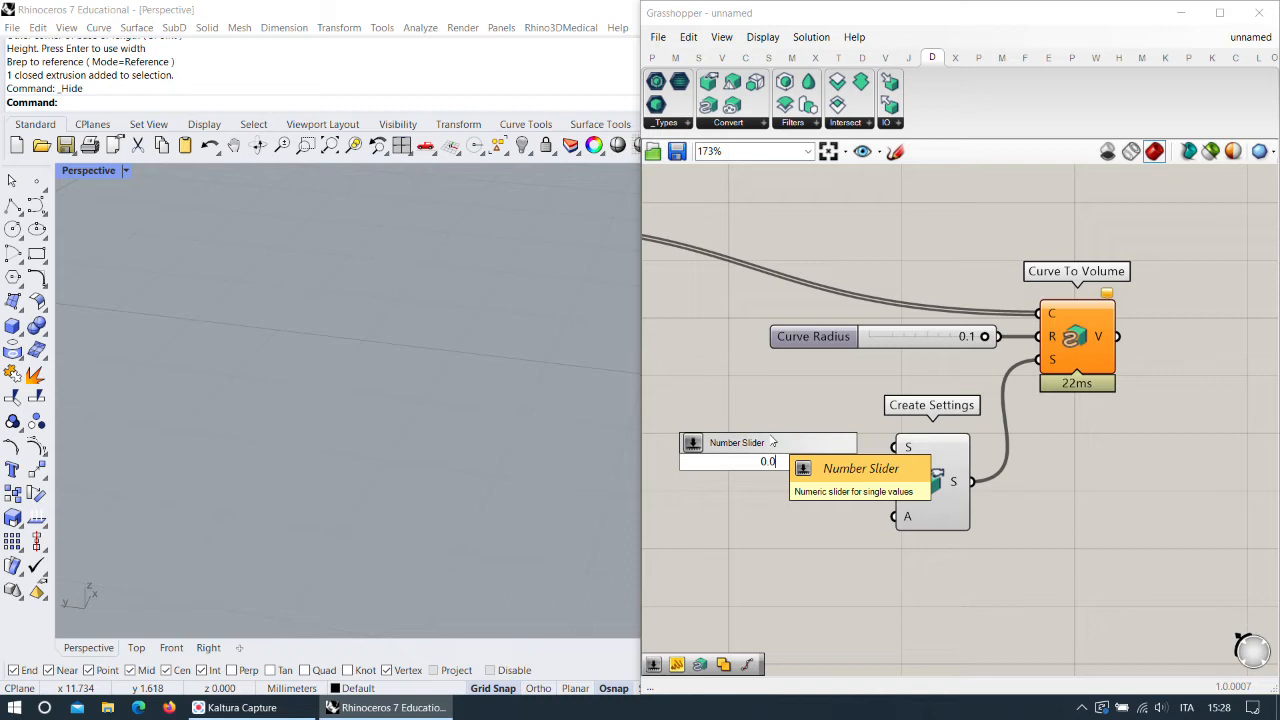
{"action": "type", "text": "5"}
{"action": "key", "text": "Return"}
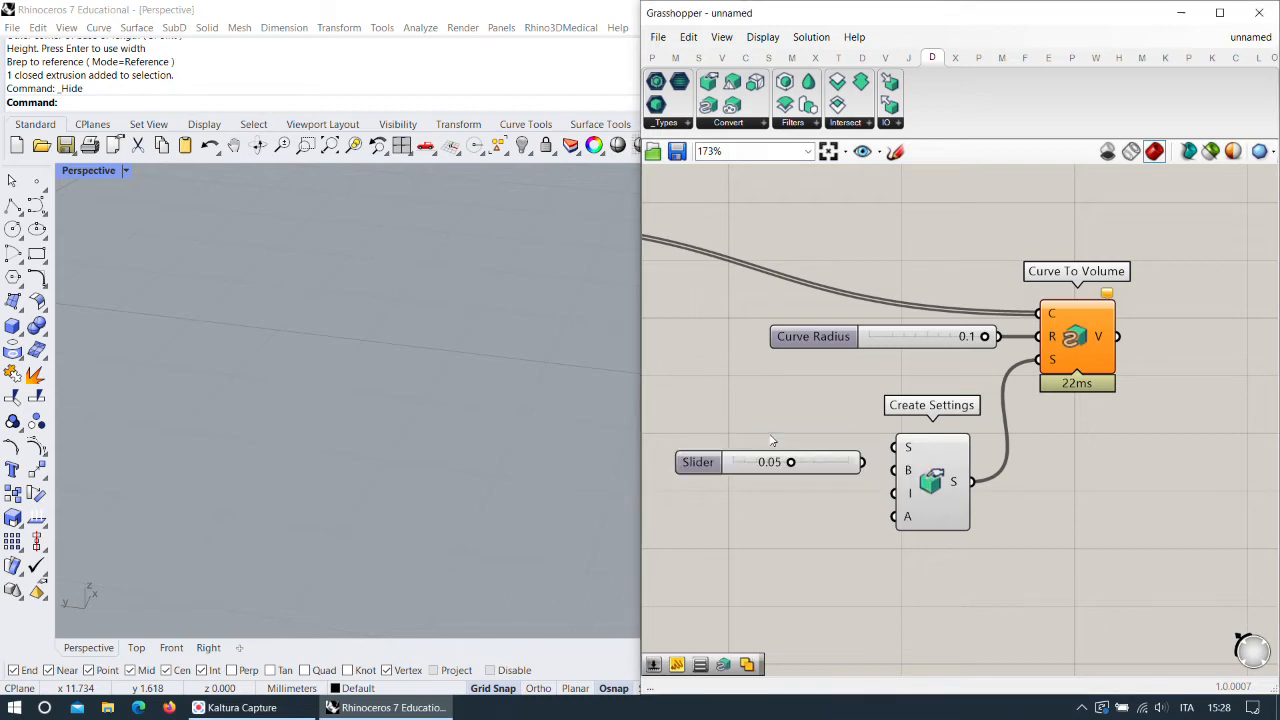
{"action": "scroll", "coordinate": [878, 432], "scroll_direction": "up", "scroll_amount": 2}
{"action": "left_click_drag", "start_coordinate": [755, 475], "coordinate": [709, 478]}
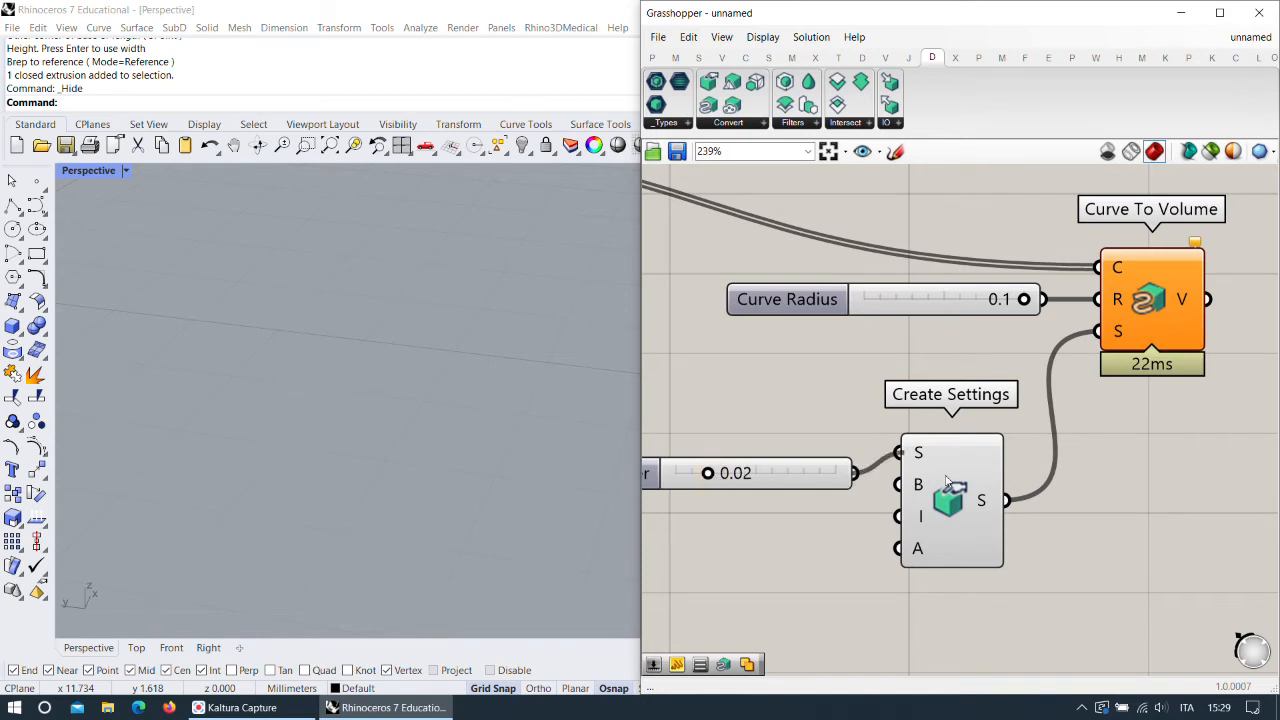
{"action": "scroll", "coordinate": [899, 478], "scroll_direction": "down", "scroll_amount": 2}
{"action": "left_click_drag", "start_coordinate": [934, 491], "coordinate": [972, 508]}
Flatten the C input of Curve To Volume.
{"action": "scroll", "coordinate": [999, 482], "scroll_direction": "up", "scroll_amount": 1}
{"action": "scroll", "coordinate": [493, 384], "scroll_direction": "down", "scroll_amount": 4}
{"action": "right_click_drag", "start_coordinate": [485, 384], "coordinate": [322, 280]}
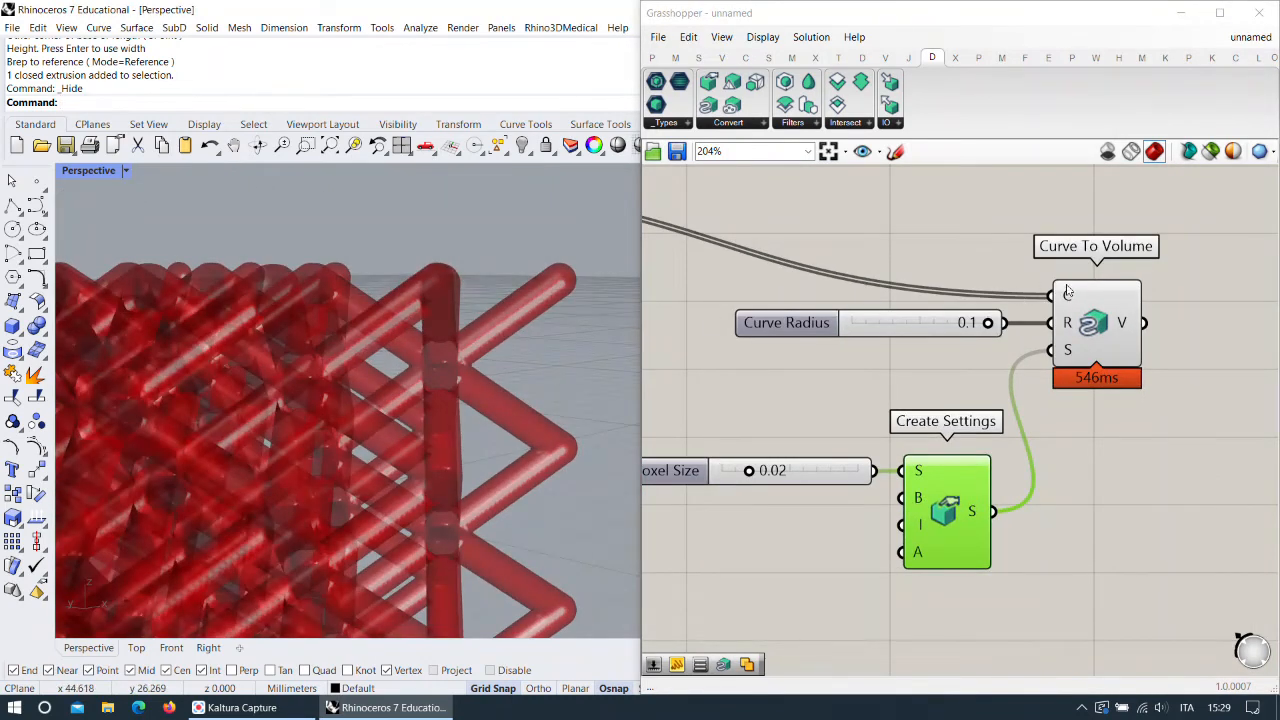
{"action": "right_click_drag", "start_coordinate": [580, 318], "coordinate": [478, 336]}
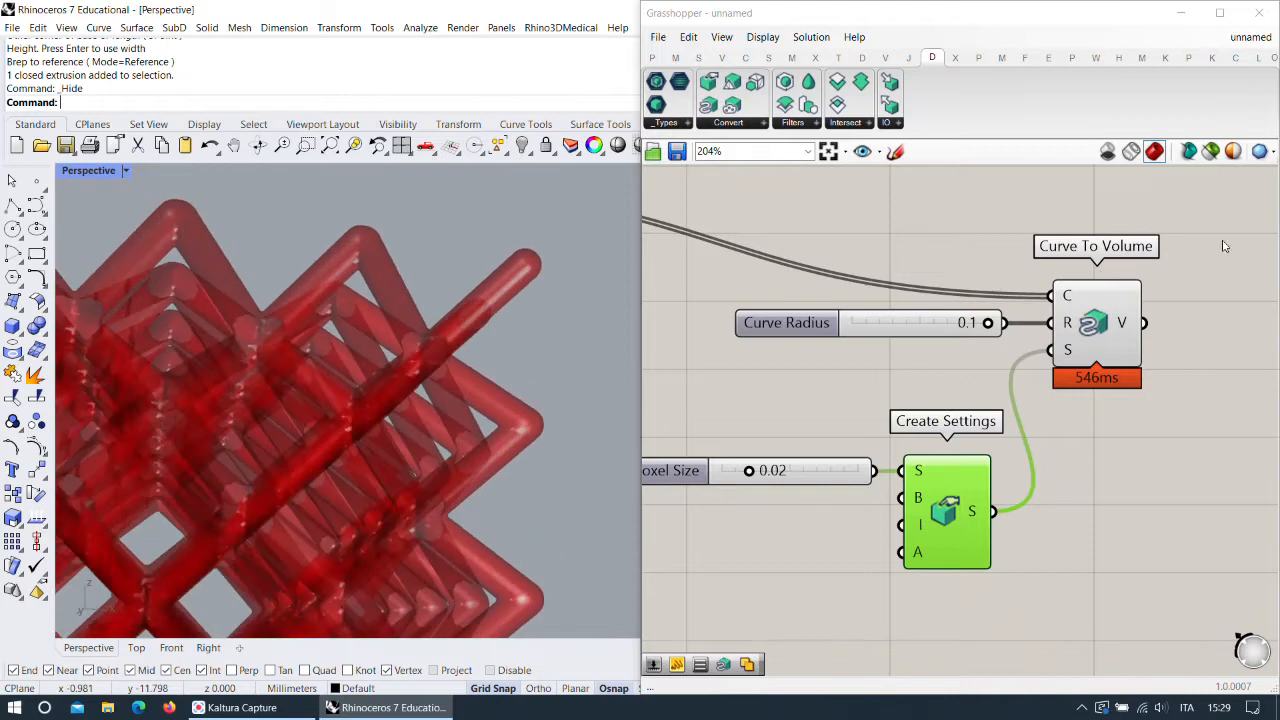
{"action": "right_click", "coordinate": [1067, 296]}
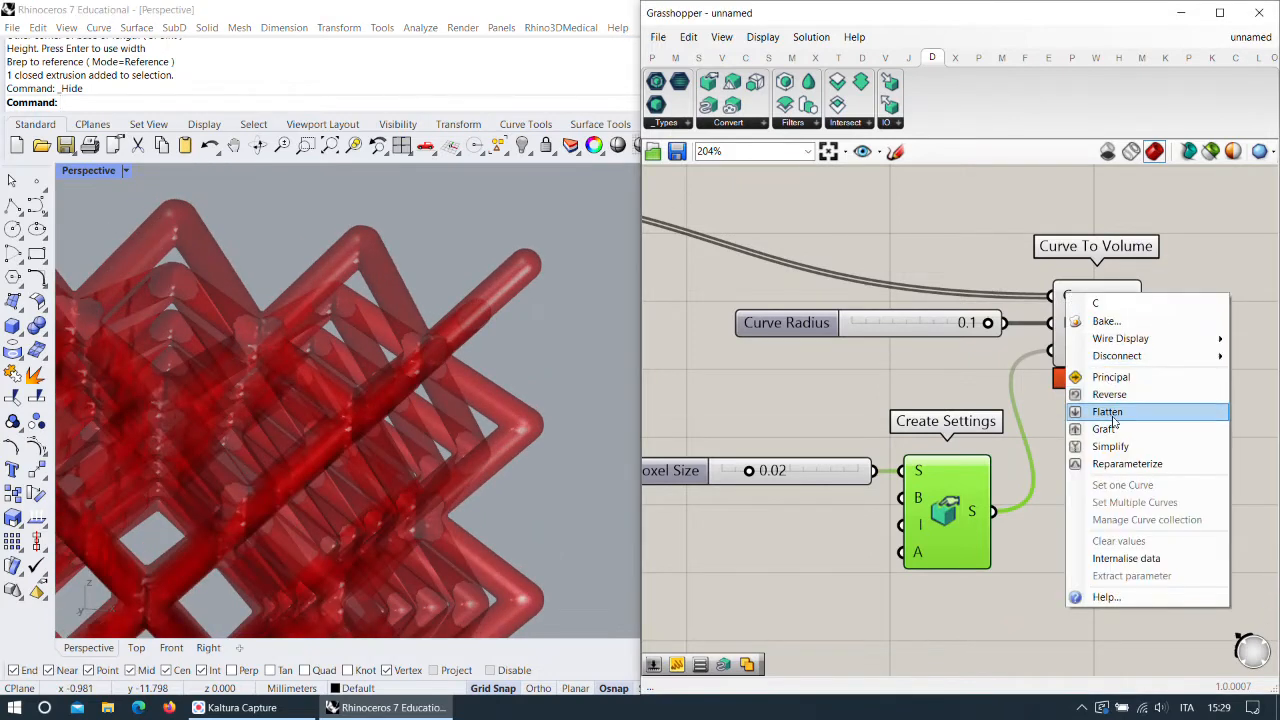
{"action": "left_click", "coordinate": [1100, 412]}
{"action": "right_click_drag", "start_coordinate": [450, 356], "coordinate": [500, 395]}
Move Create Settings and its Voxel Size slider closer beneath Curve To Volume.
{"action": "right_click_drag", "start_coordinate": [1009, 572], "coordinate": [1006, 467]}
{"action": "left_click_drag", "start_coordinate": [986, 506], "coordinate": [800, 334]}
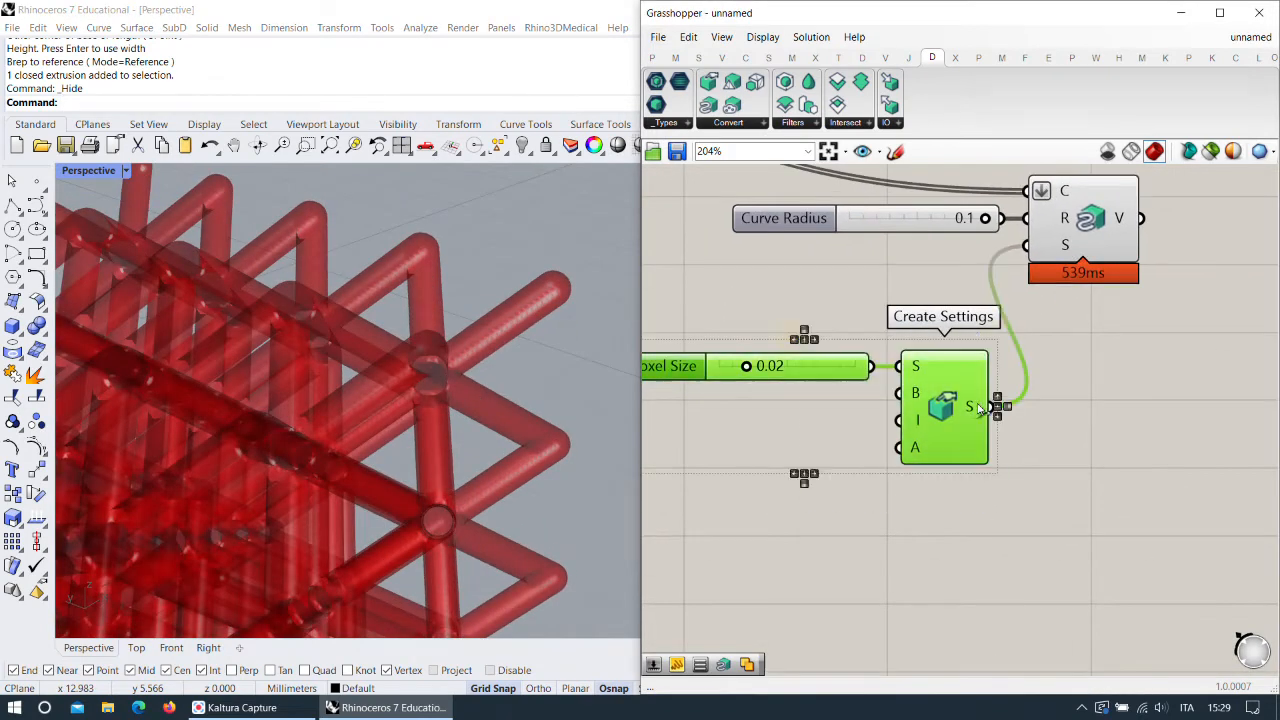
{"action": "left_click_drag", "start_coordinate": [955, 388], "coordinate": [947, 332]}
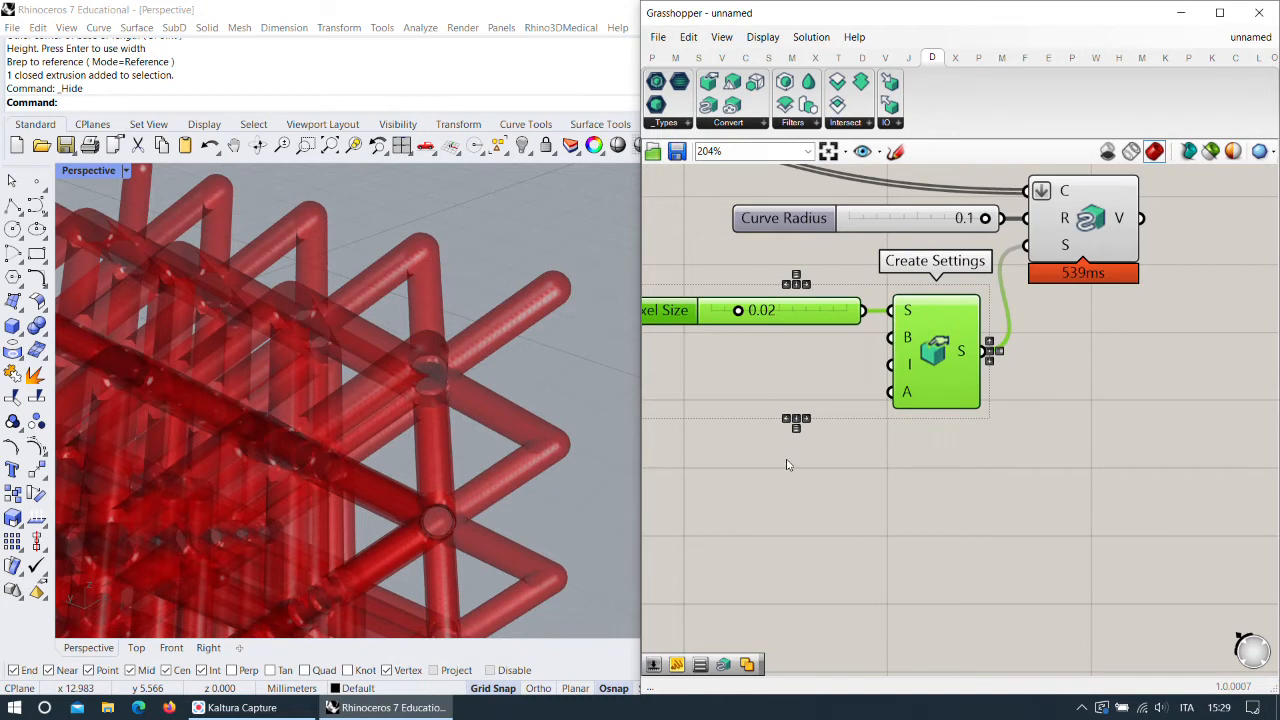
{"action": "right_click_drag", "start_coordinate": [787, 464], "coordinate": [866, 453]}
{"action": "left_click", "coordinate": [1037, 405]}
{"action": "left_click_drag", "start_coordinate": [908, 300], "coordinate": [886, 299]}
Examine the struts generated by Curve To Volume from several angles, including the joints and rounded ends.
{"action": "right_click_drag", "start_coordinate": [470, 320], "coordinate": [505, 293]}
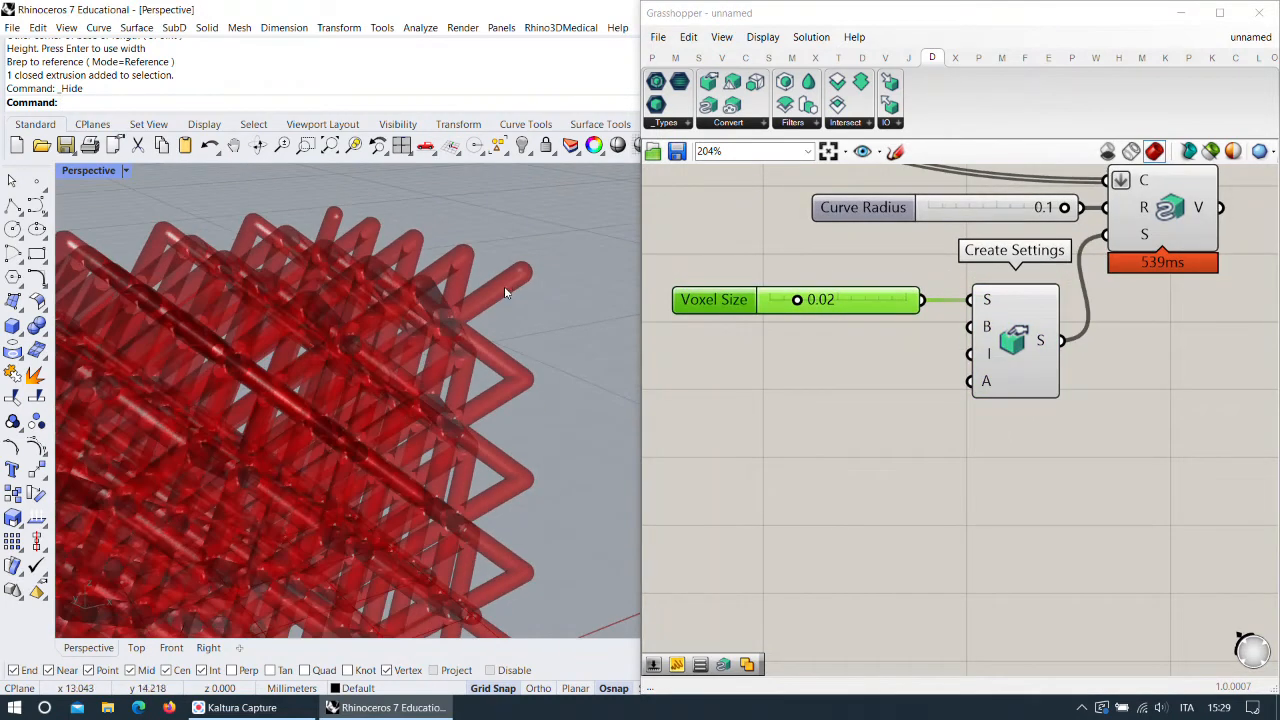
{"action": "scroll", "coordinate": [500, 344], "scroll_direction": "down", "scroll_amount": 3}
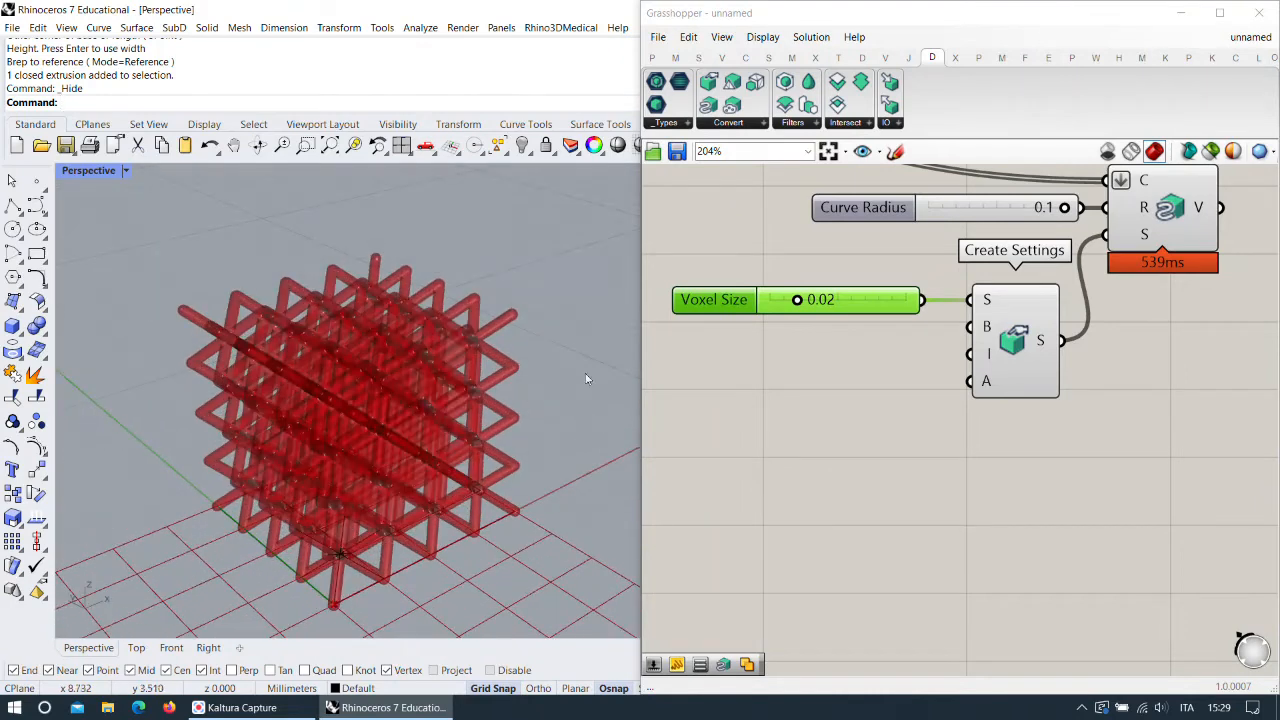
{"action": "right_click_drag", "start_coordinate": [1097, 344], "coordinate": [950, 380]}
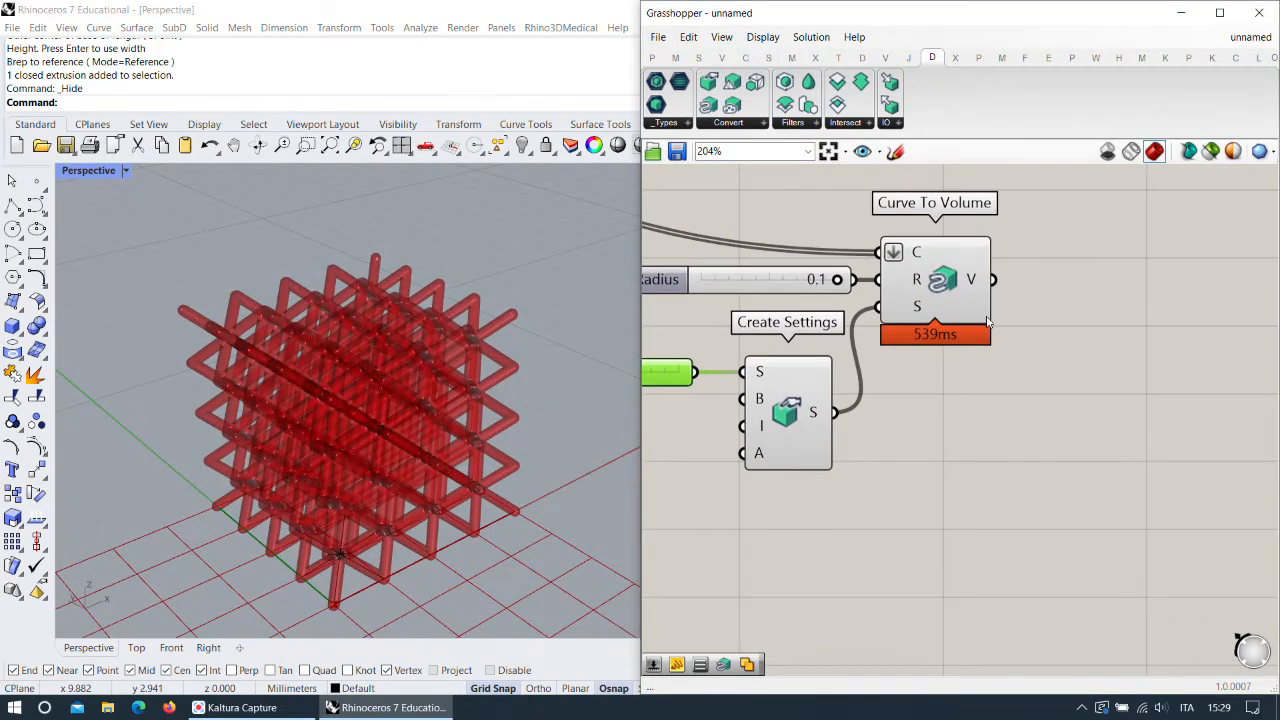
{"action": "right_click_drag", "start_coordinate": [787, 413], "coordinate": [927, 381]}
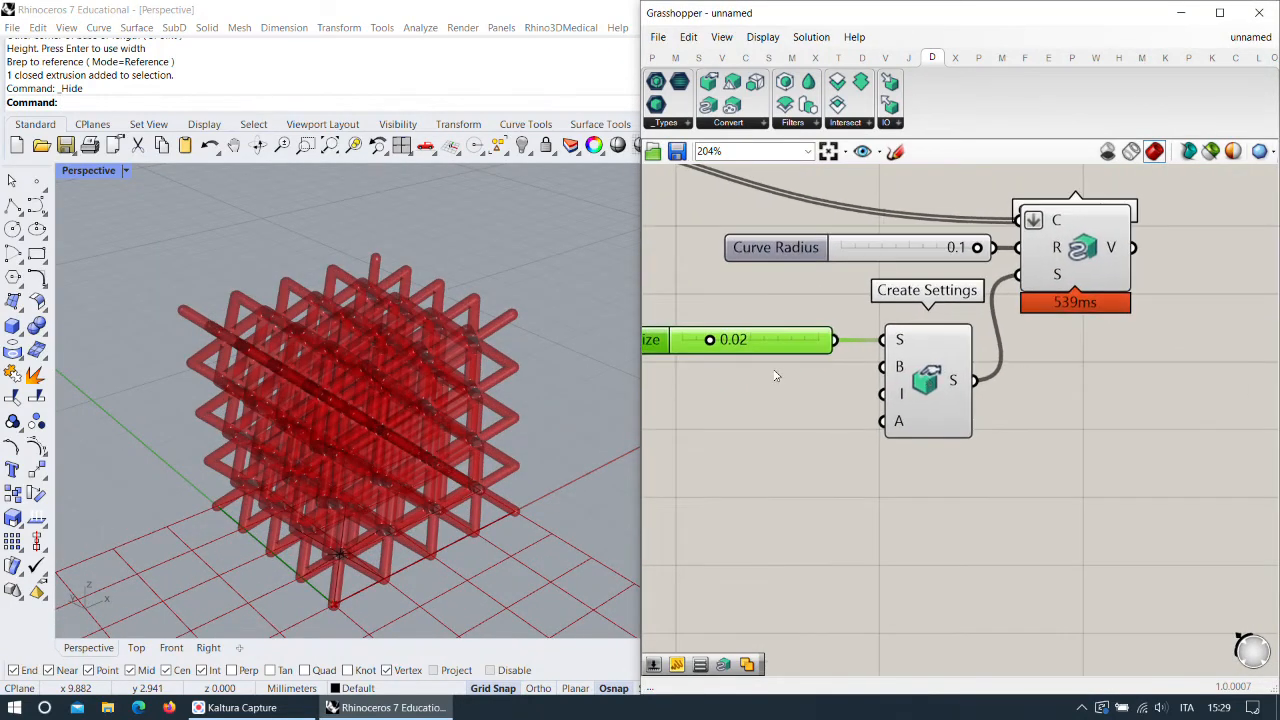
{"action": "scroll", "coordinate": [522, 325], "scroll_direction": "up", "scroll_amount": 5}
{"action": "right_click_drag", "start_coordinate": [529, 318], "coordinate": [473, 318]}
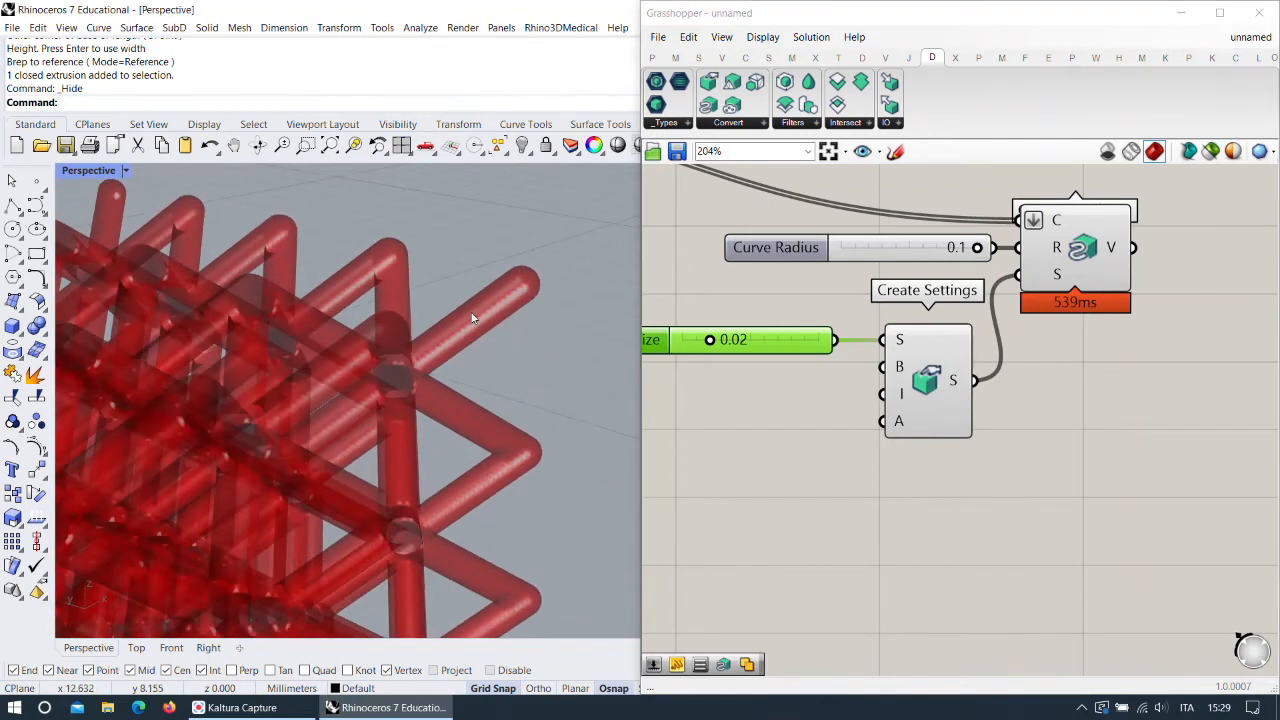
{"action": "right_click_drag", "start_coordinate": [1057, 343], "coordinate": [876, 367]}
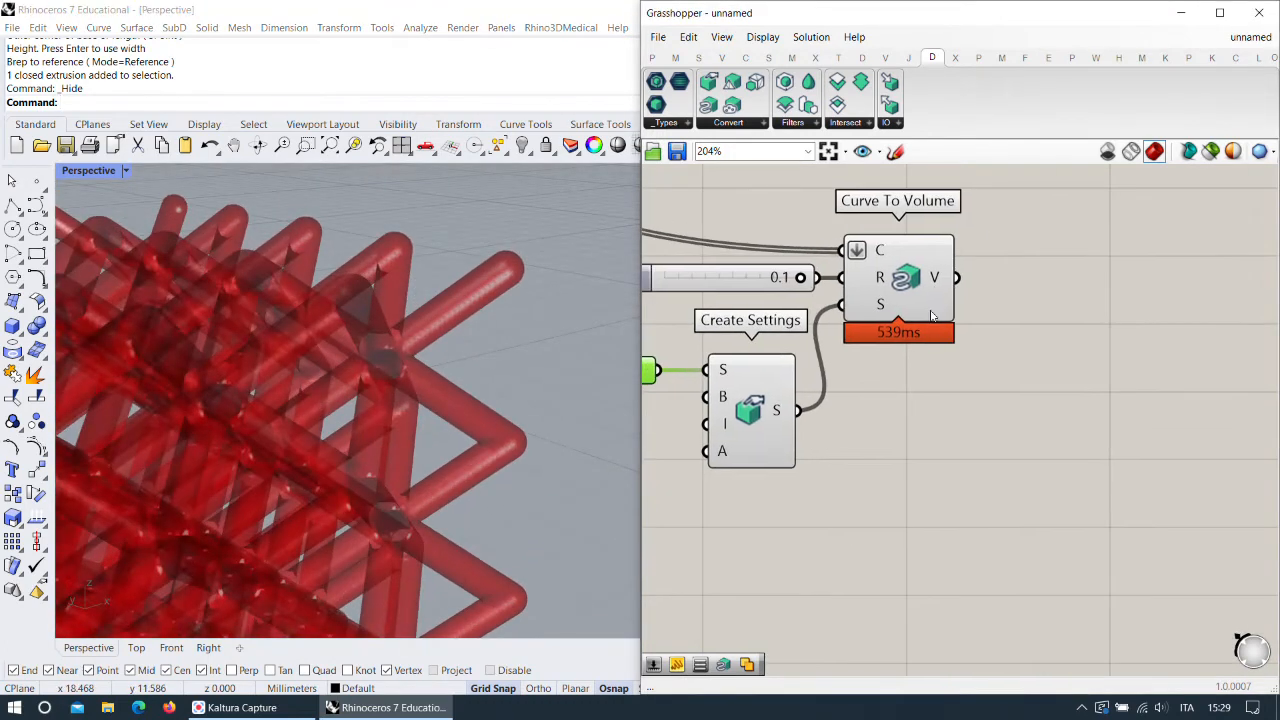
{"action": "left_click", "coordinate": [933, 287]}
{"action": "right_click_drag", "start_coordinate": [462, 328], "coordinate": [506, 336]}
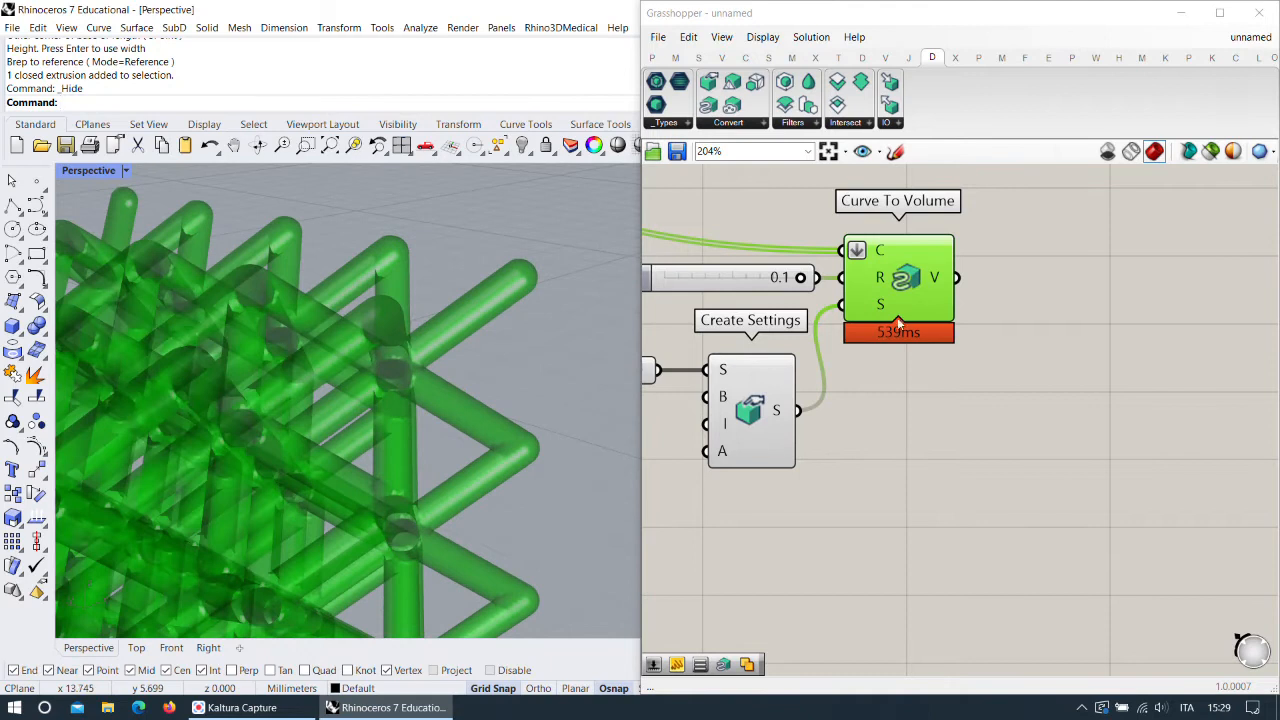
{"action": "right_click_drag", "start_coordinate": [995, 350], "coordinate": [881, 351]}
{"action": "right_click_drag", "start_coordinate": [466, 360], "coordinate": [486, 214]}
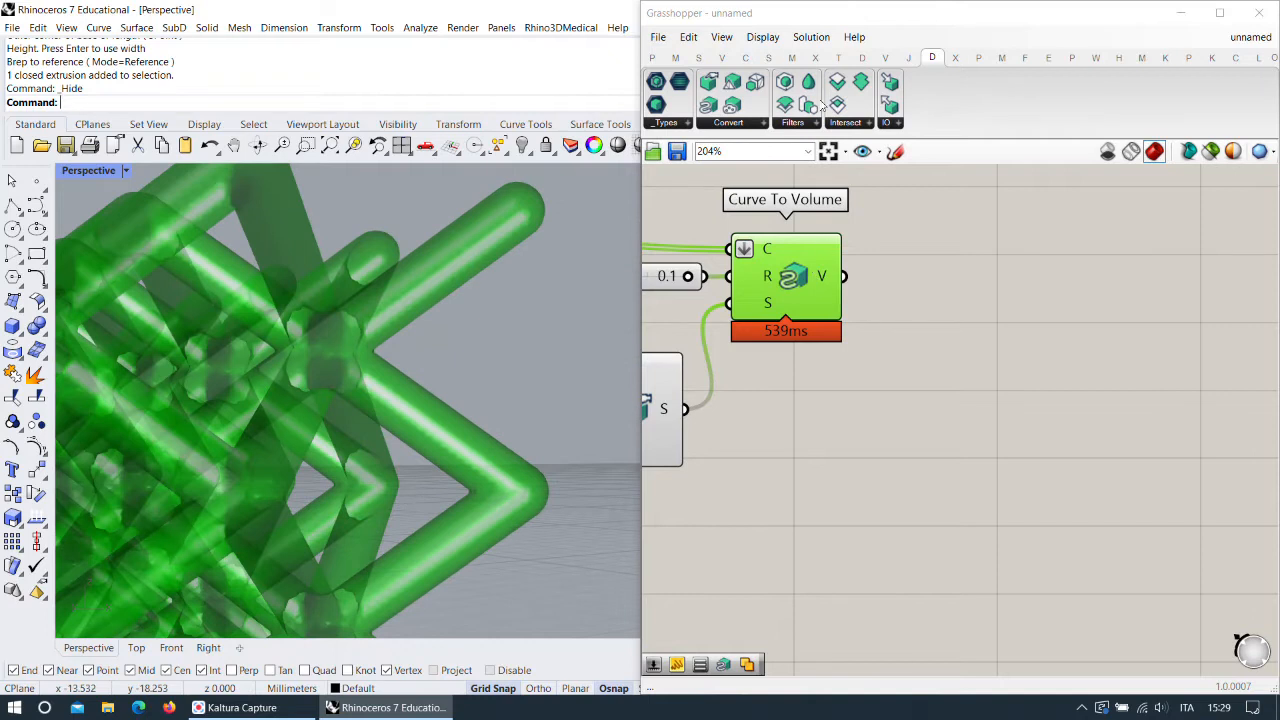
Add Volume to Mesh, feed it Curve To Volume's V and Create Settings' S outputs, and hide Curve To Volume's preview.
{"action": "left_click_drag", "start_coordinate": [732, 82], "coordinate": [845, 276]}
{"action": "left_click_drag", "start_coordinate": [985, 282], "coordinate": [685, 409]}
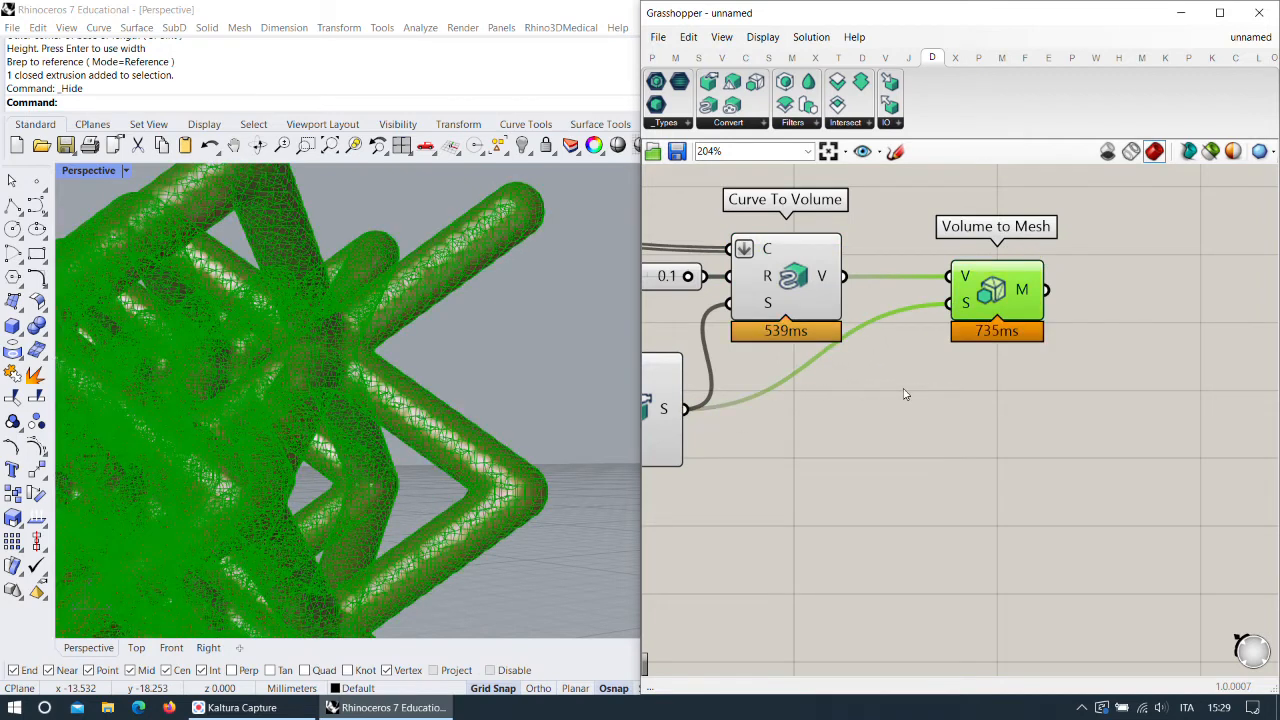
{"action": "right_click", "coordinate": [822, 270]}
{"action": "left_click", "coordinate": [830, 309]}
Inspect the surface and joints of the meshed lattice struts up close and as a whole.
{"action": "right_click_drag", "start_coordinate": [400, 370], "coordinate": [440, 357]}
{"action": "scroll", "coordinate": [440, 357], "scroll_direction": "up", "scroll_amount": 8}
{"action": "right_click_drag", "start_coordinate": [508, 306], "coordinate": [517, 317]}
{"action": "left_click", "coordinate": [994, 437]}
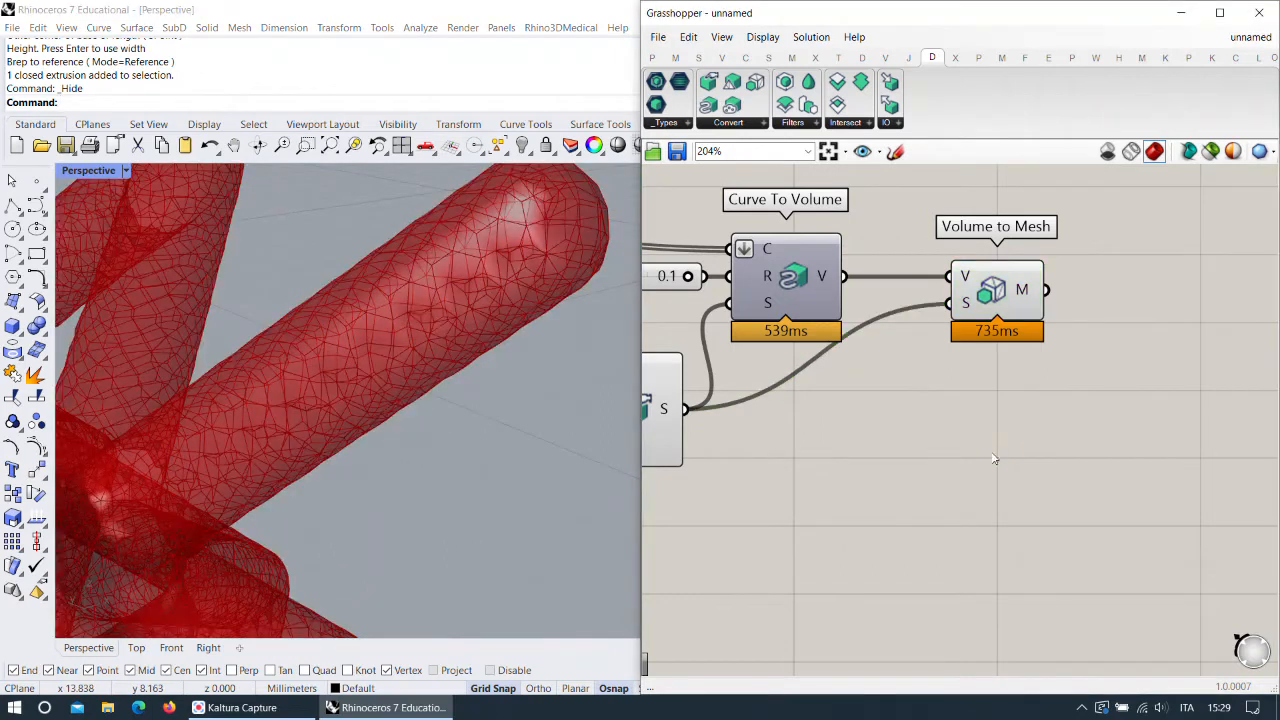
{"action": "scroll", "coordinate": [412, 317], "scroll_direction": "down", "scroll_amount": 5}
{"action": "right_click_drag", "start_coordinate": [412, 317], "coordinate": [525, 284]}
{"action": "scroll", "coordinate": [471, 260], "scroll_direction": "down", "scroll_amount": 6}
{"action": "scroll", "coordinate": [515, 320], "scroll_direction": "up", "scroll_amount": 6}
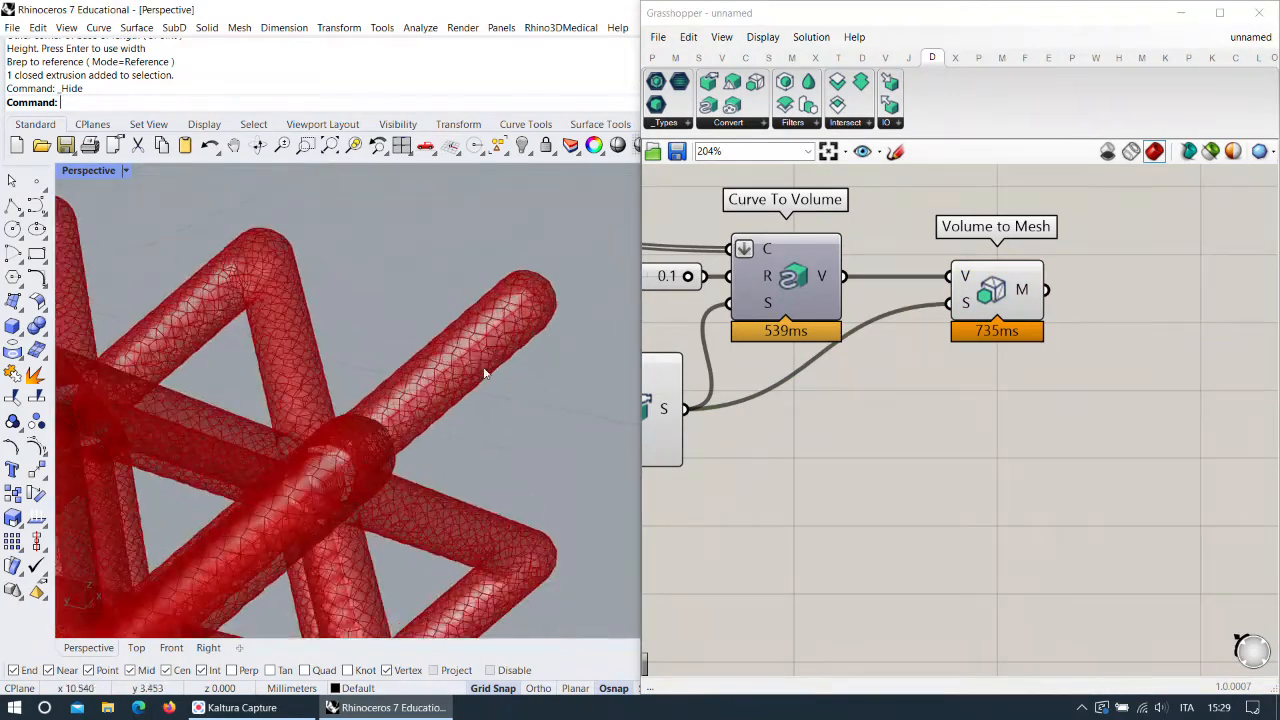
{"action": "scroll", "coordinate": [492, 355], "scroll_direction": "down", "scroll_amount": 6}
{"action": "right_click_drag", "start_coordinate": [493, 356], "coordinate": [484, 528]}
{"action": "scroll", "coordinate": [476, 499], "scroll_direction": "up", "scroll_amount": 3}
{"action": "scroll", "coordinate": [417, 331], "scroll_direction": "down", "scroll_amount": 5}
{"action": "right_click_drag", "start_coordinate": [418, 332], "coordinate": [412, 294]}
{"action": "scroll", "coordinate": [451, 337], "scroll_direction": "down", "scroll_amount": 5}
{"action": "scroll", "coordinate": [443, 303], "scroll_direction": "up", "scroll_amount": 2}
{"action": "scroll", "coordinate": [469, 299], "scroll_direction": "up", "scroll_amount": 4}
{"action": "scroll", "coordinate": [443, 257], "scroll_direction": "up", "scroll_amount": 5}
{"action": "scroll", "coordinate": [442, 260], "scroll_direction": "down", "scroll_amount": 5}
{"action": "scroll", "coordinate": [397, 325], "scroll_direction": "down", "scroll_amount": 4}
{"action": "scroll", "coordinate": [412, 294], "scroll_direction": "up", "scroll_amount": 4}
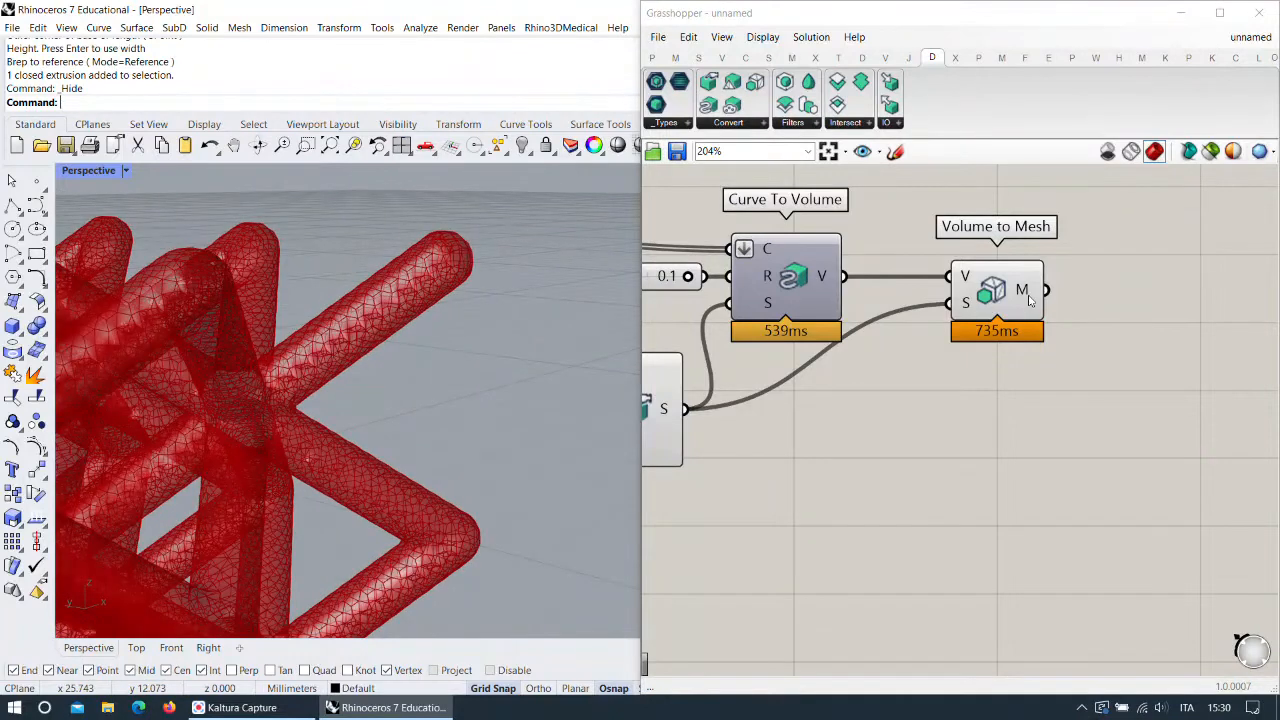
Shift the volume components as a group and disconnect Basic Box's Struts output from Curve To Volume's C input.
{"action": "scroll", "coordinate": [846, 403], "scroll_direction": "down", "scroll_amount": 3}
{"action": "left_click_drag", "start_coordinate": [1080, 446], "coordinate": [729, 244]}
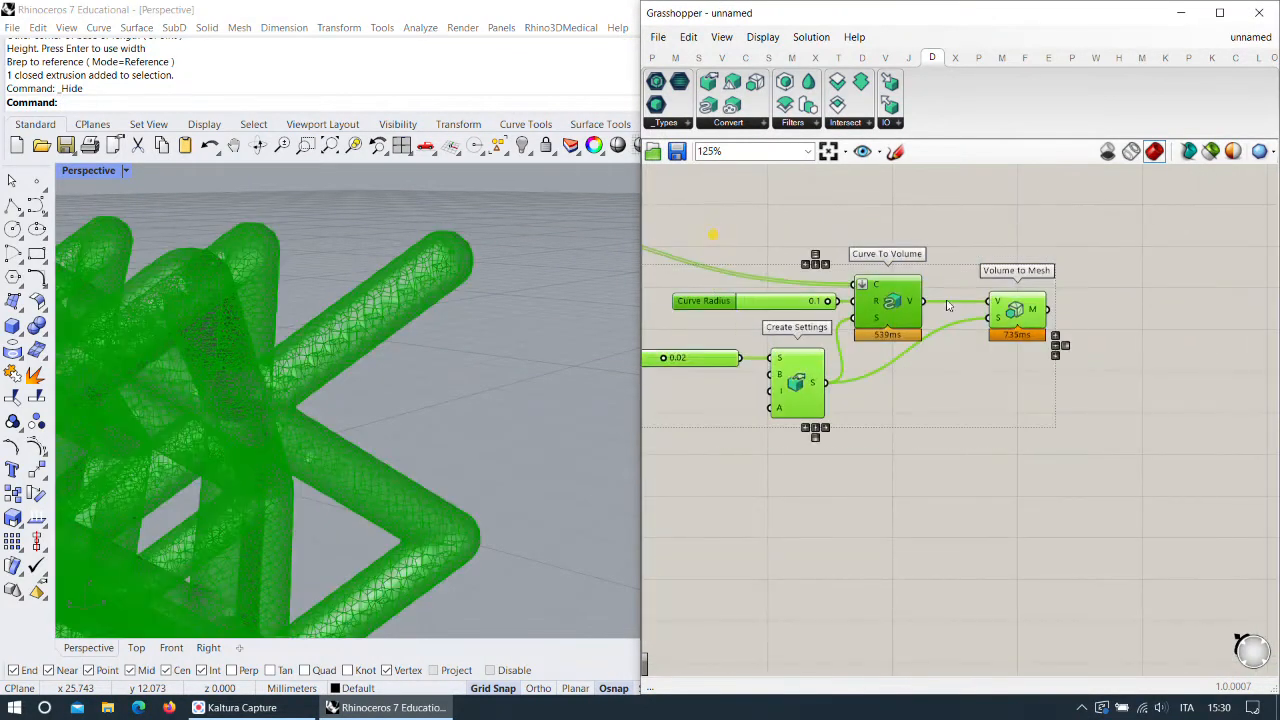
{"action": "left_click_drag", "start_coordinate": [1016, 328], "coordinate": [1056, 314]}
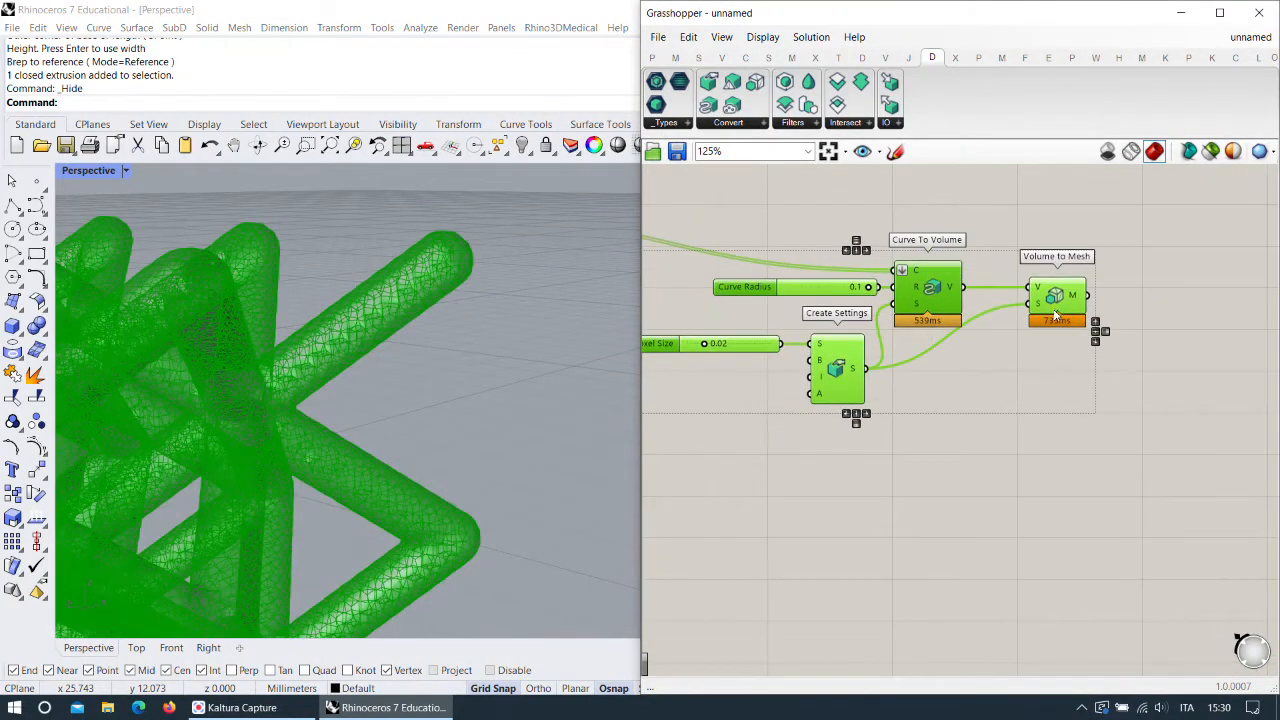
{"action": "right_click", "coordinate": [921, 276]}
{"action": "mouse_move", "coordinate": [995, 334]}
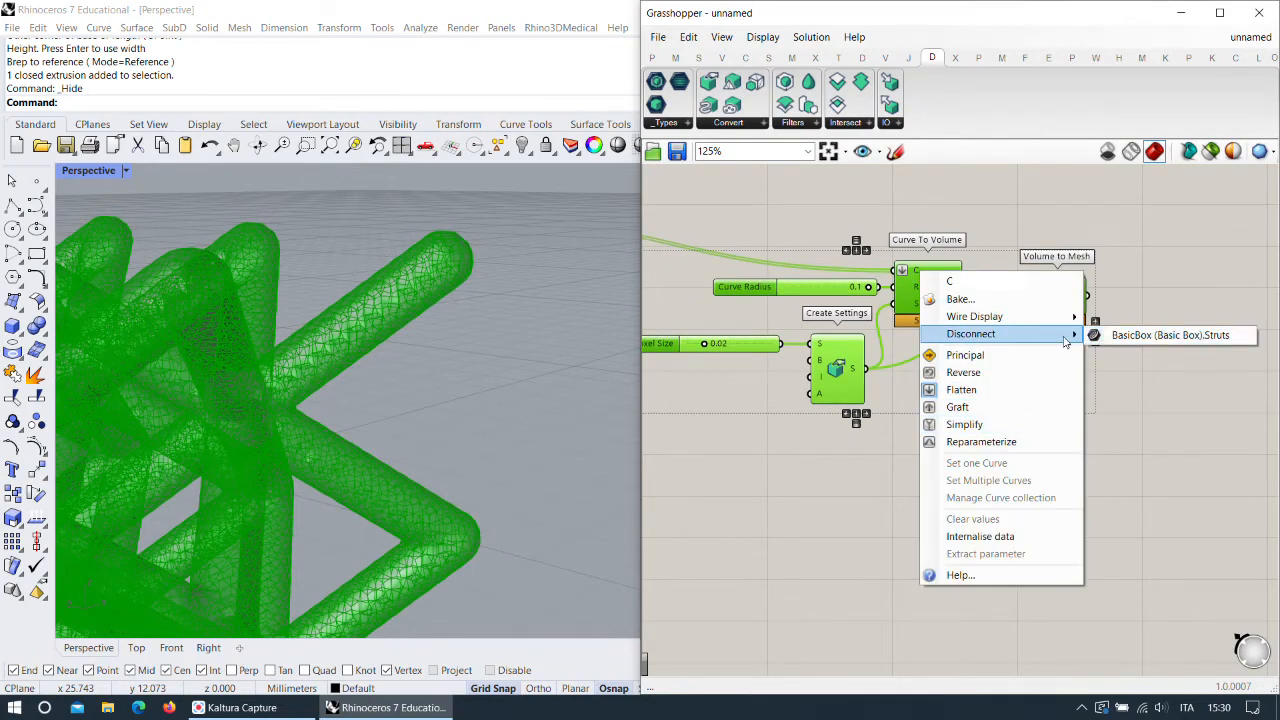
{"action": "left_click", "coordinate": [1125, 338]}
Add a Cocoon component in an empty area of the canvas.
{"action": "scroll", "coordinate": [997, 377], "scroll_direction": "down", "scroll_amount": 3}
{"action": "right_click_drag", "start_coordinate": [997, 457], "coordinate": [916, 285]}
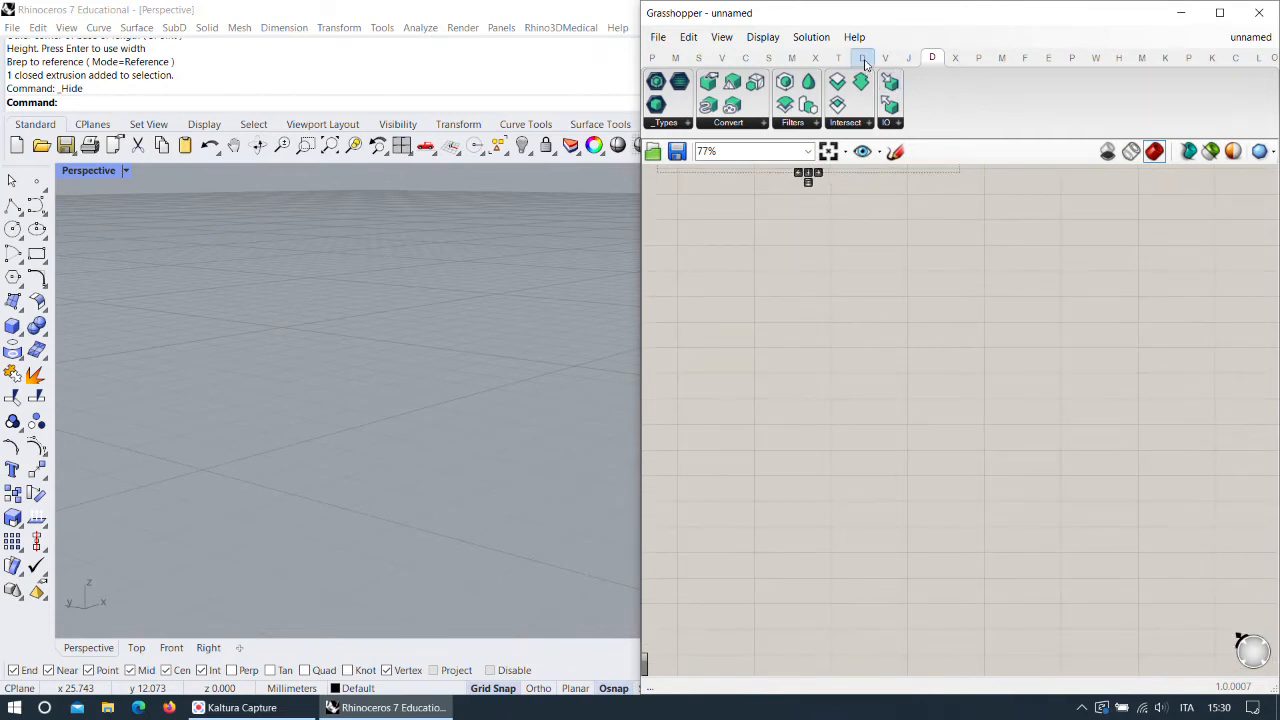
{"action": "left_click", "coordinate": [791, 57]}
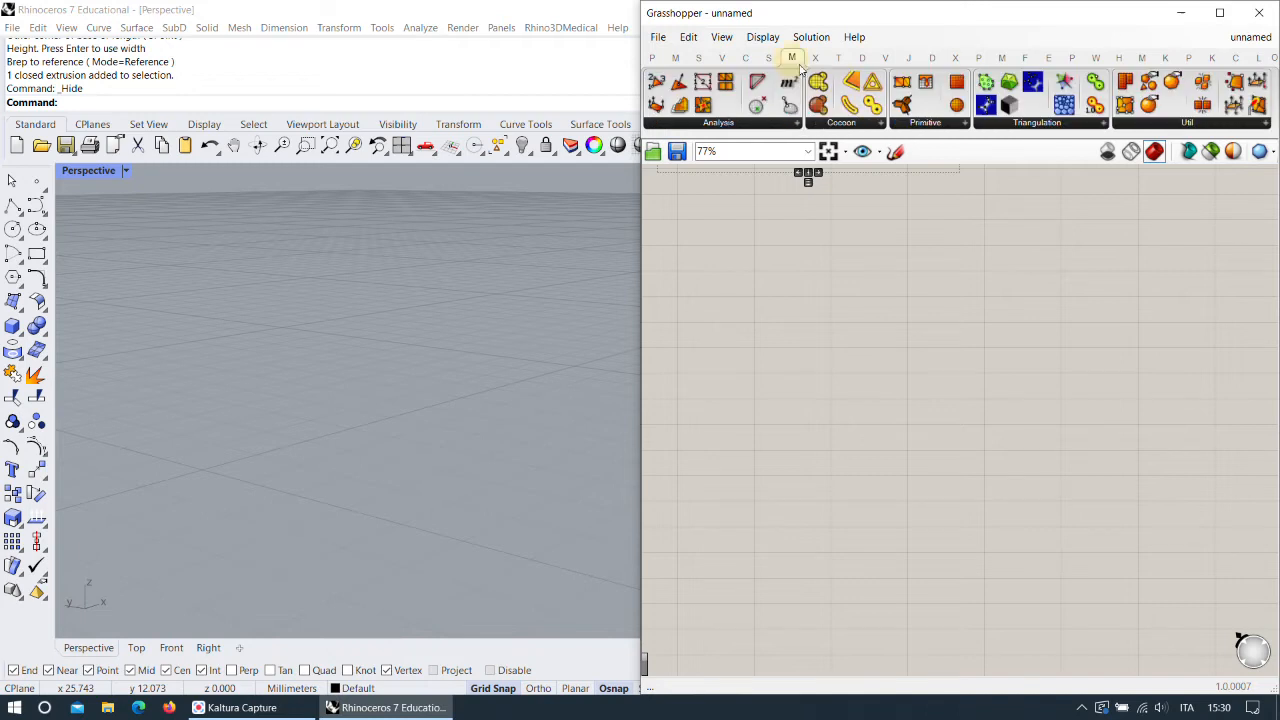
{"action": "left_click", "coordinate": [868, 120]}
{"action": "left_click_drag", "start_coordinate": [843, 151], "coordinate": [868, 248]}
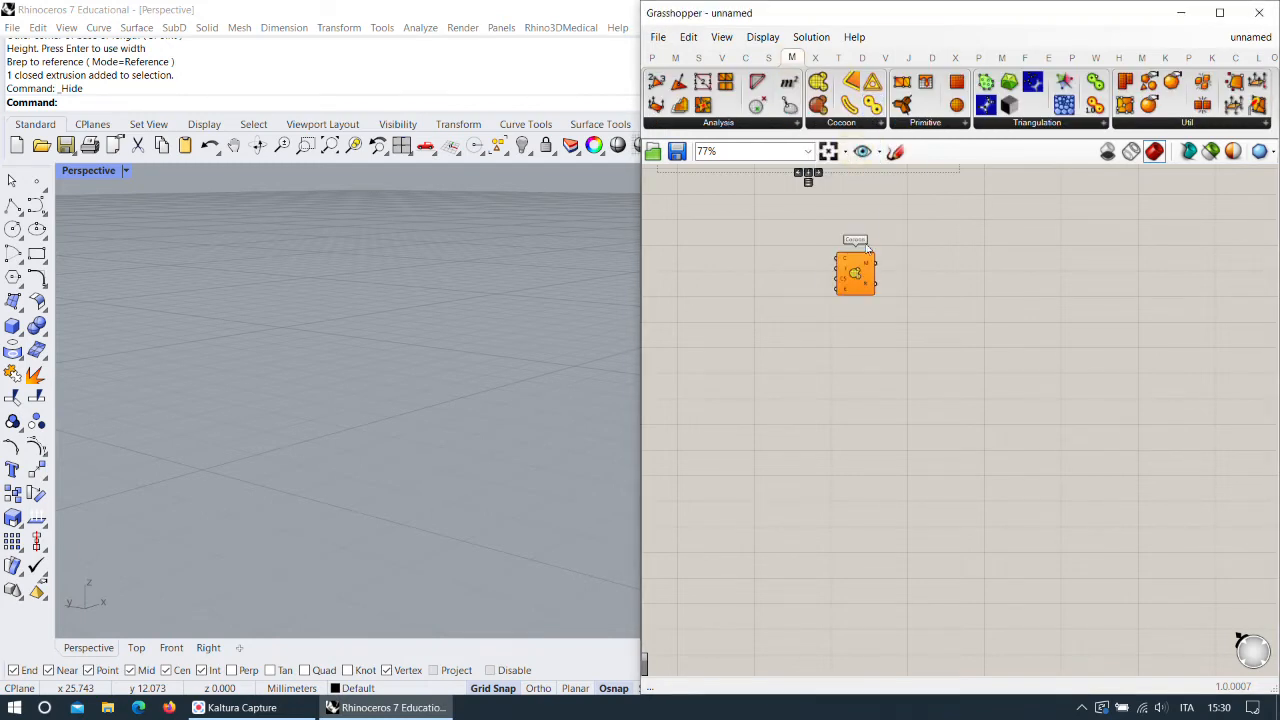
Add a Curve Charge component and arrange it before and slightly above Cocoon.
{"action": "left_click_drag", "start_coordinate": [850, 106], "coordinate": [764, 272]}
{"action": "left_click_drag", "start_coordinate": [868, 275], "coordinate": [854, 332]}
{"action": "scroll", "coordinate": [854, 283], "scroll_direction": "up", "scroll_amount": 4}
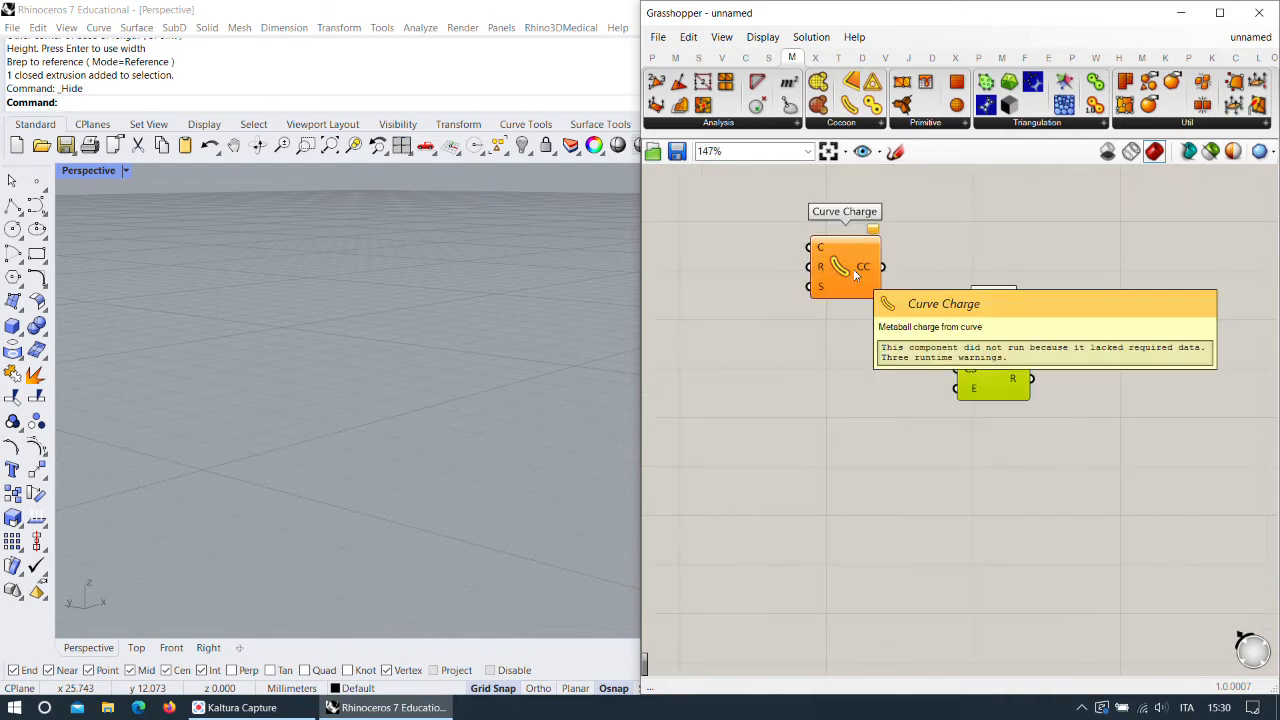
{"action": "scroll", "coordinate": [855, 275], "scroll_direction": "up", "scroll_amount": 1}
{"action": "left_click_drag", "start_coordinate": [855, 275], "coordinate": [845, 295]}
{"action": "scroll", "coordinate": [828, 279], "scroll_direction": "down", "scroll_amount": 3}
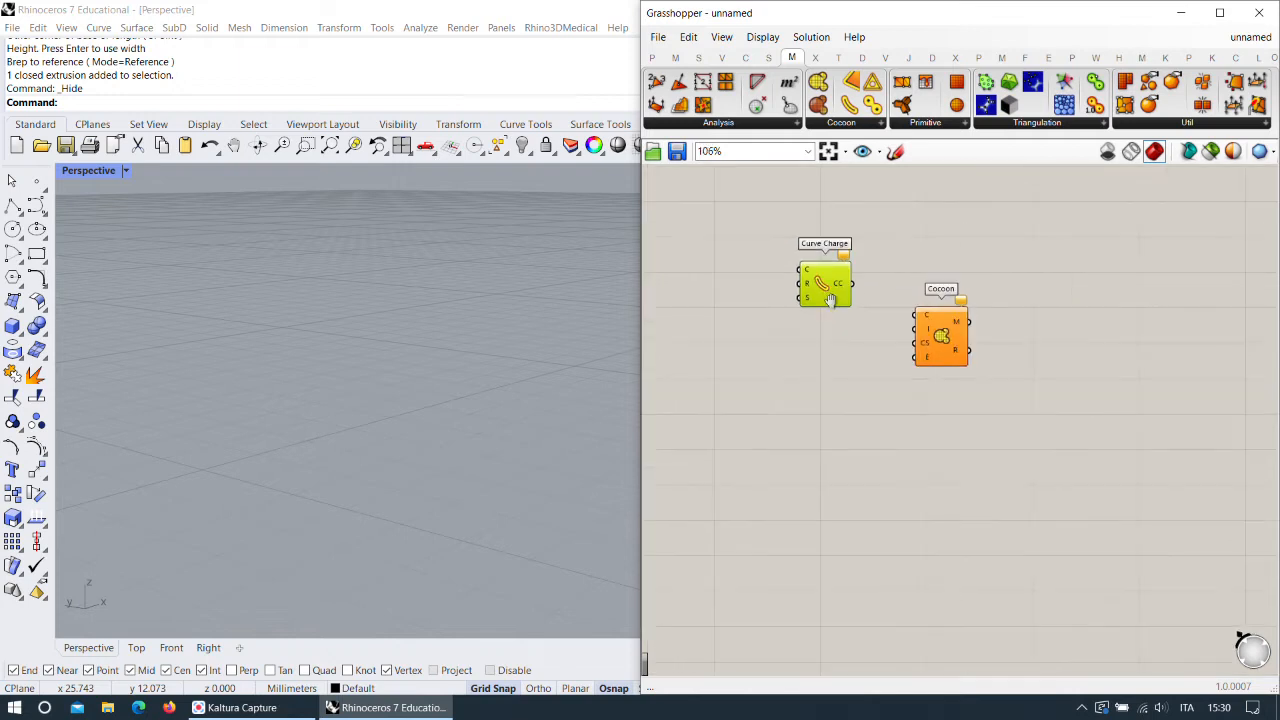
{"action": "right_click_drag", "start_coordinate": [844, 298], "coordinate": [934, 320]}
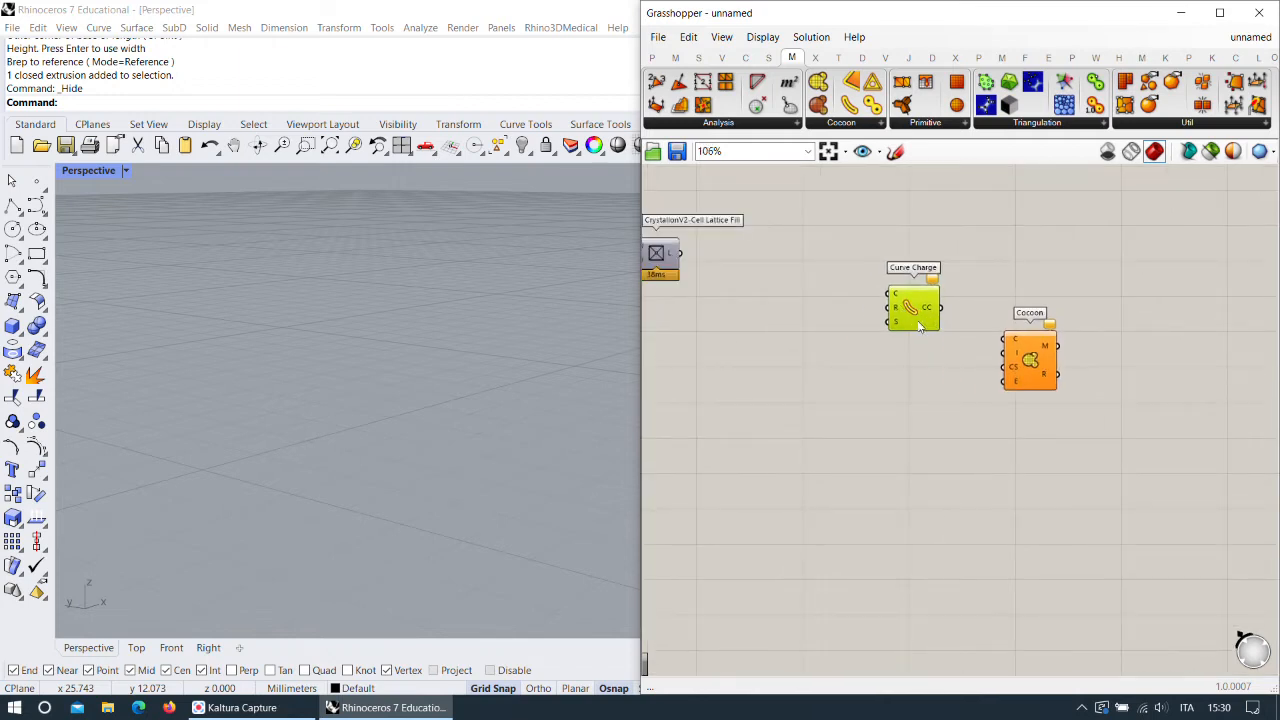
{"action": "scroll", "coordinate": [919, 327], "scroll_direction": "up", "scroll_amount": 3}
{"action": "scroll", "coordinate": [909, 316], "scroll_direction": "up", "scroll_amount": 2}
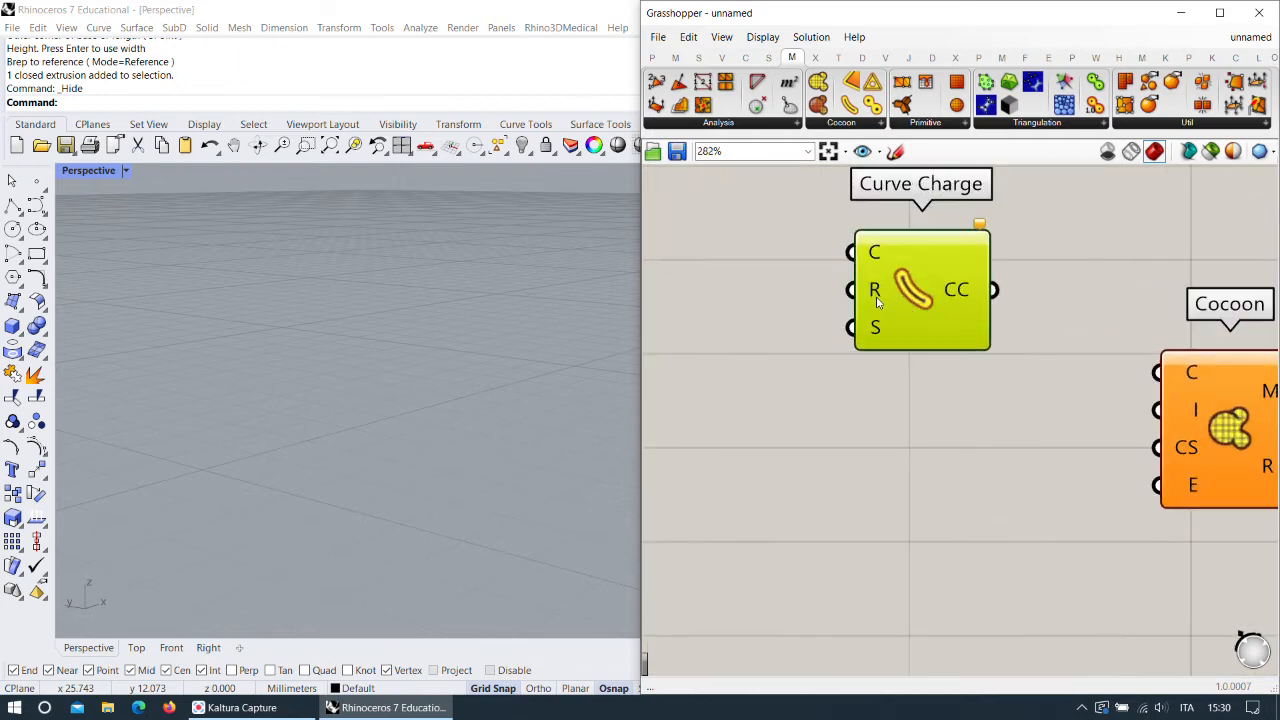
Connect Curve Charge's CC output to Cocoon's C input.
{"action": "mouse_move", "coordinate": [877, 302]}
{"action": "scroll", "coordinate": [895, 328], "scroll_direction": "down", "scroll_amount": 3}
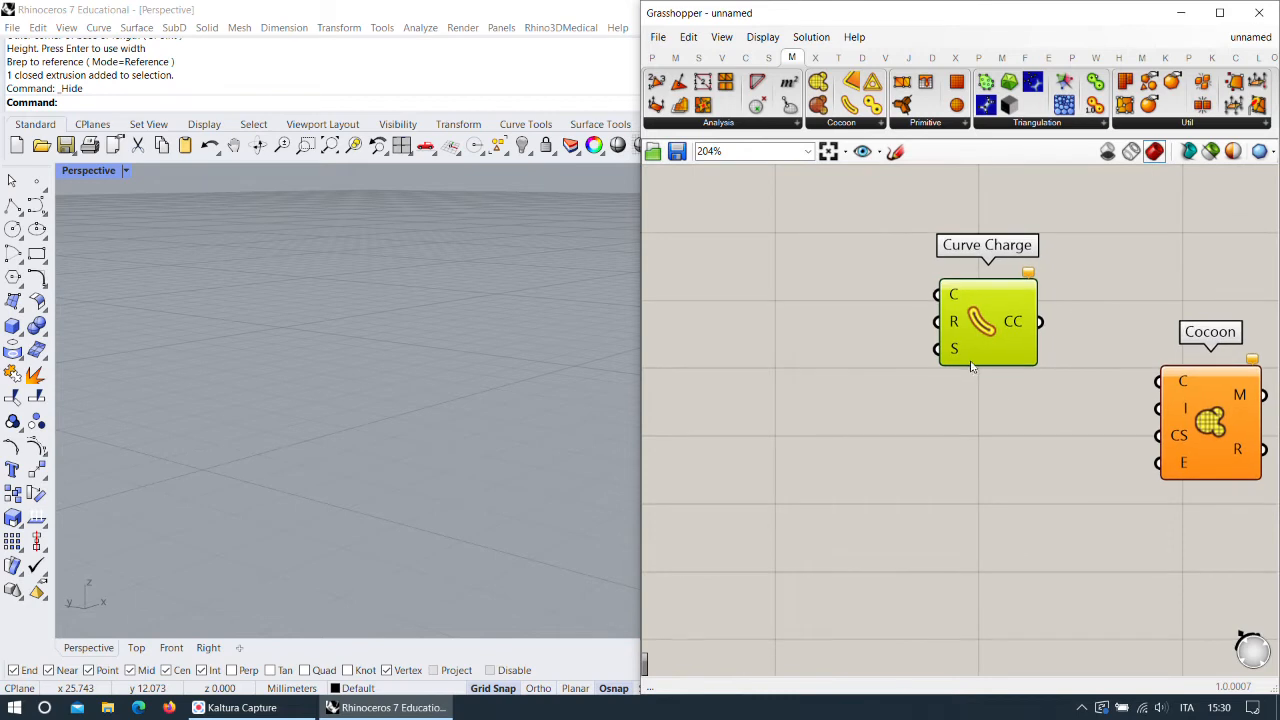
{"action": "scroll", "coordinate": [1083, 410], "scroll_direction": "up", "scroll_amount": 1}
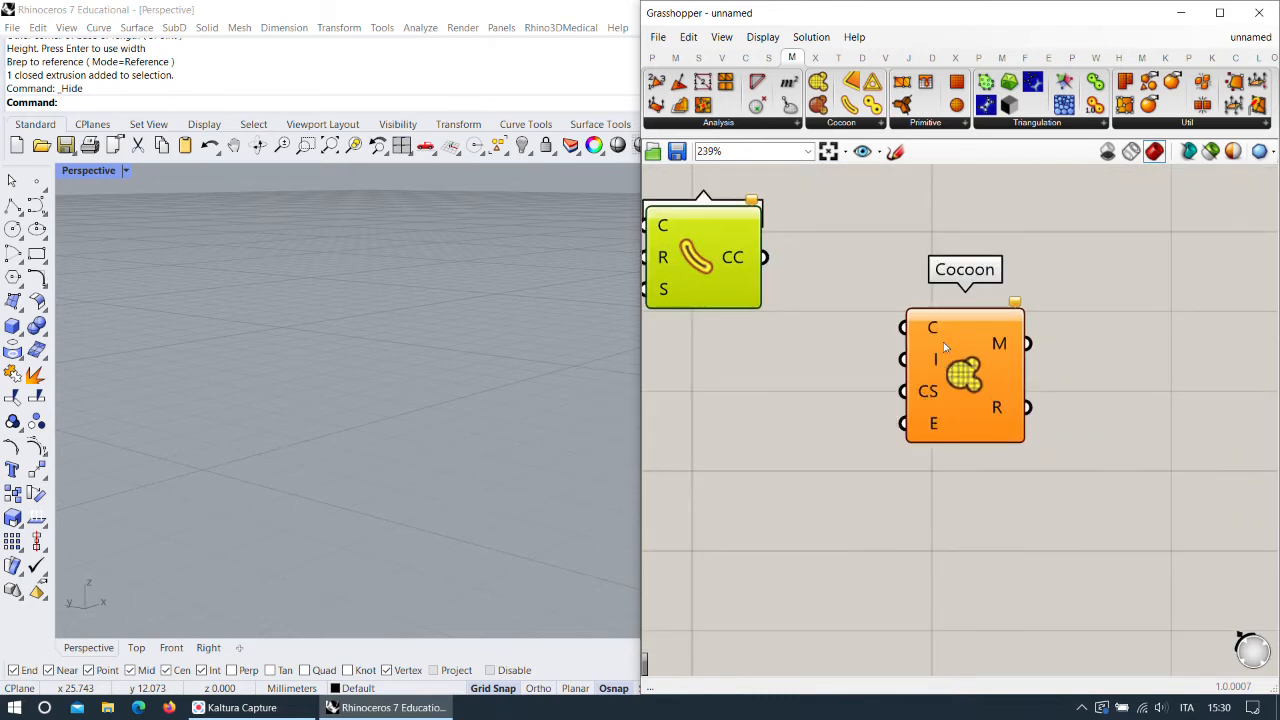
{"action": "scroll", "coordinate": [950, 382], "scroll_direction": "down", "scroll_amount": 2}
{"action": "left_click", "coordinate": [950, 375]}
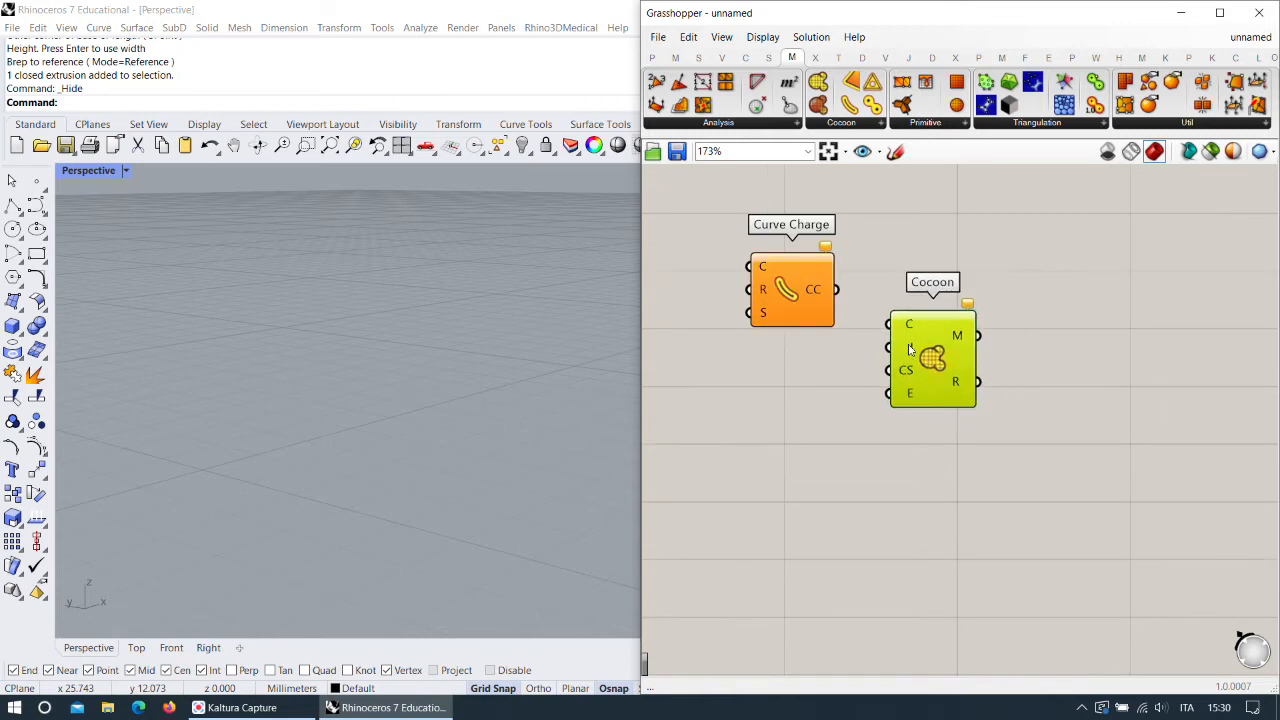
{"action": "left_click_drag", "start_coordinate": [895, 335], "coordinate": [836, 289]}
{"action": "scroll", "coordinate": [980, 340], "scroll_direction": "down", "scroll_amount": 3}
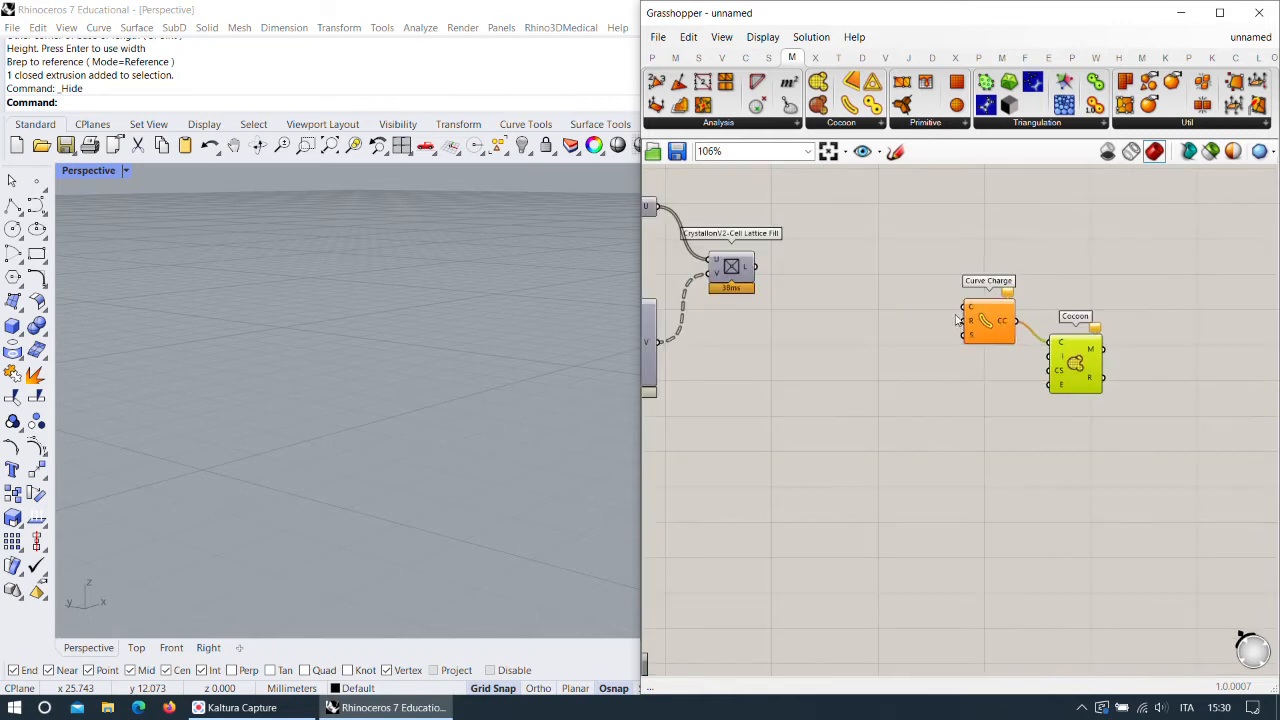
Connect Basic Box's Struts output to Curve Charge's C input.
{"action": "scroll", "coordinate": [968, 315], "scroll_direction": "up", "scroll_amount": 3}
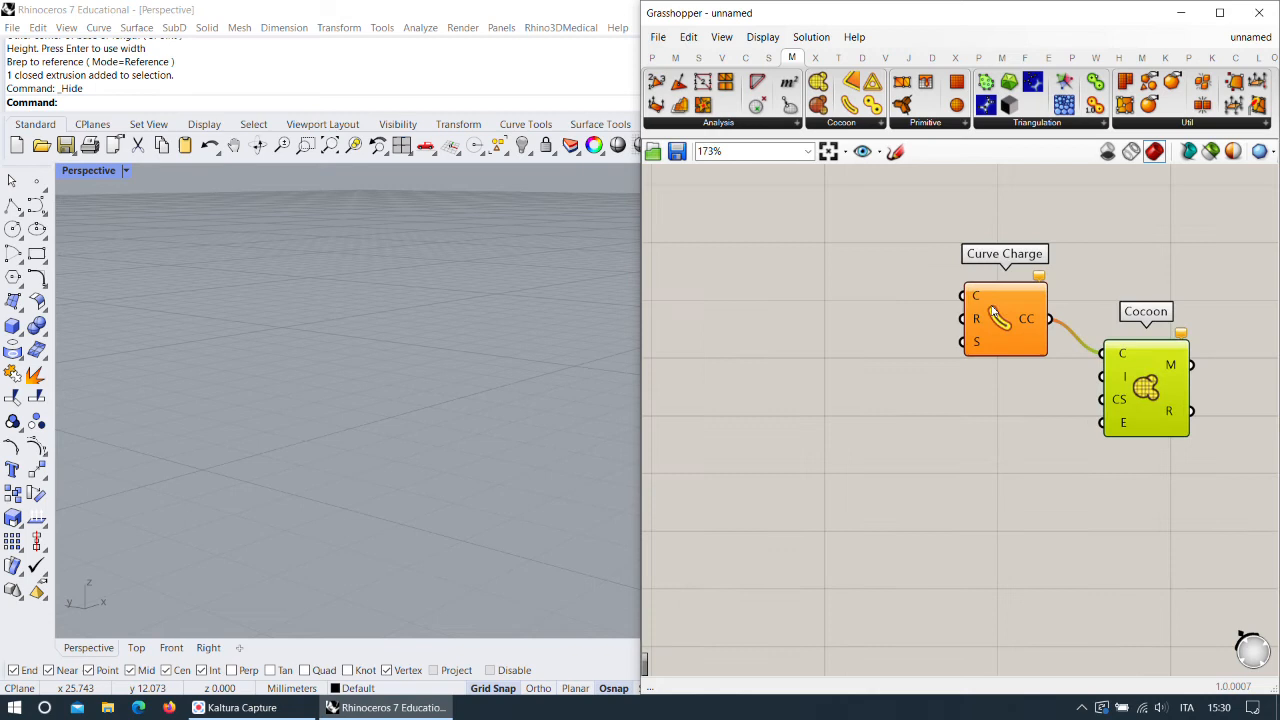
{"action": "scroll", "coordinate": [906, 293], "scroll_direction": "down", "scroll_amount": 4}
{"action": "left_click_drag", "start_coordinate": [960, 296], "coordinate": [778, 193]}
{"action": "scroll", "coordinate": [832, 265], "scroll_direction": "down", "scroll_amount": 3}
{"action": "scroll", "coordinate": [835, 215], "scroll_direction": "up", "scroll_amount": 2}
{"action": "scroll", "coordinate": [820, 195], "scroll_direction": "up", "scroll_amount": 2}
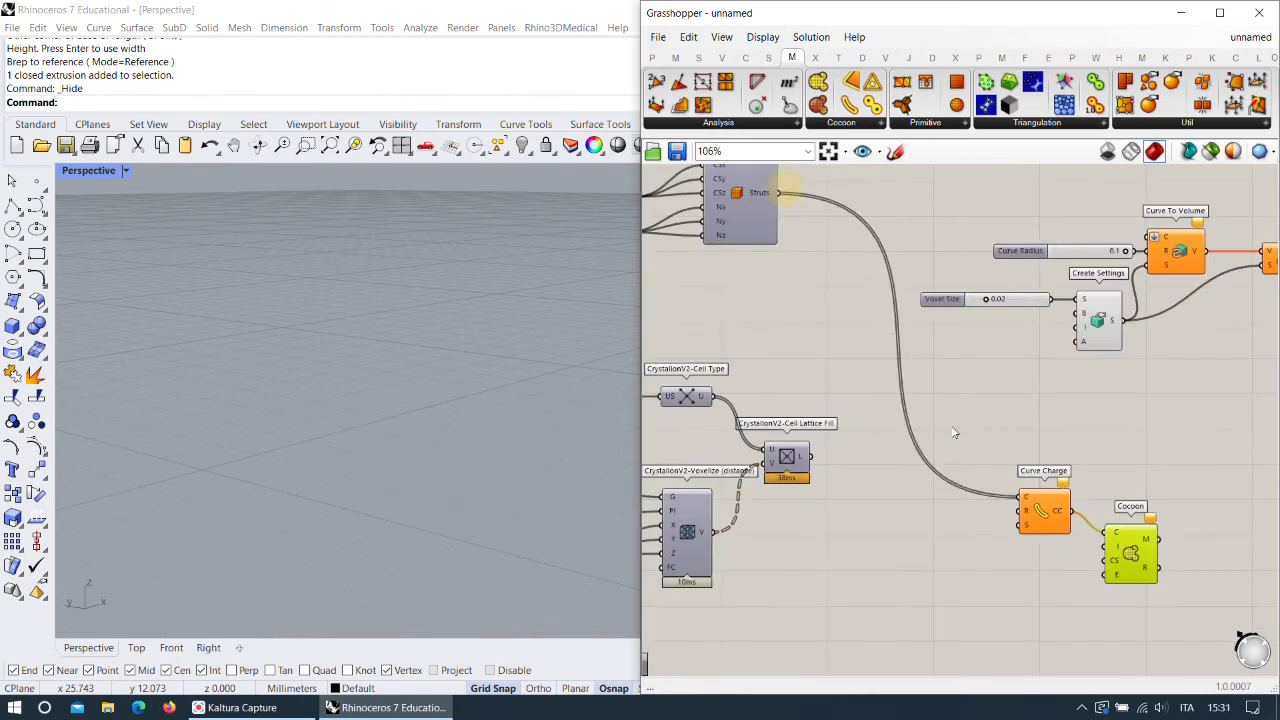
Add a number slider with value 0.1 and connect it to Curve Charge's R input.
{"action": "scroll", "coordinate": [1010, 480], "scroll_direction": "up", "scroll_amount": 4}
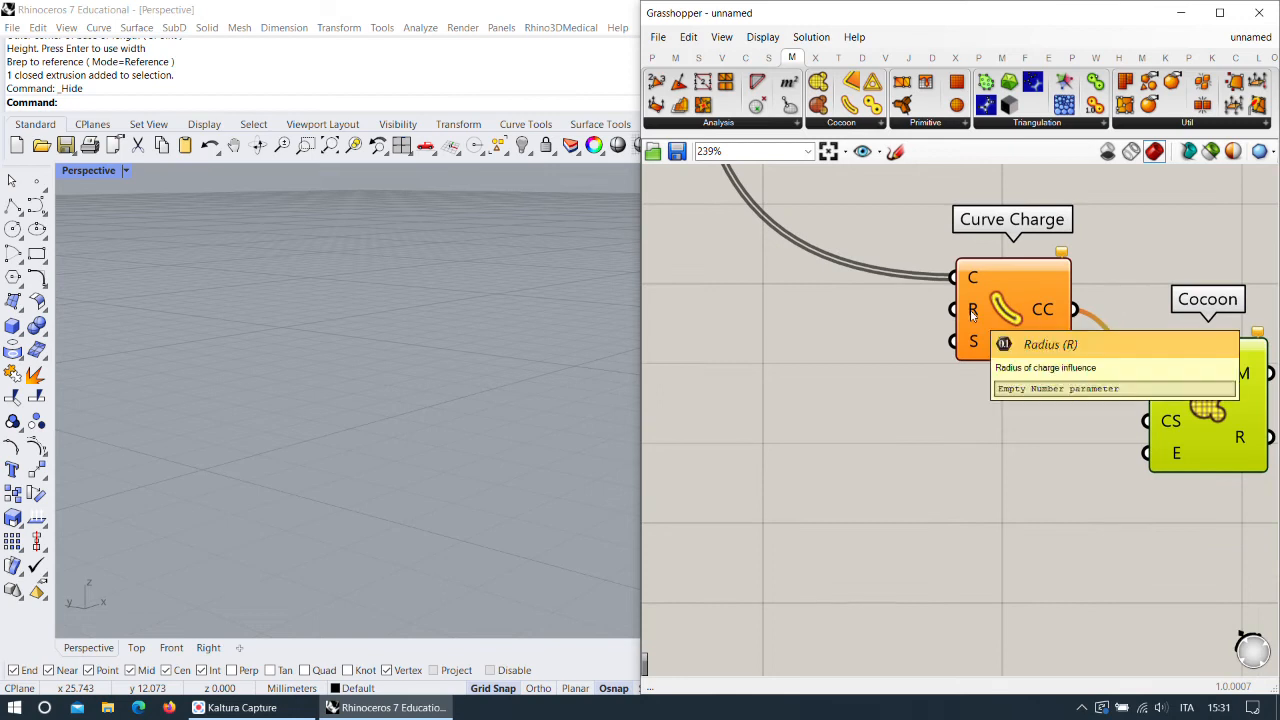
{"action": "double_click", "coordinate": [797, 330]}
{"action": "type", "text": "0.3"}
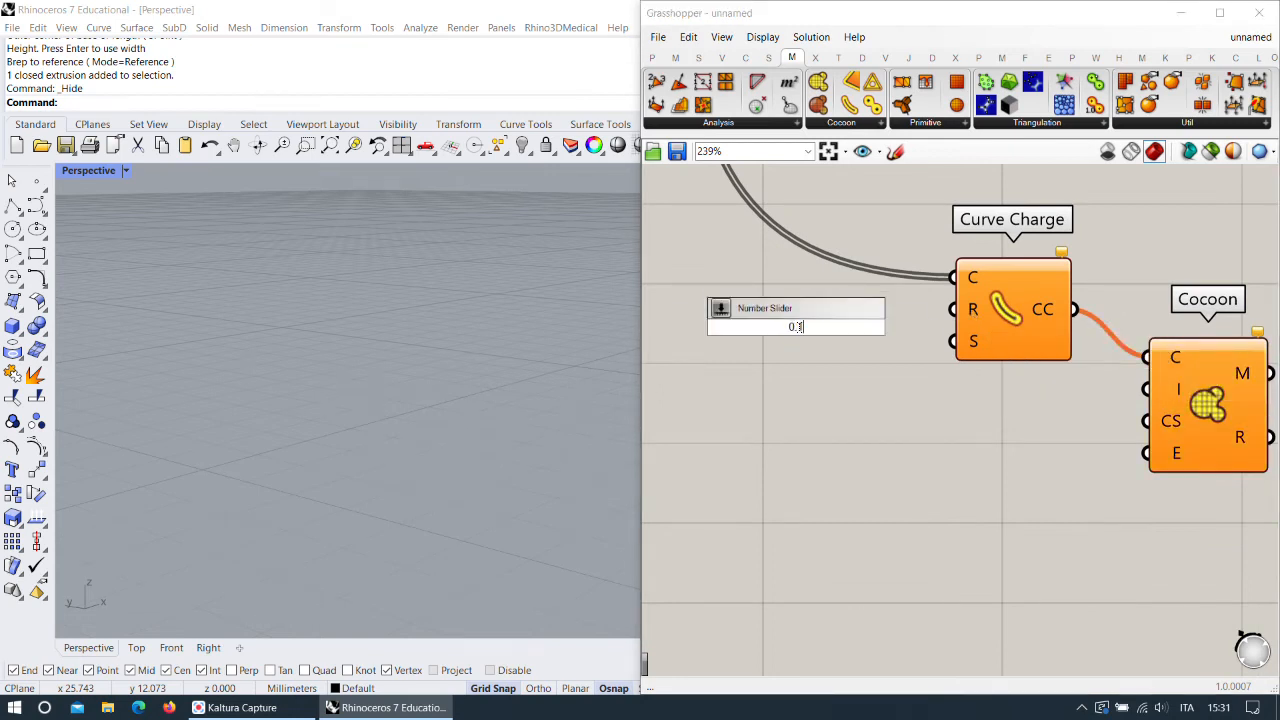
{"action": "type", "text": ".1"}
{"action": "key", "text": "Return"}
{"action": "left_click_drag", "start_coordinate": [799, 327], "coordinate": [726, 306]}
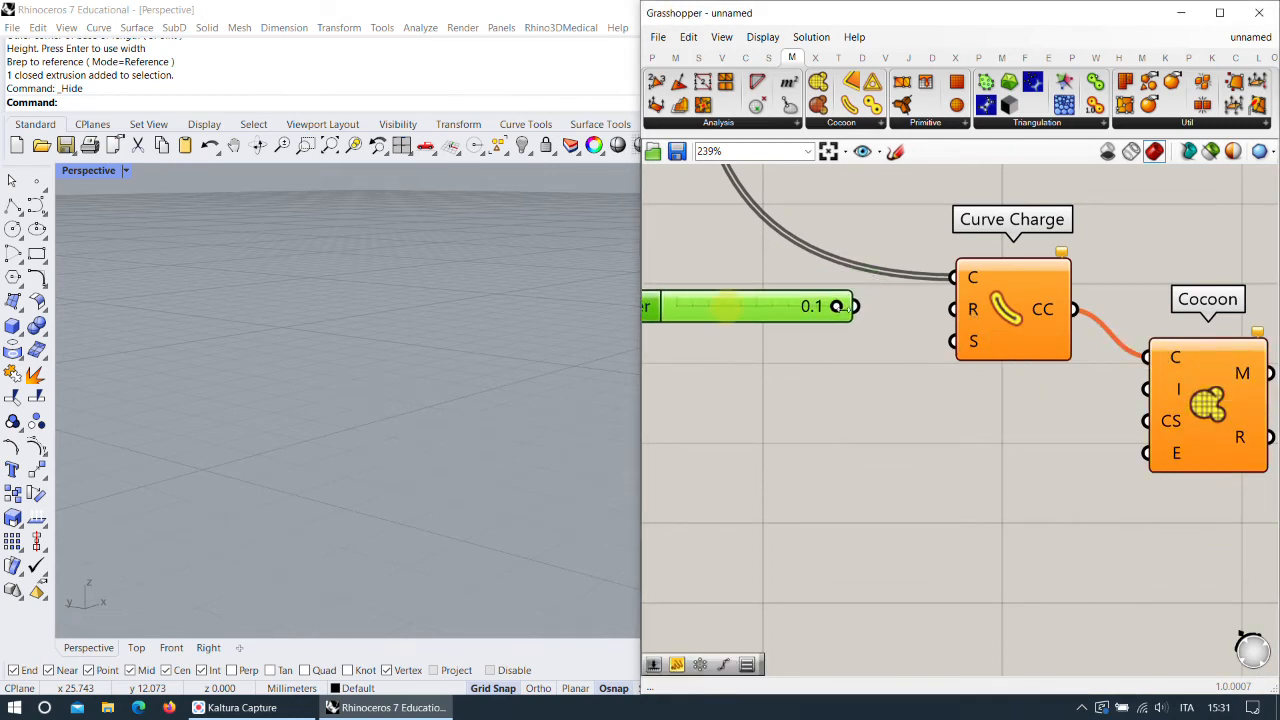
{"action": "left_click_drag", "start_coordinate": [858, 308], "coordinate": [975, 316]}
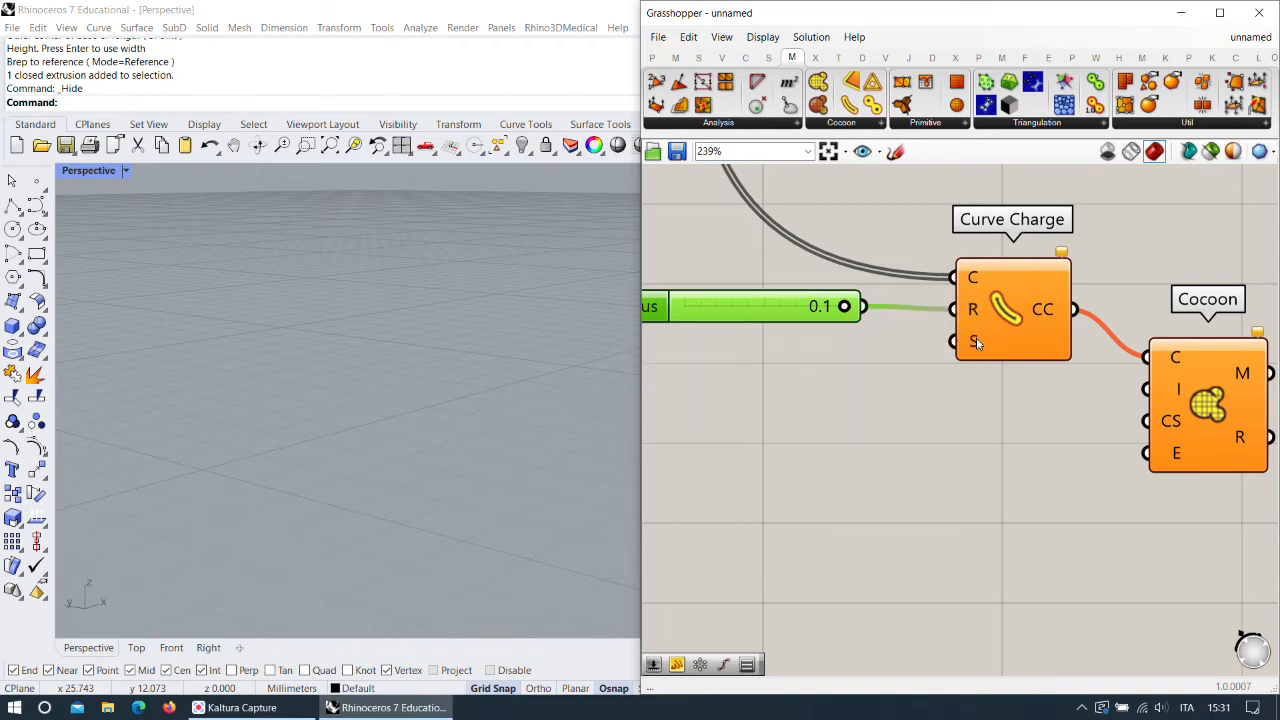
{"action": "double_click", "coordinate": [779, 410]}
{"action": "type", "text": "10"}
{"action": "key", "text": "Return"}
{"action": "left_click_drag", "start_coordinate": [785, 416], "coordinate": [812, 398]}
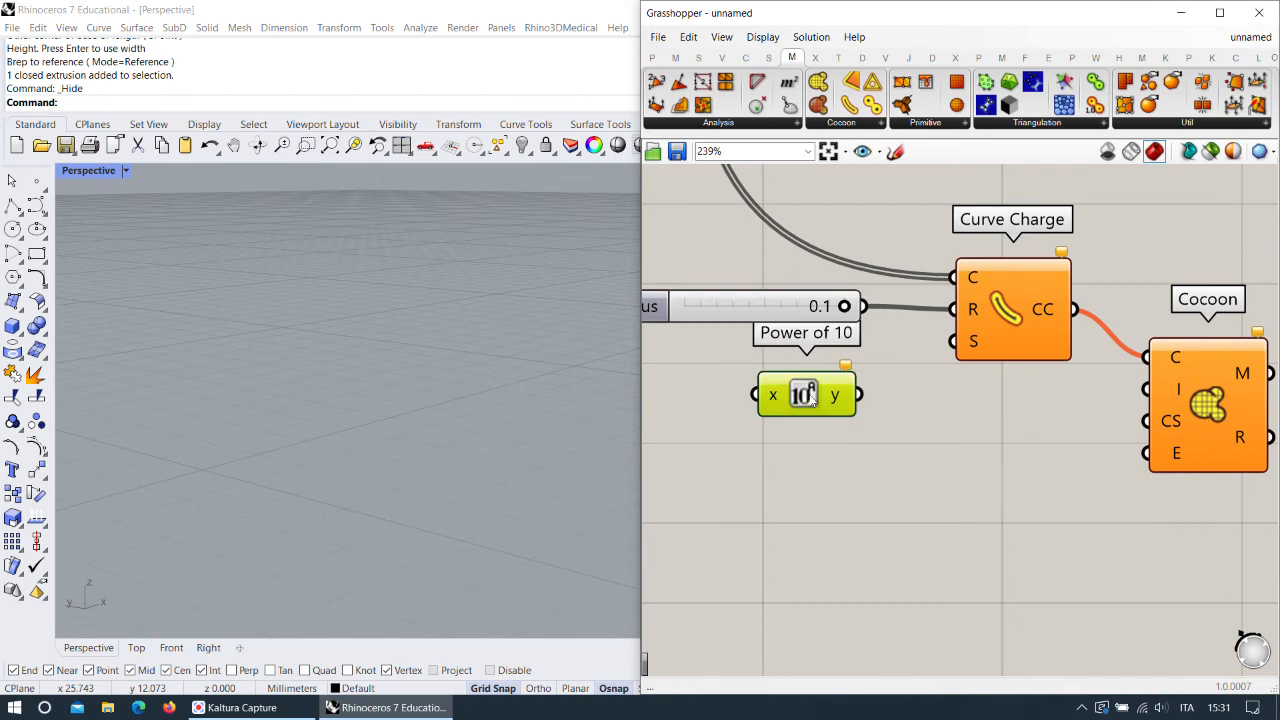
{"action": "key", "text": "Delete"}
Add a number slider with value 10, connect it to Curve Charge's S input, and place it below the radius slider.
{"action": "double_click", "coordinate": [810, 397]}
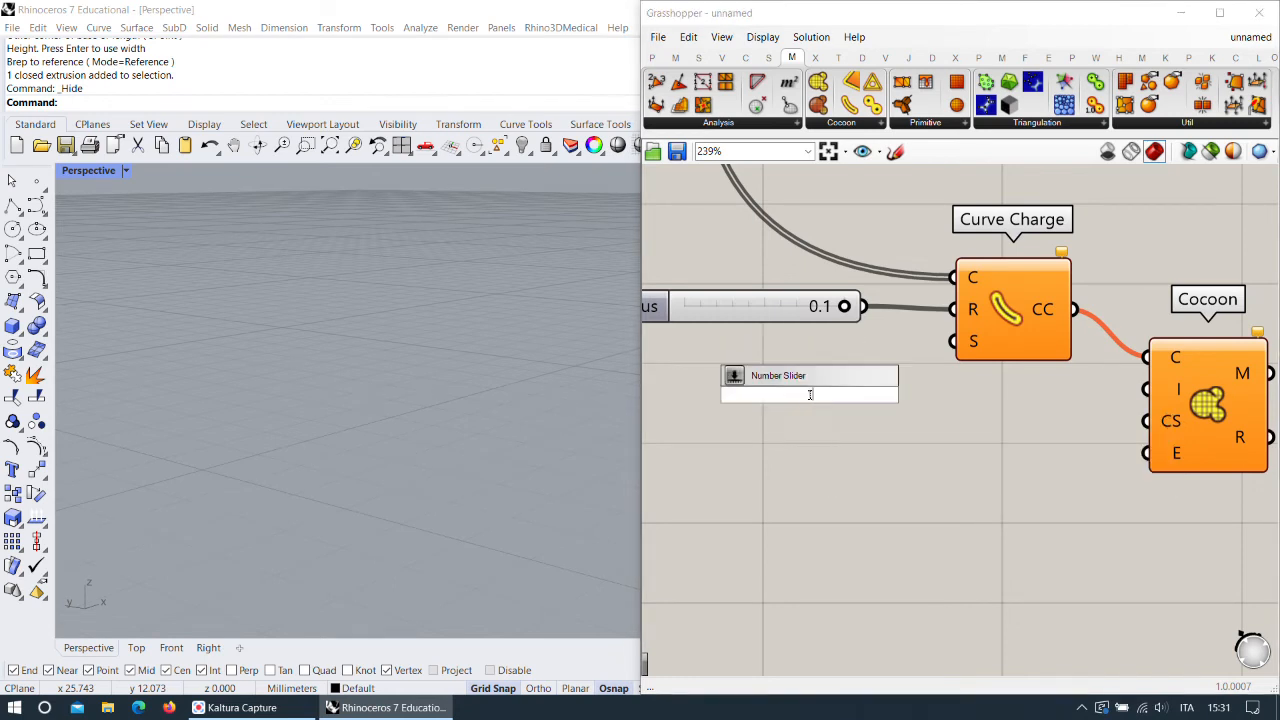
{"action": "key", "text": "Return"}
{"action": "left_click_drag", "start_coordinate": [943, 396], "coordinate": [957, 345]}
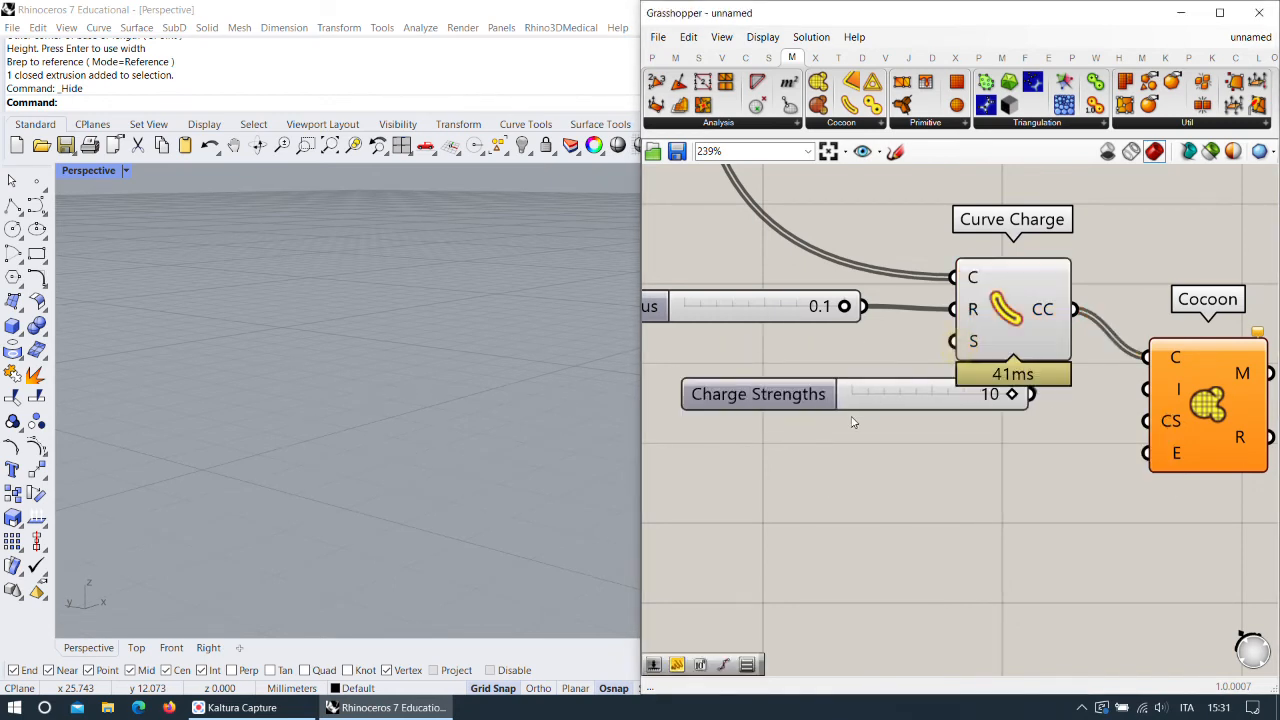
{"action": "left_click", "coordinate": [798, 401]}
{"action": "left_click_drag", "start_coordinate": [948, 408], "coordinate": [792, 374]}
{"action": "right_click_drag", "start_coordinate": [994, 376], "coordinate": [782, 322]}
Move Cocoon away from Curve Charge and feed its I input from a new number slider set to 0.2.
{"action": "left_click_drag", "start_coordinate": [1033, 370], "coordinate": [1120, 363]}
{"action": "right_click_drag", "start_coordinate": [1120, 362], "coordinate": [942, 299]}
{"action": "left_click_drag", "start_coordinate": [922, 304], "coordinate": [927, 319]}
{"action": "right_click_drag", "start_coordinate": [908, 288], "coordinate": [1018, 292]}
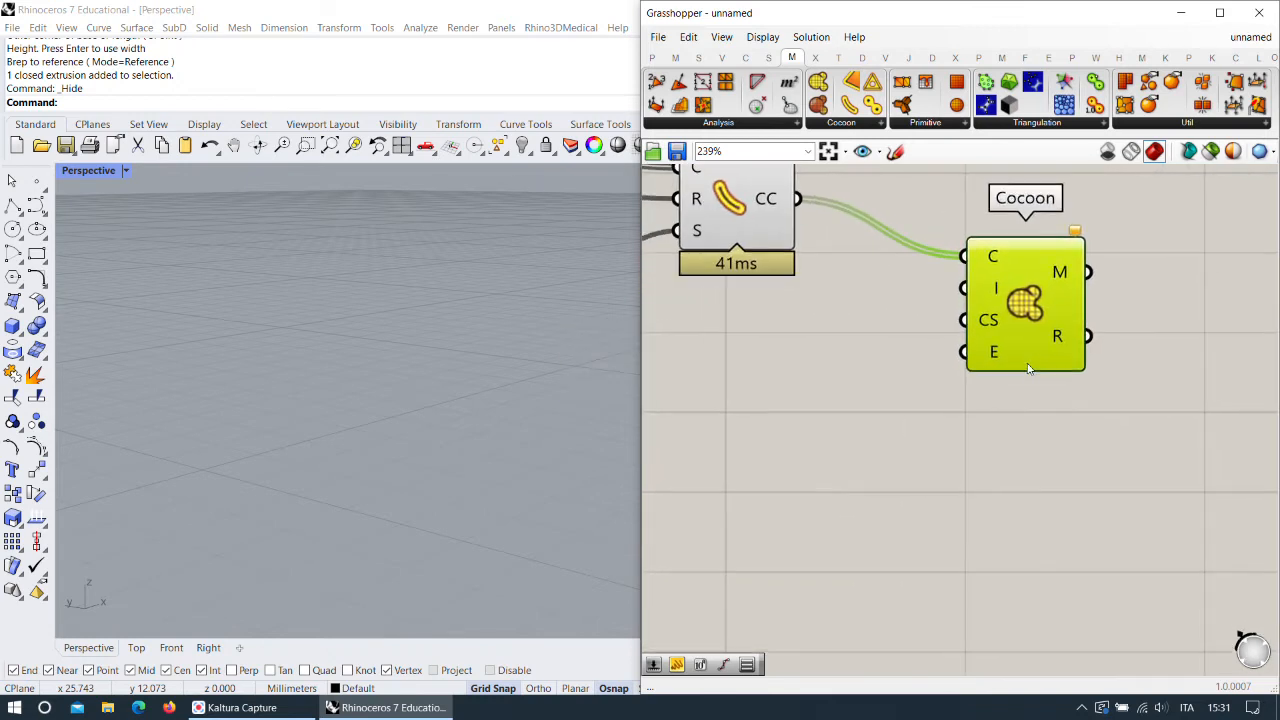
{"action": "double_click", "coordinate": [770, 357]}
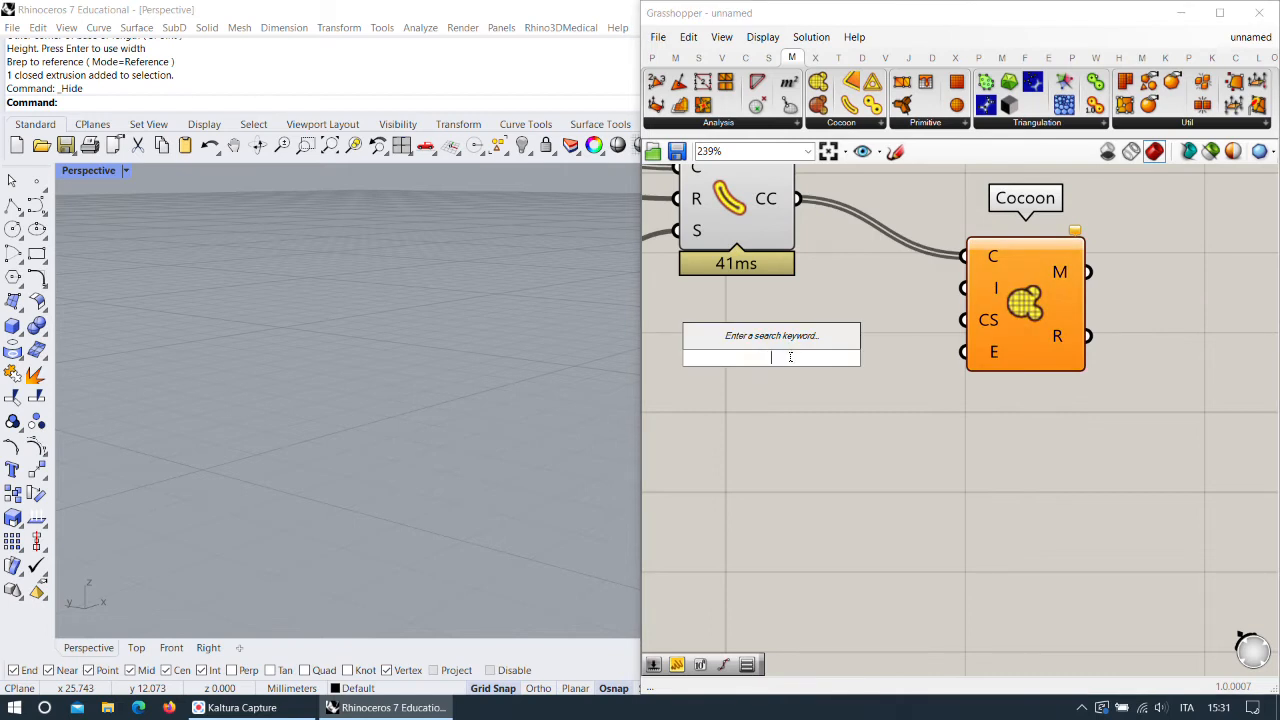
{"action": "type", "text": "0.2"}
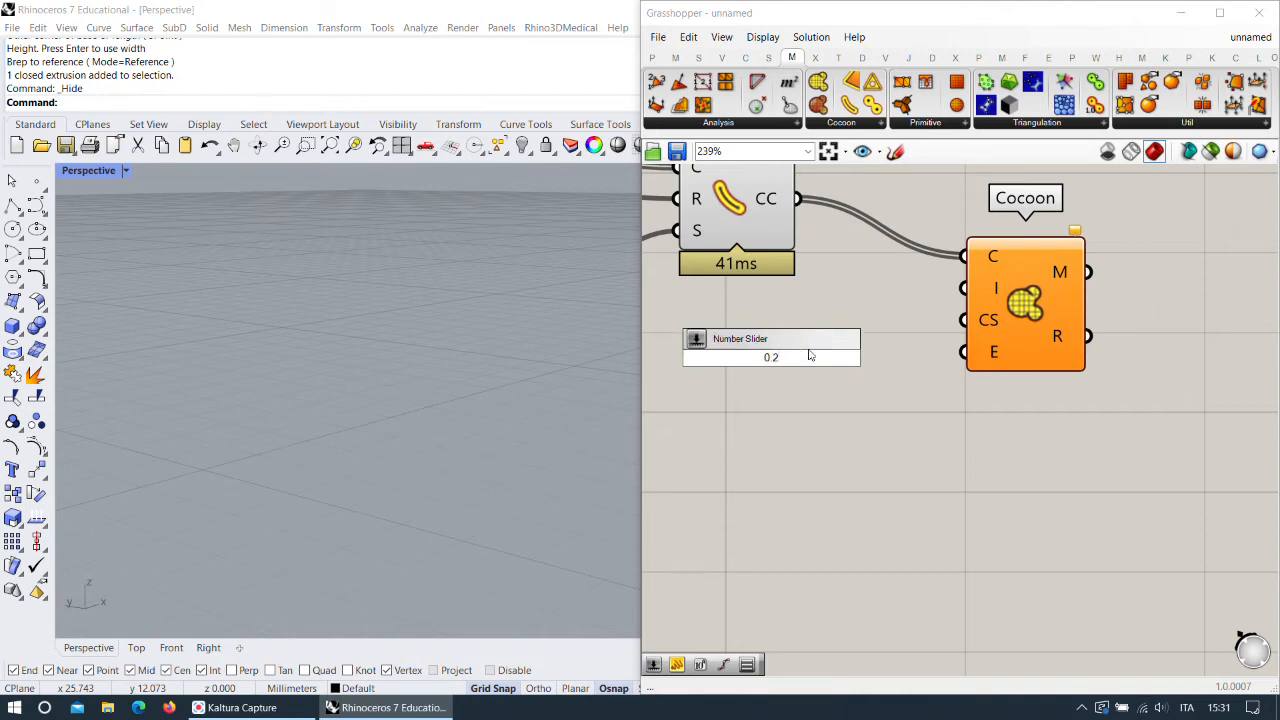
{"action": "key", "text": "Return"}
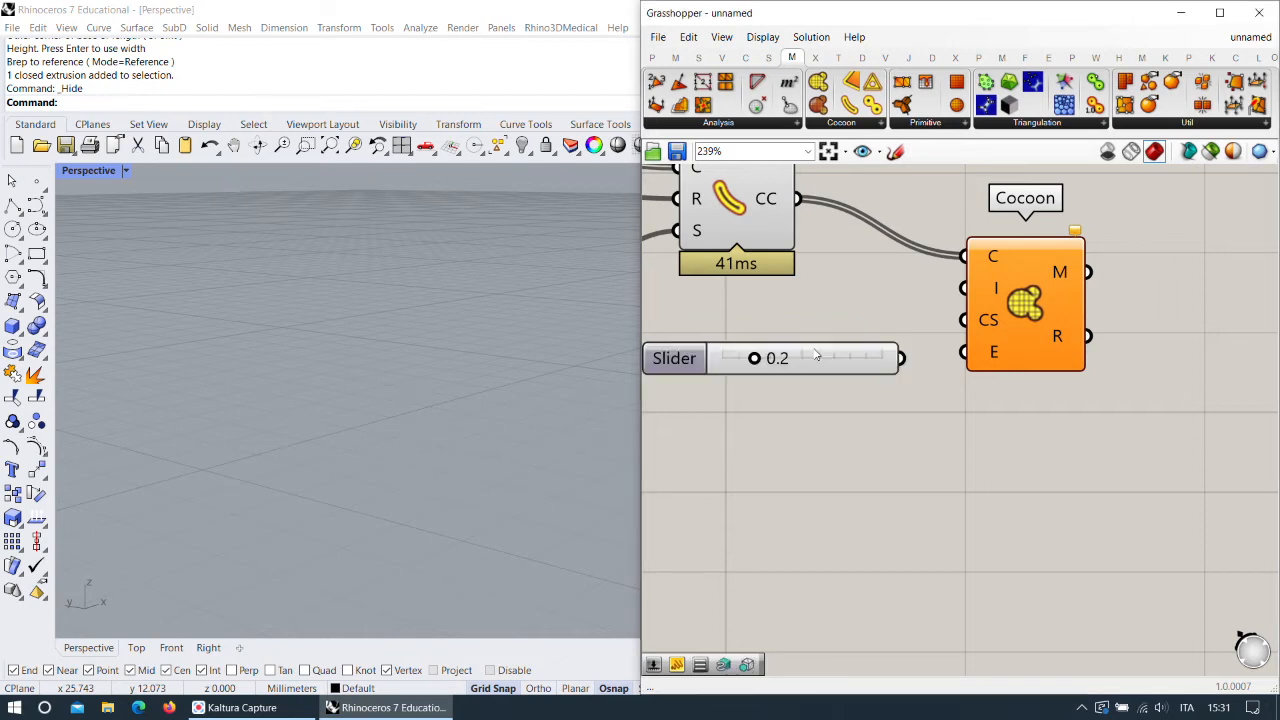
{"action": "left_click_drag", "start_coordinate": [901, 358], "coordinate": [863, 325]}
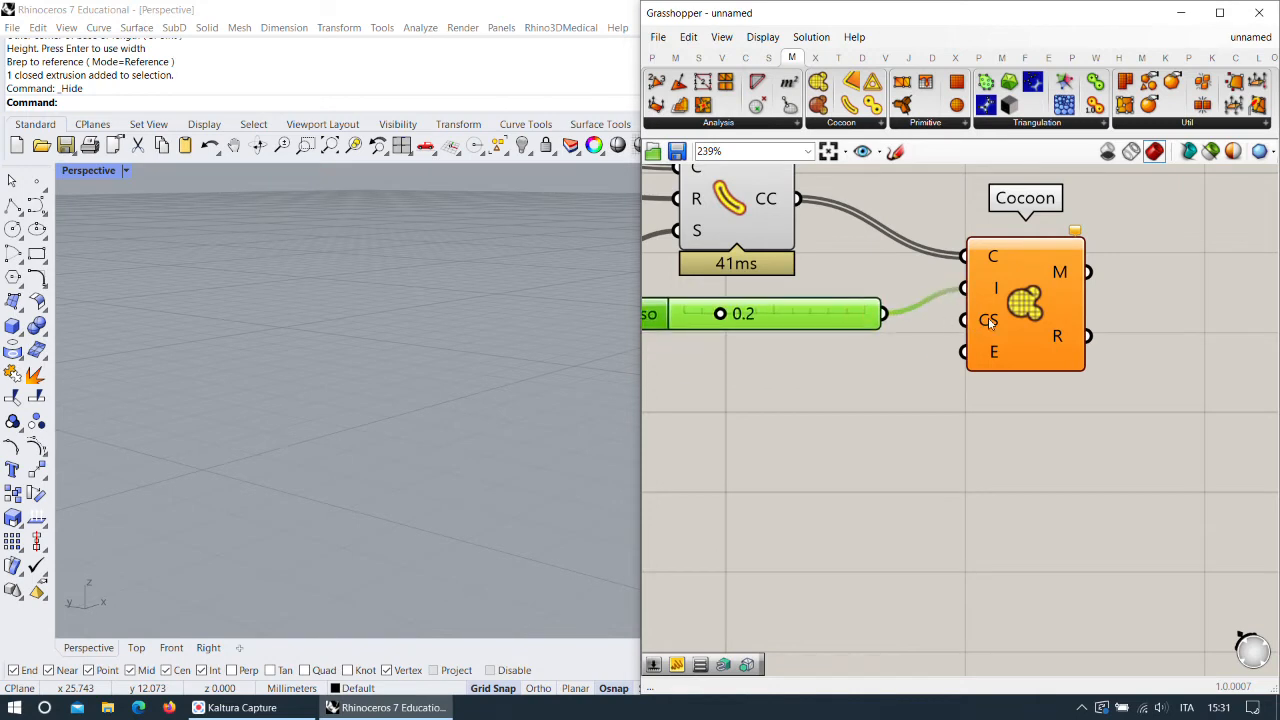
Feed Cocoon's CS input from a new number slider set to 0.7 and shift Cocoon to make room.
{"action": "double_click", "coordinate": [759, 398]}
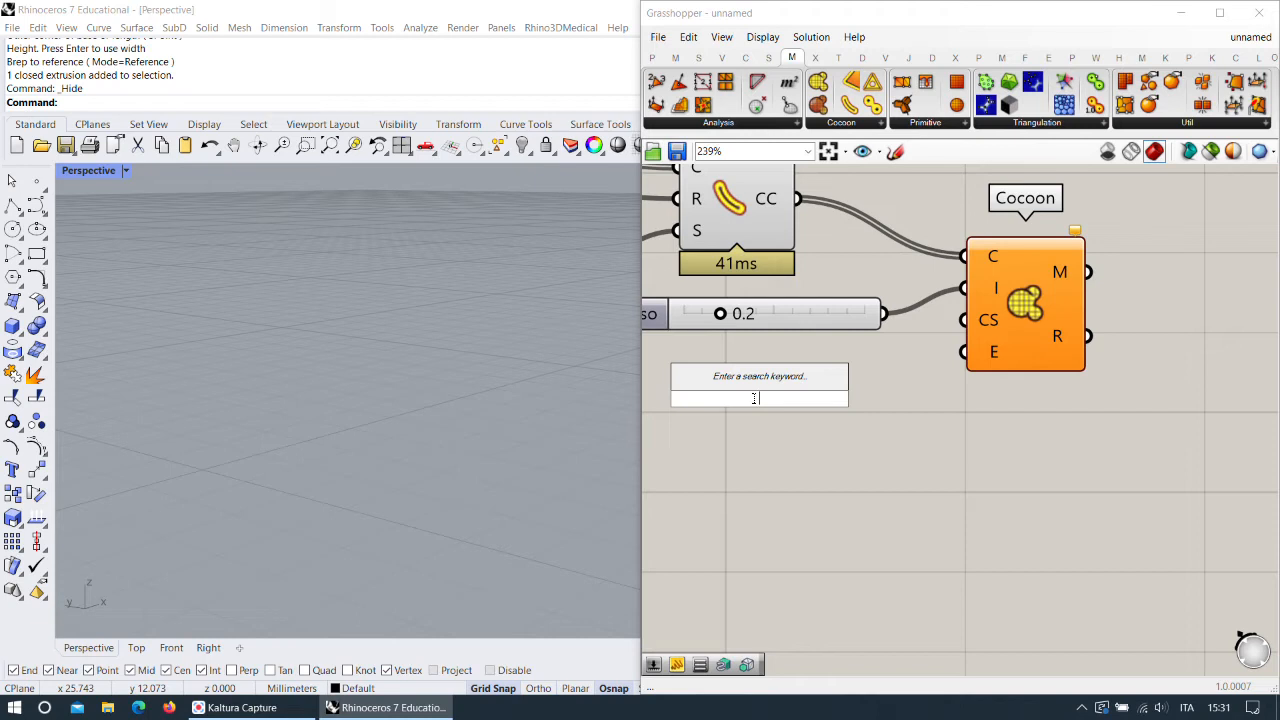
{"action": "type", "text": "0.5"}
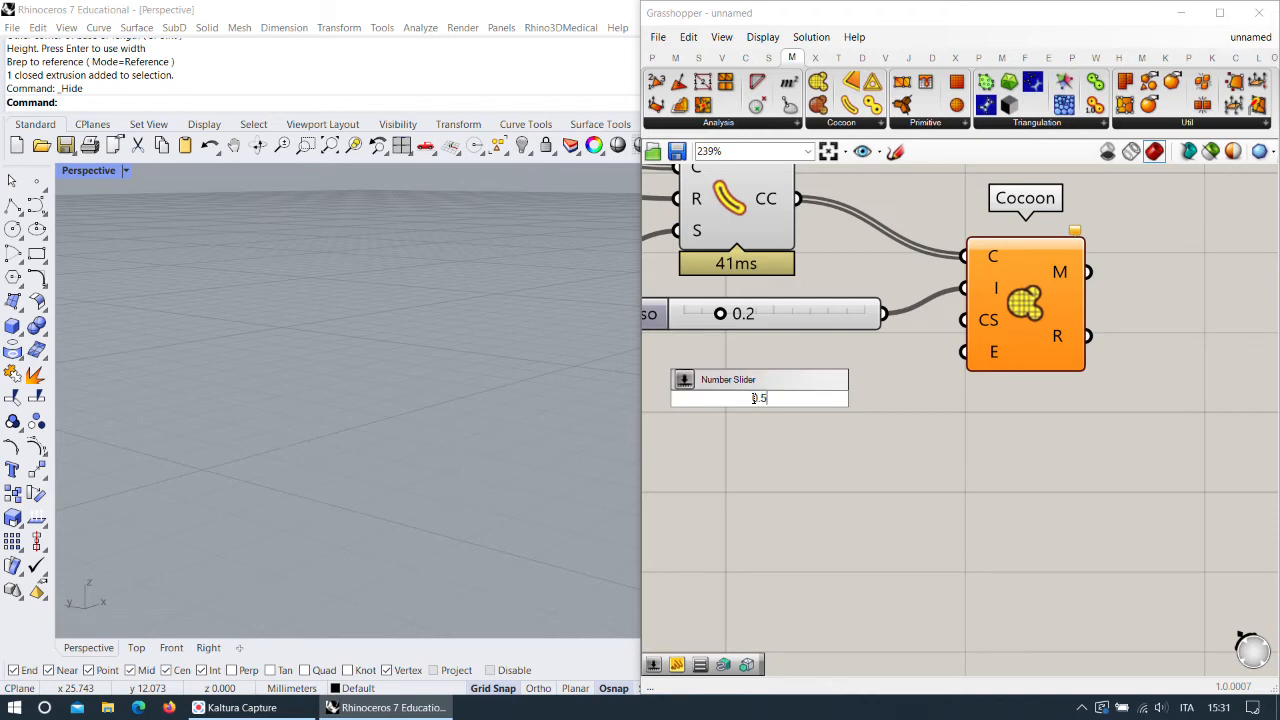
{"action": "key", "text": "Return"}
{"action": "left_click_drag", "start_coordinate": [790, 393], "coordinate": [964, 320]}
{"action": "left_click_drag", "start_coordinate": [1034, 351], "coordinate": [1083, 362]}
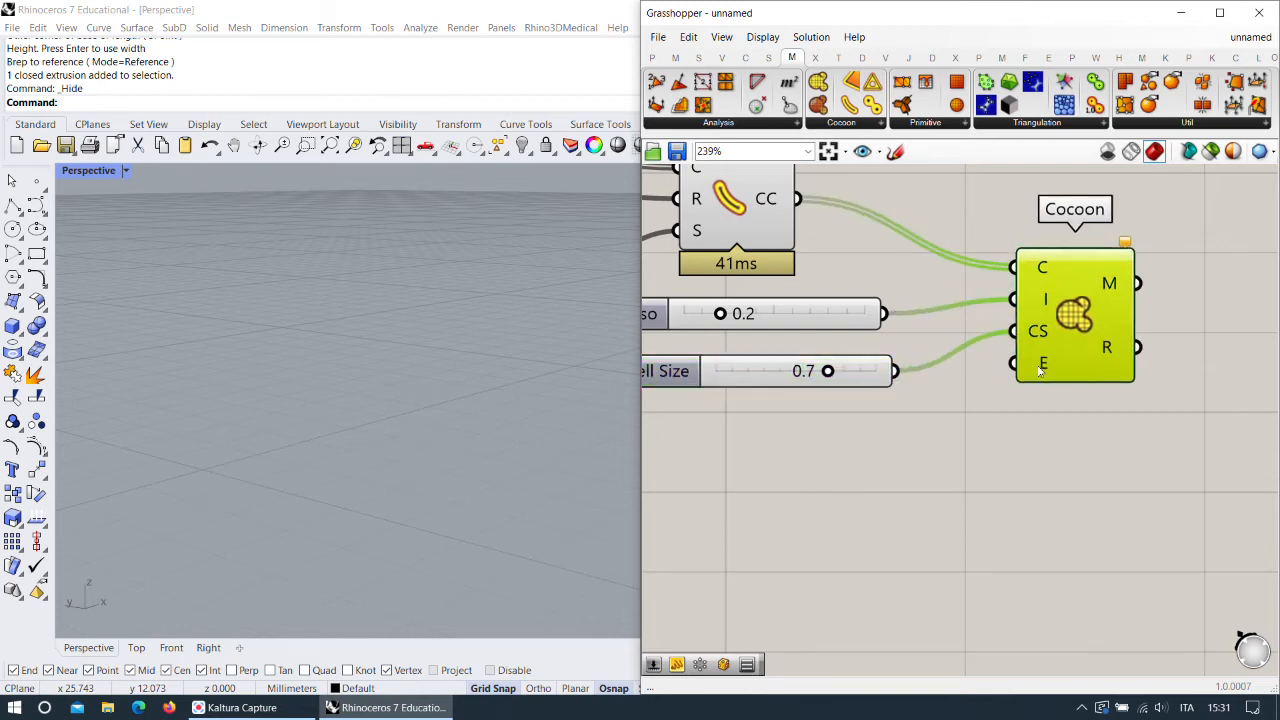
Add a Boolean Toggle below the sliders, connect it to Cocoon's E input, and reposition Cocoon.
{"action": "type", "text": "bool"}
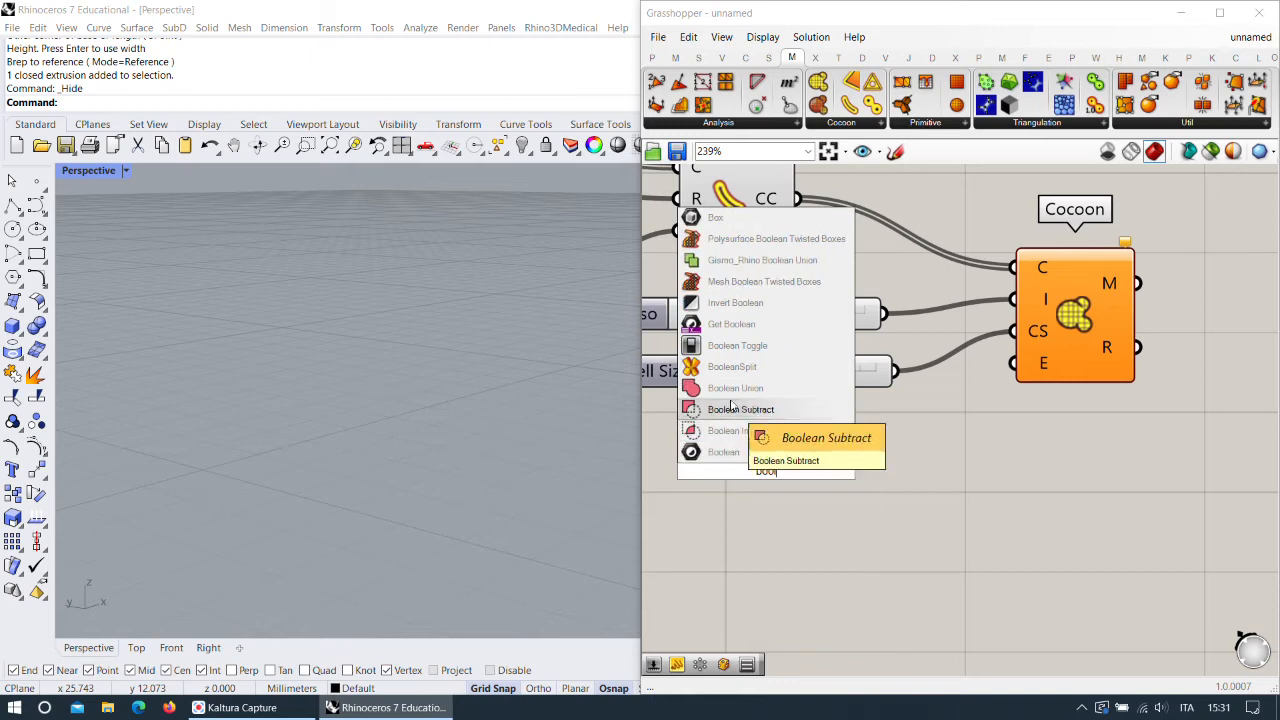
{"action": "left_click", "coordinate": [741, 346]}
{"action": "left_click_drag", "start_coordinate": [850, 471], "coordinate": [1087, 295]}
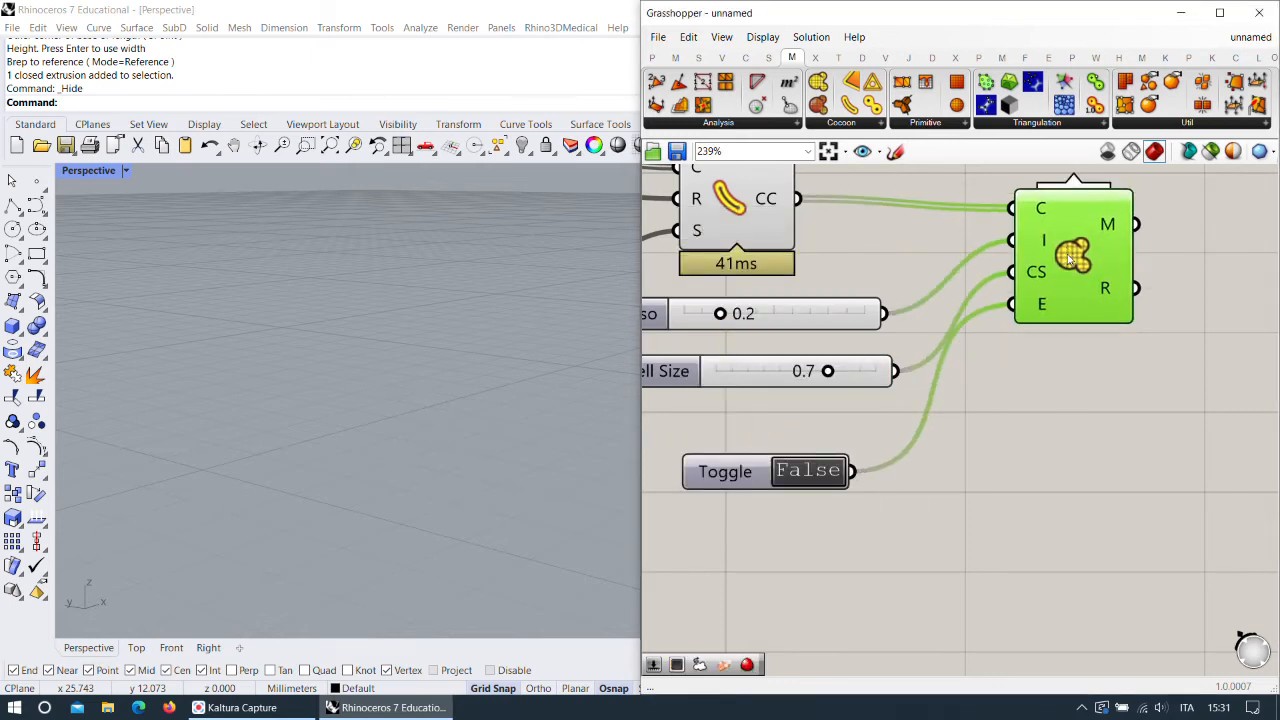
{"action": "right_click_drag", "start_coordinate": [1079, 371], "coordinate": [1115, 476]}
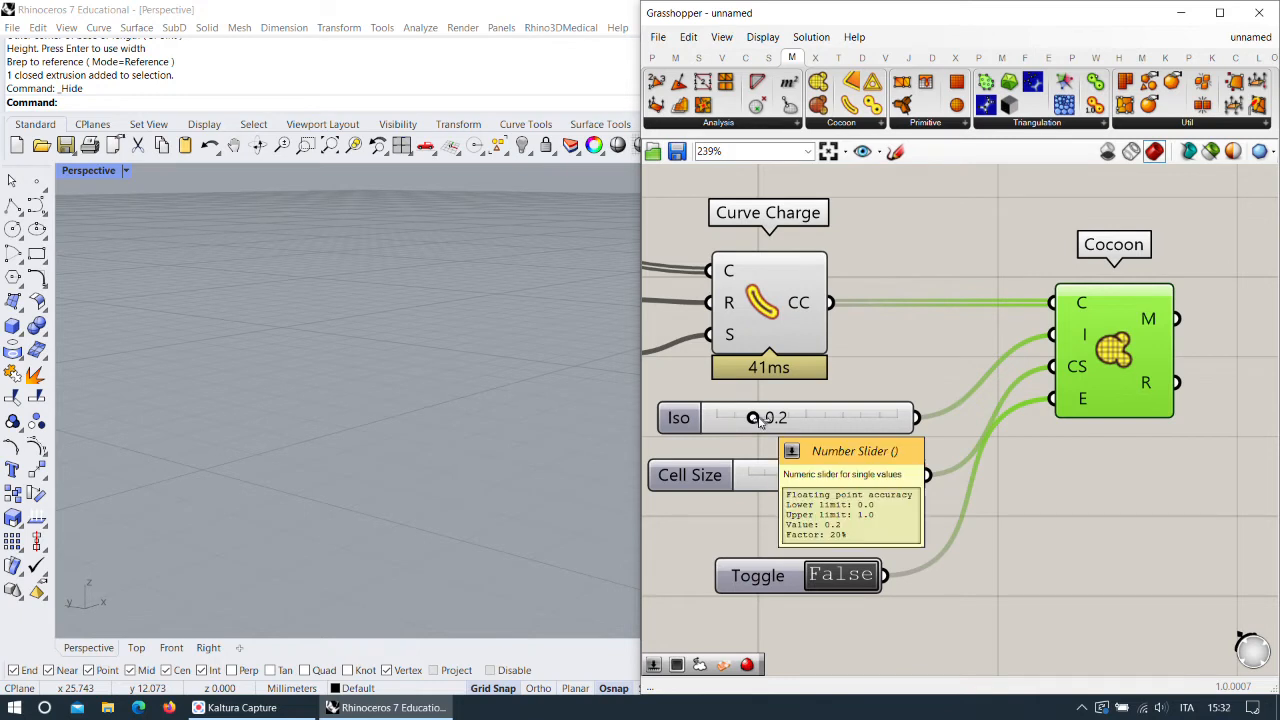
Set the Iso slider to 0.5 and tidy the sliders, toggle and Curve Charge in front of Cocoon.
{"action": "left_click_drag", "start_coordinate": [753, 418], "coordinate": [809, 440]}
{"action": "scroll", "coordinate": [899, 411], "scroll_direction": "down", "scroll_amount": 2}
{"action": "scroll", "coordinate": [836, 486], "scroll_direction": "up", "scroll_amount": 3}
{"action": "left_click_drag", "start_coordinate": [882, 375], "coordinate": [866, 389]}
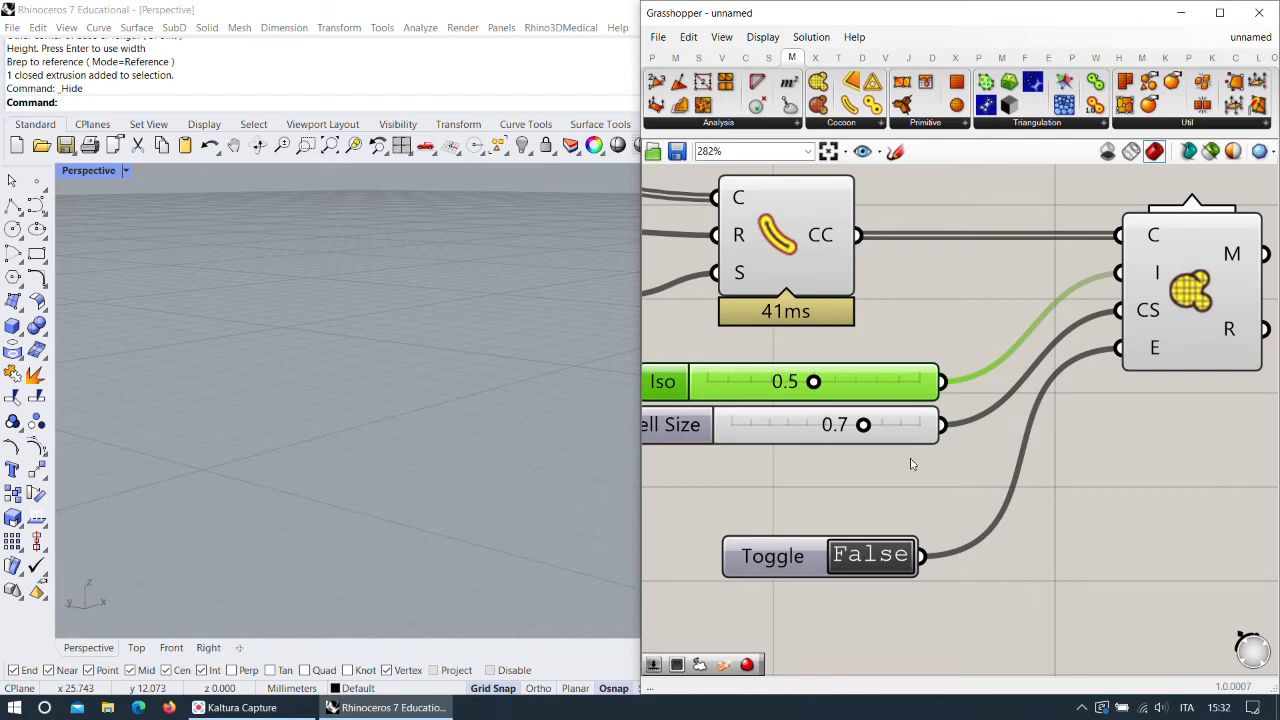
{"action": "left_click_drag", "start_coordinate": [805, 556], "coordinate": [828, 470]}
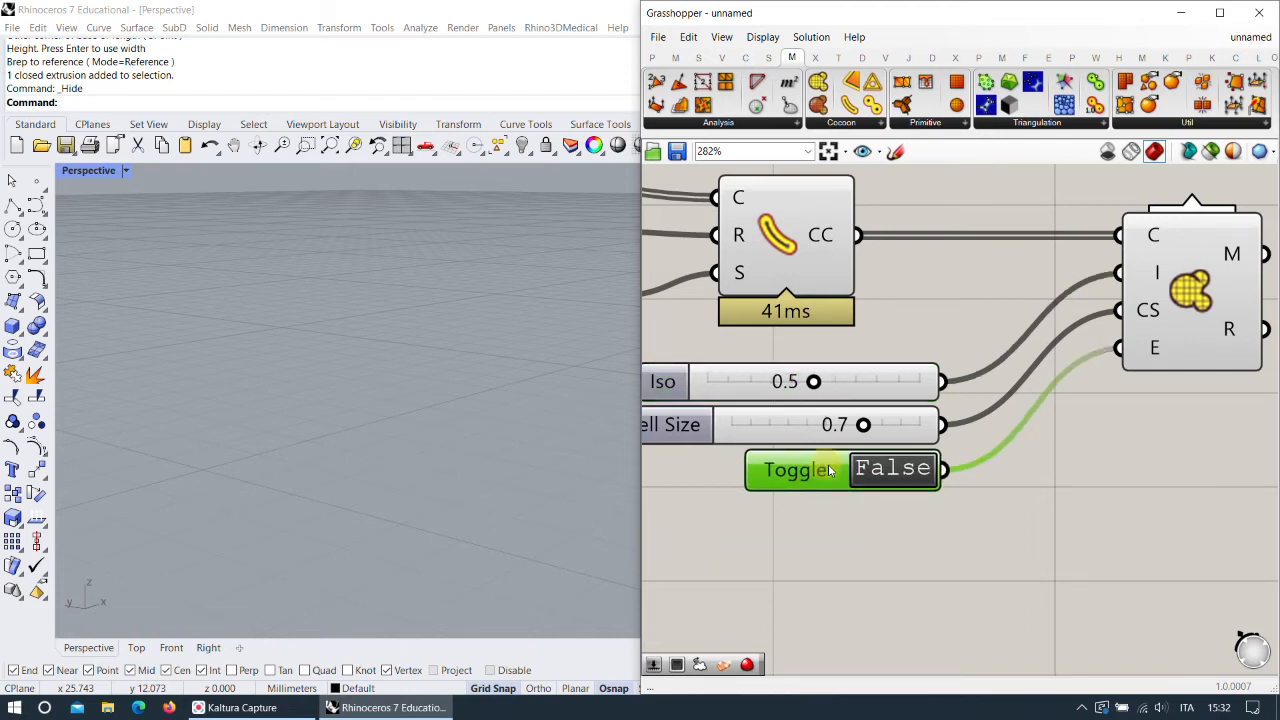
{"action": "scroll", "coordinate": [870, 470], "scroll_direction": "down", "scroll_amount": 2}
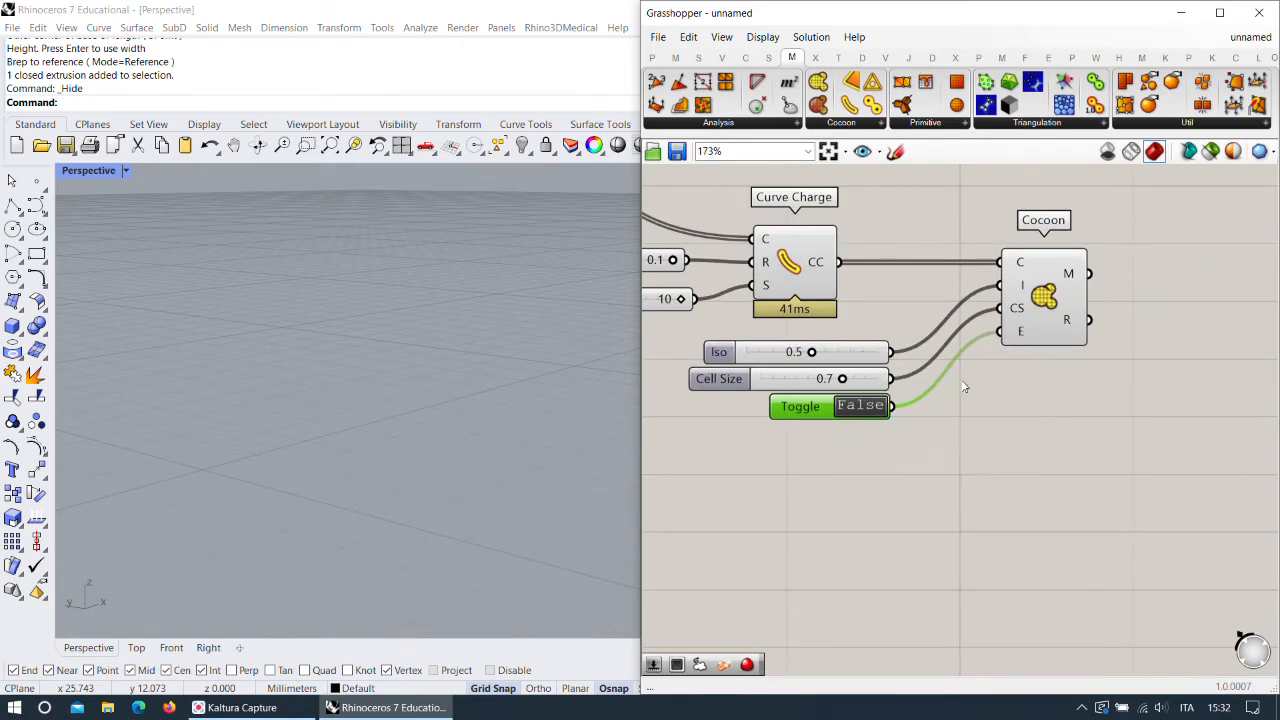
{"action": "right_click_drag", "start_coordinate": [970, 386], "coordinate": [985, 400]}
{"action": "left_click_drag", "start_coordinate": [837, 290], "coordinate": [897, 290]}
Switch Cocoon's toggle to True and view the generated strut mesh in the Perspective viewport.
{"action": "scroll", "coordinate": [875, 422], "scroll_direction": "up", "scroll_amount": 1}
{"action": "left_click", "coordinate": [868, 419]}
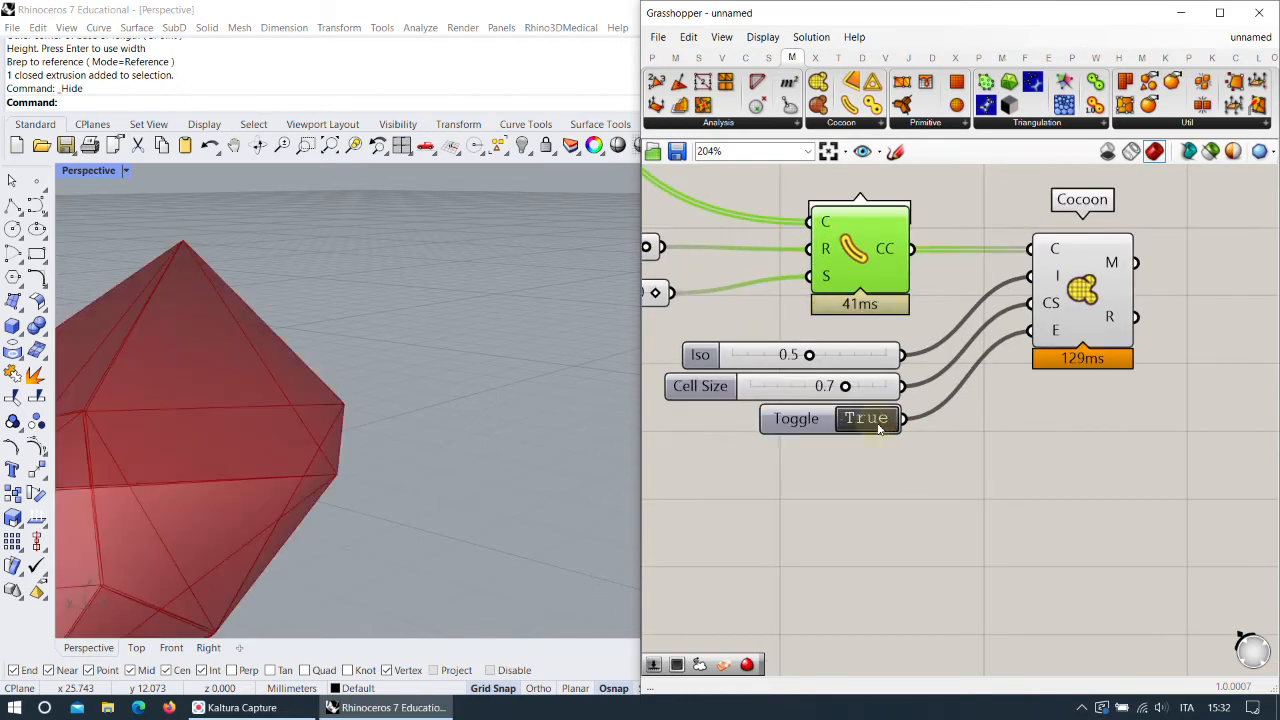
{"action": "scroll", "coordinate": [432, 412], "scroll_direction": "down", "scroll_amount": 5}
{"action": "scroll", "coordinate": [423, 371], "scroll_direction": "down", "scroll_amount": 8}
{"action": "right_click_drag", "start_coordinate": [429, 411], "coordinate": [390, 438]}
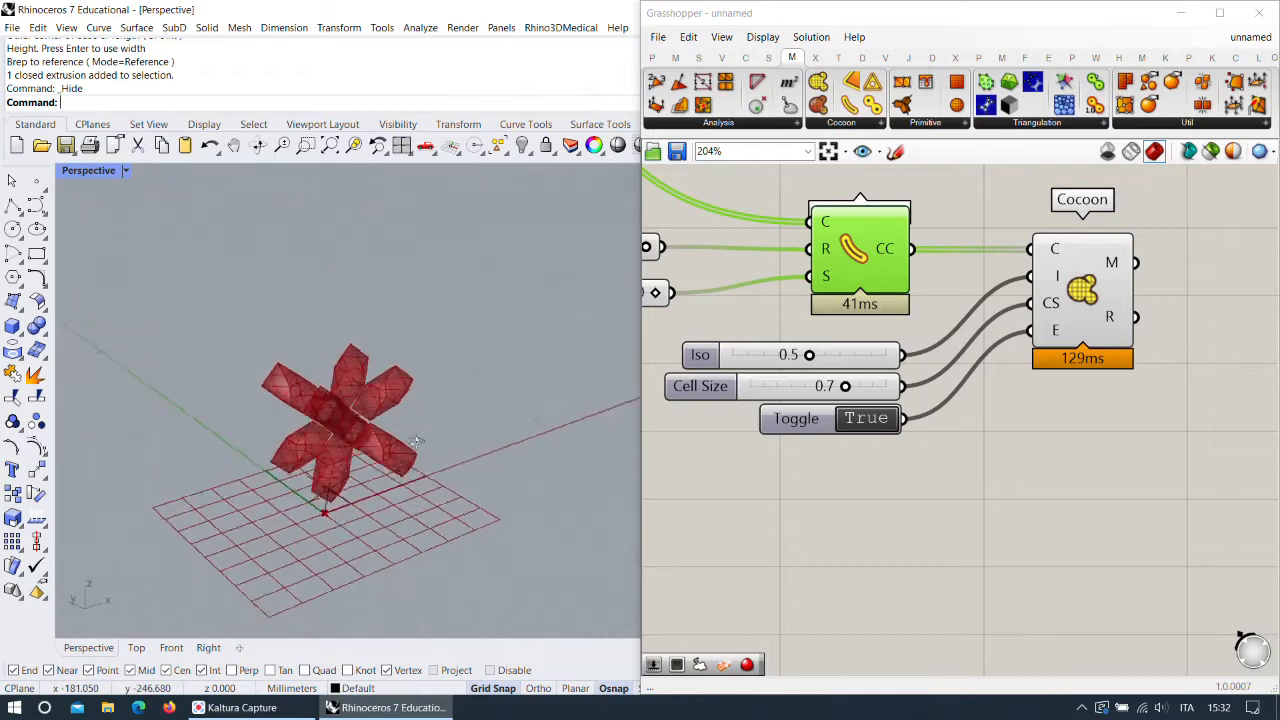
{"action": "scroll", "coordinate": [388, 439], "scroll_direction": "up", "scroll_amount": 6}
Try Cocoon with an Iso of 0.1, examine the mesh from the side, and set Iso back to 0.5.
{"action": "scroll", "coordinate": [1002, 398], "scroll_direction": "down", "scroll_amount": 5}
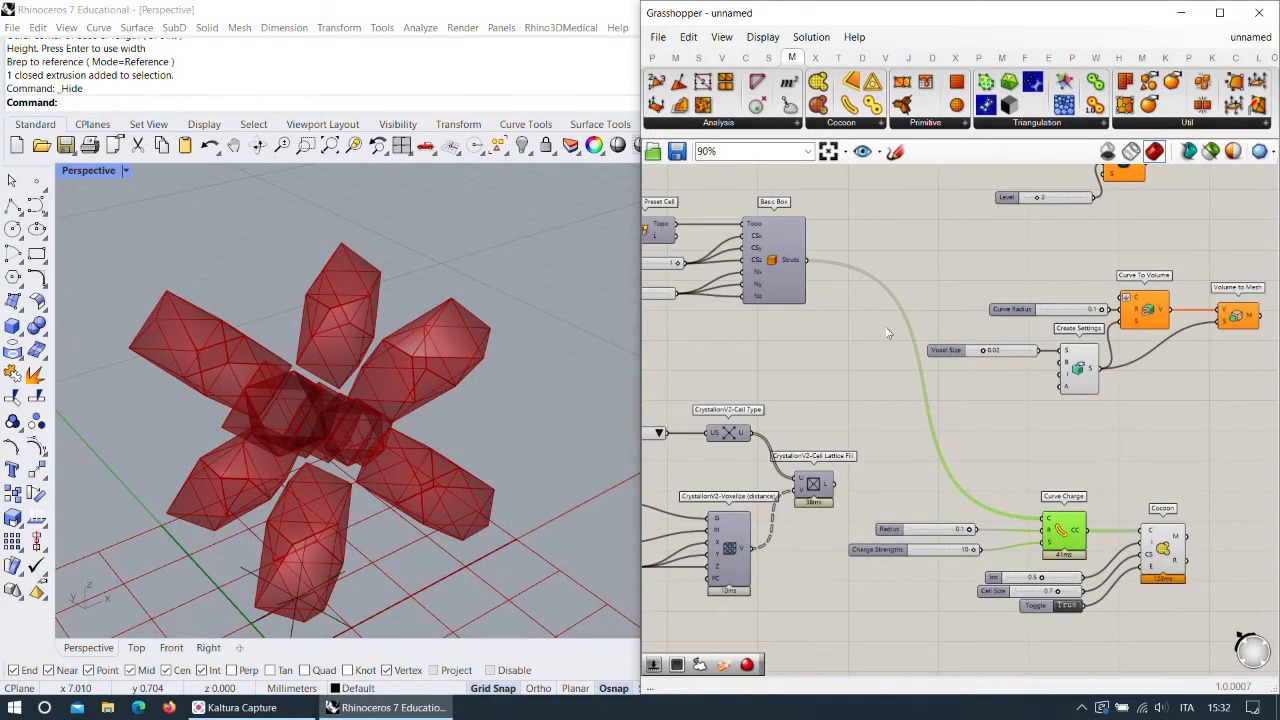
{"action": "scroll", "coordinate": [843, 295], "scroll_direction": "down", "scroll_amount": 3}
{"action": "mouse_move", "coordinate": [843, 295]}
{"action": "right_mouse_down"}
{"action": "mouse_move", "coordinate": [914, 306]}
{"action": "mouse_move", "coordinate": [858, 295]}
{"action": "right_mouse_up"}
{"action": "scroll", "coordinate": [858, 295], "scroll_direction": "up", "scroll_amount": 3}
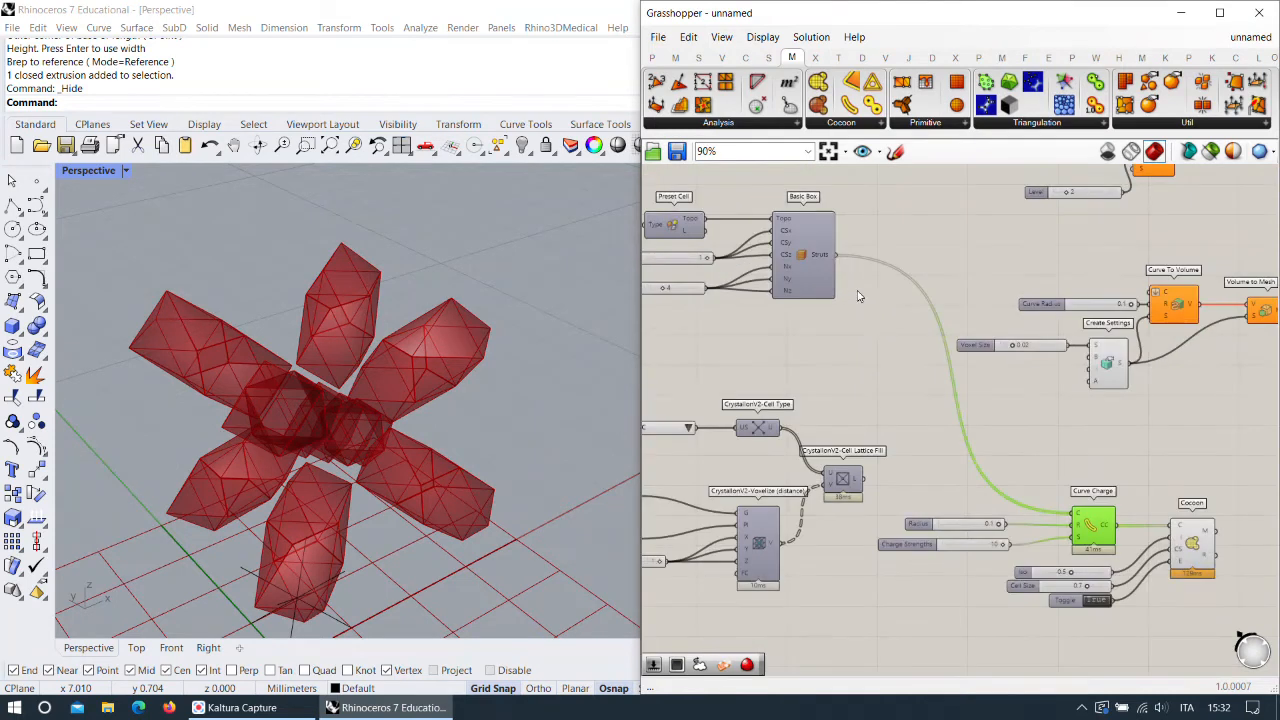
{"action": "scroll", "coordinate": [912, 425], "scroll_direction": "up", "scroll_amount": 5}
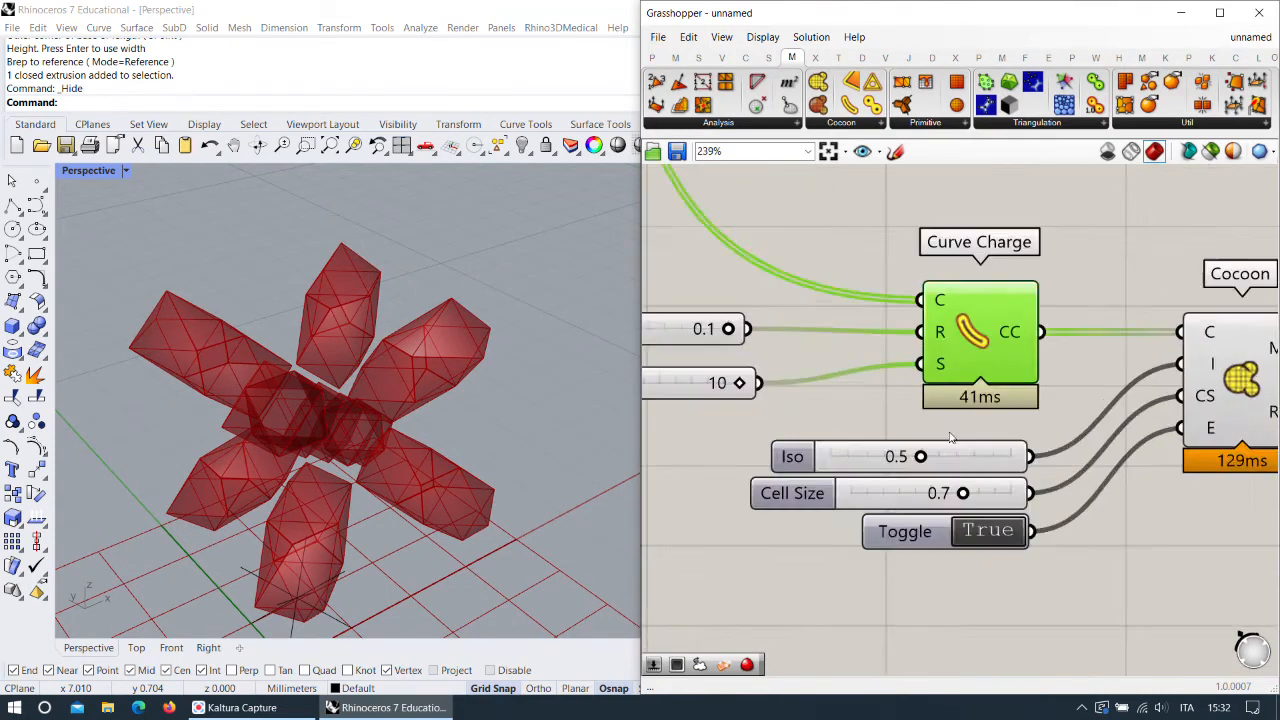
{"action": "scroll", "coordinate": [949, 438], "scroll_direction": "up", "scroll_amount": 4}
{"action": "left_click_drag", "start_coordinate": [895, 436], "coordinate": [770, 446]}
{"action": "scroll", "coordinate": [850, 440], "scroll_direction": "down", "scroll_amount": 2}
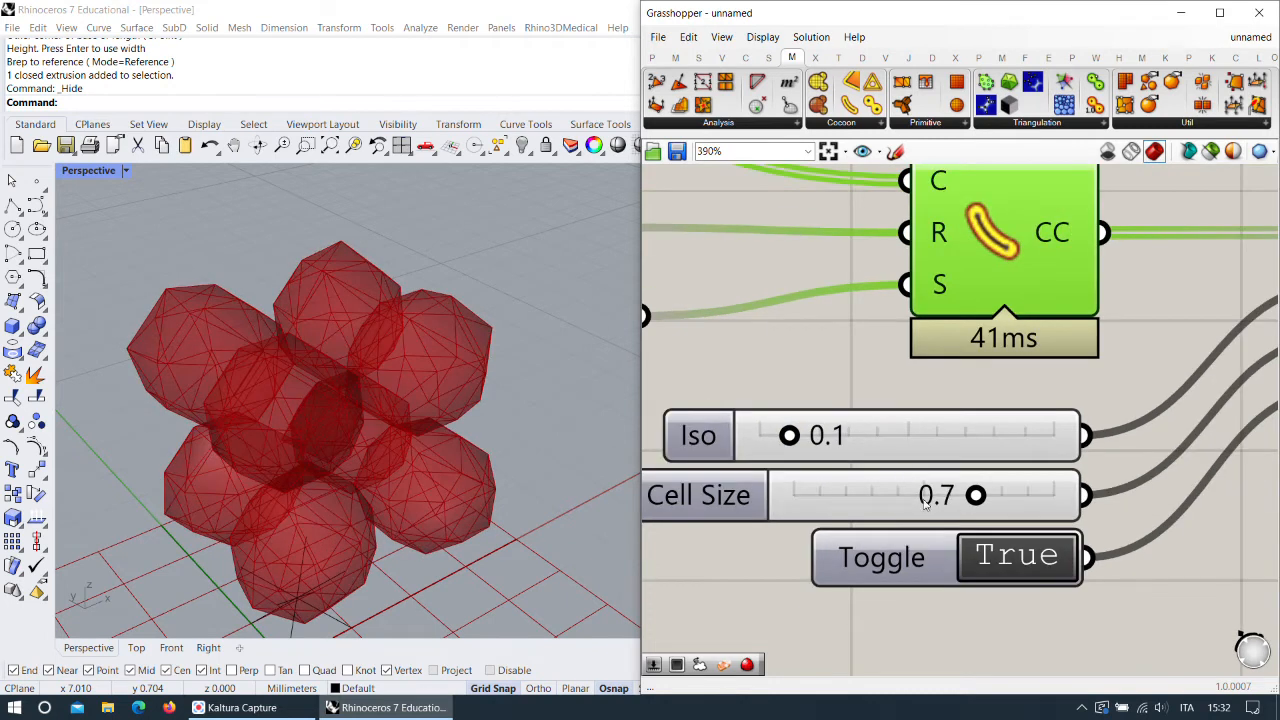
{"action": "right_click_drag", "start_coordinate": [546, 451], "coordinate": [512, 379]}
{"action": "scroll", "coordinate": [807, 380], "scroll_direction": "down", "scroll_amount": 4}
{"action": "right_click_drag", "start_coordinate": [867, 393], "coordinate": [834, 337]}
{"action": "scroll", "coordinate": [760, 395], "scroll_direction": "up", "scroll_amount": 3}
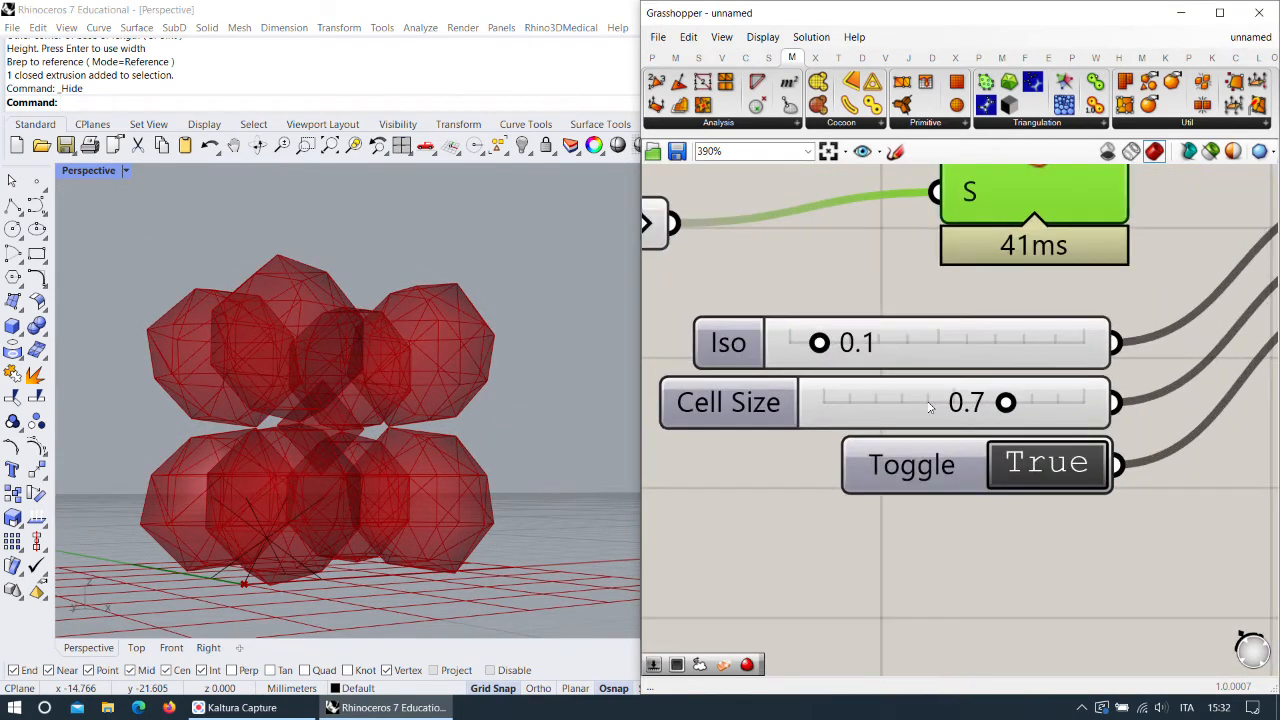
{"action": "left_click_drag", "start_coordinate": [824, 344], "coordinate": [943, 346]}
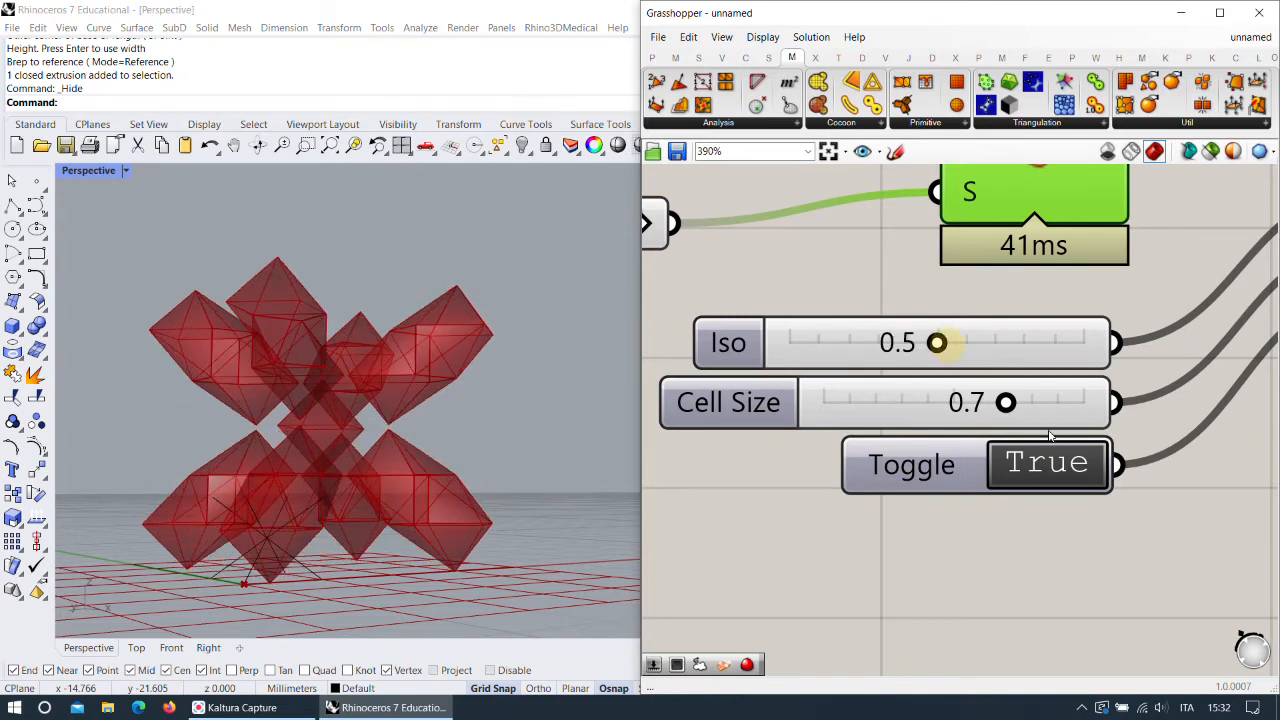
Enter 0.07 for the Cell Size slider feeding the Cocoon component and accept that slider's settings.
{"action": "double_click", "coordinate": [937, 410]}
{"action": "left_click", "coordinate": [946, 405]}
{"action": "type", "text": "0.07"}
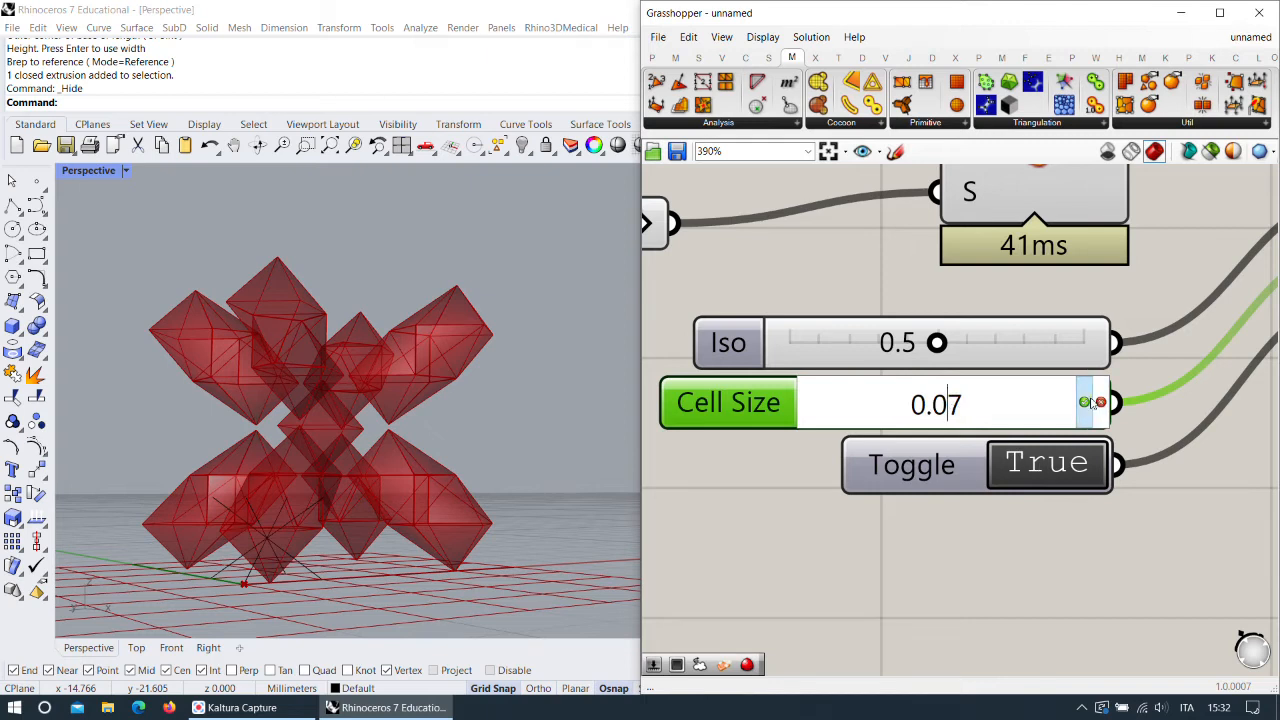
{"action": "key", "text": "Return"}
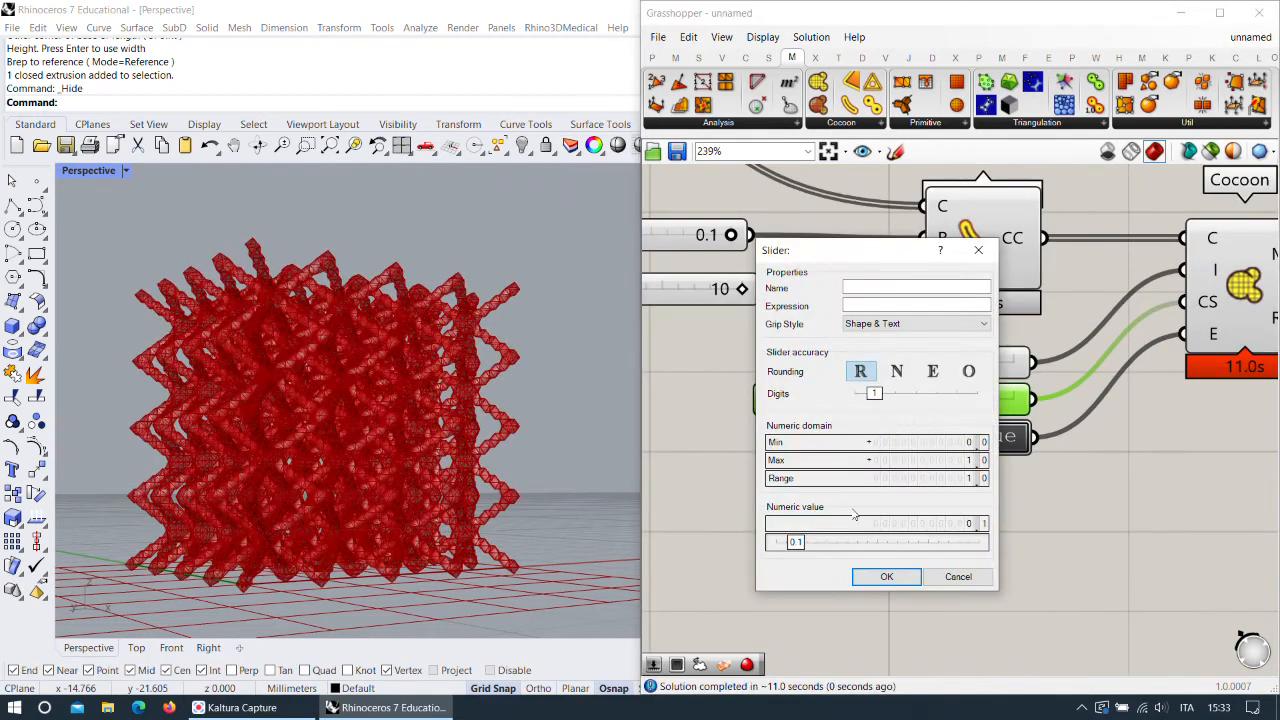
{"action": "left_click", "coordinate": [873, 574]}
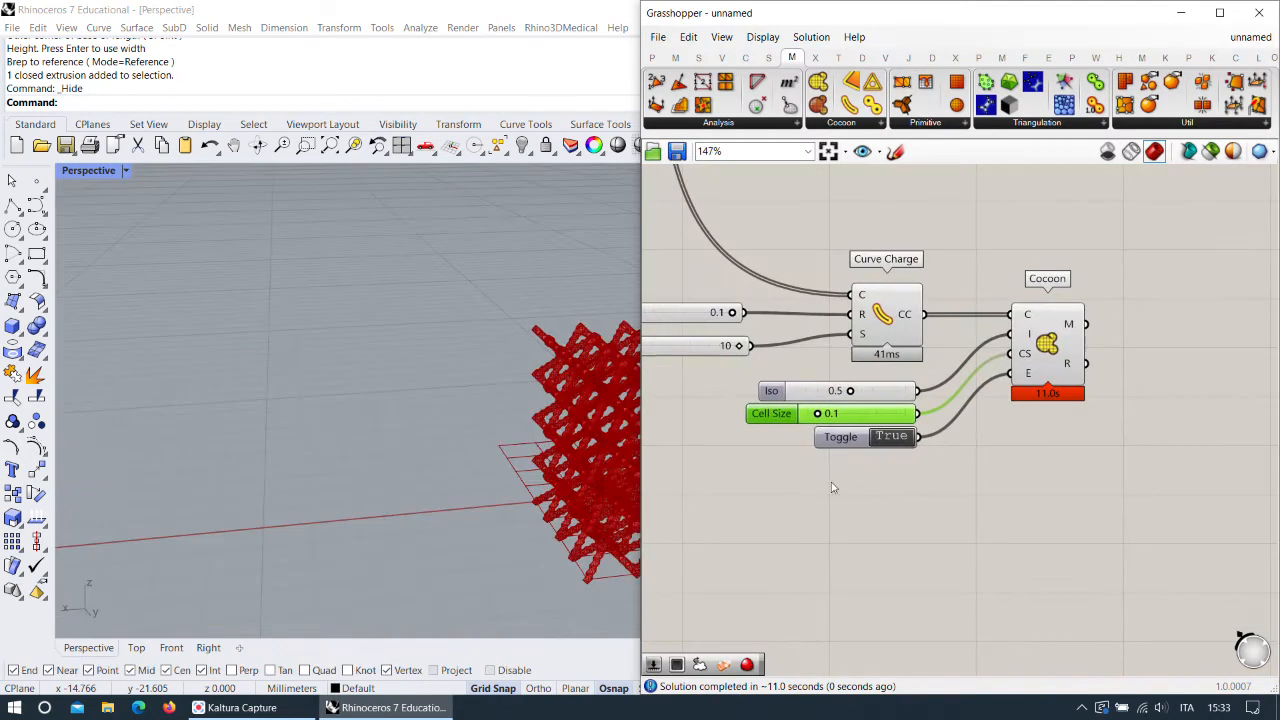
Inspect the struts of the refined Cocoon mesh and set the Iso slider to 0.4.
{"action": "scroll", "coordinate": [332, 380], "scroll_direction": "down", "scroll_amount": 4}
{"action": "right_click_drag", "start_coordinate": [332, 380], "coordinate": [562, 402]}
{"action": "scroll", "coordinate": [400, 446], "scroll_direction": "down", "scroll_amount": 6}
{"action": "scroll", "coordinate": [504, 421], "scroll_direction": "up", "scroll_amount": 10}
{"action": "right_click_drag", "start_coordinate": [424, 463], "coordinate": [500, 400]}
{"action": "scroll", "coordinate": [524, 300], "scroll_direction": "up", "scroll_amount": 8}
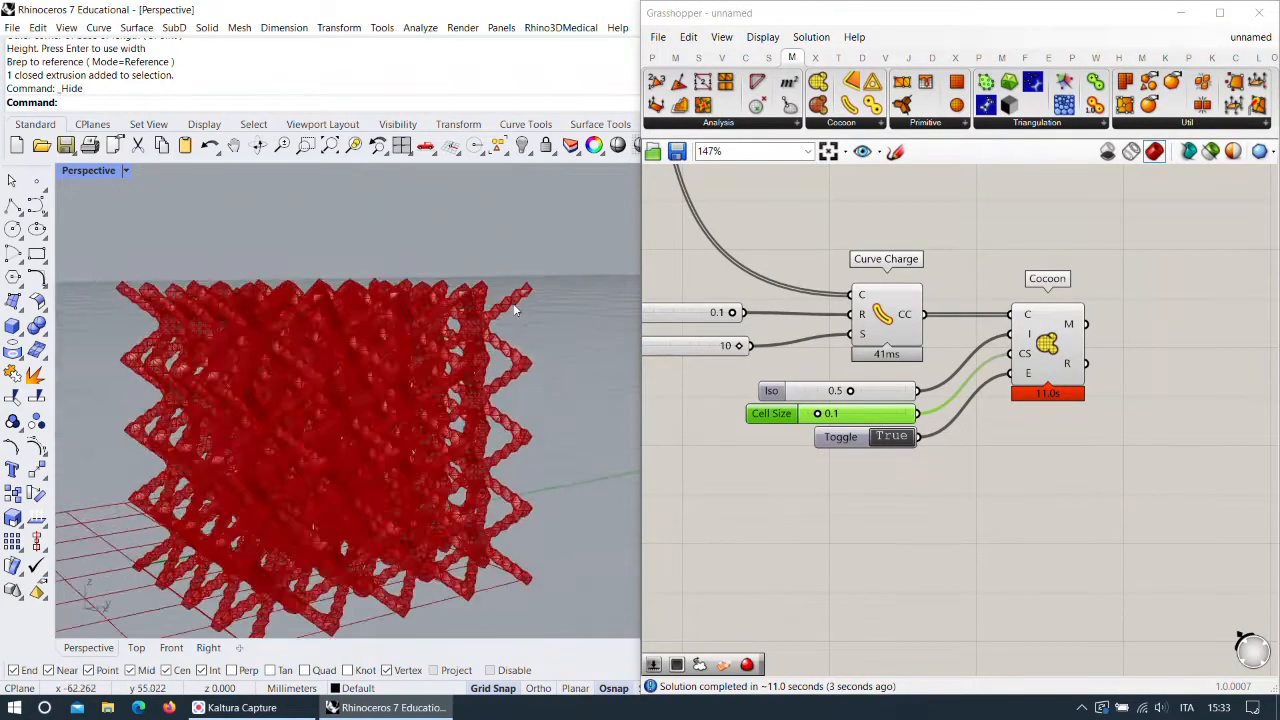
{"action": "scroll", "coordinate": [837, 426], "scroll_direction": "up", "scroll_amount": 5}
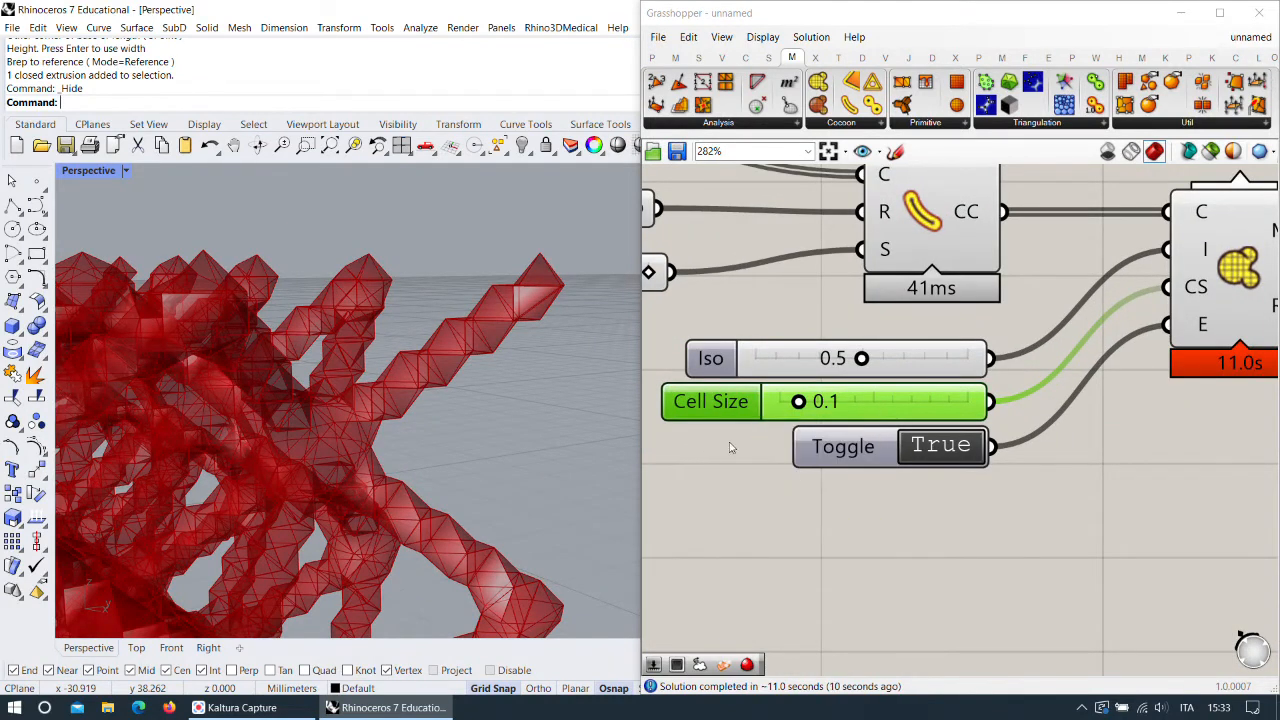
{"action": "scroll", "coordinate": [815, 398], "scroll_direction": "up", "scroll_amount": 4}
{"action": "left_click", "coordinate": [941, 343]}
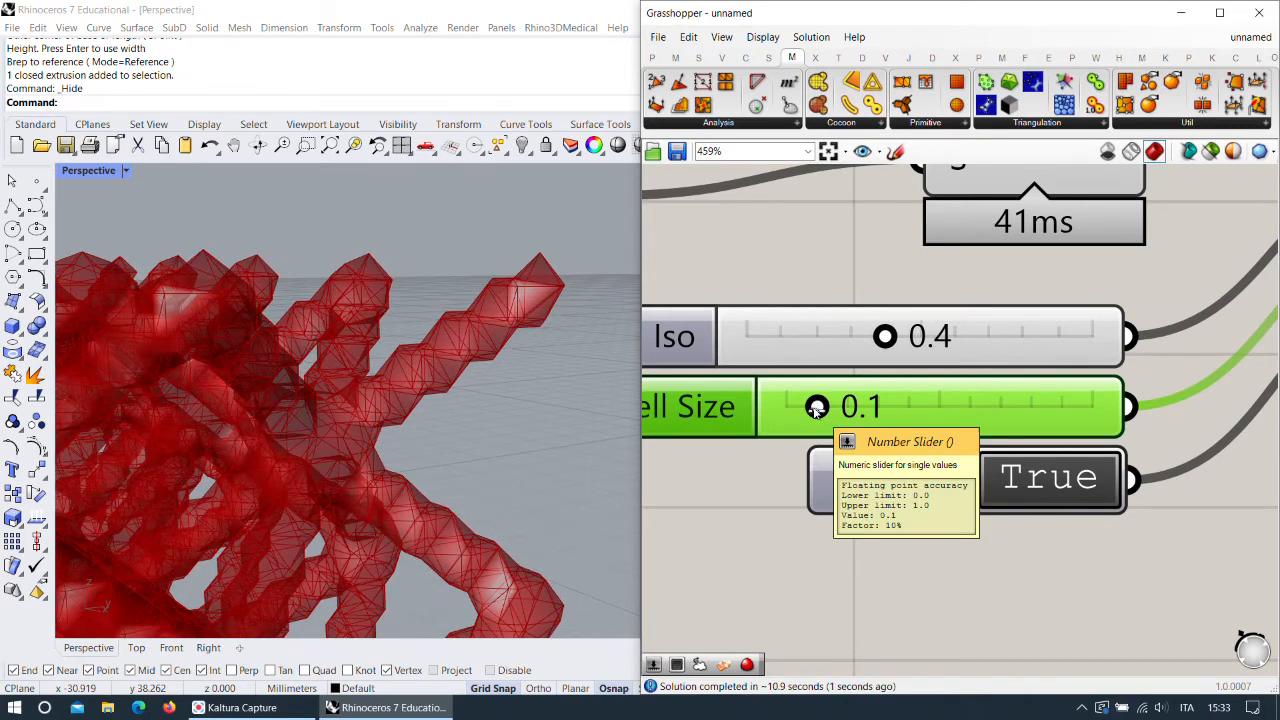
Disconnect the Basic Box struts from the Curve Charge component's curve input.
{"action": "scroll", "coordinate": [920, 402], "scroll_direction": "down", "scroll_amount": 5}
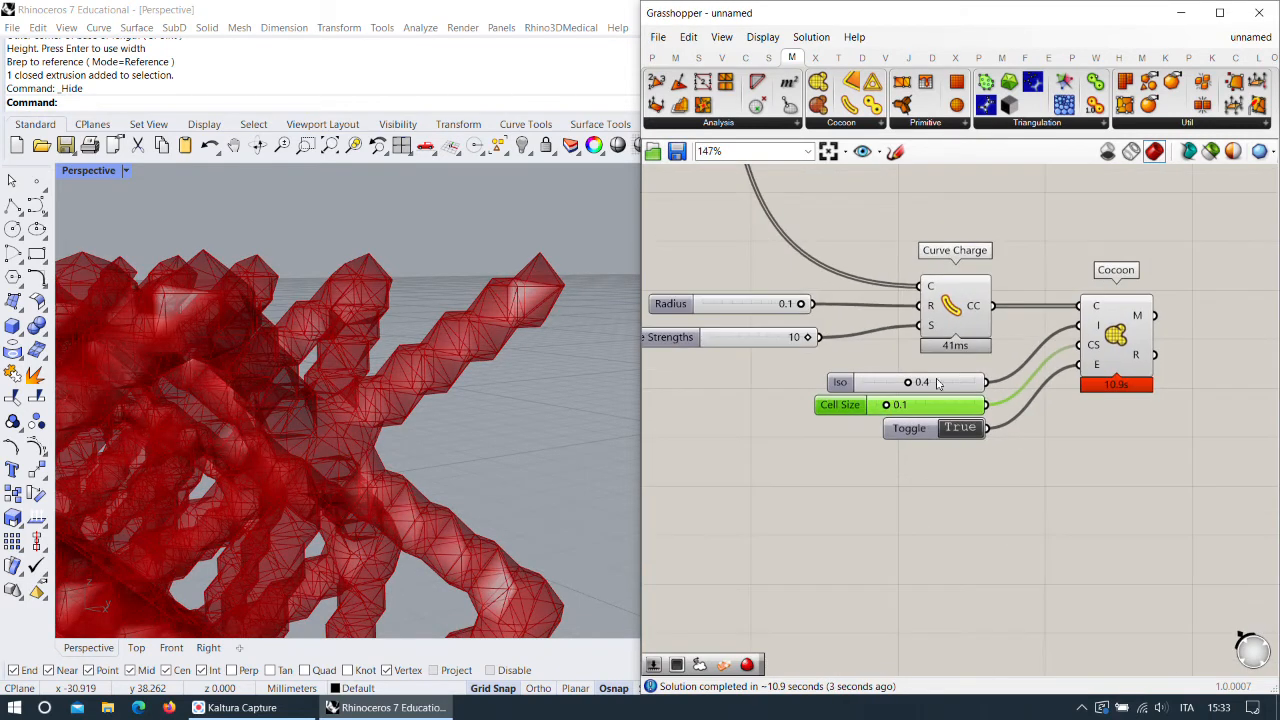
{"action": "scroll", "coordinate": [975, 355], "scroll_direction": "down", "scroll_amount": 2}
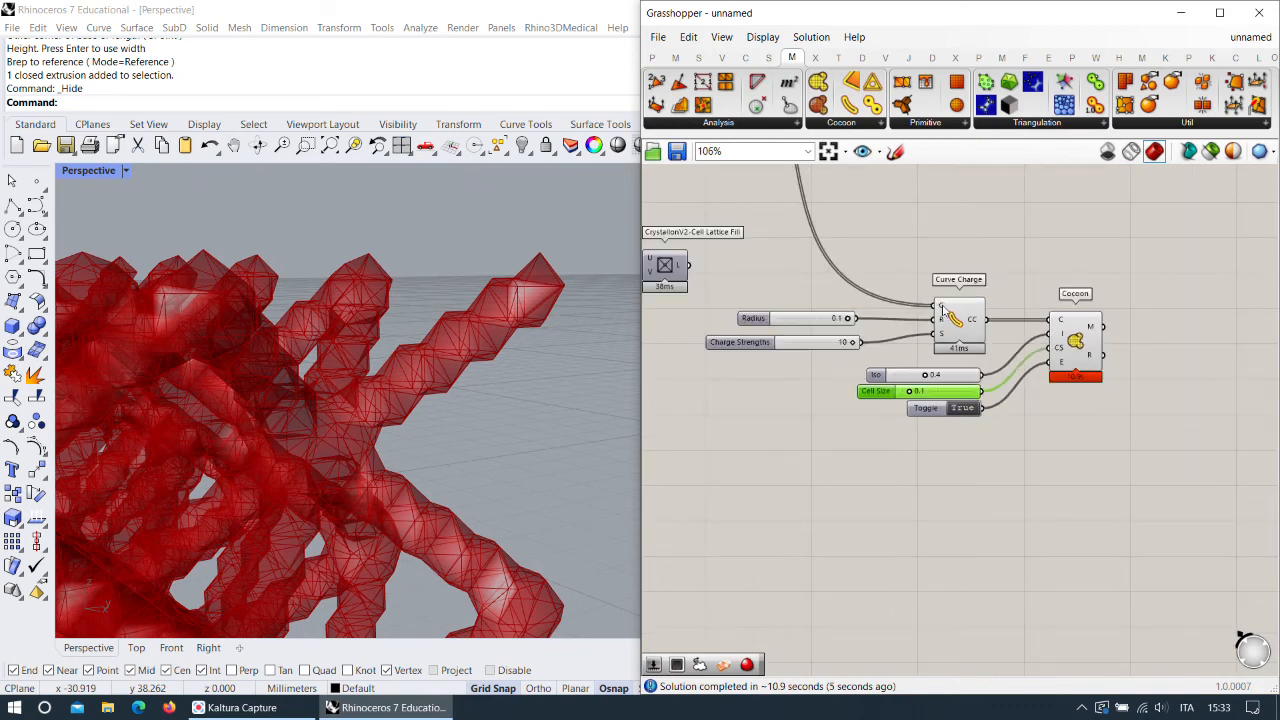
{"action": "right_click", "coordinate": [941, 310]}
{"action": "mouse_move", "coordinate": [1050, 369]}
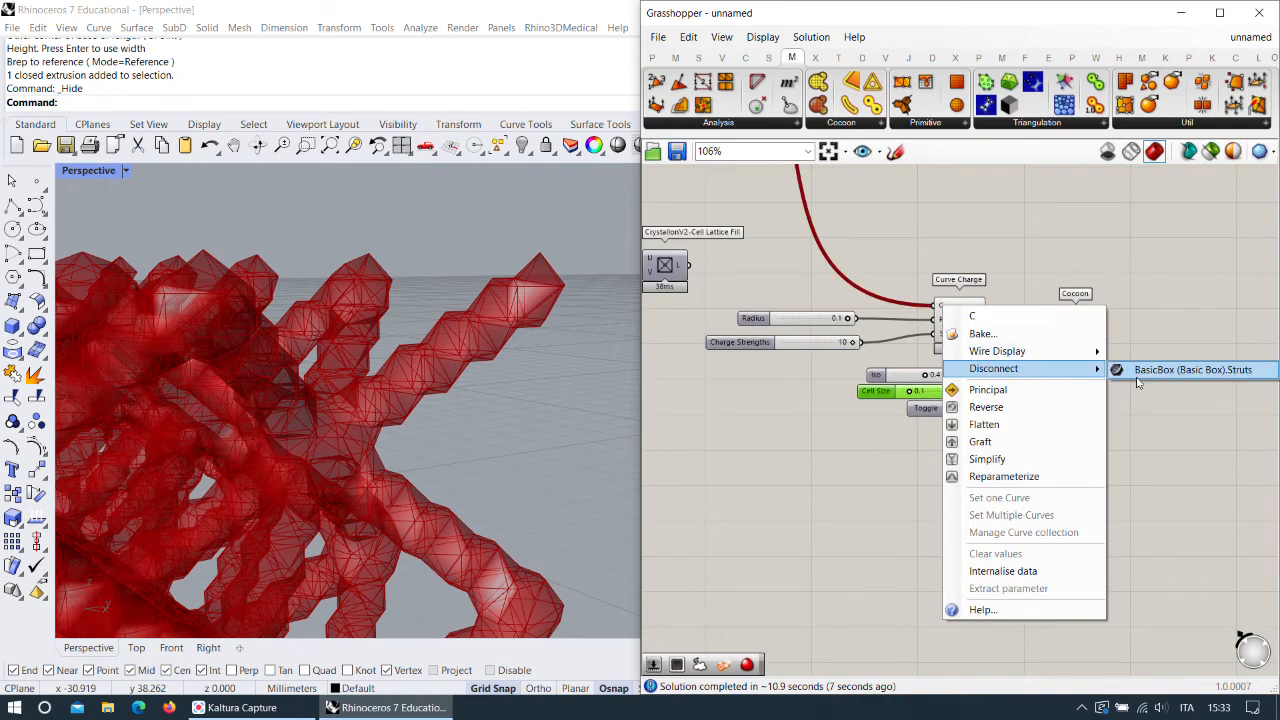
{"action": "left_click", "coordinate": [1136, 370]}
Reposition the Curve Charge and Cocoon components together with their sliders and toggle on the canvas.
{"action": "scroll", "coordinate": [1060, 480], "scroll_direction": "down", "scroll_amount": 3}
{"action": "left_click_drag", "start_coordinate": [1077, 486], "coordinate": [837, 343]}
{"action": "left_click_drag", "start_coordinate": [947, 384], "coordinate": [982, 394]}
{"action": "left_click", "coordinate": [1067, 337]}
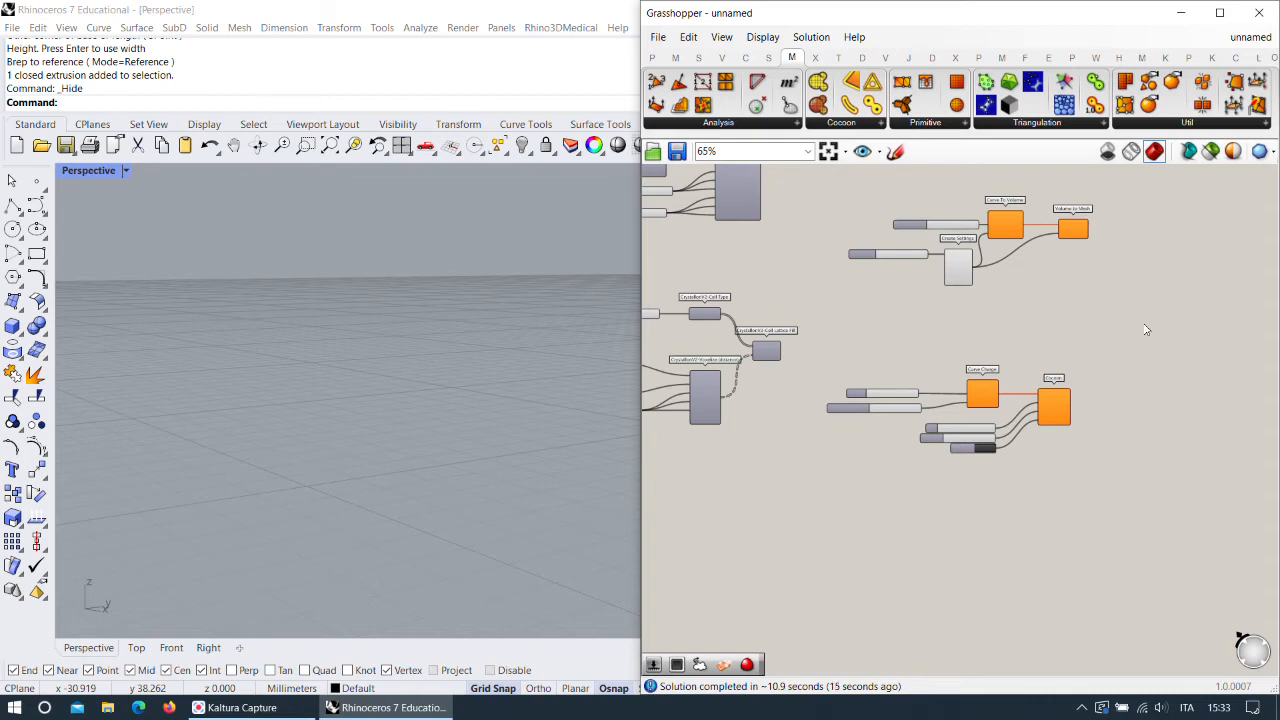
Review the whole definition, from the lattice thickening groups back to the Curve and Series group.
{"action": "right_click_drag", "start_coordinate": [1220, 342], "coordinate": [1063, 394]}
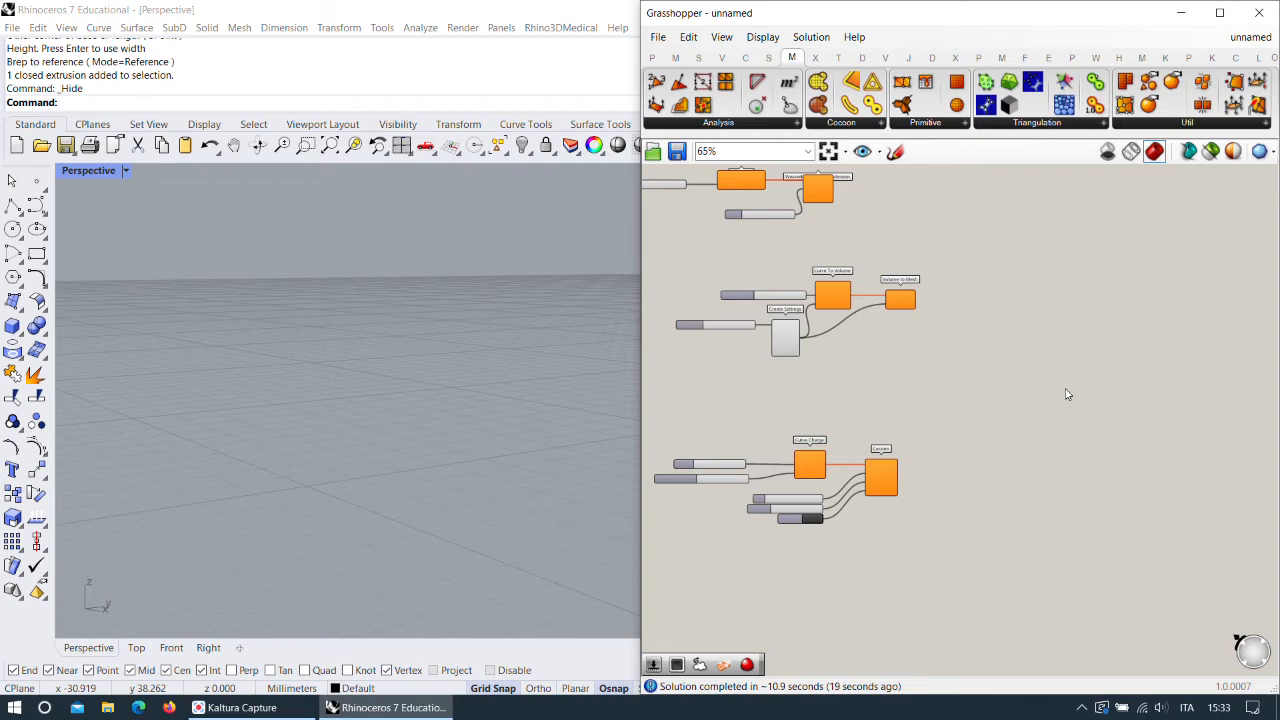
{"action": "right_click_drag", "start_coordinate": [1060, 391], "coordinate": [867, 386]}
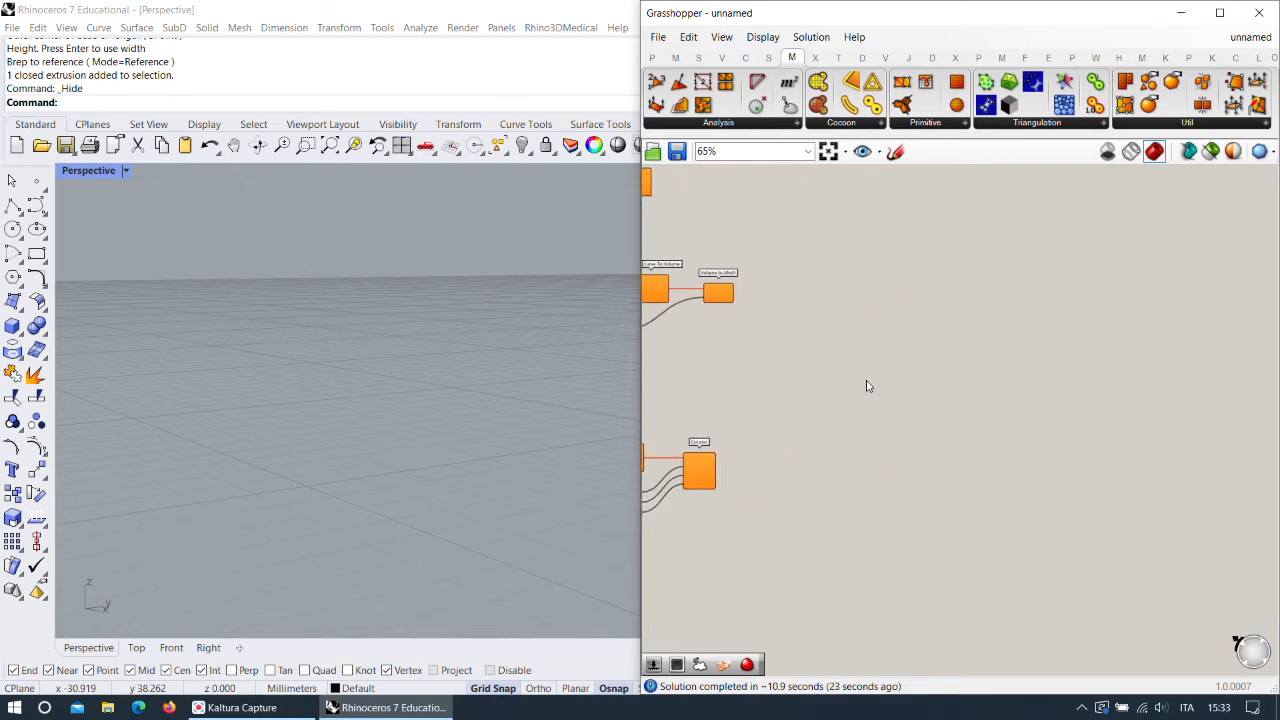
{"action": "scroll", "coordinate": [867, 386], "scroll_direction": "down", "scroll_amount": 5}
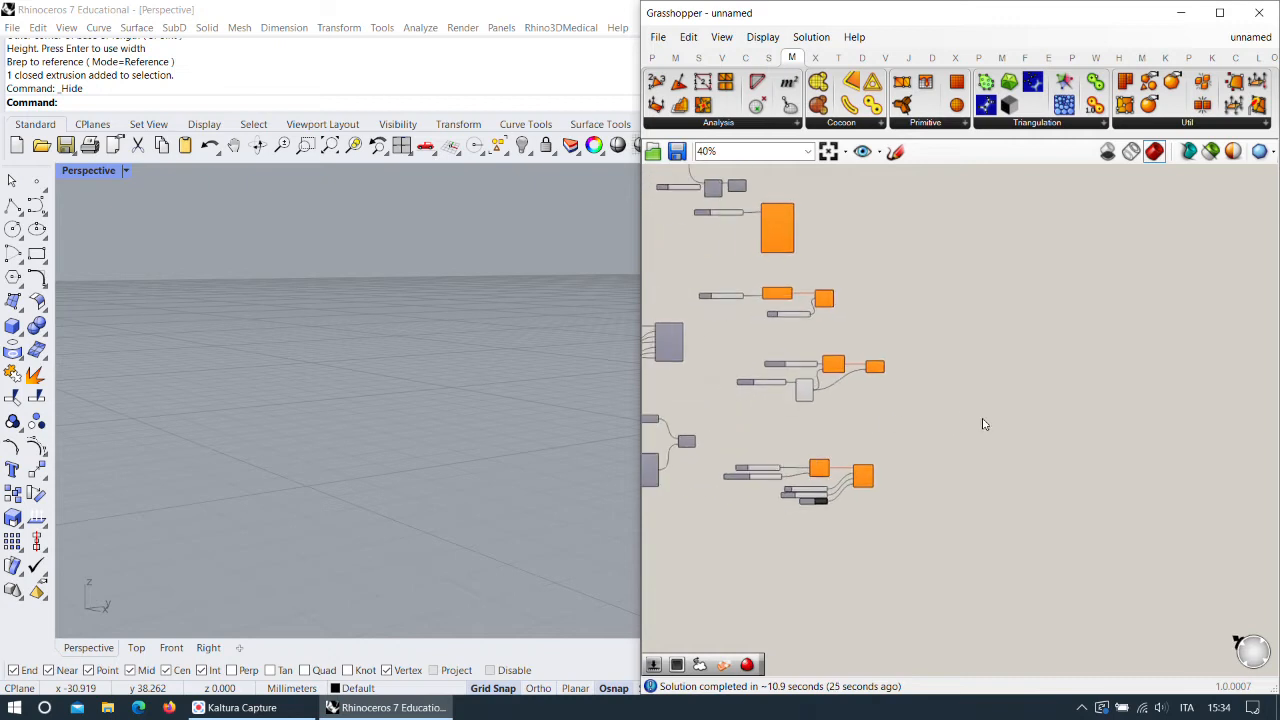
{"action": "right_click_drag", "start_coordinate": [1053, 415], "coordinate": [947, 417]}
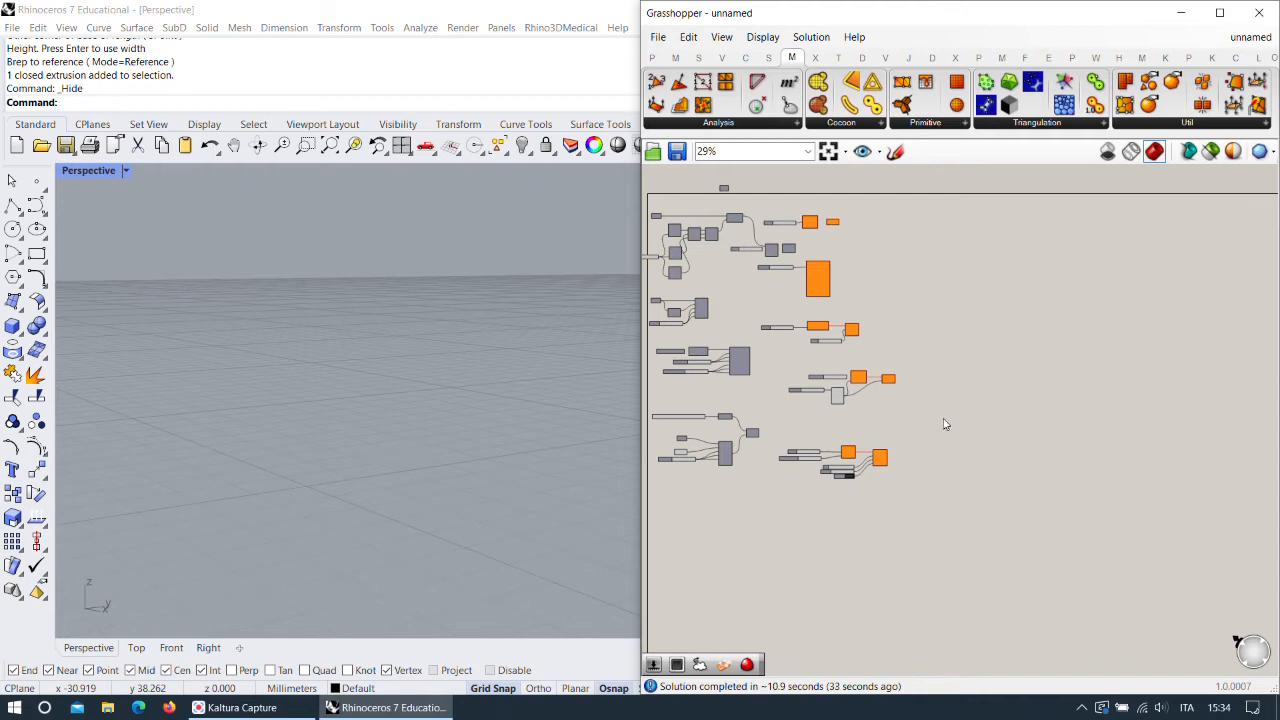
{"action": "right_click_drag", "start_coordinate": [943, 426], "coordinate": [1022, 501]}
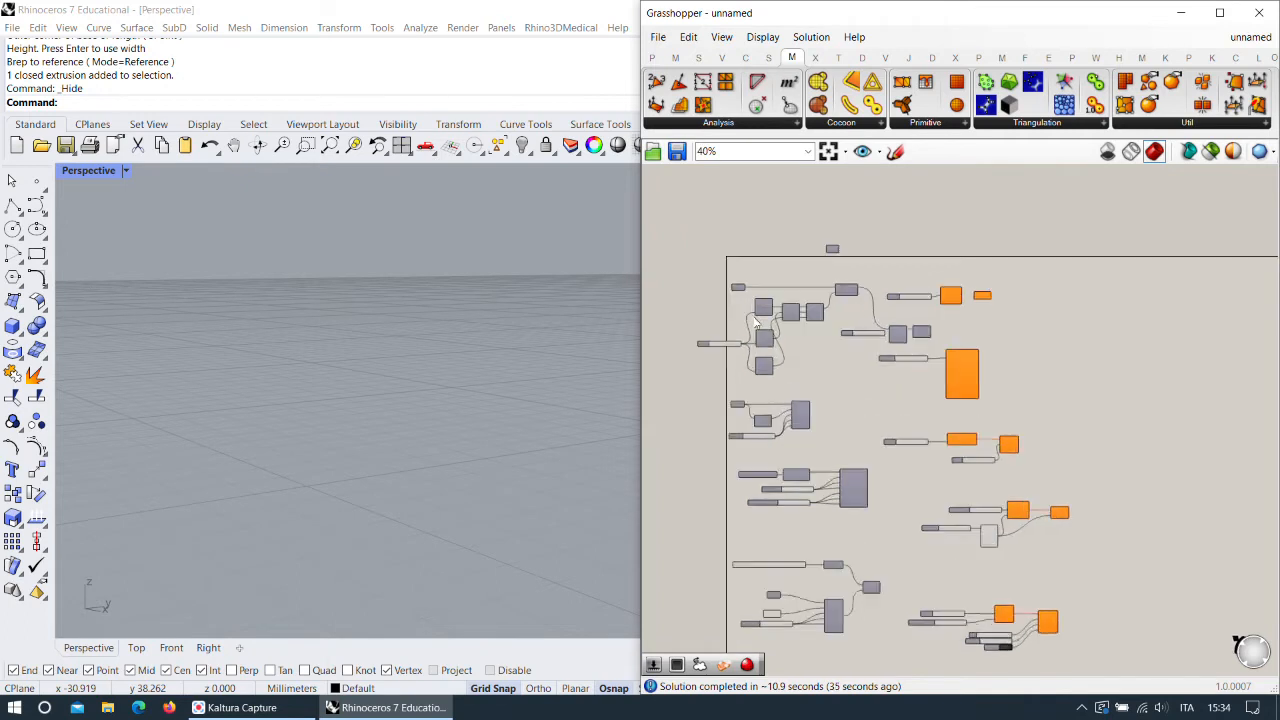
{"action": "scroll", "coordinate": [785, 375], "scroll_direction": "up", "scroll_amount": 5}
{"action": "scroll", "coordinate": [739, 296], "scroll_direction": "up", "scroll_amount": 1}
{"action": "scroll", "coordinate": [739, 296], "scroll_direction": "up", "scroll_amount": 4}
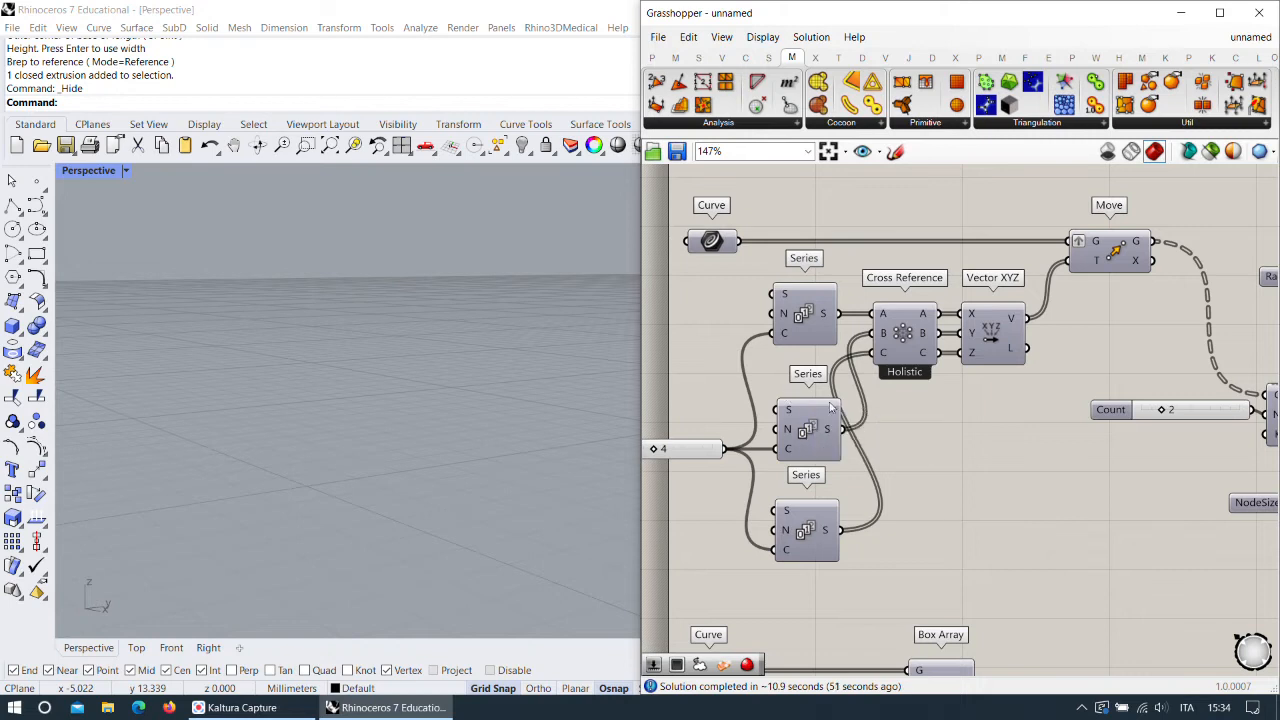
Select the Curve component that feeds Move and examine its referenced unit cell lines in the 3D view.
{"action": "mouse_move", "coordinate": [728, 246]}
{"action": "left_mouse_down"}
{"action": "mouse_move", "coordinate": [740, 247]}
{"action": "mouse_move", "coordinate": [718, 246]}
{"action": "left_mouse_up"}
{"action": "scroll", "coordinate": [396, 371], "scroll_direction": "down", "scroll_amount": 3}
{"action": "right_click_drag", "start_coordinate": [396, 371], "coordinate": [413, 417]}
{"action": "scroll", "coordinate": [413, 417], "scroll_direction": "down", "scroll_amount": 5}
{"action": "right_click_drag", "start_coordinate": [457, 480], "coordinate": [398, 455]}
{"action": "scroll", "coordinate": [317, 449], "scroll_direction": "up", "scroll_amount": 5}
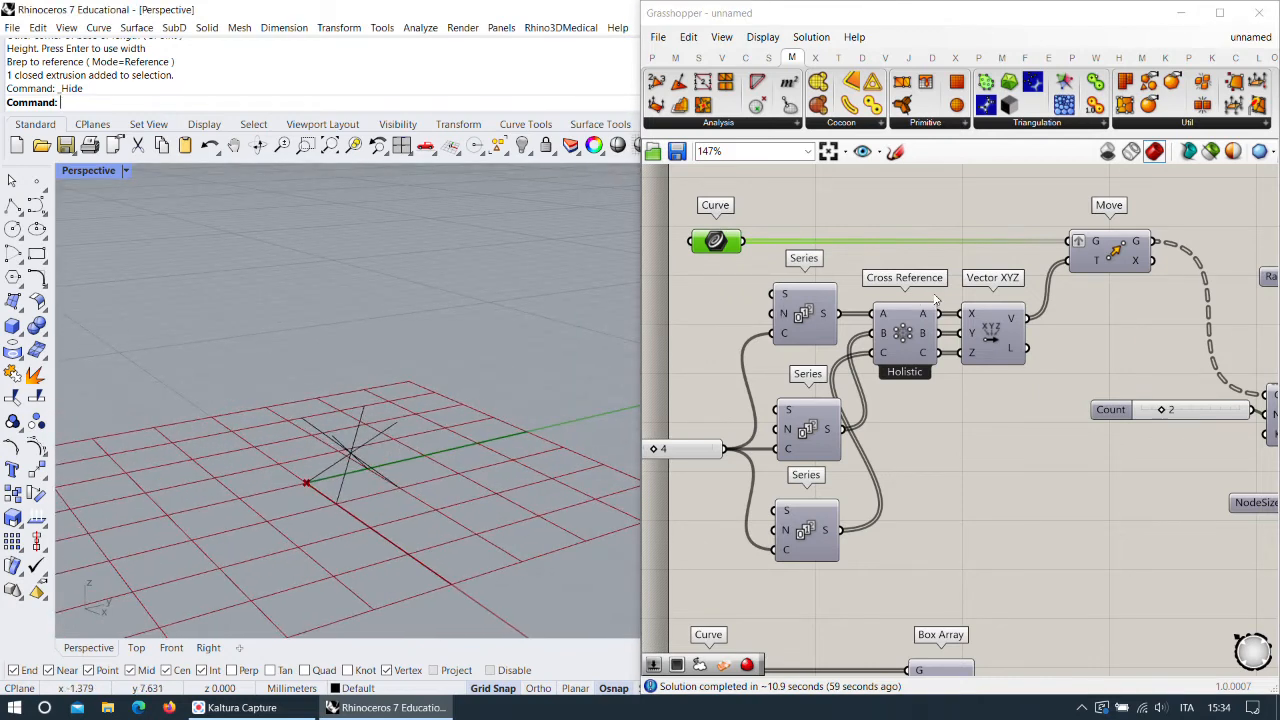
Shift the Radius slider, Pipe and Solid Union components slightly farther away from the Move component.
{"action": "right_click_drag", "start_coordinate": [1052, 315], "coordinate": [834, 305]}
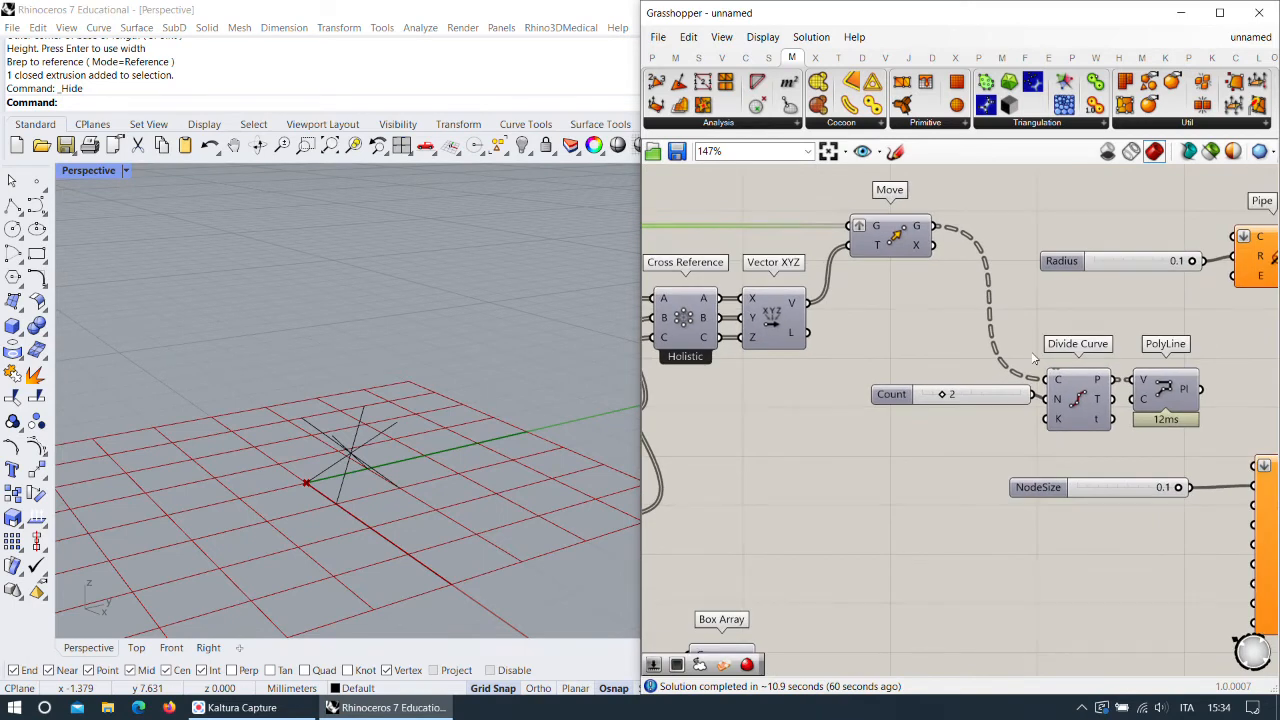
{"action": "right_click_drag", "start_coordinate": [1140, 346], "coordinate": [857, 348]}
{"action": "scroll", "coordinate": [1044, 349], "scroll_direction": "down", "scroll_amount": 3}
{"action": "scroll", "coordinate": [974, 328], "scroll_direction": "up", "scroll_amount": 2}
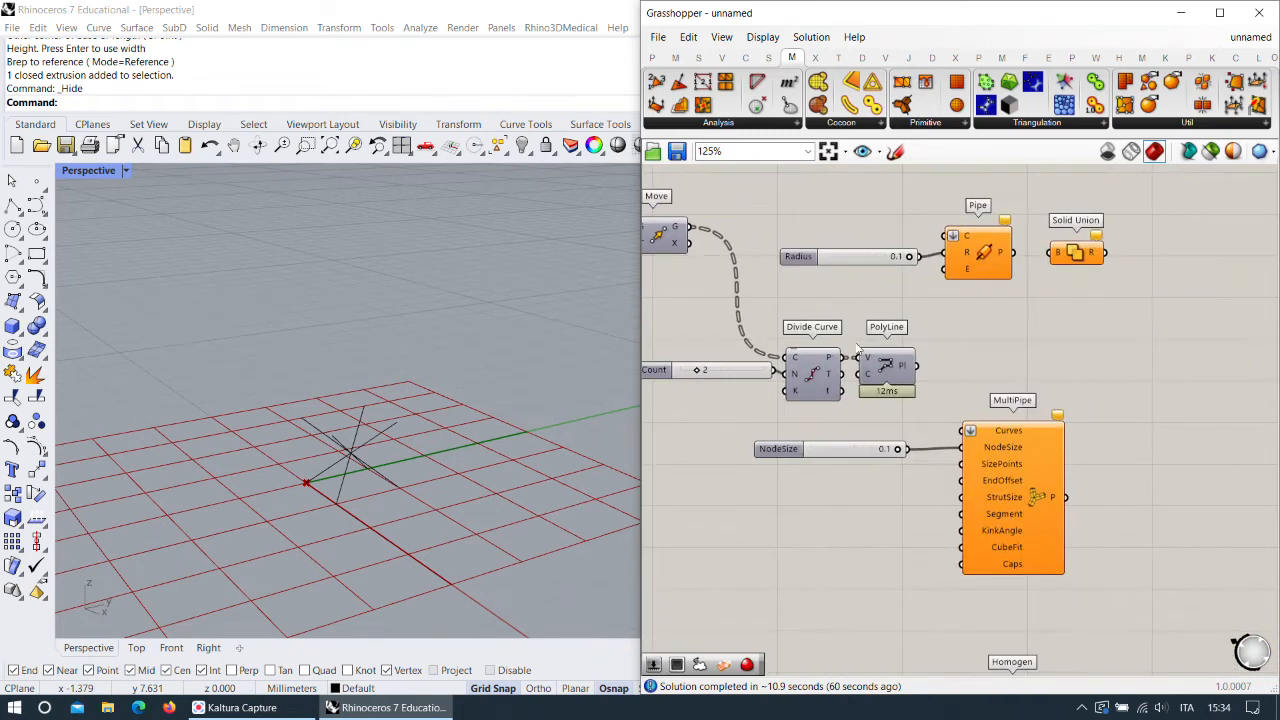
{"action": "scroll", "coordinate": [862, 344], "scroll_direction": "down", "scroll_amount": 3}
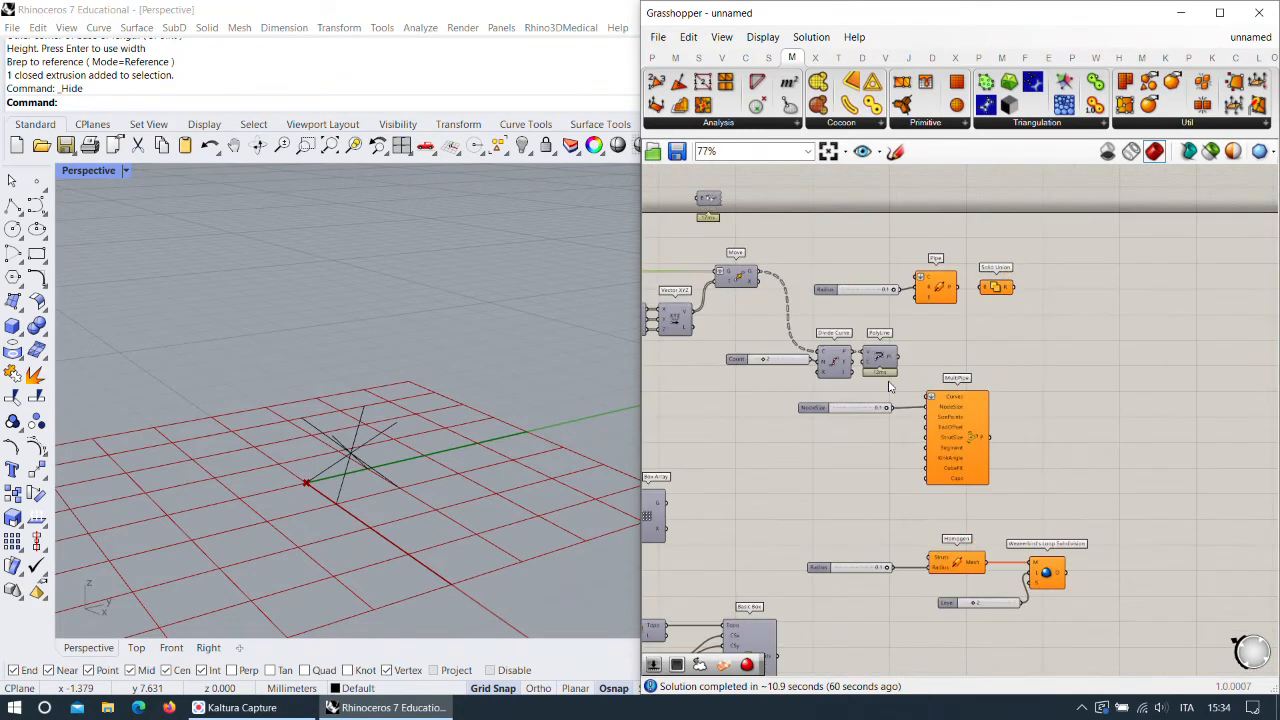
{"action": "left_click_drag", "start_coordinate": [1029, 243], "coordinate": [863, 296]}
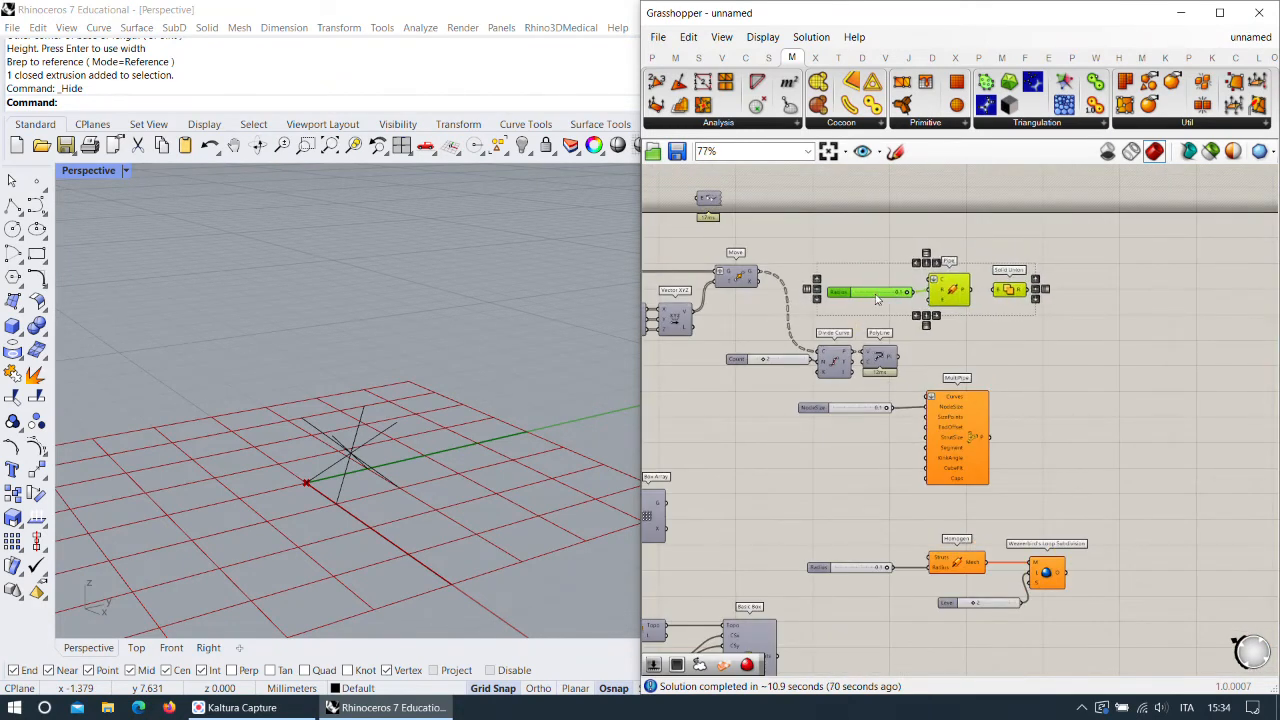
{"action": "left_click", "coordinate": [1036, 334]}
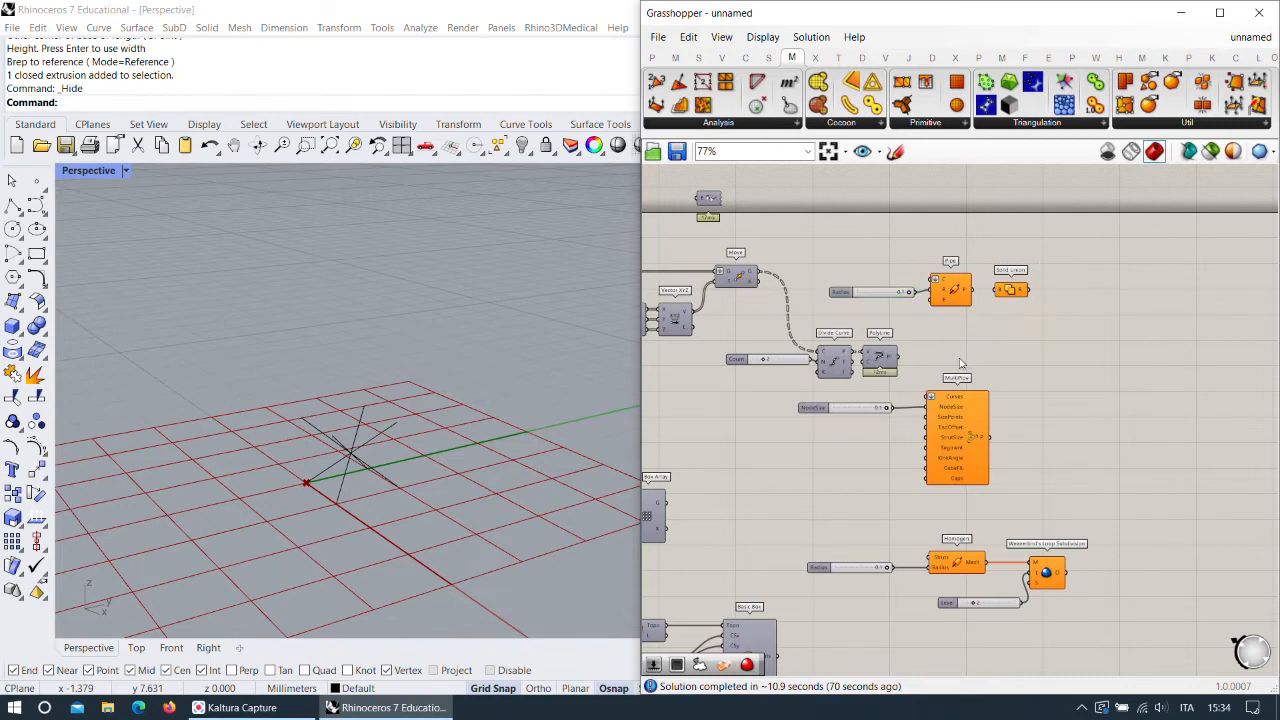
Examine the Pipe and MultiPipe components on the canvas and the unit cell lines in the 3D view.
{"action": "scroll", "coordinate": [962, 363], "scroll_direction": "down", "scroll_amount": 3}
{"action": "scroll", "coordinate": [916, 345], "scroll_direction": "up", "scroll_amount": 4}
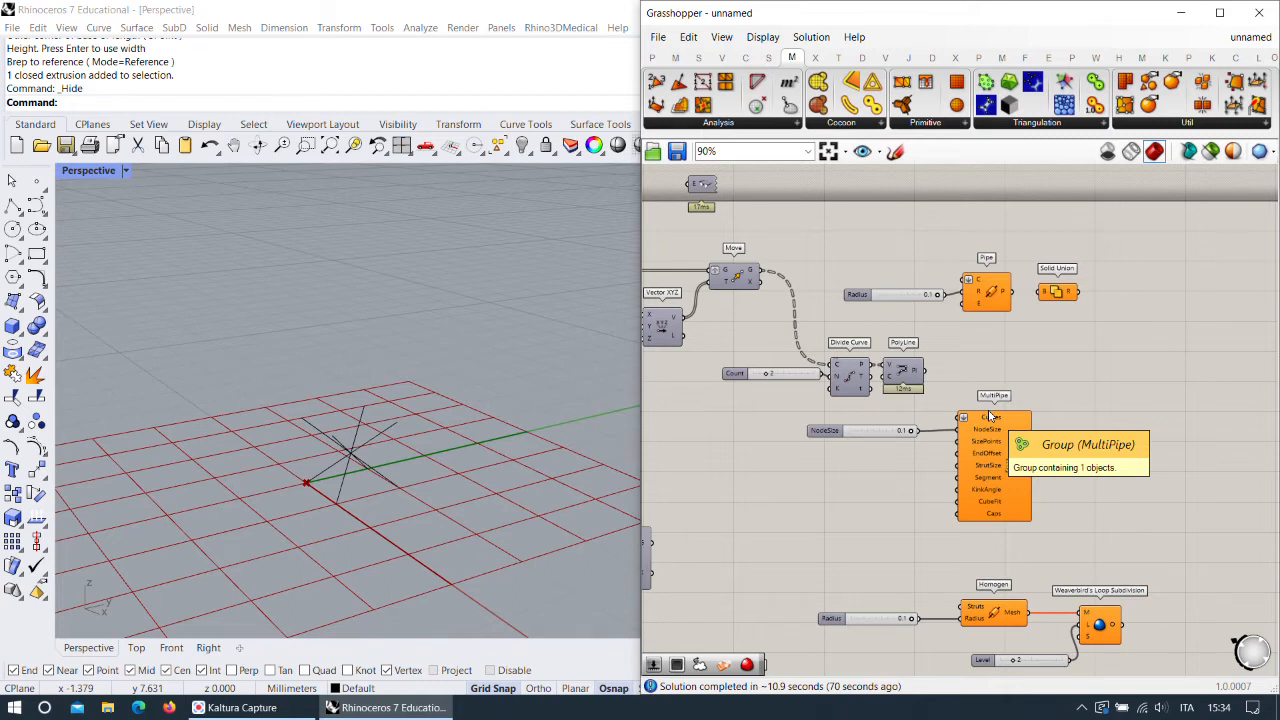
{"action": "scroll", "coordinate": [1015, 385], "scroll_direction": "up", "scroll_amount": 3}
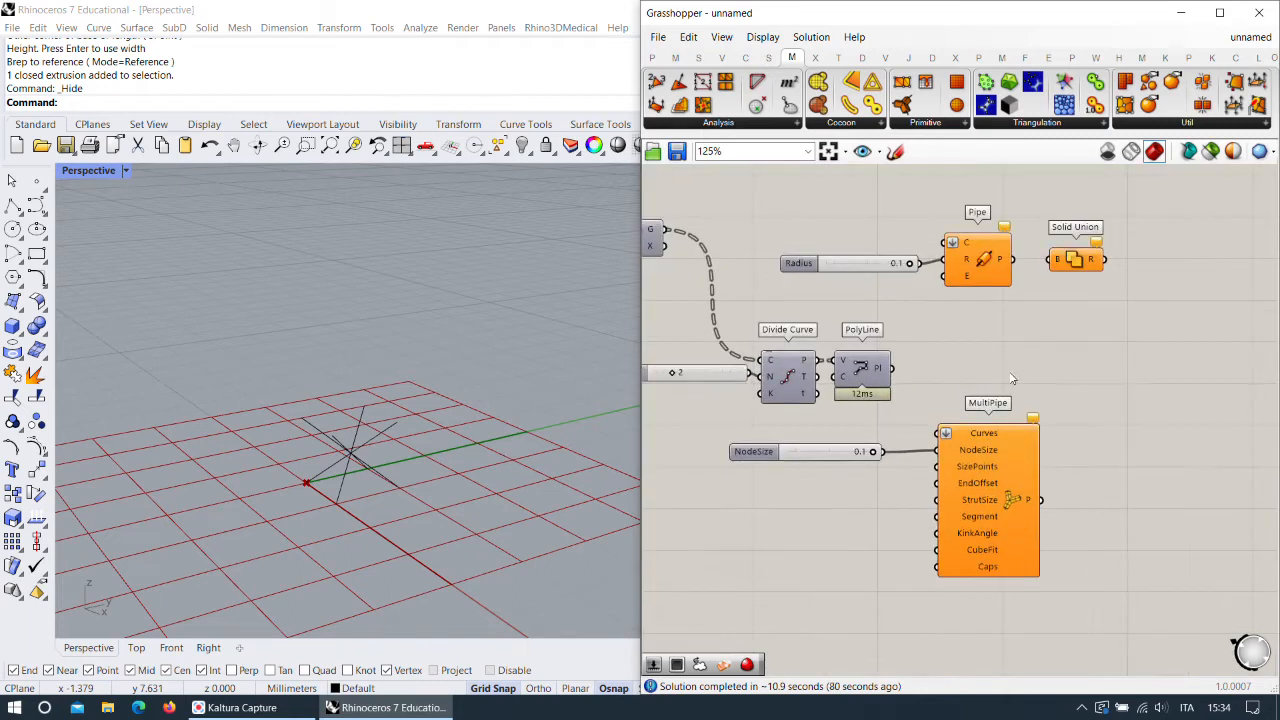
{"action": "scroll", "coordinate": [1029, 331], "scroll_direction": "down", "scroll_amount": 3}
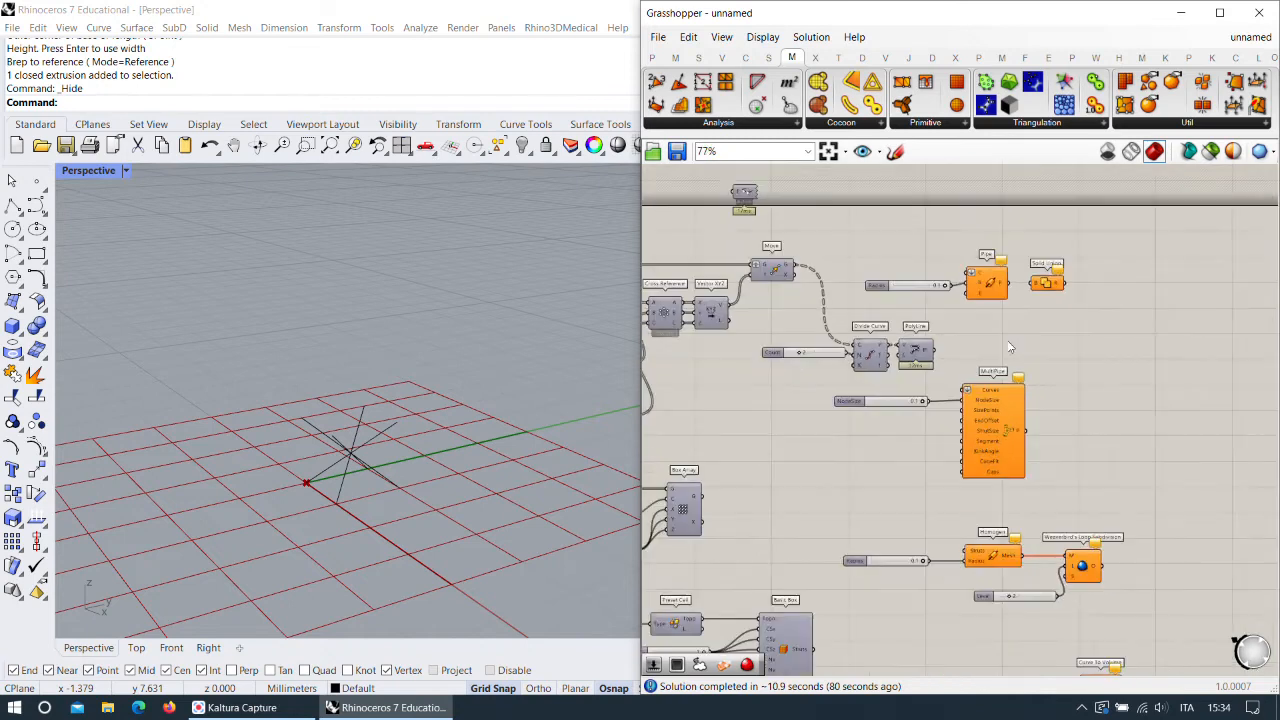
{"action": "right_click_drag", "start_coordinate": [408, 458], "coordinate": [445, 507]}
{"action": "scroll", "coordinate": [912, 395], "scroll_direction": "down", "scroll_amount": 1}
{"action": "scroll", "coordinate": [914, 400], "scroll_direction": "down", "scroll_amount": 3}
Disconnect the Move component's geometry output from the Divide Curve component's curve input.
{"action": "right_click_drag", "start_coordinate": [914, 400], "coordinate": [1020, 383]}
{"action": "scroll", "coordinate": [850, 297], "scroll_direction": "up", "scroll_amount": 4}
{"action": "scroll", "coordinate": [768, 296], "scroll_direction": "up", "scroll_amount": 4}
{"action": "right_click_drag", "start_coordinate": [917, 388], "coordinate": [849, 334]}
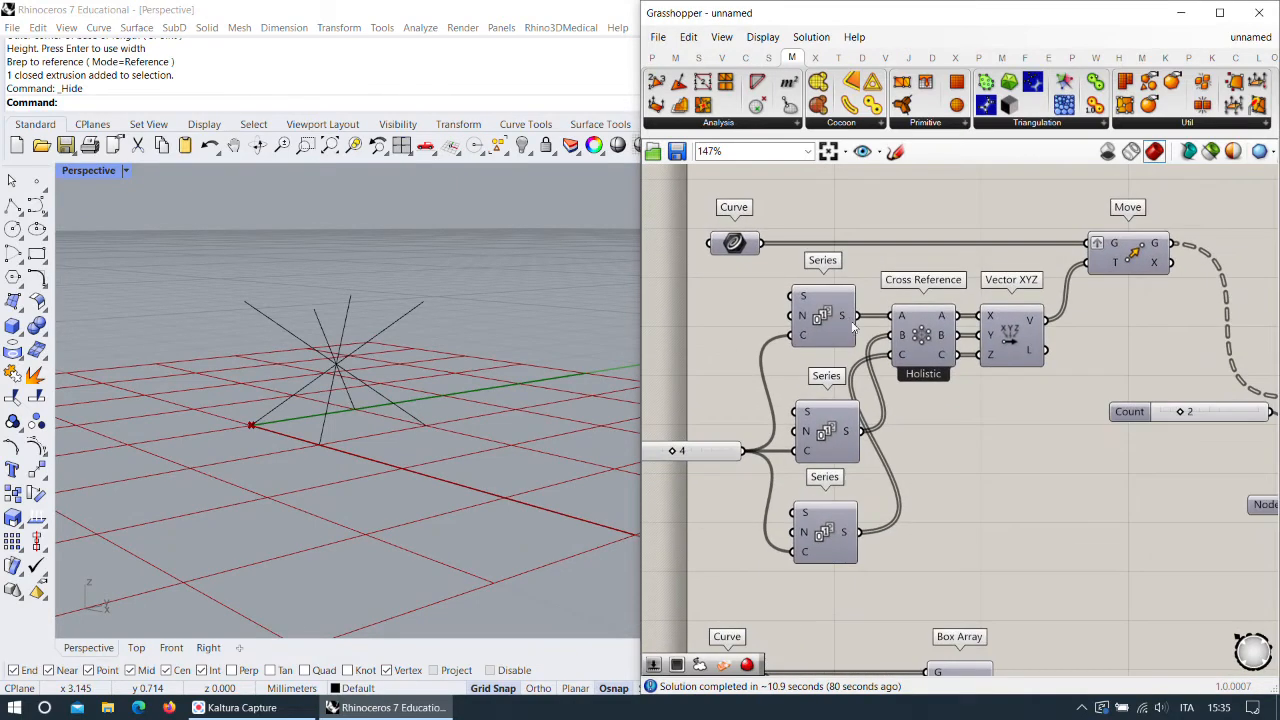
{"action": "right_click_drag", "start_coordinate": [1151, 428], "coordinate": [982, 423]}
{"action": "left_click_drag", "start_coordinate": [1110, 427], "coordinate": [998, 271], "text": "ctrl"}
Select the Curve component feeding Move to highlight its referenced cell geometry.
{"action": "scroll", "coordinate": [960, 440], "scroll_direction": "down", "scroll_amount": 3}
{"action": "scroll", "coordinate": [949, 457], "scroll_direction": "up", "scroll_amount": 2}
{"action": "right_click_drag", "start_coordinate": [949, 457], "coordinate": [1024, 404]}
{"action": "scroll", "coordinate": [1031, 420], "scroll_direction": "up", "scroll_amount": 2}
{"action": "scroll", "coordinate": [1035, 440], "scroll_direction": "down", "scroll_amount": 2}
{"action": "scroll", "coordinate": [1040, 440], "scroll_direction": "up", "scroll_amount": 1}
{"action": "right_click_drag", "start_coordinate": [1043, 437], "coordinate": [1057, 434]}
{"action": "scroll", "coordinate": [950, 416], "scroll_direction": "up", "scroll_amount": 1}
{"action": "left_click", "coordinate": [786, 255]}
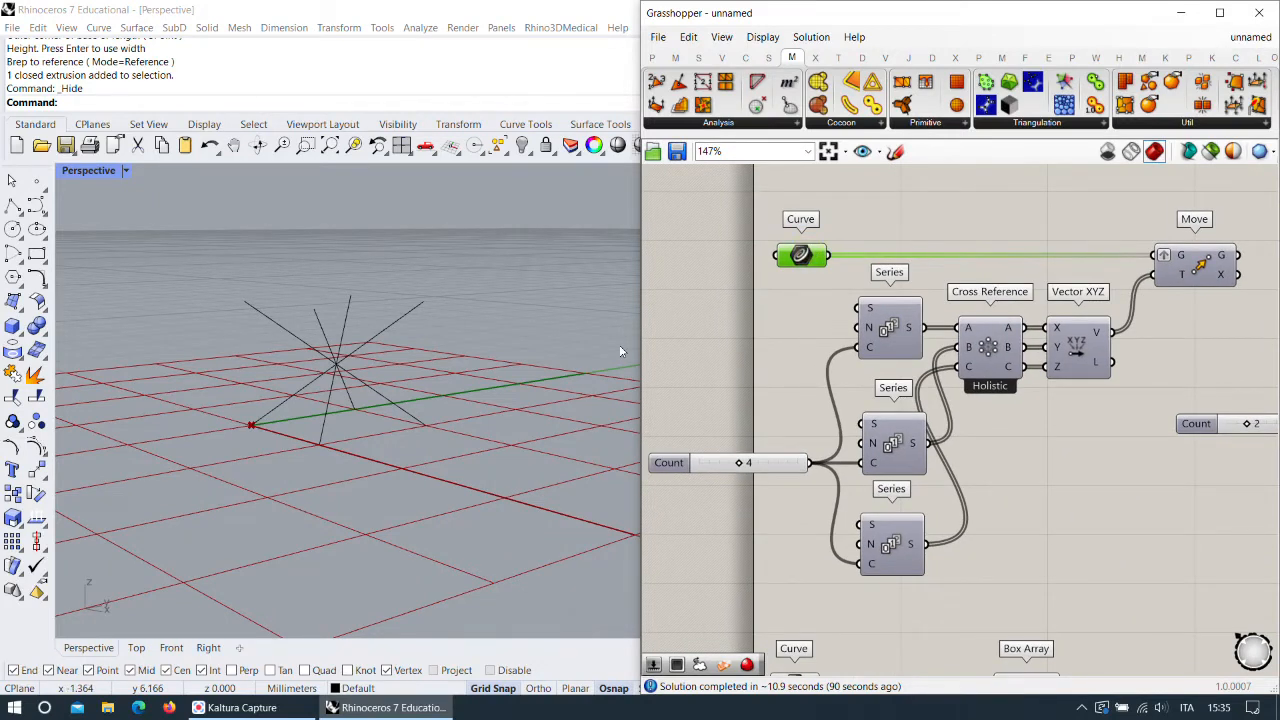
Hide the four unit cell curves in the Rhino viewport.
{"action": "right_click_drag", "start_coordinate": [377, 370], "coordinate": [406, 377]}
{"action": "scroll", "coordinate": [363, 376], "scroll_direction": "down", "scroll_amount": 4}
{"action": "left_click", "coordinate": [427, 366]}
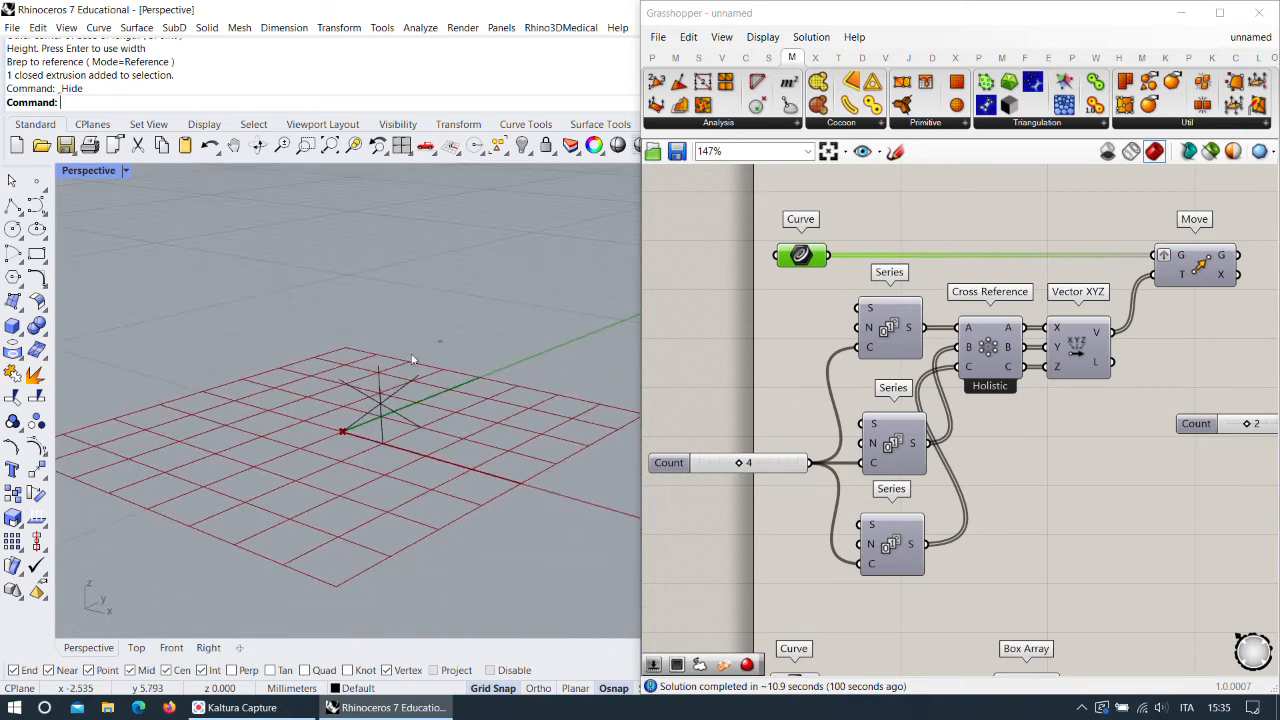
{"action": "left_click", "coordinate": [521, 145]}
{"action": "right_click_drag", "start_coordinate": [484, 331], "coordinate": [434, 463]}
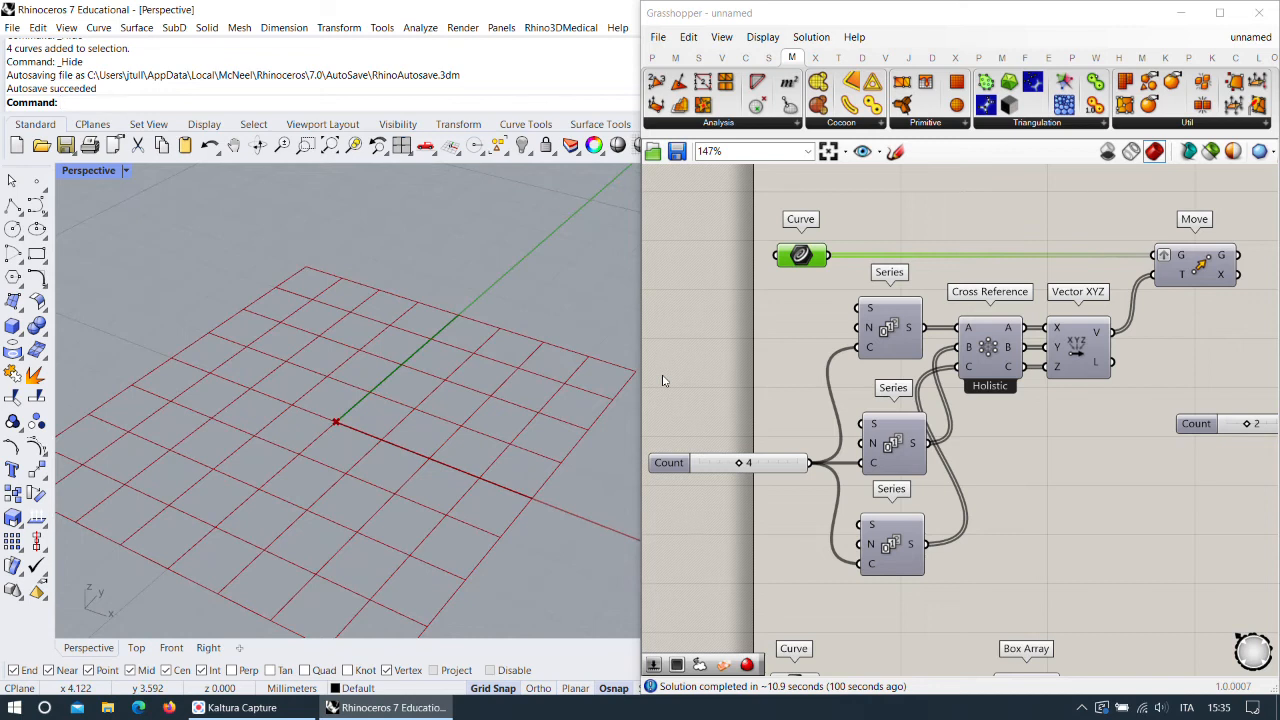
Set the Crystallon unit cell selector to Gyroid (shell).
{"action": "scroll", "coordinate": [891, 386], "scroll_direction": "down", "scroll_amount": 3}
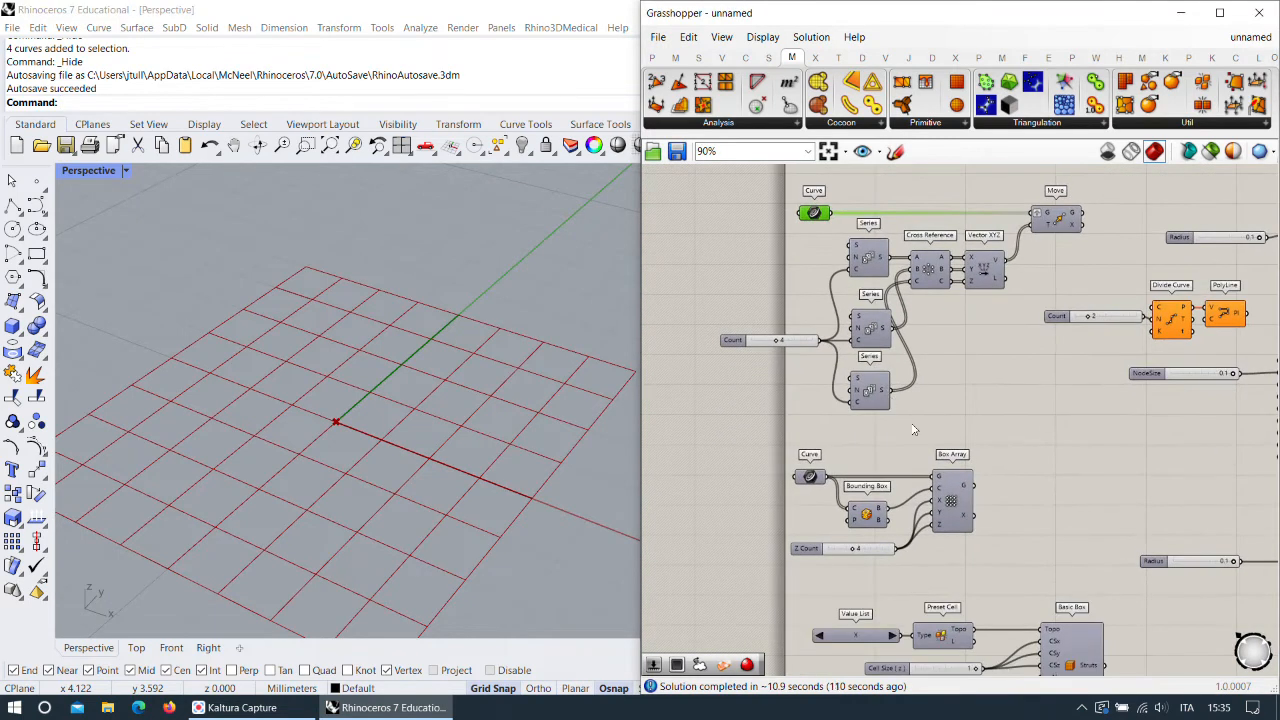
{"action": "scroll", "coordinate": [908, 430], "scroll_direction": "down", "scroll_amount": 3}
{"action": "right_click_drag", "start_coordinate": [915, 560], "coordinate": [887, 450]}
{"action": "scroll", "coordinate": [887, 455], "scroll_direction": "up", "scroll_amount": 4}
{"action": "right_click_drag", "start_coordinate": [892, 529], "coordinate": [836, 339]}
{"action": "scroll", "coordinate": [836, 498], "scroll_direction": "up", "scroll_amount": 3}
{"action": "right_click_drag", "start_coordinate": [858, 520], "coordinate": [868, 426]}
{"action": "left_click", "coordinate": [908, 372]}
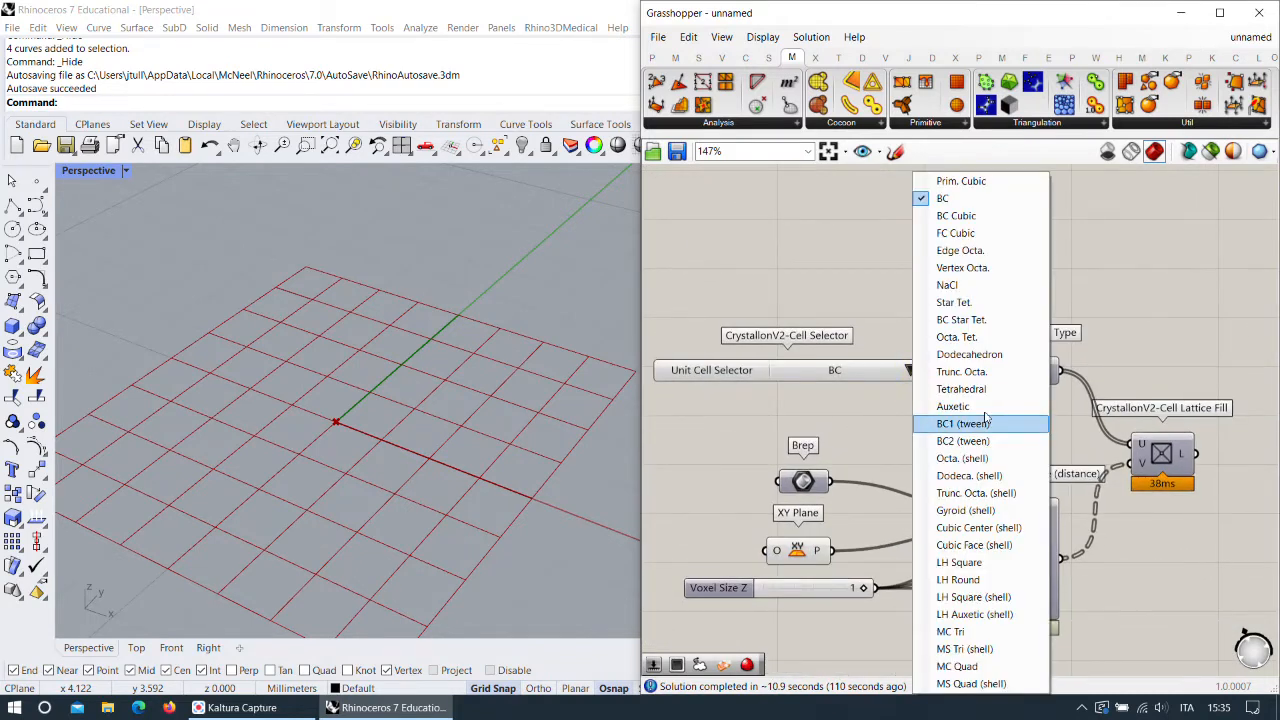
{"action": "left_click", "coordinate": [965, 510]}
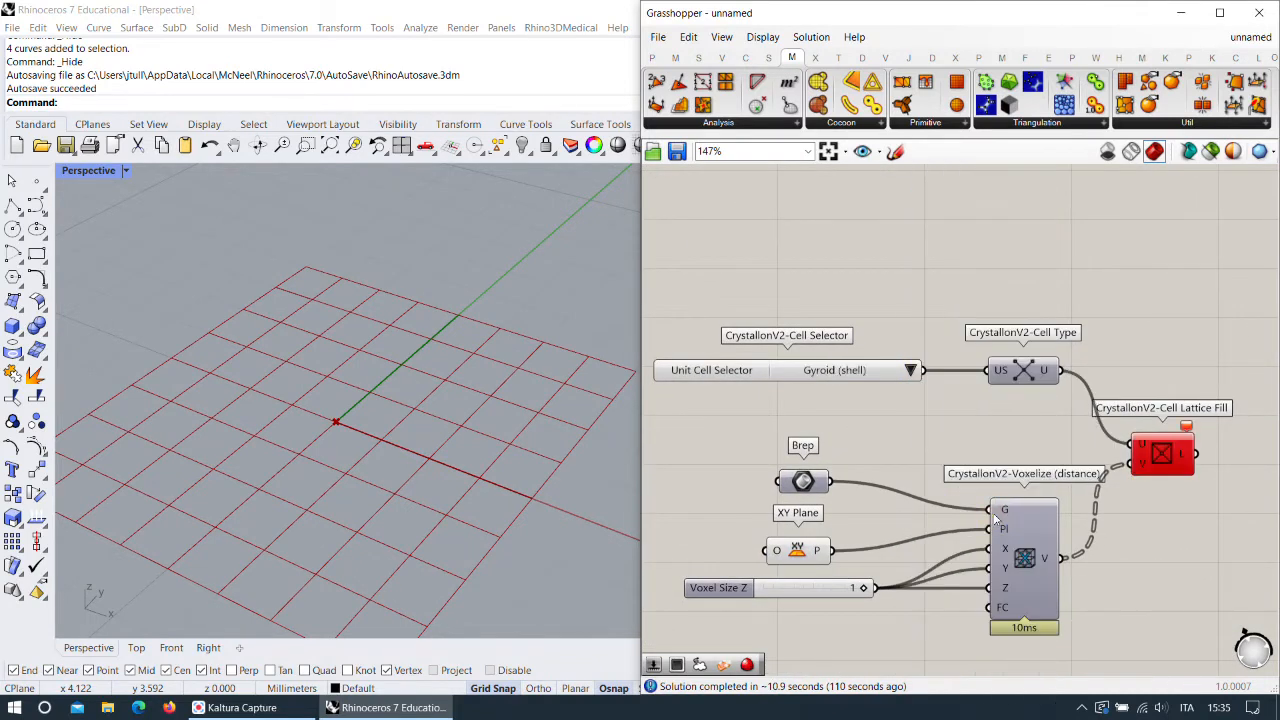
Bake the gyroid unit cell from the Crystallon Cell Type component into the Rhino model.
{"action": "right_click", "coordinate": [1047, 373]}
{"action": "left_click", "coordinate": [1085, 403]}
{"action": "left_click", "coordinate": [1107, 555]}
Select the baked gyroid mesh to identify it, clear the selection, and examine its shape from other angles.
{"action": "scroll", "coordinate": [490, 380], "scroll_direction": "down", "scroll_amount": 5}
{"action": "right_click_drag", "start_coordinate": [470, 370], "coordinate": [485, 247]}
{"action": "scroll", "coordinate": [403, 328], "scroll_direction": "up", "scroll_amount": 4}
{"action": "left_click", "coordinate": [250, 386]}
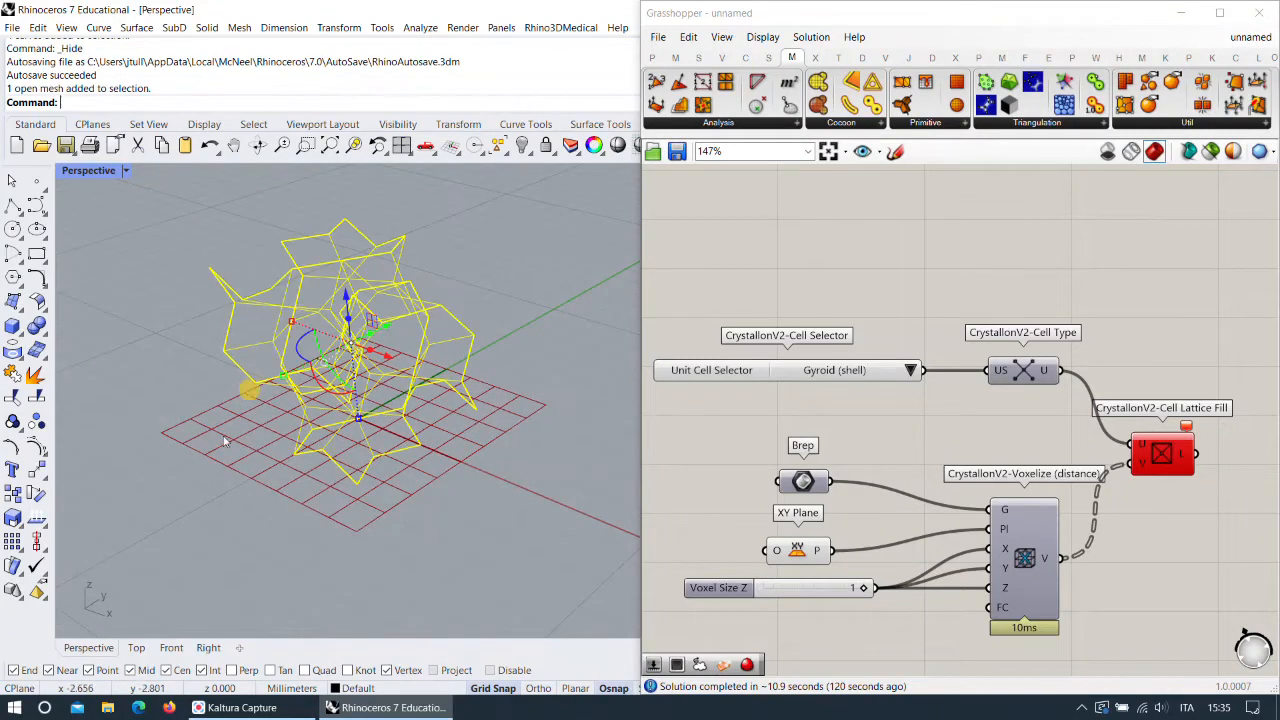
{"action": "left_click", "coordinate": [520, 467]}
{"action": "right_click_drag", "start_coordinate": [918, 402], "coordinate": [939, 358]}
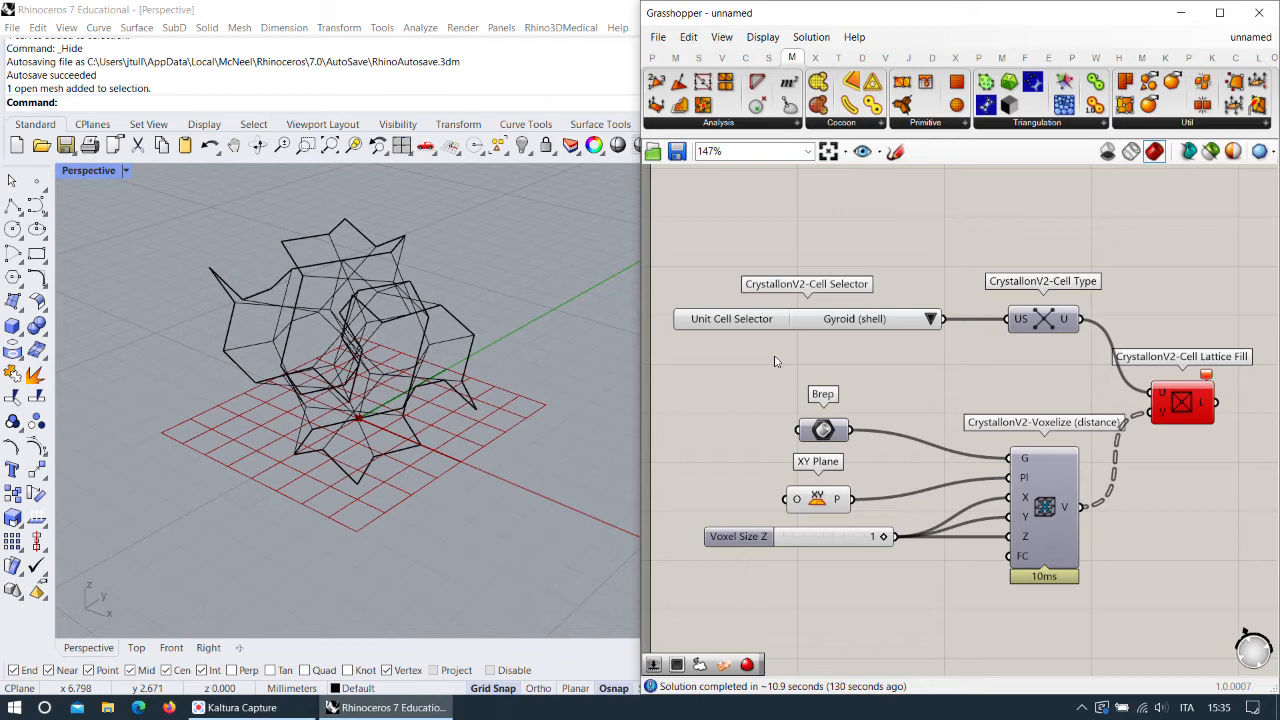
{"action": "right_click_drag", "start_coordinate": [630, 418], "coordinate": [555, 418]}
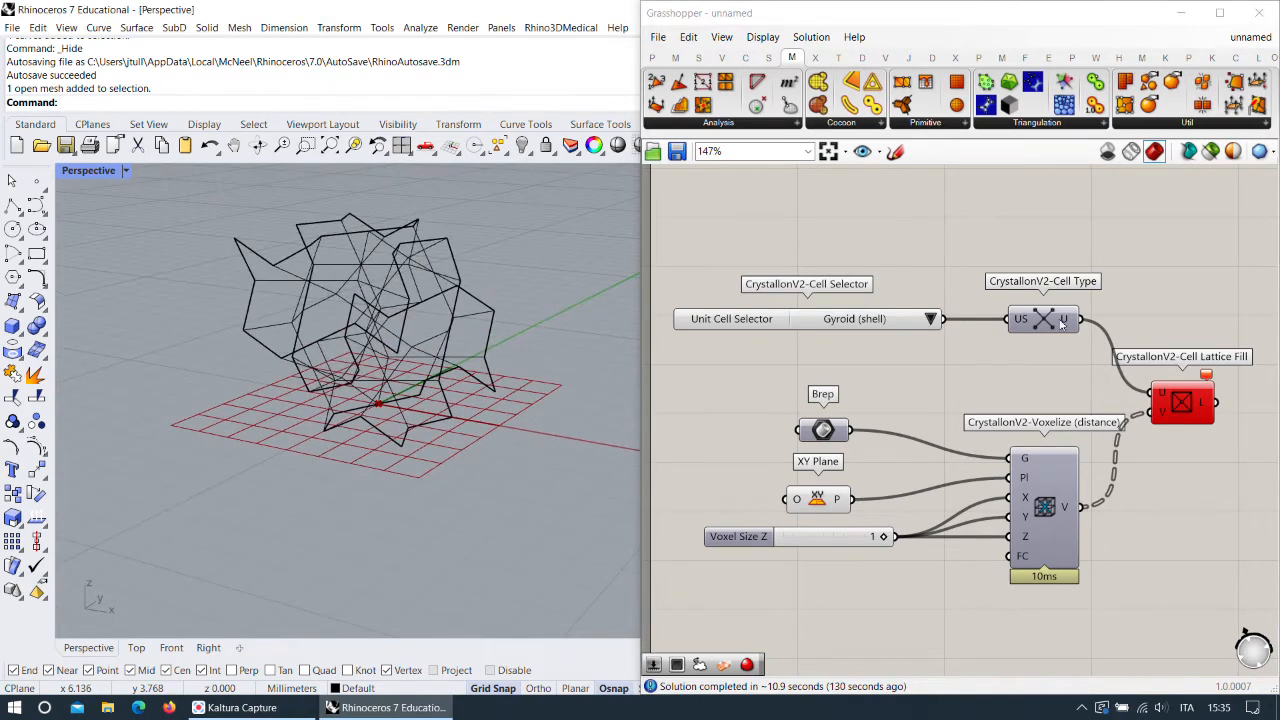
Set the Crystallon unit cell selector to BC.
{"action": "left_click", "coordinate": [934, 320]}
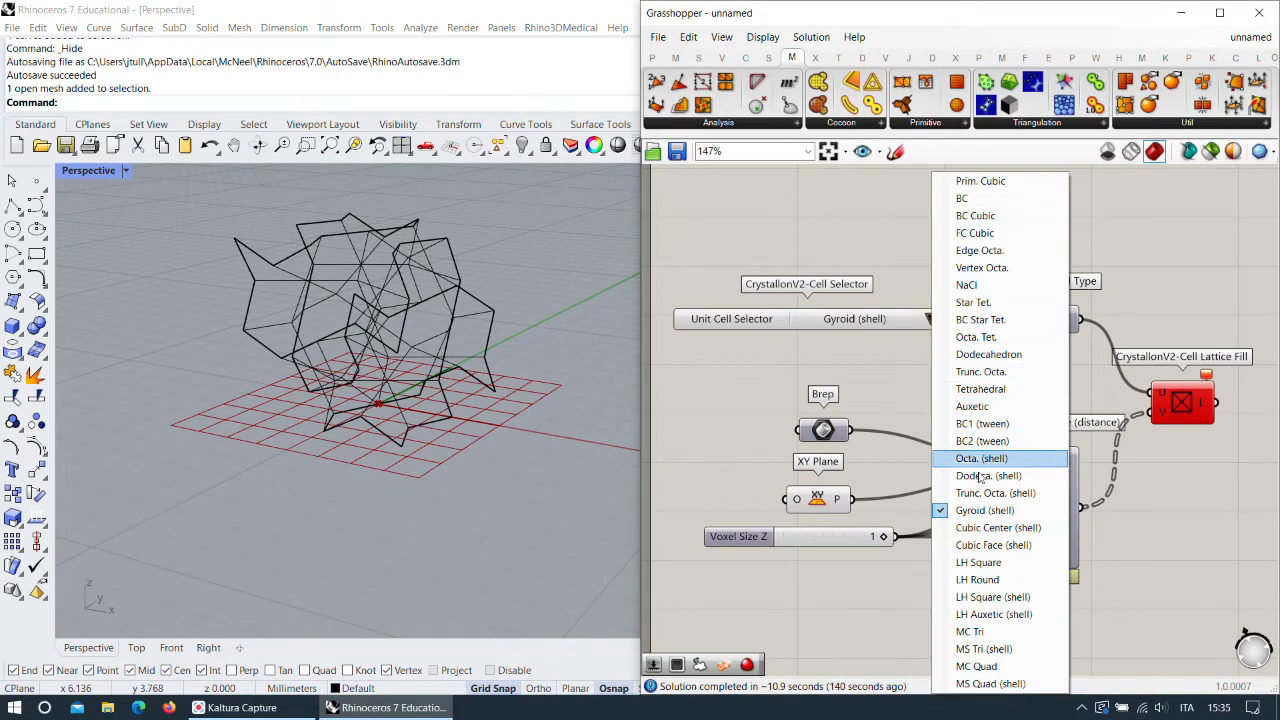
{"action": "left_click", "coordinate": [974, 200]}
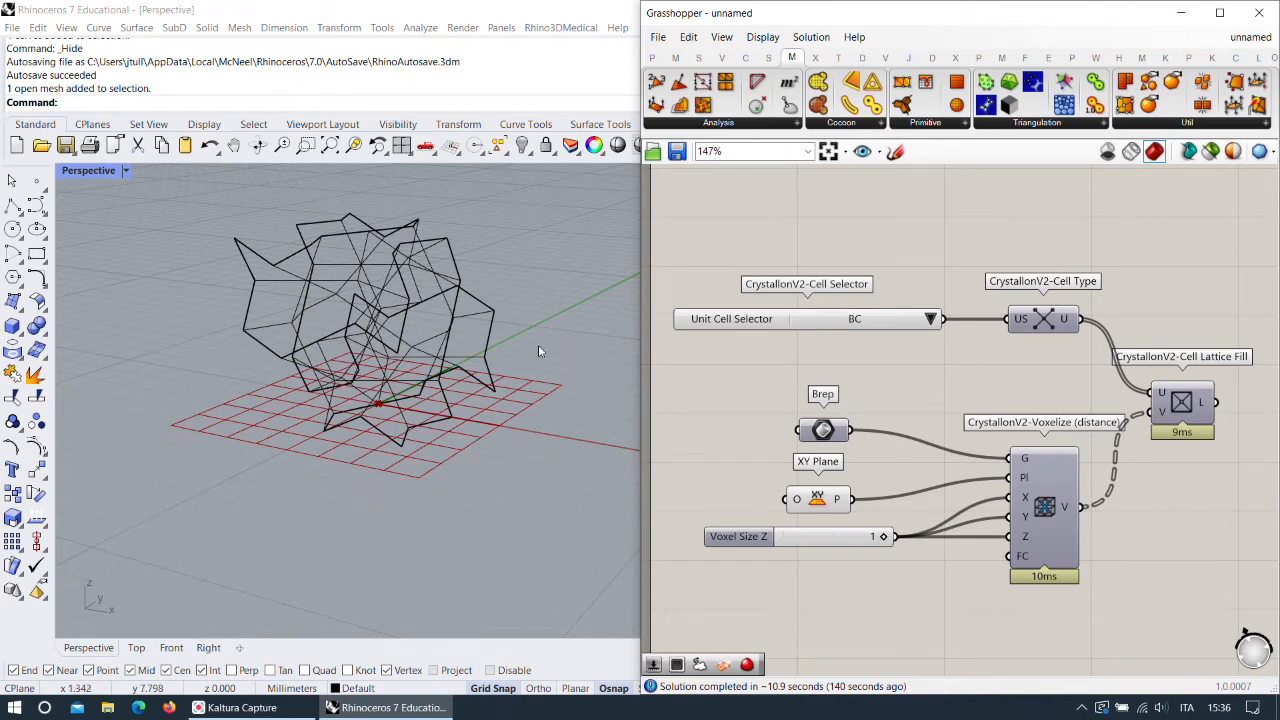
Move the baked gyroid mesh so its lowest base corner sits on the world origin.
{"action": "right_click_drag", "start_coordinate": [538, 351], "coordinate": [340, 318]}
{"action": "double_click", "coordinate": [95, 170]}
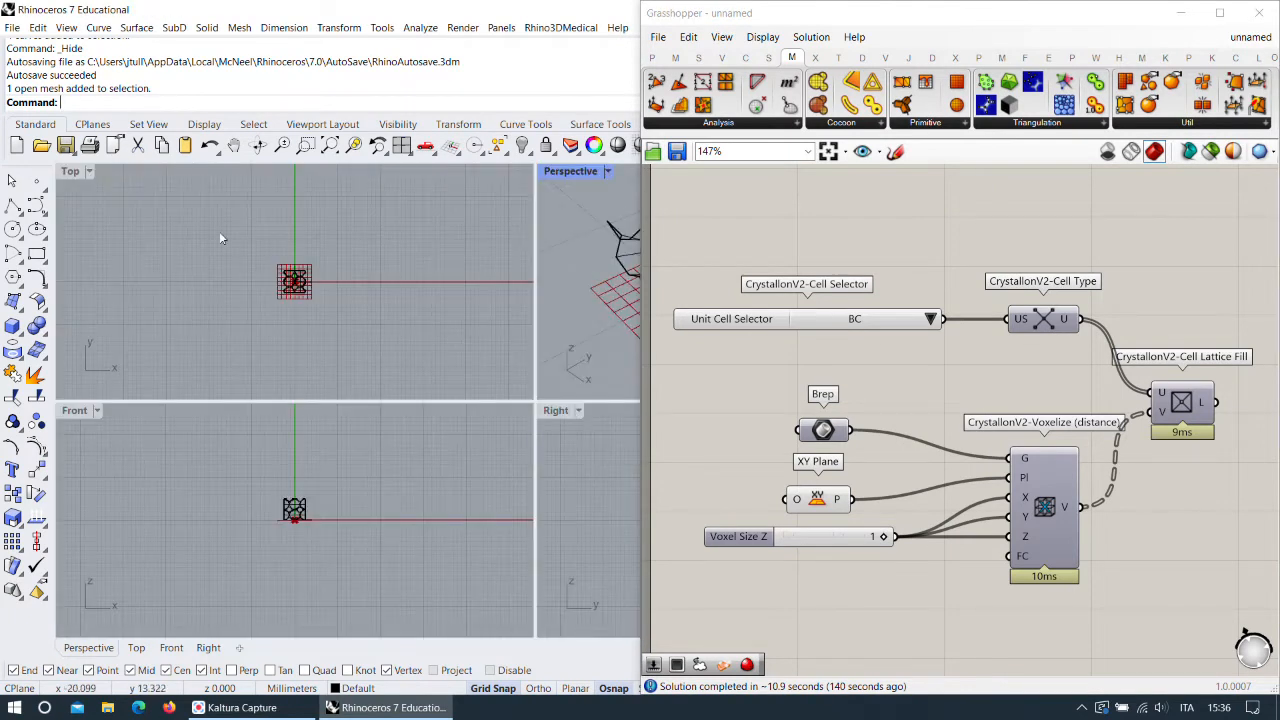
{"action": "double_click", "coordinate": [571, 172]}
{"action": "scroll", "coordinate": [300, 345], "scroll_direction": "down", "scroll_amount": 5}
{"action": "scroll", "coordinate": [300, 345], "scroll_direction": "up", "scroll_amount": 4}
{"action": "right_click_drag", "start_coordinate": [305, 352], "coordinate": [335, 335]}
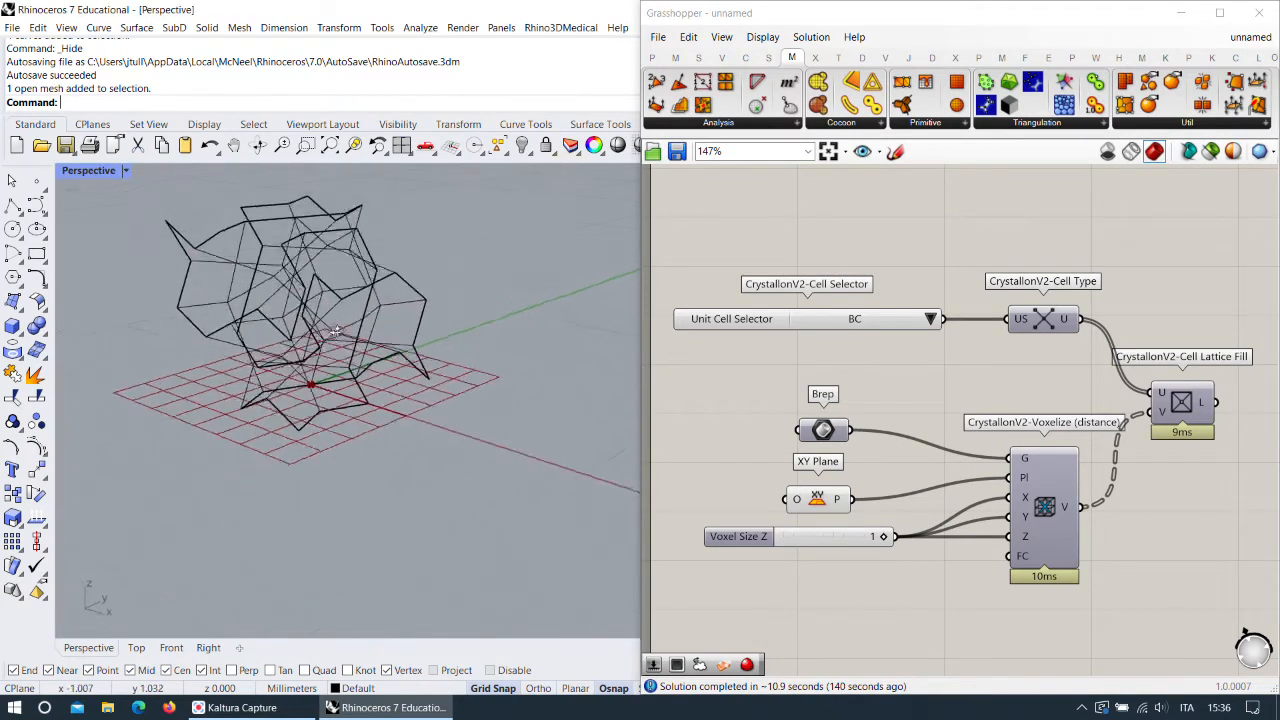
{"action": "scroll", "coordinate": [409, 340], "scroll_direction": "up", "scroll_amount": 3}
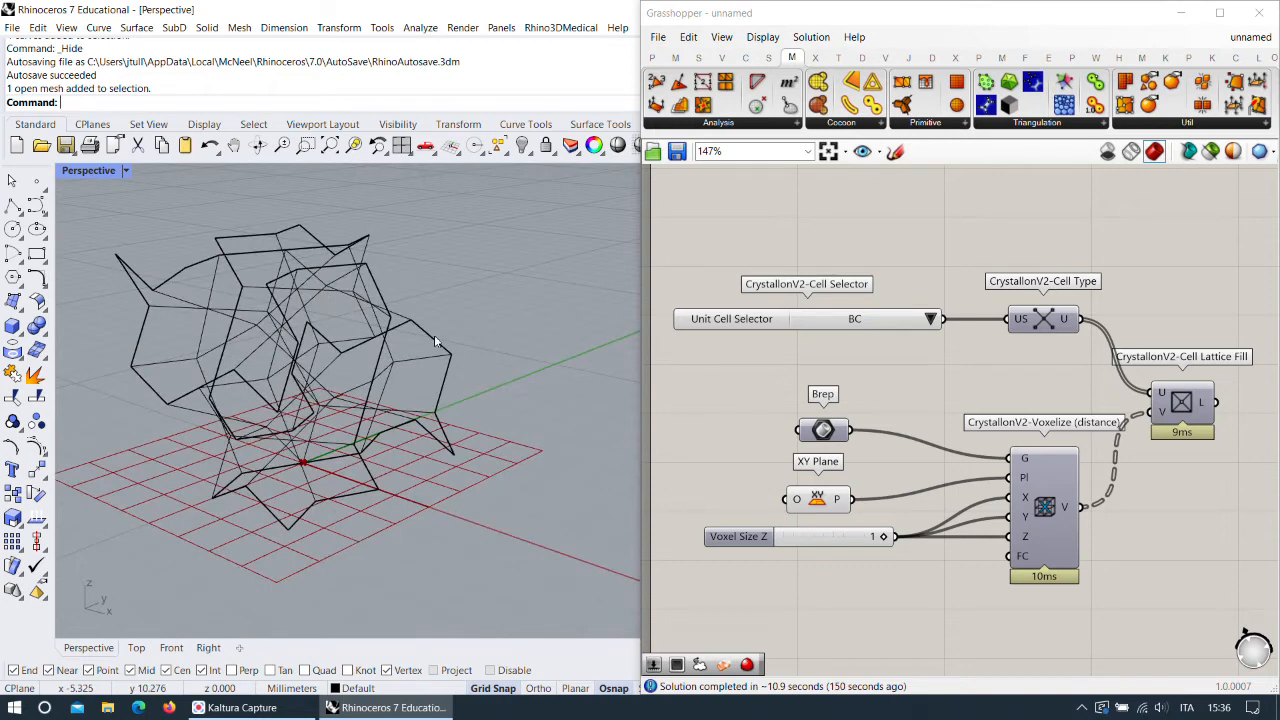
{"action": "left_click", "coordinate": [435, 342]}
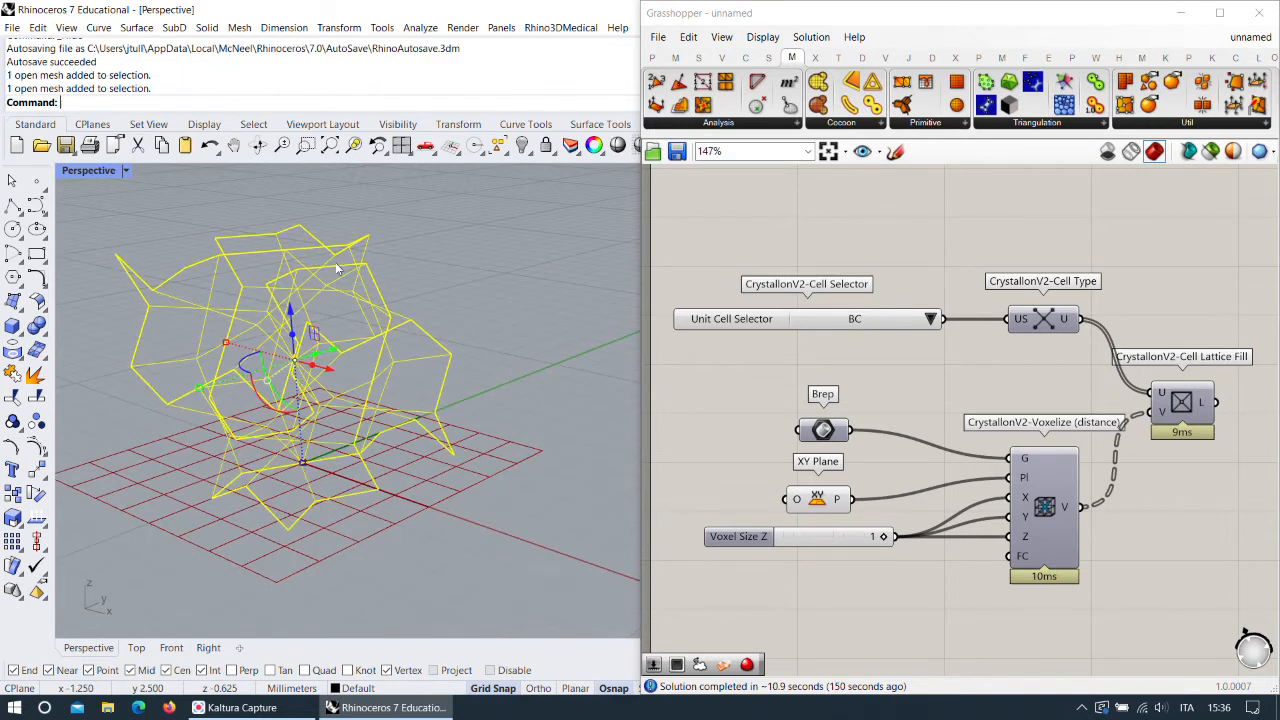
{"action": "right_click_drag", "start_coordinate": [531, 337], "coordinate": [557, 342]}
{"action": "scroll", "coordinate": [382, 482], "scroll_direction": "up", "scroll_amount": 3}
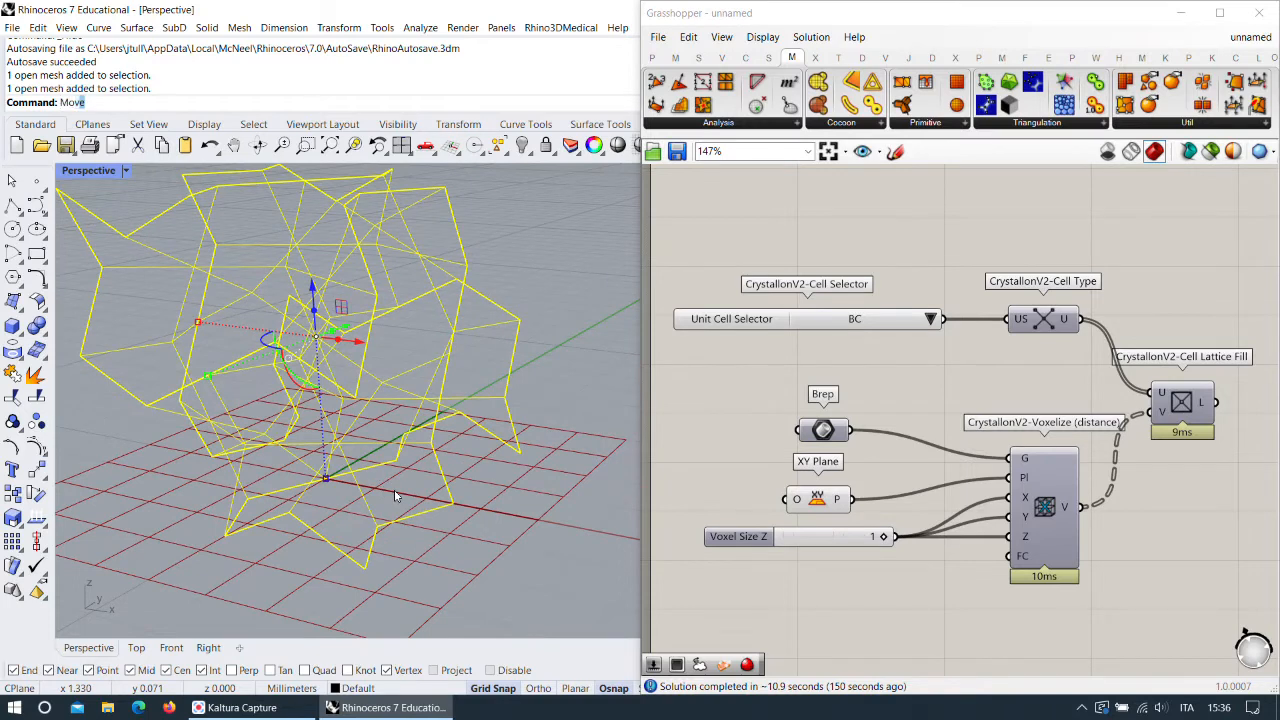
{"action": "key", "text": "Return"}
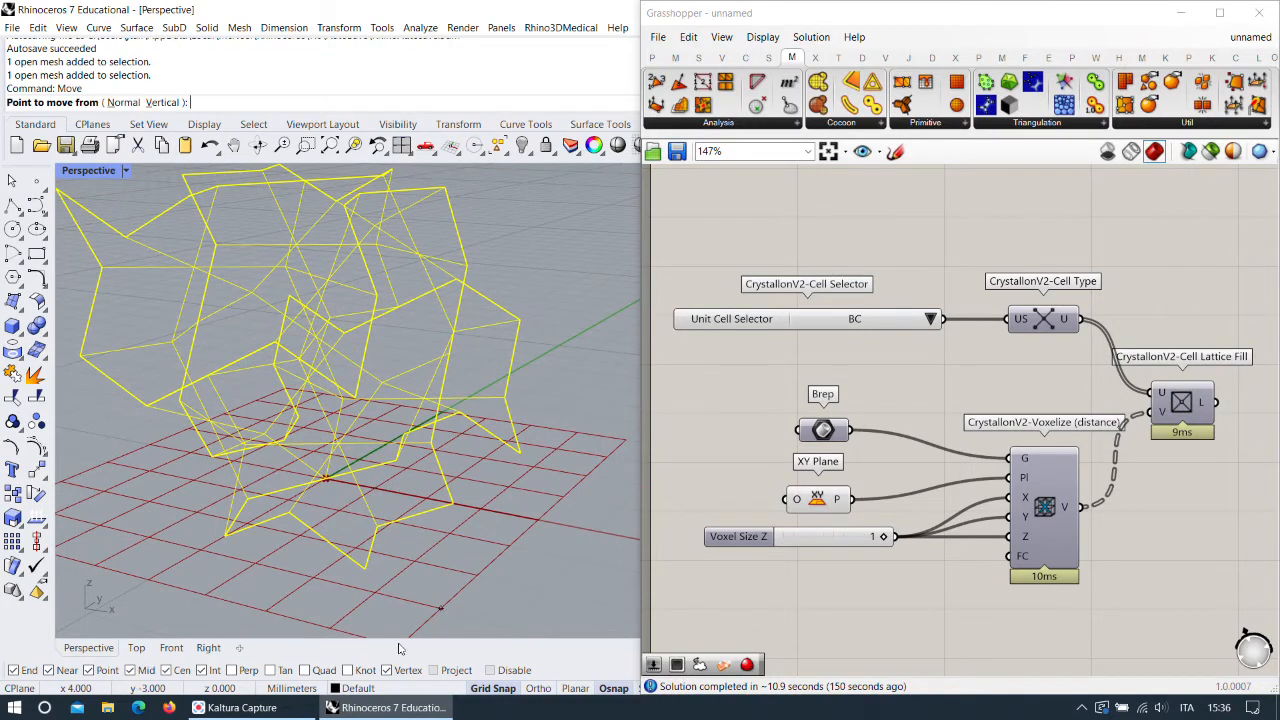
{"action": "left_click", "coordinate": [366, 569]}
{"action": "left_click", "coordinate": [327, 479]}
Rotate the gyroid mesh -90 degrees about the origin, bringing its base edge from the Y axis onto the X axis.
{"action": "scroll", "coordinate": [401, 496], "scroll_direction": "down", "scroll_amount": 7}
{"action": "scroll", "coordinate": [404, 492], "scroll_direction": "up", "scroll_amount": 5}
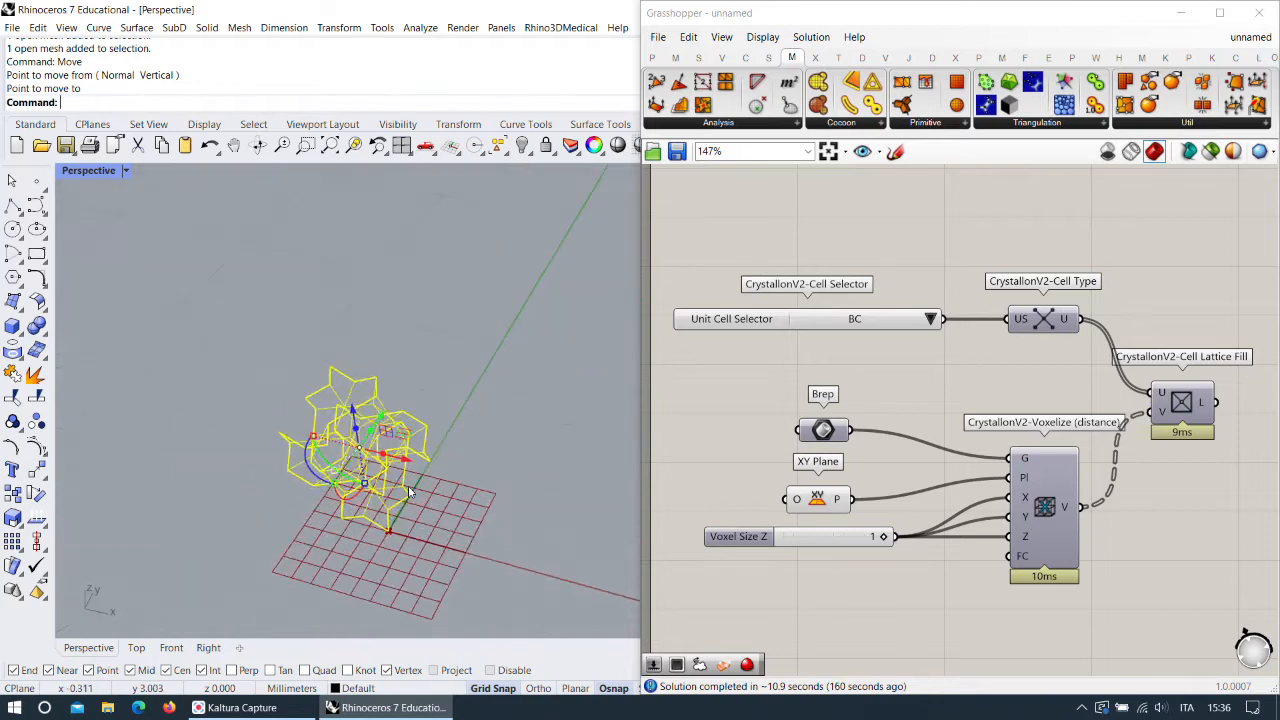
{"action": "type", "text": "Rotate"}
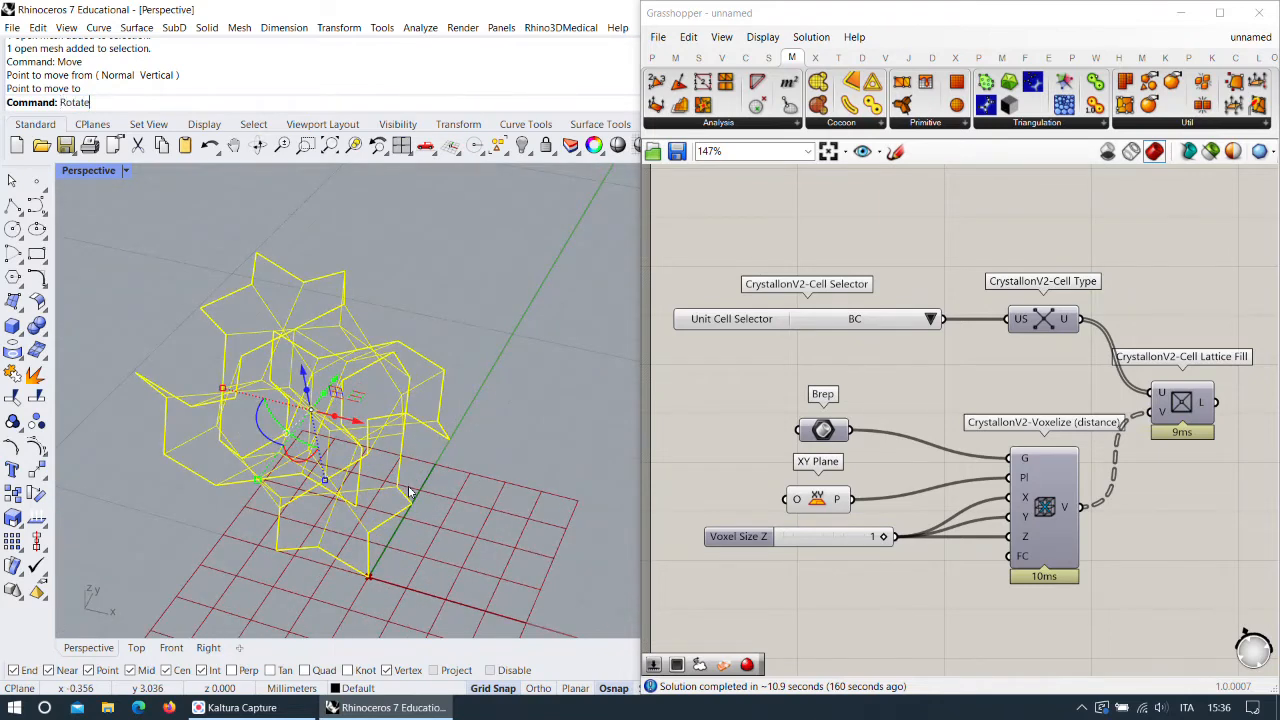
{"action": "key", "text": "Return"}
{"action": "right_click_drag", "start_coordinate": [290, 430], "coordinate": [357, 470]}
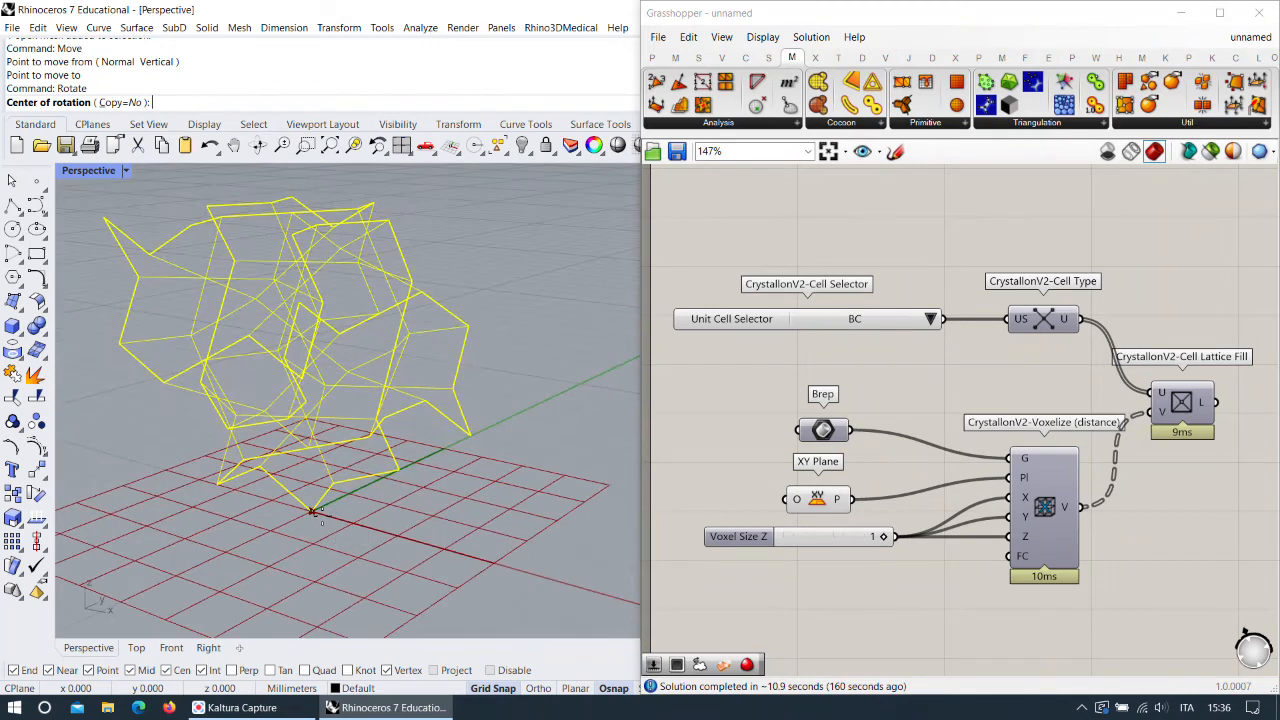
{"action": "left_click", "coordinate": [313, 512]}
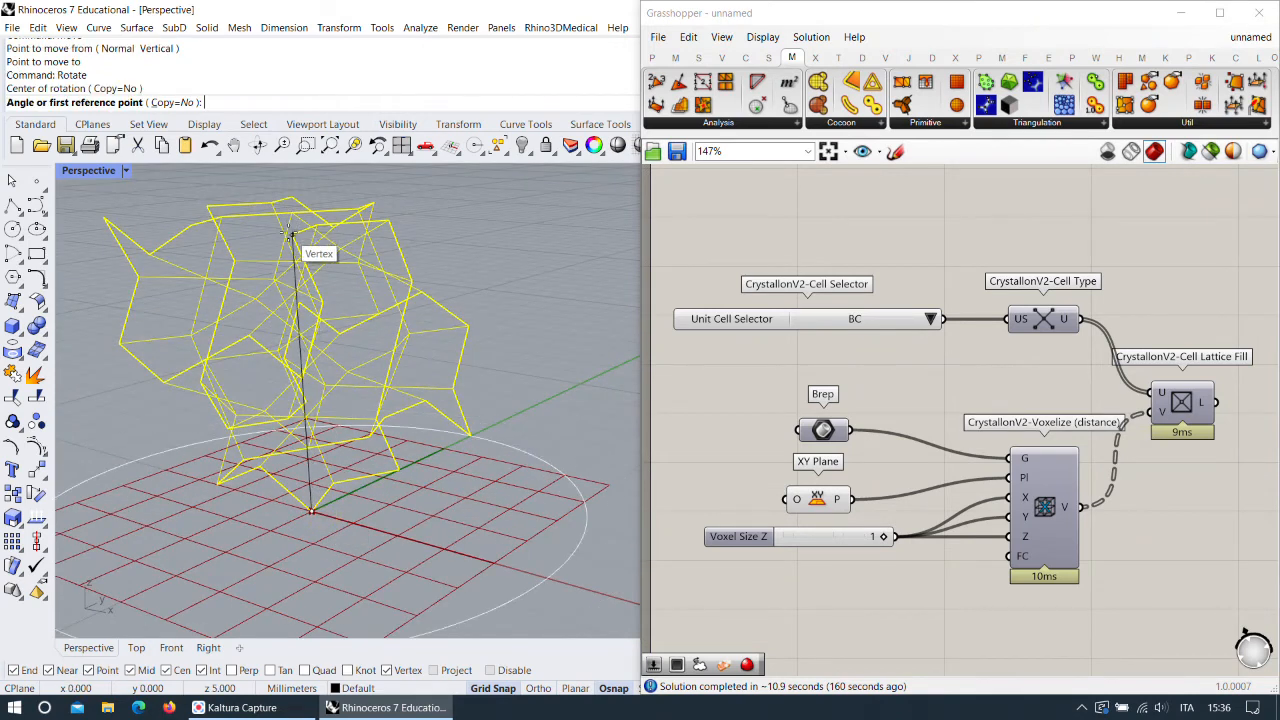
{"action": "left_click", "coordinate": [474, 442]}
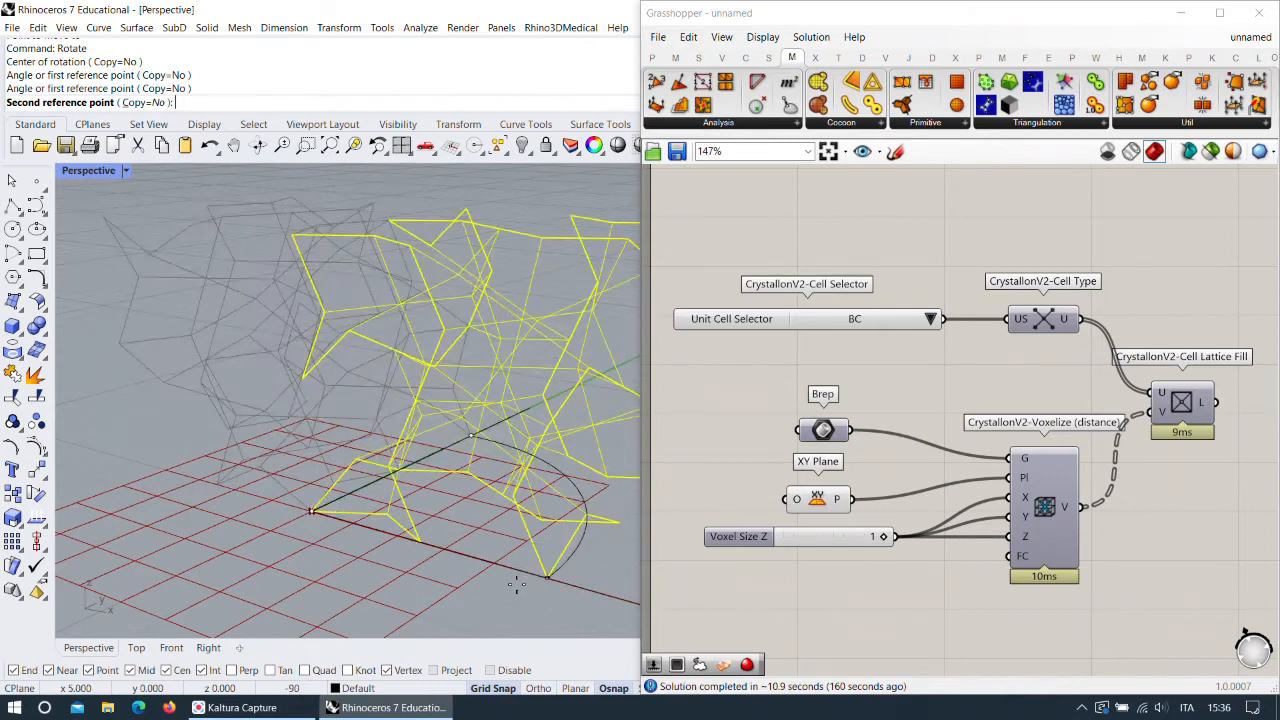
{"action": "left_click", "coordinate": [516, 583]}
{"action": "scroll", "coordinate": [455, 529], "scroll_direction": "down", "scroll_amount": 6}
{"action": "right_click_drag", "start_coordinate": [455, 529], "coordinate": [517, 507]}
{"action": "left_click", "coordinate": [517, 507]}
Scale the gyroid mesh uniformly about the origin so its edge along the X axis spans one 1 mm grid unit.
{"action": "scroll", "coordinate": [330, 524], "scroll_direction": "up", "scroll_amount": 4}
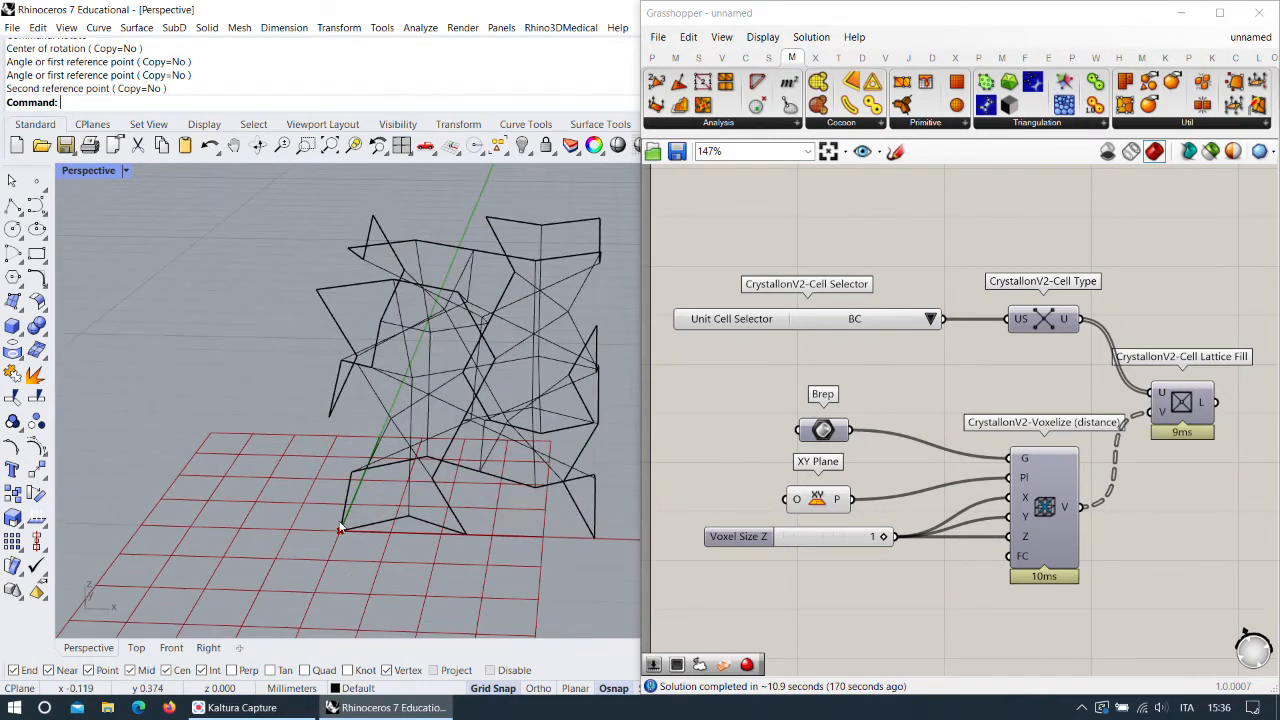
{"action": "key", "text": "Return"}
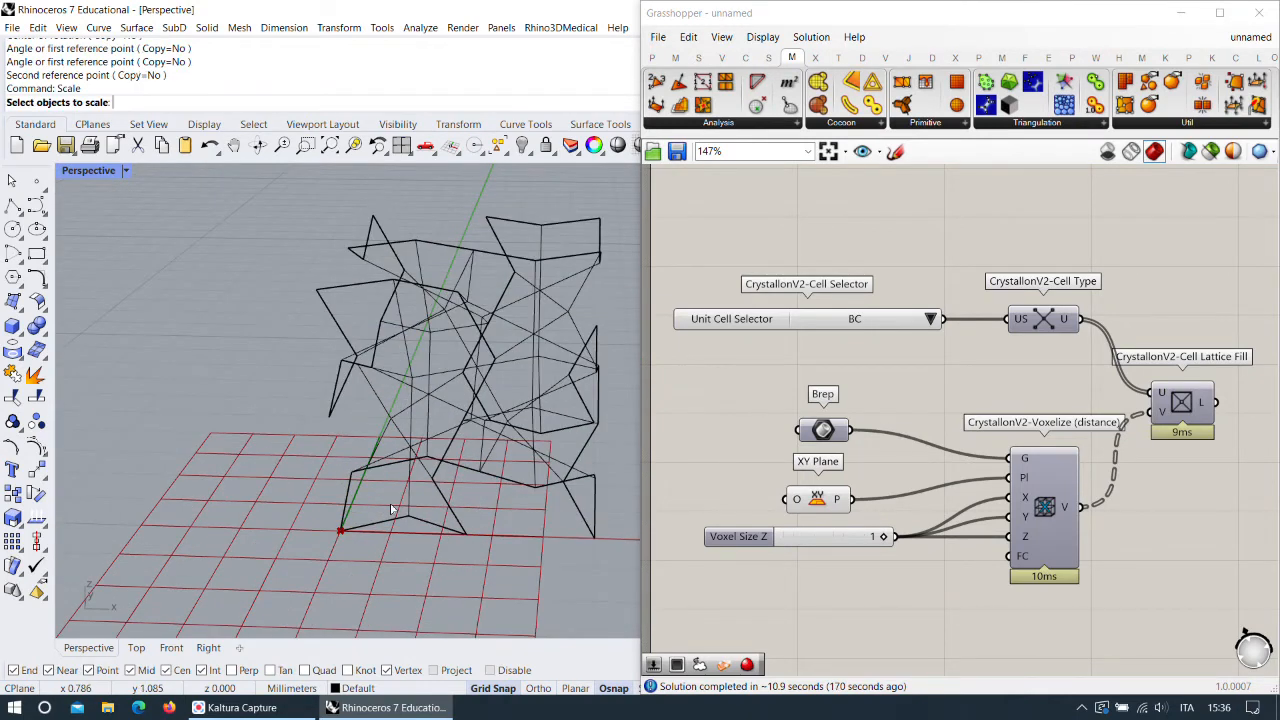
{"action": "left_click", "coordinate": [409, 458]}
{"action": "key", "text": "Return"}
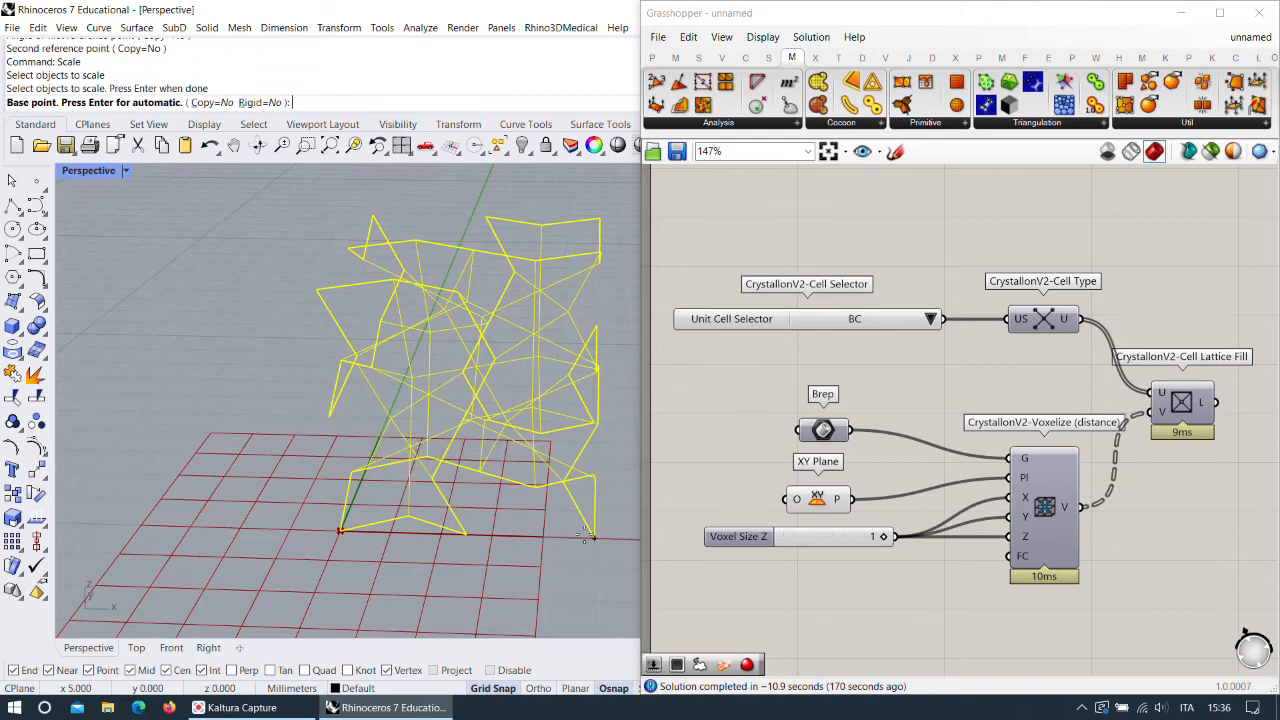
{"action": "left_click", "coordinate": [372, 535]}
{"action": "left_click", "coordinate": [594, 538]}
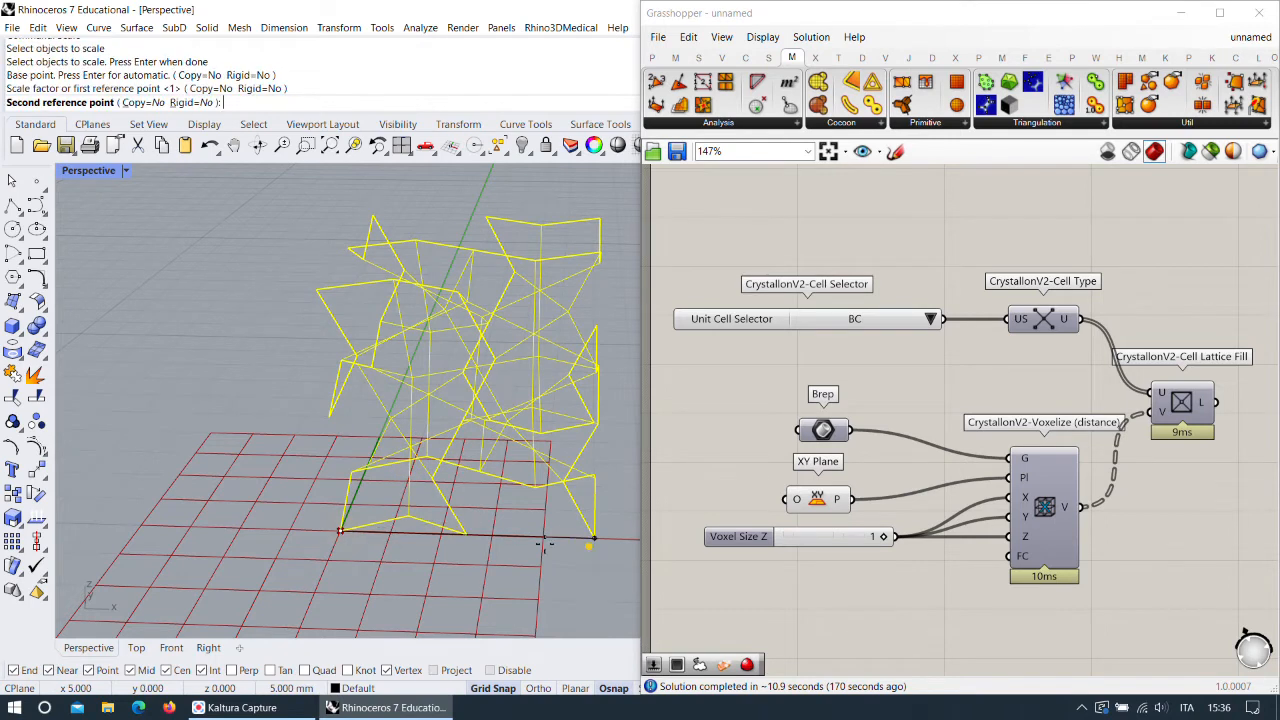
{"action": "left_click", "coordinate": [397, 533]}
Examine the scaled gyroid cell against the grid from several angles and distances.
{"action": "scroll", "coordinate": [460, 482], "scroll_direction": "down", "scroll_amount": 5}
{"action": "right_click_drag", "start_coordinate": [460, 482], "coordinate": [393, 462]}
{"action": "scroll", "coordinate": [346, 514], "scroll_direction": "up", "scroll_amount": 8}
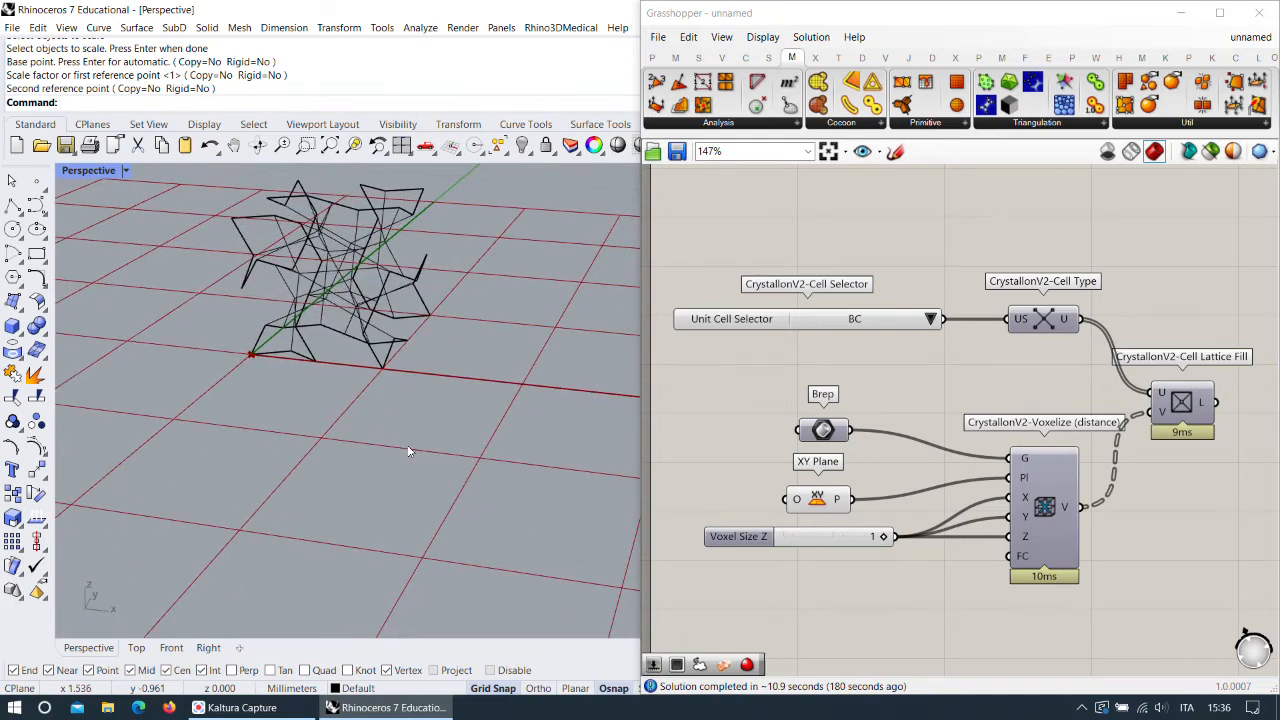
{"action": "scroll", "coordinate": [409, 448], "scroll_direction": "down", "scroll_amount": 6}
{"action": "scroll", "coordinate": [428, 282], "scroll_direction": "up", "scroll_amount": 7}
{"action": "right_click_drag", "start_coordinate": [417, 382], "coordinate": [446, 257]}
{"action": "scroll", "coordinate": [434, 282], "scroll_direction": "down", "scroll_amount": 5}
{"action": "scroll", "coordinate": [446, 257], "scroll_direction": "up", "scroll_amount": 5}
{"action": "scroll", "coordinate": [446, 257], "scroll_direction": "down", "scroll_amount": 6}
{"action": "scroll", "coordinate": [562, 236], "scroll_direction": "up", "scroll_amount": 8}
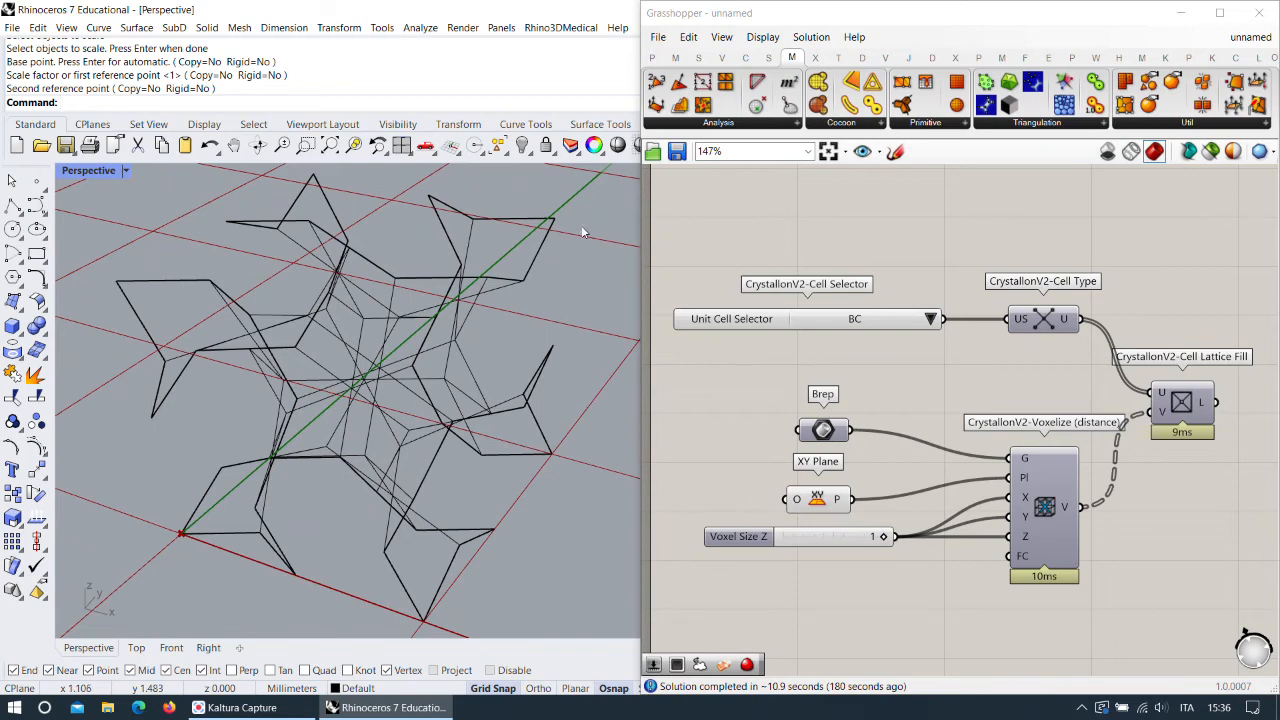
Inspect the gyroid cell in Shaded display mode, and return the perspective viewport to Wireframe.
{"action": "left_click", "coordinate": [124, 171]}
{"action": "left_click", "coordinate": [180, 222]}
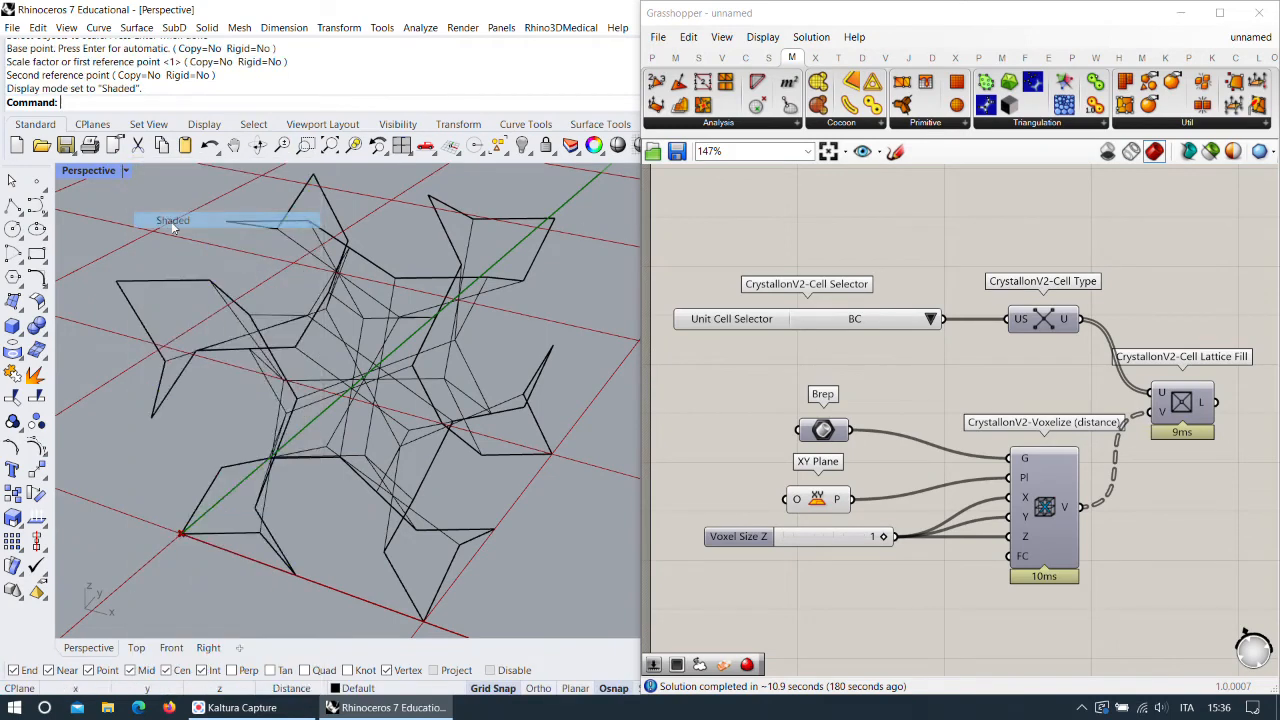
{"action": "scroll", "coordinate": [390, 372], "scroll_direction": "down", "scroll_amount": 5}
{"action": "right_click_drag", "start_coordinate": [390, 372], "coordinate": [394, 366]}
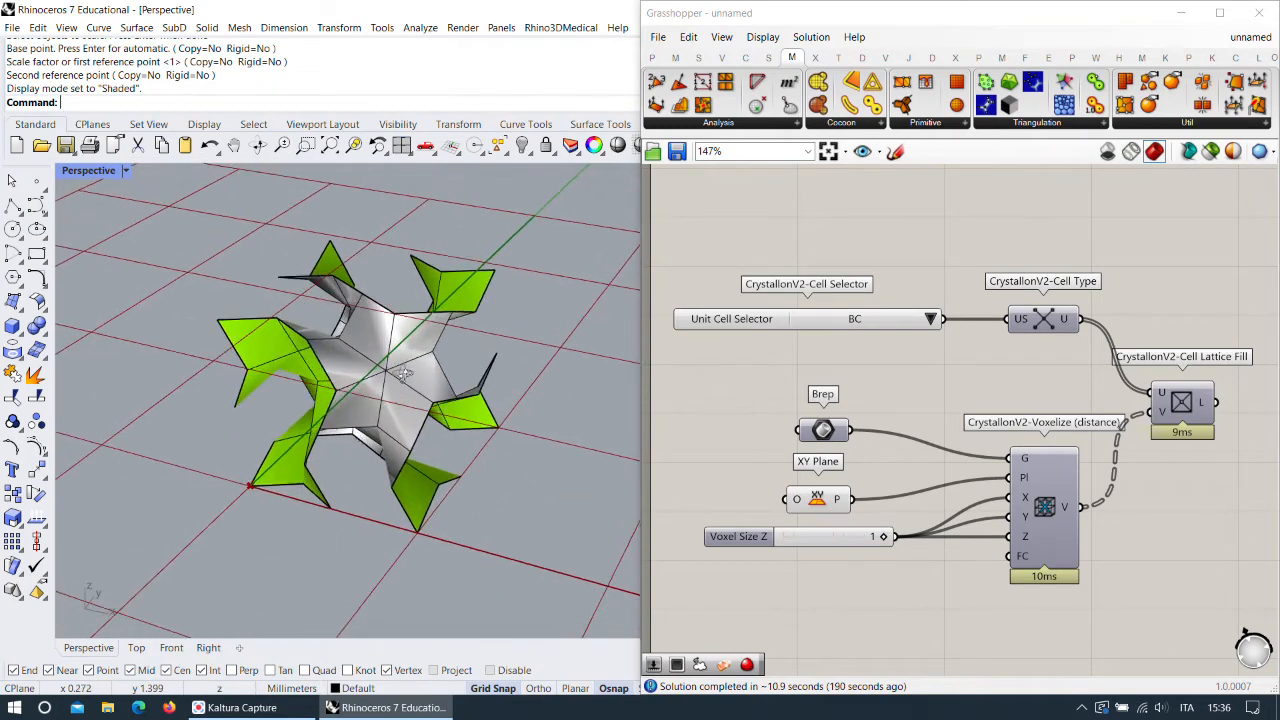
{"action": "left_click", "coordinate": [125, 170]}
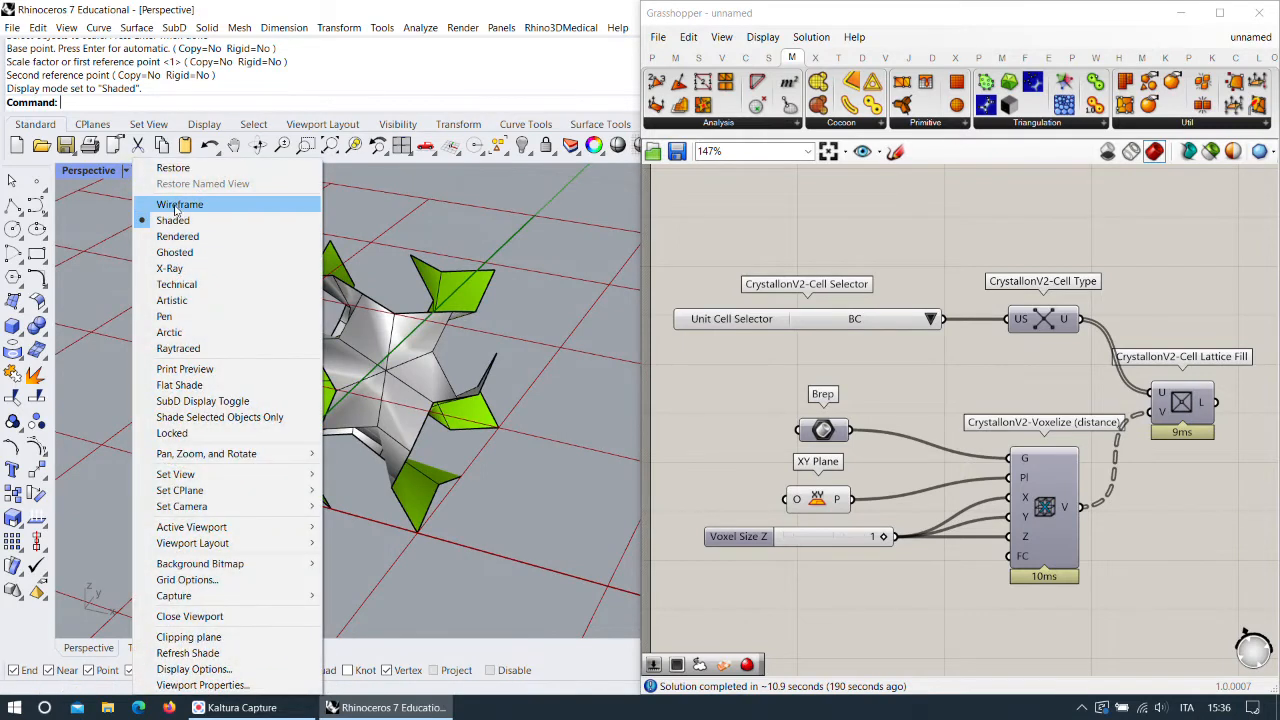
{"action": "left_click", "coordinate": [179, 206]}
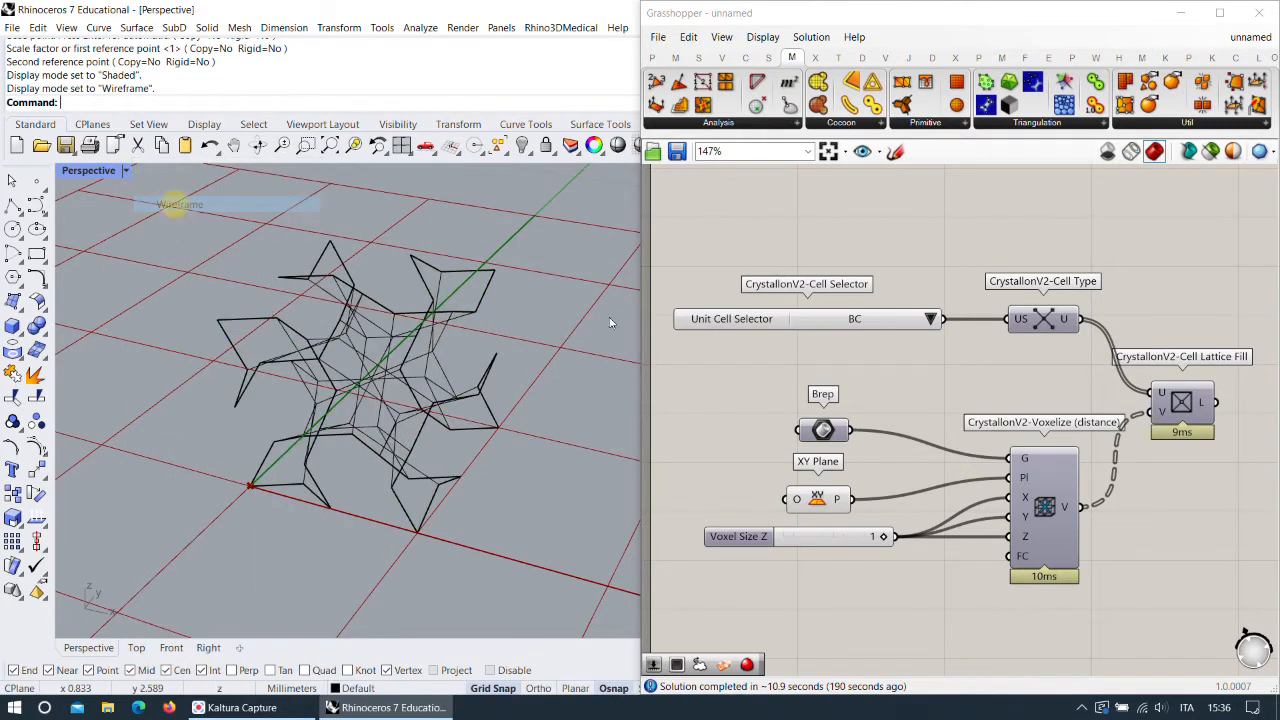
Turn off the preview of the XY Plane component and check the gyroid cell without the plane grid.
{"action": "right_click", "coordinate": [830, 498]}
{"action": "left_click", "coordinate": [885, 522]}
{"action": "scroll", "coordinate": [365, 340], "scroll_direction": "down", "scroll_amount": 8}
{"action": "scroll", "coordinate": [370, 345], "scroll_direction": "up", "scroll_amount": 5}
{"action": "right_click_drag", "start_coordinate": [388, 362], "coordinate": [449, 394]}
{"action": "scroll", "coordinate": [914, 357], "scroll_direction": "down", "scroll_amount": 3}
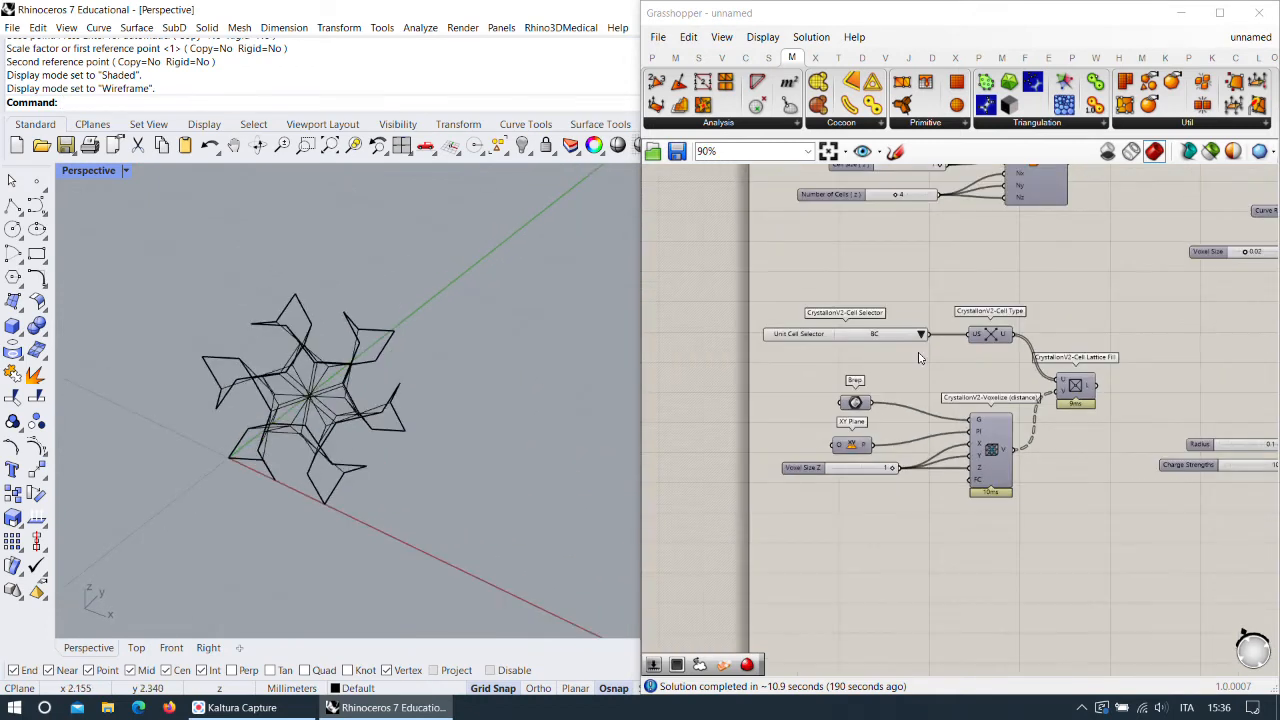
Add a Mesh parameter above the Curve parameter of the array definition and reference the scaled gyroid mesh in it.
{"action": "right_click_drag", "start_coordinate": [967, 321], "coordinate": [956, 645]}
{"action": "right_click_drag", "start_coordinate": [921, 200], "coordinate": [933, 490]}
{"action": "scroll", "coordinate": [890, 355], "scroll_direction": "up", "scroll_amount": 5}
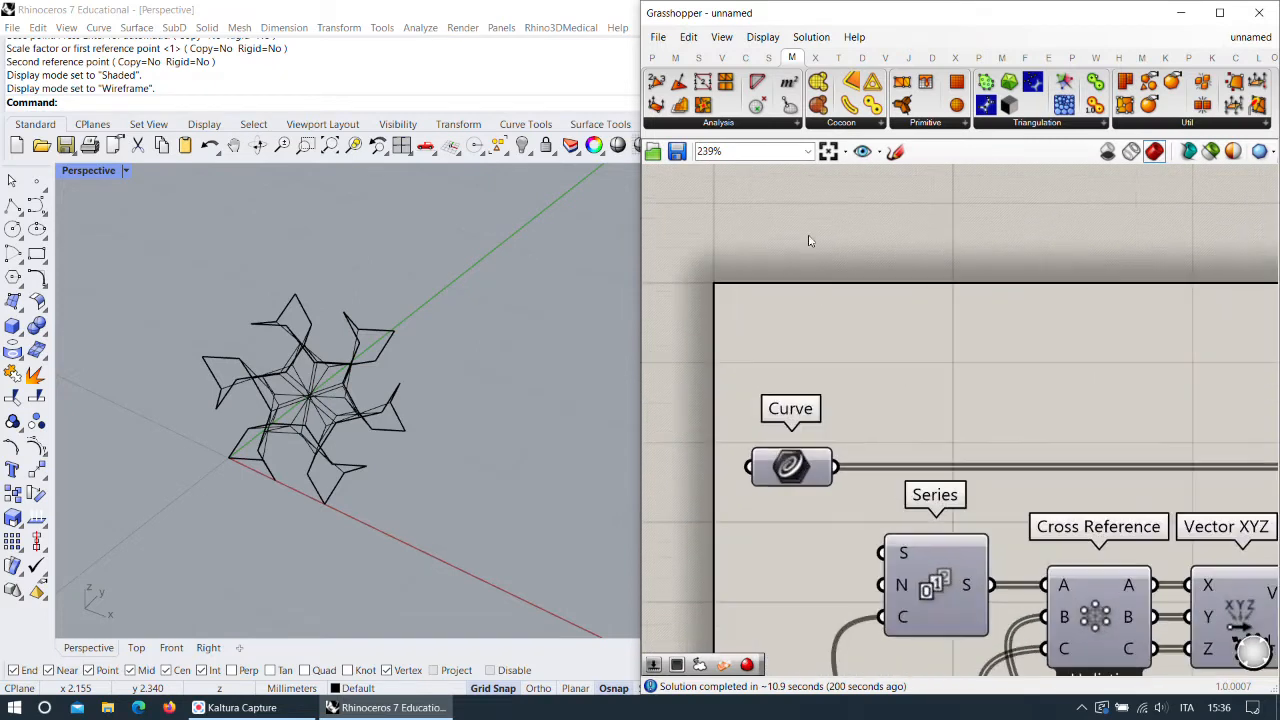
{"action": "left_click", "coordinate": [676, 57]}
{"action": "left_click", "coordinate": [652, 57]}
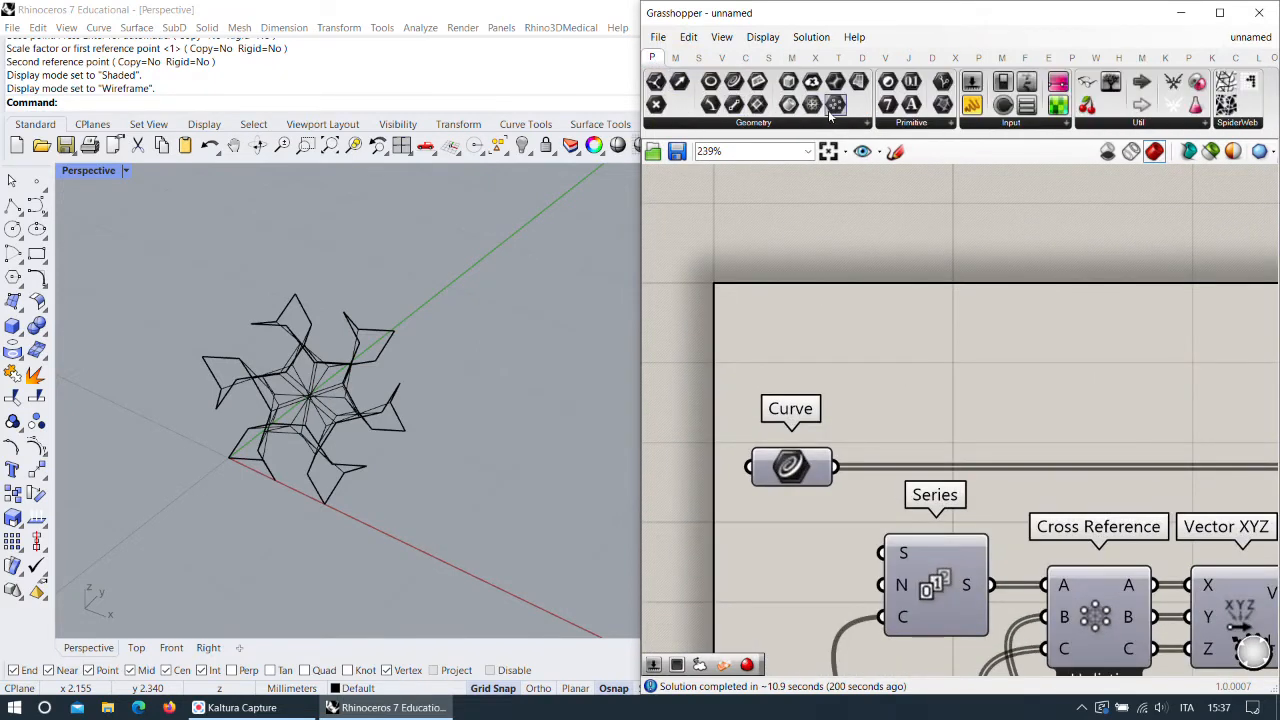
{"action": "left_click_drag", "start_coordinate": [797, 315], "coordinate": [797, 315]}
{"action": "right_click", "coordinate": [795, 315]}
{"action": "left_click", "coordinate": [860, 517]}
{"action": "left_click", "coordinate": [313, 330]}
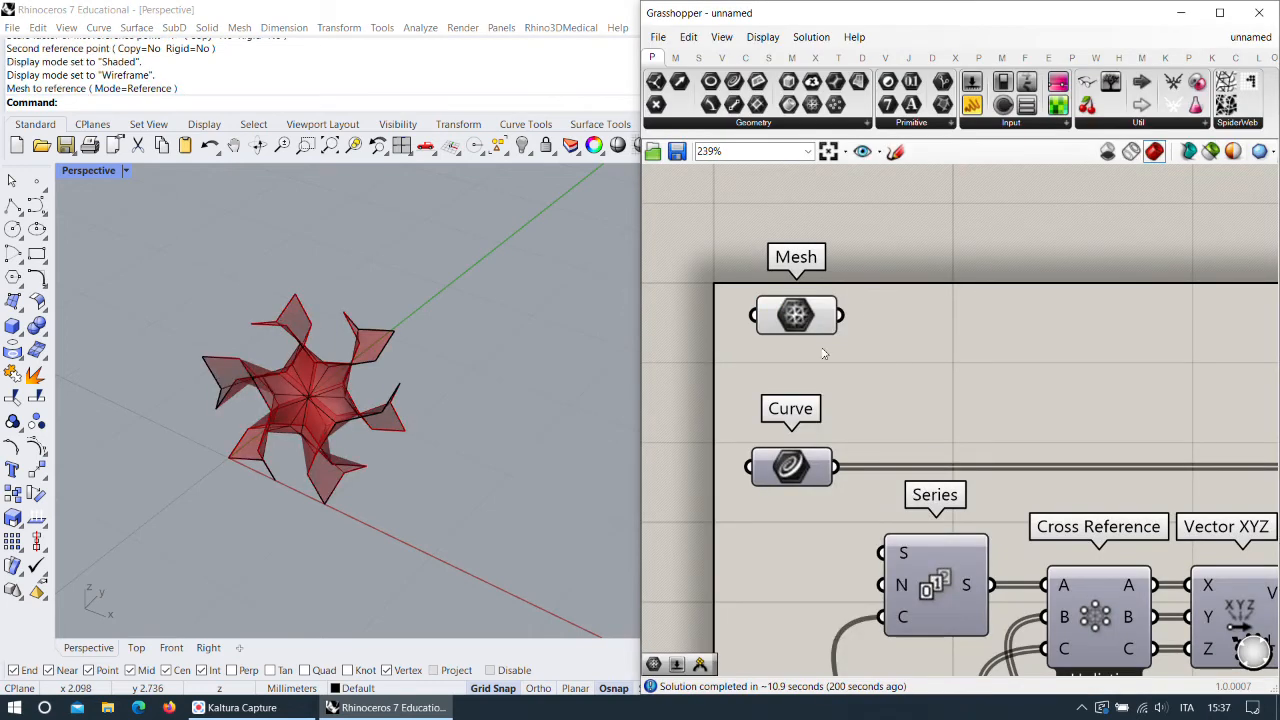
Align the Mesh parameter closely above the Curve parameter and turn off its preview.
{"action": "left_click_drag", "start_coordinate": [796, 315], "coordinate": [791, 355]}
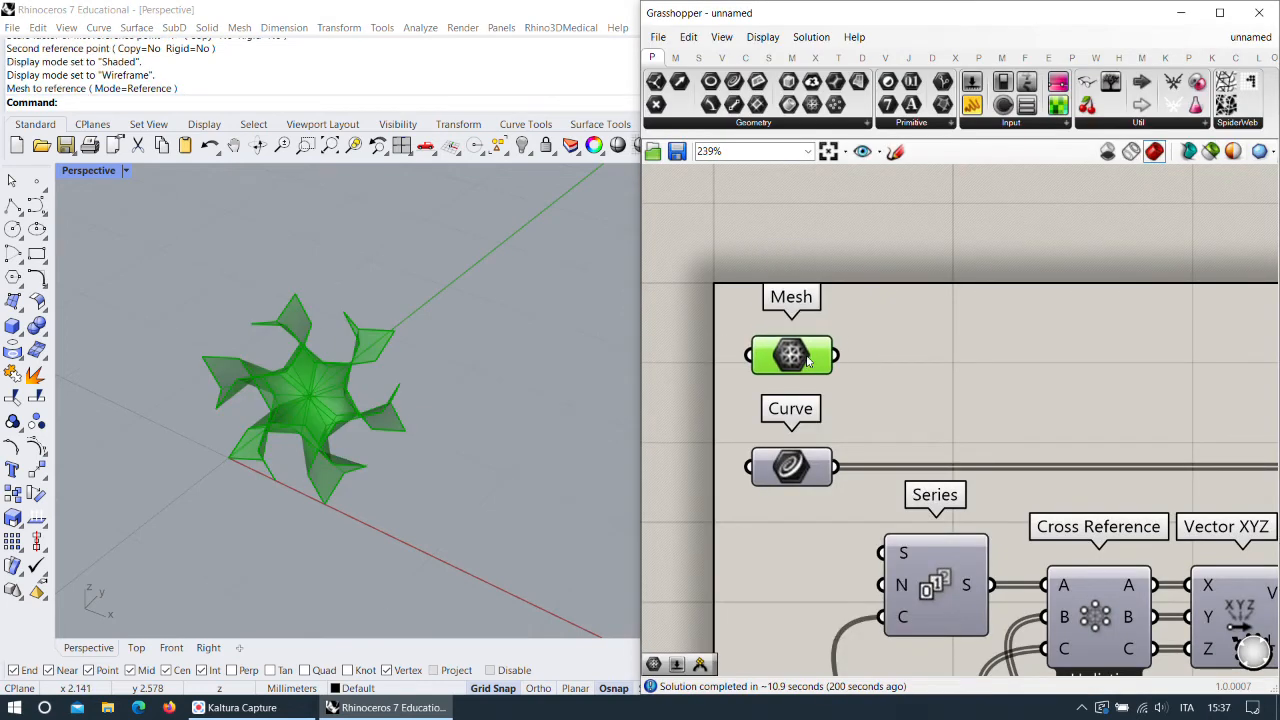
{"action": "right_click", "coordinate": [792, 353]}
{"action": "left_click", "coordinate": [878, 386]}
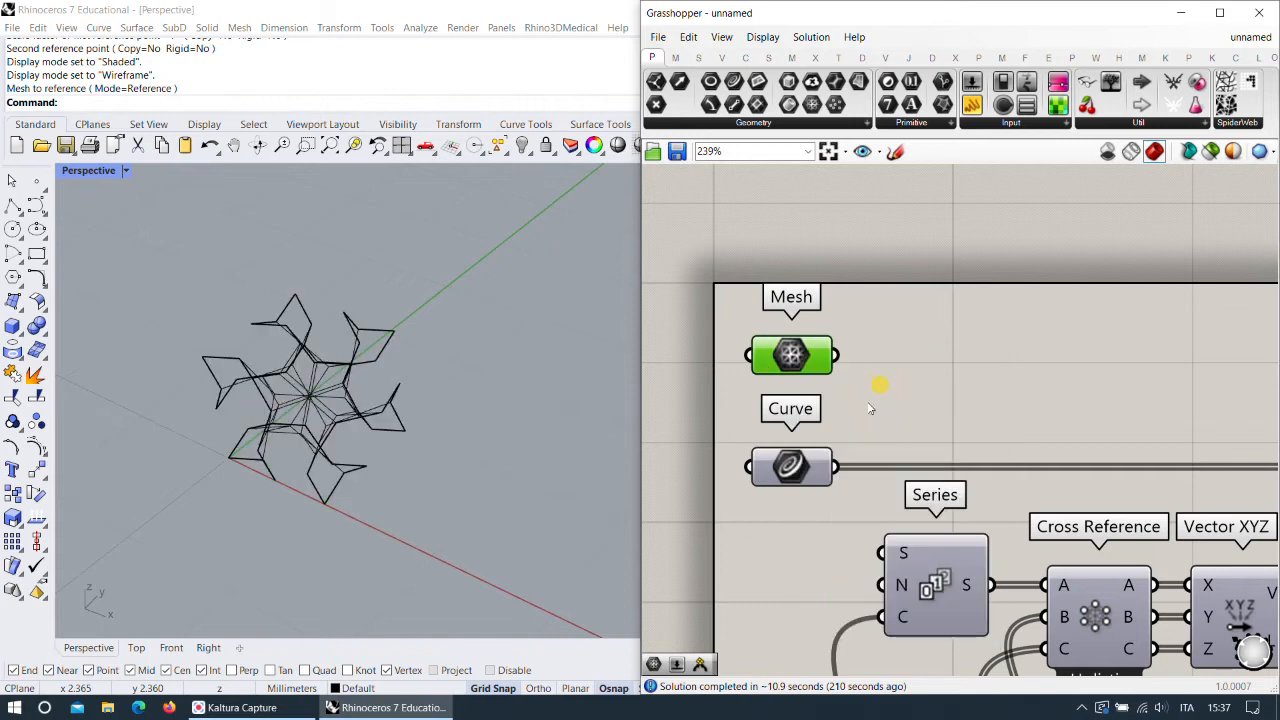
Connect the Mesh parameter to the Move component's geometry input in place of the curve, and turn on the Move preview.
{"action": "scroll", "coordinate": [926, 360], "scroll_direction": "down", "scroll_amount": 3}
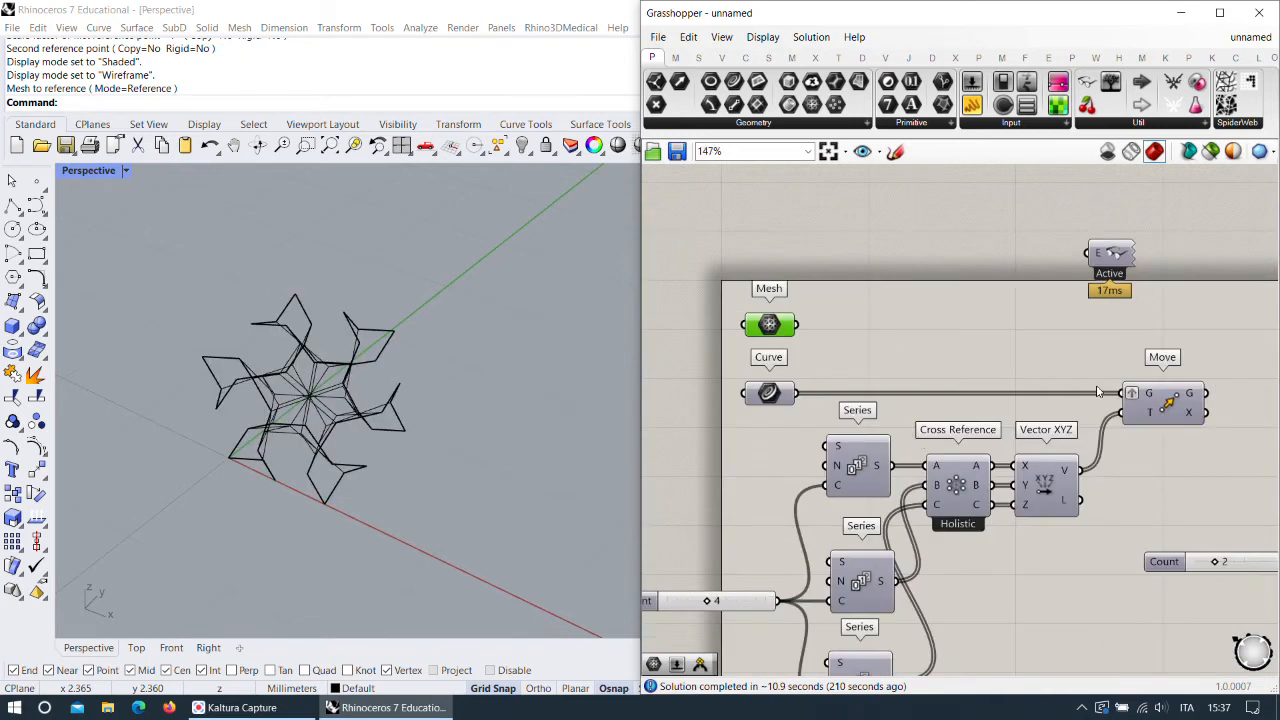
{"action": "left_click_drag", "start_coordinate": [1117, 399], "coordinate": [797, 324]}
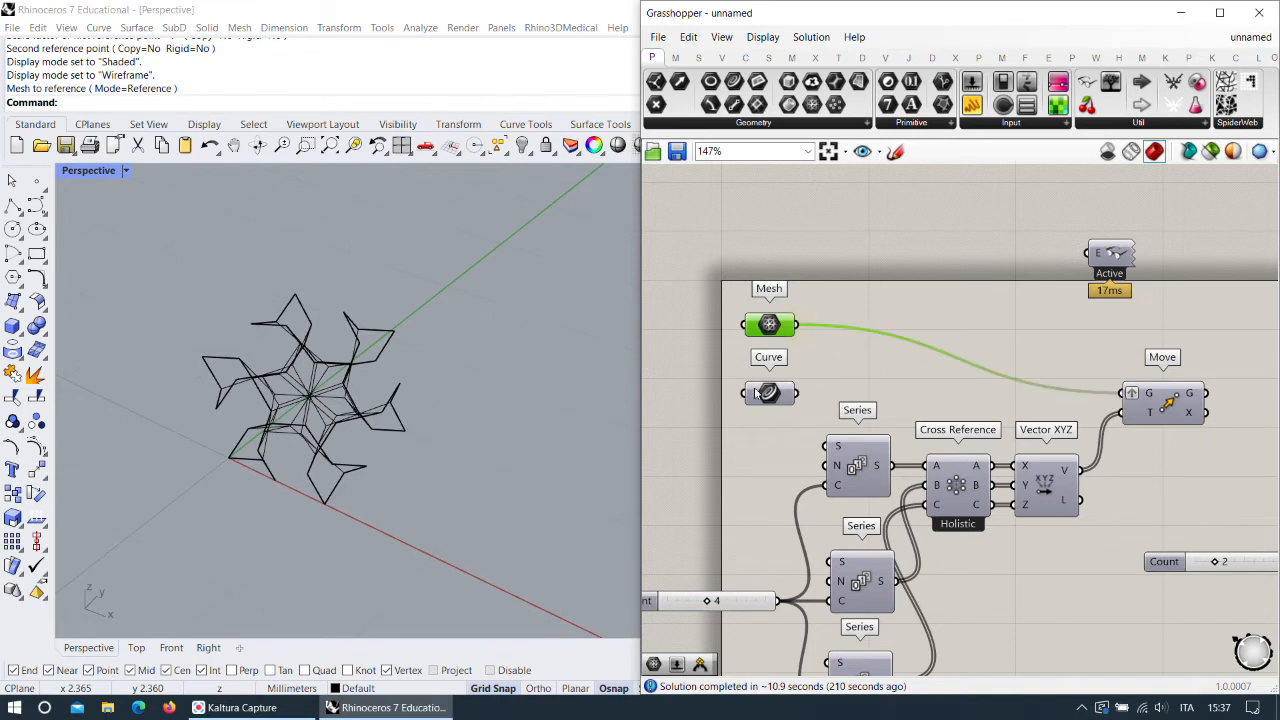
{"action": "scroll", "coordinate": [560, 388], "scroll_direction": "down", "scroll_amount": 3}
{"action": "scroll", "coordinate": [278, 345], "scroll_direction": "down", "scroll_amount": 8}
{"action": "scroll", "coordinate": [423, 291], "scroll_direction": "up", "scroll_amount": 4}
{"action": "scroll", "coordinate": [304, 397], "scroll_direction": "up", "scroll_amount": 2}
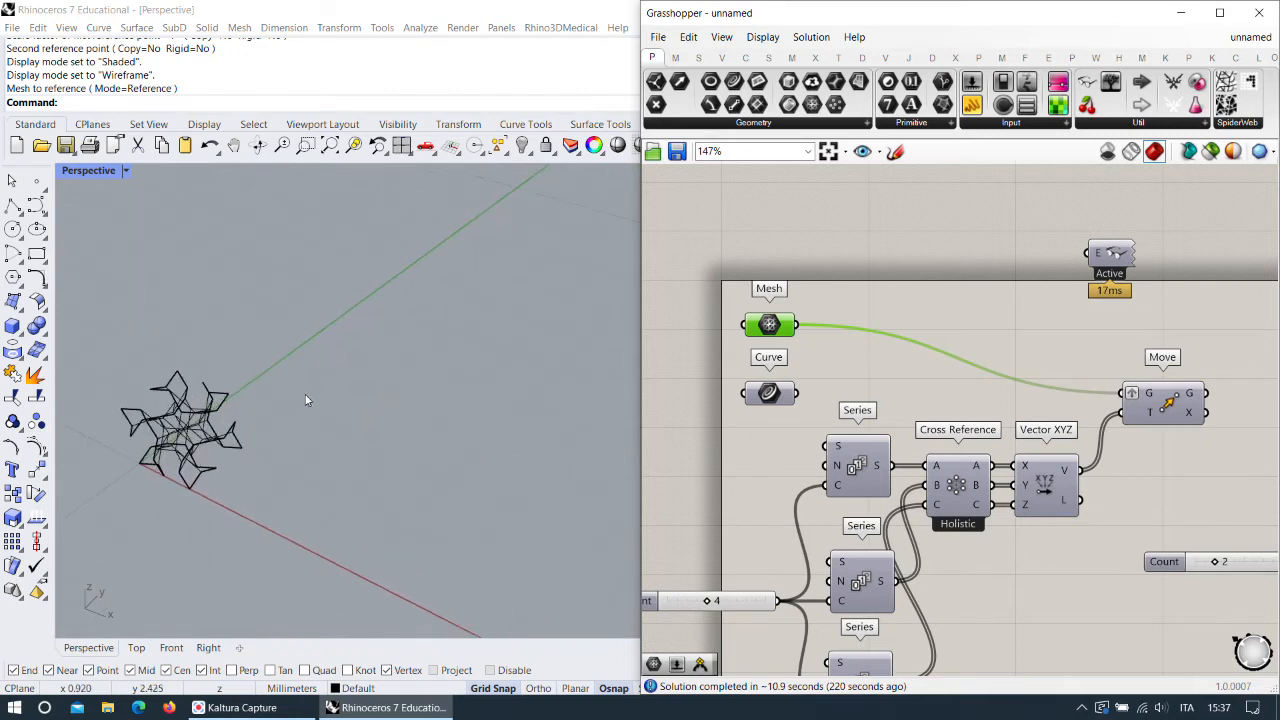
{"action": "right_click", "coordinate": [1168, 408]}
{"action": "left_click", "coordinate": [1177, 433]}
Examine the arrayed gyroid shell lattice from several angles, including close up.
{"action": "scroll", "coordinate": [405, 335], "scroll_direction": "down", "scroll_amount": 8}
{"action": "right_click_drag", "start_coordinate": [410, 330], "coordinate": [470, 250]}
{"action": "scroll", "coordinate": [503, 202], "scroll_direction": "up", "scroll_amount": 6}
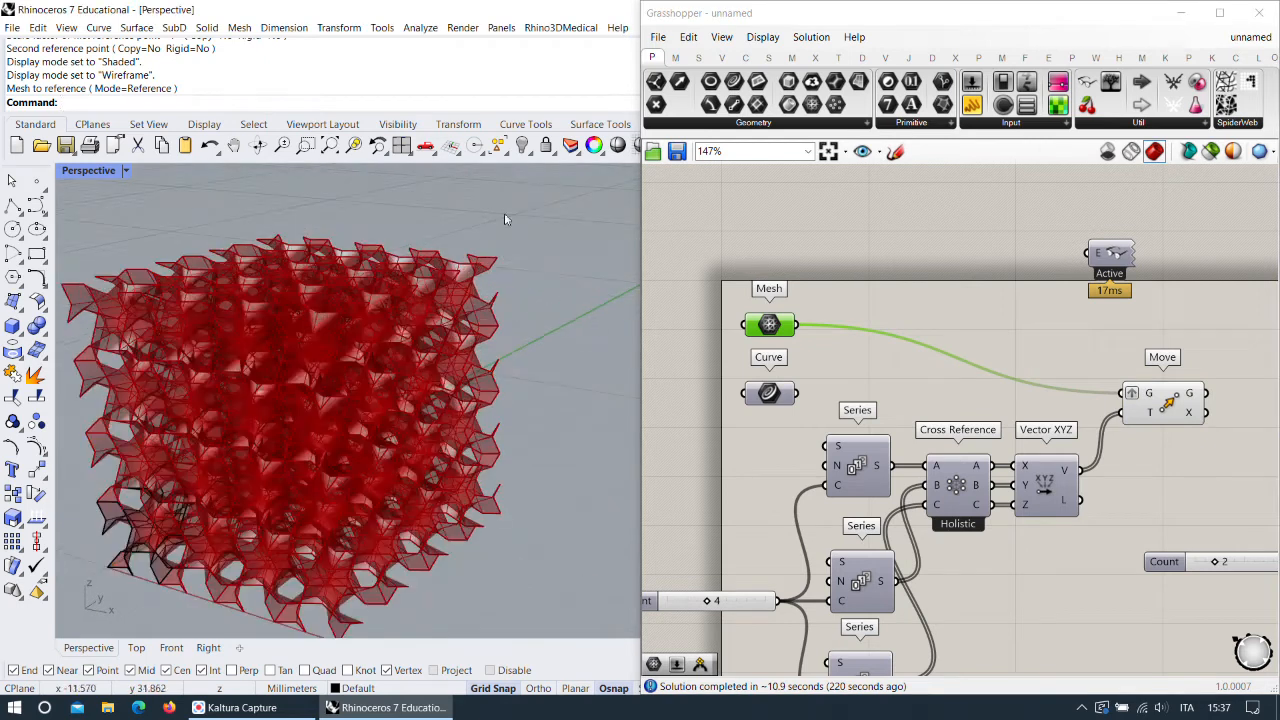
{"action": "right_click_drag", "start_coordinate": [515, 310], "coordinate": [538, 365]}
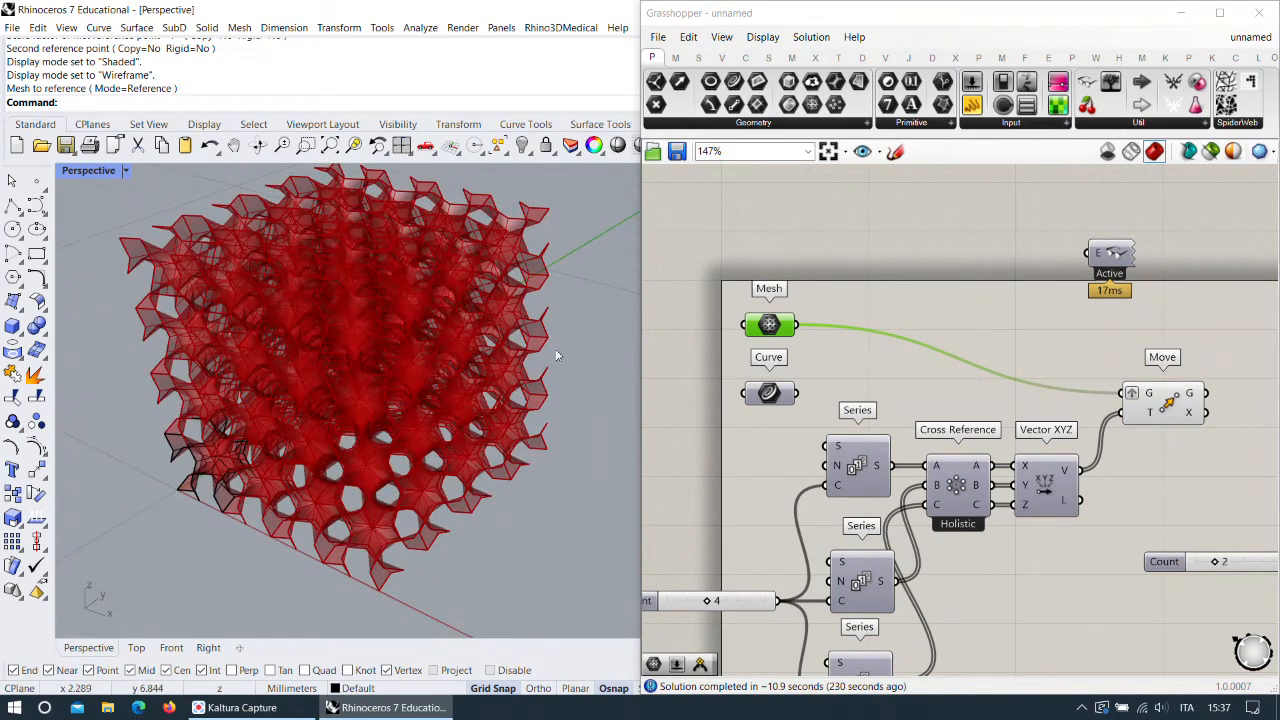
{"action": "scroll", "coordinate": [556, 352], "scroll_direction": "up", "scroll_amount": 5}
{"action": "scroll", "coordinate": [505, 211], "scroll_direction": "down", "scroll_amount": 6}
{"action": "right_click_drag", "start_coordinate": [505, 211], "coordinate": [552, 290]}
{"action": "scroll", "coordinate": [554, 295], "scroll_direction": "up", "scroll_amount": 5}
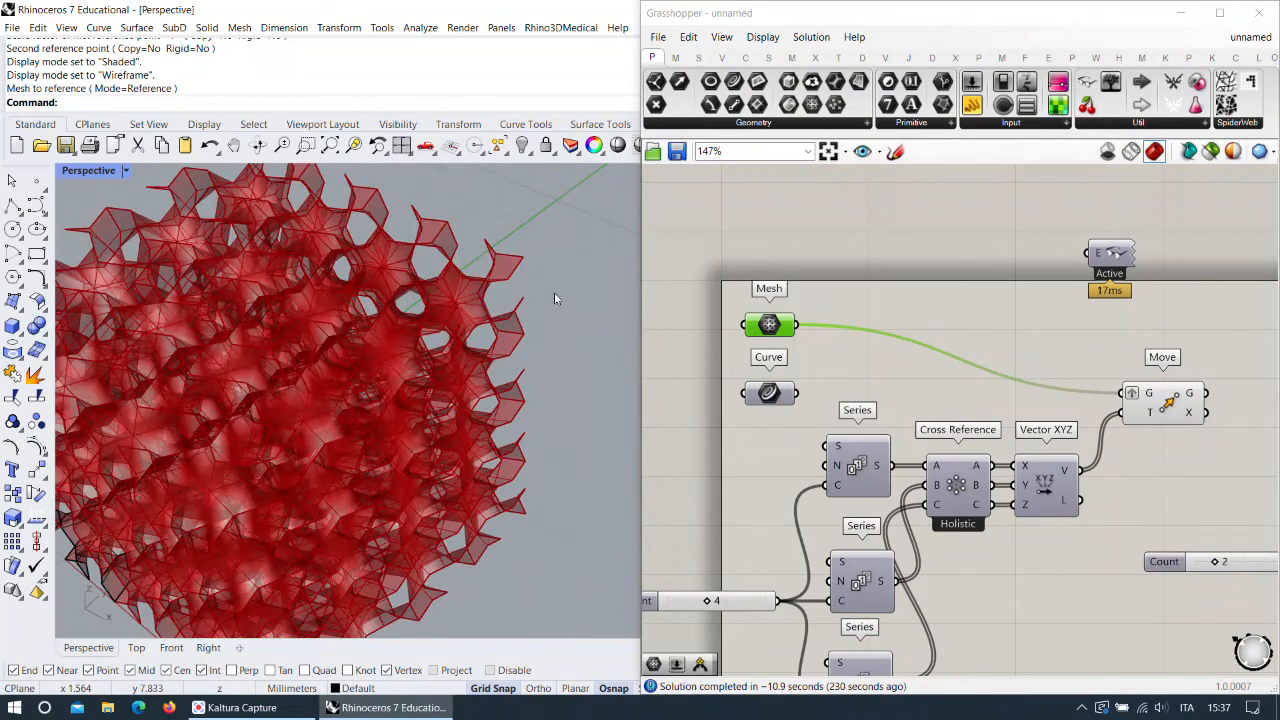
Turn off the preview of the Move component that arrays the gyroid shell mesh.
{"action": "right_click_drag", "start_coordinate": [1088, 388], "coordinate": [1012, 423]}
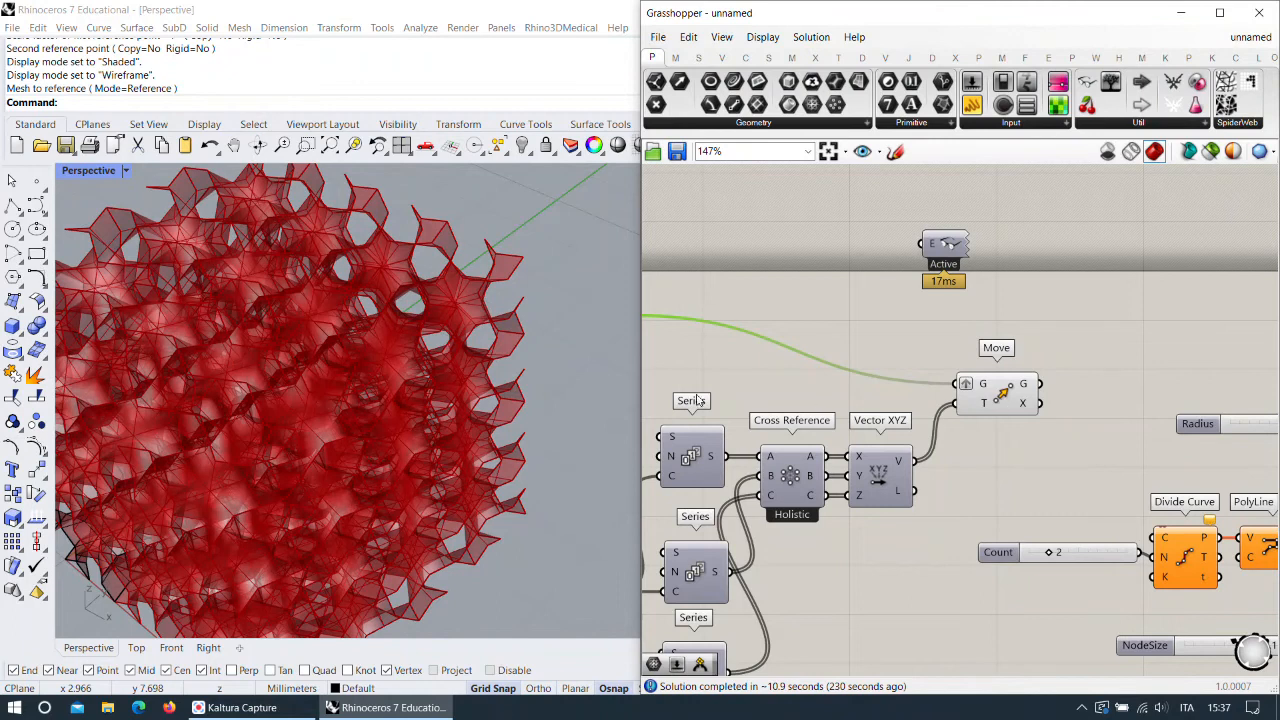
{"action": "scroll", "coordinate": [586, 346], "scroll_direction": "up", "scroll_amount": 6}
{"action": "scroll", "coordinate": [557, 444], "scroll_direction": "up", "scroll_amount": 2}
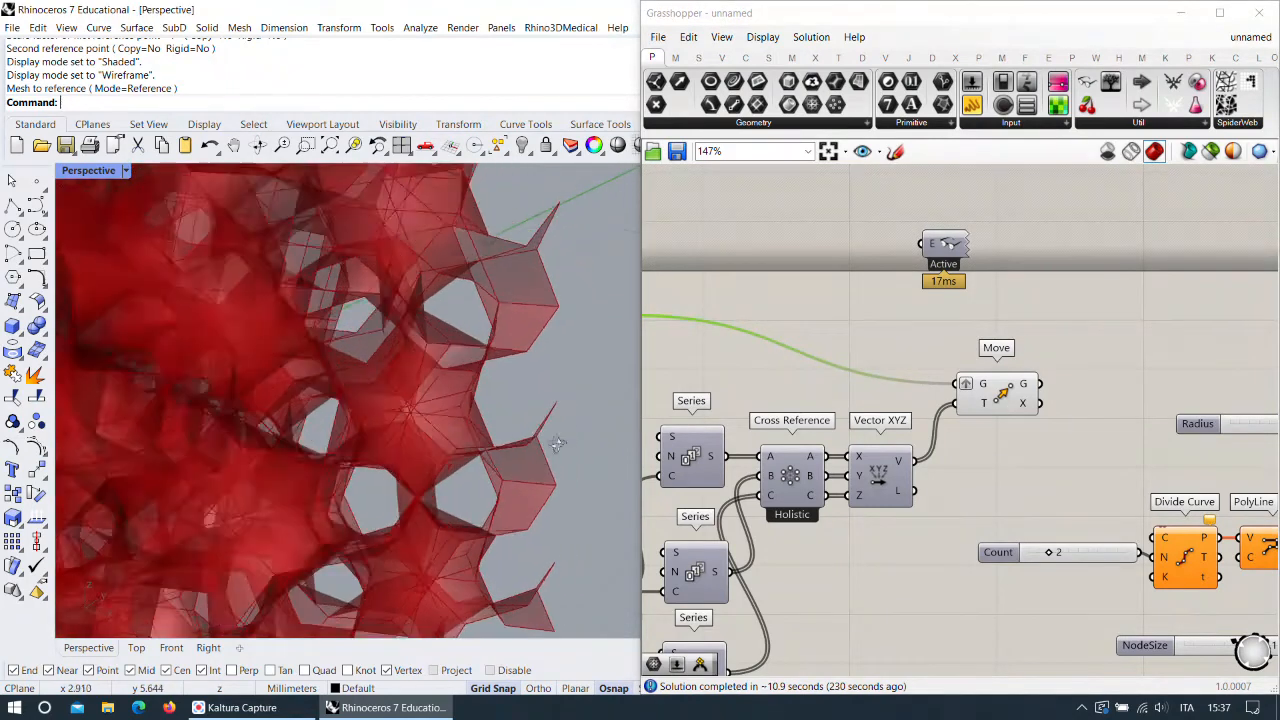
{"action": "right_click_drag", "start_coordinate": [557, 444], "coordinate": [520, 332]}
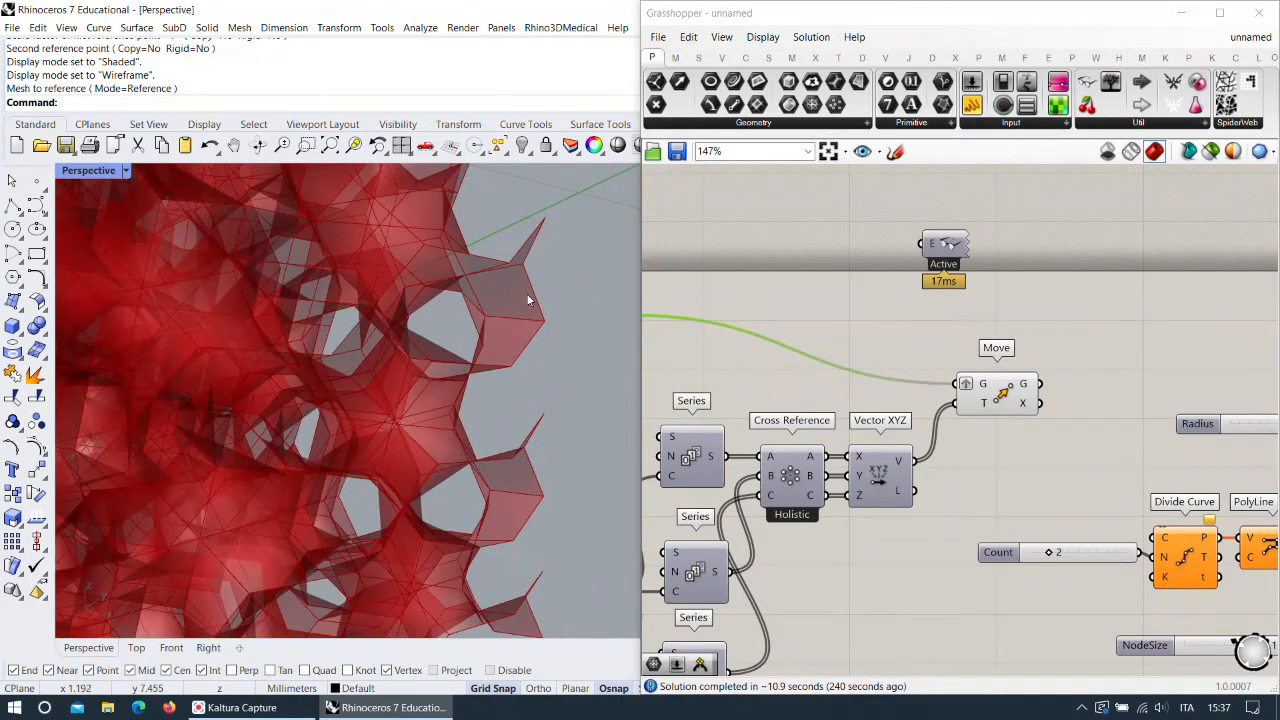
{"action": "scroll", "coordinate": [529, 300], "scroll_direction": "down", "scroll_amount": 4}
{"action": "right_click_drag", "start_coordinate": [530, 298], "coordinate": [518, 321]}
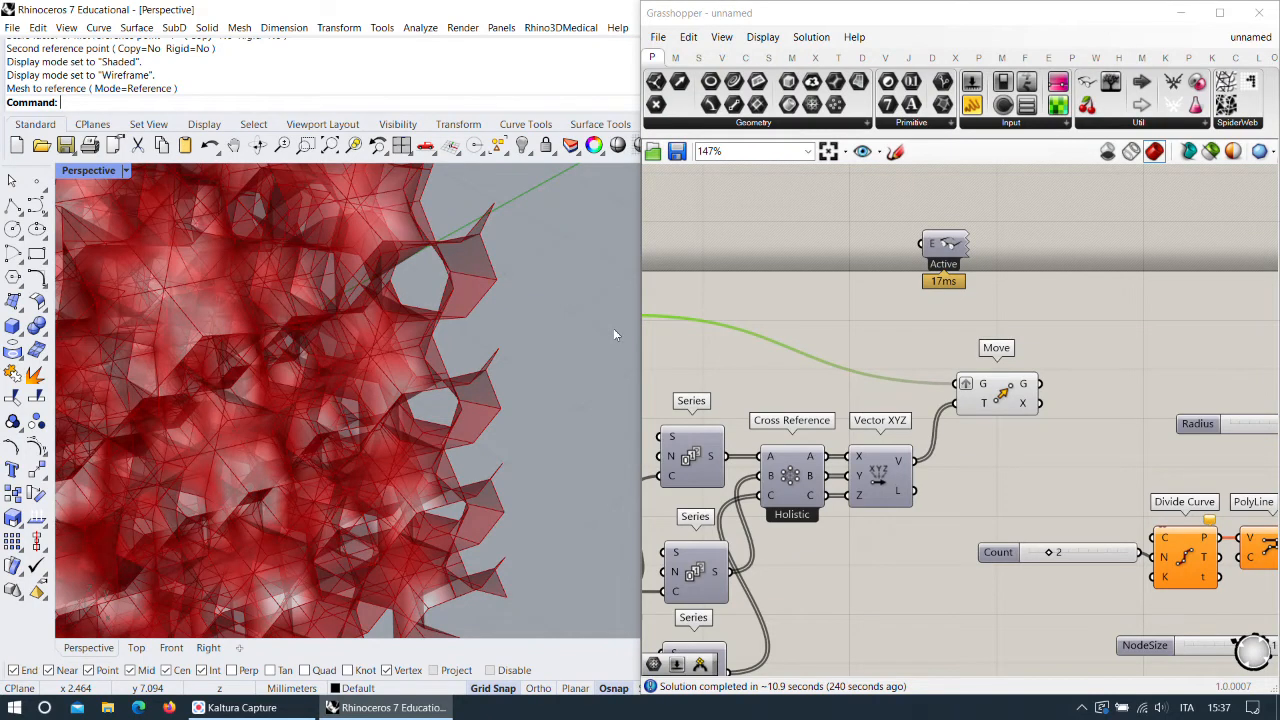
{"action": "right_click_drag", "start_coordinate": [1045, 408], "coordinate": [1100, 400]}
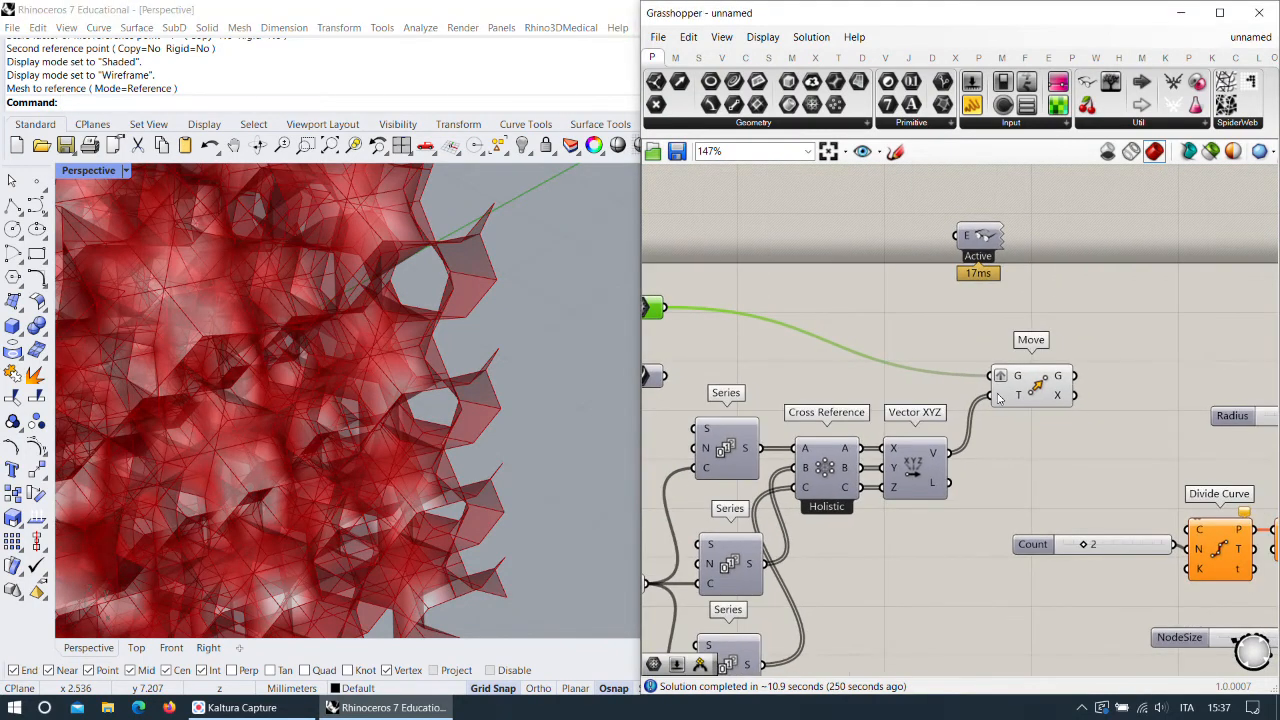
{"action": "right_click_drag", "start_coordinate": [1001, 399], "coordinate": [1058, 402]}
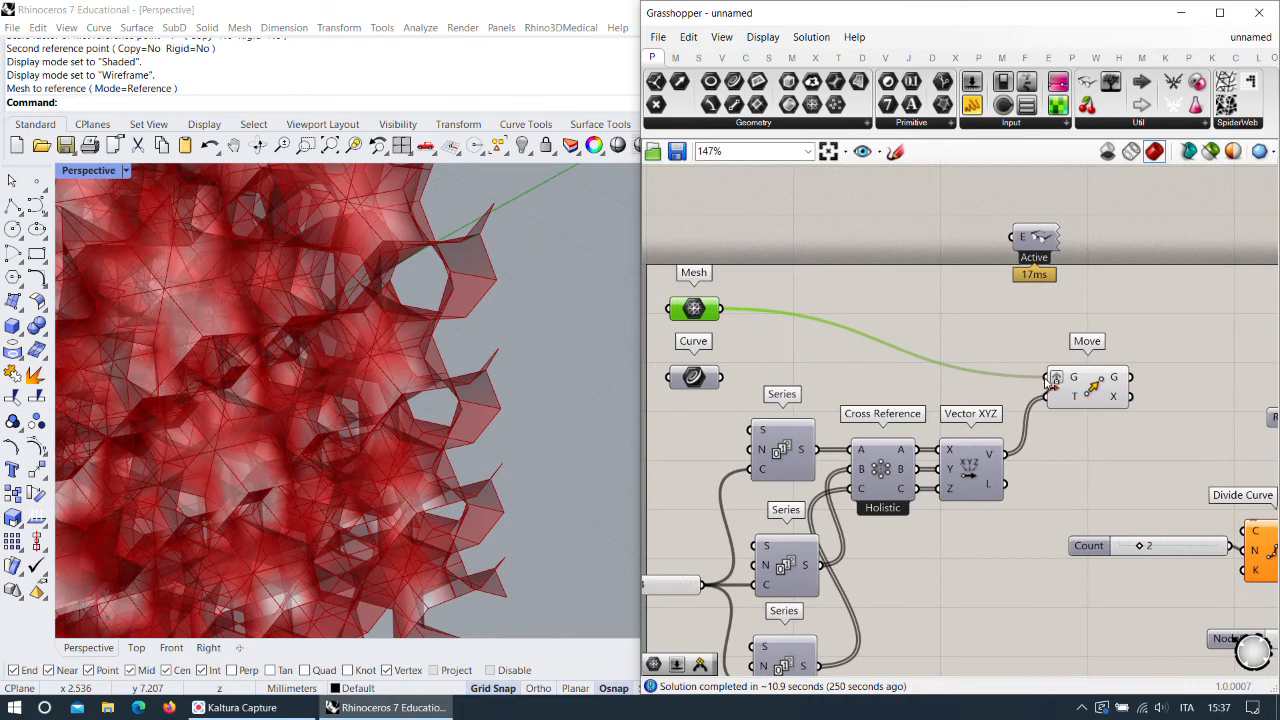
{"action": "right_click", "coordinate": [1077, 386]}
{"action": "left_click", "coordinate": [1130, 411]}
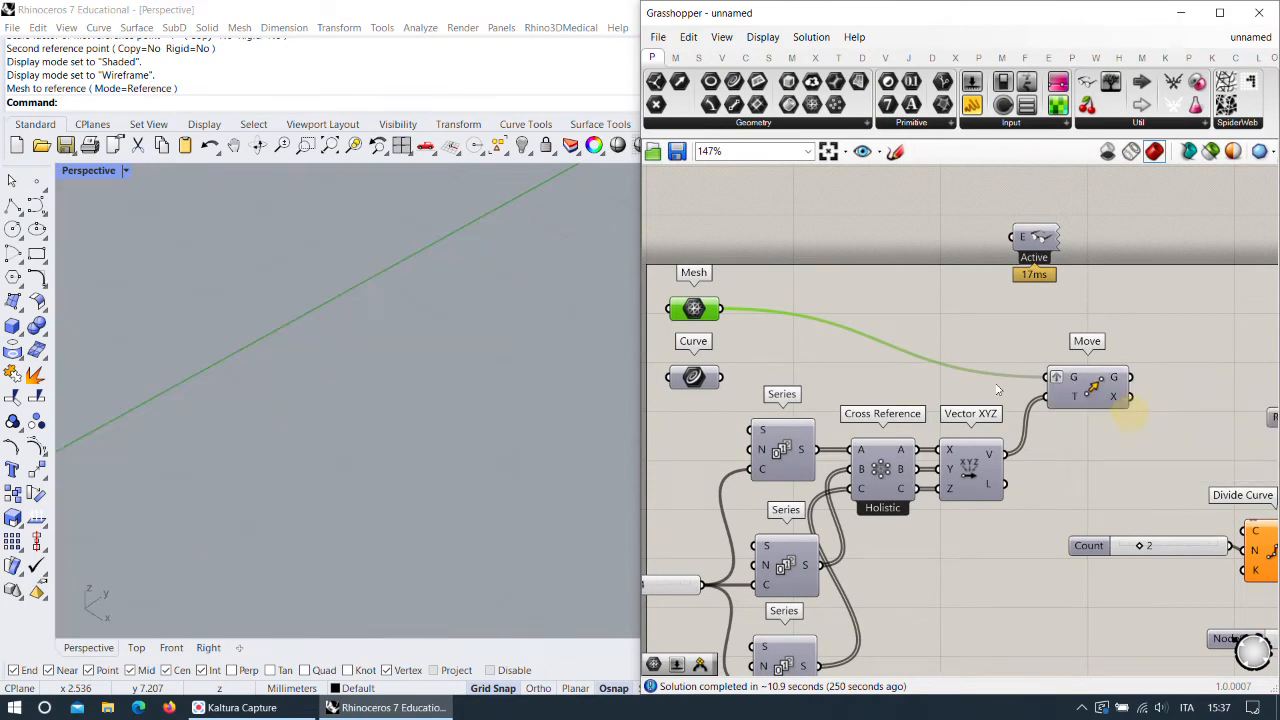
Duplicate the Mesh parameter above the Box Array definition's Curve parameter and connect the copy to the Box Array's geometry input.
{"action": "scroll", "coordinate": [1033, 393], "scroll_direction": "down", "scroll_amount": 5}
{"action": "scroll", "coordinate": [880, 300], "scroll_direction": "up", "scroll_amount": 4}
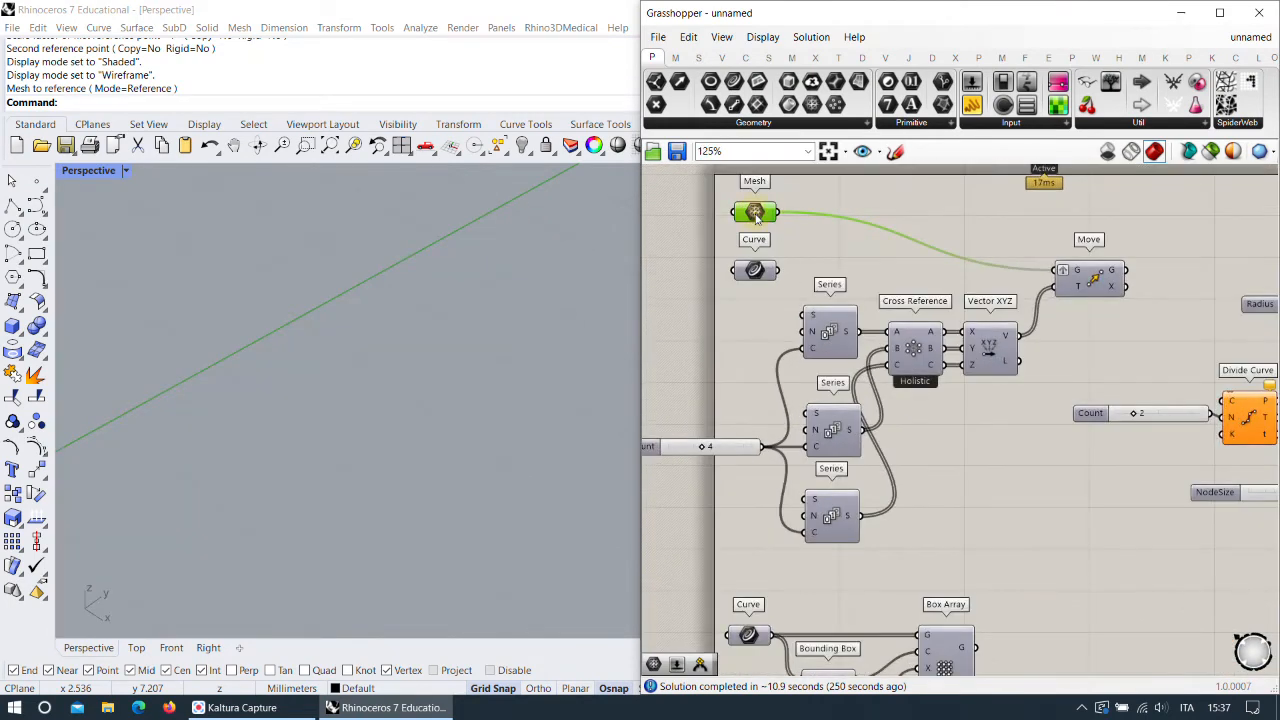
{"action": "key", "text": "ctrl+c"}
{"action": "key", "text": "ctrl+v"}
{"action": "left_click_drag", "start_coordinate": [765, 219], "coordinate": [927, 632]}
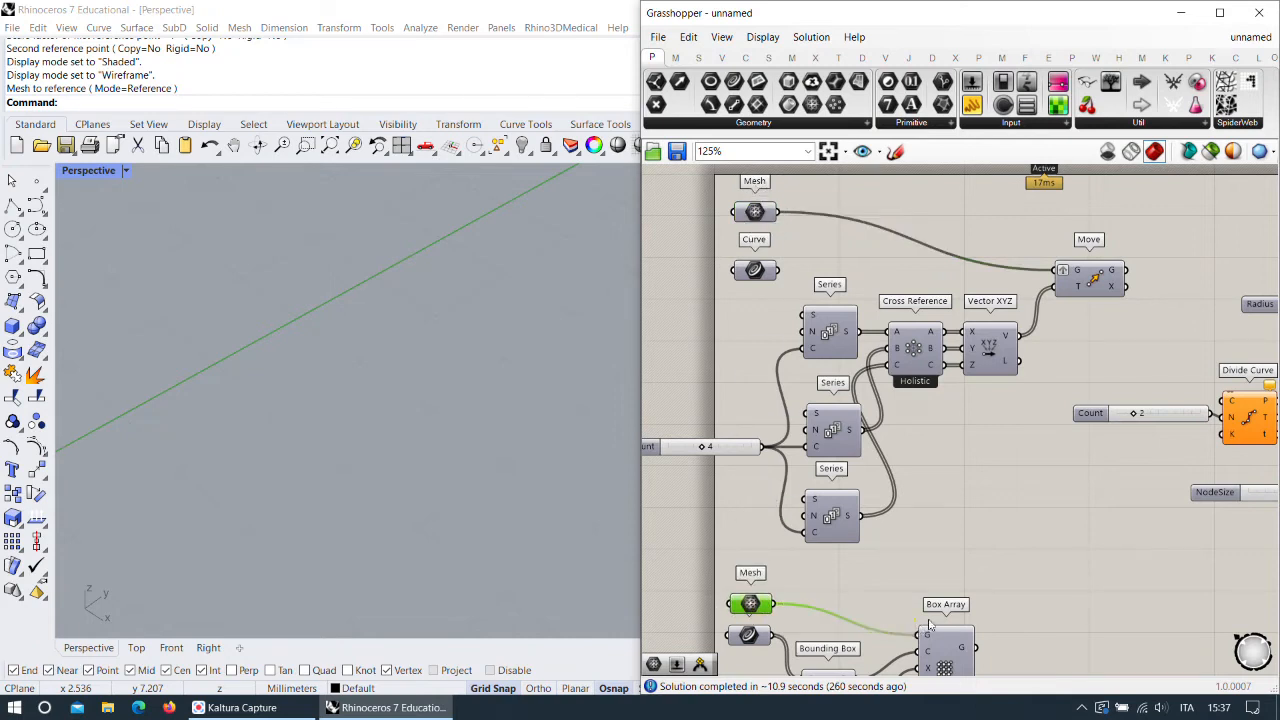
Preview the Box Array component to check the whole gyroid shell lattice, and hide its preview again.
{"action": "right_click_drag", "start_coordinate": [1012, 590], "coordinate": [975, 417]}
{"action": "right_click", "coordinate": [916, 480]}
{"action": "left_click", "coordinate": [940, 506]}
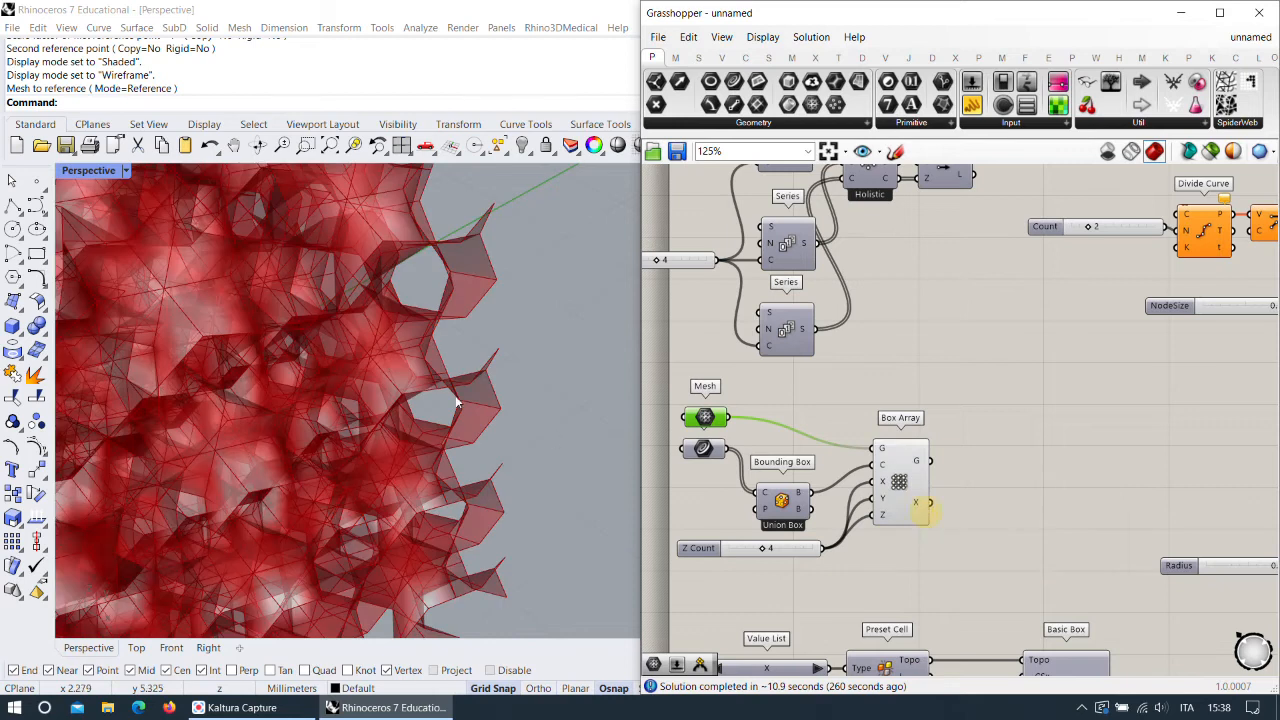
{"action": "scroll", "coordinate": [577, 398], "scroll_direction": "down", "scroll_amount": 3}
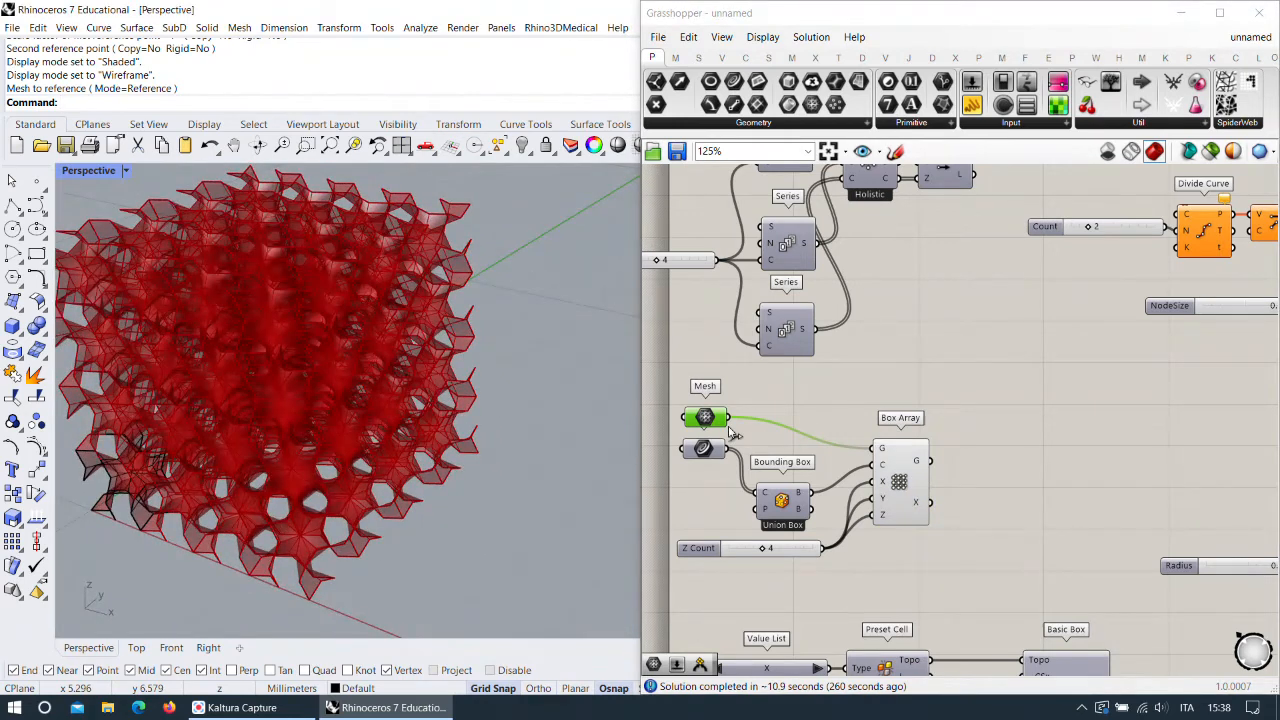
{"action": "right_click", "coordinate": [899, 487]}
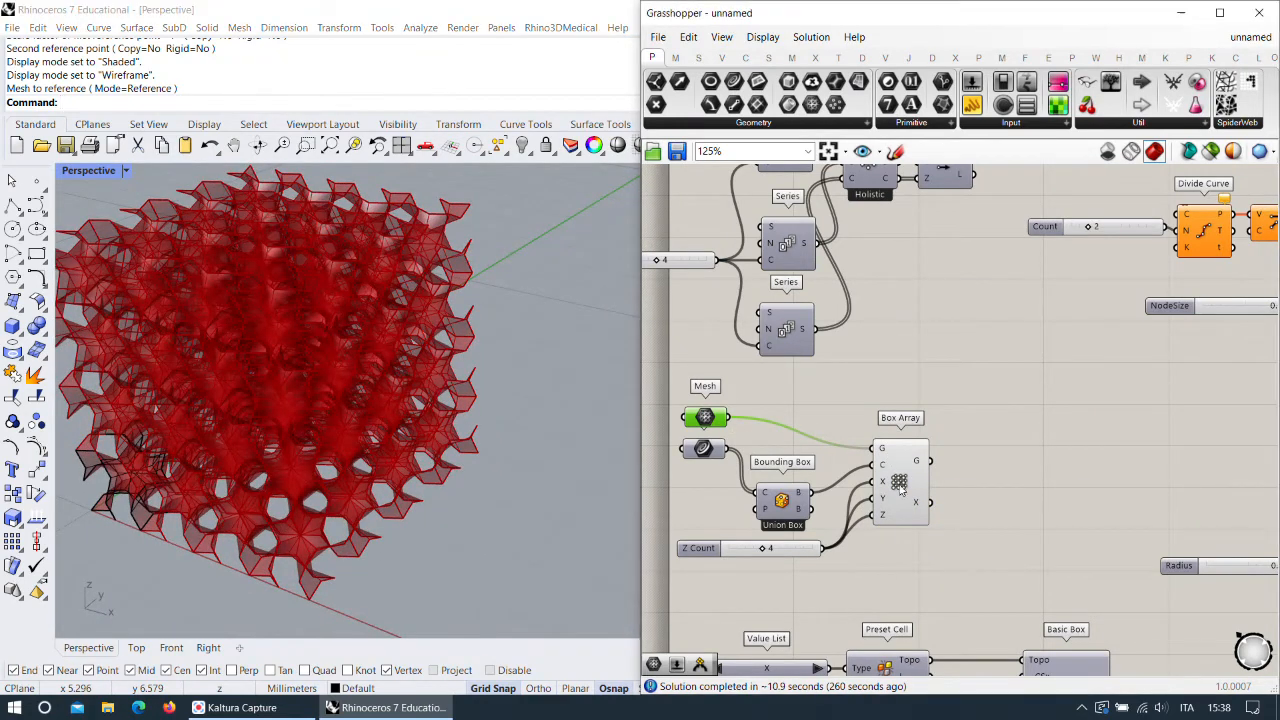
{"action": "left_click", "coordinate": [945, 511]}
Examine how the Preset Cell component supplies the unit cell topology to the Basic Box component.
{"action": "scroll", "coordinate": [879, 397], "scroll_direction": "up", "scroll_amount": 3}
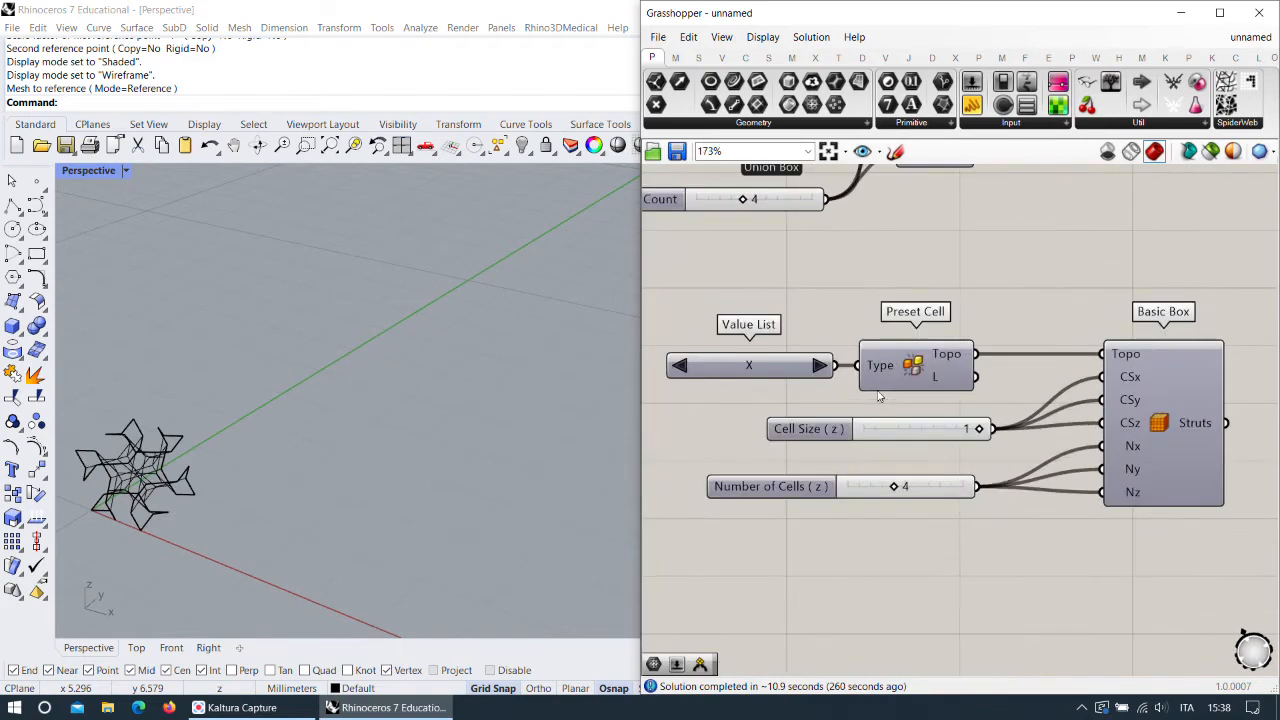
{"action": "right_click_drag", "start_coordinate": [1004, 403], "coordinate": [966, 374]}
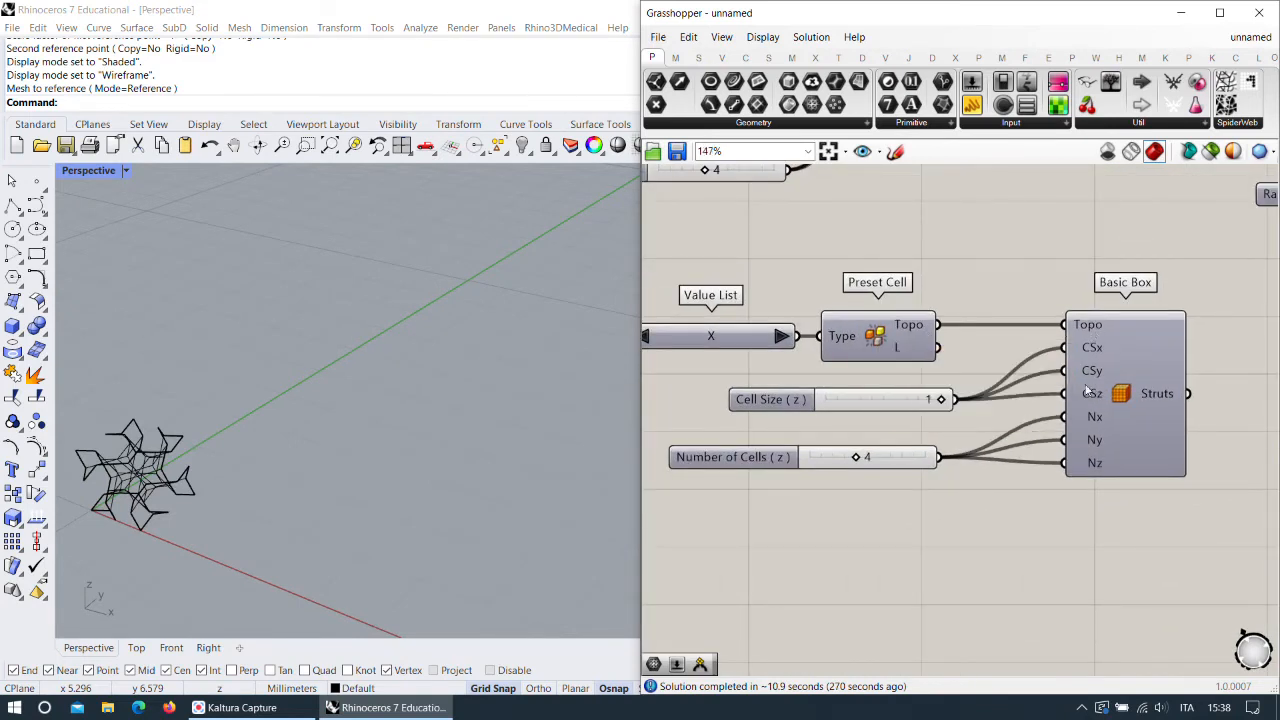
{"action": "scroll", "coordinate": [1087, 392], "scroll_direction": "down", "scroll_amount": 2}
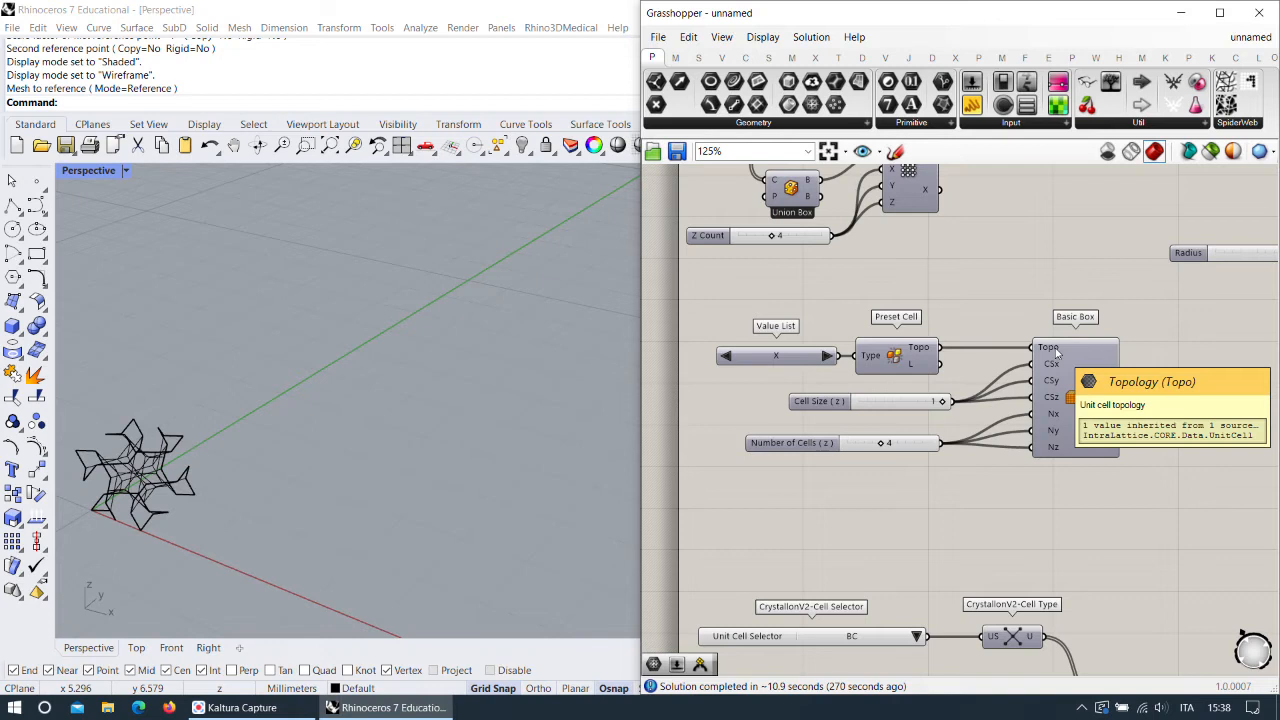
{"action": "scroll", "coordinate": [900, 370], "scroll_direction": "up", "scroll_amount": 2}
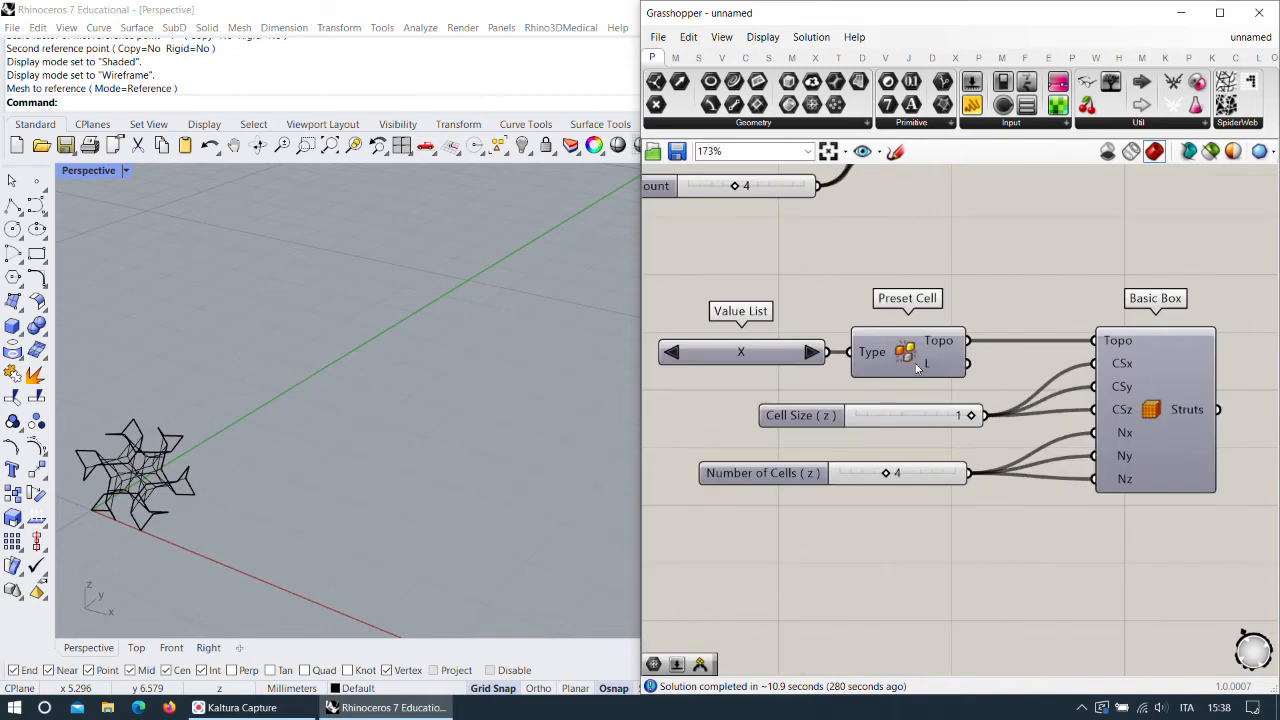
Duplicate the whole CrystallonV2 Cell Lattice Fill definition, from cell selector to voxelizer, and place the copy below the original.
{"action": "right_click_drag", "start_coordinate": [993, 449], "coordinate": [976, 278]}
{"action": "right_click_drag", "start_coordinate": [989, 422], "coordinate": [989, 311]}
{"action": "right_click_drag", "start_coordinate": [966, 449], "coordinate": [972, 298]}
{"action": "scroll", "coordinate": [942, 378], "scroll_direction": "down", "scroll_amount": 3}
{"action": "right_click_drag", "start_coordinate": [947, 380], "coordinate": [973, 387]}
{"action": "scroll", "coordinate": [1056, 422], "scroll_direction": "up", "scroll_amount": 2}
{"action": "right_click_drag", "start_coordinate": [1056, 421], "coordinate": [1055, 362]}
{"action": "left_click_drag", "start_coordinate": [1170, 528], "coordinate": [689, 259]}
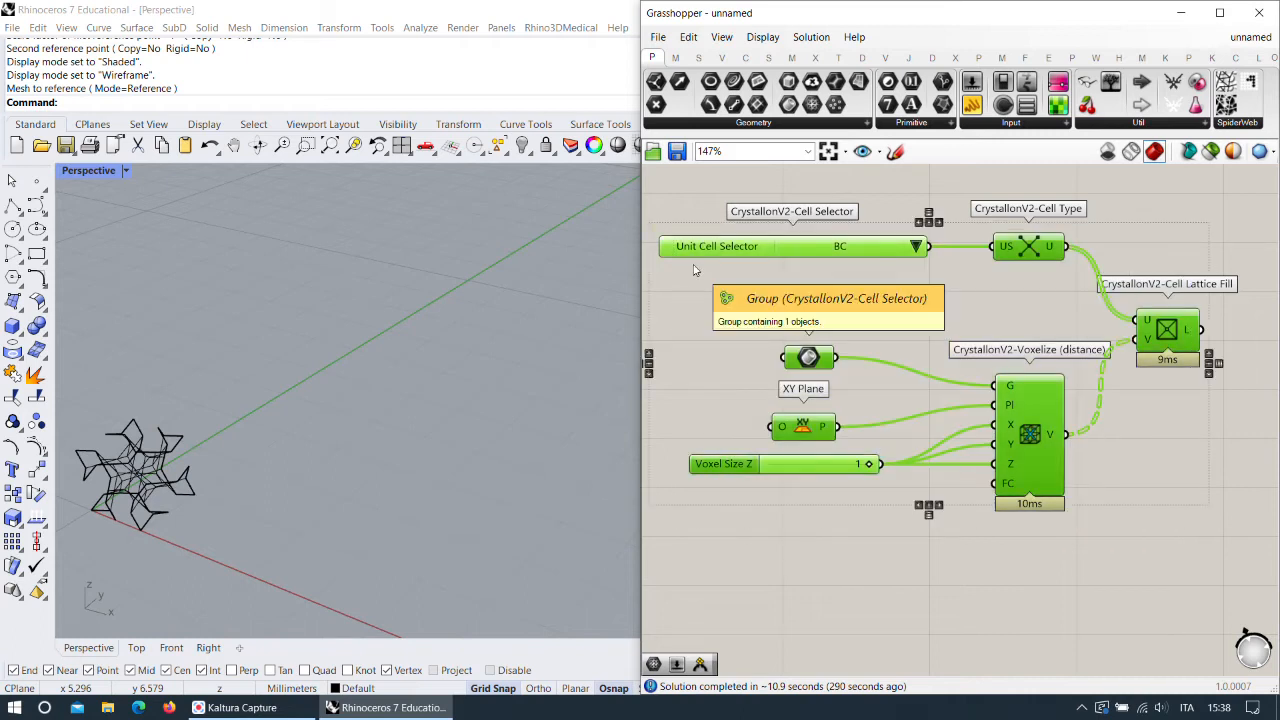
{"action": "key", "text": "ctrl+v"}
{"action": "right_click_drag", "start_coordinate": [930, 463], "coordinate": [882, 268]}
{"action": "left_click_drag", "start_coordinate": [984, 254], "coordinate": [963, 603]}
{"action": "left_click", "coordinate": [1139, 409]}
Add a CrystallonV2-Cell Shell Fill component above the Cell Lattice Fill of the duplicated definition.
{"action": "right_click_drag", "start_coordinate": [1060, 460], "coordinate": [1087, 345]}
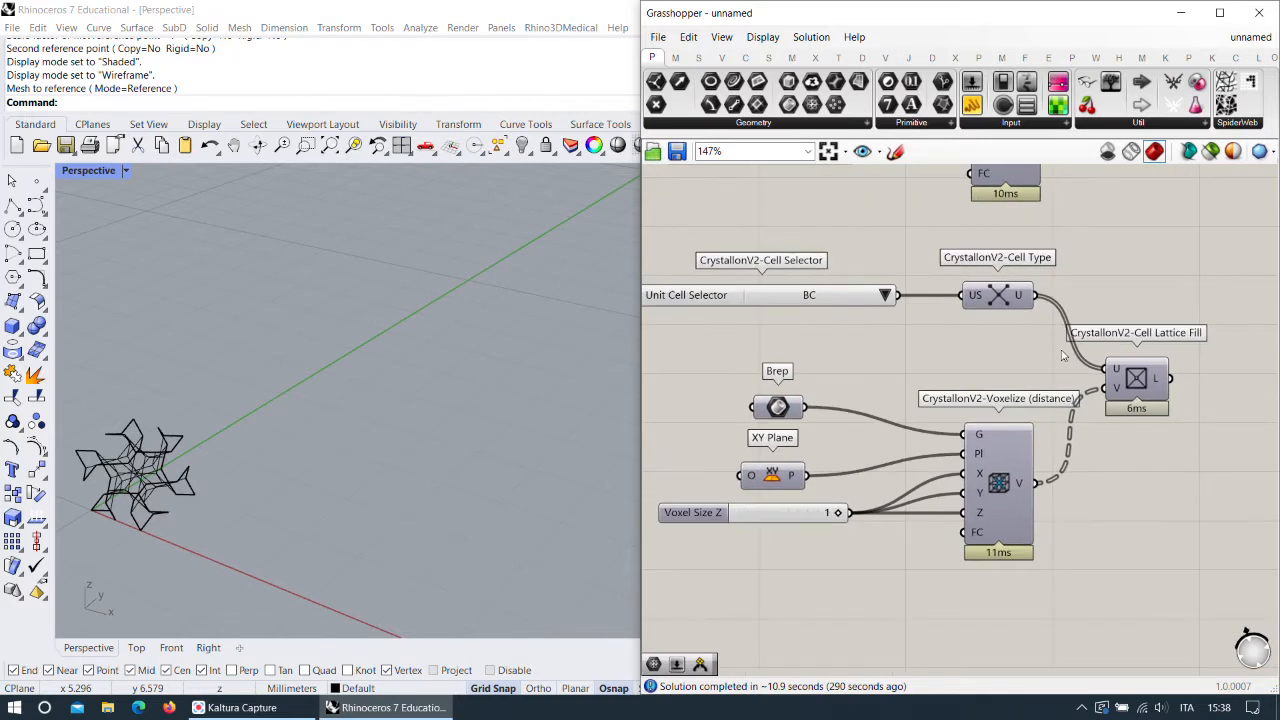
{"action": "left_click", "coordinate": [990, 331]}
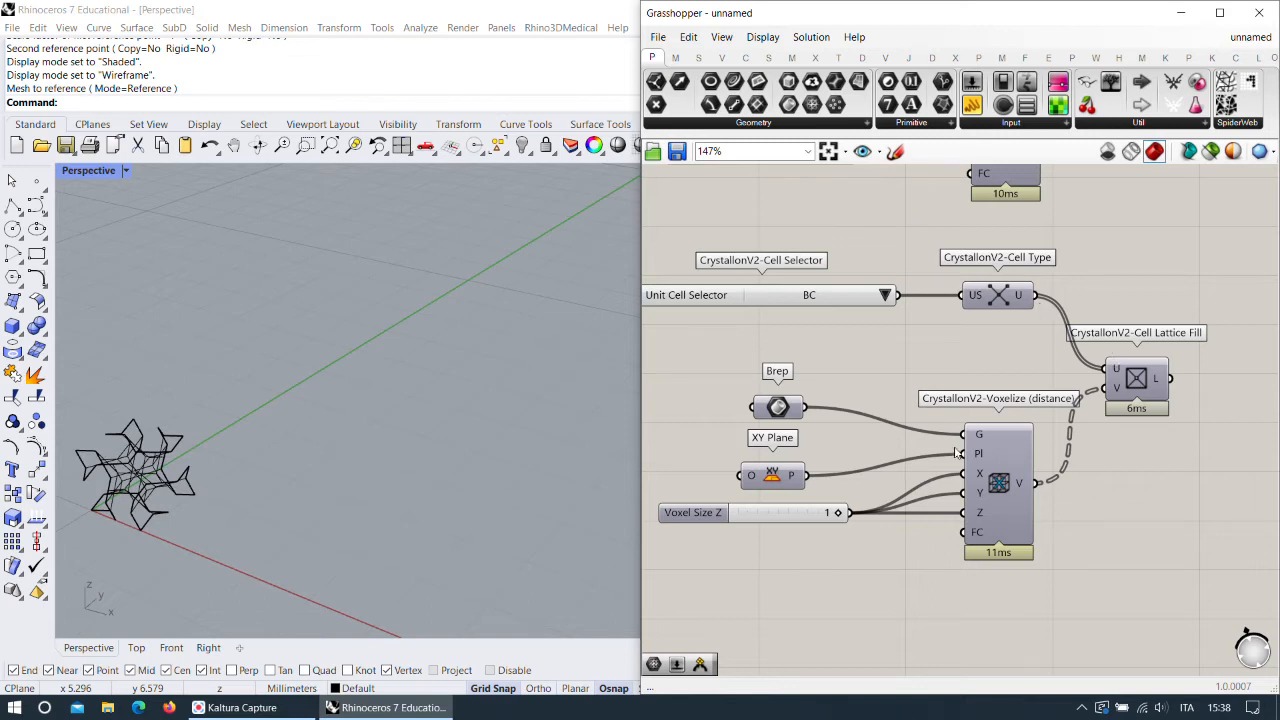
{"action": "left_click_drag", "start_coordinate": [653, 365], "coordinate": [1182, 547]}
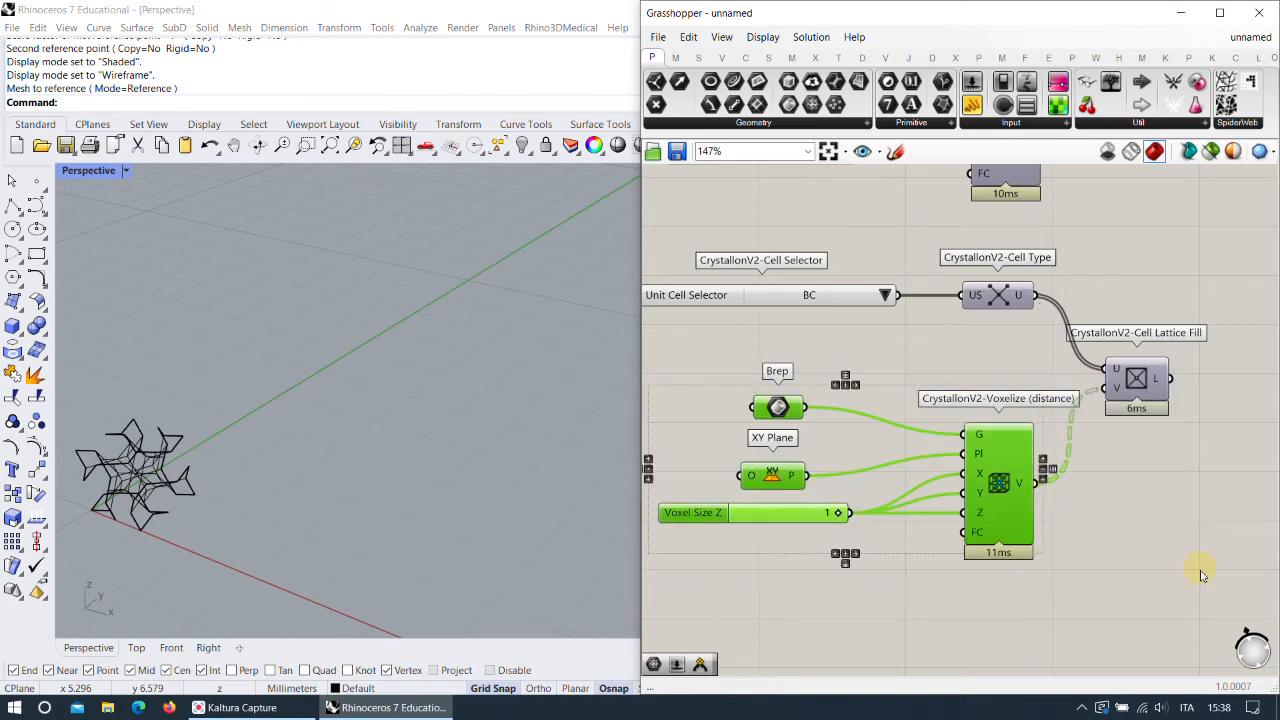
{"action": "left_click", "coordinate": [1145, 455]}
{"action": "left_click", "coordinate": [1006, 298]}
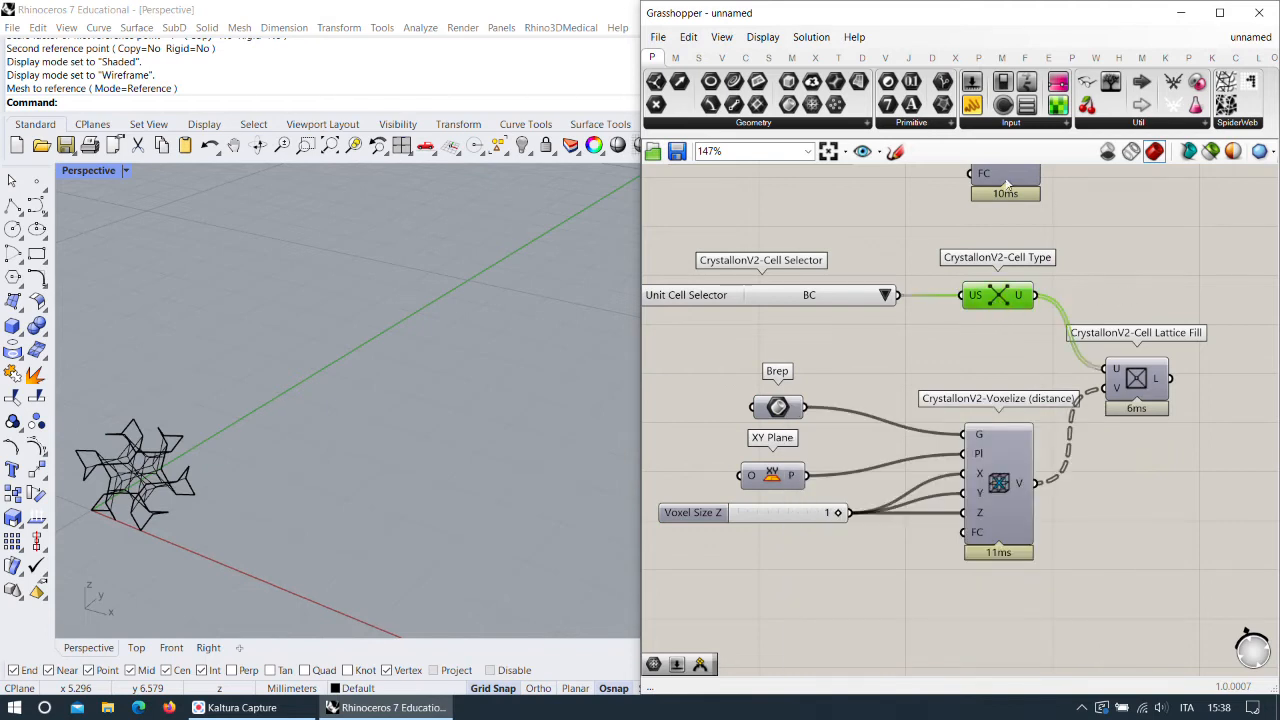
{"action": "mouse_move", "coordinate": [988, 175]}
{"action": "left_click", "coordinate": [1236, 57]}
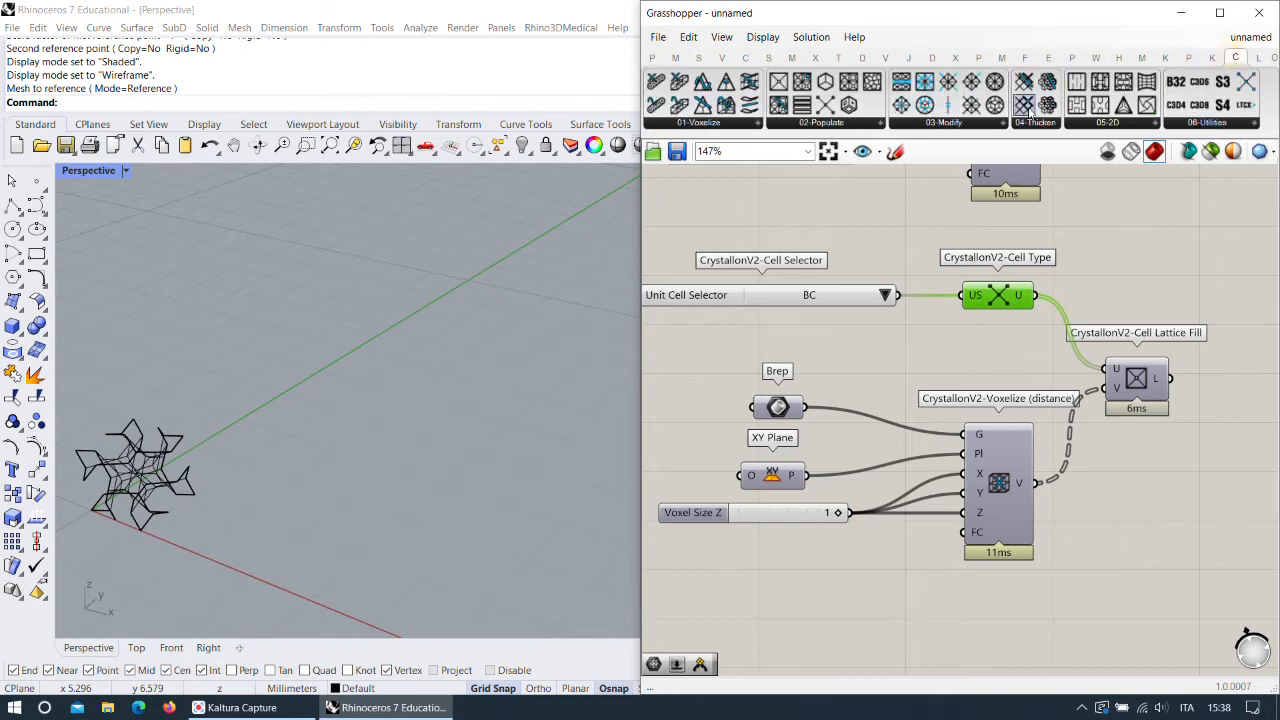
{"action": "left_click", "coordinate": [840, 124]}
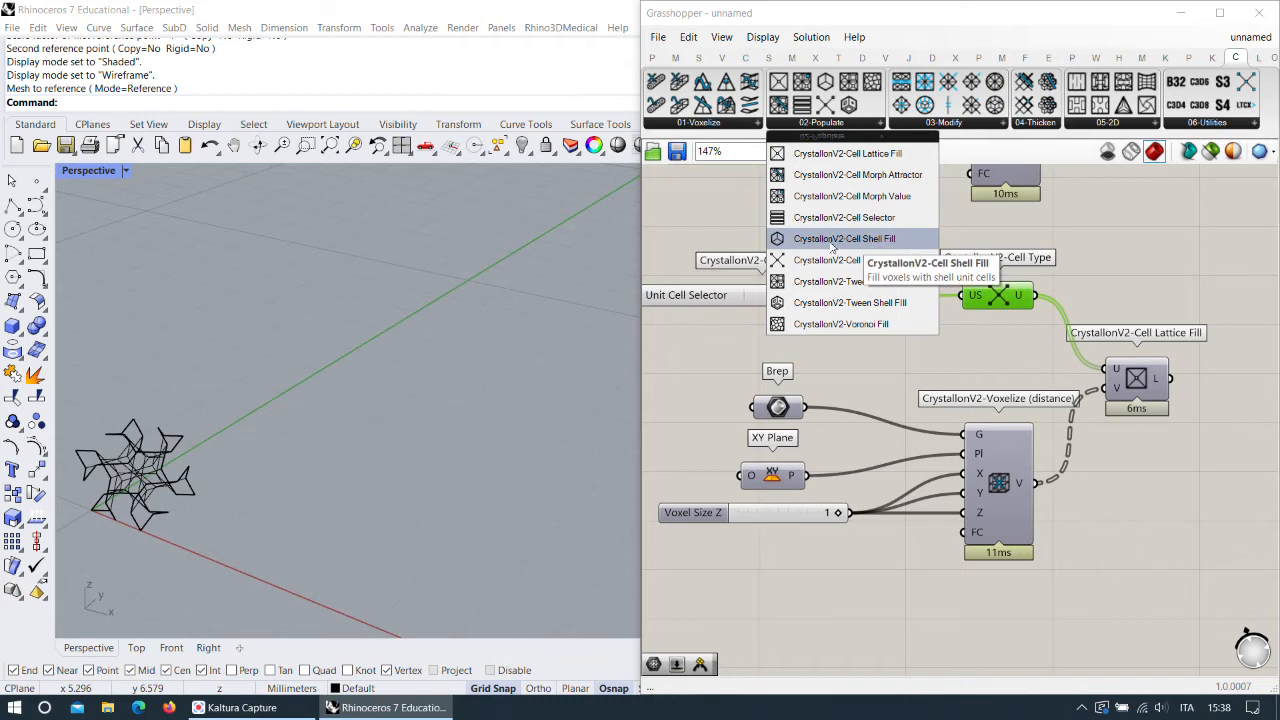
{"action": "left_click", "coordinate": [873, 239]}
{"action": "left_click", "coordinate": [1141, 276]}
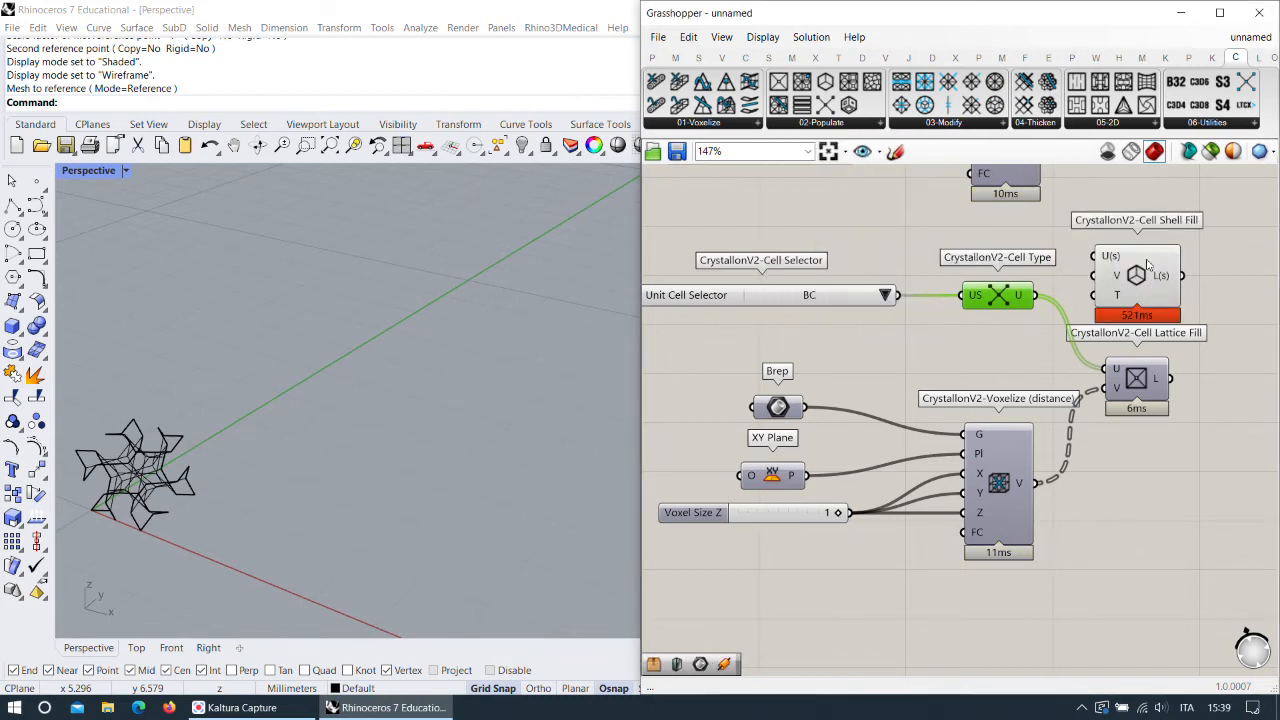
Replace the duplicated Cell Lattice Fill with the Cell Shell Fill component and connect the Voxelize output to its V input.
{"action": "left_click_drag", "start_coordinate": [1146, 276], "coordinate": [1155, 281]}
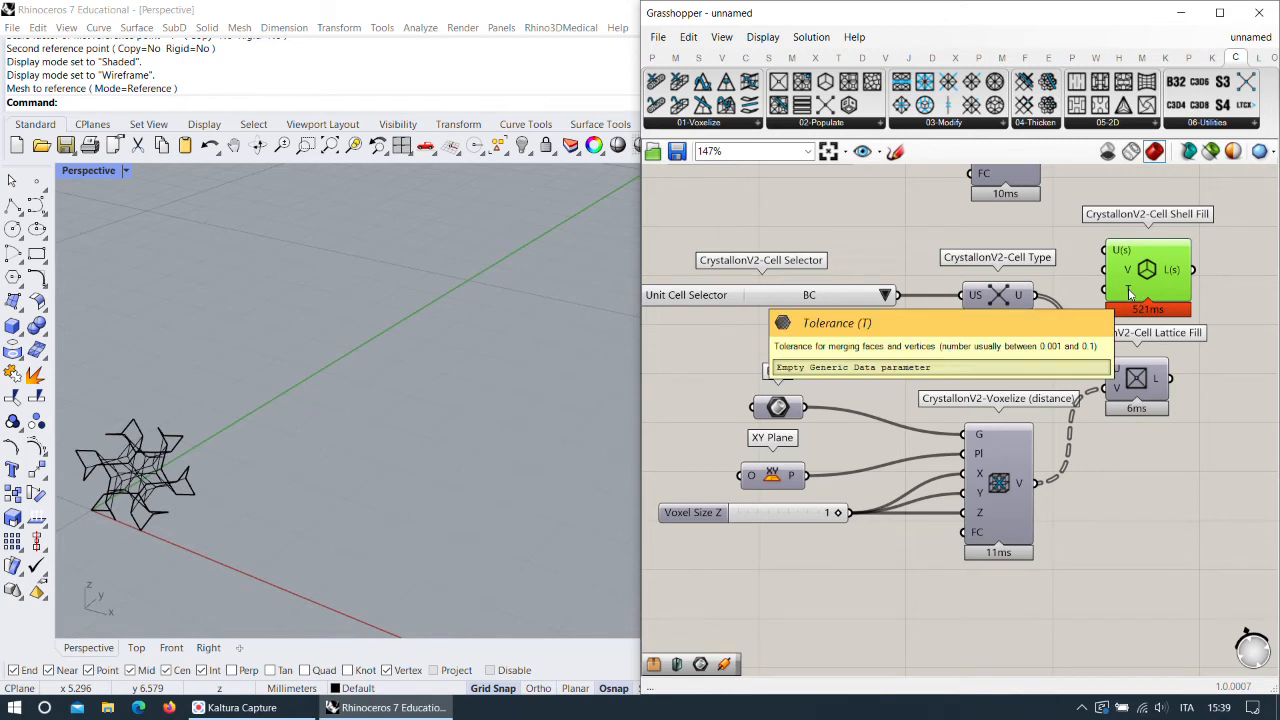
{"action": "left_click", "coordinate": [1135, 378]}
{"action": "key", "text": "Delete"}
{"action": "left_click_drag", "start_coordinate": [1147, 270], "coordinate": [1149, 420]}
{"action": "left_click_drag", "start_coordinate": [1036, 483], "coordinate": [1163, 404]}
Connect the Cell Type output to the U(s) input of the Cell Shell Fill component, keeping the component beside the voxelizer.
{"action": "mouse_move", "coordinate": [1016, 301]}
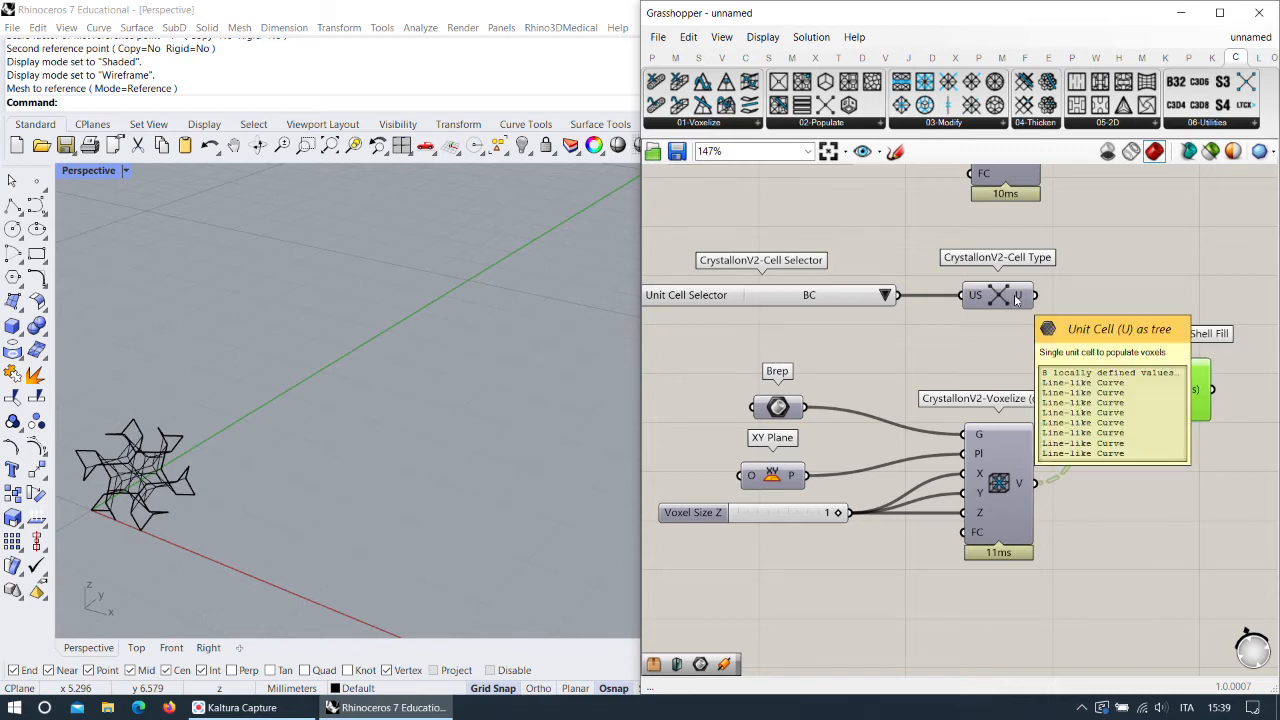
{"action": "left_click", "coordinate": [843, 122]}
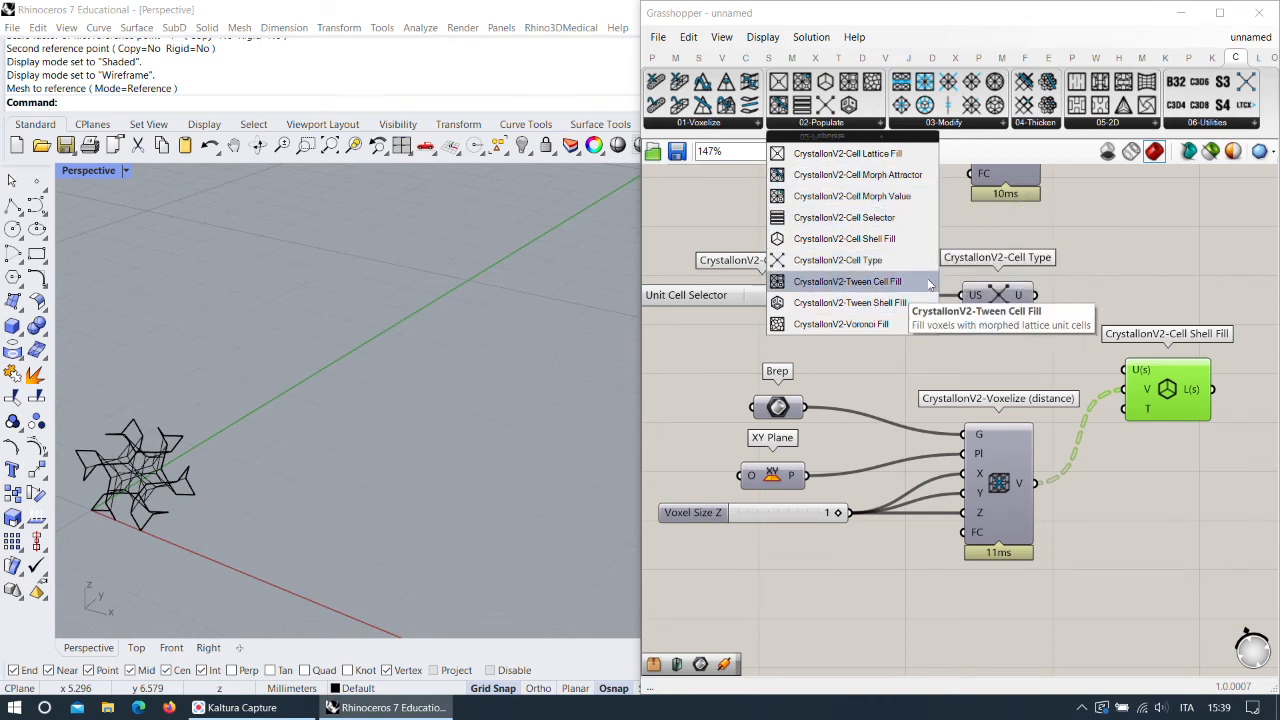
{"action": "left_click_drag", "start_coordinate": [1183, 381], "coordinate": [1176, 310]}
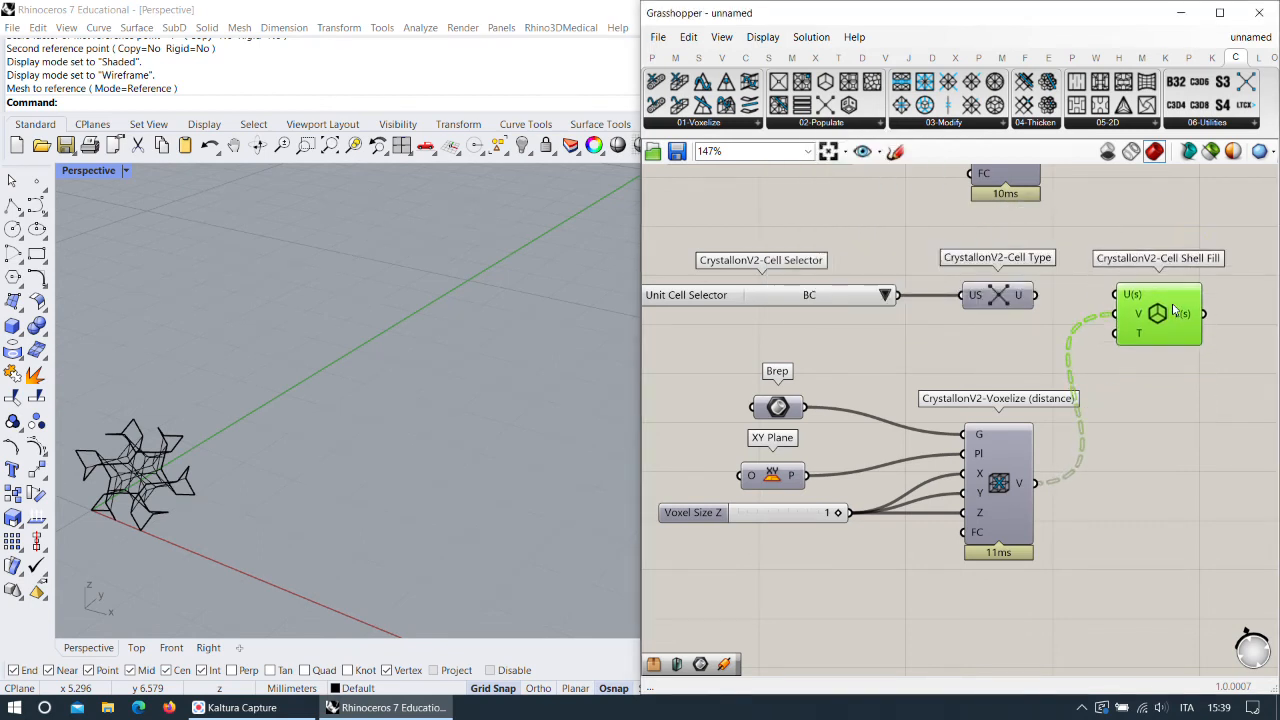
{"action": "left_click", "coordinate": [1012, 305]}
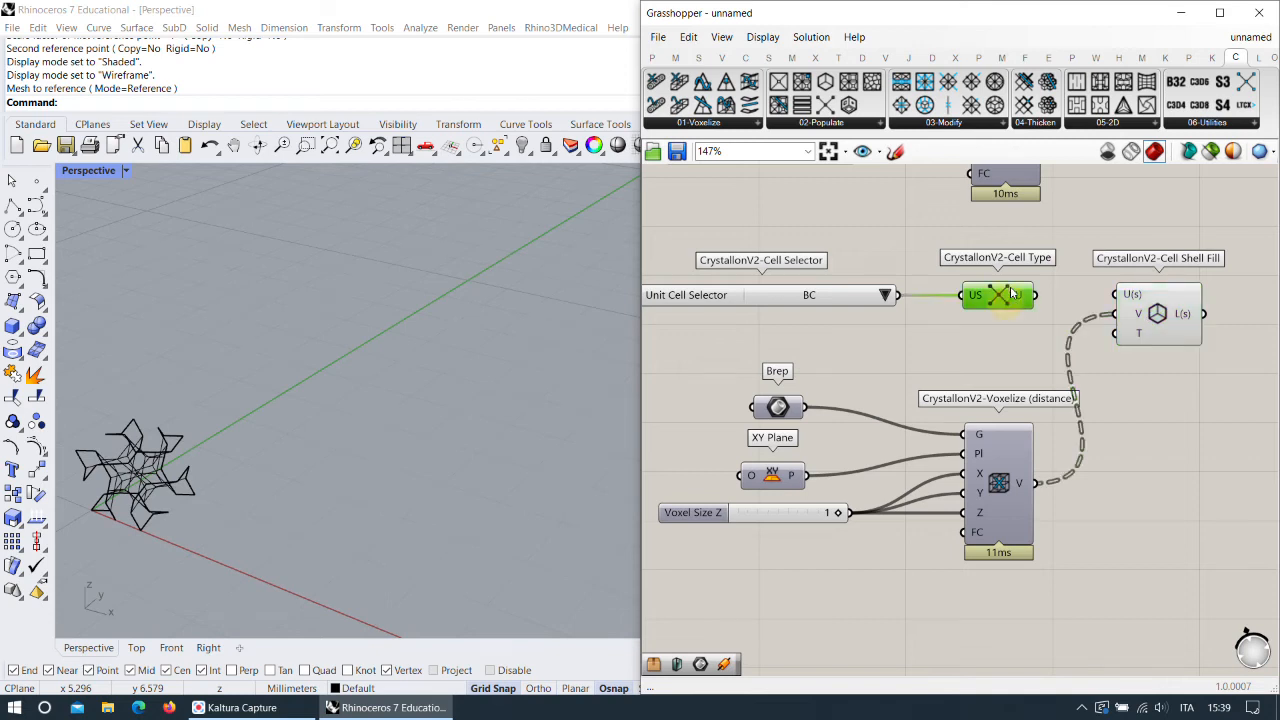
{"action": "left_click_drag", "start_coordinate": [1170, 310], "coordinate": [1175, 407]}
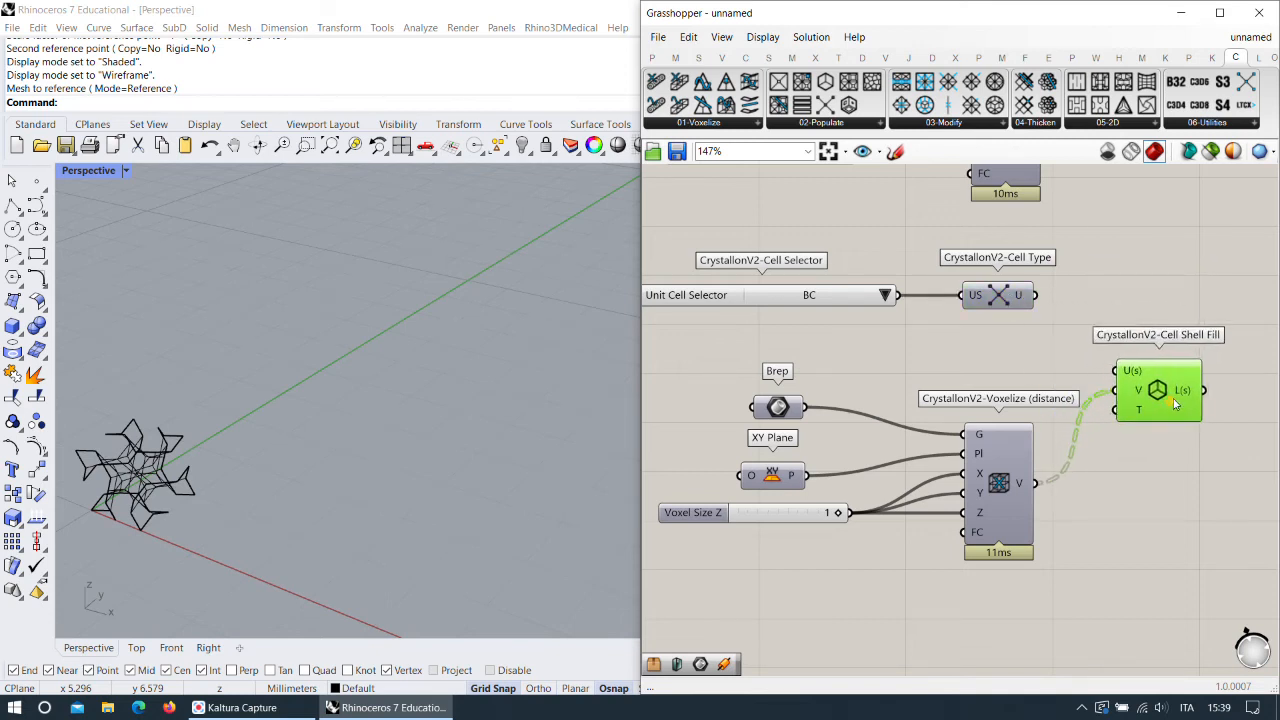
{"action": "left_click_drag", "start_coordinate": [1116, 371], "coordinate": [1035, 295]}
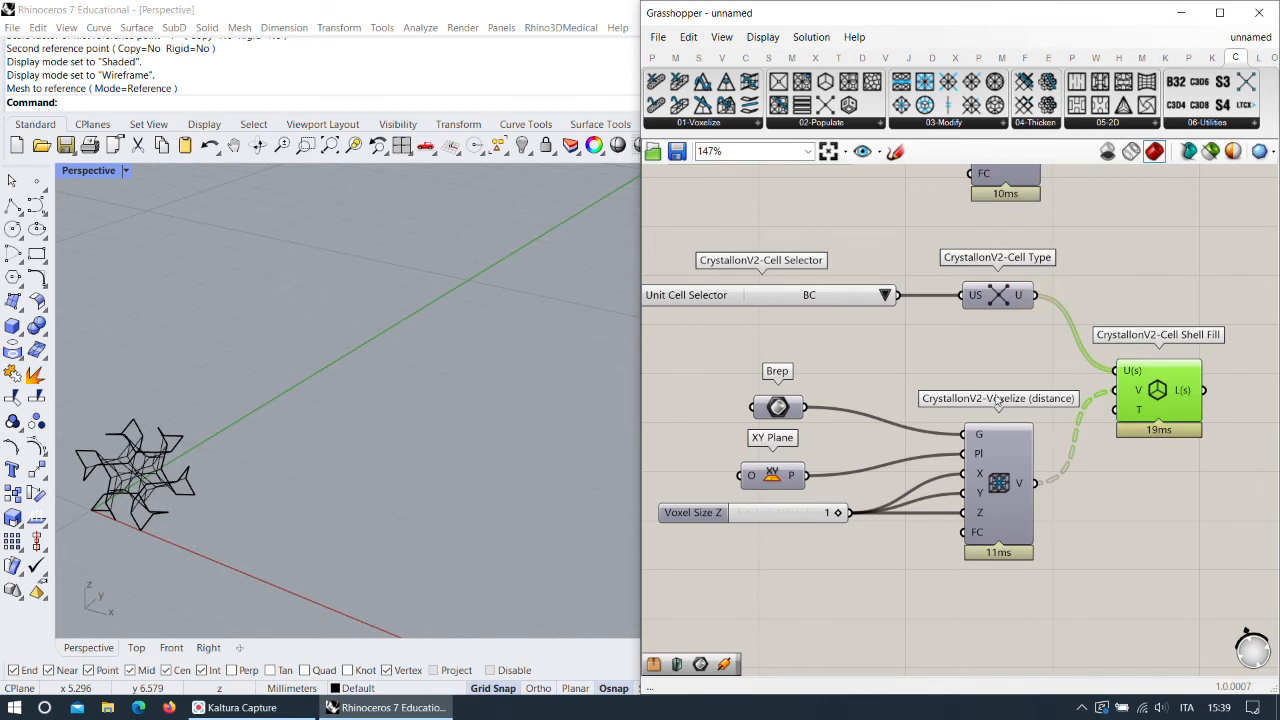
Set the duplicated definition's Unit Cell Selector to Gyroid (shell).
{"action": "scroll", "coordinate": [1133, 397], "scroll_direction": "up", "scroll_amount": 2}
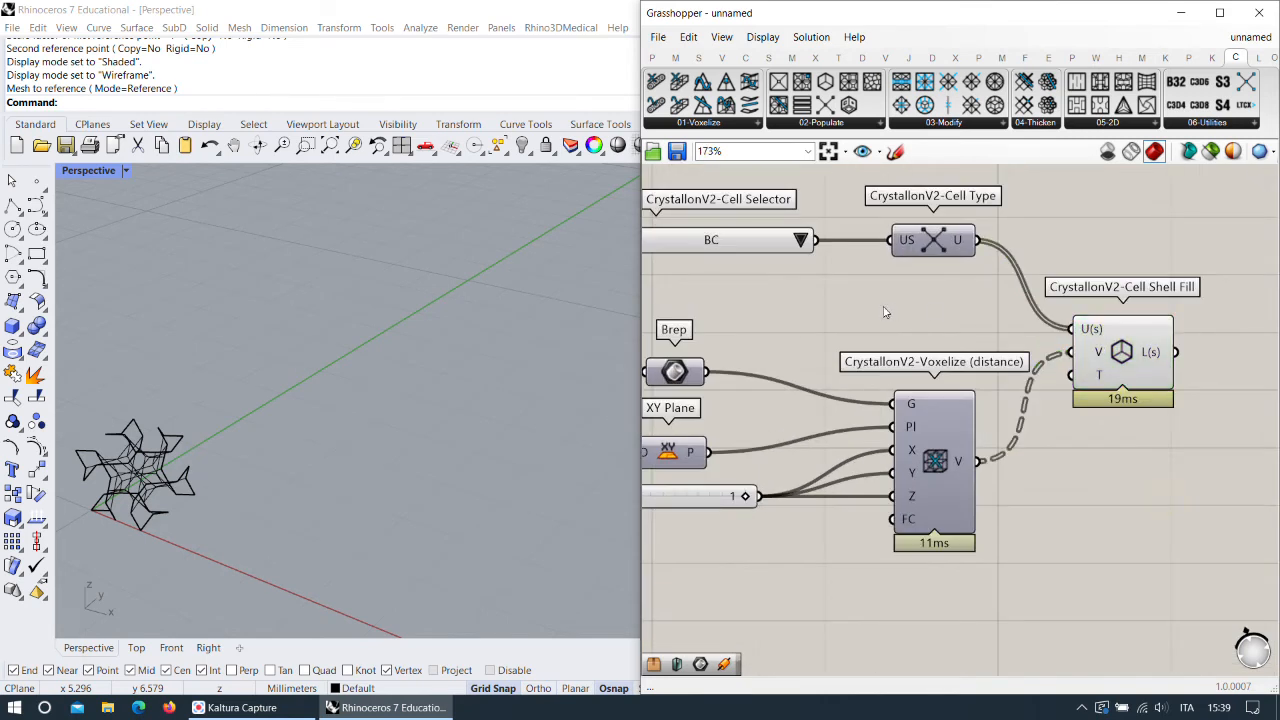
{"action": "right_click_drag", "start_coordinate": [887, 313], "coordinate": [950, 307]}
{"action": "left_click", "coordinate": [862, 238]}
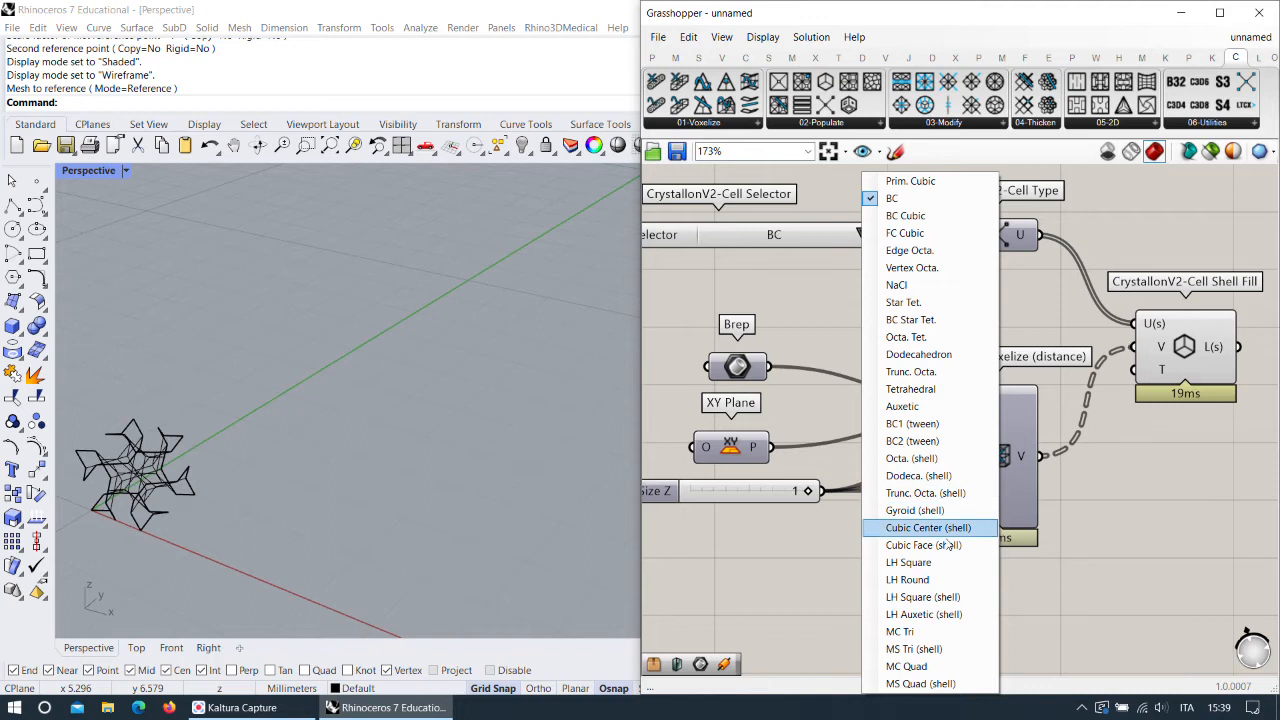
{"action": "left_click", "coordinate": [914, 510]}
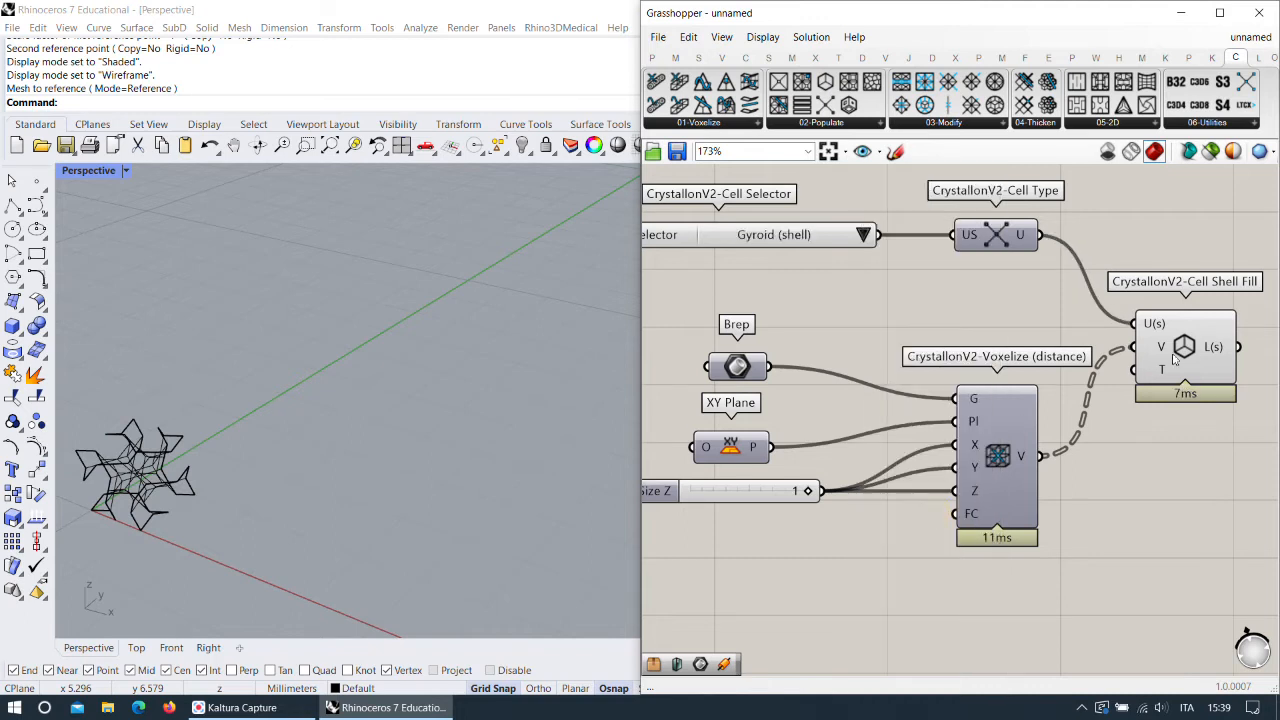
{"action": "scroll", "coordinate": [509, 428], "scroll_direction": "down", "scroll_amount": 5}
{"action": "right_click_drag", "start_coordinate": [509, 428], "coordinate": [441, 432]}
{"action": "scroll", "coordinate": [336, 371], "scroll_direction": "down", "scroll_amount": 4}
{"action": "left_click", "coordinate": [995, 235]}
{"action": "left_click", "coordinate": [872, 123]}
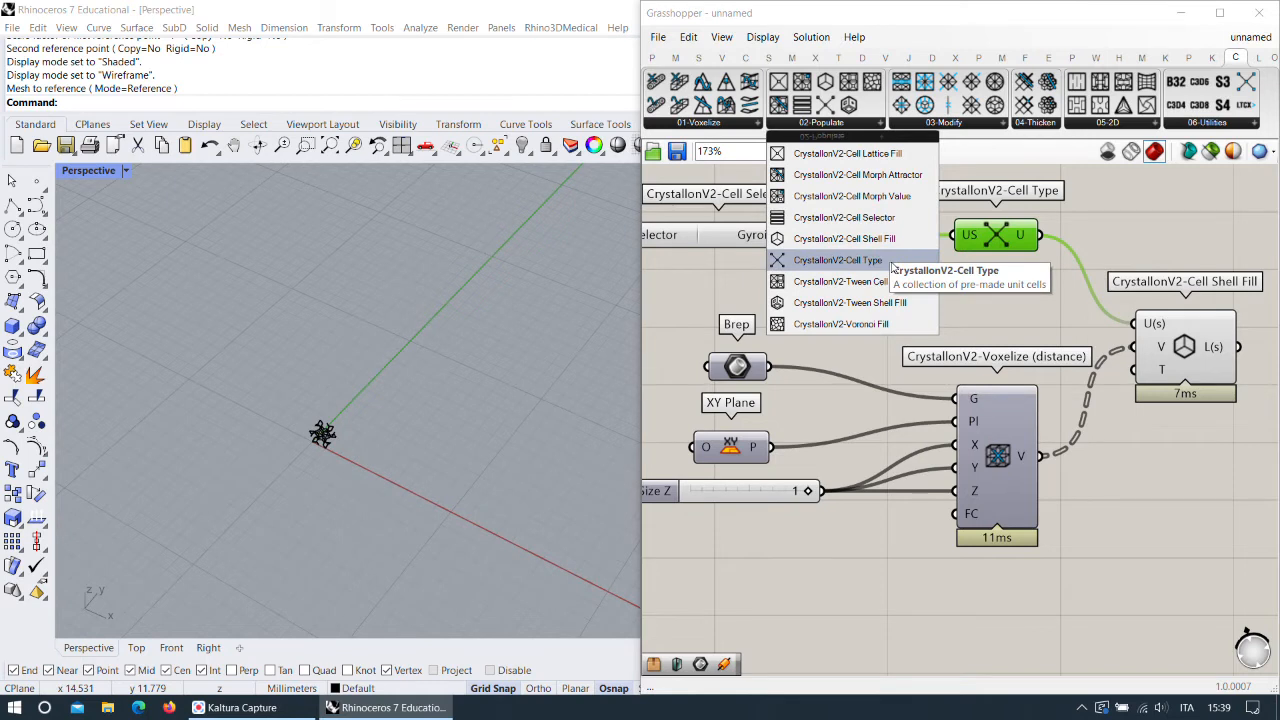
{"action": "left_click", "coordinate": [1080, 228]}
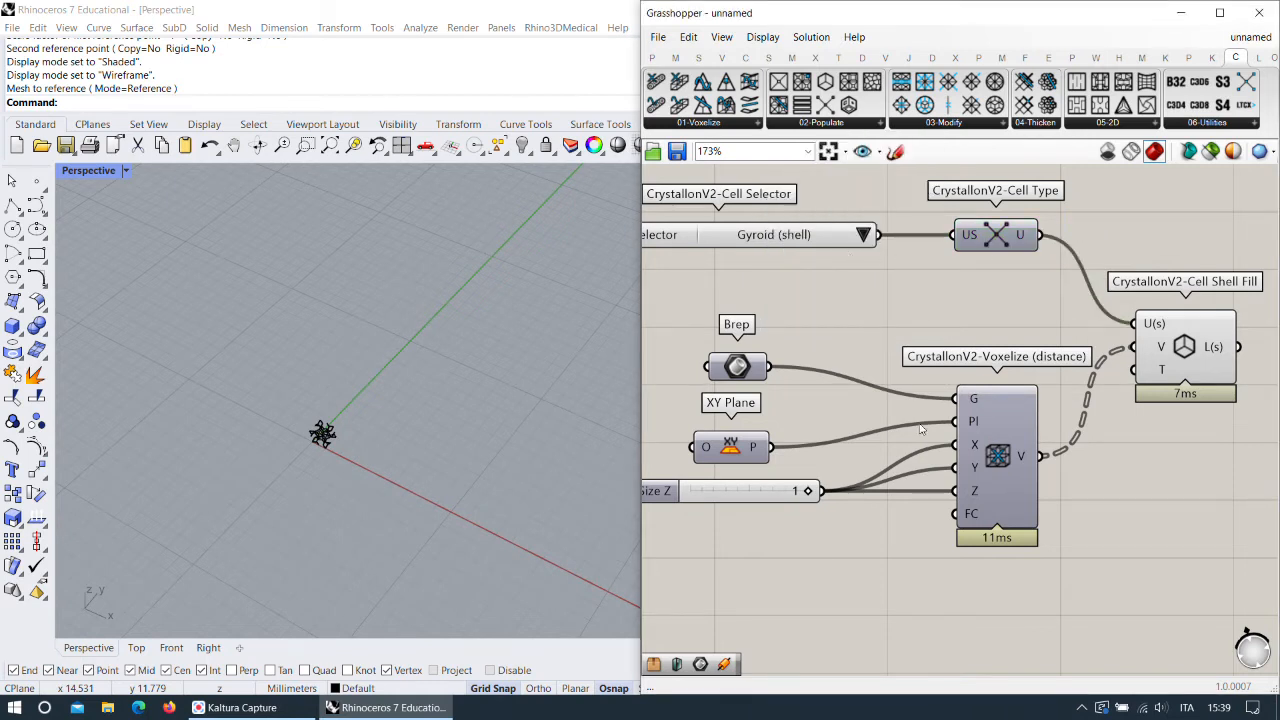
Turn on the preview of the Voxelize component feeding the Cell Shell Fill and inspect the voxel cube.
{"action": "scroll", "coordinate": [846, 327], "scroll_direction": "up", "scroll_amount": 2}
{"action": "right_click_drag", "start_coordinate": [847, 327], "coordinate": [852, 342]}
{"action": "scroll", "coordinate": [852, 342], "scroll_direction": "down", "scroll_amount": 2}
{"action": "right_click_drag", "start_coordinate": [940, 355], "coordinate": [781, 358]}
{"action": "left_click", "coordinate": [996, 366]}
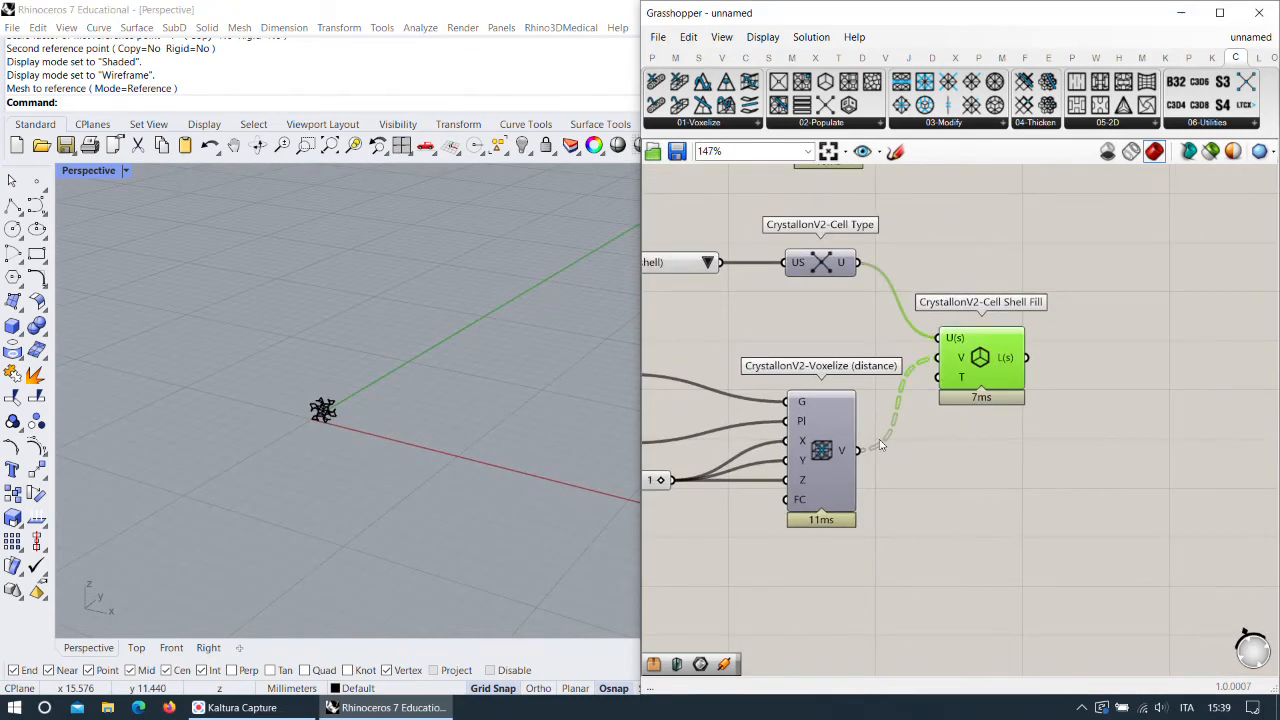
{"action": "right_click", "coordinate": [816, 418]}
{"action": "left_click", "coordinate": [850, 449]}
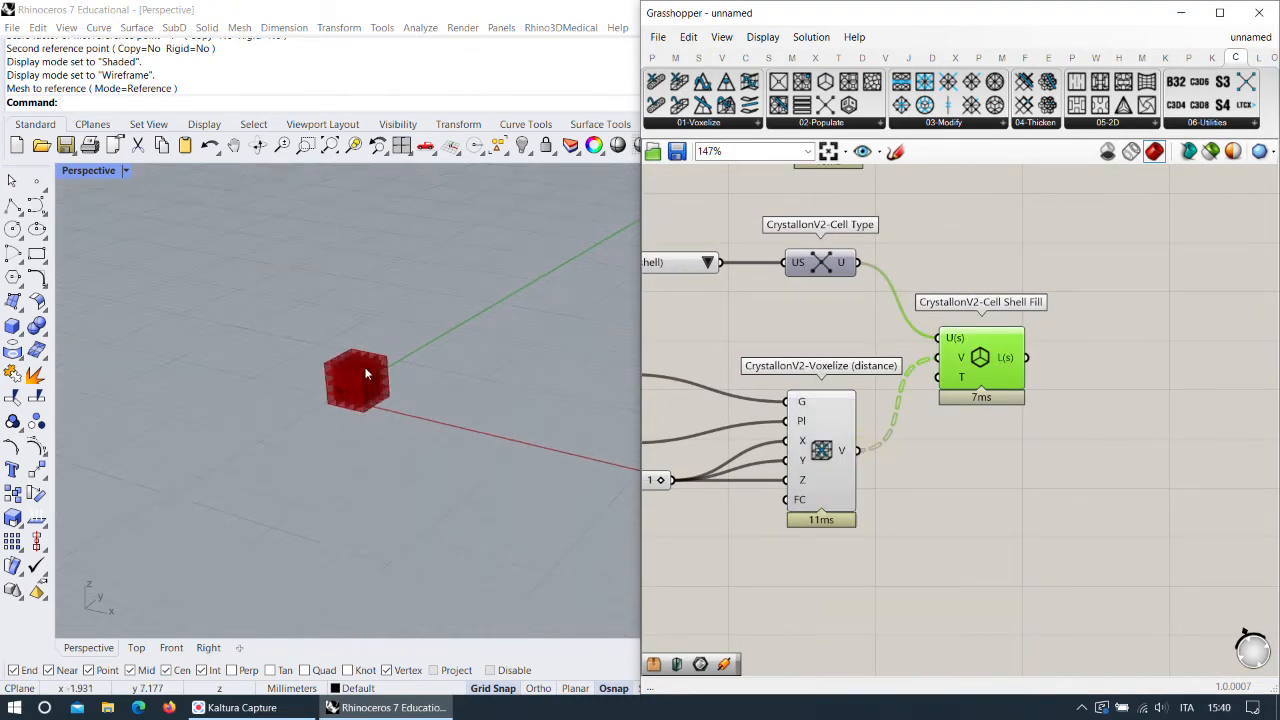
{"action": "scroll", "coordinate": [380, 370], "scroll_direction": "up", "scroll_amount": 5}
{"action": "scroll", "coordinate": [935, 360], "scroll_direction": "up", "scroll_amount": 4}
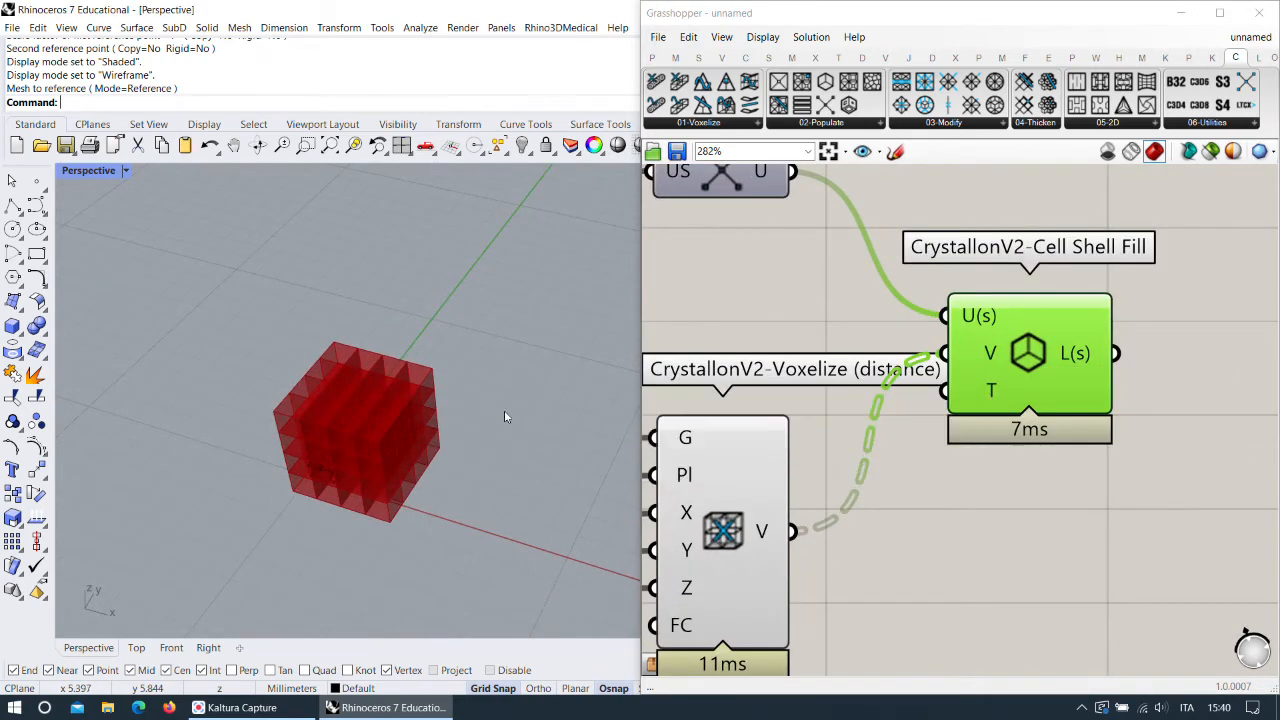
{"action": "right_click_drag", "start_coordinate": [563, 417], "coordinate": [520, 430]}
Add a number slider of 0.01 and connect it to the T input of the Cell Shell Fill component.
{"action": "left_click_drag", "start_coordinate": [1046, 395], "coordinate": [1155, 251]}
{"action": "double_click", "coordinate": [1104, 421]}
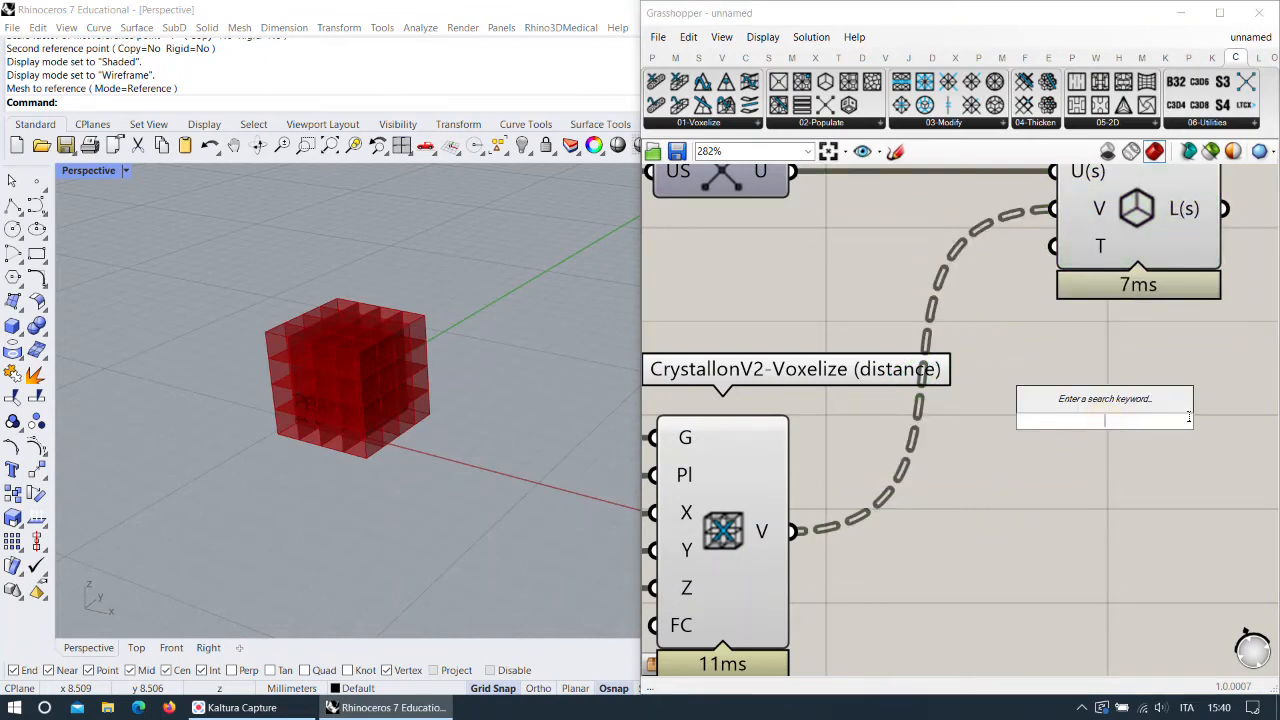
{"action": "type", "text": "0"}
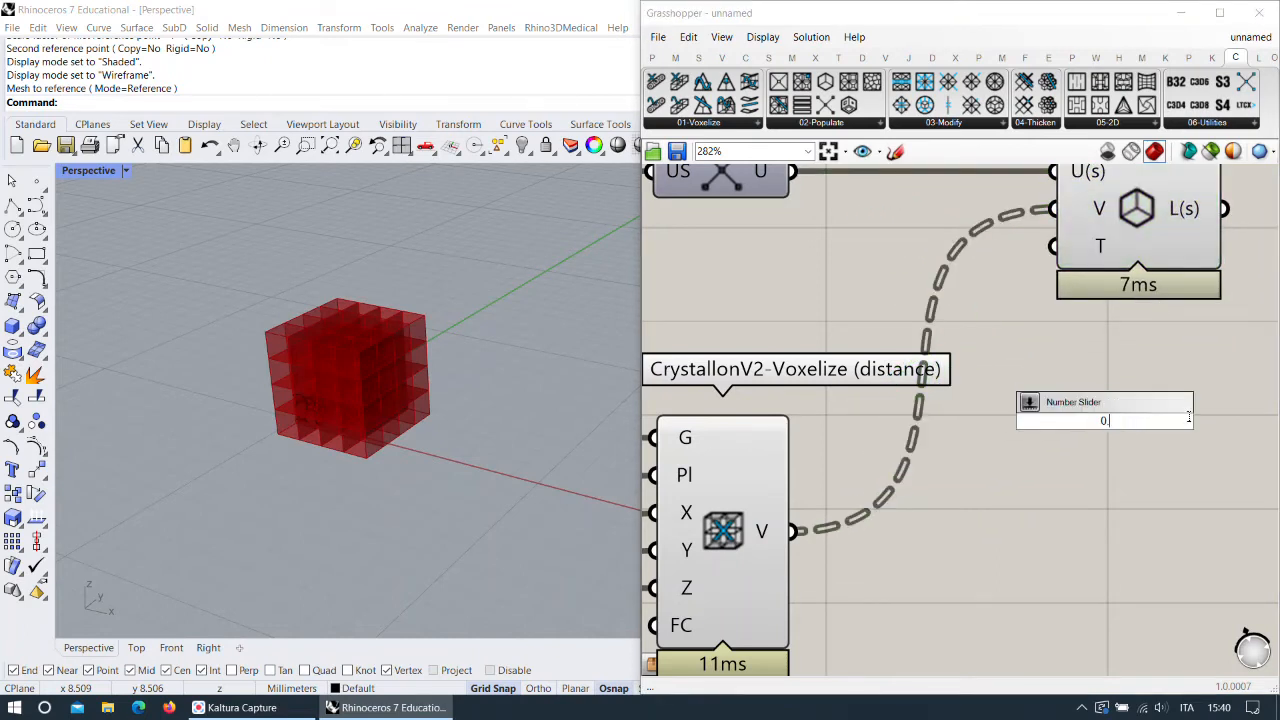
{"action": "type", "text": ".01"}
{"action": "key", "text": "Return"}
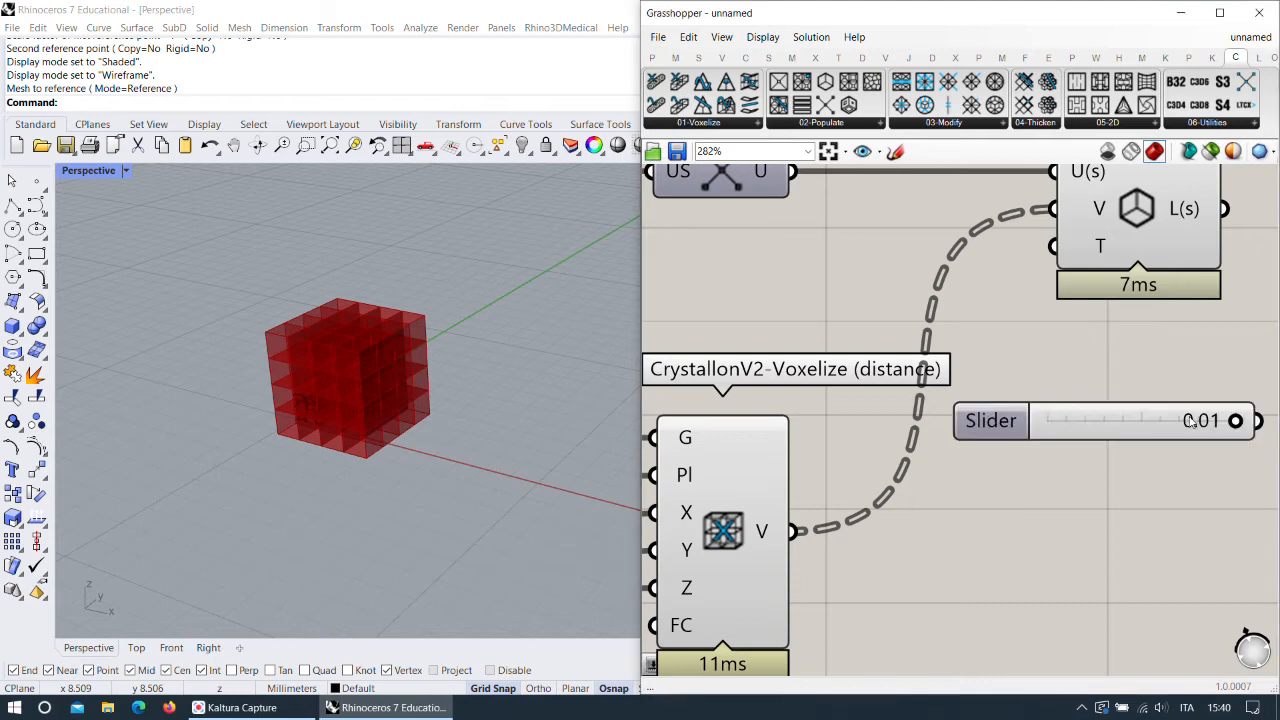
{"action": "left_click_drag", "start_coordinate": [1238, 405], "coordinate": [1052, 246]}
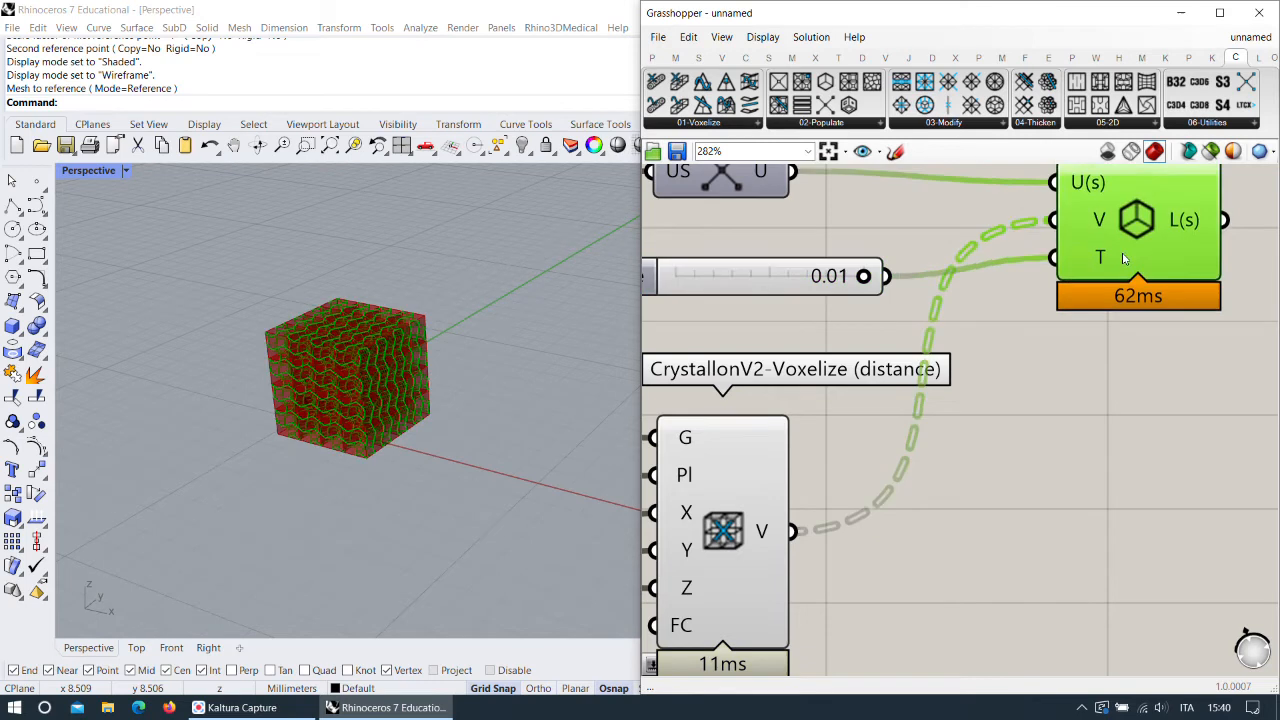
{"action": "scroll", "coordinate": [859, 273], "scroll_direction": "down", "scroll_amount": 3}
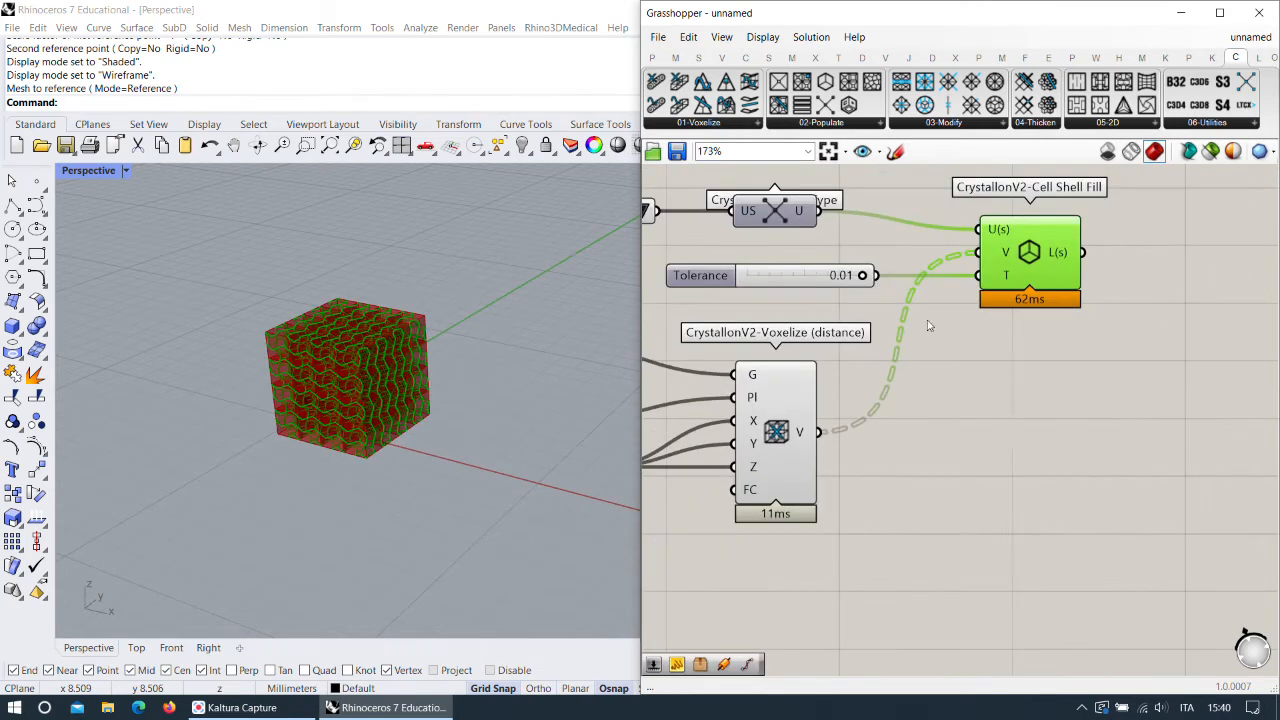
Inspect the gyroid fill inside the voxel cube and the L(s) output of the Cell Shell Fill component.
{"action": "right_click", "coordinate": [953, 326]}
{"action": "left_click", "coordinate": [1178, 488]}
{"action": "right_click_drag", "start_coordinate": [500, 358], "coordinate": [376, 408]}
{"action": "scroll", "coordinate": [376, 406], "scroll_direction": "up", "scroll_amount": 3}
{"action": "left_click_drag", "start_coordinate": [1045, 266], "coordinate": [1035, 268]}
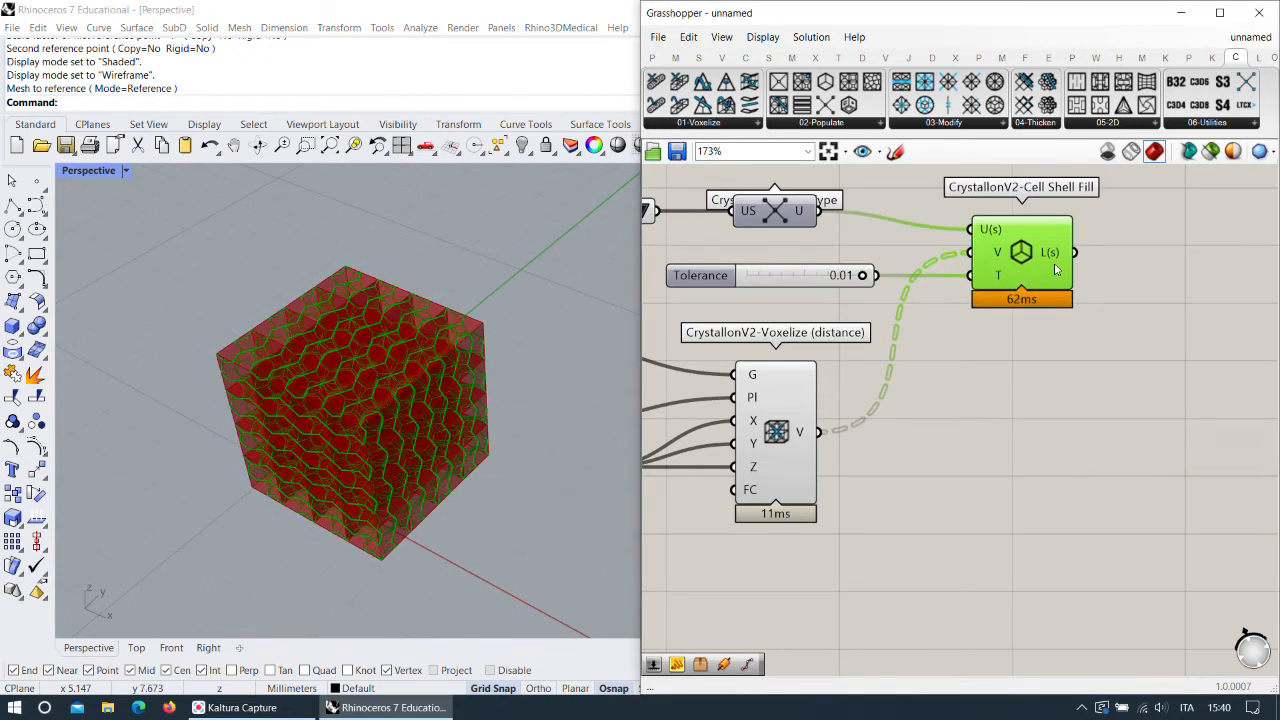
{"action": "mouse_move", "coordinate": [1055, 267]}
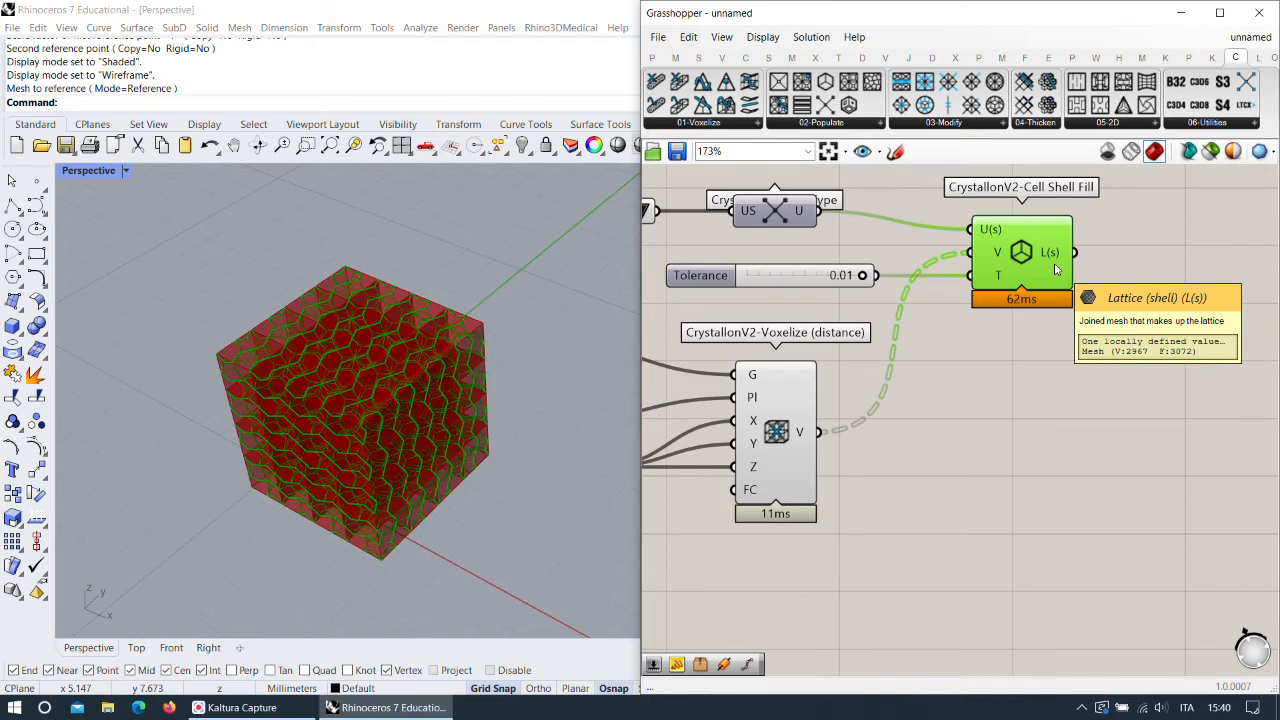
Turn off the preview of the Voxelize component and check the Cell Shell Fill's joined lattice mesh.
{"action": "right_click", "coordinate": [775, 428]}
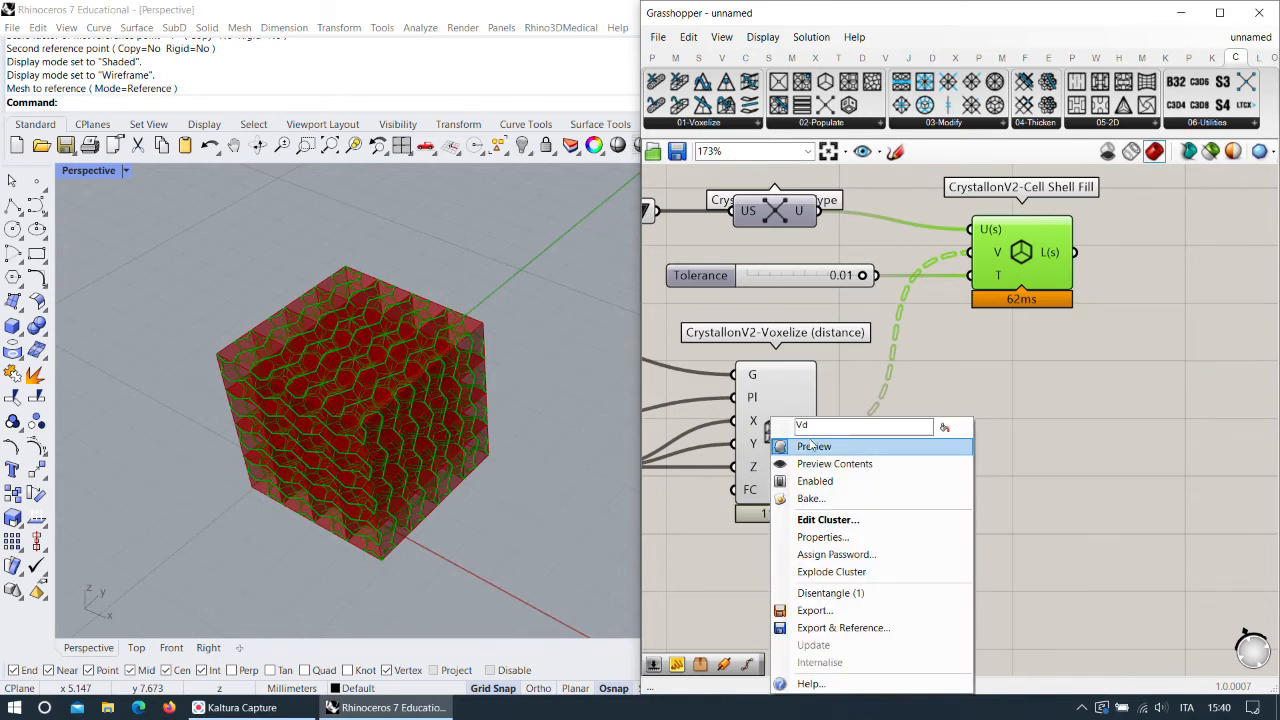
{"action": "left_click", "coordinate": [812, 446]}
{"action": "scroll", "coordinate": [454, 267], "scroll_direction": "up", "scroll_amount": 5}
{"action": "right_click_drag", "start_coordinate": [454, 267], "coordinate": [496, 316]}
{"action": "mouse_move", "coordinate": [1055, 256]}
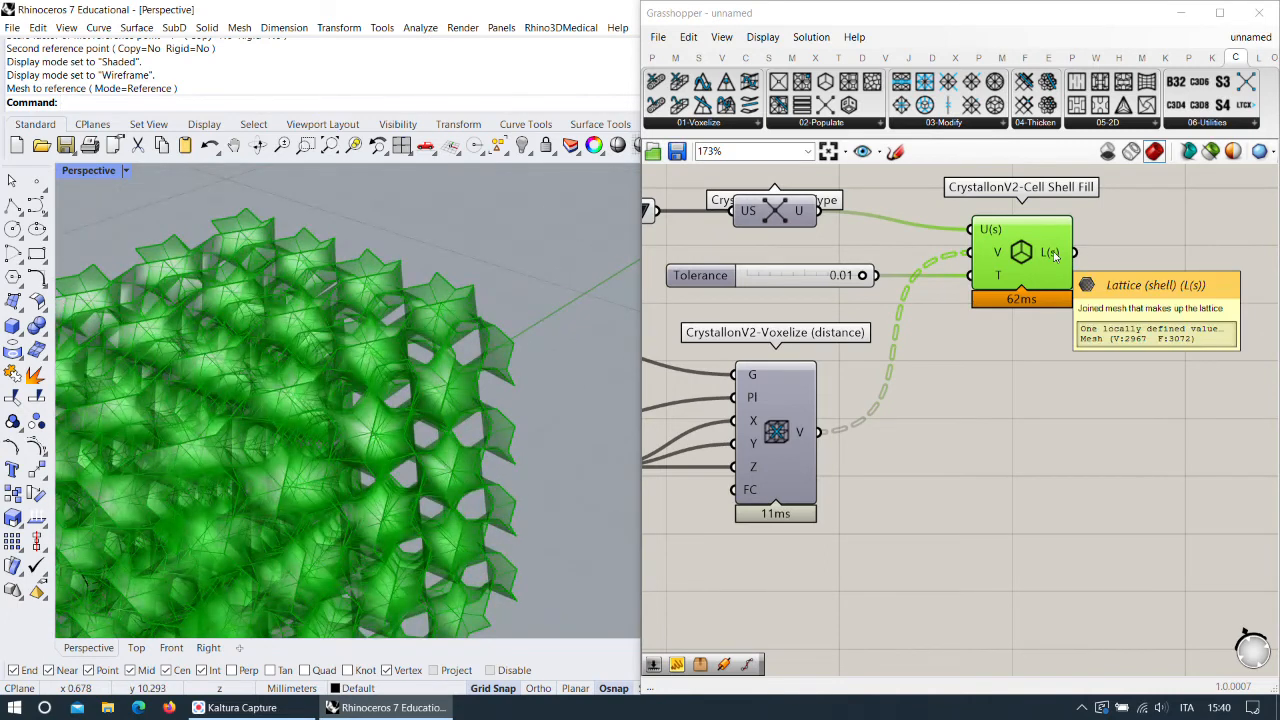
Set the Perspective viewport to Wireframe display mode and examine the gyroid shell lattice from several sides.
{"action": "scroll", "coordinate": [433, 292], "scroll_direction": "down", "scroll_amount": 5}
{"action": "scroll", "coordinate": [433, 310], "scroll_direction": "up", "scroll_amount": 6}
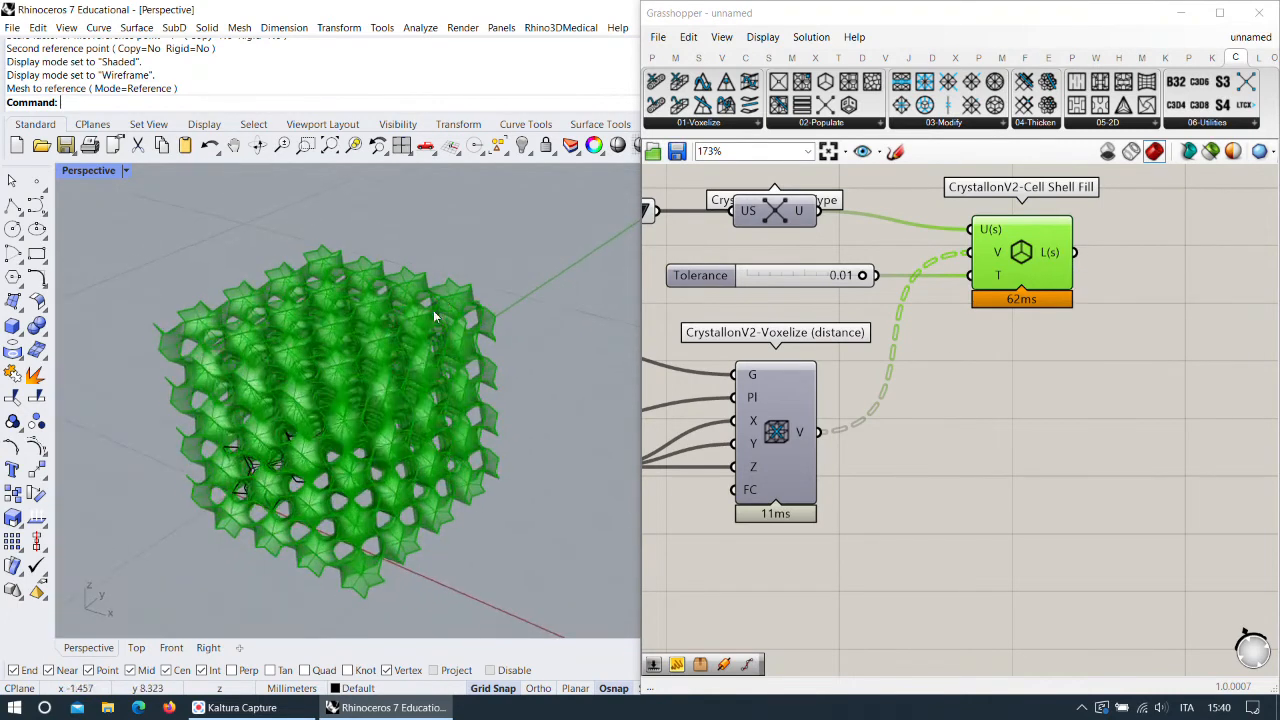
{"action": "scroll", "coordinate": [426, 330], "scroll_direction": "down", "scroll_amount": 5}
{"action": "key", "text": "ctrl+alt+w"}
{"action": "right_click_drag", "start_coordinate": [529, 273], "coordinate": [502, 415]}
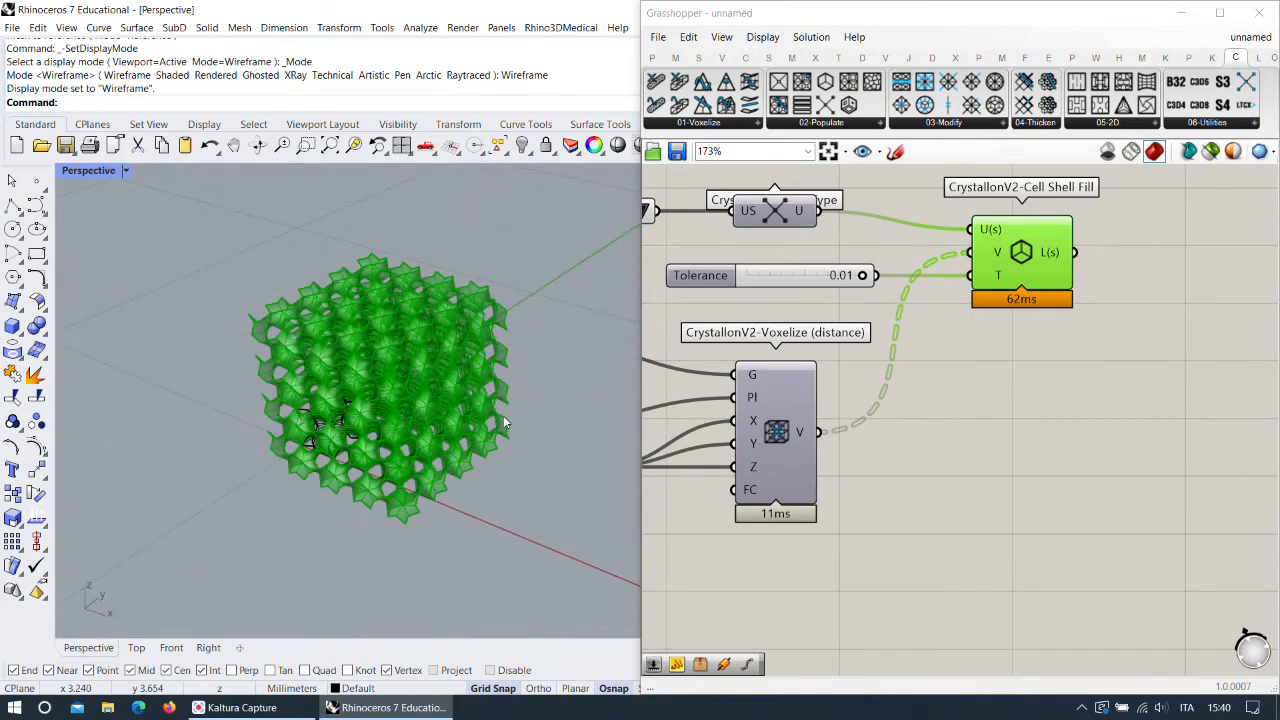
{"action": "right_click_drag", "start_coordinate": [697, 453], "coordinate": [764, 440]}
{"action": "right_click_drag", "start_coordinate": [330, 350], "coordinate": [400, 380]}
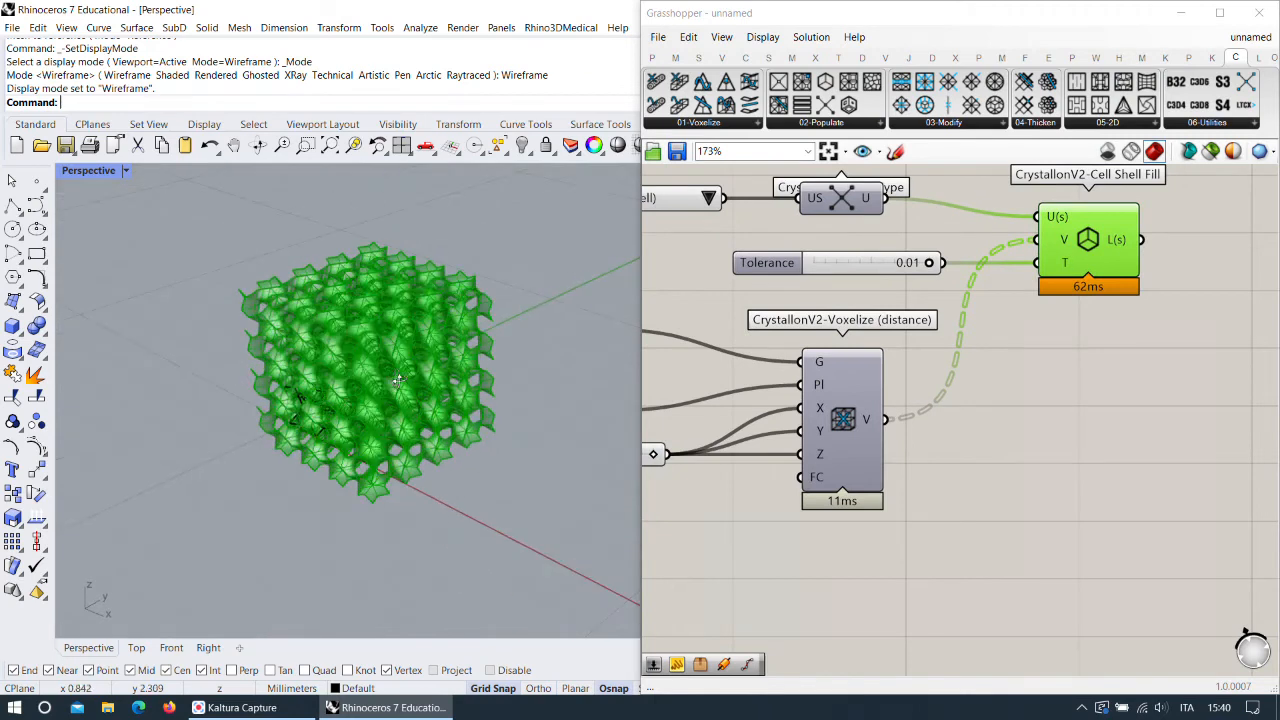
Turn off the preview of the Cell Shell Fill component and inspect the referenced gyroid unit cell.
{"action": "right_click", "coordinate": [1104, 247]}
{"action": "left_click", "coordinate": [1127, 279]}
{"action": "scroll", "coordinate": [1018, 384], "scroll_direction": "down", "scroll_amount": 3}
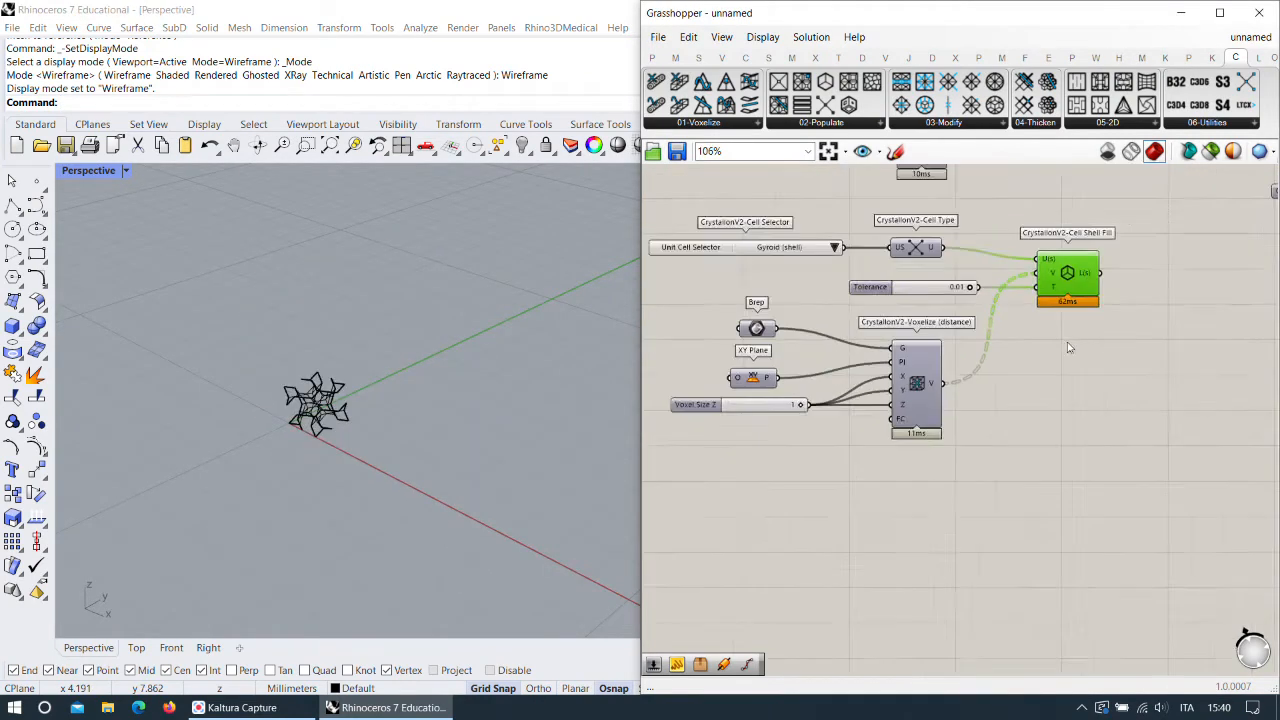
{"action": "scroll", "coordinate": [1018, 384], "scroll_direction": "down", "scroll_amount": 2}
{"action": "right_click_drag", "start_coordinate": [976, 391], "coordinate": [840, 474]}
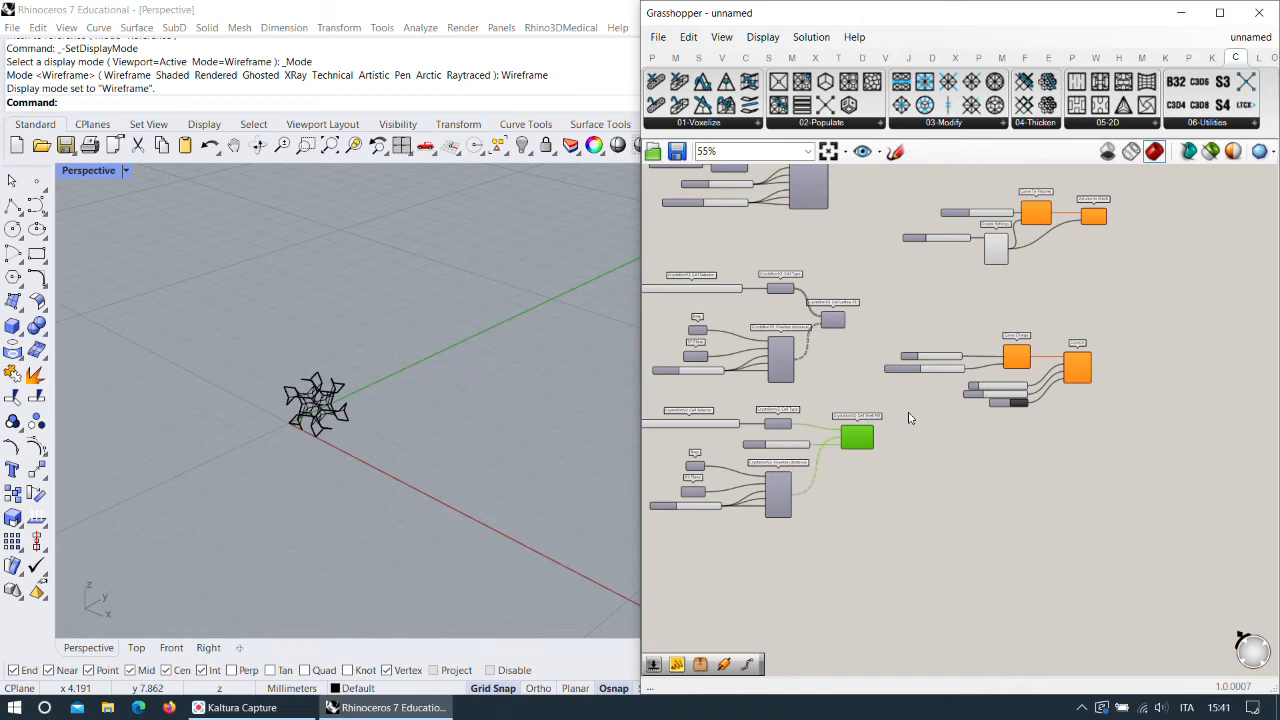
{"action": "scroll", "coordinate": [436, 481], "scroll_direction": "up", "scroll_amount": 5}
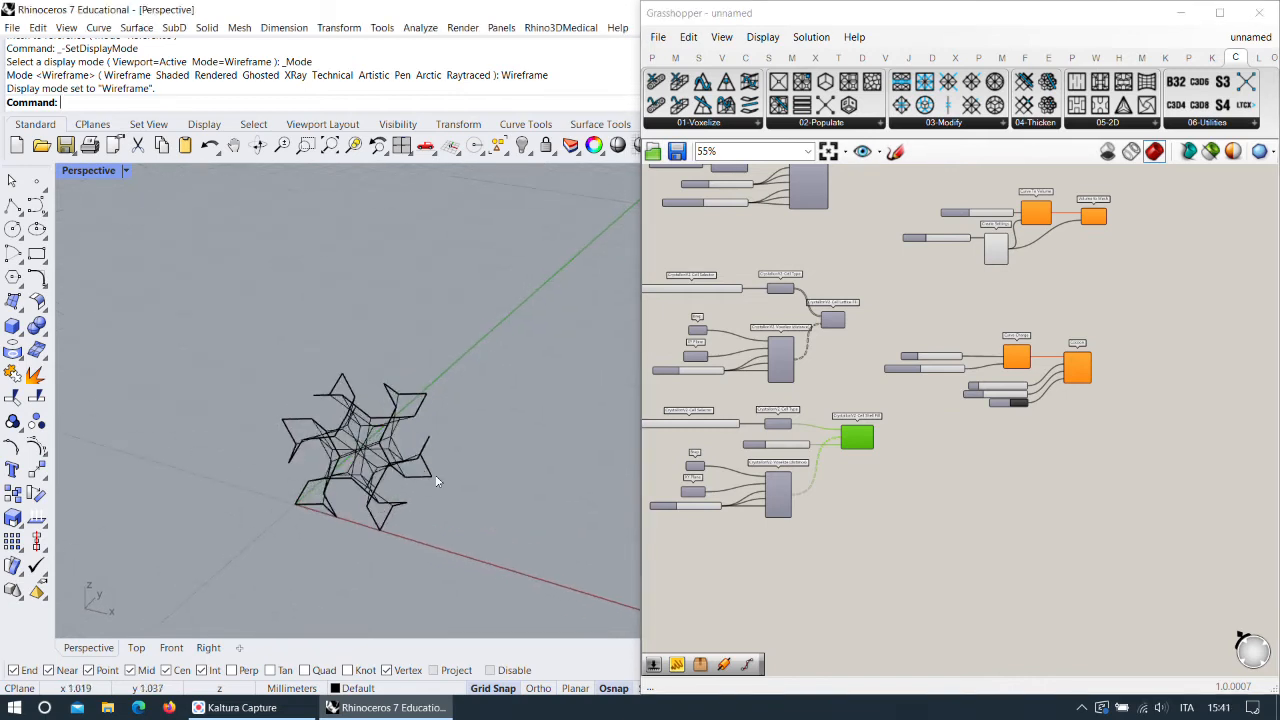
{"action": "scroll", "coordinate": [400, 440], "scroll_direction": "up", "scroll_amount": 4}
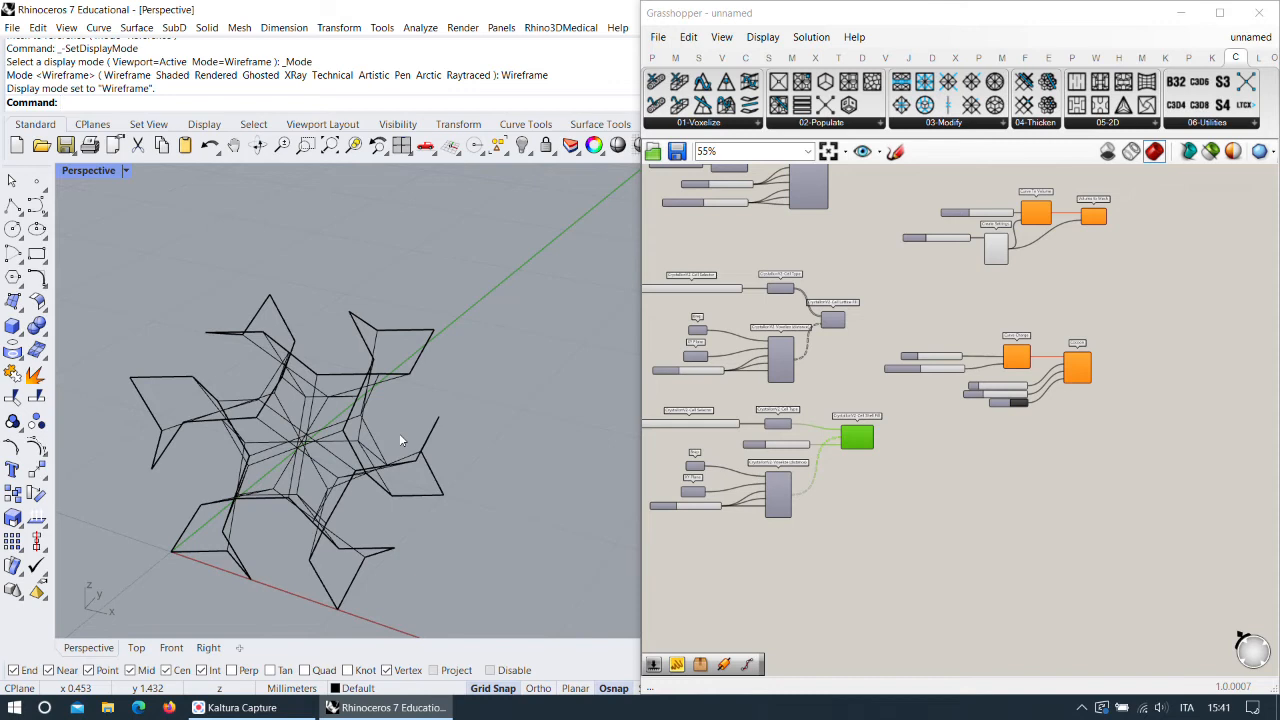
{"action": "right_click_drag", "start_coordinate": [414, 400], "coordinate": [428, 404]}
{"action": "scroll", "coordinate": [428, 404], "scroll_direction": "down", "scroll_amount": 5}
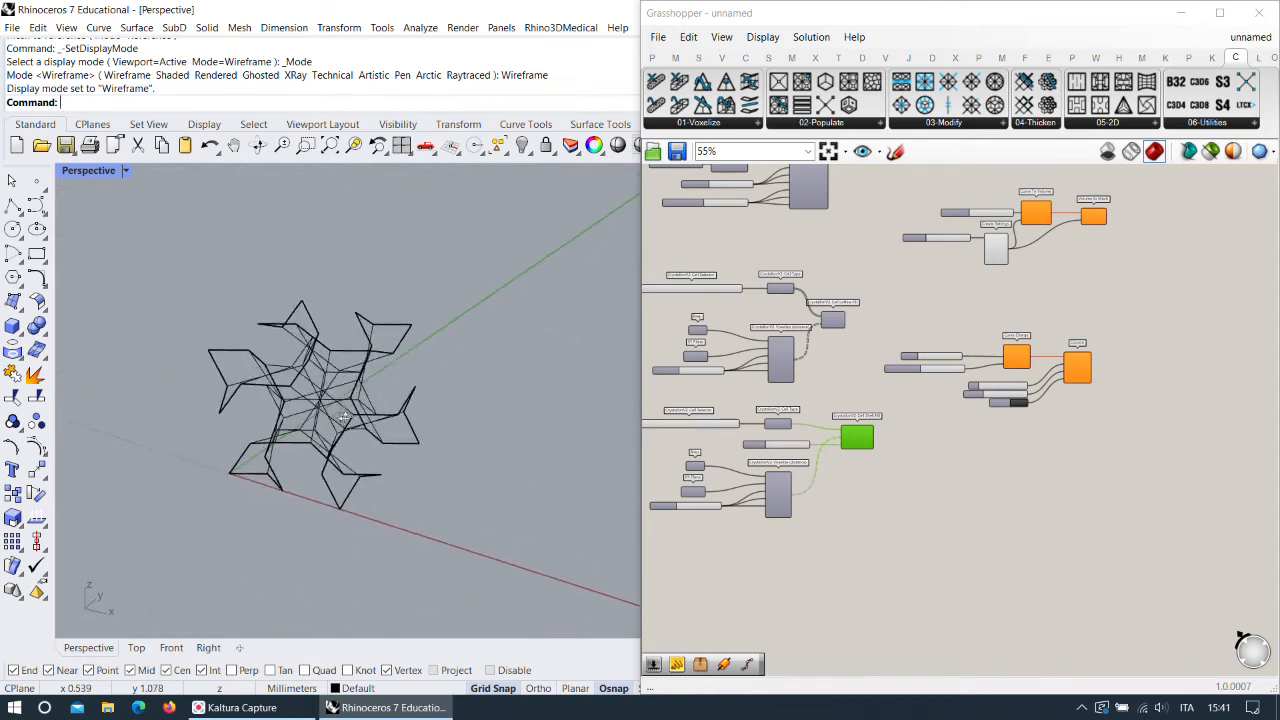
Move the Cell Lattice Fill component slightly away from its voxelizer so it lines up above the Cell Shell Fill.
{"action": "scroll", "coordinate": [812, 393], "scroll_direction": "up", "scroll_amount": 3}
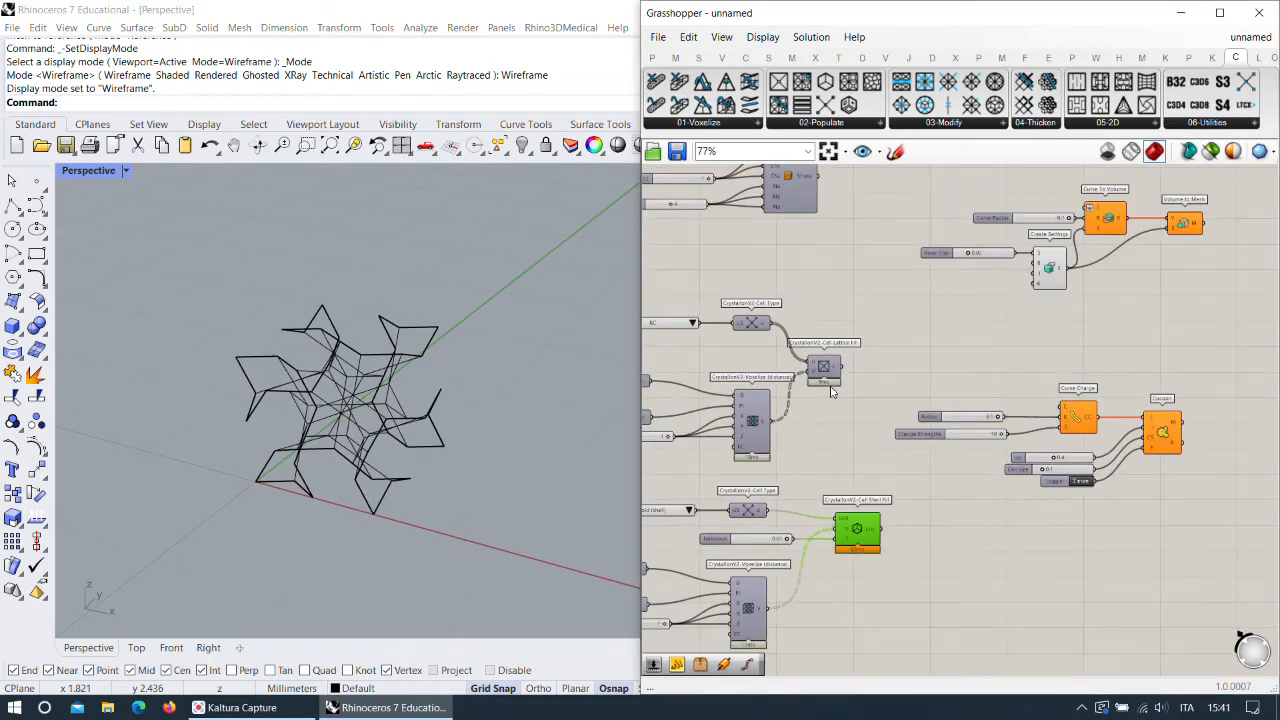
{"action": "right_click_drag", "start_coordinate": [858, 420], "coordinate": [882, 427]}
{"action": "left_click_drag", "start_coordinate": [849, 376], "coordinate": [878, 373]}
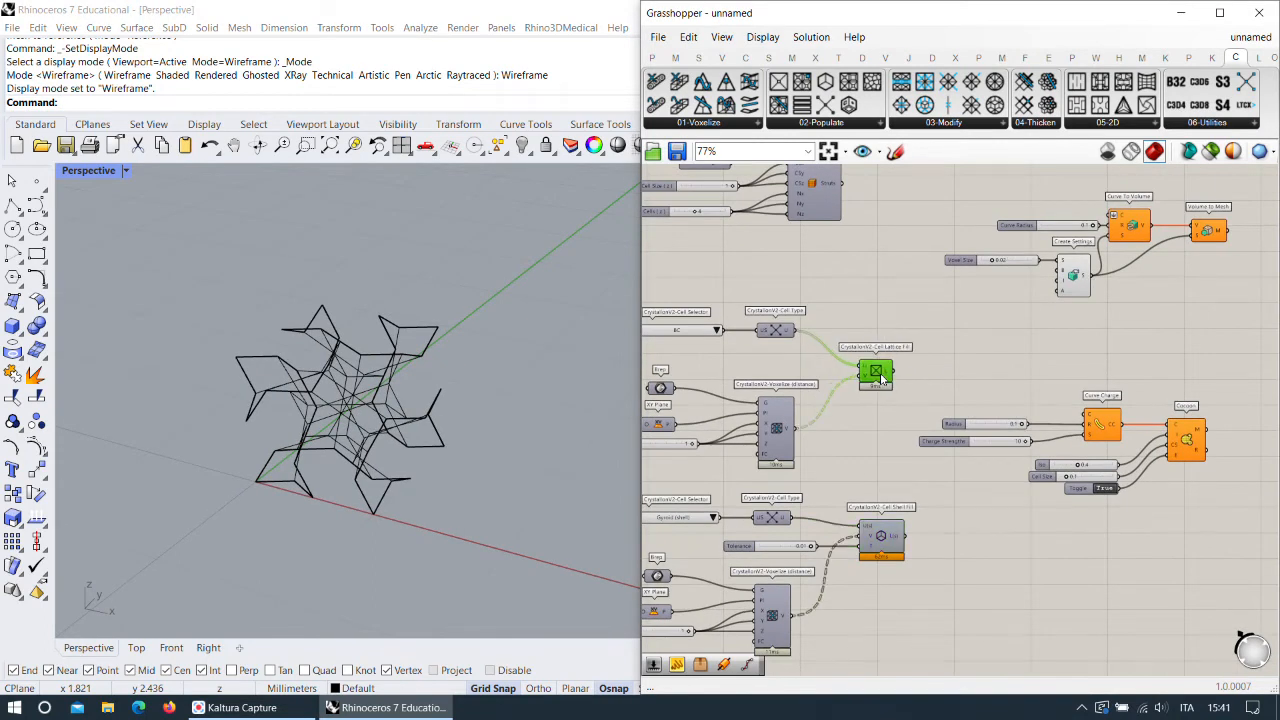
{"action": "right_click_drag", "start_coordinate": [892, 413], "coordinate": [878, 447]}
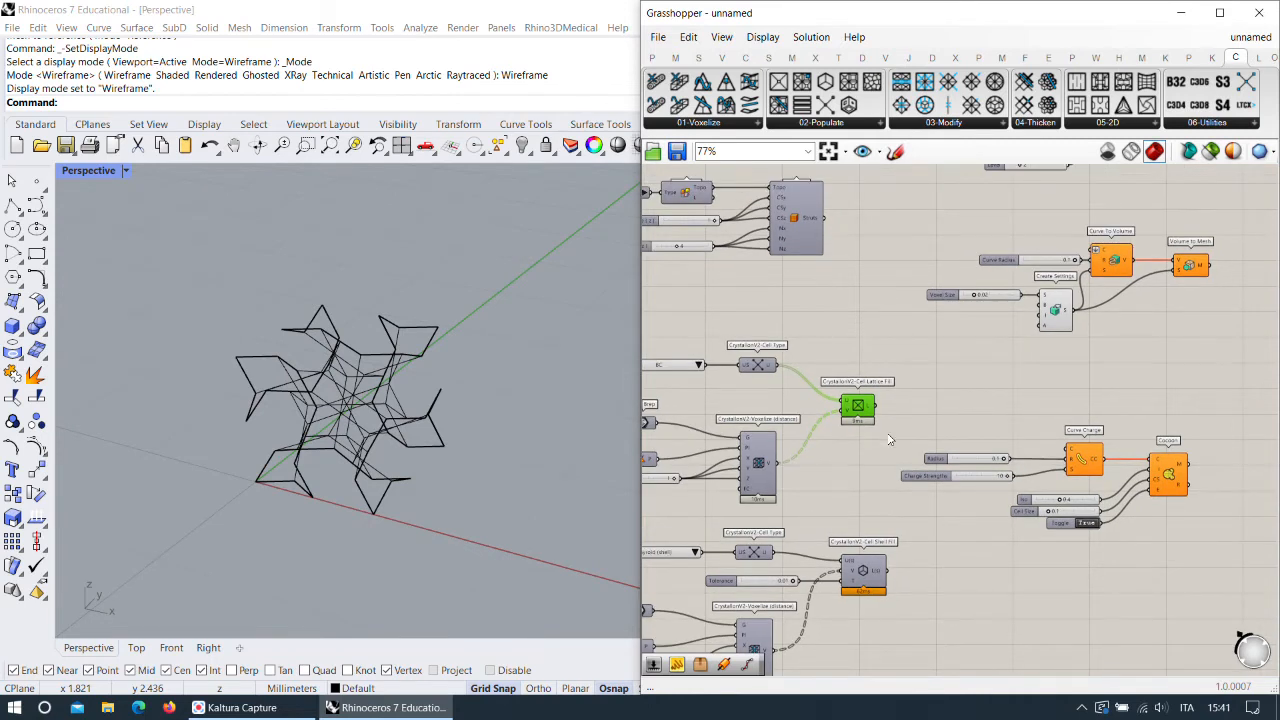
Review the thickening components and the array and lattice definitions laid out across the Grasshopper canvas.
{"action": "right_click_drag", "start_coordinate": [1237, 312], "coordinate": [1110, 498]}
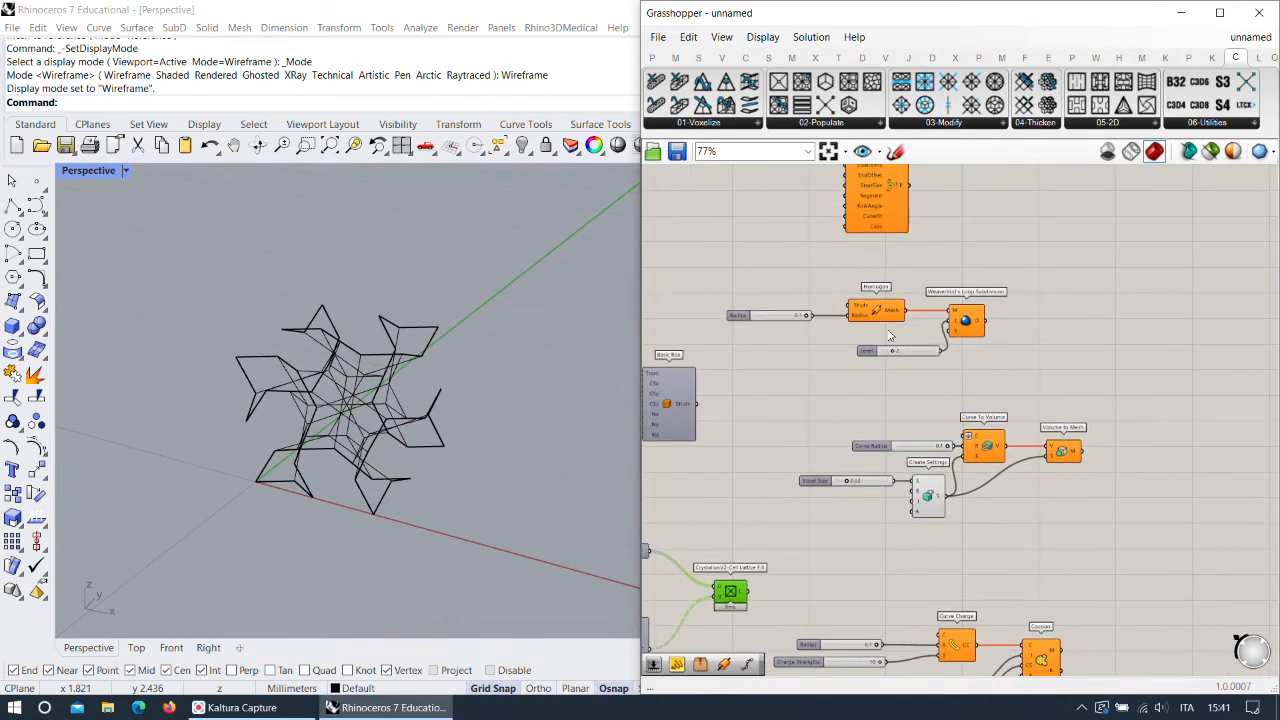
{"action": "right_click_drag", "start_coordinate": [913, 446], "coordinate": [1031, 380]}
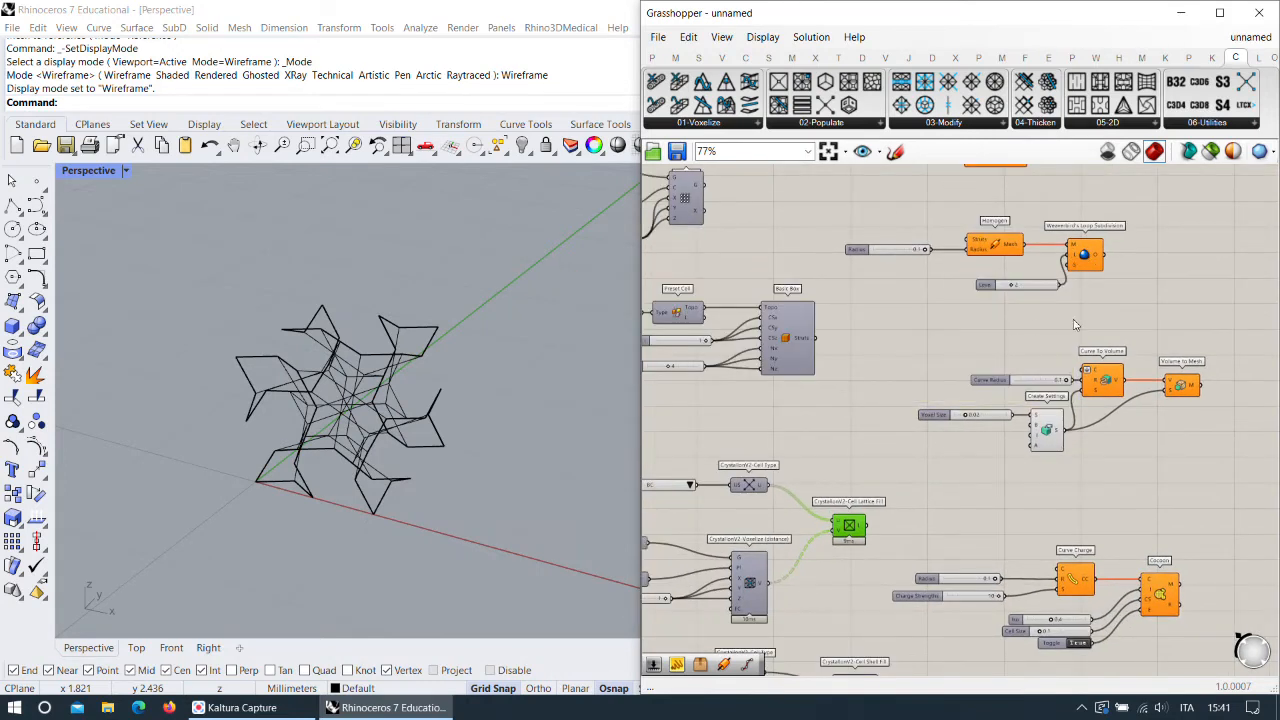
{"action": "right_click_drag", "start_coordinate": [1082, 322], "coordinate": [1112, 308]}
{"action": "right_click_drag", "start_coordinate": [900, 350], "coordinate": [943, 406]}
{"action": "right_click_drag", "start_coordinate": [896, 278], "coordinate": [940, 365]}
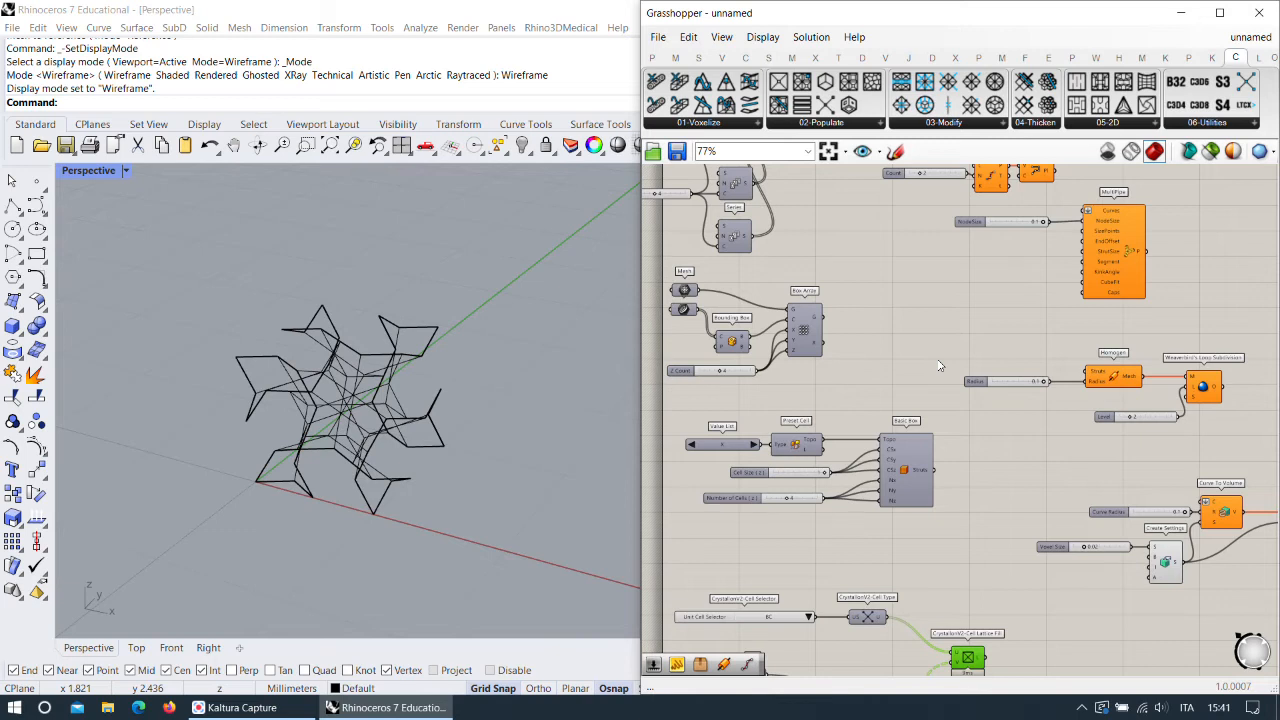
{"action": "right_click_drag", "start_coordinate": [843, 225], "coordinate": [923, 391]}
{"action": "scroll", "coordinate": [938, 315], "scroll_direction": "up", "scroll_amount": 1}
{"action": "right_click_drag", "start_coordinate": [964, 313], "coordinate": [920, 418]}
{"action": "scroll", "coordinate": [932, 340], "scroll_direction": "up", "scroll_amount": 2}
Reposition the Move component above Vector XYZ and nudge the Mesh parameter that feeds its G input.
{"action": "left_click_drag", "start_coordinate": [925, 349], "coordinate": [918, 295]}
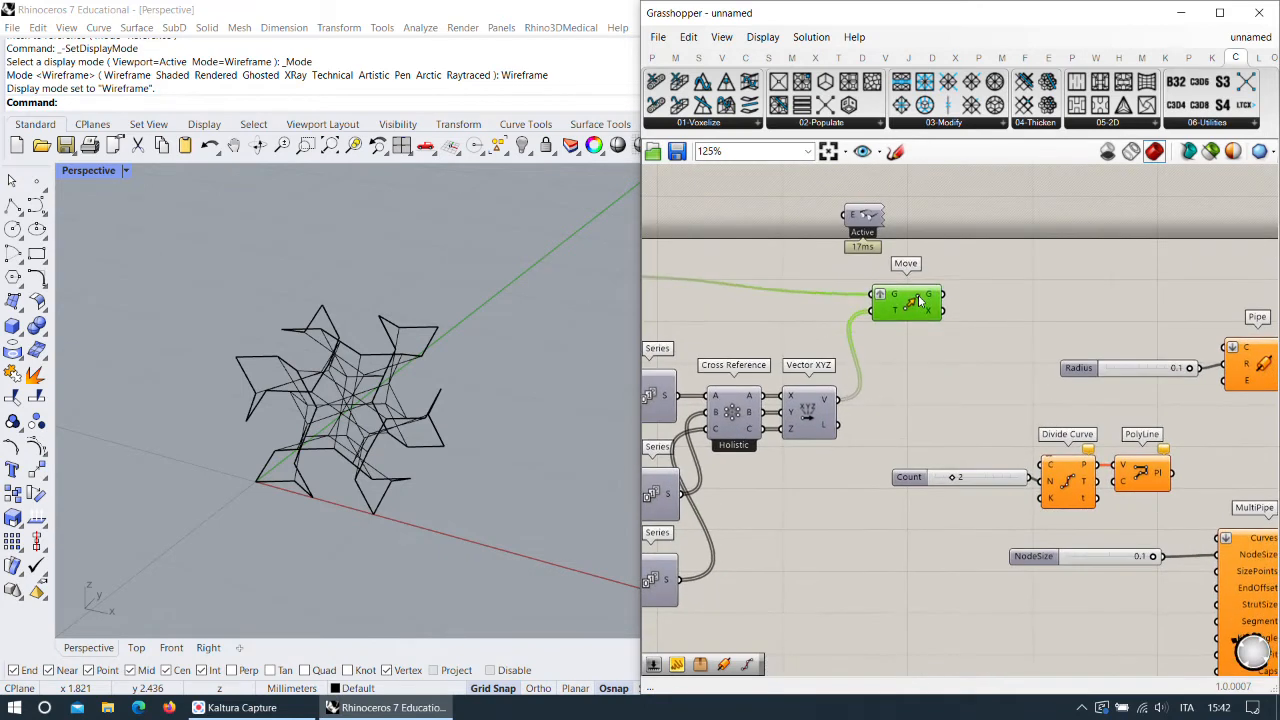
{"action": "right_click_drag", "start_coordinate": [896, 385], "coordinate": [894, 418]}
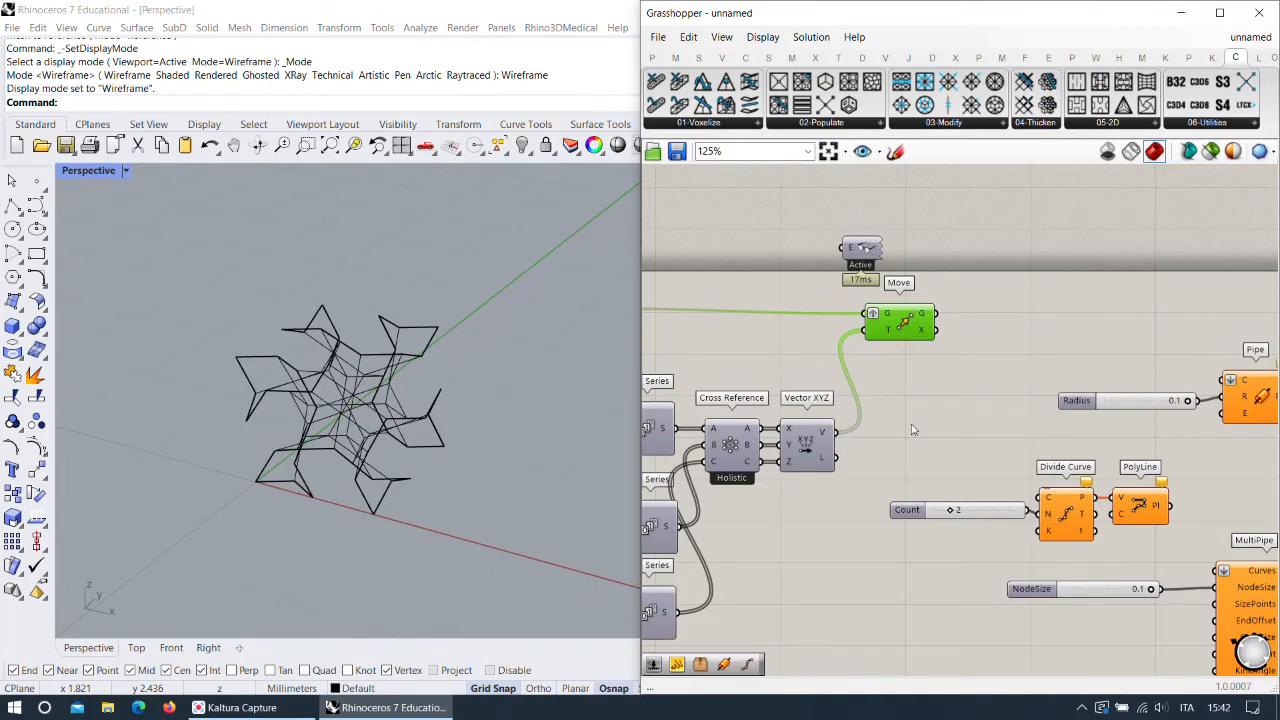
{"action": "right_click_drag", "start_coordinate": [912, 430], "coordinate": [1034, 490]}
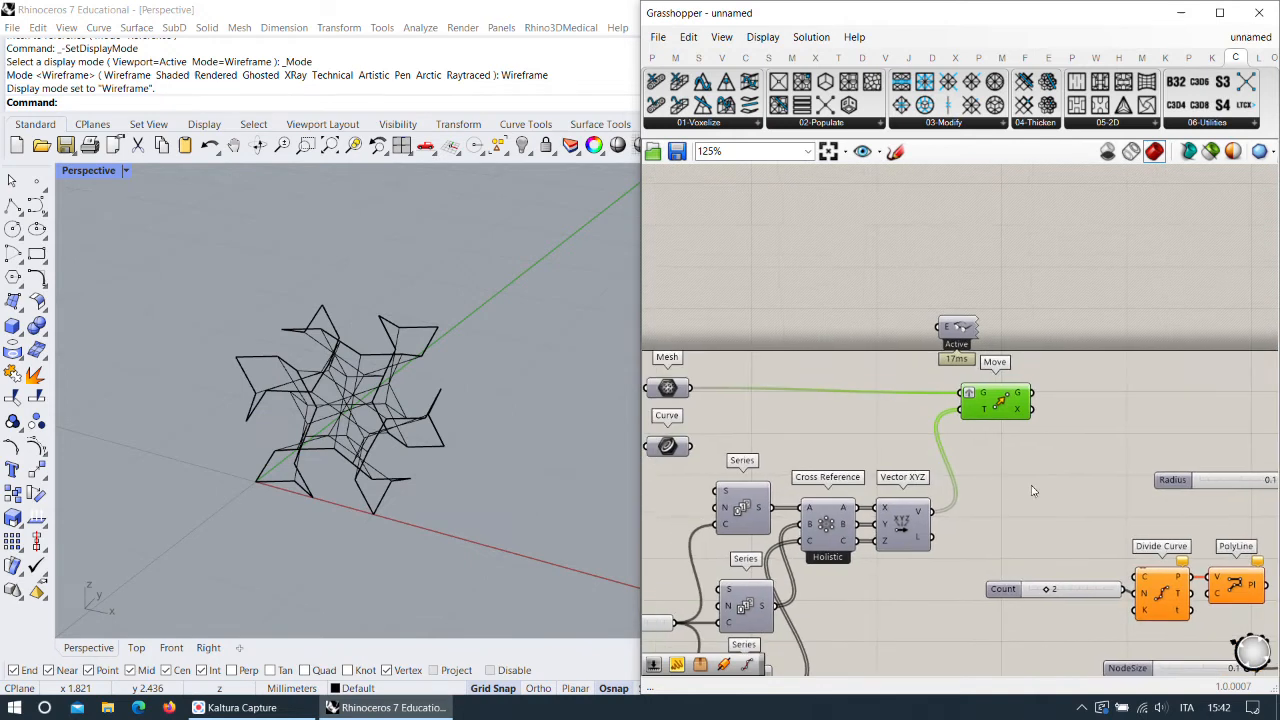
{"action": "left_click_drag", "start_coordinate": [675, 388], "coordinate": [683, 393]}
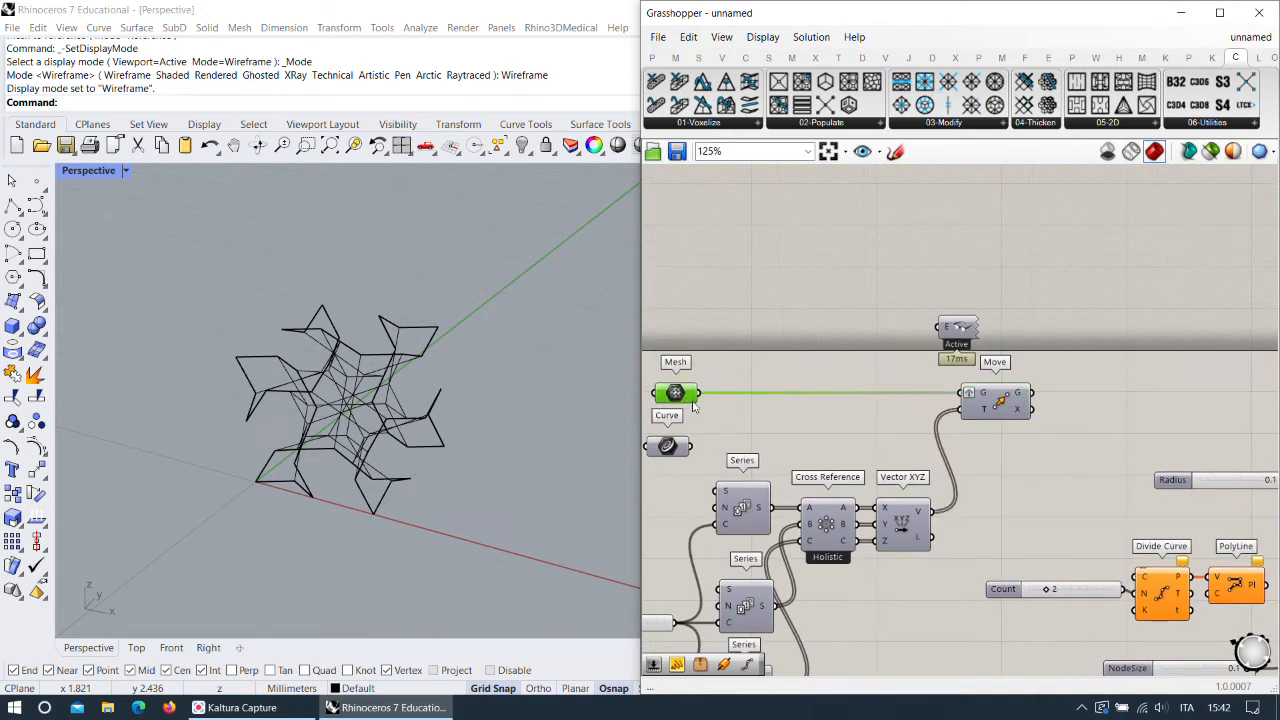
{"action": "left_click_drag", "start_coordinate": [677, 392], "coordinate": [672, 392]}
Move all the thickening components farther away from the lattice definitions, leaving Cell Lattice Fill and Cell Shell Fill beside their voxelizers.
{"action": "right_click_drag", "start_coordinate": [989, 454], "coordinate": [897, 419]}
{"action": "scroll", "coordinate": [1068, 476], "scroll_direction": "down", "scroll_amount": 6}
{"action": "right_click_drag", "start_coordinate": [1068, 476], "coordinate": [984, 346]}
{"action": "left_click_drag", "start_coordinate": [1056, 627], "coordinate": [804, 193]}
{"action": "scroll", "coordinate": [850, 240], "scroll_direction": "down", "scroll_amount": 2}
{"action": "left_click", "coordinate": [802, 500], "text": "ctrl"}
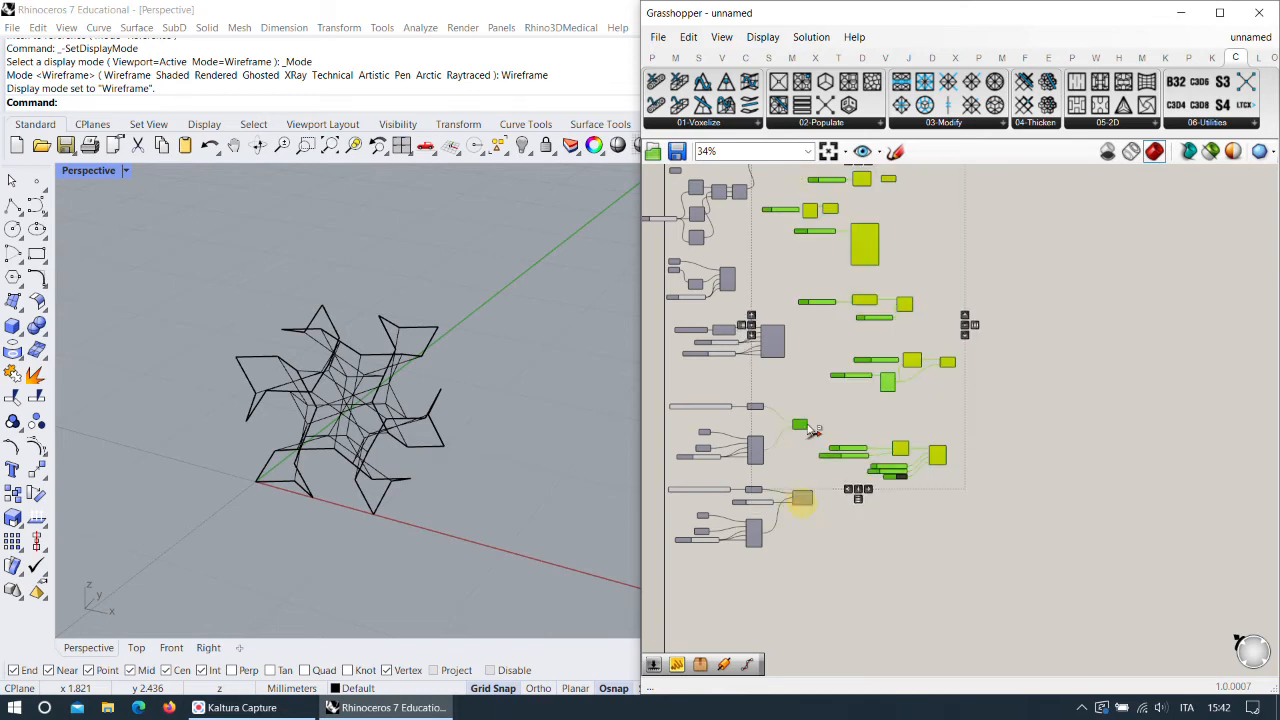
{"action": "left_click", "coordinate": [804, 421], "text": "ctrl"}
{"action": "right_click_drag", "start_coordinate": [883, 264], "coordinate": [851, 413]}
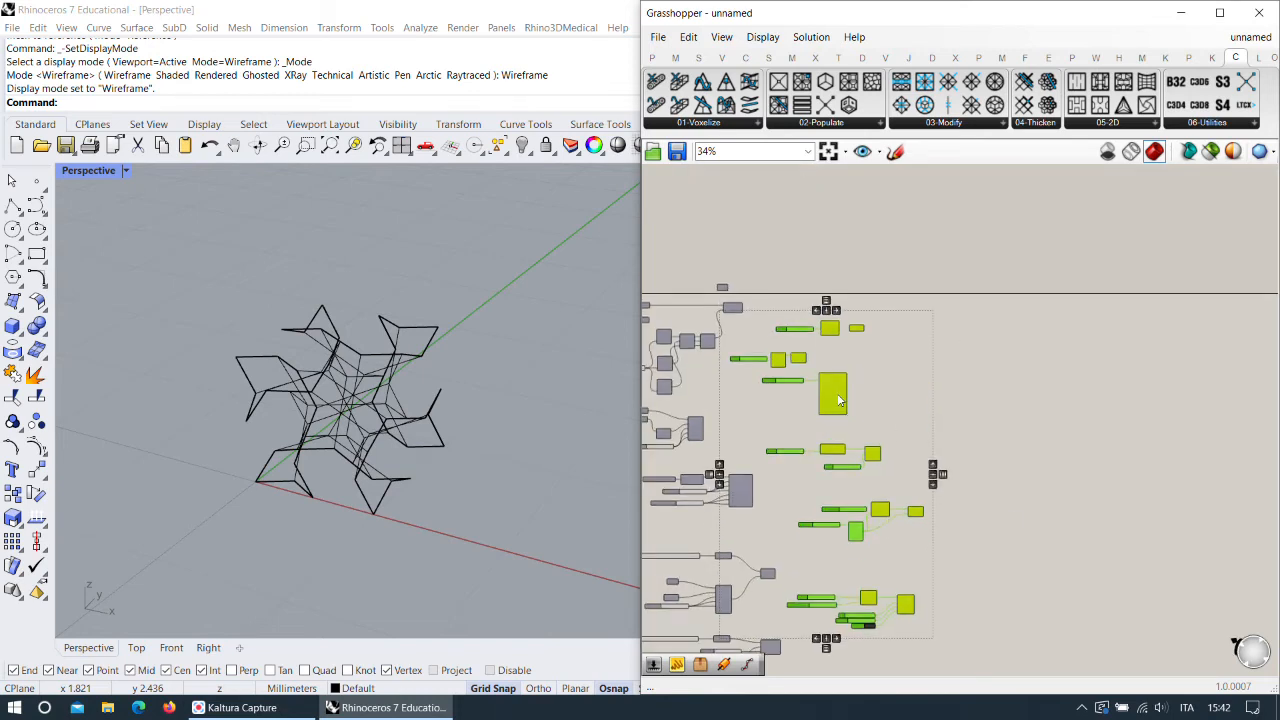
{"action": "left_click_drag", "start_coordinate": [838, 400], "coordinate": [1043, 380]}
{"action": "left_click", "coordinate": [1185, 478]}
{"action": "right_click_drag", "start_coordinate": [1198, 484], "coordinate": [1157, 368]}
{"action": "left_click_drag", "start_coordinate": [948, 563], "coordinate": [847, 391]}
{"action": "left_click_drag", "start_coordinate": [932, 447], "coordinate": [723, 445]}
{"action": "left_click", "coordinate": [785, 390]}
{"action": "right_click_drag", "start_coordinate": [883, 266], "coordinate": [966, 436]}
{"action": "scroll", "coordinate": [666, 379], "scroll_direction": "up", "scroll_amount": 3}
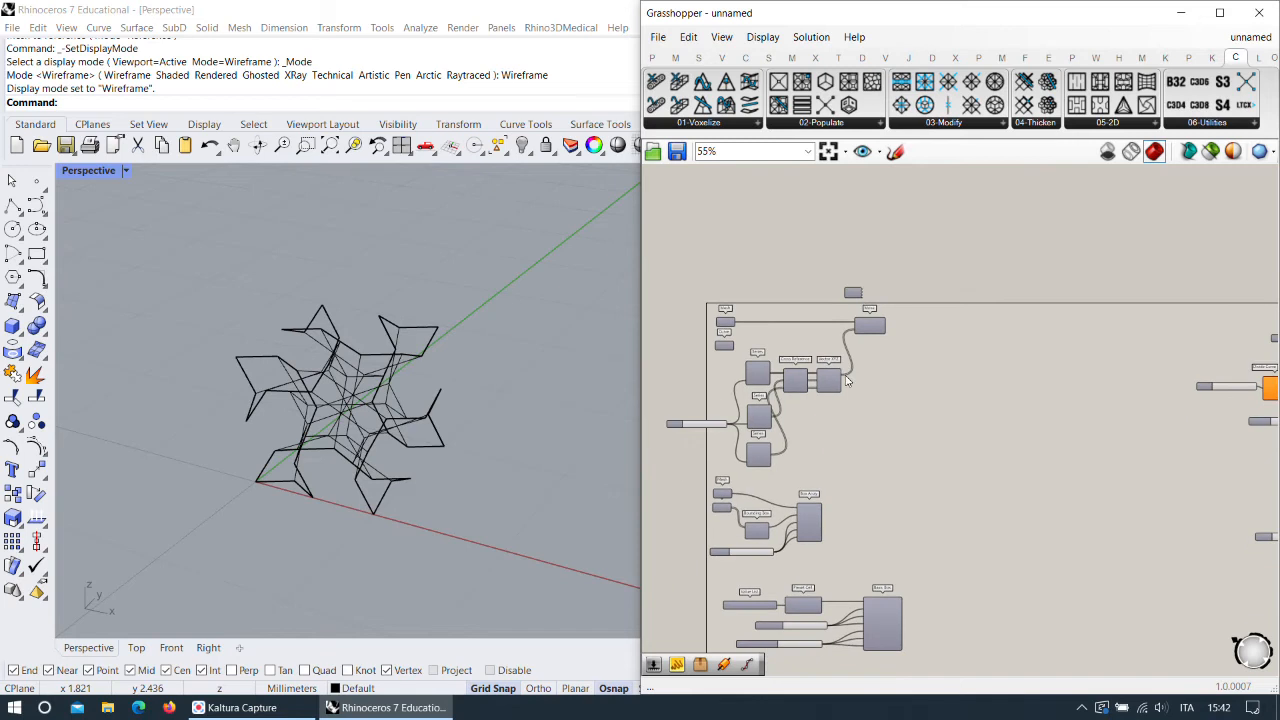
Turn on the preview of the Move component that copies the mesh cell.
{"action": "scroll", "coordinate": [924, 287], "scroll_direction": "up", "scroll_amount": 3}
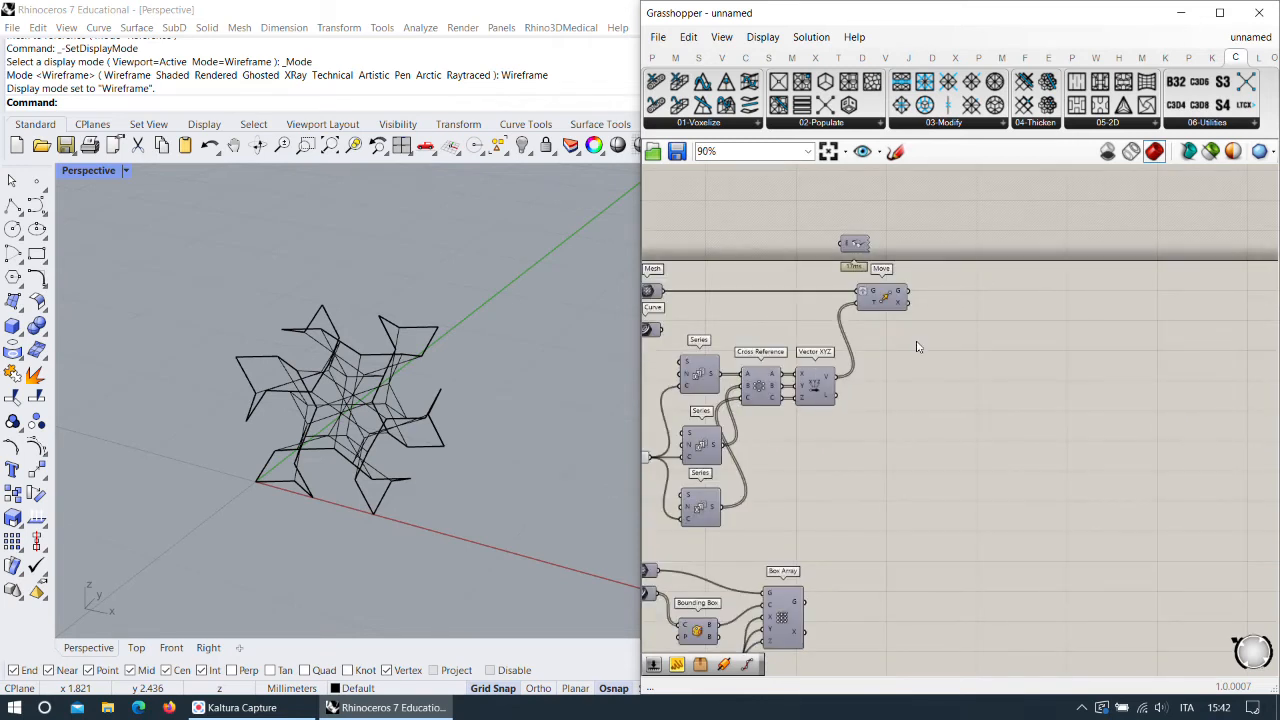
{"action": "right_click", "coordinate": [884, 300]}
{"action": "left_click", "coordinate": [912, 325]}
{"action": "scroll", "coordinate": [252, 418], "scroll_direction": "up", "scroll_amount": 2}
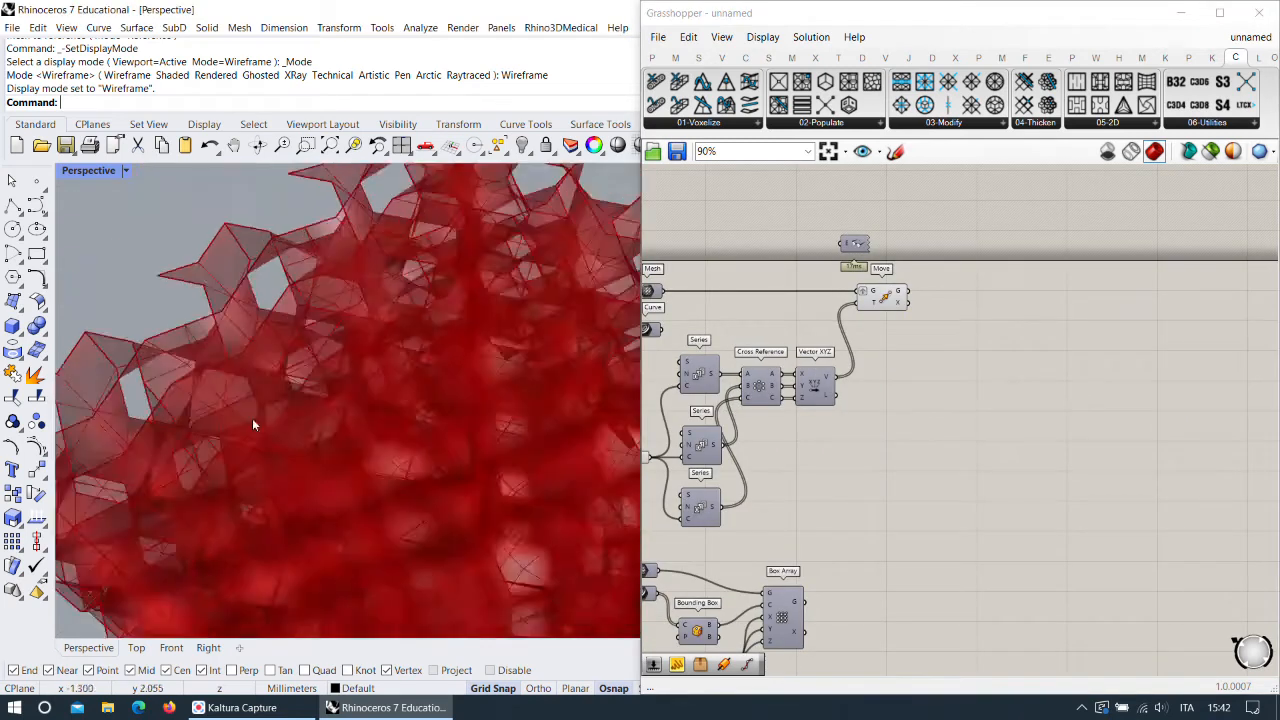
Examine the moved mesh lattice in the Perspective viewport and the Move definition that generates it.
{"action": "scroll", "coordinate": [312, 410], "scroll_direction": "down", "scroll_amount": 5}
{"action": "right_click_drag", "start_coordinate": [311, 410], "coordinate": [318, 340]}
{"action": "scroll", "coordinate": [935, 395], "scroll_direction": "down", "scroll_amount": 2}
{"action": "right_click_drag", "start_coordinate": [935, 397], "coordinate": [906, 277]}
{"action": "scroll", "coordinate": [830, 355], "scroll_direction": "up", "scroll_amount": 3}
{"action": "right_click_drag", "start_coordinate": [858, 330], "coordinate": [926, 471]}
{"action": "right_click_drag", "start_coordinate": [1010, 345], "coordinate": [1003, 507]}
{"action": "right_click_drag", "start_coordinate": [400, 265], "coordinate": [443, 244]}
{"action": "scroll", "coordinate": [443, 244], "scroll_direction": "up", "scroll_amount": 4}
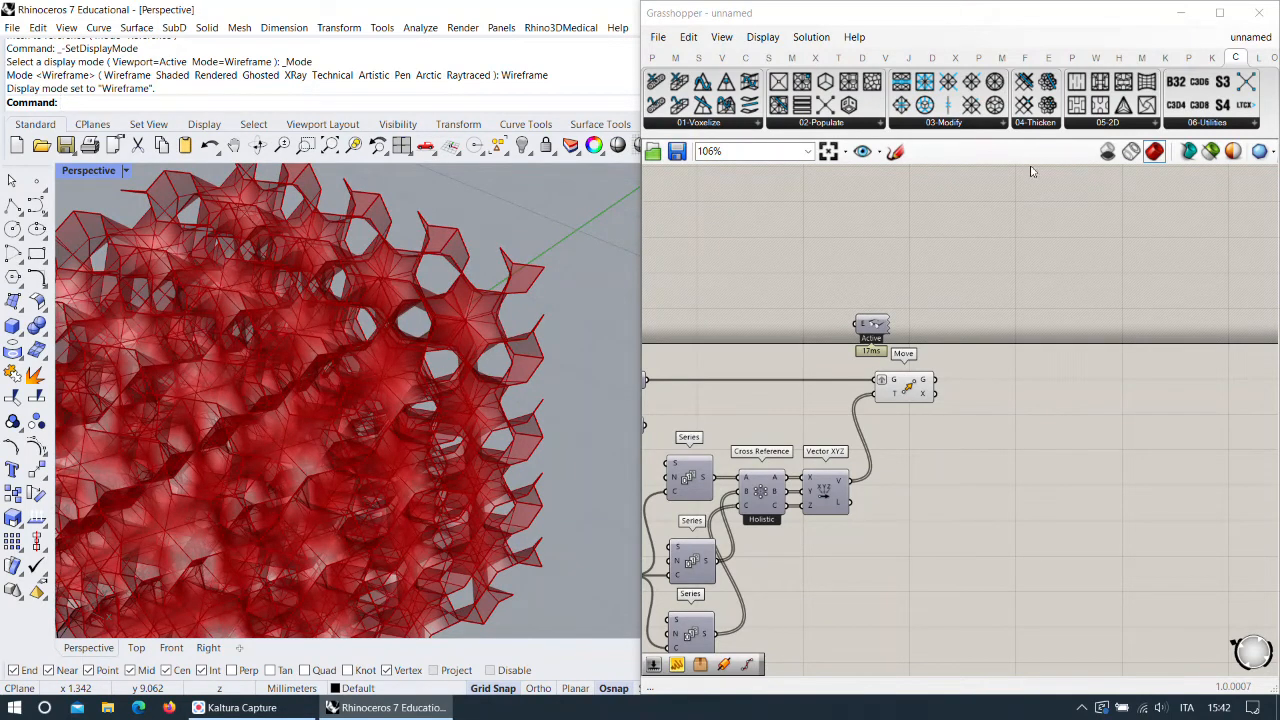
Shift the Box Array component farther from its inputs and hide the preview of the Move component.
{"action": "left_click", "coordinate": [912, 390]}
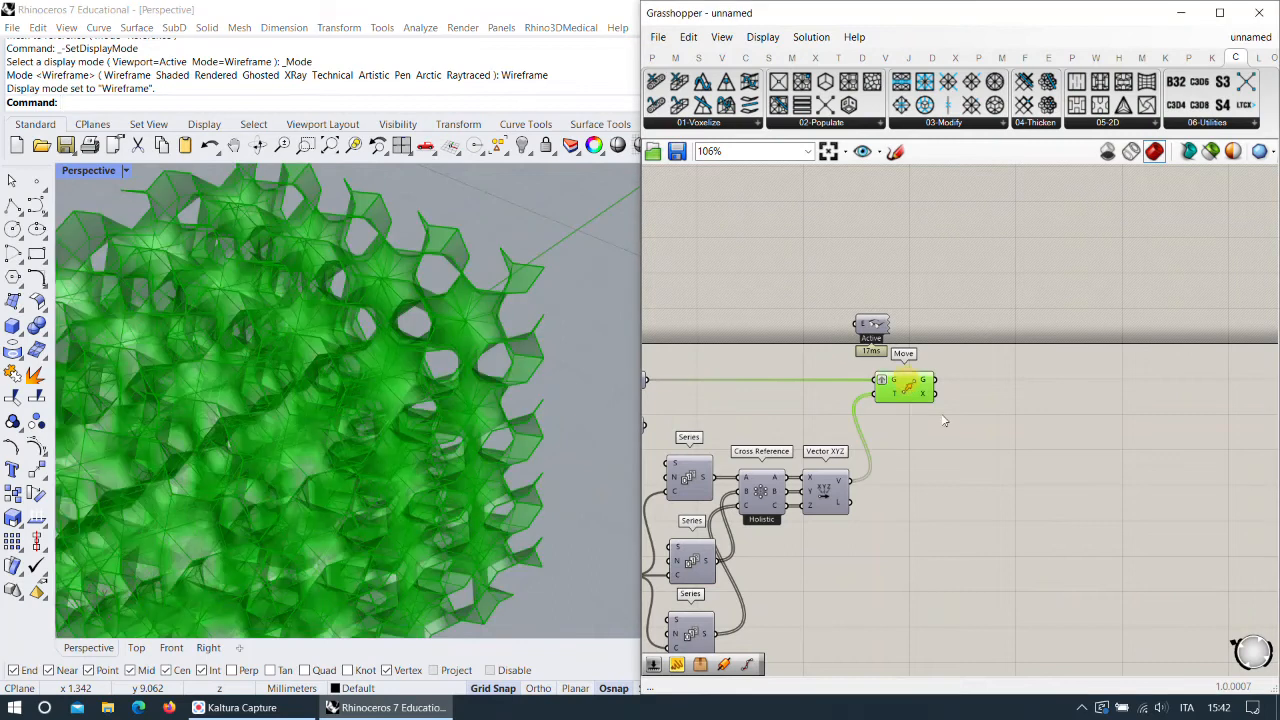
{"action": "right_click_drag", "start_coordinate": [943, 420], "coordinate": [923, 246]}
{"action": "scroll", "coordinate": [923, 246], "scroll_direction": "down", "scroll_amount": 2}
{"action": "left_click_drag", "start_coordinate": [790, 490], "coordinate": [912, 476]}
{"action": "right_click_drag", "start_coordinate": [967, 221], "coordinate": [873, 359]}
{"action": "left_click_drag", "start_coordinate": [805, 302], "coordinate": [815, 302]}
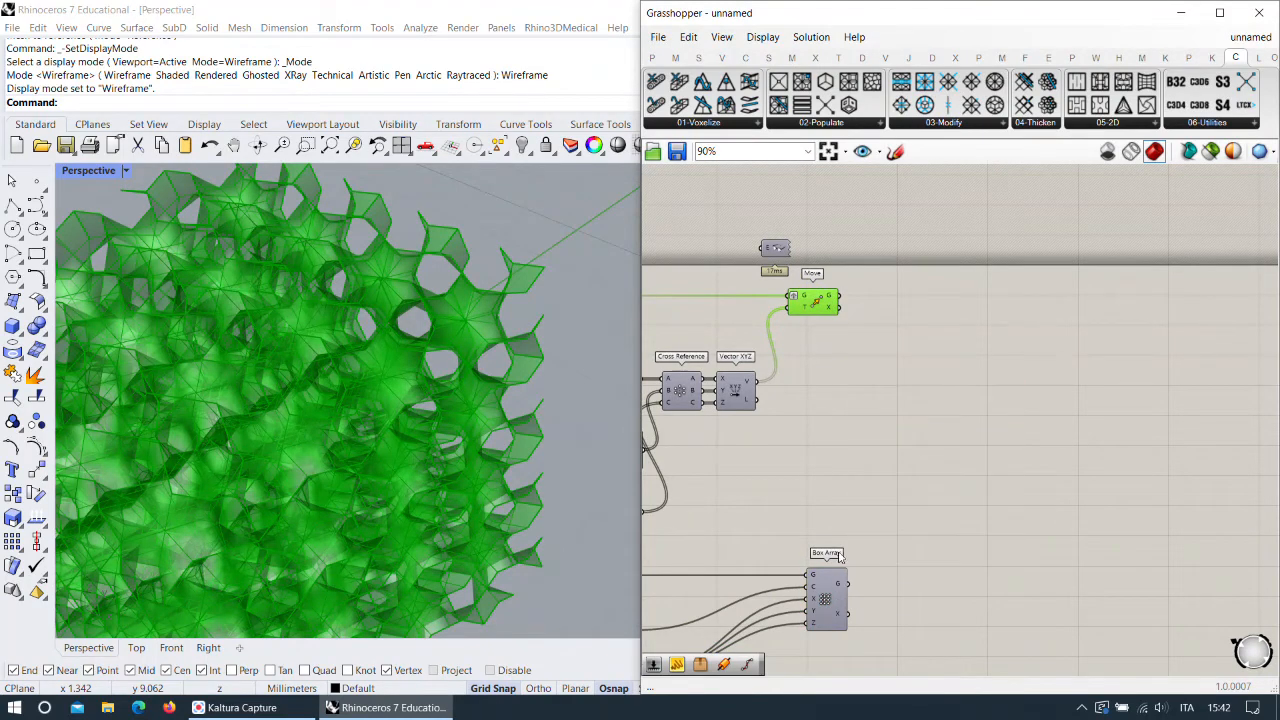
{"action": "right_click", "coordinate": [815, 303]}
{"action": "left_click", "coordinate": [857, 334]}
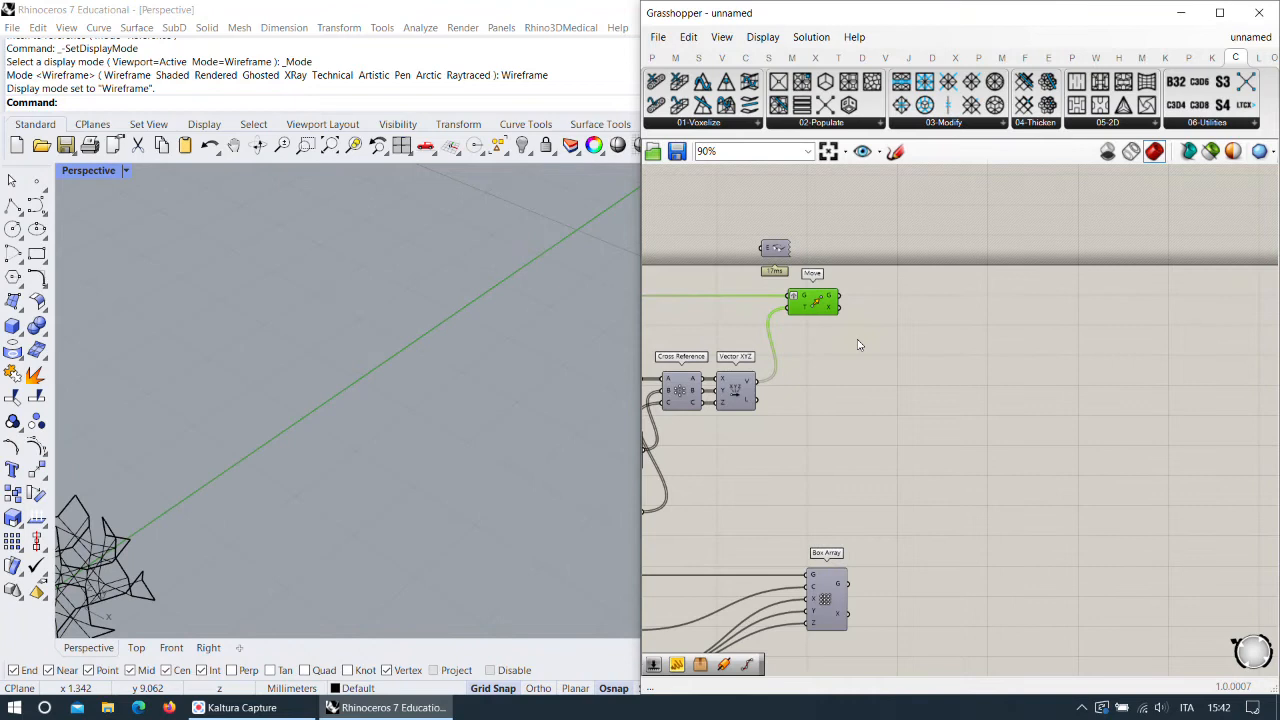
Add Weaverbird's Join Meshes and Weld beside Move and feed Move's G output into its M+ input.
{"action": "double_click", "coordinate": [1023, 343]}
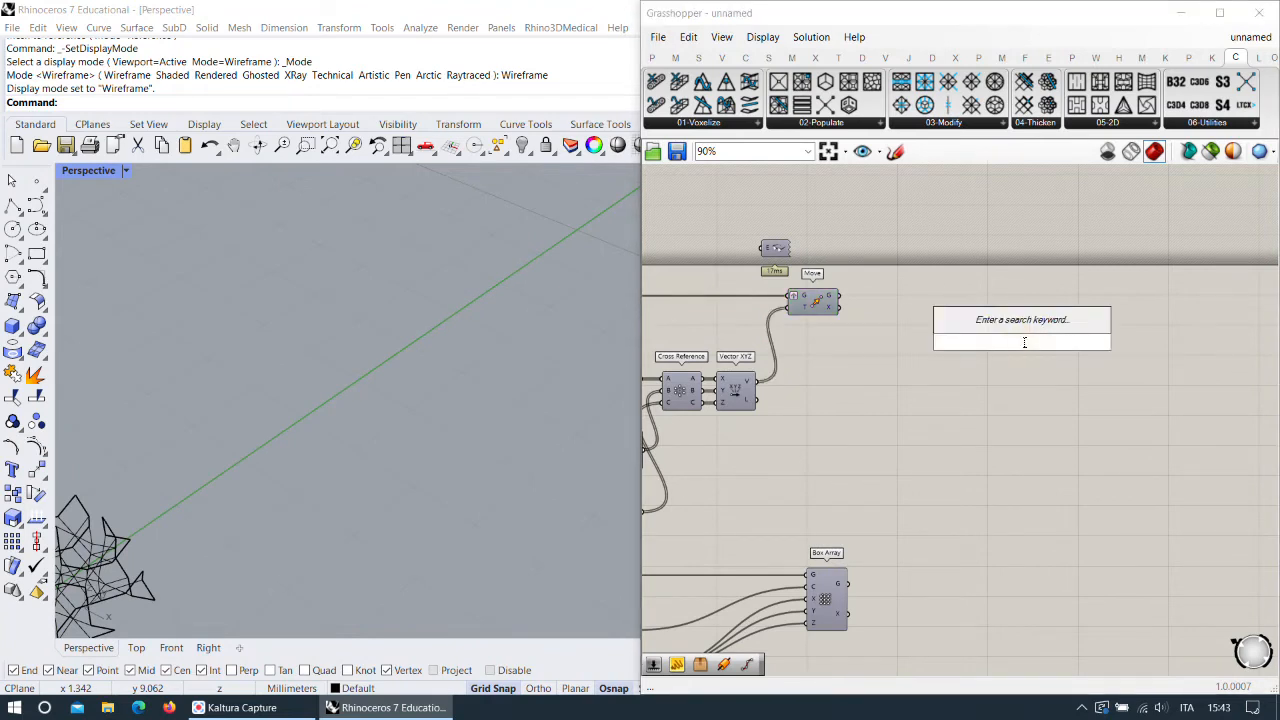
{"action": "left_click", "coordinate": [1096, 57]}
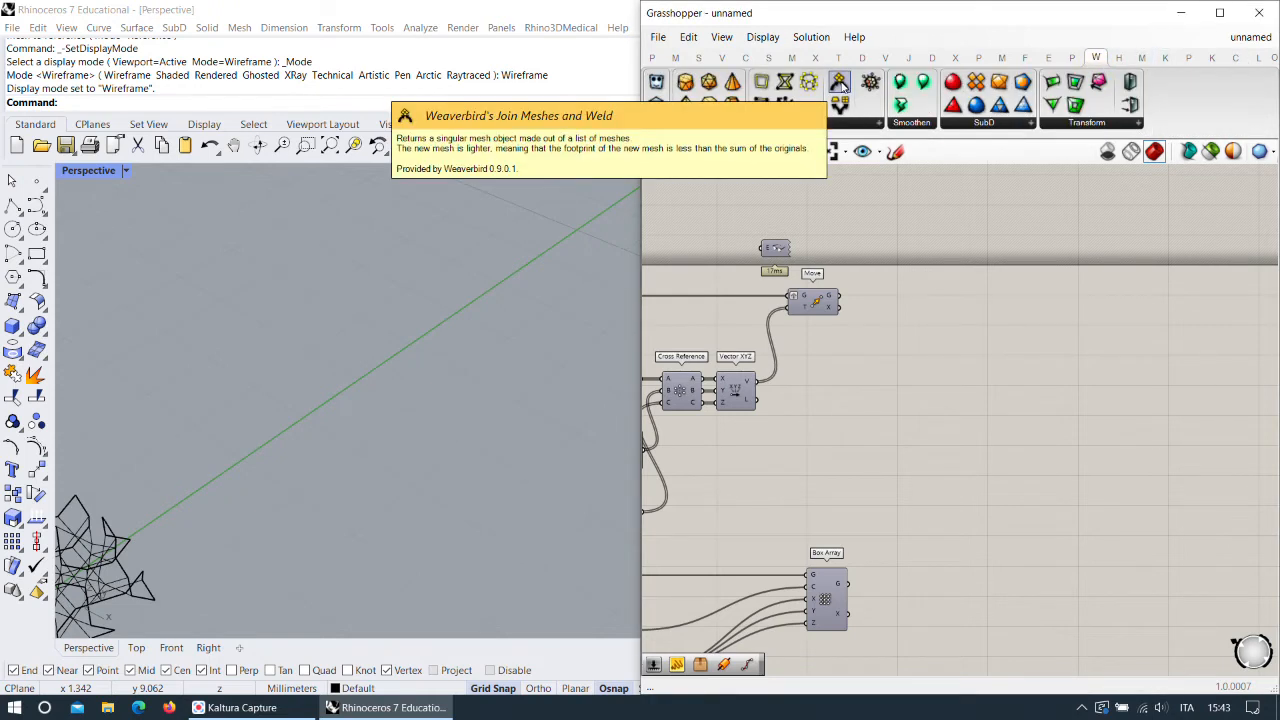
{"action": "left_click_drag", "start_coordinate": [840, 85], "coordinate": [811, 277]}
{"action": "scroll", "coordinate": [882, 301], "scroll_direction": "up", "scroll_amount": 3}
{"action": "left_click_drag", "start_coordinate": [933, 299], "coordinate": [943, 291]}
Invert the W input of Join Meshes and Weld and inspect the joined mesh output.
{"action": "right_click", "coordinate": [931, 298]}
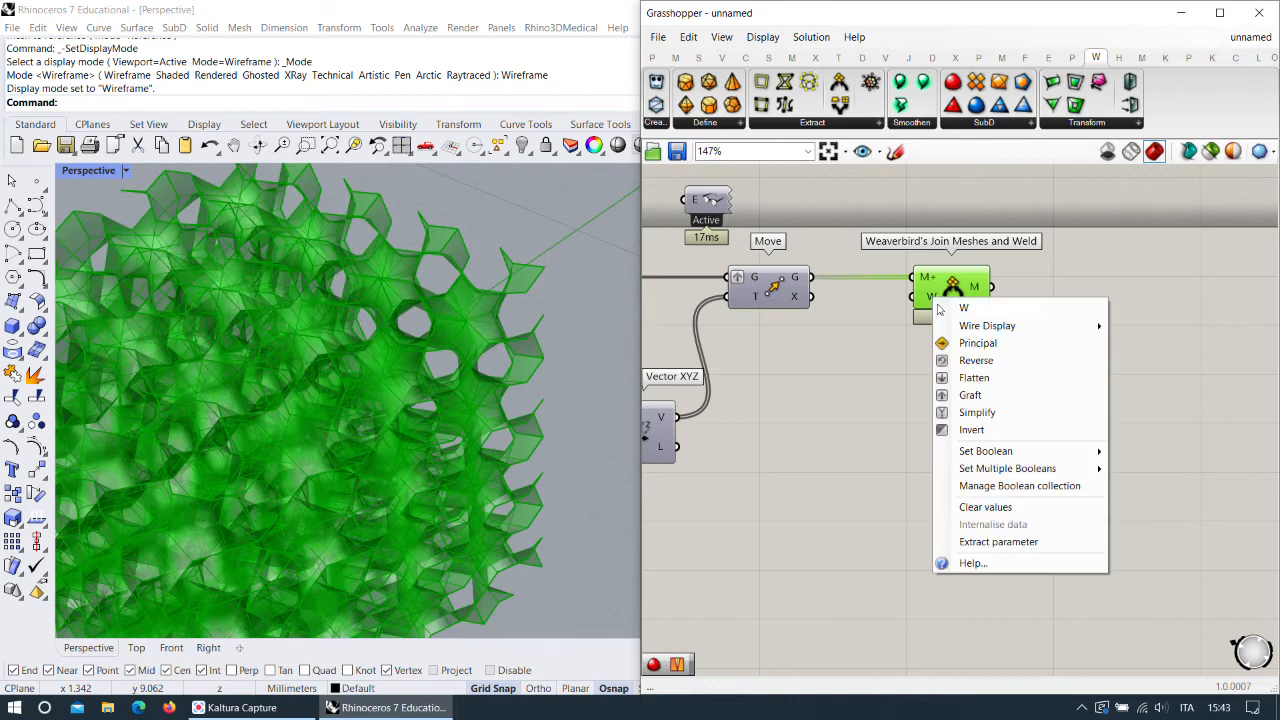
{"action": "left_click", "coordinate": [972, 429]}
{"action": "scroll", "coordinate": [981, 293], "scroll_direction": "up", "scroll_amount": 2}
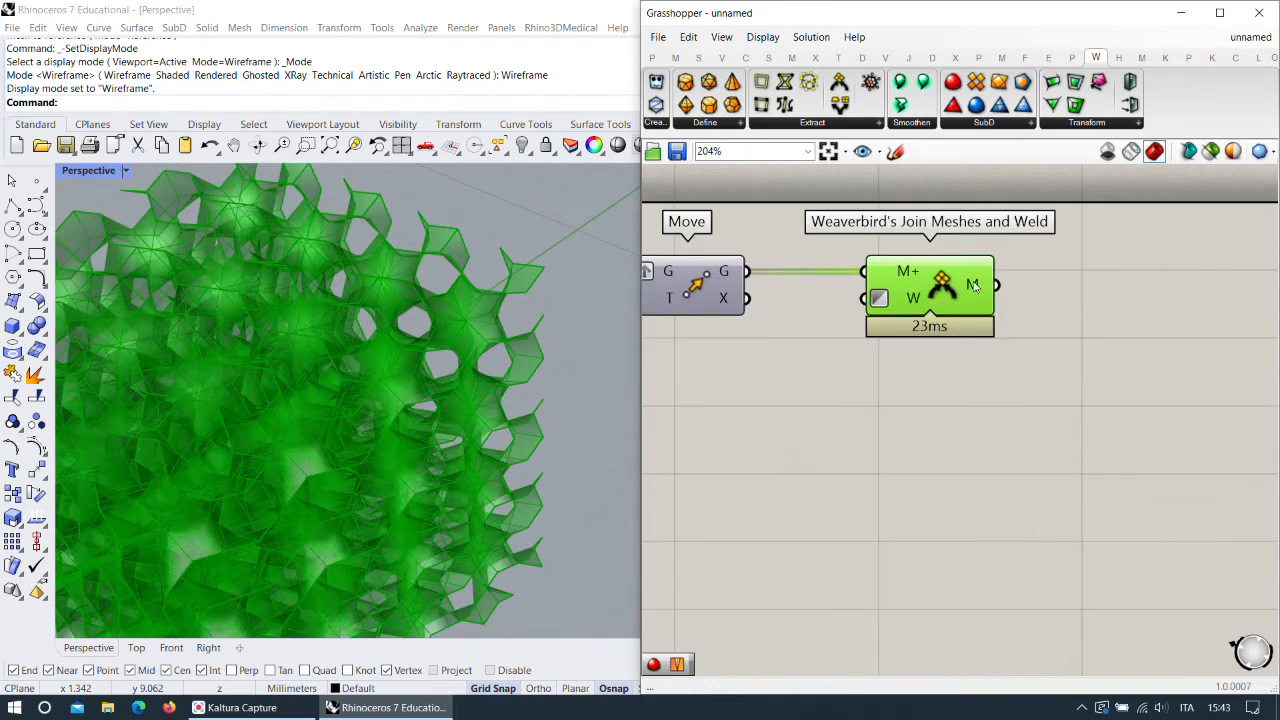
{"action": "mouse_move", "coordinate": [973, 286]}
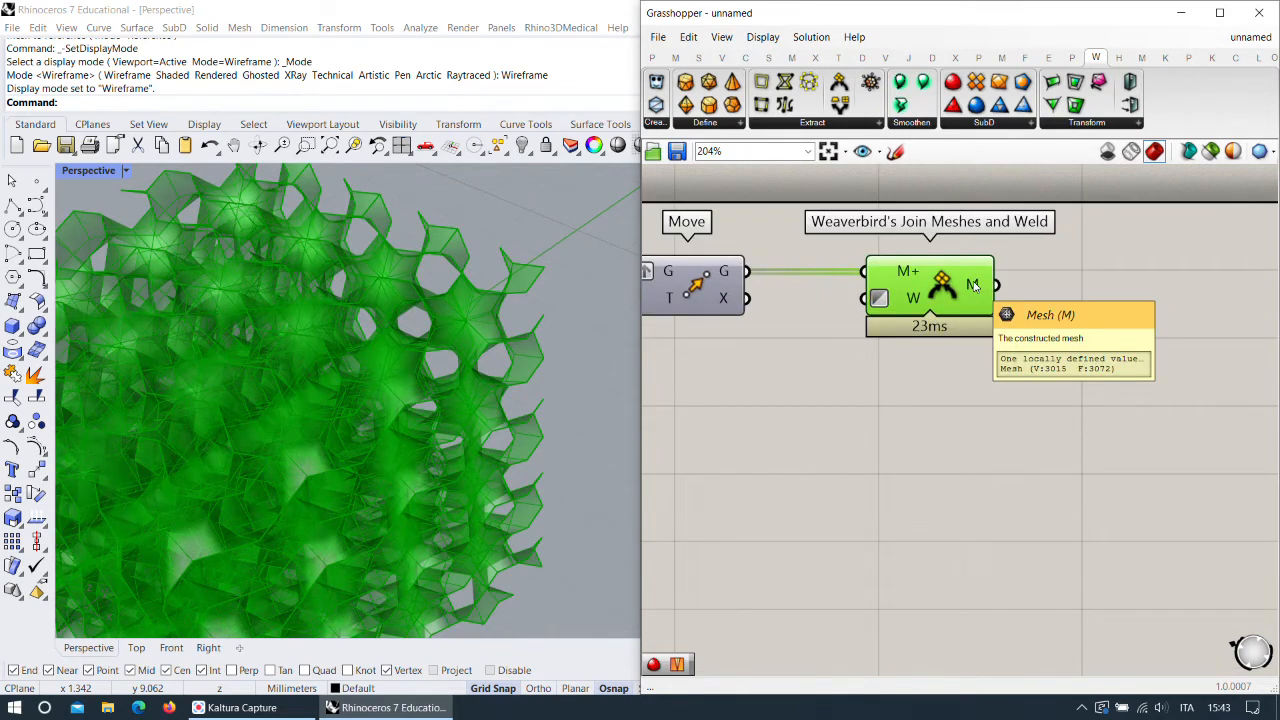
{"action": "scroll", "coordinate": [974, 286], "scroll_direction": "down", "scroll_amount": 1}
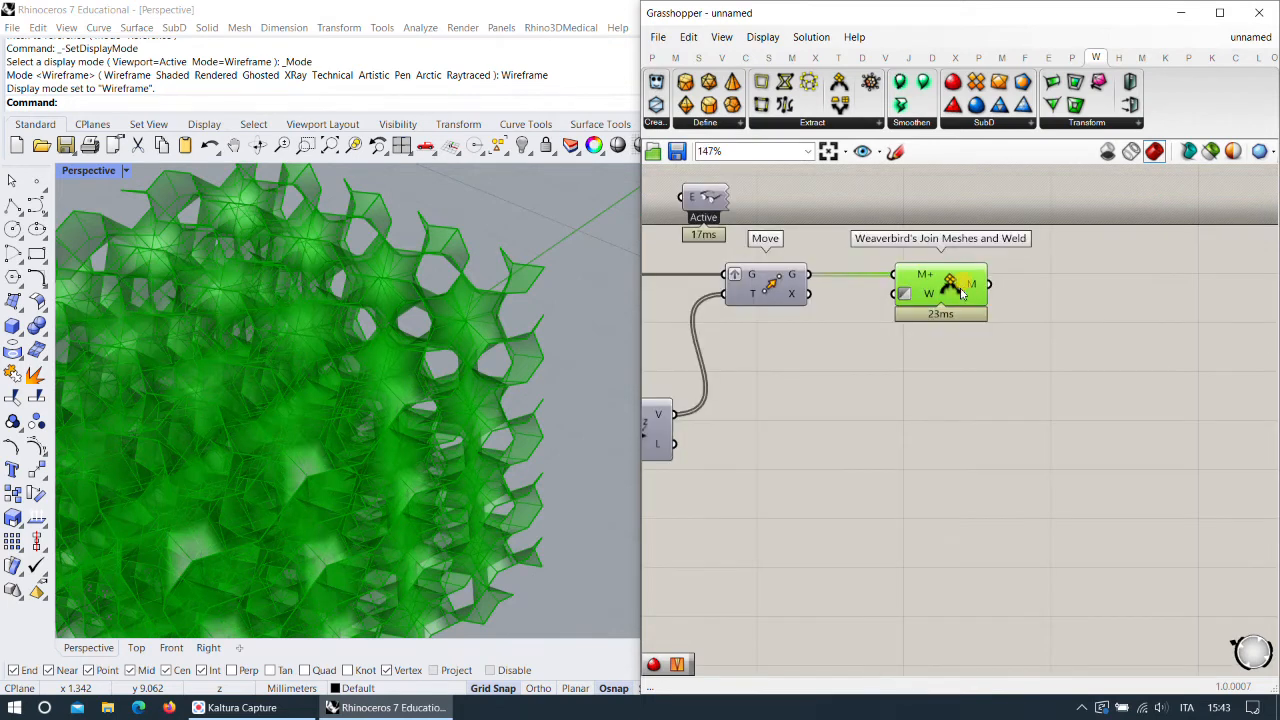
{"action": "right_click_drag", "start_coordinate": [912, 421], "coordinate": [848, 415]}
{"action": "left_click", "coordinate": [925, 386]}
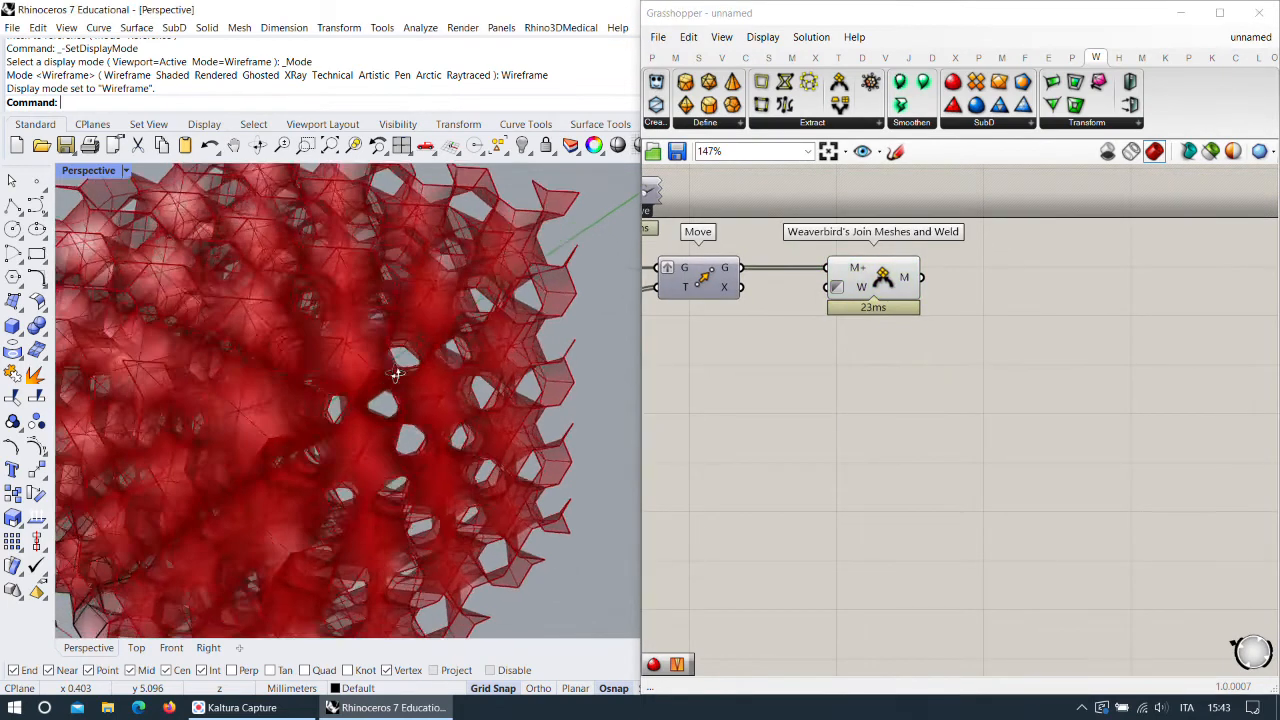
{"action": "scroll", "coordinate": [814, 369], "scroll_direction": "up", "scroll_amount": 2}
Add Weaverbird's Catmull-Clark Subdivision and connect the joined mesh output to its M input.
{"action": "right_click_drag", "start_coordinate": [927, 360], "coordinate": [809, 389]}
{"action": "left_click_drag", "start_coordinate": [952, 104], "coordinate": [1055, 321]}
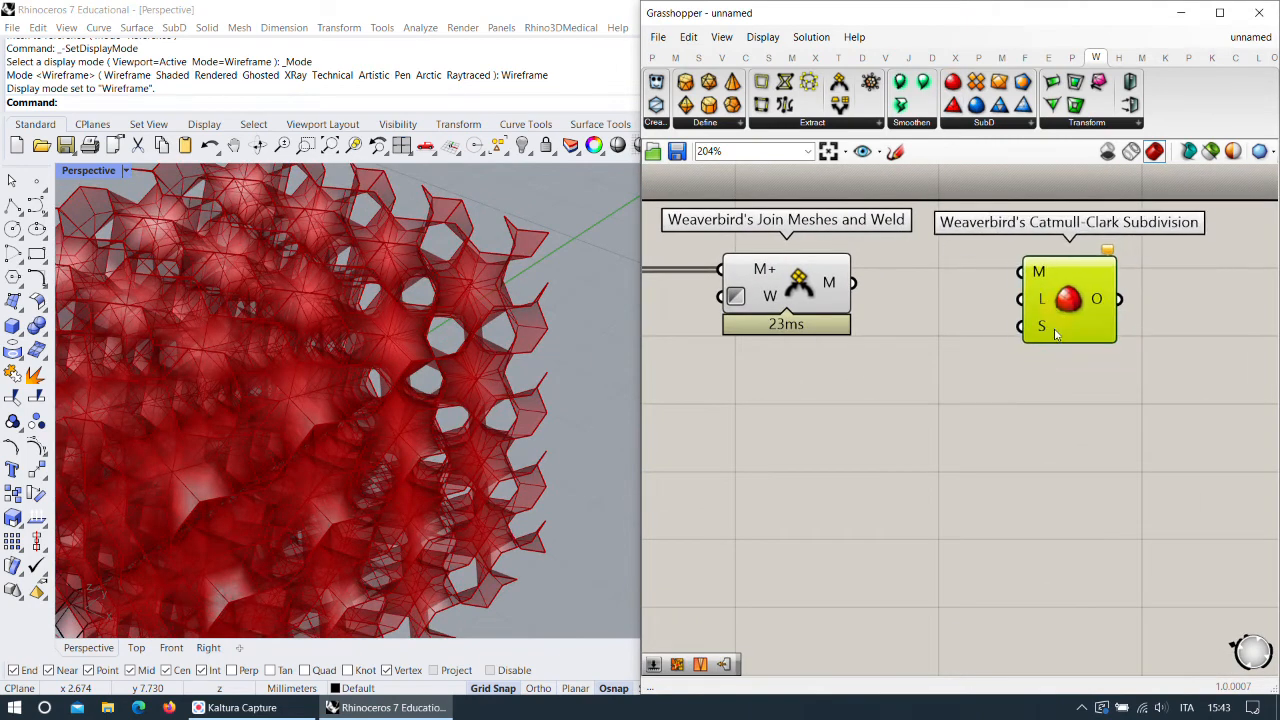
{"action": "left_click", "coordinate": [982, 124]}
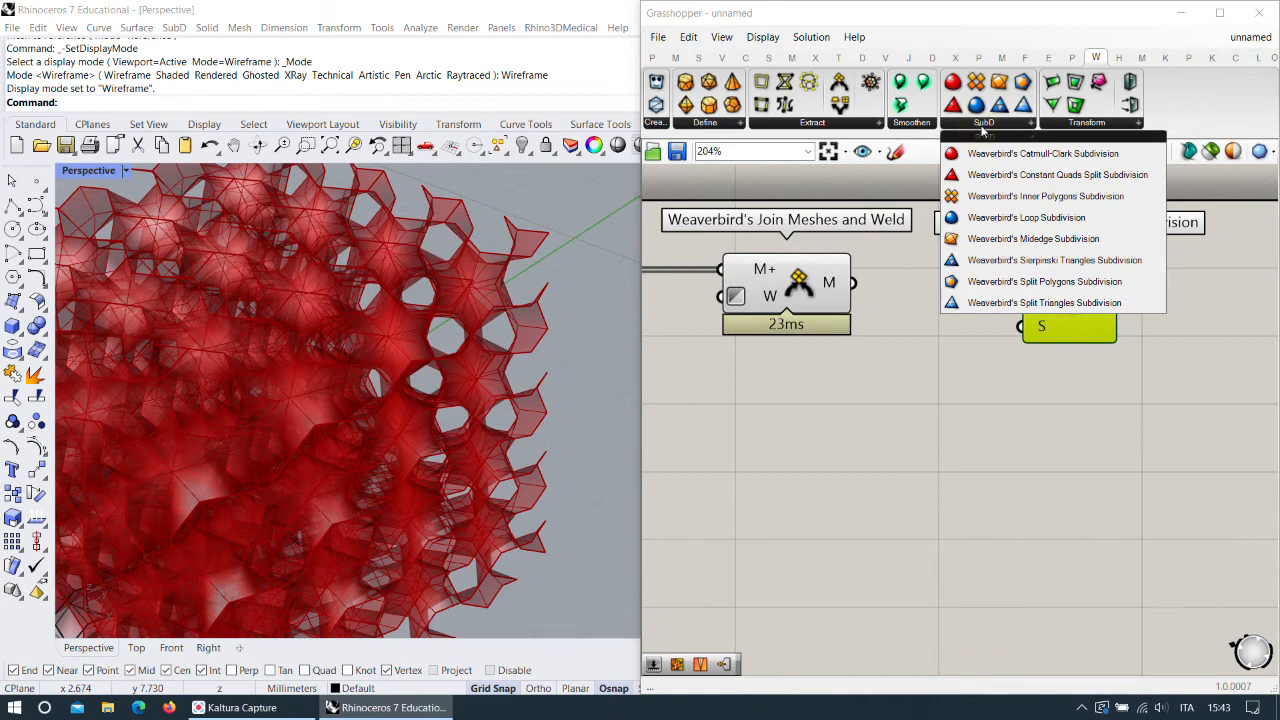
{"action": "left_click", "coordinate": [1088, 394]}
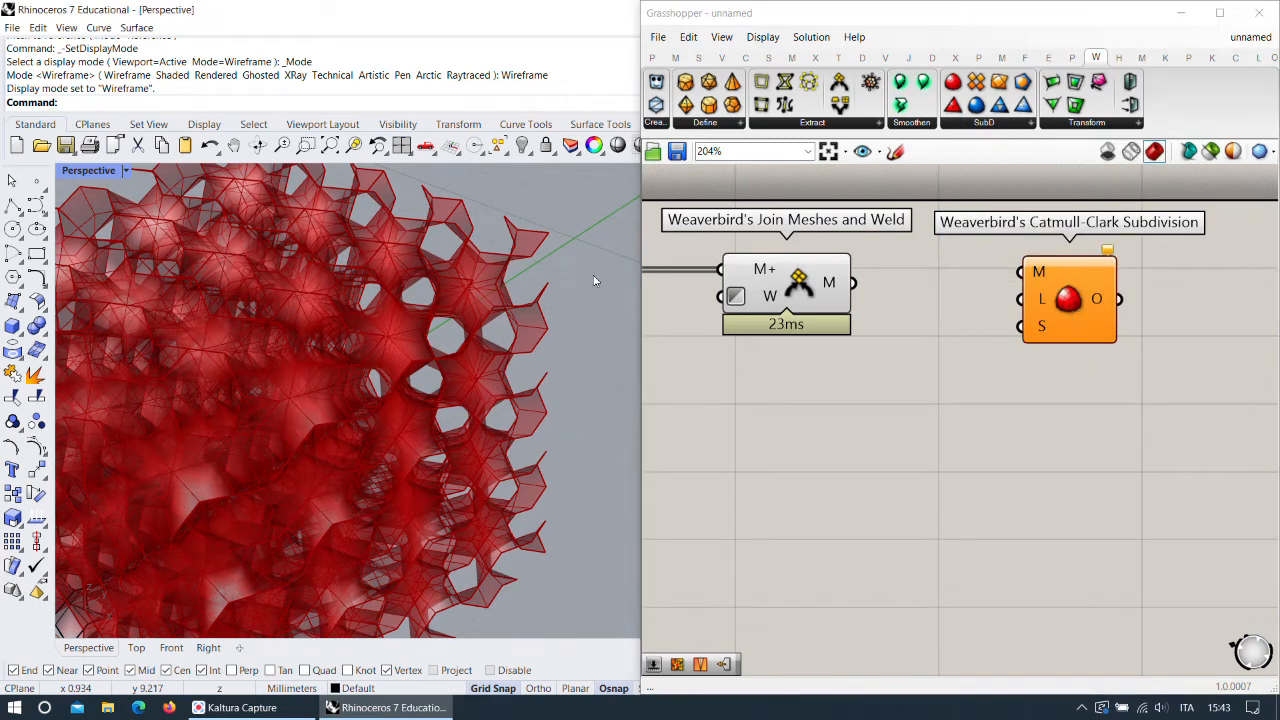
{"action": "scroll", "coordinate": [469, 292], "scroll_direction": "up", "scroll_amount": 3}
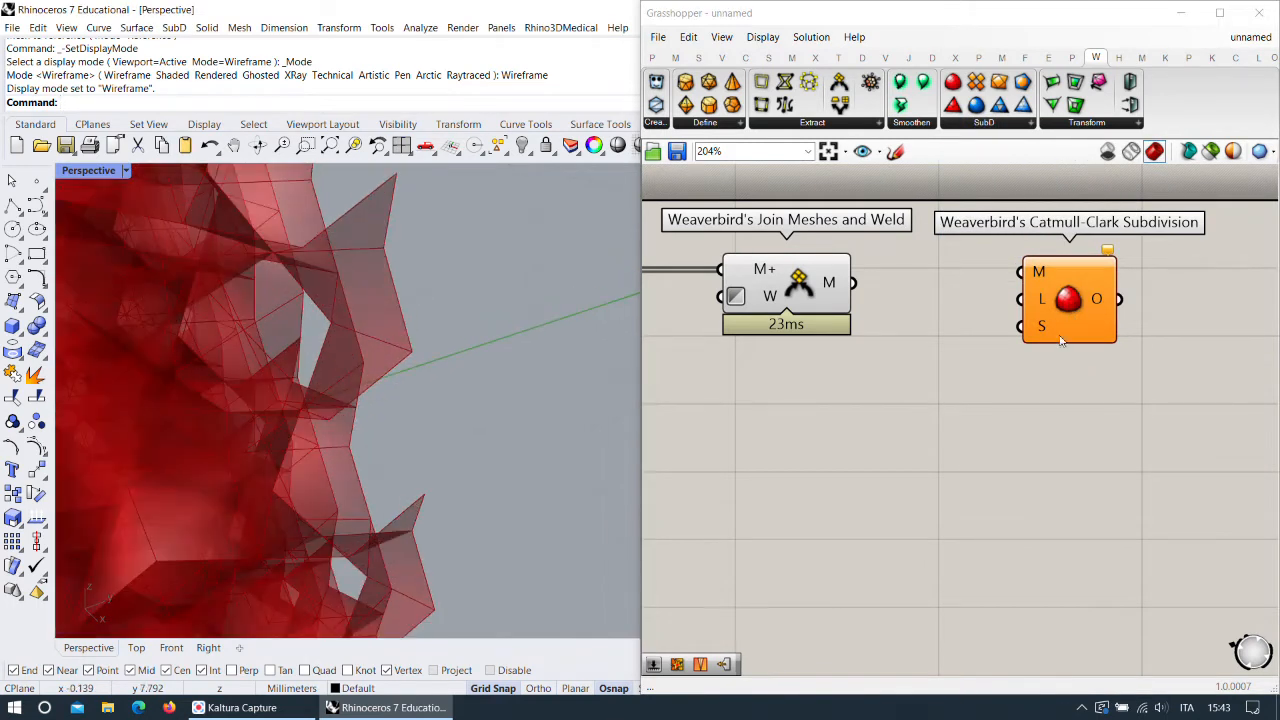
{"action": "right_click_drag", "start_coordinate": [1080, 325], "coordinate": [1084, 347]}
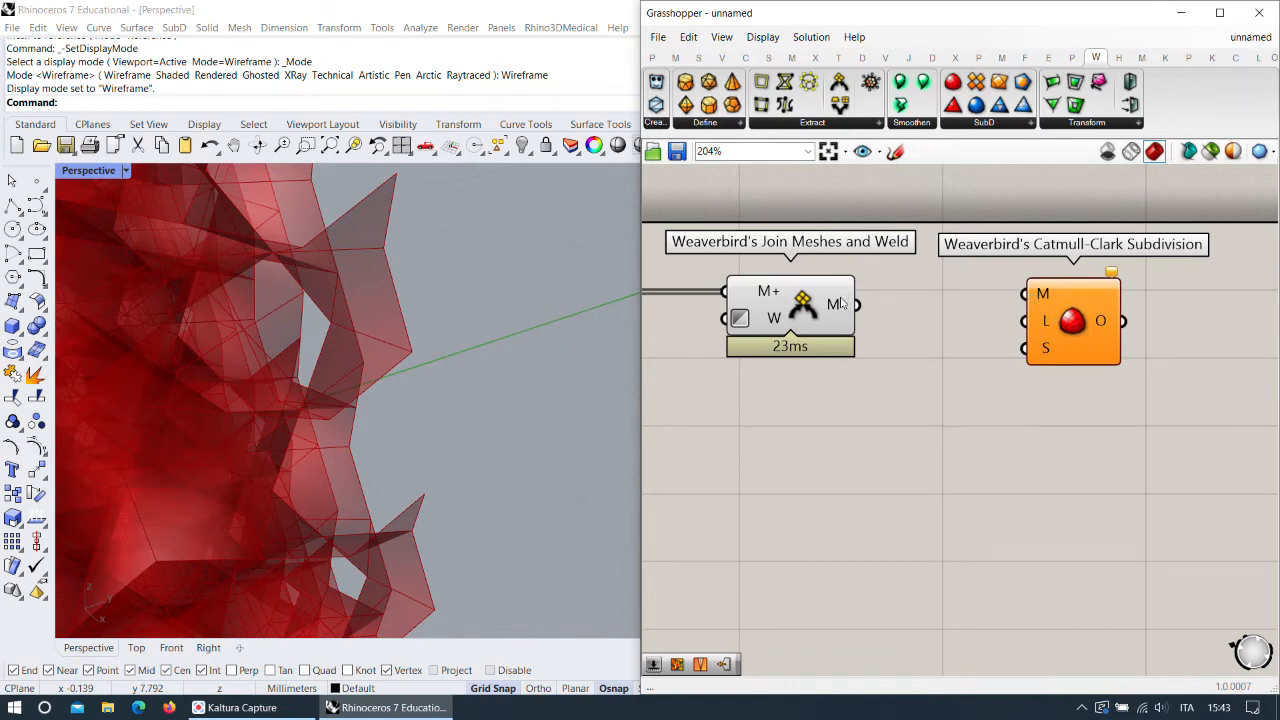
{"action": "left_click_drag", "start_coordinate": [1076, 300], "coordinate": [1012, 318]}
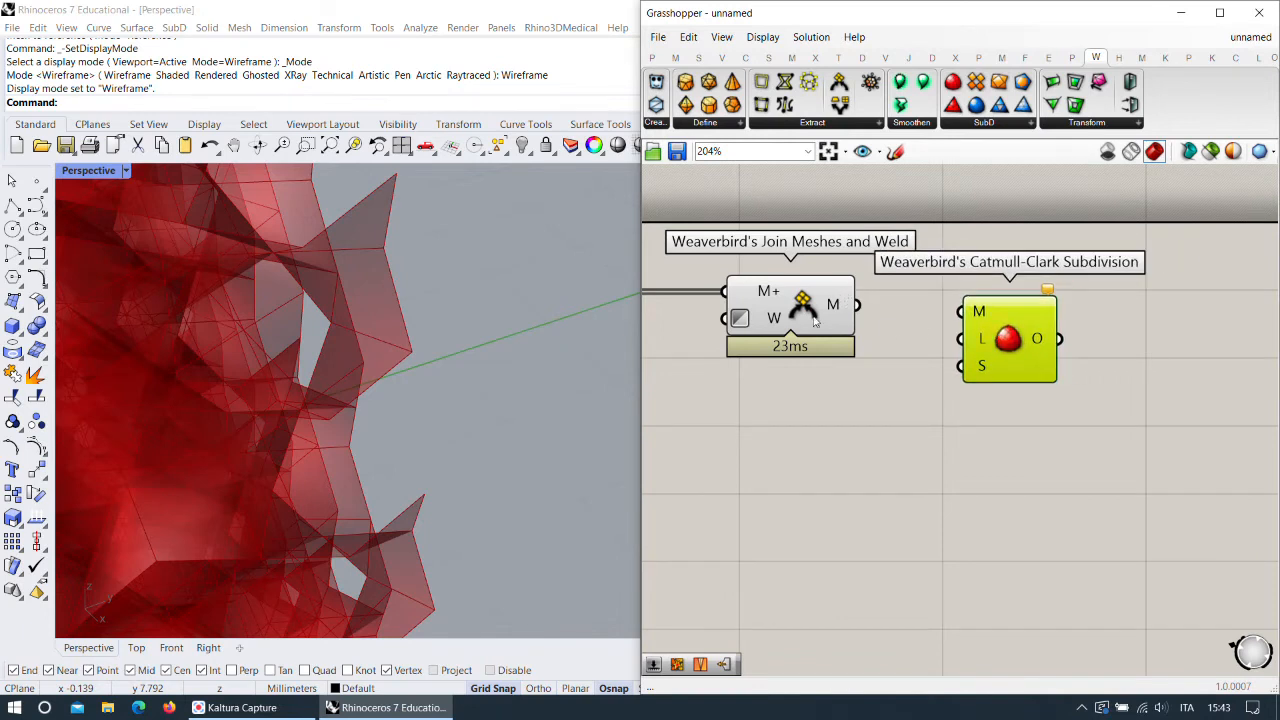
{"action": "left_click_drag", "start_coordinate": [855, 305], "coordinate": [1009, 340]}
Hide the preview of Join Meshes and Weld and inspect the subdivided lattice in the viewport.
{"action": "right_click", "coordinate": [836, 321]}
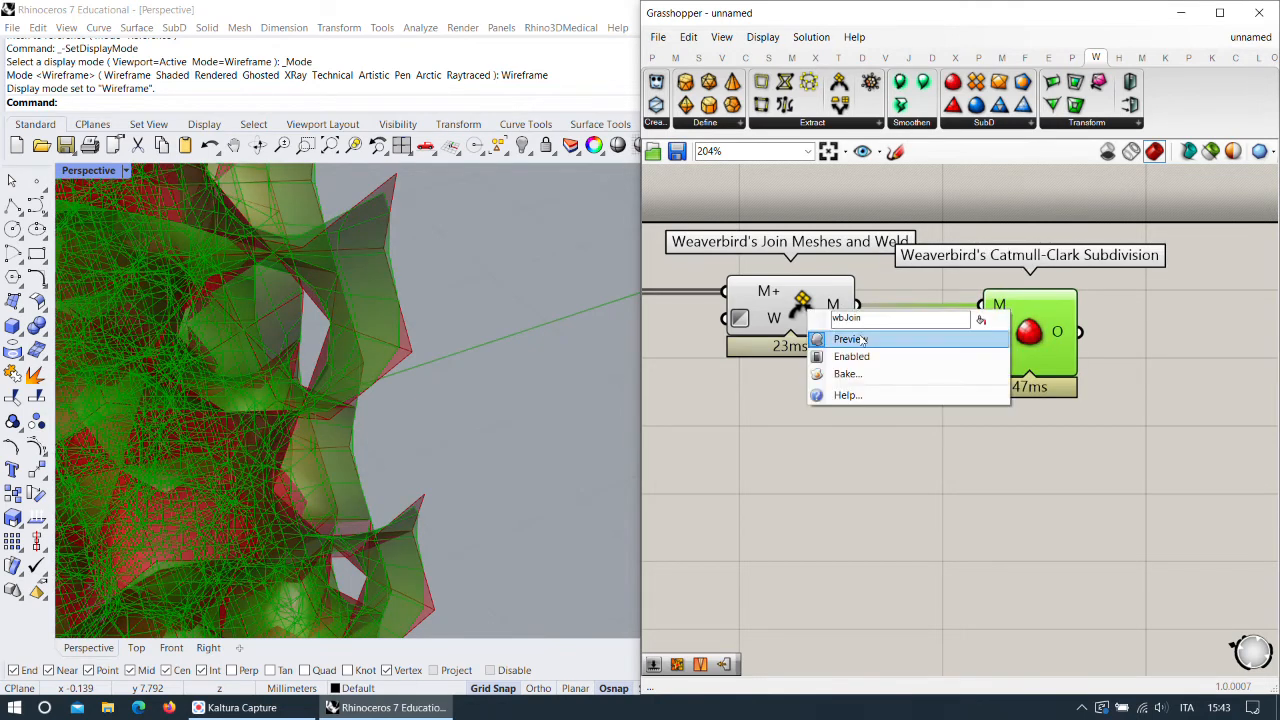
{"action": "left_click", "coordinate": [847, 340]}
{"action": "scroll", "coordinate": [430, 280], "scroll_direction": "down", "scroll_amount": 5}
{"action": "scroll", "coordinate": [455, 270], "scroll_direction": "down", "scroll_amount": 6}
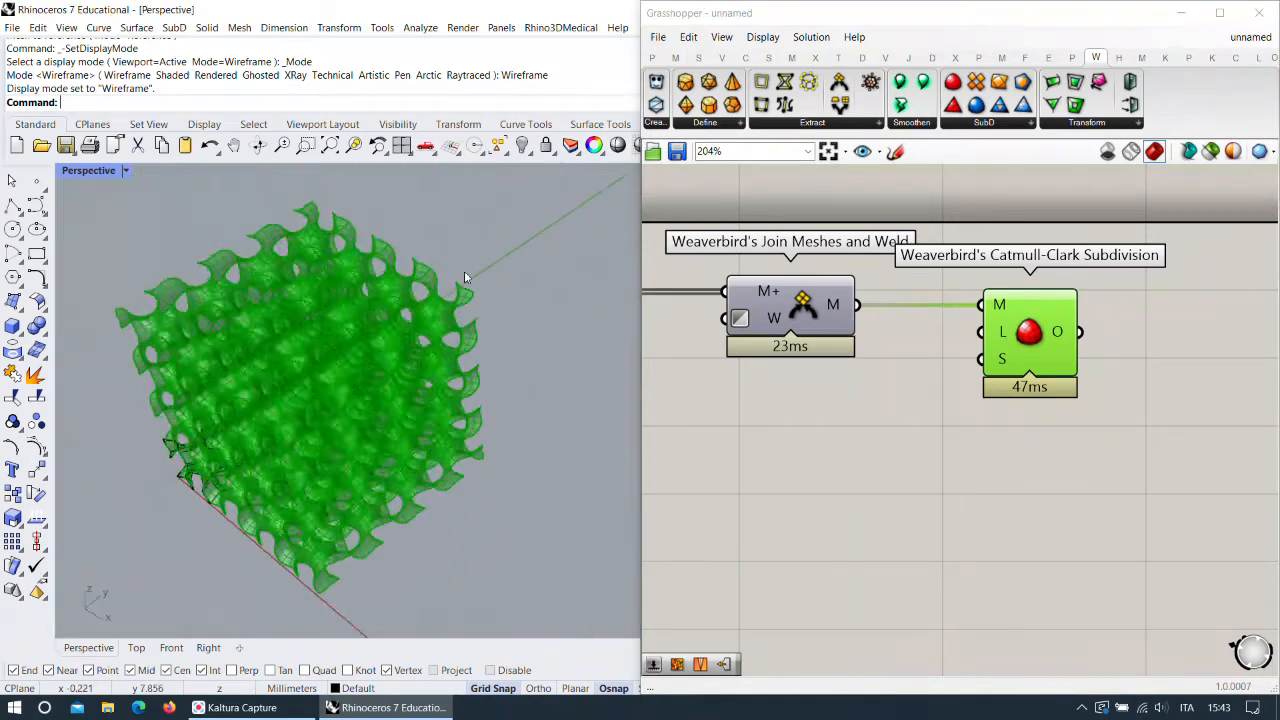
{"action": "scroll", "coordinate": [464, 300], "scroll_direction": "up", "scroll_amount": 10}
{"action": "right_click_drag", "start_coordinate": [463, 311], "coordinate": [500, 343]}
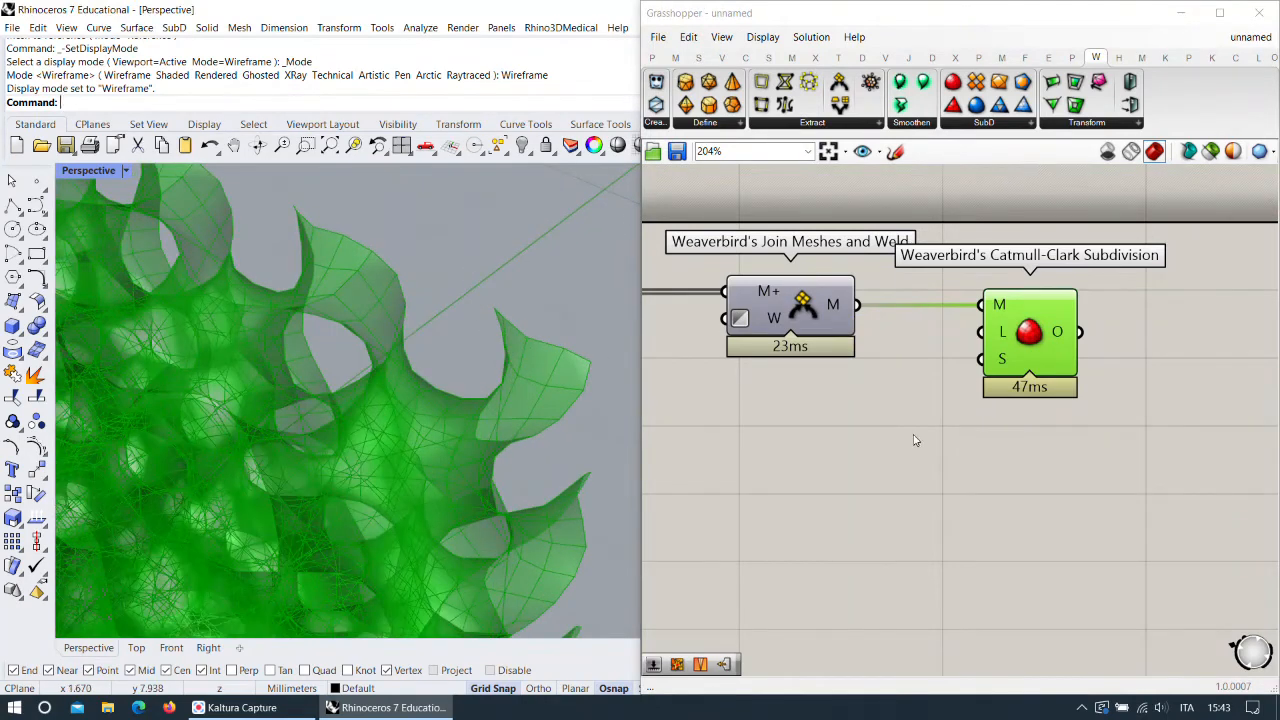
Create a number slider set to 1 and connect it to the L input of Catmull-Clark Subdivision.
{"action": "double_click", "coordinate": [883, 440]}
{"action": "type", "text": "2"}
{"action": "key", "text": "Return"}
{"action": "left_click_drag", "start_coordinate": [930, 442], "coordinate": [827, 440]}
{"action": "left_click_drag", "start_coordinate": [968, 440], "coordinate": [980, 332]}
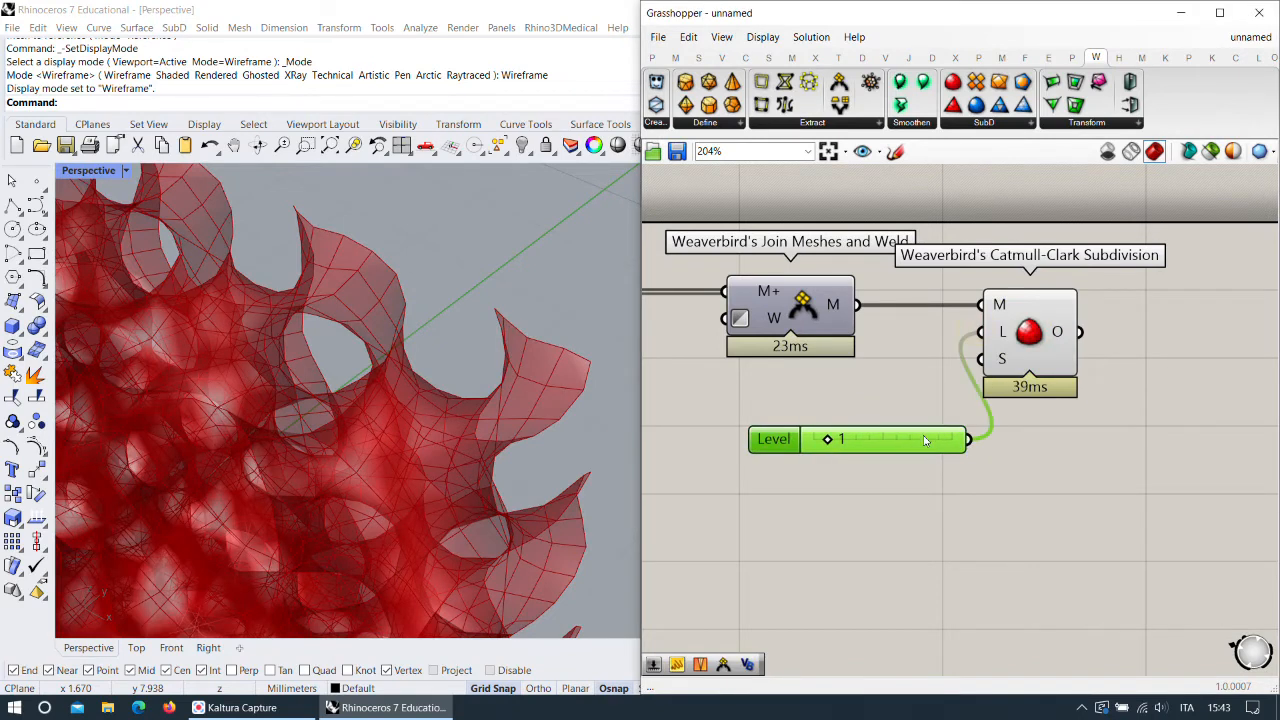
Try subdivision levels 3 and 2 on the lattice, inspect the smoothness, and return the Level slider to 1.
{"action": "scroll", "coordinate": [893, 495], "scroll_direction": "up", "scroll_amount": 3}
{"action": "left_click_drag", "start_coordinate": [786, 406], "coordinate": [829, 405]}
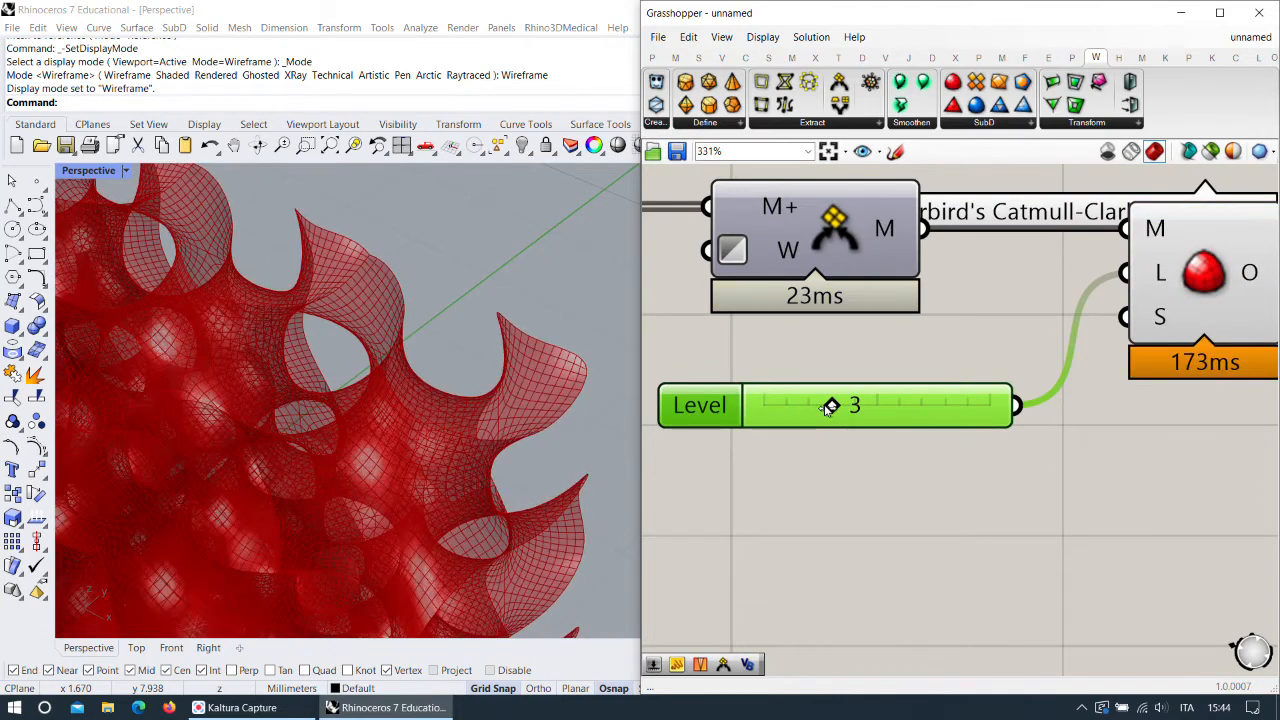
{"action": "left_click_drag", "start_coordinate": [829, 405], "coordinate": [809, 405]}
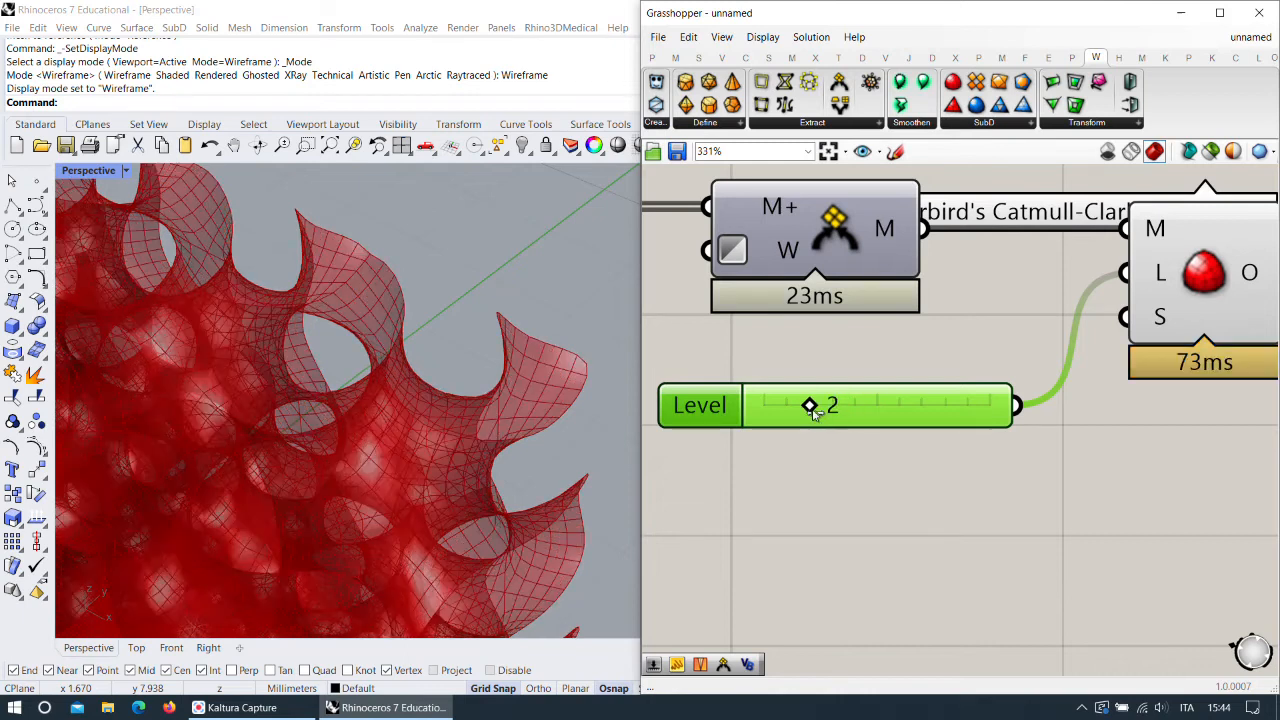
{"action": "scroll", "coordinate": [420, 310], "scroll_direction": "down", "scroll_amount": 6}
{"action": "scroll", "coordinate": [403, 303], "scroll_direction": "up", "scroll_amount": 13}
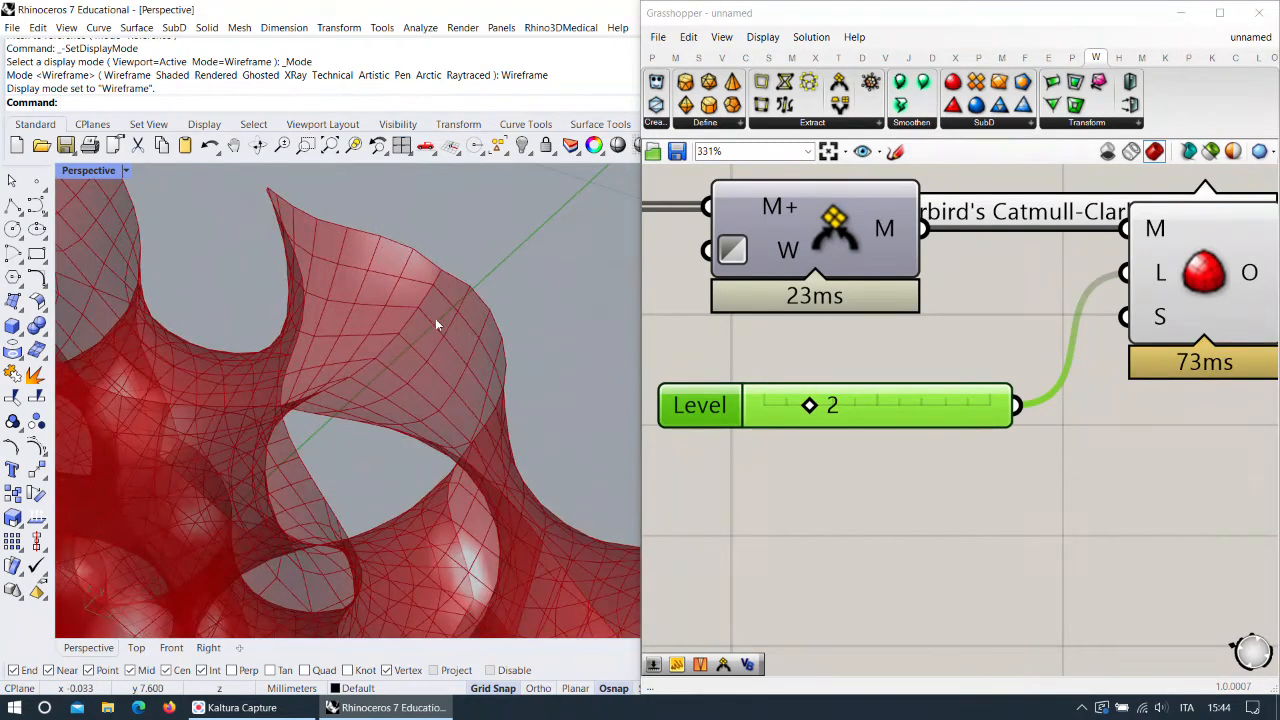
{"action": "scroll", "coordinate": [451, 328], "scroll_direction": "down", "scroll_amount": 5}
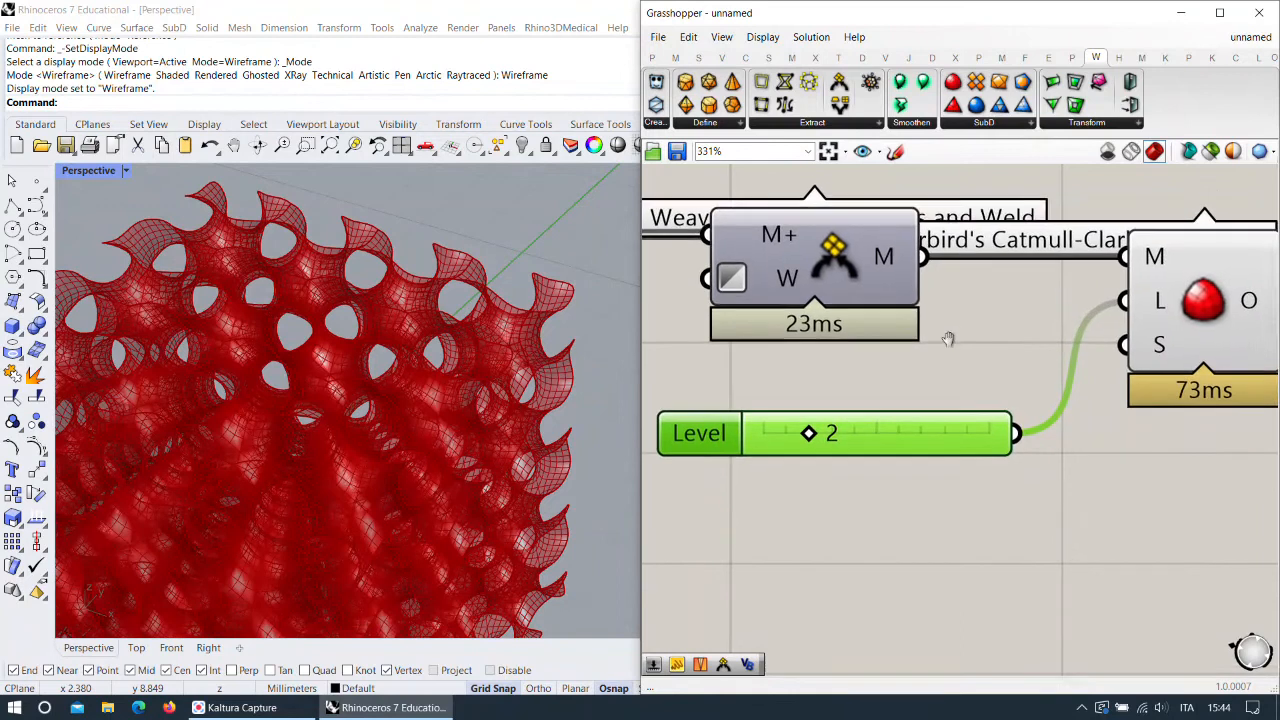
{"action": "scroll", "coordinate": [453, 335], "scroll_direction": "down", "scroll_amount": 3}
{"action": "scroll", "coordinate": [423, 331], "scroll_direction": "up", "scroll_amount": 8}
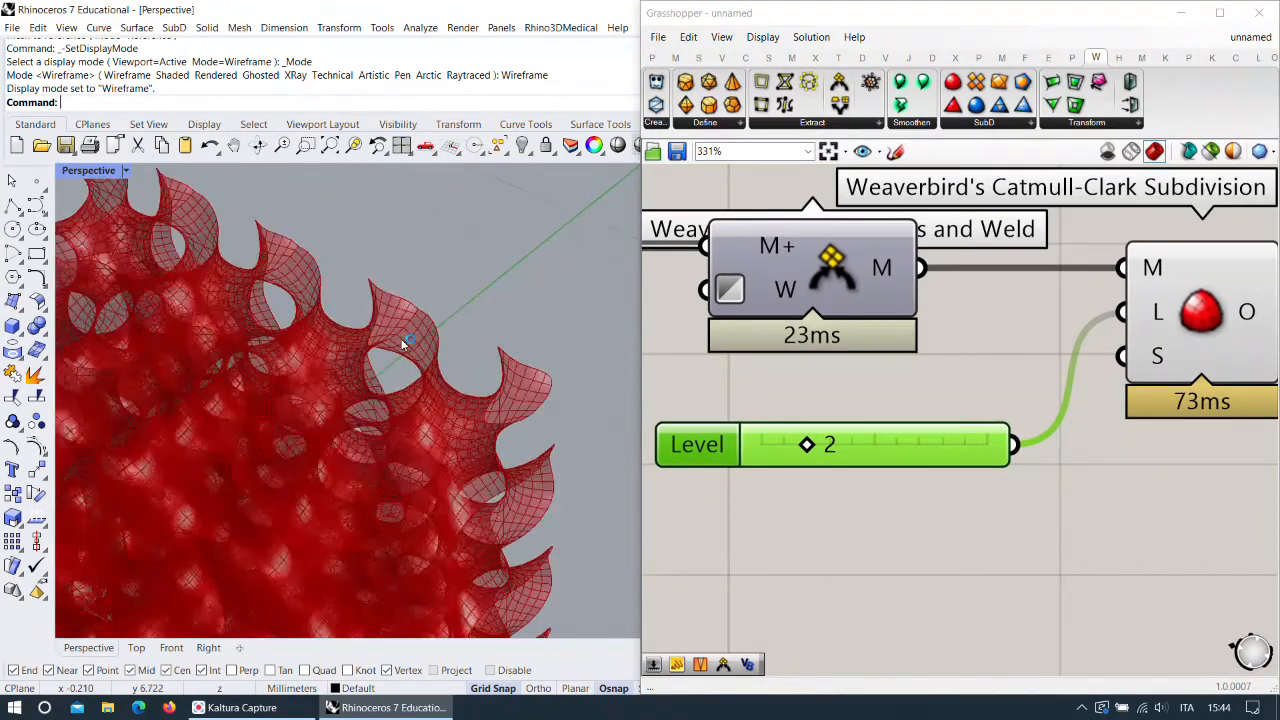
{"action": "scroll", "coordinate": [400, 340], "scroll_direction": "up", "scroll_amount": 2}
{"action": "left_click_drag", "start_coordinate": [808, 444], "coordinate": [785, 444]}
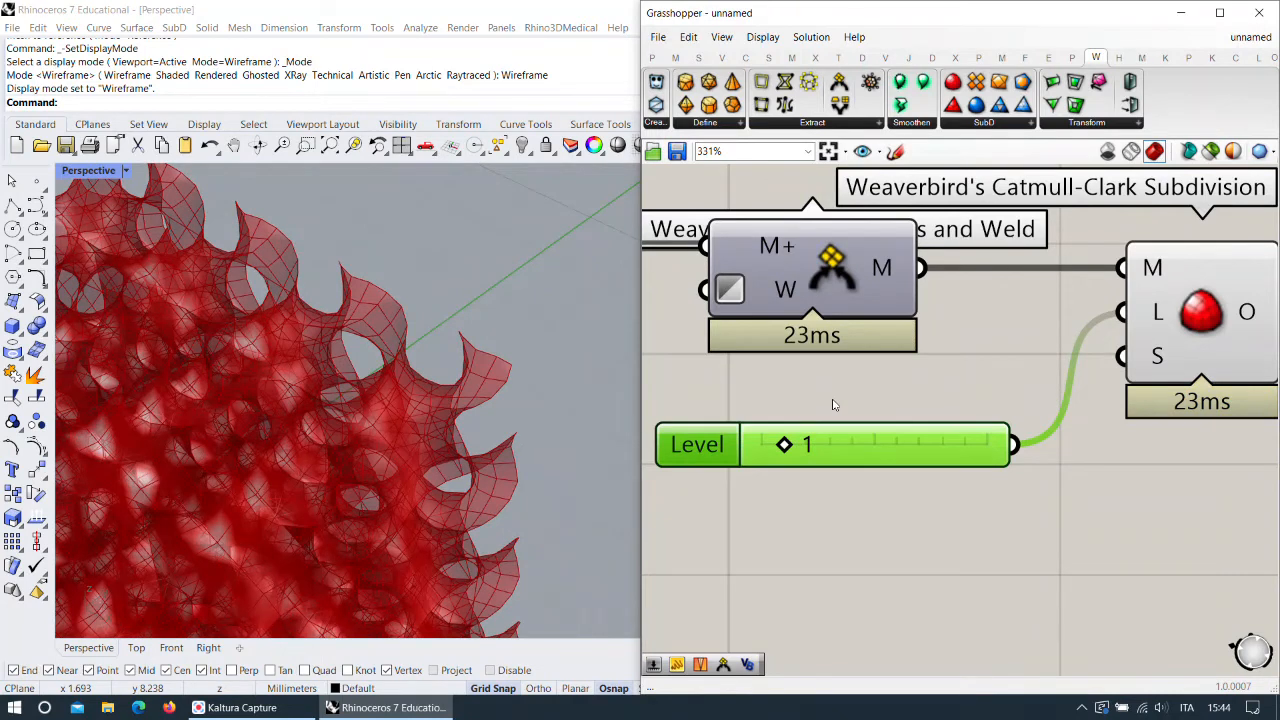
Move Catmull-Clark Subdivision aside and insert an Align Vertices component between the joined mesh and its M input.
{"action": "scroll", "coordinate": [864, 377], "scroll_direction": "down", "scroll_amount": 3}
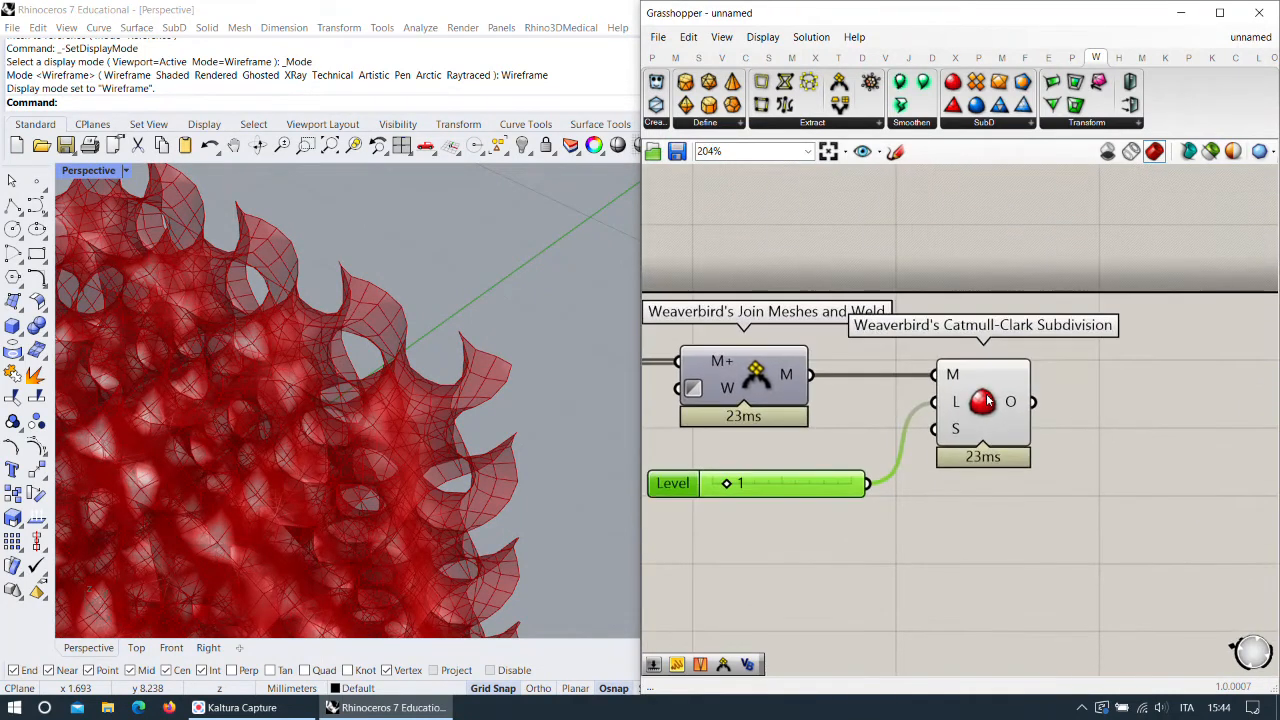
{"action": "left_click_drag", "start_coordinate": [983, 400], "coordinate": [1145, 405]}
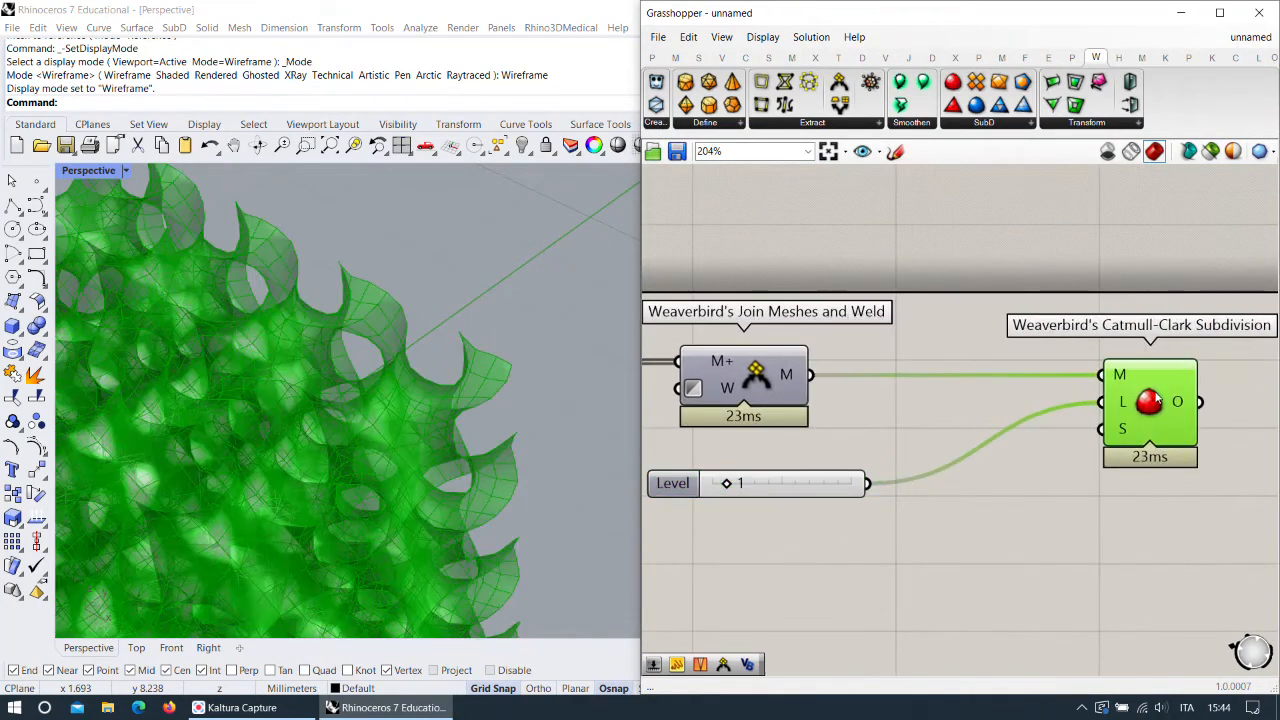
{"action": "double_click", "coordinate": [962, 304]}
{"action": "type", "text": "ali"}
{"action": "left_click", "coordinate": [928, 212]}
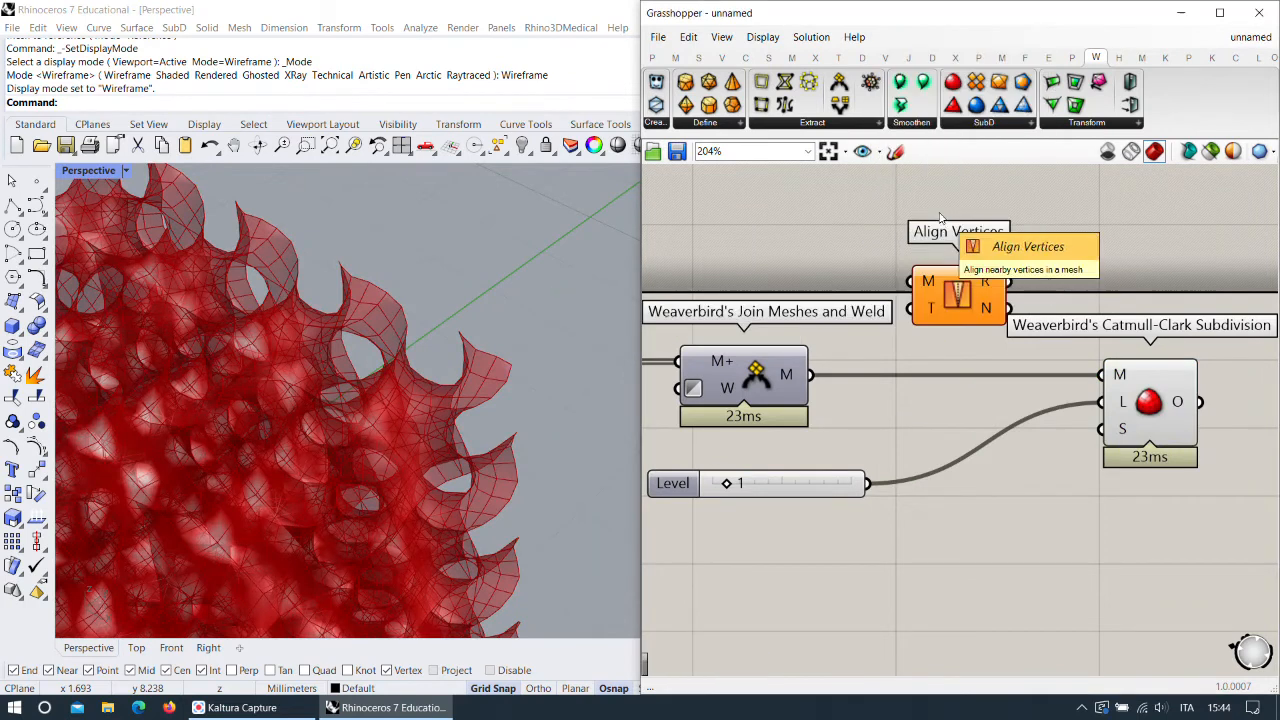
{"action": "left_click_drag", "start_coordinate": [870, 367], "coordinate": [811, 375]}
{"action": "mouse_move", "coordinate": [908, 392]}
{"action": "left_mouse_down"}
{"action": "mouse_move", "coordinate": [910, 415]}
{"action": "mouse_move", "coordinate": [962, 334]}
{"action": "mouse_move", "coordinate": [958, 386]}
{"action": "mouse_move", "coordinate": [1080, 376]}
{"action": "mouse_move", "coordinate": [1108, 393]}
{"action": "left_mouse_up"}
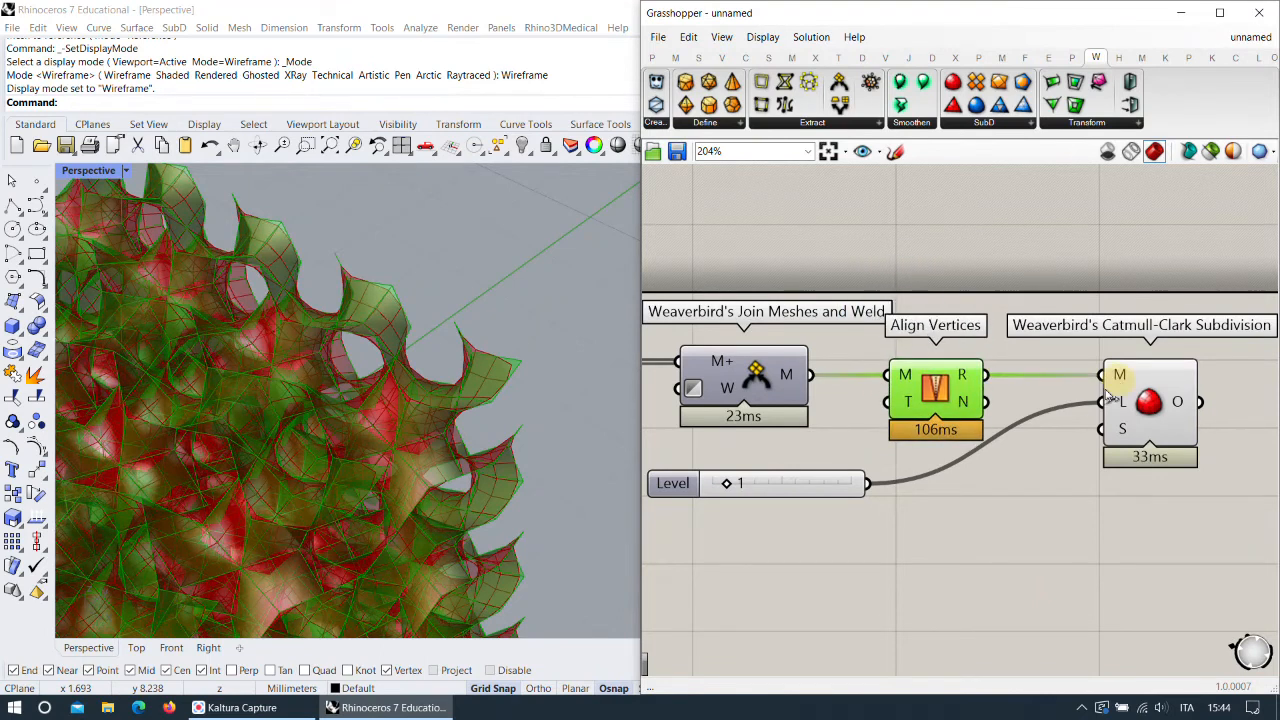
Turn off the preview of Align Vertices and inspect the subdivided lattice alone.
{"action": "right_click_drag", "start_coordinate": [935, 413], "coordinate": [1019, 392]}
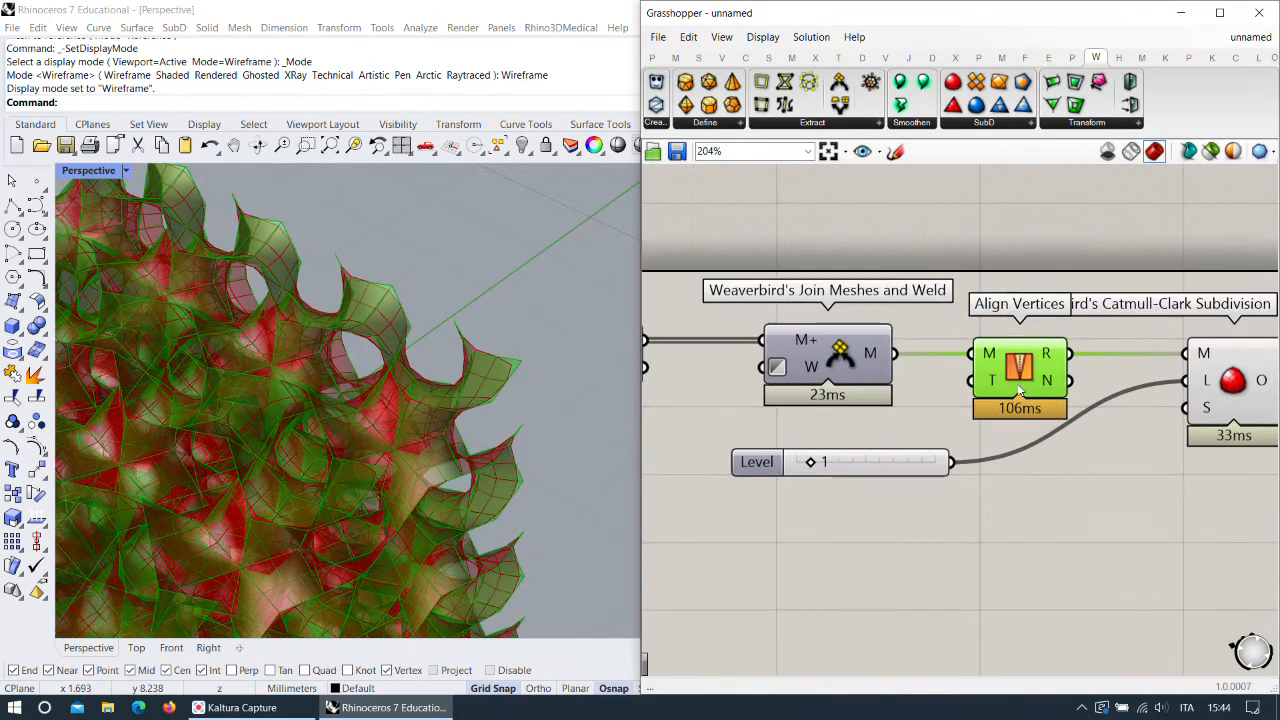
{"action": "right_click", "coordinate": [1040, 372]}
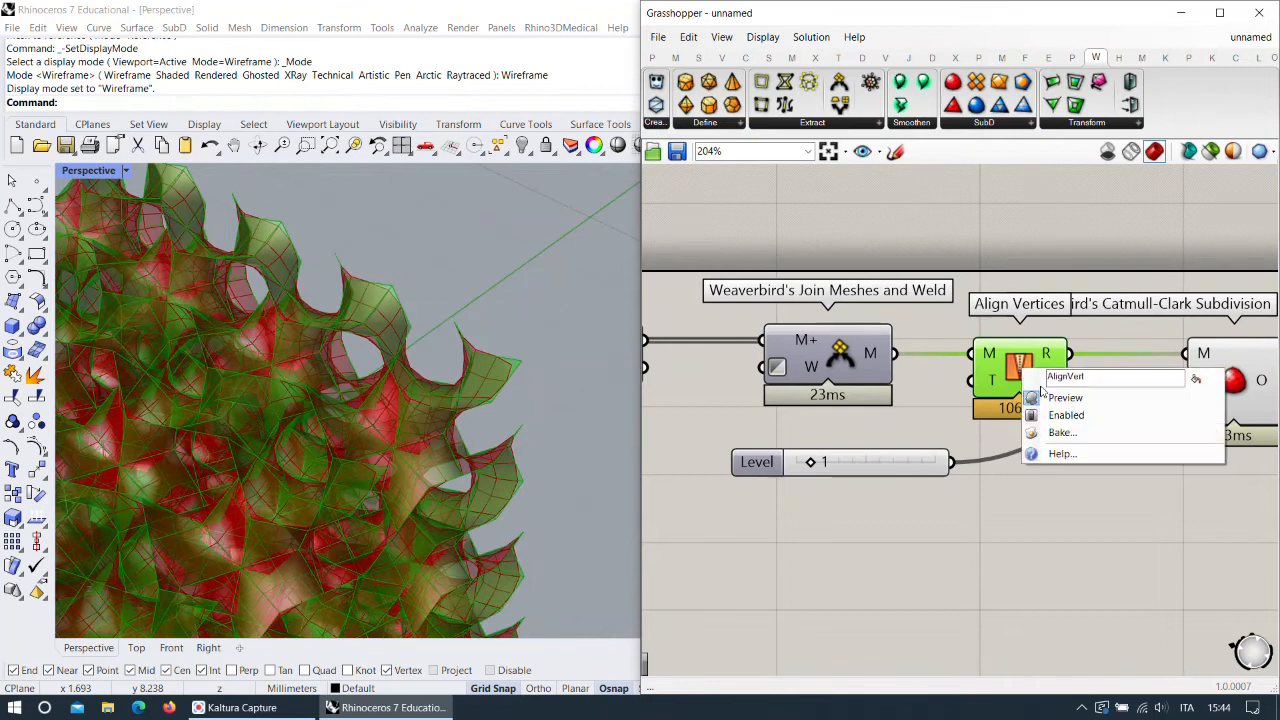
{"action": "left_click", "coordinate": [1046, 396]}
{"action": "right_click_drag", "start_coordinate": [600, 405], "coordinate": [440, 330]}
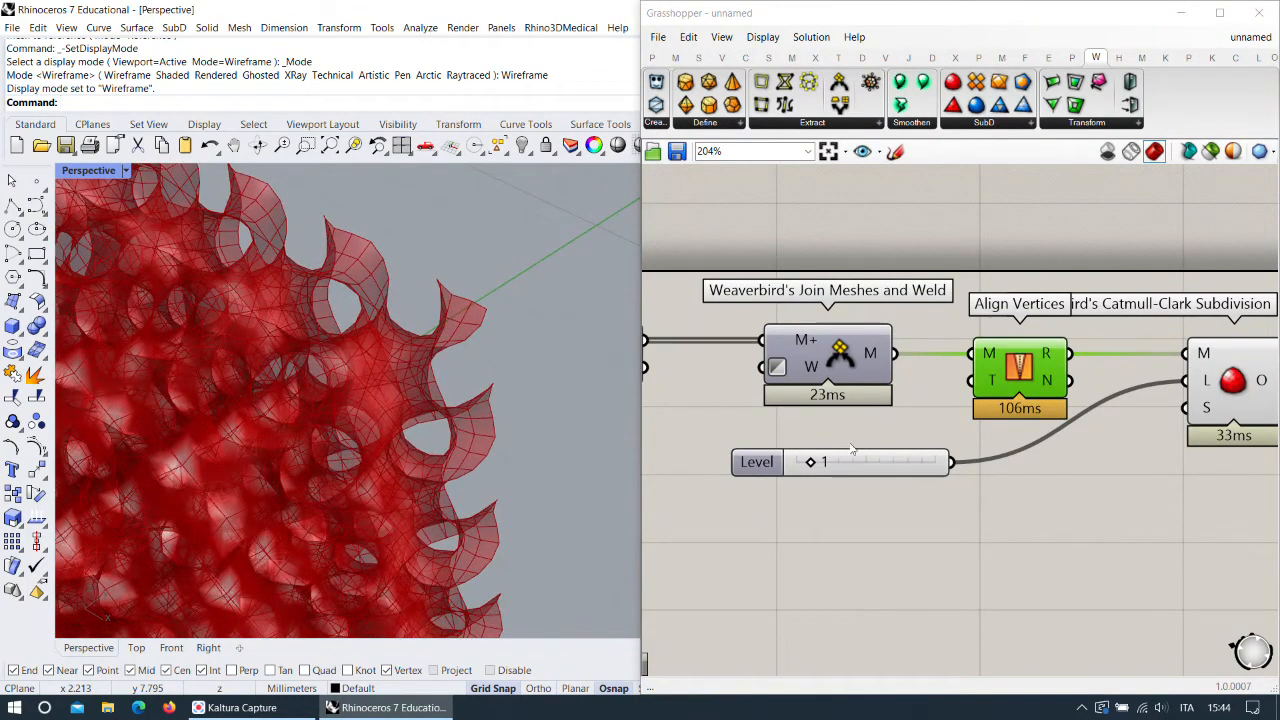
Set the Level slider of Catmull-Clark Subdivision to 3 and inspect the smoothed lattice openings.
{"action": "left_click_drag", "start_coordinate": [815, 463], "coordinate": [841, 468]}
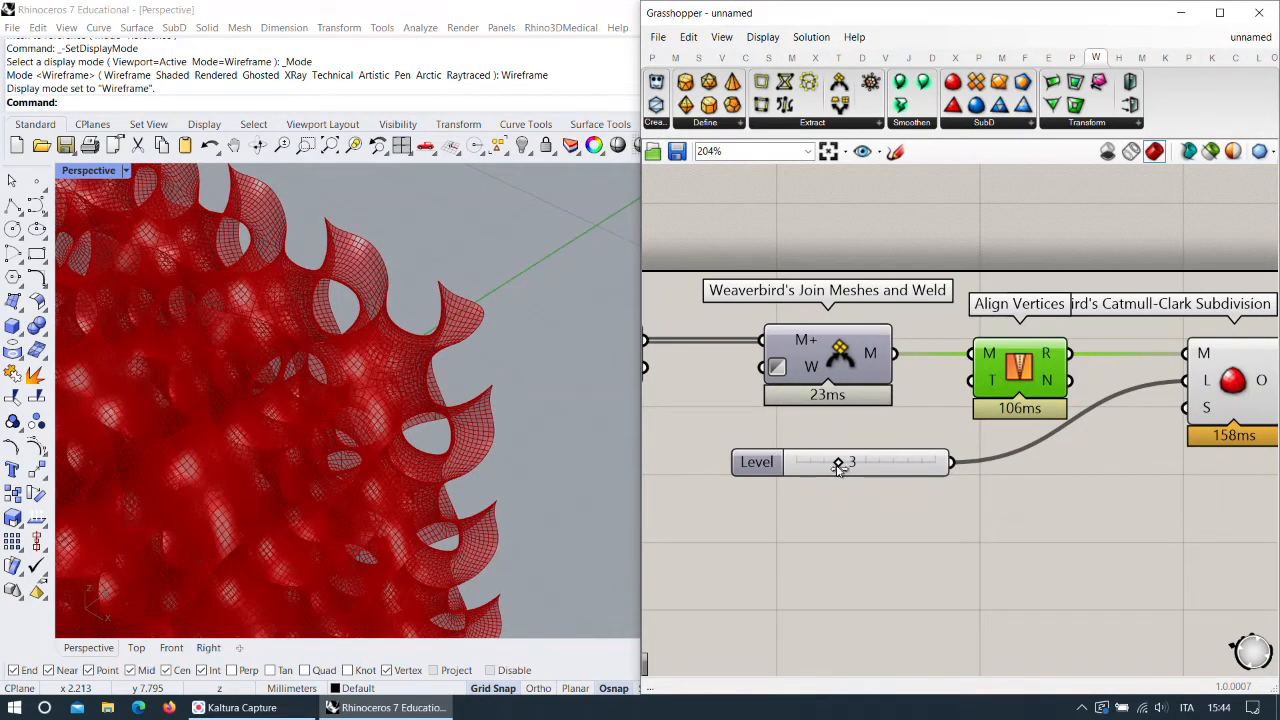
{"action": "scroll", "coordinate": [415, 306], "scroll_direction": "down", "scroll_amount": 6}
{"action": "right_click_drag", "start_coordinate": [414, 300], "coordinate": [453, 299]}
{"action": "scroll", "coordinate": [891, 374], "scroll_direction": "up", "scroll_amount": 1}
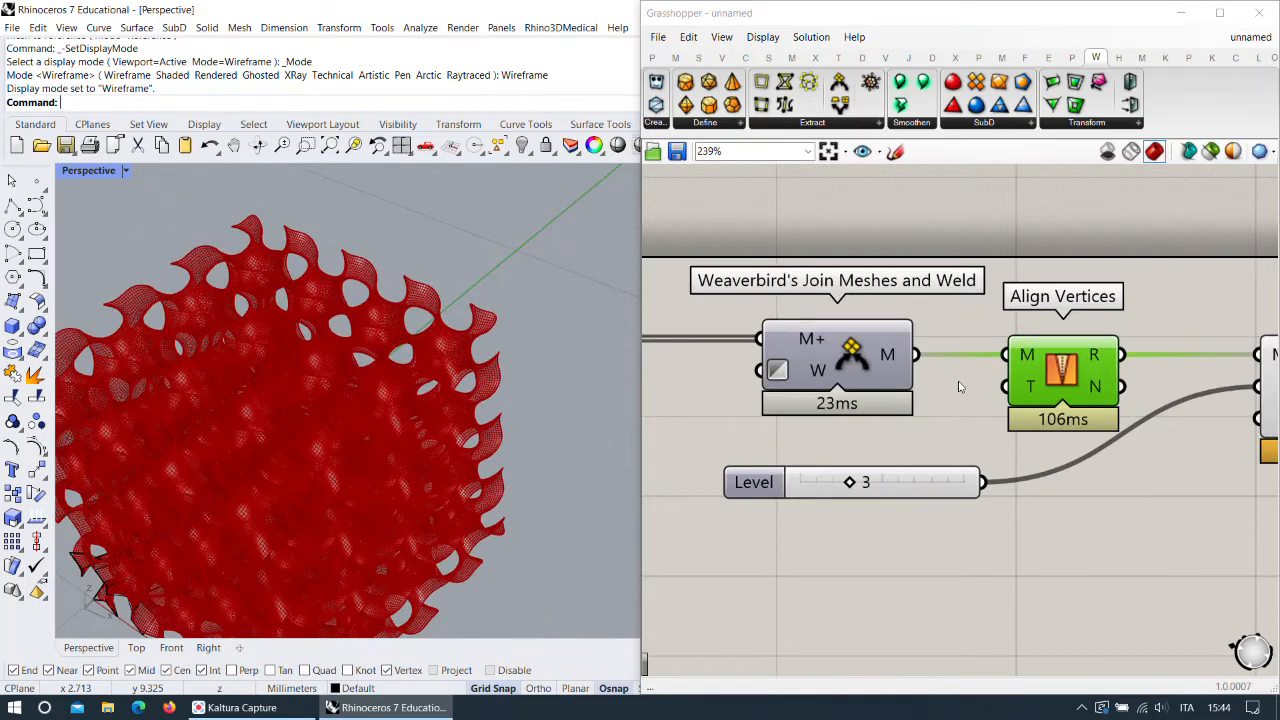
{"action": "scroll", "coordinate": [453, 295], "scroll_direction": "up", "scroll_amount": 5}
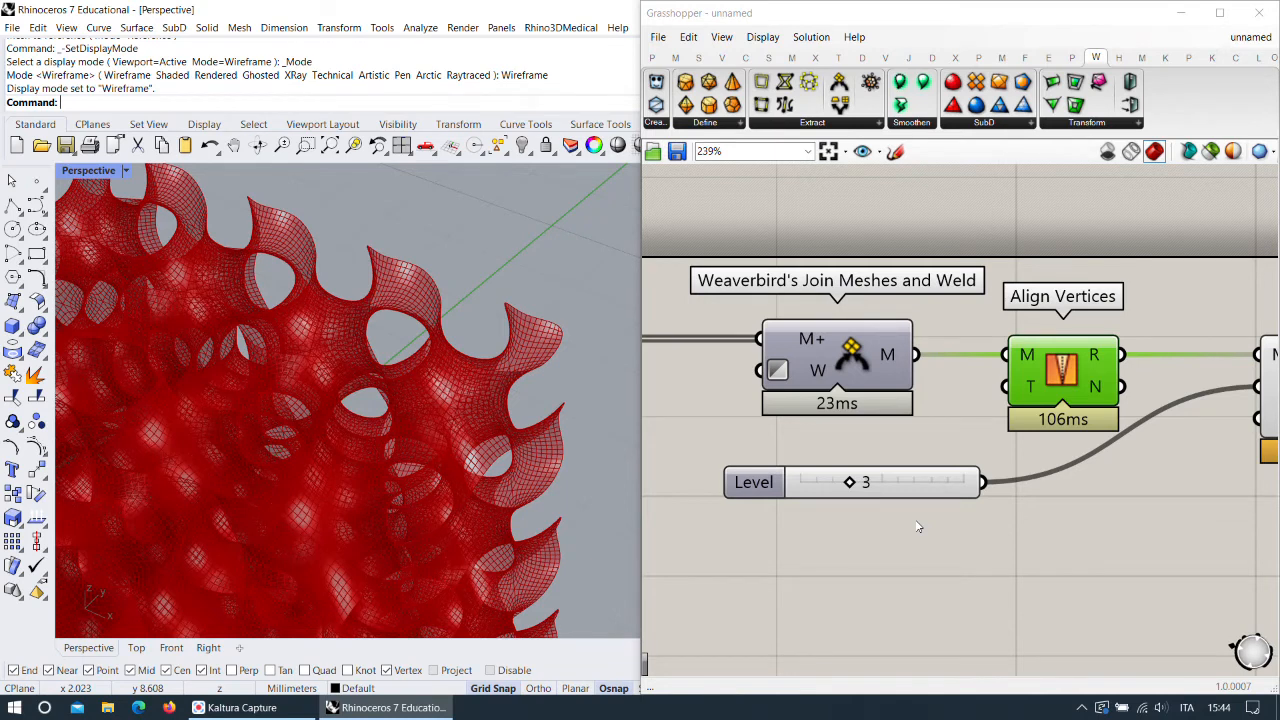
Examine the L(s) shell lattice output of the Crystallon Cell Shell Fill component for comparison with the subdivided lattice.
{"action": "scroll", "coordinate": [918, 487], "scroll_direction": "down", "scroll_amount": 3}
{"action": "right_click_drag", "start_coordinate": [988, 506], "coordinate": [991, 371]}
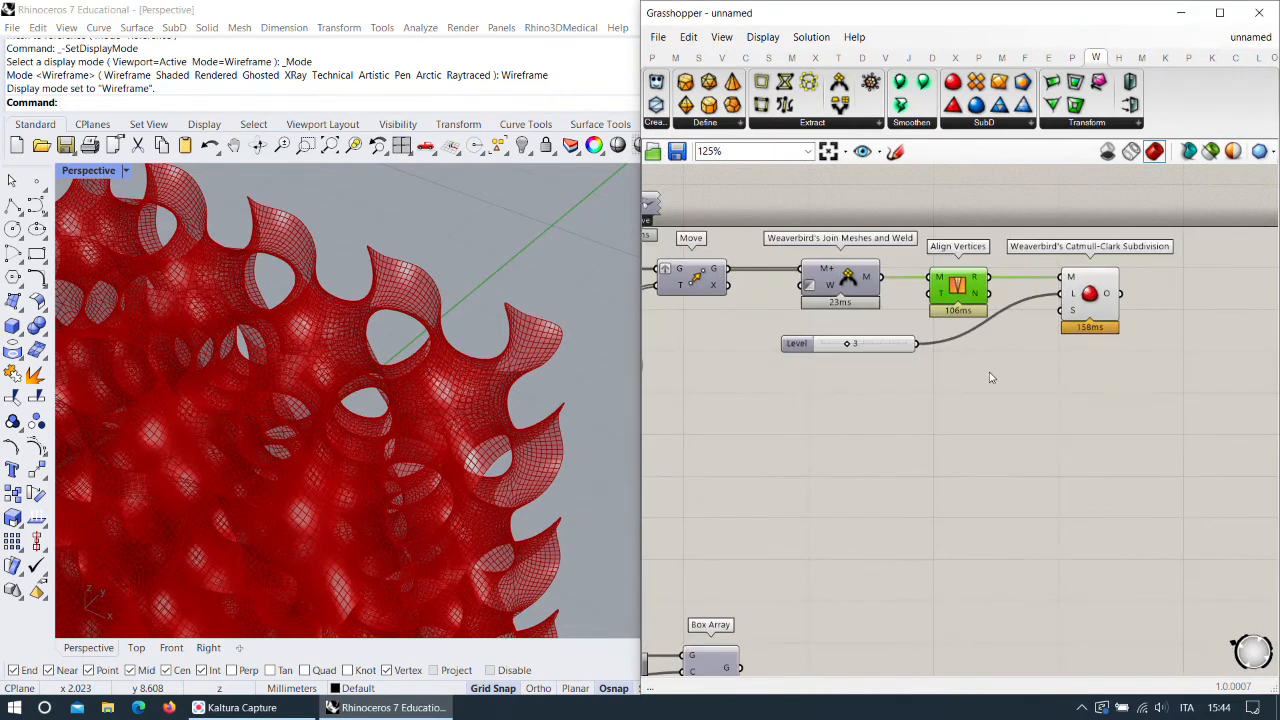
{"action": "scroll", "coordinate": [946, 406], "scroll_direction": "down", "scroll_amount": 4}
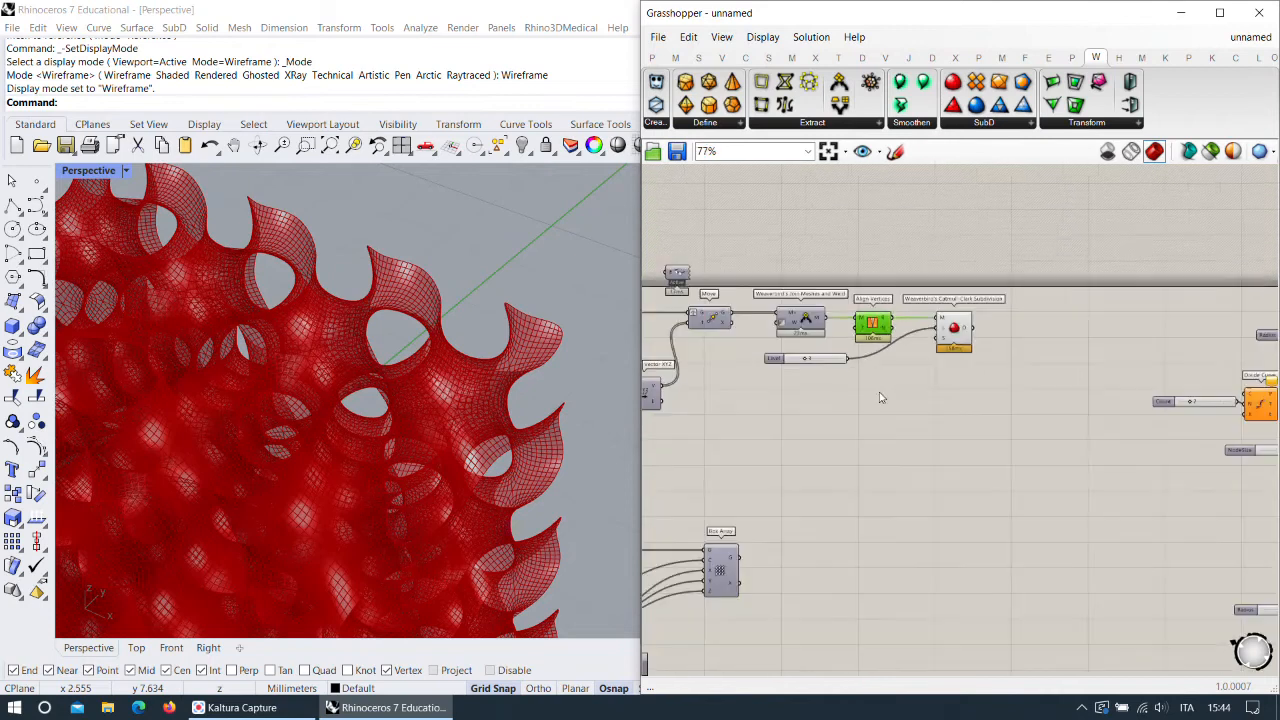
{"action": "scroll", "coordinate": [870, 425], "scroll_direction": "up", "scroll_amount": 3}
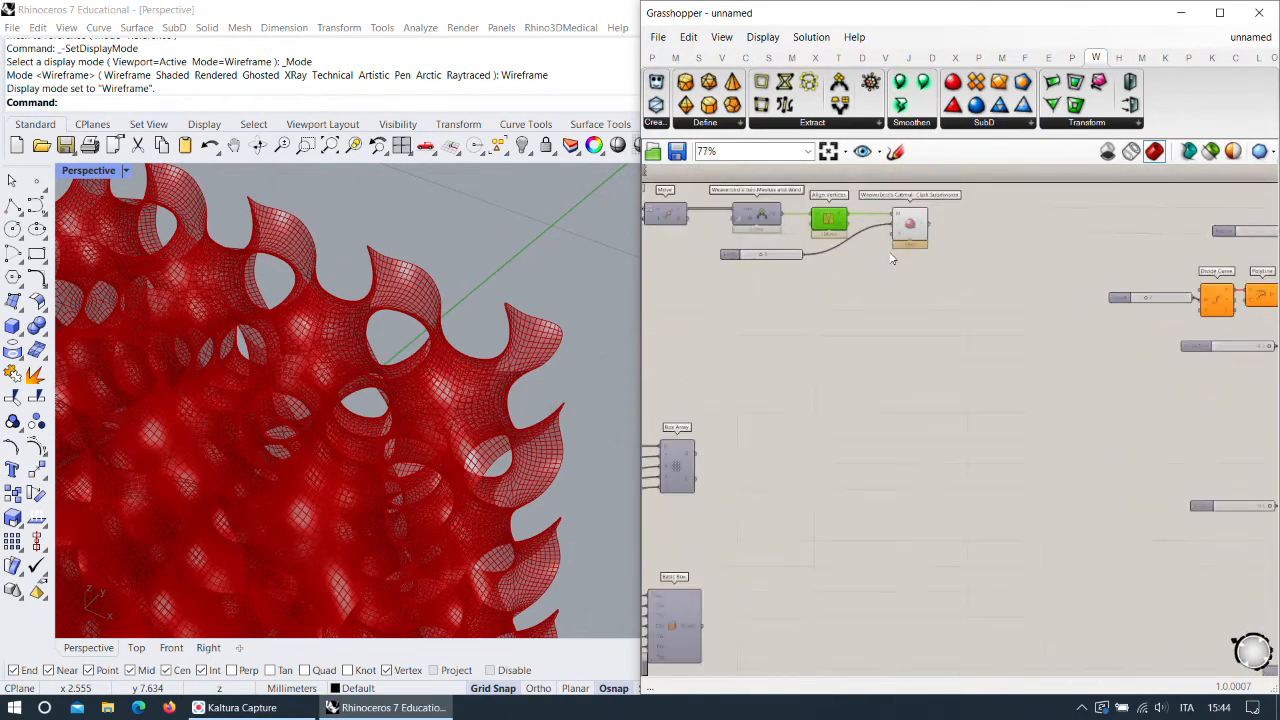
{"action": "left_click", "coordinate": [915, 218]}
{"action": "scroll", "coordinate": [916, 394], "scroll_direction": "down", "scroll_amount": 3}
{"action": "right_click_drag", "start_coordinate": [885, 527], "coordinate": [897, 338]}
{"action": "scroll", "coordinate": [834, 606], "scroll_direction": "up", "scroll_amount": 3}
{"action": "right_click_drag", "start_coordinate": [785, 594], "coordinate": [812, 496]}
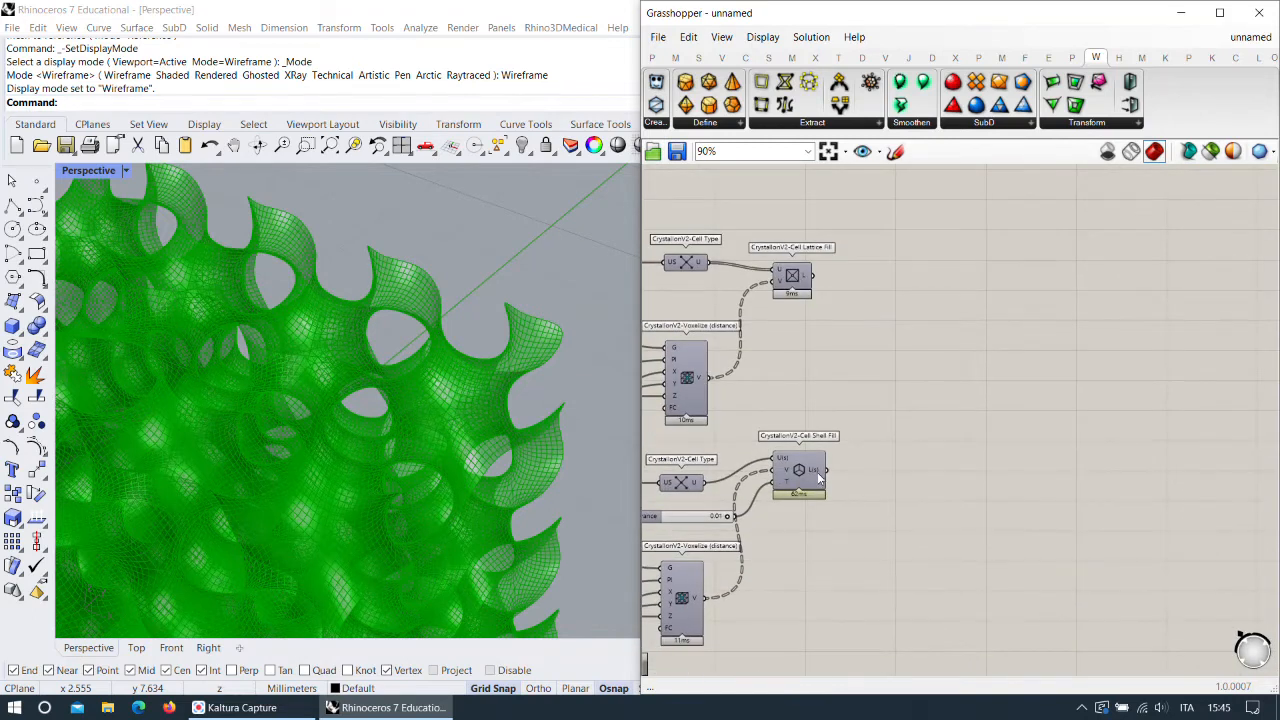
{"action": "mouse_move", "coordinate": [818, 478]}
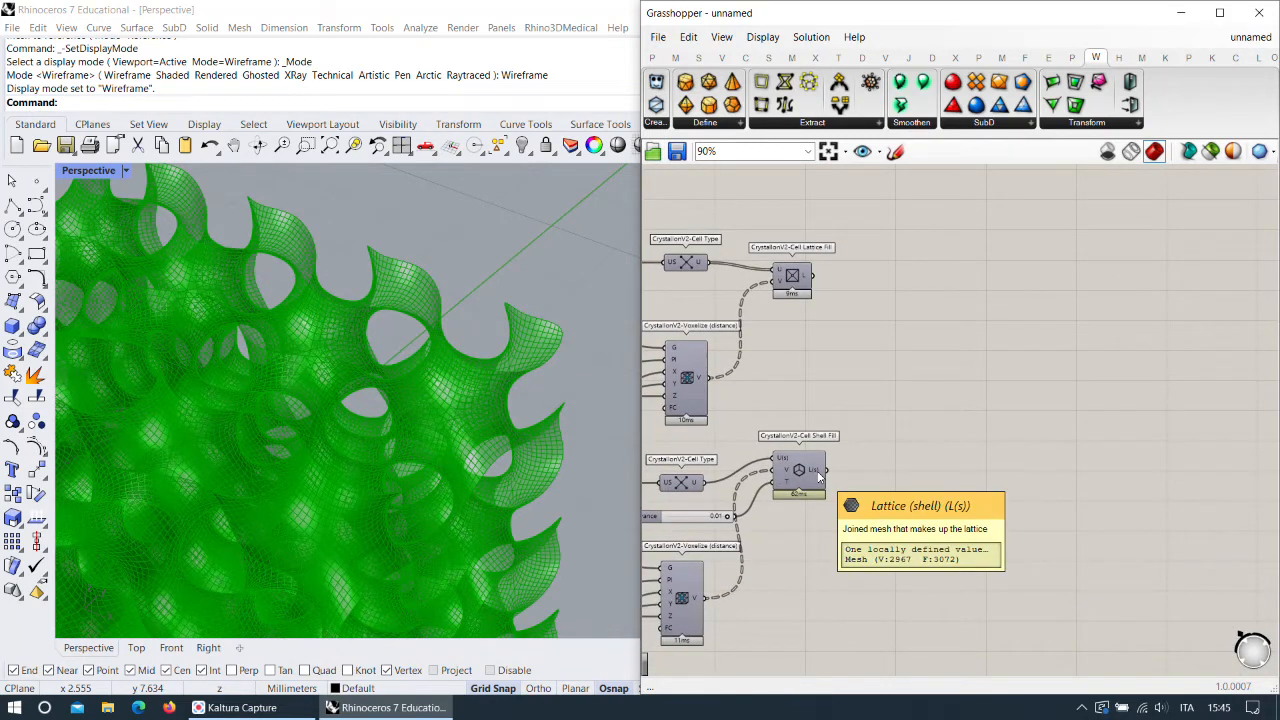
{"action": "right_click_drag", "start_coordinate": [869, 388], "coordinate": [884, 562]}
{"action": "right_click_drag", "start_coordinate": [921, 364], "coordinate": [913, 560]}
{"action": "right_click_drag", "start_coordinate": [982, 268], "coordinate": [959, 490]}
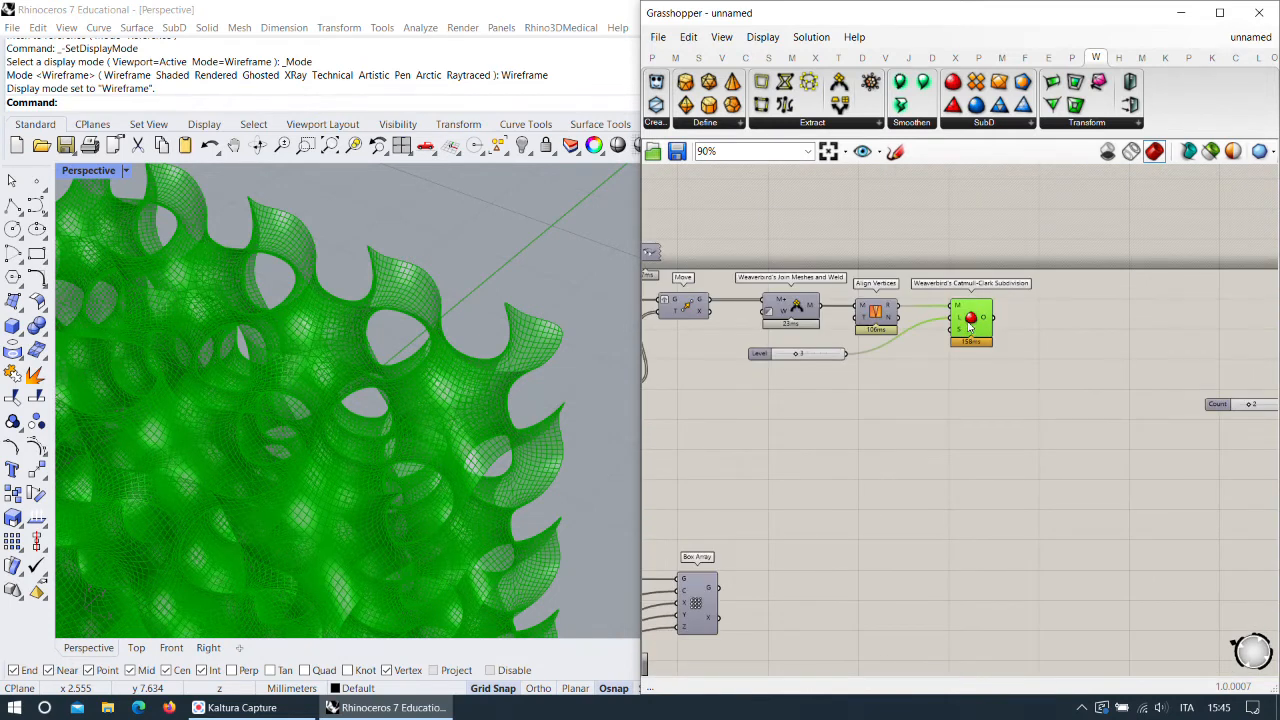
Copy Catmull-Clark Subdivision together with its Level slider to the area beside CrystallonV2-Cell Shell Fill.
{"action": "left_click_drag", "start_coordinate": [988, 359], "coordinate": [926, 366]}
{"action": "left_click_drag", "start_coordinate": [825, 353], "coordinate": [794, 334]}
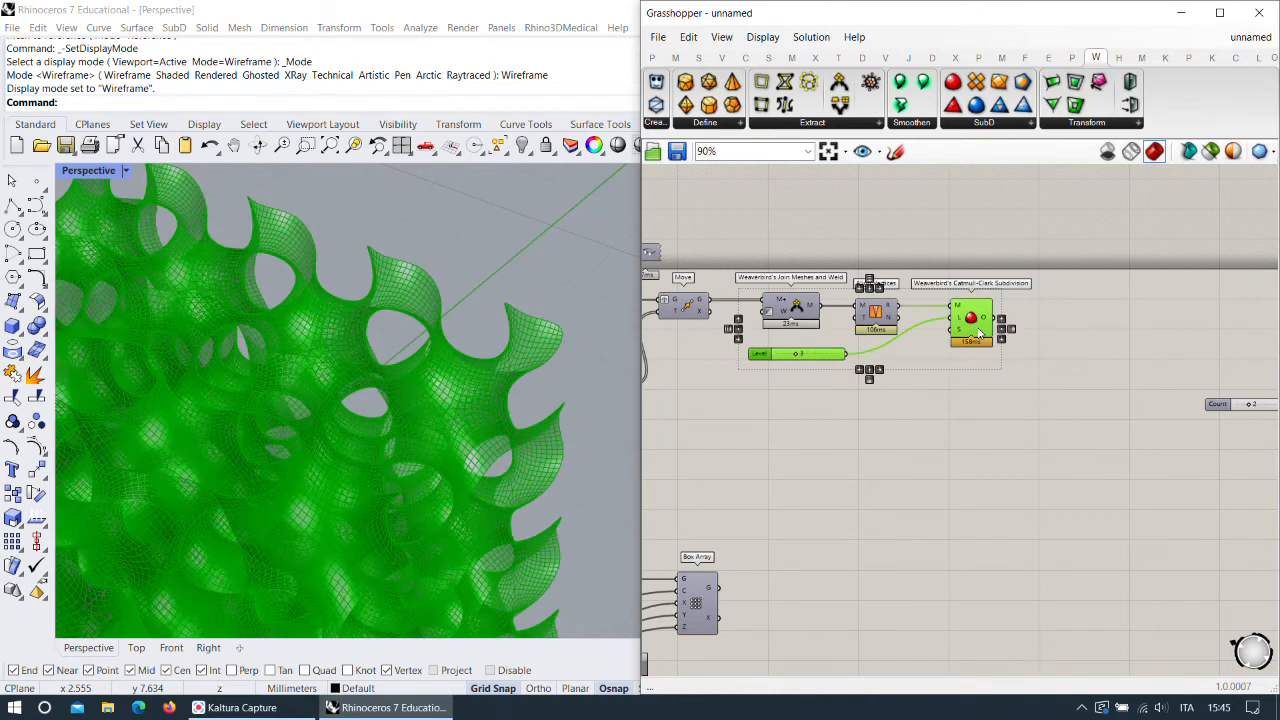
{"action": "scroll", "coordinate": [978, 333], "scroll_direction": "down", "scroll_amount": 5}
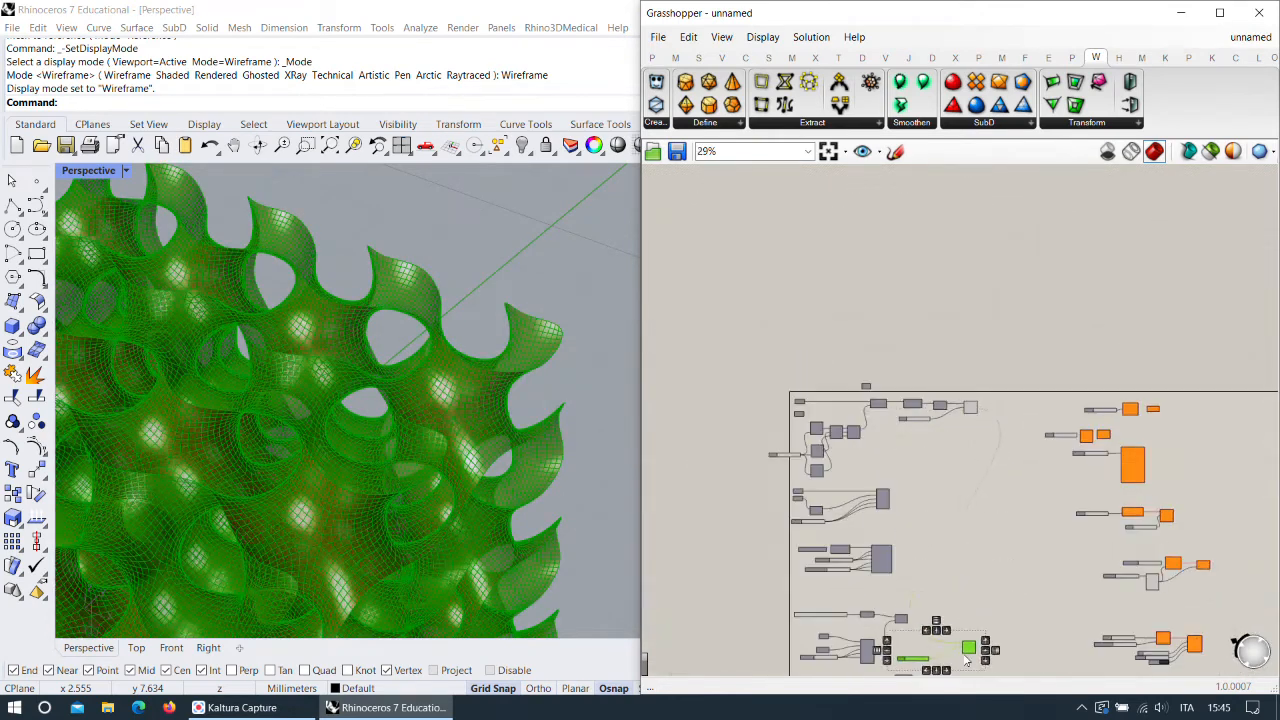
{"action": "scroll", "coordinate": [990, 627], "scroll_direction": "up", "scroll_amount": 5}
{"action": "left_click", "coordinate": [975, 513]}
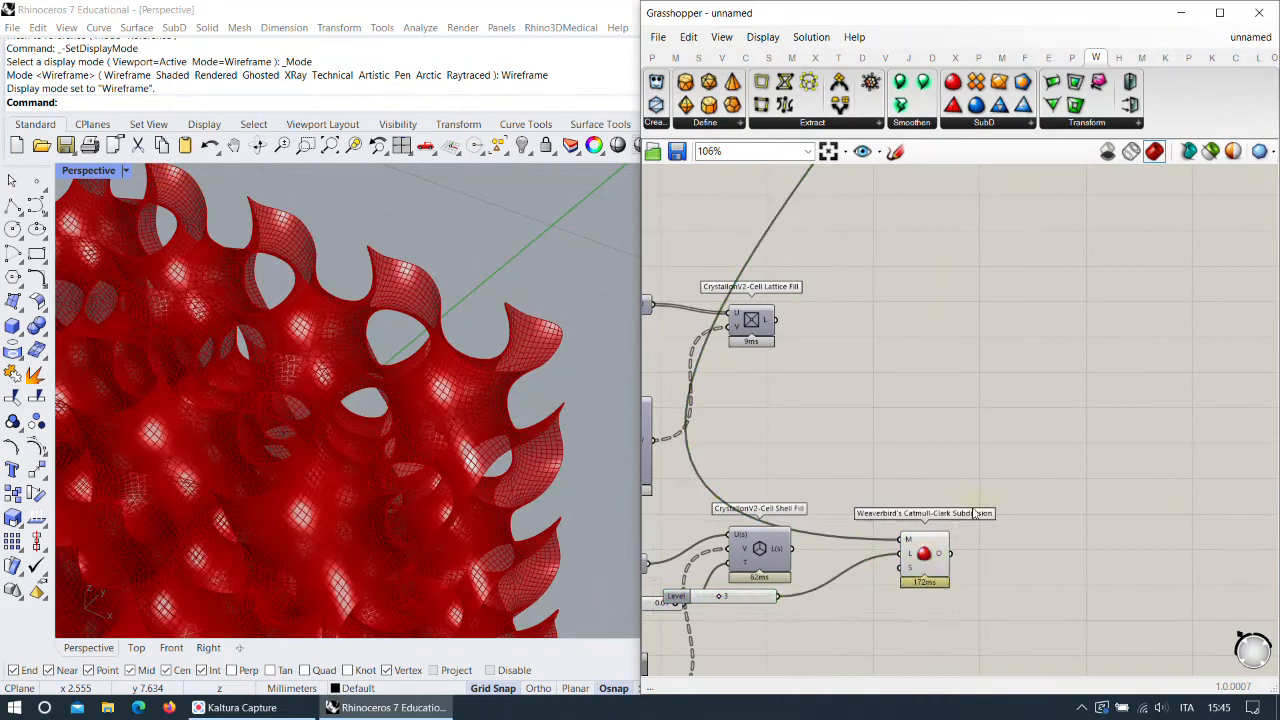
Connect the L(s) output of Cell Shell Fill to the M input of the copied Catmull-Clark Subdivision and reposition the copy.
{"action": "scroll", "coordinate": [869, 553], "scroll_direction": "up", "scroll_amount": 2}
{"action": "left_click_drag", "start_coordinate": [752, 554], "coordinate": [925, 529]}
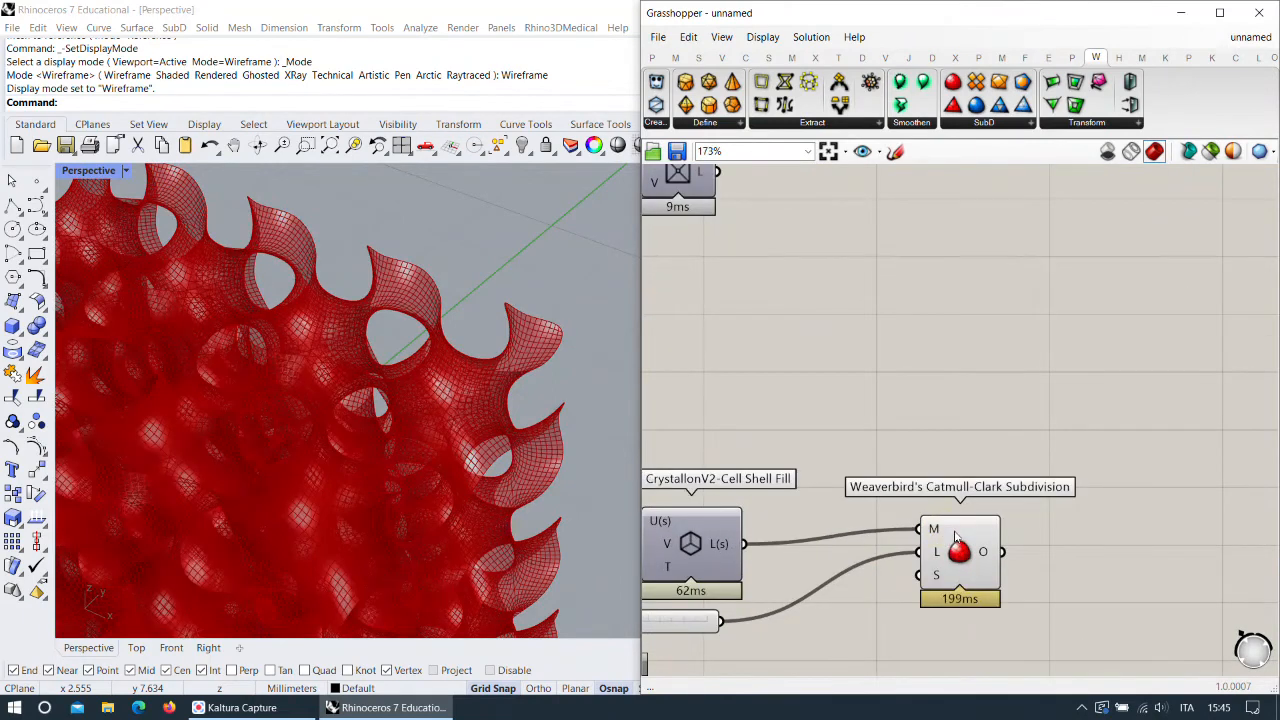
{"action": "right_click_drag", "start_coordinate": [1062, 602], "coordinate": [1089, 402]}
{"action": "left_click_drag", "start_coordinate": [897, 478], "coordinate": [702, 412]}
{"action": "mouse_move", "coordinate": [1014, 361]}
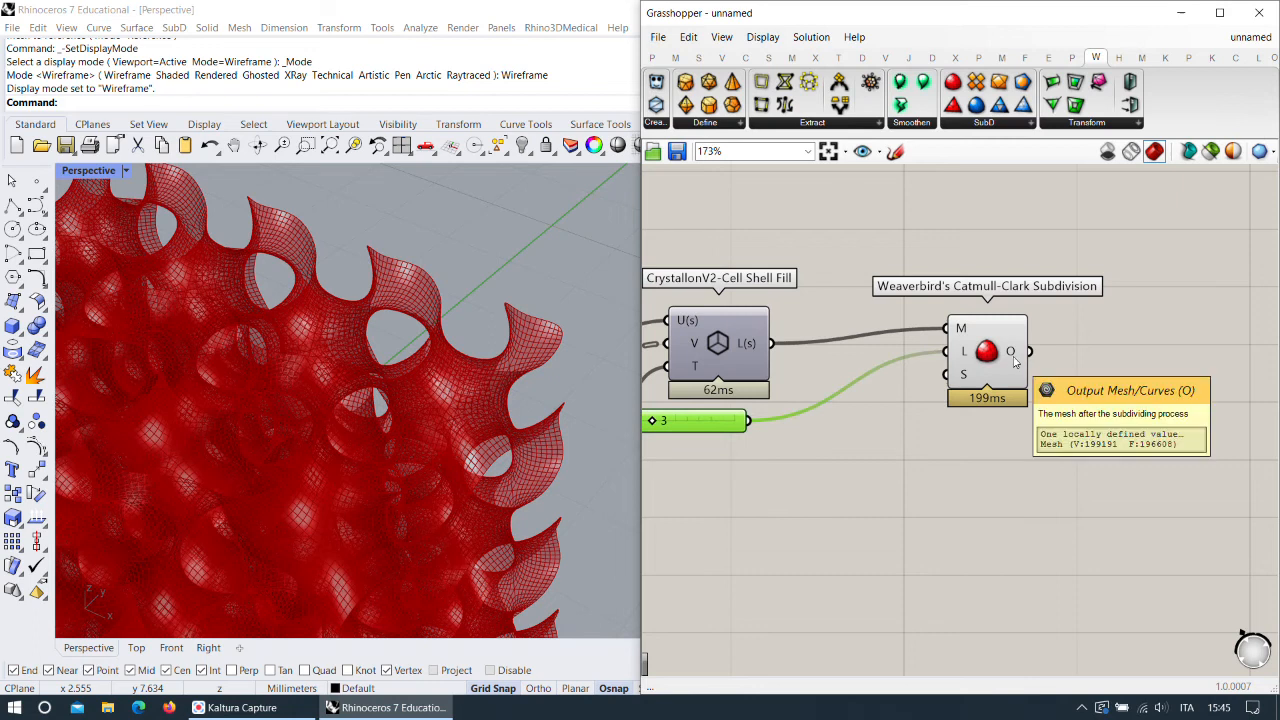
{"action": "left_click_drag", "start_coordinate": [1009, 352], "coordinate": [1019, 398]}
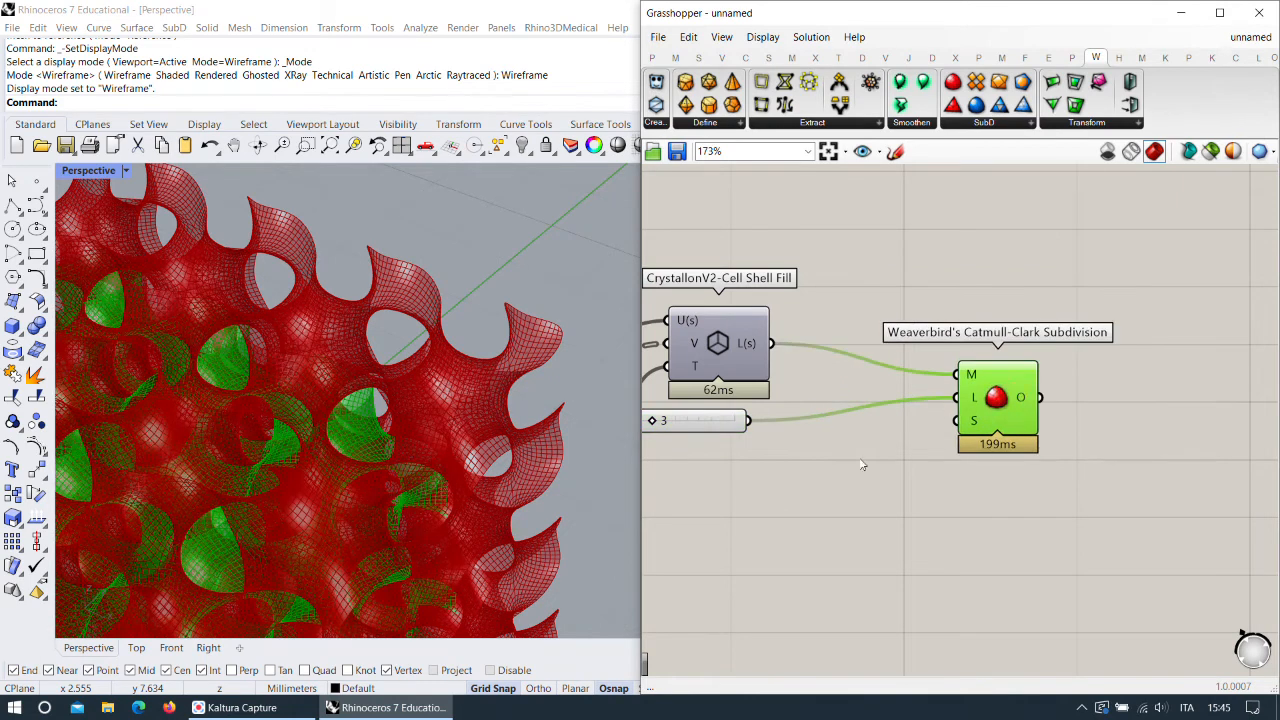
Compare the subdivided Crystallon shell with the original lattice in the perspective viewport.
{"action": "scroll", "coordinate": [386, 443], "scroll_direction": "down", "scroll_amount": 5}
{"action": "right_click_drag", "start_coordinate": [377, 436], "coordinate": [398, 392]}
{"action": "scroll", "coordinate": [398, 390], "scroll_direction": "down", "scroll_amount": 3}
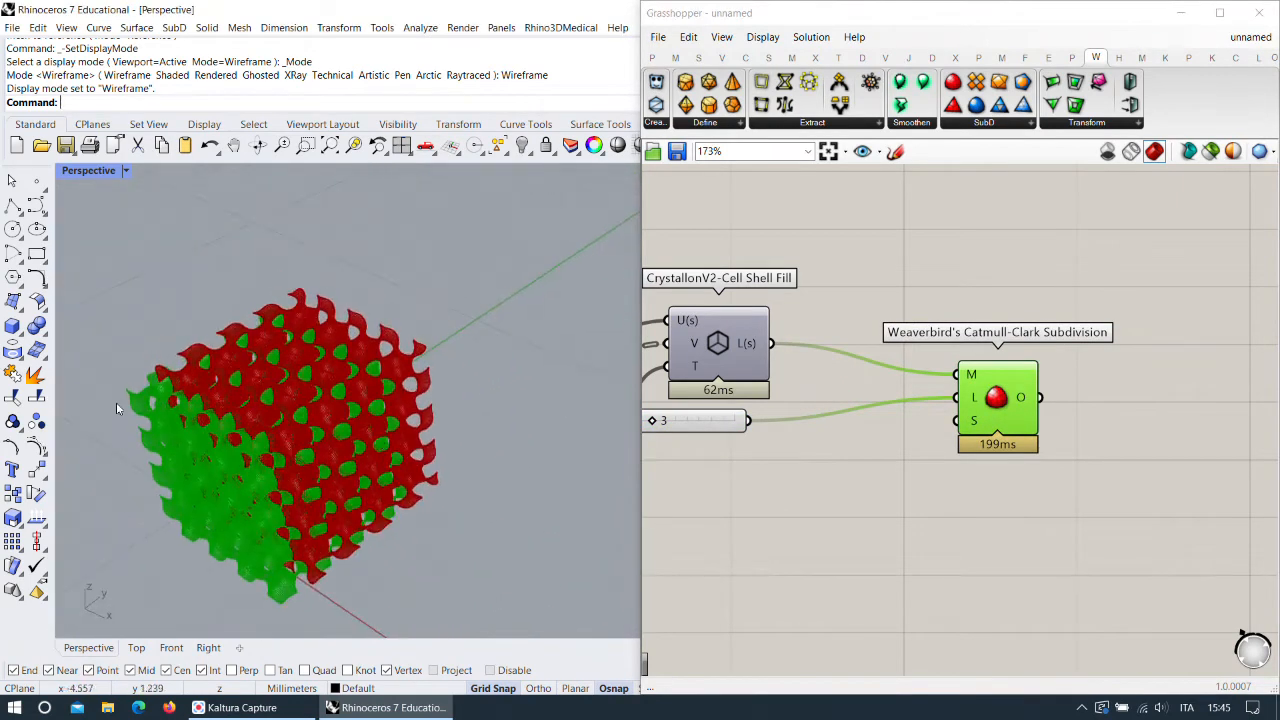
{"action": "scroll", "coordinate": [286, 398], "scroll_direction": "up", "scroll_amount": 8}
{"action": "scroll", "coordinate": [286, 398], "scroll_direction": "up", "scroll_amount": 10}
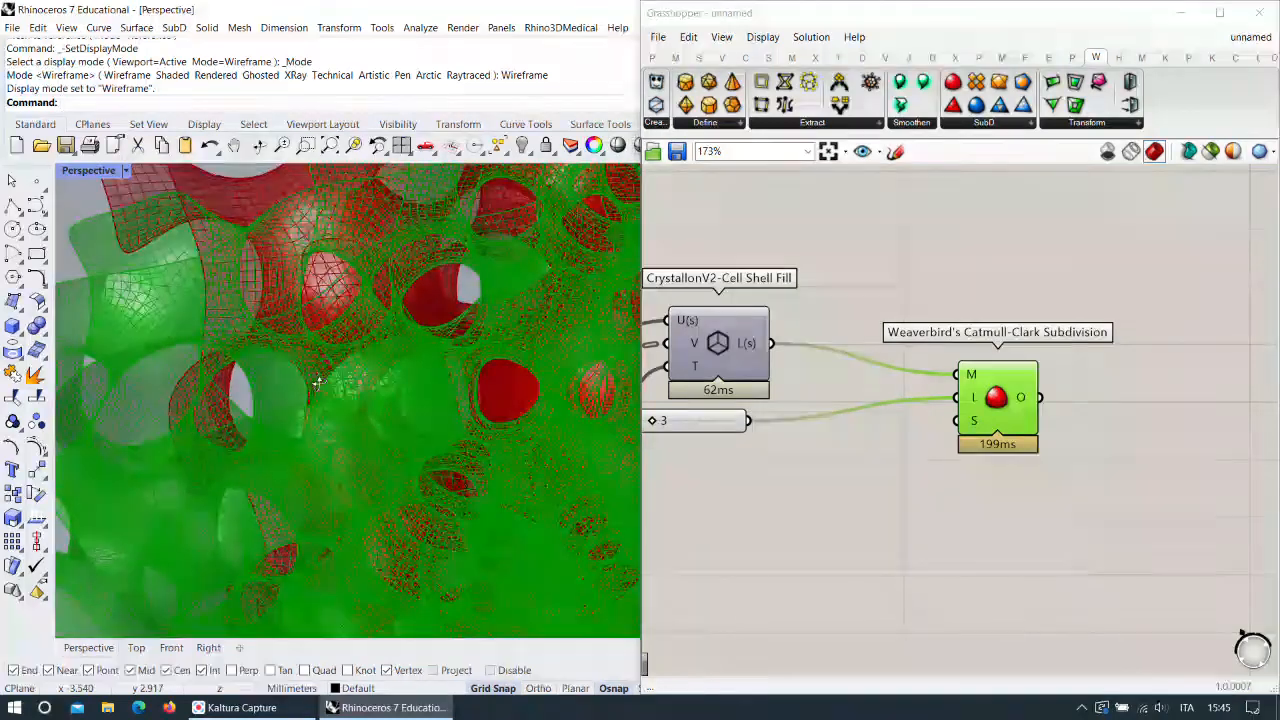
{"action": "scroll", "coordinate": [267, 374], "scroll_direction": "down", "scroll_amount": 6}
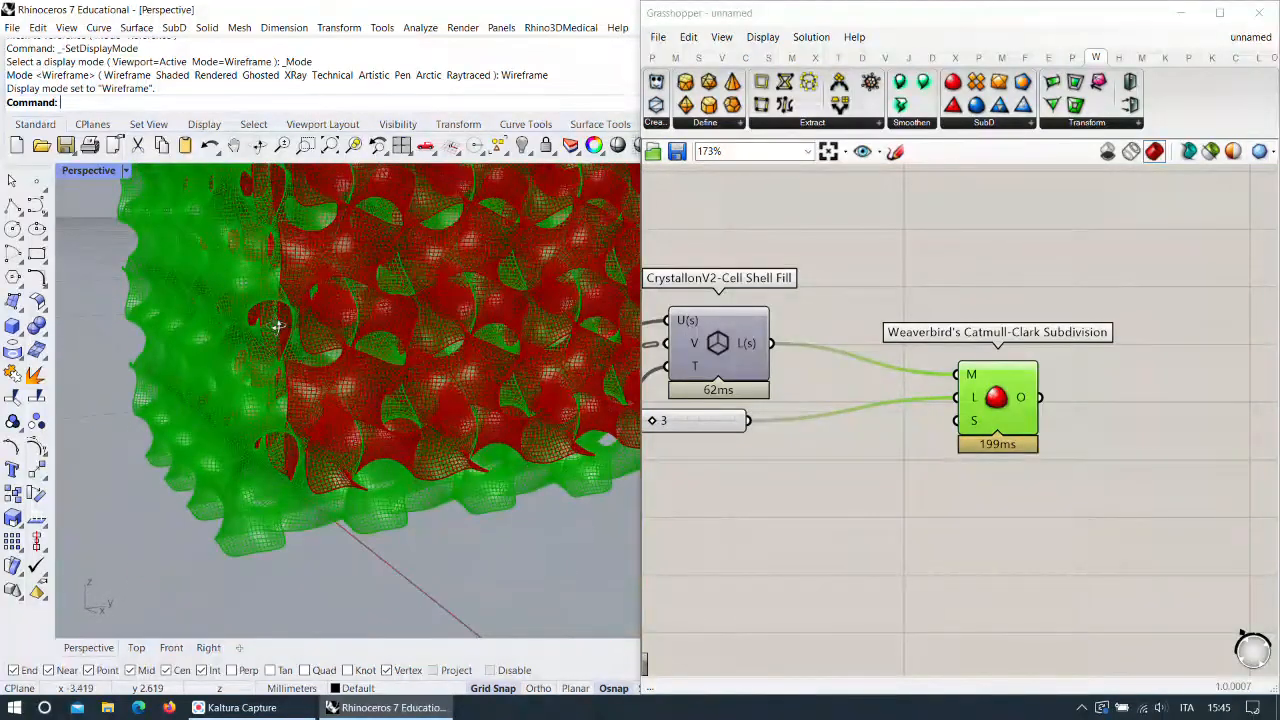
Delete the copied Catmull-Clark Subdivision and its Level slider beside Cell Shell Fill.
{"action": "left_click", "coordinate": [988, 398]}
{"action": "key", "text": "Delete"}
{"action": "left_click", "coordinate": [715, 429]}
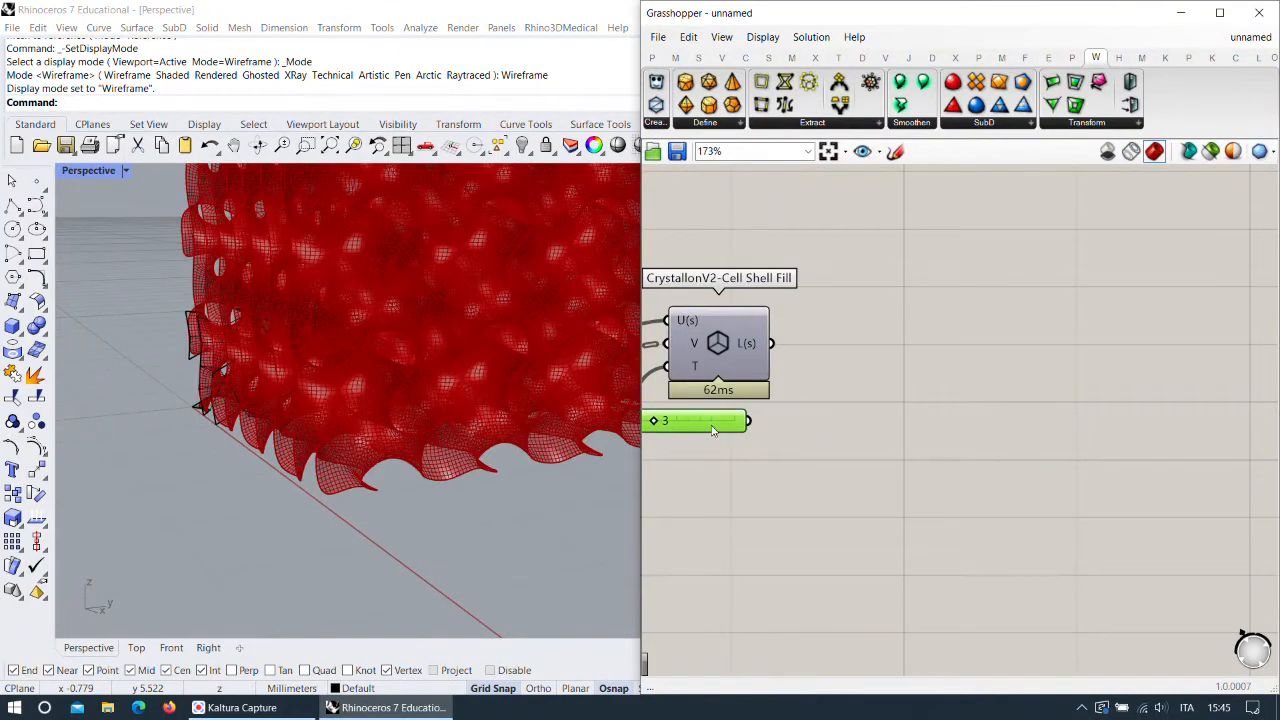
{"action": "key", "text": "Delete"}
Move the original Catmull-Clark Subdivision component closer to Align Vertices.
{"action": "scroll", "coordinate": [1055, 346], "scroll_direction": "down", "scroll_amount": 3}
{"action": "mouse_move", "coordinate": [1086, 314]}
{"action": "right_mouse_down"}
{"action": "mouse_move", "coordinate": [1016, 460]}
{"action": "mouse_move", "coordinate": [970, 672]}
{"action": "right_mouse_up"}
{"action": "right_click_drag", "start_coordinate": [995, 355], "coordinate": [986, 622]}
{"action": "right_click_drag", "start_coordinate": [965, 212], "coordinate": [961, 479]}
{"action": "scroll", "coordinate": [912, 422], "scroll_direction": "up", "scroll_amount": 3}
{"action": "left_click_drag", "start_coordinate": [925, 394], "coordinate": [885, 392]}
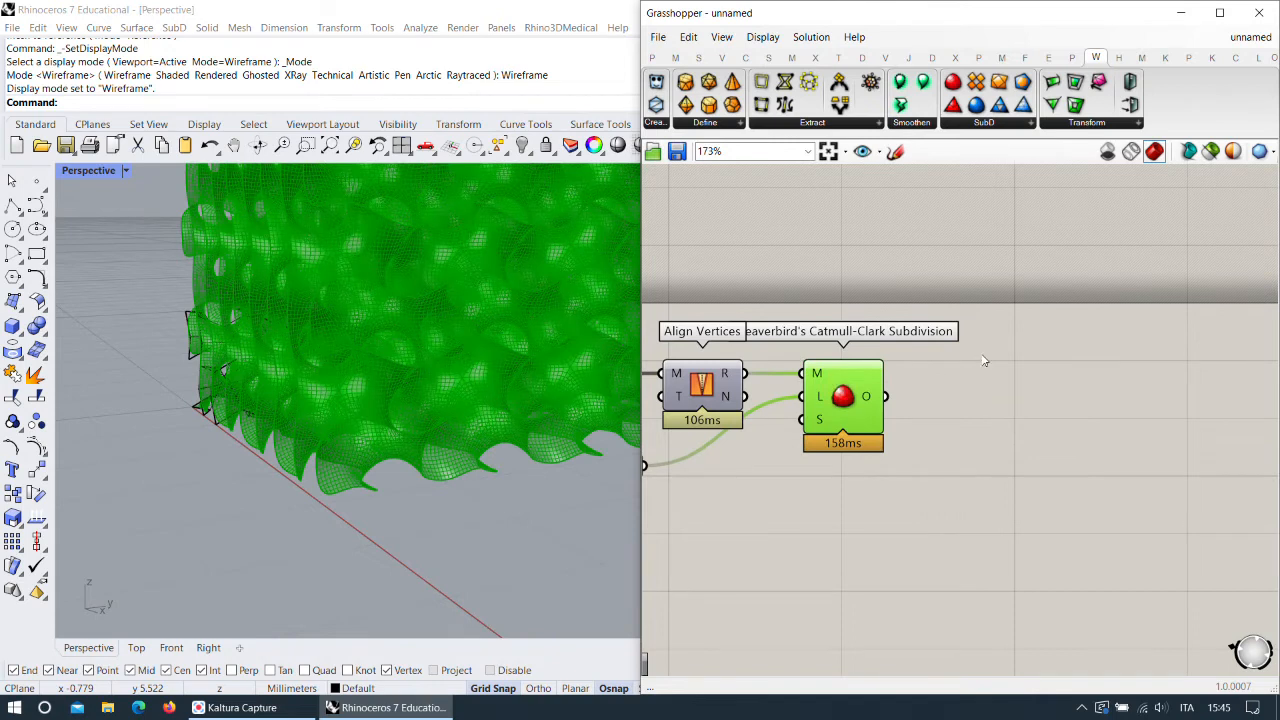
{"action": "right_click_drag", "start_coordinate": [994, 374], "coordinate": [1010, 405]}
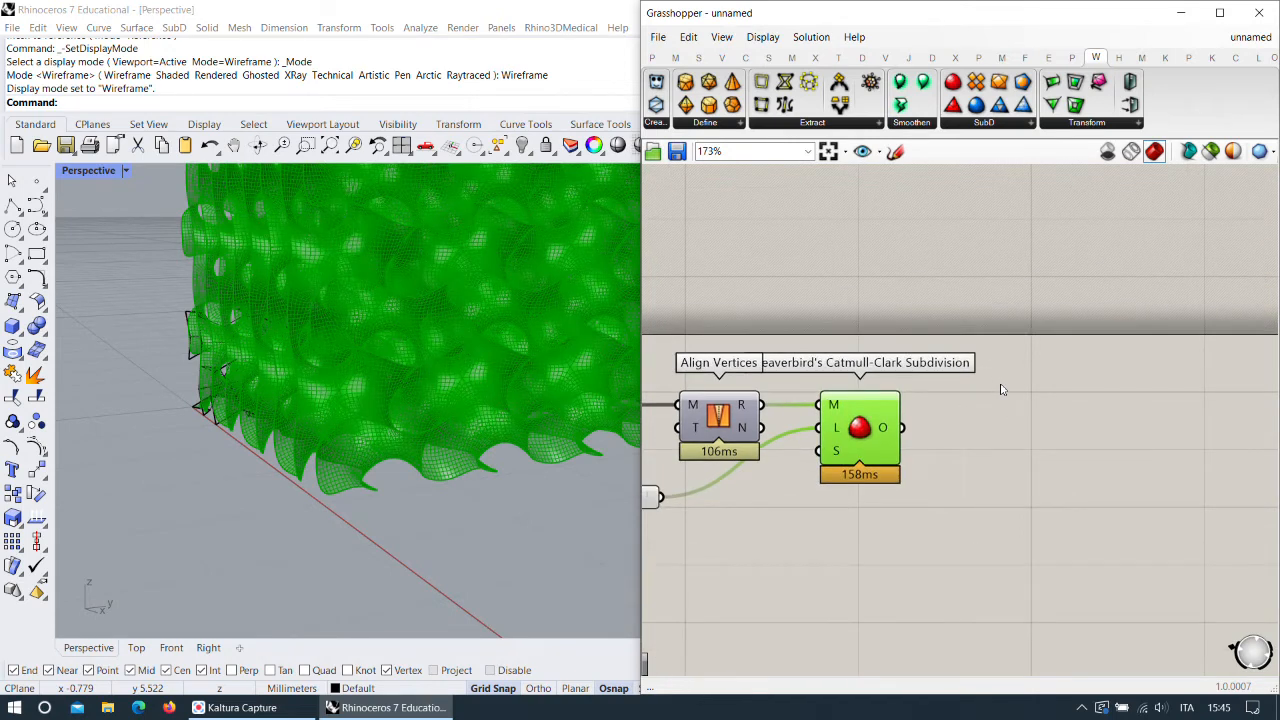
Place a Weaverbird Mesh Thicken component beside Catmull-Clark Subdivision and hide the subdivision's preview.
{"action": "double_click", "coordinate": [1009, 384]}
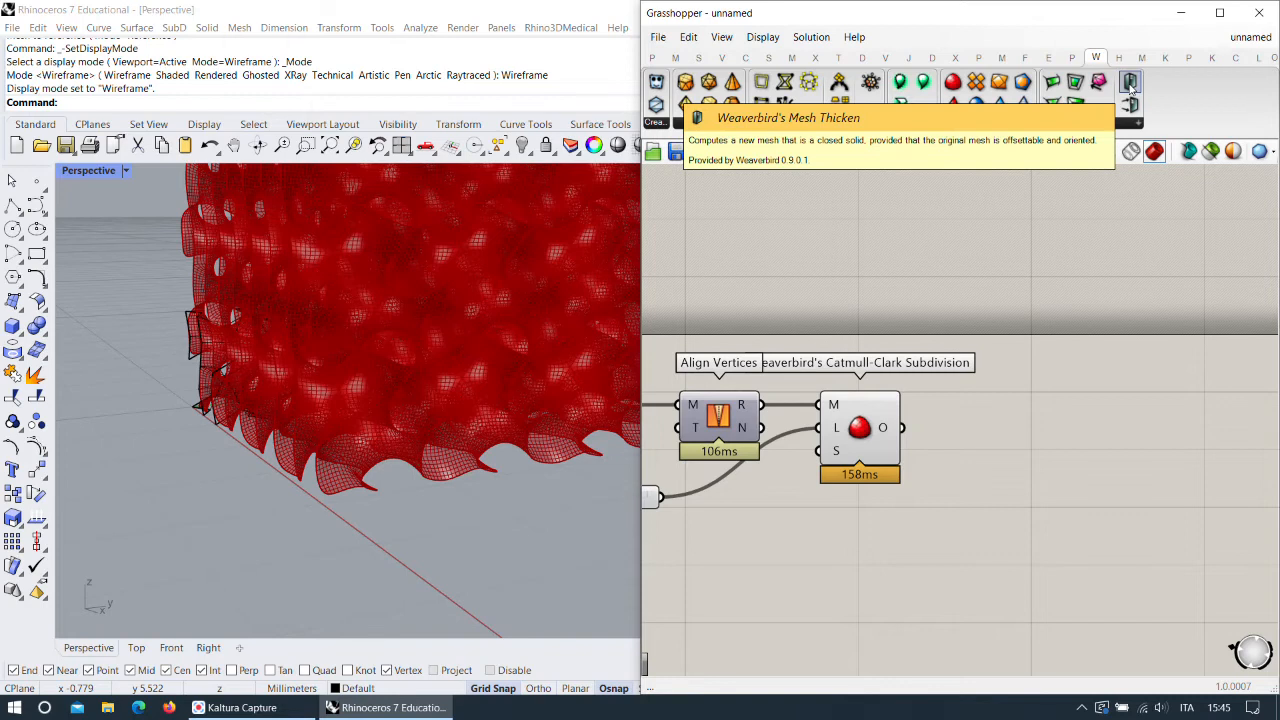
{"action": "left_click_drag", "start_coordinate": [1130, 85], "coordinate": [1054, 450]}
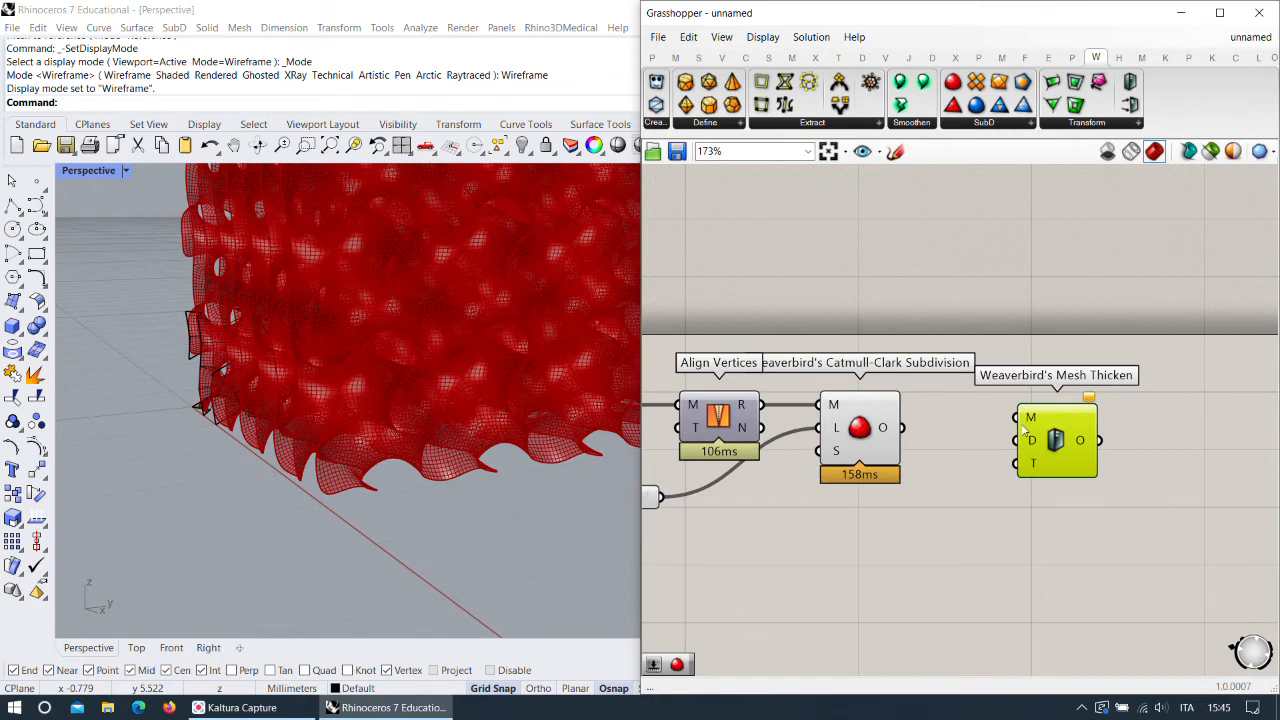
{"action": "right_click", "coordinate": [877, 437]}
{"action": "left_click", "coordinate": [907, 464]}
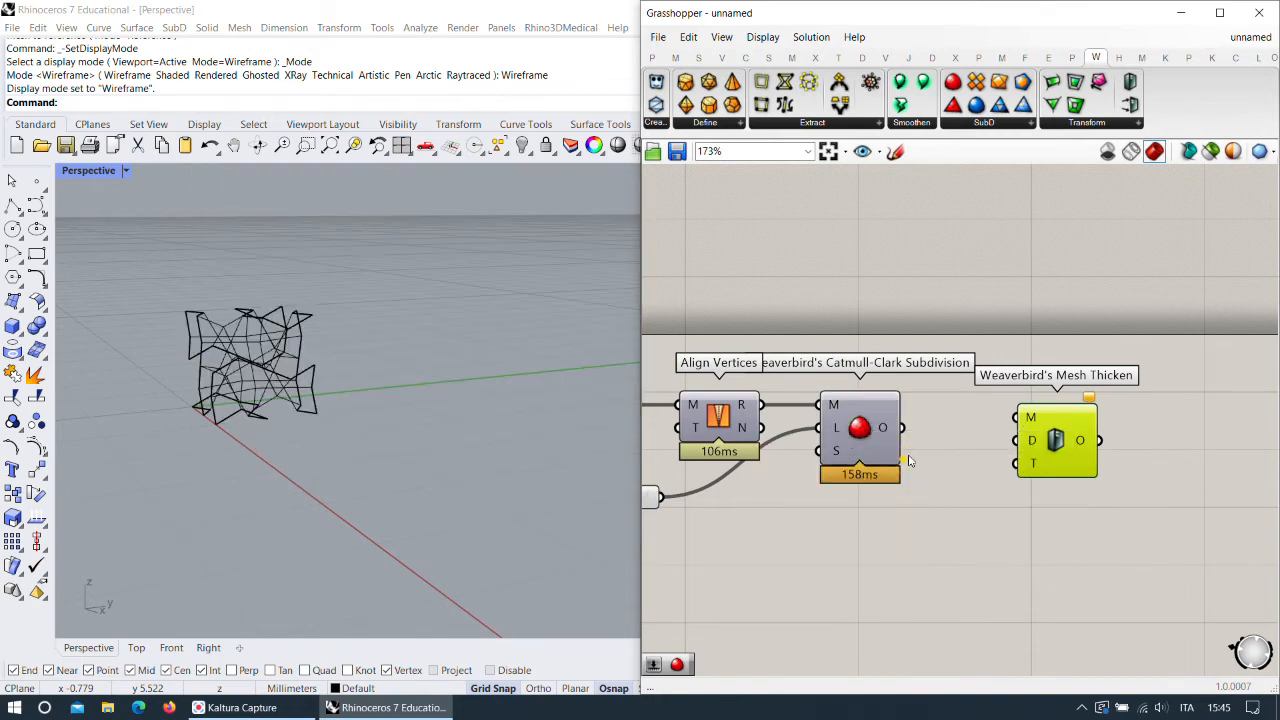
{"action": "right_click_drag", "start_coordinate": [529, 340], "coordinate": [456, 363]}
{"action": "scroll", "coordinate": [946, 410], "scroll_direction": "up", "scroll_amount": 3}
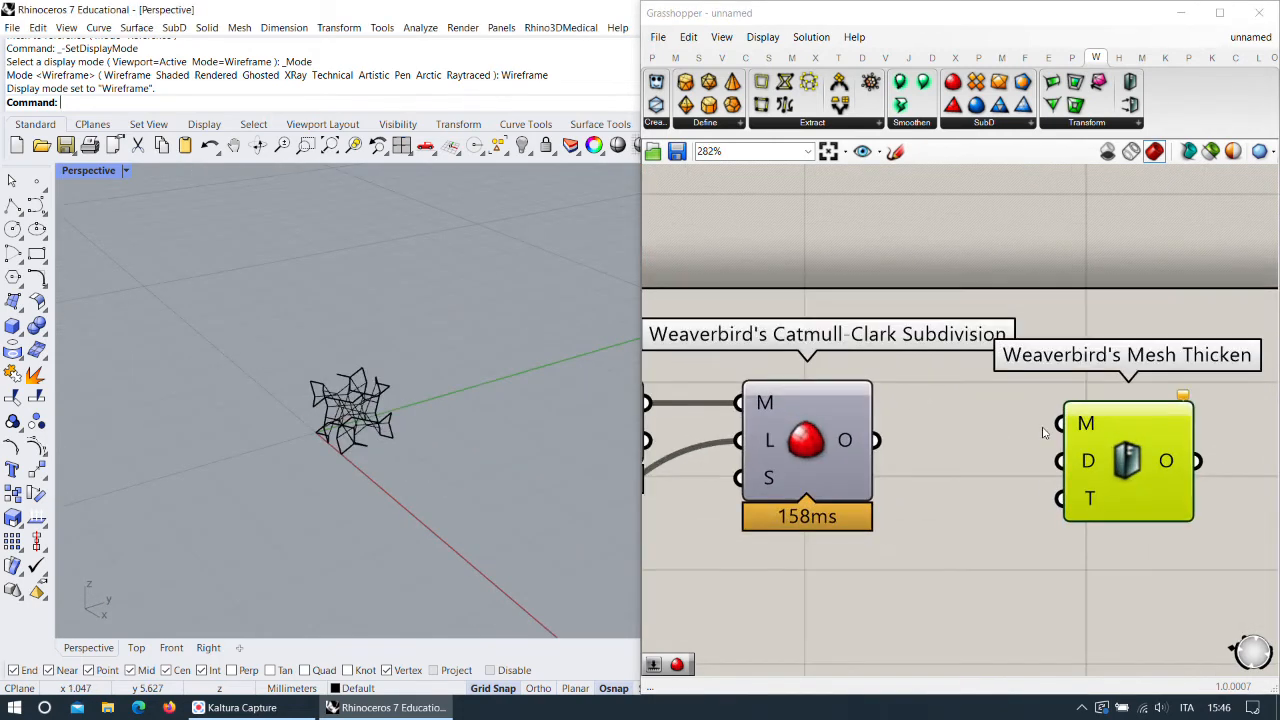
{"action": "scroll", "coordinate": [910, 394], "scroll_direction": "down", "scroll_amount": 3}
{"action": "right_click_drag", "start_coordinate": [931, 414], "coordinate": [974, 420]}
{"action": "left_click_drag", "start_coordinate": [1101, 456], "coordinate": [1081, 473]}
{"action": "scroll", "coordinate": [910, 436], "scroll_direction": "up", "scroll_amount": 3}
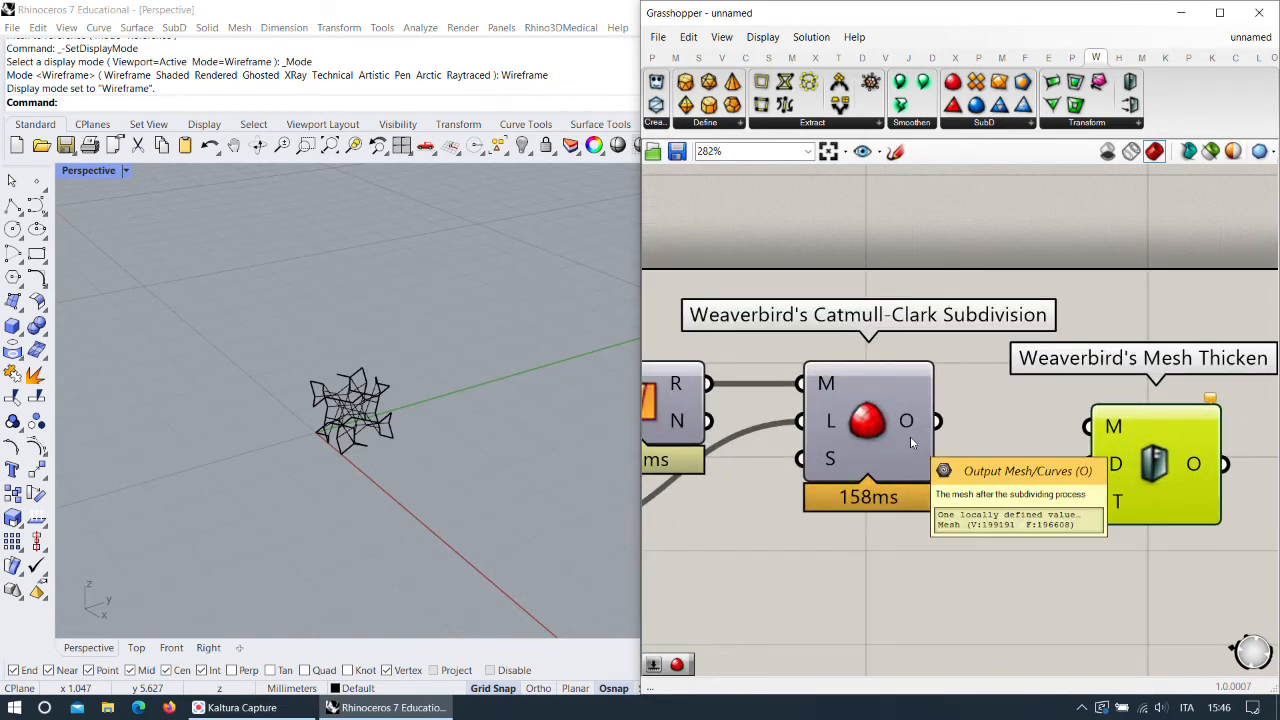
Set the Level slider of Catmull-Clark Subdivision to 0.
{"action": "right_click_drag", "start_coordinate": [653, 498], "coordinate": [907, 450]}
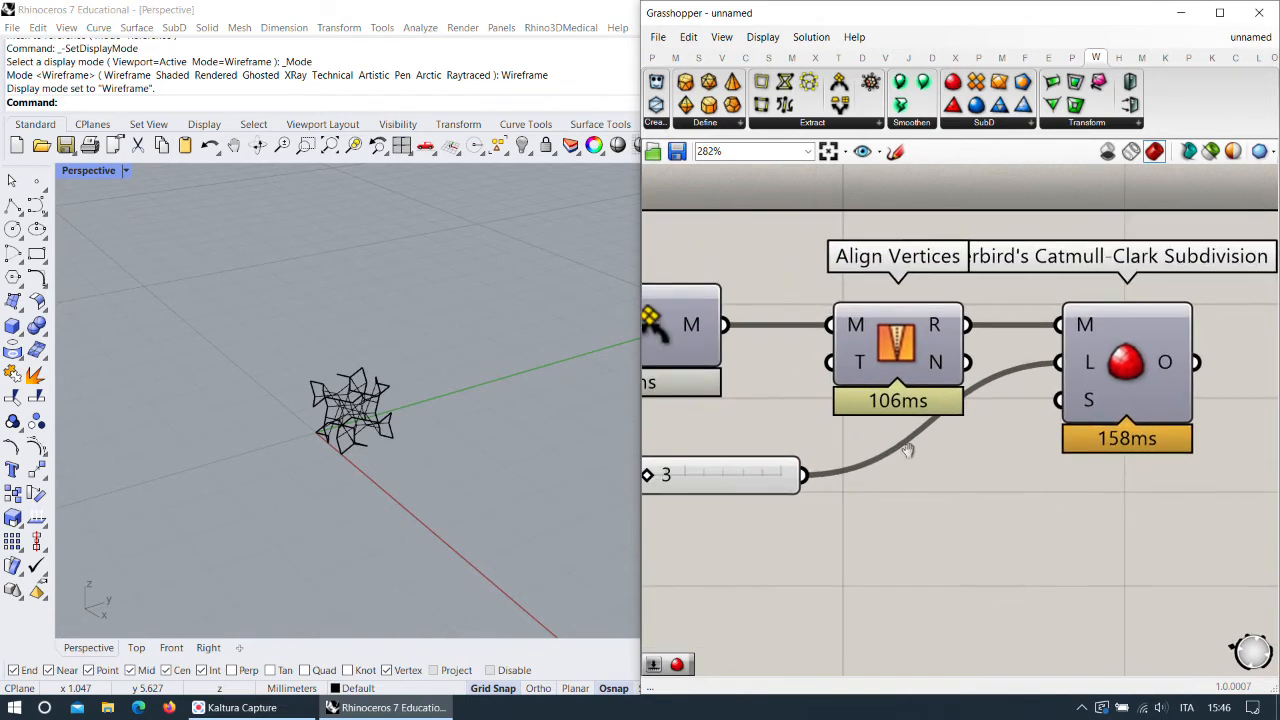
{"action": "scroll", "coordinate": [909, 448], "scroll_direction": "down", "scroll_amount": 3}
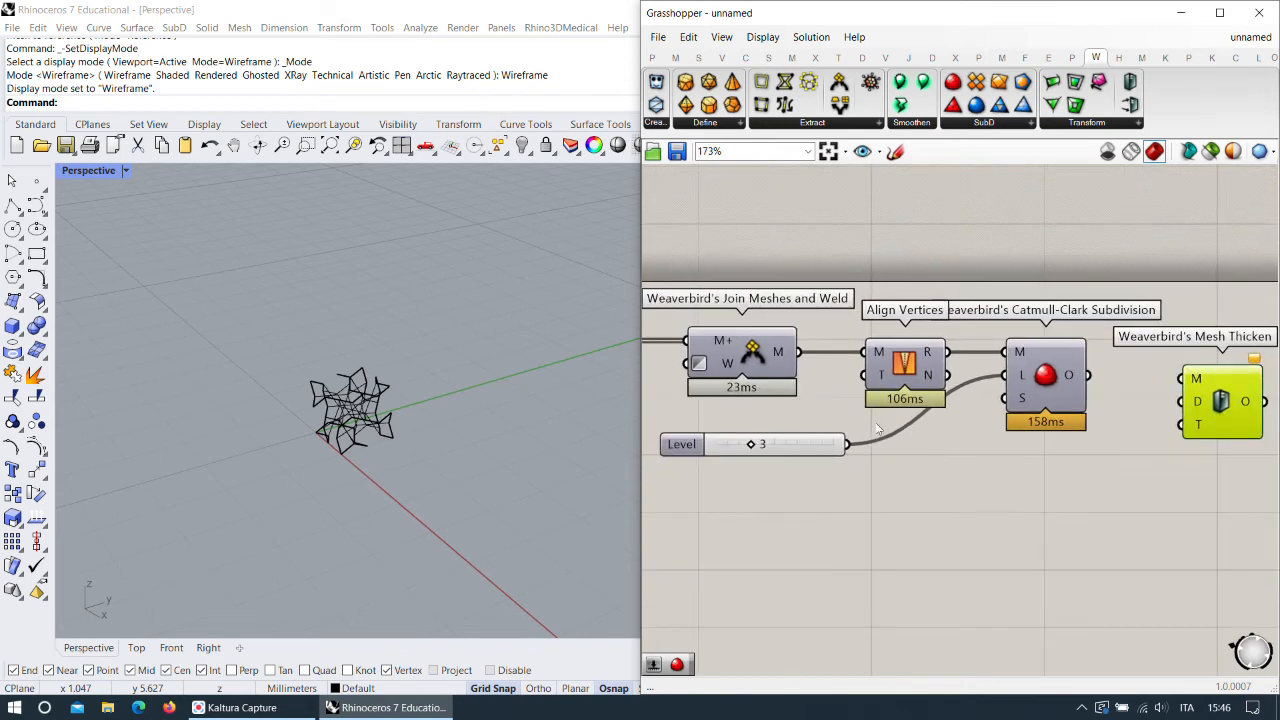
{"action": "left_click_drag", "start_coordinate": [750, 444], "coordinate": [727, 446]}
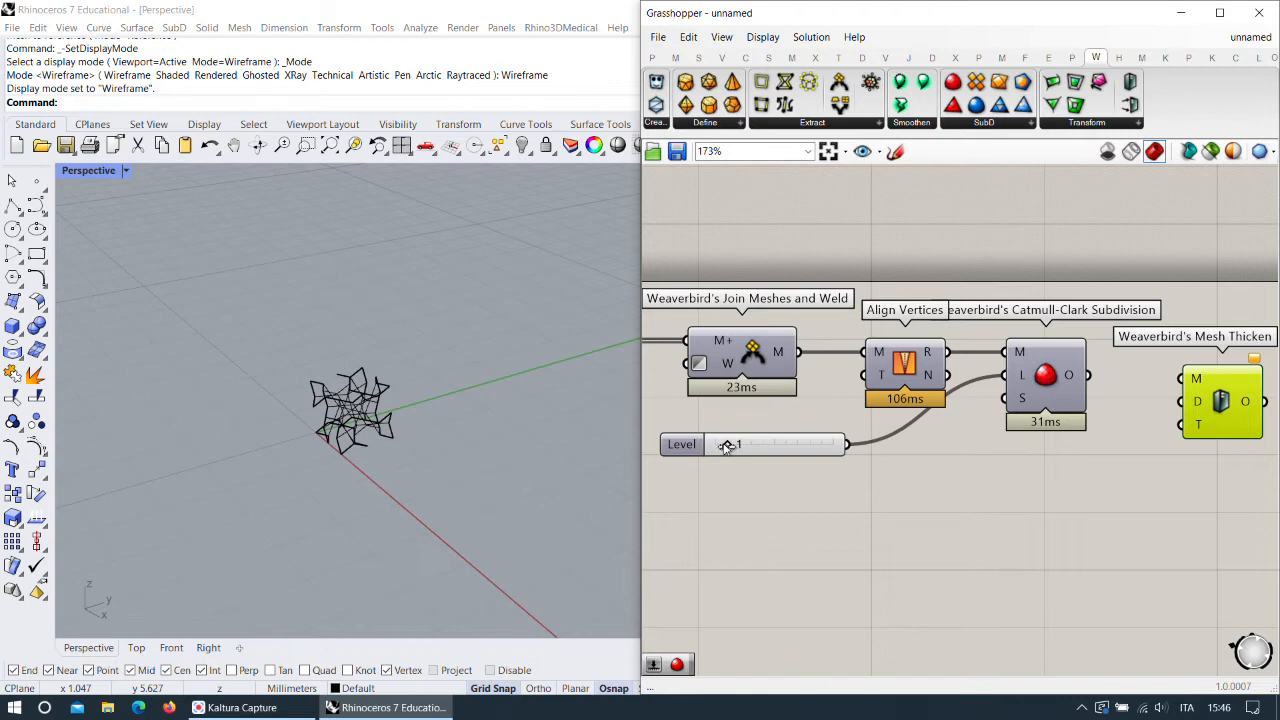
{"action": "left_click_drag", "start_coordinate": [727, 446], "coordinate": [714, 445]}
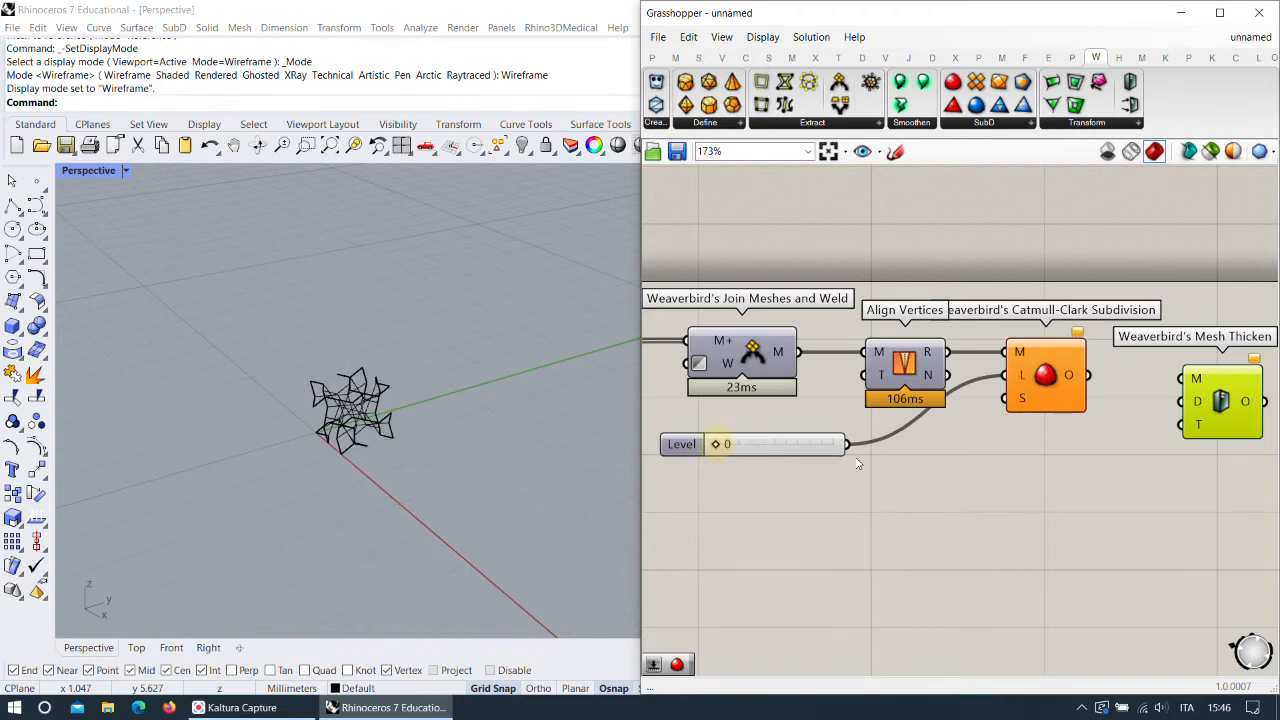
Move Catmull-Clark Subdivision and its Level slider aside and place Mesh Thicken between them and Align Vertices.
{"action": "left_click_drag", "start_coordinate": [1028, 386], "coordinate": [1045, 465]}
{"action": "left_click_drag", "start_coordinate": [1071, 542], "coordinate": [829, 432]}
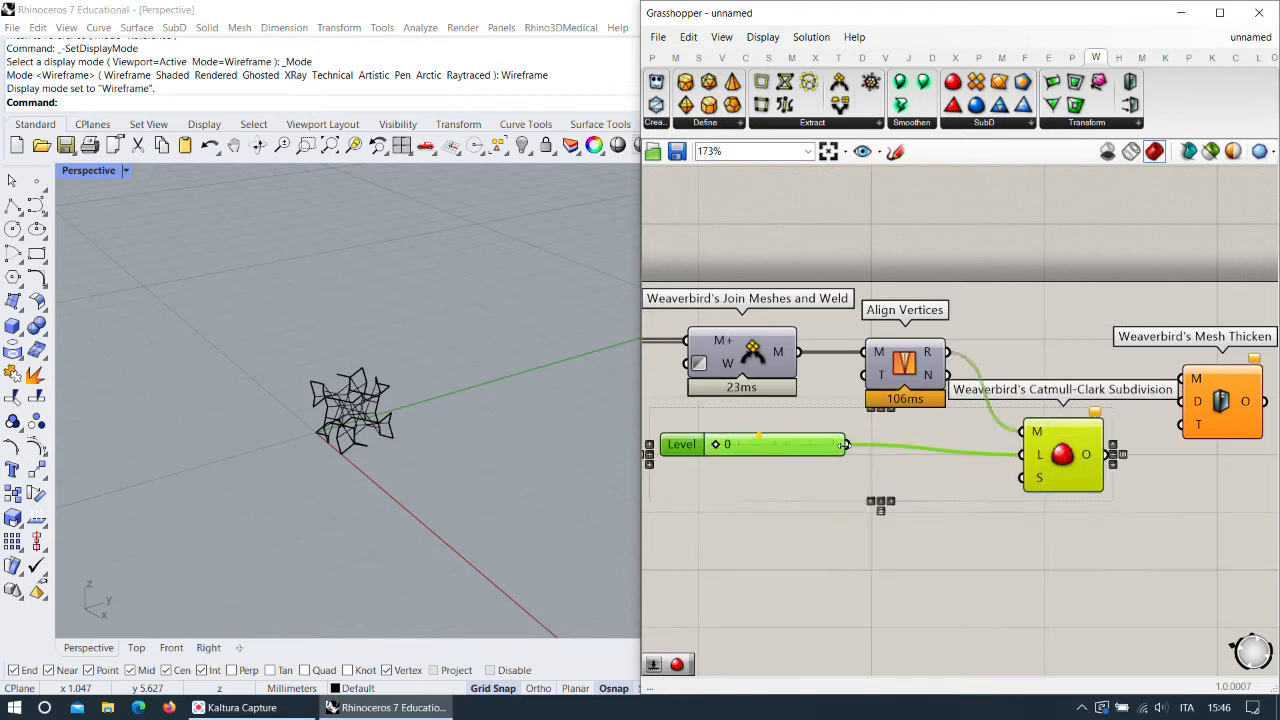
{"action": "right_click_drag", "start_coordinate": [1037, 465], "coordinate": [880, 392]}
{"action": "left_click_drag", "start_coordinate": [880, 393], "coordinate": [1158, 435]}
{"action": "left_click_drag", "start_coordinate": [1094, 344], "coordinate": [950, 369]}
{"action": "left_click_drag", "start_coordinate": [1230, 524], "coordinate": [1155, 411]}
{"action": "left_click_drag", "start_coordinate": [896, 372], "coordinate": [919, 462]}
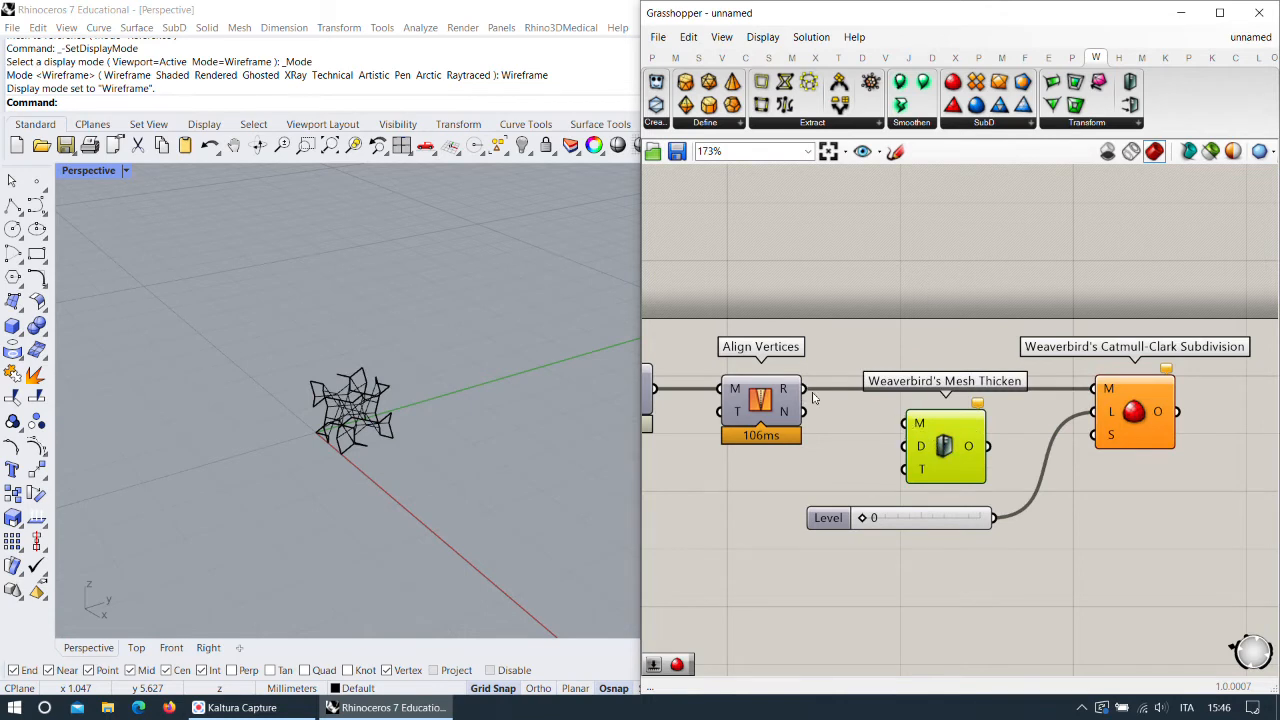
Connect the Align Vertices result to the Mesh Thicken mesh input and drive its distance with a 0.1 number slider.
{"action": "left_click_drag", "start_coordinate": [913, 430], "coordinate": [797, 390]}
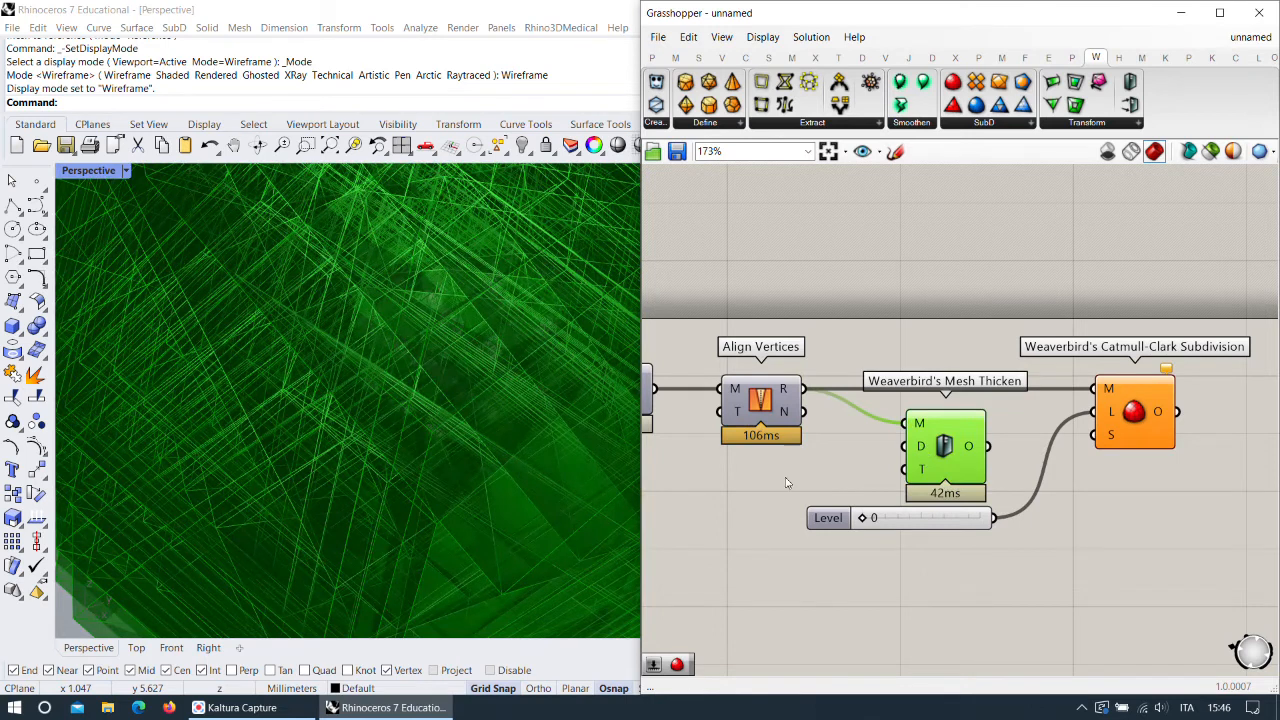
{"action": "double_click", "coordinate": [776, 475]}
{"action": "type", "text": "0.1"}
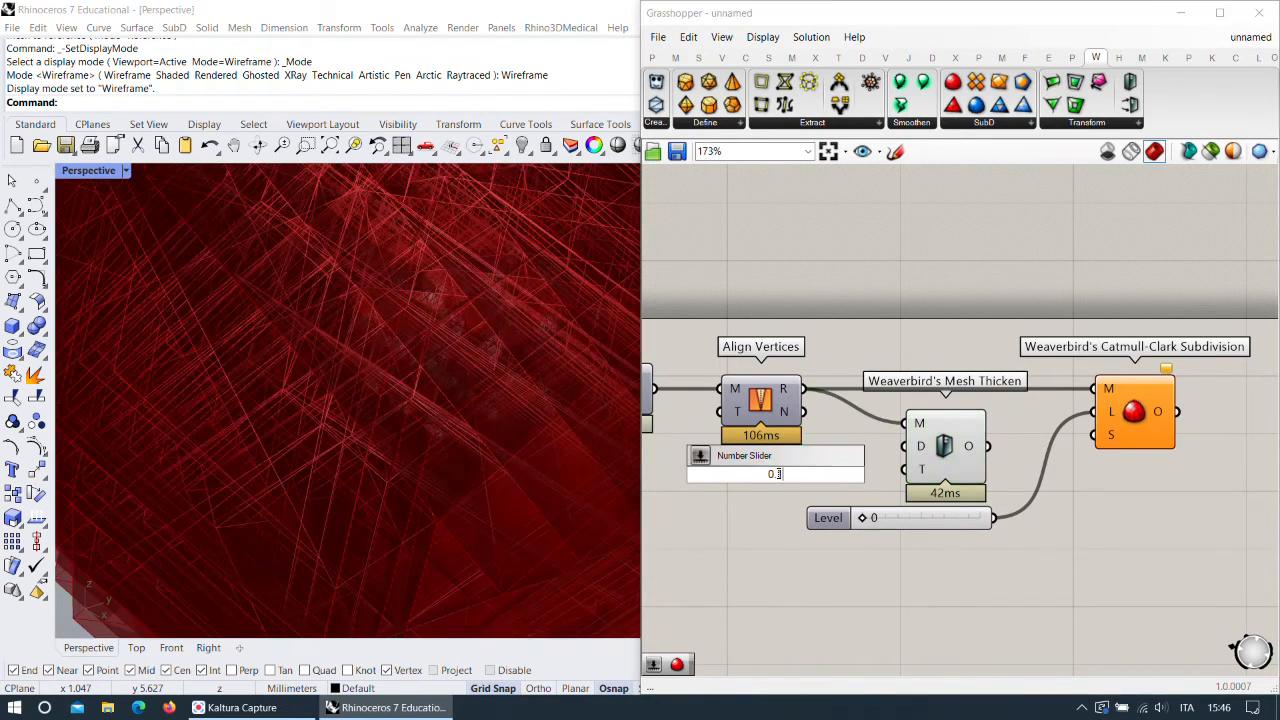
{"action": "key", "text": "Return"}
{"action": "left_click_drag", "start_coordinate": [885, 474], "coordinate": [904, 447]}
{"action": "mouse_move", "coordinate": [464, 350]}
{"action": "right_mouse_down"}
{"action": "mouse_move", "coordinate": [435, 378]}
{"action": "mouse_move", "coordinate": [447, 360]}
{"action": "right_mouse_up"}
{"action": "scroll", "coordinate": [463, 334], "scroll_direction": "down", "scroll_amount": 2}
{"action": "scroll", "coordinate": [463, 332], "scroll_direction": "up", "scroll_amount": 8}
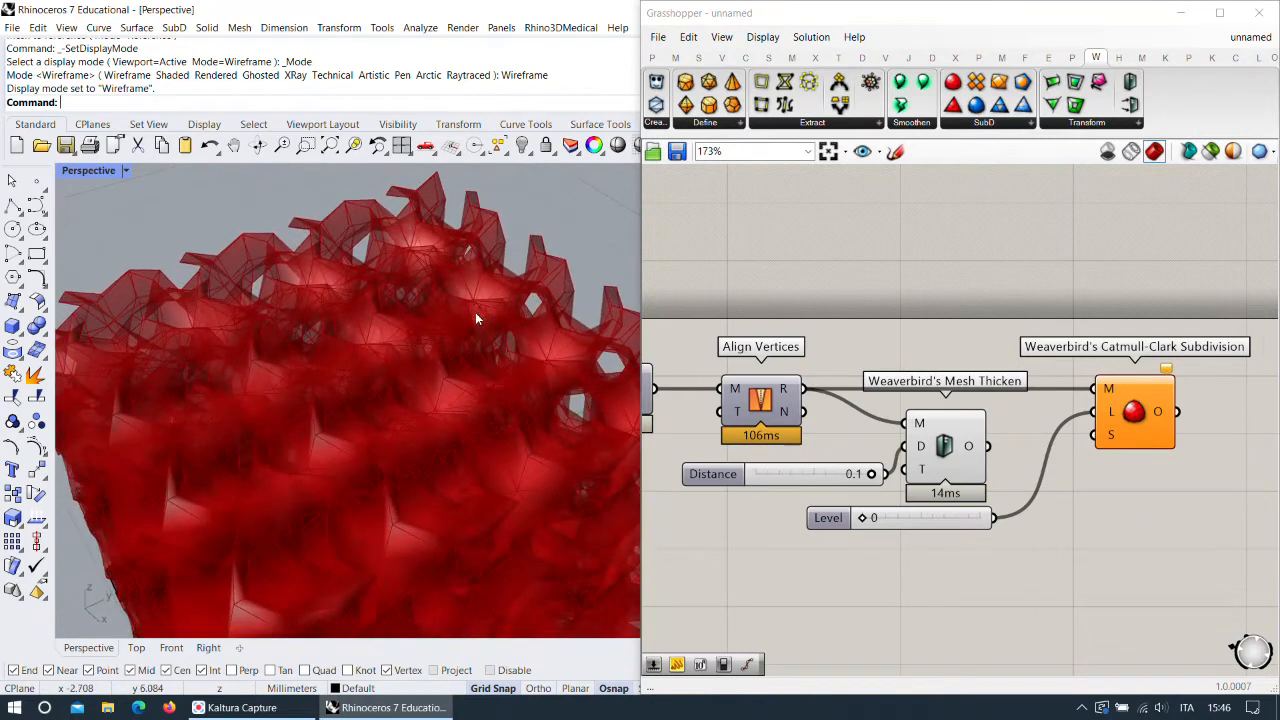
{"action": "scroll", "coordinate": [499, 298], "scroll_direction": "down", "scroll_amount": 4}
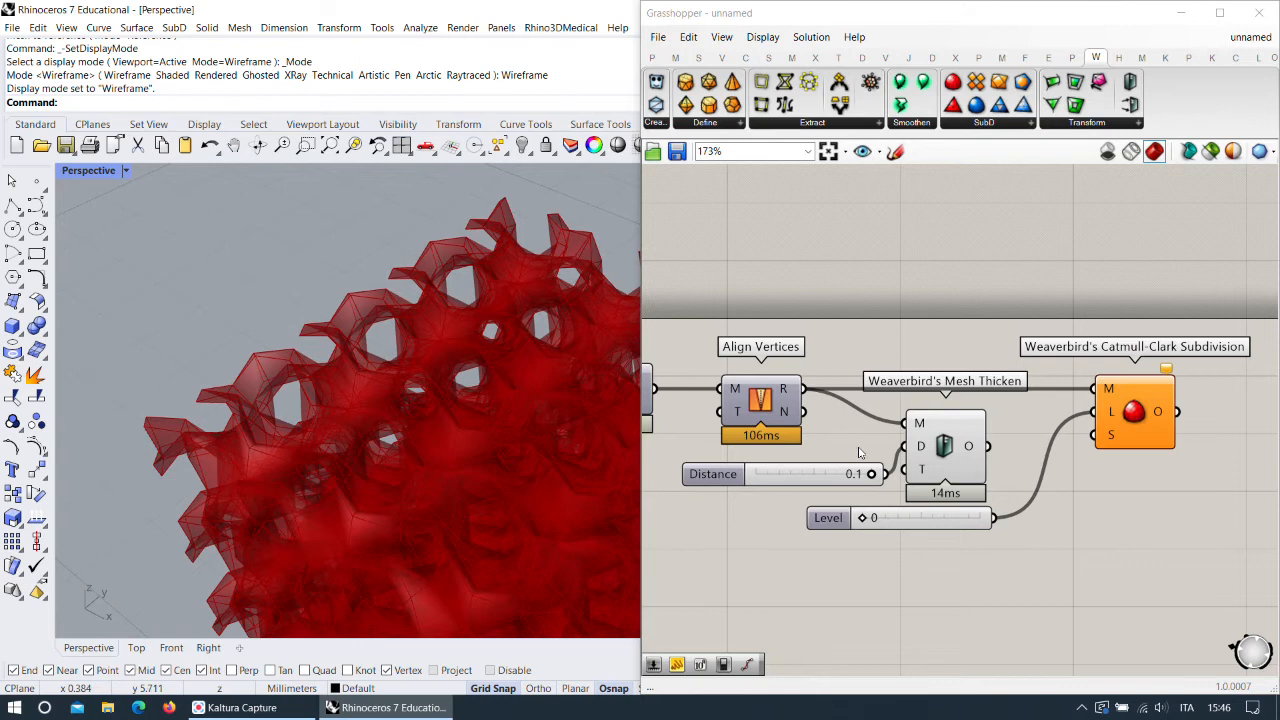
Feed the Mesh Thicken output into the Catmull-Clark Subdivision mesh input, switching the preview from Mesh Thicken to the subdivision.
{"action": "left_click_drag", "start_coordinate": [987, 446], "coordinate": [1095, 390]}
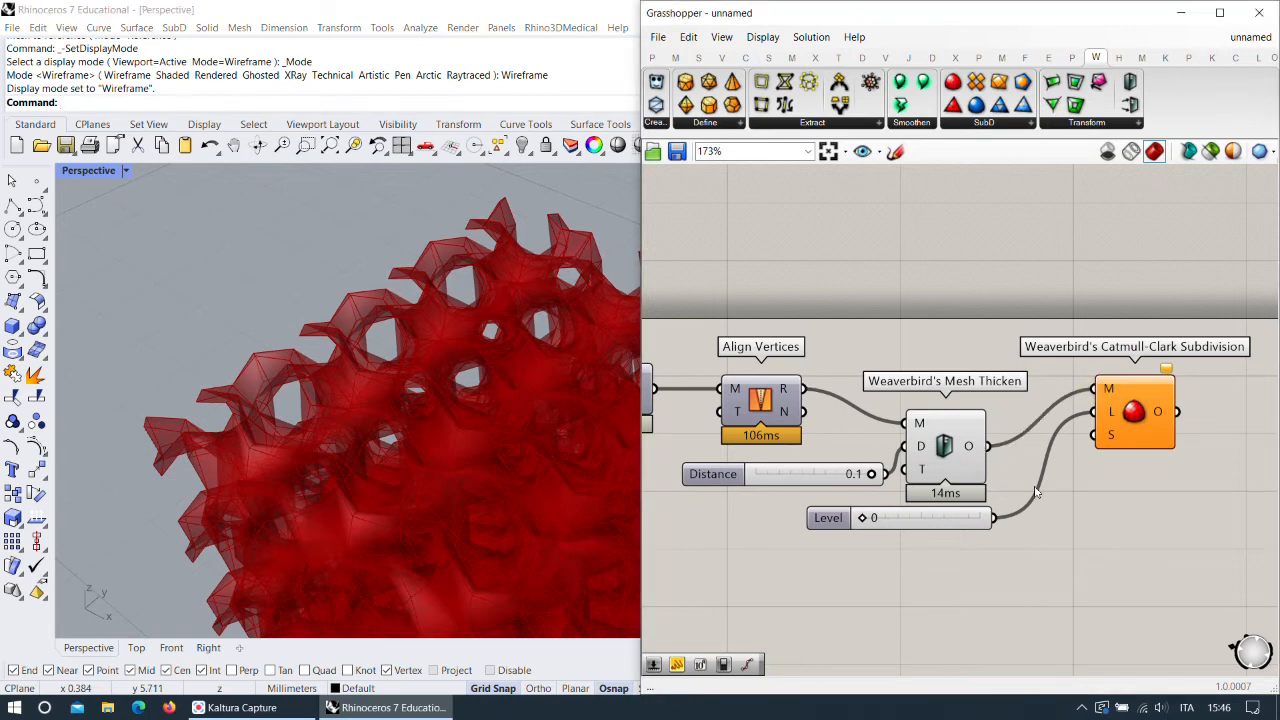
{"action": "right_click", "coordinate": [962, 442]}
{"action": "left_click", "coordinate": [974, 470]}
{"action": "left_click_drag", "start_coordinate": [1132, 423], "coordinate": [1164, 426]}
{"action": "right_click", "coordinate": [1165, 424]}
{"action": "left_click", "coordinate": [1179, 452]}
{"action": "scroll", "coordinate": [401, 370], "scroll_direction": "down", "scroll_amount": 8}
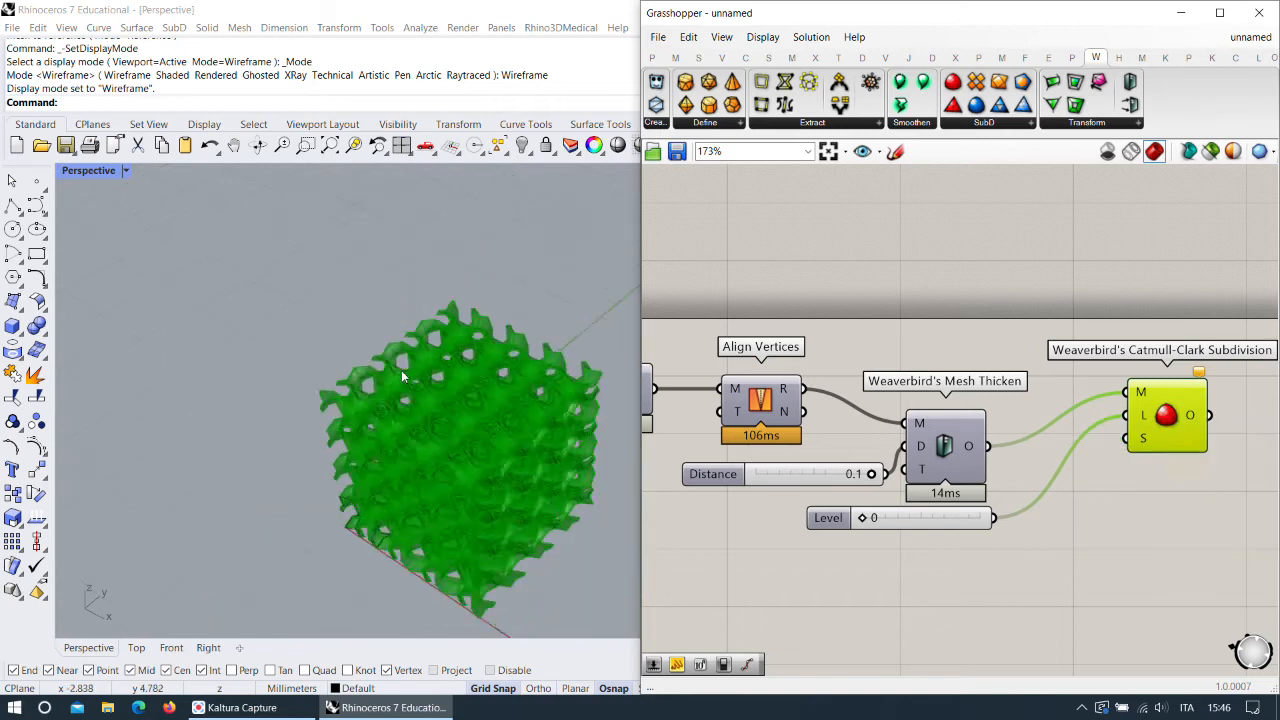
{"action": "right_click_drag", "start_coordinate": [401, 370], "coordinate": [375, 356]}
{"action": "scroll", "coordinate": [375, 356], "scroll_direction": "up", "scroll_amount": 10}
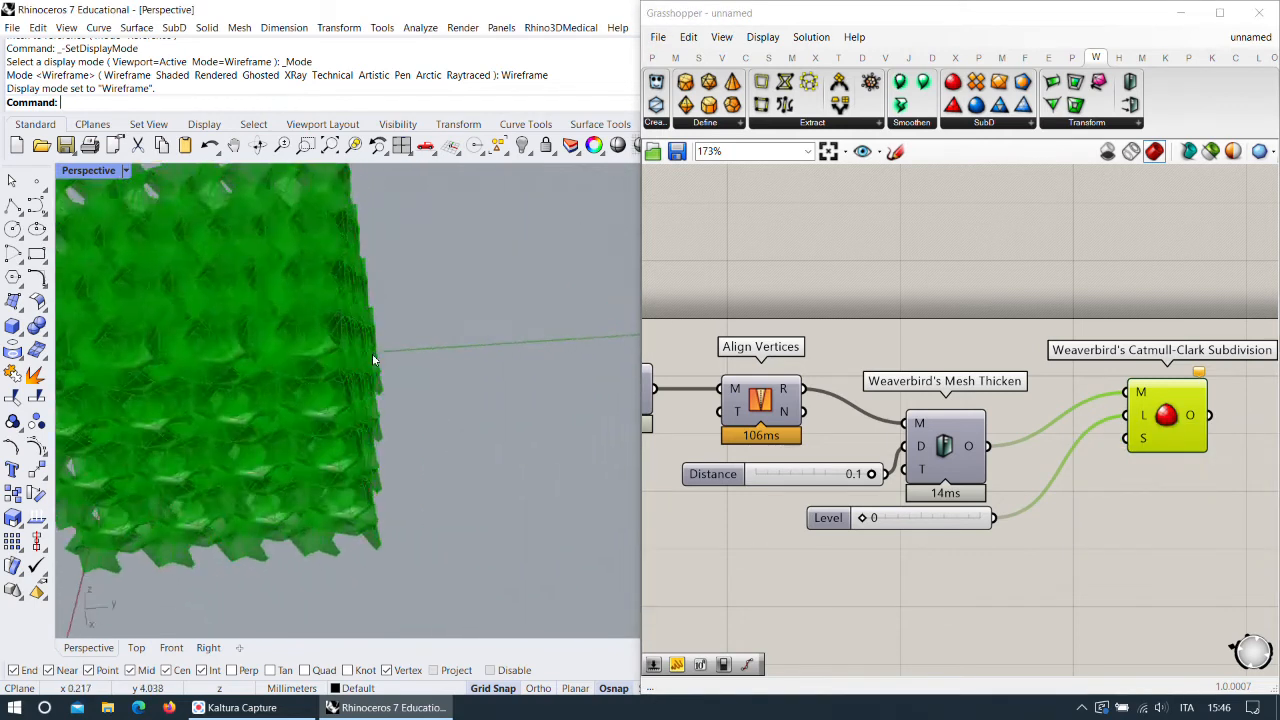
{"action": "scroll", "coordinate": [350, 275], "scroll_direction": "down", "scroll_amount": 10}
Move the Level slider clear of the Mesh Thicken component and set the subdivision level to 2.
{"action": "left_click_drag", "start_coordinate": [931, 517], "coordinate": [844, 549]}
{"action": "scroll", "coordinate": [497, 316], "scroll_direction": "up", "scroll_amount": 5}
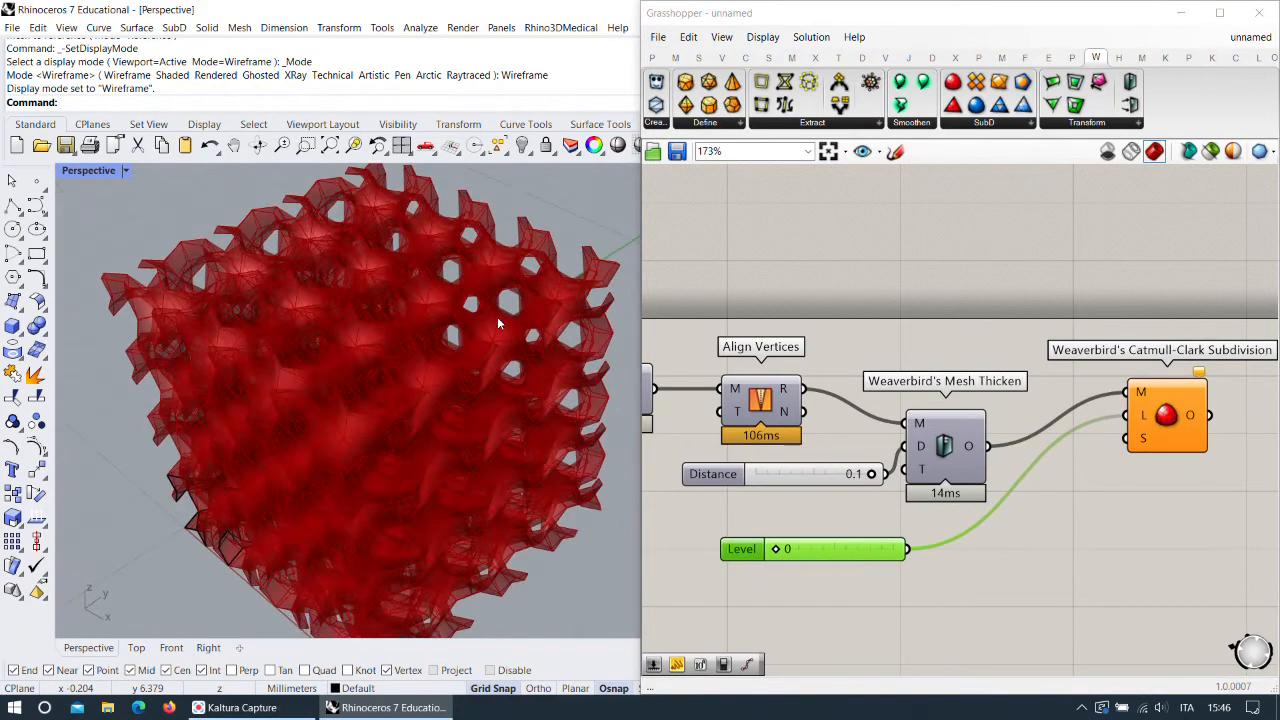
{"action": "scroll", "coordinate": [497, 316], "scroll_direction": "up", "scroll_amount": 3}
{"action": "scroll", "coordinate": [788, 552], "scroll_direction": "up", "scroll_amount": 2}
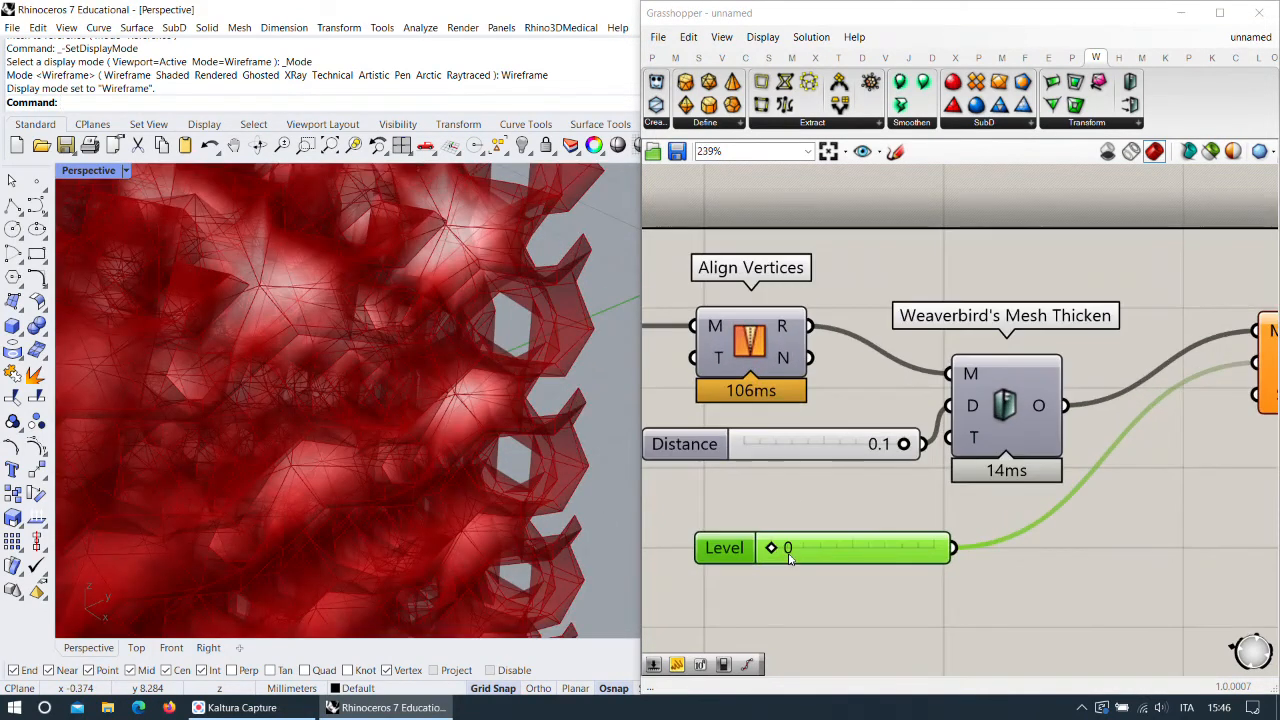
{"action": "left_click_drag", "start_coordinate": [771, 549], "coordinate": [806, 552]}
{"action": "scroll", "coordinate": [394, 331], "scroll_direction": "down", "scroll_amount": 5}
{"action": "scroll", "coordinate": [472, 348], "scroll_direction": "up", "scroll_amount": 4}
{"action": "right_click_drag", "start_coordinate": [394, 331], "coordinate": [439, 344]}
{"action": "right_click_drag", "start_coordinate": [1086, 453], "coordinate": [951, 416]}
Move Catmull-Clark Subdivision closer to Mesh Thicken and examine the smoothed lattice from several angles.
{"action": "left_click_drag", "start_coordinate": [1145, 354], "coordinate": [1059, 429]}
{"action": "scroll", "coordinate": [402, 402], "scroll_direction": "down", "scroll_amount": 6}
{"action": "right_click_drag", "start_coordinate": [408, 398], "coordinate": [497, 354]}
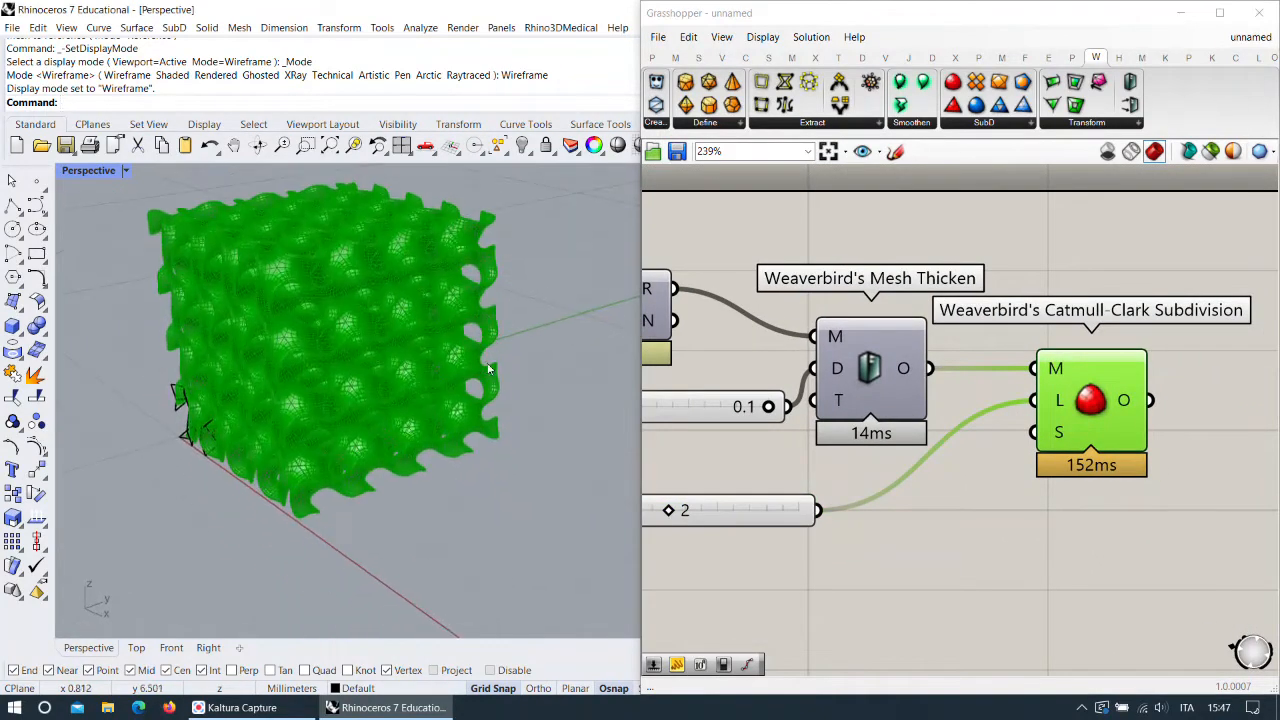
{"action": "scroll", "coordinate": [495, 353], "scroll_direction": "up", "scroll_amount": 4}
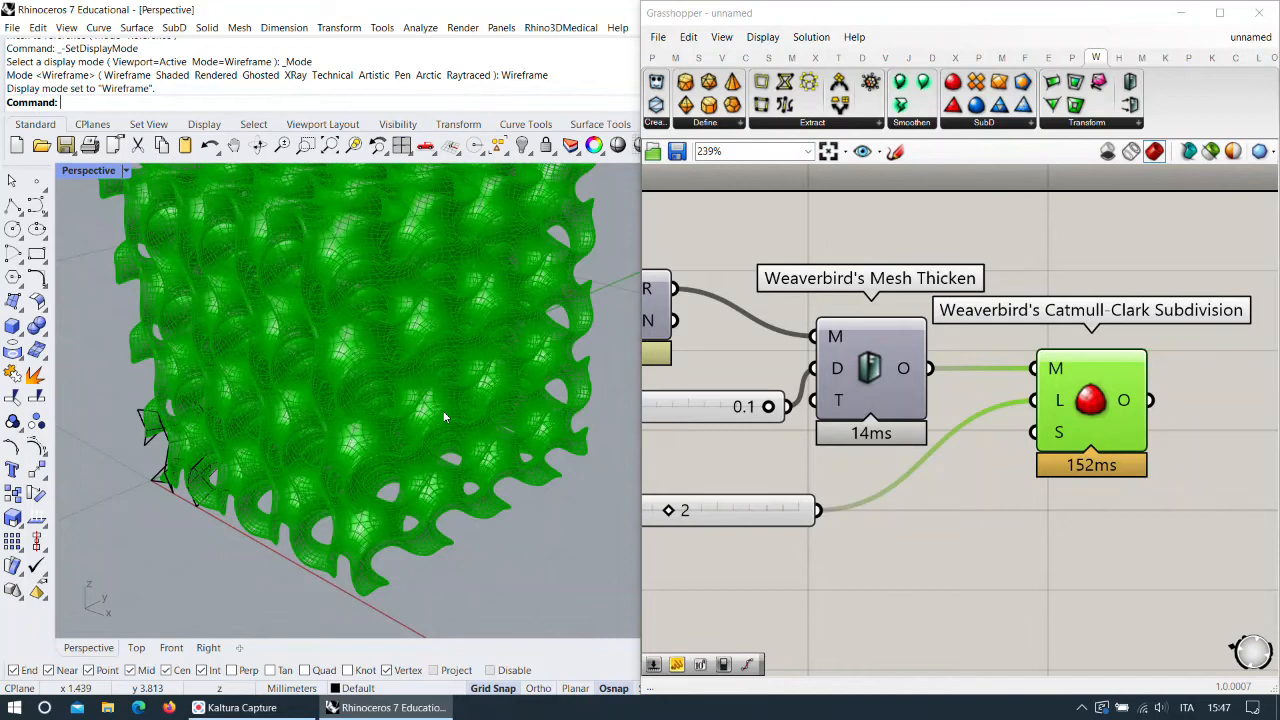
{"action": "right_click_drag", "start_coordinate": [446, 417], "coordinate": [440, 485]}
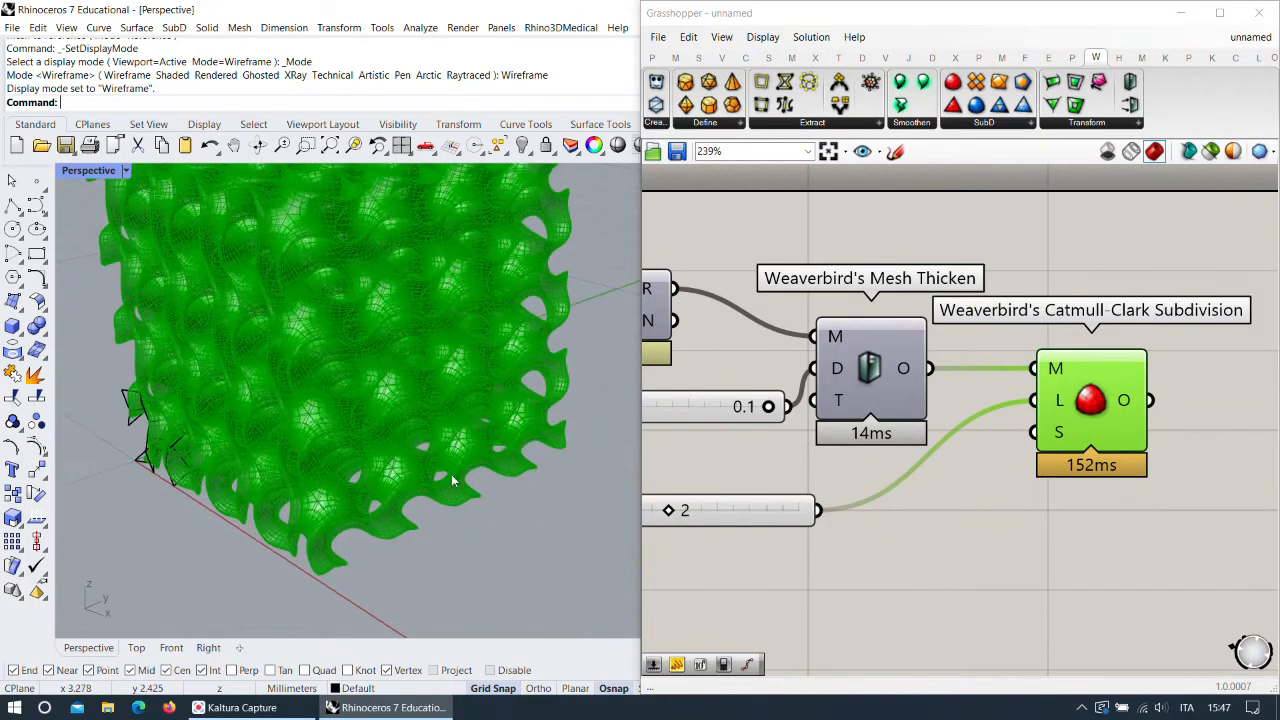
{"action": "right_click_drag", "start_coordinate": [508, 443], "coordinate": [951, 432]}
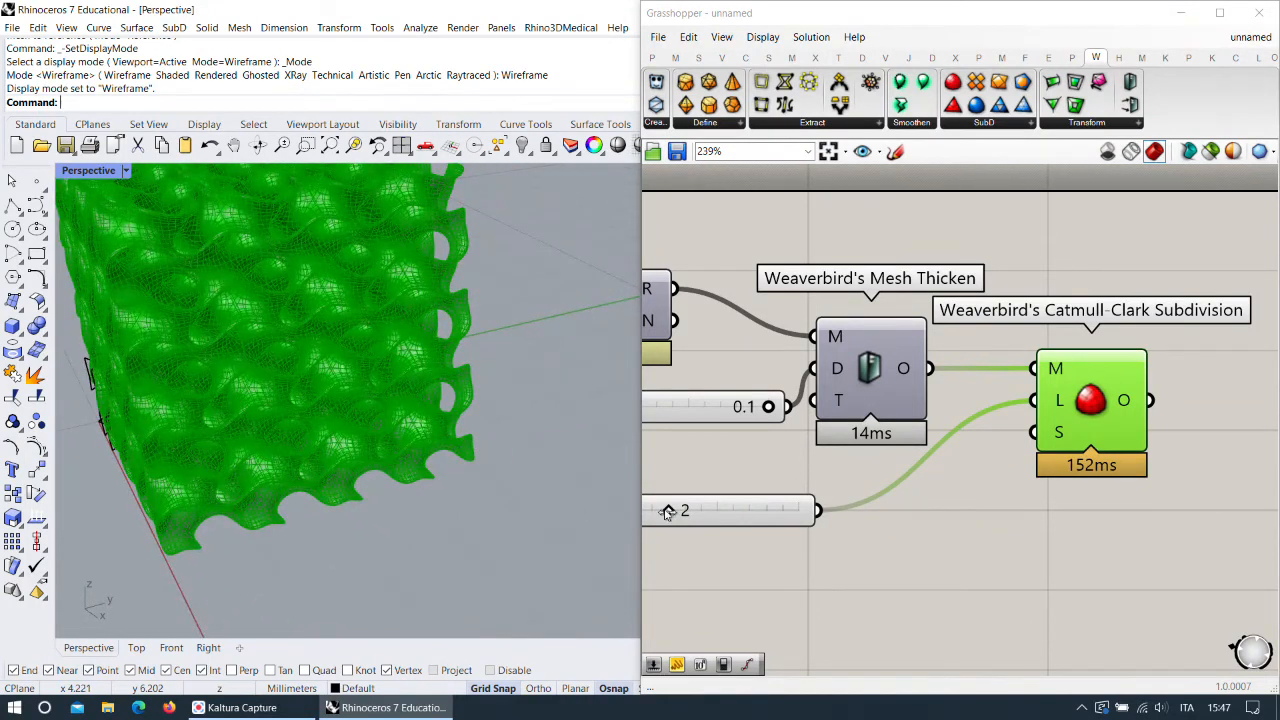
Settle the Level slider at 2 and turn off the preview of Catmull-Clark Subdivision.
{"action": "mouse_move", "coordinate": [668, 512]}
{"action": "left_mouse_down"}
{"action": "mouse_move", "coordinate": [684, 513]}
{"action": "mouse_move", "coordinate": [658, 512]}
{"action": "left_mouse_up"}
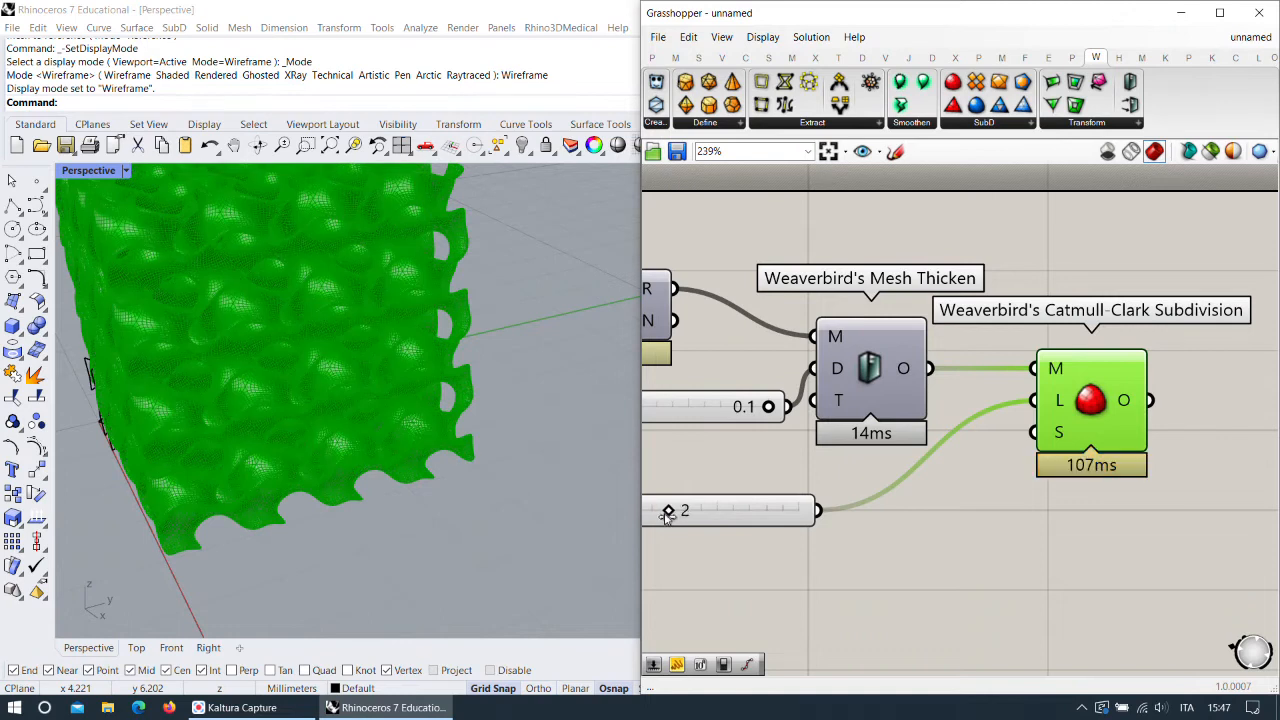
{"action": "scroll", "coordinate": [1013, 382], "scroll_direction": "down", "scroll_amount": 2}
{"action": "right_click", "coordinate": [1066, 403]}
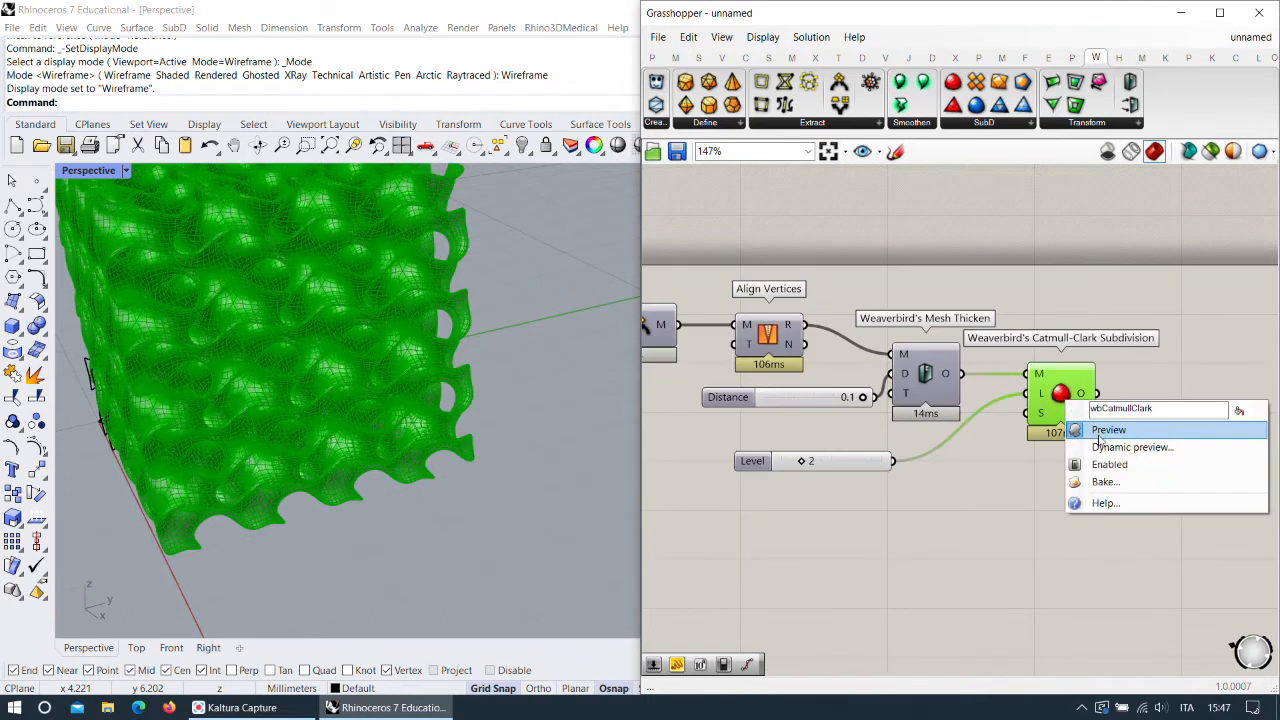
{"action": "left_click", "coordinate": [1058, 432]}
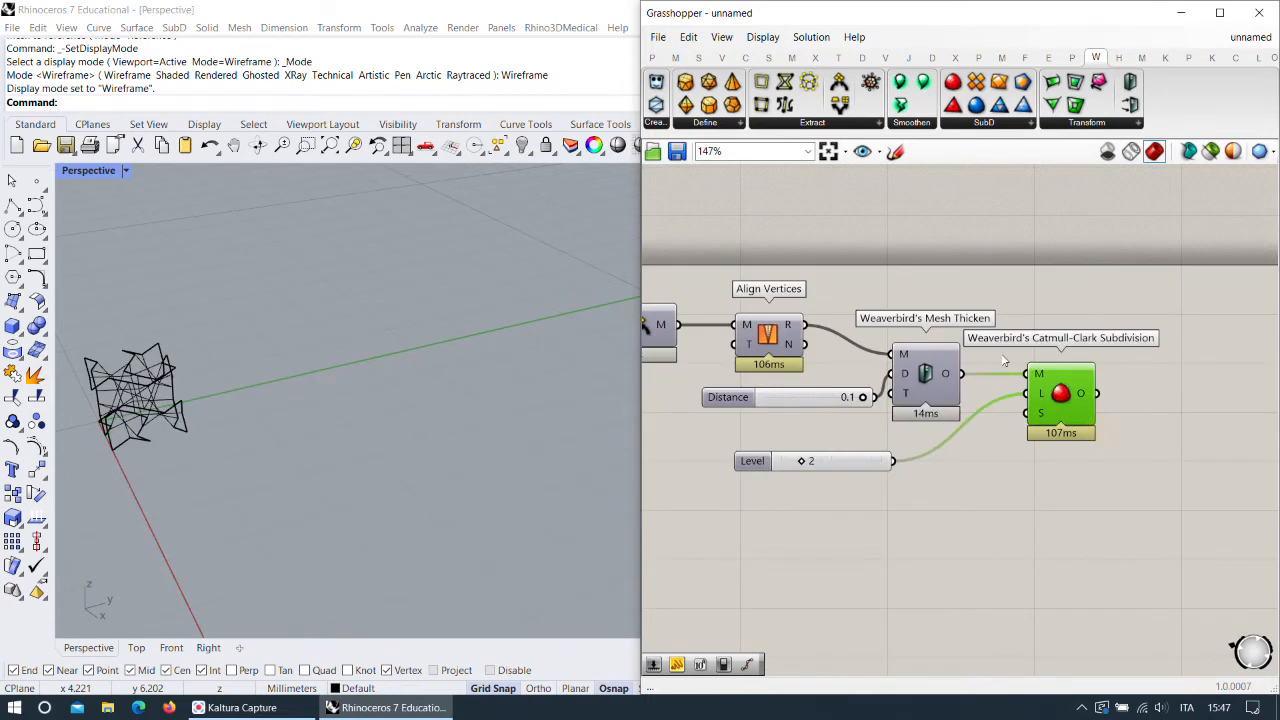
Add an Offset Mesh component and position it below Mesh Thicken and the Level slider.
{"action": "double_click", "coordinate": [978, 527]}
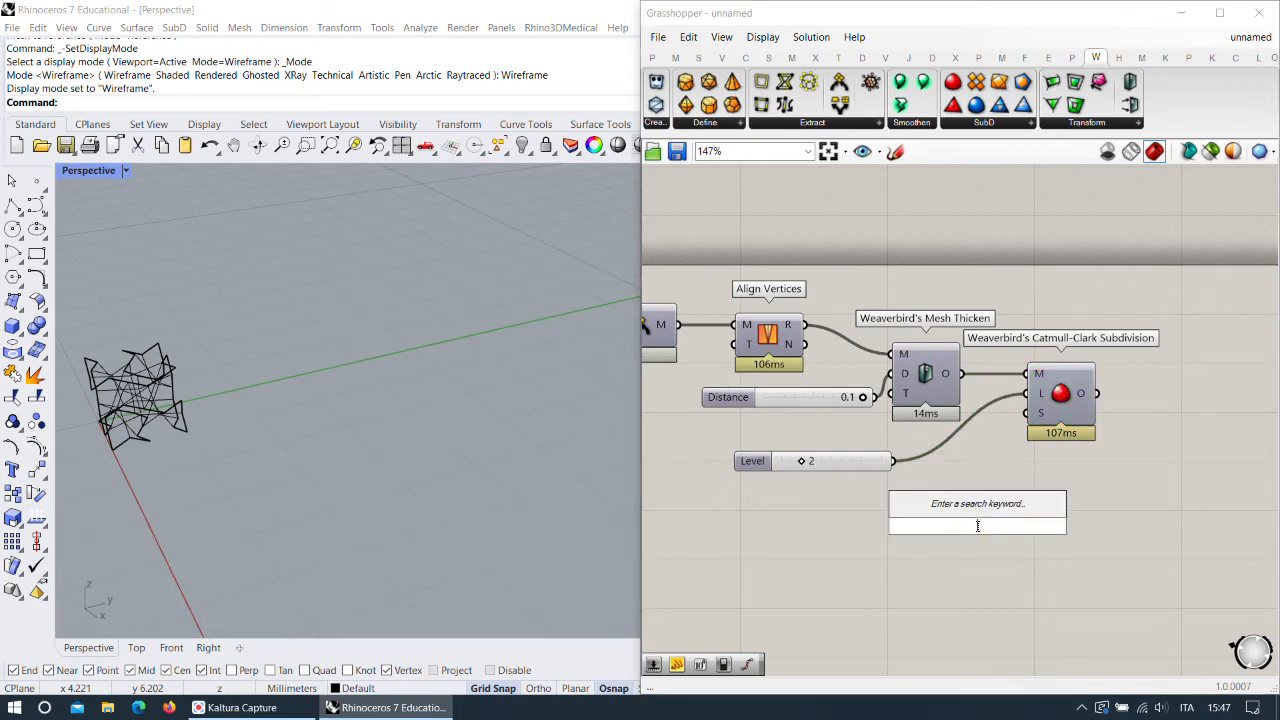
{"action": "type", "text": "off"}
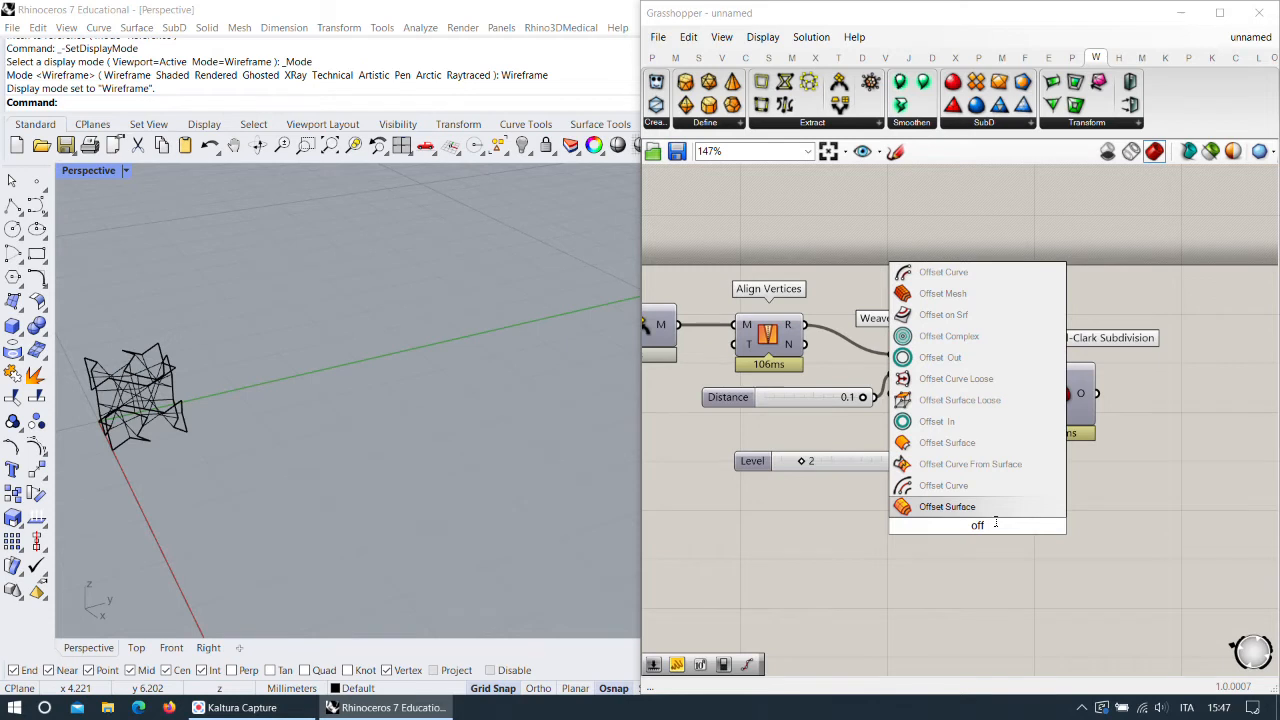
{"action": "left_click", "coordinate": [994, 300]}
{"action": "left_click_drag", "start_coordinate": [978, 505], "coordinate": [913, 540]}
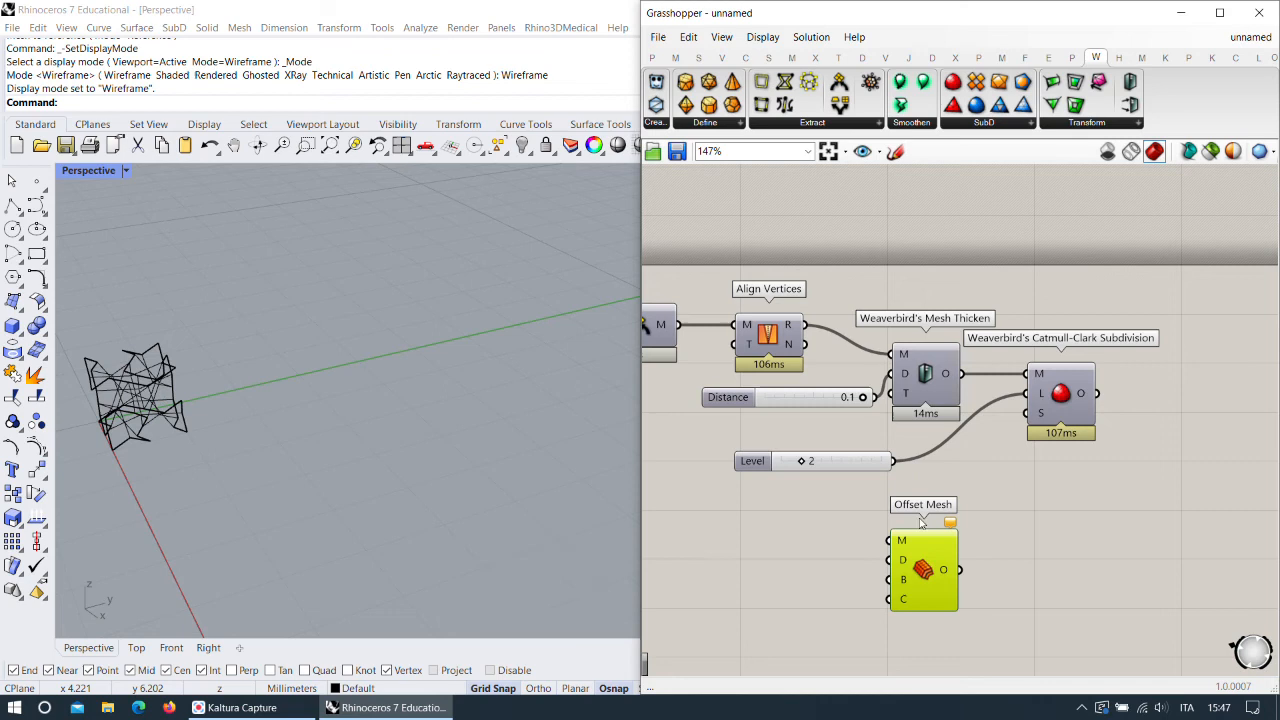
{"action": "mouse_move", "coordinate": [897, 555]}
{"action": "left_mouse_down"}
{"action": "mouse_move", "coordinate": [914, 558]}
{"action": "mouse_move", "coordinate": [899, 561]}
{"action": "left_mouse_up"}
{"action": "left_click", "coordinate": [925, 373]}
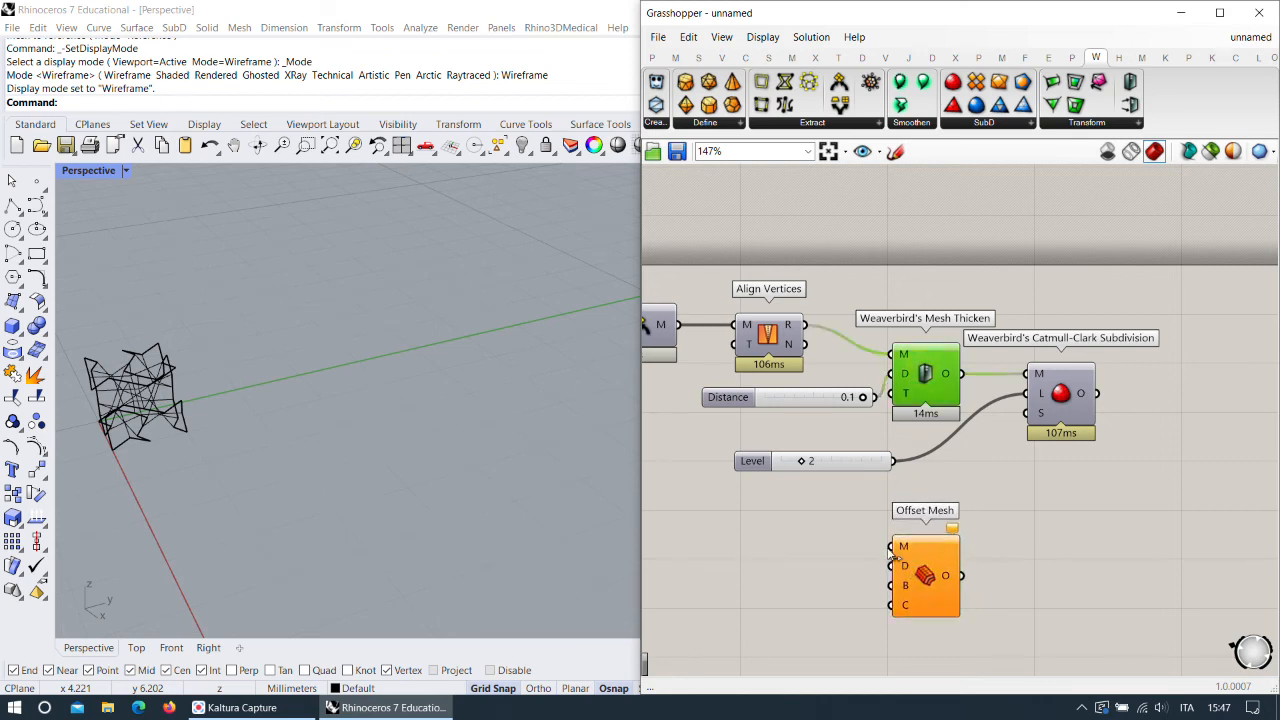
Connect the Align Vertices result to the Offset Mesh mesh input and drive its distance with a 0.1 number slider.
{"action": "mouse_move", "coordinate": [907, 570]}
{"action": "left_click_drag", "start_coordinate": [893, 548], "coordinate": [803, 324]}
{"action": "scroll", "coordinate": [558, 465], "scroll_direction": "down", "scroll_amount": 1}
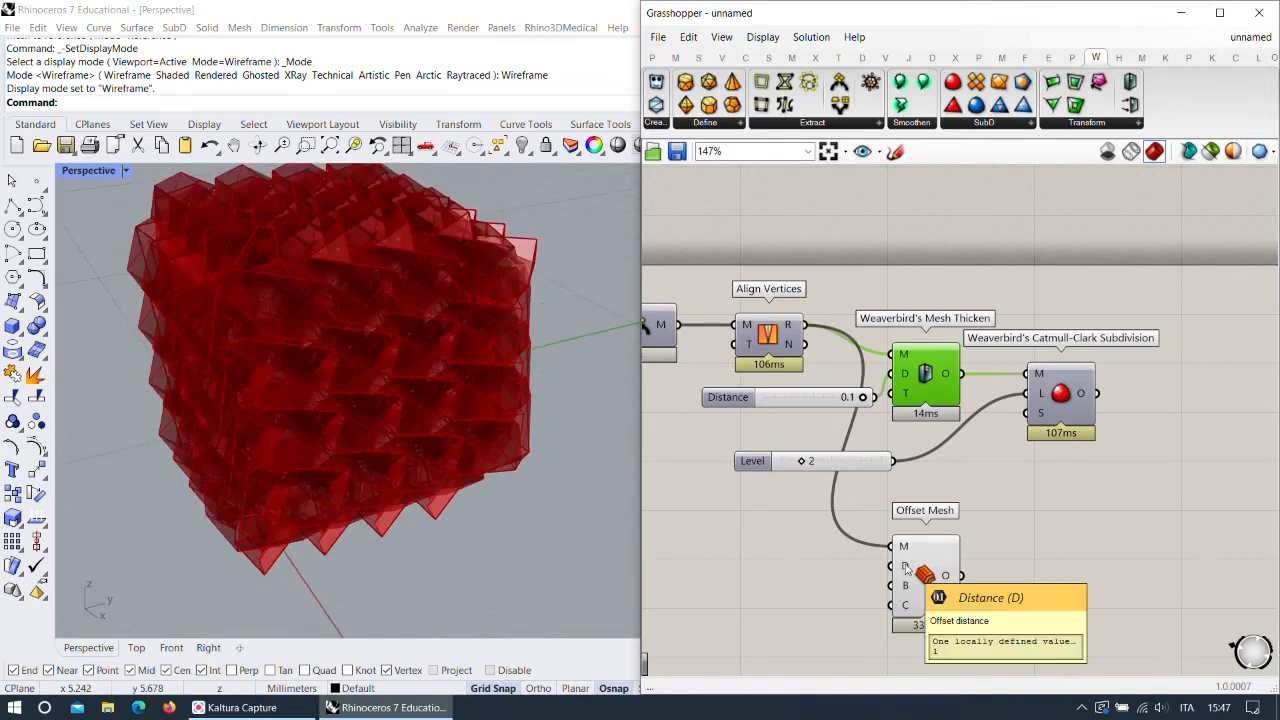
{"action": "double_click", "coordinate": [777, 545]}
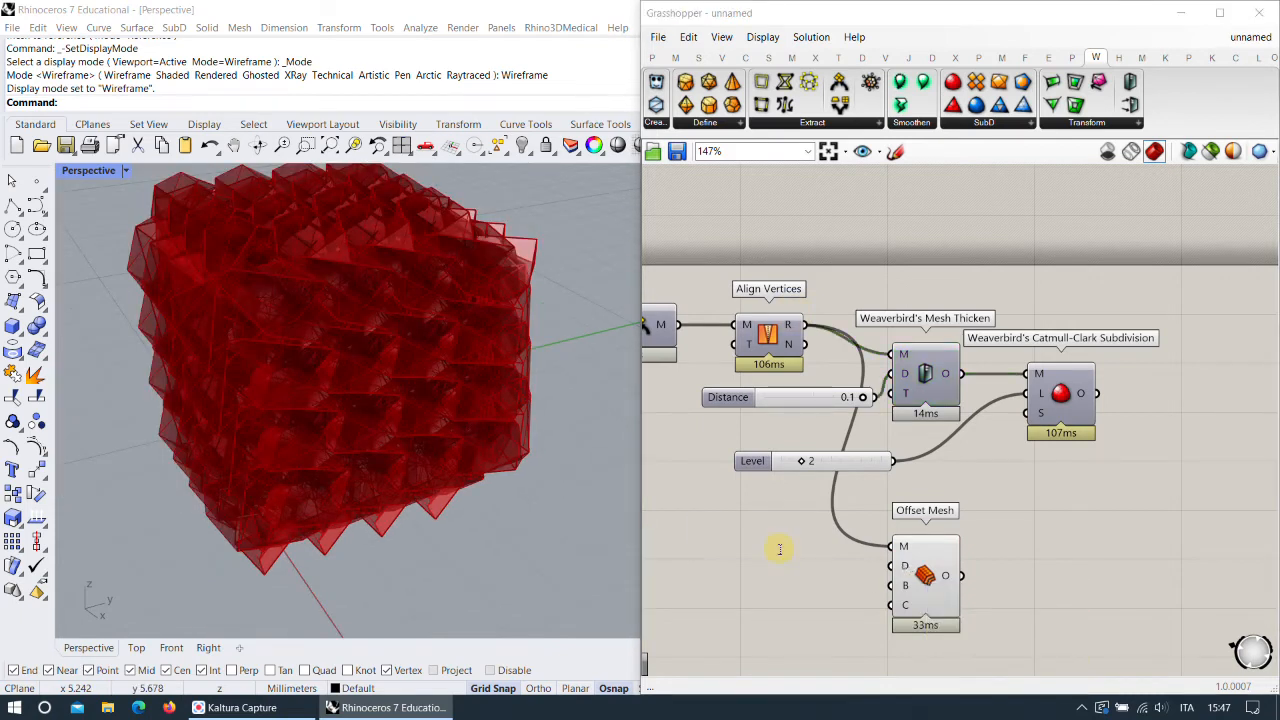
{"action": "type", "text": "0.1"}
{"action": "key", "text": "Return"}
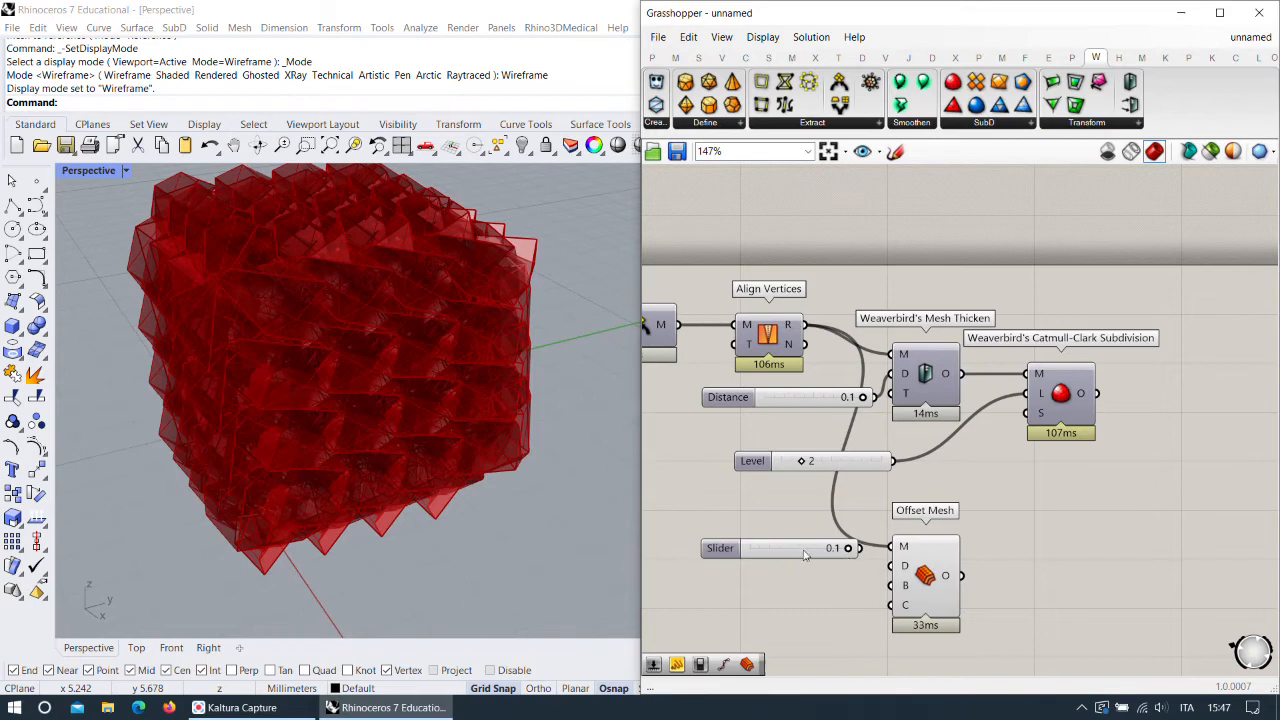
{"action": "left_click_drag", "start_coordinate": [863, 549], "coordinate": [890, 566]}
{"action": "left_click_drag", "start_coordinate": [813, 548], "coordinate": [781, 566]}
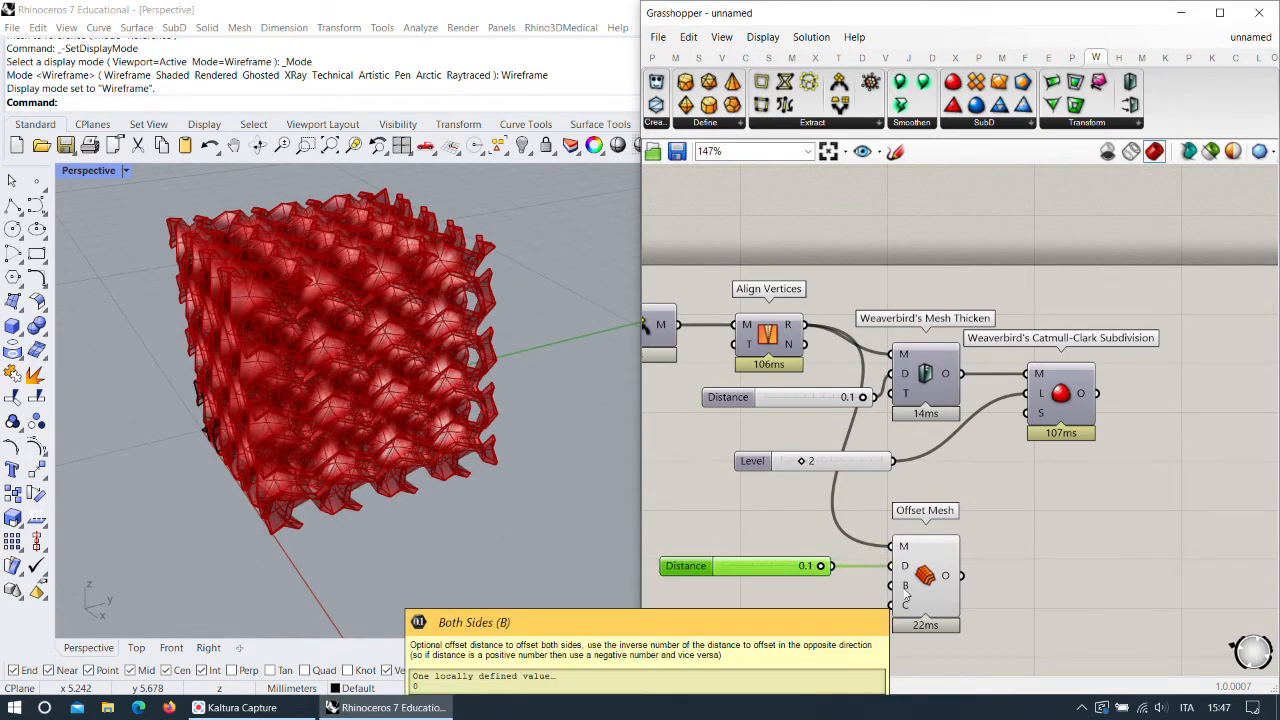
Try a separate 0.1 number slider on the Both Sides input of Offset Mesh and delete it.
{"action": "right_click_drag", "start_coordinate": [905, 599], "coordinate": [936, 508]}
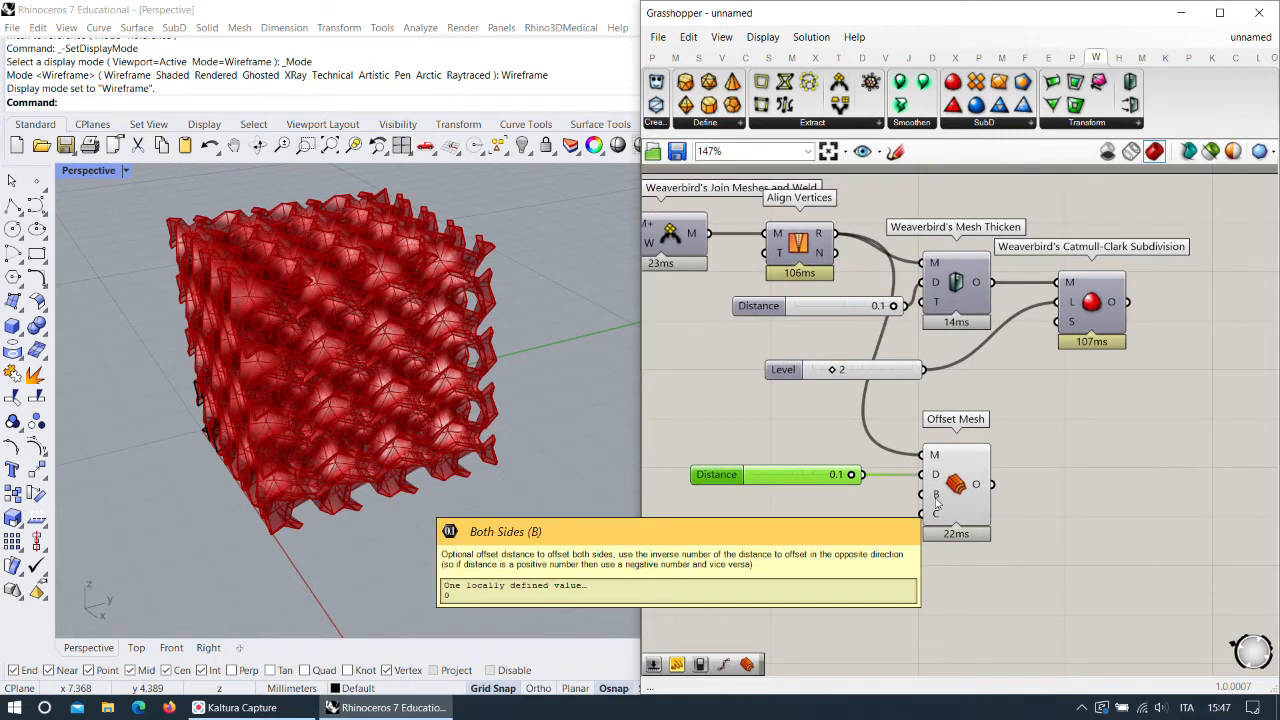
{"action": "double_click", "coordinate": [822, 500]}
{"action": "type", "text": "0"}
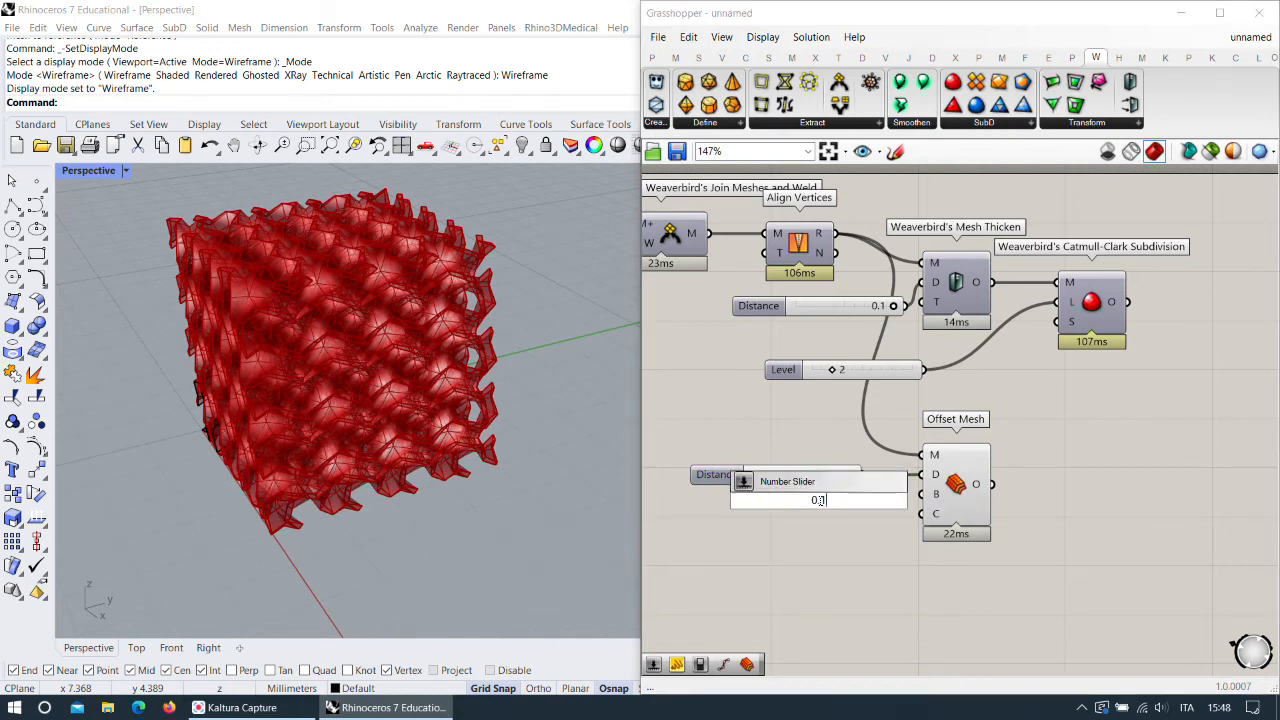
{"action": "type", "text": ".1"}
{"action": "key", "text": "Return"}
{"action": "left_click_drag", "start_coordinate": [868, 506], "coordinate": [920, 495]}
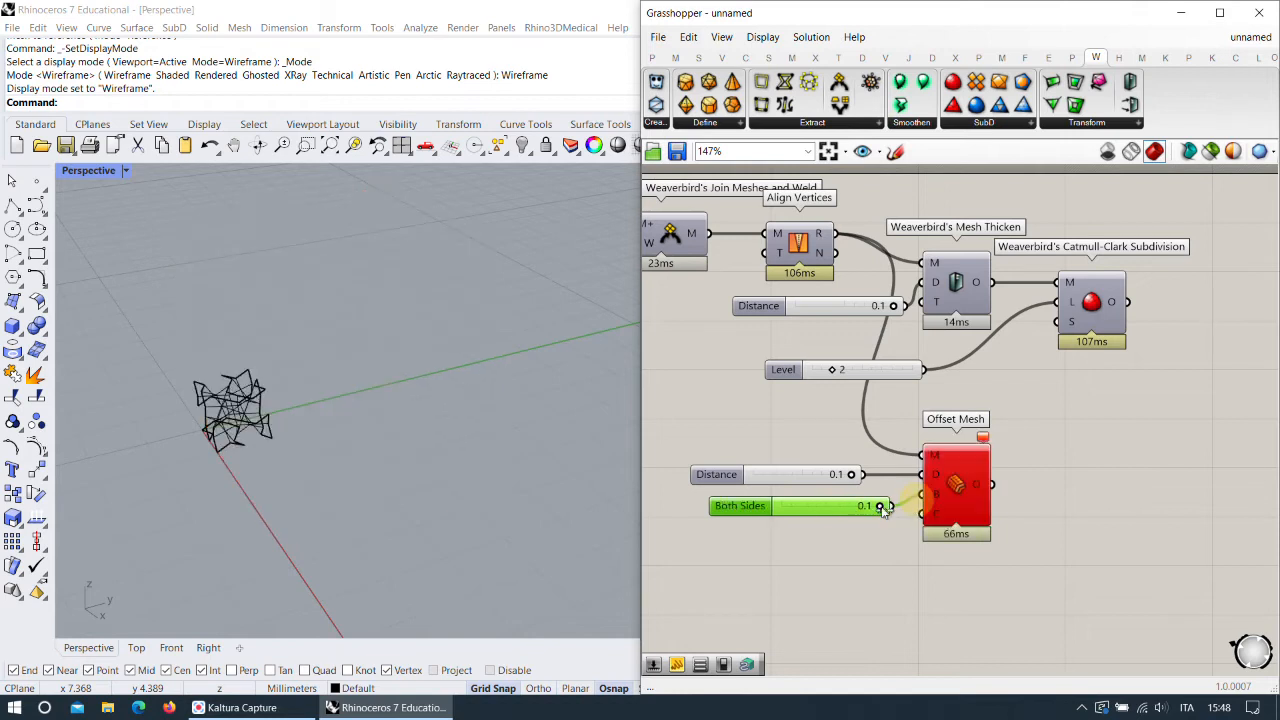
{"action": "left_click", "coordinate": [812, 503]}
{"action": "key", "text": "Delete"}
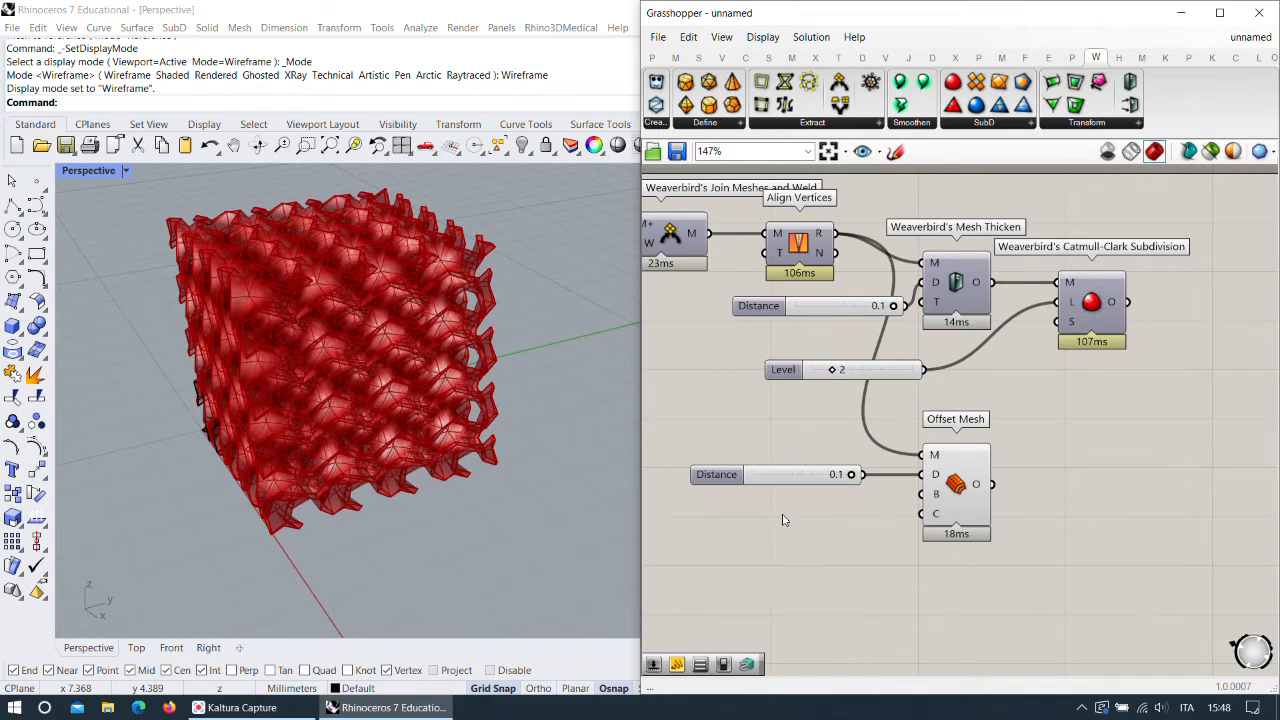
Add a Negative component fed by the offset distance slider and connect its output to the Both Sides input of Offset Mesh.
{"action": "double_click", "coordinate": [783, 513]}
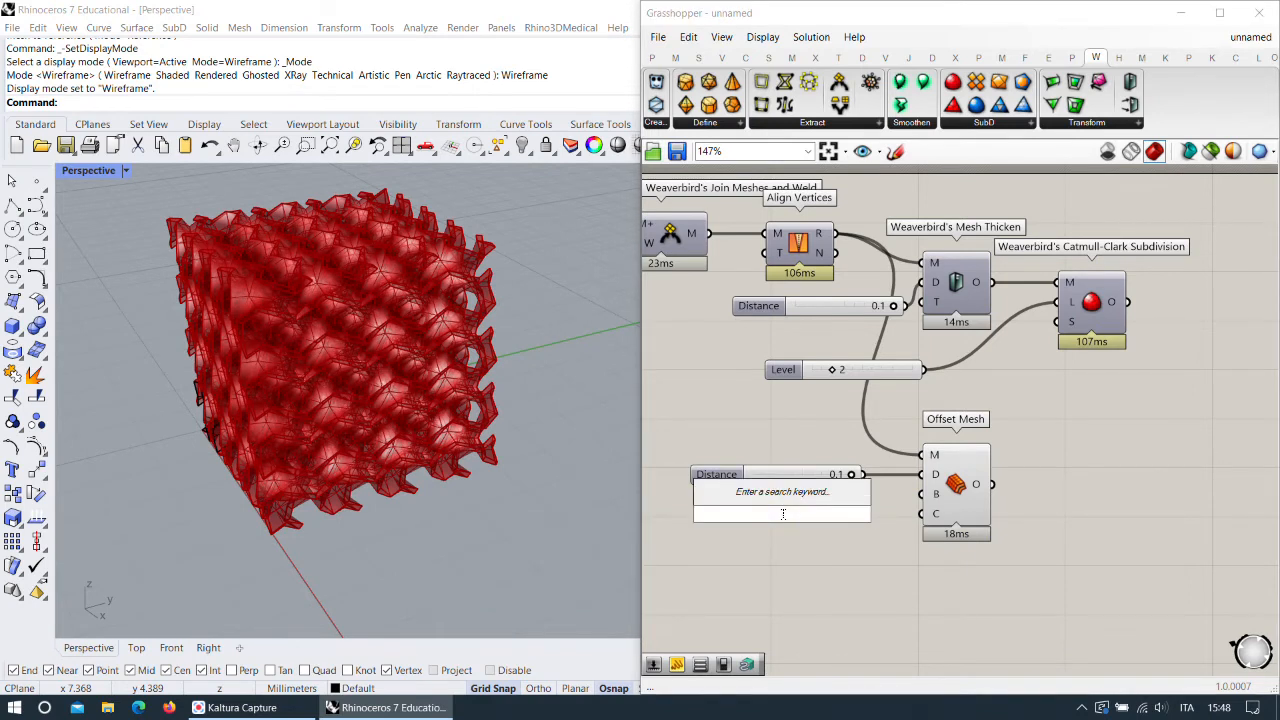
{"action": "left_click", "coordinate": [815, 546]}
{"action": "double_click", "coordinate": [815, 545]}
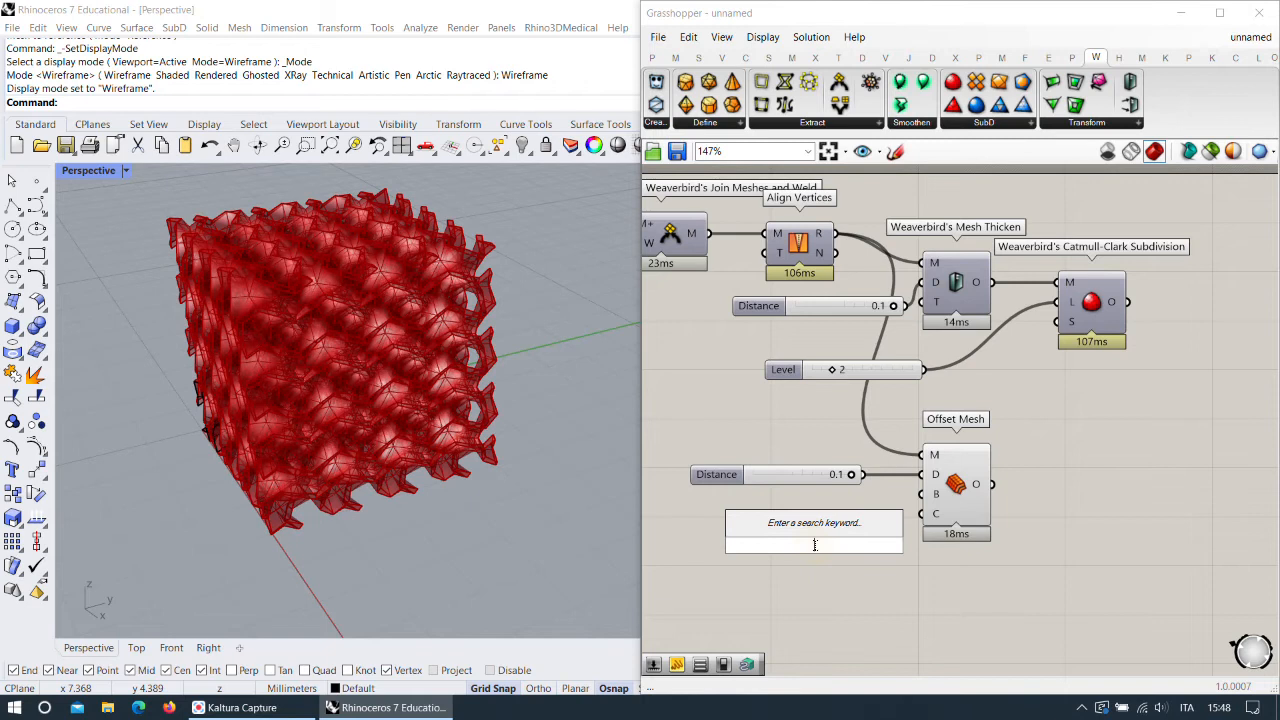
{"action": "type", "text": "neg"}
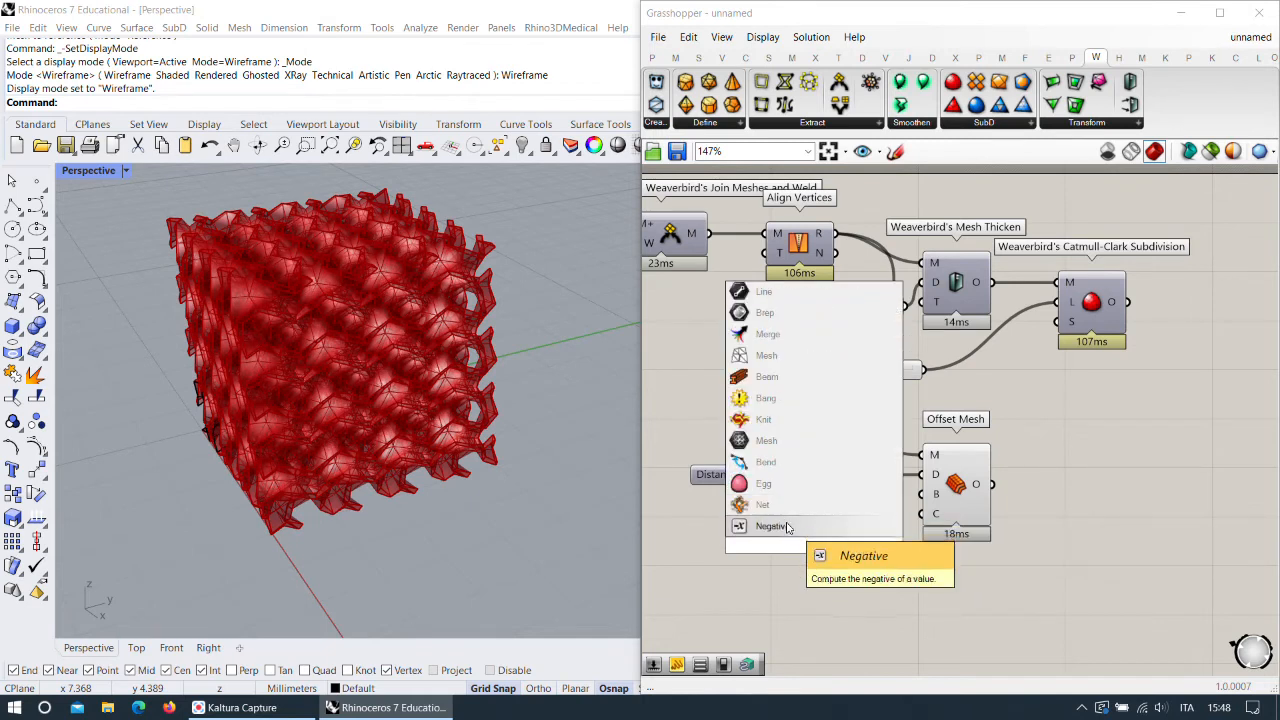
{"action": "left_click", "coordinate": [789, 527]}
{"action": "left_click_drag", "start_coordinate": [851, 474], "coordinate": [921, 494]}
{"action": "left_click_drag", "start_coordinate": [773, 481], "coordinate": [712, 481]}
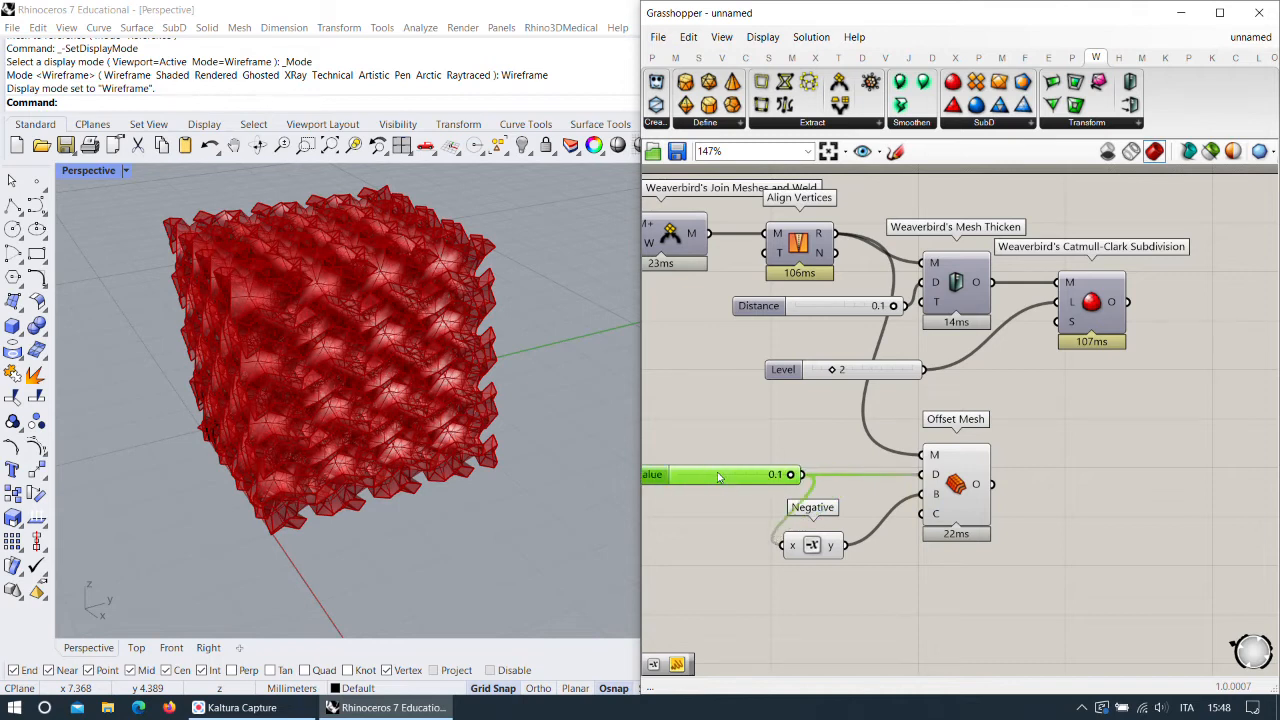
{"action": "left_click_drag", "start_coordinate": [812, 545], "coordinate": [868, 507]}
Move Offset Mesh slightly away from the Negative component and examine the double-sided offset lattice and the Create Solid input.
{"action": "right_click_drag", "start_coordinate": [500, 365], "coordinate": [547, 360]}
{"action": "scroll", "coordinate": [547, 360], "scroll_direction": "up", "scroll_amount": 10}
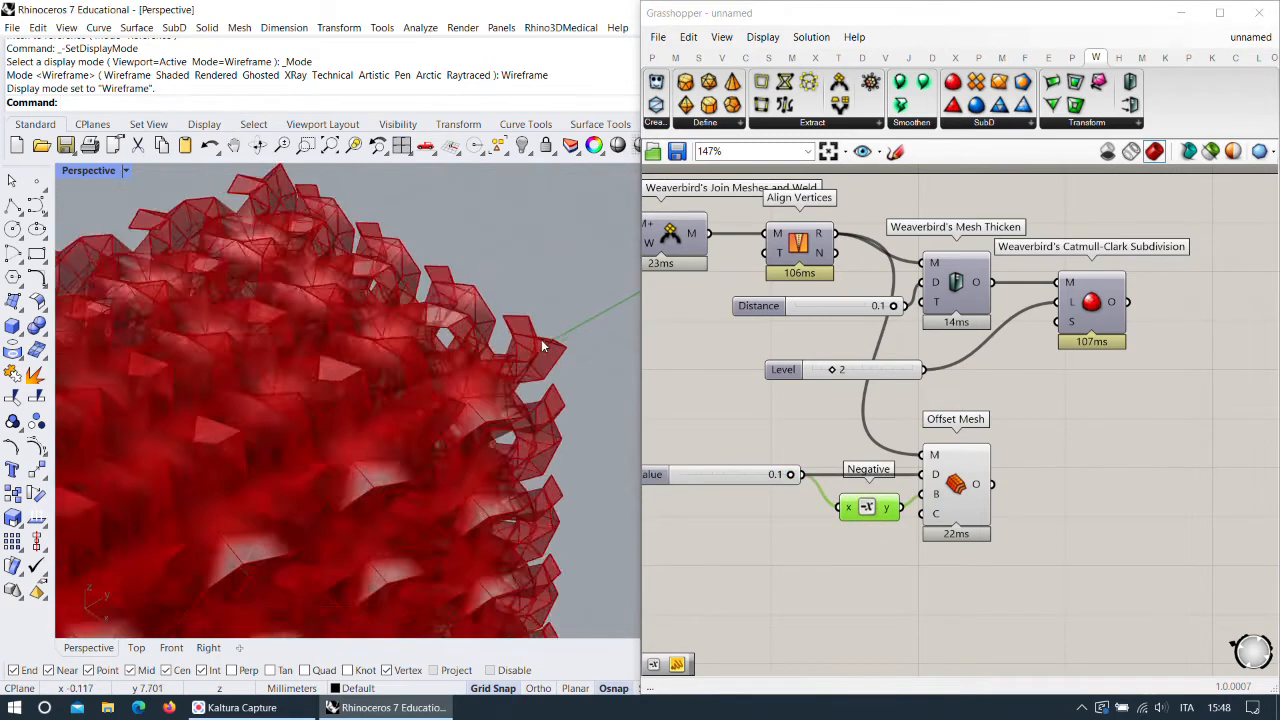
{"action": "left_click_drag", "start_coordinate": [947, 517], "coordinate": [978, 530]}
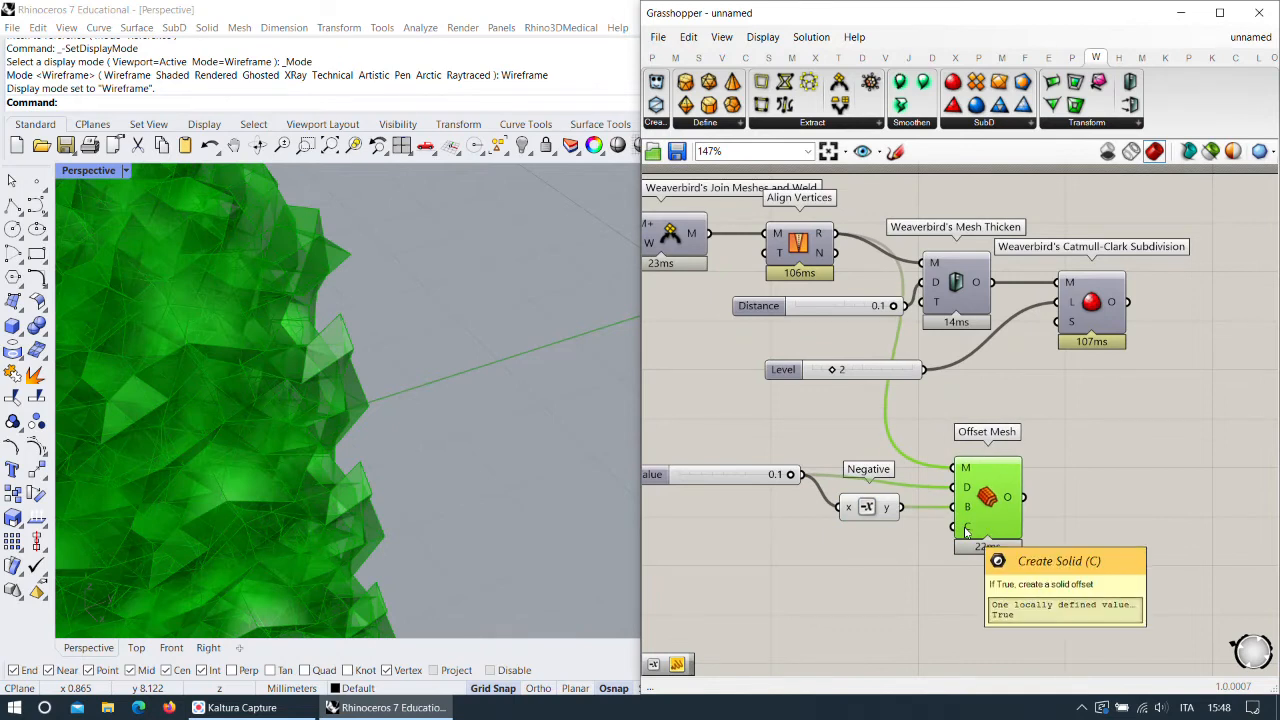
{"action": "scroll", "coordinate": [537, 423], "scroll_direction": "down", "scroll_amount": 5}
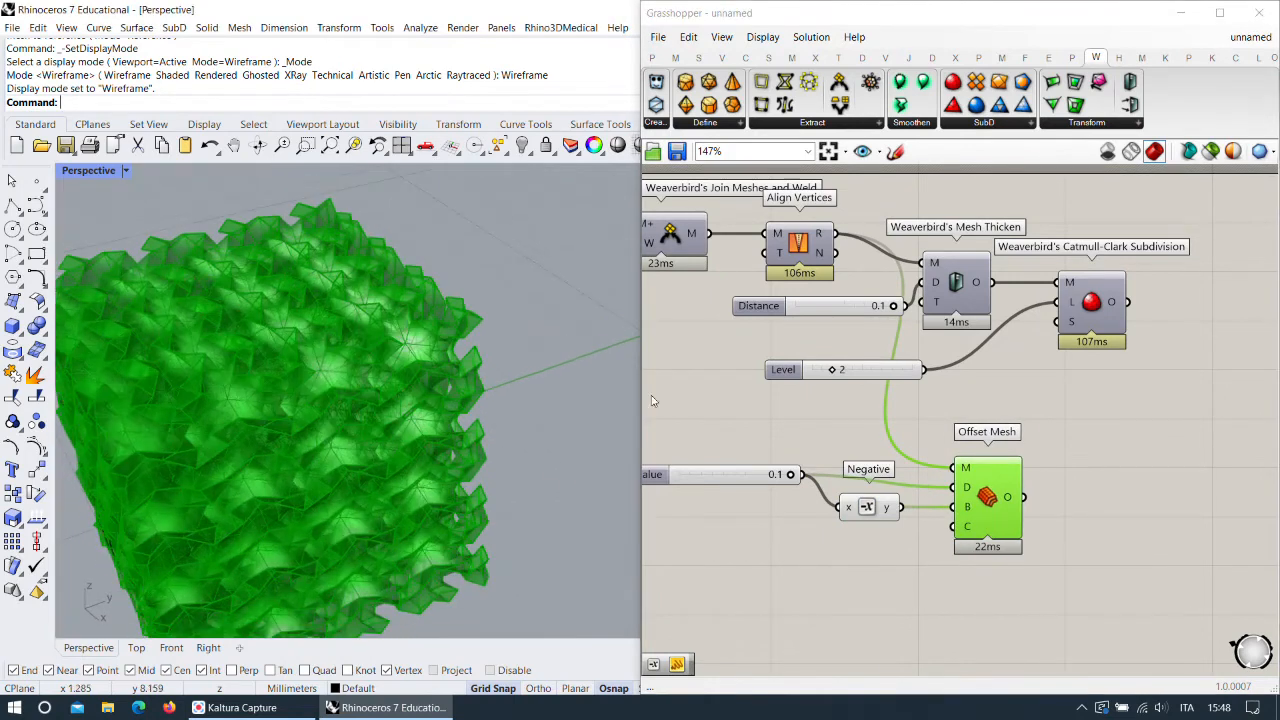
Connect the Offset Mesh output to the mesh input of Catmull-Clark Subdivision, spread the components apart and inspect the smoothed lattice.
{"action": "right_click", "coordinate": [989, 495]}
{"action": "left_click_drag", "start_coordinate": [1101, 300], "coordinate": [1010, 497]}
{"action": "right_click", "coordinate": [1190, 302]}
{"action": "left_click", "coordinate": [1110, 327]}
{"action": "scroll", "coordinate": [464, 450], "scroll_direction": "down", "scroll_amount": 4}
{"action": "scroll", "coordinate": [464, 450], "scroll_direction": "up", "scroll_amount": 6}
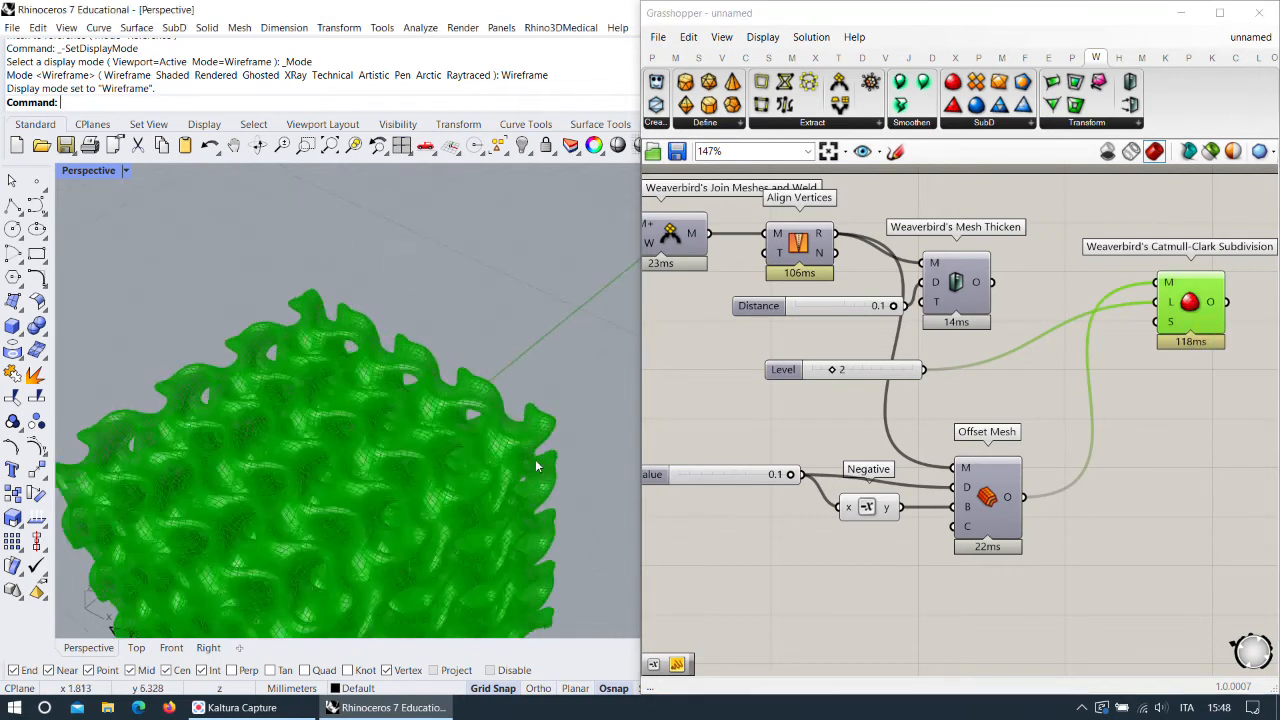
{"action": "scroll", "coordinate": [530, 413], "scroll_direction": "down", "scroll_amount": 2}
{"action": "scroll", "coordinate": [500, 390], "scroll_direction": "down", "scroll_amount": 4}
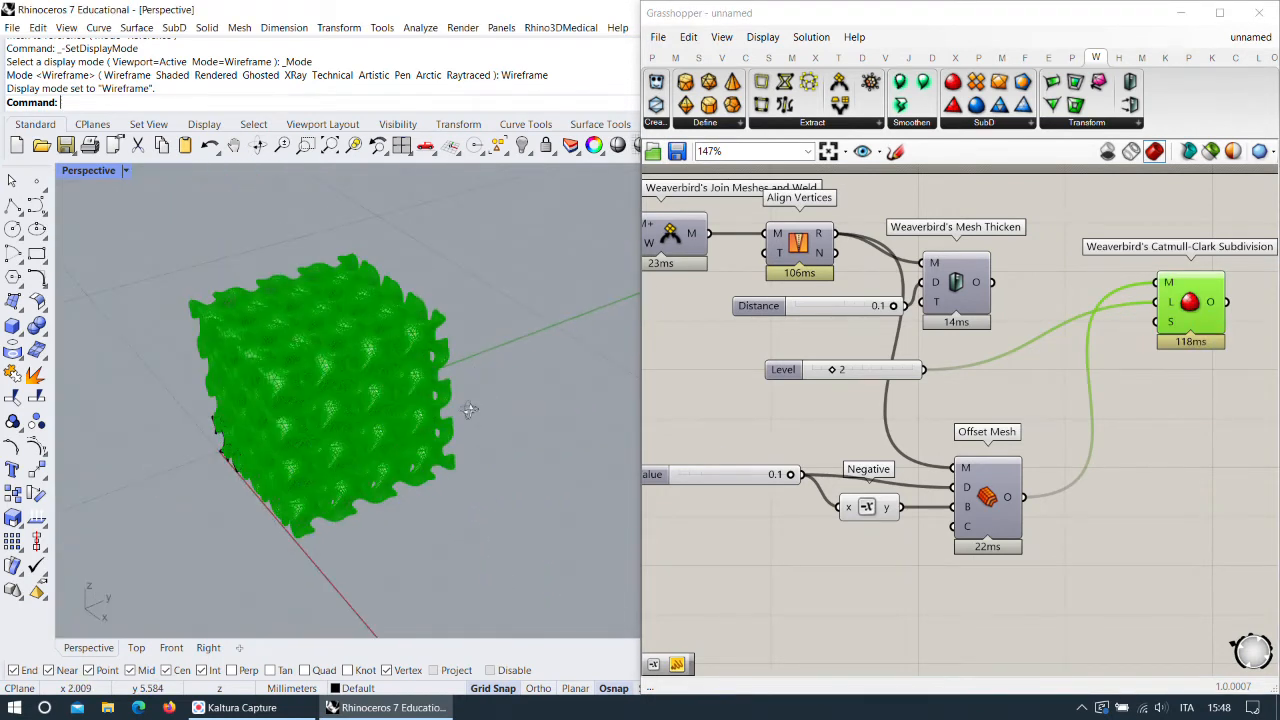
{"action": "scroll", "coordinate": [514, 380], "scroll_direction": "up", "scroll_amount": 6}
Line up Mesh Thicken above Offset Mesh as two alternative thickening components after Align Vertices.
{"action": "left_click_drag", "start_coordinate": [966, 290], "coordinate": [1042, 279]}
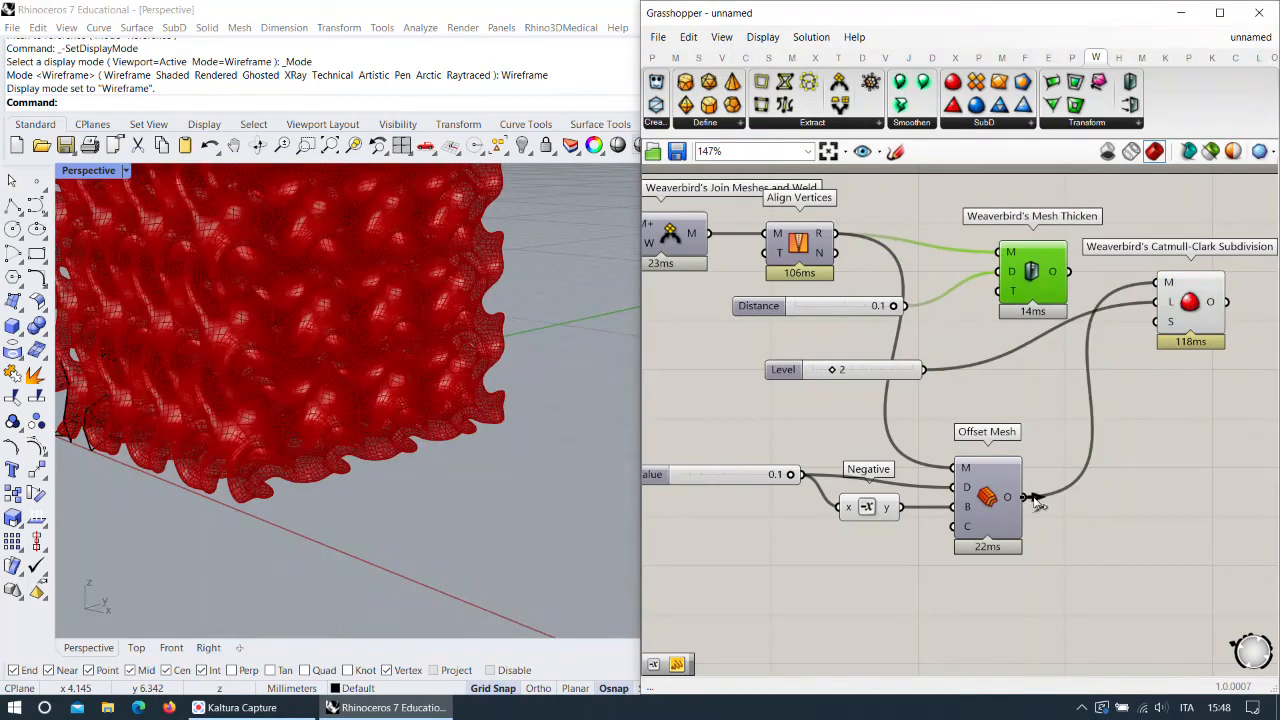
{"action": "left_click_drag", "start_coordinate": [990, 506], "coordinate": [1039, 507]}
{"action": "left_click_drag", "start_coordinate": [1025, 280], "coordinate": [1030, 265]}
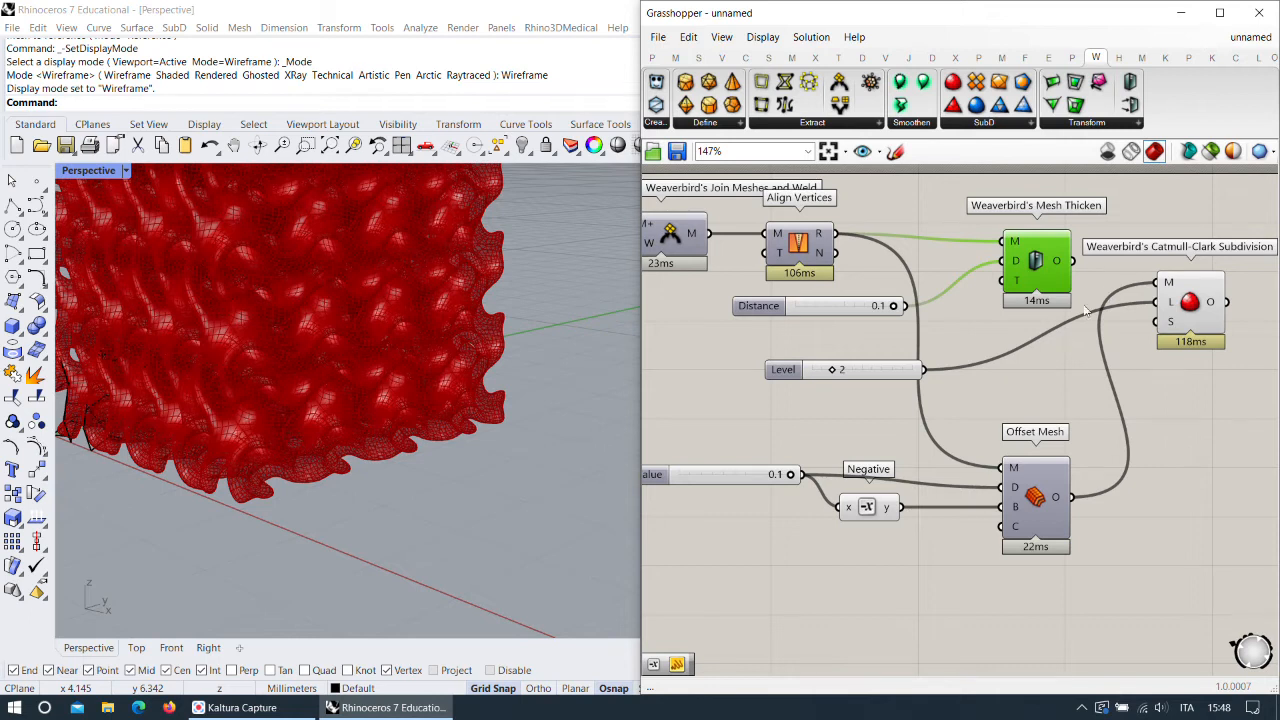
{"action": "right_click_drag", "start_coordinate": [1061, 297], "coordinate": [982, 368]}
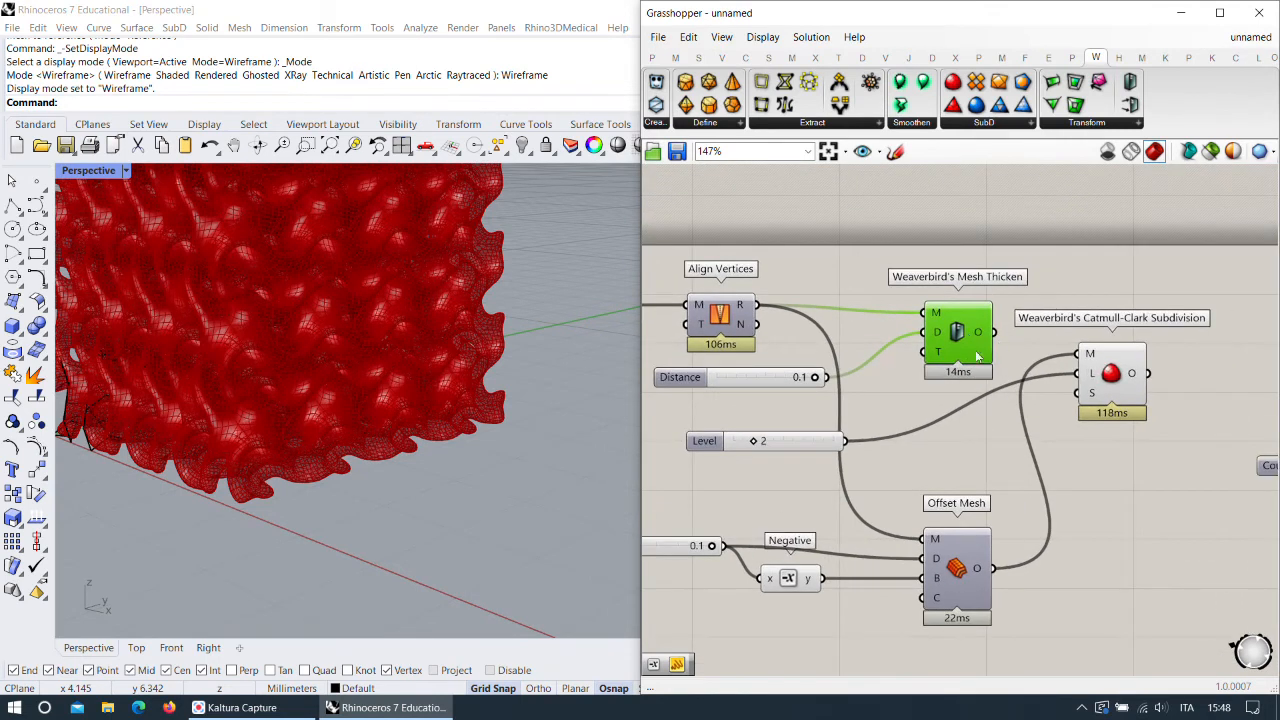
{"action": "mouse_move", "coordinate": [958, 344]}
{"action": "left_mouse_down"}
{"action": "mouse_move", "coordinate": [906, 338]}
{"action": "mouse_move", "coordinate": [974, 336]}
{"action": "left_mouse_up"}
Disconnect Offset Mesh from Catmull-Clark Subdivision and place the subdivision component between the two thickening options.
{"action": "left_click_drag", "start_coordinate": [1080, 353], "coordinate": [1058, 450]}
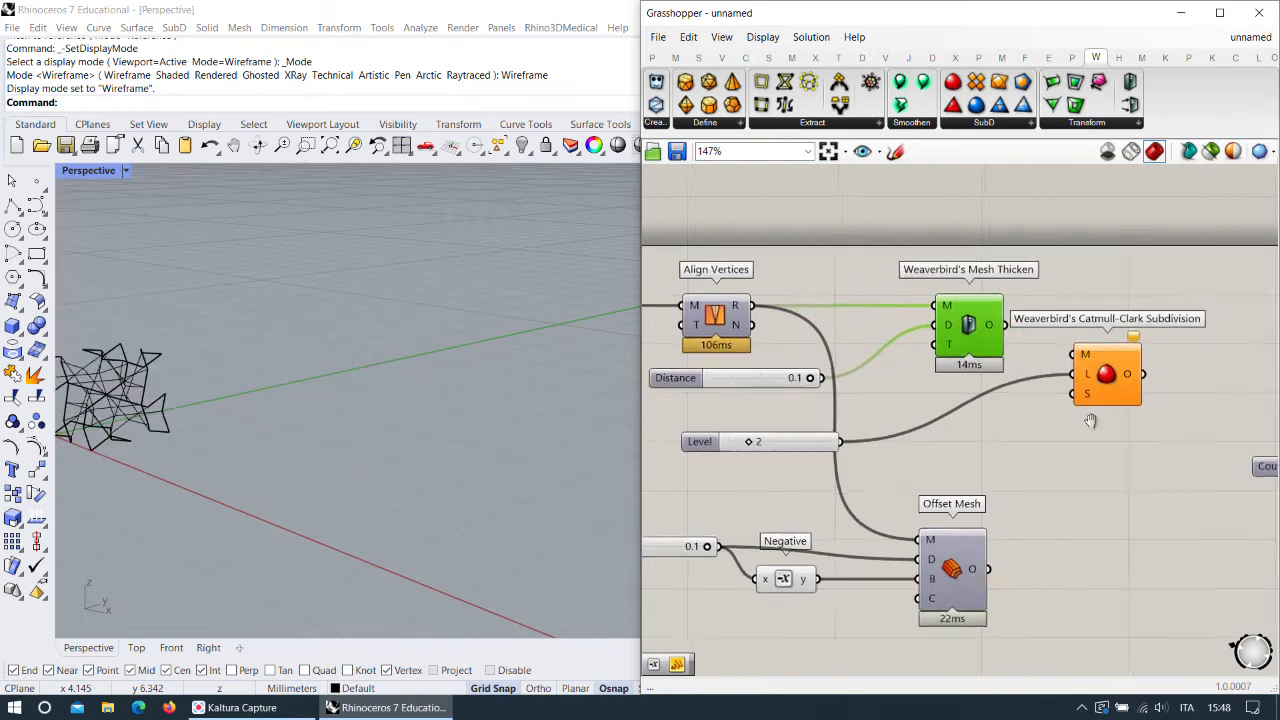
{"action": "right_click_drag", "start_coordinate": [972, 325], "coordinate": [872, 328]}
{"action": "left_click_drag", "start_coordinate": [872, 327], "coordinate": [856, 327]}
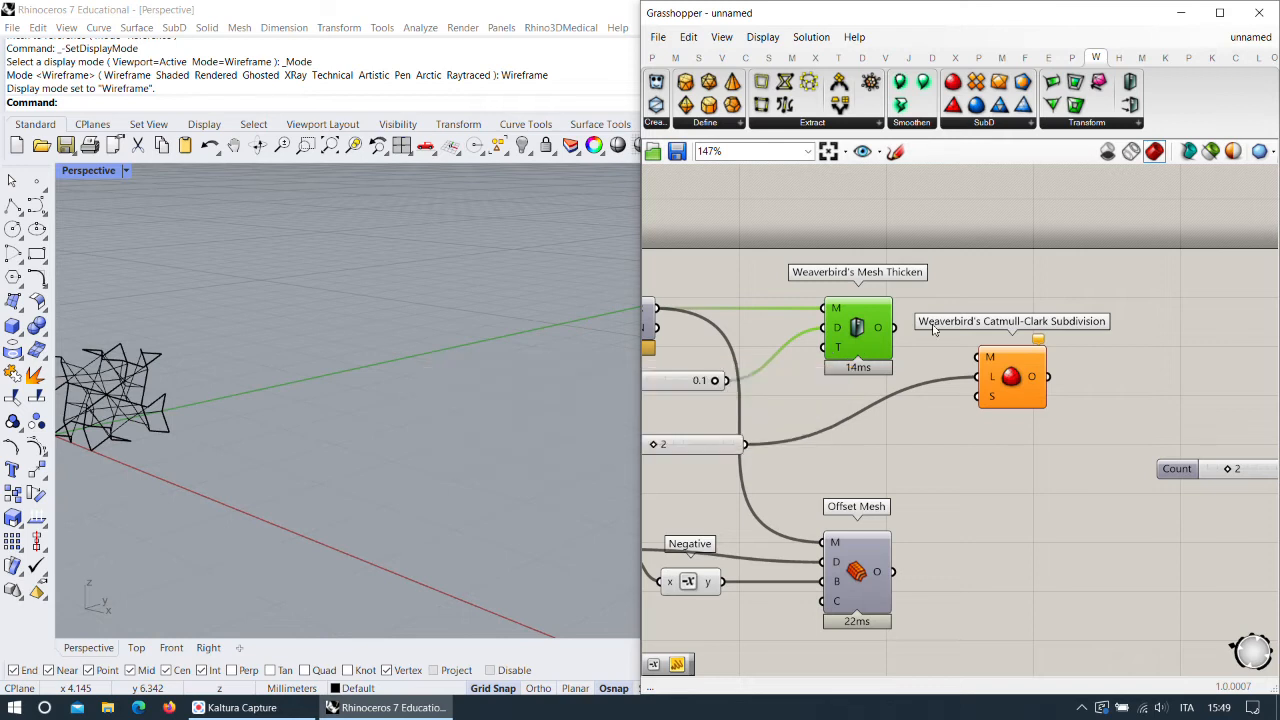
{"action": "left_click_drag", "start_coordinate": [1010, 376], "coordinate": [978, 444]}
{"action": "scroll", "coordinate": [966, 432], "scroll_direction": "down", "scroll_amount": 5}
{"action": "scroll", "coordinate": [962, 440], "scroll_direction": "up", "scroll_amount": 5}
{"action": "right_click_drag", "start_coordinate": [956, 430], "coordinate": [1001, 433]}
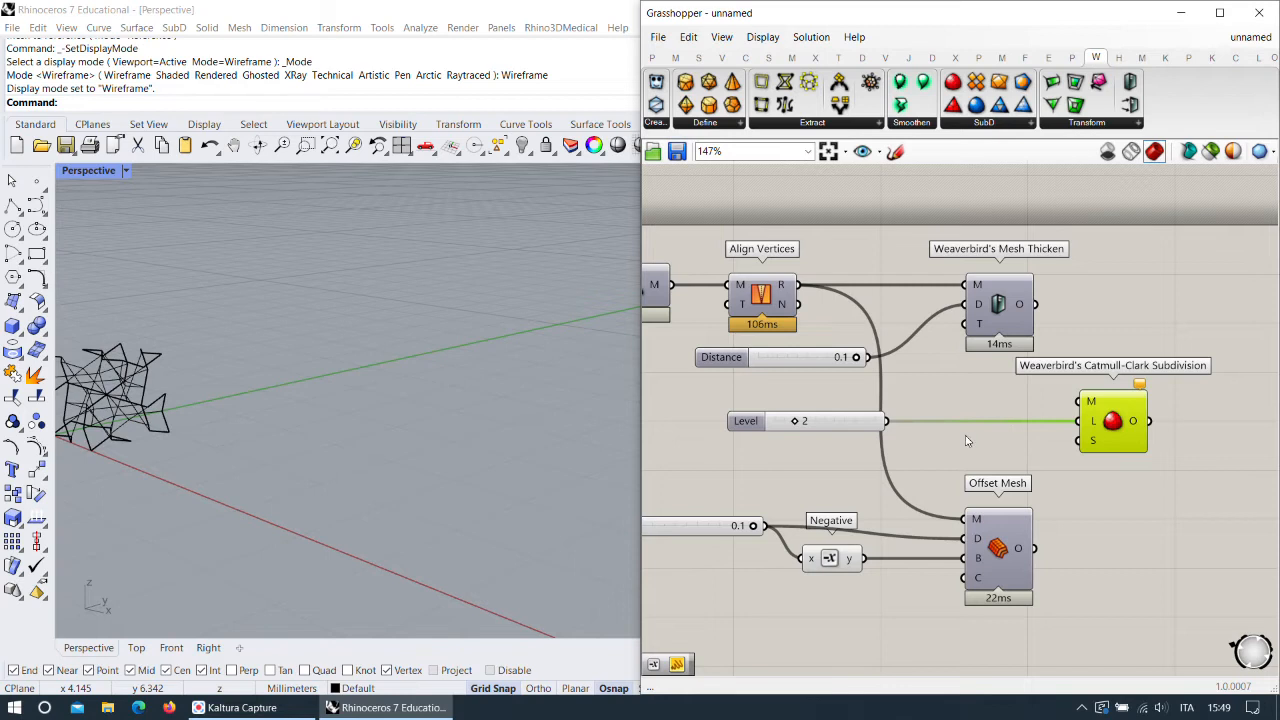
Add an ImplicitCurve component in an empty area of the canvas.
{"action": "scroll", "coordinate": [969, 441], "scroll_direction": "down", "scroll_amount": 3}
{"action": "right_click_drag", "start_coordinate": [1187, 424], "coordinate": [967, 392]}
{"action": "right_click_drag", "start_coordinate": [1158, 392], "coordinate": [820, 388]}
{"action": "mouse_move", "coordinate": [1011, 382]}
{"action": "right_mouse_down"}
{"action": "mouse_move", "coordinate": [794, 363]}
{"action": "mouse_move", "coordinate": [717, 314]}
{"action": "mouse_move", "coordinate": [782, 334]}
{"action": "mouse_move", "coordinate": [786, 348]}
{"action": "right_mouse_up"}
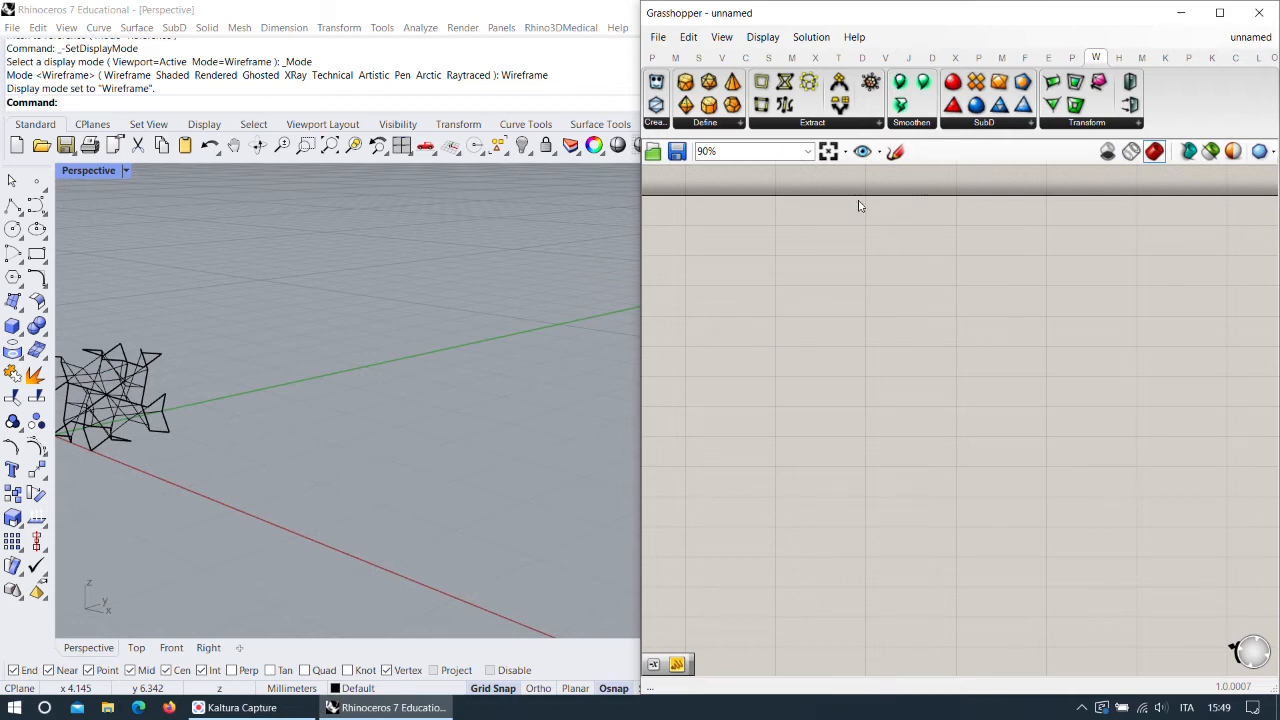
{"action": "left_click", "coordinate": [908, 57]}
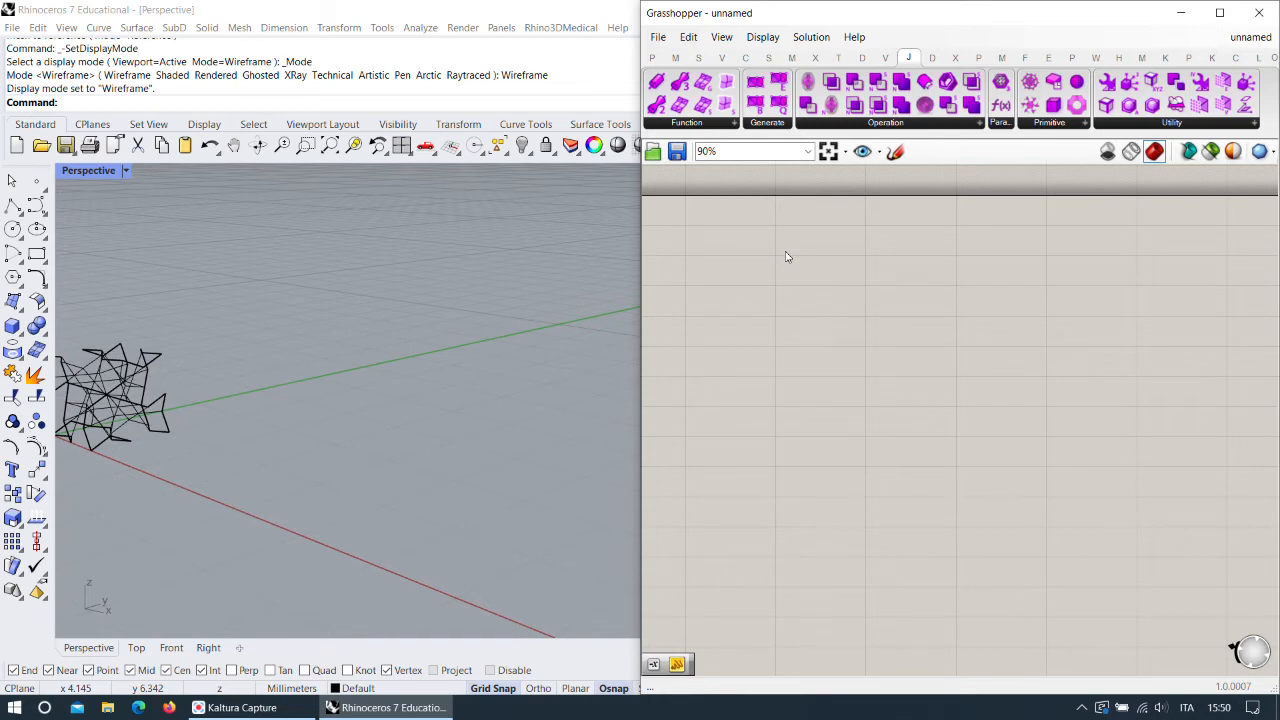
{"action": "left_click", "coordinate": [903, 122]}
{"action": "left_click_drag", "start_coordinate": [658, 84], "coordinate": [924, 265]}
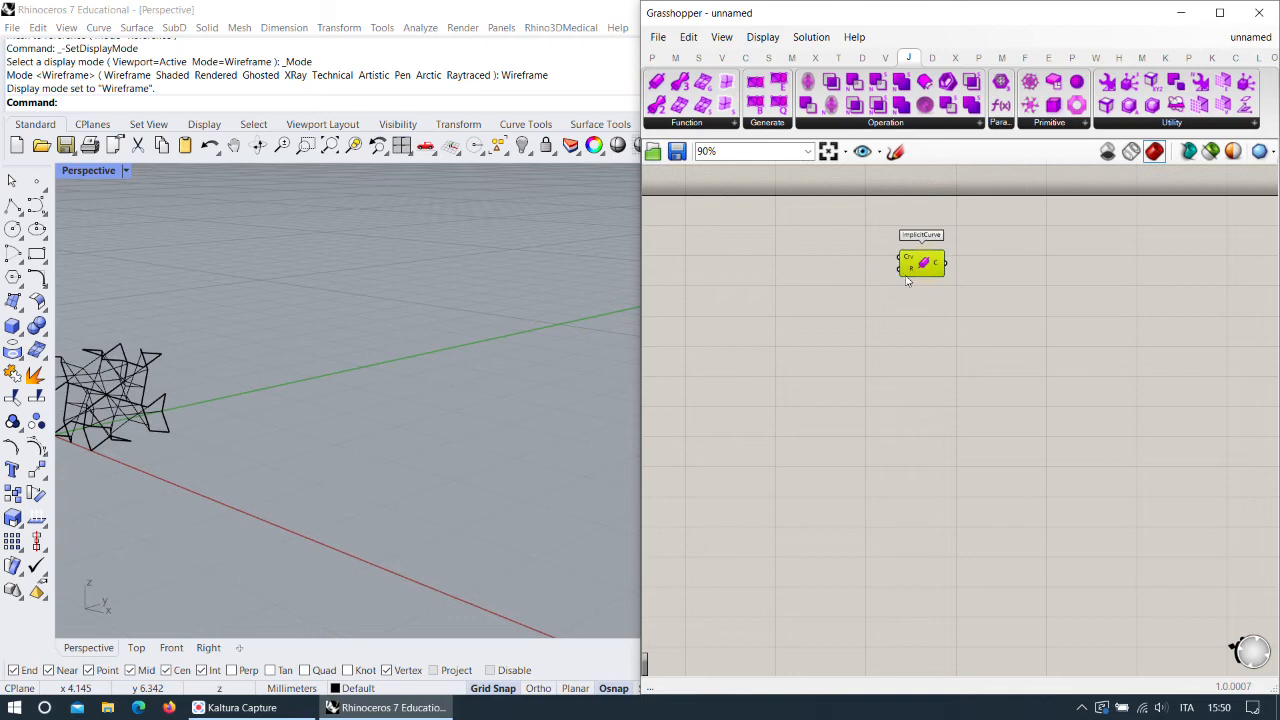
{"action": "scroll", "coordinate": [928, 291], "scroll_direction": "up", "scroll_amount": 2}
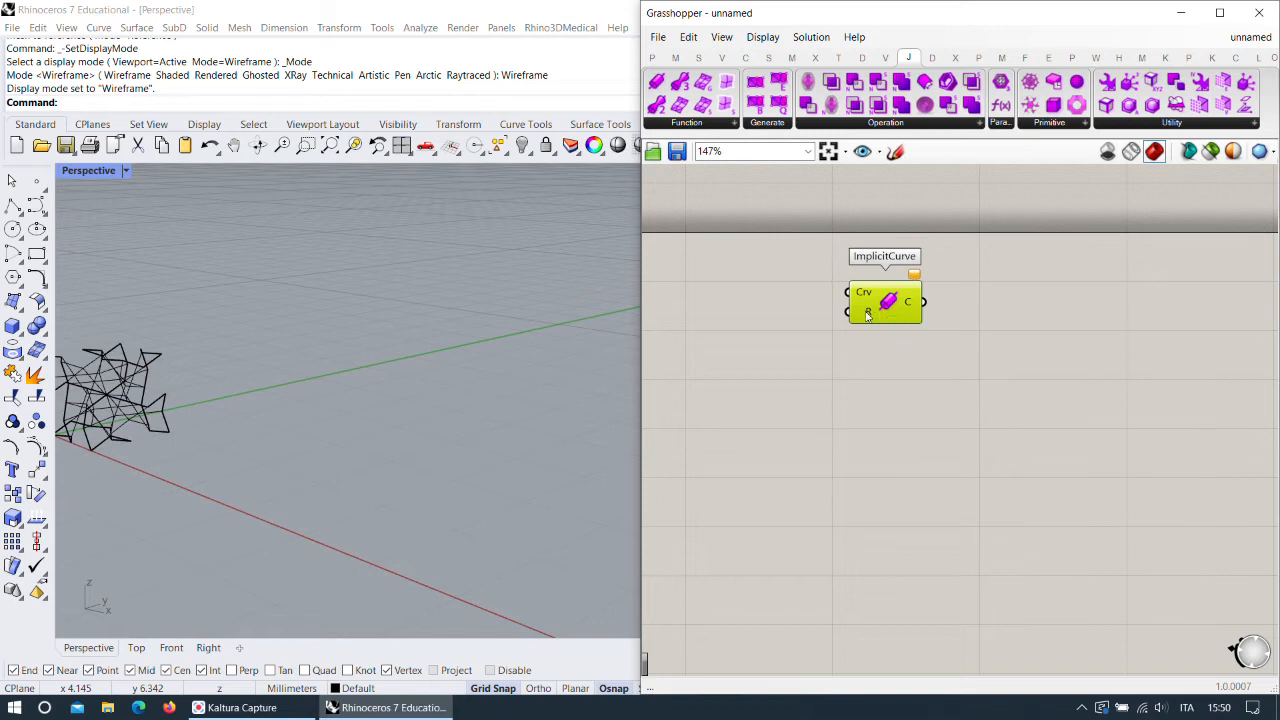
{"action": "left_click", "coordinate": [845, 123]}
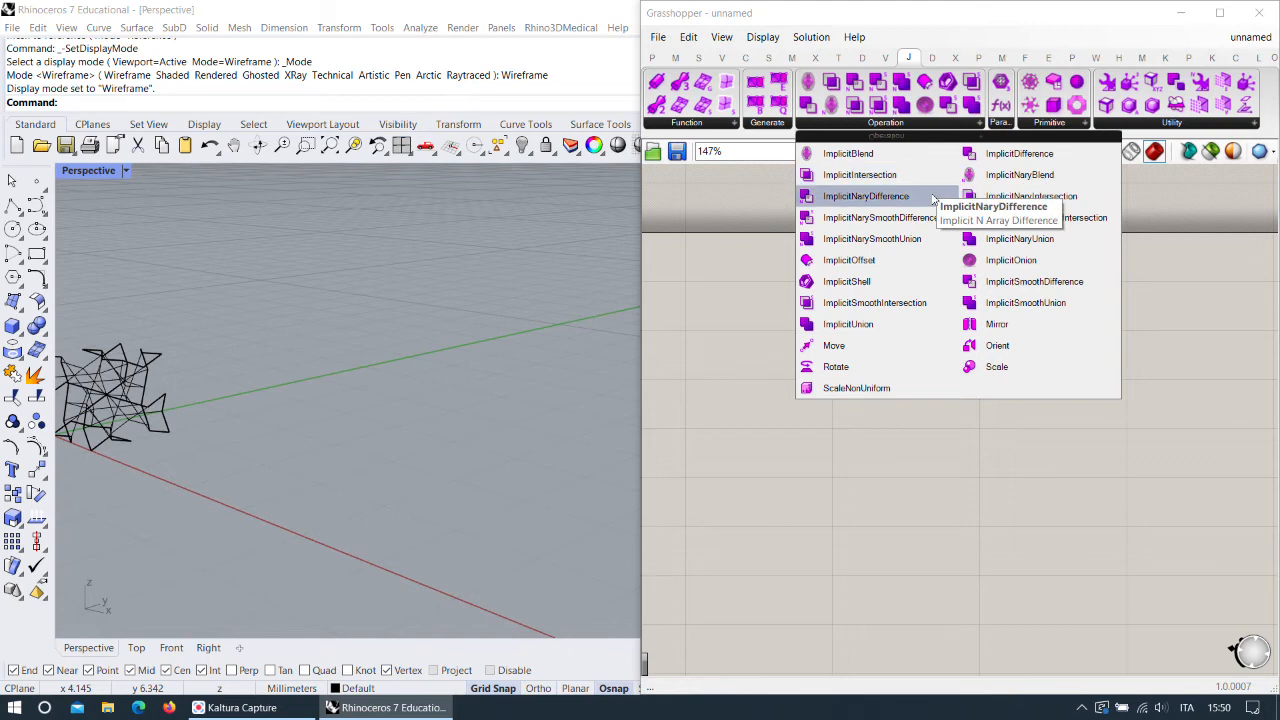
{"action": "left_click", "coordinate": [956, 446]}
{"action": "left_click_drag", "start_coordinate": [888, 313], "coordinate": [821, 306]}
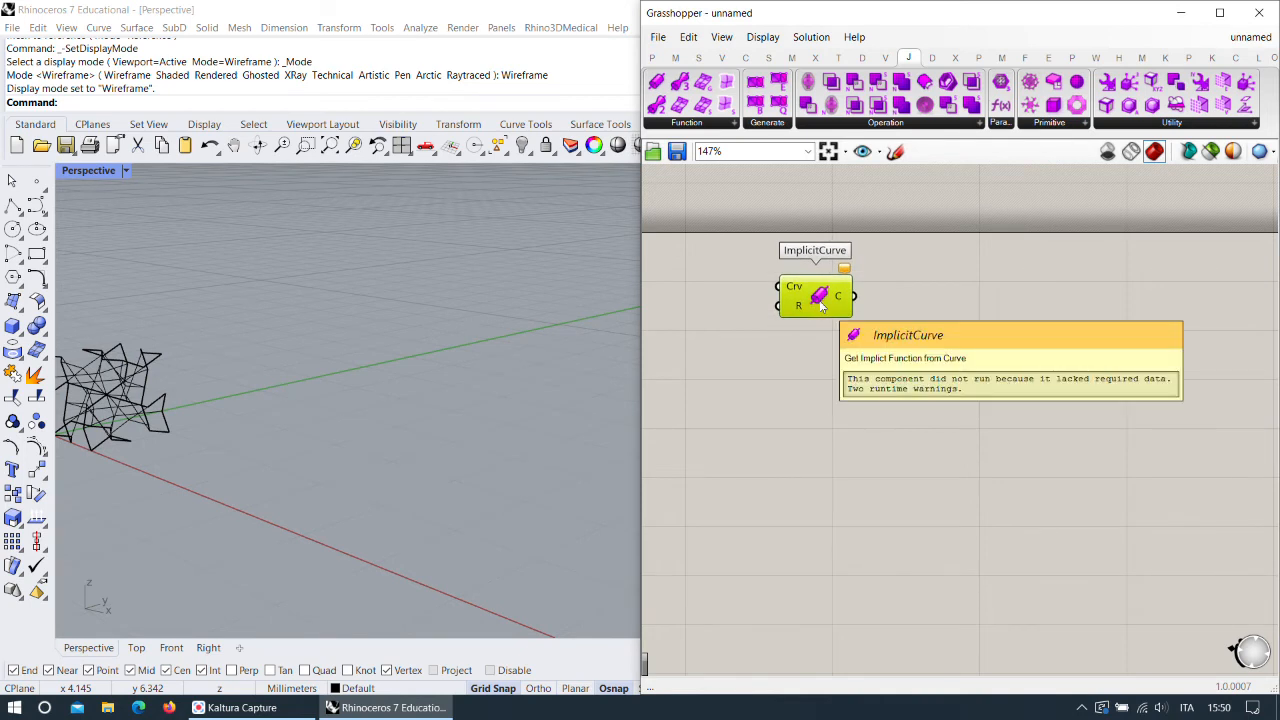
{"action": "left_click_drag", "start_coordinate": [821, 296], "coordinate": [822, 308]}
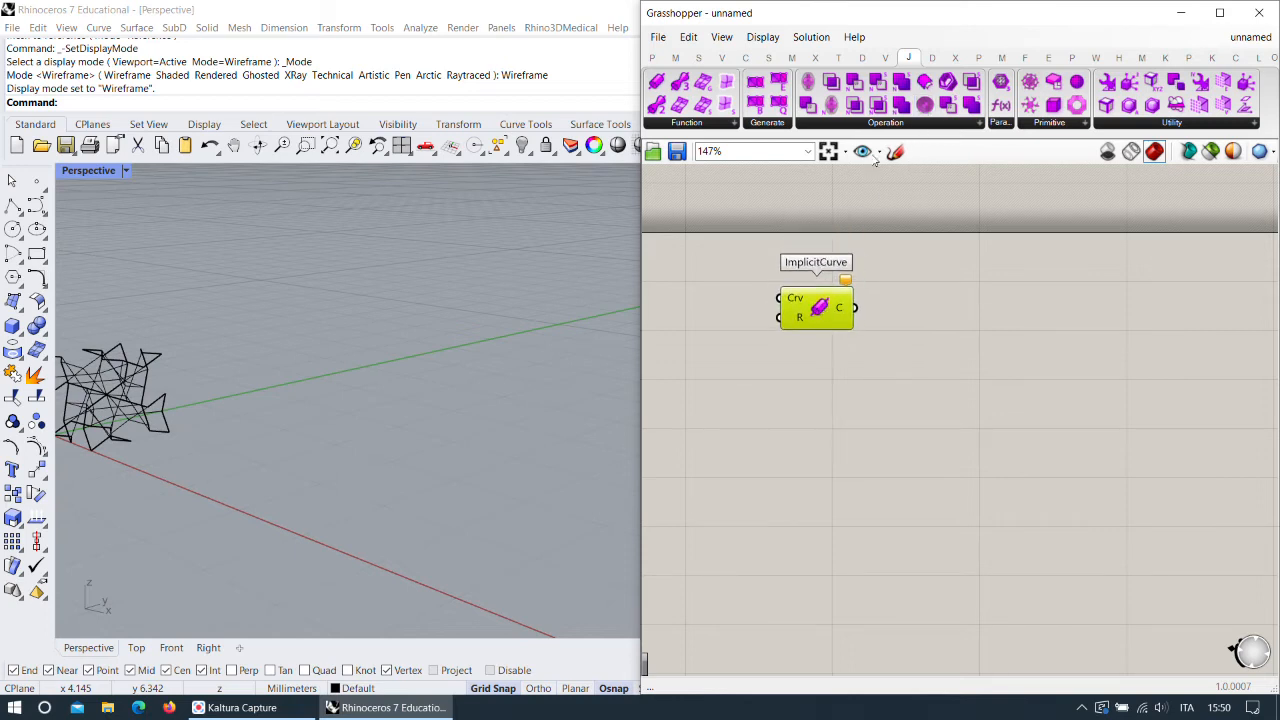
Add an ImplicitNarySmoothUnion component beside ImplicitCurve.
{"action": "left_click", "coordinate": [902, 123]}
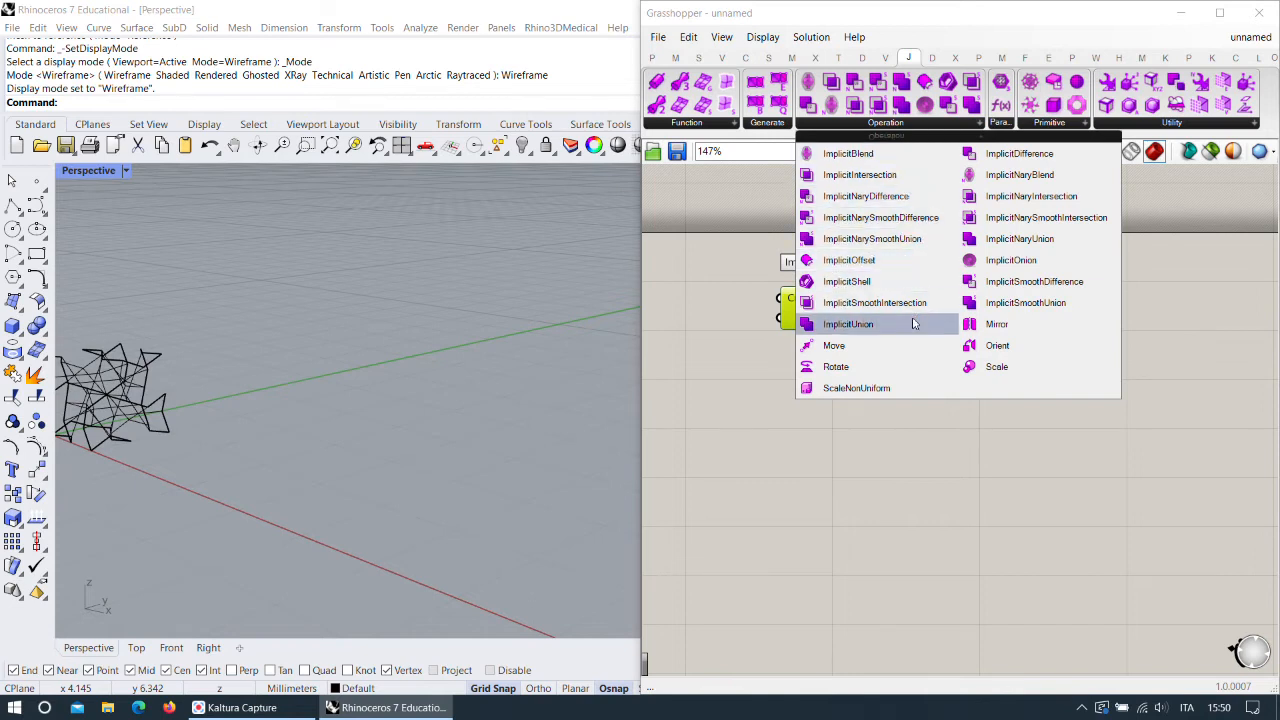
{"action": "left_click", "coordinate": [922, 436]}
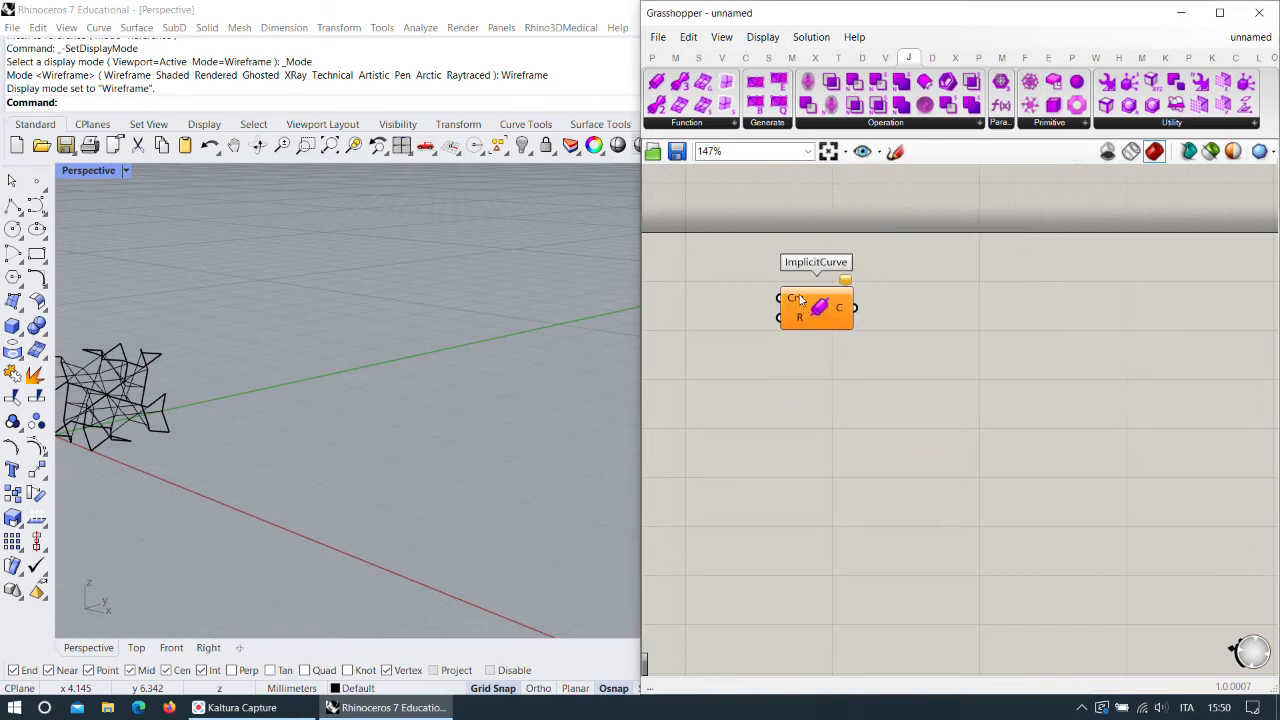
{"action": "left_click", "coordinate": [874, 124]}
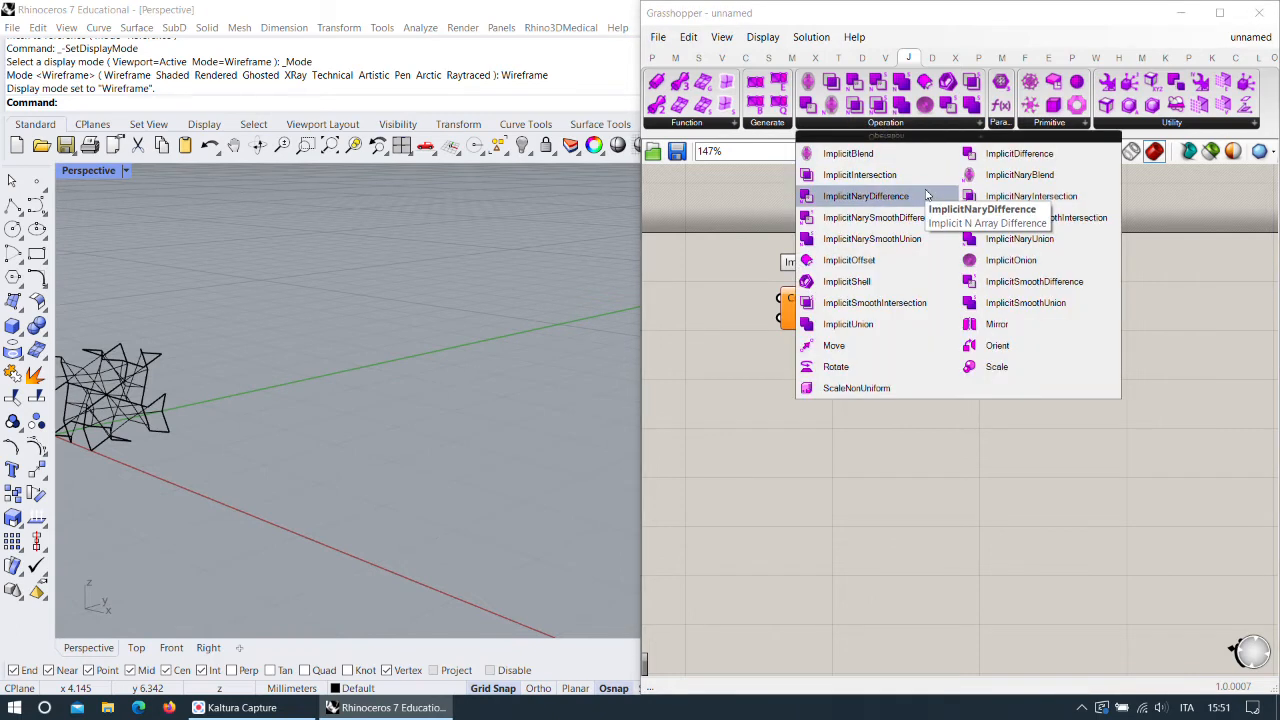
{"action": "left_click", "coordinate": [891, 247]}
{"action": "left_click", "coordinate": [963, 326]}
{"action": "scroll", "coordinate": [938, 330], "scroll_direction": "up", "scroll_amount": 1}
{"action": "left_click_drag", "start_coordinate": [941, 330], "coordinate": [943, 370]}
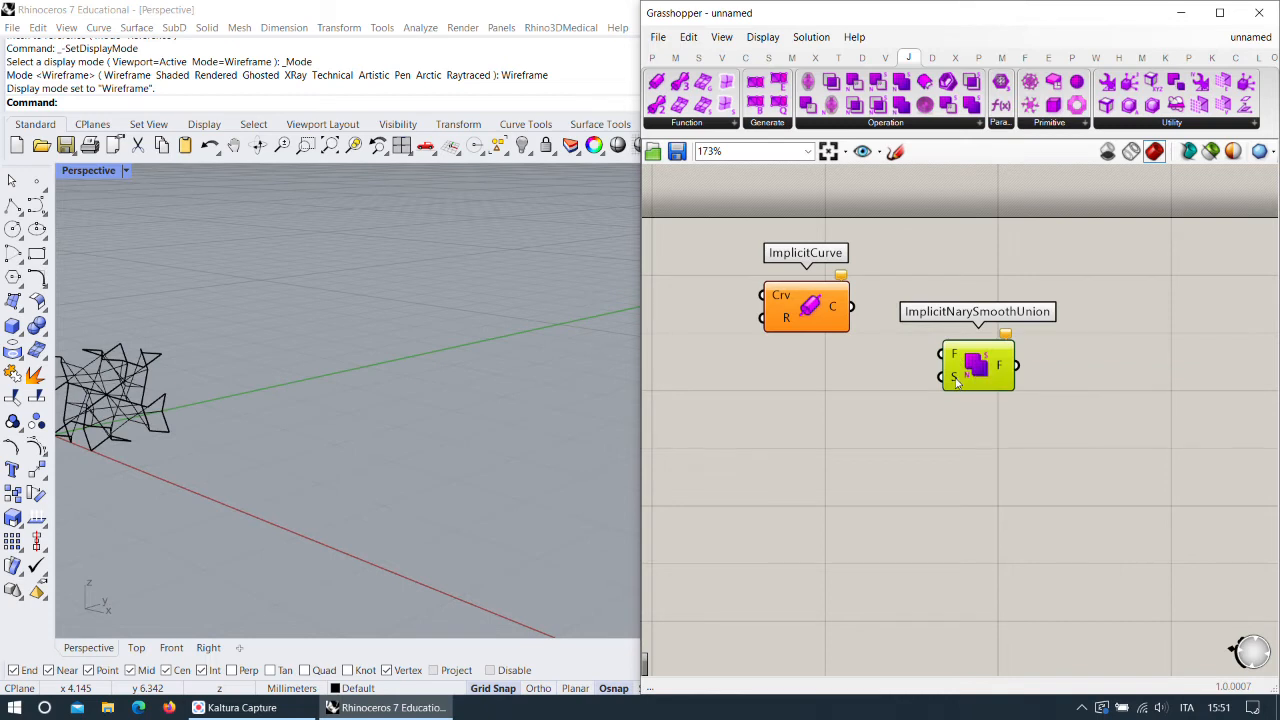
{"action": "left_click_drag", "start_coordinate": [996, 371], "coordinate": [993, 325]}
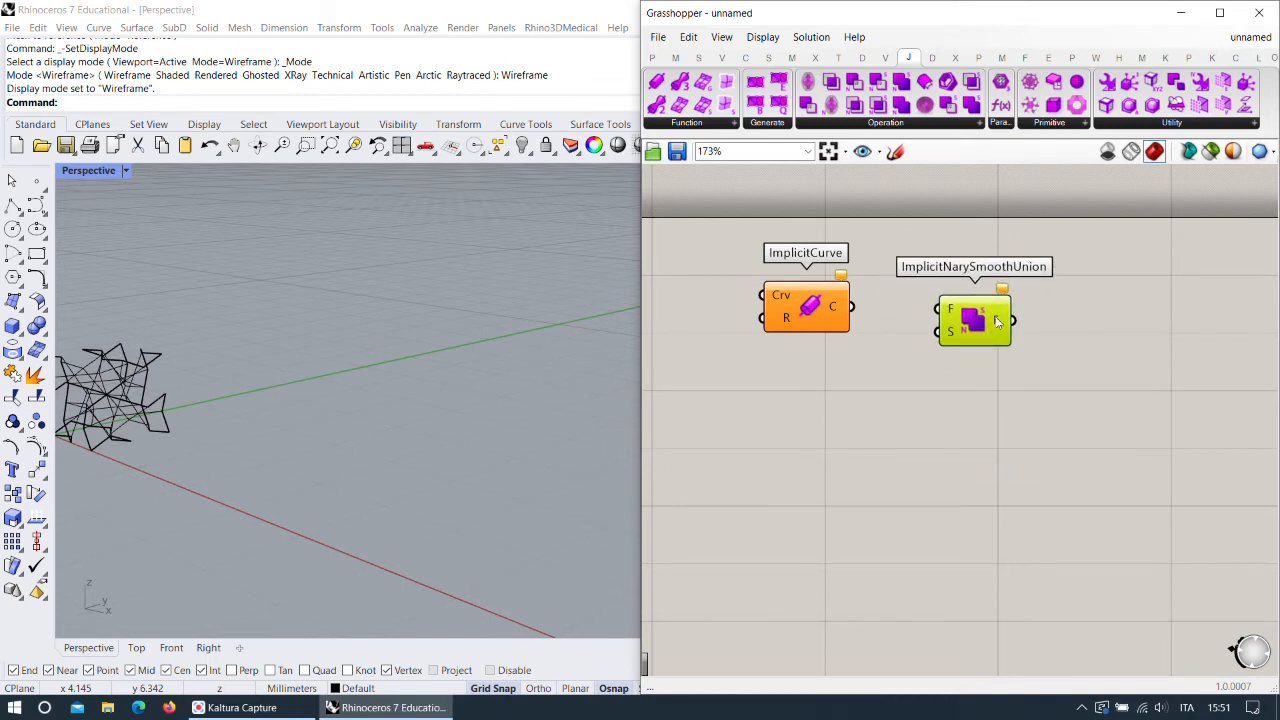
{"action": "scroll", "coordinate": [946, 438], "scroll_direction": "down", "scroll_amount": 2}
{"action": "scroll", "coordinate": [837, 375], "scroll_direction": "up", "scroll_amount": 2}
Create a 0.1 number slider and connect it to the radius input of ImplicitCurve.
{"action": "right_click_drag", "start_coordinate": [865, 356], "coordinate": [1000, 351]}
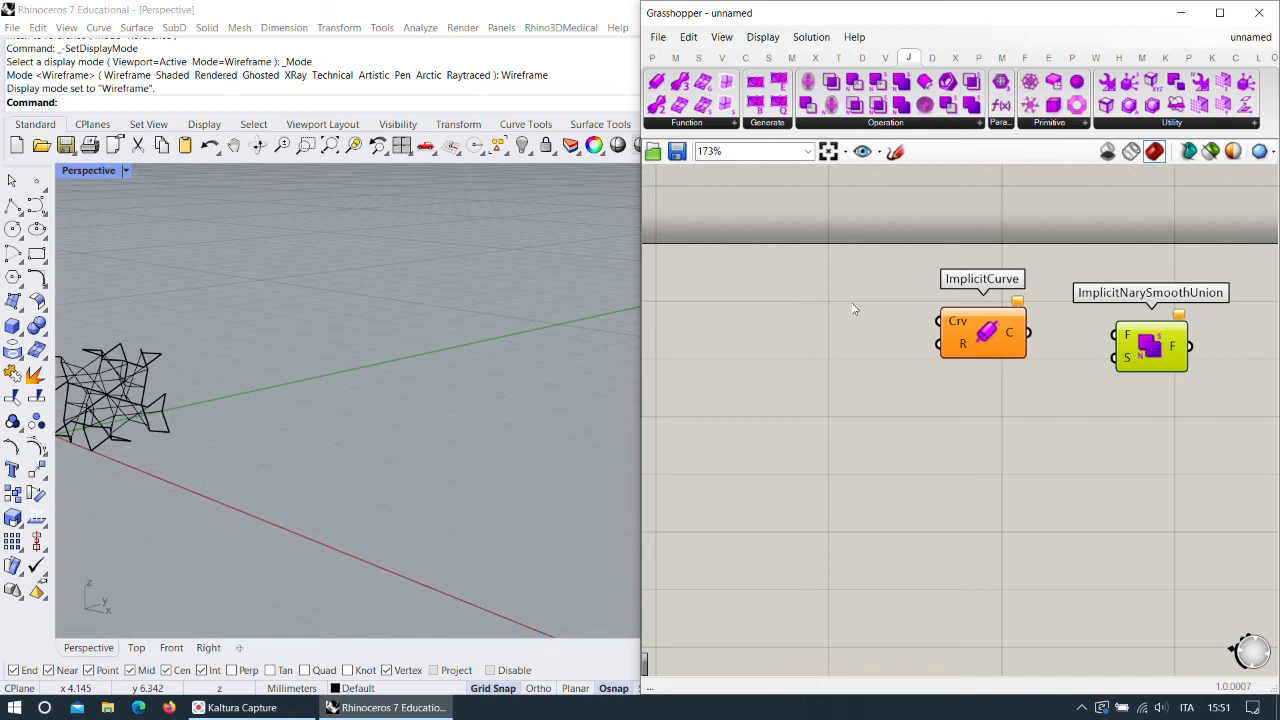
{"action": "double_click", "coordinate": [878, 378]}
{"action": "type", "text": "0.1"}
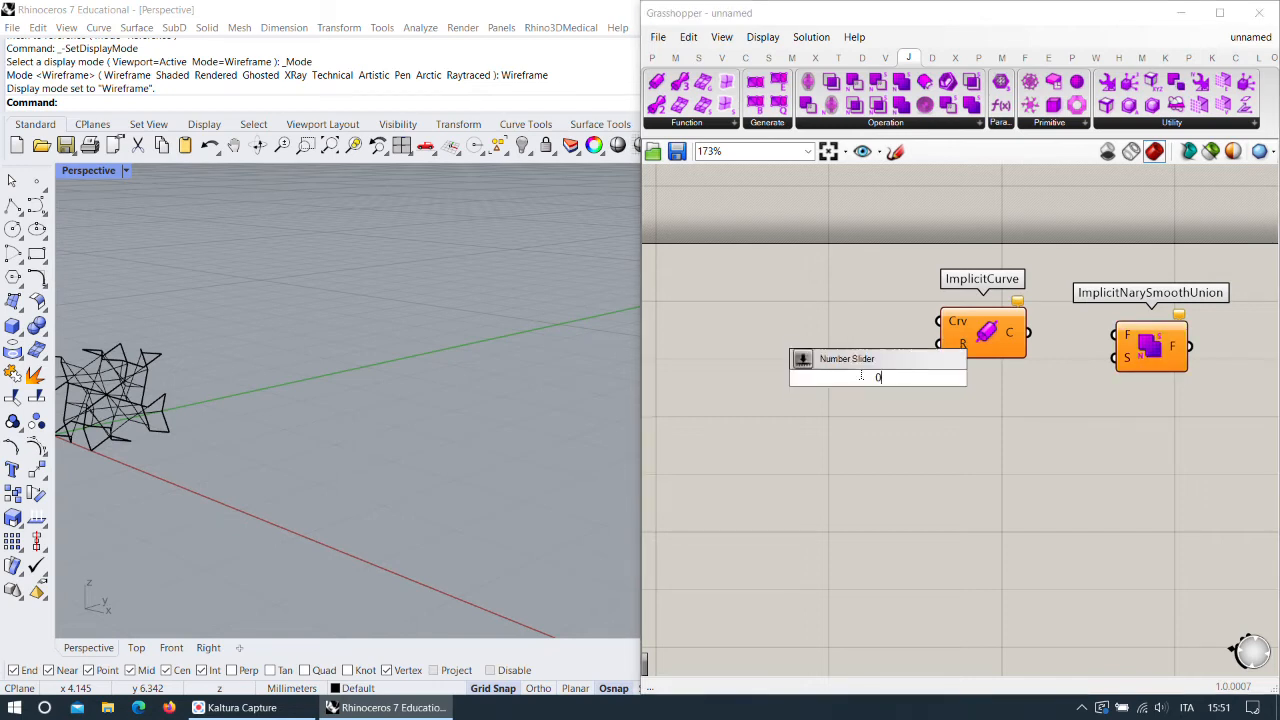
{"action": "key", "text": "Return"}
{"action": "left_click_drag", "start_coordinate": [884, 375], "coordinate": [815, 350]}
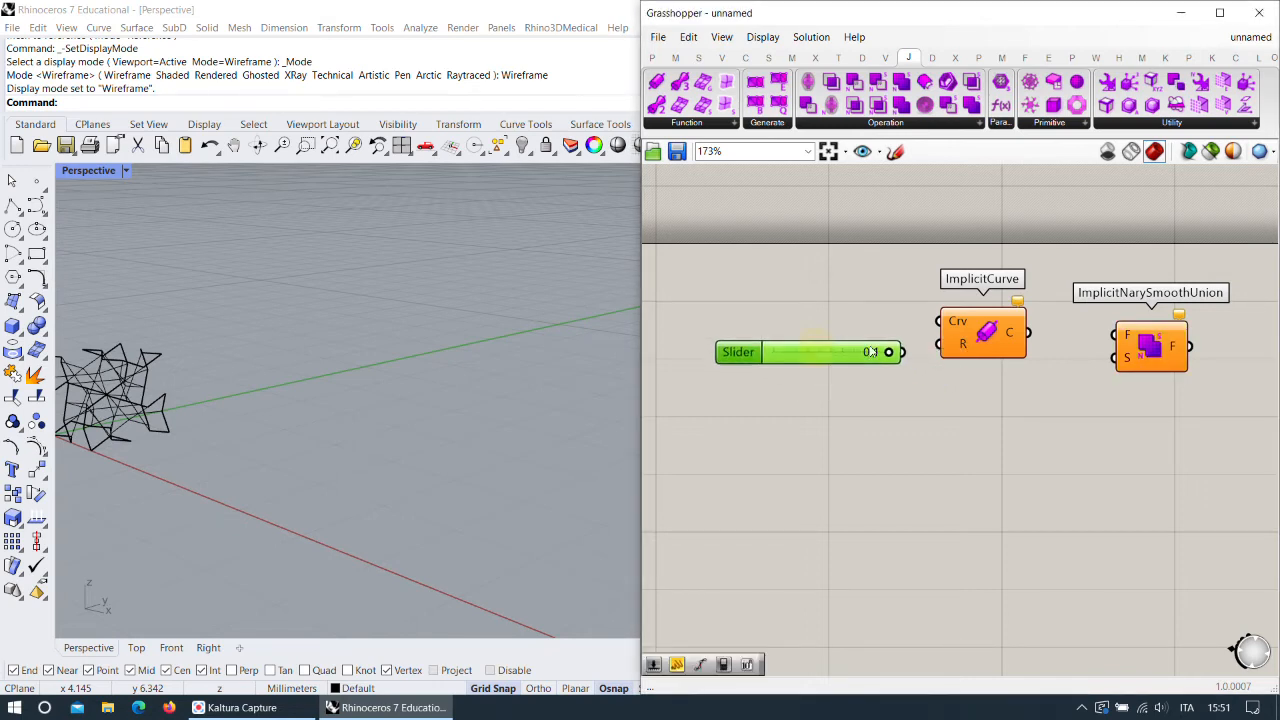
{"action": "left_click_drag", "start_coordinate": [909, 352], "coordinate": [908, 491]}
Connect the existing lattice curves from the earlier definition to the Crv input of ImplicitCurve.
{"action": "scroll", "coordinate": [955, 321], "scroll_direction": "down", "scroll_amount": 9}
{"action": "scroll", "coordinate": [755, 344], "scroll_direction": "up", "scroll_amount": 9}
{"action": "scroll", "coordinate": [892, 328], "scroll_direction": "down", "scroll_amount": 8}
{"action": "scroll", "coordinate": [750, 338], "scroll_direction": "up", "scroll_amount": 7}
{"action": "scroll", "coordinate": [847, 362], "scroll_direction": "down", "scroll_amount": 5}
{"action": "scroll", "coordinate": [825, 480], "scroll_direction": "up", "scroll_amount": 4}
{"action": "right_click_drag", "start_coordinate": [852, 496], "coordinate": [1000, 456]}
{"action": "left_click_drag", "start_coordinate": [778, 424], "coordinate": [982, 403]}
{"action": "left_click_drag", "start_coordinate": [772, 430], "coordinate": [973, 411]}
{"action": "left_click_drag", "start_coordinate": [1008, 411], "coordinate": [958, 387]}
{"action": "scroll", "coordinate": [997, 444], "scroll_direction": "down", "scroll_amount": 7}
{"action": "scroll", "coordinate": [1123, 406], "scroll_direction": "up", "scroll_amount": 12}
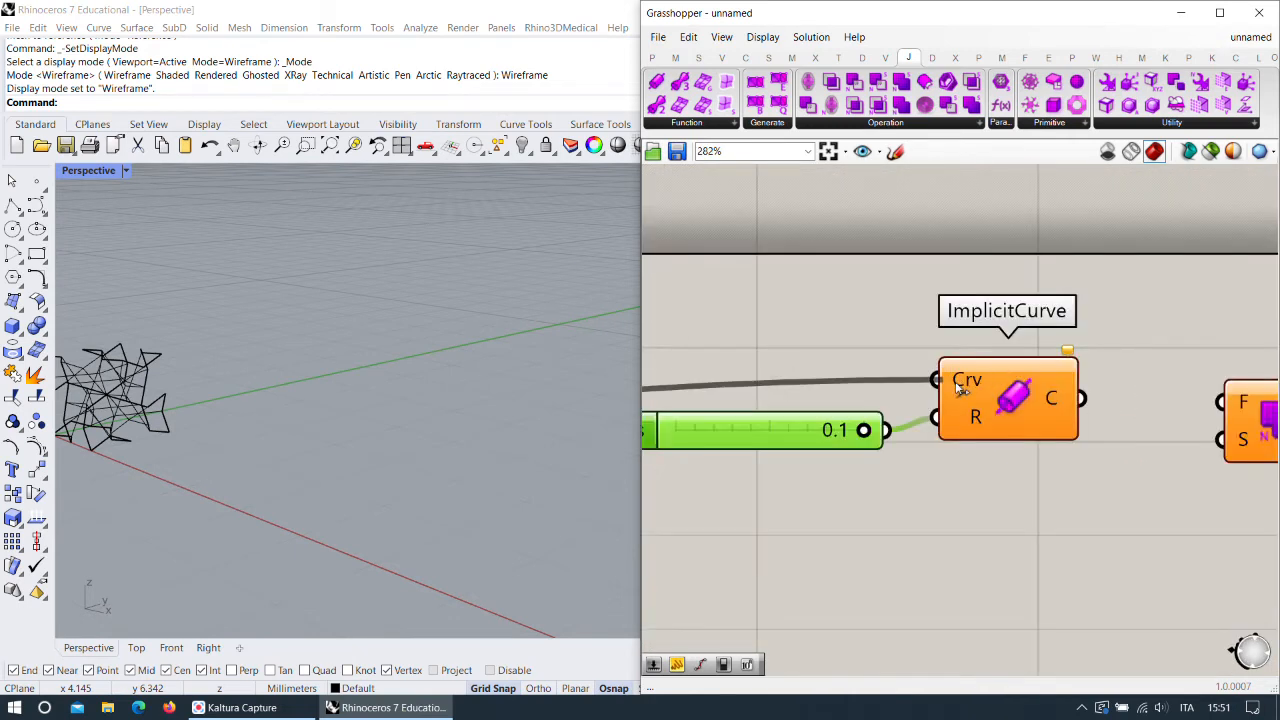
{"action": "scroll", "coordinate": [960, 388], "scroll_direction": "down", "scroll_amount": 6}
{"action": "scroll", "coordinate": [965, 390], "scroll_direction": "up", "scroll_amount": 5}
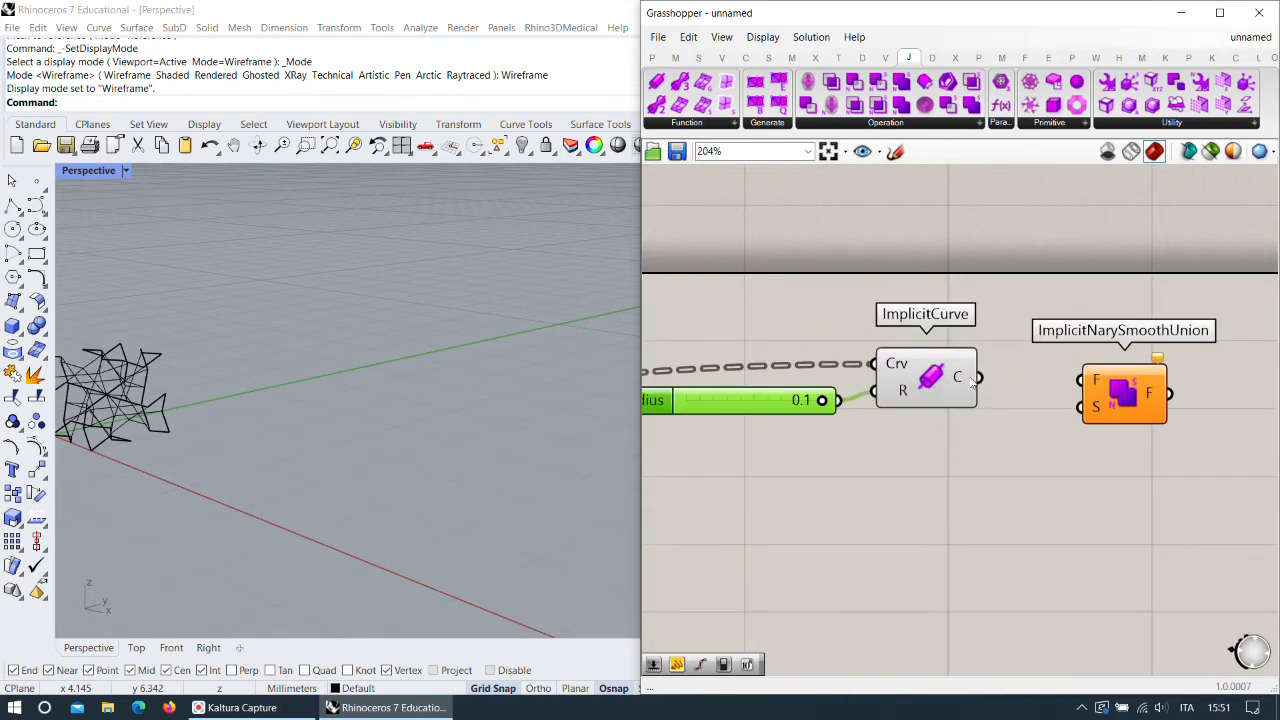
Flatten the Crv input of ImplicitCurve and check its output data.
{"action": "mouse_move", "coordinate": [960, 386]}
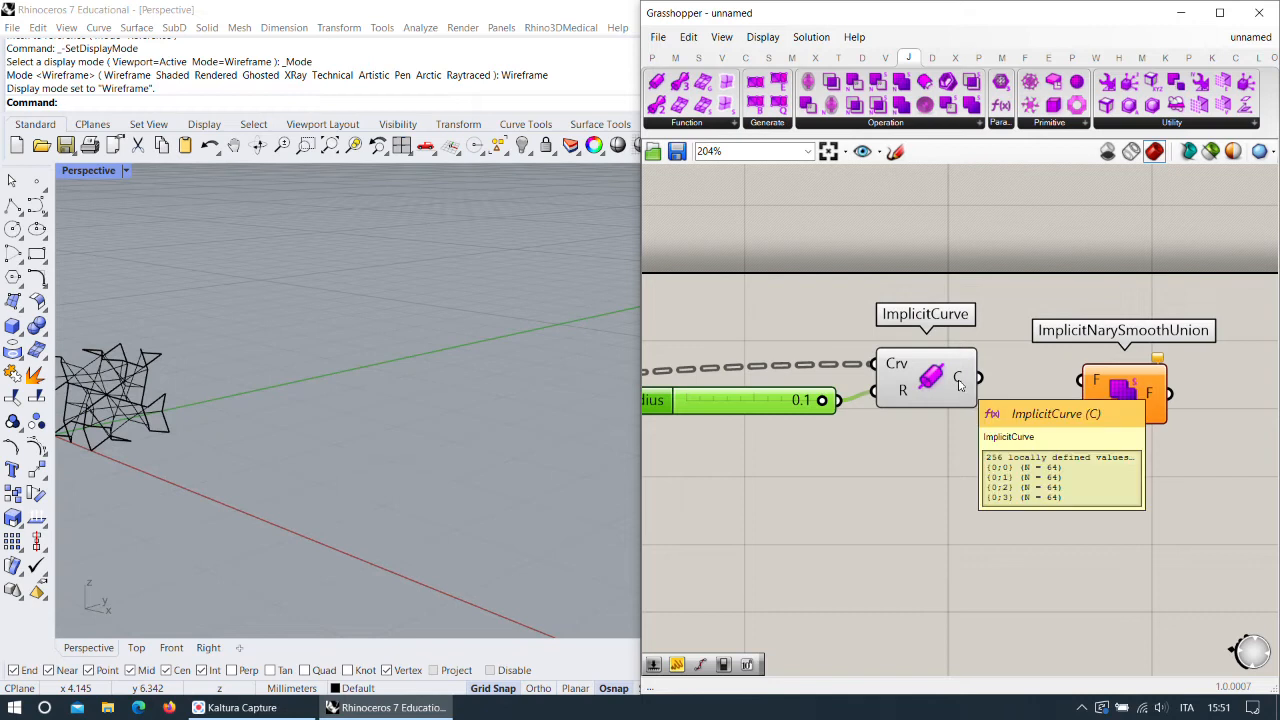
{"action": "right_click", "coordinate": [898, 363]}
{"action": "left_click", "coordinate": [940, 478]}
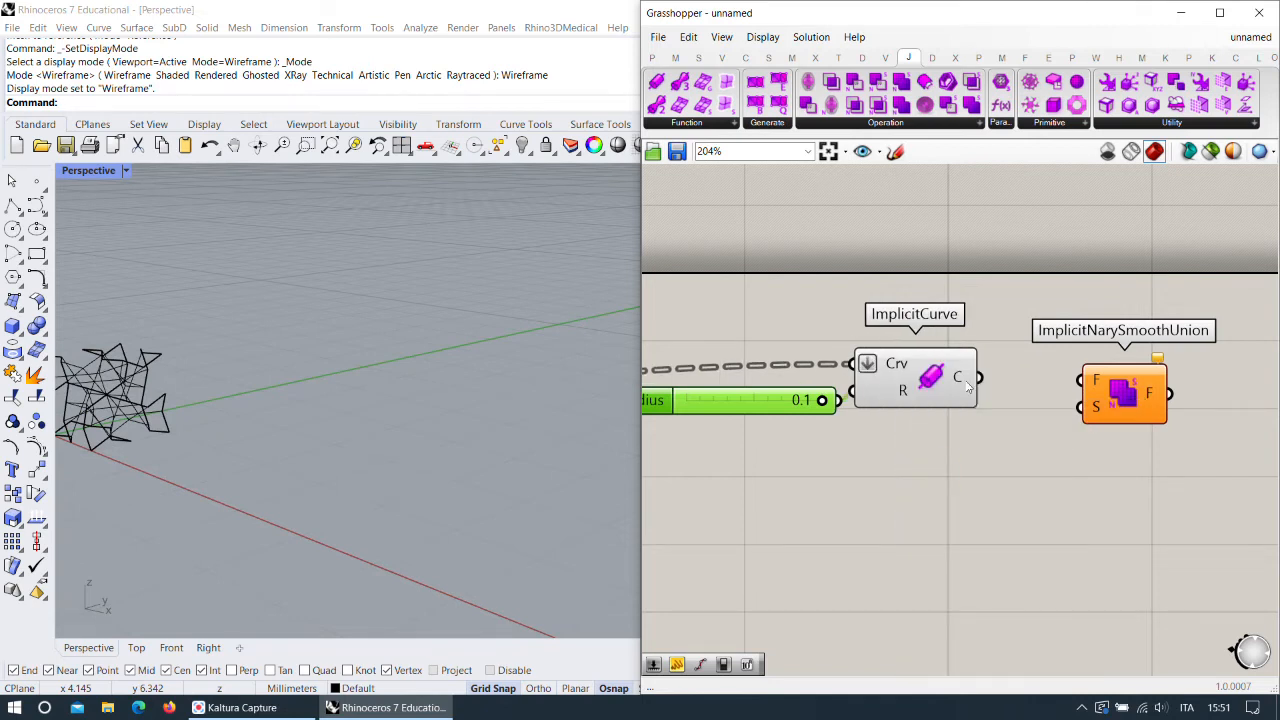
{"action": "mouse_move", "coordinate": [968, 387]}
Connect the ImplicitCurve output to the F input of ImplicitNarySmoothUnion and tidy the spacing of the slider and union component.
{"action": "left_click_drag", "start_coordinate": [808, 400], "coordinate": [764, 391]}
{"action": "left_click_drag", "start_coordinate": [1113, 396], "coordinate": [979, 377]}
{"action": "left_click_drag", "start_coordinate": [1127, 404], "coordinate": [1051, 389]}
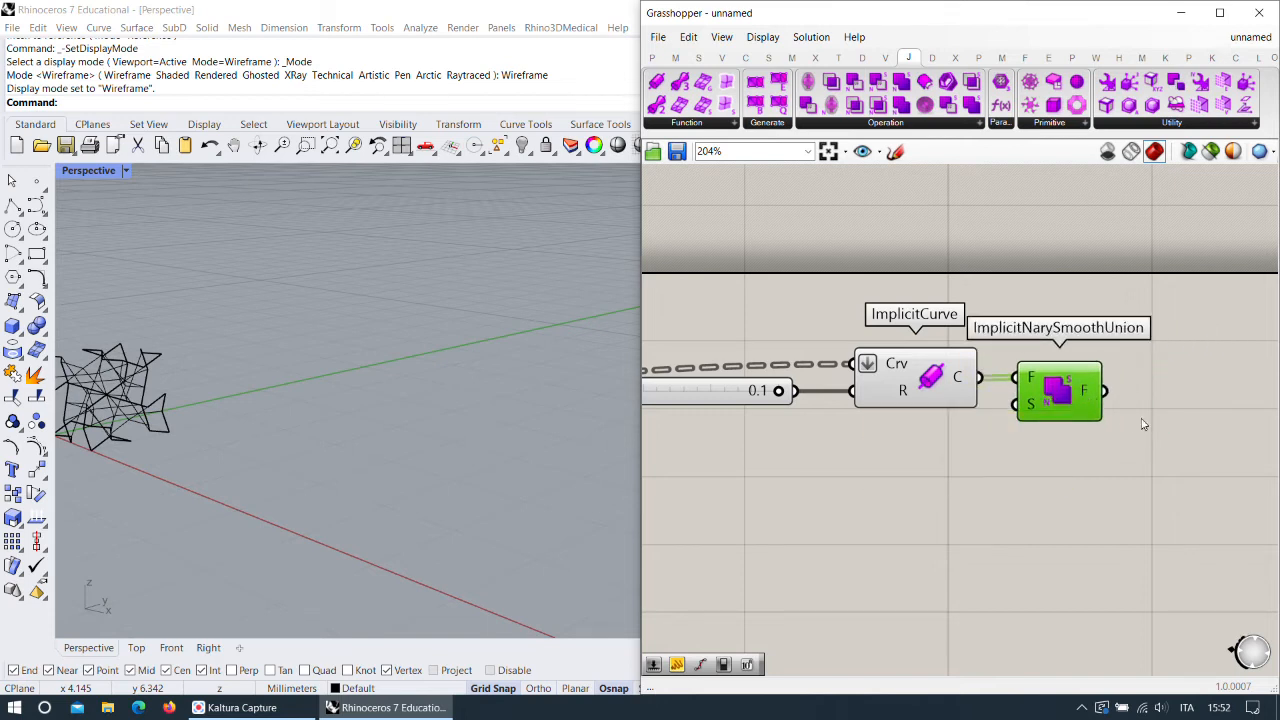
{"action": "right_click_drag", "start_coordinate": [1146, 420], "coordinate": [989, 415]}
{"action": "left_click", "coordinate": [927, 124]}
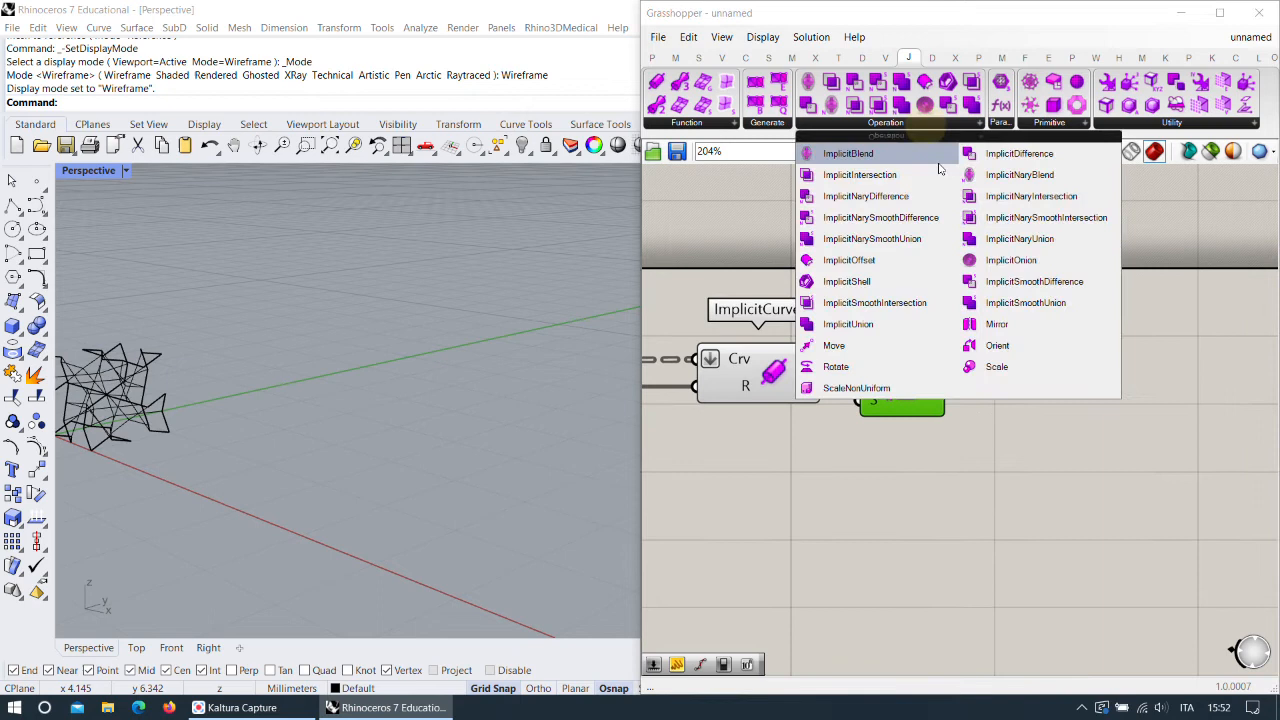
{"action": "left_click", "coordinate": [1069, 469]}
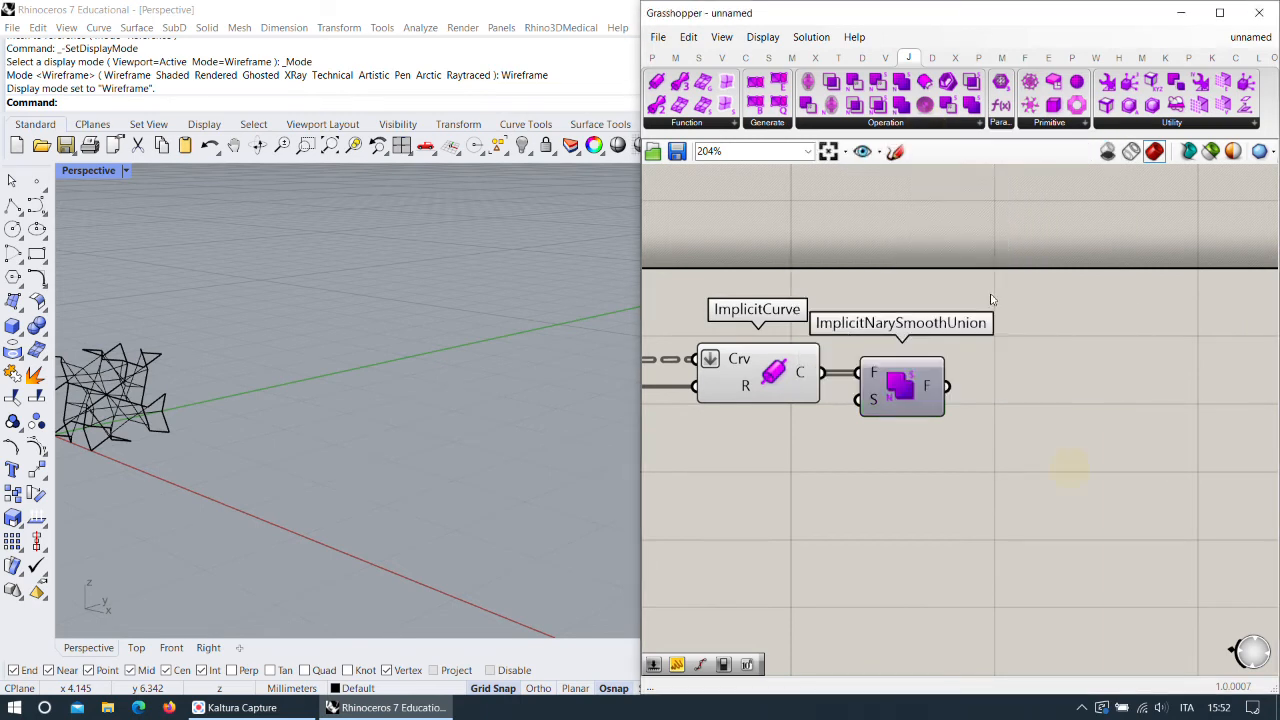
{"action": "left_click_drag", "start_coordinate": [892, 386], "coordinate": [935, 383]}
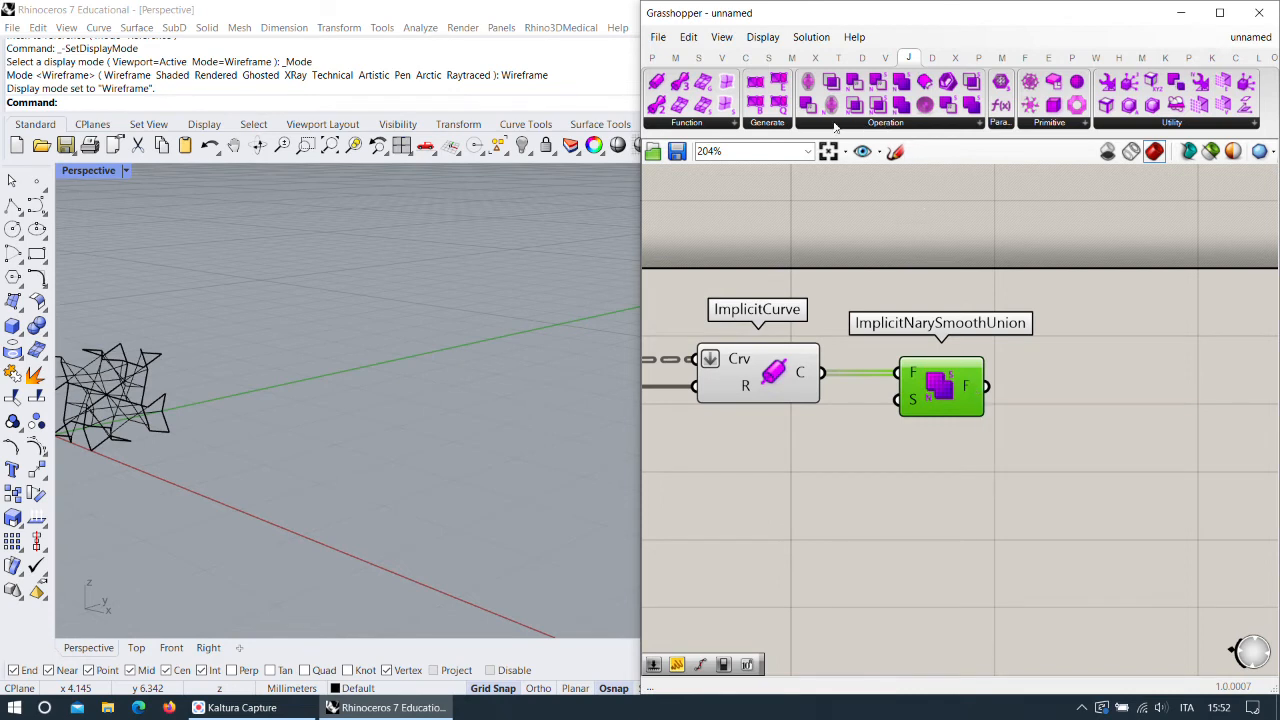
Add an IsoSurface component beside ImplicitNarySmoothUnion and review its inputs.
{"action": "left_click", "coordinate": [775, 124]}
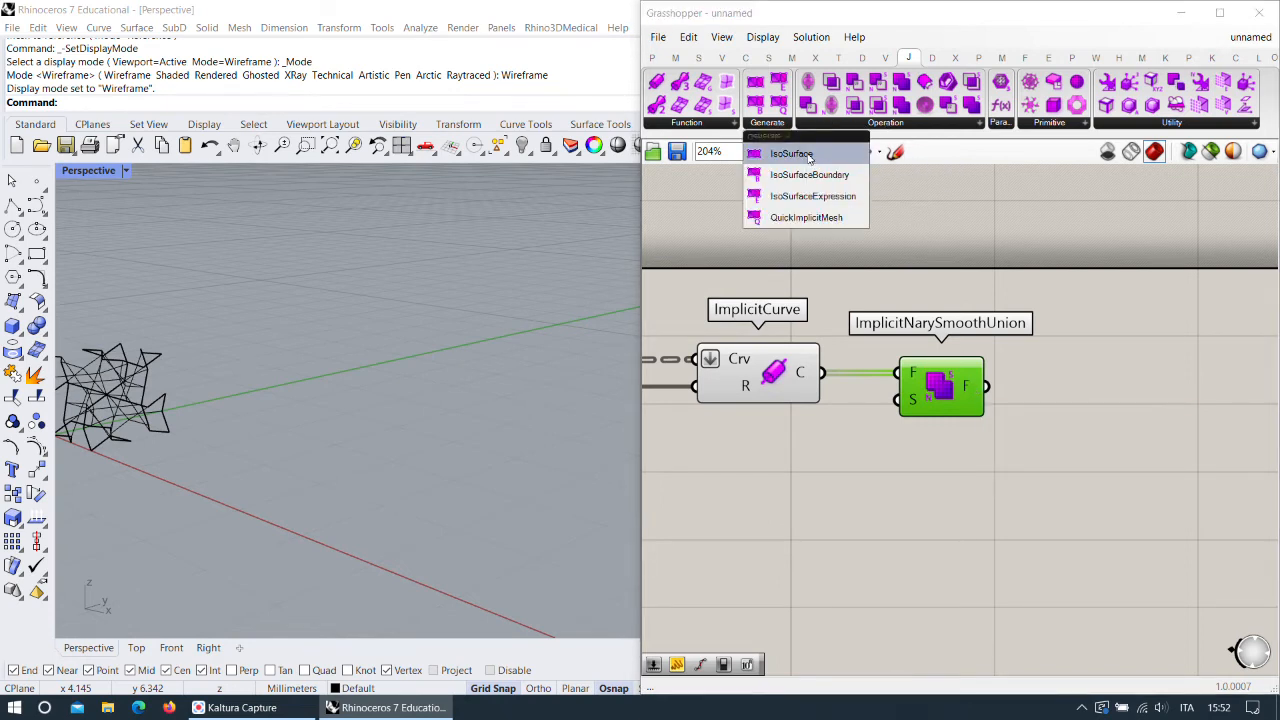
{"action": "left_click", "coordinate": [790, 154]}
{"action": "left_click", "coordinate": [1162, 525]}
{"action": "scroll", "coordinate": [1162, 525], "scroll_direction": "up", "scroll_amount": 3}
{"action": "left_click_drag", "start_coordinate": [1047, 468], "coordinate": [1041, 453]}
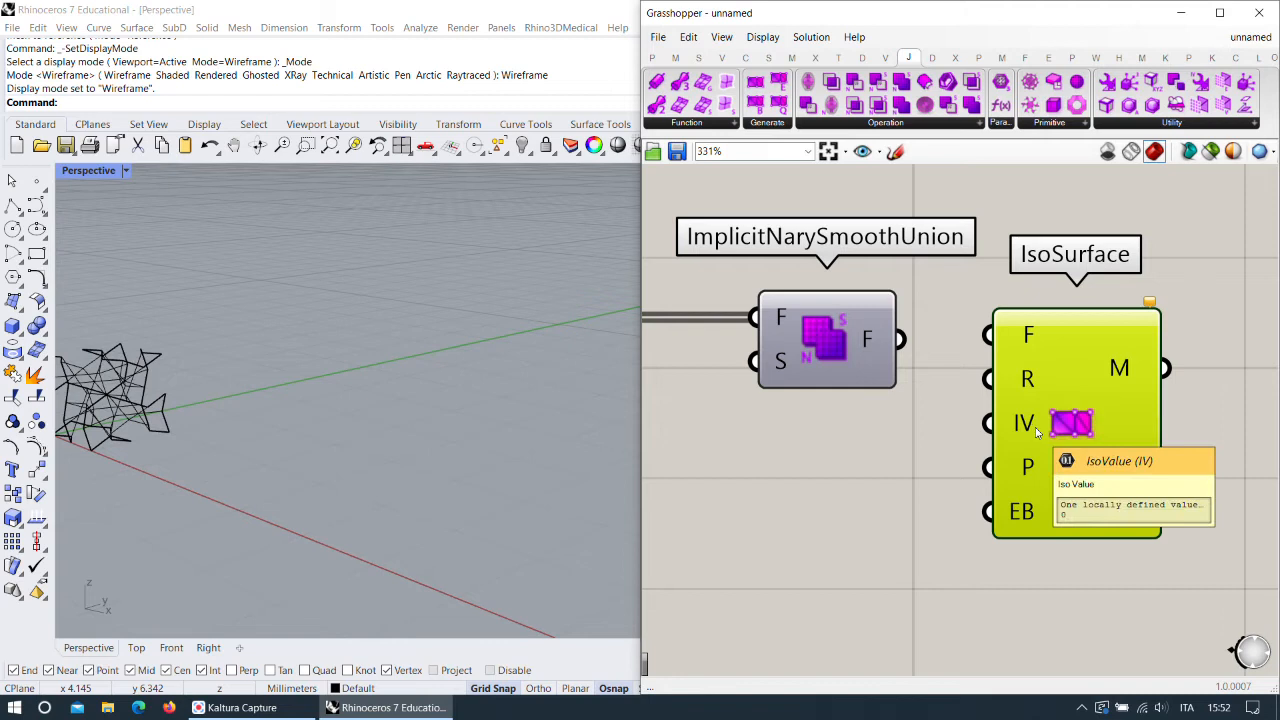
{"action": "left_click_drag", "start_coordinate": [1025, 393], "coordinate": [1047, 402]}
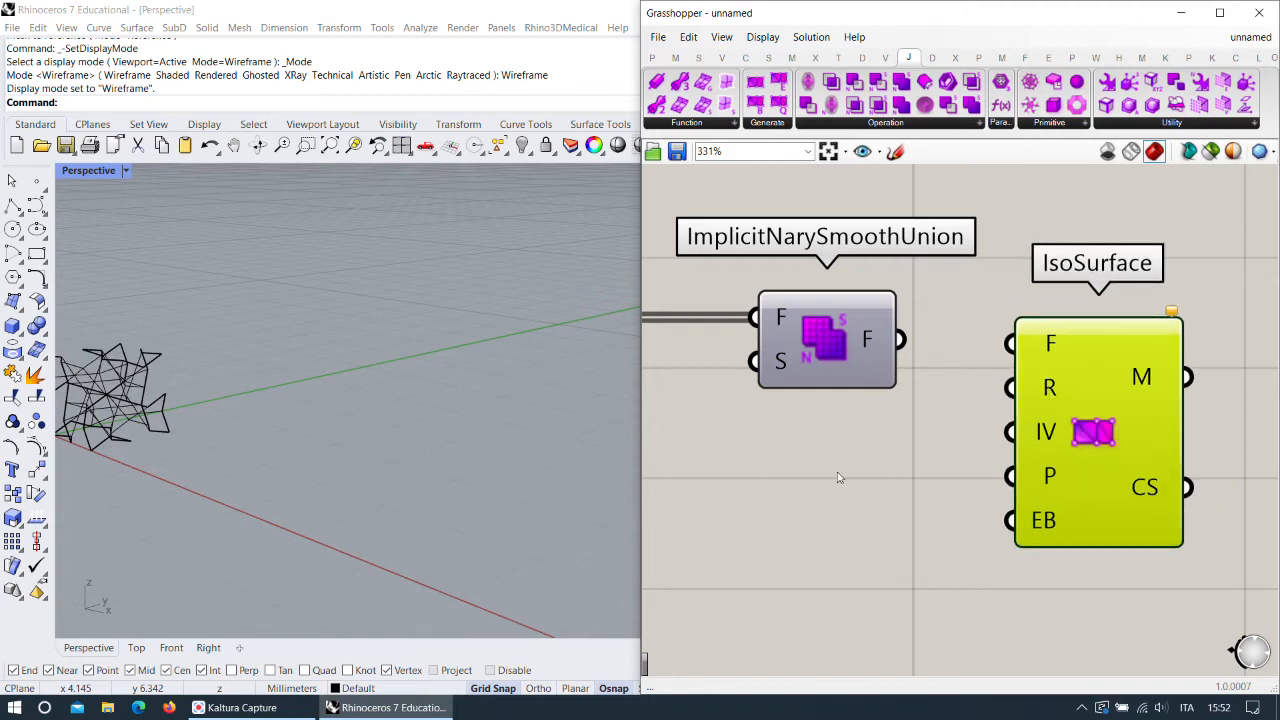
{"action": "left_click", "coordinate": [795, 485]}
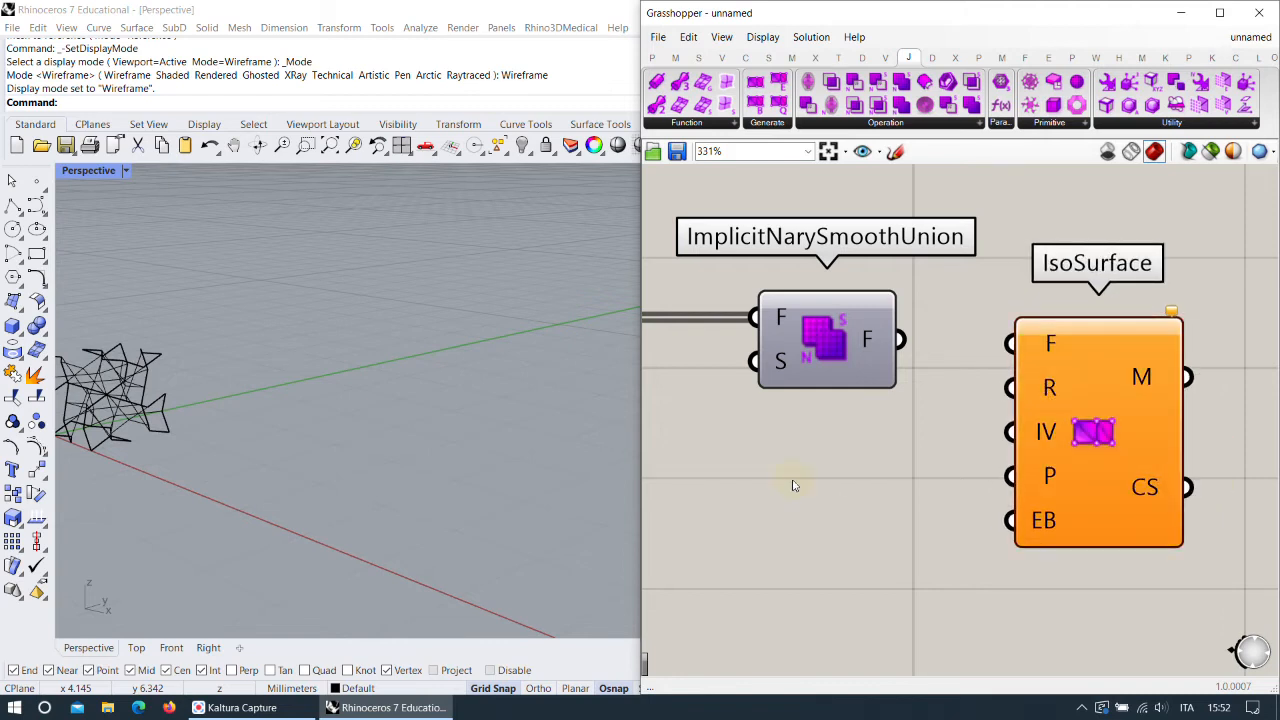
Add a number slider set to 40 for the IsoSurface resolution, review the IsoSurface inputs and reposition that component.
{"action": "double_click", "coordinate": [738, 478]}
{"action": "type", "text": "50"}
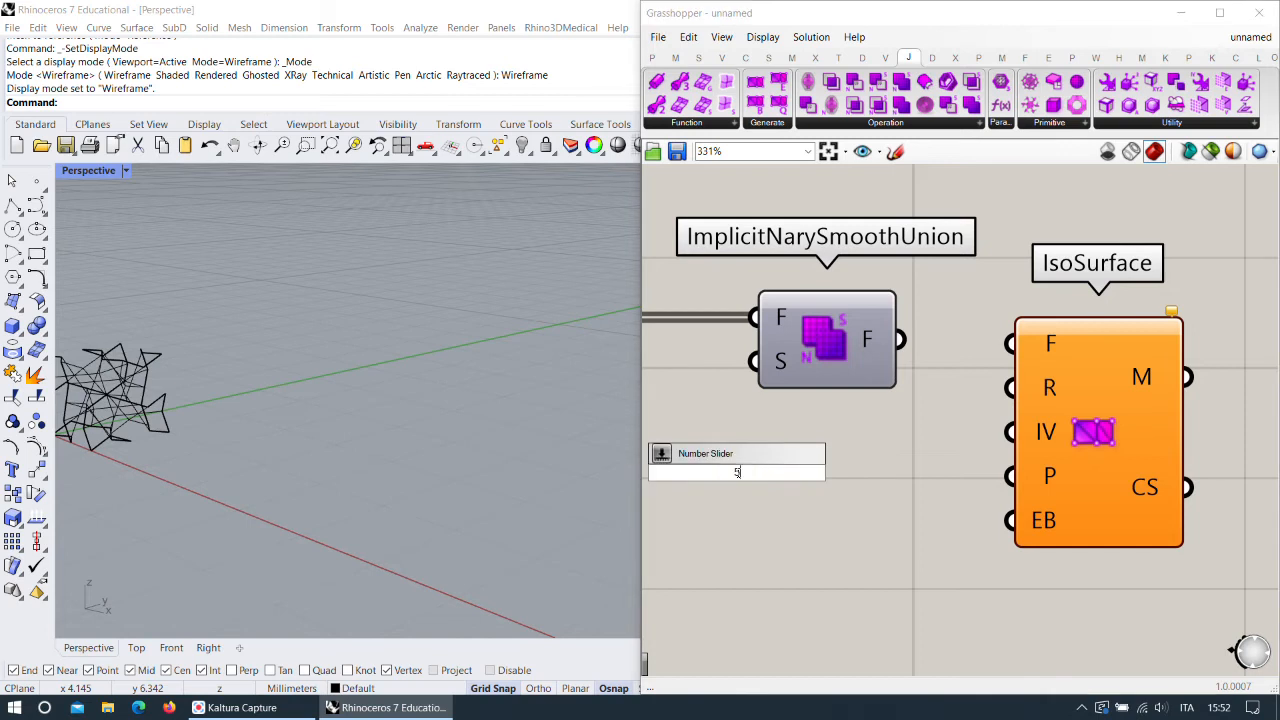
{"action": "key", "text": "Return"}
{"action": "left_click_drag", "start_coordinate": [882, 479], "coordinate": [761, 476]}
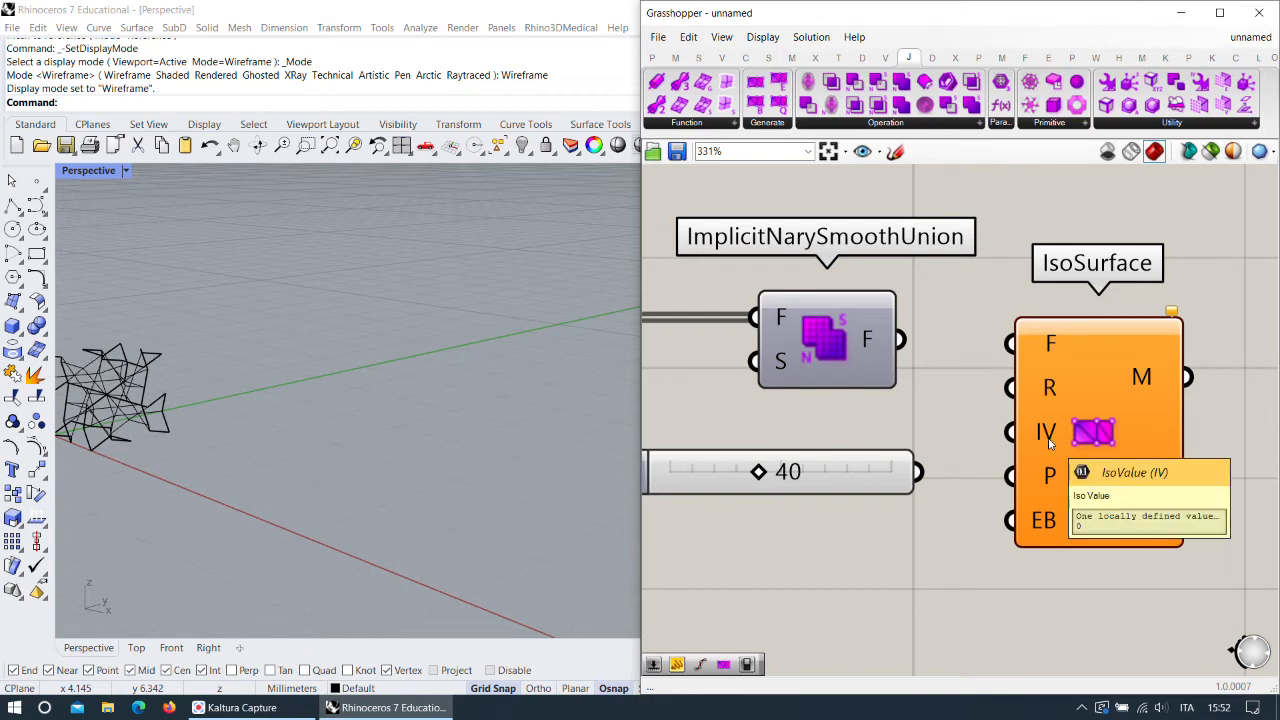
{"action": "mouse_move", "coordinate": [1049, 482]}
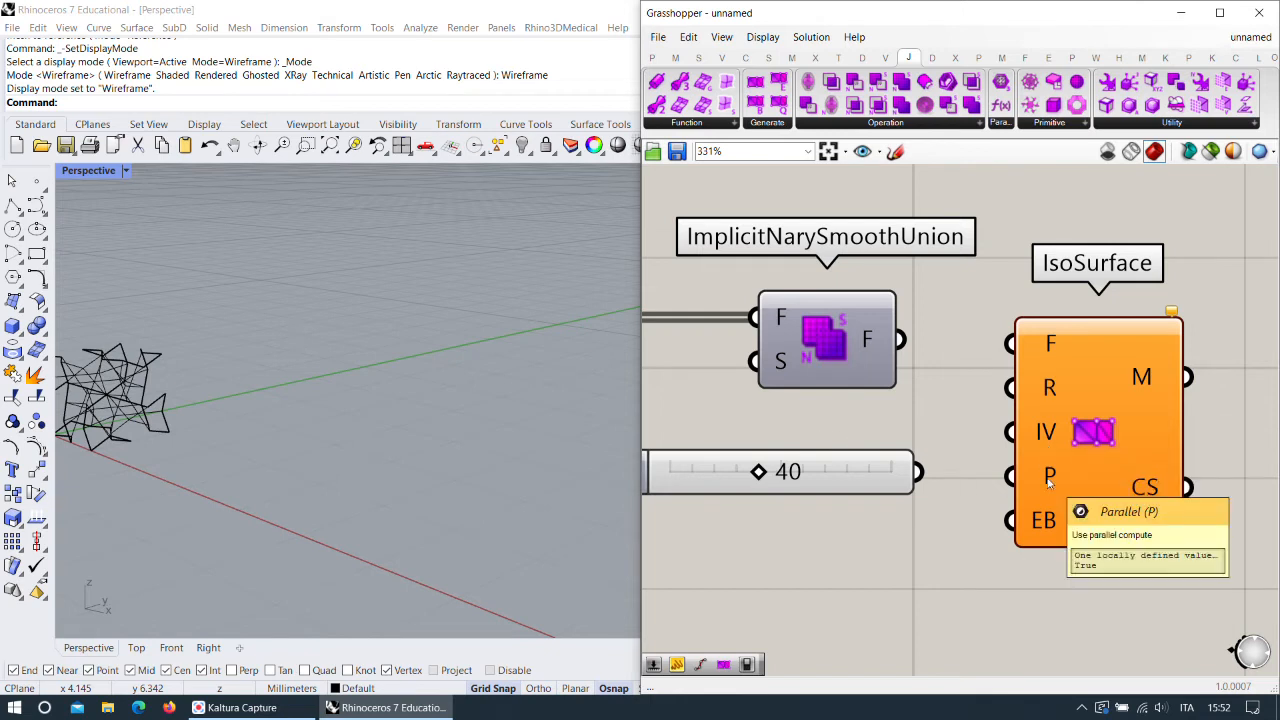
{"action": "mouse_move", "coordinate": [1047, 518]}
{"action": "left_click_drag", "start_coordinate": [1047, 518], "coordinate": [1095, 520]}
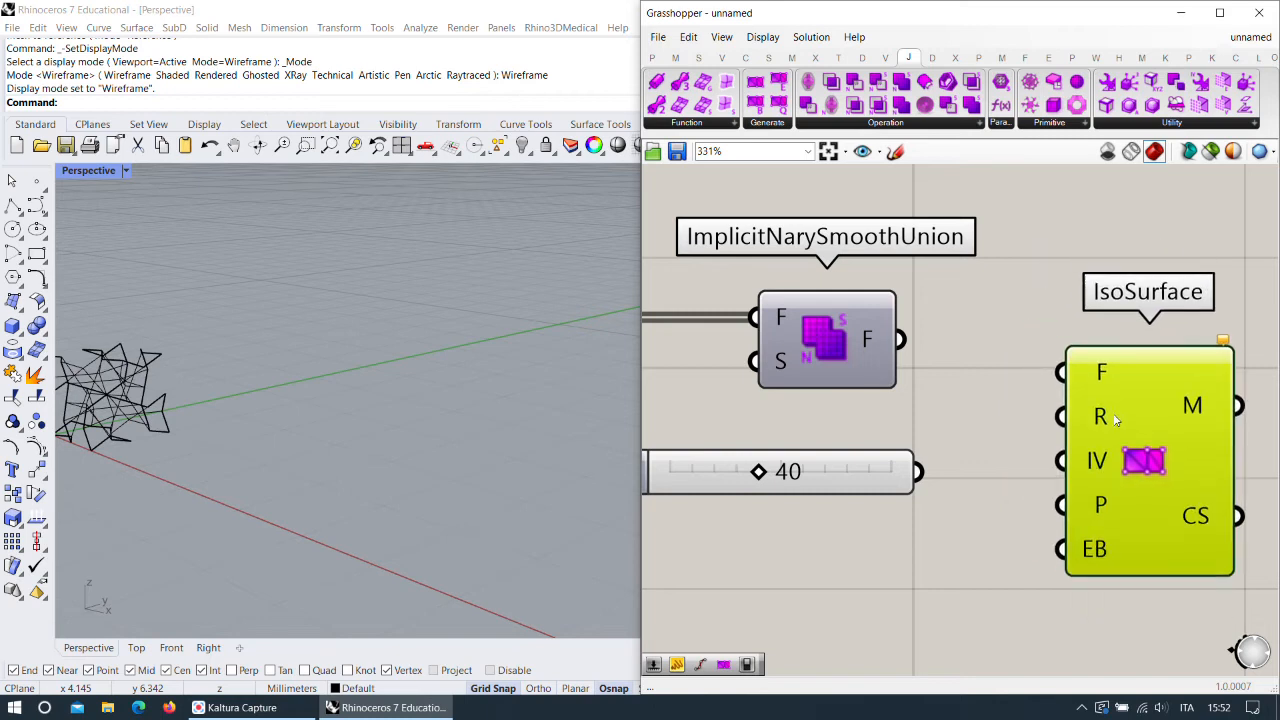
{"action": "mouse_move", "coordinate": [1116, 368]}
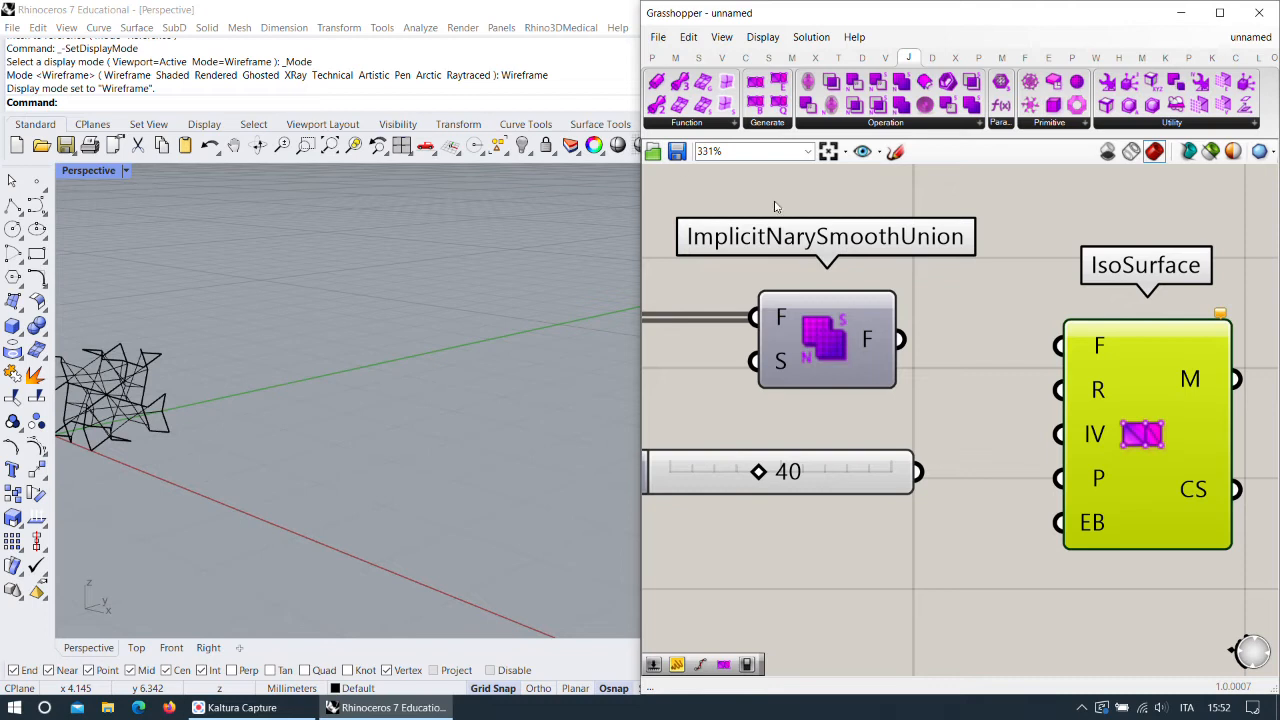
Save the Grasshopper definition as unnamed.gh on the Desktop.
{"action": "left_click", "coordinate": [677, 151]}
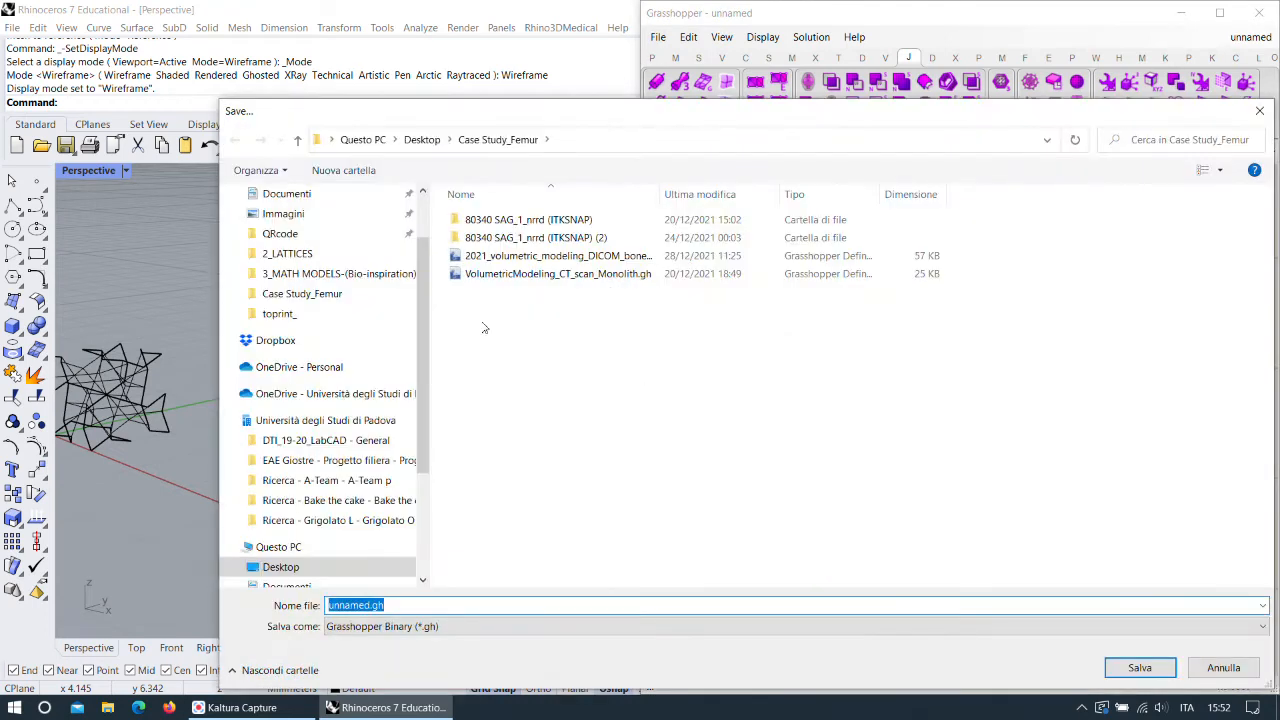
{"action": "scroll", "coordinate": [320, 260], "scroll_direction": "up", "scroll_amount": 3}
{"action": "left_click", "coordinate": [281, 227]}
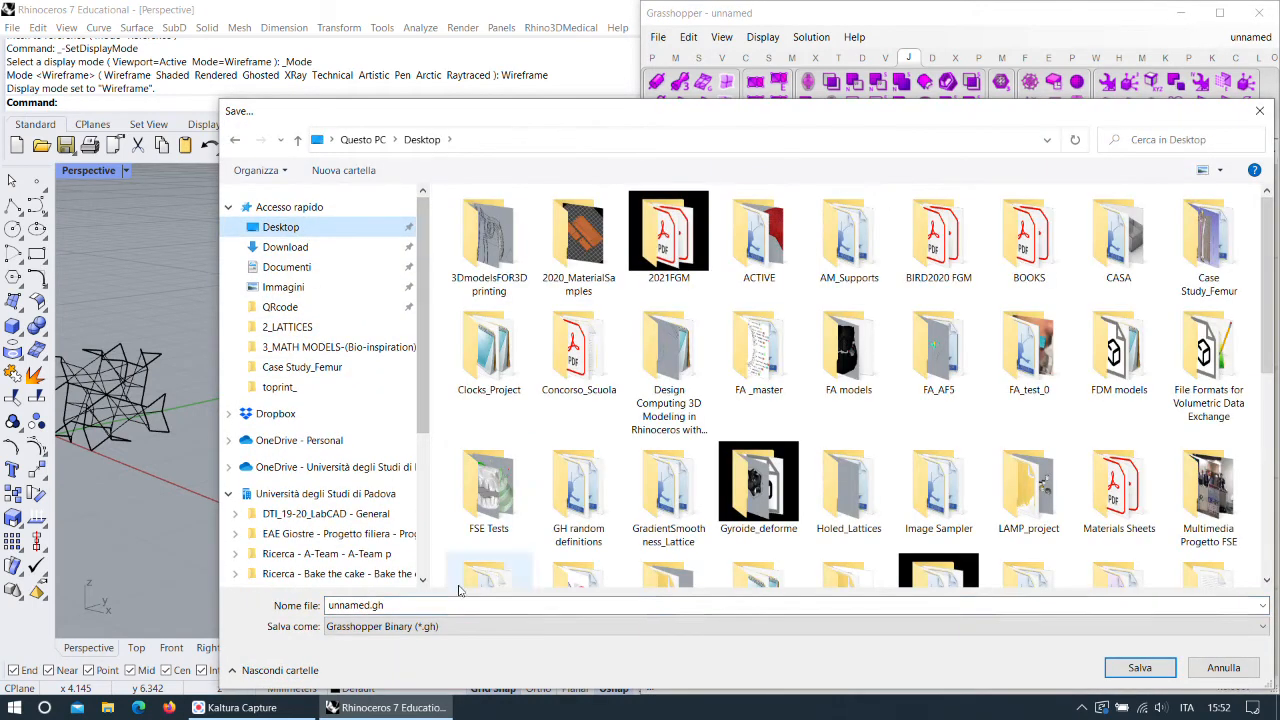
{"action": "left_click", "coordinate": [1150, 669]}
Connect the slider set to 40 to the R input of IsoSurface and the ImplicitNarySmoothUnion output to its F input.
{"action": "left_click_drag", "start_coordinate": [1129, 370], "coordinate": [1104, 366]}
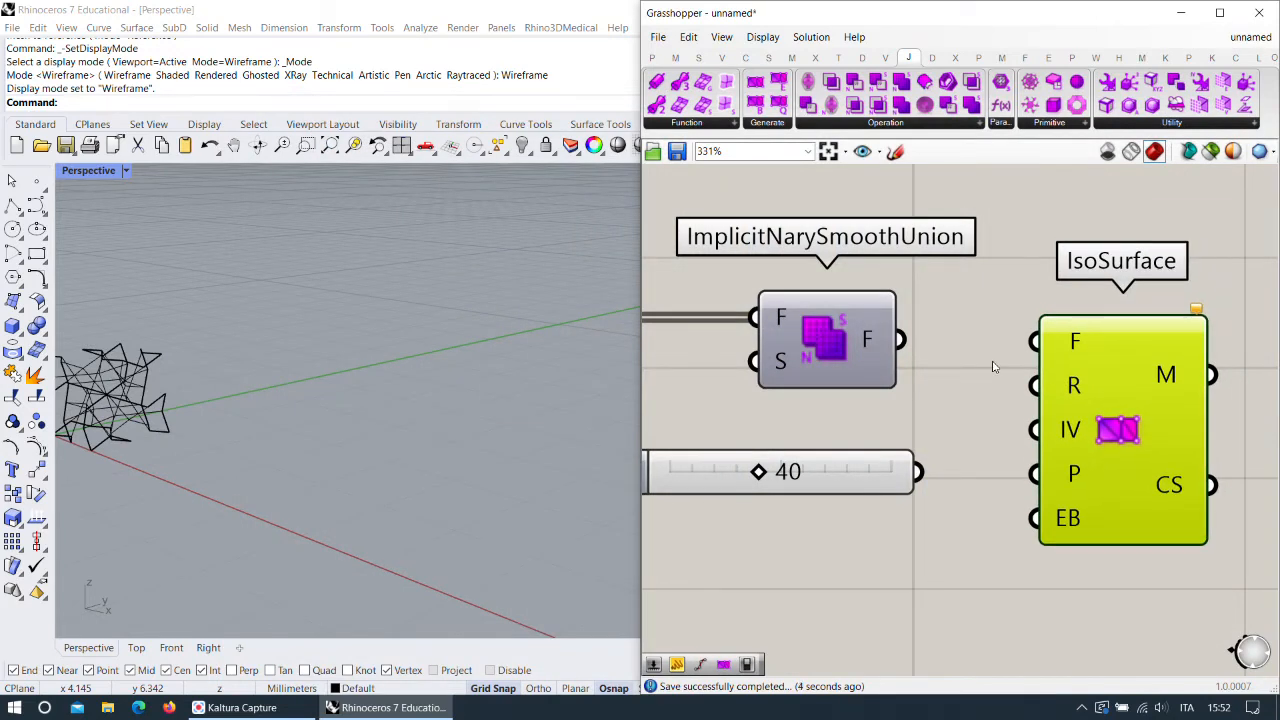
{"action": "left_click_drag", "start_coordinate": [920, 472], "coordinate": [1025, 398]}
{"action": "left_click_drag", "start_coordinate": [1036, 342], "coordinate": [900, 340]}
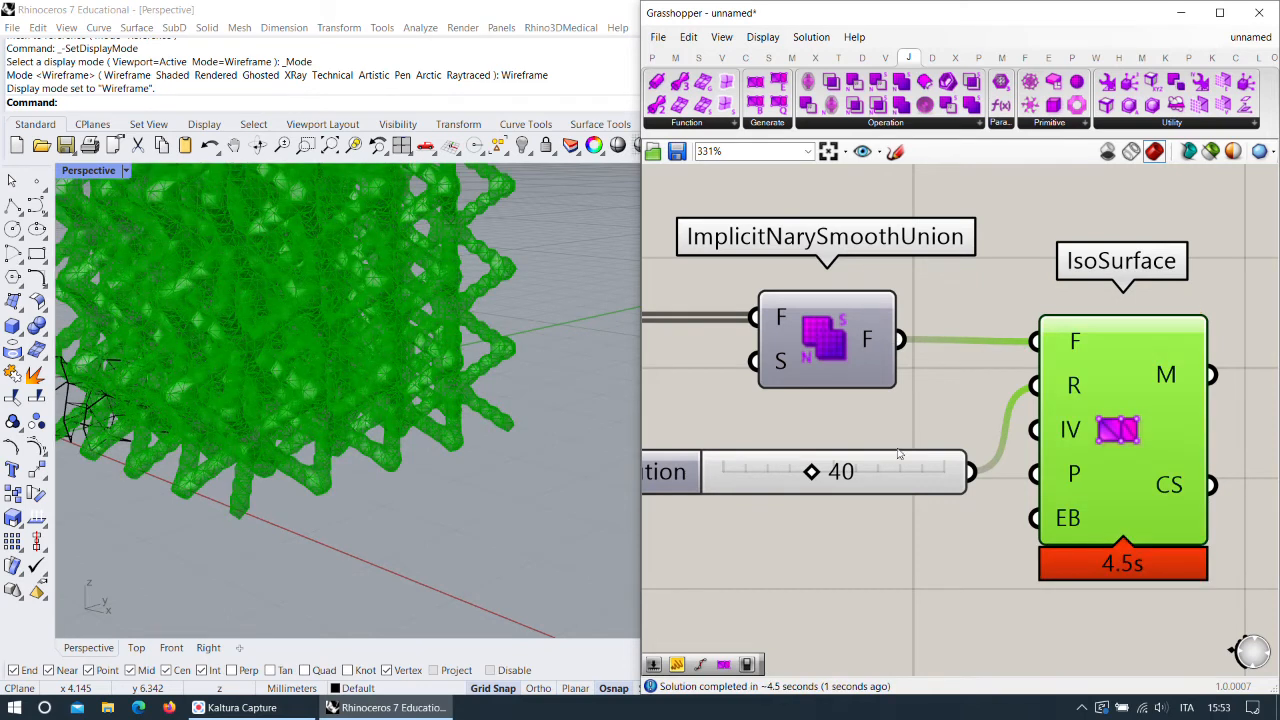
Examine the IsoSurface lattice mesh from several angles, checking the struts and their ends up close.
{"action": "scroll", "coordinate": [490, 332], "scroll_direction": "down", "scroll_amount": 9}
{"action": "right_click_drag", "start_coordinate": [484, 266], "coordinate": [467, 292]}
{"action": "scroll", "coordinate": [467, 290], "scroll_direction": "up", "scroll_amount": 9}
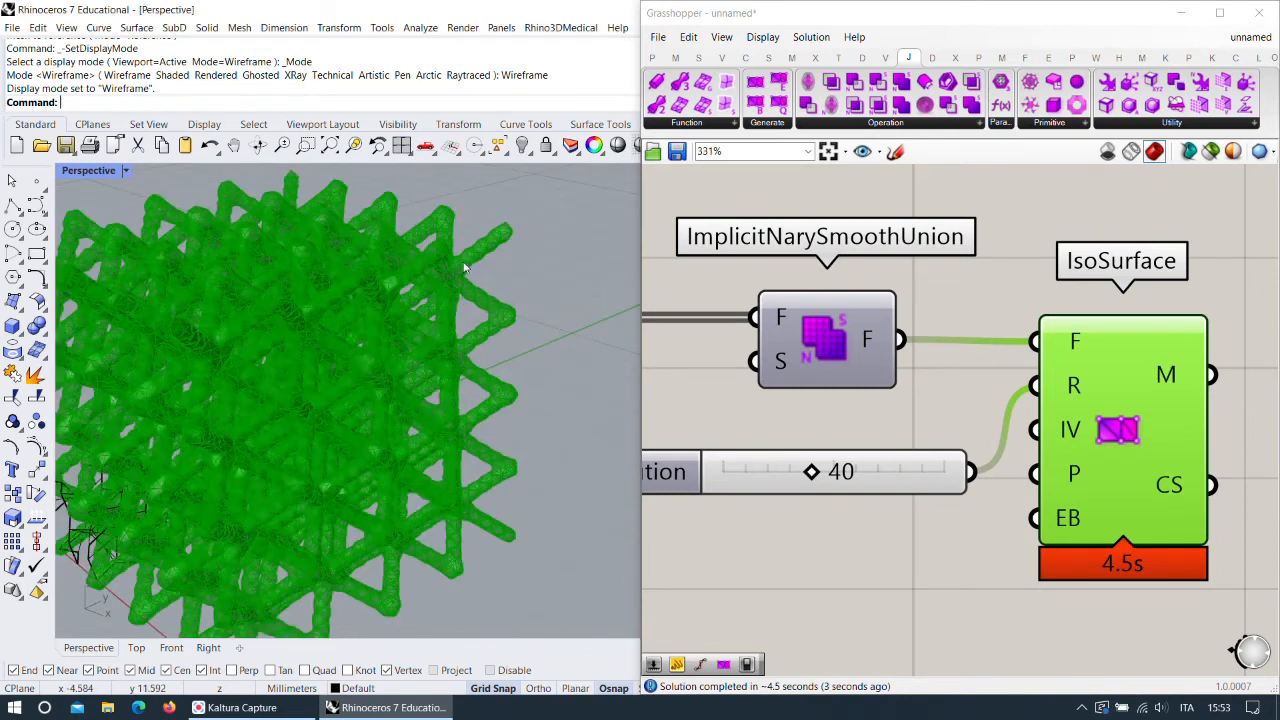
{"action": "scroll", "coordinate": [475, 285], "scroll_direction": "up", "scroll_amount": 10}
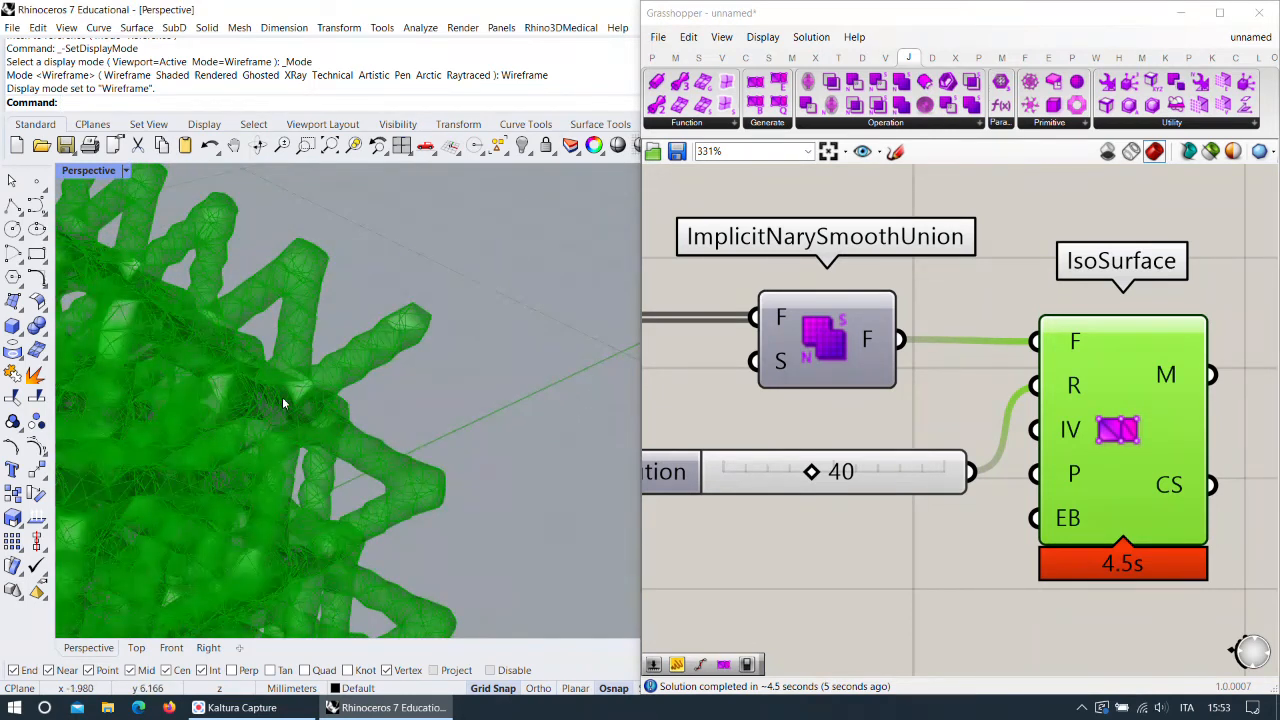
{"action": "scroll", "coordinate": [283, 400], "scroll_direction": "down", "scroll_amount": 2}
{"action": "scroll", "coordinate": [411, 414], "scroll_direction": "down", "scroll_amount": 8}
{"action": "scroll", "coordinate": [425, 379], "scroll_direction": "down", "scroll_amount": 3}
{"action": "right_click_drag", "start_coordinate": [425, 379], "coordinate": [391, 387]}
{"action": "left_click", "coordinate": [830, 583]}
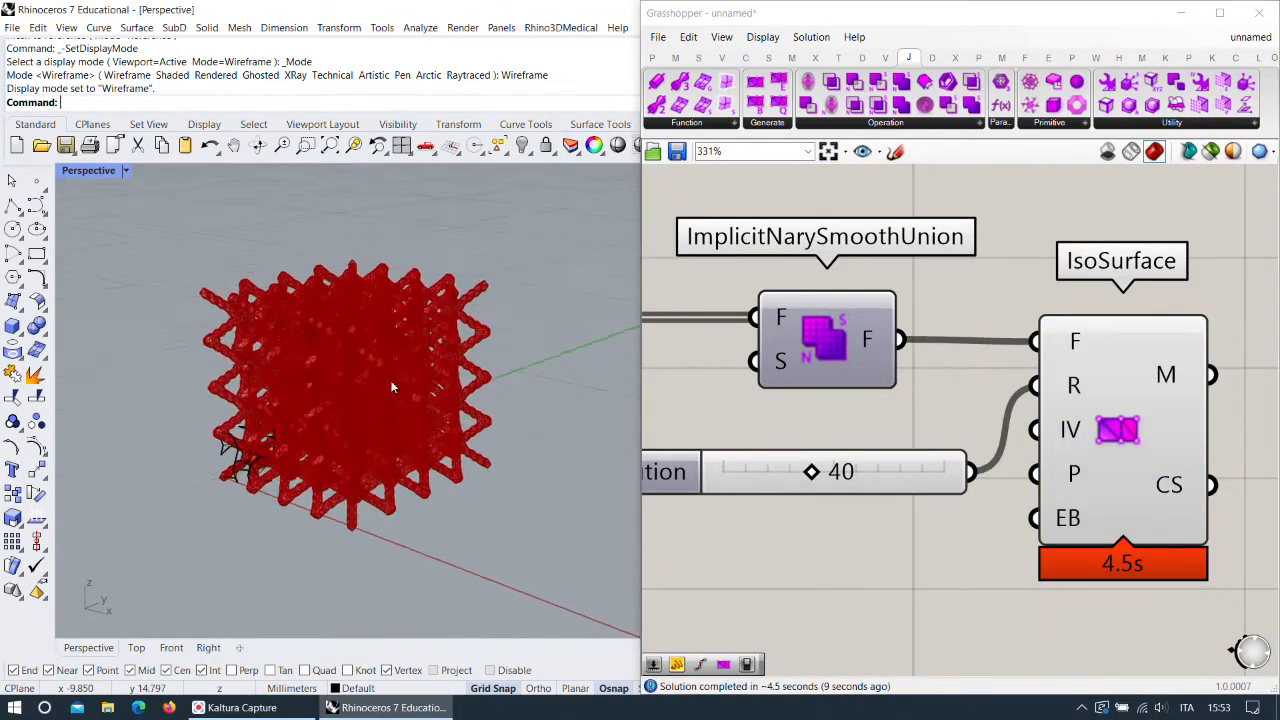
{"action": "scroll", "coordinate": [388, 503], "scroll_direction": "up", "scroll_amount": 6}
{"action": "right_click_drag", "start_coordinate": [424, 458], "coordinate": [386, 437]}
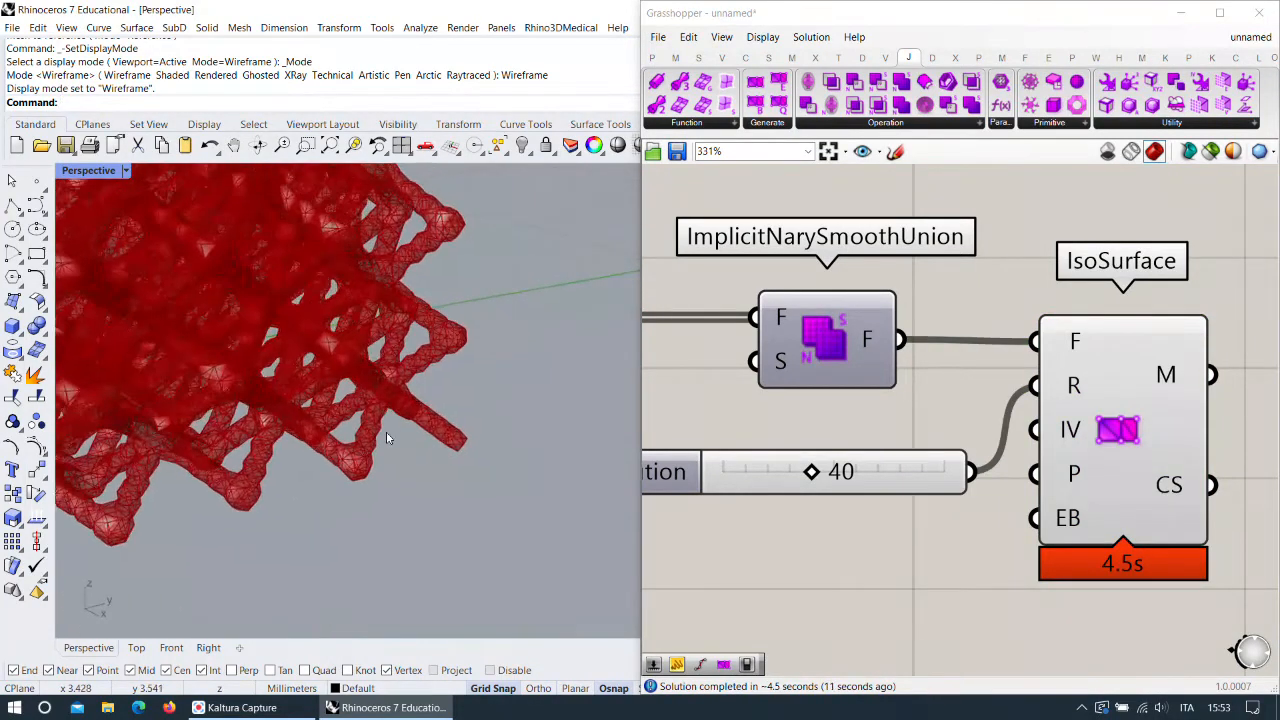
{"action": "scroll", "coordinate": [388, 436], "scroll_direction": "up", "scroll_amount": 4}
{"action": "scroll", "coordinate": [389, 437], "scroll_direction": "down", "scroll_amount": 5}
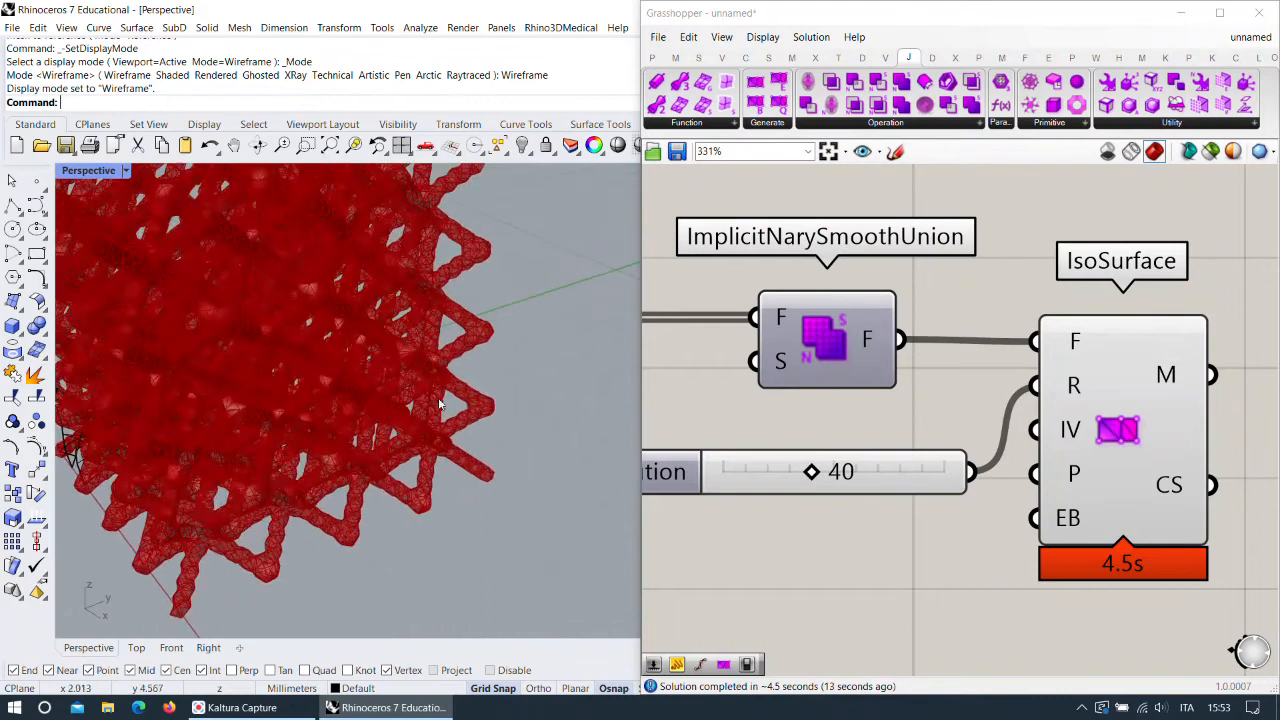
{"action": "scroll", "coordinate": [434, 410], "scroll_direction": "up", "scroll_amount": 2}
{"action": "scroll", "coordinate": [512, 383], "scroll_direction": "up", "scroll_amount": 5}
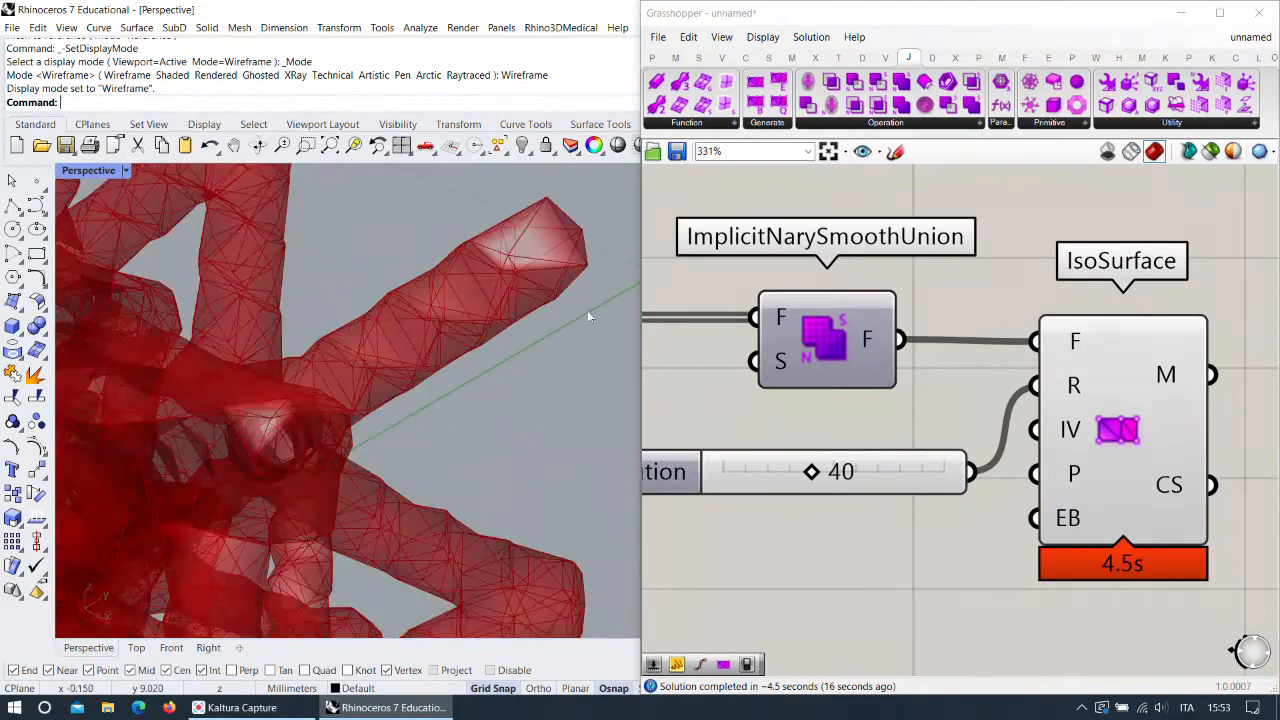
Reposition the Resolution slider and ImplicitCurve near ImplicitNarySmoothUnion, and inspect the mesh joints where the struts meet.
{"action": "left_click_drag", "start_coordinate": [958, 470], "coordinate": [955, 428]}
{"action": "scroll", "coordinate": [955, 415], "scroll_direction": "down", "scroll_amount": 3}
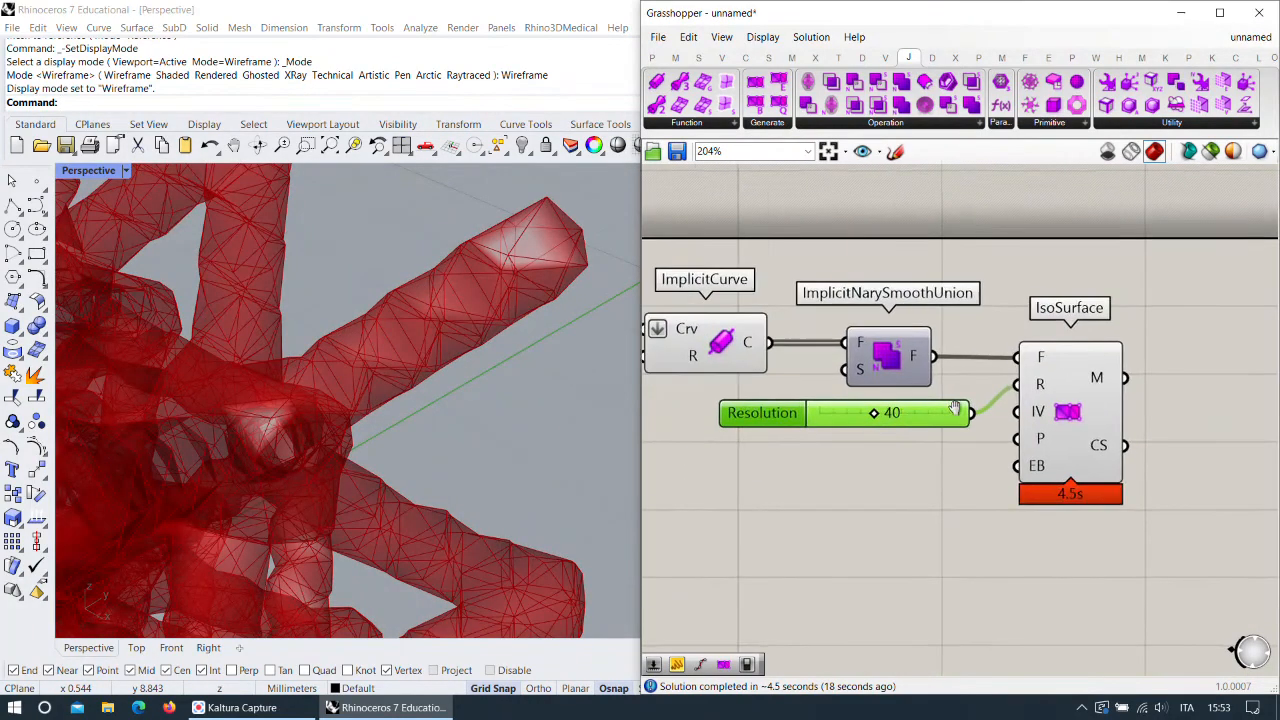
{"action": "left_click_drag", "start_coordinate": [780, 340], "coordinate": [811, 345]}
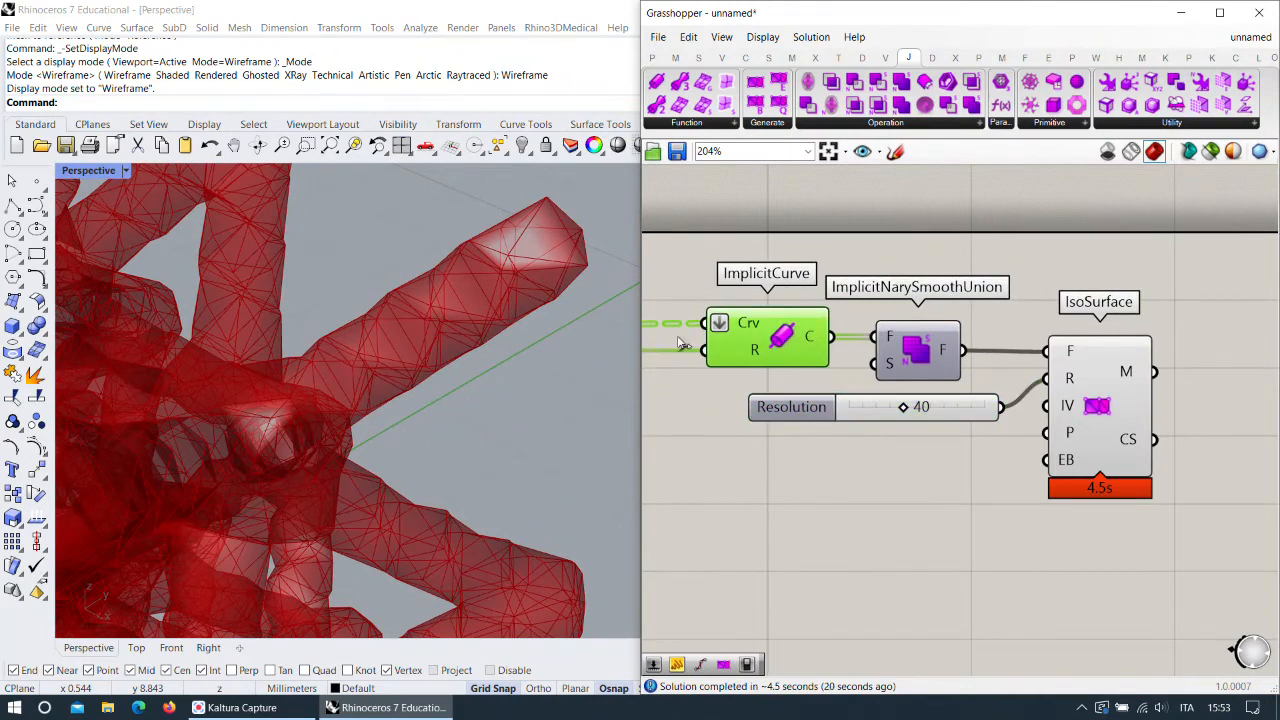
{"action": "scroll", "coordinate": [574, 314], "scroll_direction": "up", "scroll_amount": 3}
{"action": "scroll", "coordinate": [571, 440], "scroll_direction": "up", "scroll_amount": 3}
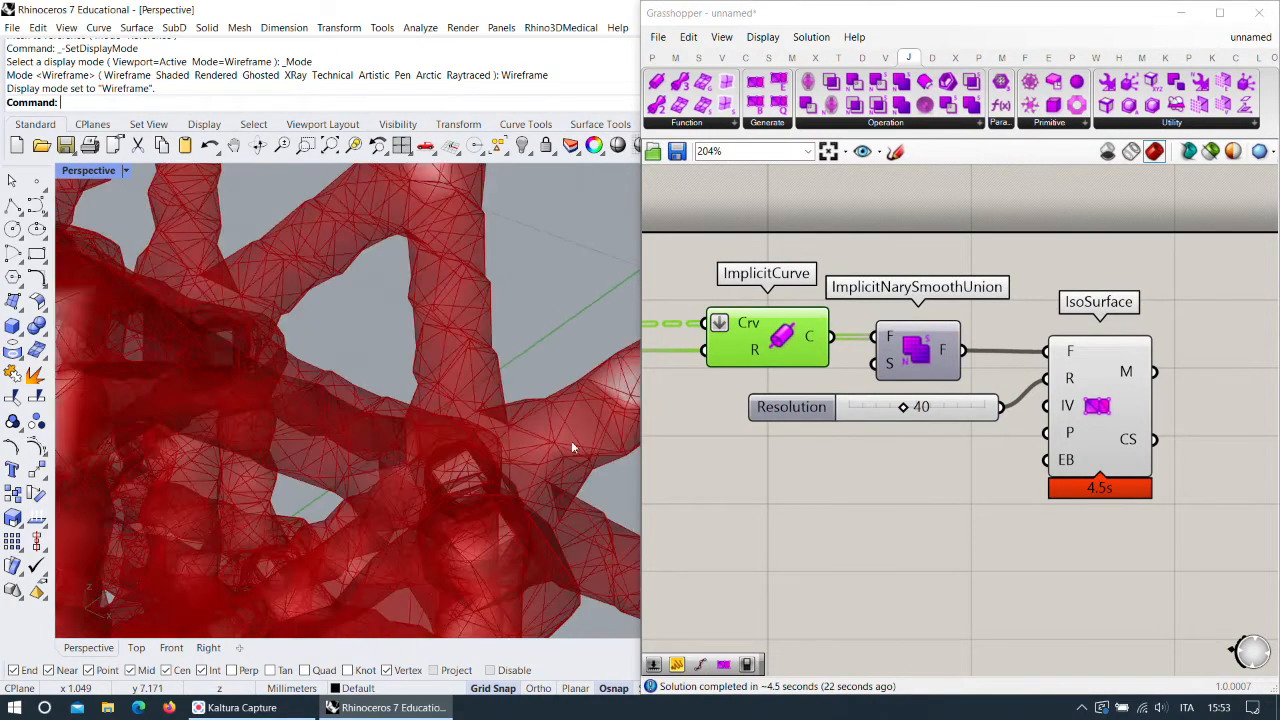
{"action": "scroll", "coordinate": [460, 375], "scroll_direction": "down", "scroll_amount": 5}
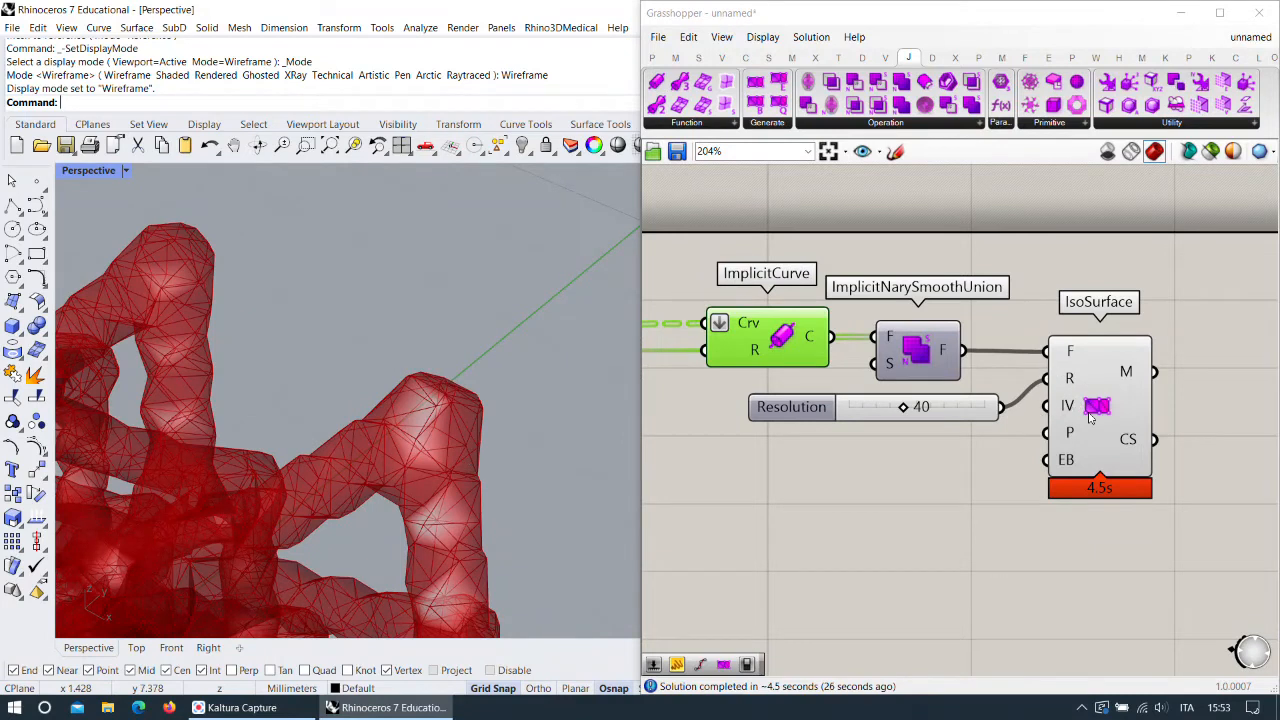
Disconnect the lattice curves from the Crv input of ImplicitCurve.
{"action": "scroll", "coordinate": [932, 385], "scroll_direction": "down", "scroll_amount": 3}
{"action": "right_click", "coordinate": [820, 353]}
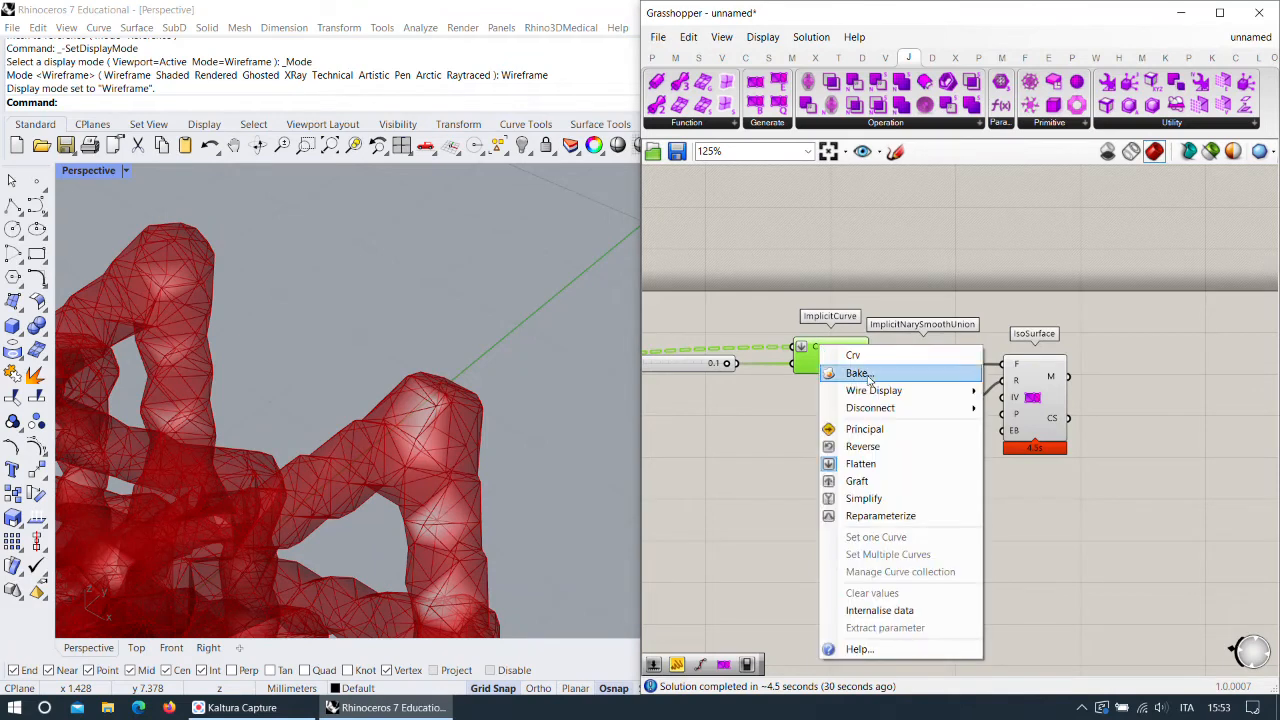
{"action": "mouse_move", "coordinate": [930, 408]}
{"action": "left_click", "coordinate": [1040, 416]}
Shift the ImplicitCurve, ImplicitNarySmoothUnion and IsoSurface components and their sliders aside as one group.
{"action": "left_click_drag", "start_coordinate": [1108, 484], "coordinate": [689, 306]}
{"action": "left_click_drag", "start_coordinate": [698, 366], "coordinate": [733, 350]}
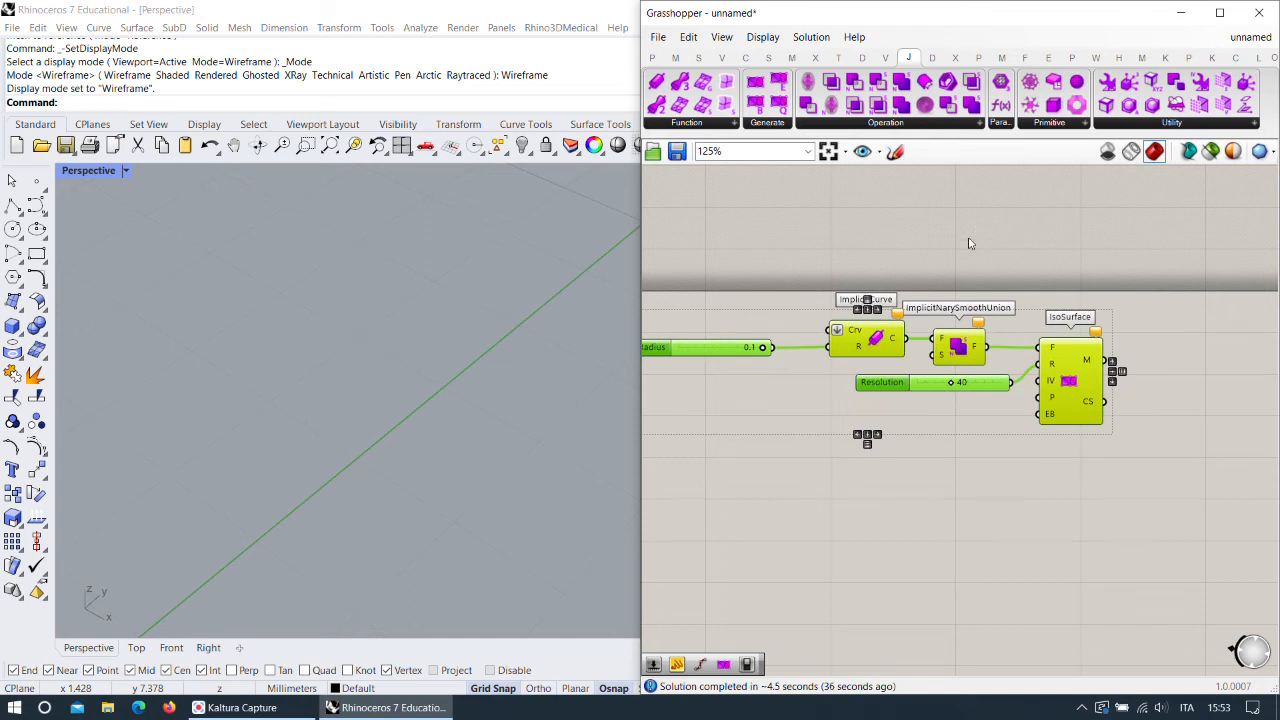
{"action": "right_click_drag", "start_coordinate": [947, 373], "coordinate": [942, 235]}
{"action": "mouse_move", "coordinate": [1055, 366]}
{"action": "right_mouse_down"}
{"action": "mouse_move", "coordinate": [1107, 300]}
{"action": "mouse_move", "coordinate": [1058, 319]}
{"action": "mouse_move", "coordinate": [1051, 304]}
{"action": "right_mouse_up"}
{"action": "left_click", "coordinate": [1086, 320]}
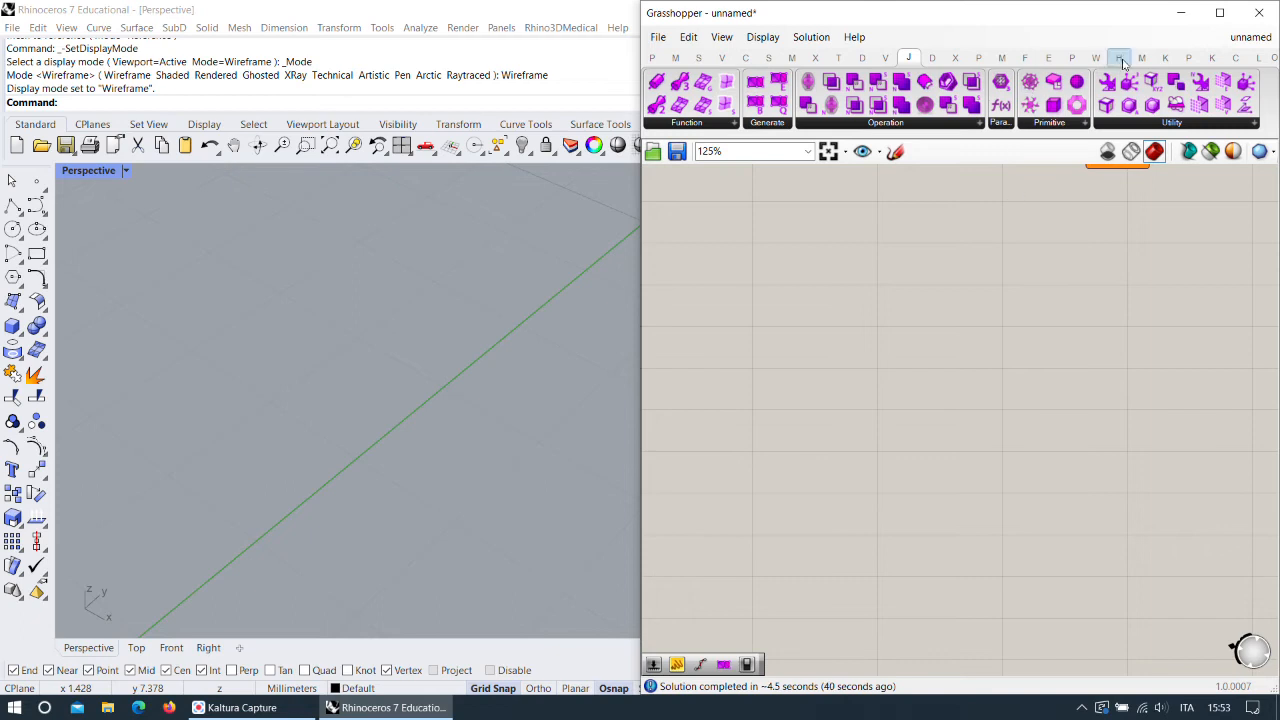
Find and display the plug-in component set that contains the Primitives, Lattices, Combinations and Meshing groups.
{"action": "left_click", "coordinate": [1219, 12]}
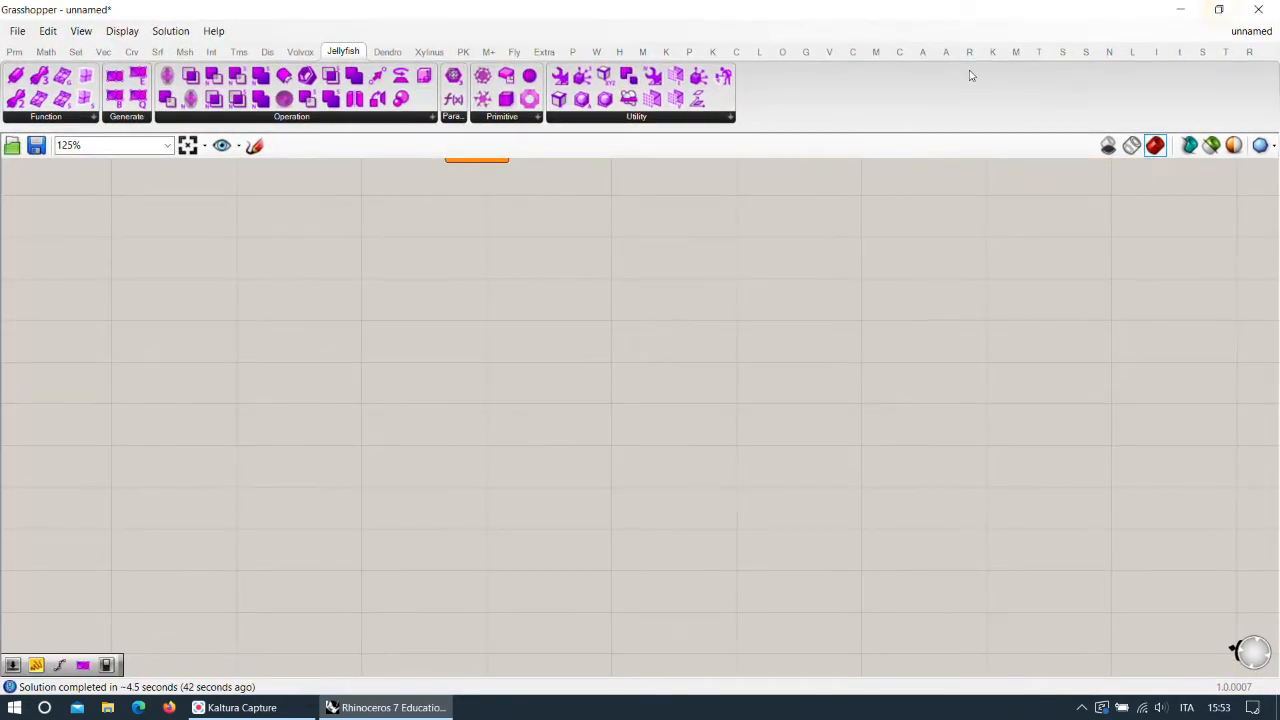
{"action": "left_click", "coordinate": [946, 51]}
{"action": "left_click", "coordinate": [922, 51]}
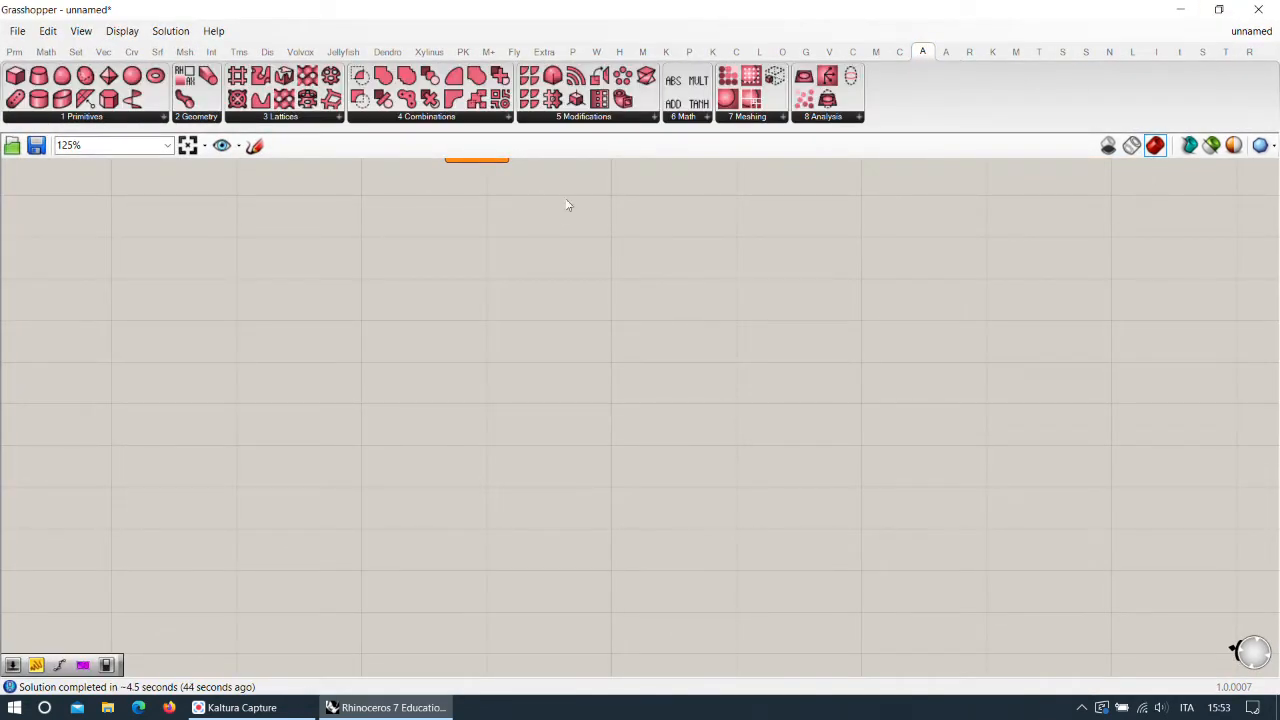
{"action": "double_click", "coordinate": [621, 10]}
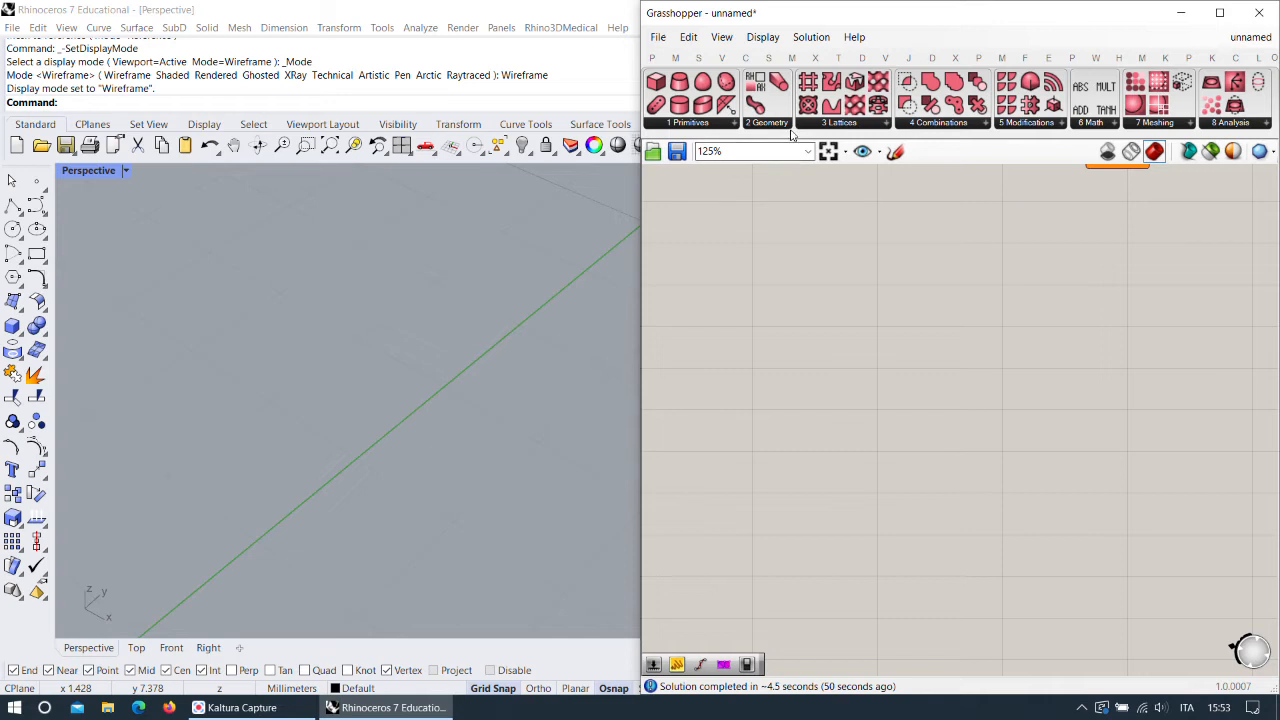
Place a Lattice component on an empty area of the canvas, position it and review its inputs.
{"action": "right_click_drag", "start_coordinate": [908, 244], "coordinate": [952, 305]}
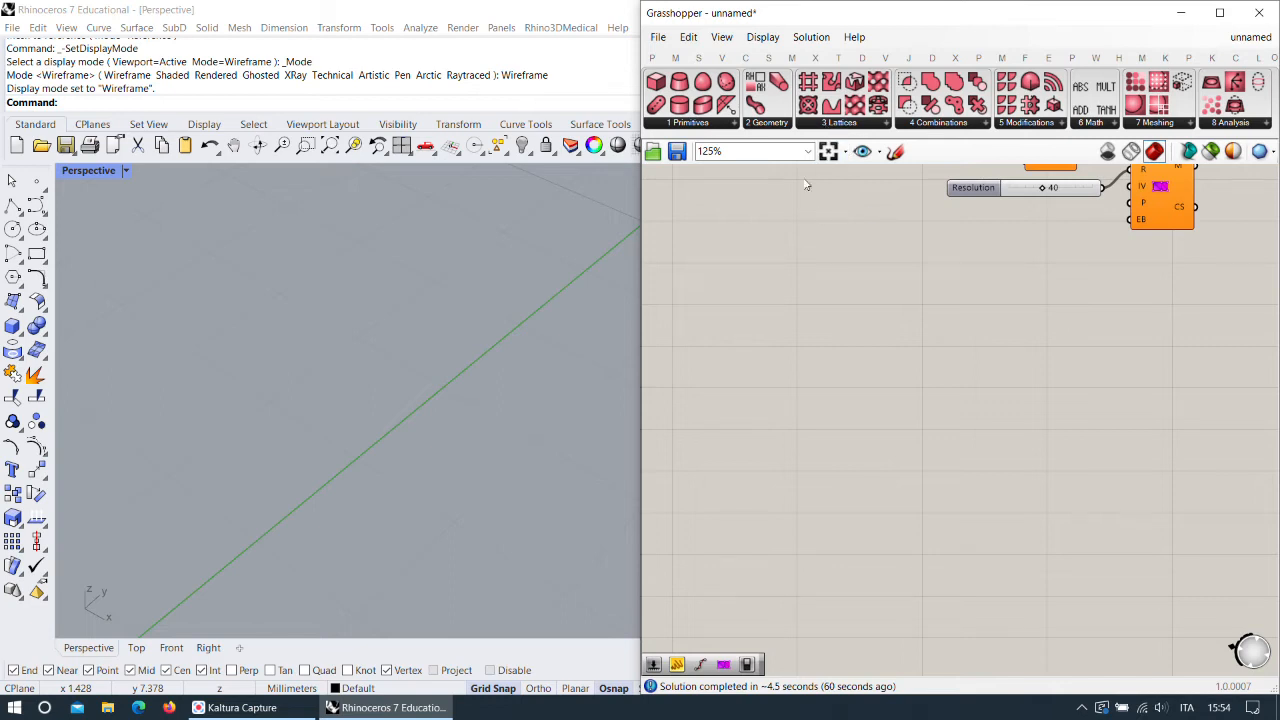
{"action": "left_click", "coordinate": [767, 122]}
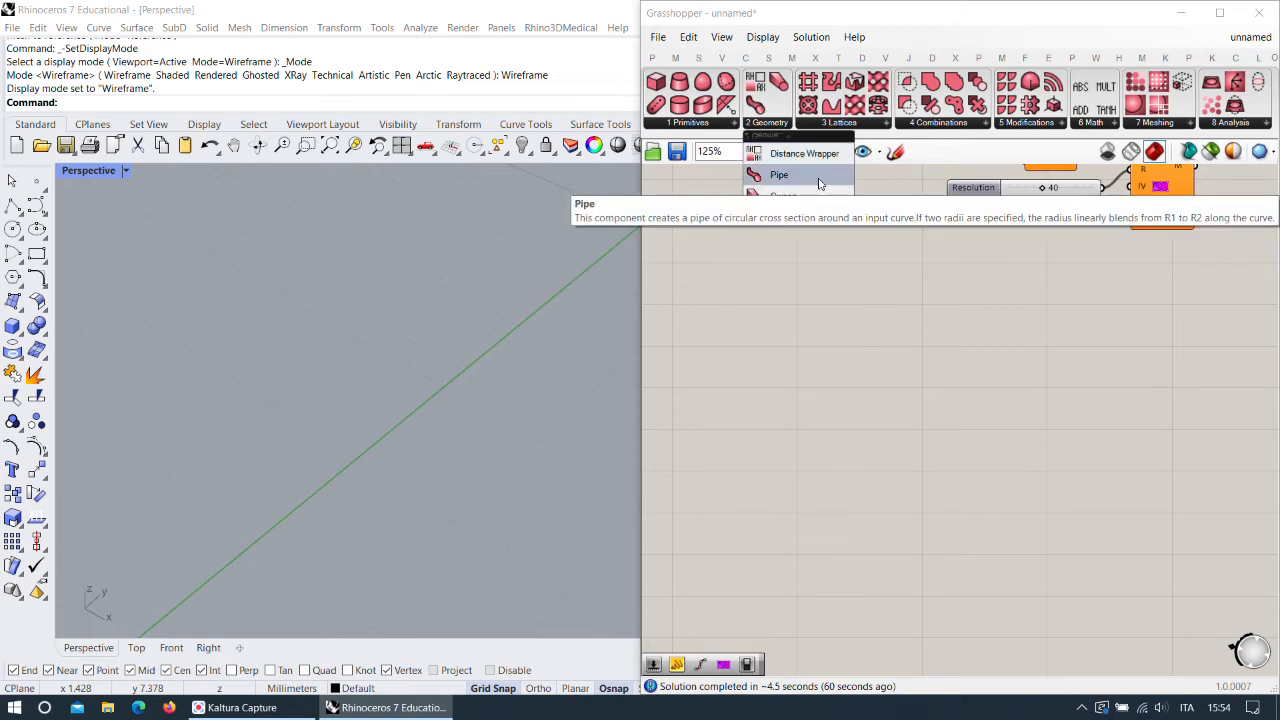
{"action": "left_click", "coordinate": [843, 124]}
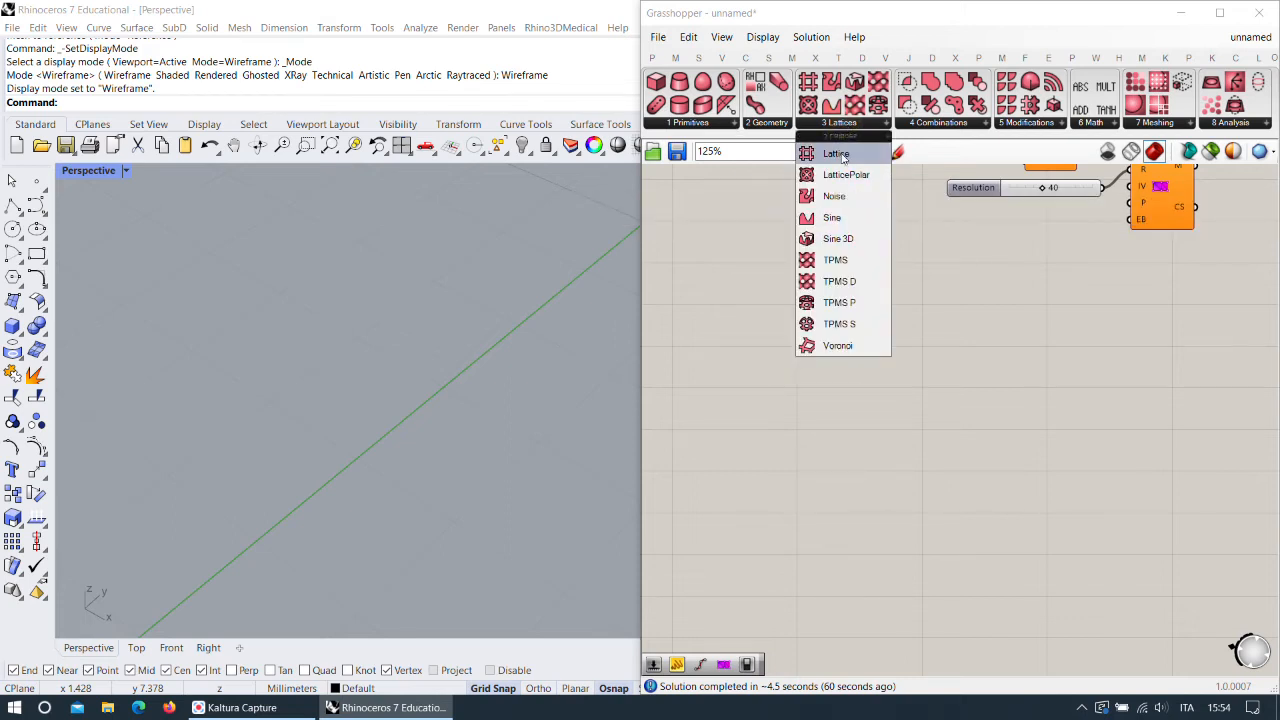
{"action": "left_click_drag", "start_coordinate": [845, 155], "coordinate": [933, 300]}
{"action": "scroll", "coordinate": [929, 291], "scroll_direction": "up", "scroll_amount": 2}
{"action": "right_click_drag", "start_coordinate": [935, 287], "coordinate": [780, 257]}
{"action": "left_click_drag", "start_coordinate": [779, 259], "coordinate": [777, 350]}
{"action": "right_click_drag", "start_coordinate": [793, 370], "coordinate": [792, 269]}
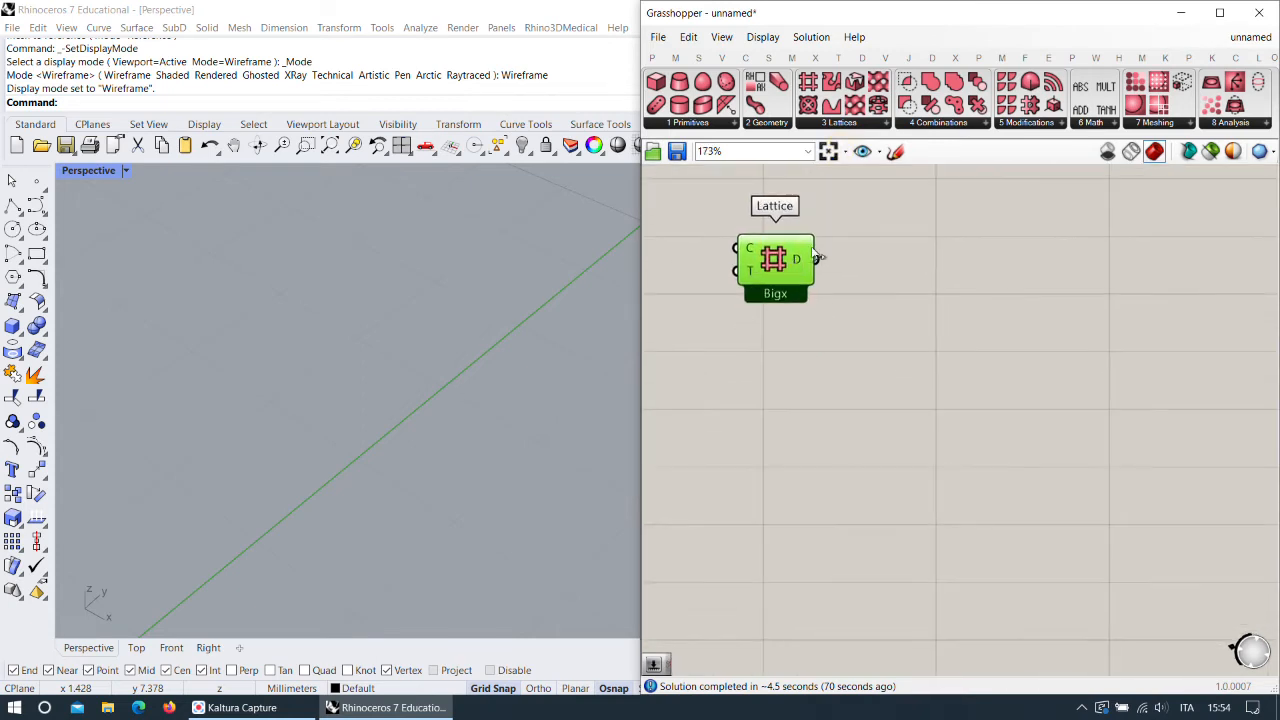
{"action": "left_click_drag", "start_coordinate": [775, 273], "coordinate": [775, 286]}
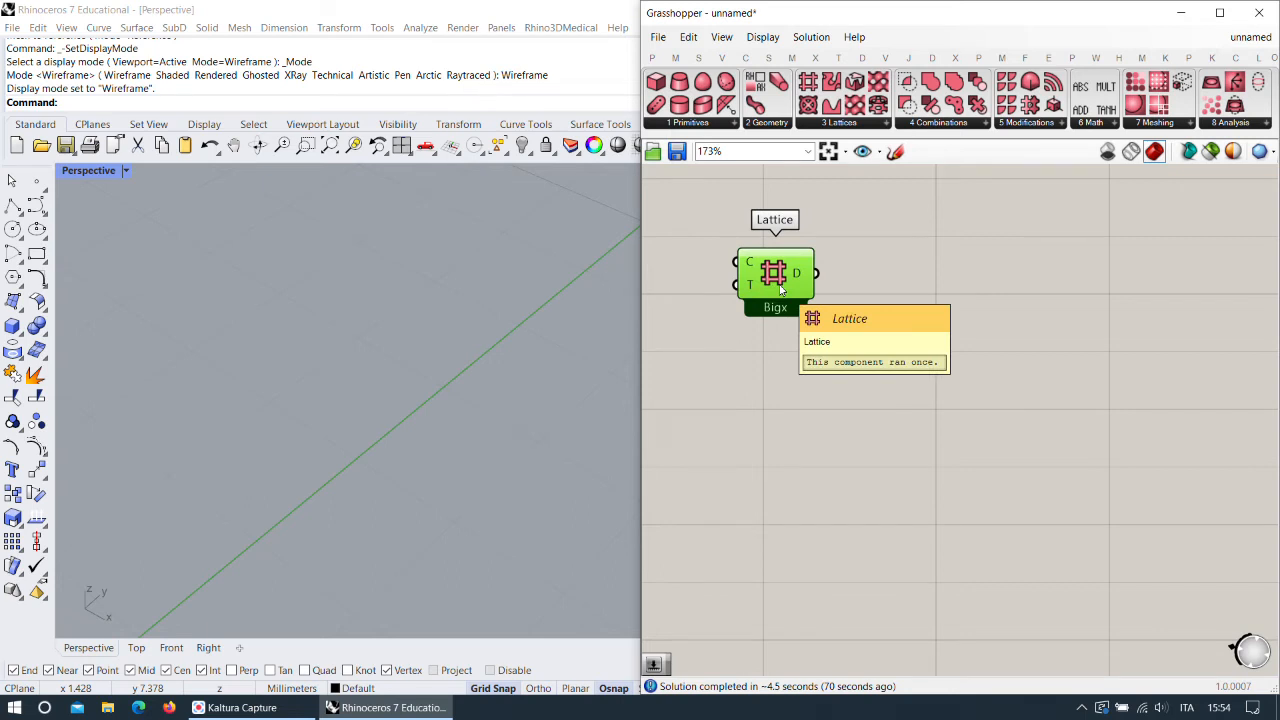
{"action": "left_click_drag", "start_coordinate": [810, 265], "coordinate": [838, 268]}
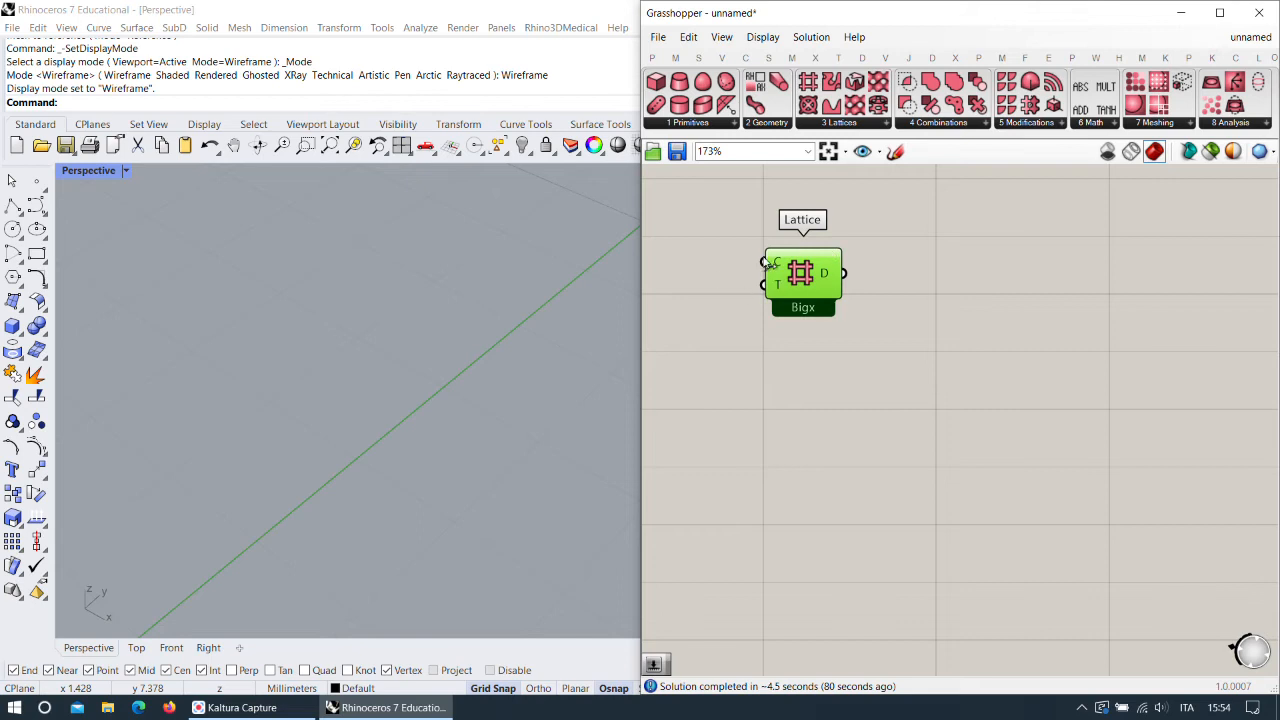
{"action": "mouse_move", "coordinate": [776, 266]}
{"action": "mouse_move", "coordinate": [825, 281]}
Add an Isosurface Distancefunction component beside the Lattice component.
{"action": "left_click", "coordinate": [1160, 124]}
{"action": "left_click_drag", "start_coordinate": [1200, 196], "coordinate": [1028, 366]}
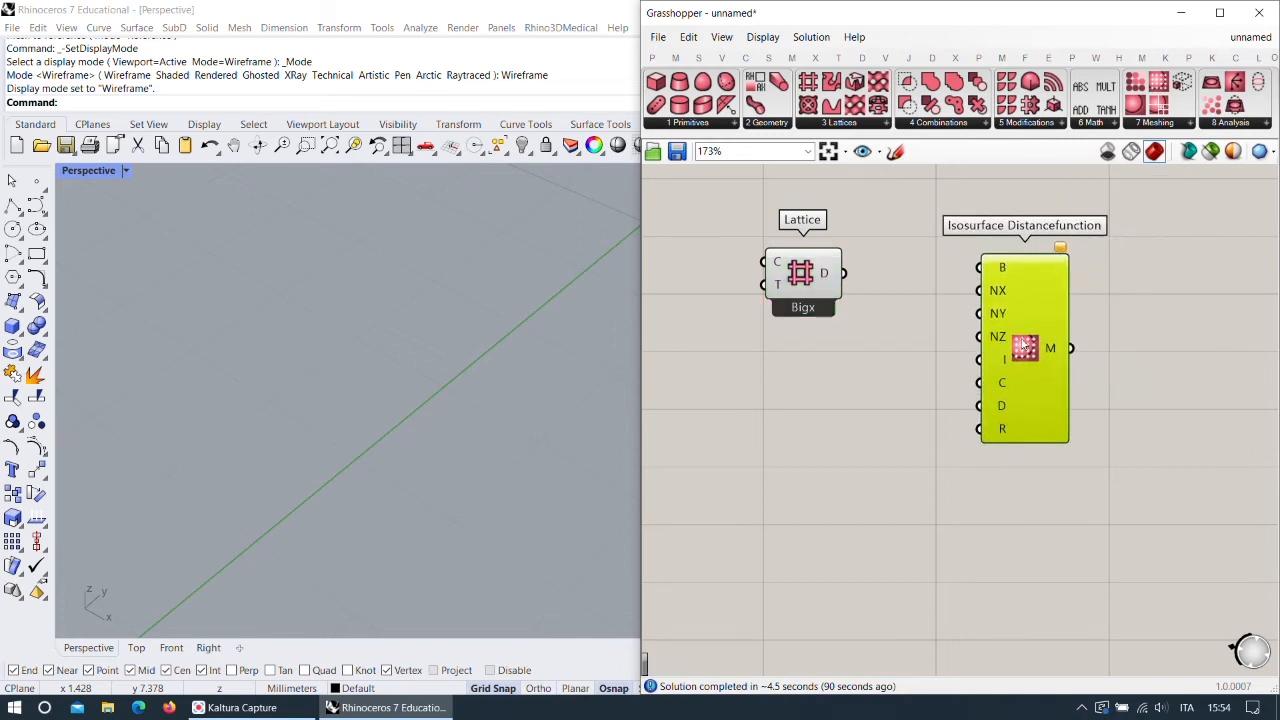
{"action": "left_click_drag", "start_coordinate": [1019, 297], "coordinate": [1023, 304]}
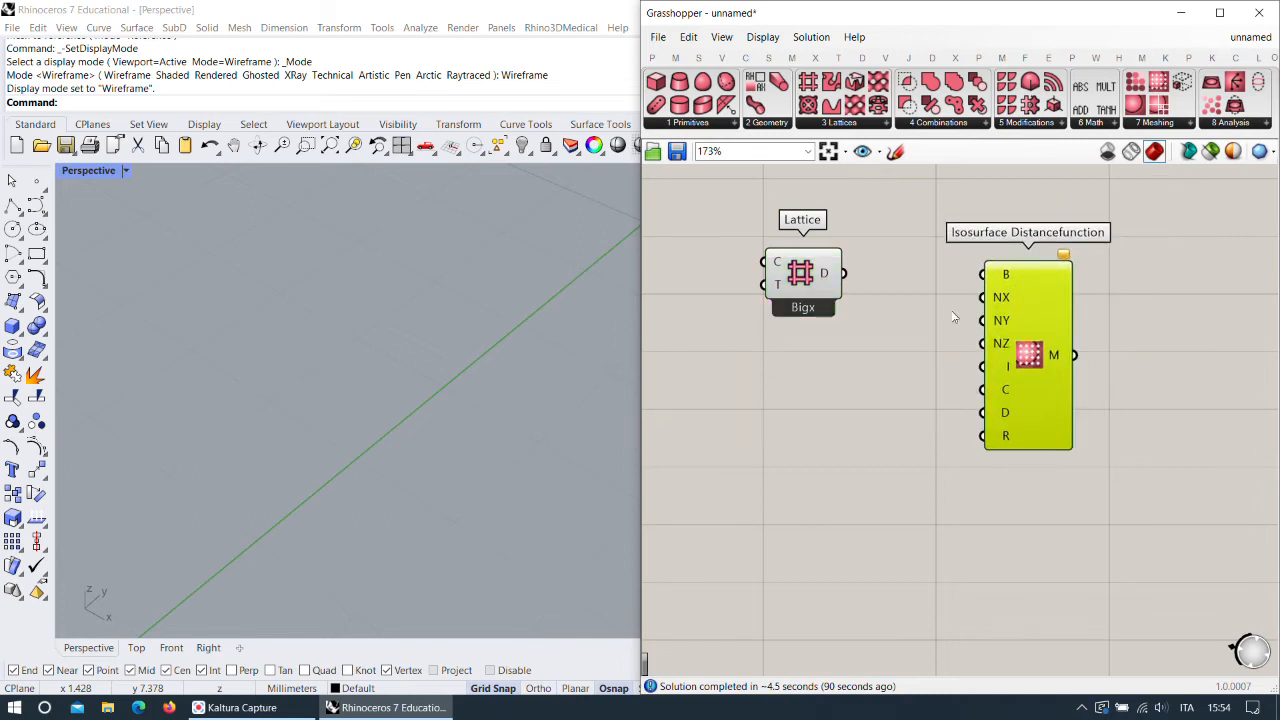
Arrange the Lattice and Isosurface Distancefunction components so that they line up with space between them.
{"action": "left_click_drag", "start_coordinate": [838, 284], "coordinate": [853, 284]}
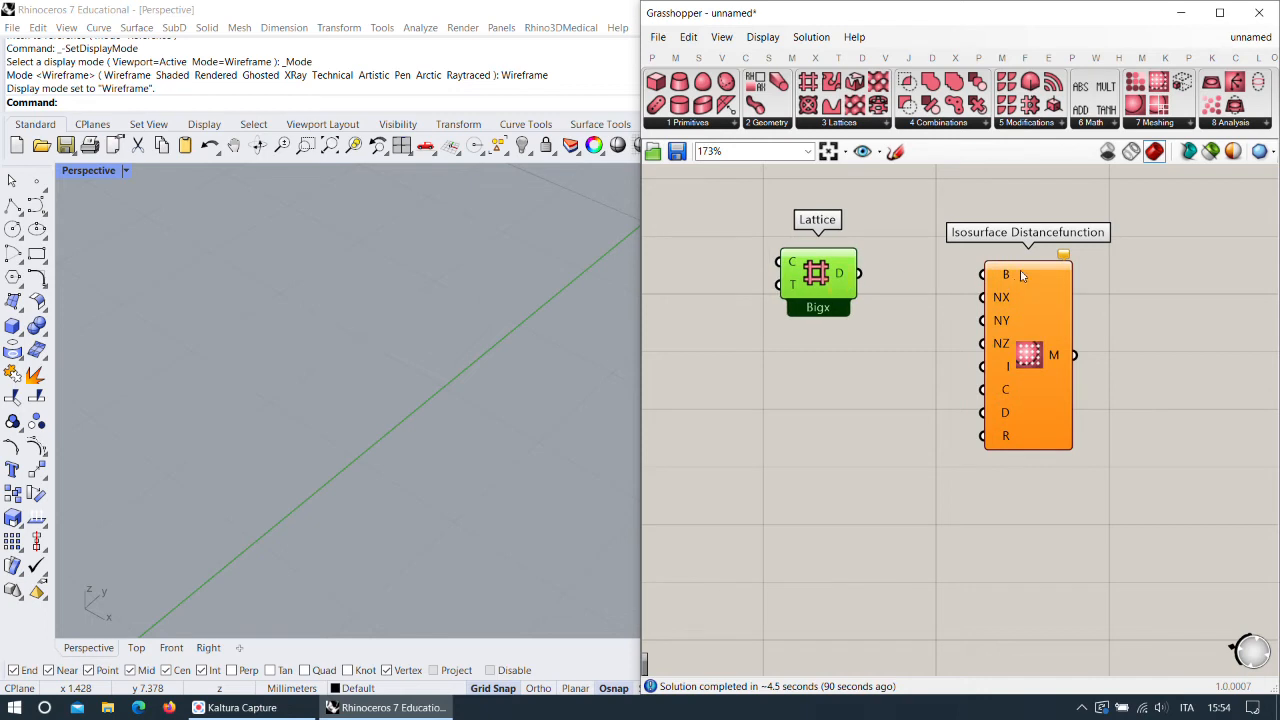
{"action": "left_click_drag", "start_coordinate": [1028, 310], "coordinate": [1043, 278]}
{"action": "left_click_drag", "start_coordinate": [814, 278], "coordinate": [825, 306]}
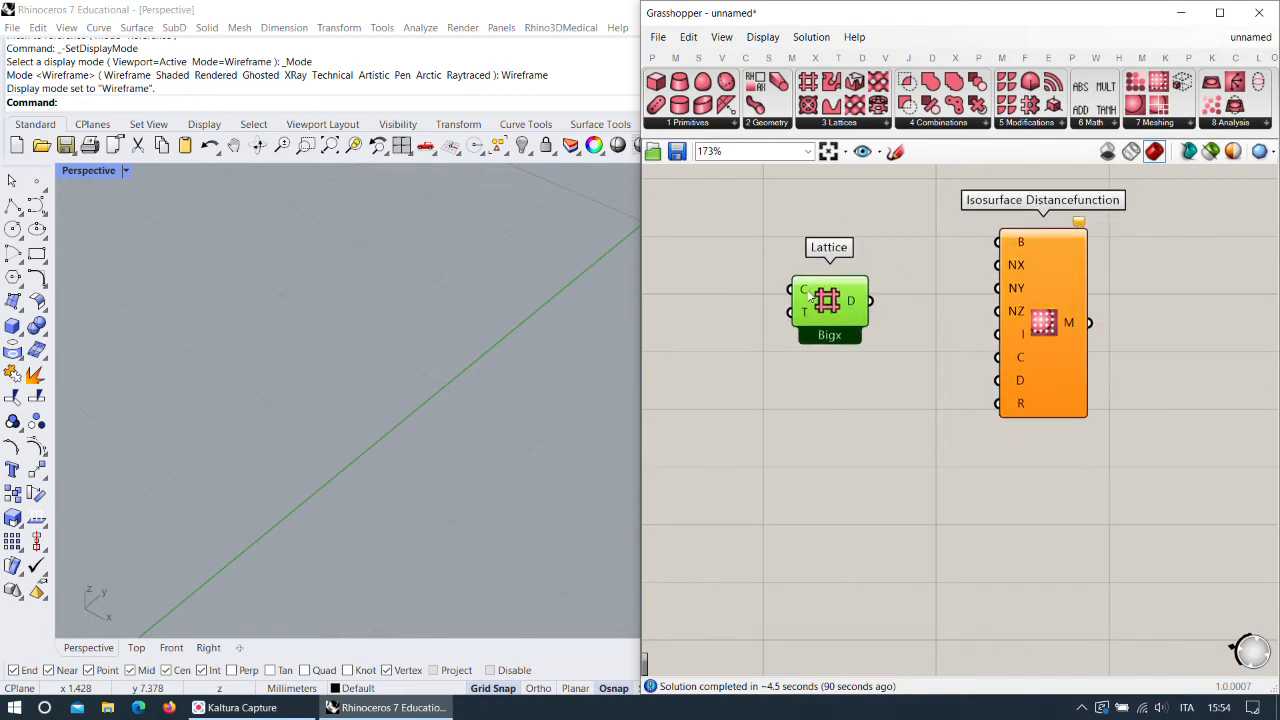
Add a number slider with the value 1 and connect it to the Lattice component's cell size input.
{"action": "right_click_drag", "start_coordinate": [807, 371], "coordinate": [1069, 366]}
{"action": "left_click", "coordinate": [834, 308]}
{"action": "double_click", "coordinate": [834, 308]}
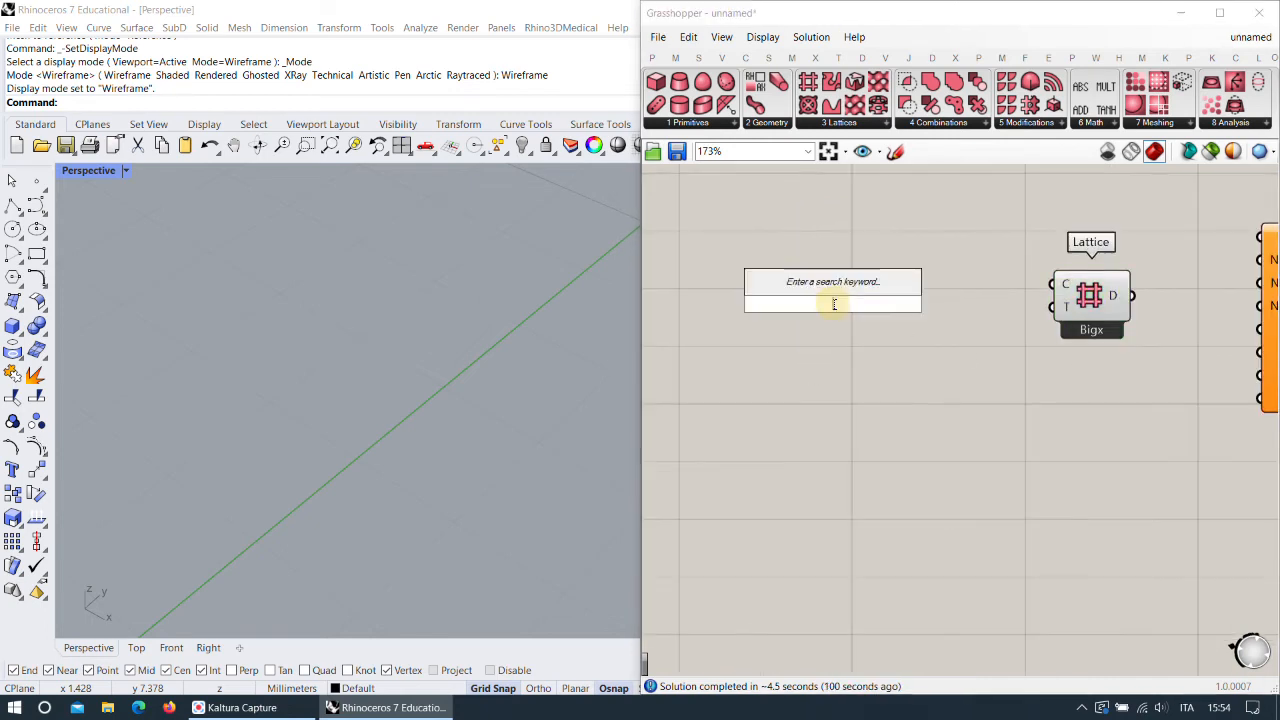
{"action": "type", "text": "1"}
{"action": "key", "text": "Return"}
{"action": "left_click_drag", "start_coordinate": [928, 304], "coordinate": [1030, 333]}
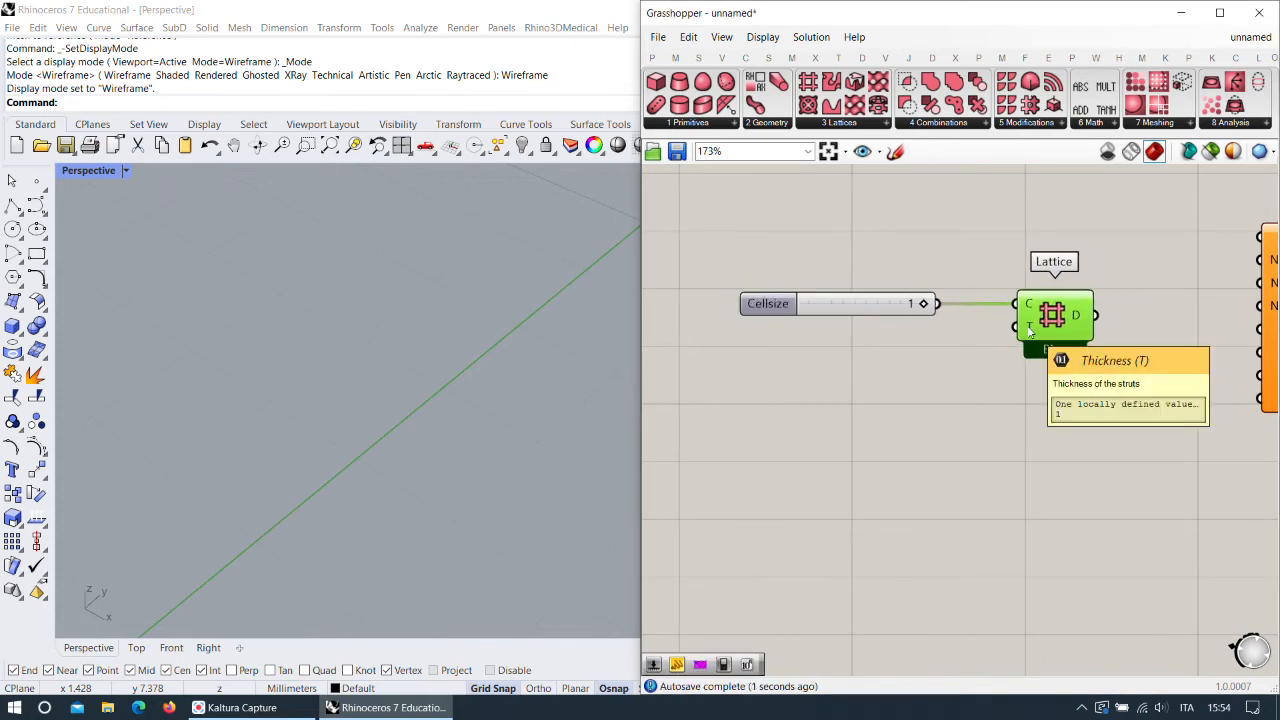
{"action": "left_click", "coordinate": [760, 357]}
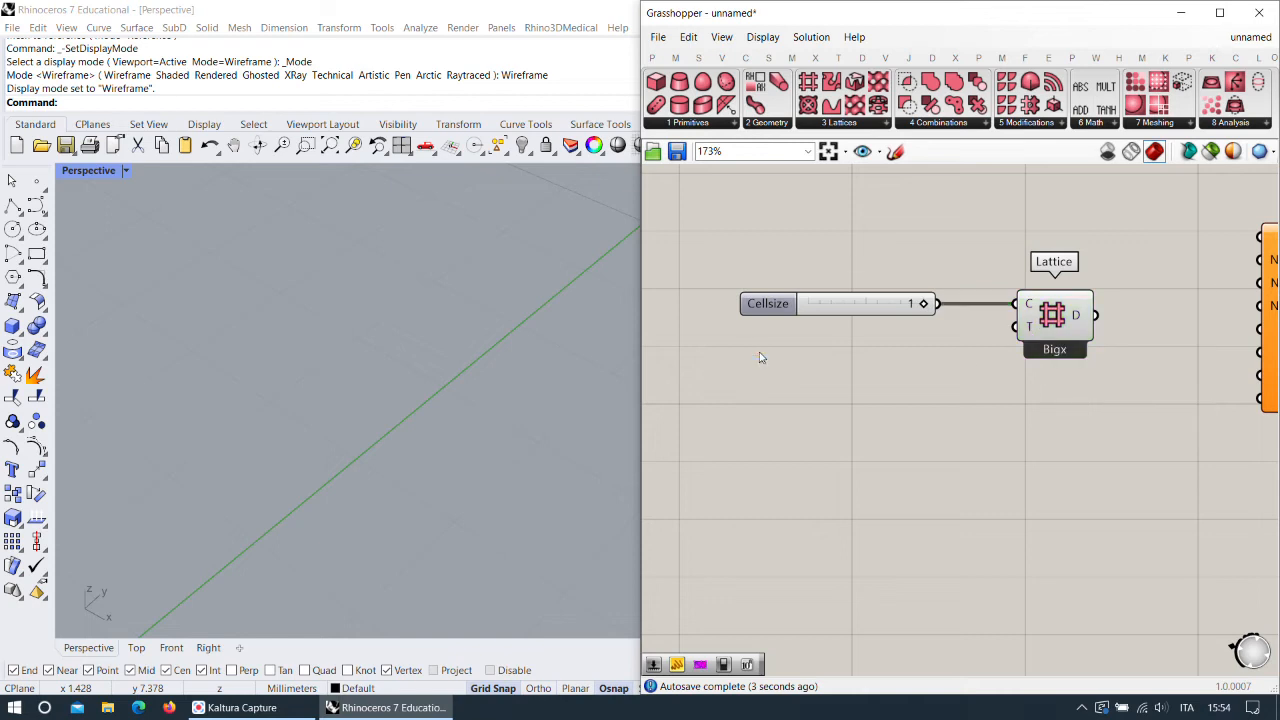
Add a 0.2 number slider, connect it to the Lattice's thickness input and align it below the cell size slider.
{"action": "double_click", "coordinate": [770, 389]}
{"action": "type", "text": "0.2"}
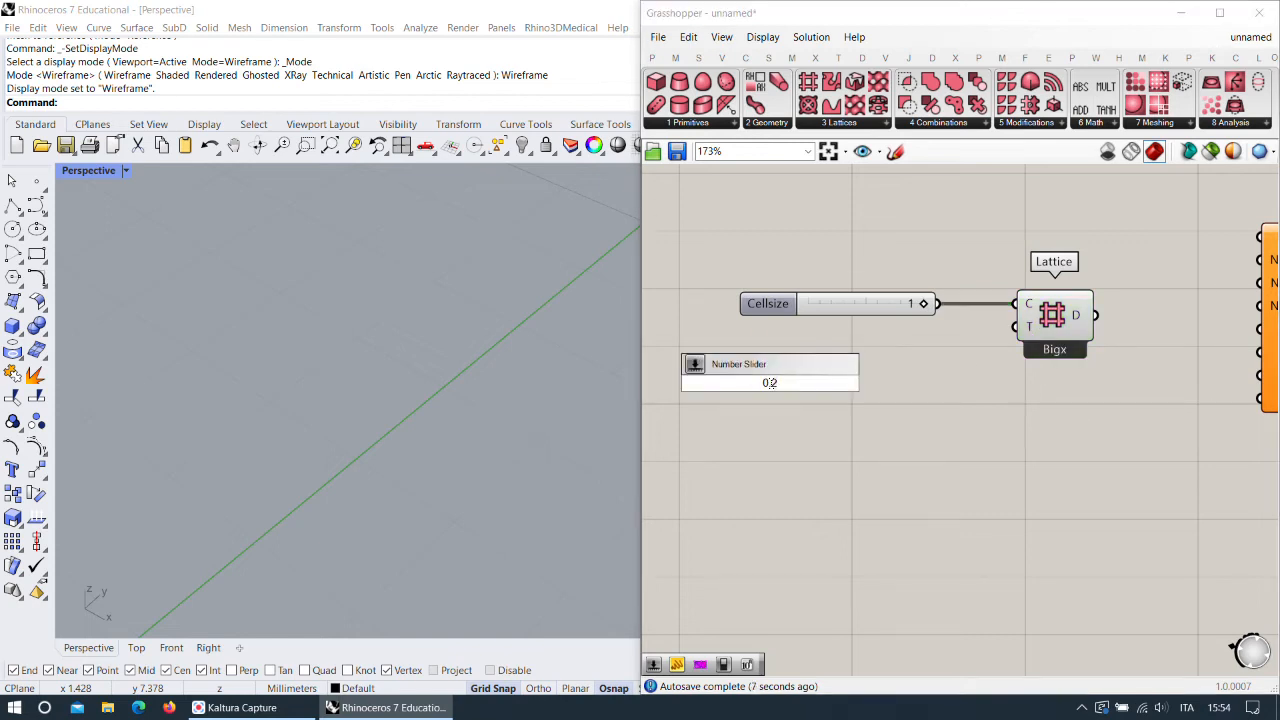
{"action": "key", "text": "Return"}
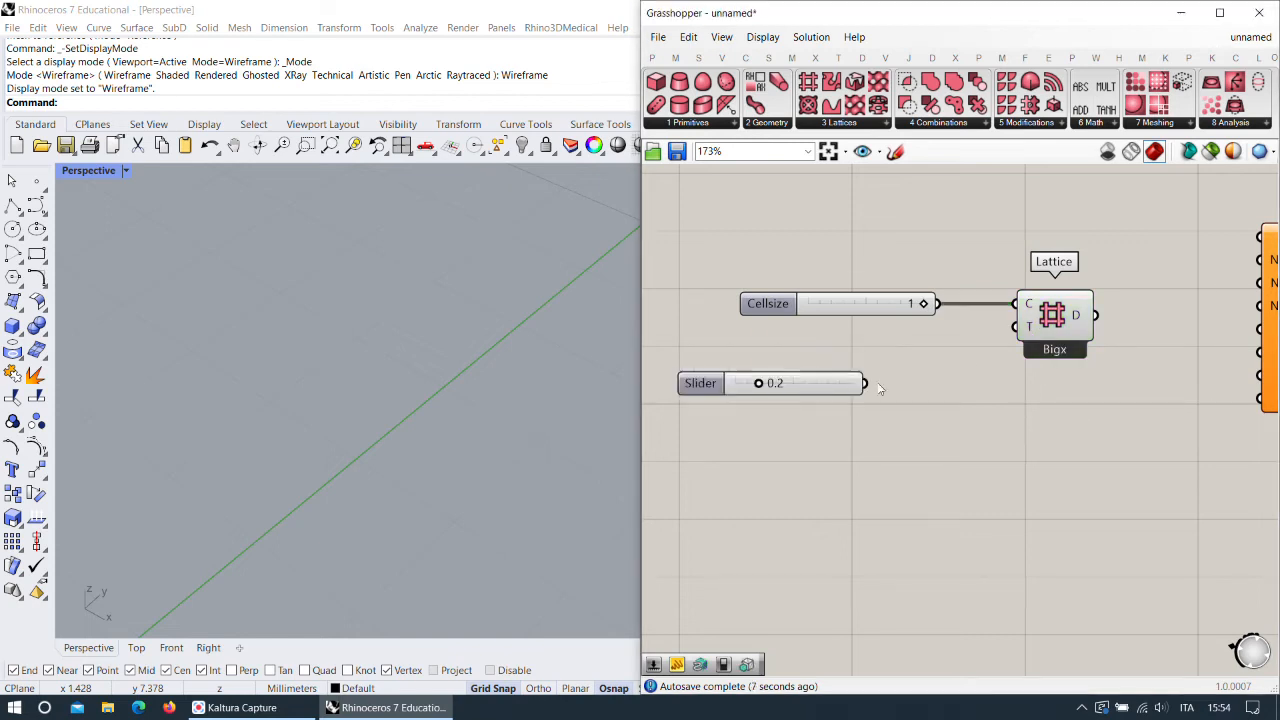
{"action": "left_click_drag", "start_coordinate": [886, 383], "coordinate": [1016, 326]}
{"action": "left_click", "coordinate": [870, 383]}
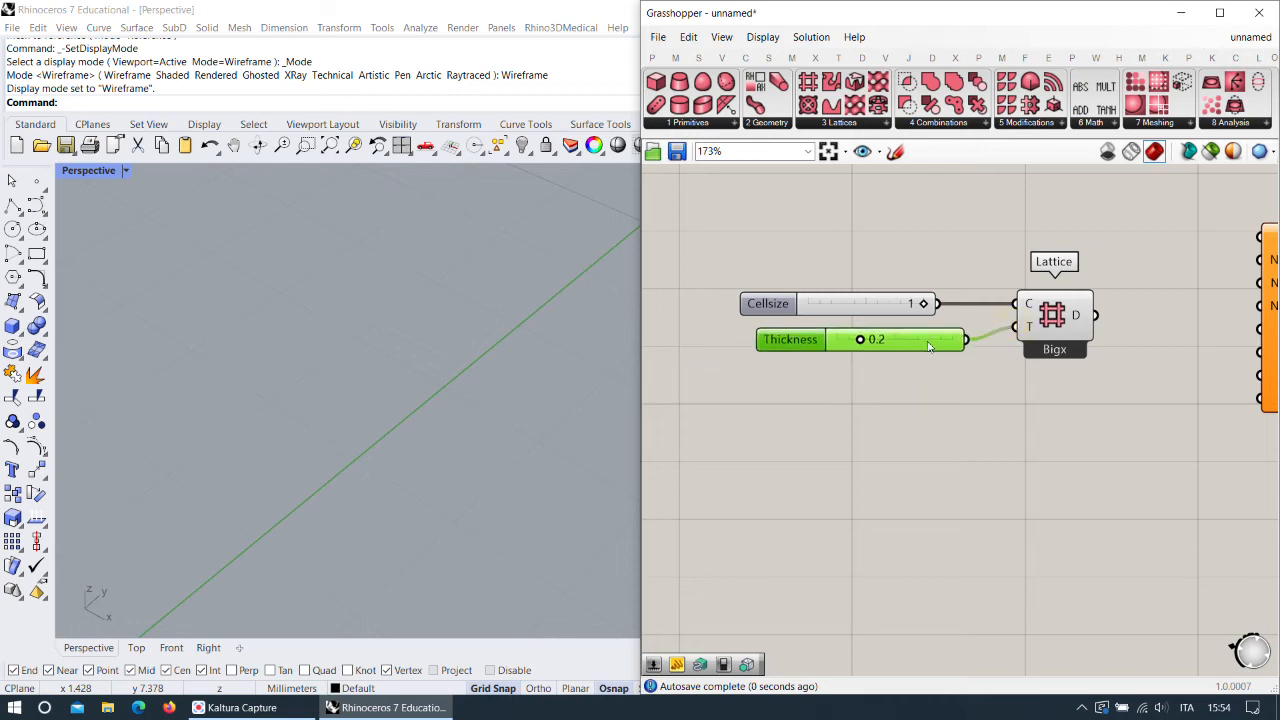
Set the Lattice component's cell type to Cross.
{"action": "right_click_drag", "start_coordinate": [1073, 345], "coordinate": [845, 345]}
{"action": "right_click", "coordinate": [845, 345]}
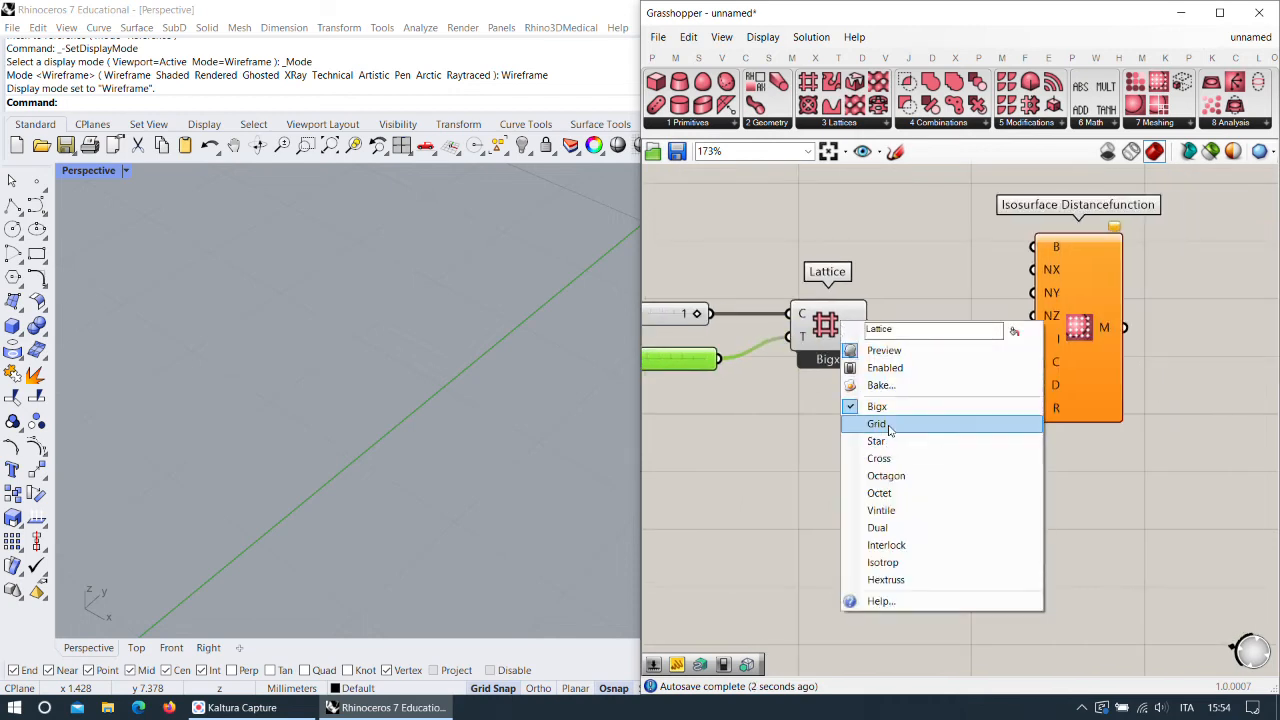
{"action": "left_click", "coordinate": [889, 458]}
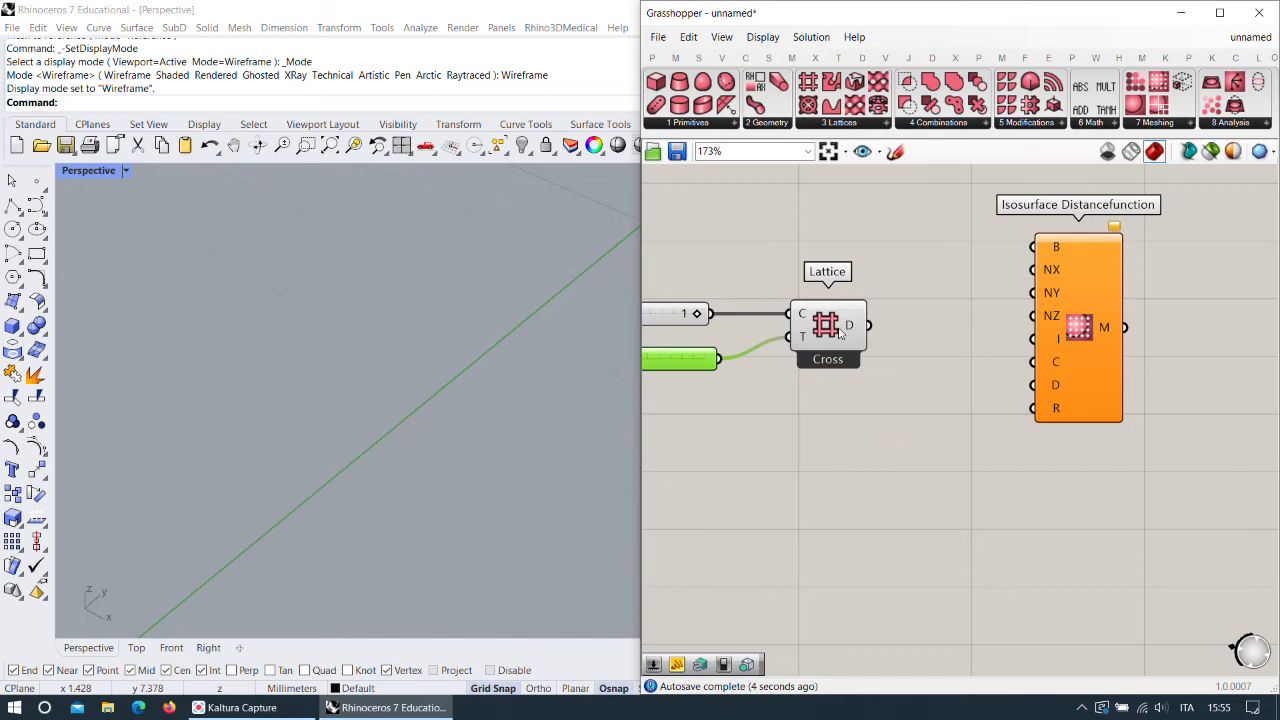
Move the Isosurface Distancefunction component closer to the Lattice component and level with it.
{"action": "left_click_drag", "start_coordinate": [1075, 303], "coordinate": [1053, 345]}
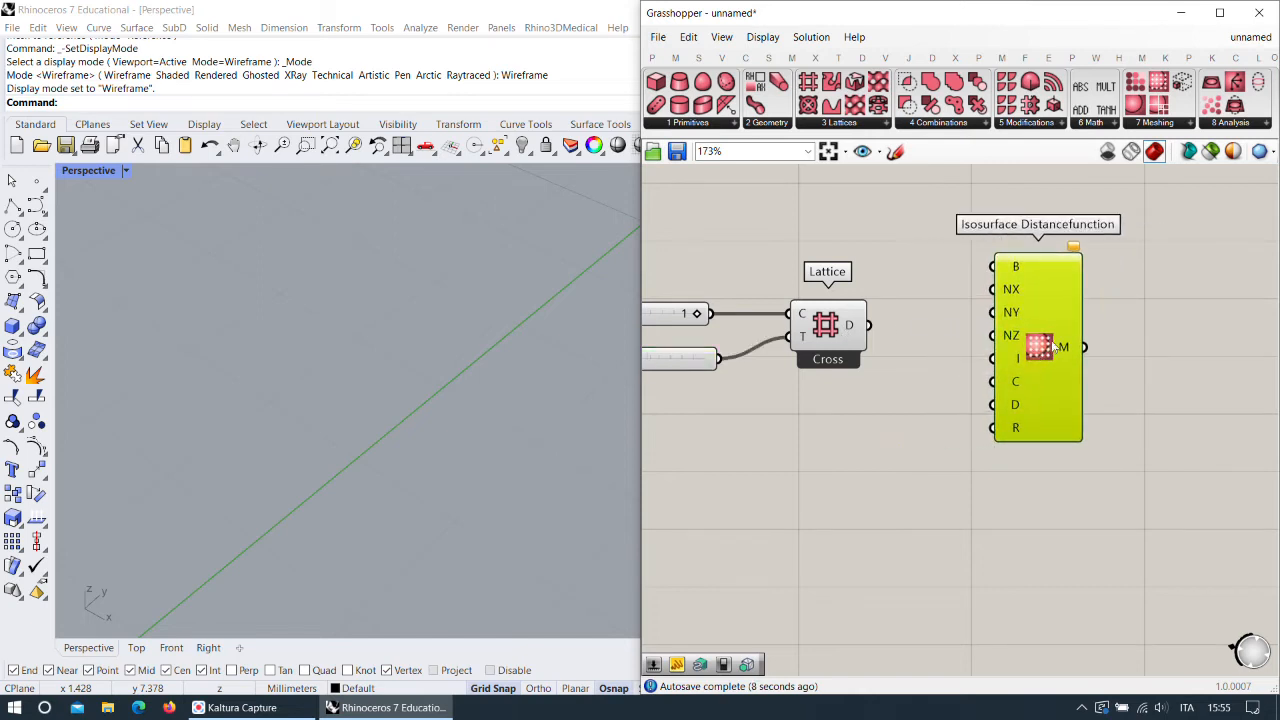
{"action": "right_click_drag", "start_coordinate": [1053, 345], "coordinate": [1085, 357]}
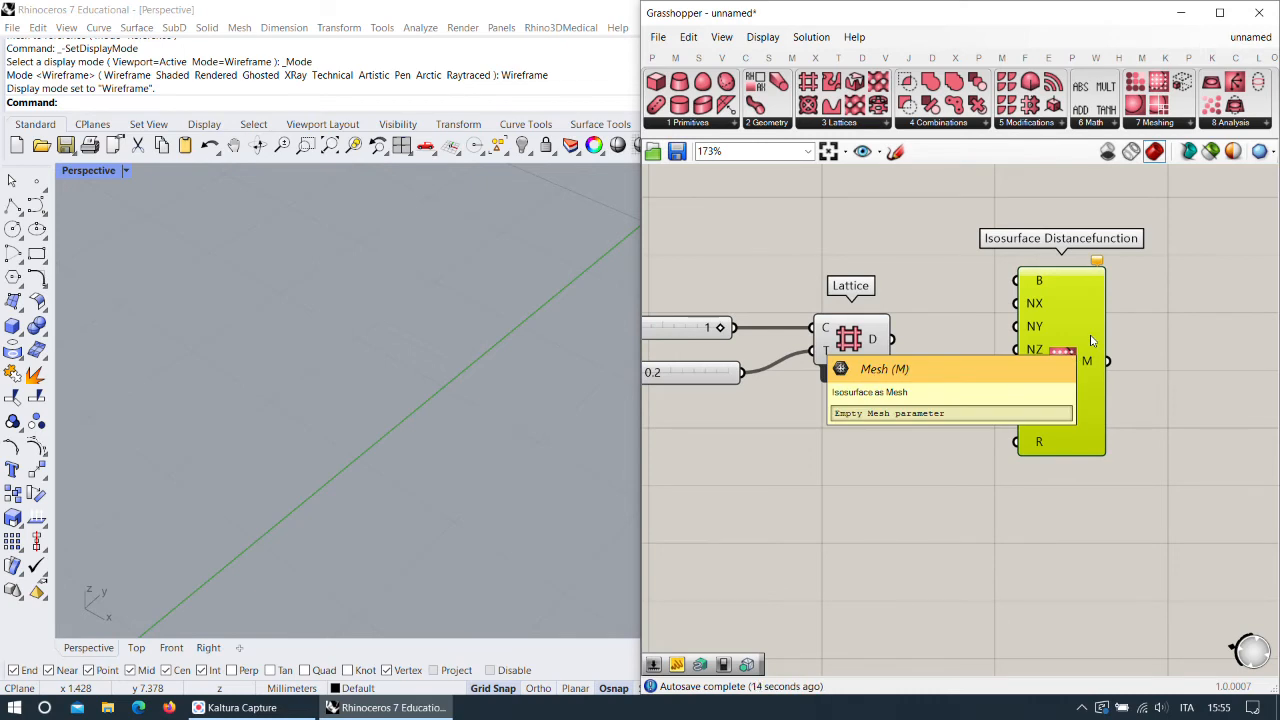
{"action": "scroll", "coordinate": [1030, 365], "scroll_direction": "down", "scroll_amount": 3}
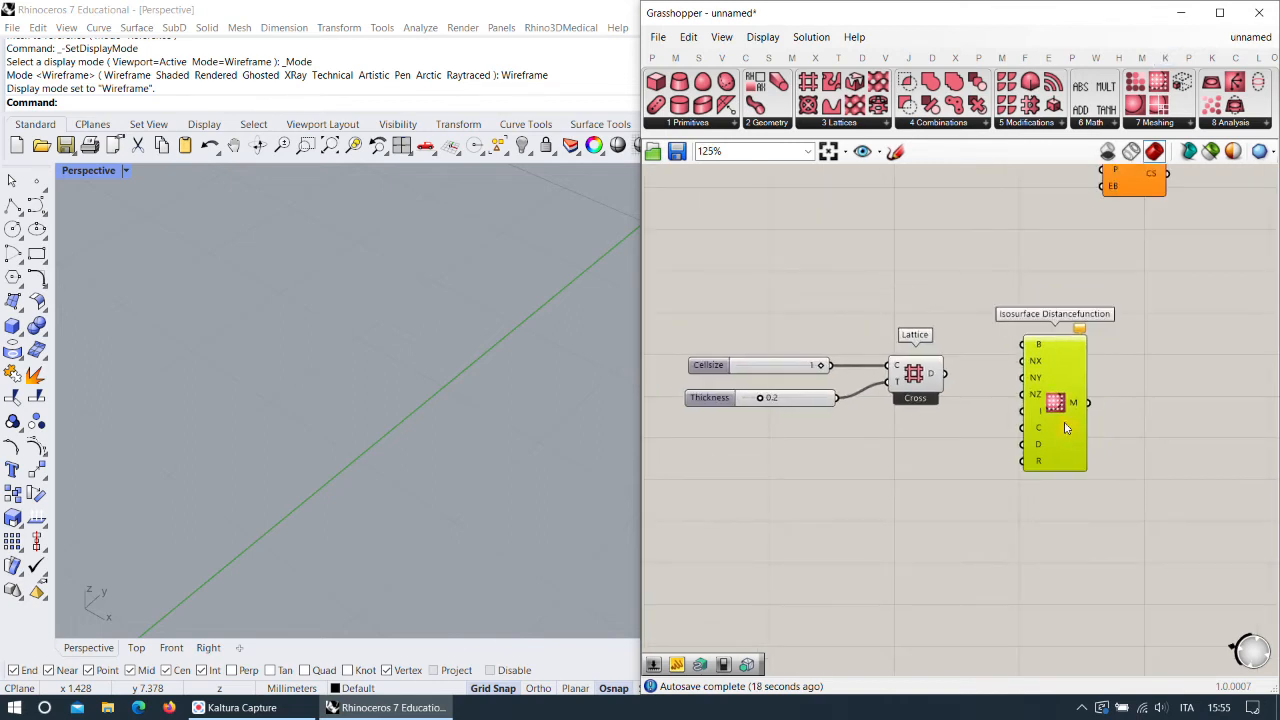
{"action": "left_click_drag", "start_coordinate": [1072, 378], "coordinate": [1044, 370]}
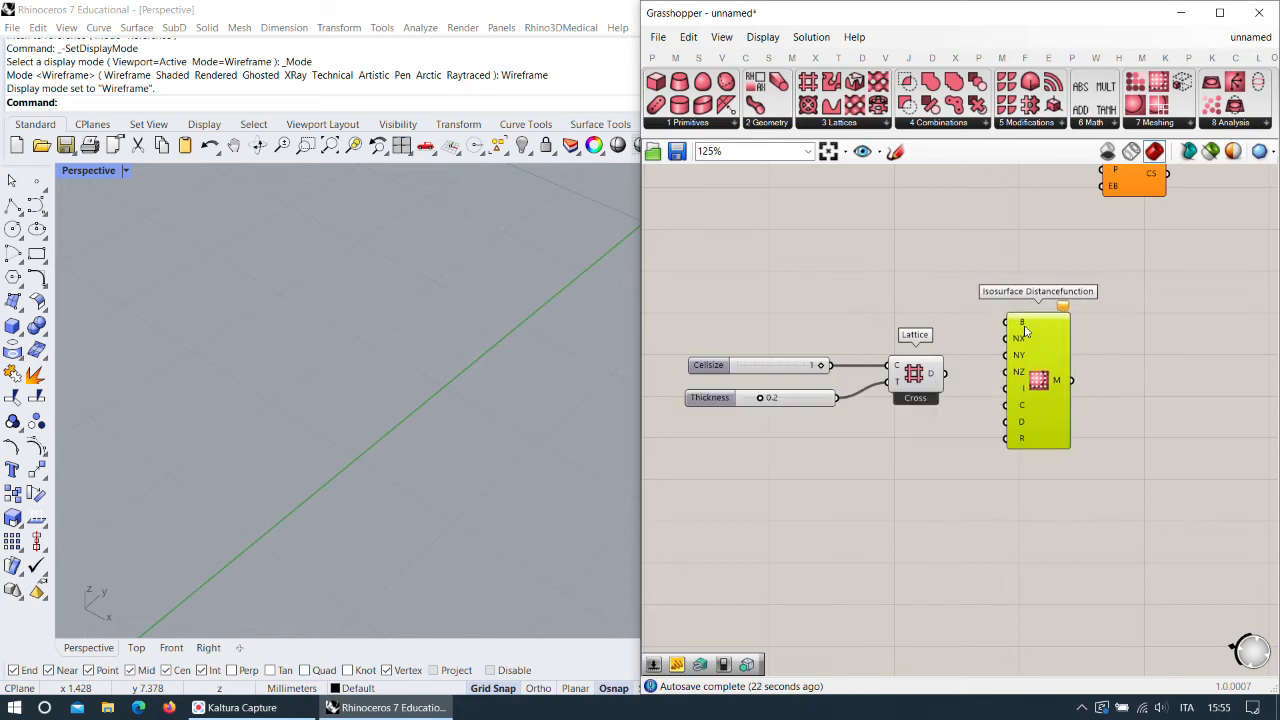
{"action": "double_click", "coordinate": [848, 286]}
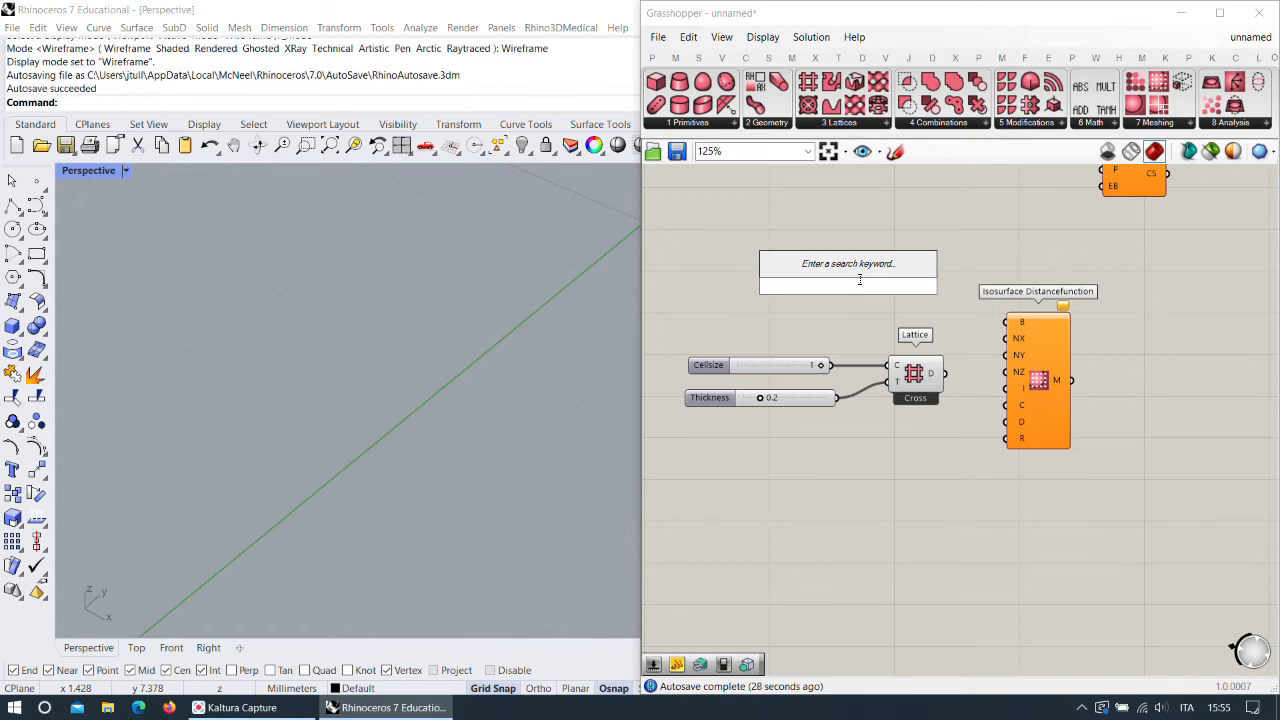
{"action": "key", "text": "Escape"}
{"action": "scroll", "coordinate": [885, 320], "scroll_direction": "down", "scroll_amount": 3}
{"action": "scroll", "coordinate": [563, 437], "scroll_direction": "down", "scroll_amount": 3}
{"action": "right_click_drag", "start_coordinate": [540, 373], "coordinate": [410, 515]}
{"action": "left_click", "coordinate": [14, 331]}
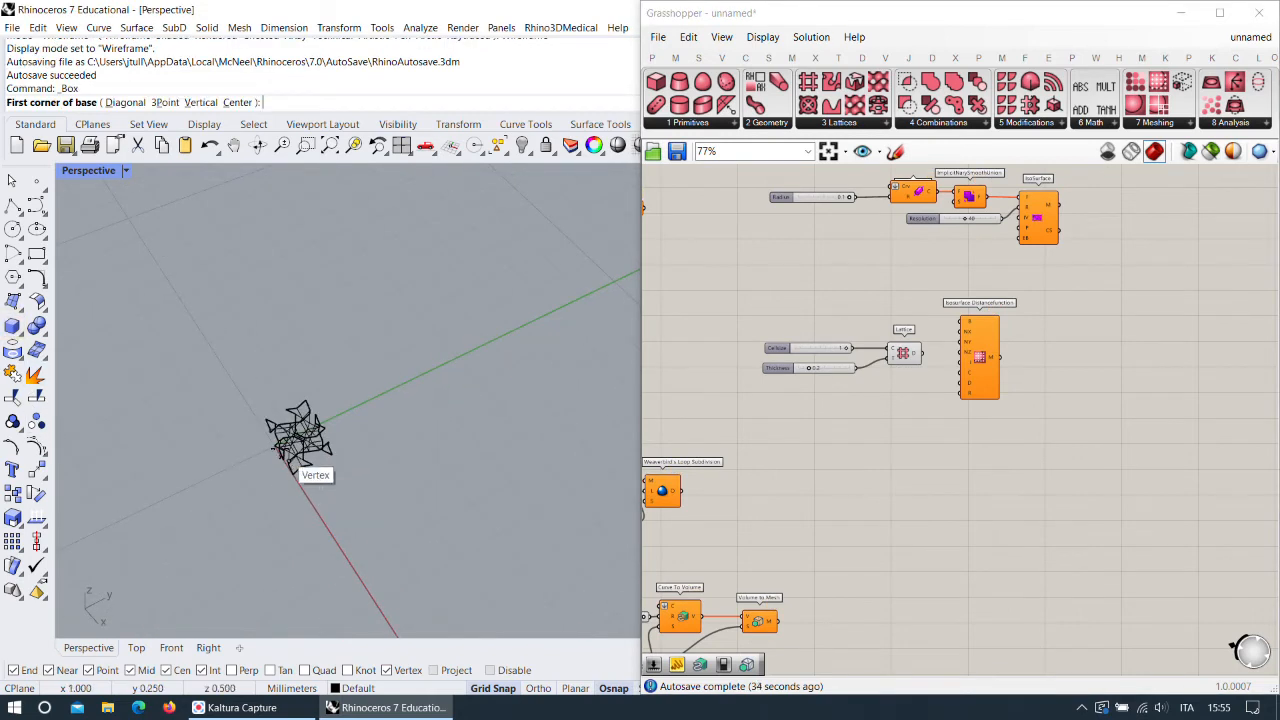
{"action": "left_click", "coordinate": [275, 449]}
{"action": "key", "text": "Escape"}
Draw a box in the Perspective viewport with its first base corner at the origin, large enough to enclose the existing lattice cell curves.
{"action": "right_click_drag", "start_coordinate": [275, 473], "coordinate": [328, 464]}
{"action": "scroll", "coordinate": [265, 468], "scroll_direction": "up", "scroll_amount": 5}
{"action": "key", "text": "Return"}
{"action": "left_click", "coordinate": [316, 428]}
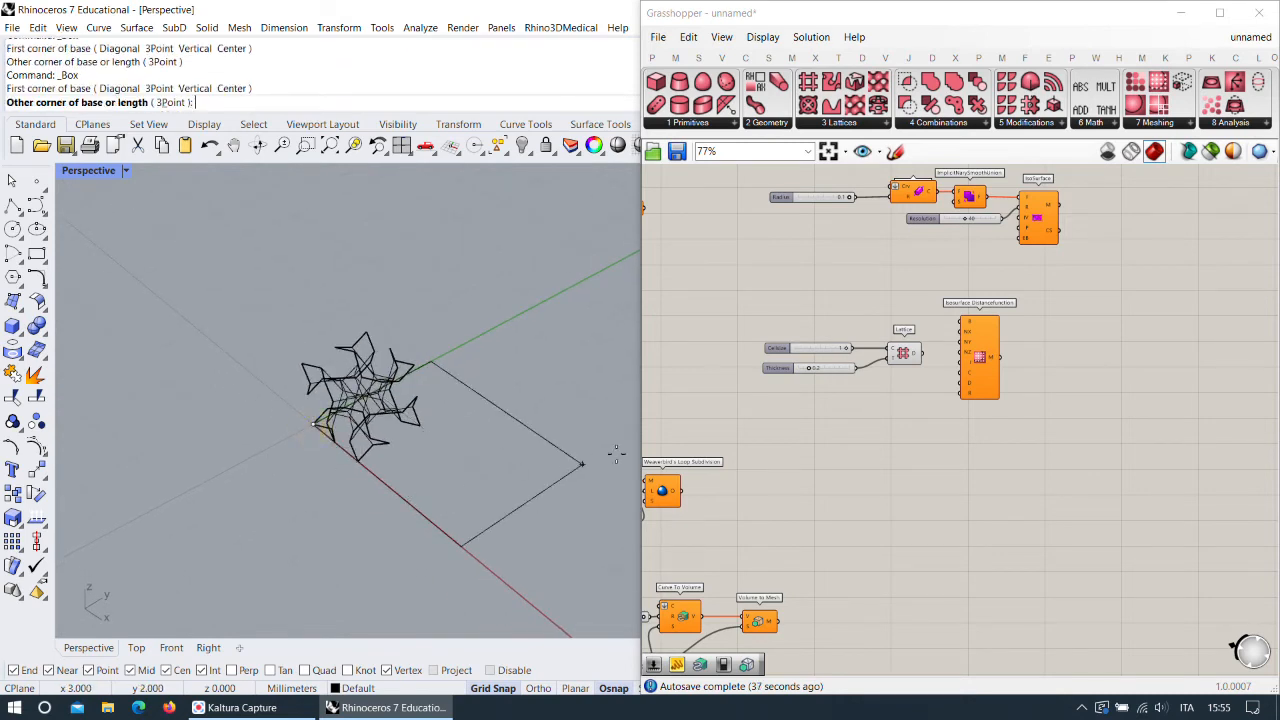
{"action": "scroll", "coordinate": [467, 445], "scroll_direction": "down", "scroll_amount": 3}
{"action": "scroll", "coordinate": [467, 445], "scroll_direction": "up", "scroll_amount": 3}
{"action": "left_click", "coordinate": [595, 435]}
{"action": "left_click", "coordinate": [562, 316]}
Add a Brep parameter above the Lattice component and reference the new Rhino box in it.
{"action": "scroll", "coordinate": [562, 316], "scroll_direction": "down", "scroll_amount": 3}
{"action": "scroll", "coordinate": [1057, 347], "scroll_direction": "up", "scroll_amount": 4}
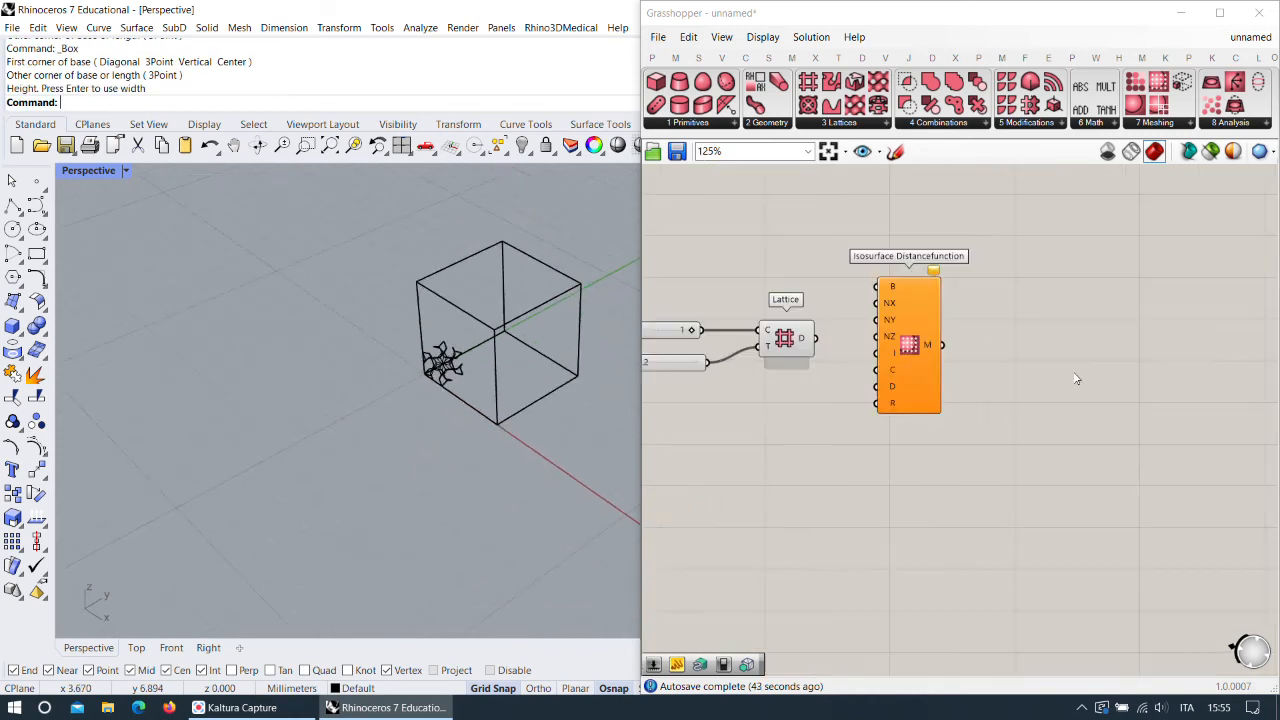
{"action": "left_click", "coordinate": [722, 58]}
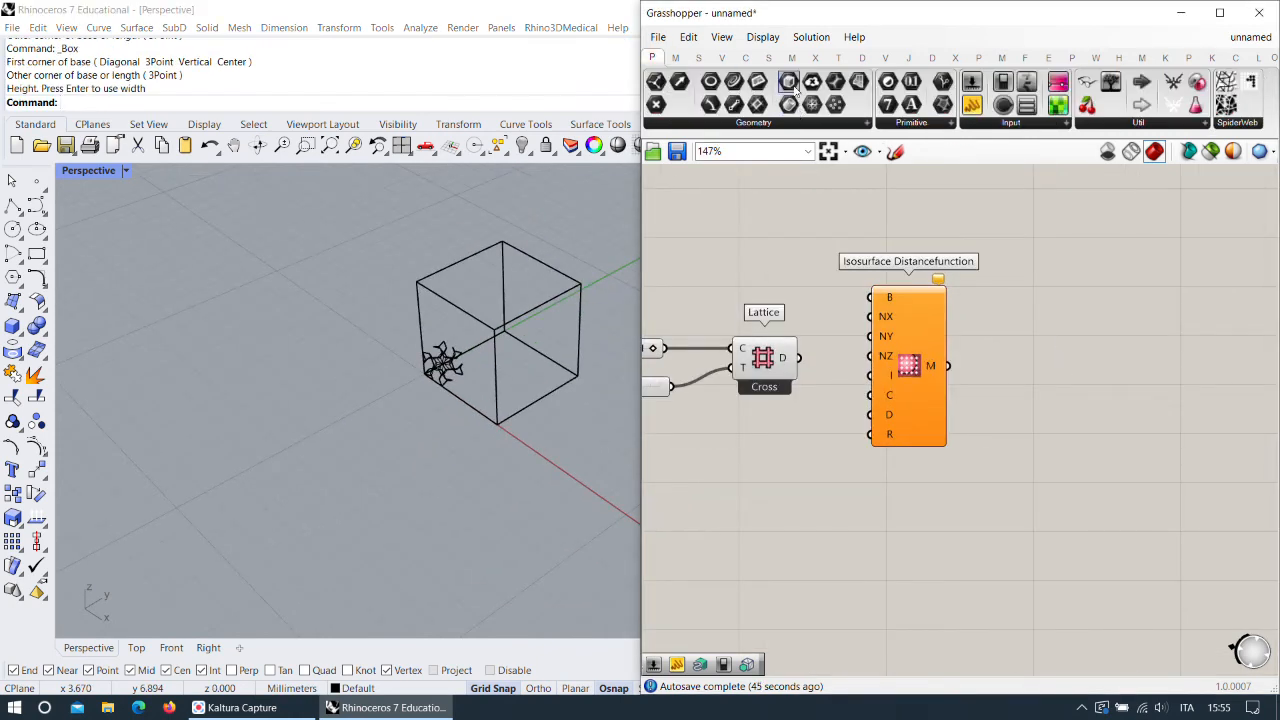
{"action": "left_click_drag", "start_coordinate": [783, 131], "coordinate": [748, 231]}
{"action": "right_click", "coordinate": [752, 234]}
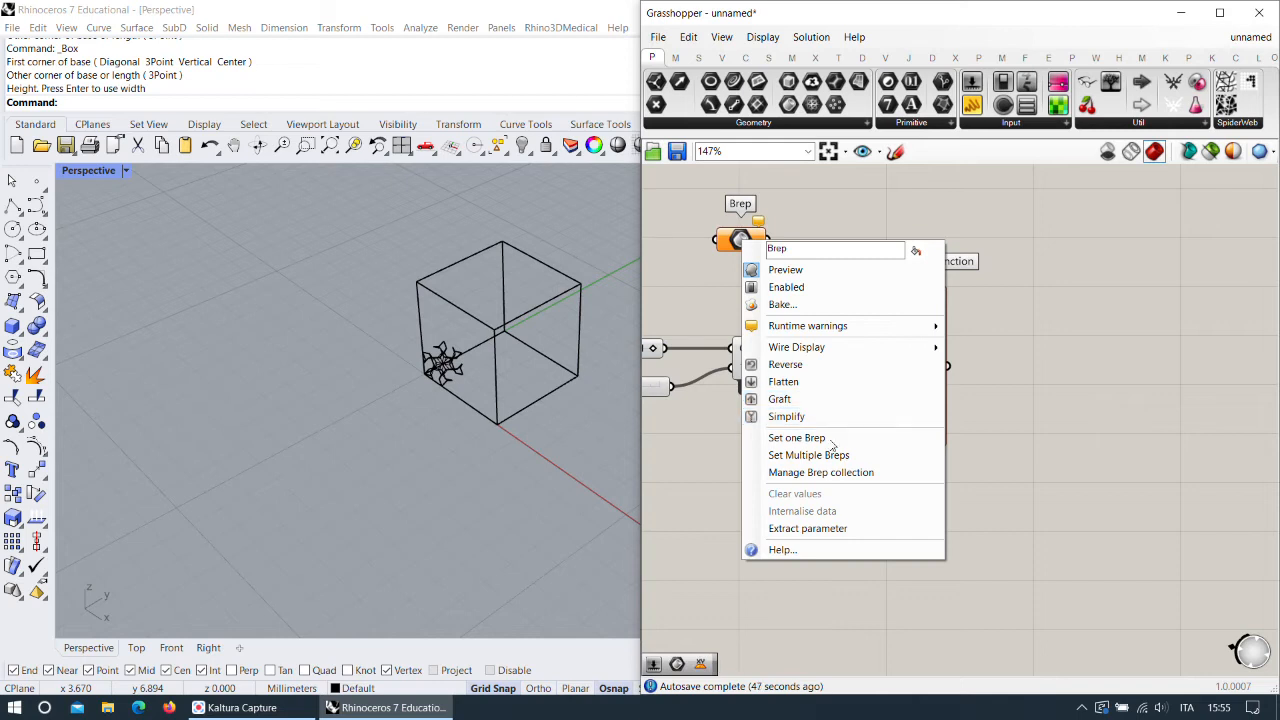
{"action": "left_click", "coordinate": [808, 437]}
{"action": "left_click", "coordinate": [580, 300]}
Connect the Brep to input B and the Lattice's D output to input D of Isosurface Distancefunction, leaving more space between the components.
{"action": "scroll", "coordinate": [900, 320], "scroll_direction": "up", "scroll_amount": 3}
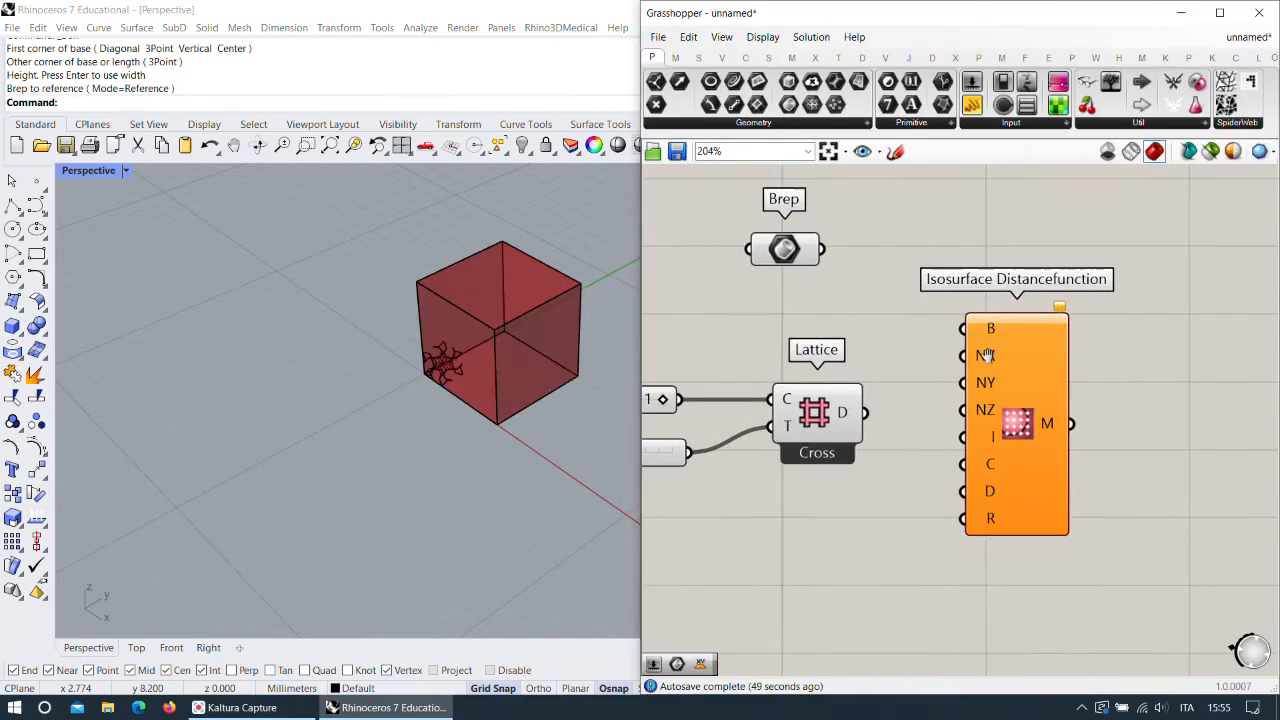
{"action": "left_click_drag", "start_coordinate": [842, 267], "coordinate": [997, 348]}
{"action": "left_click_drag", "start_coordinate": [1062, 406], "coordinate": [1194, 408]}
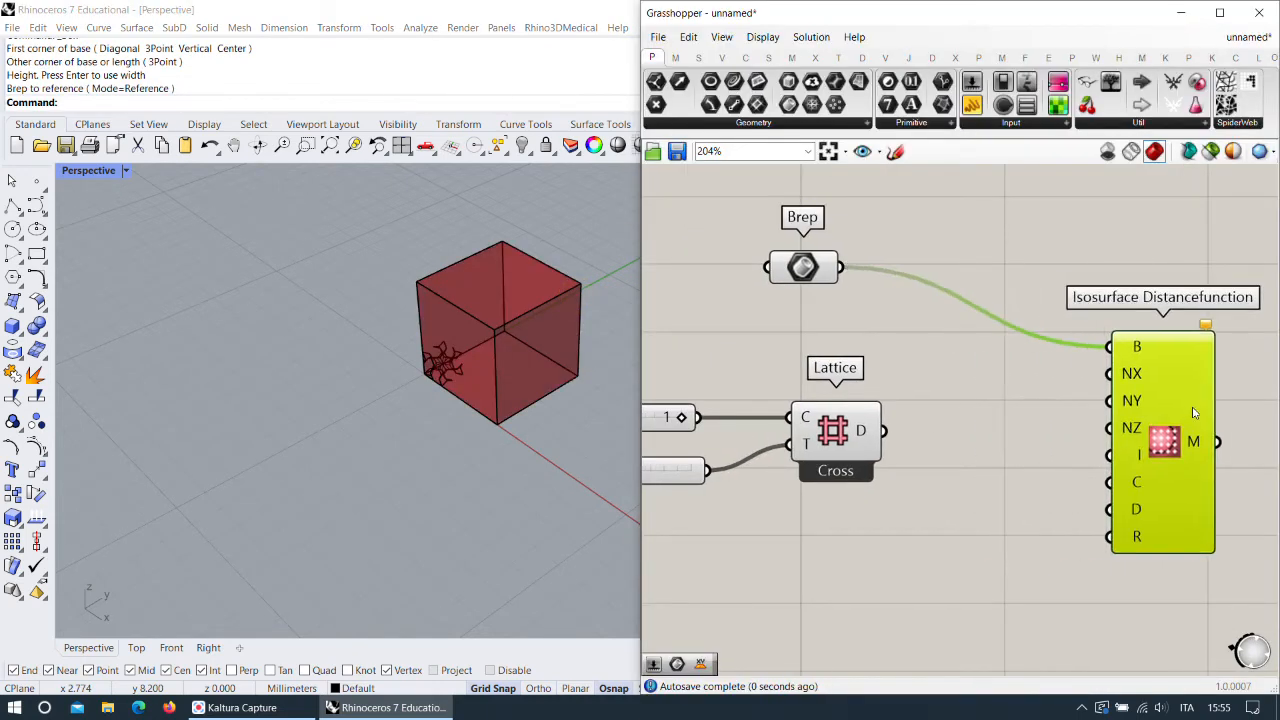
{"action": "right_click_drag", "start_coordinate": [1161, 395], "coordinate": [1087, 321]}
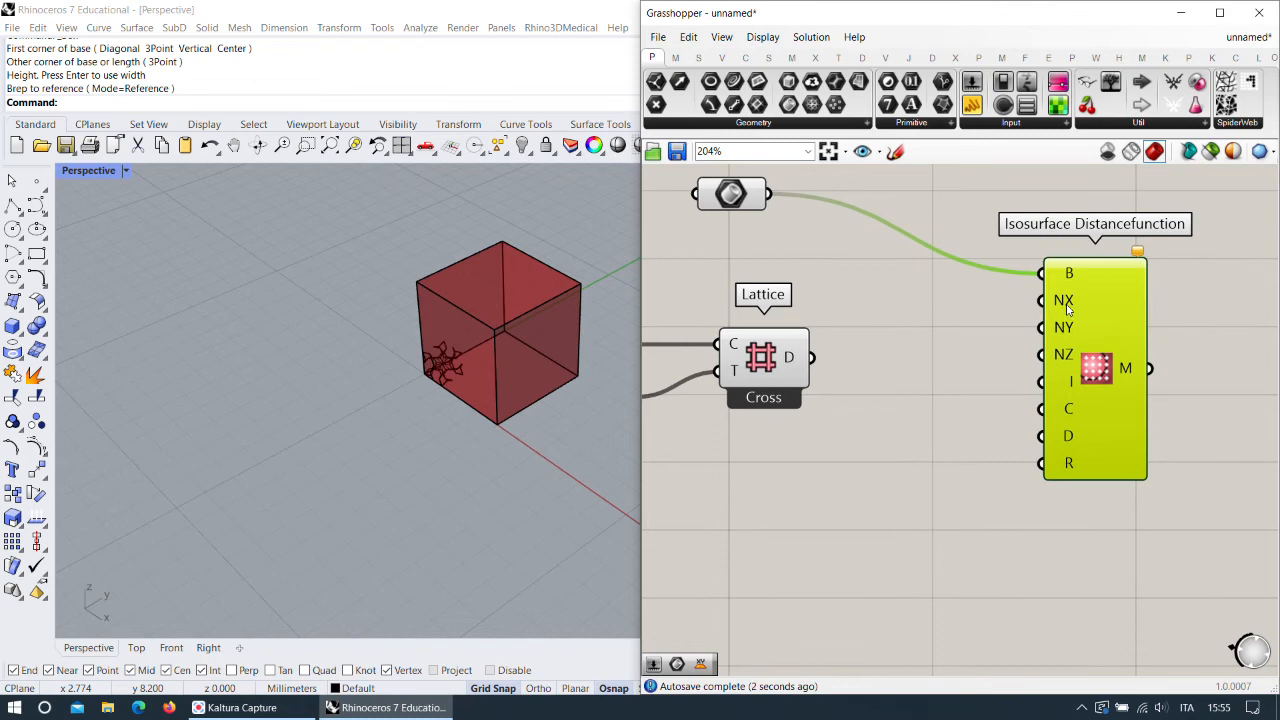
{"action": "mouse_move", "coordinate": [1067, 309]}
{"action": "double_click", "coordinate": [862, 476]}
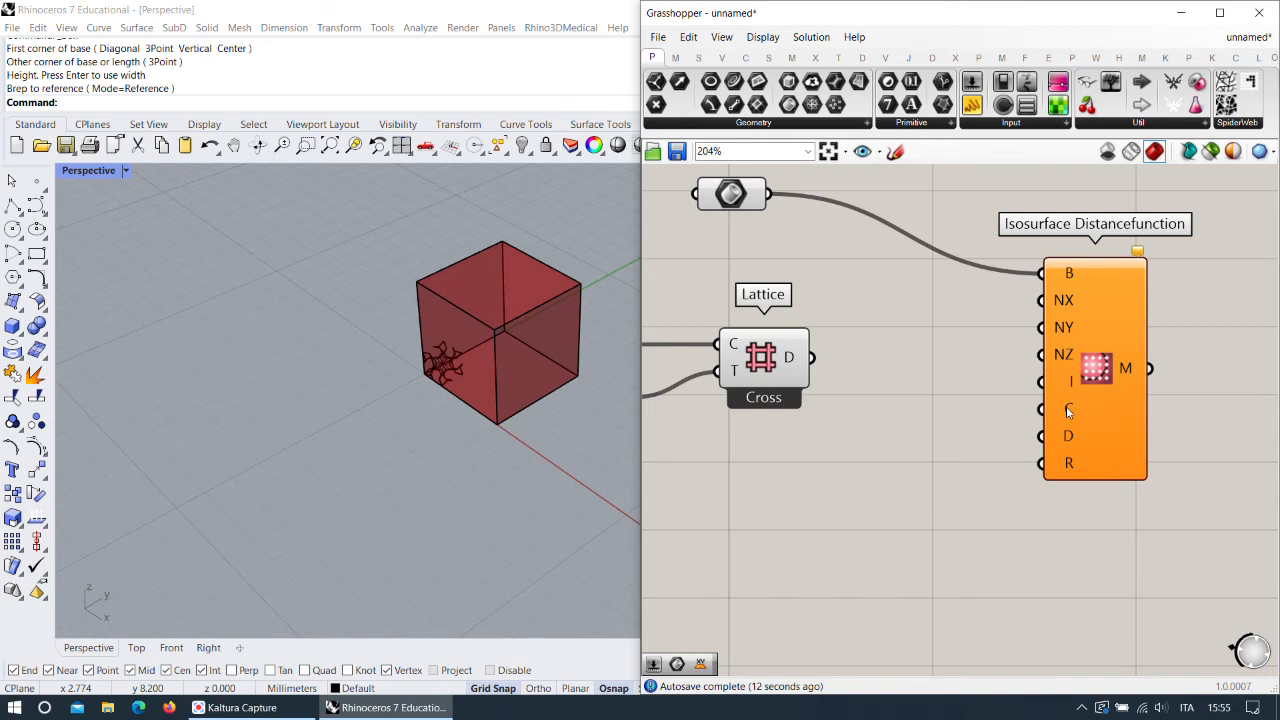
{"action": "left_click_drag", "start_coordinate": [1066, 435], "coordinate": [833, 369]}
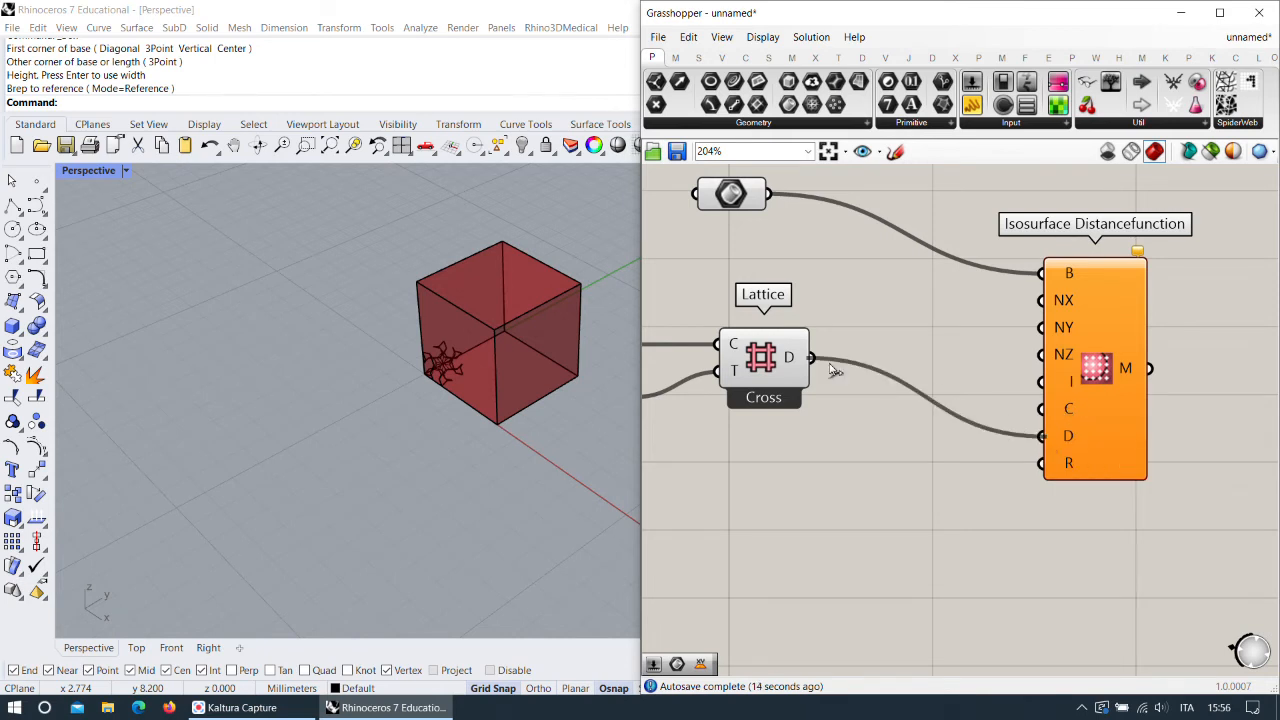
Turn off the preview of the Lattice component and the Brep parameter.
{"action": "right_click", "coordinate": [766, 363]}
{"action": "left_click", "coordinate": [810, 389]}
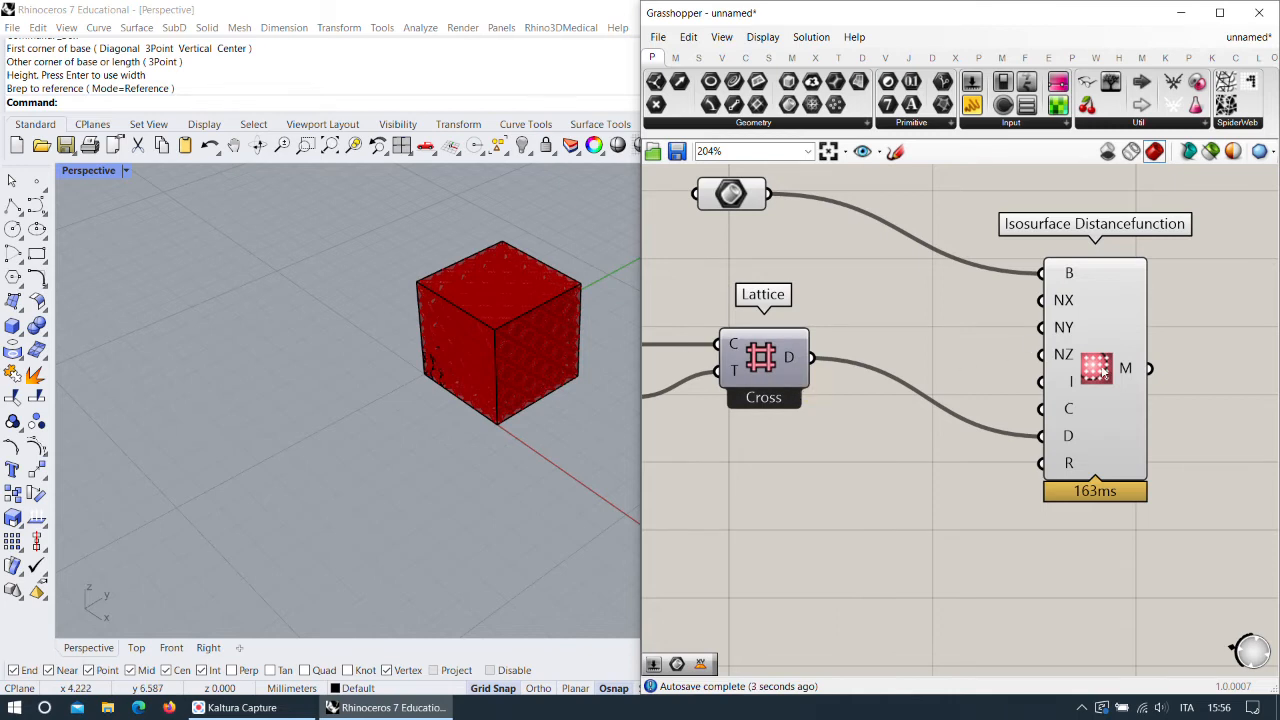
{"action": "right_click", "coordinate": [1103, 370]}
{"action": "right_click", "coordinate": [731, 195]}
{"action": "left_click", "coordinate": [770, 229]}
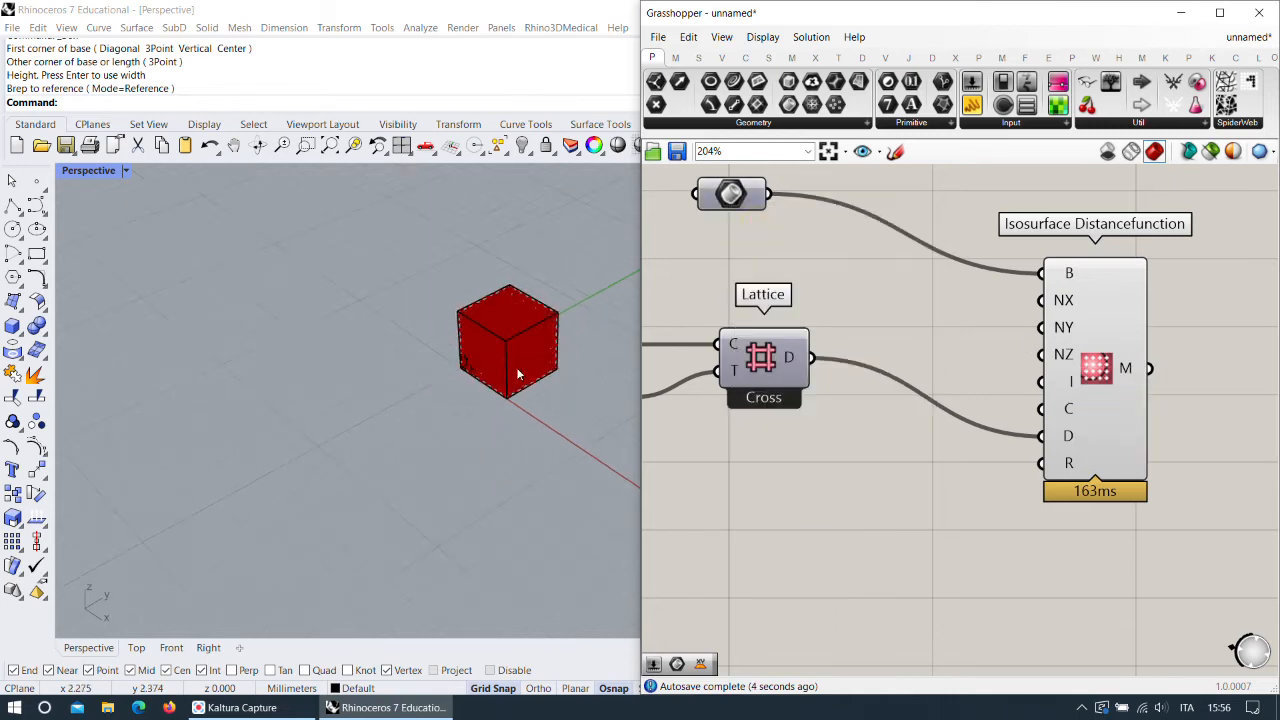
Set the lattice thickness slider to 0.1.
{"action": "scroll", "coordinate": [516, 367], "scroll_direction": "up", "scroll_amount": 5}
{"action": "scroll", "coordinate": [558, 266], "scroll_direction": "up", "scroll_amount": 3}
{"action": "right_click_drag", "start_coordinate": [735, 398], "coordinate": [957, 434]}
{"action": "scroll", "coordinate": [717, 437], "scroll_direction": "up", "scroll_amount": 2}
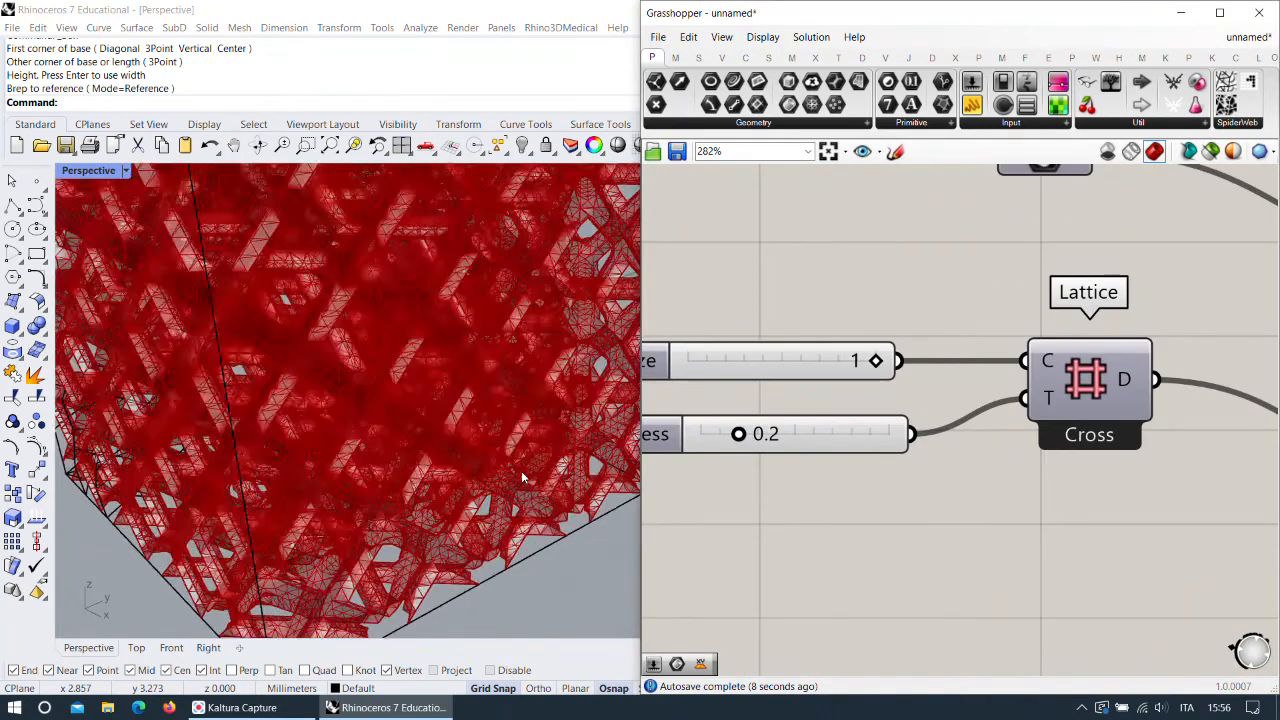
{"action": "scroll", "coordinate": [737, 443], "scroll_direction": "up", "scroll_amount": 2}
{"action": "left_click_drag", "start_coordinate": [737, 443], "coordinate": [706, 443]}
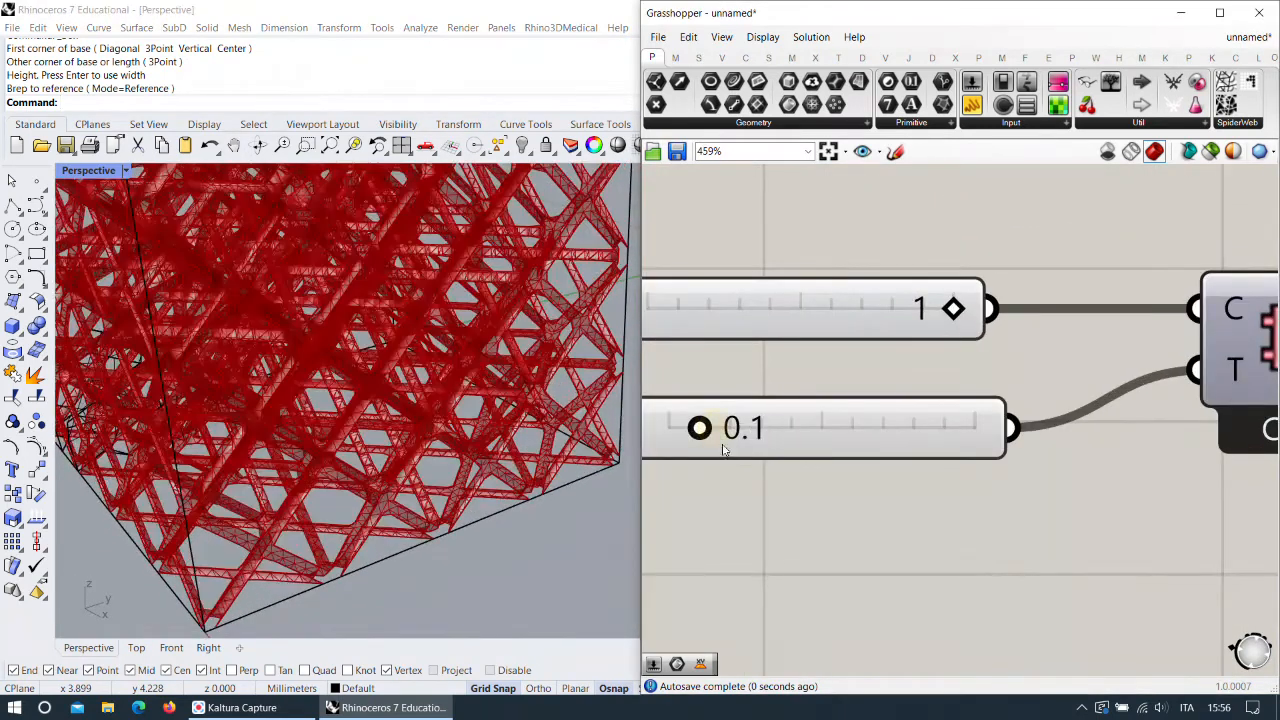
Inspect the thinner struts in the viewport and change the Lattice component's cell type to Bigx.
{"action": "scroll", "coordinate": [450, 460], "scroll_direction": "down", "scroll_amount": 4}
{"action": "scroll", "coordinate": [450, 460], "scroll_direction": "up", "scroll_amount": 4}
{"action": "scroll", "coordinate": [450, 461], "scroll_direction": "up", "scroll_amount": 2}
{"action": "right_click_drag", "start_coordinate": [450, 475], "coordinate": [495, 486]}
{"action": "right_click_drag", "start_coordinate": [985, 419], "coordinate": [822, 406]}
{"action": "right_click", "coordinate": [1043, 352]}
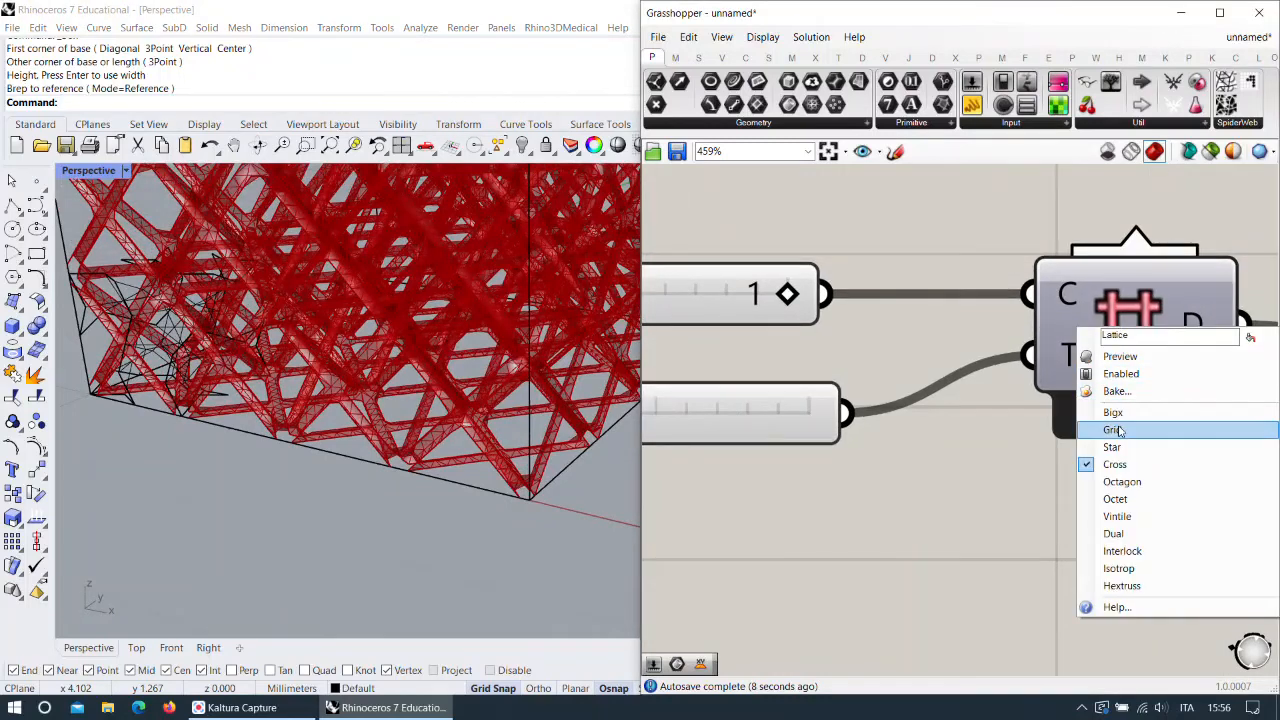
{"action": "left_click", "coordinate": [1102, 411]}
Set the lattice thickness slider to 0.2.
{"action": "right_click_drag", "start_coordinate": [808, 418], "coordinate": [1060, 388]}
{"action": "scroll", "coordinate": [787, 381], "scroll_direction": "up", "scroll_amount": 1}
{"action": "left_click_drag", "start_coordinate": [806, 385], "coordinate": [818, 385]}
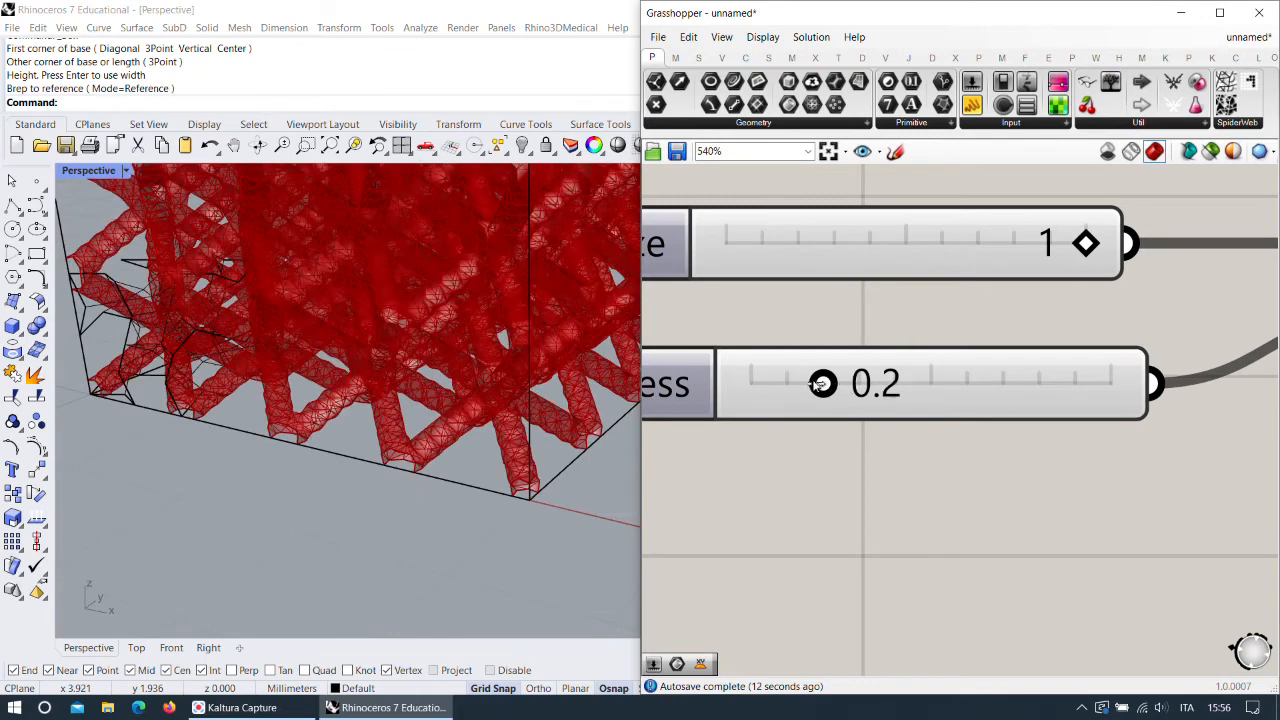
Examine the Bigx lattice mesh inside the box, both as a whole and close up at its cut strut ends.
{"action": "scroll", "coordinate": [420, 375], "scroll_direction": "down", "scroll_amount": 5}
{"action": "right_click_drag", "start_coordinate": [420, 375], "coordinate": [372, 388]}
{"action": "scroll", "coordinate": [487, 405], "scroll_direction": "up", "scroll_amount": 7}
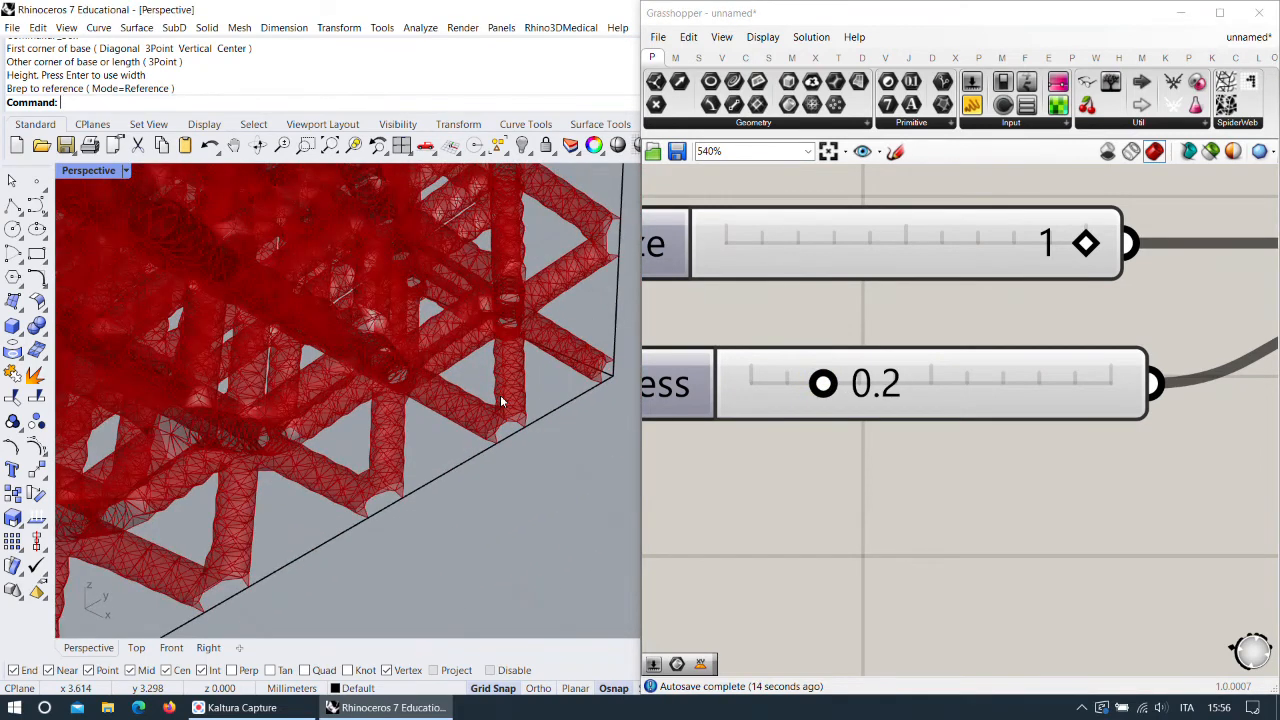
{"action": "scroll", "coordinate": [488, 399], "scroll_direction": "down", "scroll_amount": 6}
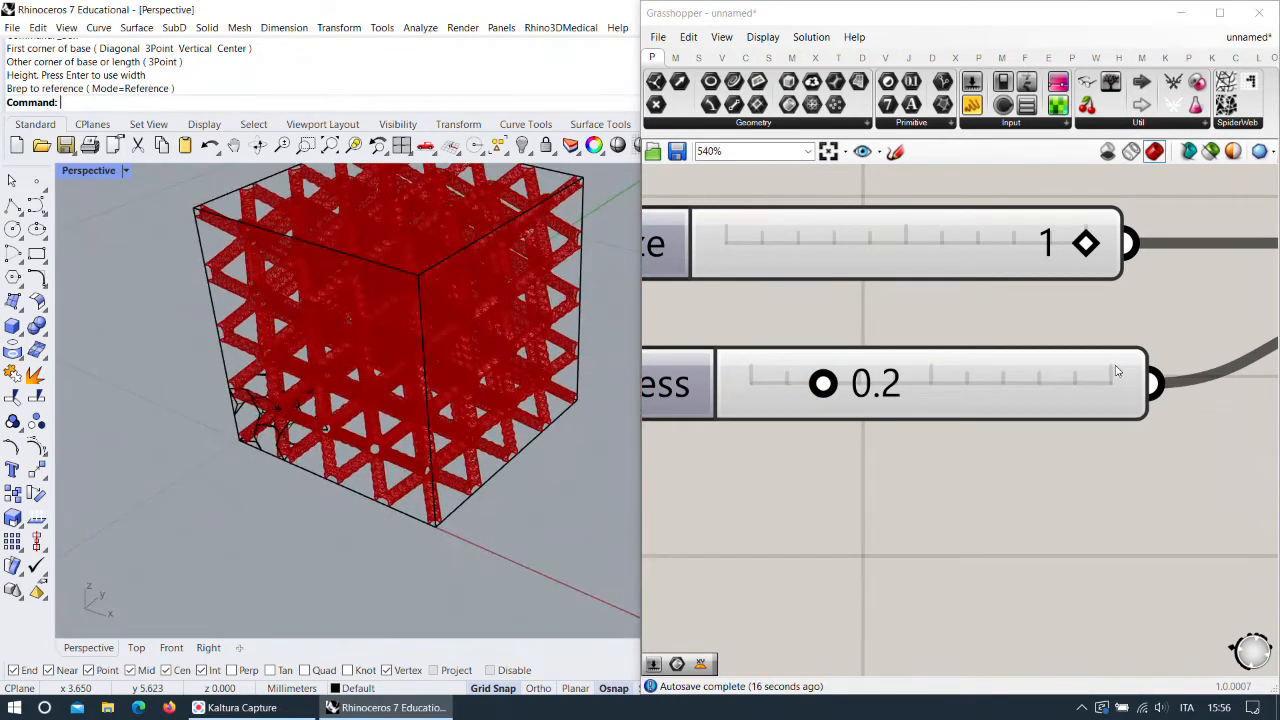
{"action": "scroll", "coordinate": [728, 328], "scroll_direction": "down", "scroll_amount": 3}
{"action": "scroll", "coordinate": [562, 312], "scroll_direction": "up", "scroll_amount": 5}
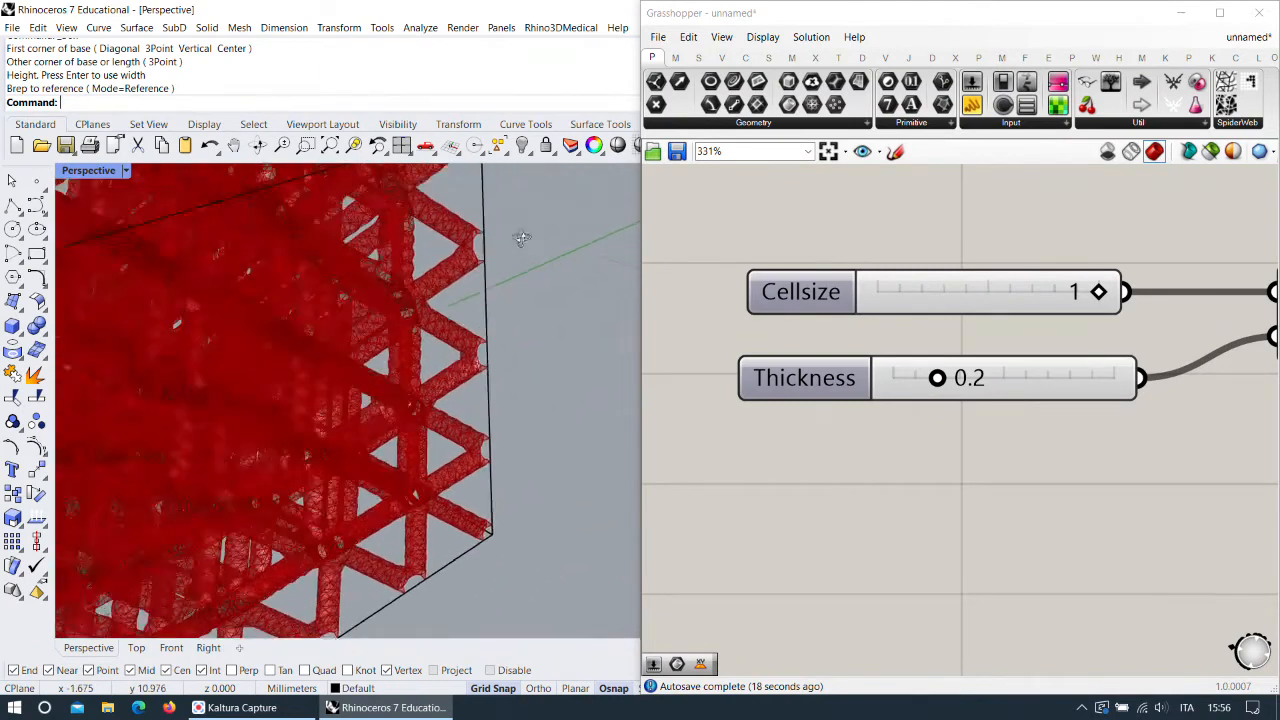
{"action": "scroll", "coordinate": [748, 393], "scroll_direction": "down", "scroll_amount": 2}
Review the wiring from the sliders through to Isosurface Distancefunction and check the lattice along the box's upper edges.
{"action": "right_click_drag", "start_coordinate": [986, 388], "coordinate": [866, 377]}
{"action": "scroll", "coordinate": [1100, 343], "scroll_direction": "up", "scroll_amount": 1}
{"action": "right_click_drag", "start_coordinate": [1094, 337], "coordinate": [912, 318]}
{"action": "scroll", "coordinate": [455, 300], "scroll_direction": "down", "scroll_amount": 6}
{"action": "mouse_move", "coordinate": [445, 312]}
{"action": "right_mouse_down"}
{"action": "mouse_move", "coordinate": [468, 391]}
{"action": "mouse_move", "coordinate": [453, 331]}
{"action": "right_mouse_up"}
{"action": "scroll", "coordinate": [468, 391], "scroll_direction": "up", "scroll_amount": 3}
{"action": "scroll", "coordinate": [1050, 340], "scroll_direction": "down", "scroll_amount": 1}
{"action": "scroll", "coordinate": [1019, 387], "scroll_direction": "up", "scroll_amount": 1}
{"action": "right_click_drag", "start_coordinate": [1232, 391], "coordinate": [1044, 325]}
{"action": "left_click", "coordinate": [1068, 415]}
{"action": "right_click_drag", "start_coordinate": [474, 357], "coordinate": [470, 410]}
{"action": "left_click", "coordinate": [780, 400]}
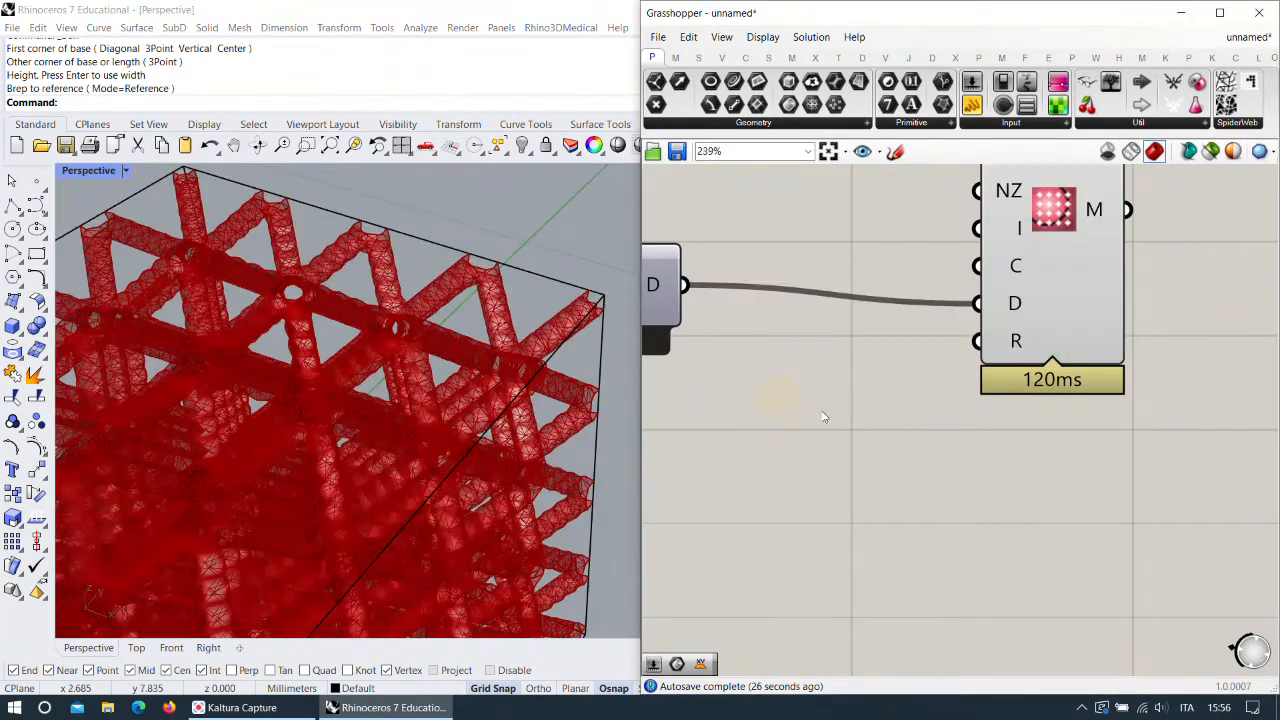
Check the Isosurface Distancefunction inputs and examine the strut ends along the box's side faces and lower corner.
{"action": "scroll", "coordinate": [822, 415], "scroll_direction": "down", "scroll_amount": 2}
{"action": "scroll", "coordinate": [489, 375], "scroll_direction": "down", "scroll_amount": 4}
{"action": "right_click_drag", "start_coordinate": [468, 377], "coordinate": [405, 320]}
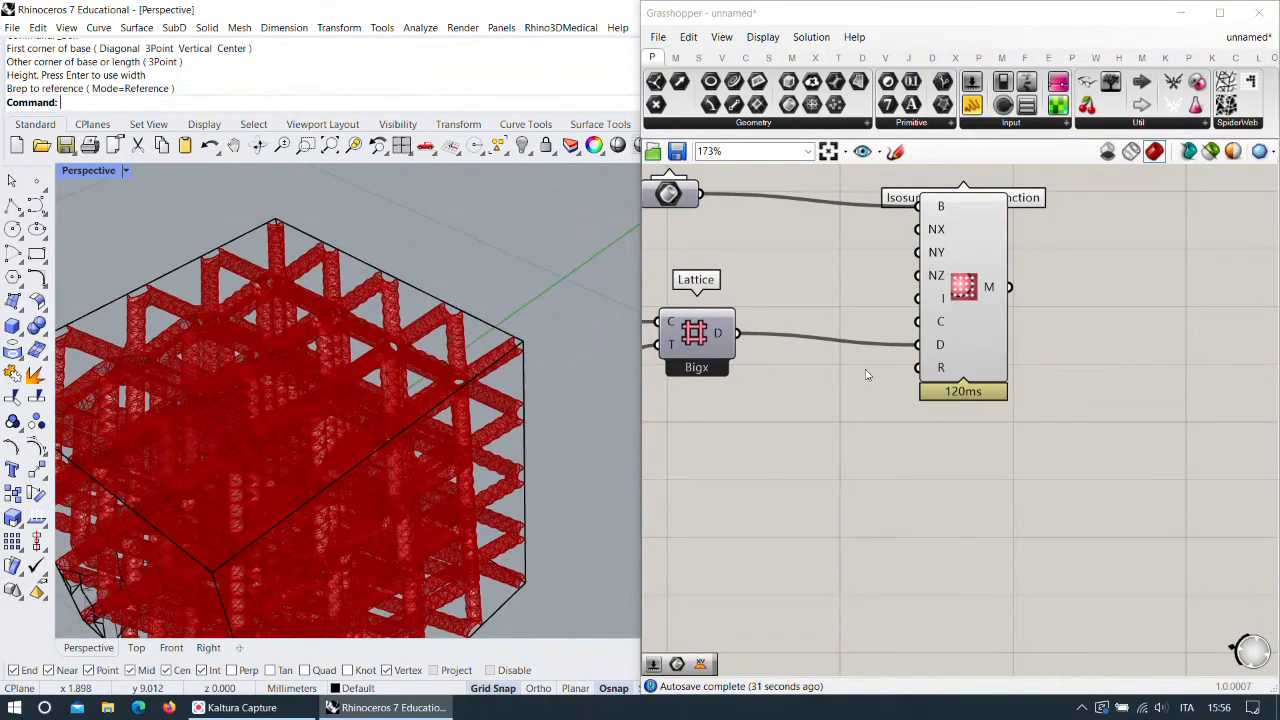
{"action": "mouse_move", "coordinate": [945, 373]}
{"action": "right_click_drag", "start_coordinate": [350, 340], "coordinate": [465, 320]}
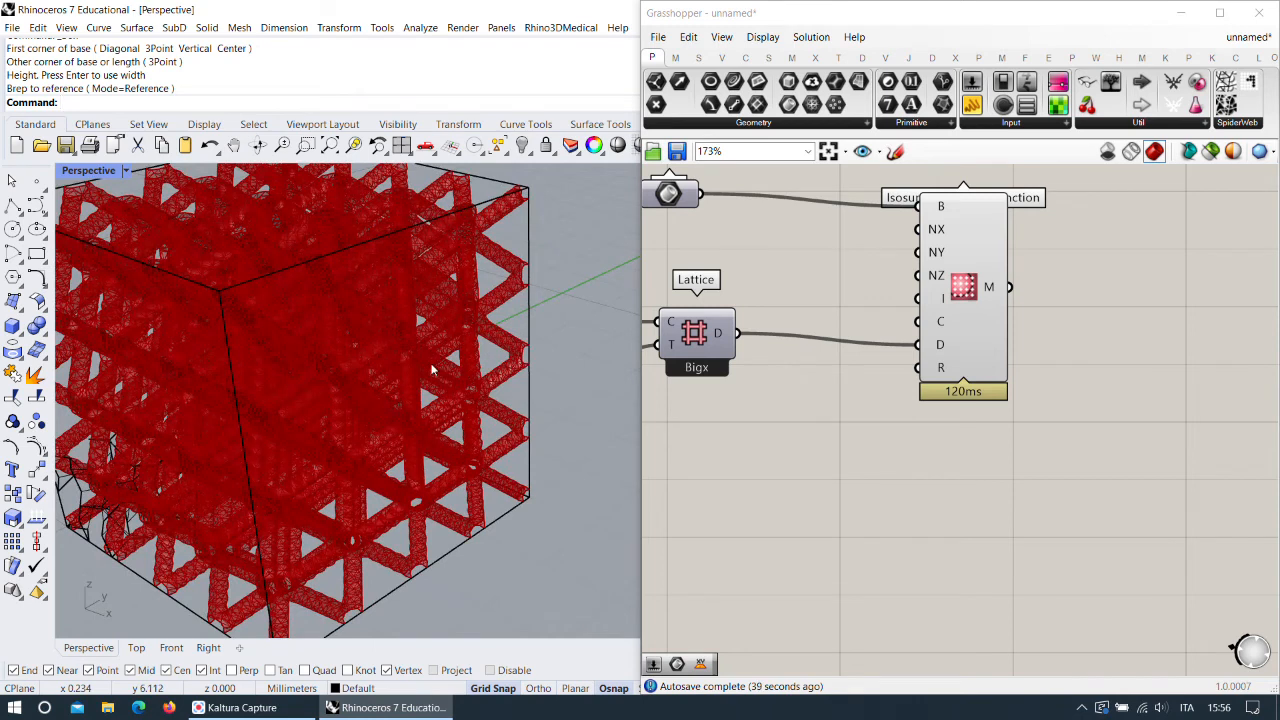
{"action": "right_click_drag", "start_coordinate": [545, 380], "coordinate": [568, 360]}
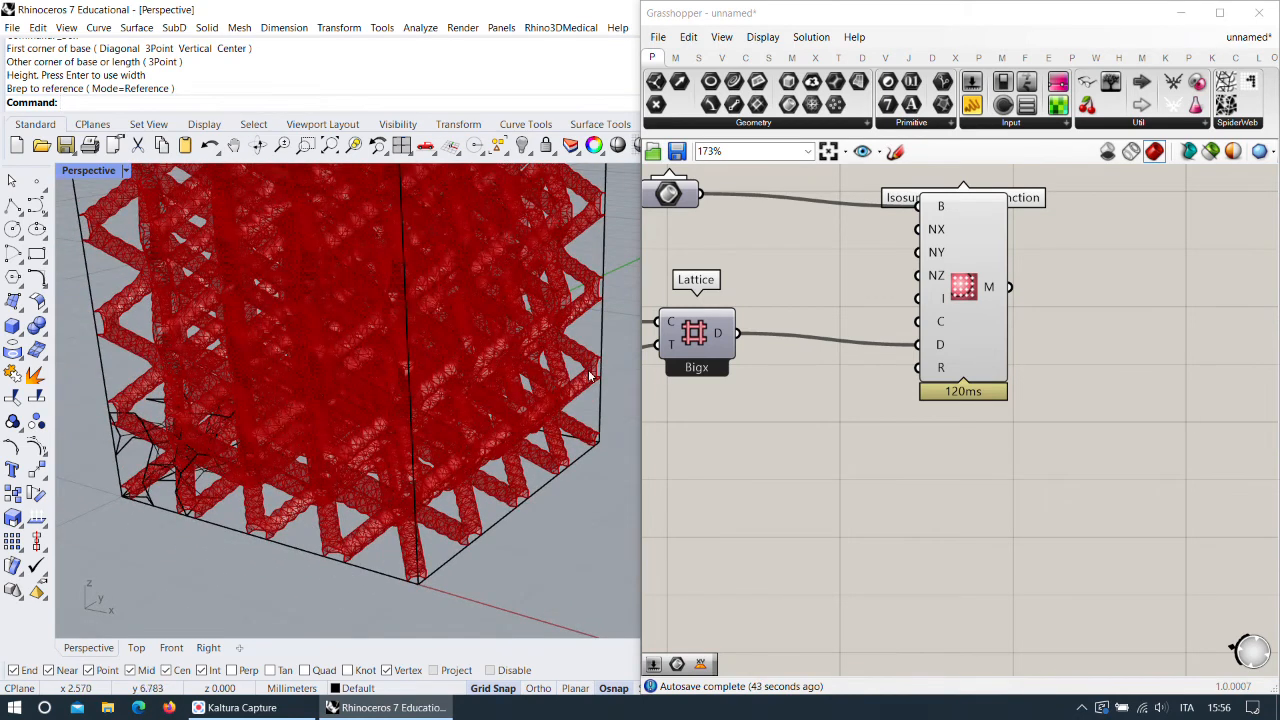
{"action": "right_click_drag", "start_coordinate": [590, 376], "coordinate": [556, 386]}
{"action": "right_click_drag", "start_coordinate": [465, 510], "coordinate": [477, 505]}
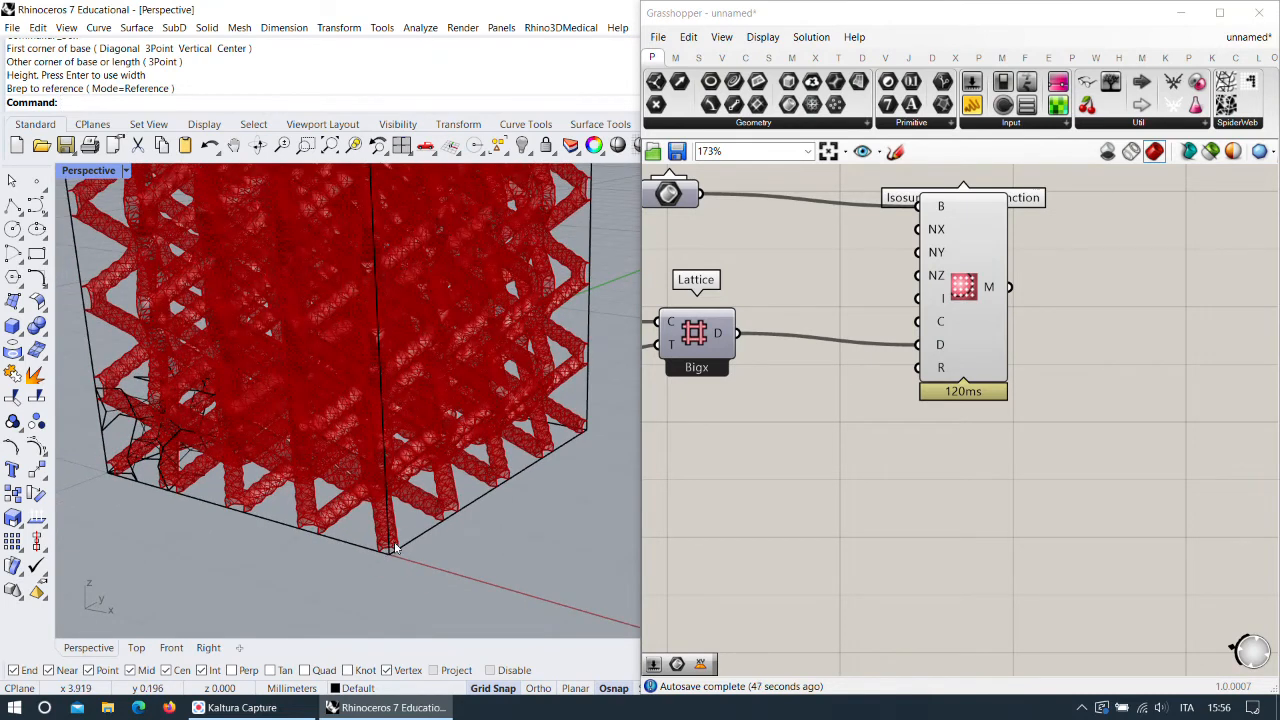
Examine the lattice mesh inside the box from several sides, including the strut ends at the box faces and corners.
{"action": "scroll", "coordinate": [500, 450], "scroll_direction": "down", "scroll_amount": 8}
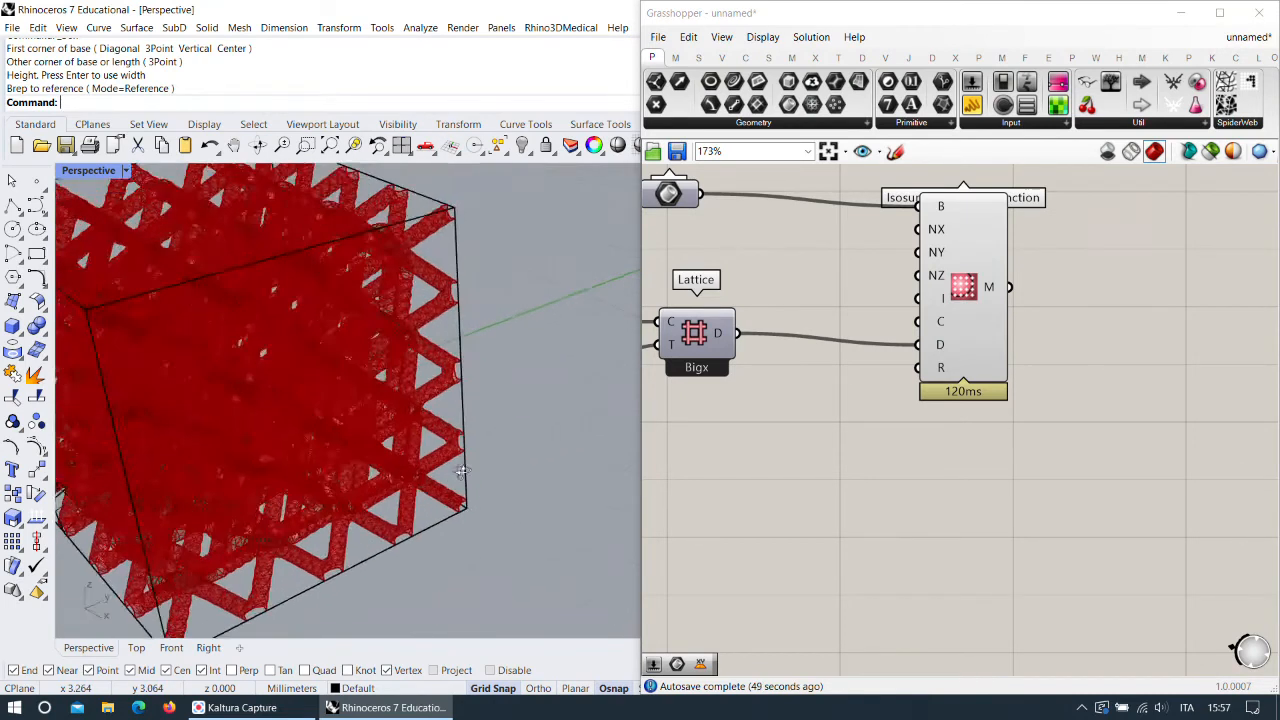
{"action": "right_click_drag", "start_coordinate": [515, 402], "coordinate": [497, 350]}
{"action": "scroll", "coordinate": [497, 350], "scroll_direction": "up", "scroll_amount": 8}
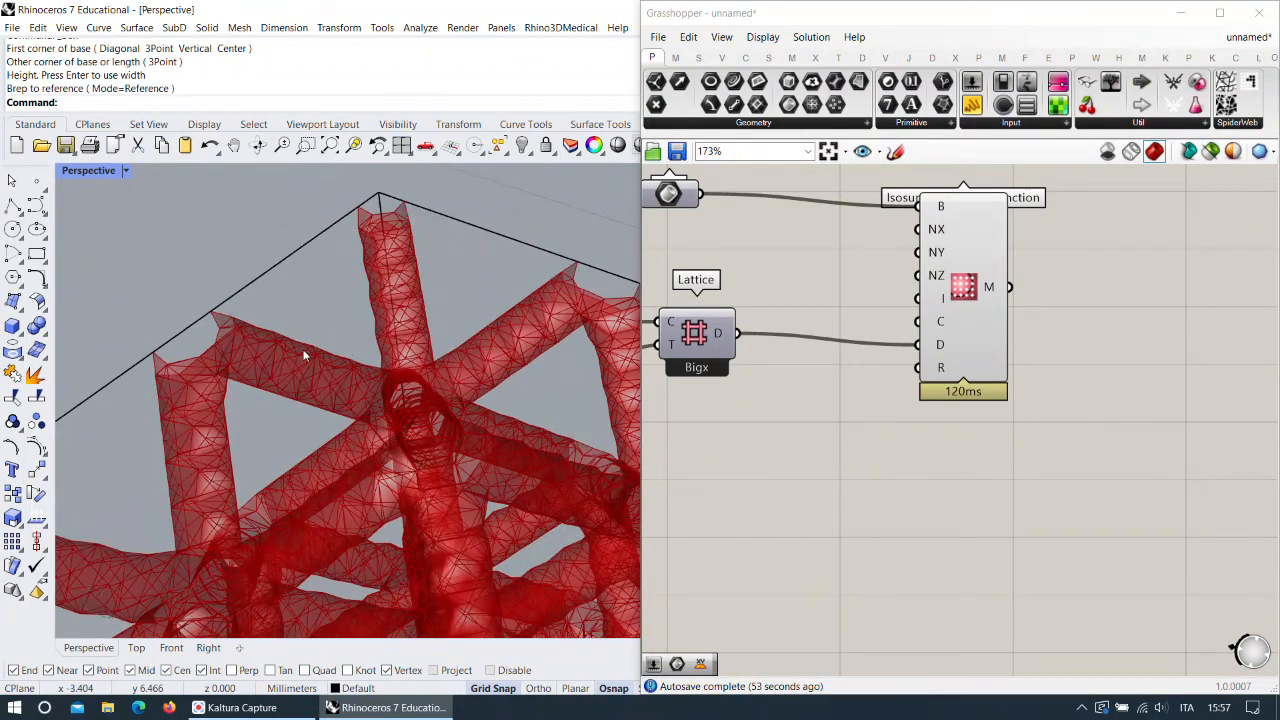
{"action": "right_click_drag", "start_coordinate": [530, 389], "coordinate": [511, 323]}
{"action": "scroll", "coordinate": [469, 359], "scroll_direction": "down", "scroll_amount": 6}
{"action": "scroll", "coordinate": [394, 320], "scroll_direction": "down", "scroll_amount": 4}
{"action": "scroll", "coordinate": [266, 254], "scroll_direction": "up", "scroll_amount": 6}
{"action": "scroll", "coordinate": [269, 257], "scroll_direction": "down", "scroll_amount": 4}
{"action": "scroll", "coordinate": [444, 348], "scroll_direction": "down", "scroll_amount": 4}
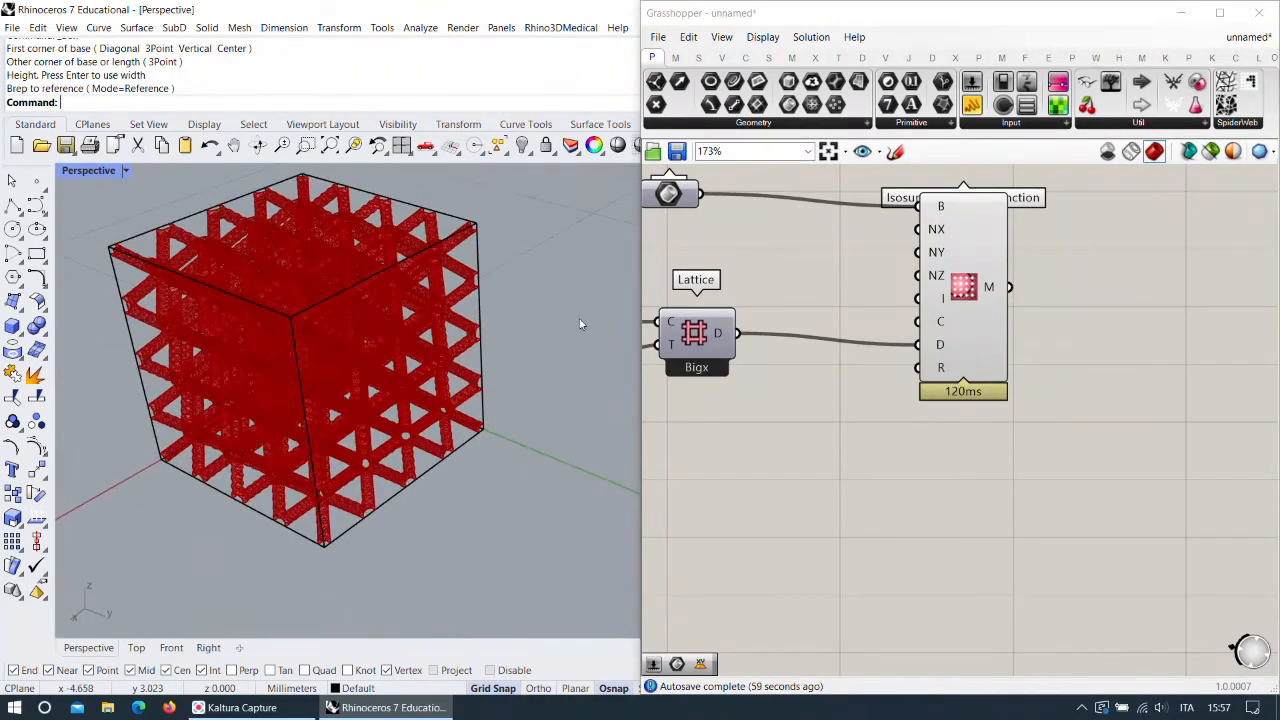
Invert the C input of the Isosurface Distancefunction component.
{"action": "scroll", "coordinate": [922, 385], "scroll_direction": "up", "scroll_amount": 4}
{"action": "right_click_drag", "start_coordinate": [918, 370], "coordinate": [1010, 400]}
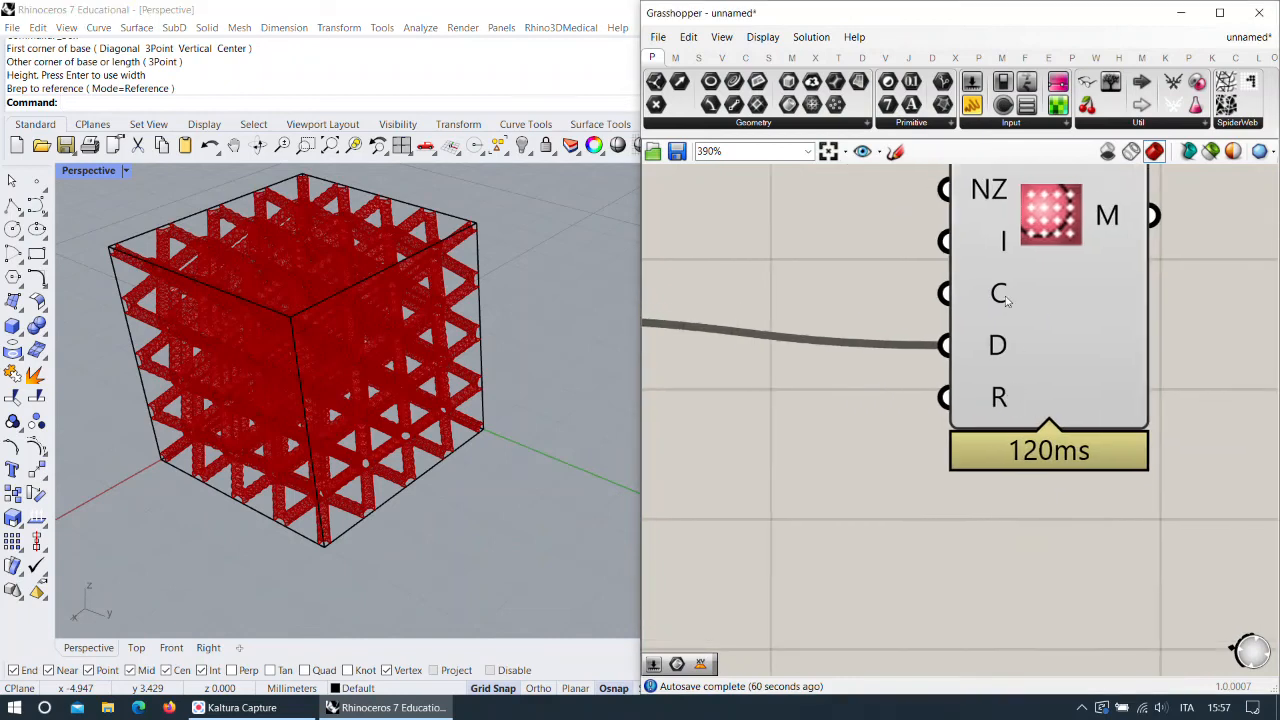
{"action": "right_click", "coordinate": [1004, 297]}
{"action": "left_click", "coordinate": [843, 320]}
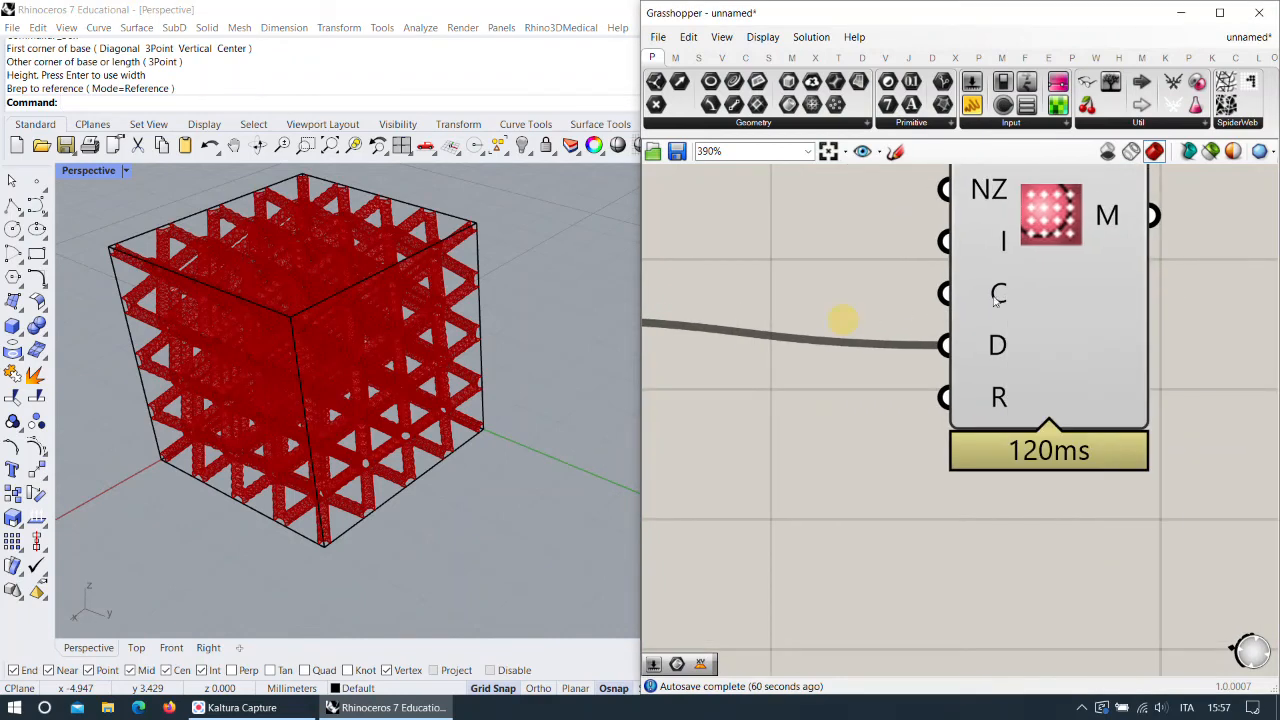
{"action": "mouse_move", "coordinate": [1005, 305]}
{"action": "right_click", "coordinate": [1006, 305]}
{"action": "left_click", "coordinate": [1030, 427]}
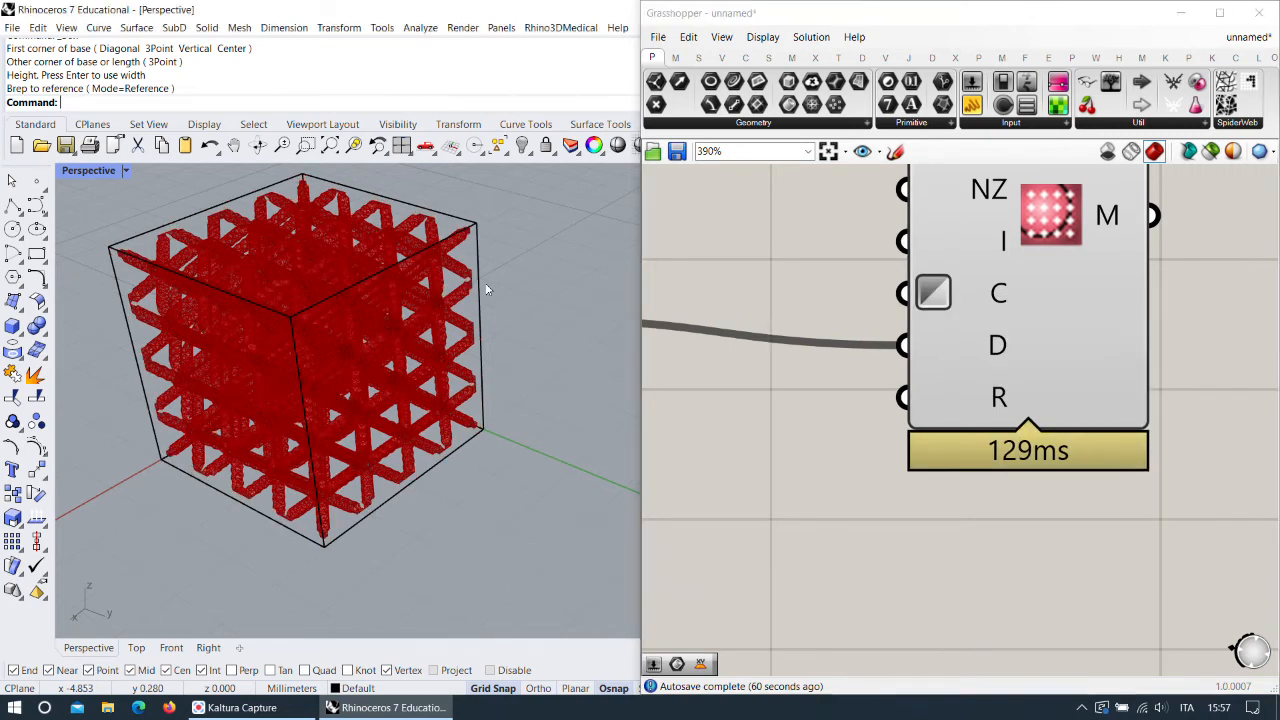
Check the strut ends along the box boundary and remove the inversion from the C input of Isosurface Distancefunction.
{"action": "scroll", "coordinate": [486, 290], "scroll_direction": "up", "scroll_amount": 8}
{"action": "right_click_drag", "start_coordinate": [454, 312], "coordinate": [540, 468]}
{"action": "scroll", "coordinate": [520, 460], "scroll_direction": "down", "scroll_amount": 4}
{"action": "right_click_drag", "start_coordinate": [465, 412], "coordinate": [500, 435]}
{"action": "scroll", "coordinate": [352, 559], "scroll_direction": "up", "scroll_amount": 4}
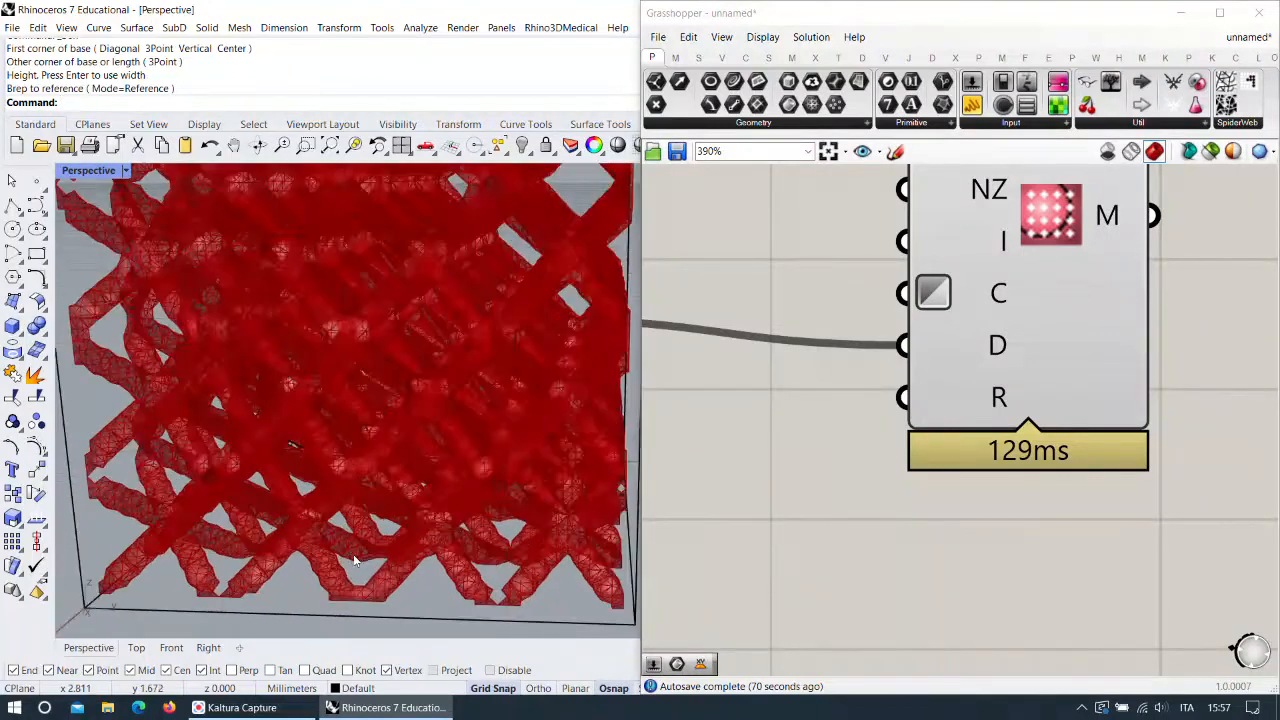
{"action": "scroll", "coordinate": [352, 559], "scroll_direction": "up", "scroll_amount": 2}
{"action": "right_click", "coordinate": [1002, 293]}
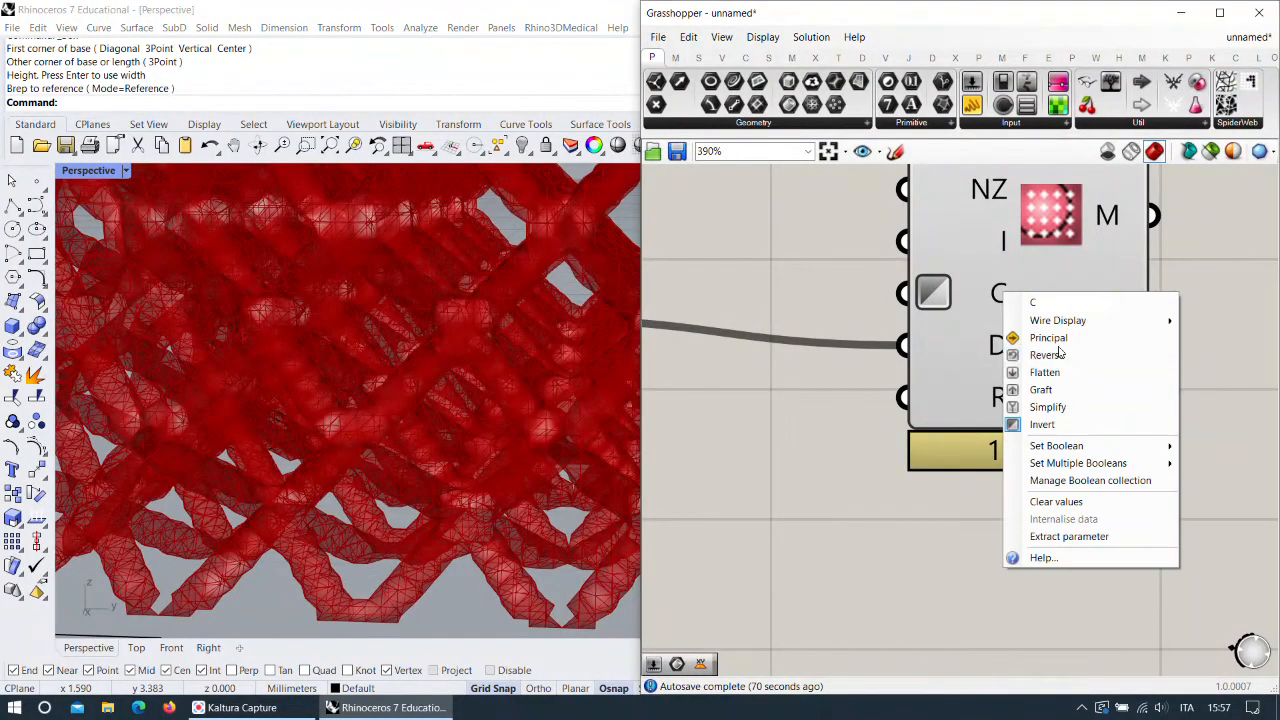
{"action": "left_click", "coordinate": [1051, 424]}
Move the Lattice and Brep components closer to the input side of Isosurface Distancefunction.
{"action": "scroll", "coordinate": [1006, 342], "scroll_direction": "down", "scroll_amount": 2}
{"action": "right_click_drag", "start_coordinate": [936, 373], "coordinate": [1040, 380]}
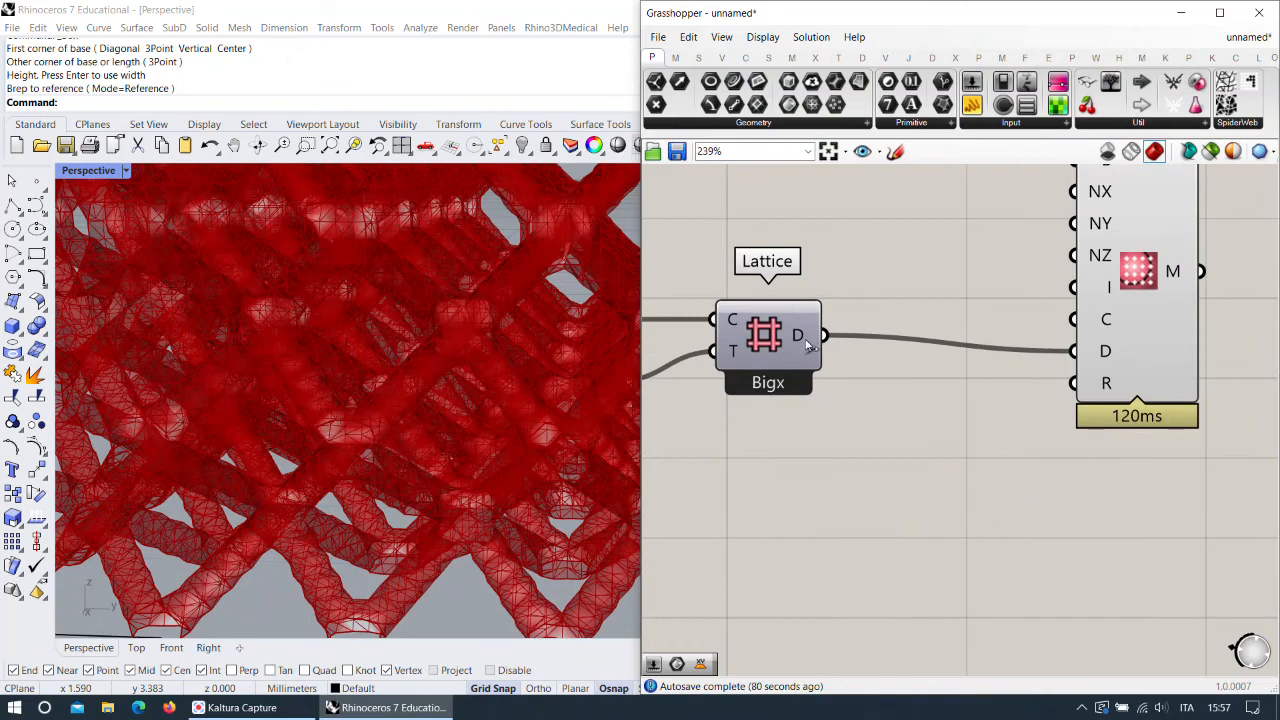
{"action": "left_click_drag", "start_coordinate": [805, 334], "coordinate": [951, 336]}
{"action": "scroll", "coordinate": [948, 289], "scroll_direction": "down", "scroll_amount": 2}
{"action": "right_click_drag", "start_coordinate": [948, 289], "coordinate": [950, 363]}
{"action": "scroll", "coordinate": [1023, 487], "scroll_direction": "down", "scroll_amount": 2}
{"action": "scroll", "coordinate": [865, 328], "scroll_direction": "up", "scroll_amount": 3}
{"action": "left_click_drag", "start_coordinate": [850, 310], "coordinate": [1027, 337]}
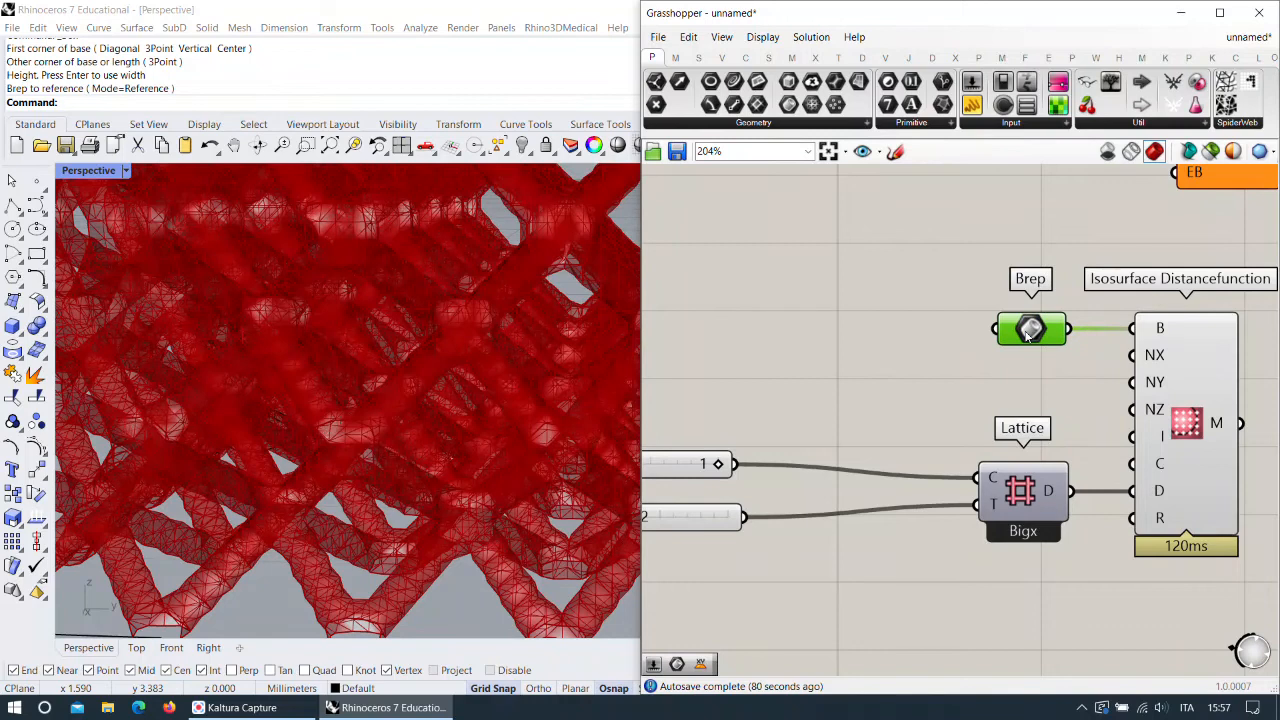
Move the Cellsize and Thickness sliders together so they sit close to the Lattice component.
{"action": "scroll", "coordinate": [992, 350], "scroll_direction": "down", "scroll_amount": 2}
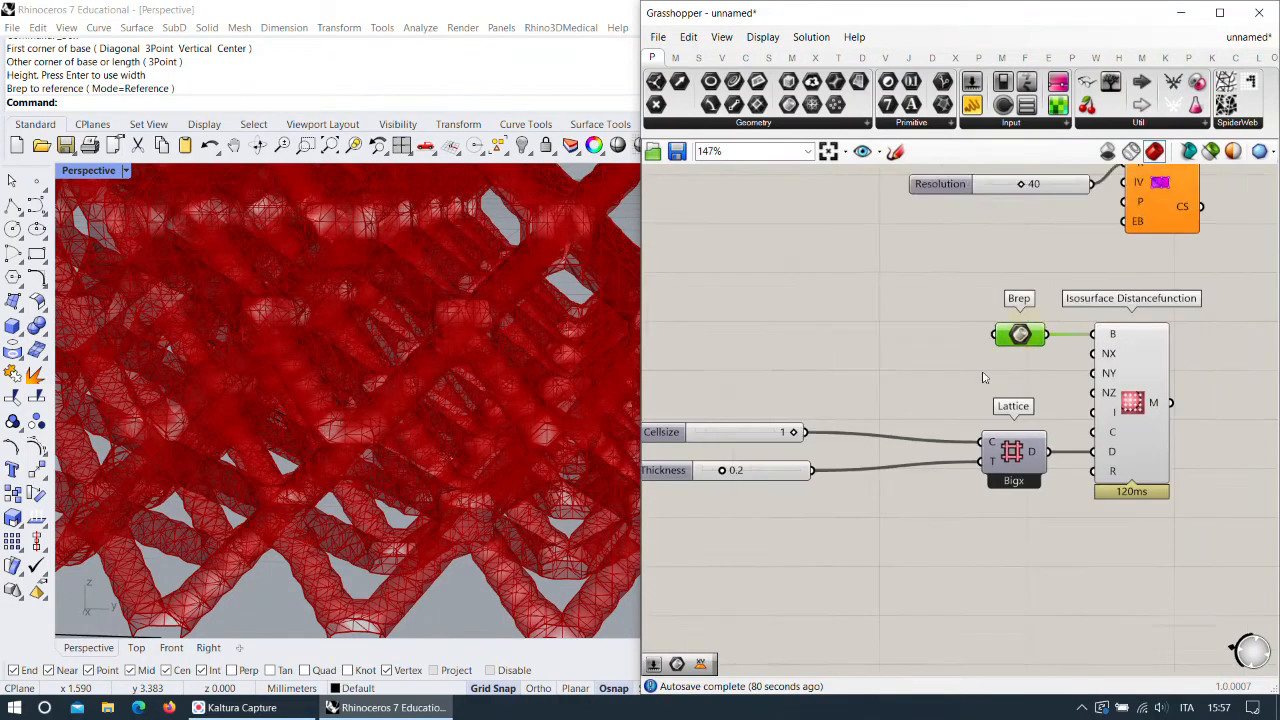
{"action": "right_click_drag", "start_coordinate": [986, 357], "coordinate": [1050, 304]}
{"action": "left_click_drag", "start_coordinate": [915, 457], "coordinate": [752, 350]}
{"action": "left_click_drag", "start_coordinate": [765, 376], "coordinate": [885, 380]}
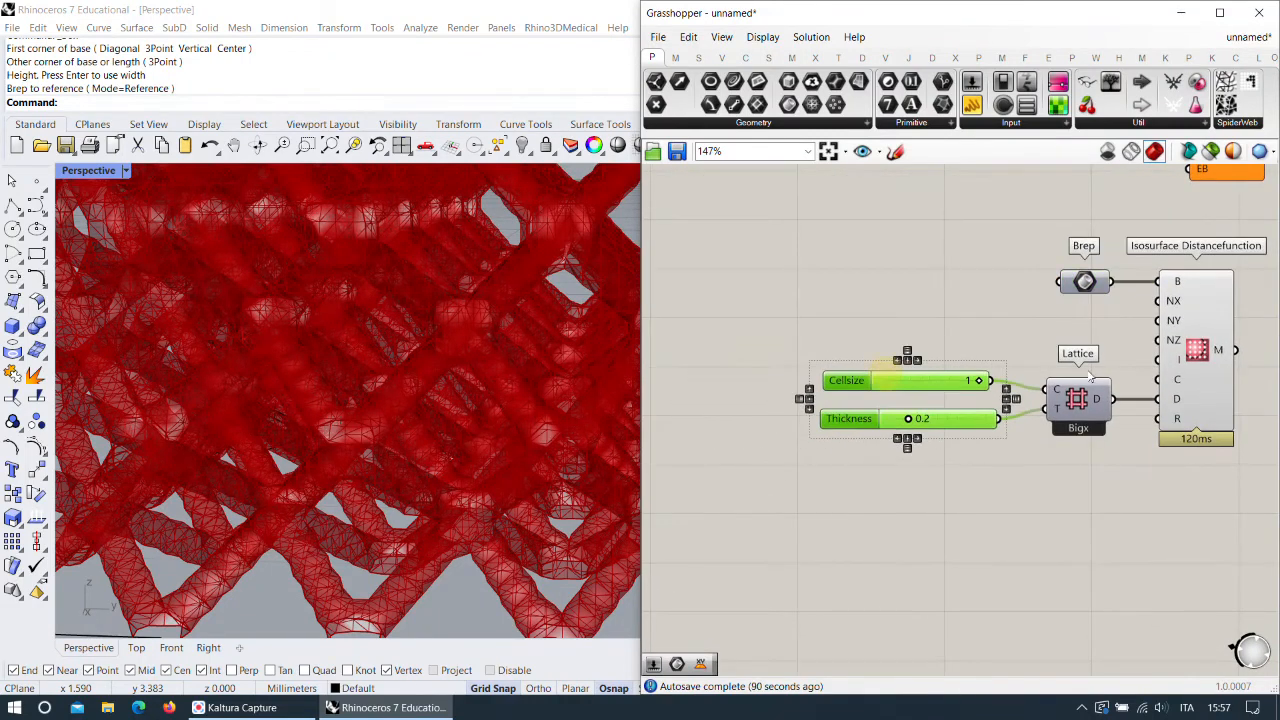
Highlight the Isosurface Distancefunction mesh to review it in the box, and turn off that component's preview.
{"action": "right_click_drag", "start_coordinate": [1063, 395], "coordinate": [888, 388]}
{"action": "left_click", "coordinate": [1071, 368]}
{"action": "left_click_drag", "start_coordinate": [1078, 368], "coordinate": [1082, 365]}
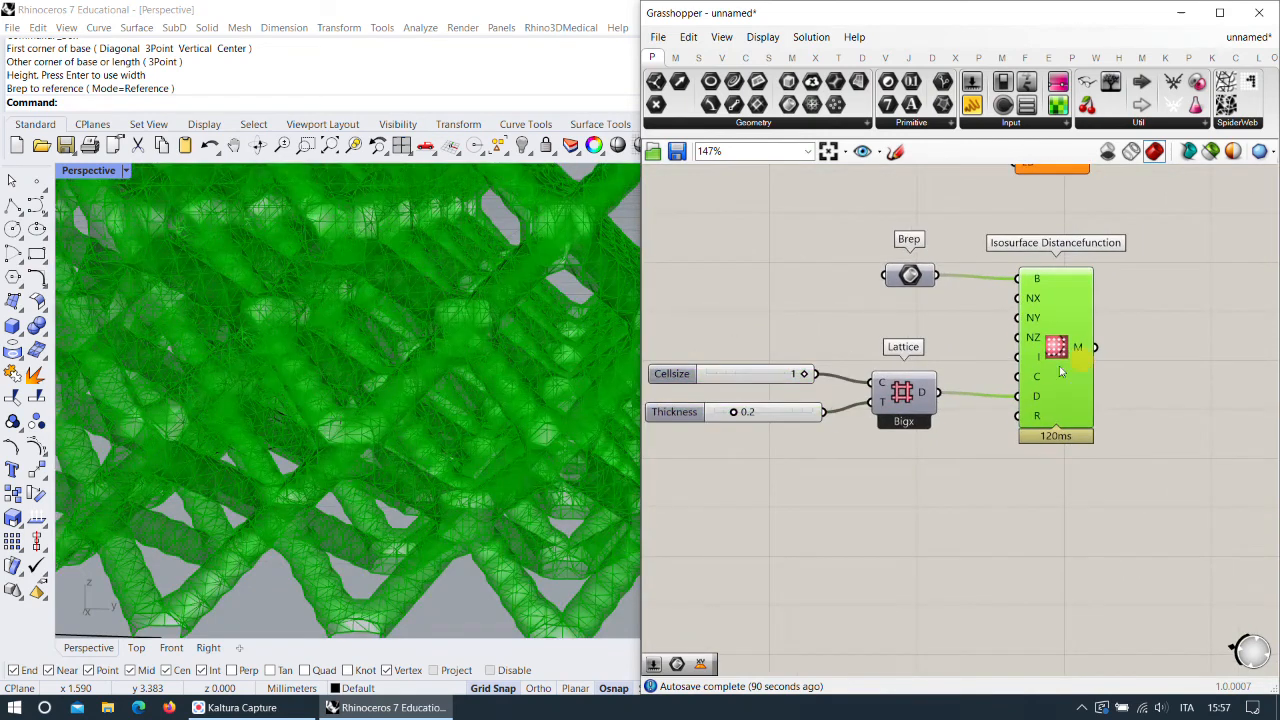
{"action": "scroll", "coordinate": [413, 298], "scroll_direction": "down", "scroll_amount": 3}
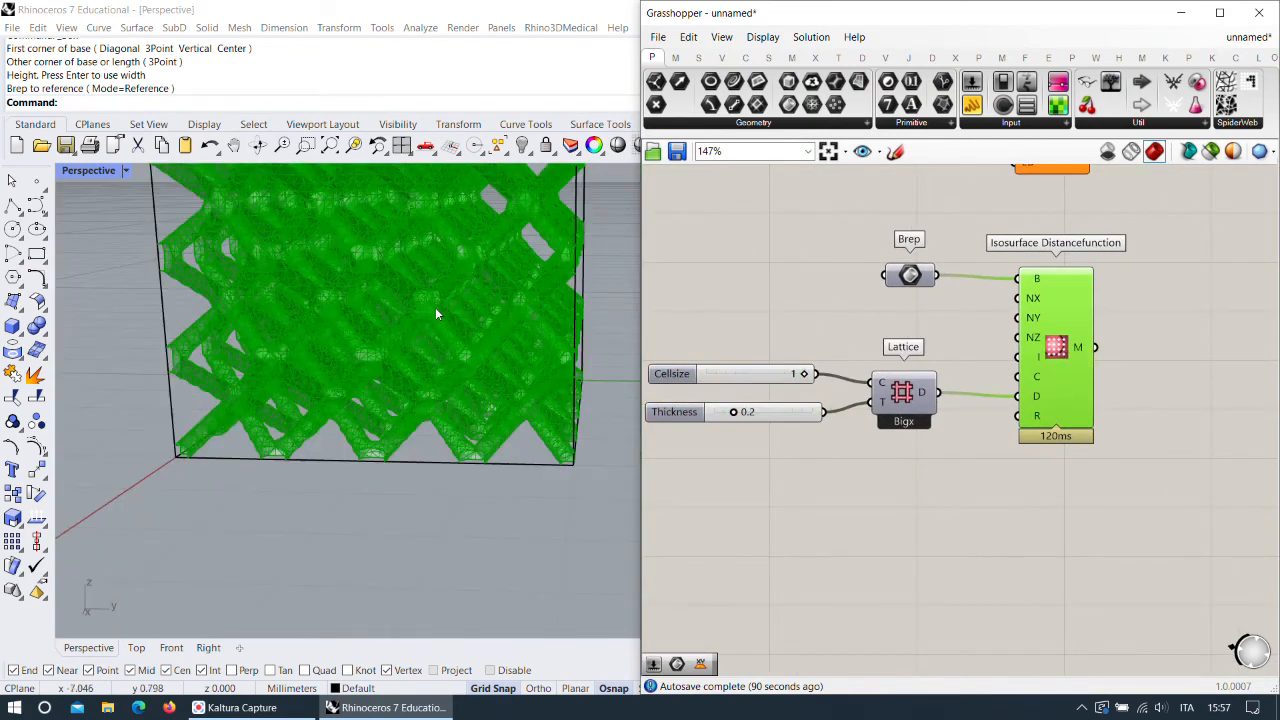
{"action": "right_click_drag", "start_coordinate": [435, 307], "coordinate": [498, 340]}
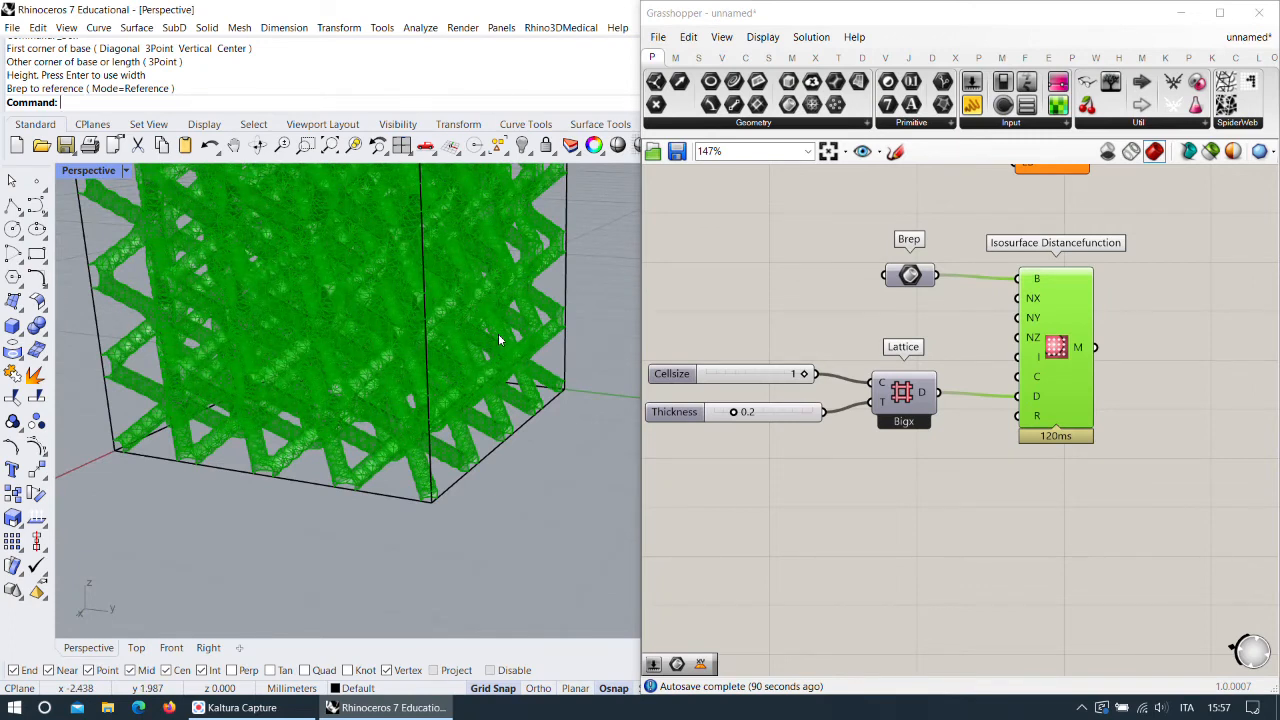
{"action": "scroll", "coordinate": [590, 437], "scroll_direction": "down", "scroll_amount": 3}
{"action": "right_click_drag", "start_coordinate": [563, 514], "coordinate": [600, 430]}
{"action": "left_click", "coordinate": [952, 492]}
{"action": "right_click", "coordinate": [1047, 340]}
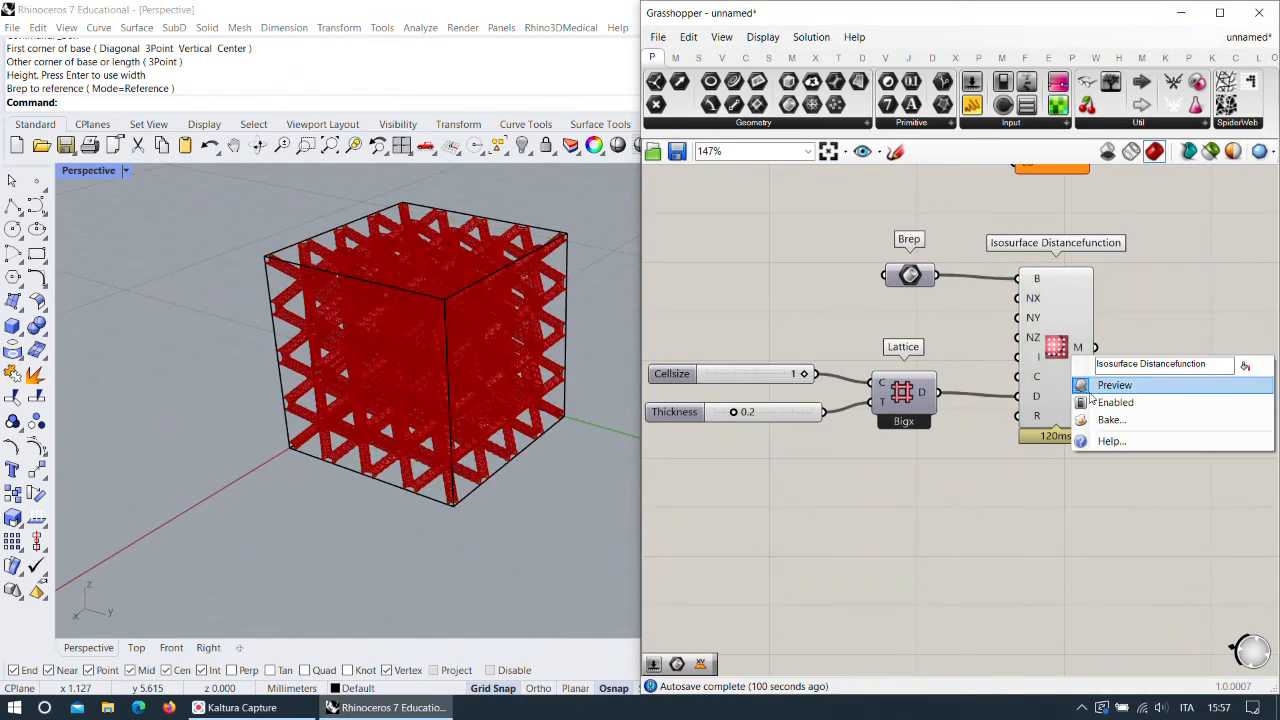
{"action": "left_click", "coordinate": [1090, 384]}
{"action": "right_click_drag", "start_coordinate": [984, 502], "coordinate": [943, 414]}
{"action": "mouse_move", "coordinate": [486, 402]}
{"action": "right_mouse_down"}
{"action": "mouse_move", "coordinate": [557, 406]}
{"action": "mouse_move", "coordinate": [490, 412]}
{"action": "right_mouse_up"}
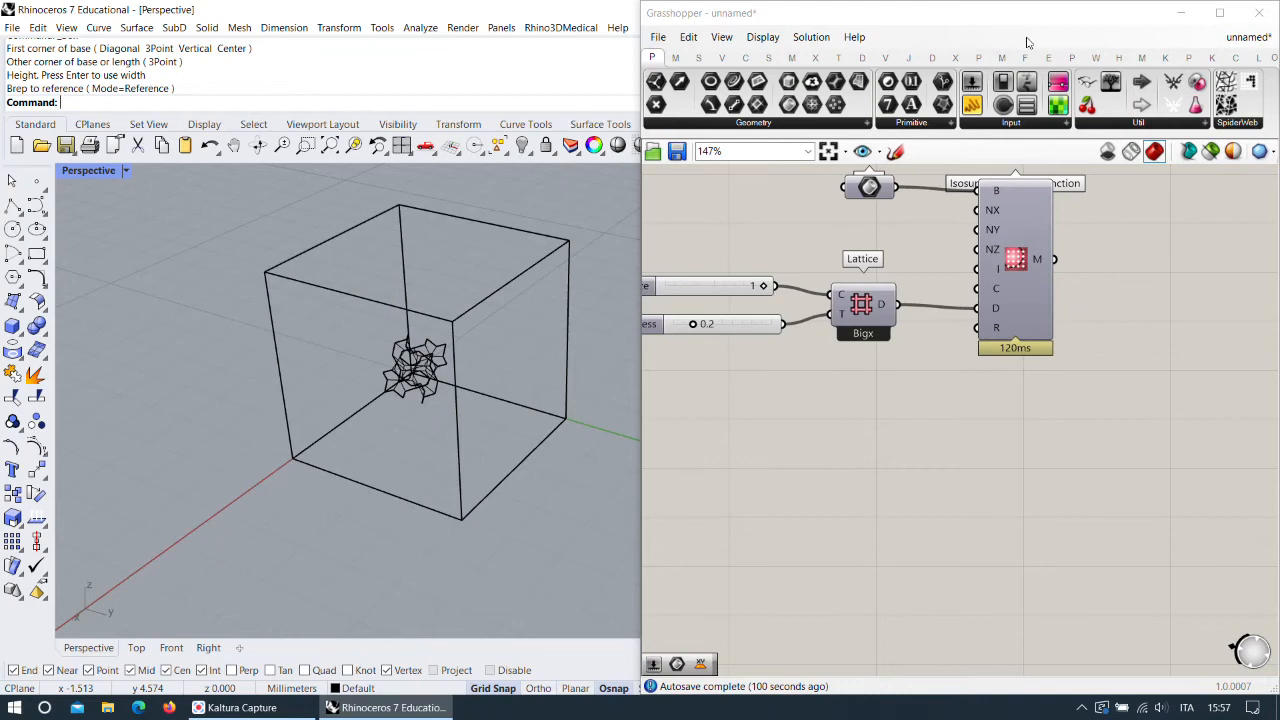
Maximize the Grasshopper window and bring up the component set containing the Construct, Filters, Outputs and Transform Channels groups.
{"action": "left_click", "coordinate": [1001, 57]}
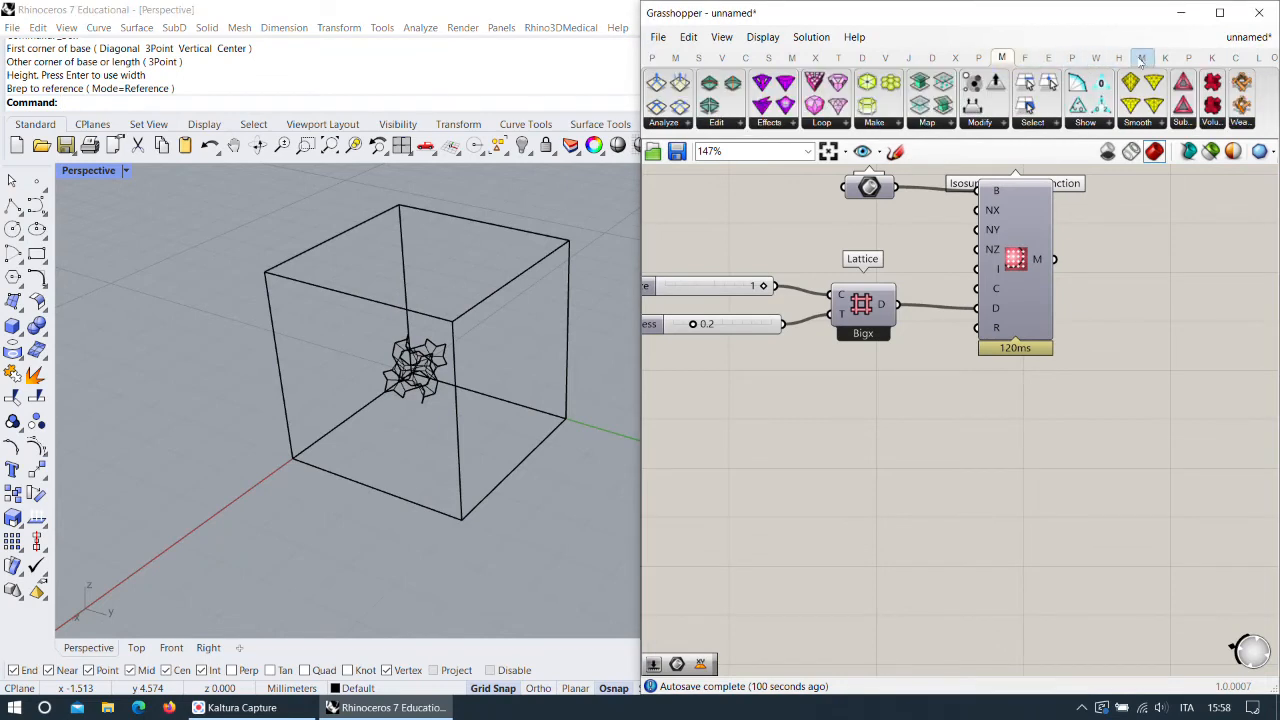
{"action": "left_click", "coordinate": [1219, 12]}
{"action": "left_click", "coordinate": [875, 52]}
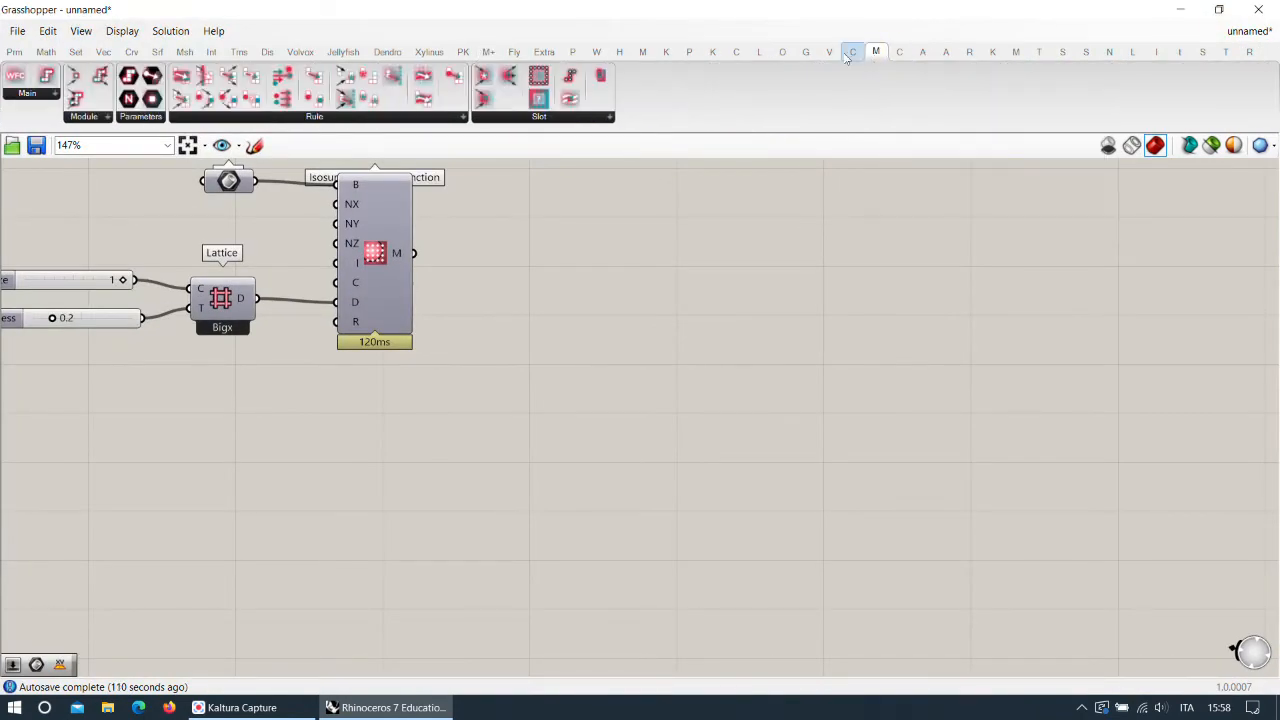
{"action": "left_click", "coordinate": [992, 52]}
{"action": "left_click", "coordinate": [1016, 52]}
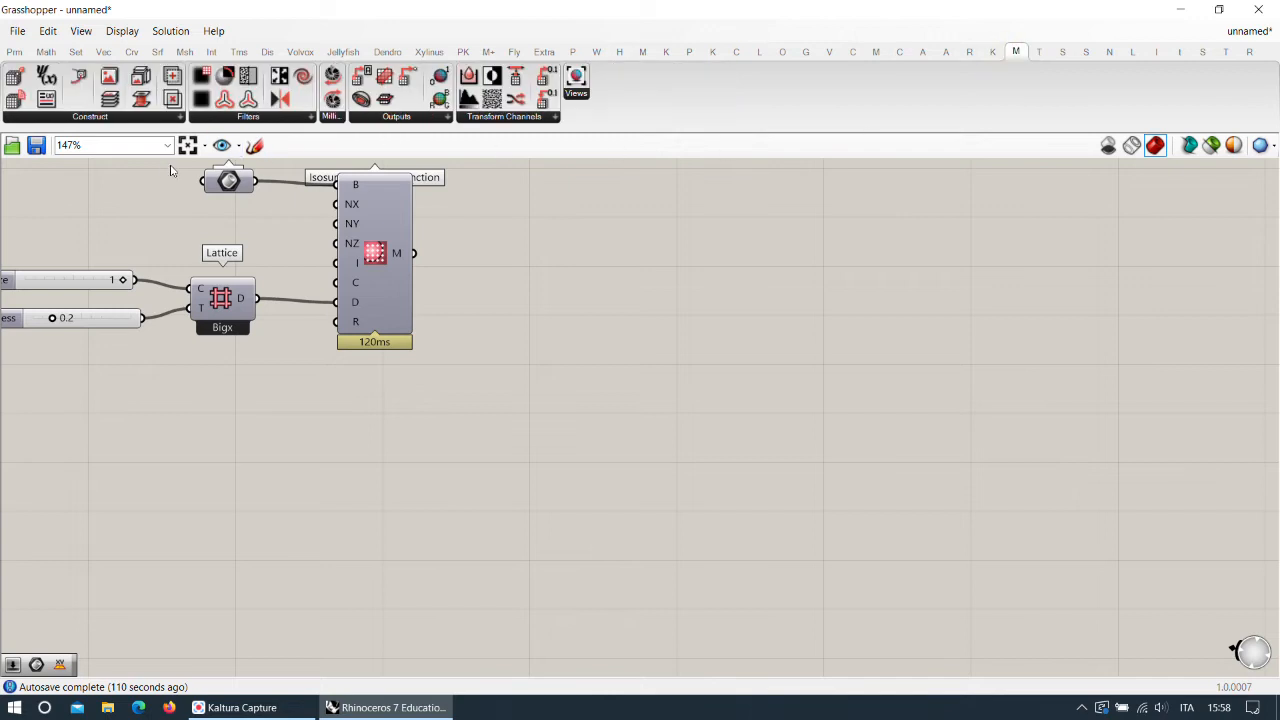
Add a Construct Base Voxels component in the empty canvas area below the Isosurface Distancefunction group.
{"action": "left_click_drag", "start_coordinate": [14, 77], "coordinate": [375, 571]}
{"action": "right_click_drag", "start_coordinate": [564, 438], "coordinate": [771, 273]}
{"action": "left_click_drag", "start_coordinate": [591, 400], "coordinate": [504, 355]}
{"action": "right_click_drag", "start_coordinate": [621, 335], "coordinate": [662, 268]}
{"action": "left_click_drag", "start_coordinate": [523, 258], "coordinate": [598, 269]}
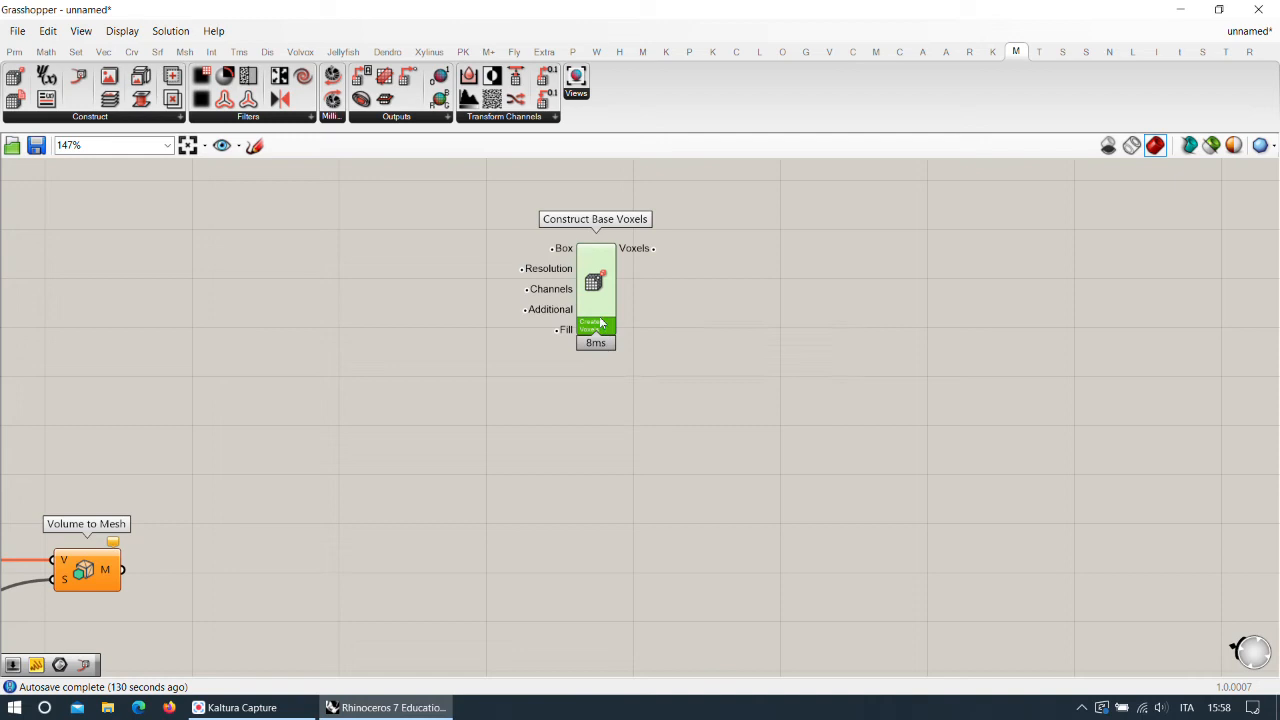
{"action": "left_click_drag", "start_coordinate": [567, 283], "coordinate": [569, 304]}
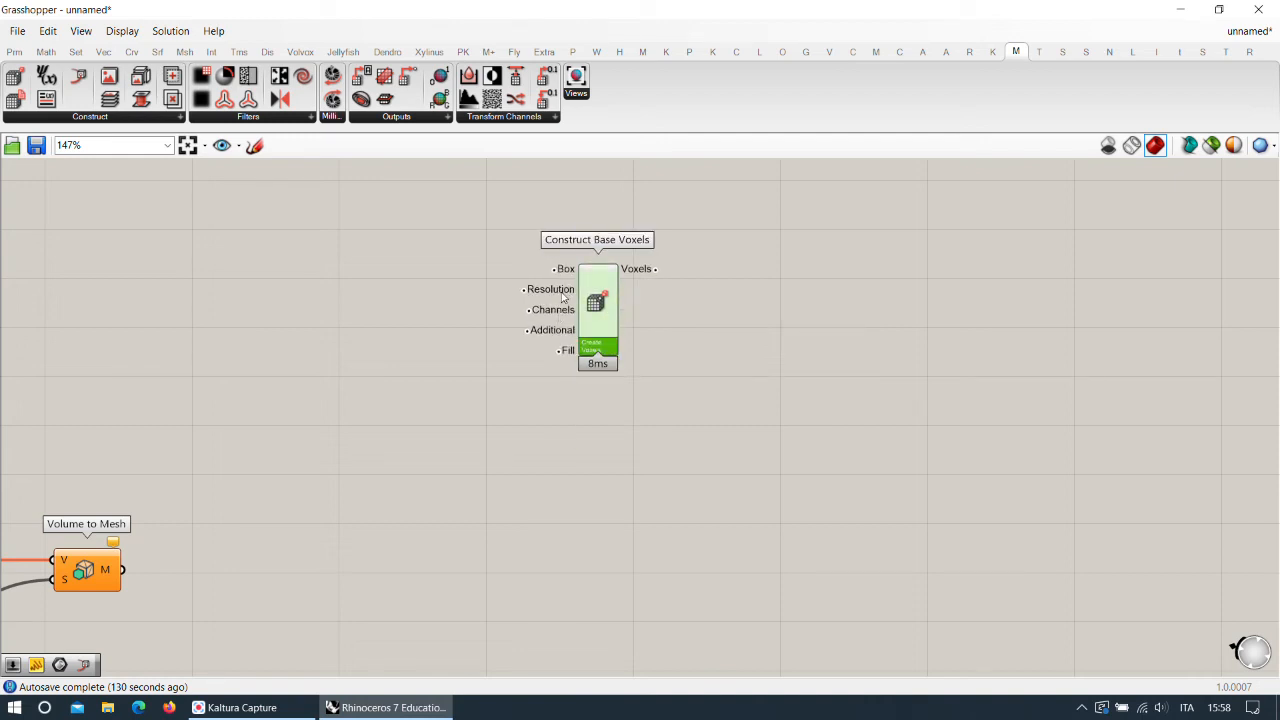
{"action": "left_click_drag", "start_coordinate": [595, 327], "coordinate": [605, 322]}
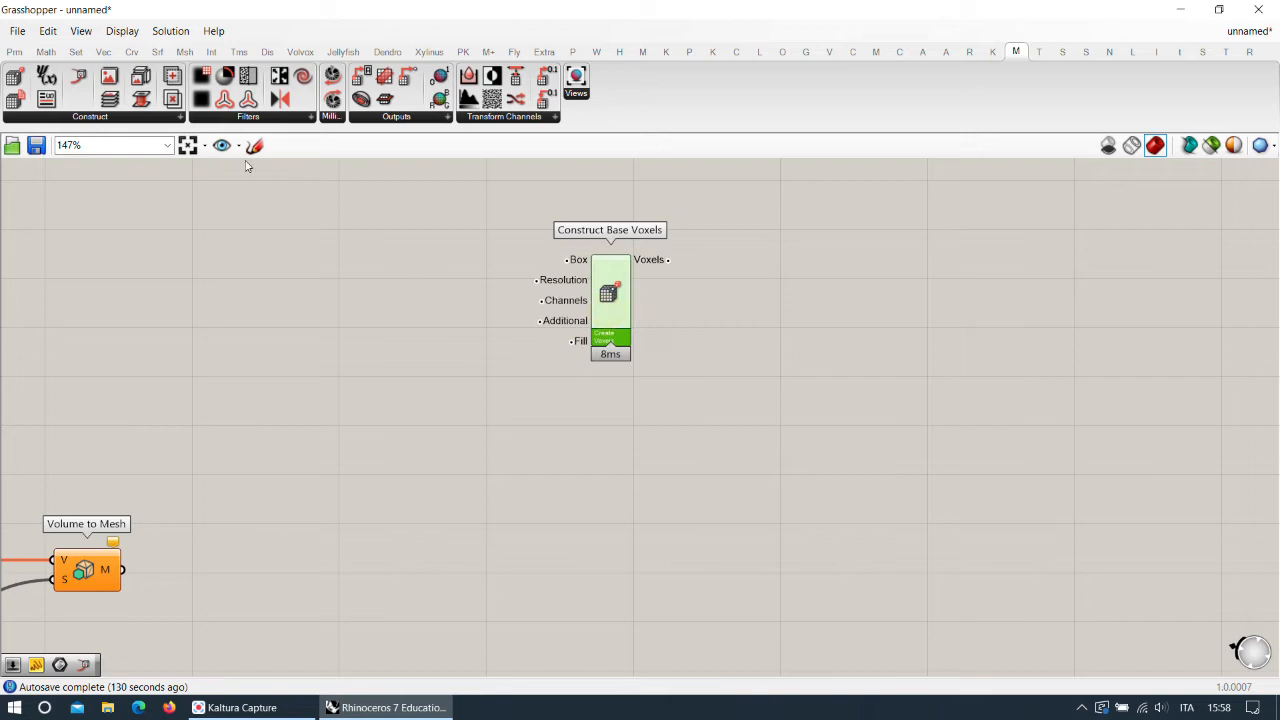
Add a Construct Geometric Source component directly below Construct Base Voxels.
{"action": "left_click", "coordinate": [126, 117]}
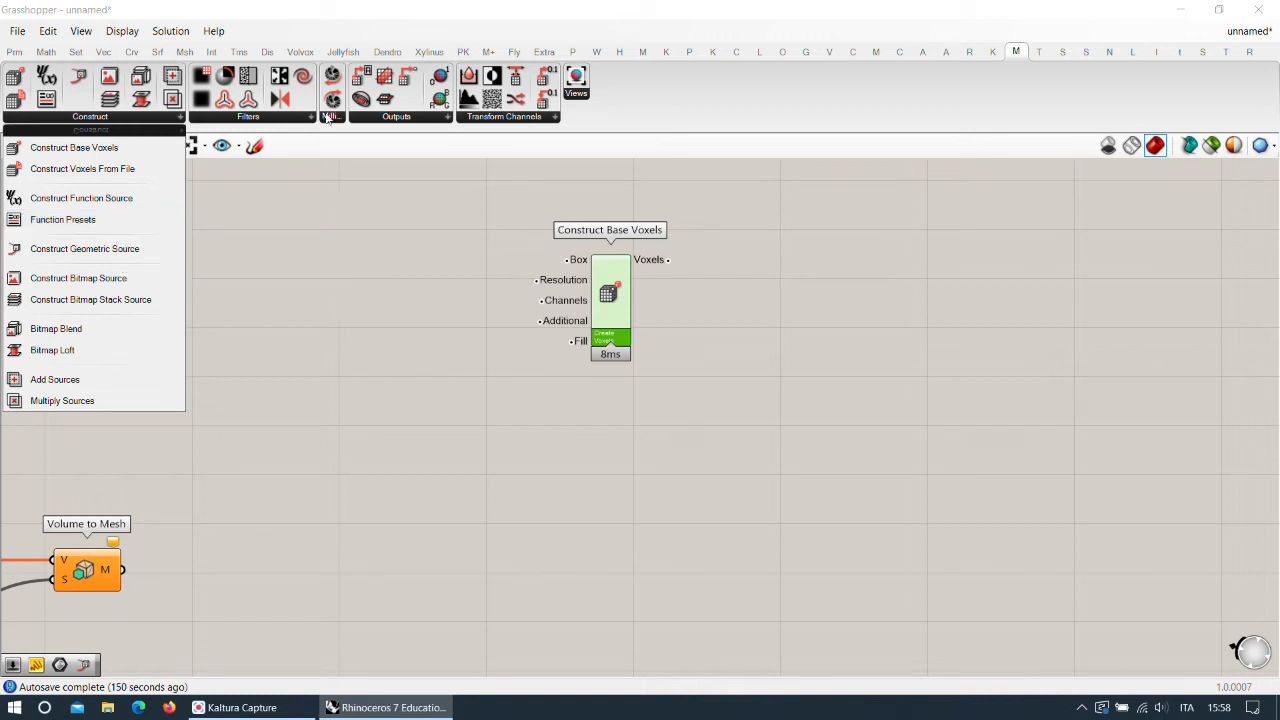
{"action": "mouse_move", "coordinate": [611, 308]}
{"action": "left_mouse_down"}
{"action": "mouse_move", "coordinate": [586, 356]}
{"action": "mouse_move", "coordinate": [597, 322]}
{"action": "left_mouse_up"}
{"action": "left_click", "coordinate": [695, 312]}
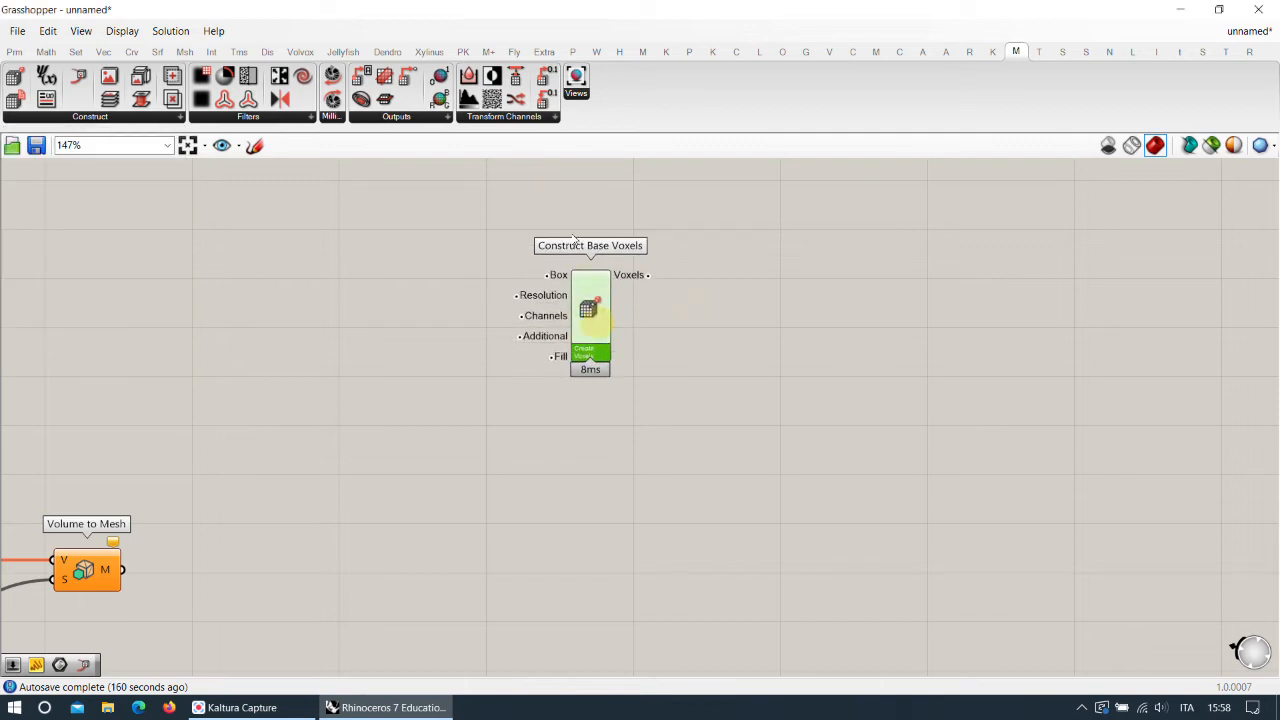
{"action": "right_click_drag", "start_coordinate": [566, 293], "coordinate": [518, 331]}
{"action": "left_click", "coordinate": [158, 116]}
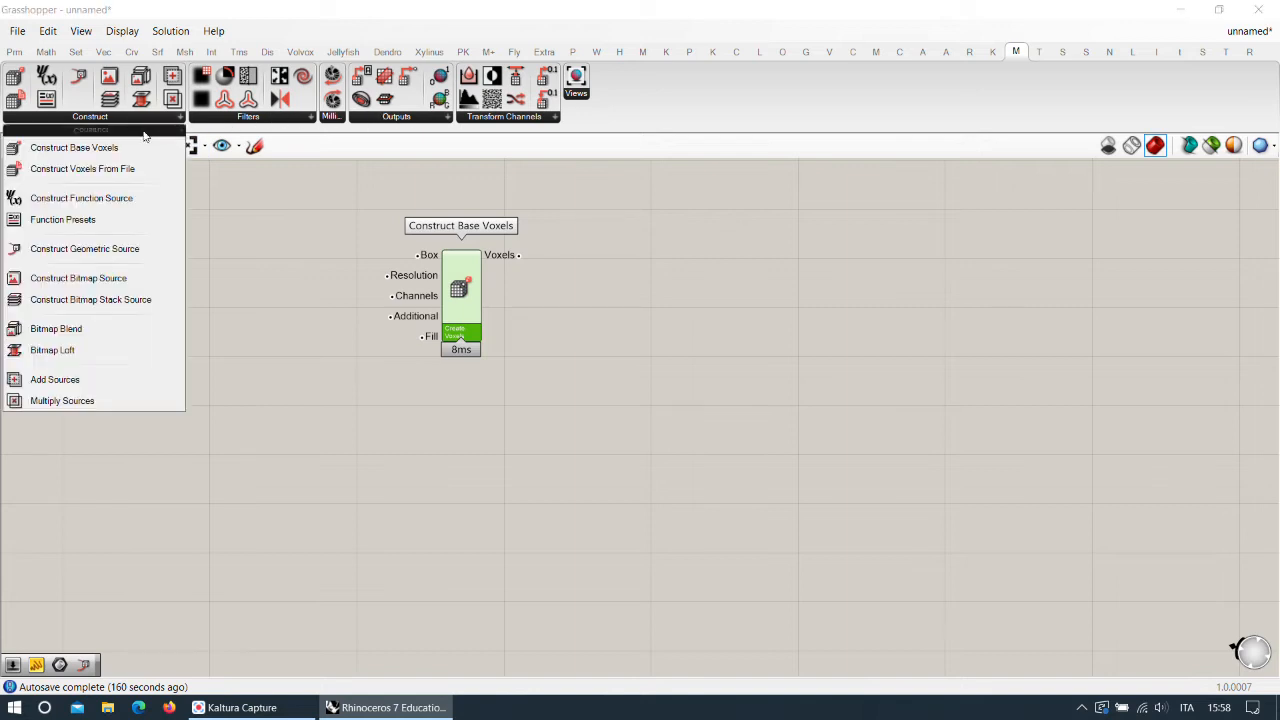
{"action": "left_click", "coordinate": [115, 259]}
{"action": "left_click", "coordinate": [430, 436]}
{"action": "left_click_drag", "start_coordinate": [435, 438], "coordinate": [476, 448]}
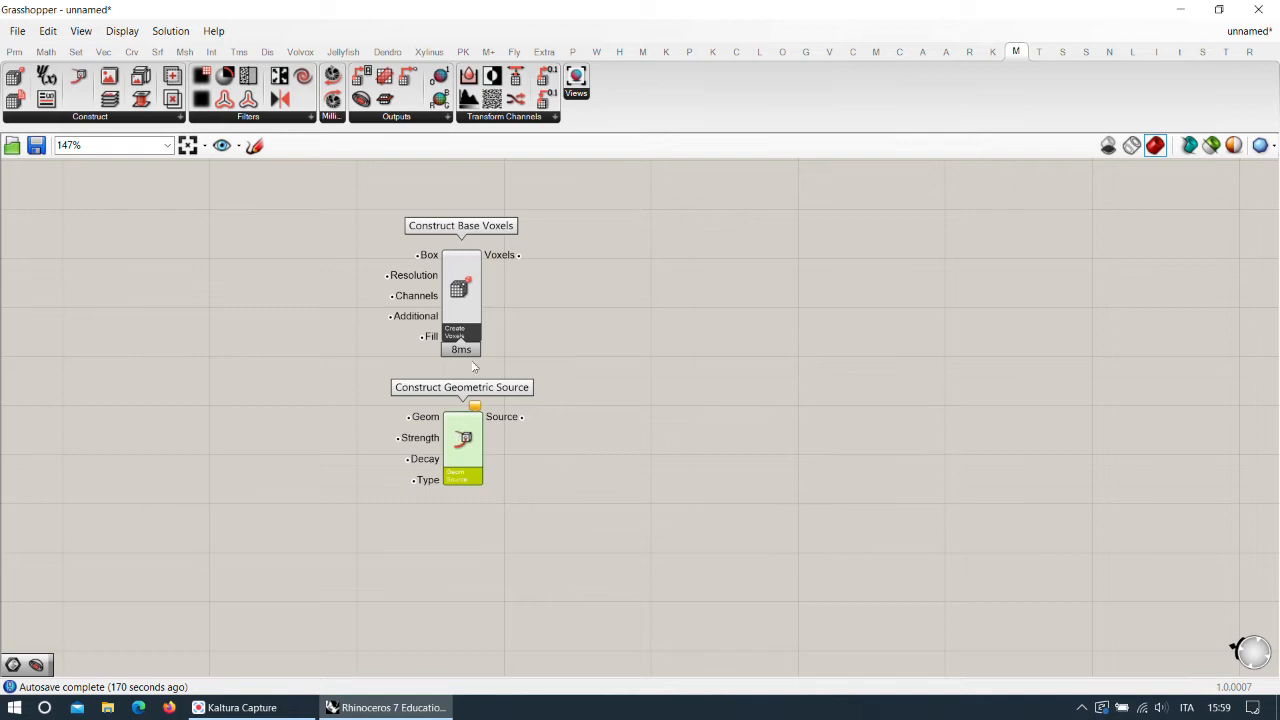
Wire the output of the existing box array component into the Geom input of Construct Geometric Source.
{"action": "right_click_drag", "start_coordinate": [474, 368], "coordinate": [656, 413]}
{"action": "scroll", "coordinate": [681, 368], "scroll_direction": "down", "scroll_amount": 3}
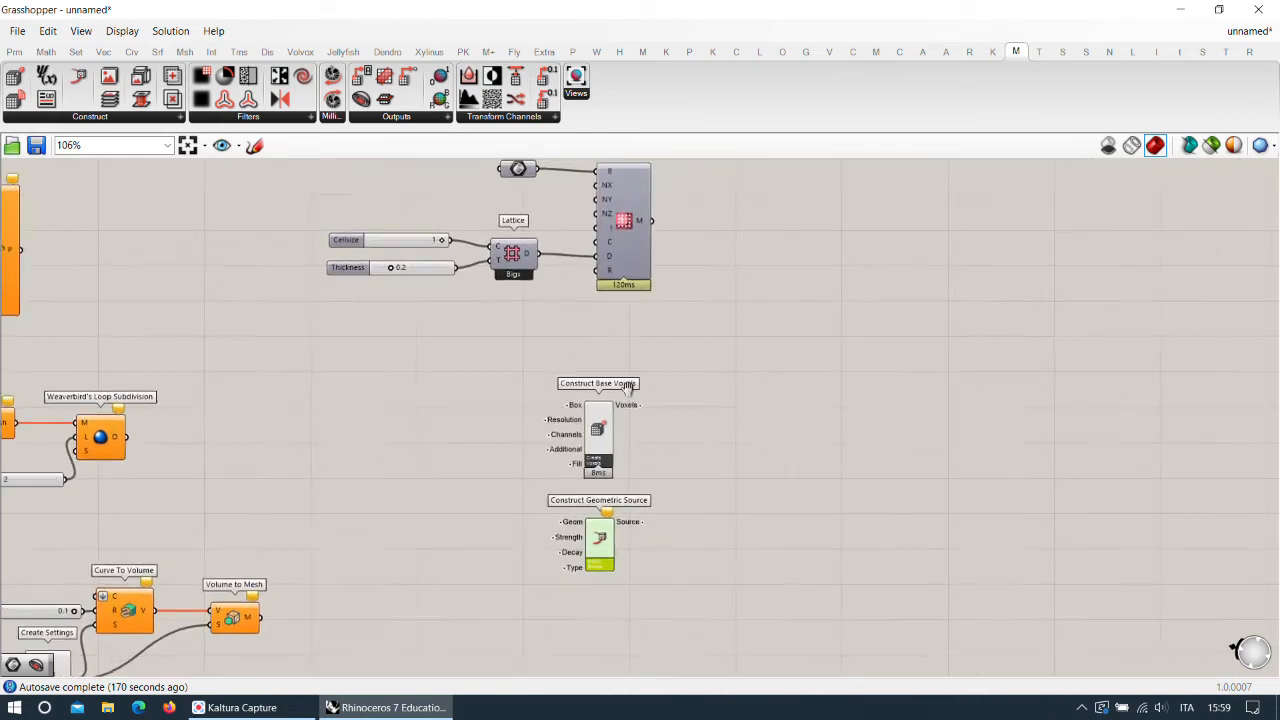
{"action": "left_click_drag", "start_coordinate": [549, 525], "coordinate": [341, 587]}
{"action": "scroll", "coordinate": [510, 435], "scroll_direction": "down", "scroll_amount": 5}
{"action": "scroll", "coordinate": [368, 349], "scroll_direction": "up", "scroll_amount": 4}
{"action": "scroll", "coordinate": [96, 437], "scroll_direction": "up", "scroll_amount": 3}
{"action": "scroll", "coordinate": [360, 550], "scroll_direction": "down", "scroll_amount": 2}
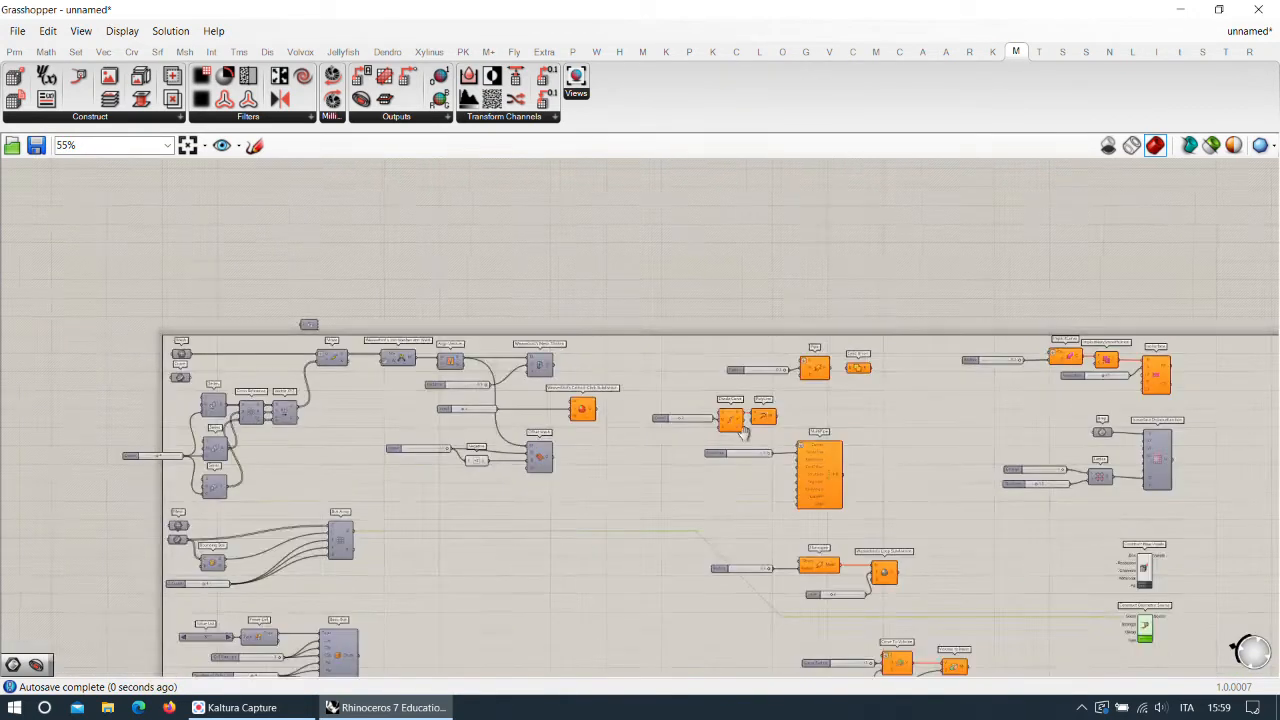
{"action": "scroll", "coordinate": [743, 503], "scroll_direction": "up", "scroll_amount": 5}
{"action": "scroll", "coordinate": [955, 568], "scroll_direction": "up", "scroll_amount": 1}
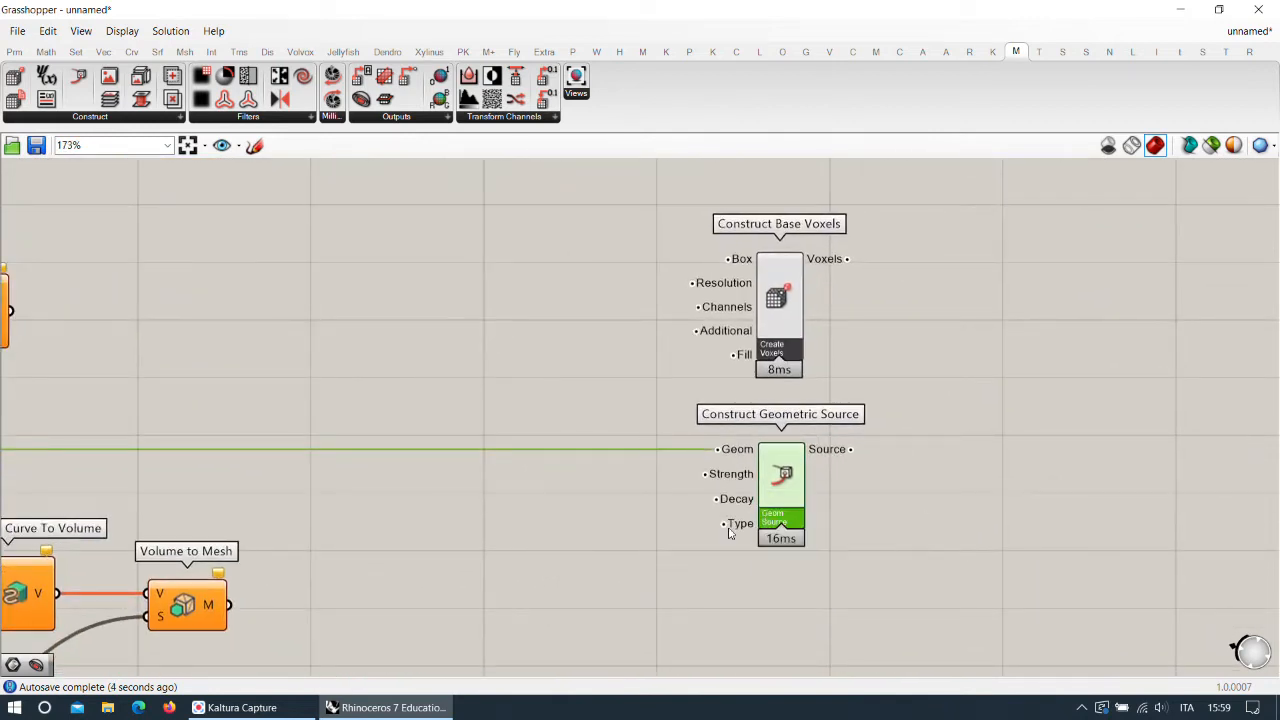
{"action": "scroll", "coordinate": [743, 500], "scroll_direction": "up", "scroll_amount": 2}
Wire the Brep parameter into the Box input of Construct Base Voxels and line up the two Construct components.
{"action": "left_click_drag", "start_coordinate": [733, 291], "coordinate": [743, 330]}
{"action": "scroll", "coordinate": [648, 483], "scroll_direction": "down", "scroll_amount": 3}
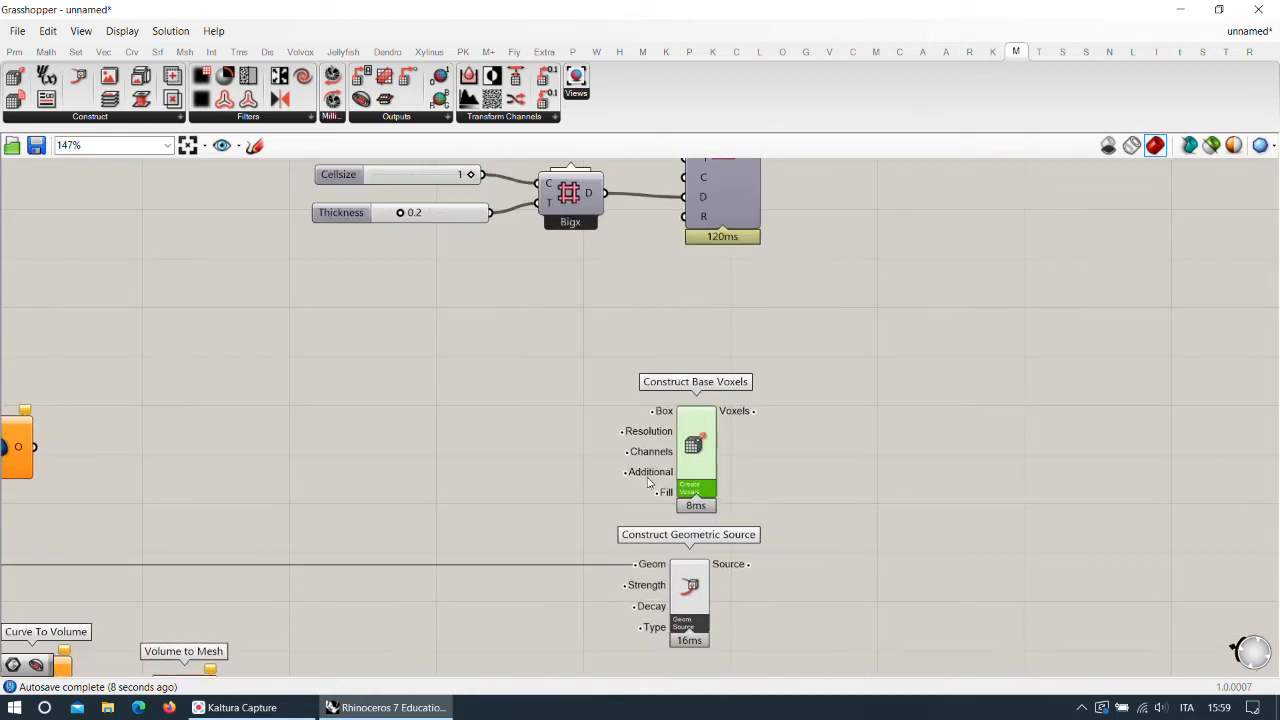
{"action": "right_click_drag", "start_coordinate": [607, 209], "coordinate": [616, 301]}
{"action": "left_click_drag", "start_coordinate": [632, 186], "coordinate": [660, 503]}
{"action": "right_click_drag", "start_coordinate": [680, 522], "coordinate": [620, 354]}
{"action": "left_click_drag", "start_coordinate": [675, 396], "coordinate": [768, 397]}
{"action": "left_click_drag", "start_coordinate": [640, 515], "coordinate": [737, 499]}
Add a number slider with the value 50 beside the Resolution input of Construct Base Voxels.
{"action": "right_click_drag", "start_coordinate": [814, 391], "coordinate": [726, 353]}
{"action": "scroll", "coordinate": [700, 357], "scroll_direction": "up", "scroll_amount": 3}
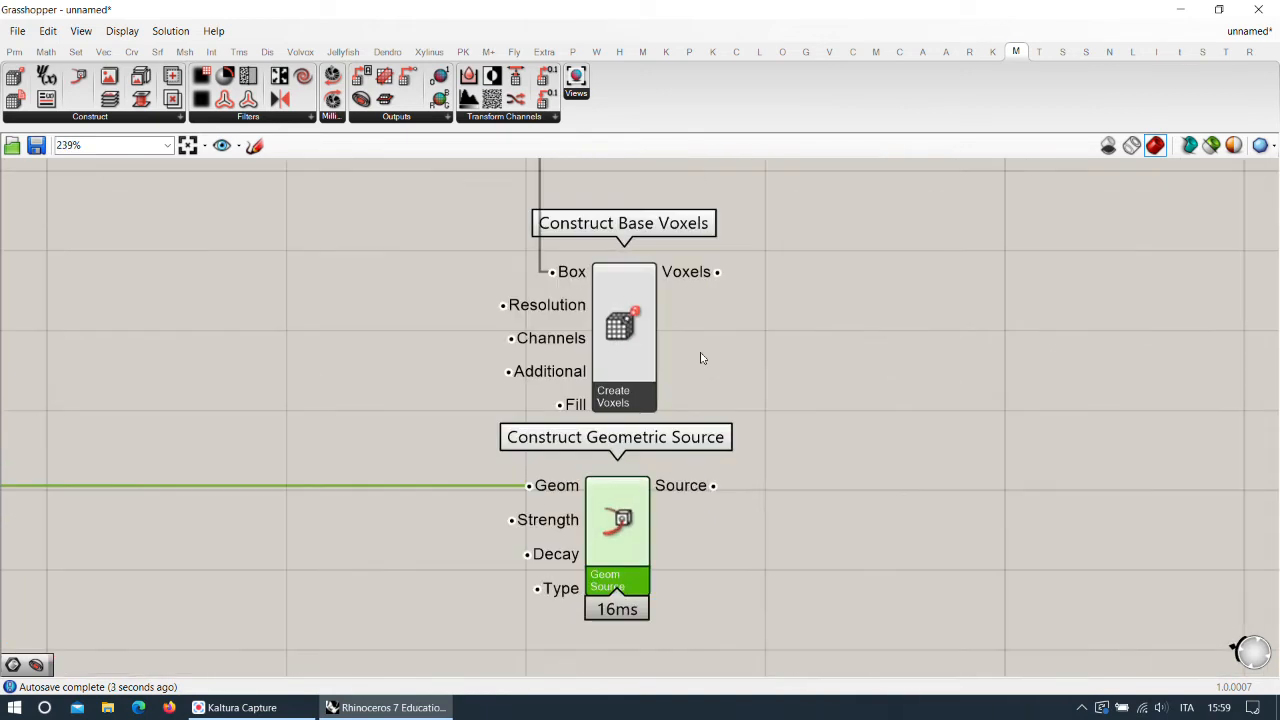
{"action": "mouse_move", "coordinate": [556, 307]}
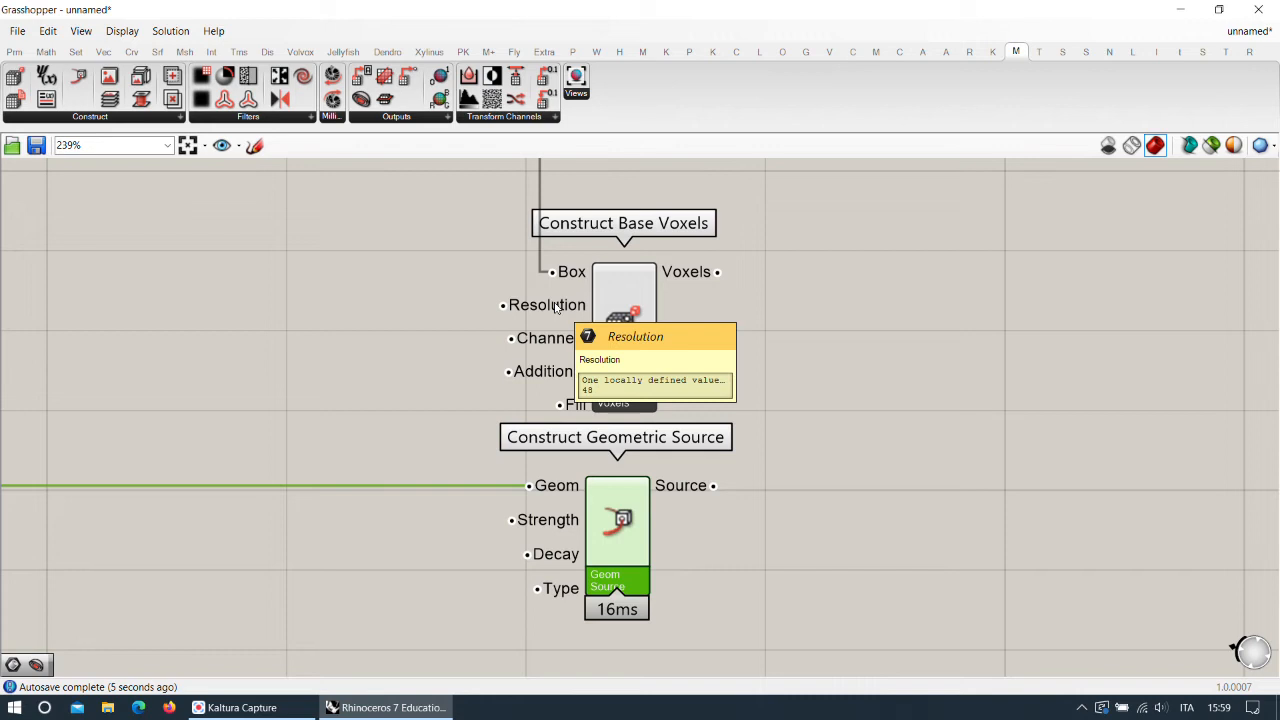
{"action": "double_click", "coordinate": [327, 332]}
{"action": "type", "text": "50"}
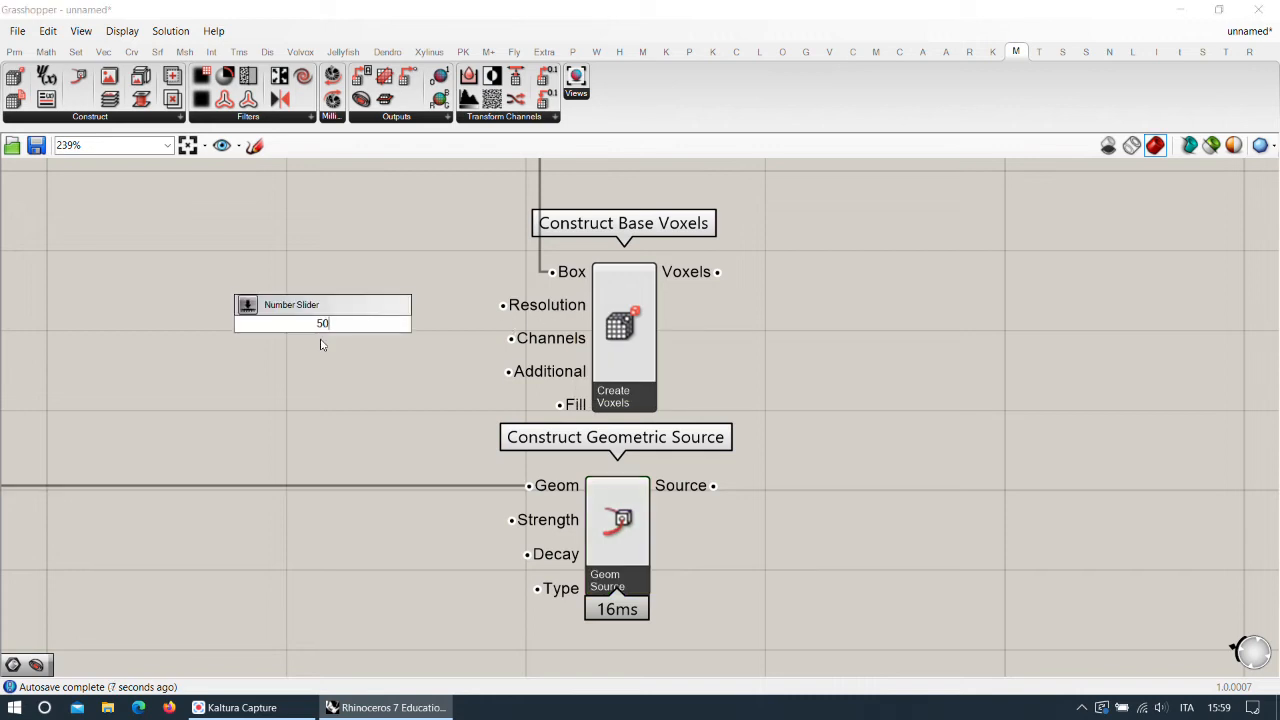
{"action": "key", "text": "Return"}
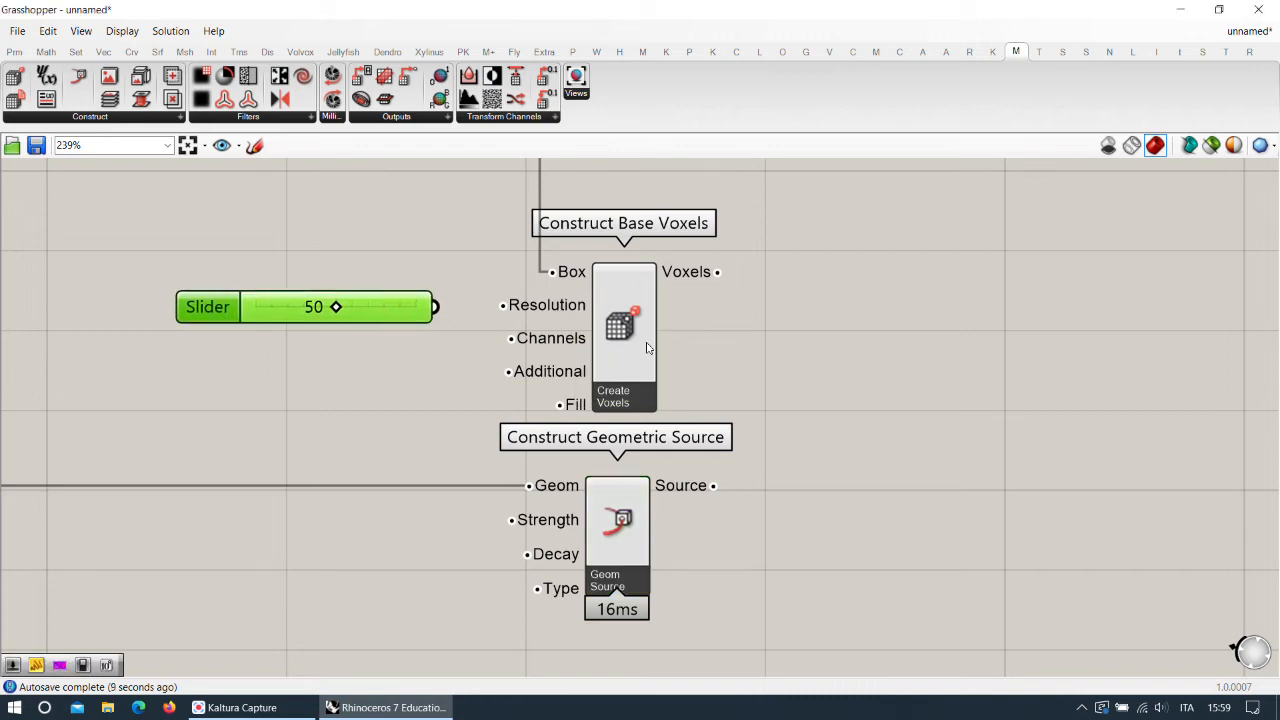
Wire the 50 slider into the Resolution input of Construct Base Voxels and line up both Construct components.
{"action": "left_click", "coordinate": [647, 347]}
{"action": "left_click_drag", "start_coordinate": [398, 299], "coordinate": [476, 302]}
{"action": "left_click_drag", "start_coordinate": [622, 332], "coordinate": [631, 327]}
{"action": "left_click_drag", "start_coordinate": [594, 498], "coordinate": [626, 500]}
{"action": "left_click", "coordinate": [877, 269]}
{"action": "right_click_drag", "start_coordinate": [877, 269], "coordinate": [657, 313]}
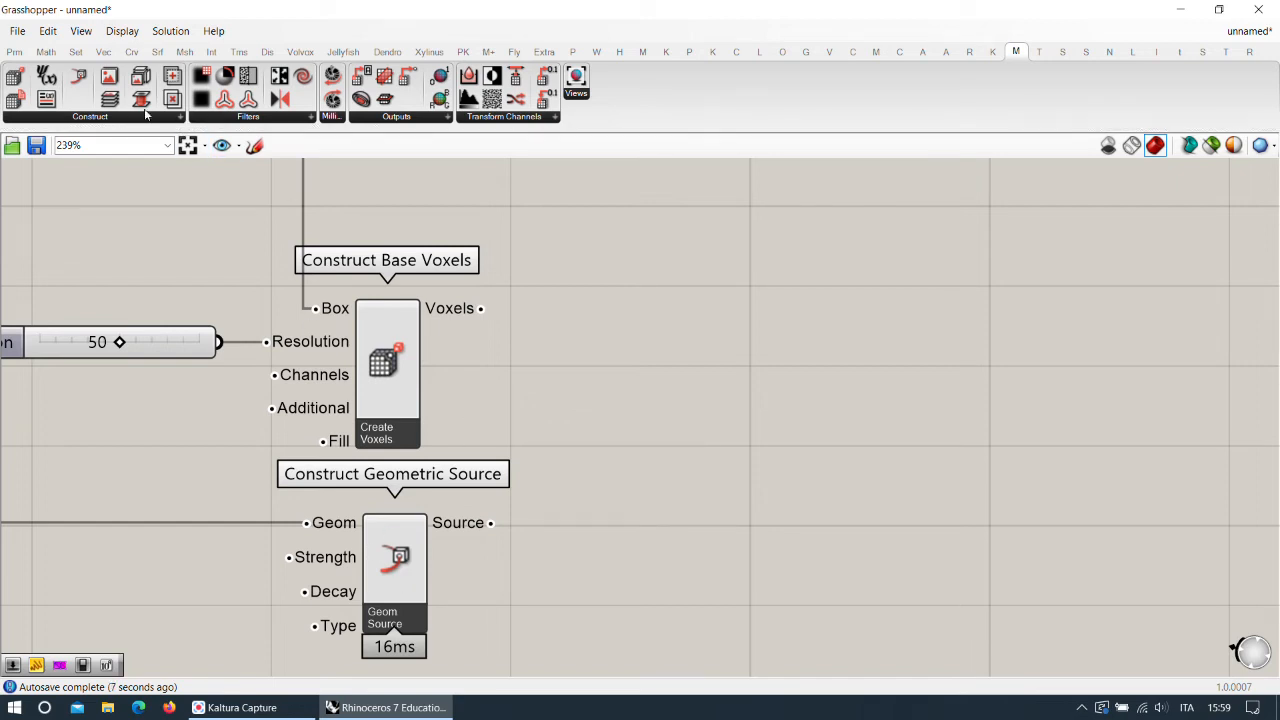
Add an Add Sources component that takes the base Voxels and receives the Construct Geometric Source output in its Shape input.
{"action": "left_click", "coordinate": [177, 118]}
{"action": "left_click", "coordinate": [110, 380]}
{"action": "left_click", "coordinate": [682, 411]}
{"action": "left_click_drag", "start_coordinate": [595, 374], "coordinate": [427, 344]}
{"action": "left_click_drag", "start_coordinate": [482, 312], "coordinate": [584, 350]}
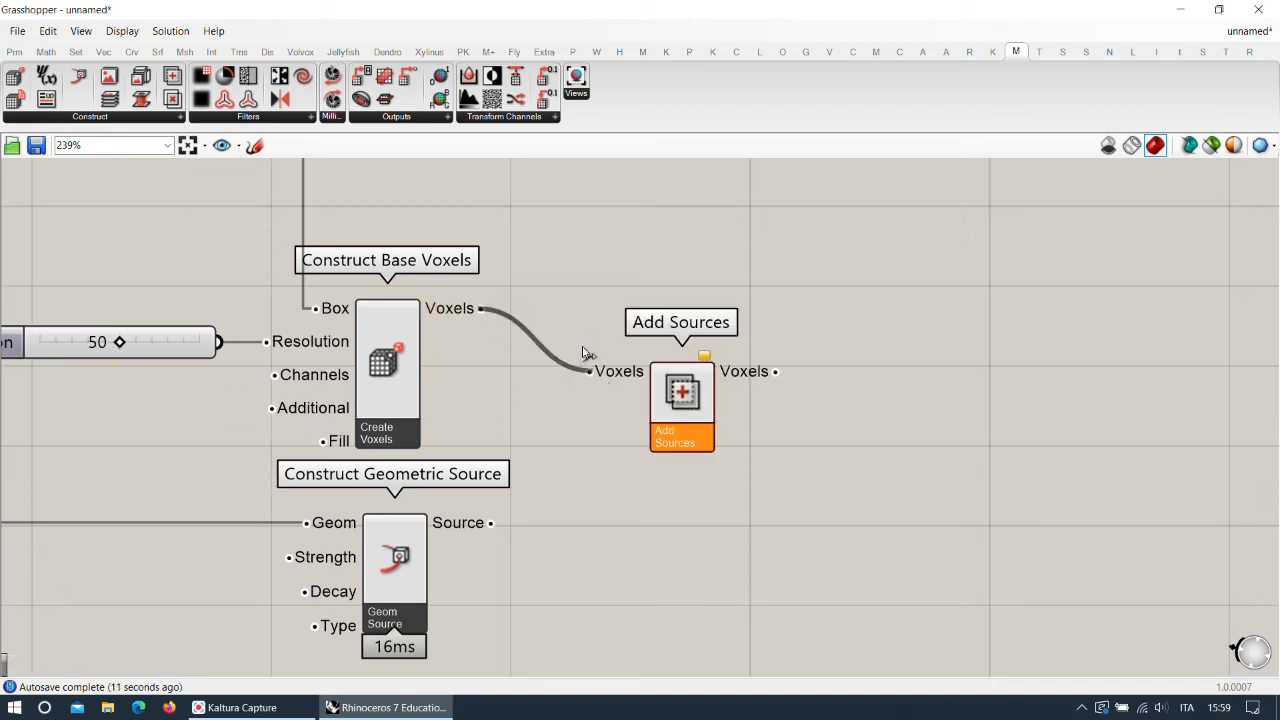
{"action": "left_click_drag", "start_coordinate": [709, 422], "coordinate": [797, 360]}
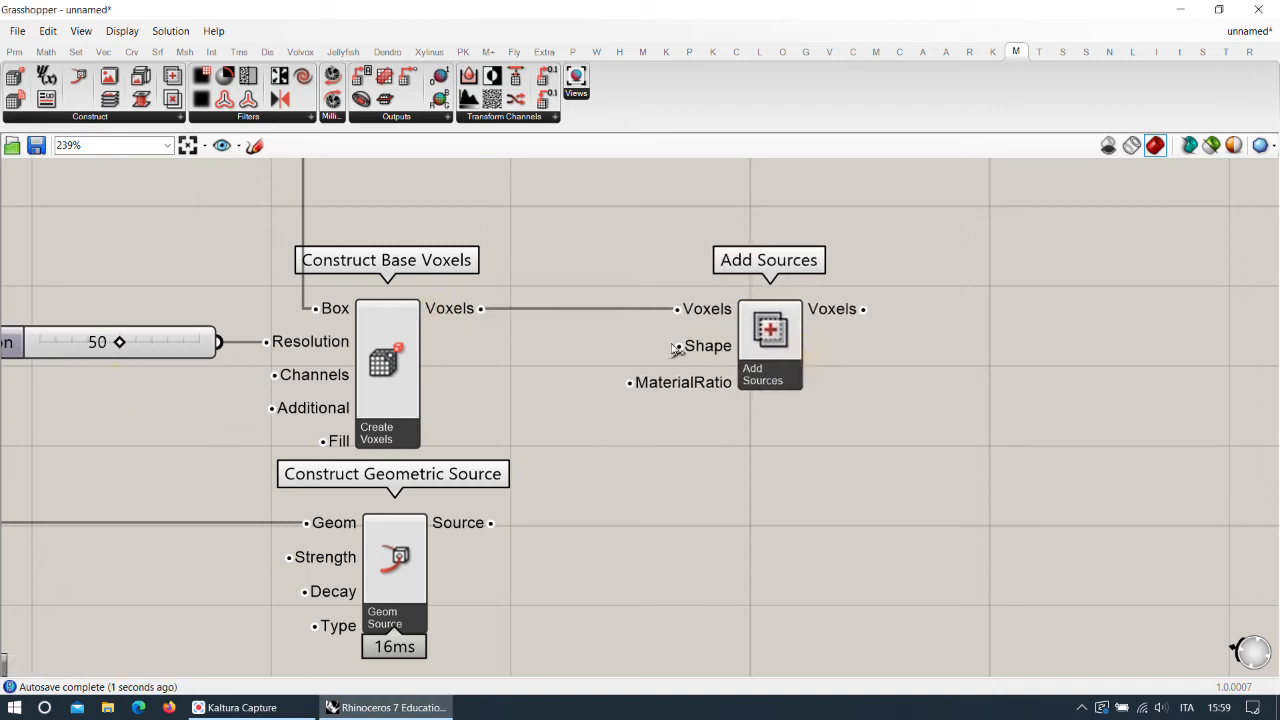
{"action": "left_click_drag", "start_coordinate": [677, 347], "coordinate": [480, 532]}
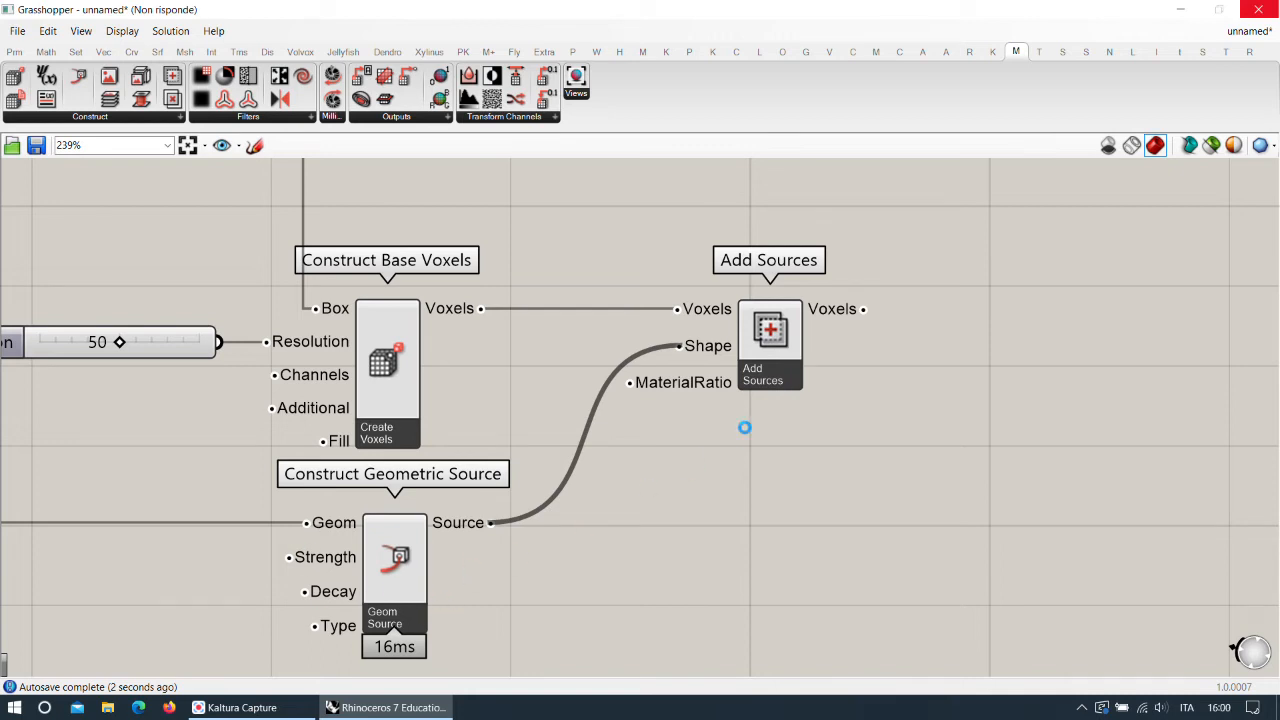
Add a Get Iso Mesh component and feed it the Voxels output of Add Sources.
{"action": "right_click_drag", "start_coordinate": [800, 403], "coordinate": [367, 380]}
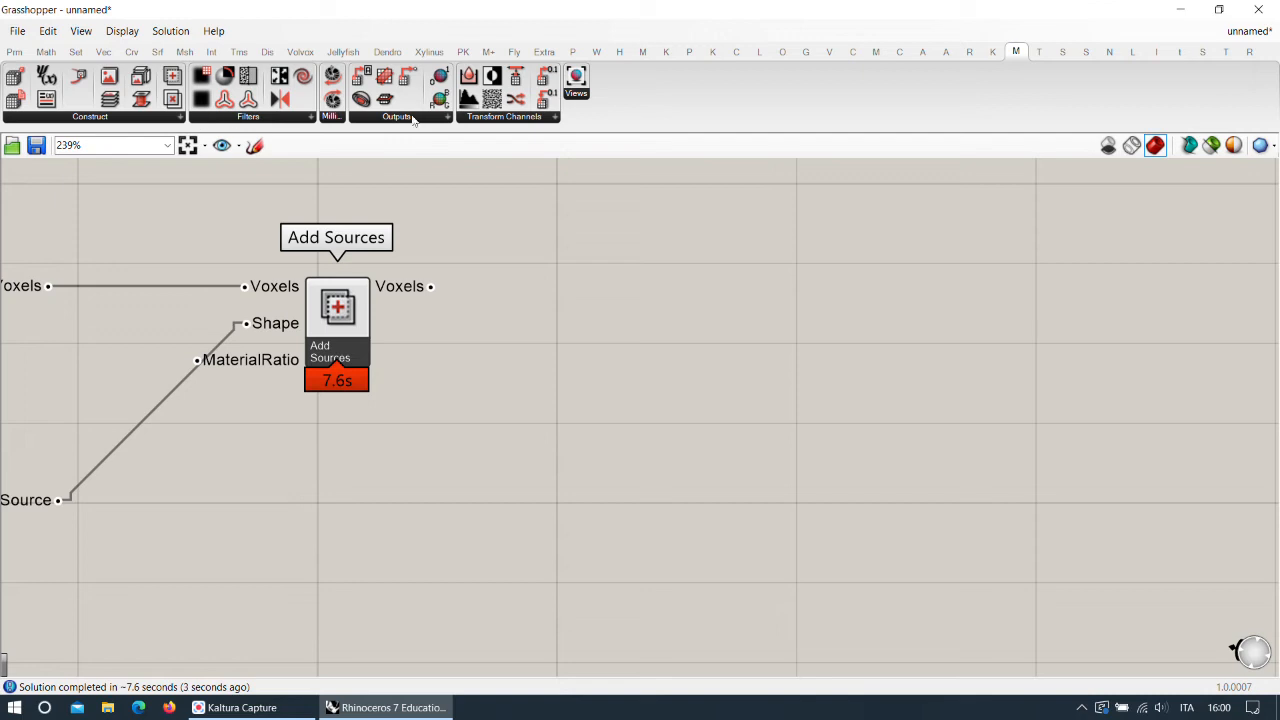
{"action": "left_click_drag", "start_coordinate": [361, 99], "coordinate": [826, 345]}
{"action": "left_click_drag", "start_coordinate": [431, 287], "coordinate": [745, 295]}
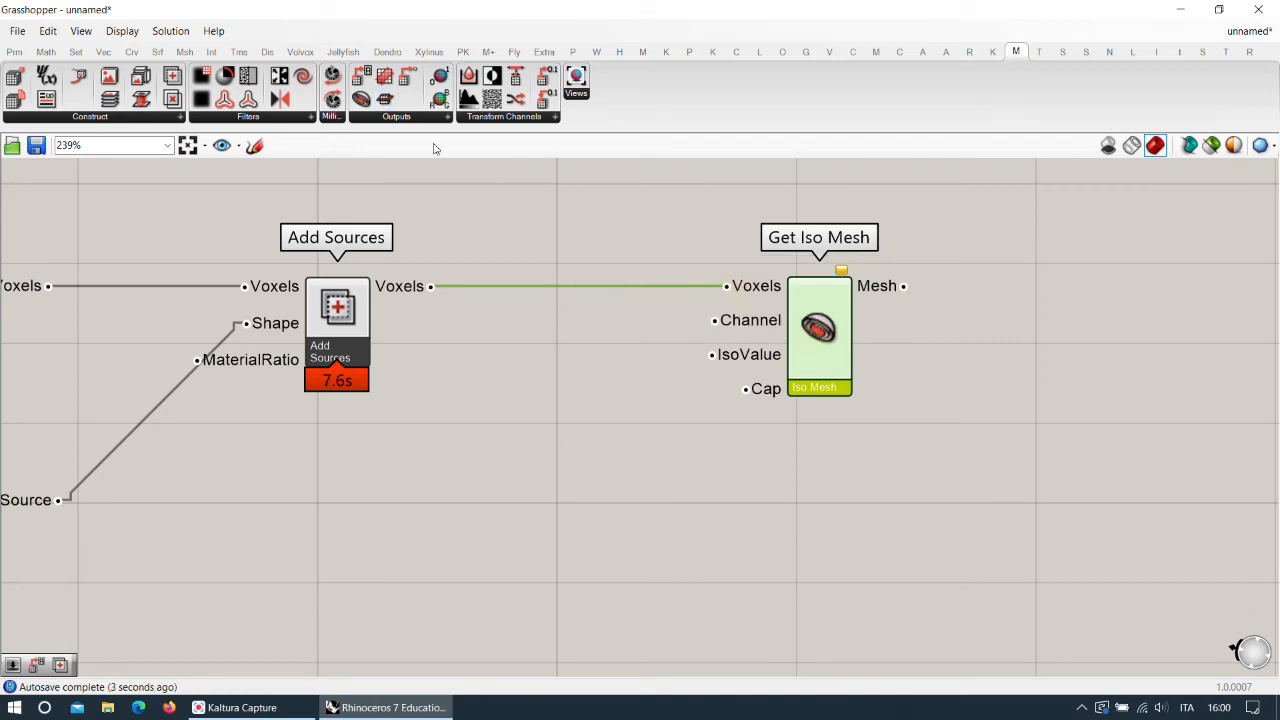
Add a Get Channel Names component fed by the Add Sources voxels and wire its Shape output to the Channel input of Get Iso Mesh.
{"action": "left_click", "coordinate": [396, 117]}
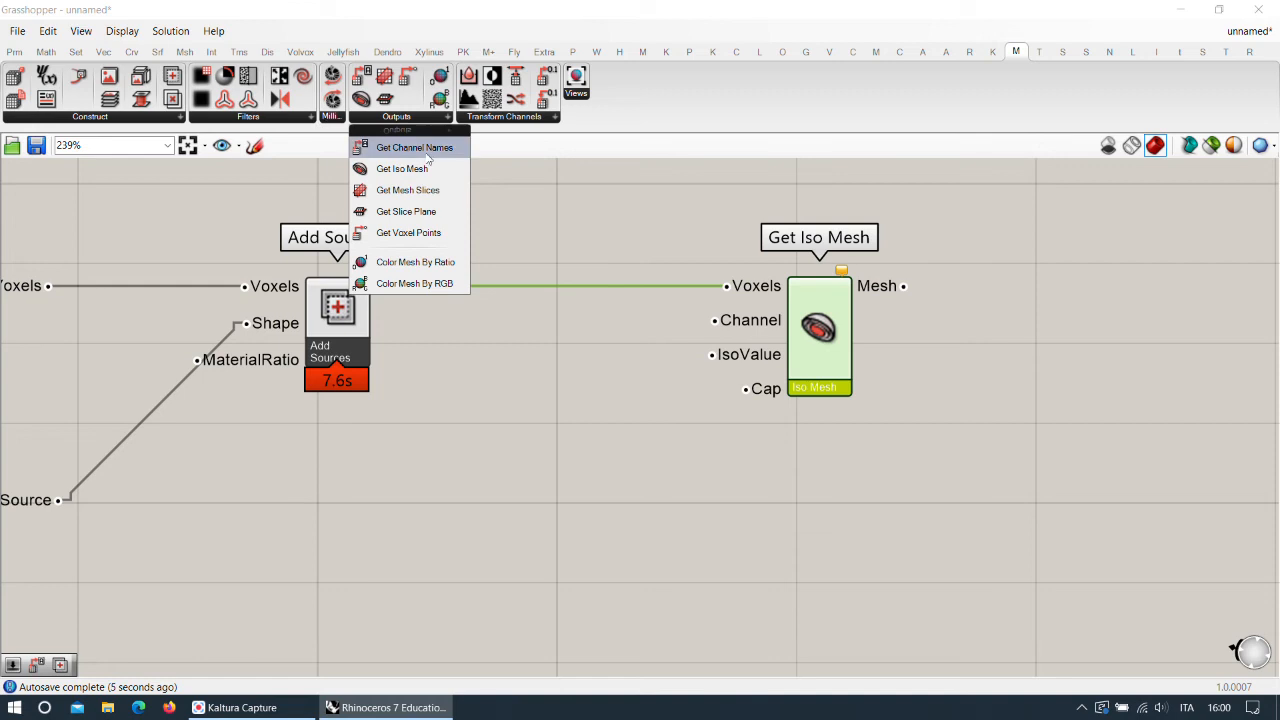
{"action": "left_click_drag", "start_coordinate": [374, 147], "coordinate": [497, 383]}
{"action": "left_click_drag", "start_coordinate": [433, 287], "coordinate": [466, 426]}
{"action": "left_click_drag", "start_coordinate": [560, 472], "coordinate": [568, 454]}
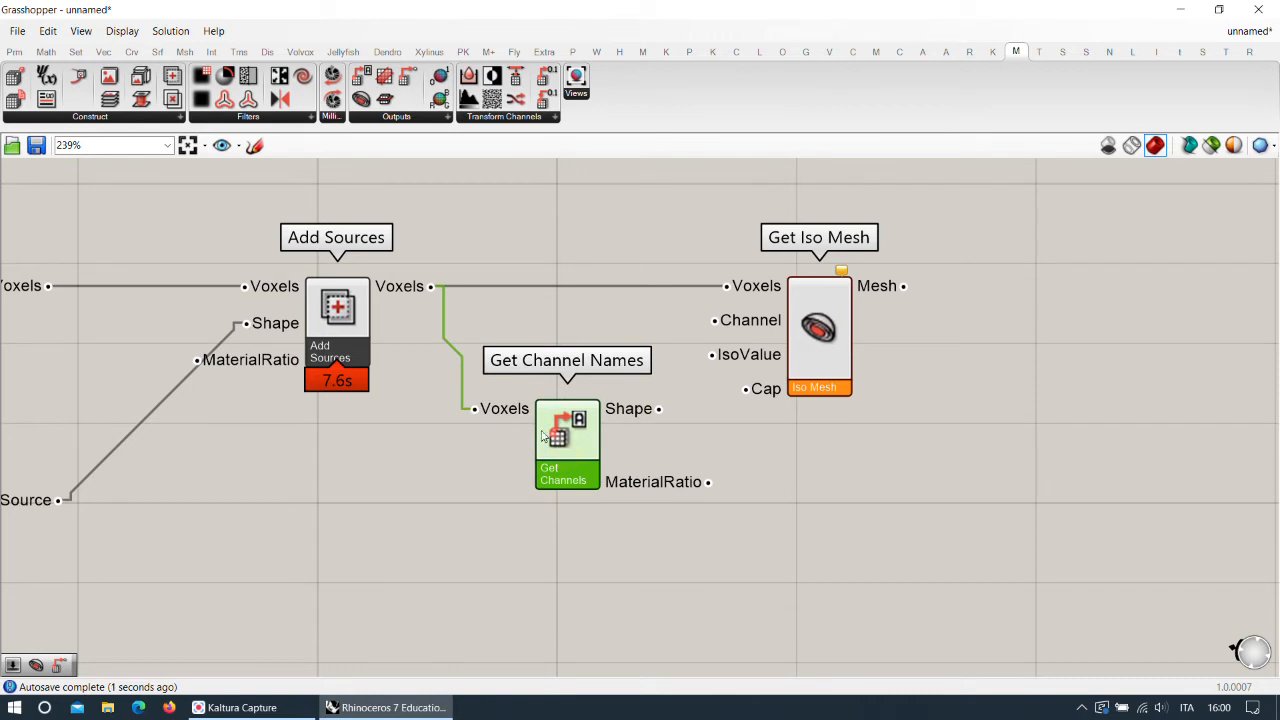
{"action": "left_click_drag", "start_coordinate": [660, 408], "coordinate": [714, 321]}
{"action": "left_click_drag", "start_coordinate": [844, 331], "coordinate": [1003, 330]}
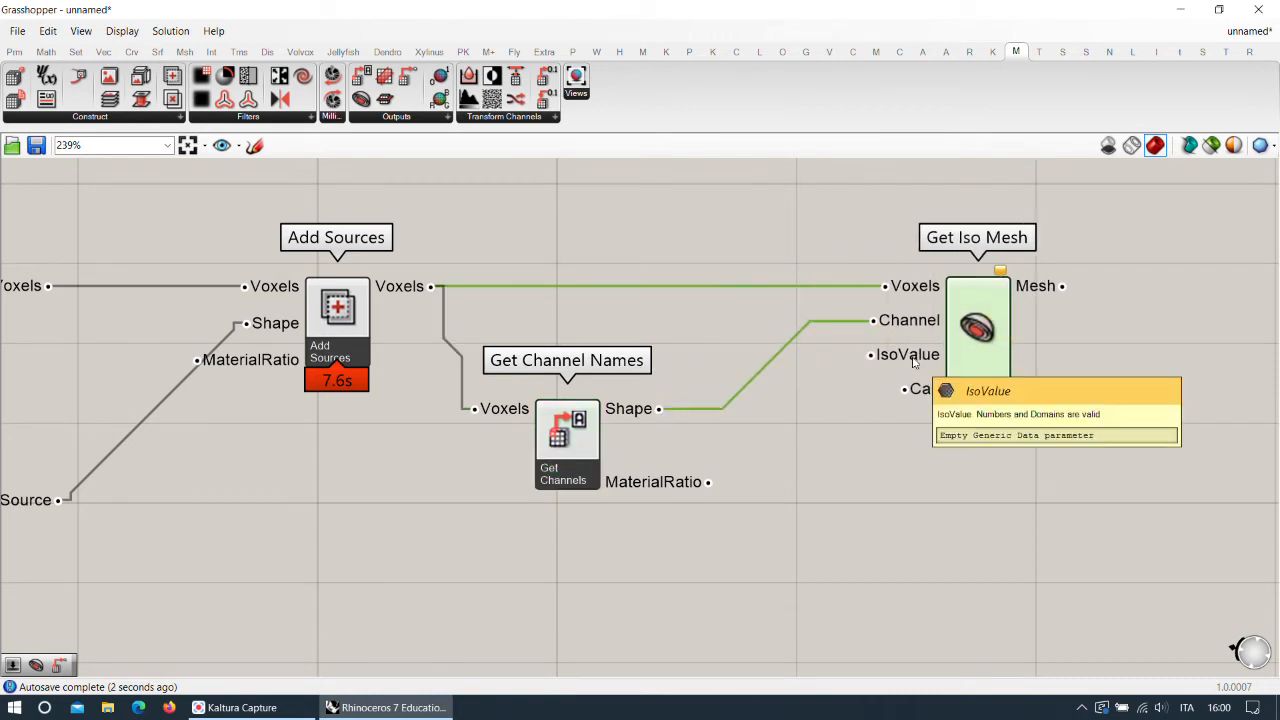
Add a number slider with the value 0.5 below Get Channel Names and wire it into the IsoValue input of Get Iso Mesh.
{"action": "double_click", "coordinate": [615, 562]}
{"action": "type", "text": "0"}
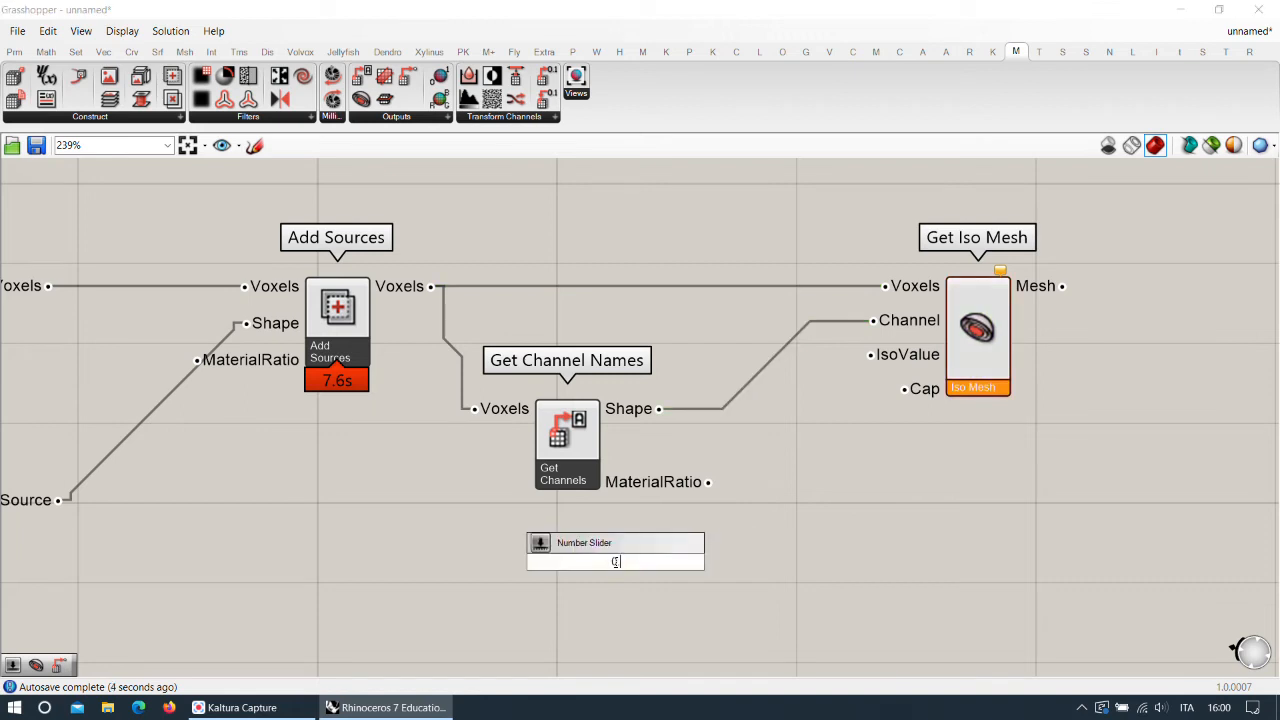
{"action": "type", "text": ".5"}
{"action": "key", "text": "Return"}
{"action": "left_click_drag", "start_coordinate": [744, 562], "coordinate": [870, 355]}
{"action": "left_click_drag", "start_coordinate": [714, 559], "coordinate": [659, 532]}
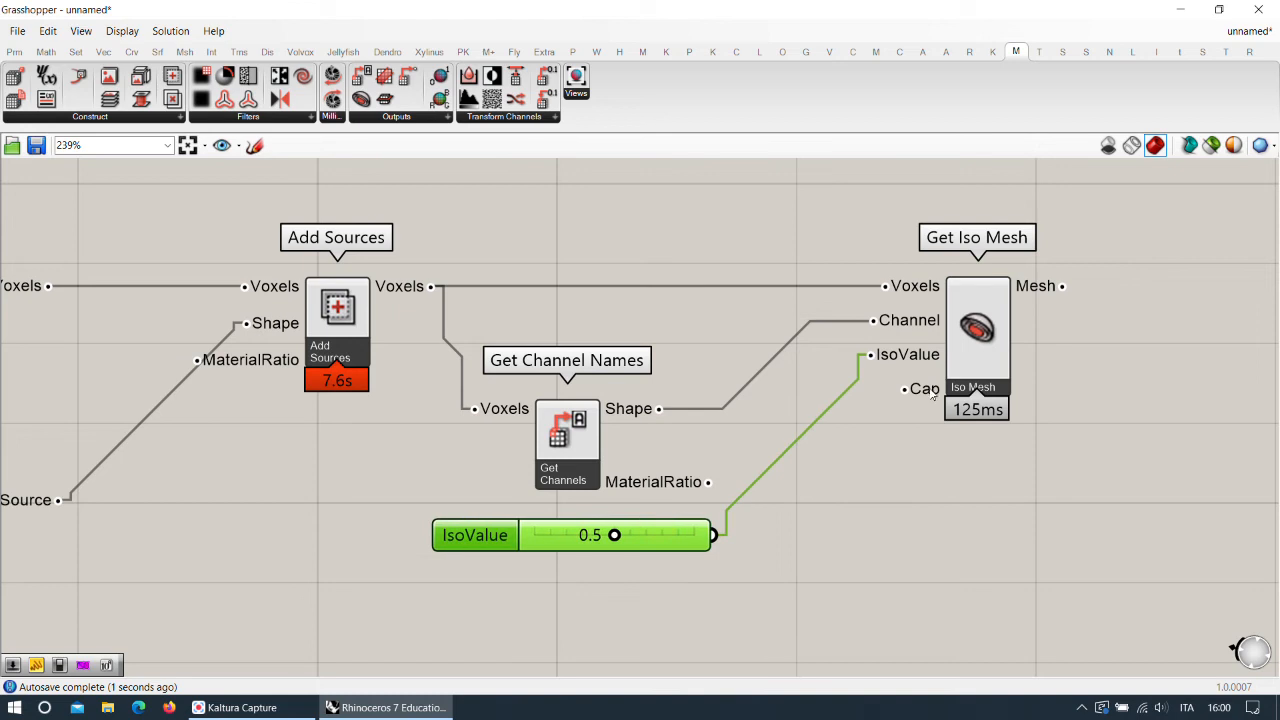
Arrange the Grasshopper window beside the Rhino Perspective viewport and inspect the voxel mesh in the box.
{"action": "left_click_drag", "start_coordinate": [886, 22], "coordinate": [1278, 40]}
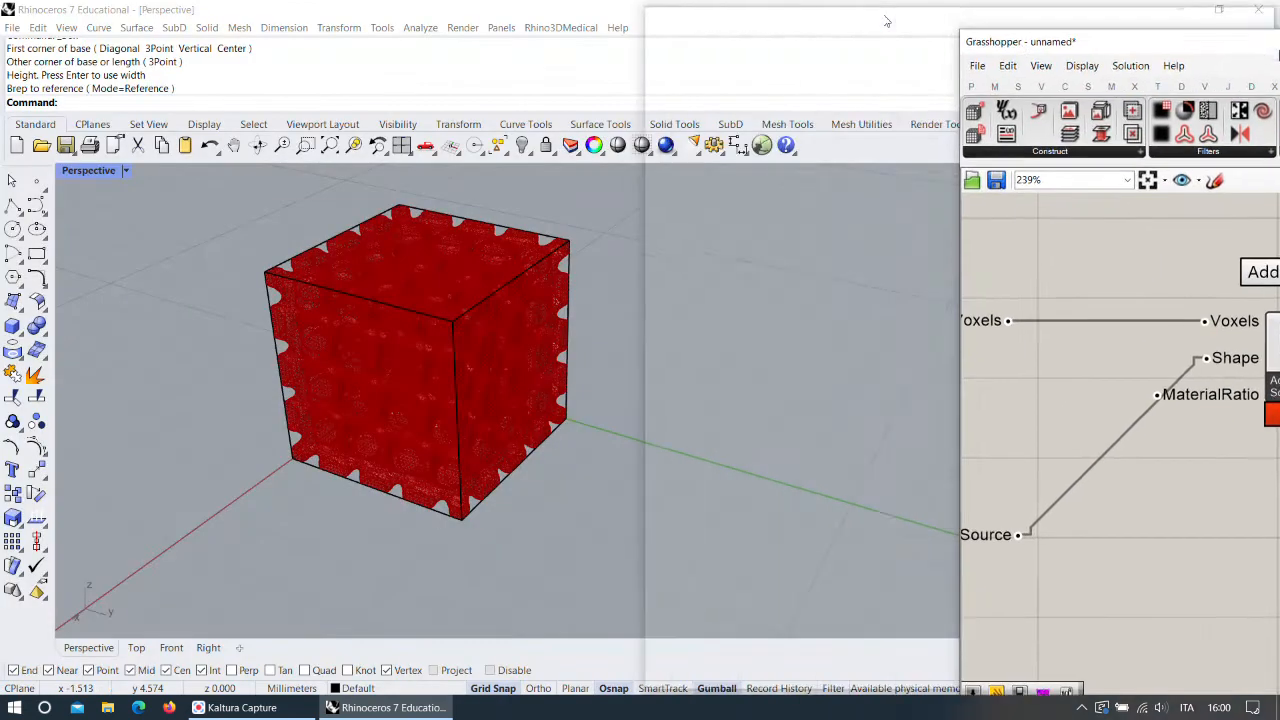
{"action": "scroll", "coordinate": [402, 359], "scroll_direction": "down", "scroll_amount": 4}
{"action": "scroll", "coordinate": [468, 361], "scroll_direction": "up", "scroll_amount": 8}
{"action": "right_click_drag", "start_coordinate": [468, 361], "coordinate": [476, 294]}
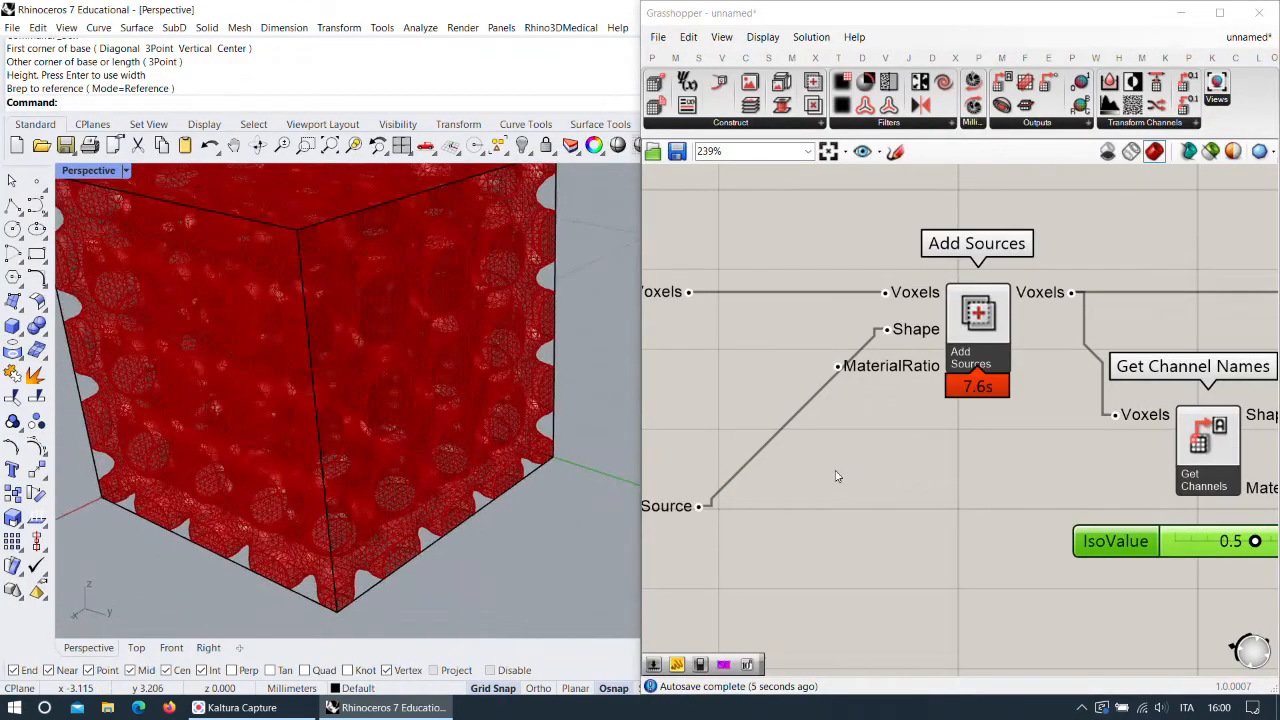
Set the IsoValue slider to 1.0 and inspect the mesh around the lower corner of the box.
{"action": "right_click_drag", "start_coordinate": [987, 542], "coordinate": [758, 393]}
{"action": "scroll", "coordinate": [892, 402], "scroll_direction": "up", "scroll_amount": 2}
{"action": "left_click_drag", "start_coordinate": [973, 383], "coordinate": [861, 381]}
{"action": "scroll", "coordinate": [868, 314], "scroll_direction": "down", "scroll_amount": 3}
{"action": "mouse_move", "coordinate": [294, 350]}
{"action": "right_mouse_down"}
{"action": "mouse_move", "coordinate": [308, 395]}
{"action": "mouse_move", "coordinate": [286, 349]}
{"action": "right_mouse_up"}
{"action": "scroll", "coordinate": [892, 385], "scroll_direction": "up", "scroll_amount": 2}
{"action": "scroll", "coordinate": [894, 386], "scroll_direction": "up", "scroll_amount": 1}
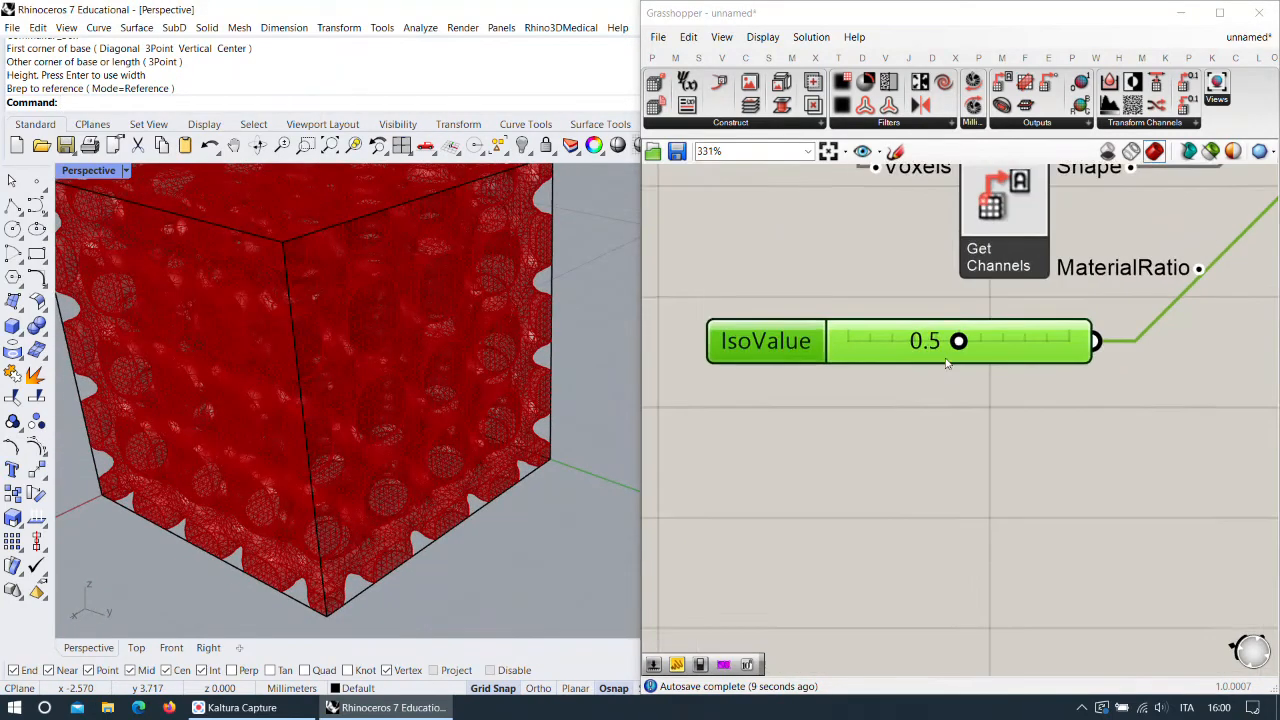
{"action": "left_click_drag", "start_coordinate": [968, 390], "coordinate": [1087, 390]}
{"action": "right_click_drag", "start_coordinate": [432, 415], "coordinate": [410, 341]}
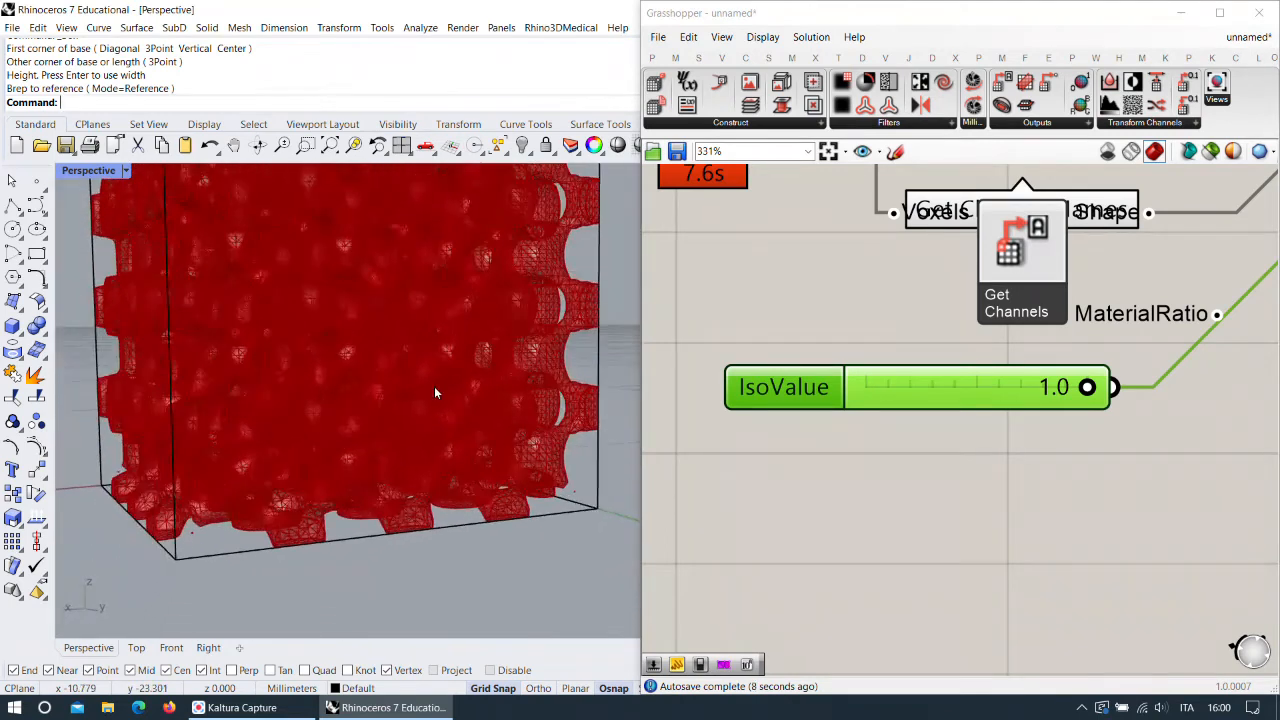
{"action": "scroll", "coordinate": [494, 486], "scroll_direction": "up", "scroll_amount": 6}
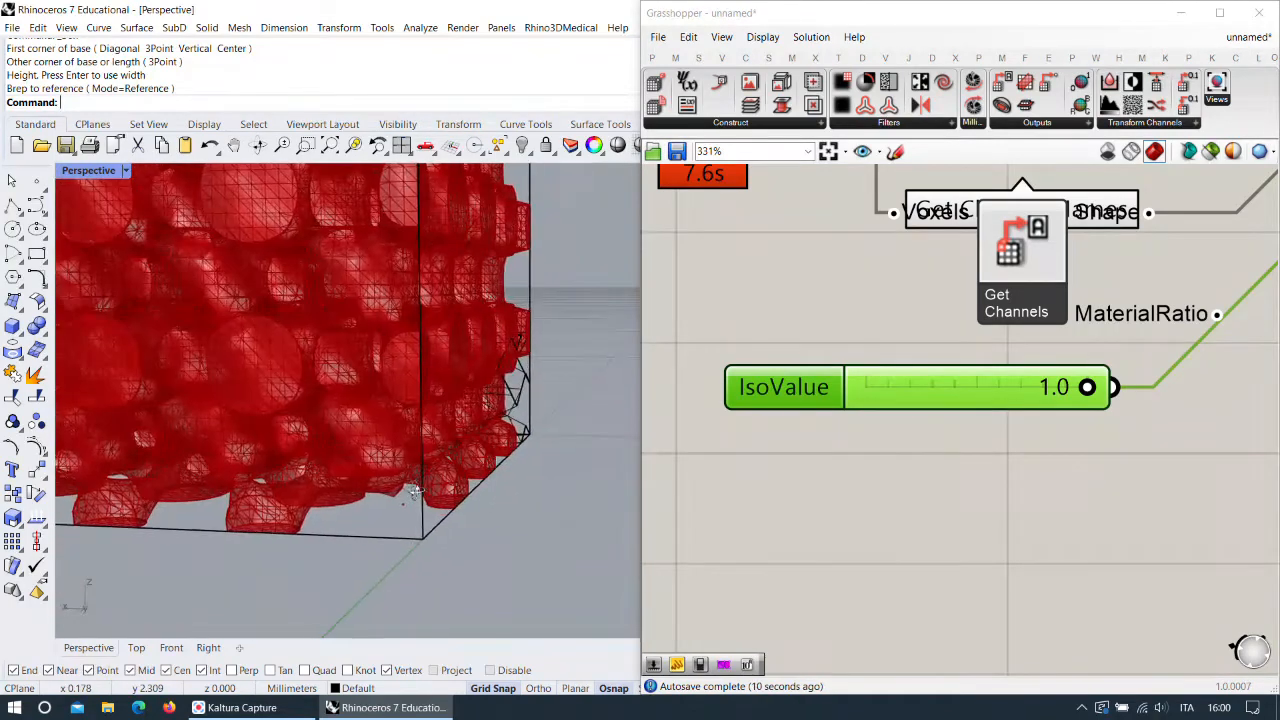
{"action": "scroll", "coordinate": [409, 492], "scroll_direction": "up", "scroll_amount": 6}
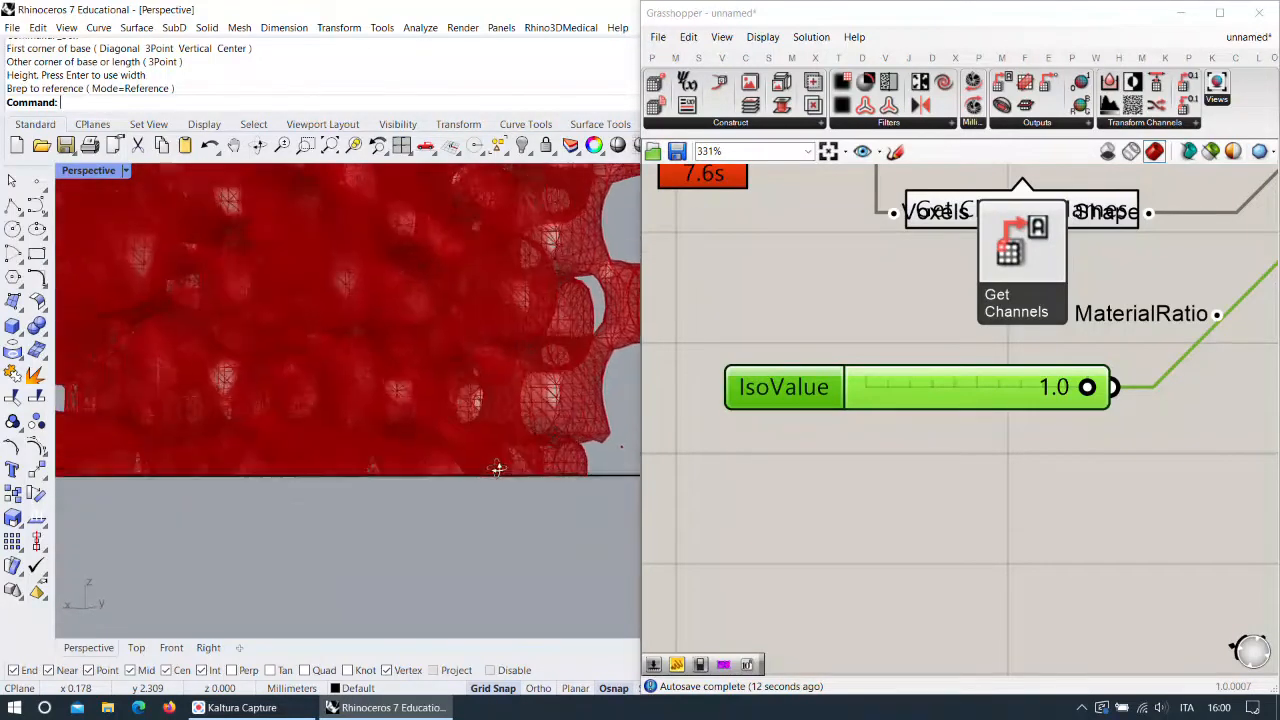
{"action": "right_click_drag", "start_coordinate": [497, 468], "coordinate": [538, 478]}
Set the IsoValue slider to 0.8 and examine the mesh along the bottom of the box.
{"action": "left_click_drag", "start_coordinate": [1088, 388], "coordinate": [1042, 390]}
{"action": "scroll", "coordinate": [534, 384], "scroll_direction": "down", "scroll_amount": 5}
{"action": "right_click_drag", "start_coordinate": [534, 384], "coordinate": [509, 448]}
{"action": "scroll", "coordinate": [448, 463], "scroll_direction": "up", "scroll_amount": 4}
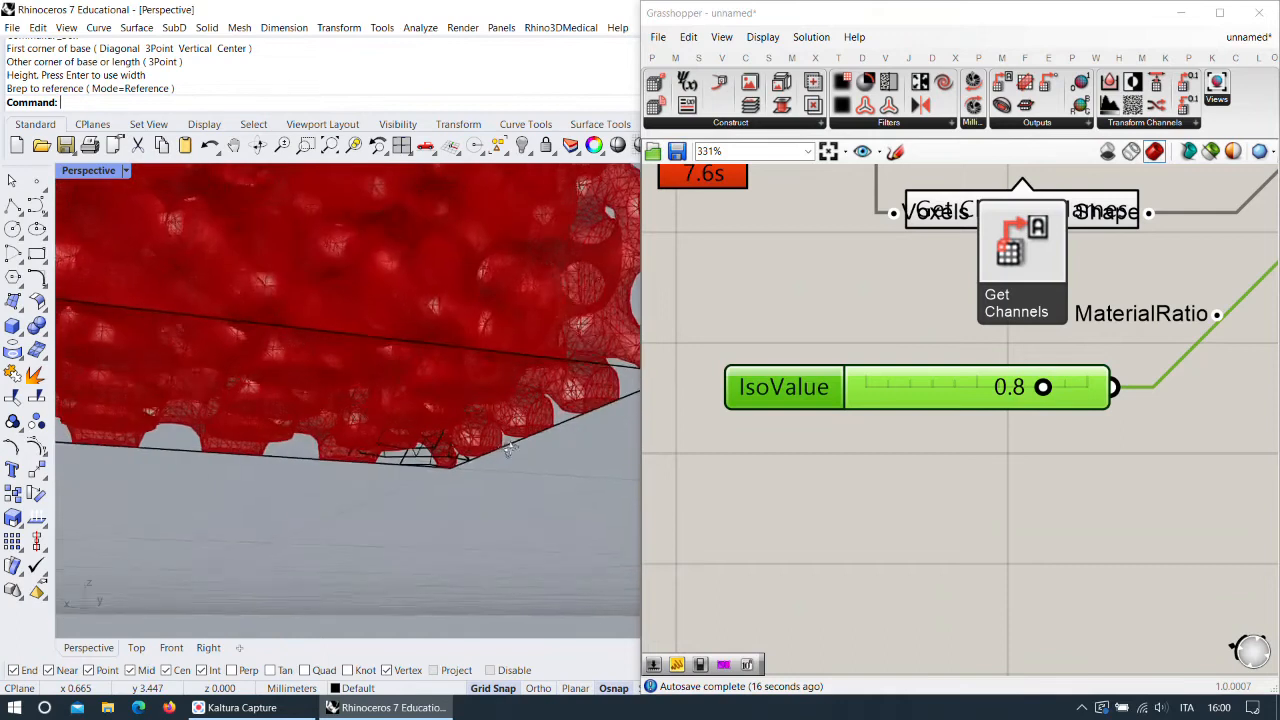
Add a number slider with the value 0.5 and connect it to the Strength input of Construct Geometric Source.
{"action": "scroll", "coordinate": [774, 380], "scroll_direction": "down", "scroll_amount": 8}
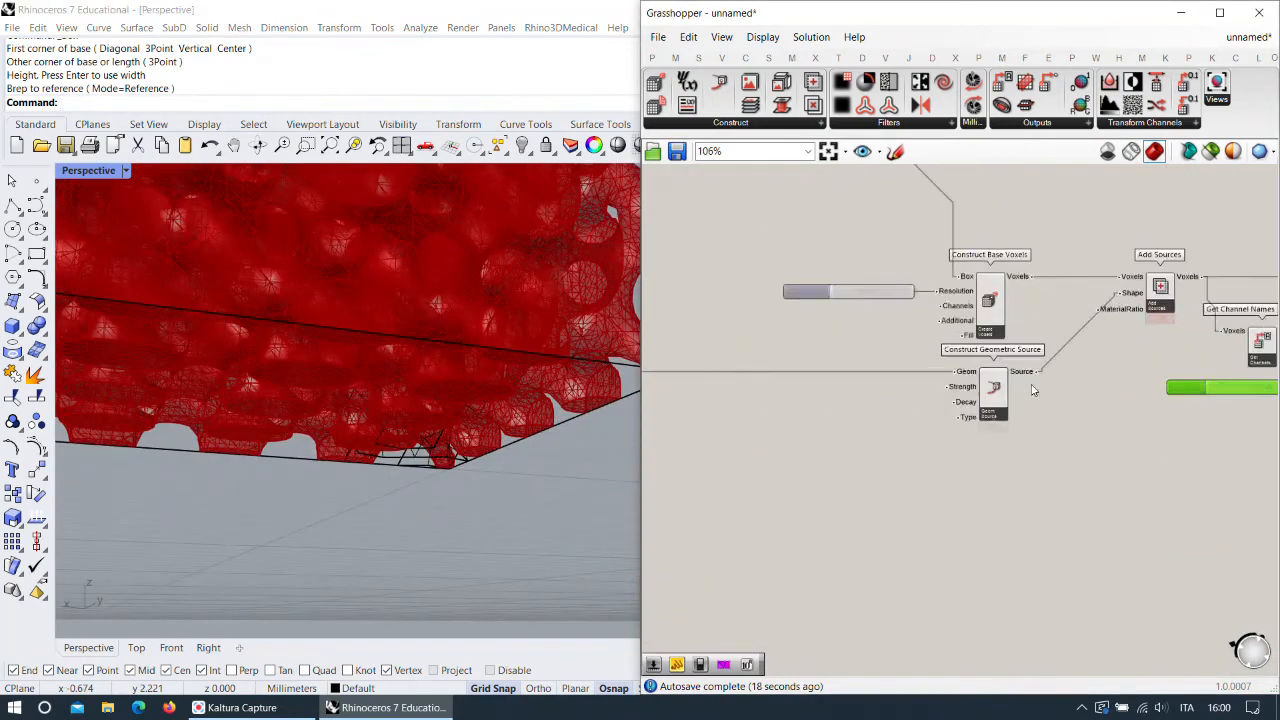
{"action": "scroll", "coordinate": [900, 326], "scroll_direction": "up", "scroll_amount": 4}
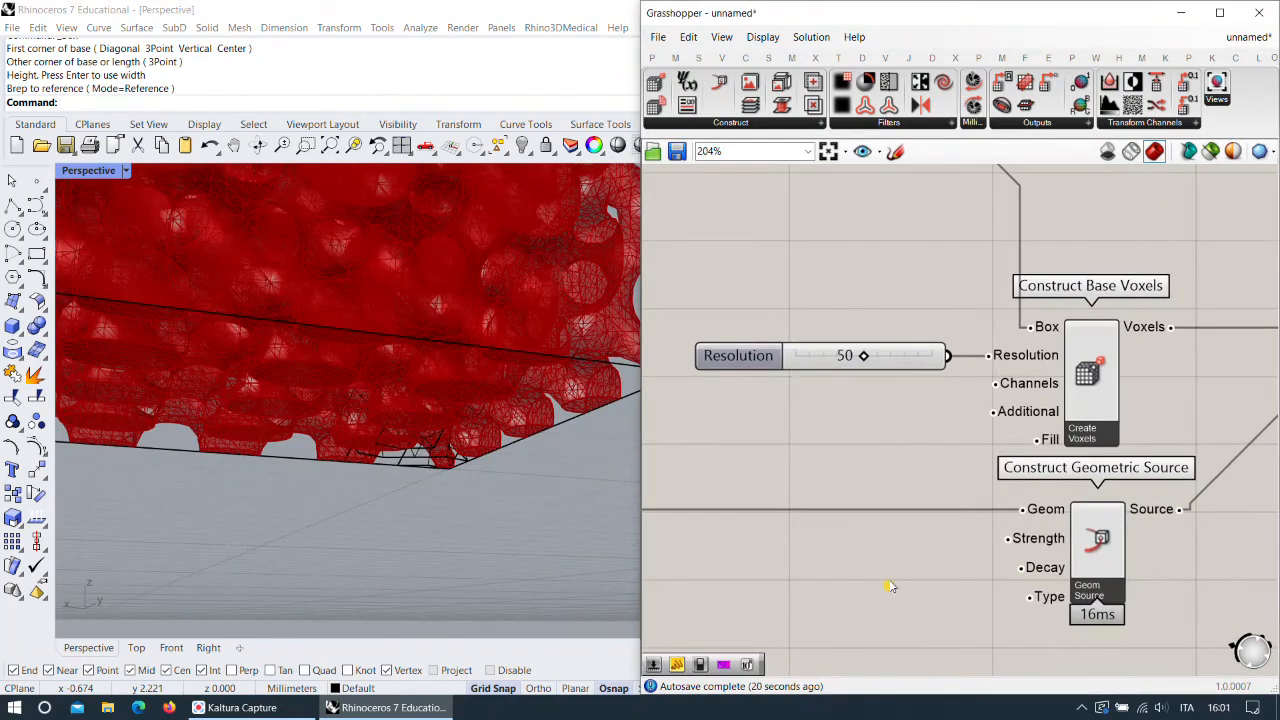
{"action": "right_click_drag", "start_coordinate": [892, 593], "coordinate": [853, 390]}
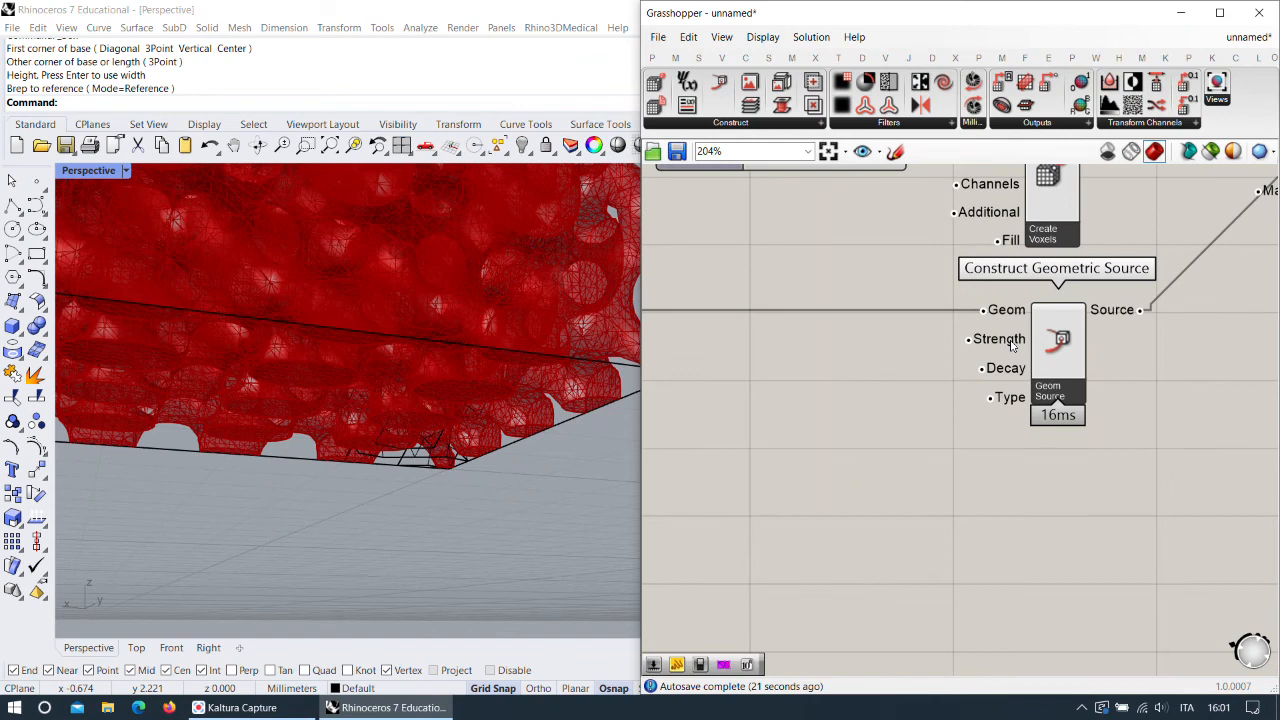
{"action": "double_click", "coordinate": [841, 376]}
{"action": "type", "text": "0.5"}
{"action": "key", "text": "Return"}
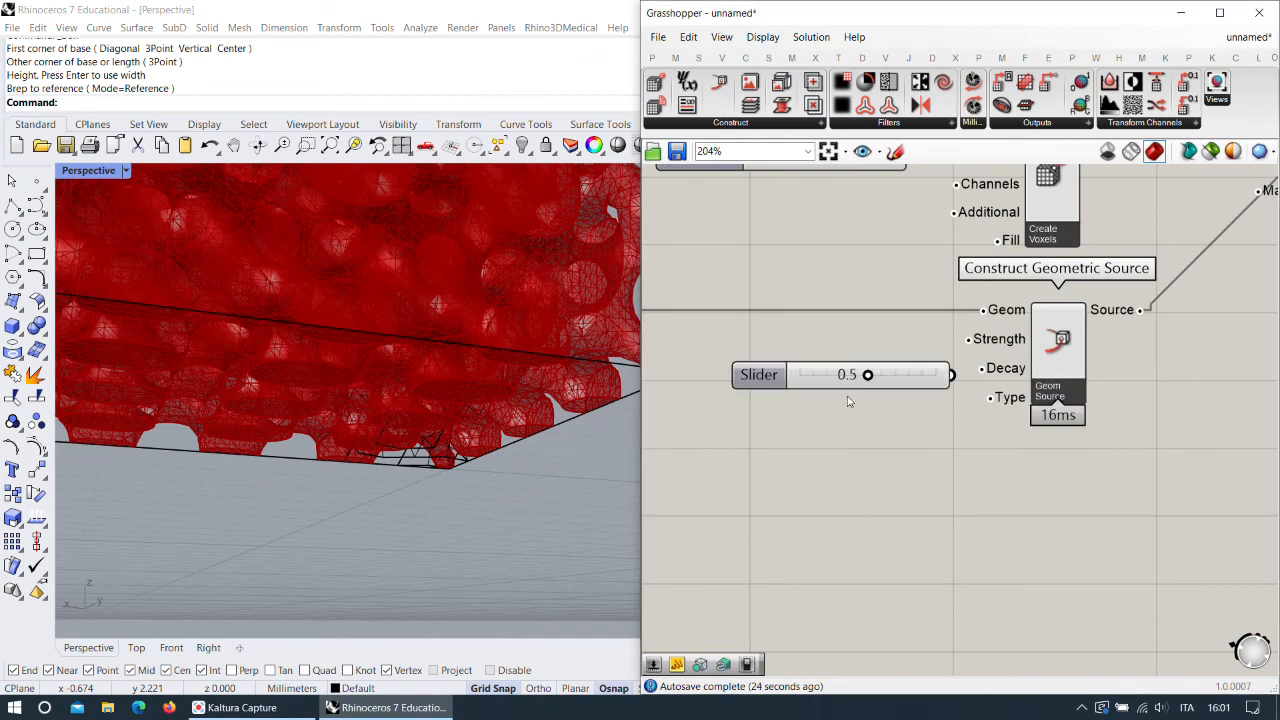
{"action": "left_click_drag", "start_coordinate": [908, 357], "coordinate": [929, 381]}
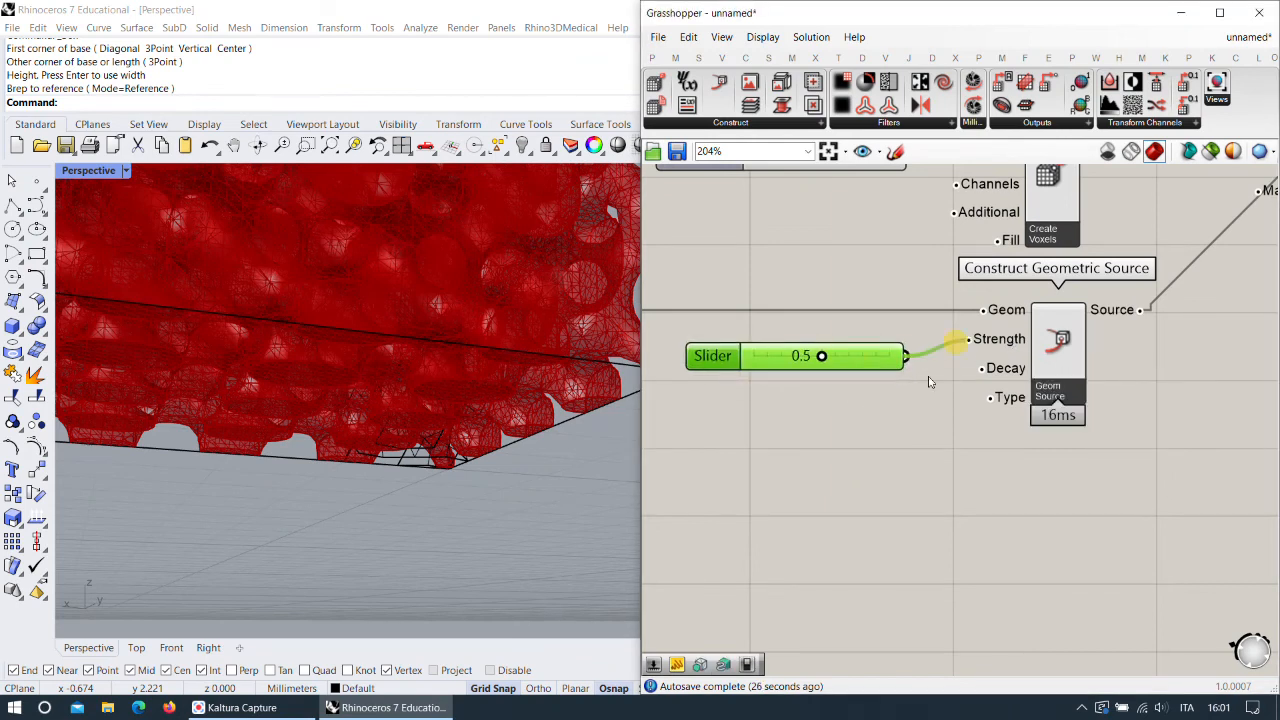
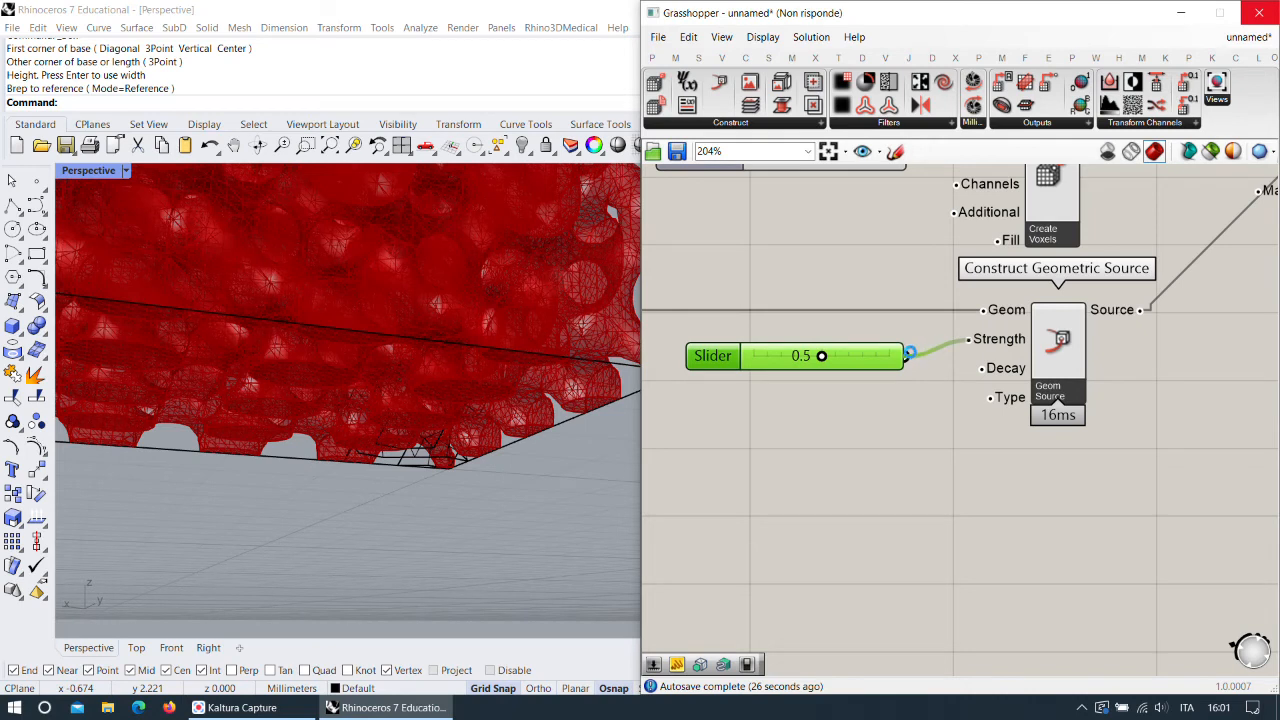
{"action": "mouse_move", "coordinate": [879, 369]}
{"action": "left_mouse_down"}
{"action": "mouse_move", "coordinate": [841, 350]}
{"action": "mouse_move", "coordinate": [884, 347]}
{"action": "left_mouse_up"}
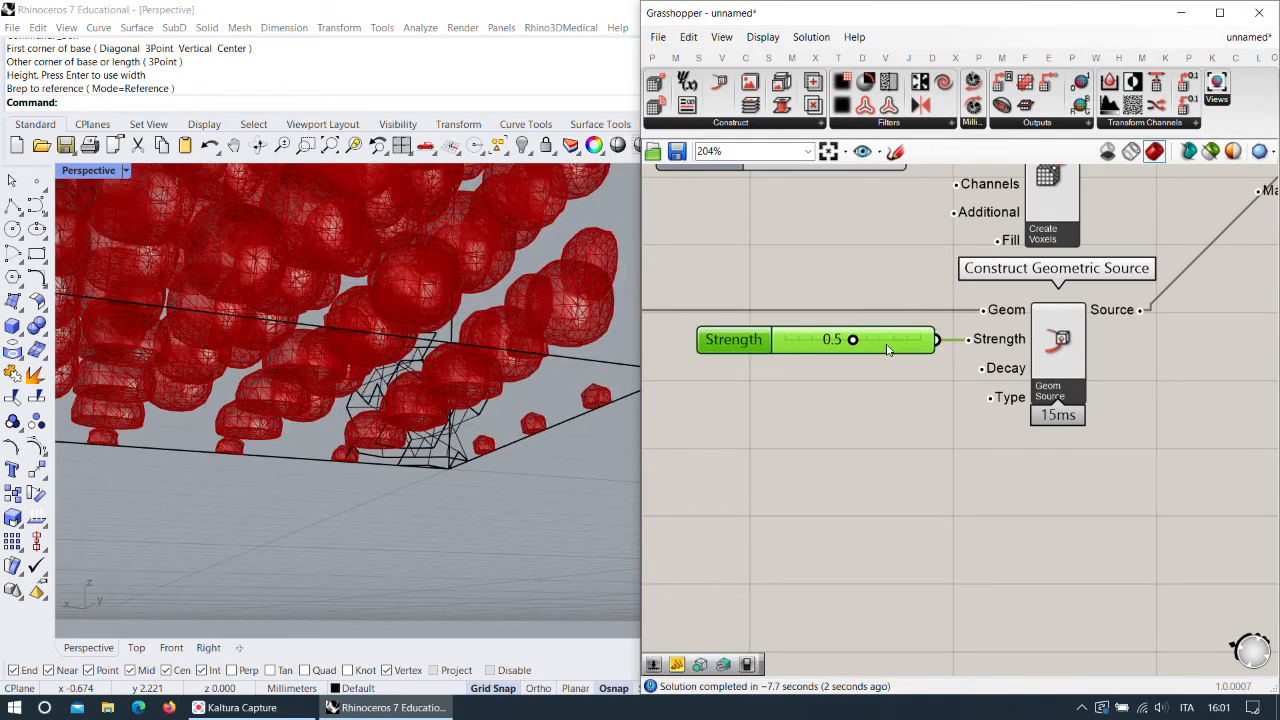
Set the IsoValue slider to 0.5 and examine the mesh at the lower corner of the box.
{"action": "scroll", "coordinate": [948, 351], "scroll_direction": "down", "scroll_amount": 3}
{"action": "right_click_drag", "start_coordinate": [950, 352], "coordinate": [820, 391]}
{"action": "right_click_drag", "start_coordinate": [1236, 402], "coordinate": [1040, 428]}
{"action": "scroll", "coordinate": [1040, 428], "scroll_direction": "up", "scroll_amount": 5}
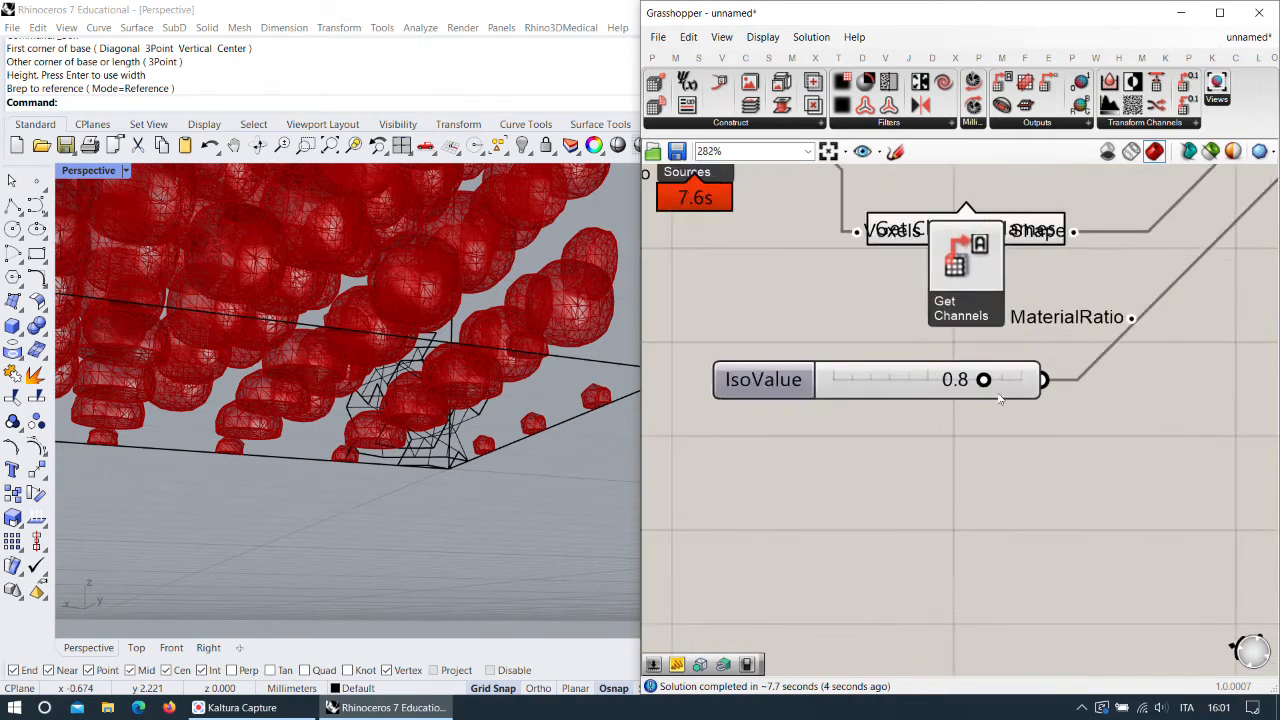
{"action": "left_click_drag", "start_coordinate": [981, 378], "coordinate": [915, 377]}
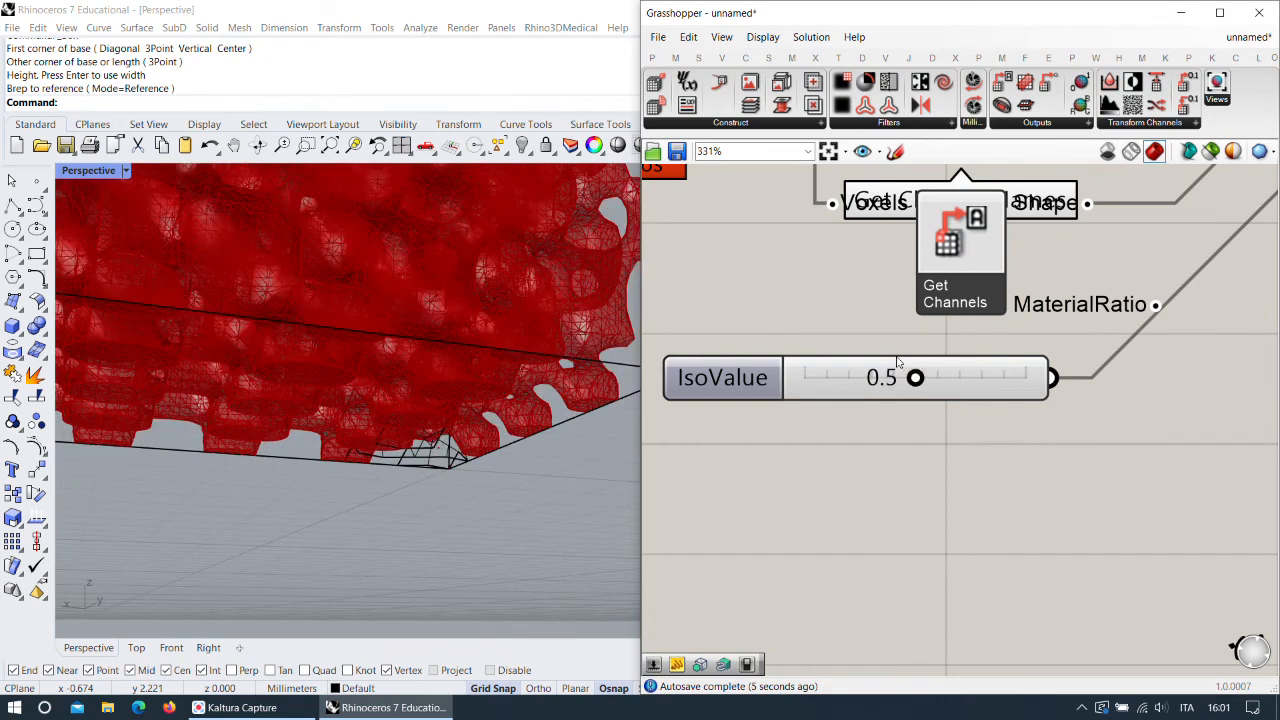
{"action": "scroll", "coordinate": [474, 320], "scroll_direction": "down", "scroll_amount": 4}
{"action": "scroll", "coordinate": [470, 320], "scroll_direction": "up", "scroll_amount": 5}
{"action": "right_click_drag", "start_coordinate": [466, 322], "coordinate": [540, 350]}
{"action": "right_click_drag", "start_coordinate": [624, 413], "coordinate": [543, 434]}
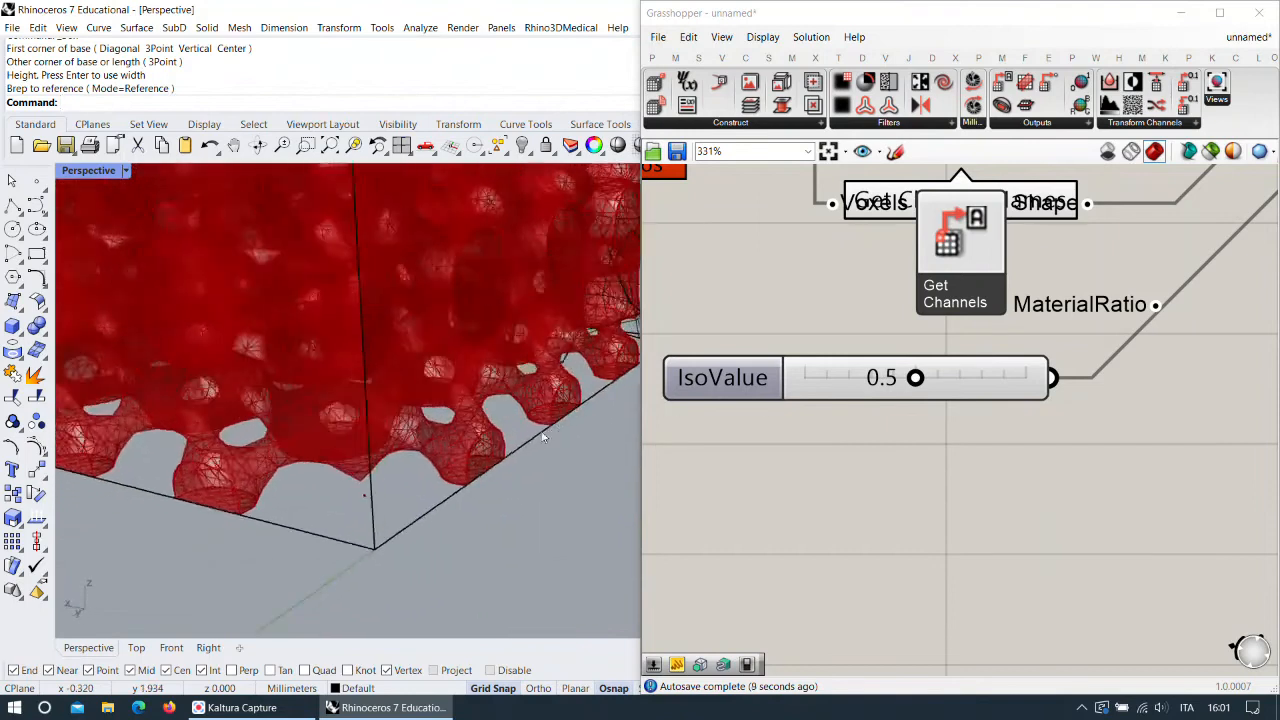
Set the IsoValue slider to 0.4 and change its precision to three decimal places.
{"action": "mouse_move", "coordinate": [916, 378]}
{"action": "left_mouse_down"}
{"action": "mouse_move", "coordinate": [938, 378]}
{"action": "mouse_move", "coordinate": [896, 378]}
{"action": "left_mouse_up"}
{"action": "right_click_drag", "start_coordinate": [817, 412], "coordinate": [869, 404]}
{"action": "left_click", "coordinate": [786, 387]}
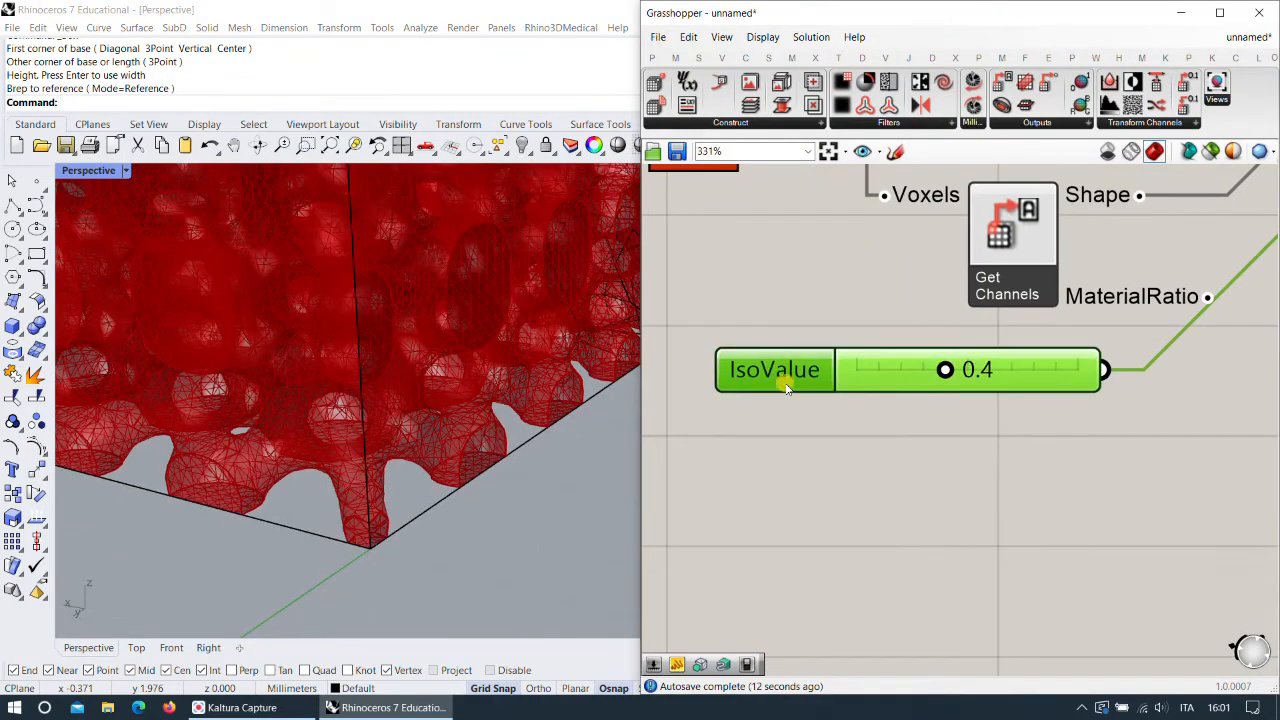
{"action": "double_click", "coordinate": [786, 389]}
{"action": "left_click_drag", "start_coordinate": [792, 363], "coordinate": [827, 369]}
{"action": "left_click", "coordinate": [804, 545]}
Fine-tune the IsoValue slider to 0.417 and inspect the lattice up close.
{"action": "scroll", "coordinate": [947, 386], "scroll_direction": "up", "scroll_amount": 3}
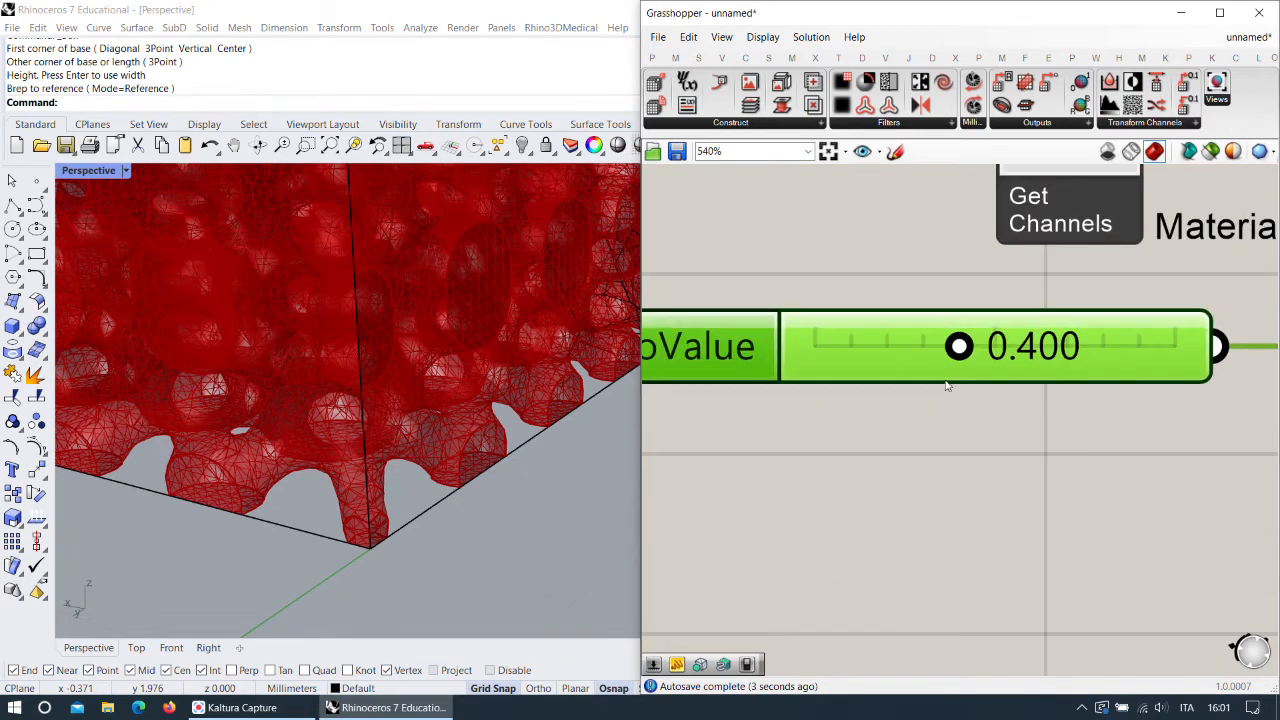
{"action": "mouse_move", "coordinate": [958, 347]}
{"action": "left_mouse_down"}
{"action": "mouse_move", "coordinate": [987, 348]}
{"action": "mouse_move", "coordinate": [964, 347]}
{"action": "left_mouse_up"}
{"action": "right_click_drag", "start_coordinate": [380, 420], "coordinate": [418, 298]}
{"action": "scroll", "coordinate": [454, 418], "scroll_direction": "down", "scroll_amount": 4}
{"action": "scroll", "coordinate": [418, 297], "scroll_direction": "up", "scroll_amount": 10}
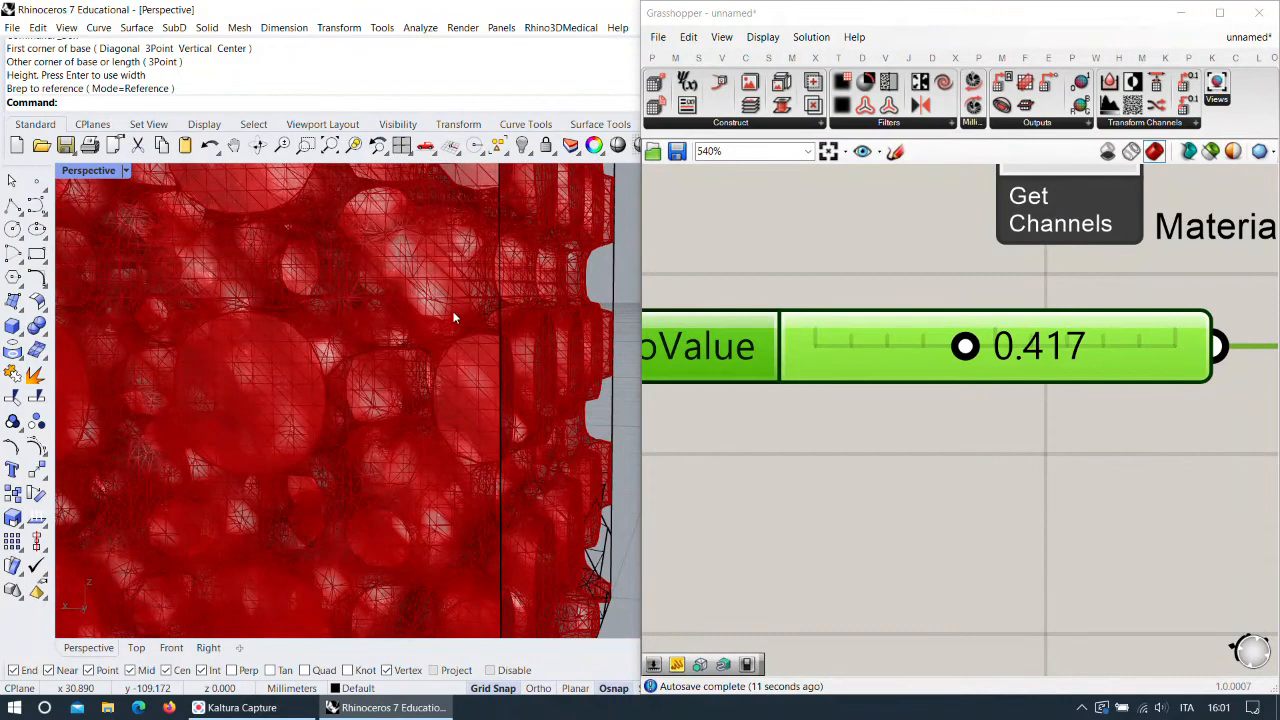
Turn off the preview of the Get Iso Mesh component.
{"action": "scroll", "coordinate": [781, 369], "scroll_direction": "down", "scroll_amount": 8}
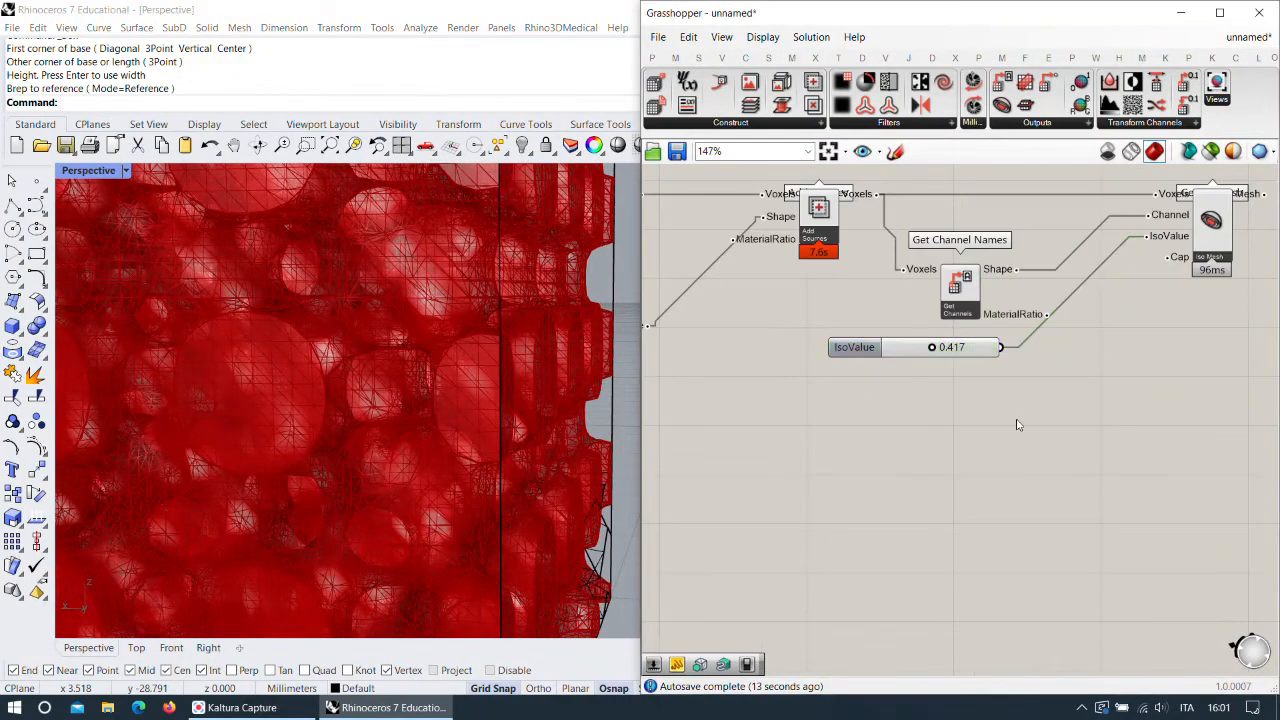
{"action": "scroll", "coordinate": [961, 389], "scroll_direction": "down", "scroll_amount": 4}
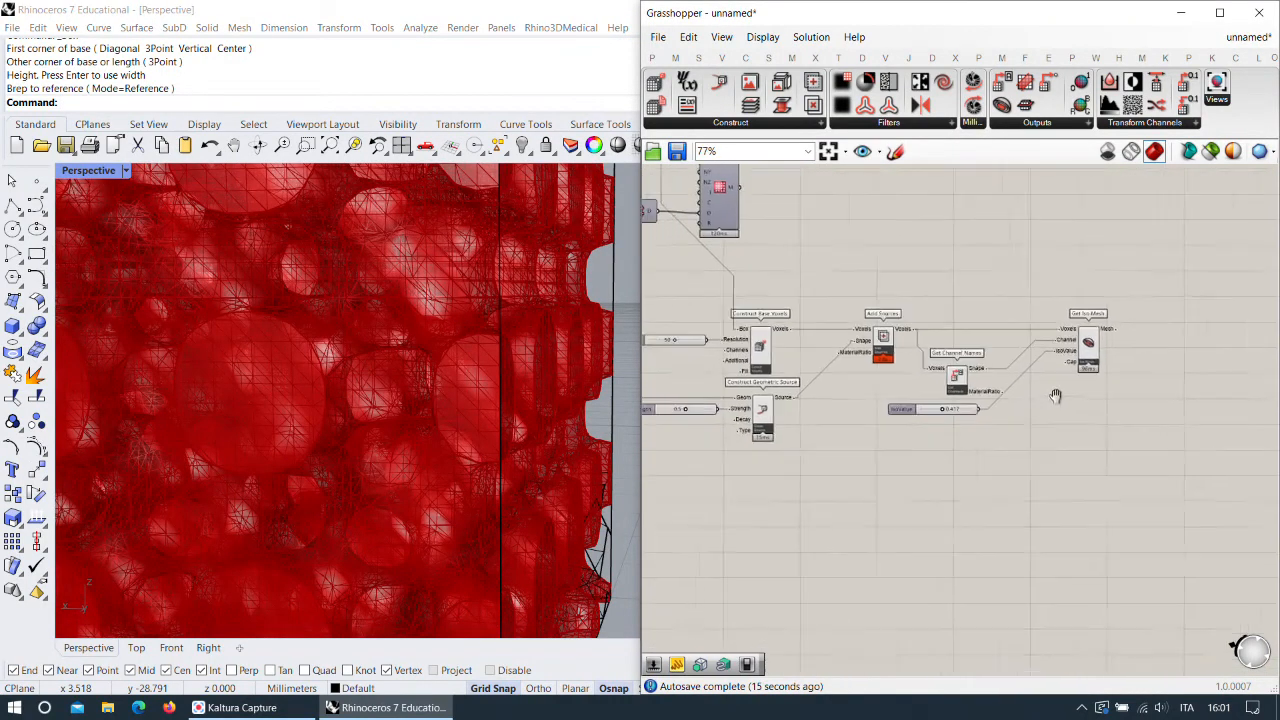
{"action": "scroll", "coordinate": [883, 309], "scroll_direction": "up", "scroll_amount": 4}
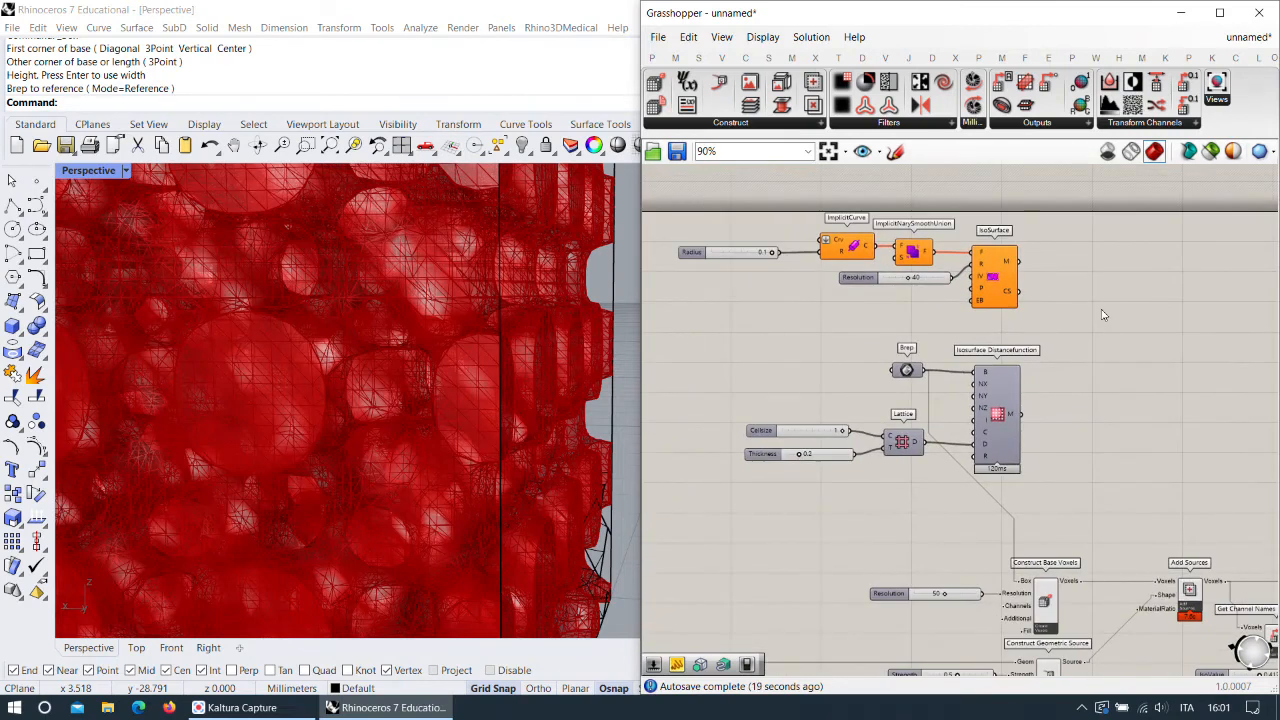
{"action": "right_click_drag", "start_coordinate": [1071, 354], "coordinate": [897, 398]}
{"action": "right_click", "coordinate": [1183, 510]}
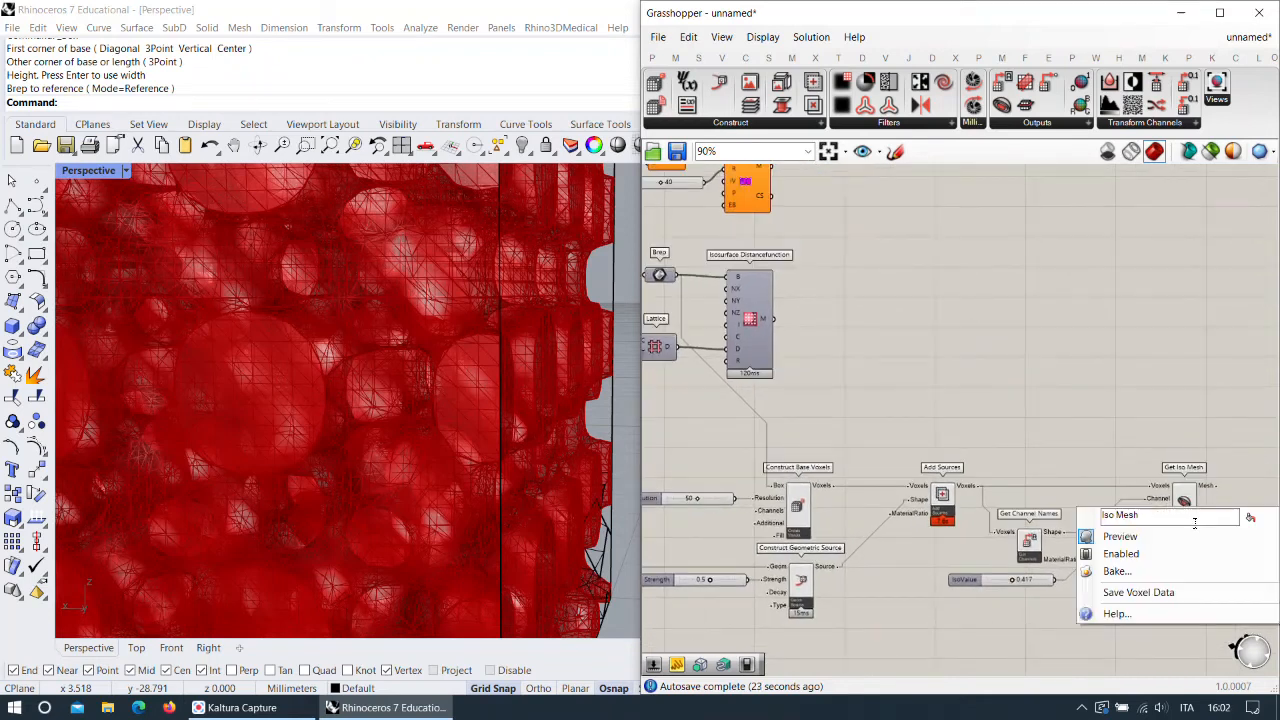
{"action": "left_click", "coordinate": [1110, 531]}
Move the Isosurface Distancefunction component farther from the Lattice component, and move the Lattice component and its two sliders up to just below Brep.
{"action": "right_click_drag", "start_coordinate": [1027, 331], "coordinate": [1125, 307]}
{"action": "right_click_drag", "start_coordinate": [938, 316], "coordinate": [1077, 423]}
{"action": "right_click_drag", "start_coordinate": [1078, 305], "coordinate": [1150, 405]}
{"action": "scroll", "coordinate": [812, 374], "scroll_direction": "up", "scroll_amount": 3}
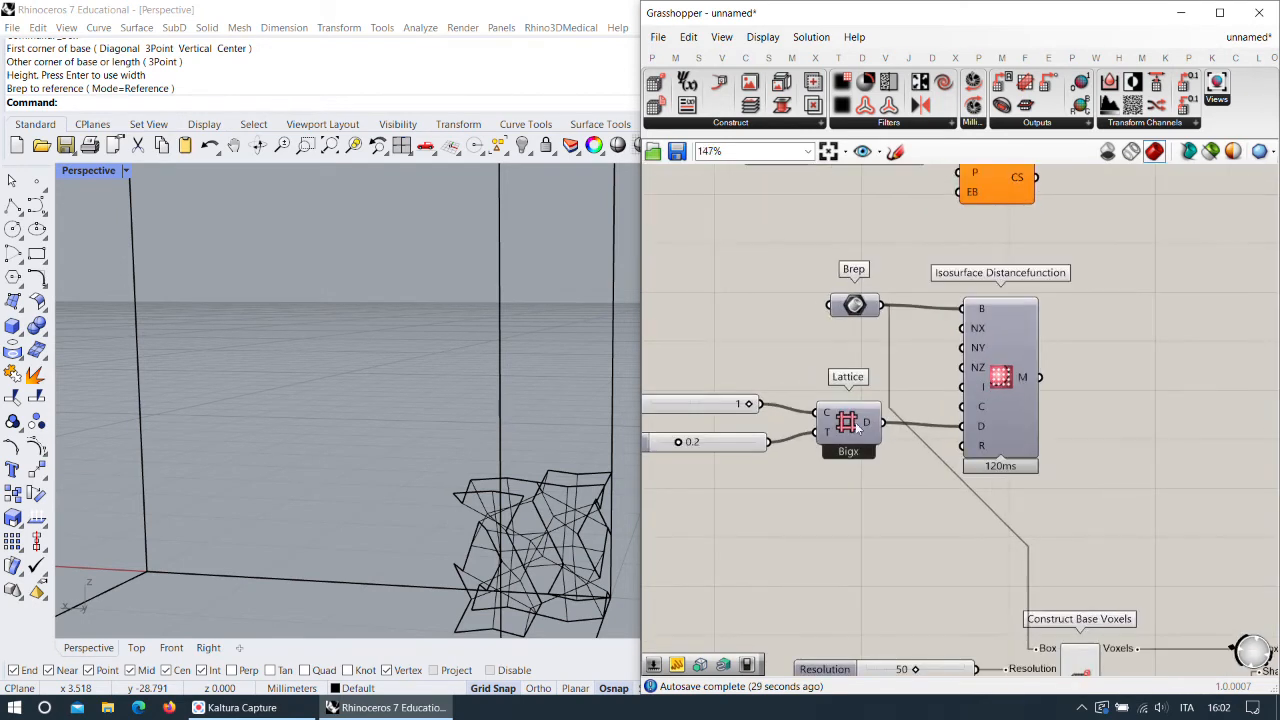
{"action": "left_click_drag", "start_coordinate": [884, 490], "coordinate": [728, 402]}
{"action": "right_click_drag", "start_coordinate": [875, 441], "coordinate": [910, 407]}
{"action": "left_click_drag", "start_coordinate": [1058, 364], "coordinate": [1275, 355]}
{"action": "right_click_drag", "start_coordinate": [855, 410], "coordinate": [1095, 367]}
{"action": "left_click_drag", "start_coordinate": [1040, 412], "coordinate": [700, 305]}
{"action": "left_click_drag", "start_coordinate": [972, 354], "coordinate": [980, 289]}
{"action": "left_click", "coordinate": [972, 384]}
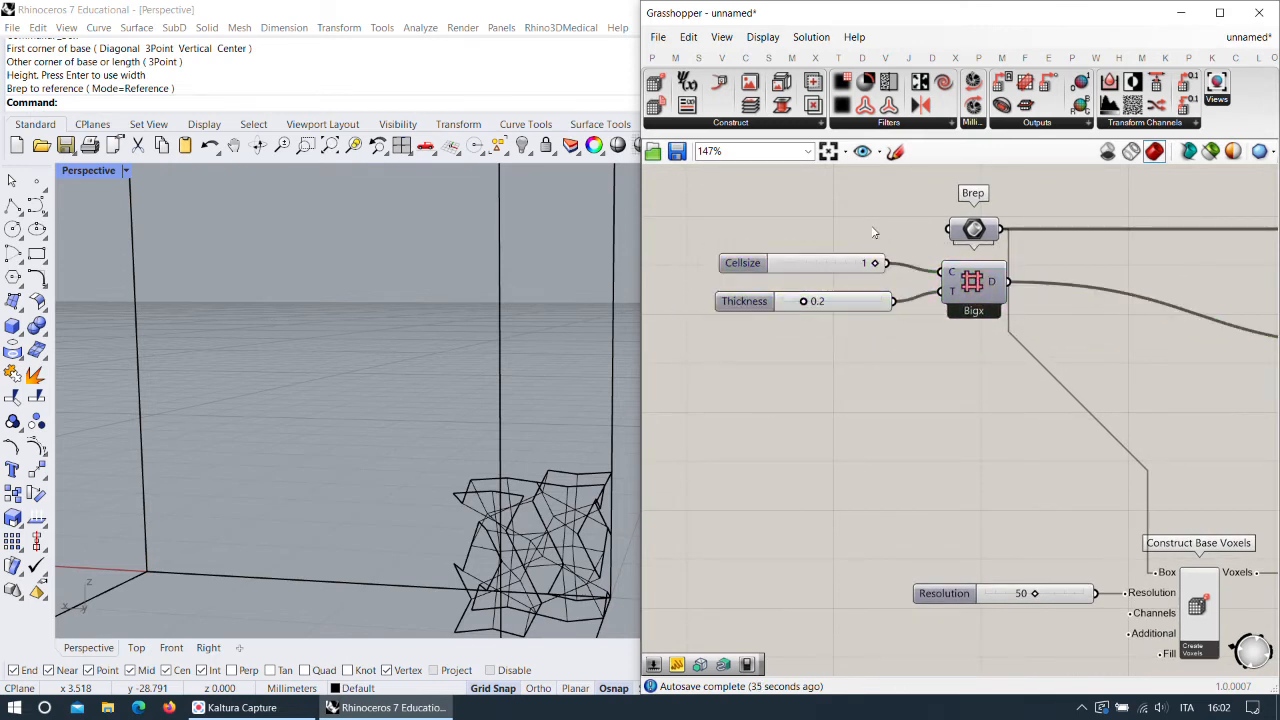
Enlarge the Grasshopper canvas and place a TPMS component of type Gyroid below the Lattice component.
{"action": "left_click", "coordinate": [1219, 12]}
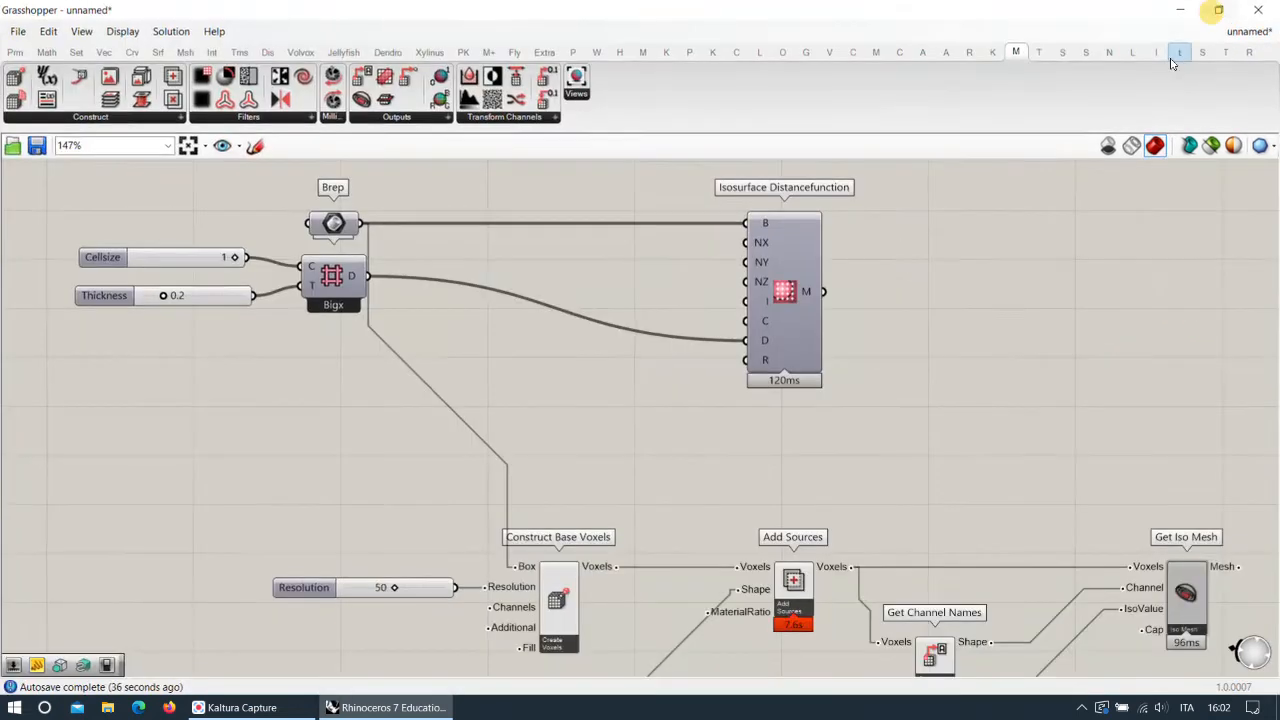
{"action": "left_click", "coordinate": [926, 51]}
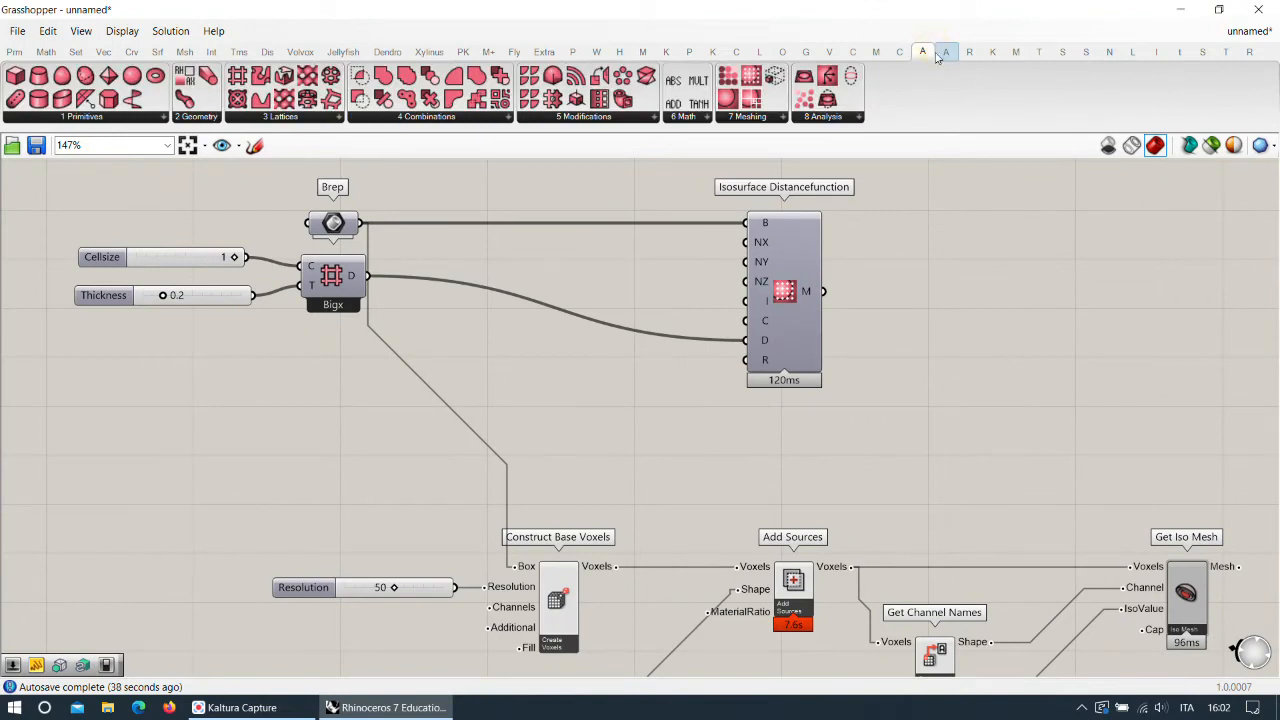
{"action": "left_click", "coordinate": [303, 118]}
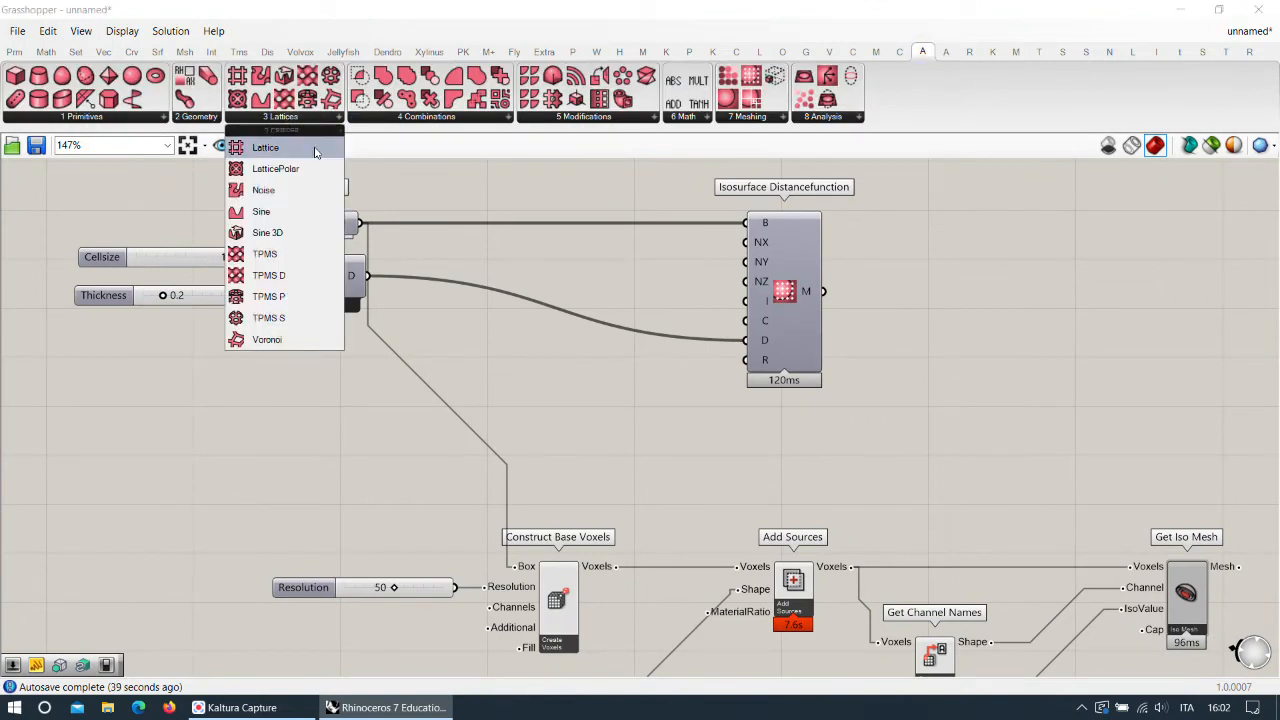
{"action": "left_click", "coordinate": [288, 258]}
{"action": "left_click", "coordinate": [333, 366]}
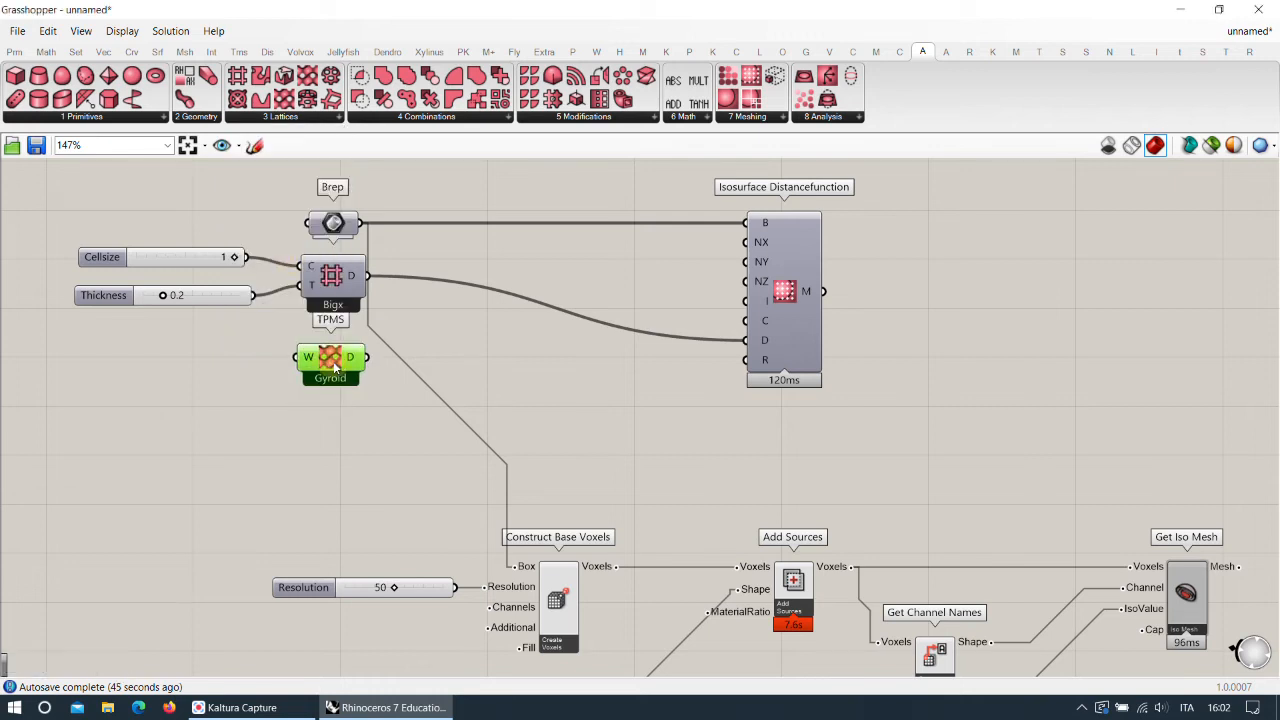
{"action": "right_click", "coordinate": [335, 366]}
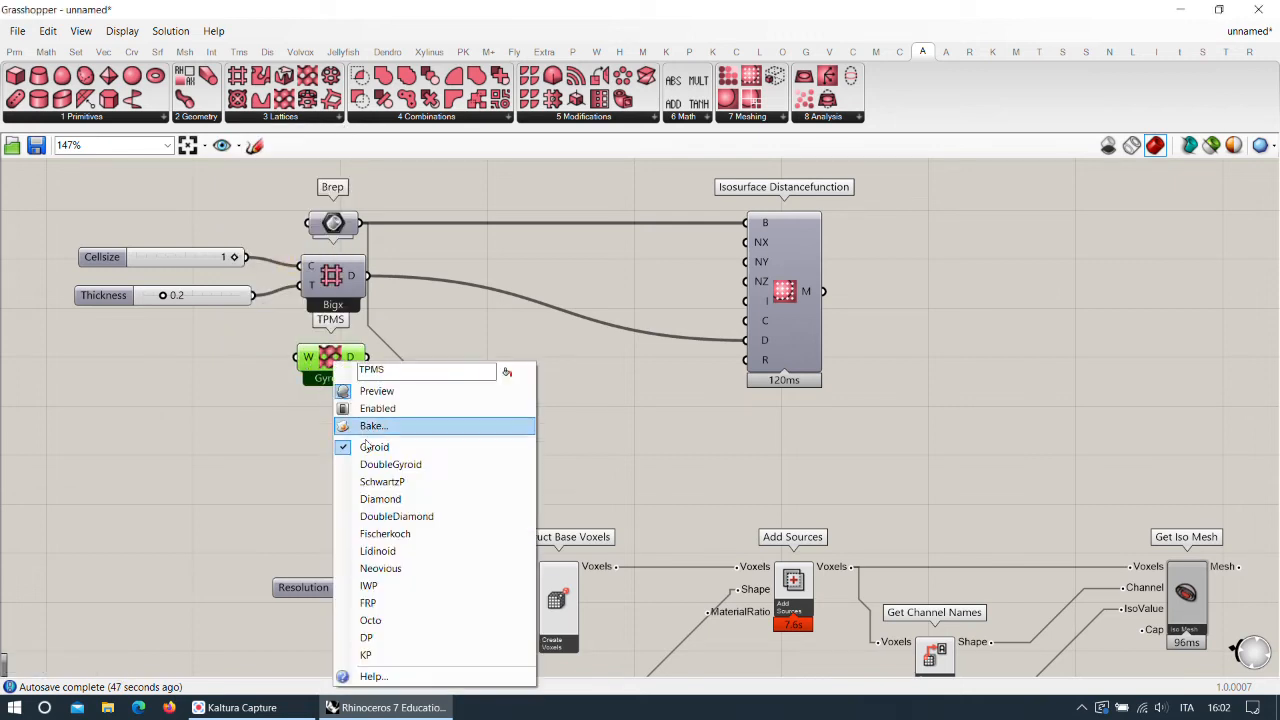
{"action": "left_click", "coordinate": [441, 444]}
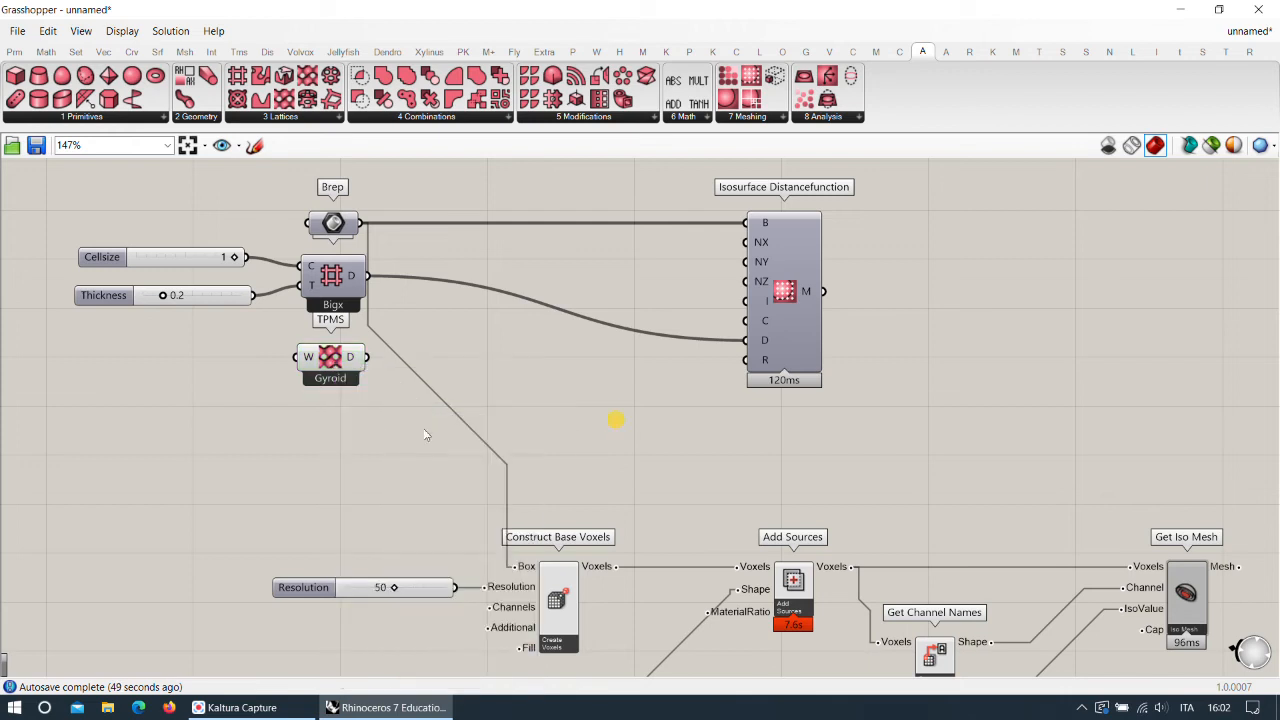
Add a number slider with the value 5 and connect it to the W input of the TPMS component.
{"action": "scroll", "coordinate": [471, 443], "scroll_direction": "up", "scroll_amount": 5}
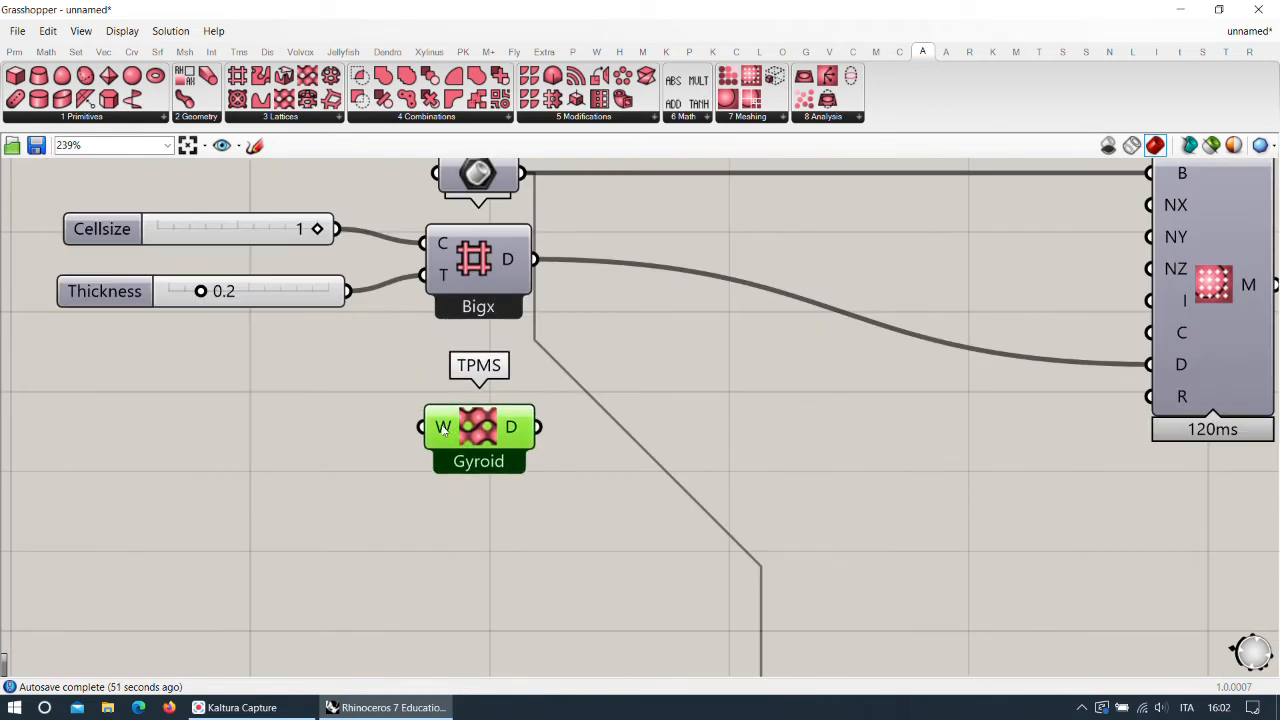
{"action": "mouse_move", "coordinate": [444, 430]}
{"action": "double_click", "coordinate": [181, 450]}
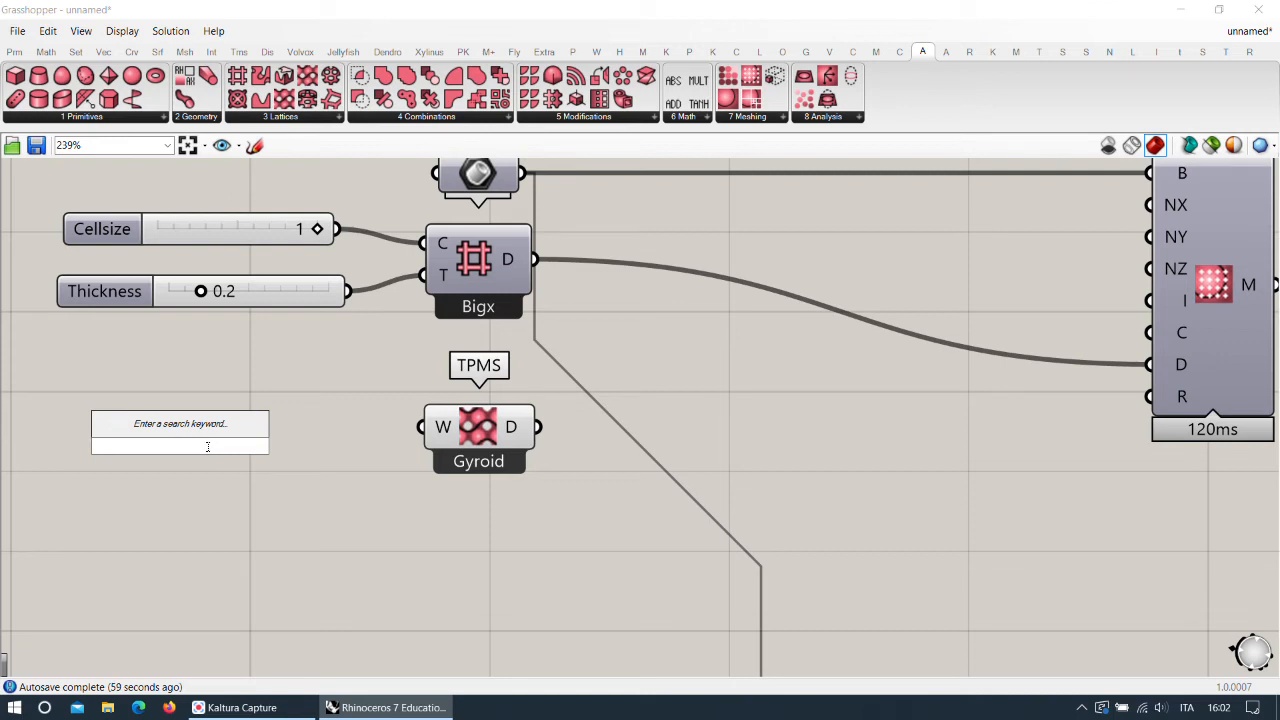
{"action": "type", "text": "5"}
{"action": "key", "text": "Return"}
{"action": "left_click_drag", "start_coordinate": [311, 446], "coordinate": [475, 447]}
{"action": "scroll", "coordinate": [594, 431], "scroll_direction": "down", "scroll_amount": 3}
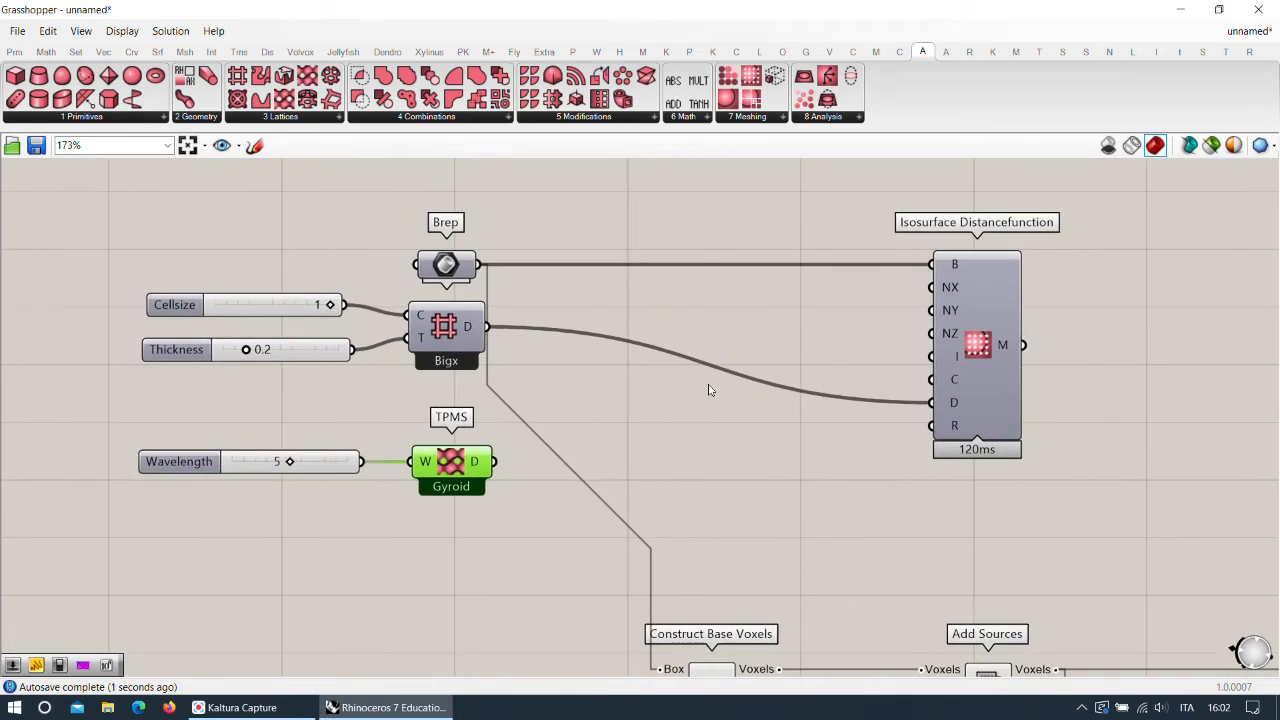
Replace the lattice at the D input of Isosurface Distancefunction with the TPMS output, and turn on the component's preview beside the Rhino viewport.
{"action": "left_click_drag", "start_coordinate": [942, 404], "coordinate": [476, 482]}
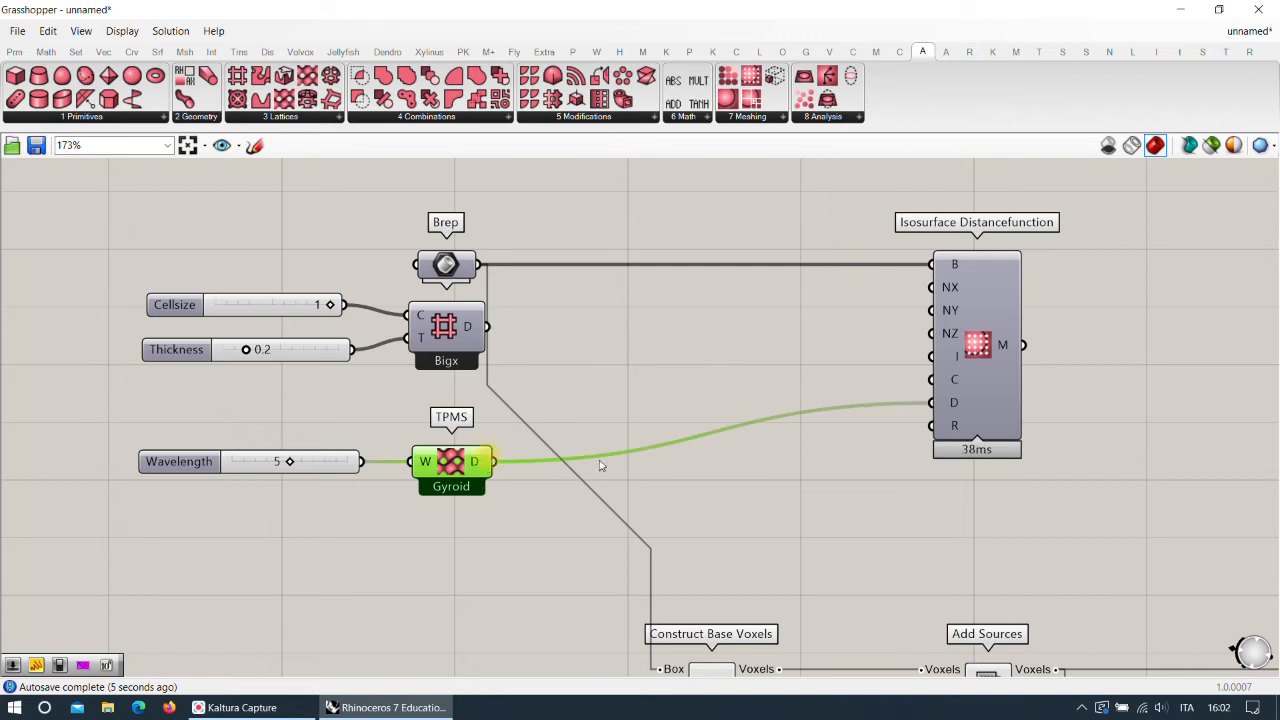
{"action": "right_click", "coordinate": [980, 343]}
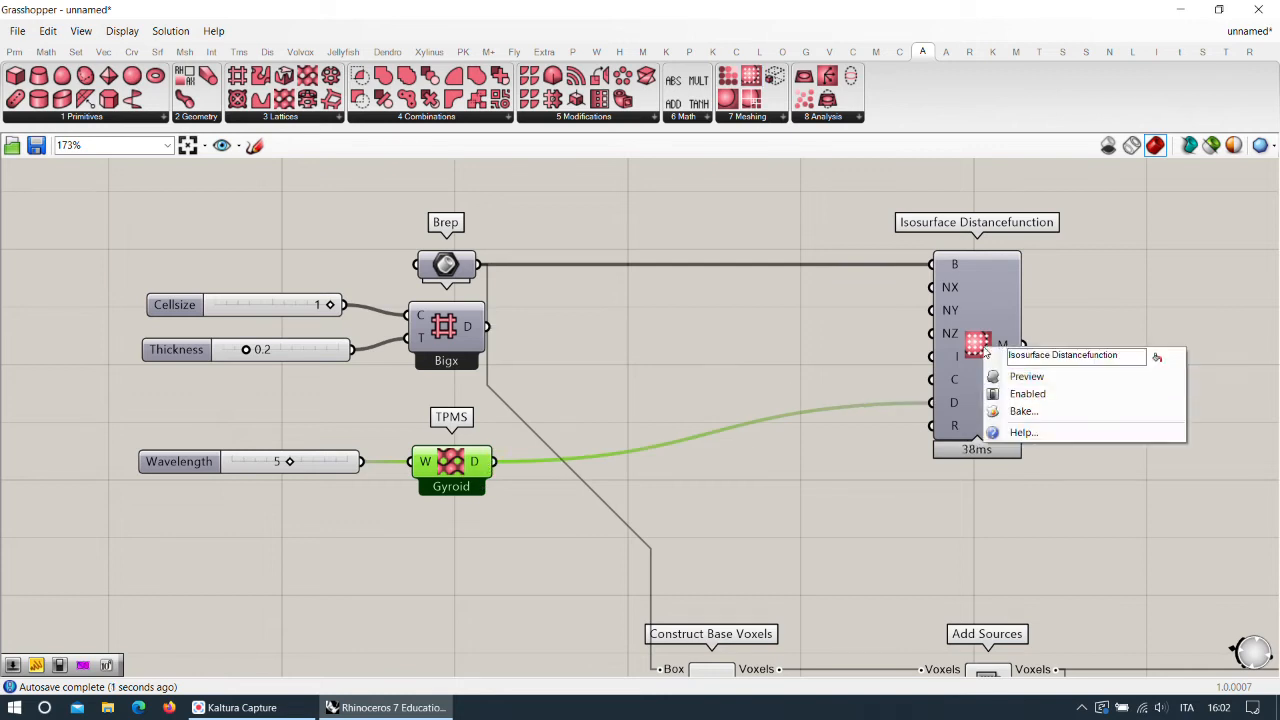
{"action": "left_click", "coordinate": [1012, 378]}
{"action": "double_click", "coordinate": [646, 20]}
{"action": "scroll", "coordinate": [620, 354], "scroll_direction": "down", "scroll_amount": 5}
{"action": "right_click_drag", "start_coordinate": [383, 360], "coordinate": [343, 408]}
{"action": "scroll", "coordinate": [393, 378], "scroll_direction": "down", "scroll_amount": 5}
{"action": "scroll", "coordinate": [857, 386], "scroll_direction": "down", "scroll_amount": 4}
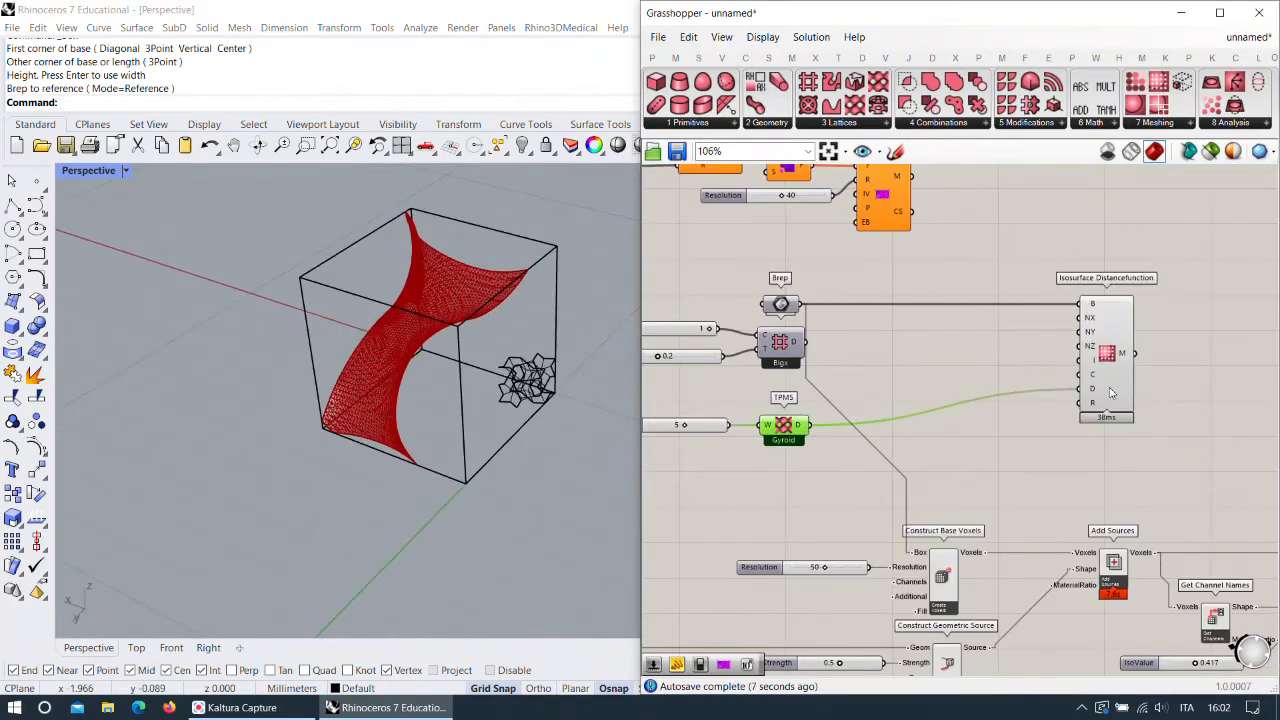
Set the Wavelength slider to 1 and examine the gyroid mesh near the lower corner of the box.
{"action": "left_click", "coordinate": [1030, 405]}
{"action": "right_click_drag", "start_coordinate": [716, 428], "coordinate": [885, 415]}
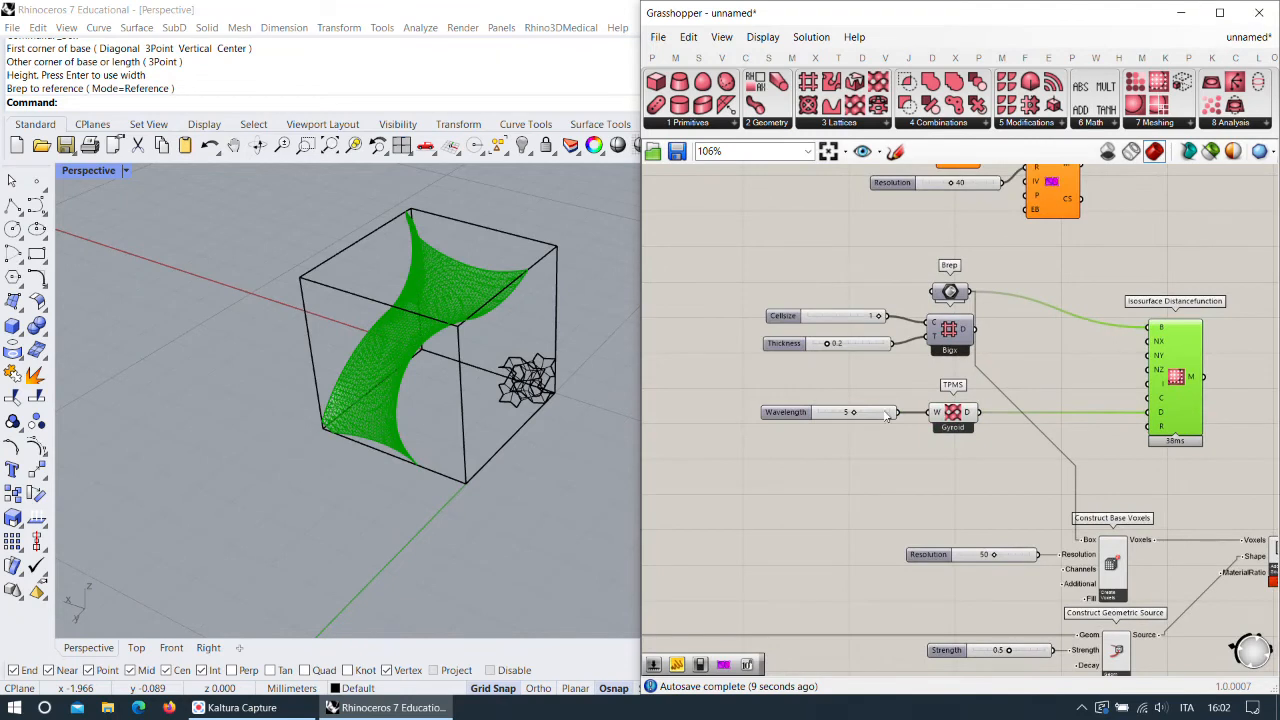
{"action": "scroll", "coordinate": [855, 418], "scroll_direction": "up", "scroll_amount": 4}
{"action": "left_click_drag", "start_coordinate": [850, 418], "coordinate": [790, 414]}
{"action": "right_click_drag", "start_coordinate": [335, 280], "coordinate": [443, 337]}
{"action": "scroll", "coordinate": [464, 370], "scroll_direction": "up", "scroll_amount": 5}
{"action": "right_click_drag", "start_coordinate": [486, 406], "coordinate": [508, 503]}
{"action": "scroll", "coordinate": [508, 505], "scroll_direction": "up", "scroll_amount": 3}
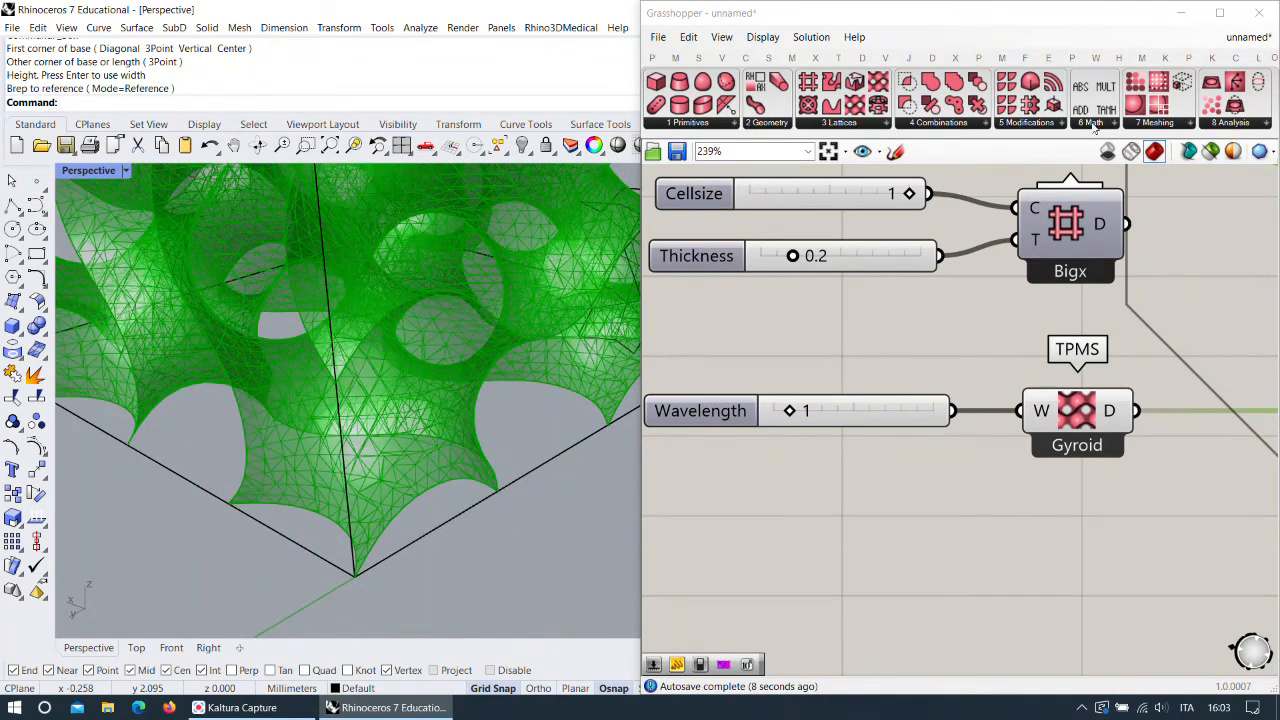
{"action": "left_click", "coordinate": [1050, 124]}
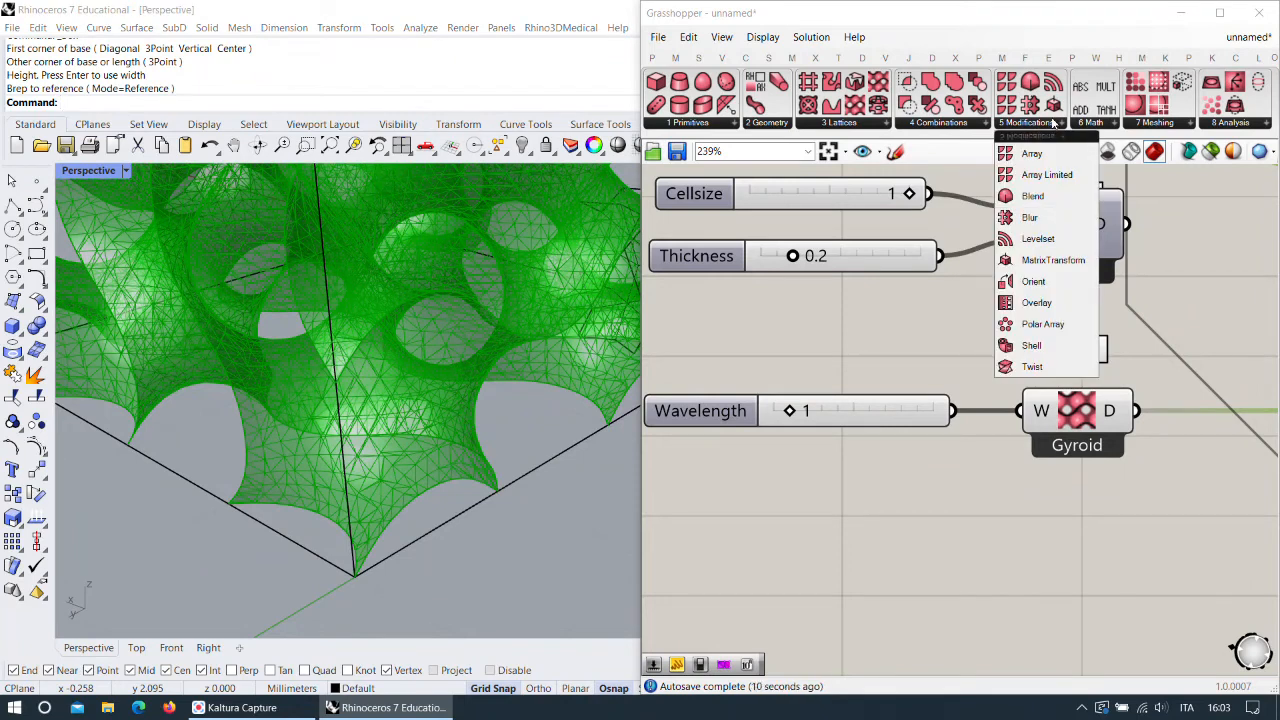
{"action": "left_click", "coordinate": [1028, 125]}
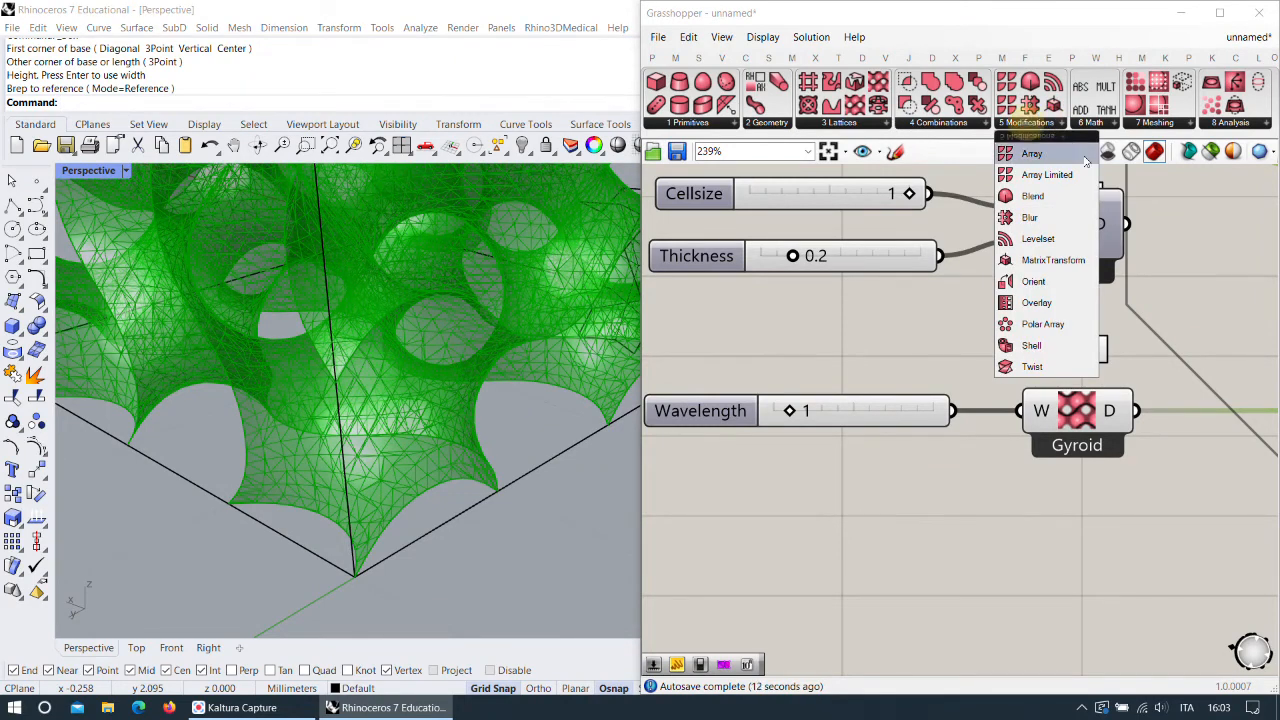
{"action": "left_click", "coordinate": [1220, 328]}
{"action": "right_click_drag", "start_coordinate": [1177, 368], "coordinate": [1000, 360]}
{"action": "right_click_drag", "start_coordinate": [629, 366], "coordinate": [518, 338]}
{"action": "scroll", "coordinate": [880, 345], "scroll_direction": "down", "scroll_amount": 4}
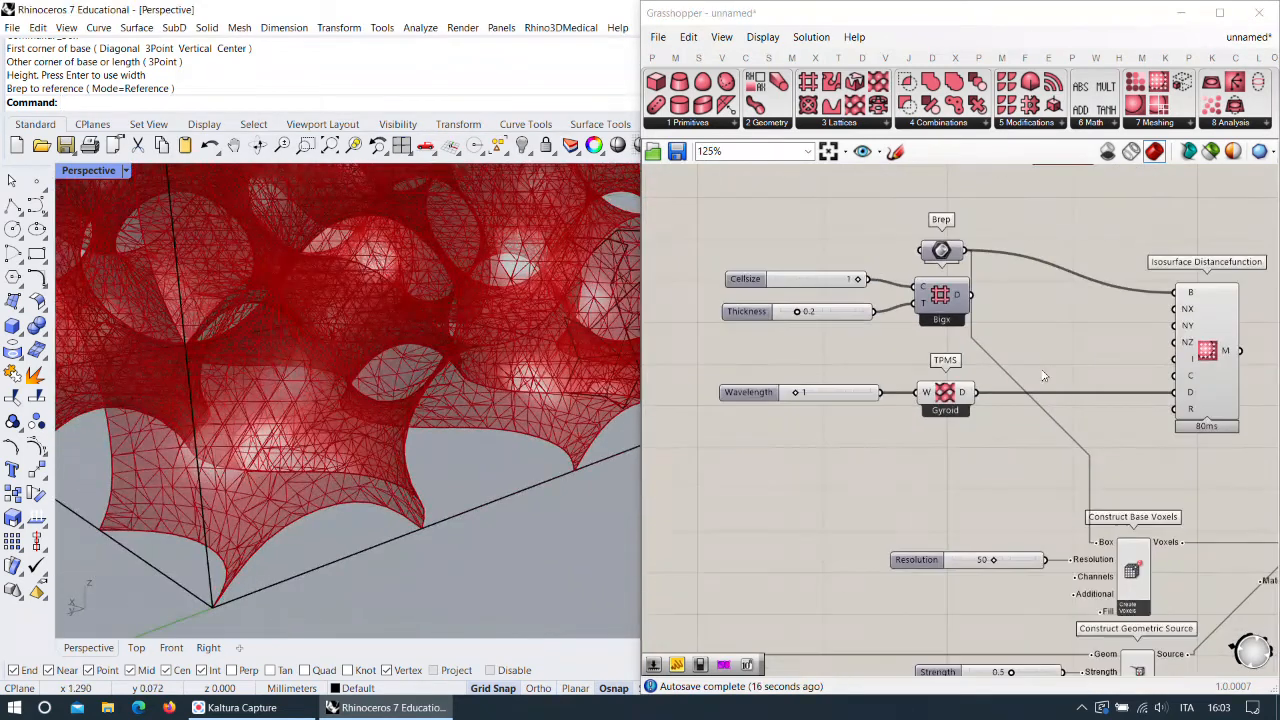
{"action": "left_click", "coordinate": [849, 121]}
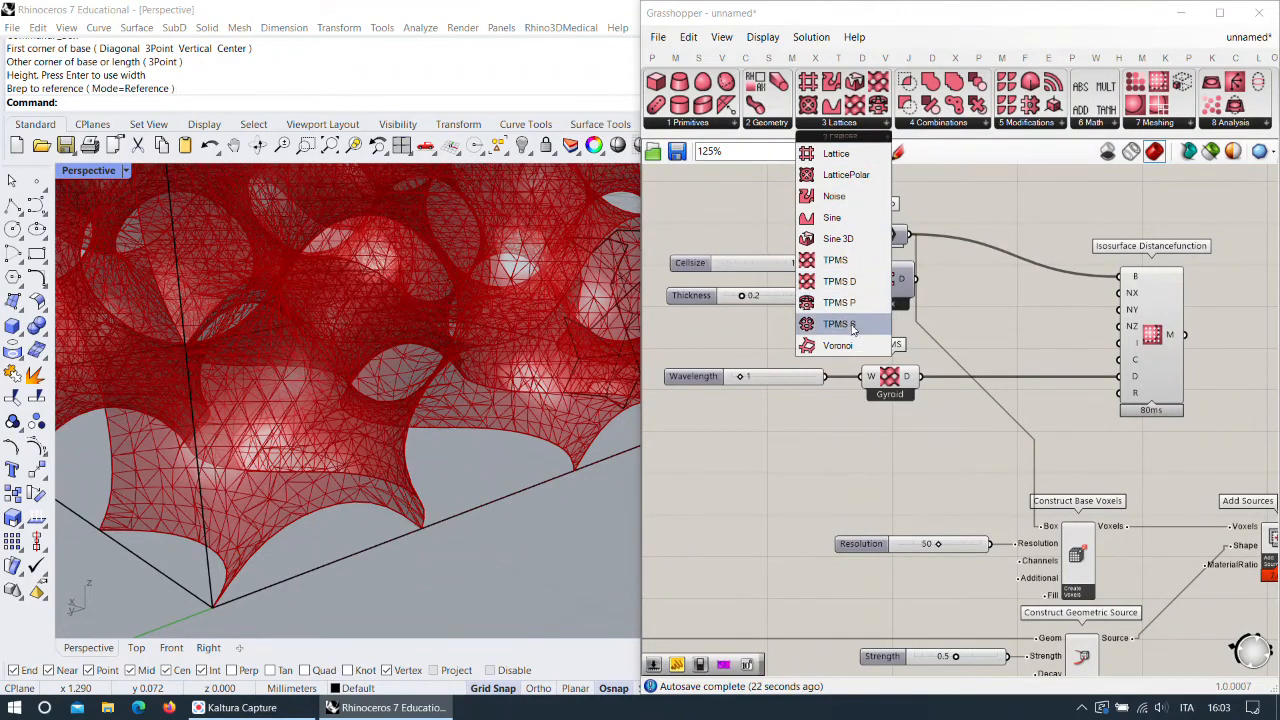
{"action": "left_click_drag", "start_coordinate": [1148, 347], "coordinate": [1059, 347]}
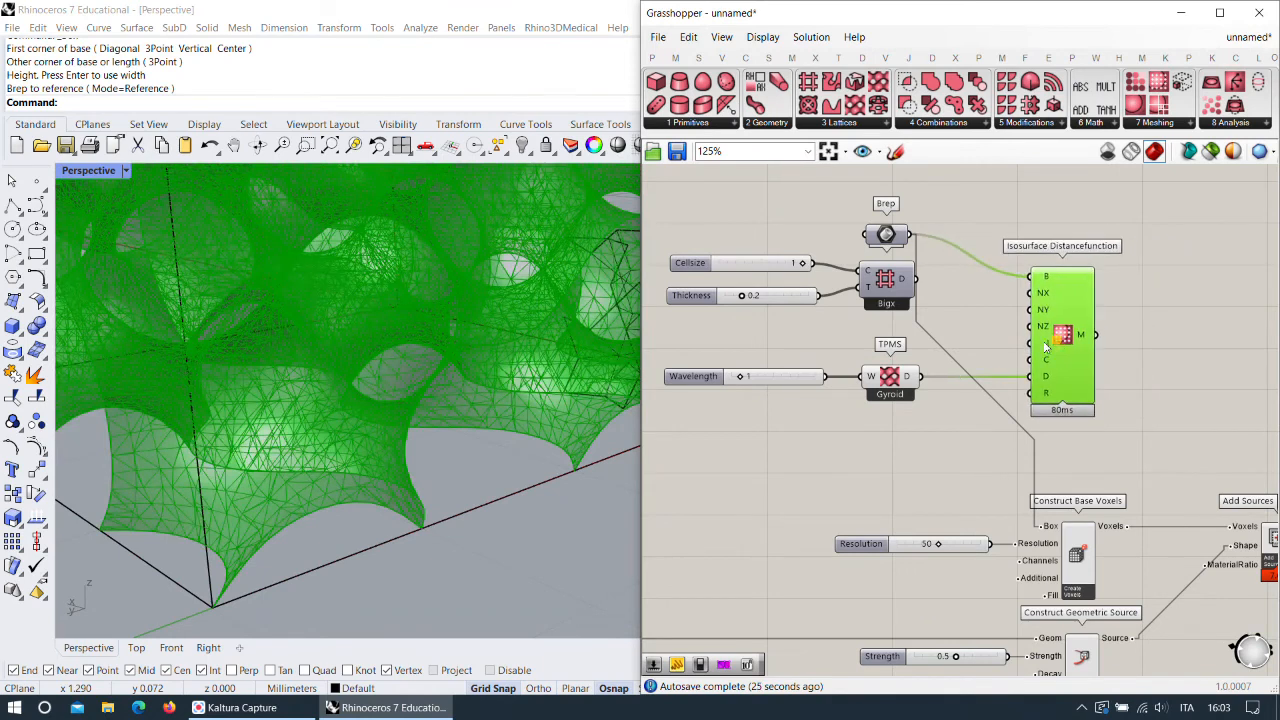
{"action": "left_click", "coordinate": [828, 124]}
{"action": "left_click", "coordinate": [860, 300]}
{"action": "left_click", "coordinate": [900, 455]}
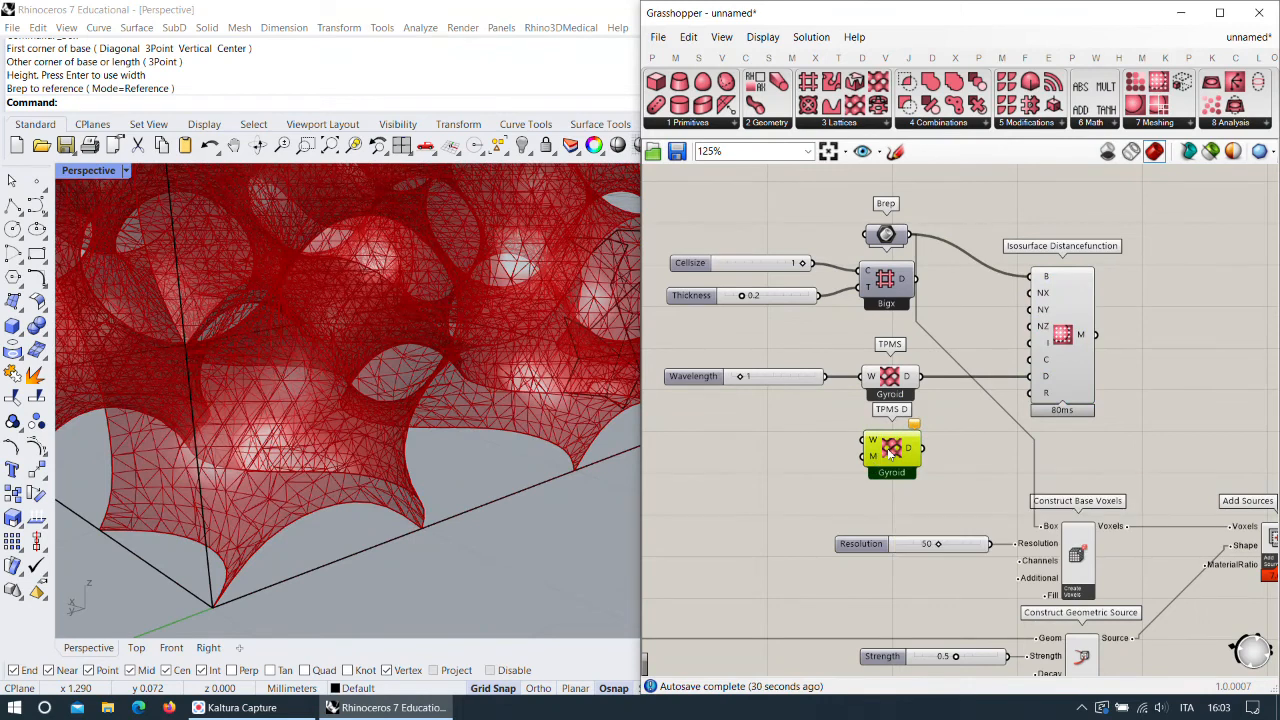
{"action": "key", "text": "Delete"}
Move the Isosurface Distancefunction component closer to TPMS and shift the group of voxel components farther down the canvas.
{"action": "right_click_drag", "start_coordinate": [954, 424], "coordinate": [880, 420]}
{"action": "left_click_drag", "start_coordinate": [988, 367], "coordinate": [941, 359]}
{"action": "right_click_drag", "start_coordinate": [941, 359], "coordinate": [892, 286]}
{"action": "scroll", "coordinate": [892, 286], "scroll_direction": "down", "scroll_amount": 4}
{"action": "left_click_drag", "start_coordinate": [1195, 418], "coordinate": [767, 291]}
{"action": "left_click_drag", "start_coordinate": [1199, 315], "coordinate": [1171, 372]}
{"action": "left_click", "coordinate": [1094, 254]}
{"action": "scroll", "coordinate": [1058, 388], "scroll_direction": "up", "scroll_amount": 1}
{"action": "scroll", "coordinate": [1060, 392], "scroll_direction": "up", "scroll_amount": 1}
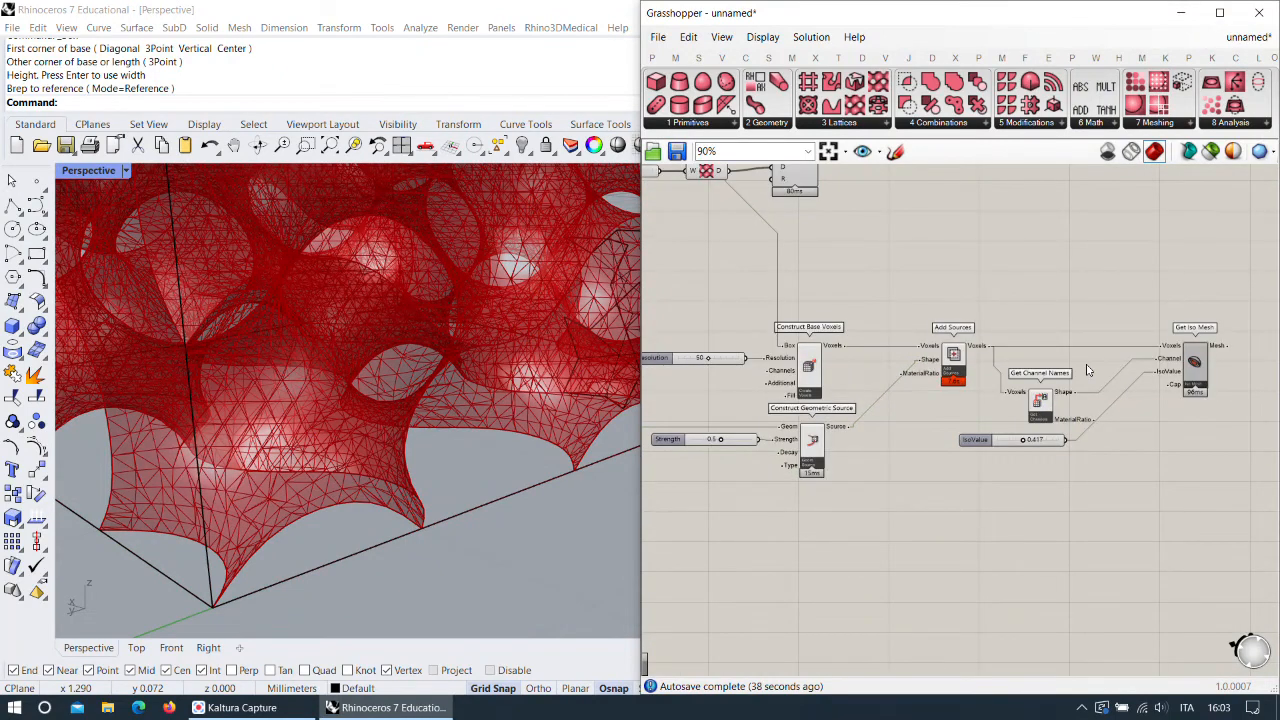
Turn off the previews of the Isosurface Distancefunction and TPMS components.
{"action": "scroll", "coordinate": [865, 285], "scroll_direction": "down", "scroll_amount": 2}
{"action": "right_click", "coordinate": [808, 189]}
{"action": "left_click", "coordinate": [846, 214]}
{"action": "scroll", "coordinate": [898, 305], "scroll_direction": "down", "scroll_amount": 1}
{"action": "scroll", "coordinate": [796, 258], "scroll_direction": "up", "scroll_amount": 3}
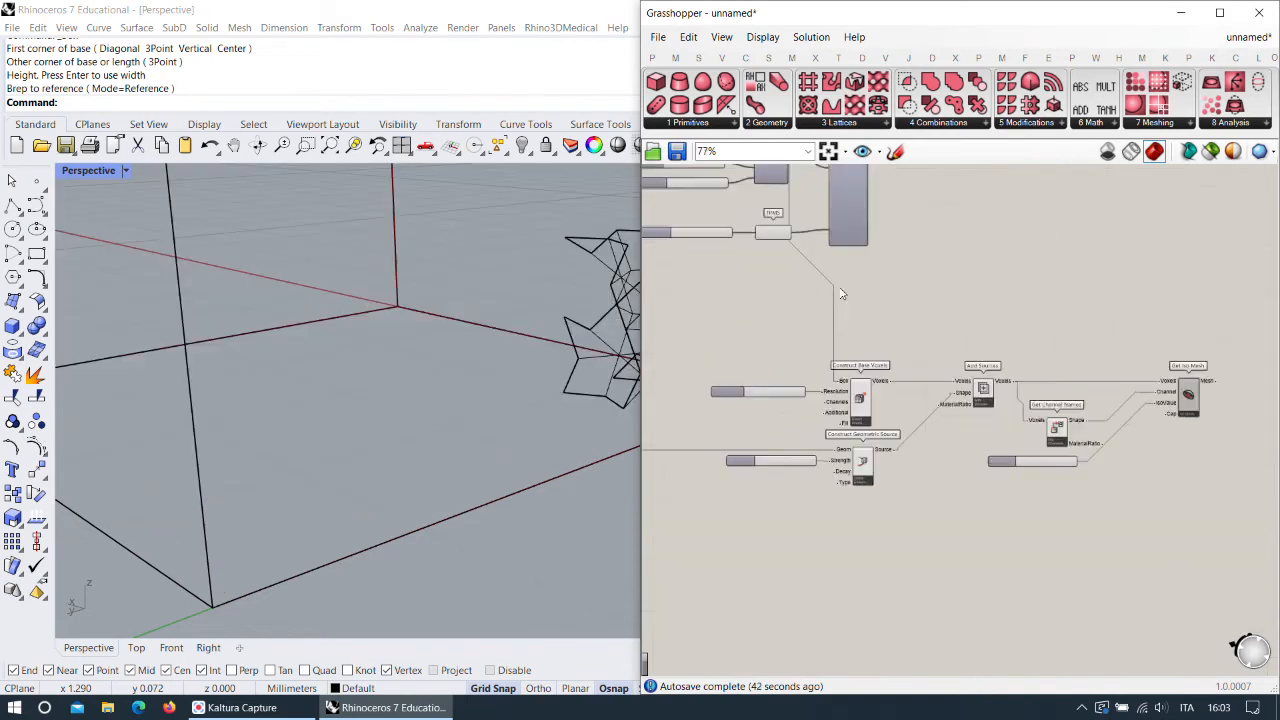
{"action": "right_click", "coordinate": [760, 220]}
{"action": "left_click", "coordinate": [797, 258]}
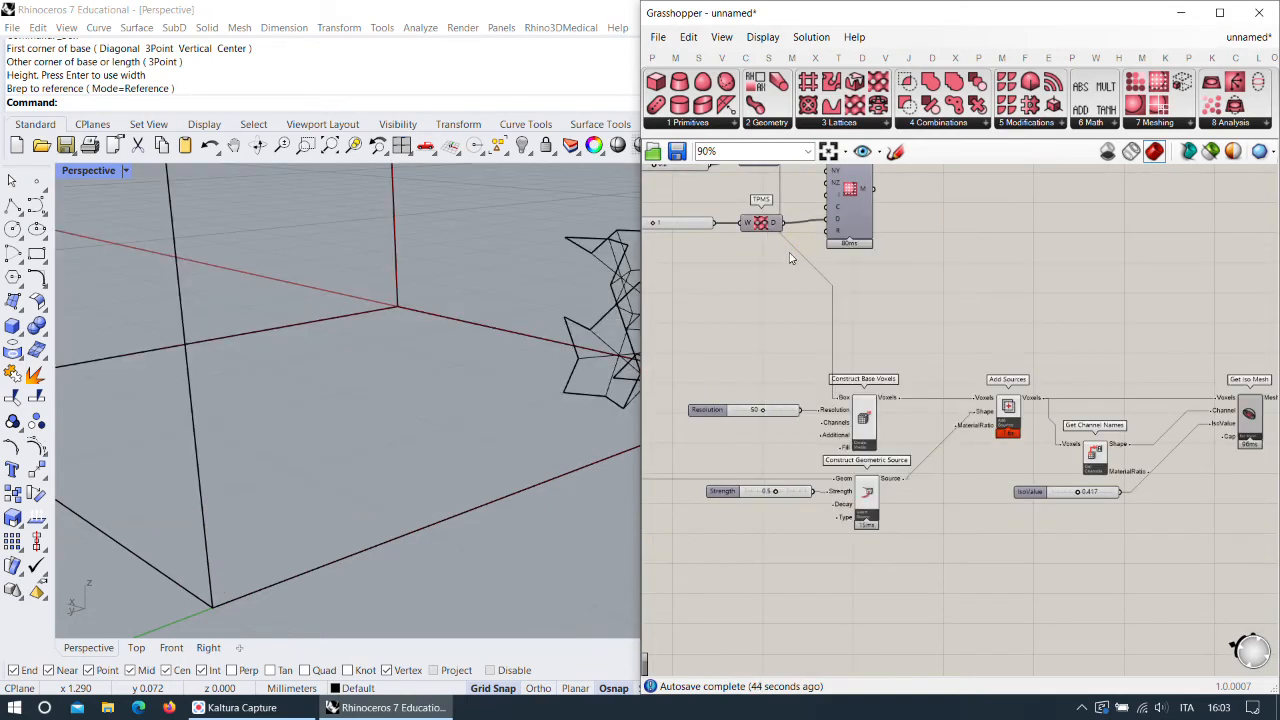
Disconnect the Construct Geometric Source output from the Shape input of Add Sources.
{"action": "right_click_drag", "start_coordinate": [479, 331], "coordinate": [534, 351]}
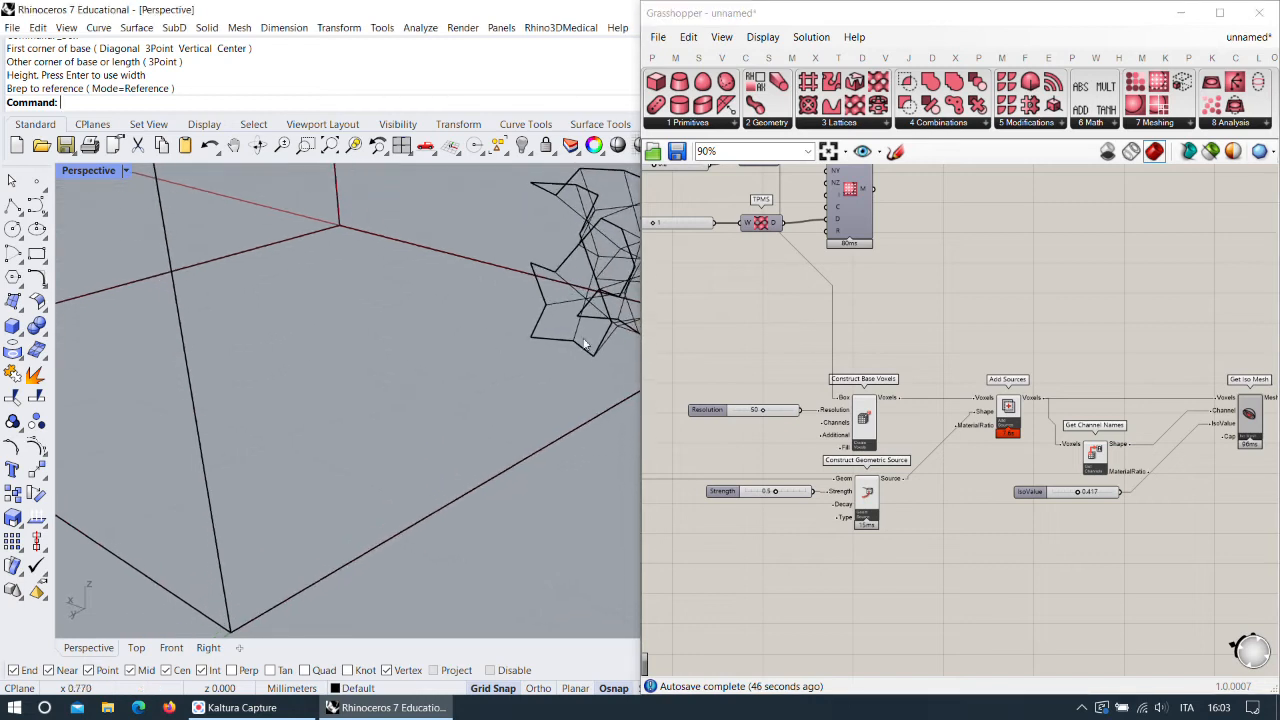
{"action": "scroll", "coordinate": [872, 338], "scroll_direction": "down", "scroll_amount": 3}
{"action": "scroll", "coordinate": [908, 403], "scroll_direction": "up", "scroll_amount": 3}
{"action": "scroll", "coordinate": [880, 469], "scroll_direction": "up", "scroll_amount": 1}
{"action": "right_click_drag", "start_coordinate": [889, 470], "coordinate": [872, 372]}
{"action": "left_click_drag", "start_coordinate": [866, 337], "coordinate": [859, 327]}
Enlarge the canvas and place a Construct Function Source component with a Function Presets component beside it, below Construct Geometric Source.
{"action": "left_click", "coordinate": [1219, 12]}
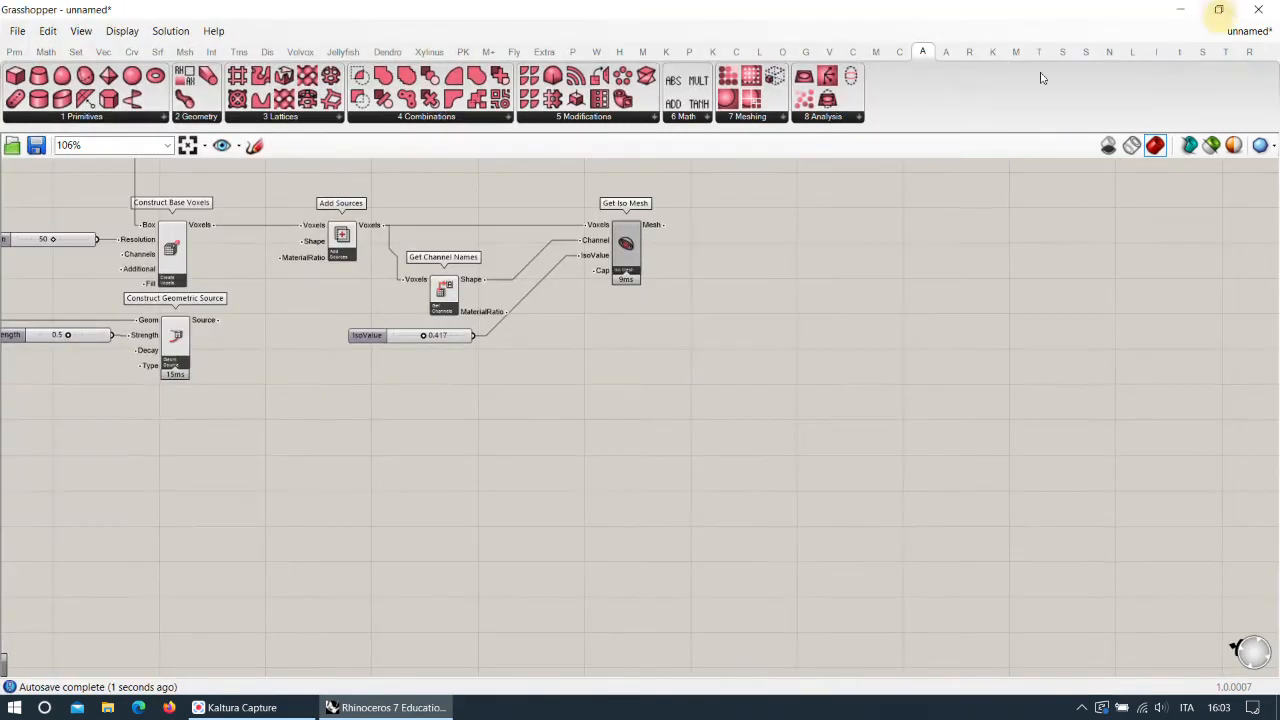
{"action": "left_click", "coordinate": [877, 52]}
{"action": "left_click", "coordinate": [1015, 52]}
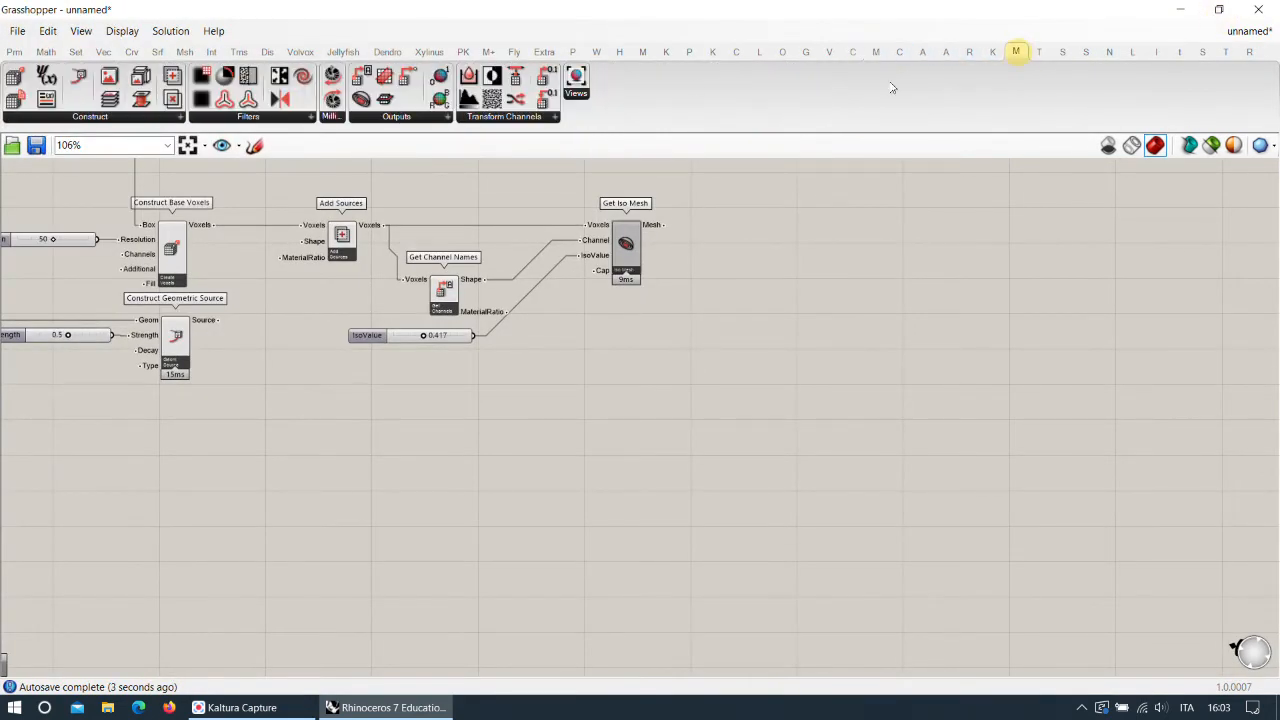
{"action": "left_click", "coordinate": [127, 118]}
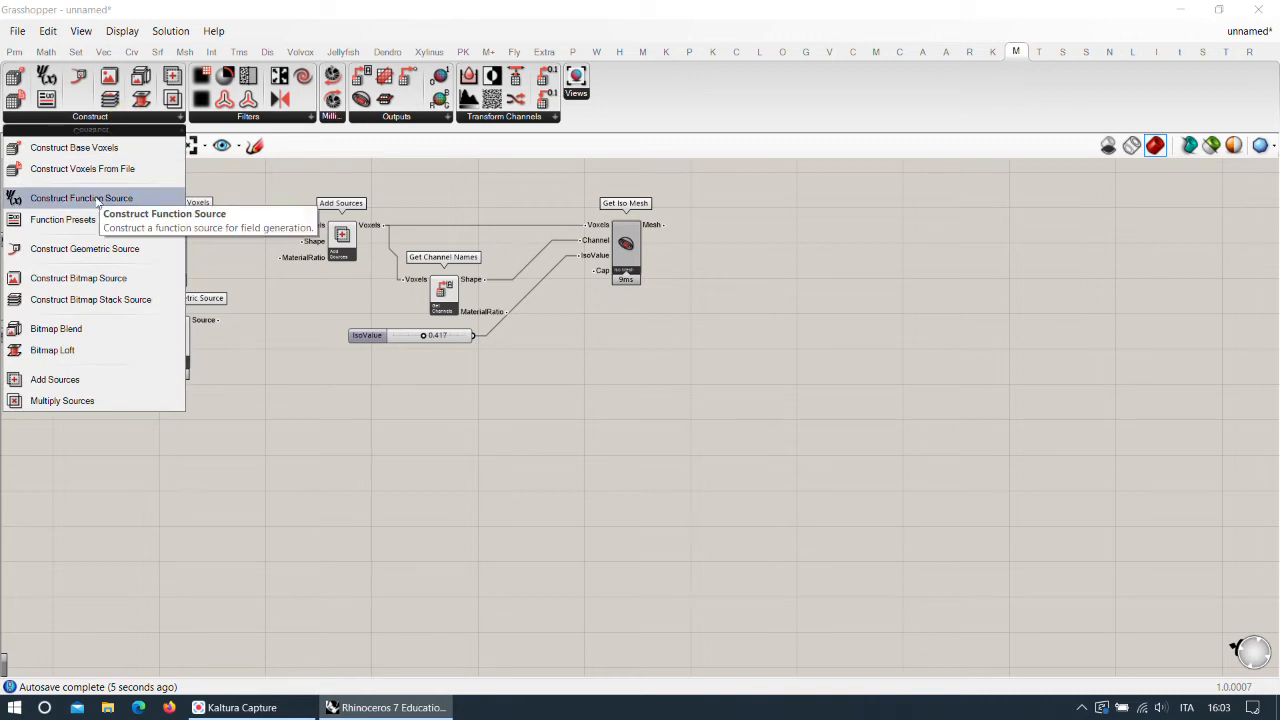
{"action": "left_click_drag", "start_coordinate": [97, 205], "coordinate": [165, 438]}
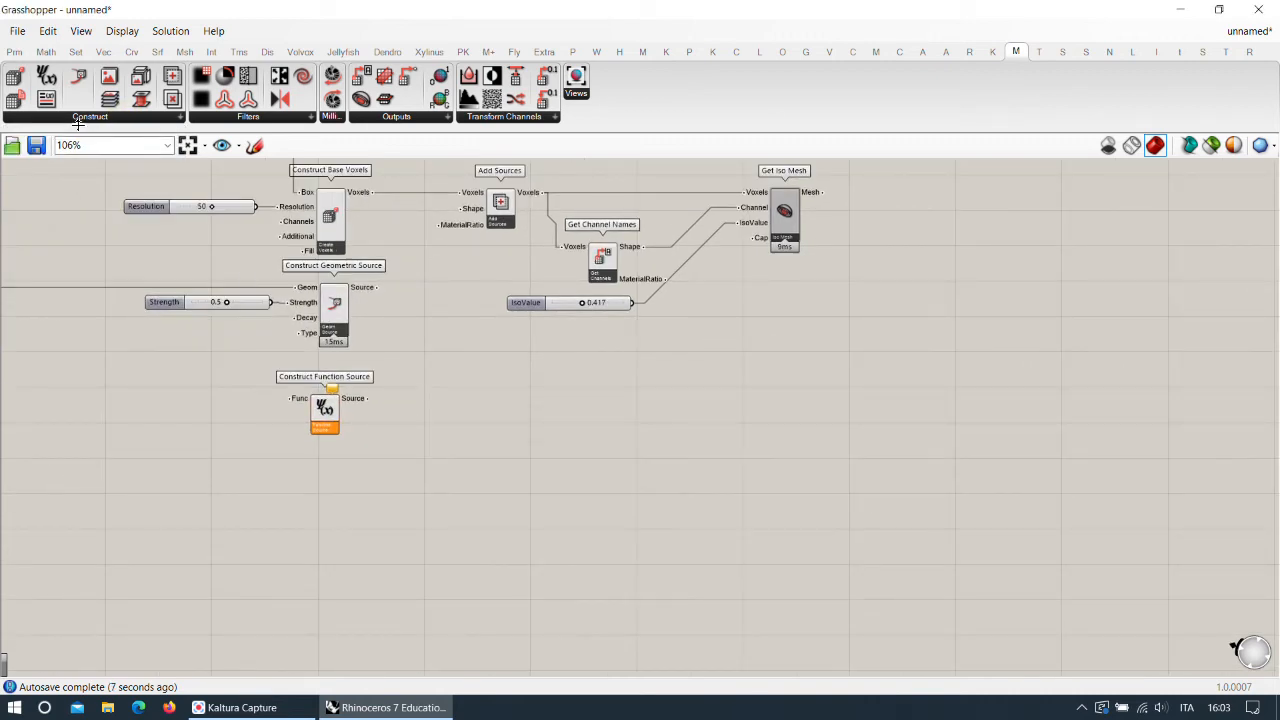
{"action": "left_click_drag", "start_coordinate": [47, 100], "coordinate": [243, 418]}
{"action": "scroll", "coordinate": [243, 418], "scroll_direction": "up", "scroll_amount": 4}
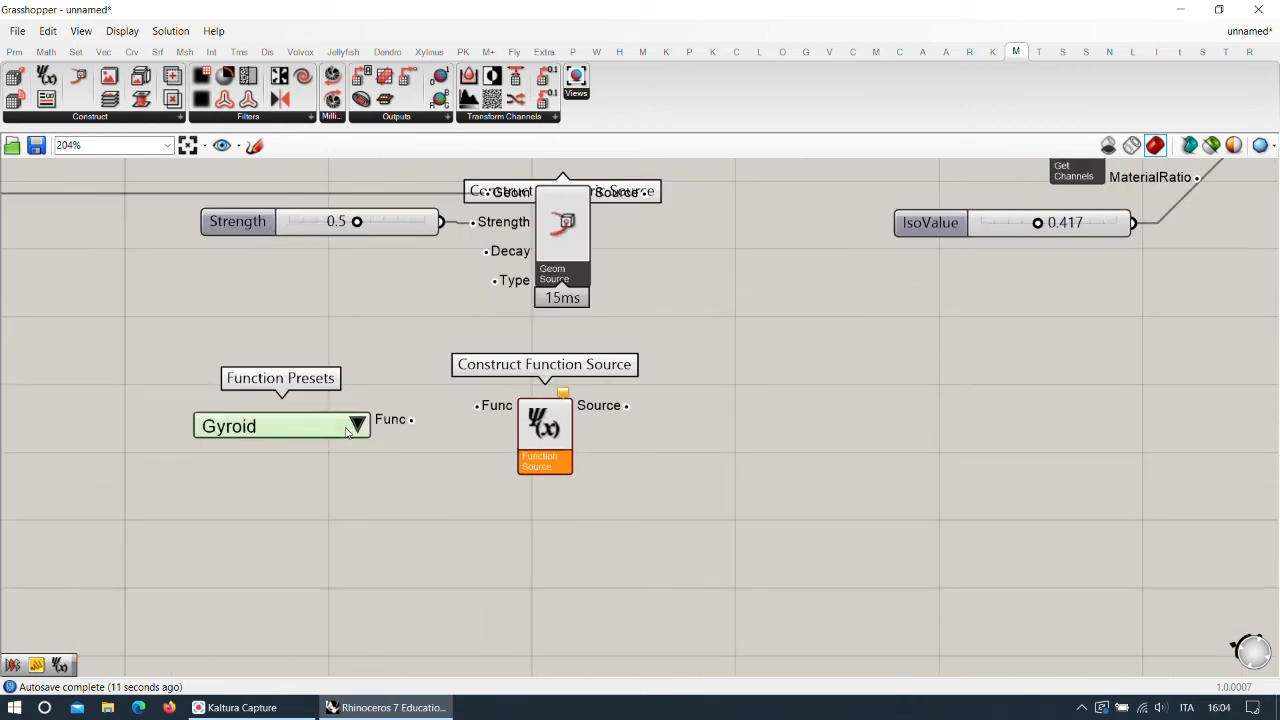
Raise Function Presets slightly and connect its Func output to a new panel placed below Construct Function Source.
{"action": "left_click_drag", "start_coordinate": [347, 431], "coordinate": [345, 410]}
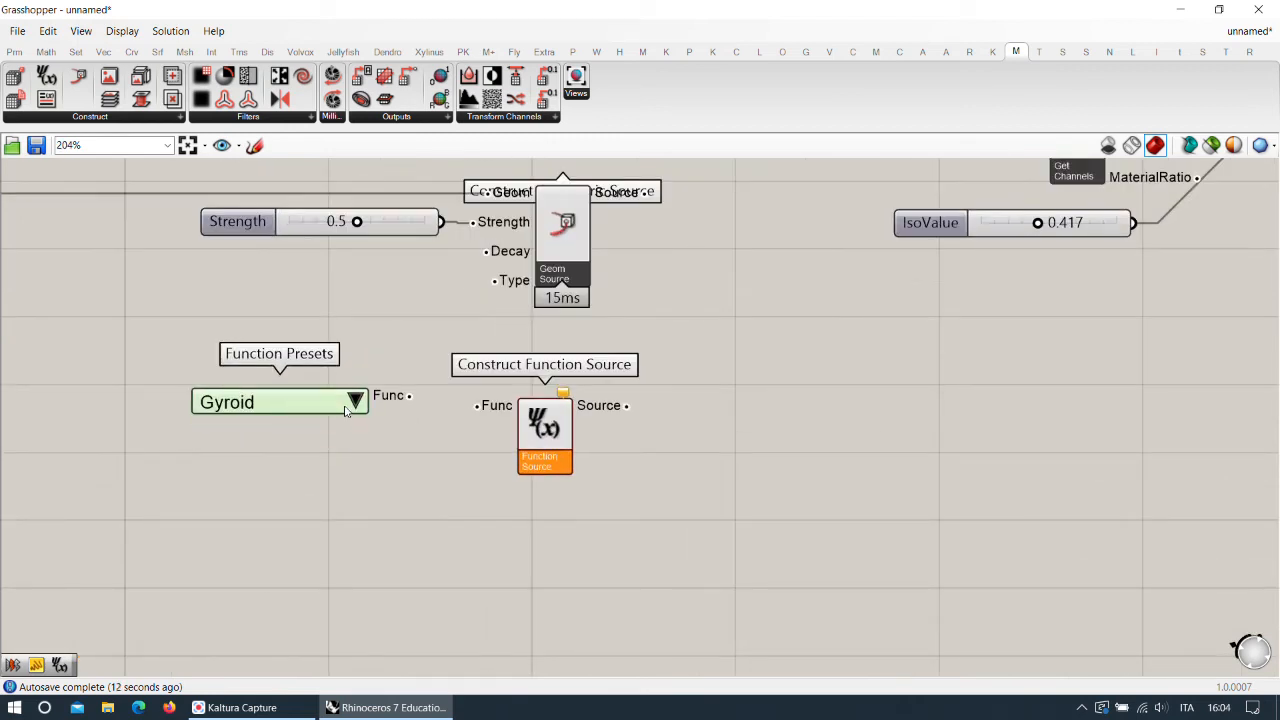
{"action": "left_click", "coordinate": [10, 52]}
{"action": "left_click_drag", "start_coordinate": [331, 100], "coordinate": [565, 604]}
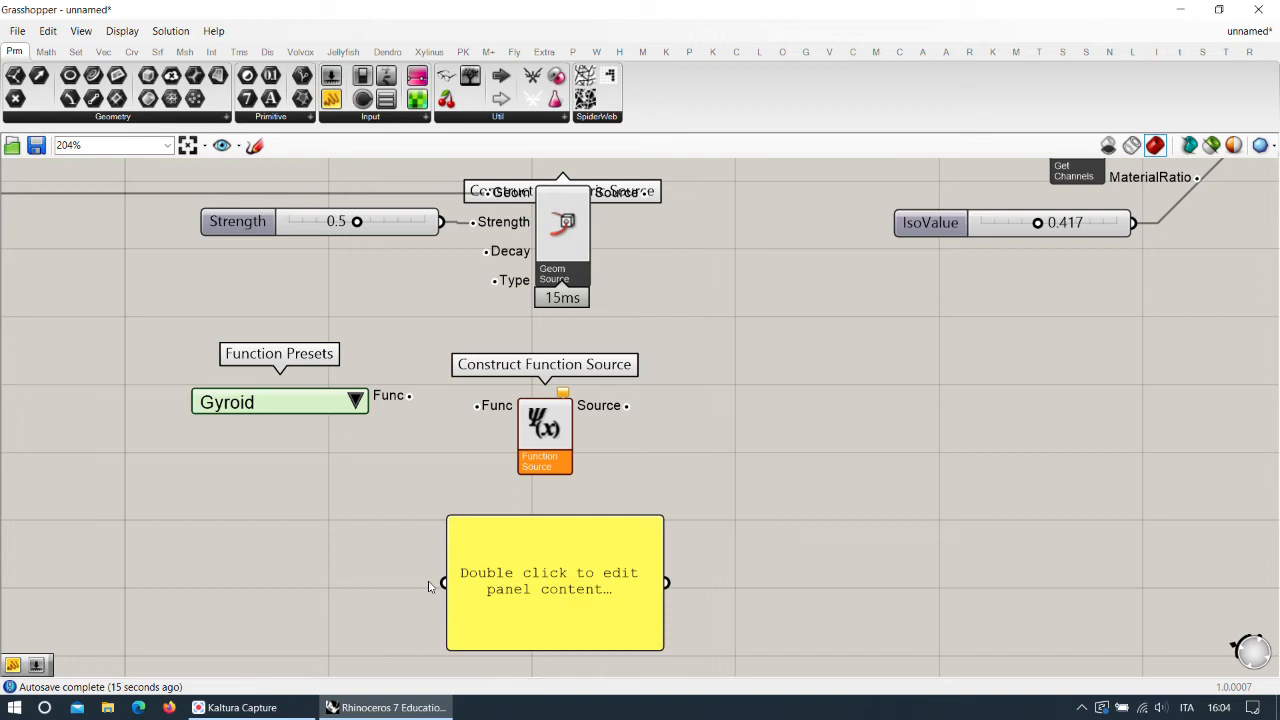
{"action": "left_click_drag", "start_coordinate": [408, 395], "coordinate": [445, 582]}
{"action": "left_click_drag", "start_coordinate": [585, 572], "coordinate": [648, 578]}
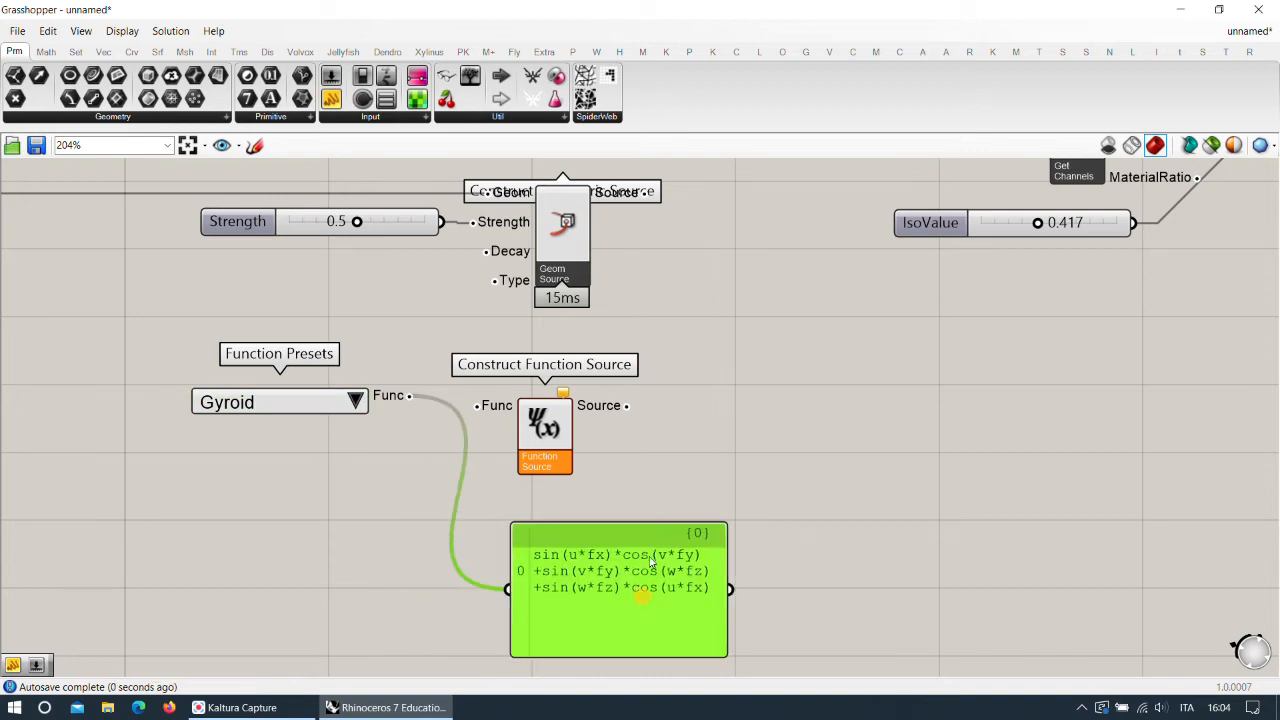
Align Construct Function Source with Function Presets, choose the Gyroid preset, and connect the two Func ports.
{"action": "left_click_drag", "start_coordinate": [539, 430], "coordinate": [580, 422]}
{"action": "left_click", "coordinate": [356, 401]}
{"action": "left_click", "coordinate": [298, 488]}
{"action": "left_click_drag", "start_coordinate": [410, 396], "coordinate": [518, 397]}
Add an integer slider set to 25 below Function Presets and connect it to the fx, fy and fz inputs.
{"action": "double_click", "coordinate": [404, 497]}
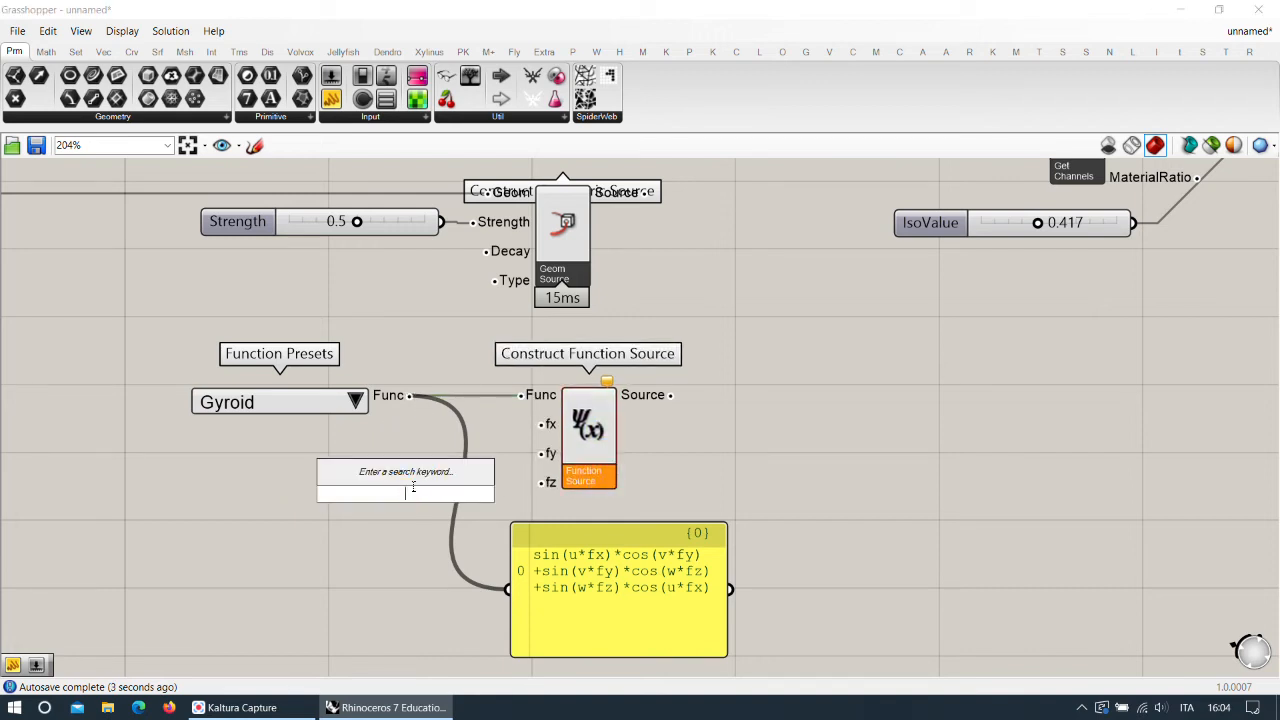
{"action": "type", "text": "13"}
{"action": "key", "text": "Return"}
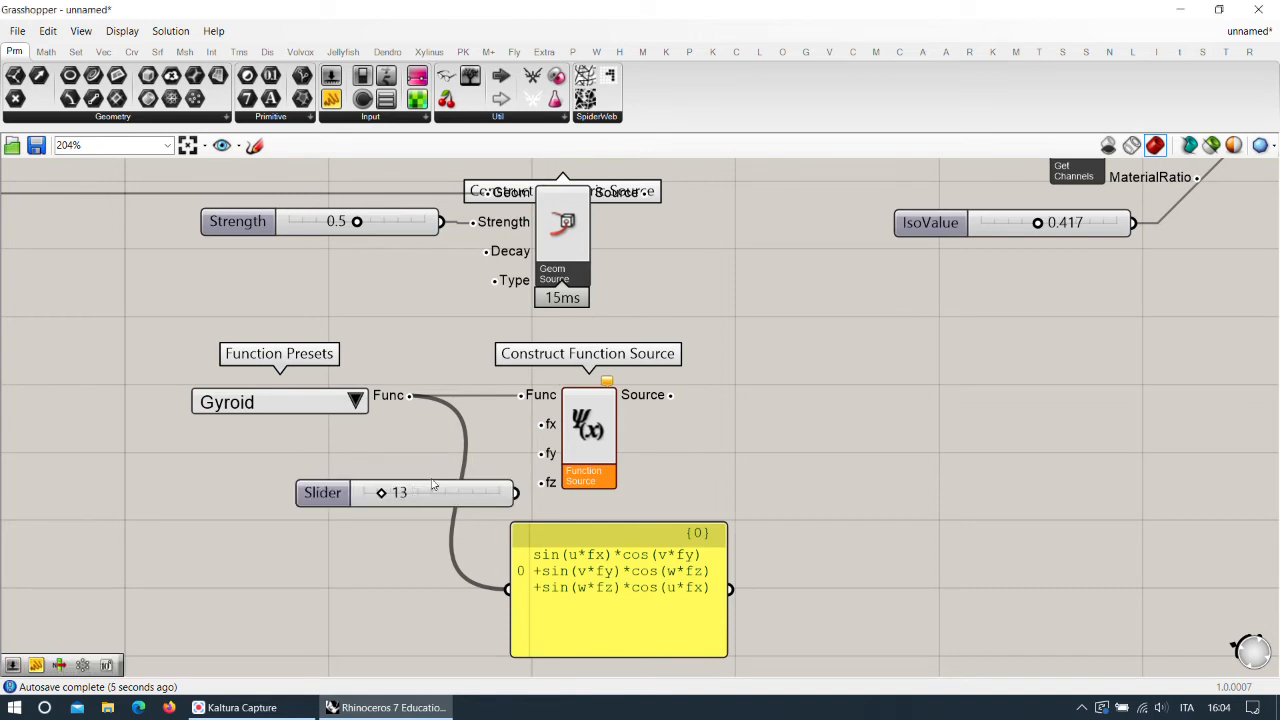
{"action": "left_click_drag", "start_coordinate": [490, 498], "coordinate": [396, 470]}
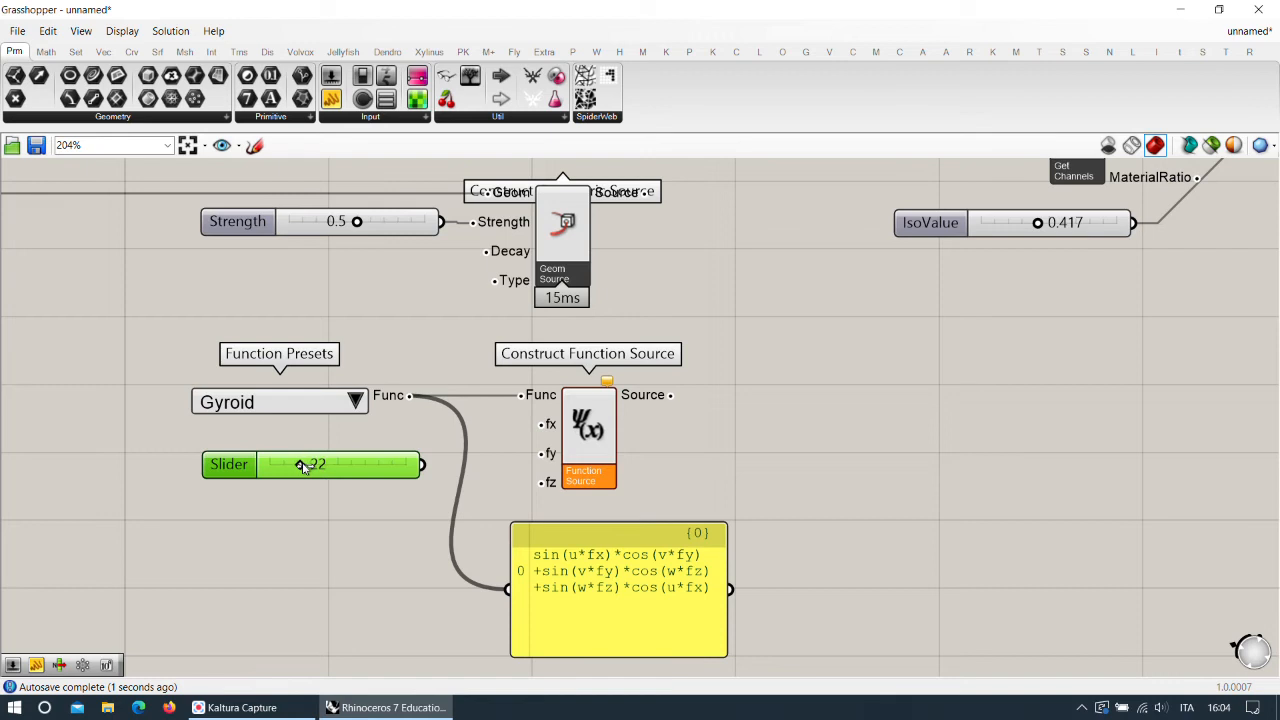
{"action": "mouse_move", "coordinate": [420, 464]}
{"action": "left_mouse_down"}
{"action": "mouse_move", "coordinate": [541, 424]}
{"action": "mouse_move", "coordinate": [458, 460]}
{"action": "mouse_move", "coordinate": [535, 468]}
{"action": "mouse_move", "coordinate": [542, 456]}
{"action": "mouse_move", "coordinate": [428, 467]}
{"action": "left_mouse_up"}
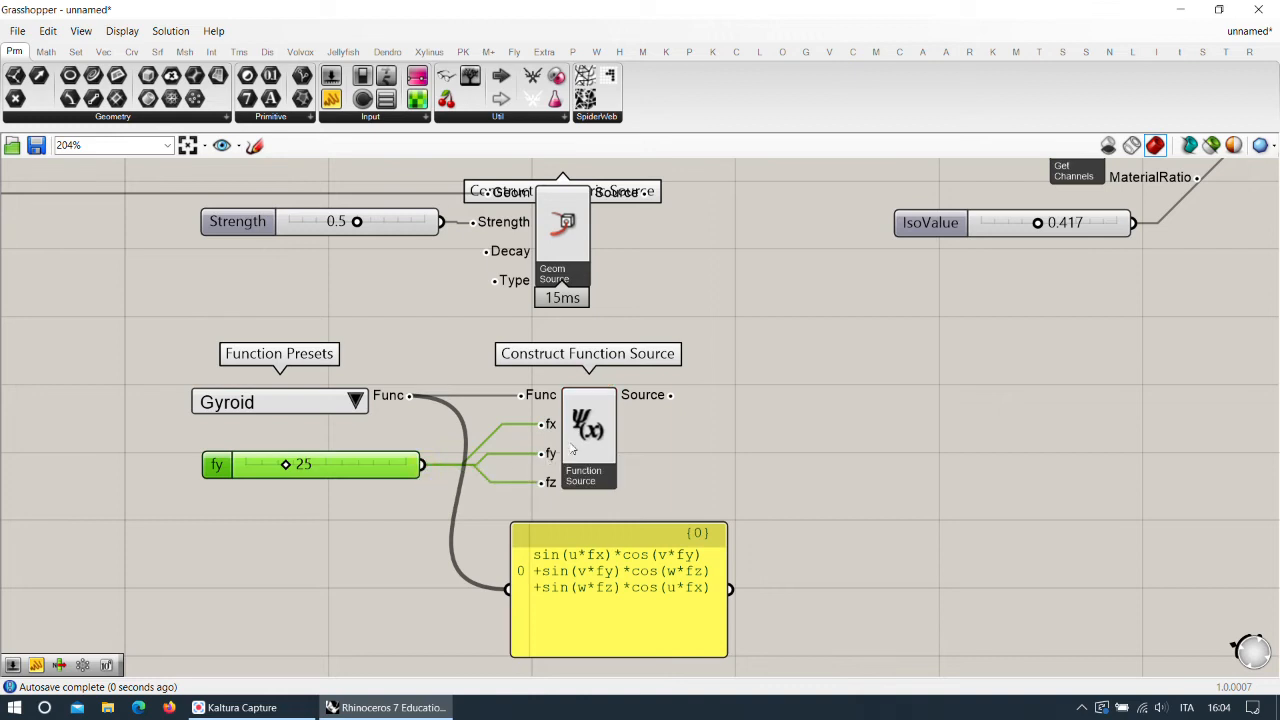
{"action": "left_click_drag", "start_coordinate": [592, 443], "coordinate": [607, 443]}
Connect the Construct Function Source output to the Shape input of Add Sources.
{"action": "right_click_drag", "start_coordinate": [723, 311], "coordinate": [594, 467]}
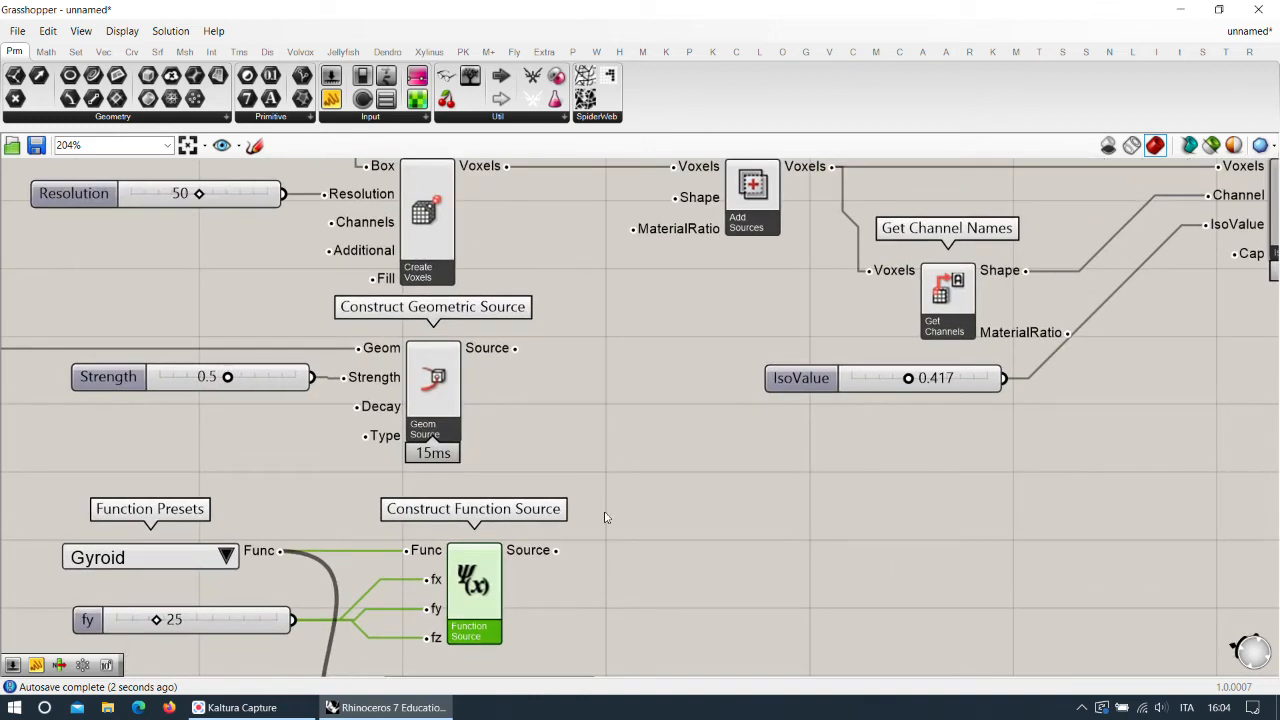
{"action": "left_click_drag", "start_coordinate": [556, 550], "coordinate": [738, 390]}
{"action": "scroll", "coordinate": [737, 557], "scroll_direction": "down", "scroll_amount": 4}
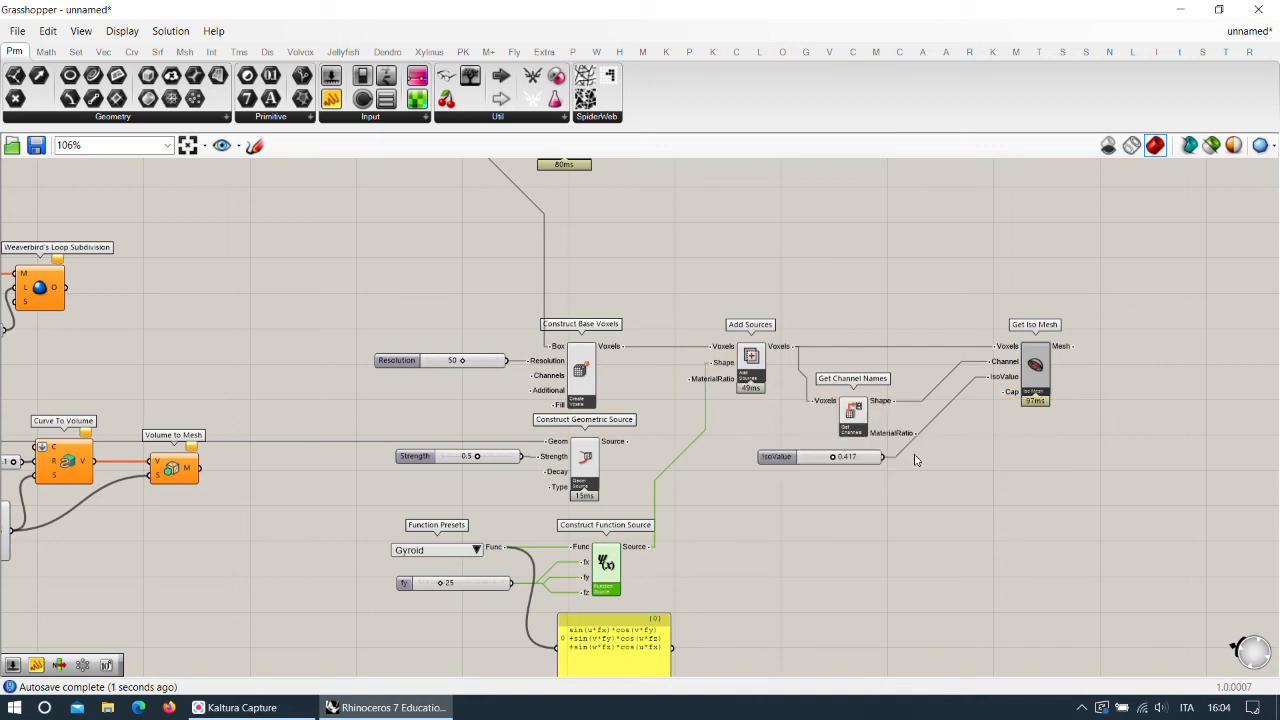
Reduce the canvas window to half the screen to expose the Rhino viewport and turn on the preview of Get Iso Mesh.
{"action": "left_click_drag", "start_coordinate": [631, 14], "coordinate": [1279, 100]}
{"action": "scroll", "coordinate": [460, 314], "scroll_direction": "down", "scroll_amount": 8}
{"action": "right_click_drag", "start_coordinate": [463, 318], "coordinate": [494, 367]}
{"action": "scroll", "coordinate": [877, 365], "scroll_direction": "down", "scroll_amount": 3}
{"action": "right_click_drag", "start_coordinate": [1237, 437], "coordinate": [890, 394]}
{"action": "scroll", "coordinate": [1016, 329], "scroll_direction": "up", "scroll_amount": 6}
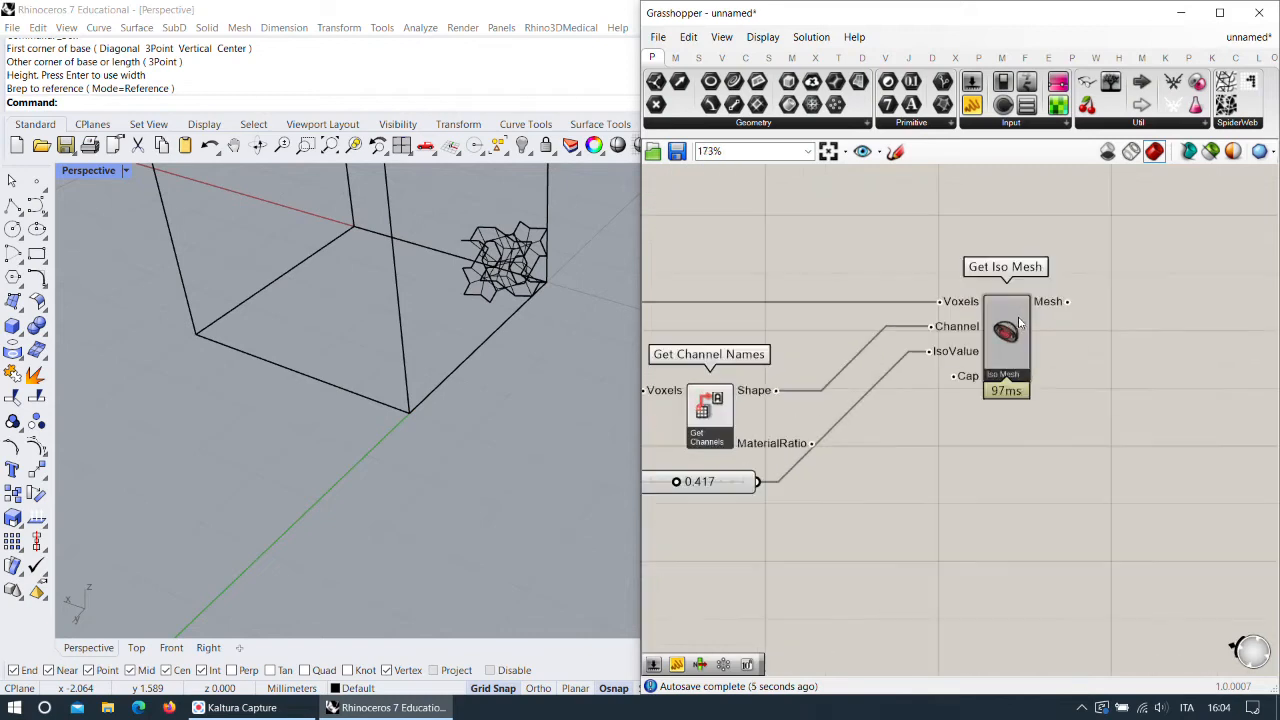
{"action": "right_click", "coordinate": [1016, 321]}
{"action": "left_click", "coordinate": [1048, 352]}
Examine the gyroid lattice mesh up close along the box edges, its lower corner and its faces.
{"action": "right_click_drag", "start_coordinate": [350, 305], "coordinate": [466, 362]}
{"action": "scroll", "coordinate": [430, 480], "scroll_direction": "up", "scroll_amount": 4}
{"action": "right_click_drag", "start_coordinate": [422, 530], "coordinate": [274, 556]}
{"action": "scroll", "coordinate": [431, 486], "scroll_direction": "up", "scroll_amount": 3}
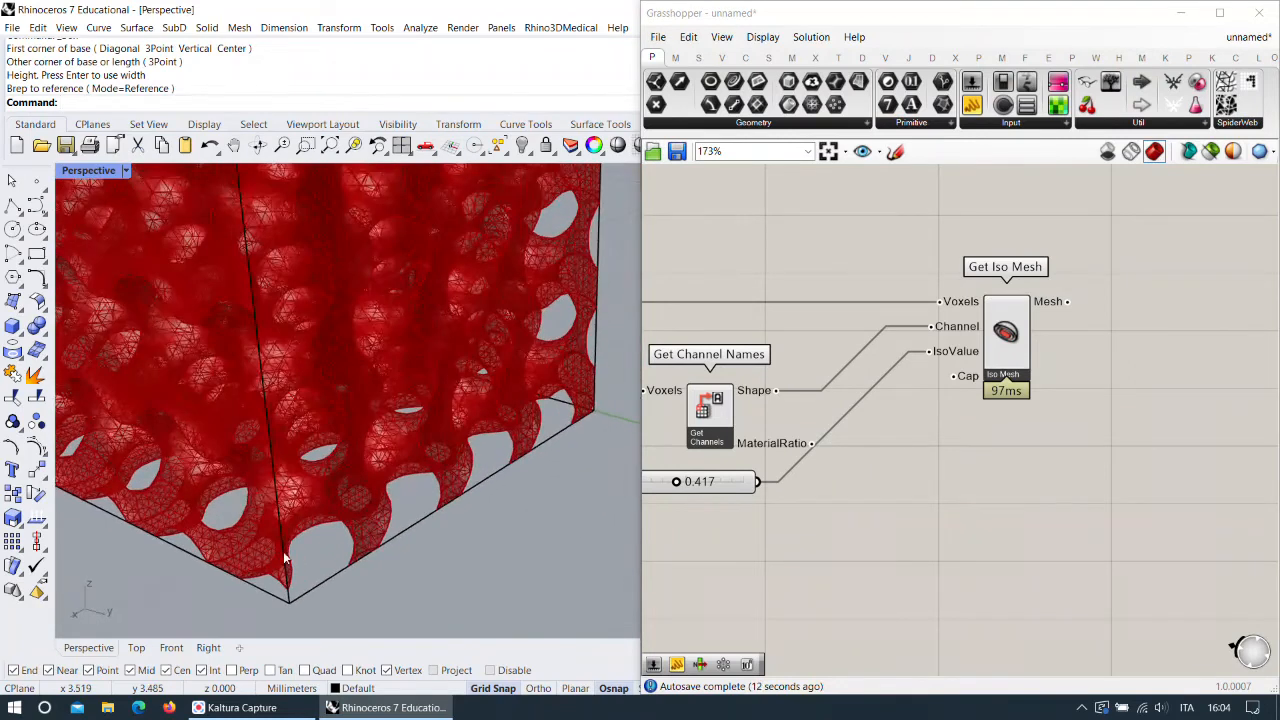
{"action": "scroll", "coordinate": [274, 557], "scroll_direction": "up", "scroll_amount": 4}
{"action": "scroll", "coordinate": [311, 520], "scroll_direction": "up", "scroll_amount": 5}
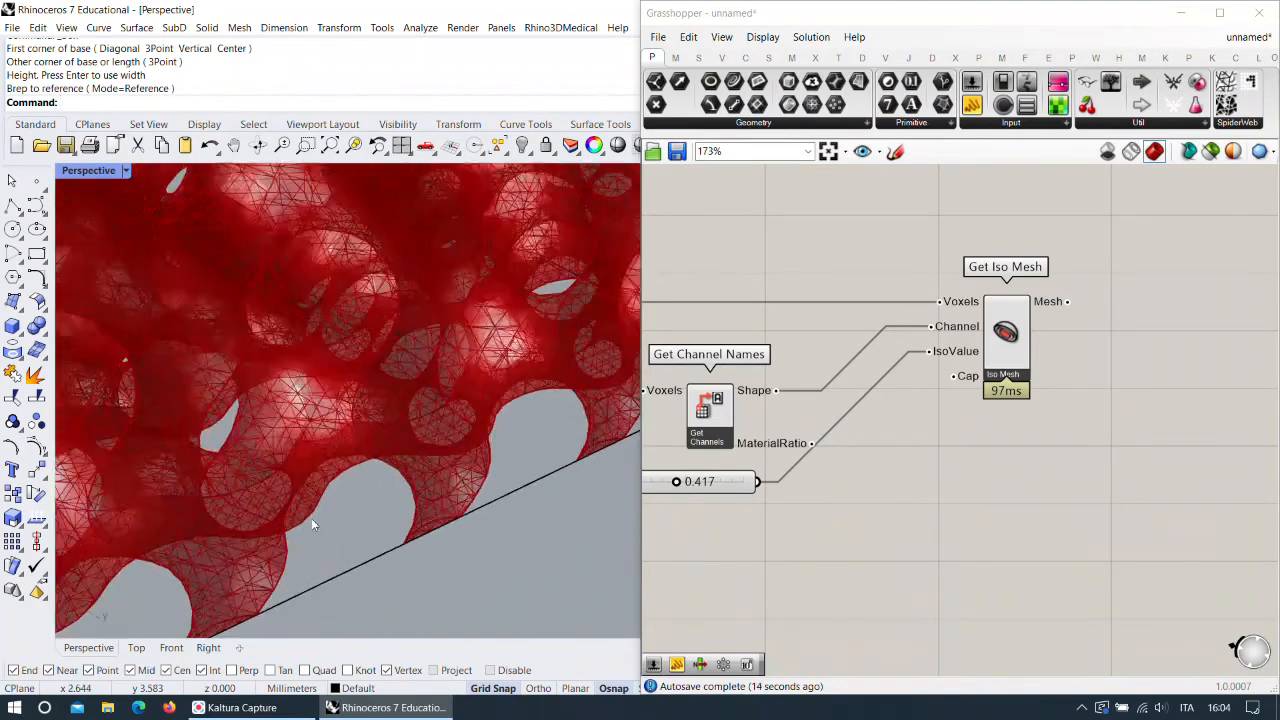
{"action": "right_click_drag", "start_coordinate": [315, 528], "coordinate": [385, 505]}
{"action": "scroll", "coordinate": [407, 426], "scroll_direction": "down", "scroll_amount": 5}
{"action": "right_click_drag", "start_coordinate": [407, 426], "coordinate": [464, 264]}
{"action": "scroll", "coordinate": [418, 455], "scroll_direction": "down", "scroll_amount": 3}
{"action": "scroll", "coordinate": [346, 457], "scroll_direction": "up", "scroll_amount": 2}
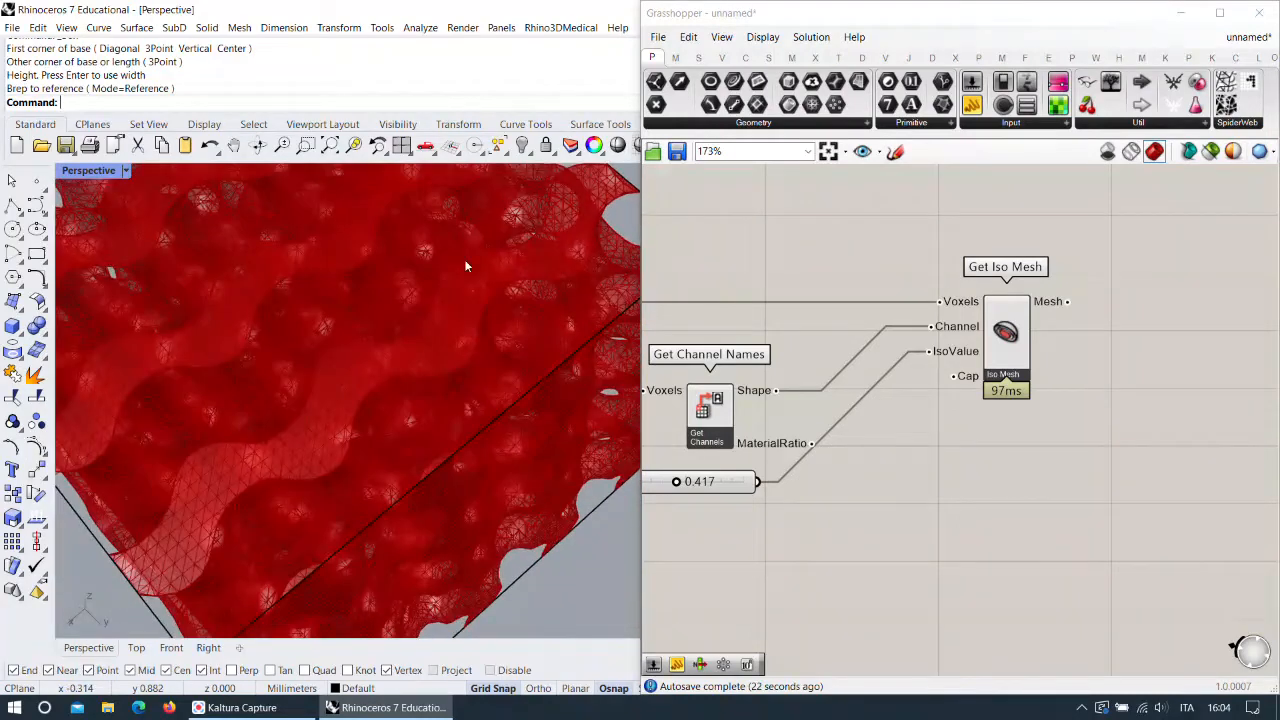
Change the Cap setting of Get Iso Mesh and inspect the highlighted lattice where it meets the box faces.
{"action": "right_click", "coordinate": [972, 386]}
{"action": "left_click", "coordinate": [1030, 514]}
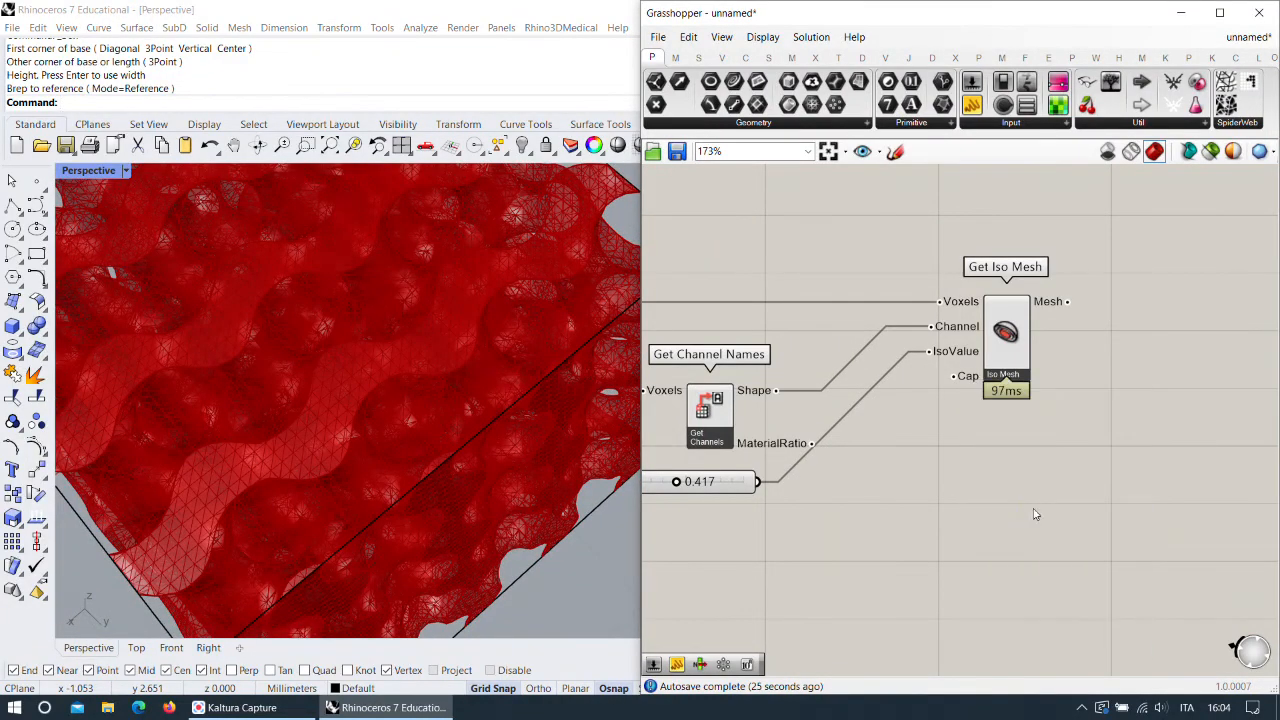
{"action": "scroll", "coordinate": [519, 445], "scroll_direction": "down", "scroll_amount": 6}
{"action": "scroll", "coordinate": [510, 390], "scroll_direction": "up", "scroll_amount": 3}
{"action": "right_click_drag", "start_coordinate": [560, 360], "coordinate": [511, 244]}
{"action": "scroll", "coordinate": [571, 434], "scroll_direction": "up", "scroll_amount": 6}
{"action": "right_click_drag", "start_coordinate": [571, 434], "coordinate": [537, 408]}
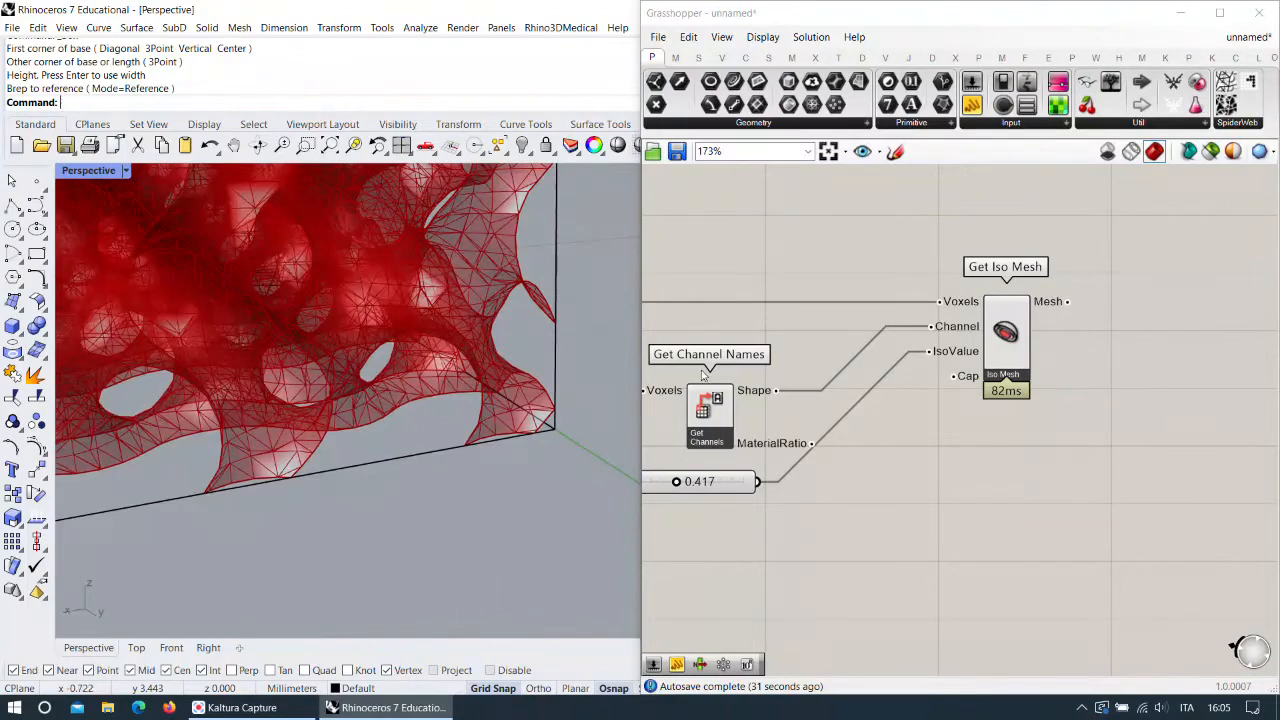
{"action": "left_click", "coordinate": [1018, 337]}
{"action": "scroll", "coordinate": [474, 343], "scroll_direction": "down", "scroll_amount": 4}
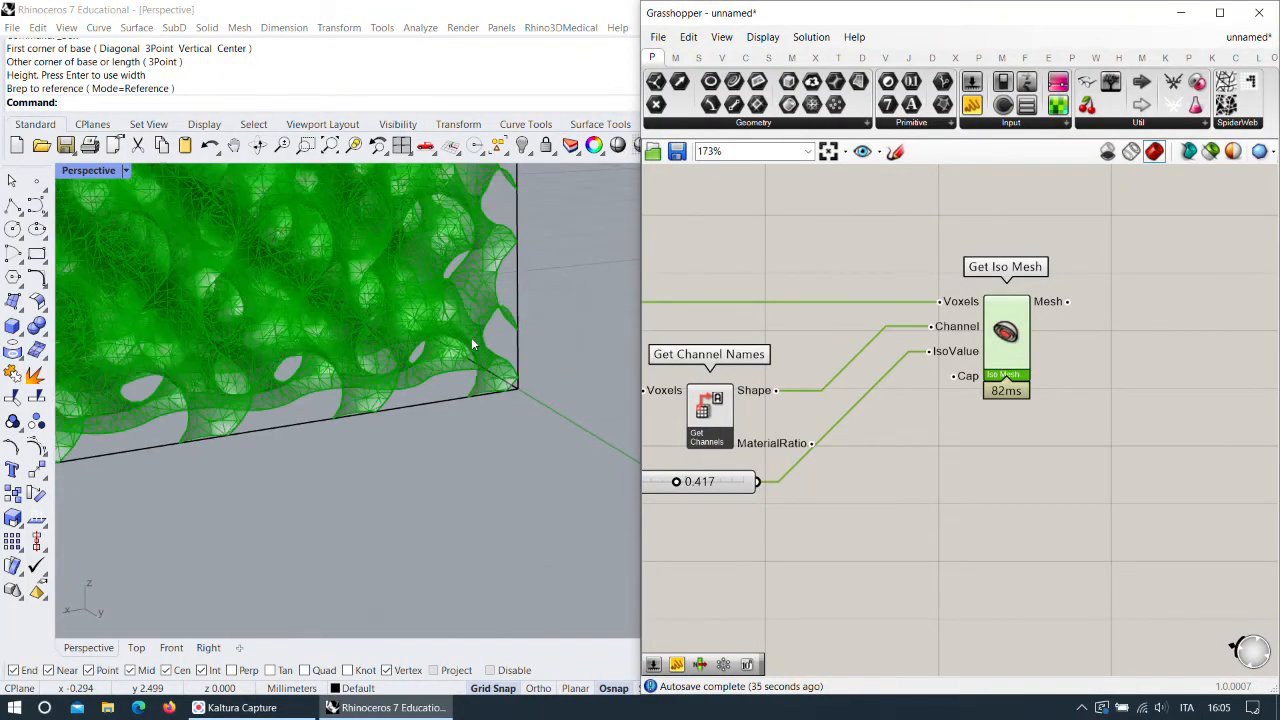
{"action": "right_click_drag", "start_coordinate": [474, 343], "coordinate": [532, 392]}
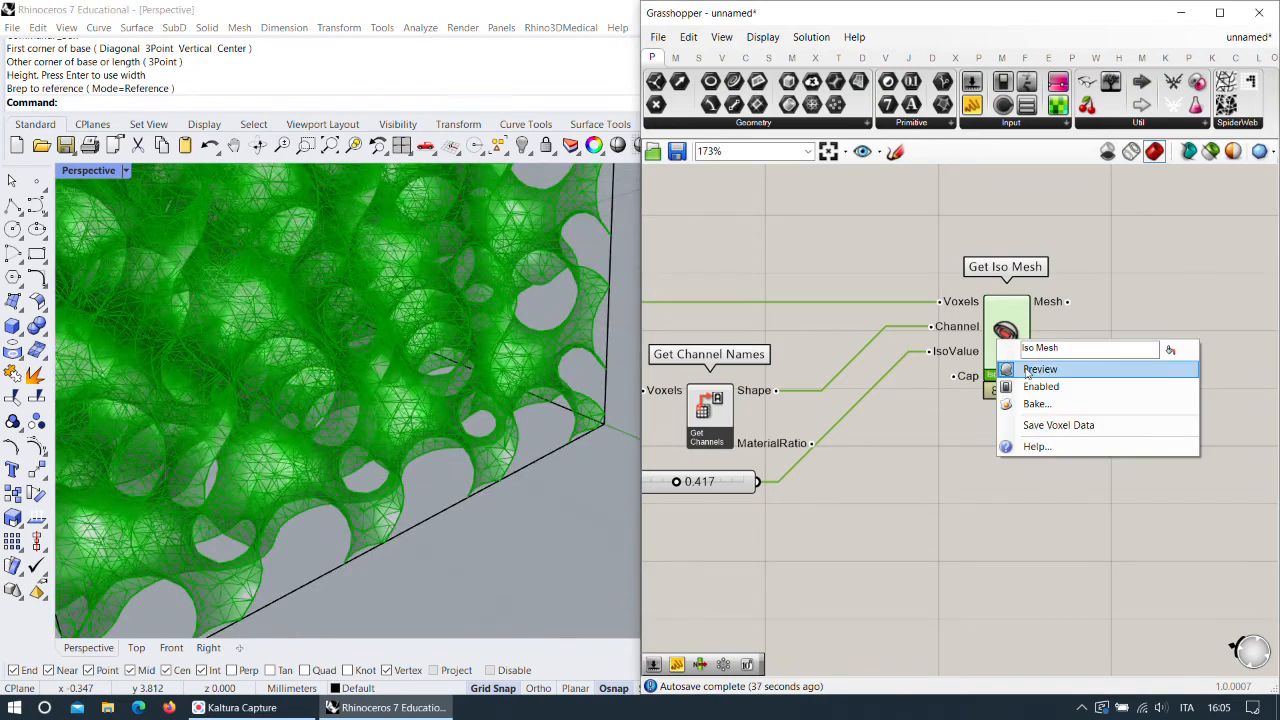
Turn off the preview of the Get Iso Mesh component.
{"action": "left_click", "coordinate": [1023, 369]}
{"action": "scroll", "coordinate": [523, 319], "scroll_direction": "down", "scroll_amount": 4}
{"action": "right_click_drag", "start_coordinate": [523, 319], "coordinate": [772, 332]}
{"action": "scroll", "coordinate": [772, 336], "scroll_direction": "down", "scroll_amount": 5}
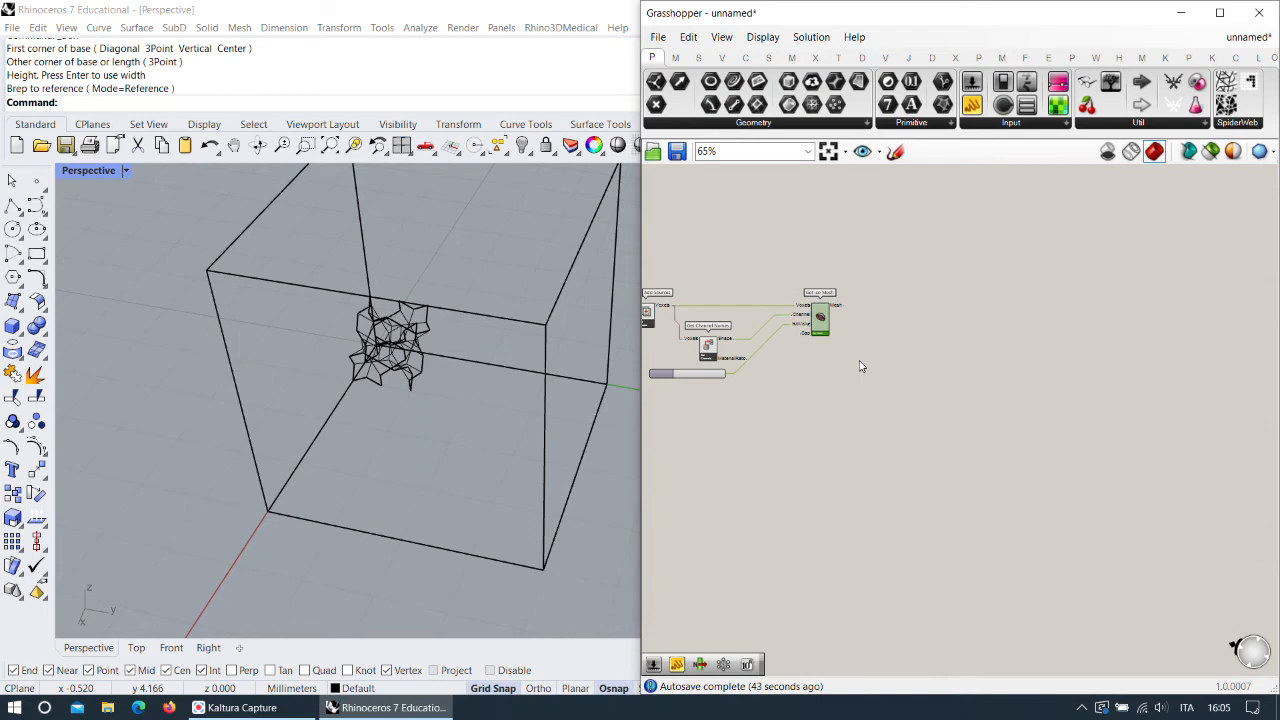
Place a Hexagon Cells component on an empty area of the canvas.
{"action": "right_click_drag", "start_coordinate": [951, 384], "coordinate": [822, 458]}
{"action": "mouse_move", "coordinate": [877, 412]}
{"action": "right_mouse_down"}
{"action": "mouse_move", "coordinate": [878, 552]}
{"action": "mouse_move", "coordinate": [847, 408]}
{"action": "right_mouse_up"}
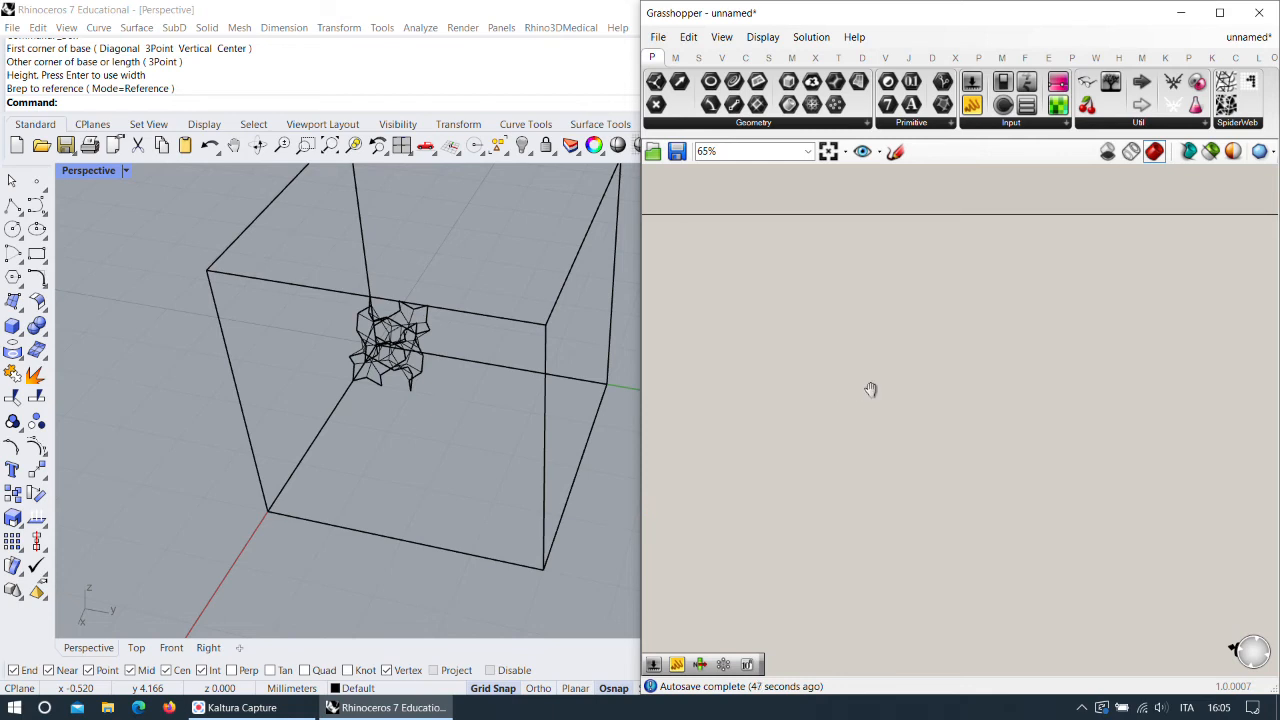
{"action": "scroll", "coordinate": [801, 243], "scroll_direction": "up", "scroll_amount": 5}
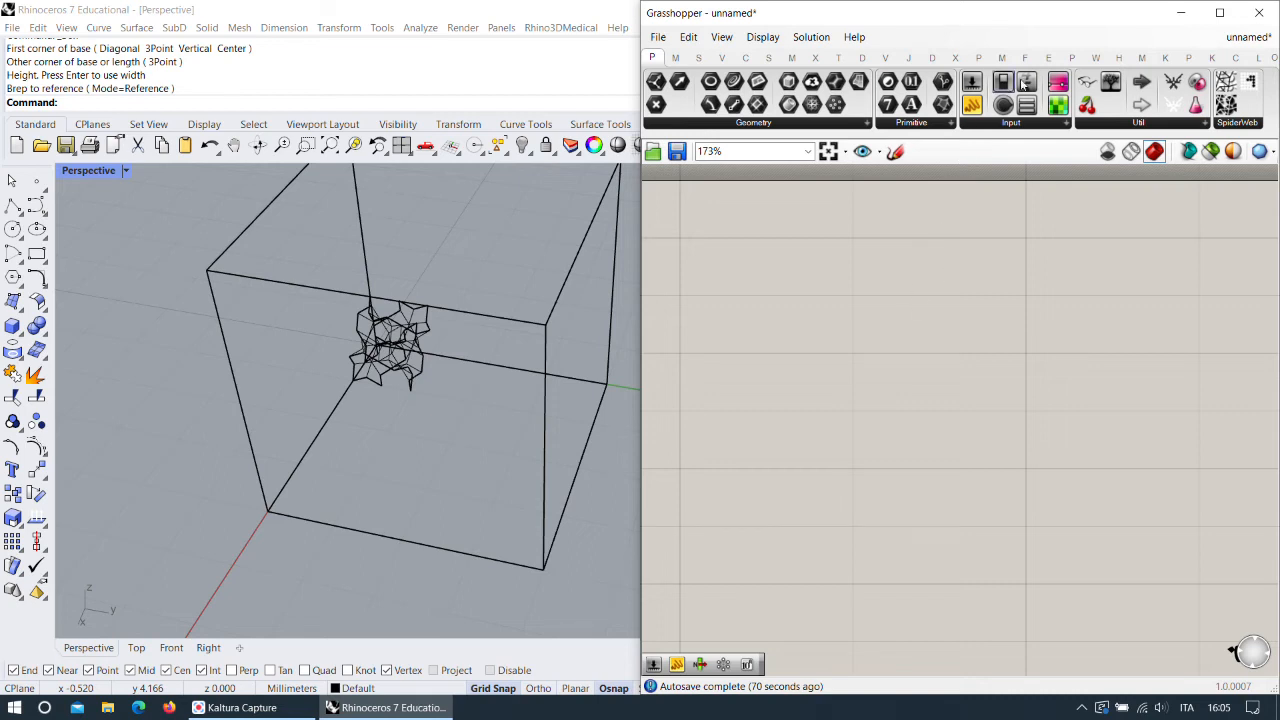
{"action": "left_click", "coordinate": [1097, 58]}
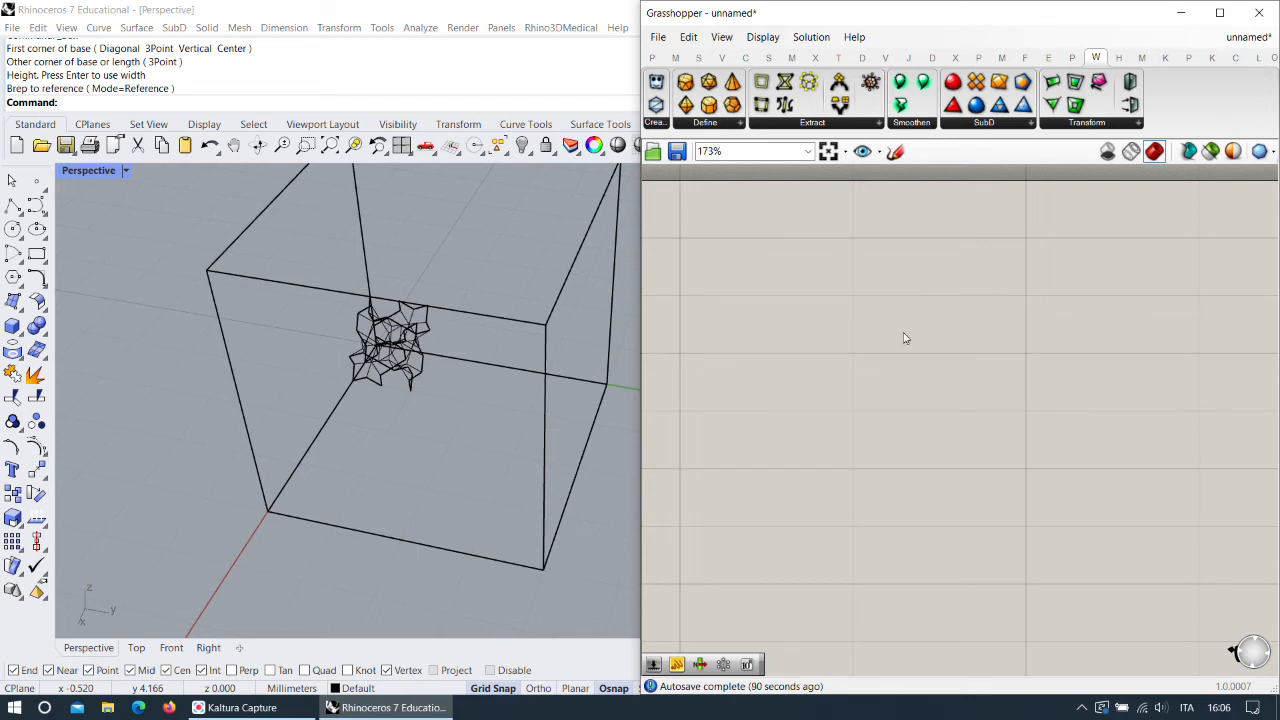
{"action": "double_click", "coordinate": [917, 310]}
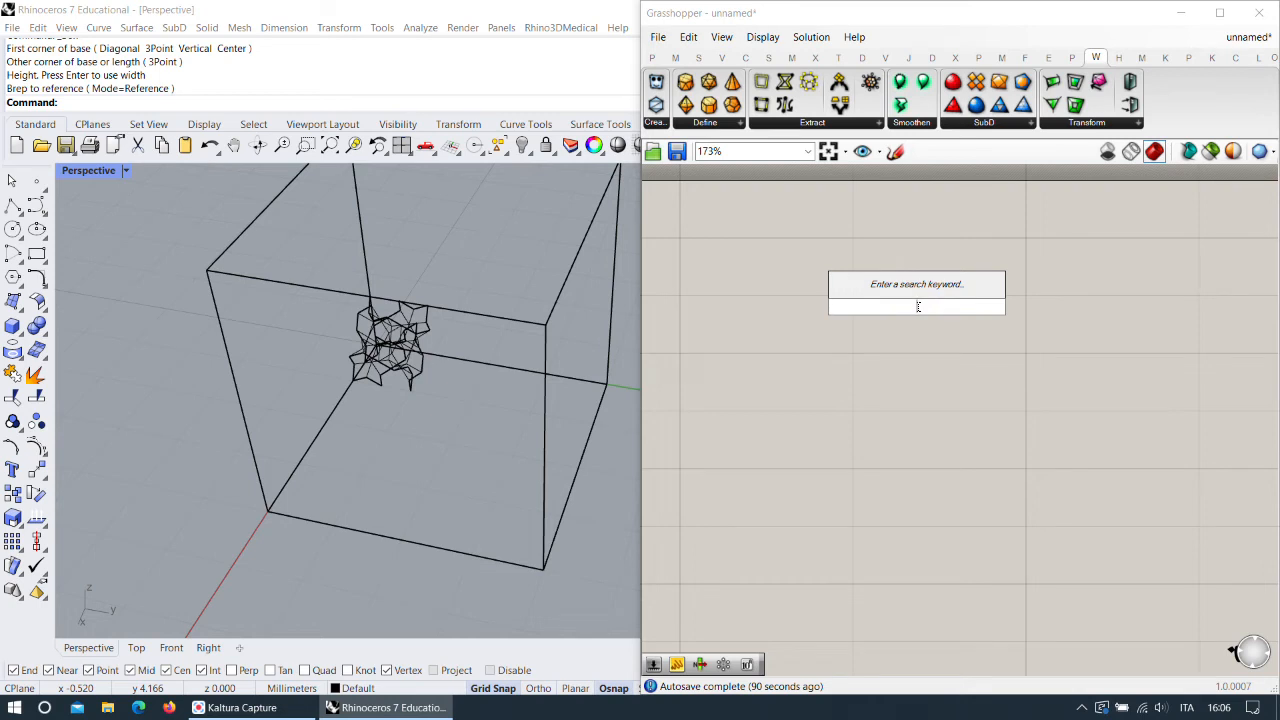
{"action": "type", "text": "exa"}
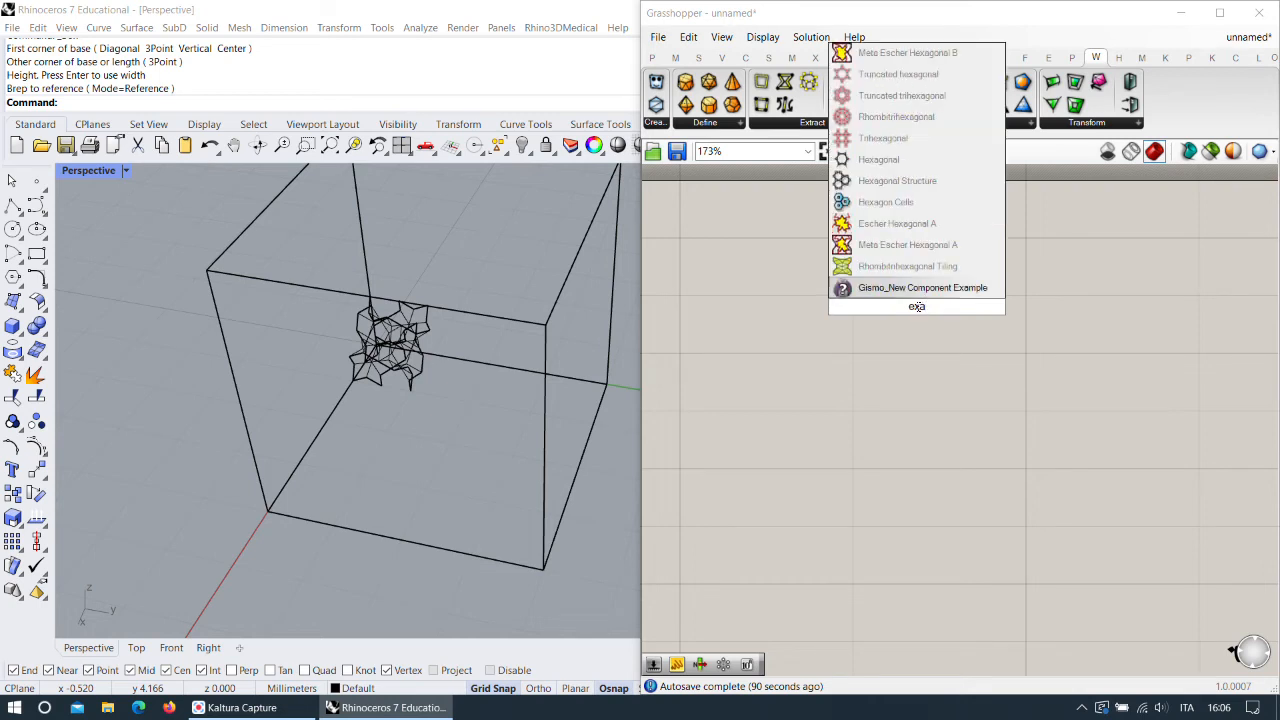
{"action": "left_click", "coordinate": [898, 203]}
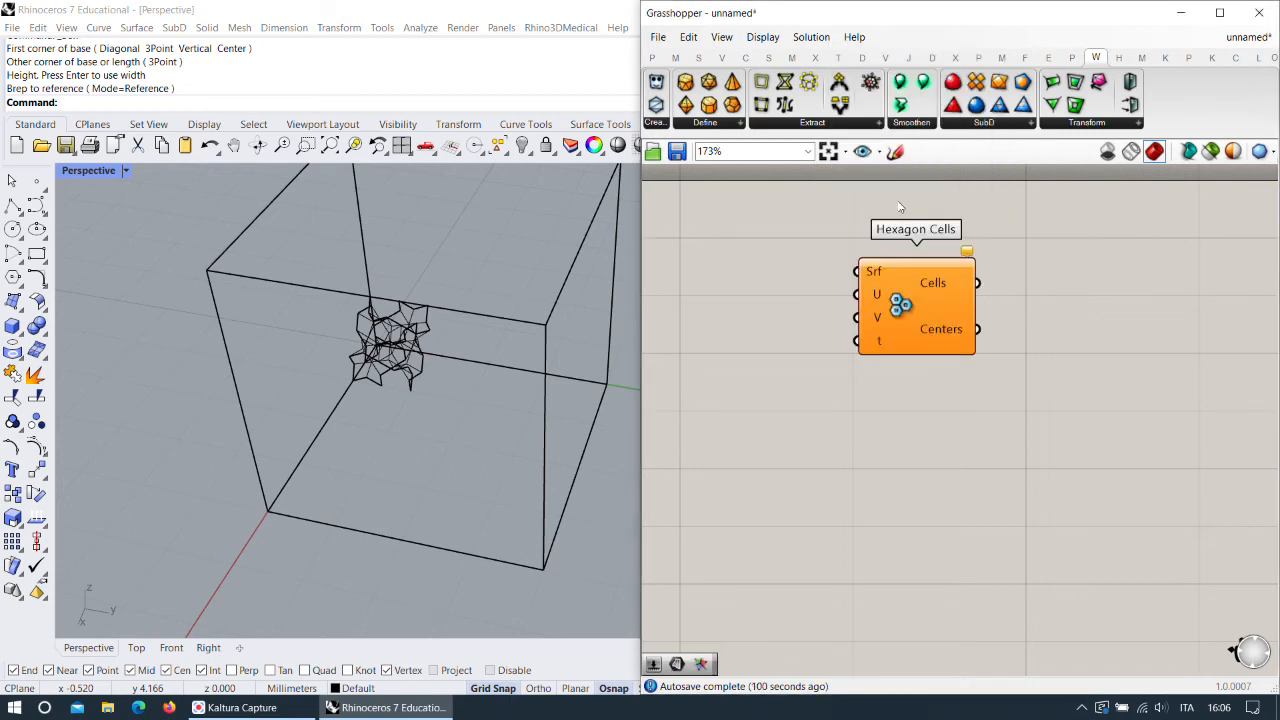
{"action": "left_click_drag", "start_coordinate": [918, 293], "coordinate": [916, 267]}
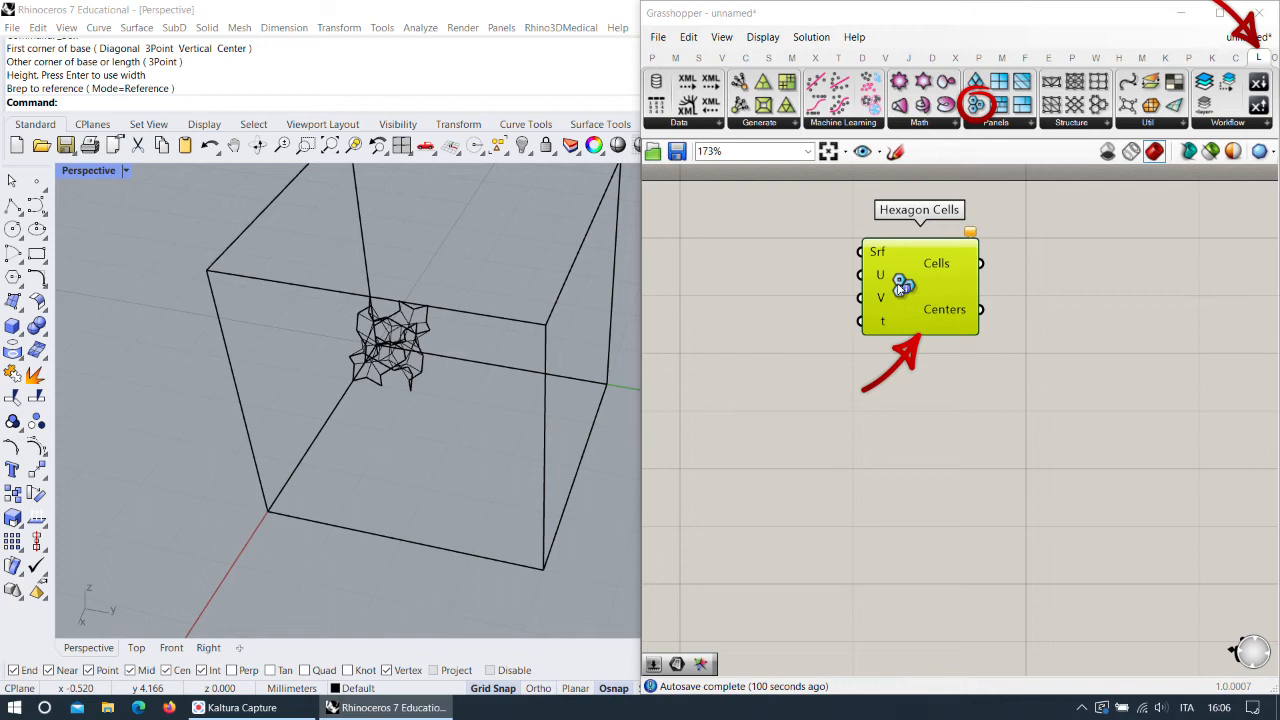
{"action": "left_click_drag", "start_coordinate": [932, 298], "coordinate": [1002, 285]}
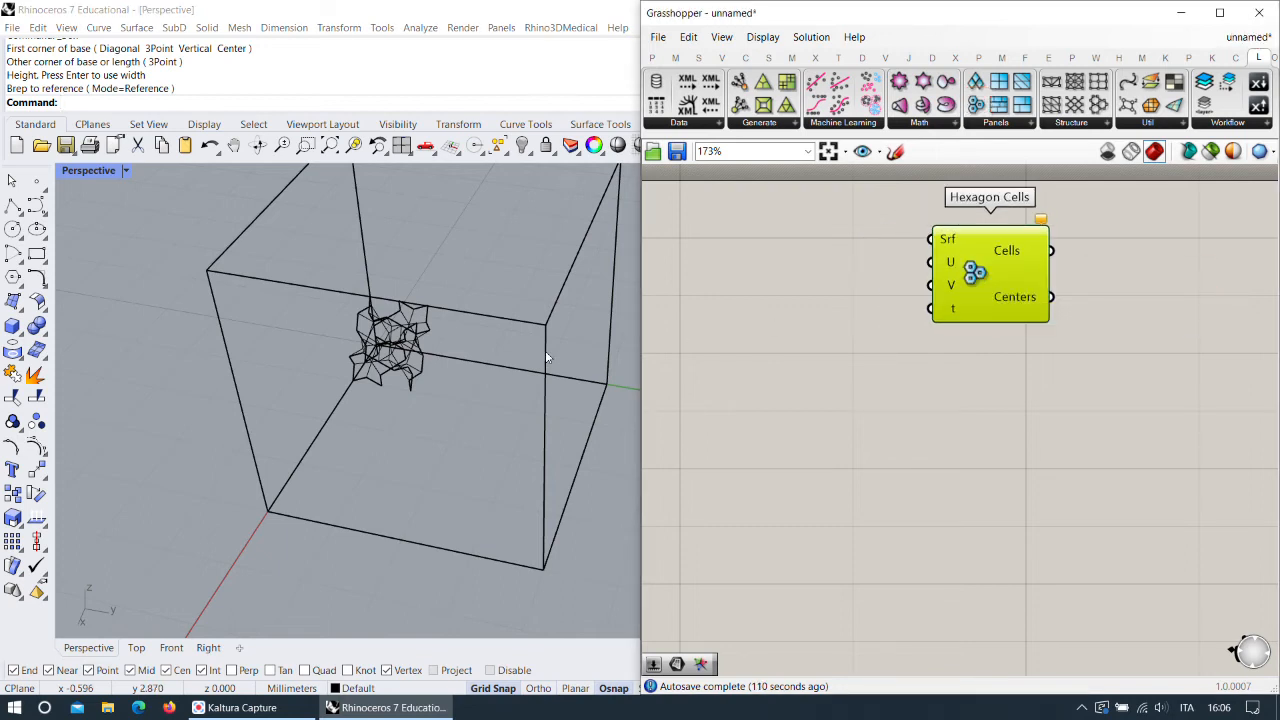
Hide the box and the small lattice mesh in the Rhino viewport.
{"action": "scroll", "coordinate": [545, 350], "scroll_direction": "down", "scroll_amount": 5}
{"action": "left_click_drag", "start_coordinate": [460, 258], "coordinate": [252, 409]}
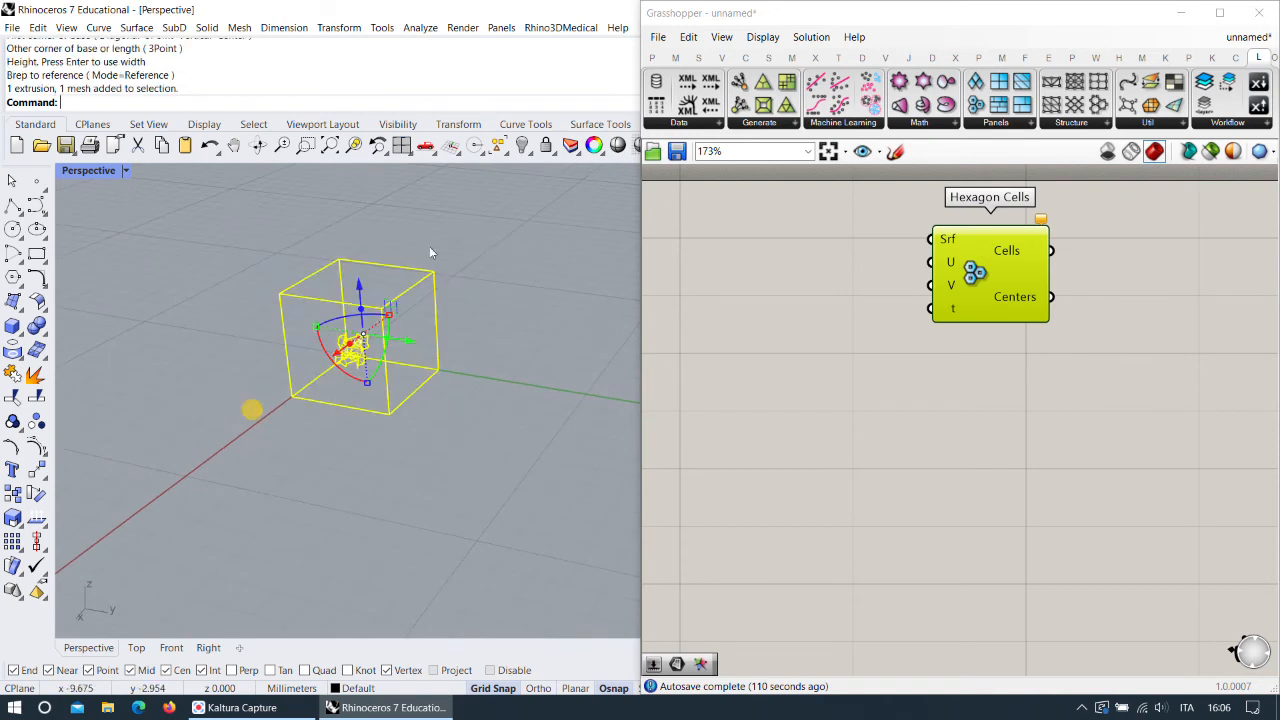
{"action": "left_click", "coordinate": [522, 146]}
Turn off the previews of Construct Base Voxels and the source components below it.
{"action": "right_click_drag", "start_coordinate": [335, 402], "coordinate": [405, 418]}
{"action": "right_click_drag", "start_coordinate": [450, 321], "coordinate": [555, 328]}
{"action": "scroll", "coordinate": [862, 358], "scroll_direction": "down", "scroll_amount": 3}
{"action": "right_click_drag", "start_coordinate": [862, 358], "coordinate": [1090, 228]}
{"action": "scroll", "coordinate": [915, 585], "scroll_direction": "down", "scroll_amount": 3}
{"action": "right_click_drag", "start_coordinate": [915, 585], "coordinate": [1081, 348]}
{"action": "scroll", "coordinate": [815, 423], "scroll_direction": "up", "scroll_amount": 1}
{"action": "scroll", "coordinate": [815, 423], "scroll_direction": "up", "scroll_amount": 3}
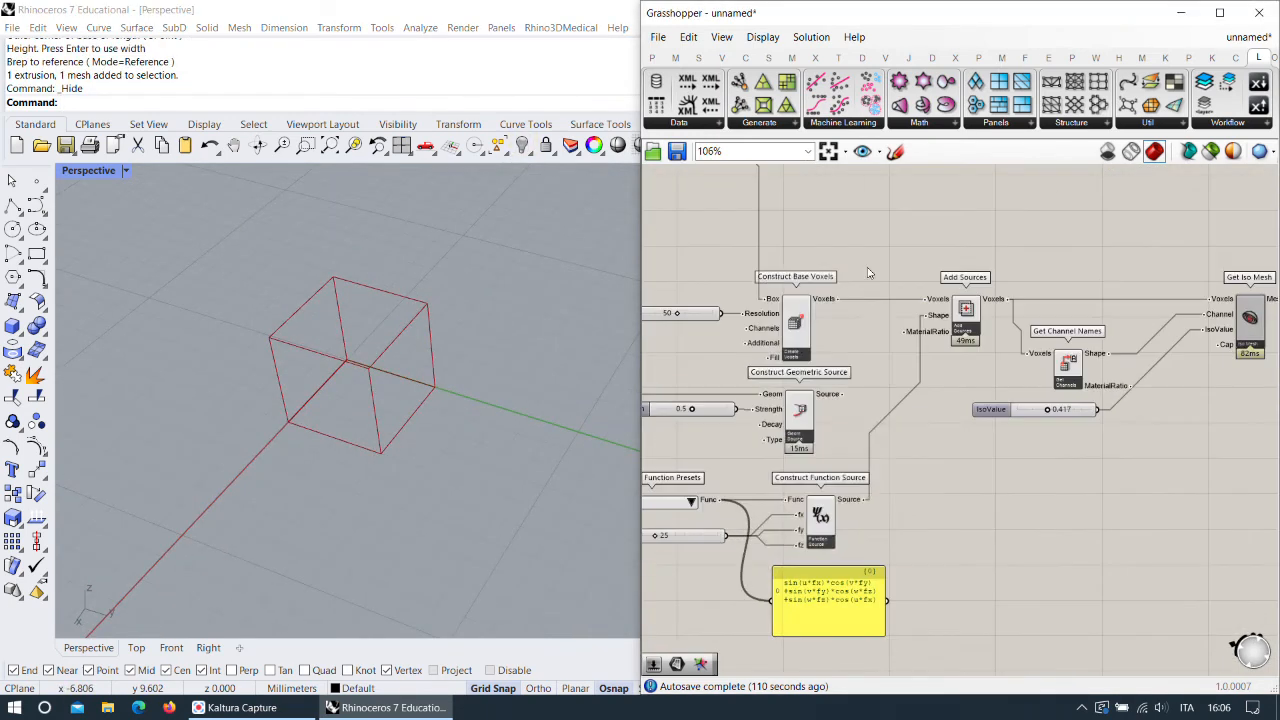
{"action": "left_click_drag", "start_coordinate": [742, 565], "coordinate": [868, 262]}
{"action": "right_click", "coordinate": [944, 218]}
{"action": "left_click", "coordinate": [993, 243]}
Return to the Hexagon Cells component and shift it slightly, keeping free space on its input side.
{"action": "right_click_drag", "start_coordinate": [1140, 248], "coordinate": [740, 445]}
{"action": "right_click_drag", "start_coordinate": [1043, 259], "coordinate": [820, 535]}
{"action": "scroll", "coordinate": [940, 345], "scroll_direction": "up", "scroll_amount": 3}
{"action": "right_click_drag", "start_coordinate": [1023, 337], "coordinate": [1071, 328]}
{"action": "left_click_drag", "start_coordinate": [1072, 328], "coordinate": [1102, 306]}
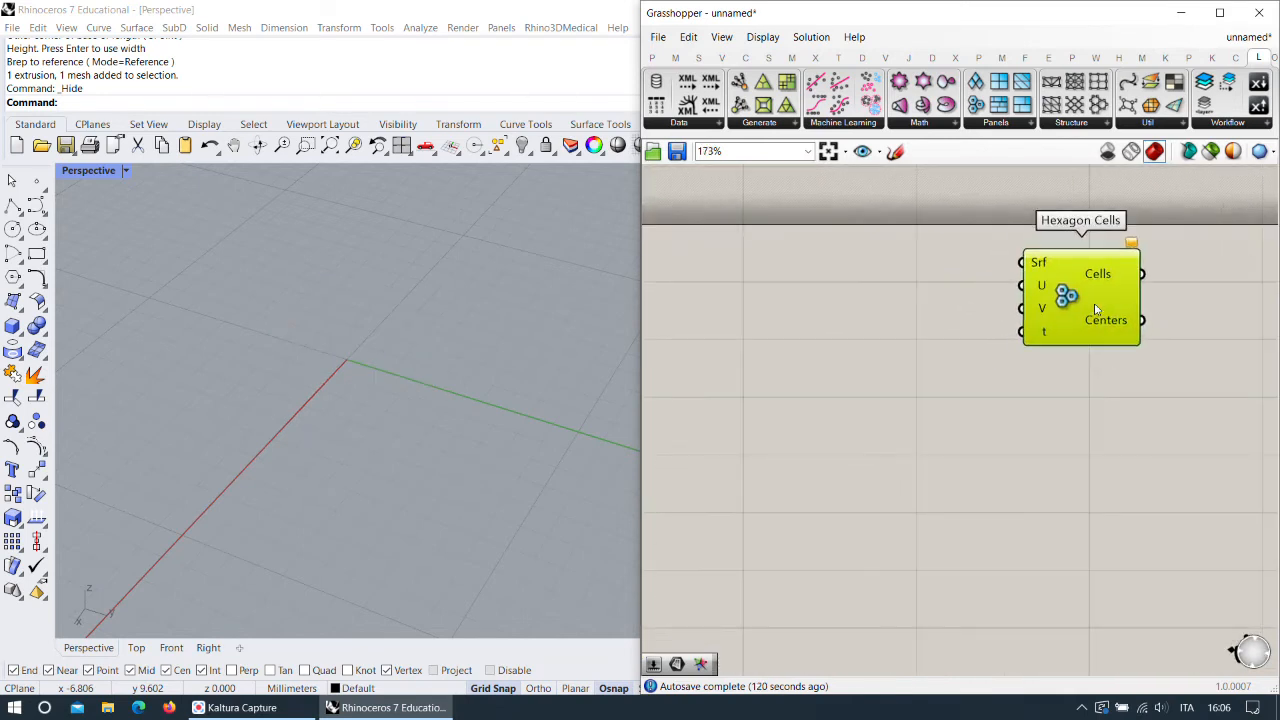
Draw a four-corner surface in the Perspective viewport with one corner at the origin and two edges along the X and Y axes.
{"action": "right_click_drag", "start_coordinate": [437, 357], "coordinate": [402, 413]}
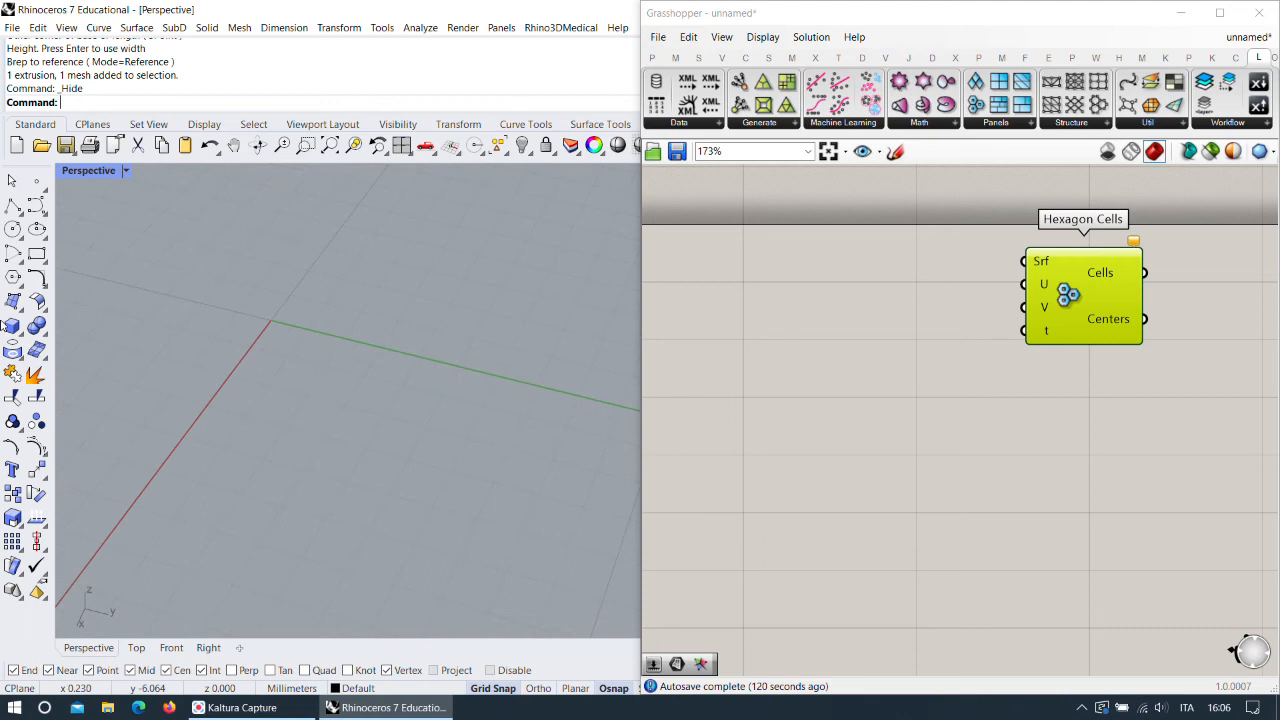
{"action": "left_click", "coordinate": [12, 301]}
{"action": "left_click", "coordinate": [257, 313]}
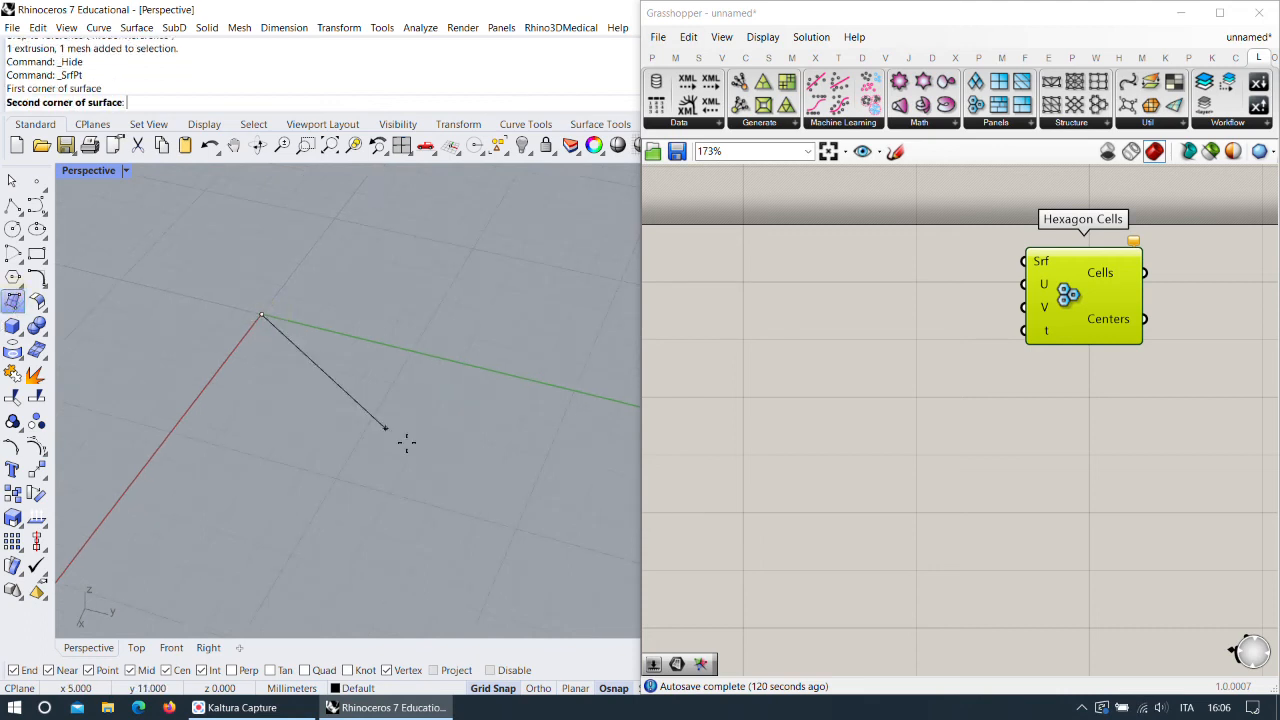
{"action": "left_click", "coordinate": [575, 390]}
{"action": "left_click", "coordinate": [516, 533]}
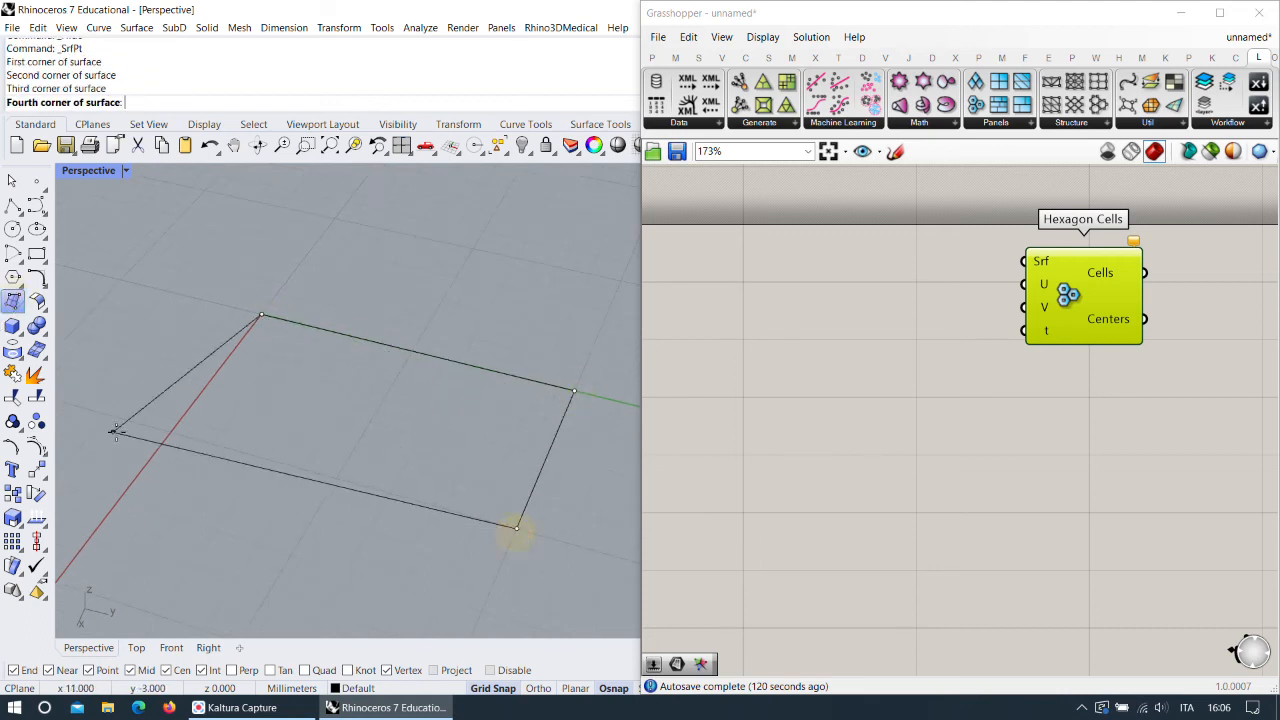
{"action": "left_click", "coordinate": [173, 433]}
{"action": "right_click_drag", "start_coordinate": [417, 443], "coordinate": [517, 478]}
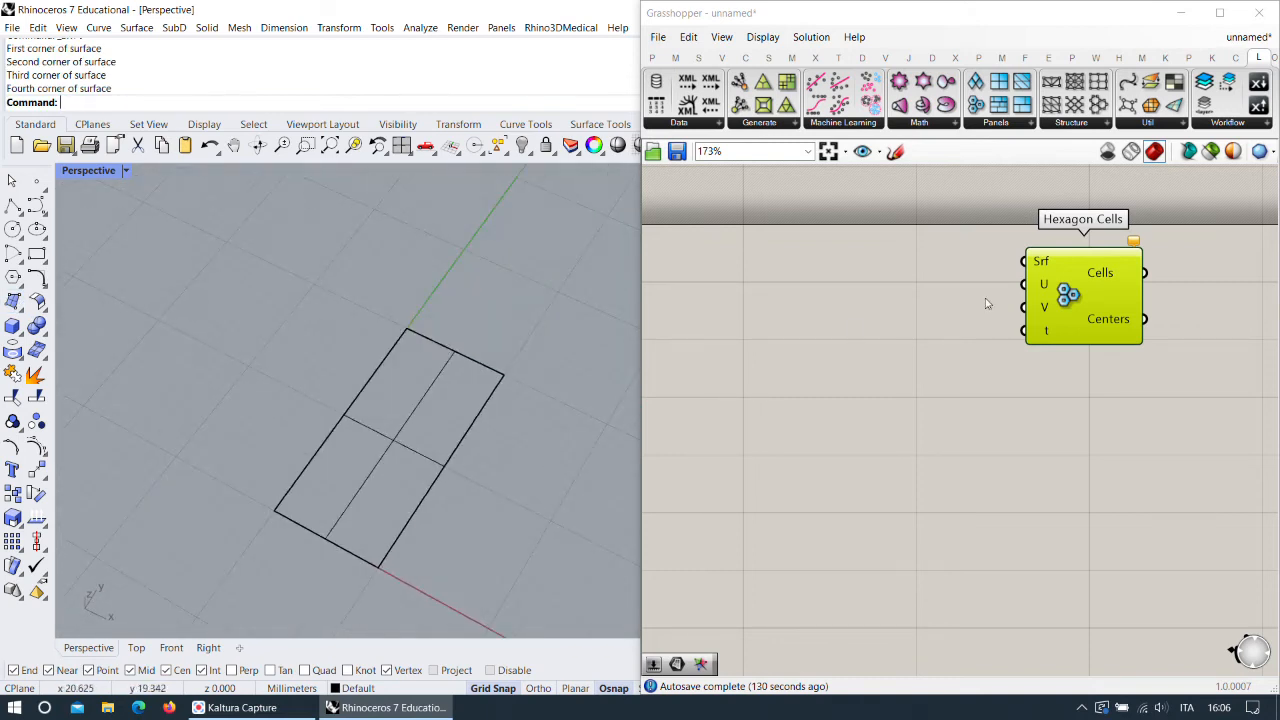
Add a Surface parameter, reference the drawn rectangular surface in it, and connect it to the Srf input of Hexagon Cells.
{"action": "right_click", "coordinate": [1046, 265]}
{"action": "left_click", "coordinate": [849, 286]}
{"action": "left_click", "coordinate": [652, 57]}
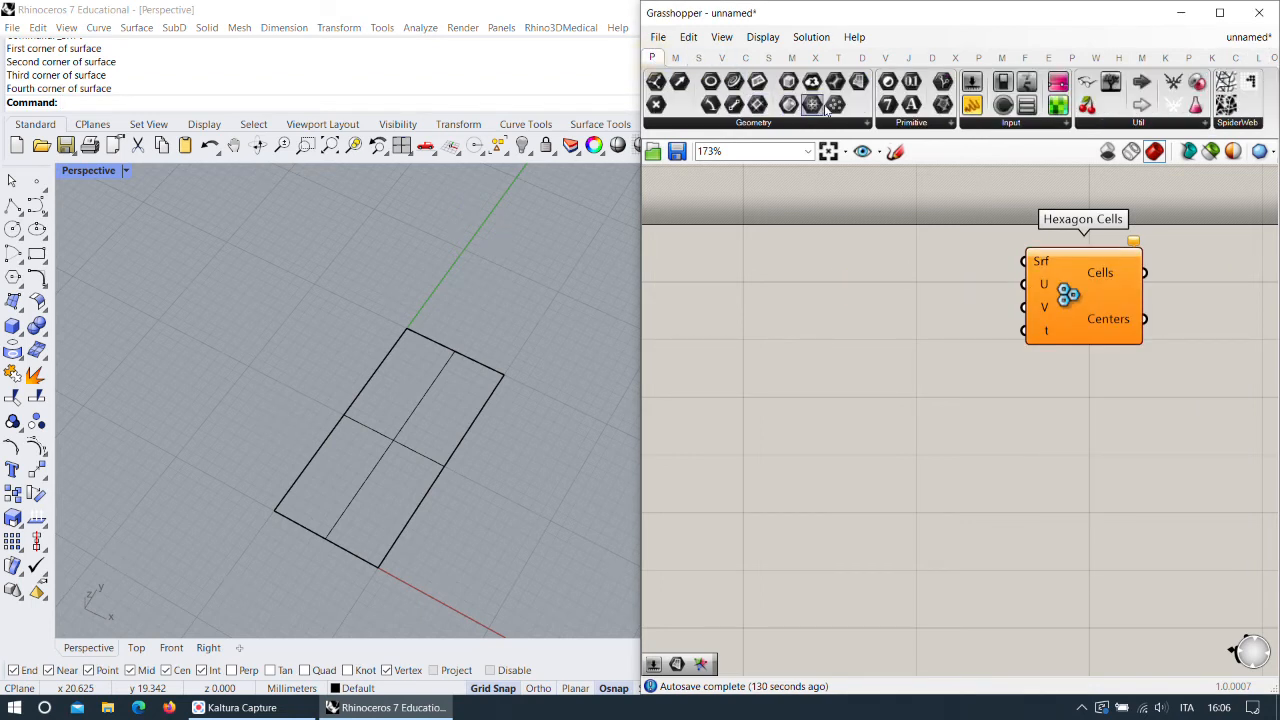
{"action": "left_click_drag", "start_coordinate": [812, 104], "coordinate": [845, 248]}
{"action": "right_click", "coordinate": [852, 250]}
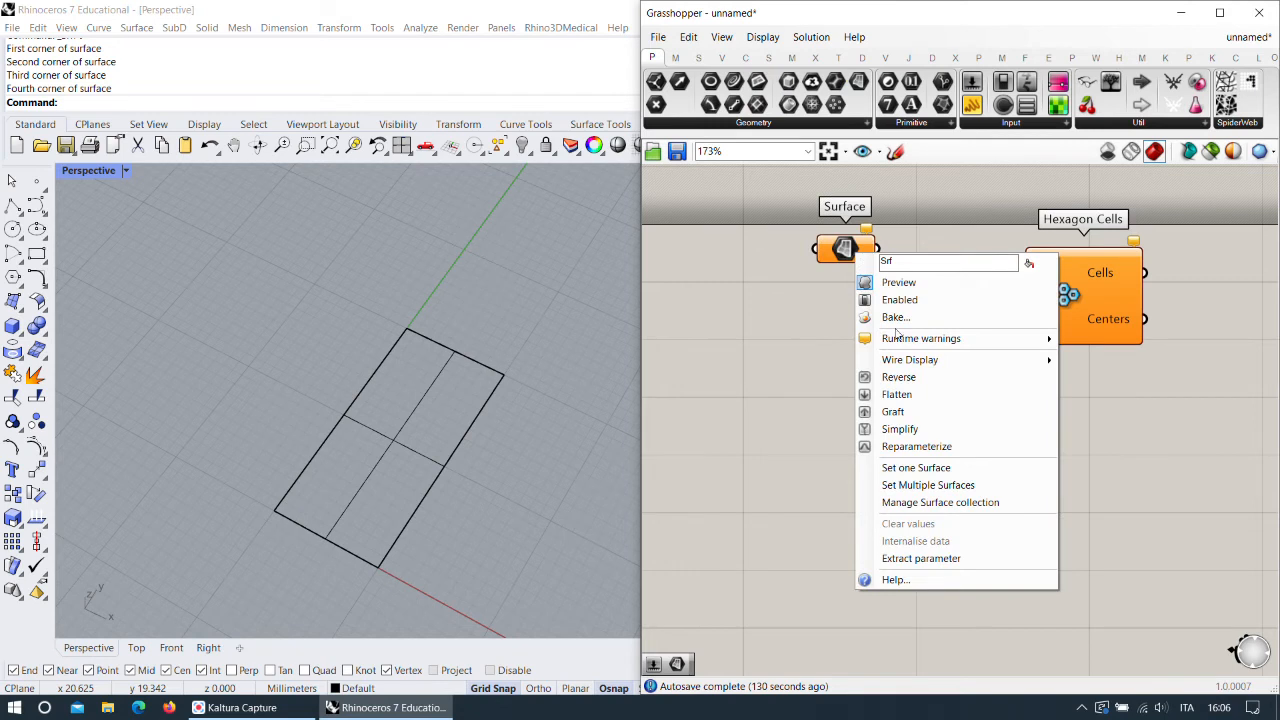
{"action": "left_click", "coordinate": [921, 486]}
{"action": "left_click", "coordinate": [451, 371]}
{"action": "key", "text": "Return"}
{"action": "left_click_drag", "start_coordinate": [876, 248], "coordinate": [1024, 261]}
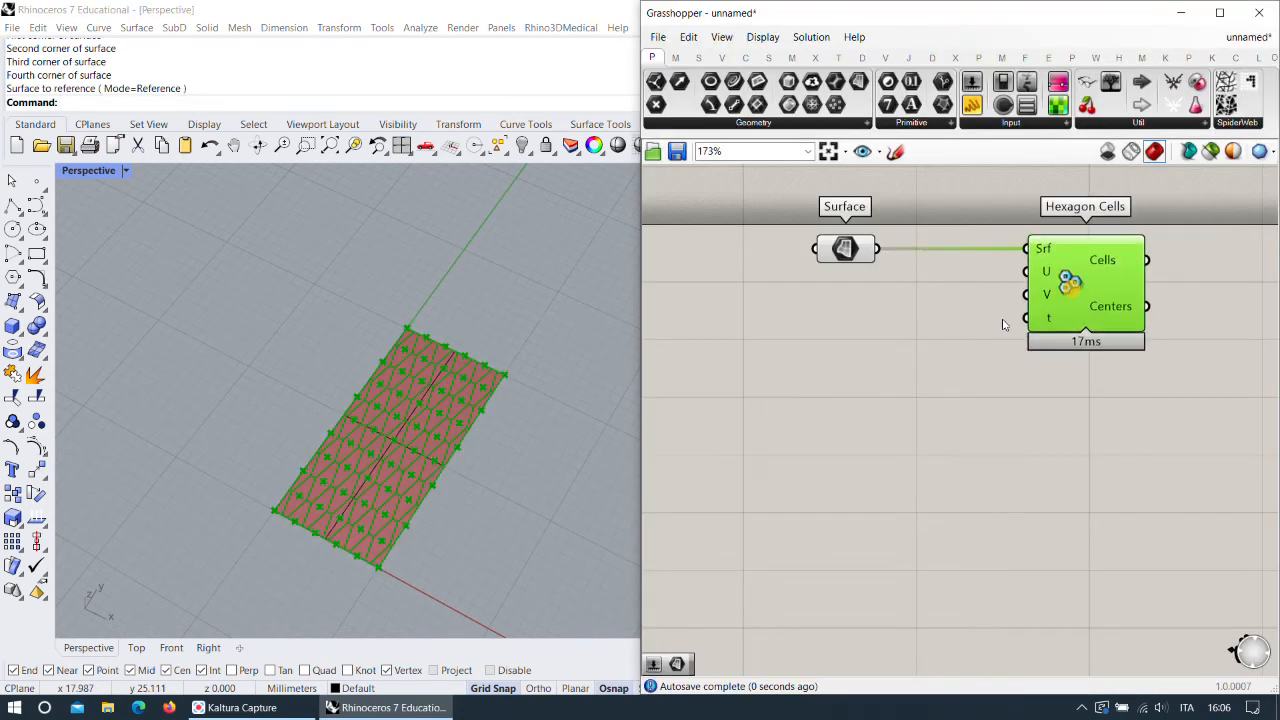
Add number sliders with values 2 and 3 and connect them to the U and V inputs of Hexagon Cells.
{"action": "scroll", "coordinate": [955, 316], "scroll_direction": "up", "scroll_amount": 2}
{"action": "double_click", "coordinate": [772, 387]}
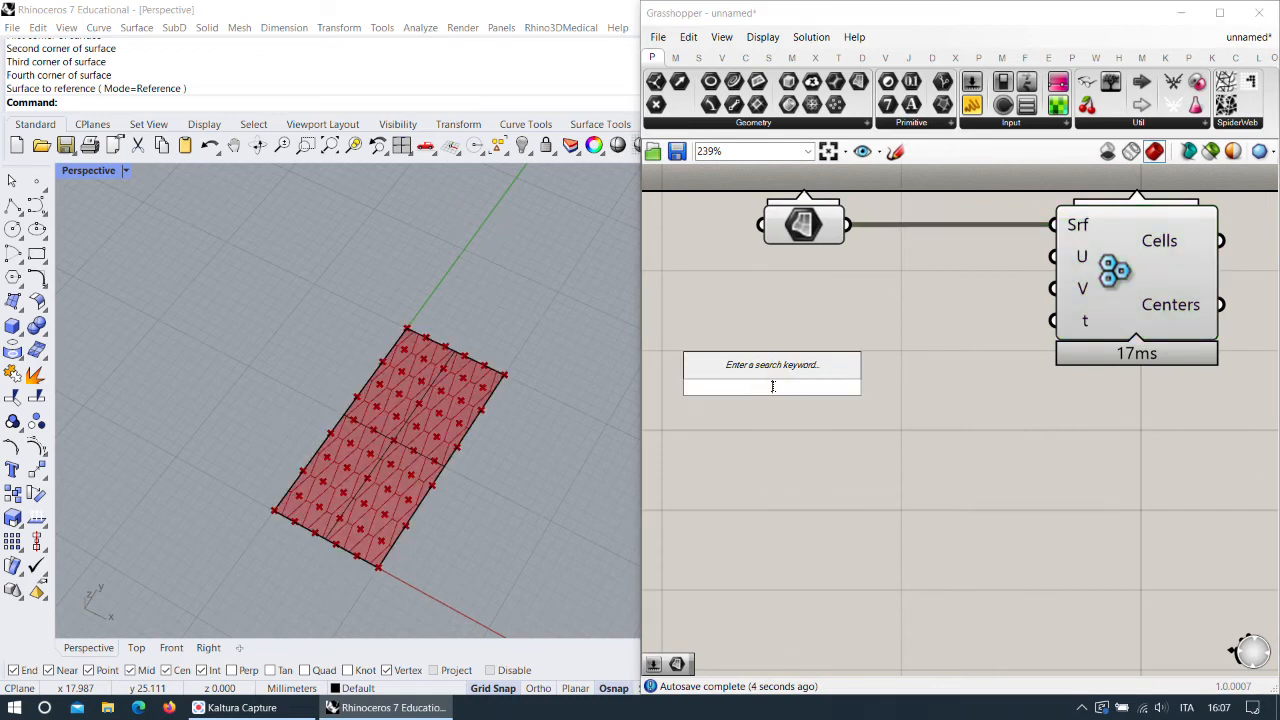
{"action": "type", "text": "2"}
{"action": "key", "text": "Return"}
{"action": "double_click", "coordinate": [812, 471]}
{"action": "type", "text": "3"}
{"action": "key", "text": "Return"}
{"action": "left_click_drag", "start_coordinate": [903, 387], "coordinate": [1052, 256]}
{"action": "left_click_drag", "start_coordinate": [940, 464], "coordinate": [1117, 314]}
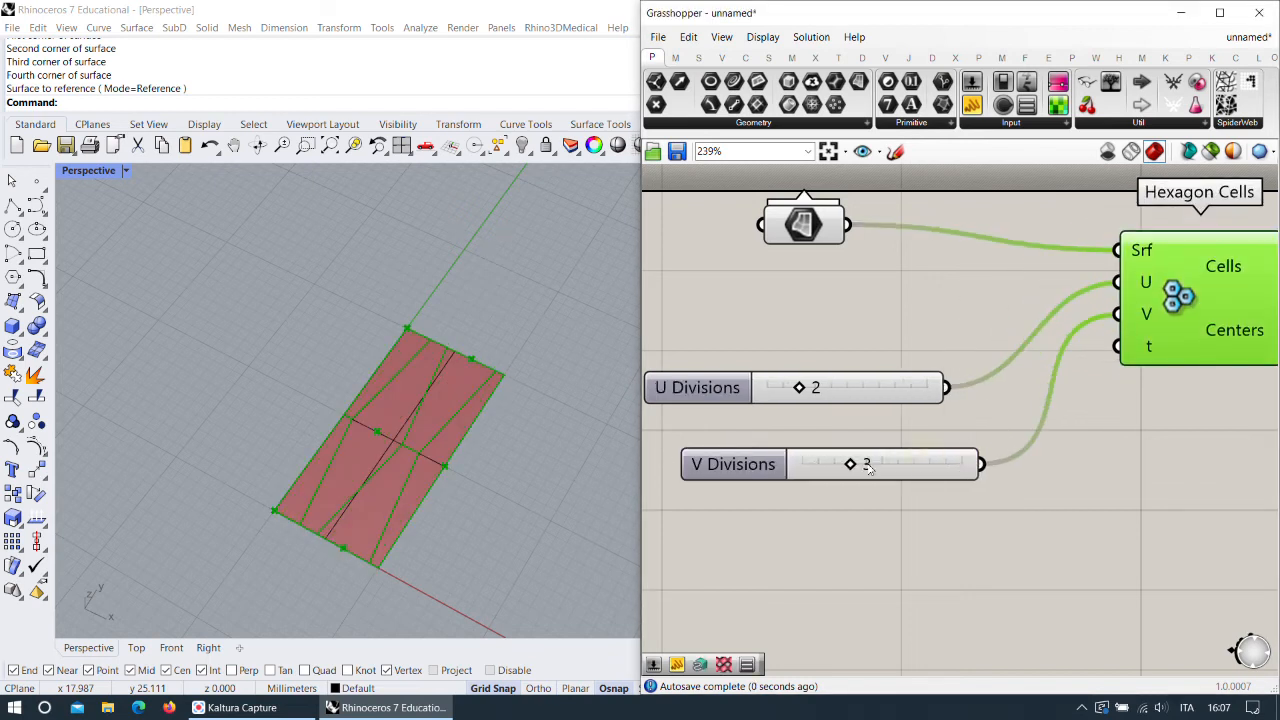
Set both the V Divisions and U Divisions sliders to 10.
{"action": "scroll", "coordinate": [868, 468], "scroll_direction": "up", "scroll_amount": 2}
{"action": "left_click_drag", "start_coordinate": [842, 465], "coordinate": [1008, 468]}
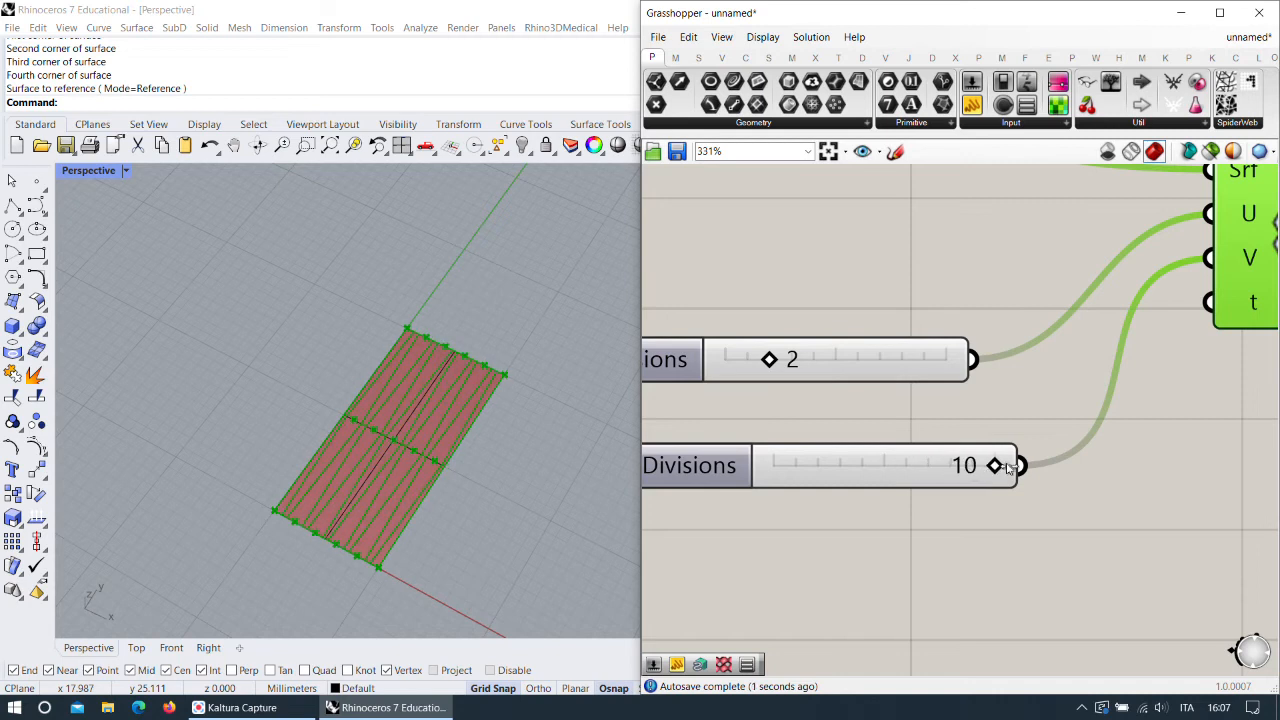
{"action": "left_click_drag", "start_coordinate": [771, 360], "coordinate": [995, 362]}
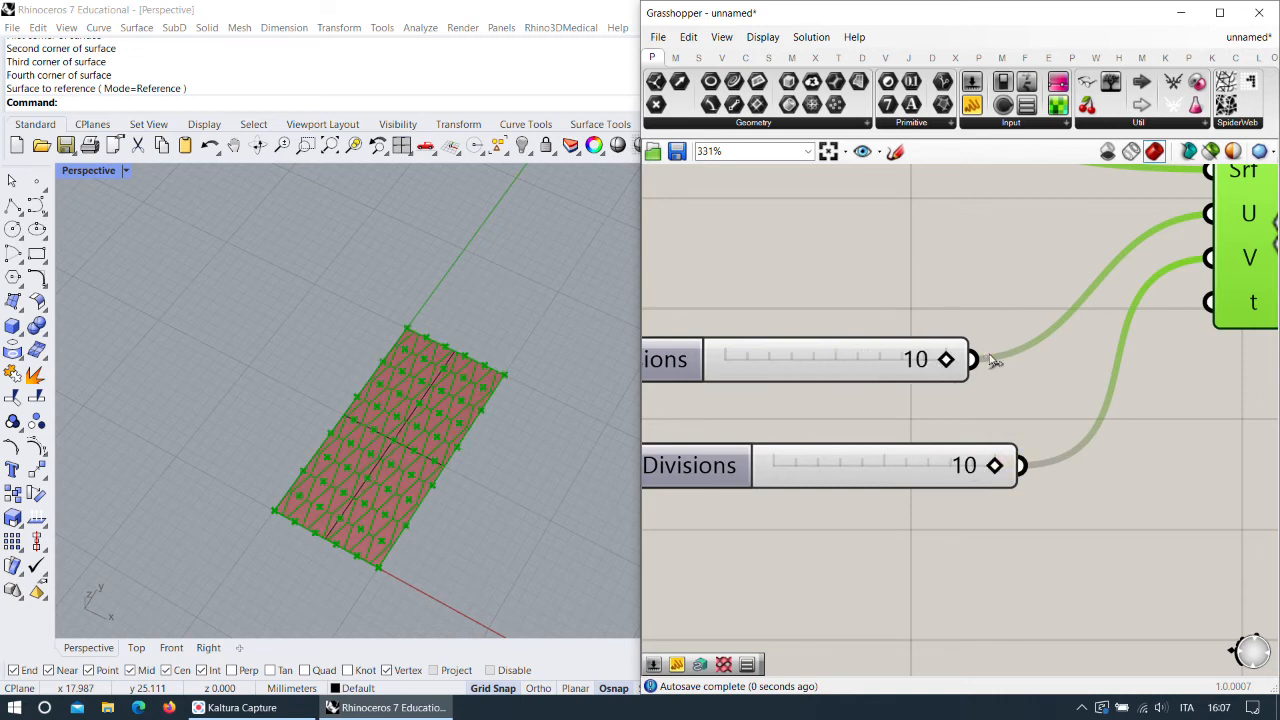
Raise the maximum of the U Divisions and V Divisions sliders to 30.
{"action": "left_click_drag", "start_coordinate": [667, 360], "coordinate": [745, 328]}
{"action": "double_click", "coordinate": [745, 328]}
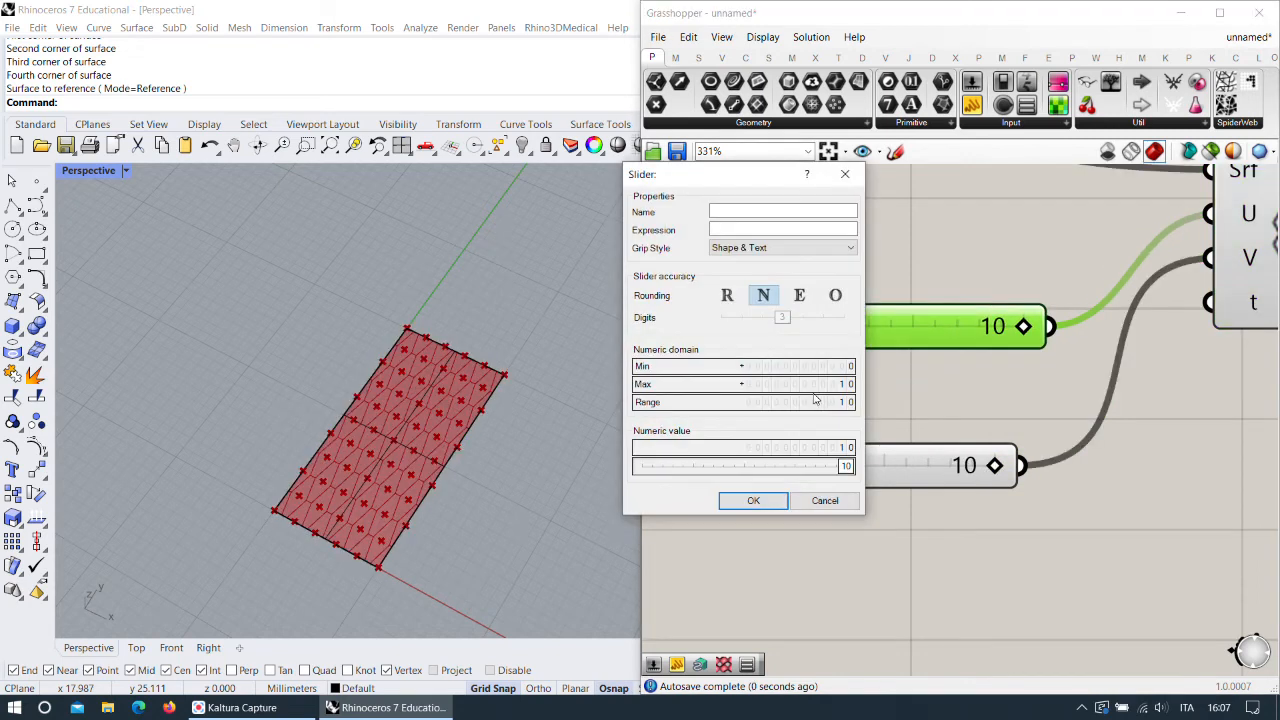
{"action": "left_click_drag", "start_coordinate": [846, 384], "coordinate": [849, 347]}
{"action": "left_click", "coordinate": [764, 499]}
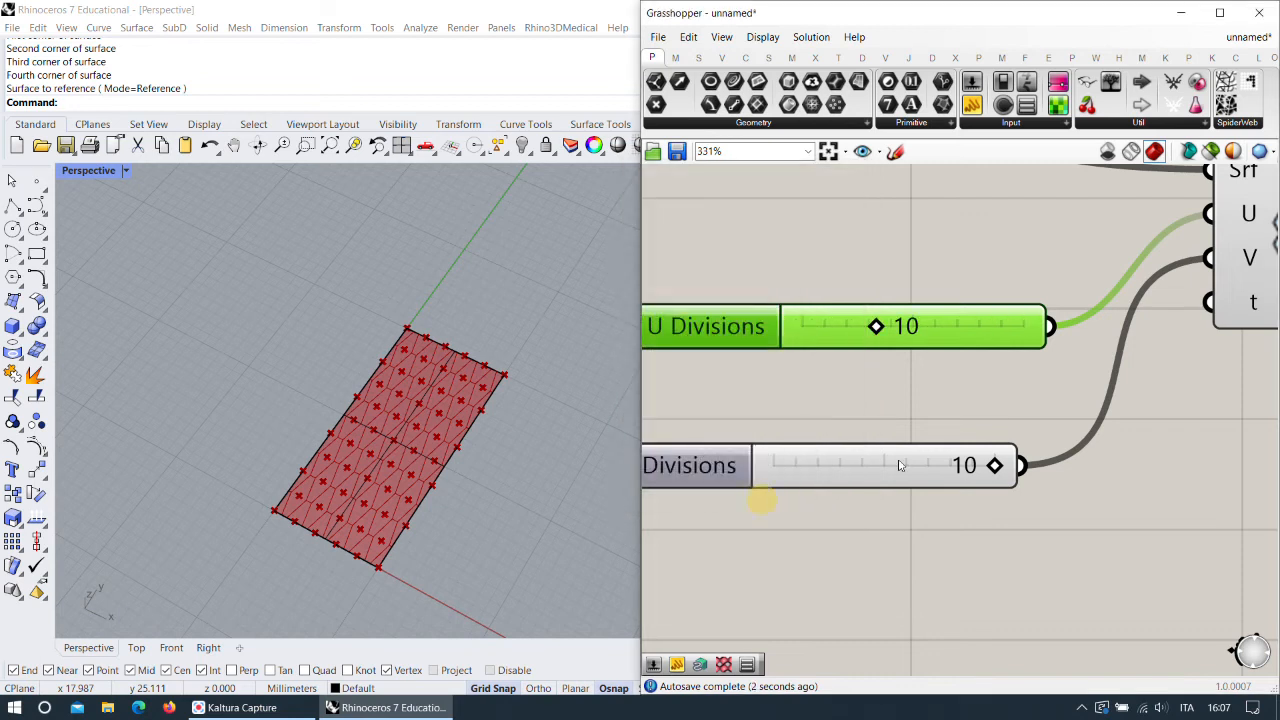
{"action": "double_click", "coordinate": [736, 470]}
{"action": "left_click_drag", "start_coordinate": [841, 513], "coordinate": [845, 481]}
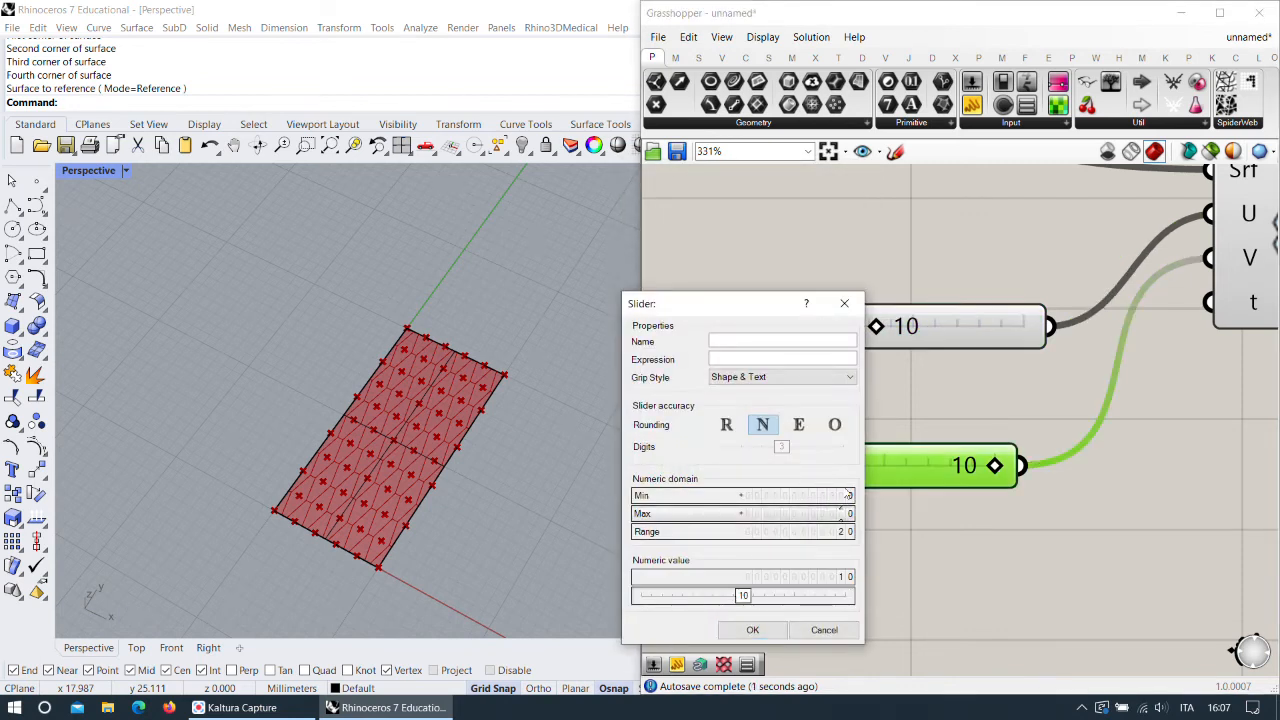
{"action": "left_click", "coordinate": [752, 629]}
Set U Divisions to 28, judging the regularity of the hexagons in the Top viewport.
{"action": "left_click_drag", "start_coordinate": [877, 326], "coordinate": [1001, 326]}
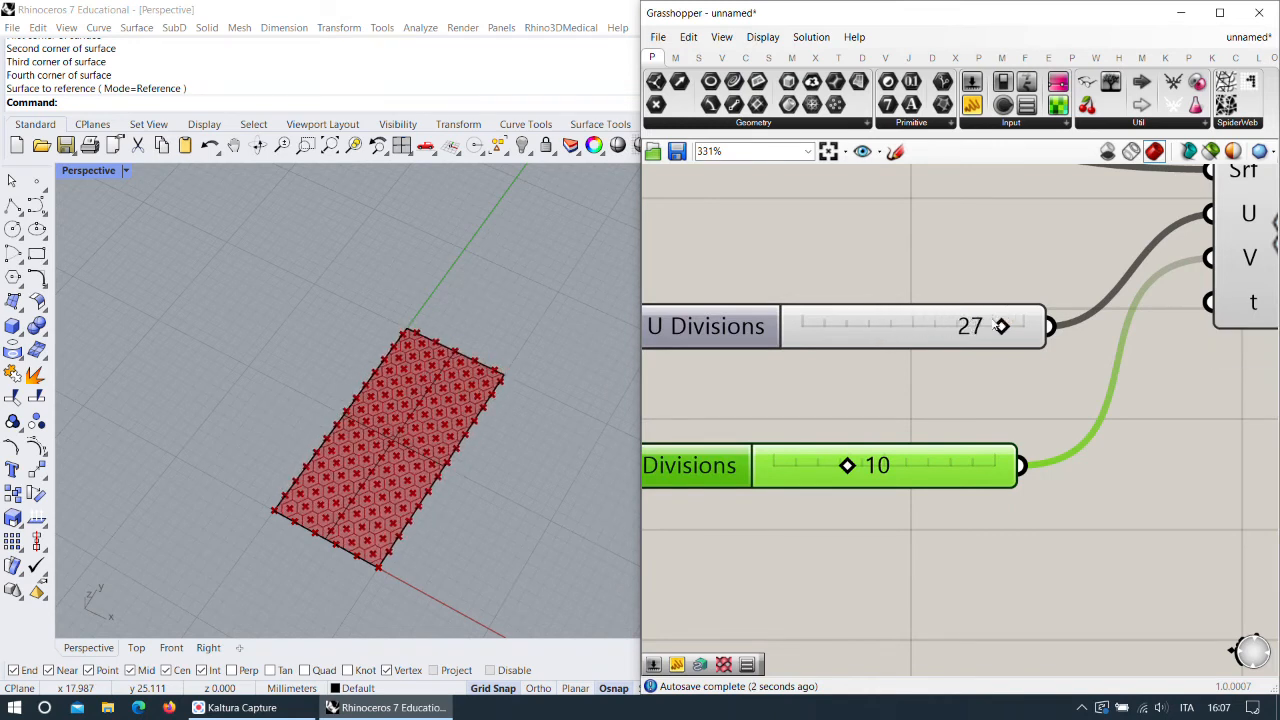
{"action": "left_click", "coordinate": [136, 647]}
{"action": "right_click_drag", "start_coordinate": [614, 307], "coordinate": [471, 357]}
{"action": "scroll", "coordinate": [478, 382], "scroll_direction": "up", "scroll_amount": 10}
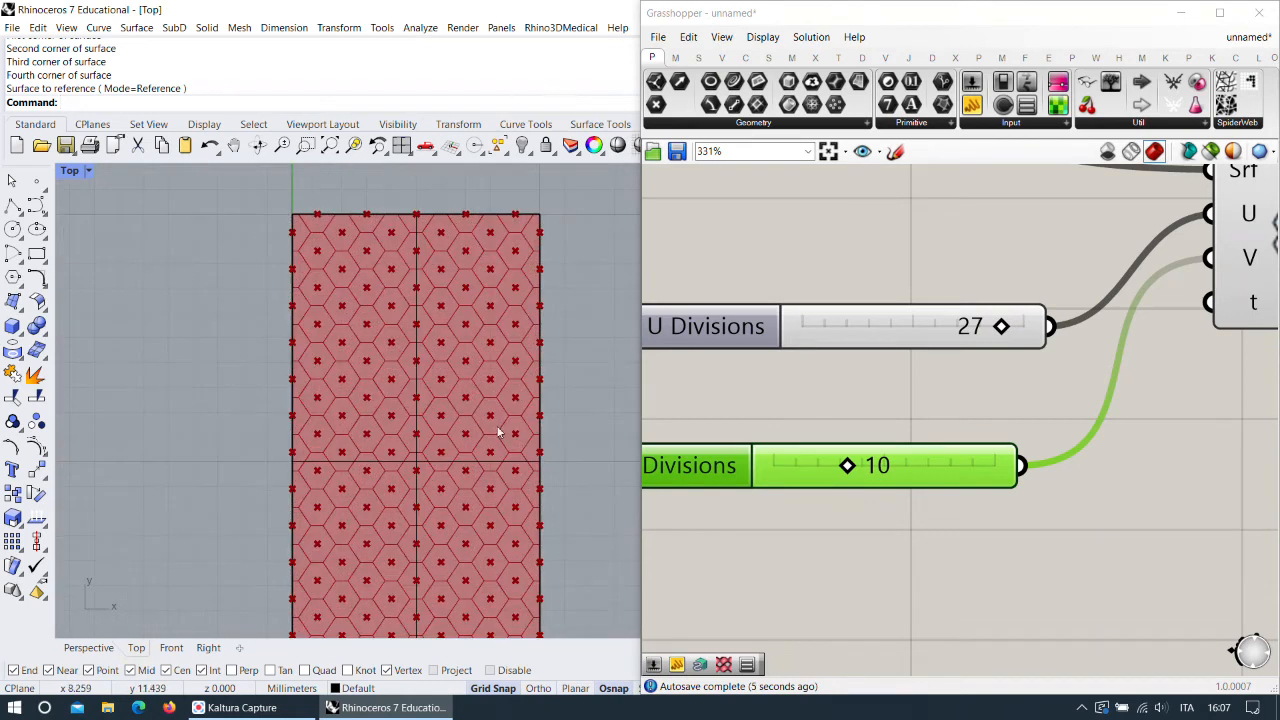
{"action": "left_click_drag", "start_coordinate": [1013, 341], "coordinate": [1018, 336]}
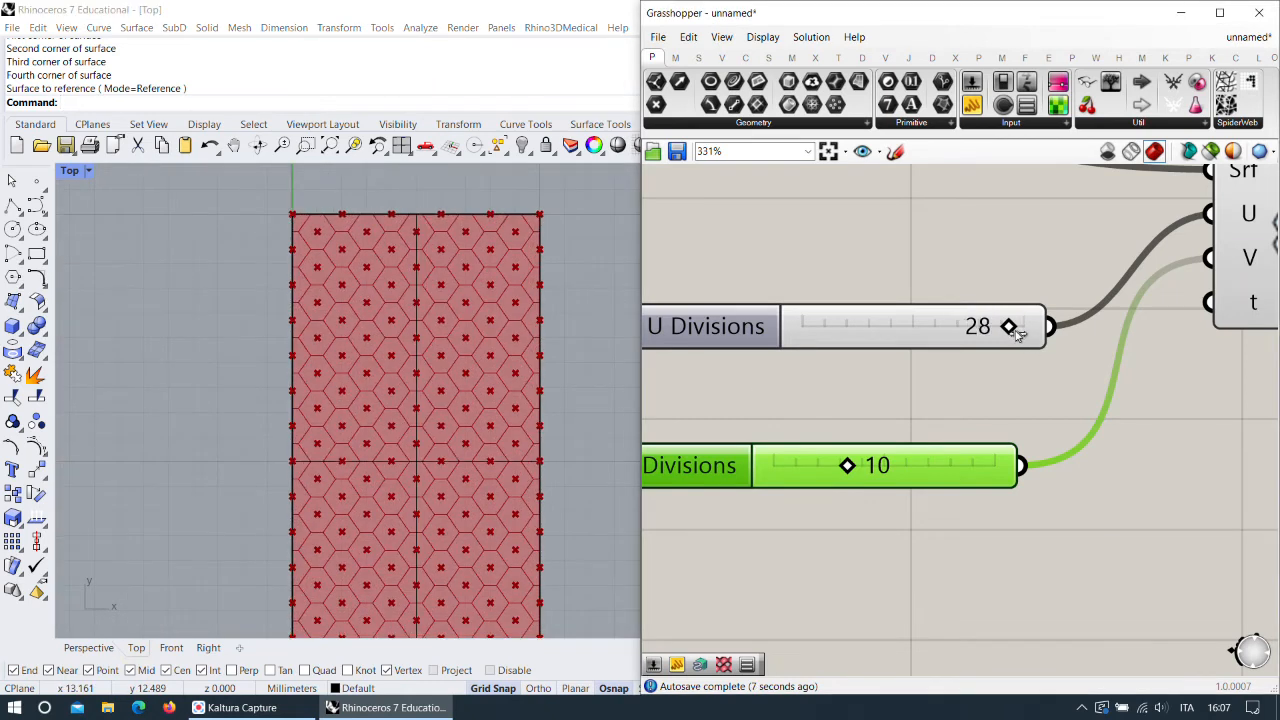
Add a decimal slider for the t input of Hexagon Cells, place it below the division sliders and set it to 0.28.
{"action": "right_click_drag", "start_coordinate": [1166, 323], "coordinate": [1008, 317]}
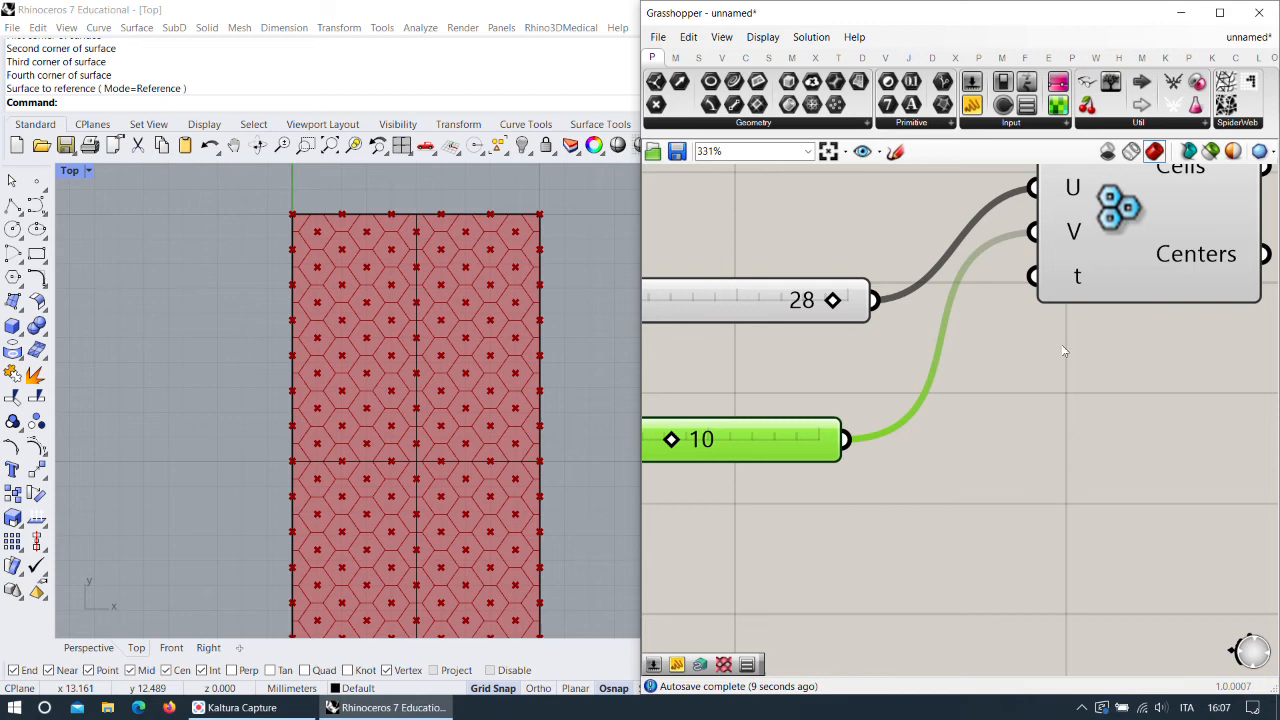
{"action": "double_click", "coordinate": [988, 520]}
{"action": "type", "text": "80.27"}
{"action": "key", "text": "Return"}
{"action": "left_click_drag", "start_coordinate": [1172, 519], "coordinate": [1066, 292]}
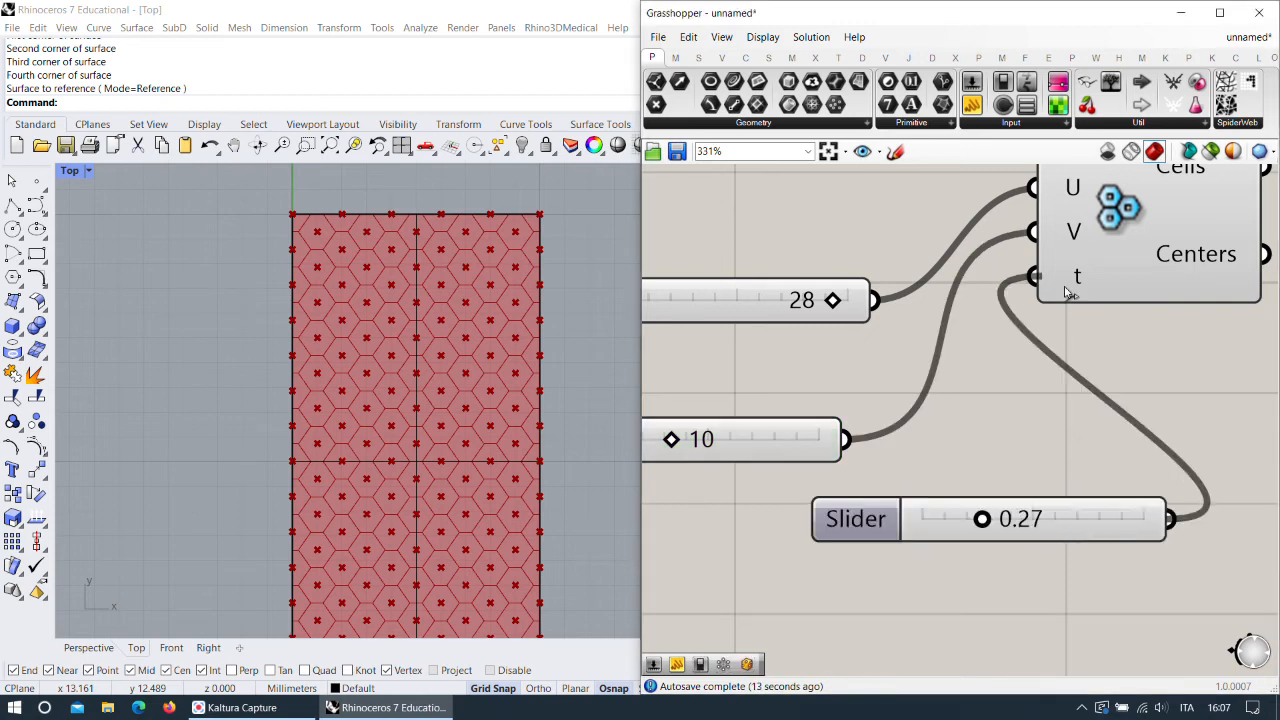
{"action": "left_click_drag", "start_coordinate": [1090, 530], "coordinate": [828, 535]}
{"action": "scroll", "coordinate": [828, 535], "scroll_direction": "up", "scroll_amount": 2}
{"action": "mouse_move", "coordinate": [837, 446]}
{"action": "left_mouse_down"}
{"action": "mouse_move", "coordinate": [868, 446]}
{"action": "mouse_move", "coordinate": [812, 446]}
{"action": "mouse_move", "coordinate": [825, 450]}
{"action": "left_mouse_up"}
Lower V Divisions slightly and shift the Hexagon Cells component a little on the canvas.
{"action": "right_click_drag", "start_coordinate": [760, 325], "coordinate": [899, 480]}
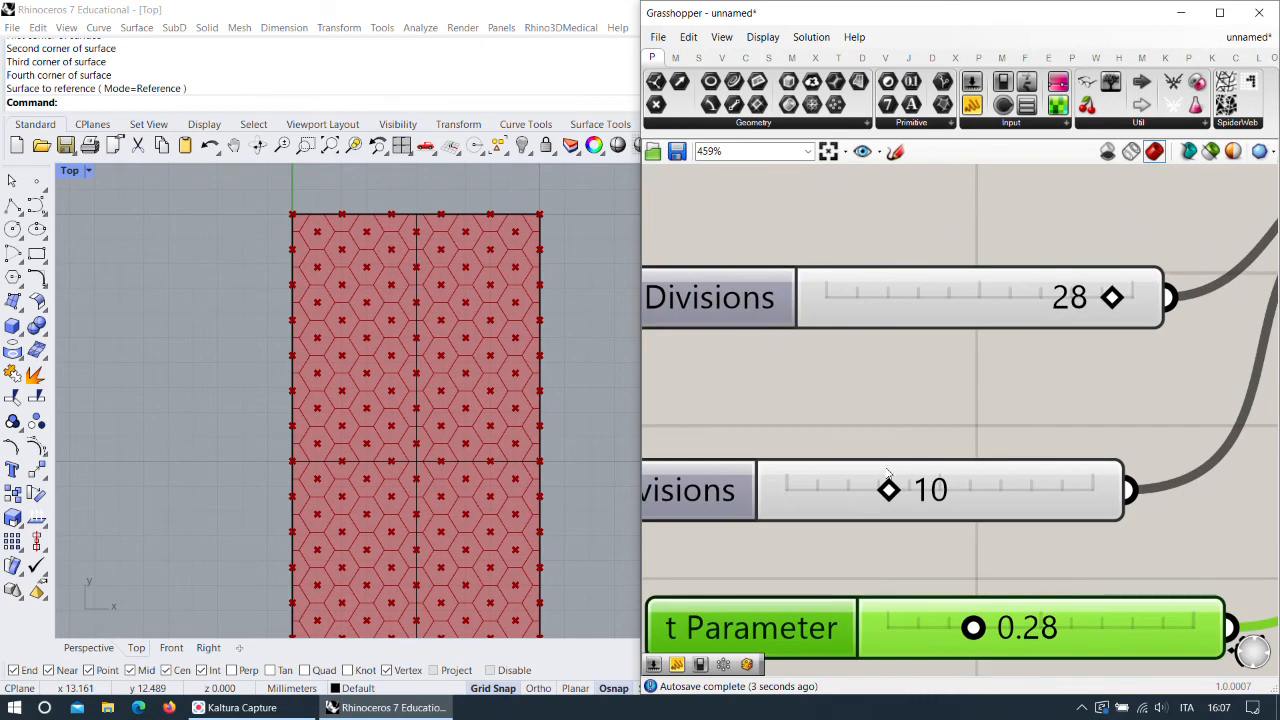
{"action": "mouse_move", "coordinate": [889, 488]}
{"action": "left_mouse_down"}
{"action": "mouse_move", "coordinate": [863, 488]}
{"action": "mouse_move", "coordinate": [888, 487]}
{"action": "left_mouse_up"}
{"action": "scroll", "coordinate": [990, 441], "scroll_direction": "down", "scroll_amount": 4}
{"action": "right_click_drag", "start_coordinate": [990, 441], "coordinate": [940, 349]}
{"action": "right_click_drag", "start_coordinate": [1228, 255], "coordinate": [866, 466]}
{"action": "scroll", "coordinate": [939, 287], "scroll_direction": "down", "scroll_amount": 2}
{"action": "scroll", "coordinate": [867, 466], "scroll_direction": "up", "scroll_amount": 1}
{"action": "left_click_drag", "start_coordinate": [818, 413], "coordinate": [829, 381]}
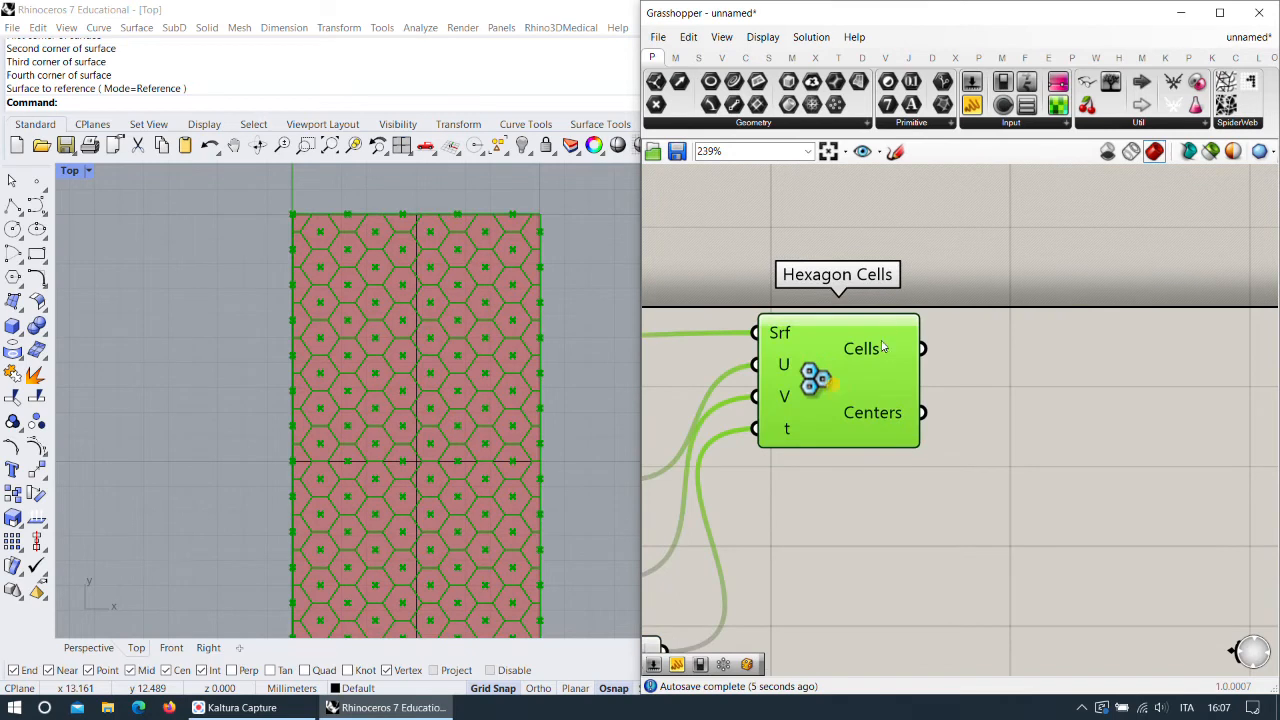
Examine the Cells output of Hexagon Cells and the corresponding hexagon outlines in the Top viewport.
{"action": "mouse_move", "coordinate": [883, 355]}
{"action": "left_click", "coordinate": [986, 371]}
{"action": "right_click_drag", "start_coordinate": [960, 372], "coordinate": [752, 374]}
{"action": "left_click", "coordinate": [725, 362]}
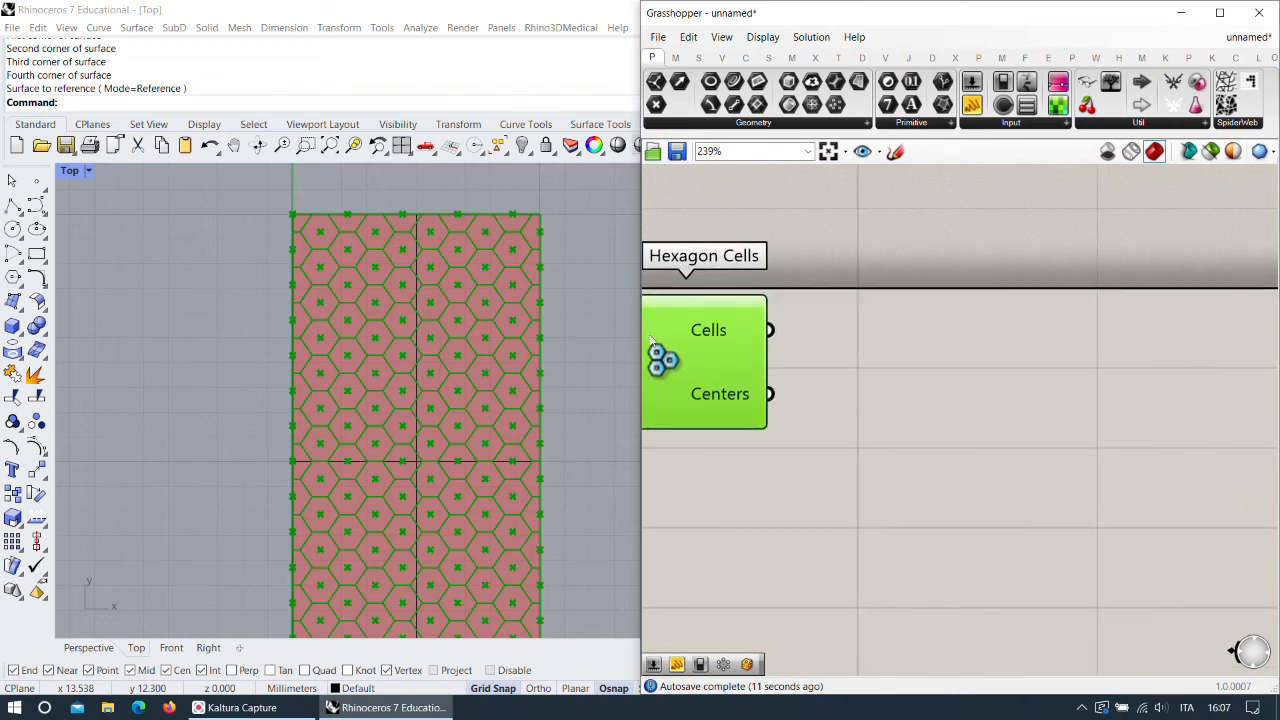
{"action": "right_click_drag", "start_coordinate": [651, 340], "coordinate": [717, 345]}
{"action": "left_click", "coordinate": [955, 370]}
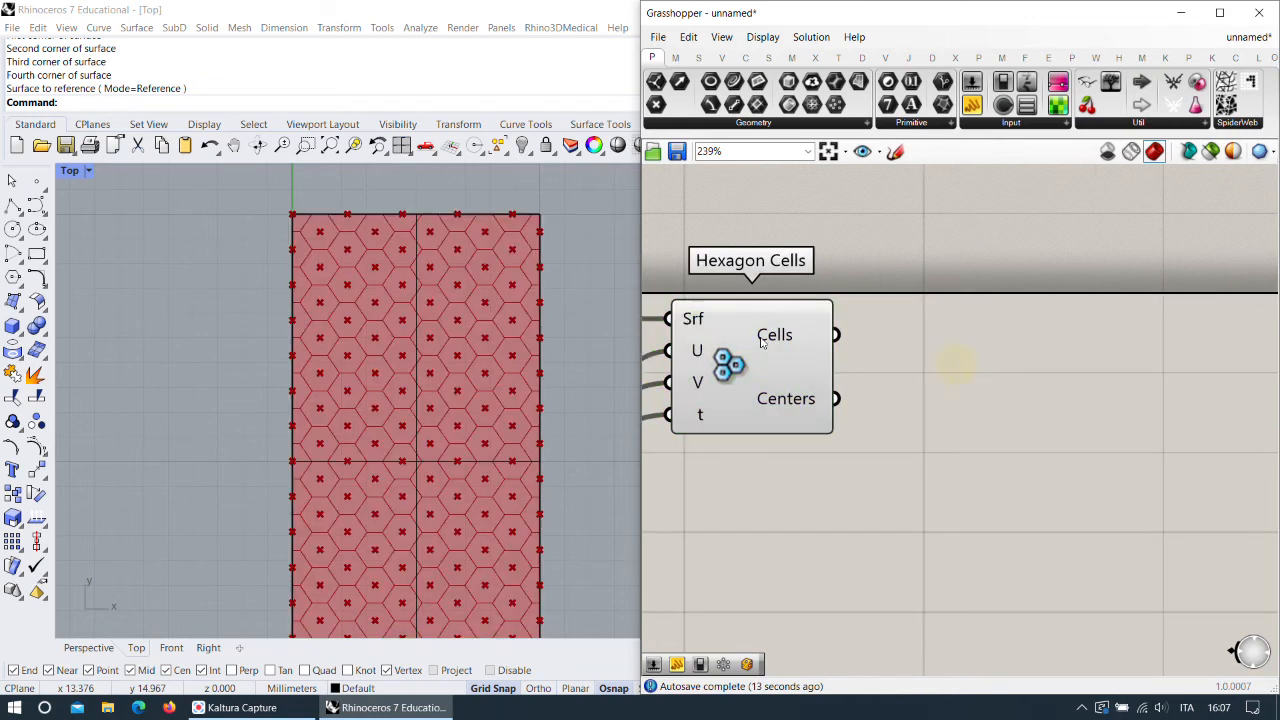
{"action": "mouse_move", "coordinate": [775, 340]}
{"action": "left_click", "coordinate": [773, 338]}
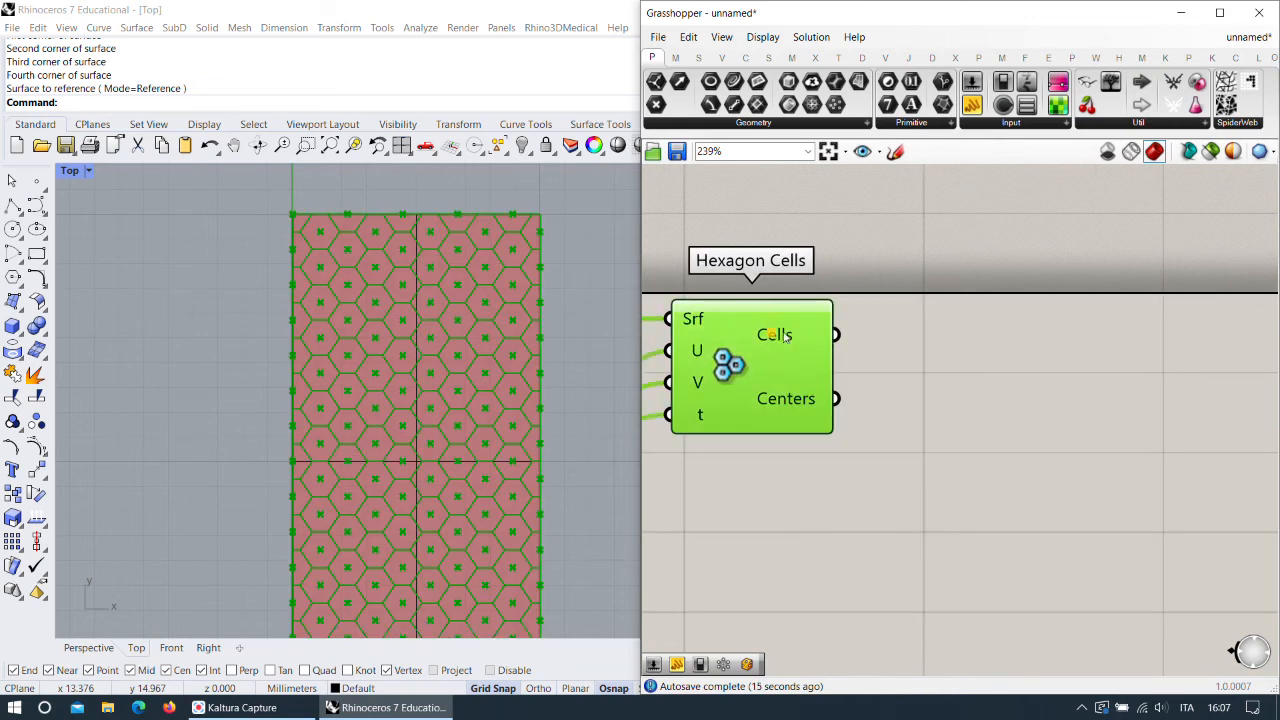
{"action": "scroll", "coordinate": [553, 270], "scroll_direction": "up", "scroll_amount": 3}
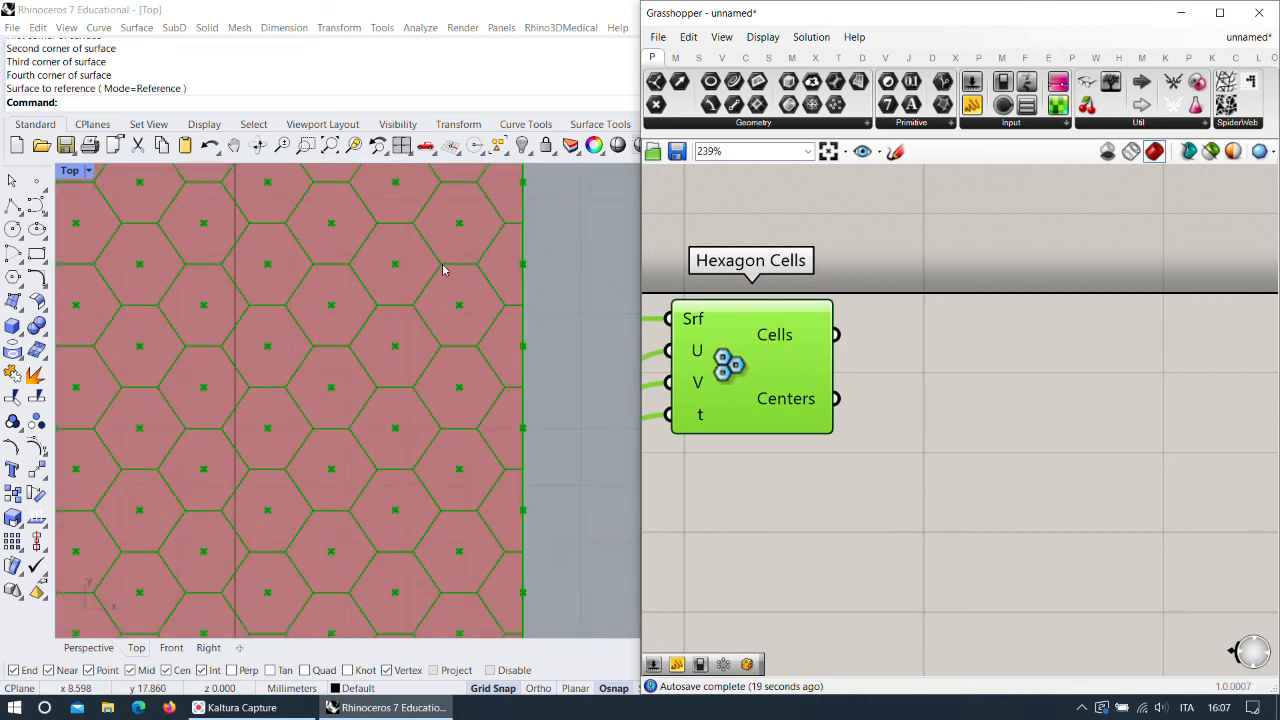
Add Weaverbird's Picture Frame beside Hexagon Cells and connect the Cells output to its M input.
{"action": "right_click_drag", "start_coordinate": [900, 330], "coordinate": [841, 351]}
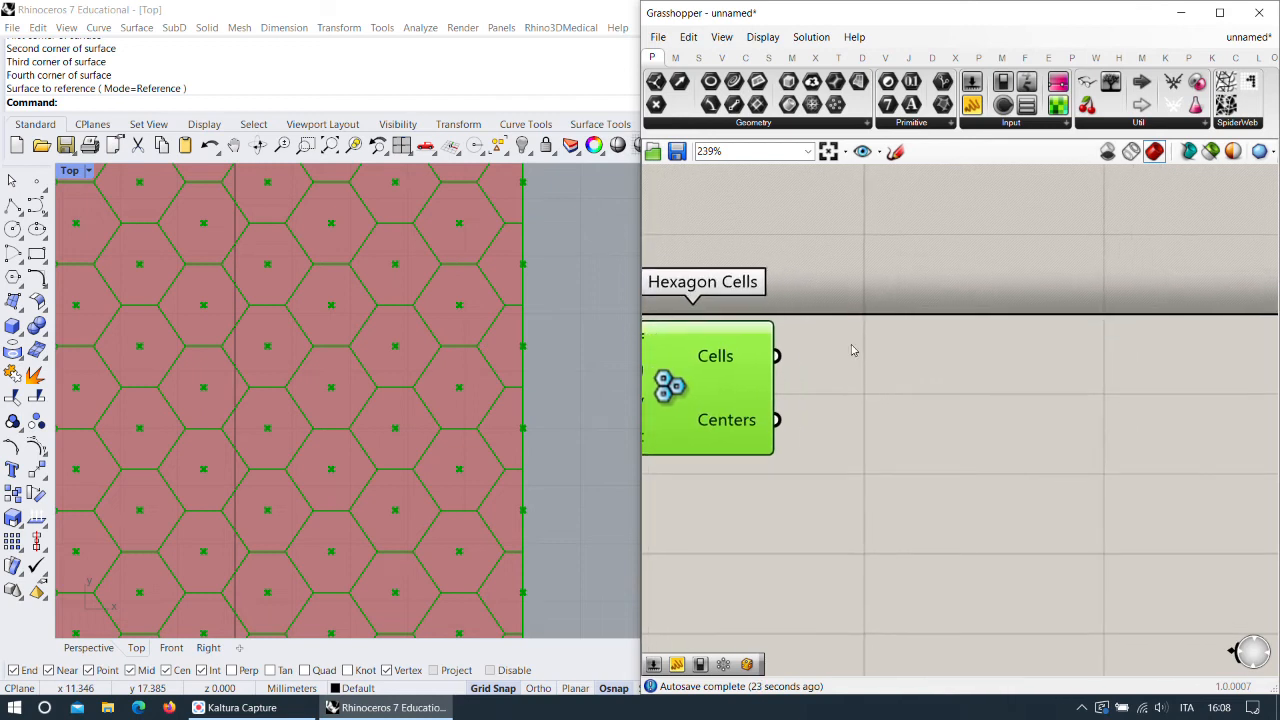
{"action": "left_click", "coordinate": [878, 384]}
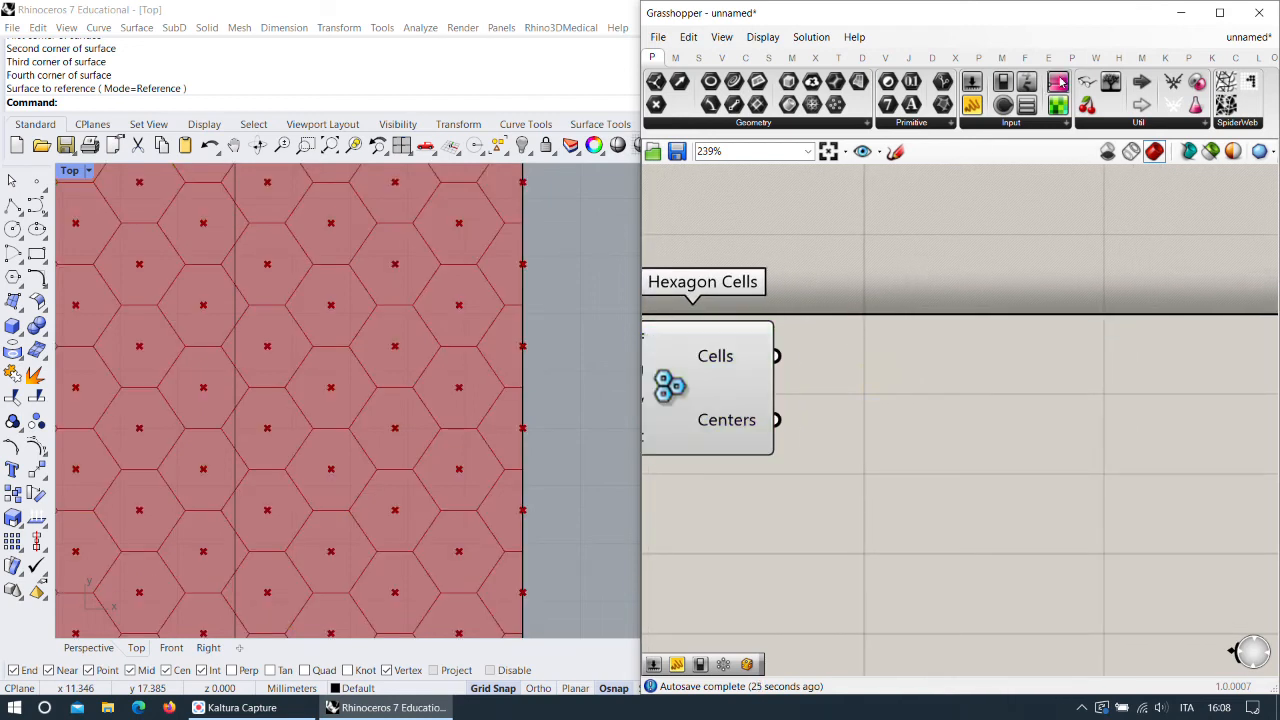
{"action": "left_click", "coordinate": [1096, 57]}
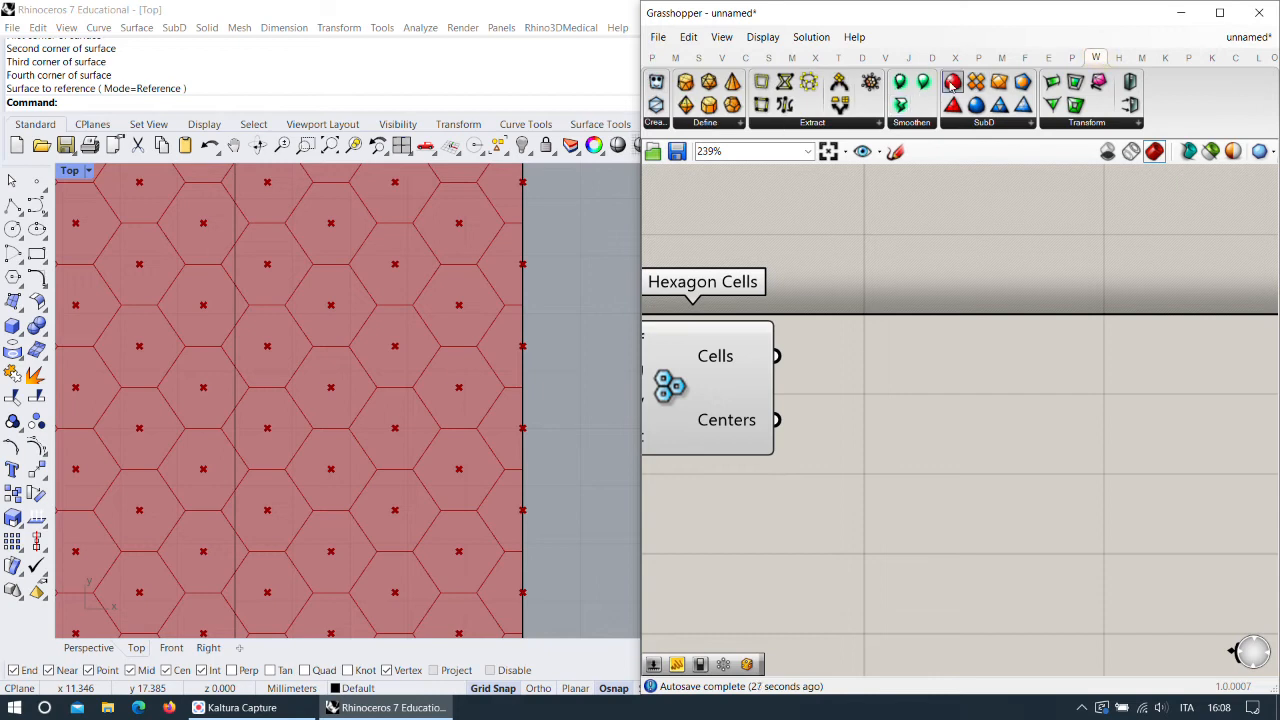
{"action": "left_click", "coordinate": [1098, 124]}
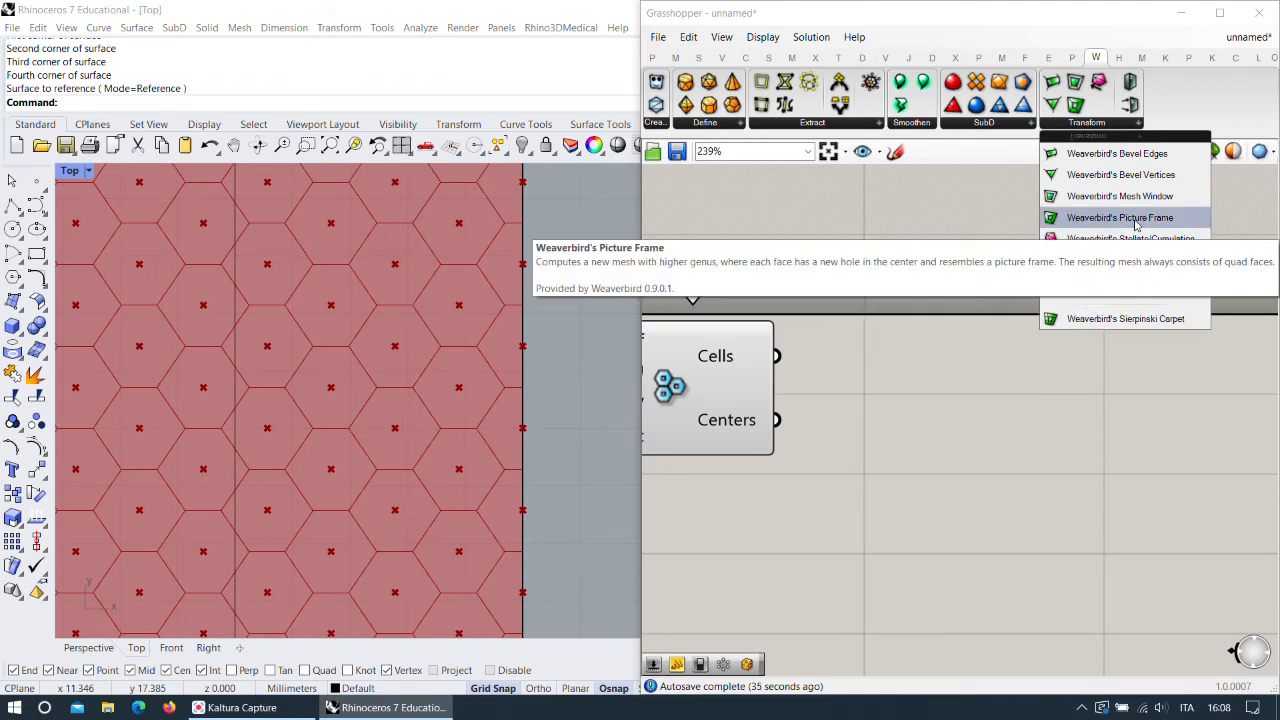
{"action": "left_click_drag", "start_coordinate": [1135, 225], "coordinate": [948, 389]}
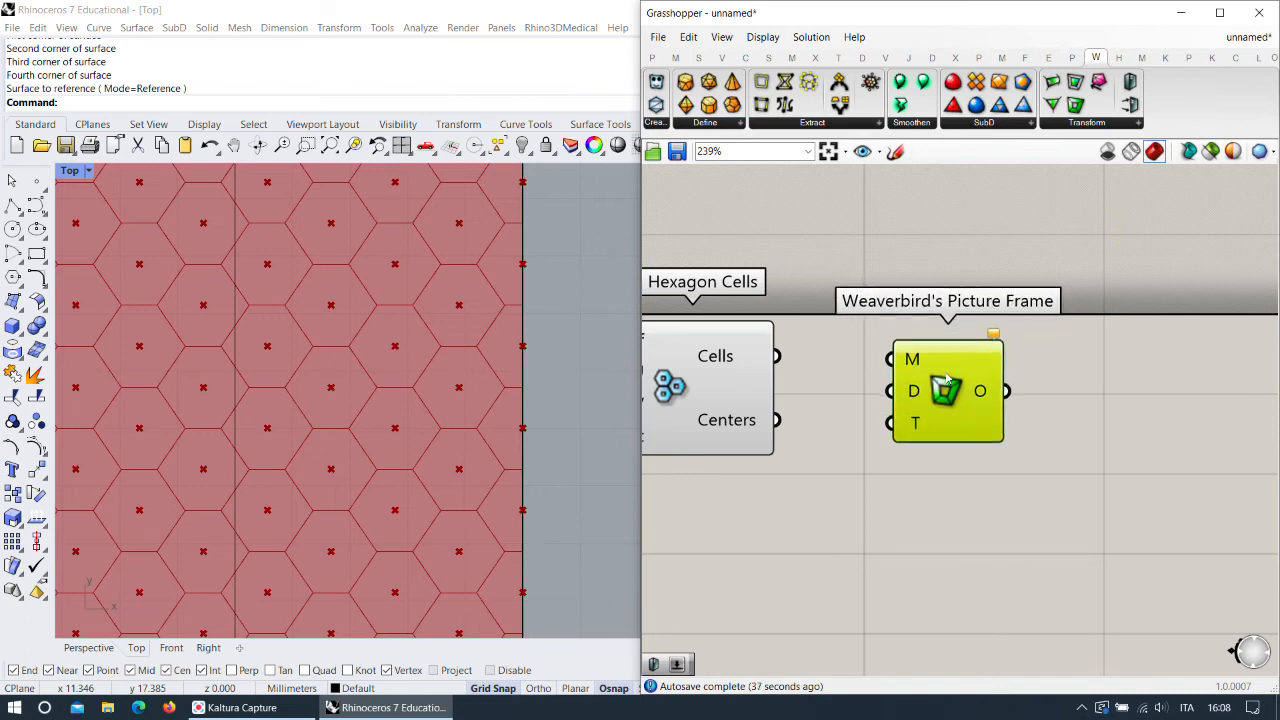
{"action": "left_click_drag", "start_coordinate": [948, 388], "coordinate": [961, 376]}
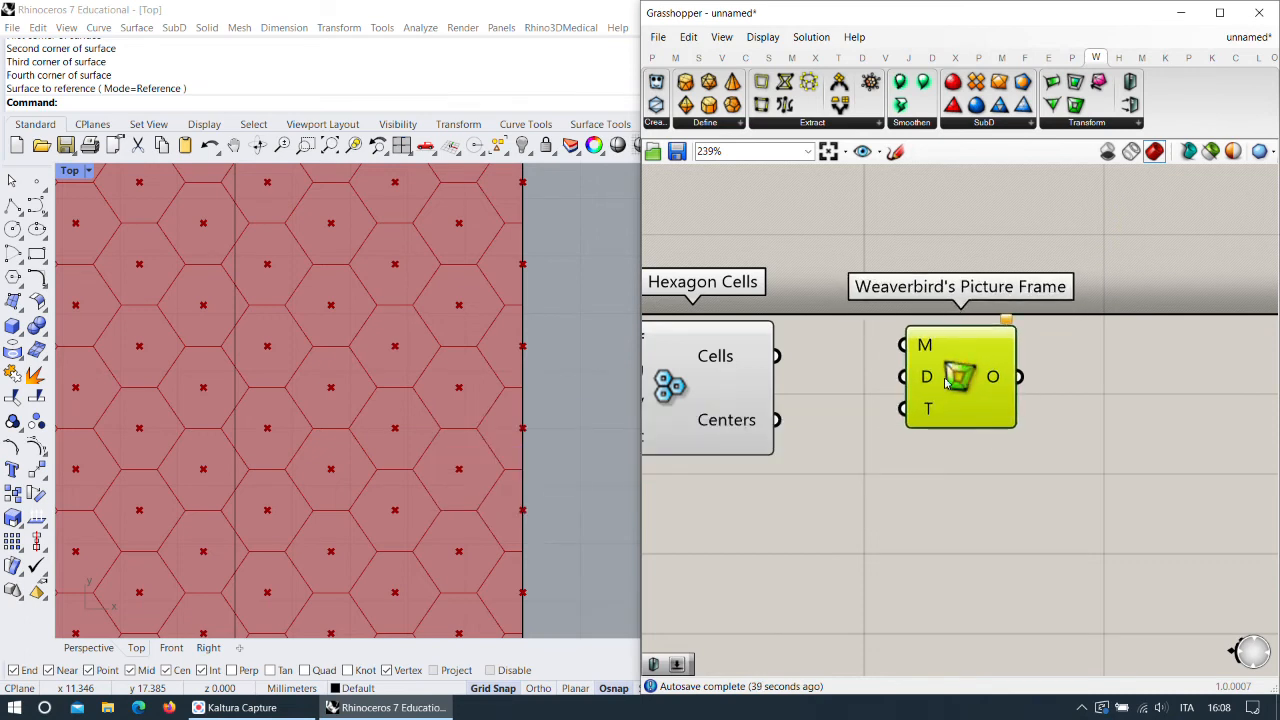
{"action": "left_click_drag", "start_coordinate": [777, 356], "coordinate": [903, 345]}
Turn off the preview of Hexagon Cells and move Picture Frame farther away, inspecting the framed hexagons in the Top viewport.
{"action": "left_click_drag", "start_coordinate": [958, 376], "coordinate": [1022, 395]}
{"action": "right_click", "coordinate": [703, 390]}
{"action": "right_click", "coordinate": [686, 392]}
{"action": "left_click", "coordinate": [720, 422]}
{"action": "scroll", "coordinate": [370, 297], "scroll_direction": "down", "scroll_amount": 3}
{"action": "scroll", "coordinate": [418, 318], "scroll_direction": "up", "scroll_amount": 6}
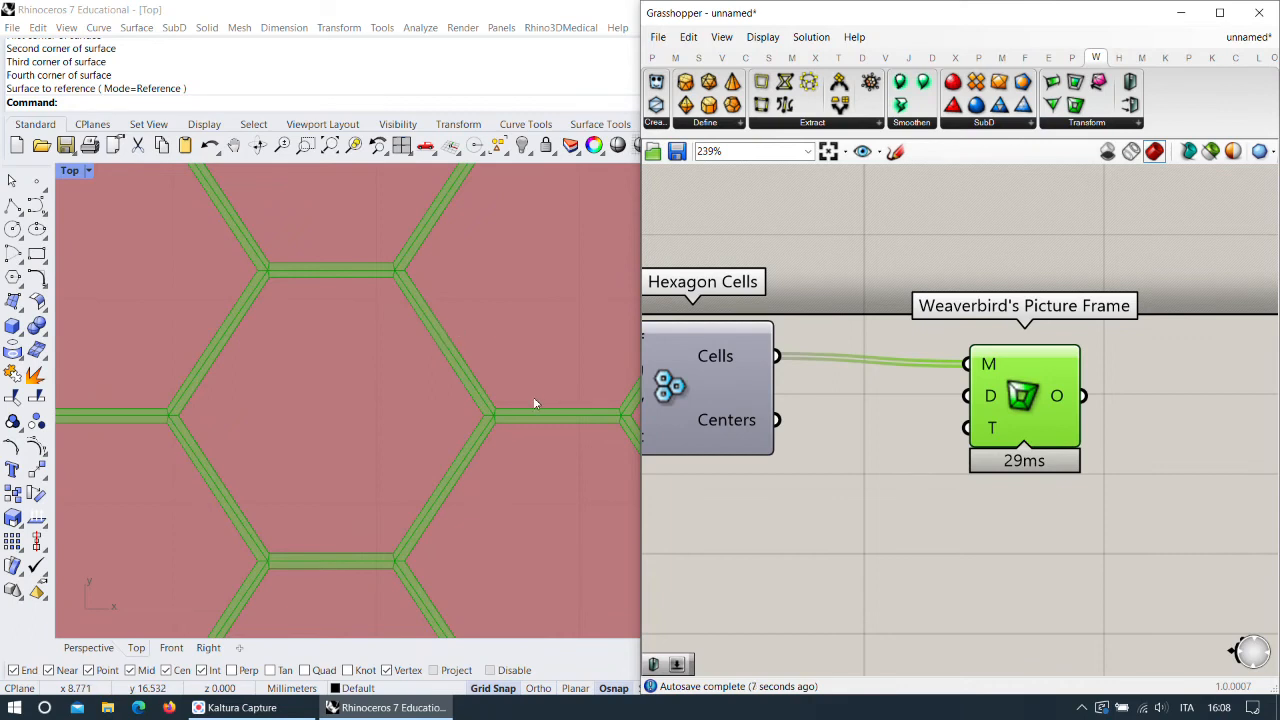
{"action": "left_click_drag", "start_coordinate": [1009, 398], "coordinate": [1062, 390]}
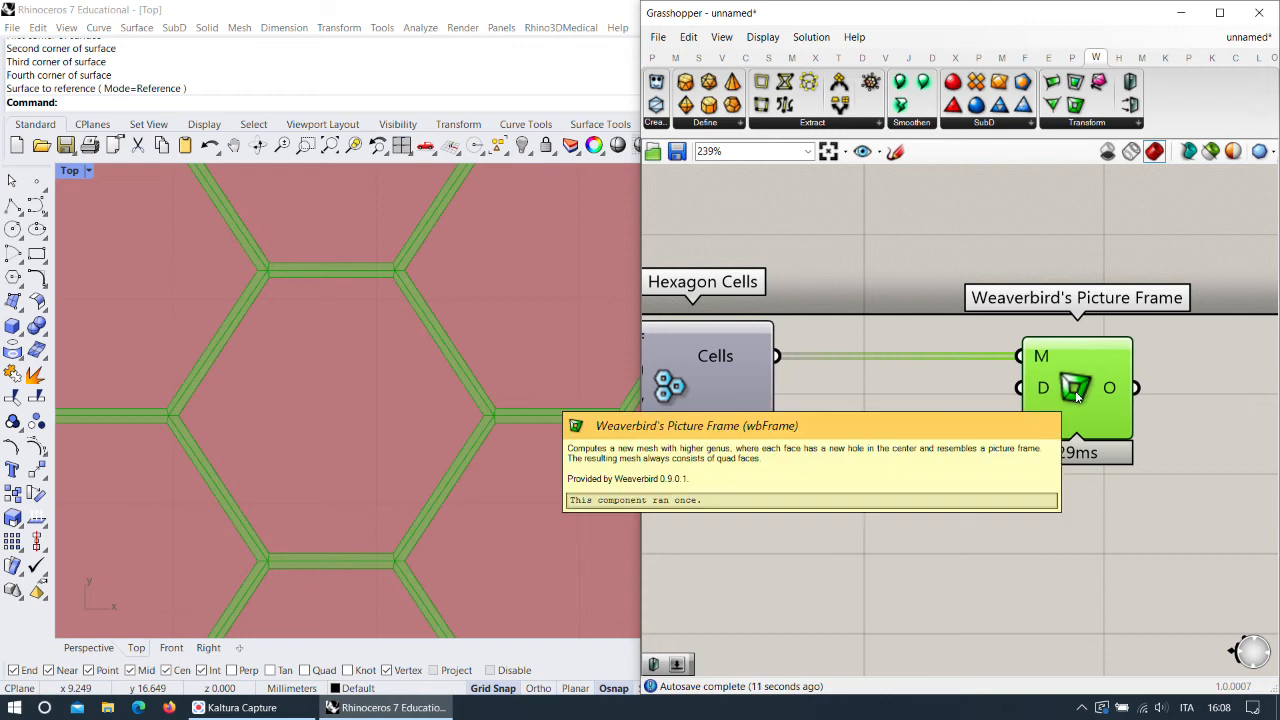
{"action": "scroll", "coordinate": [334, 323], "scroll_direction": "down", "scroll_amount": 5}
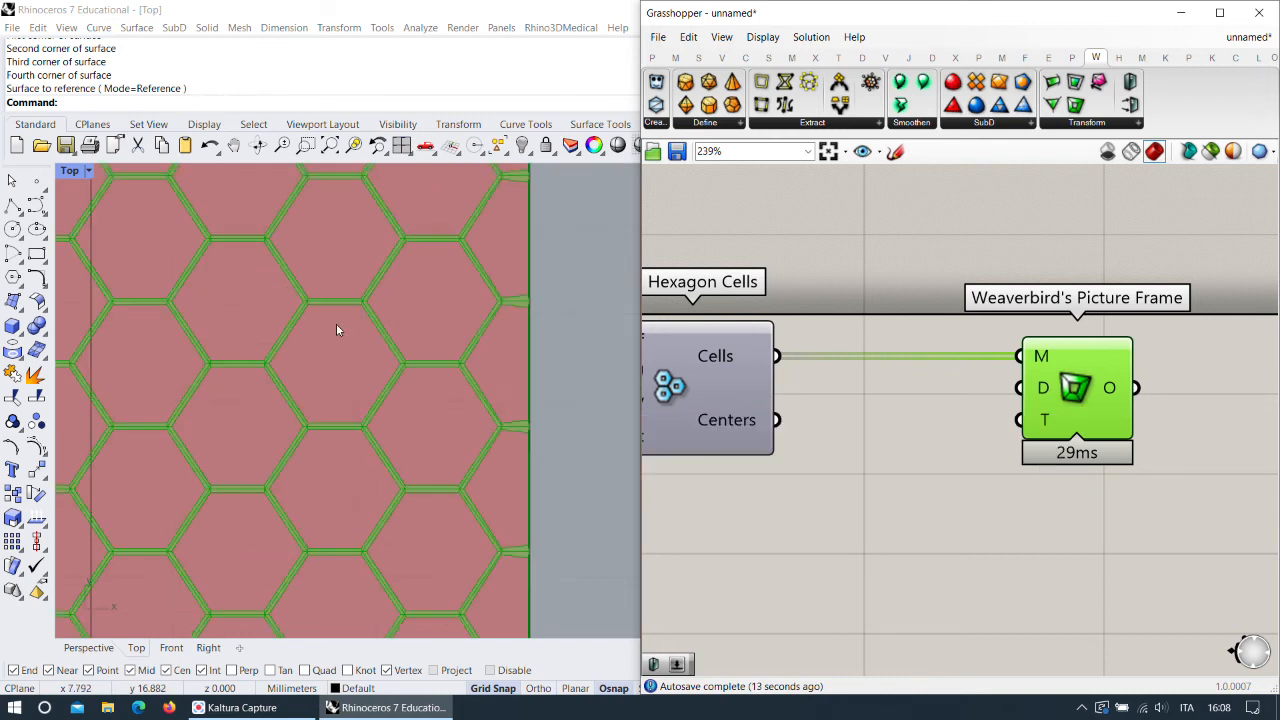
Add a number slider with value 0.5 below and connect it to the D input of Picture Frame.
{"action": "scroll", "coordinate": [923, 374], "scroll_direction": "up", "scroll_amount": 2}
{"action": "double_click", "coordinate": [927, 491]}
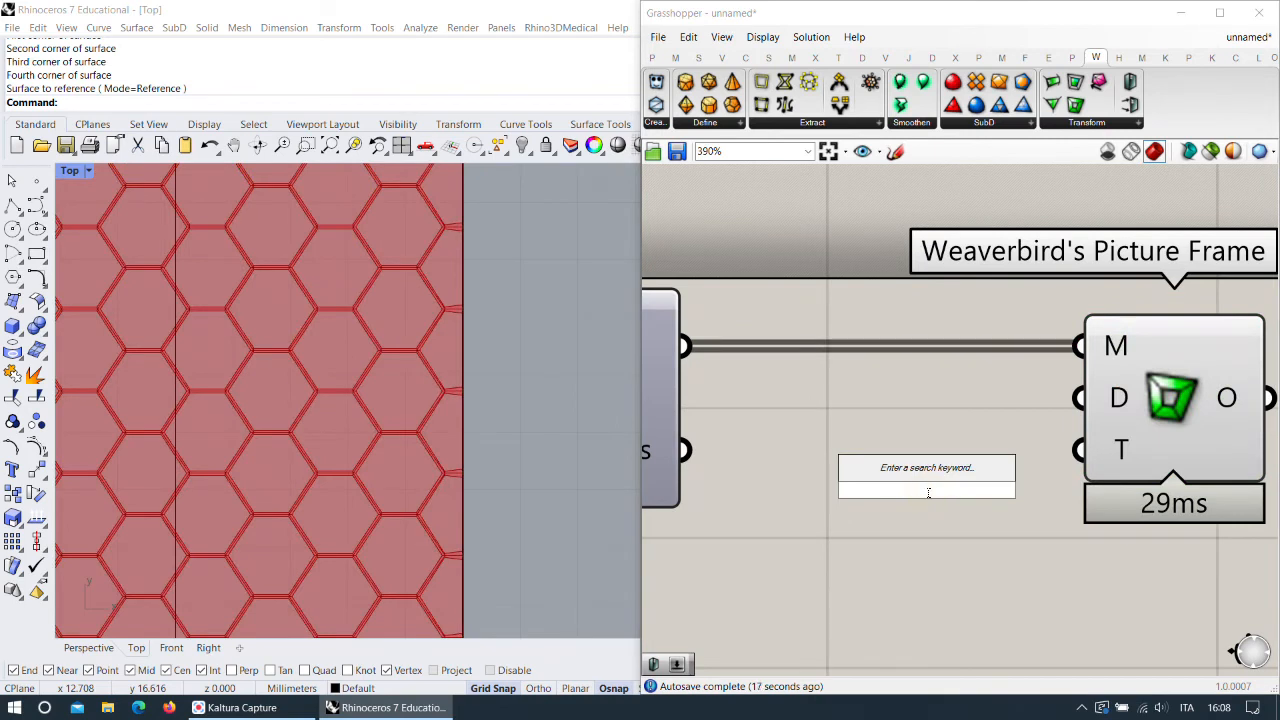
{"action": "type", "text": "0.5"}
{"action": "key", "text": "Return"}
{"action": "left_click_drag", "start_coordinate": [970, 488], "coordinate": [886, 550]}
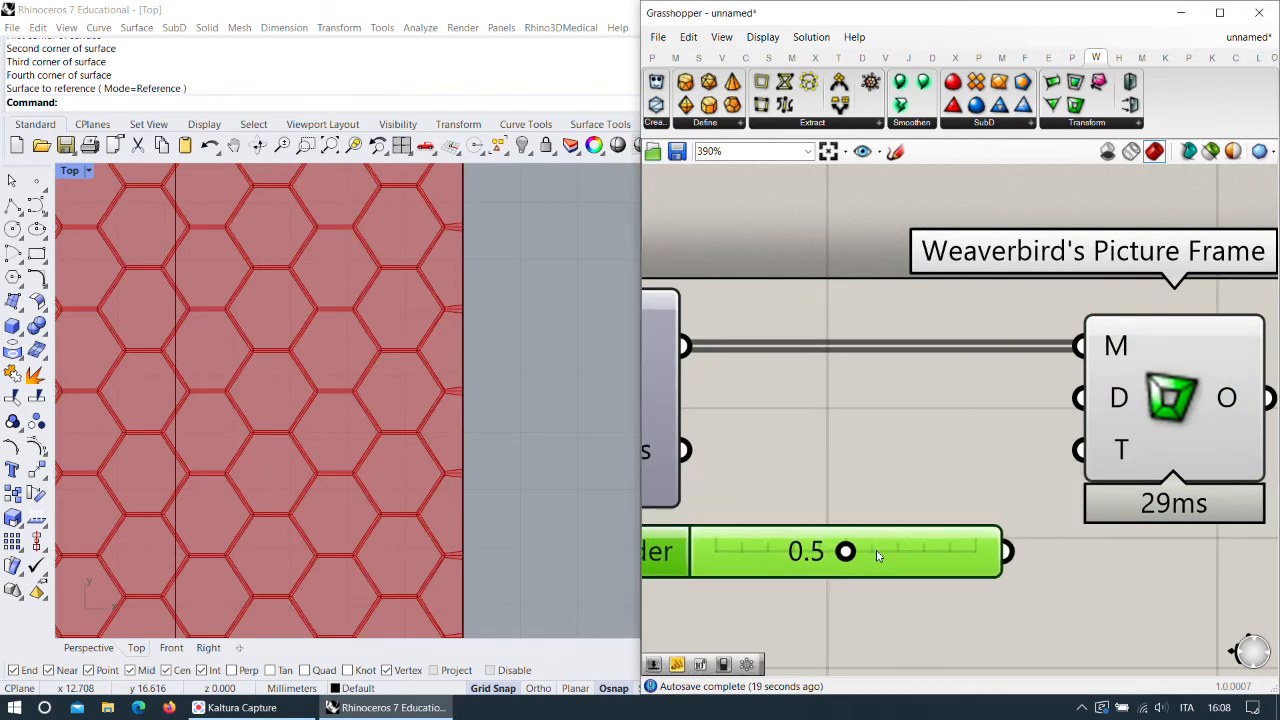
{"action": "left_click_drag", "start_coordinate": [1008, 551], "coordinate": [1114, 398]}
{"action": "left_click_drag", "start_coordinate": [1221, 407], "coordinate": [1258, 407]}
{"action": "scroll", "coordinate": [1010, 417], "scroll_direction": "down", "scroll_amount": 2}
{"action": "scroll", "coordinate": [1010, 417], "scroll_direction": "down", "scroll_amount": 1}
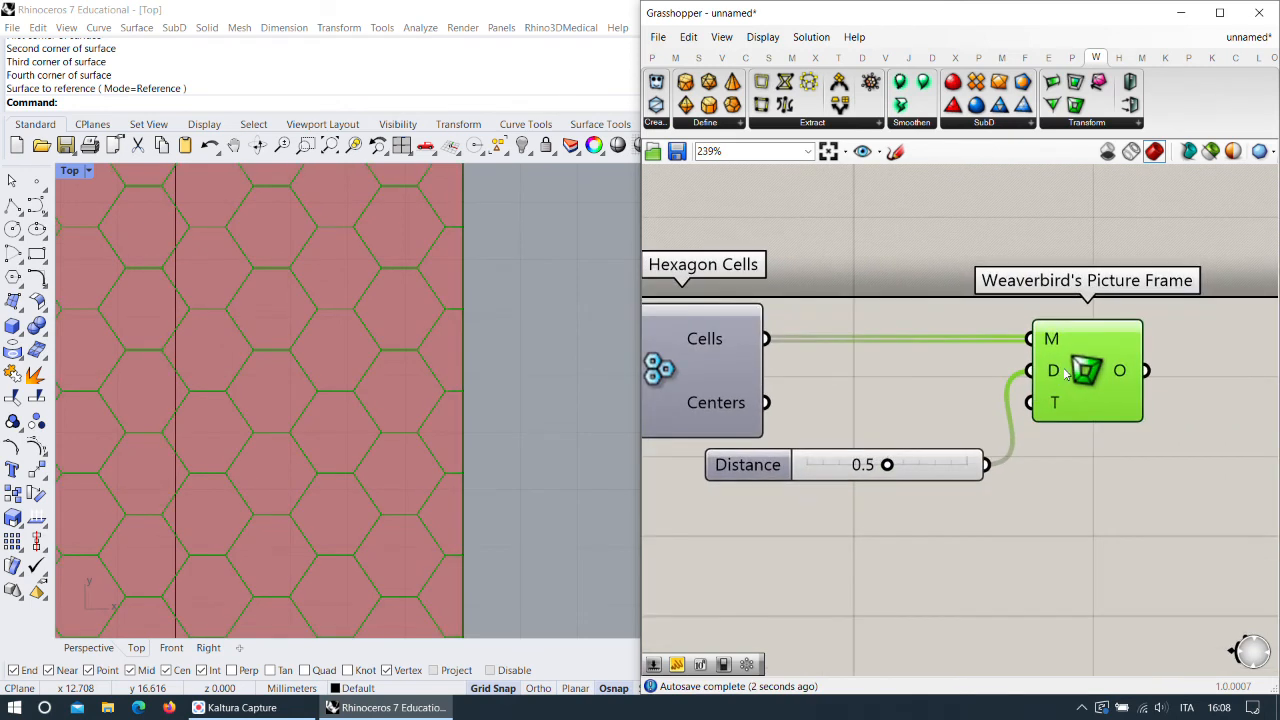
Set the Distance slider to 1.0 and check the resulting frames near the surface's corner in the Top viewport.
{"action": "scroll", "coordinate": [881, 445], "scroll_direction": "up", "scroll_amount": 3}
{"action": "left_click_drag", "start_coordinate": [892, 475], "coordinate": [1010, 478]}
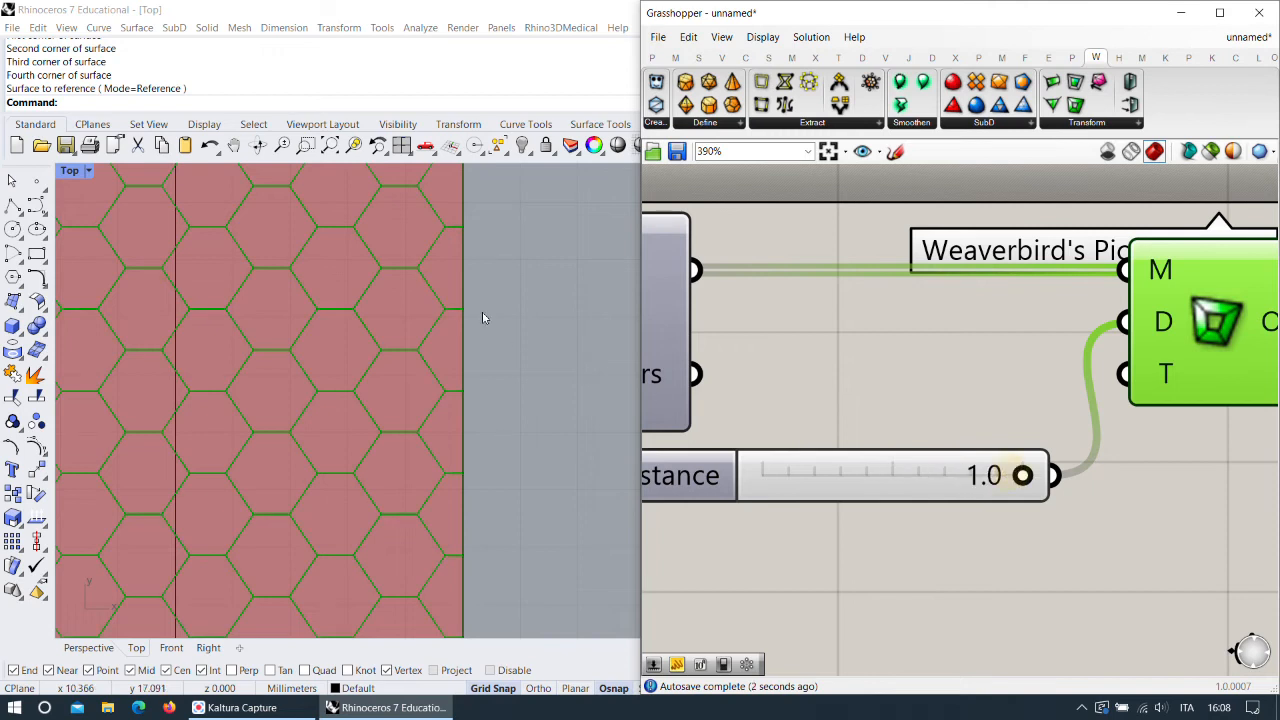
{"action": "scroll", "coordinate": [483, 318], "scroll_direction": "down", "scroll_amount": 1}
{"action": "scroll", "coordinate": [508, 314], "scroll_direction": "up", "scroll_amount": 5}
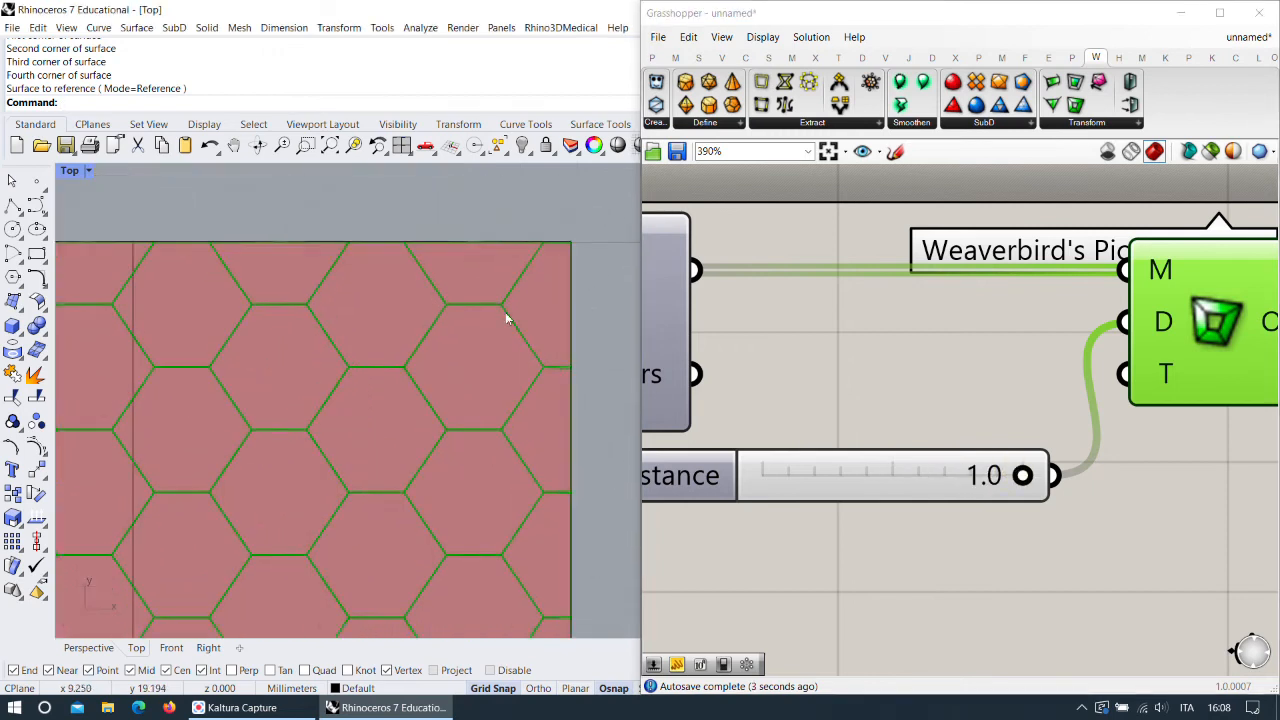
Raise the upper limit of the Distance slider and set the Picture Frame distance to 12.6.
{"action": "double_click", "coordinate": [700, 474]}
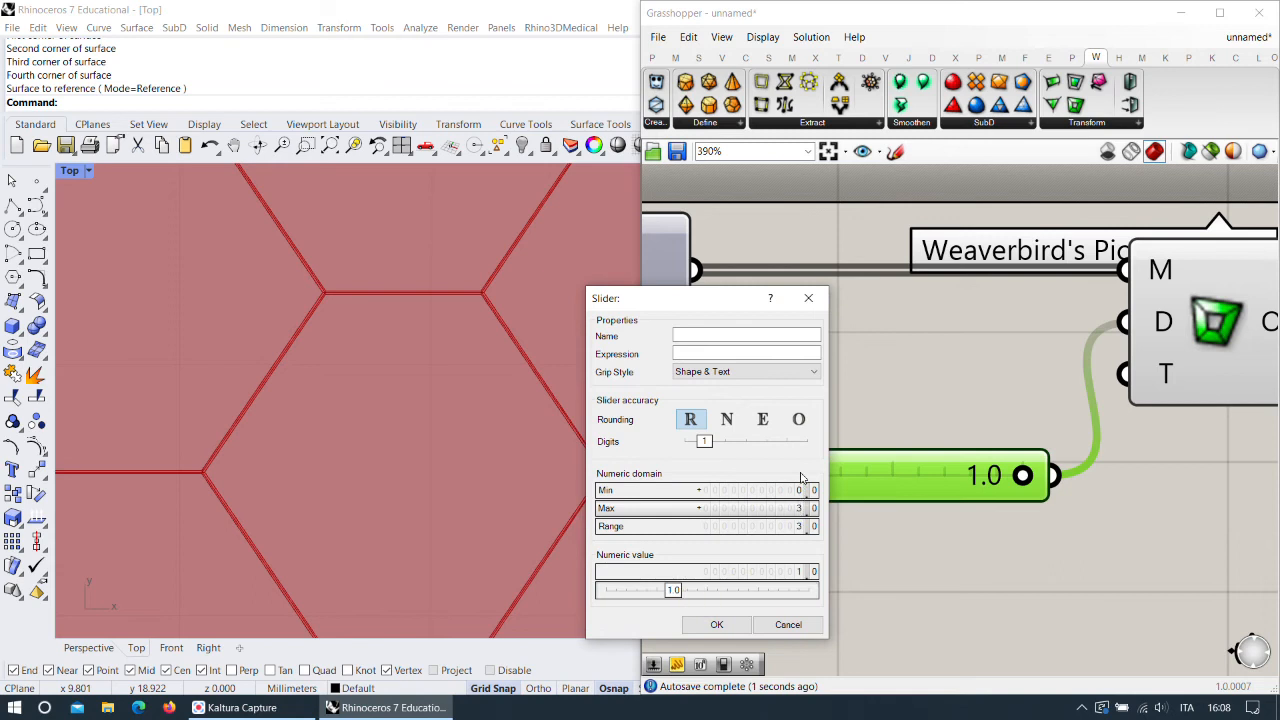
{"action": "left_click", "coordinate": [722, 626]}
{"action": "left_click_drag", "start_coordinate": [866, 474], "coordinate": [1020, 474]}
{"action": "right_click_drag", "start_coordinate": [650, 481], "coordinate": [770, 457]}
{"action": "double_click", "coordinate": [770, 457]}
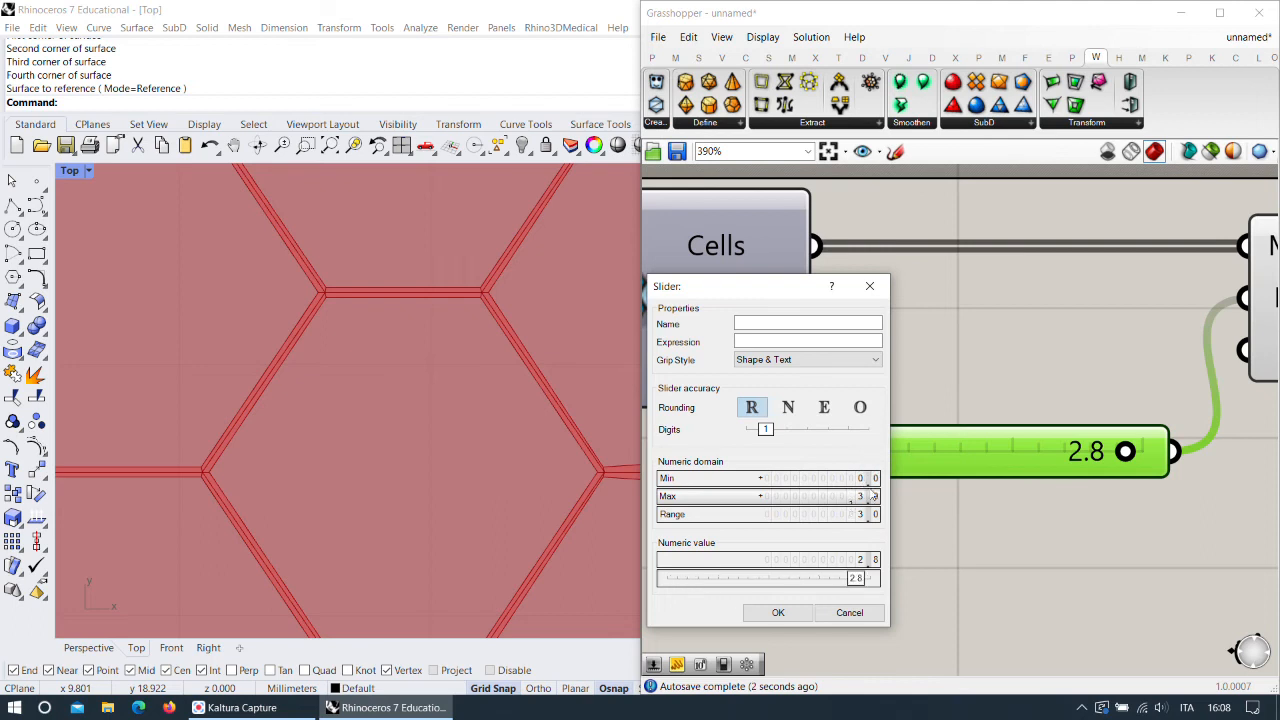
{"action": "left_click", "coordinate": [777, 611]}
{"action": "left_click_drag", "start_coordinate": [942, 453], "coordinate": [1136, 451]}
{"action": "scroll", "coordinate": [971, 306], "scroll_direction": "down", "scroll_amount": 5}
{"action": "scroll", "coordinate": [423, 354], "scroll_direction": "down", "scroll_amount": 3}
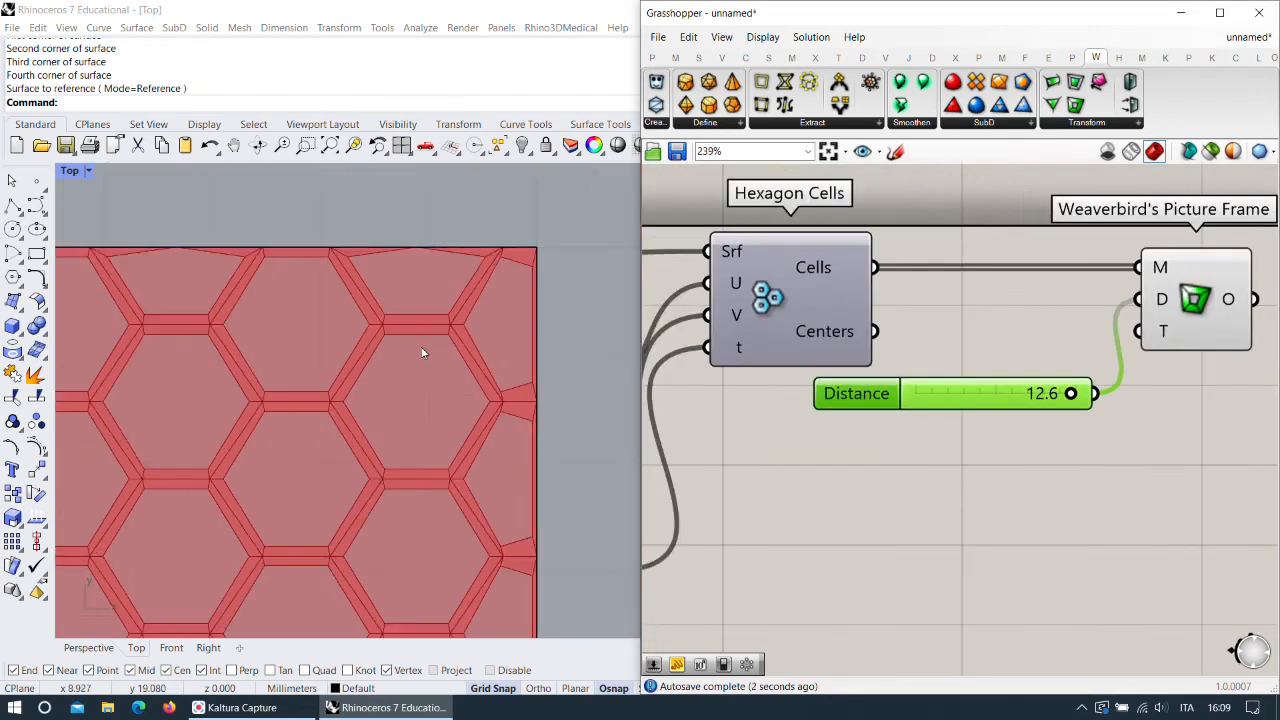
{"action": "scroll", "coordinate": [1071, 310], "scroll_direction": "up", "scroll_amount": 2}
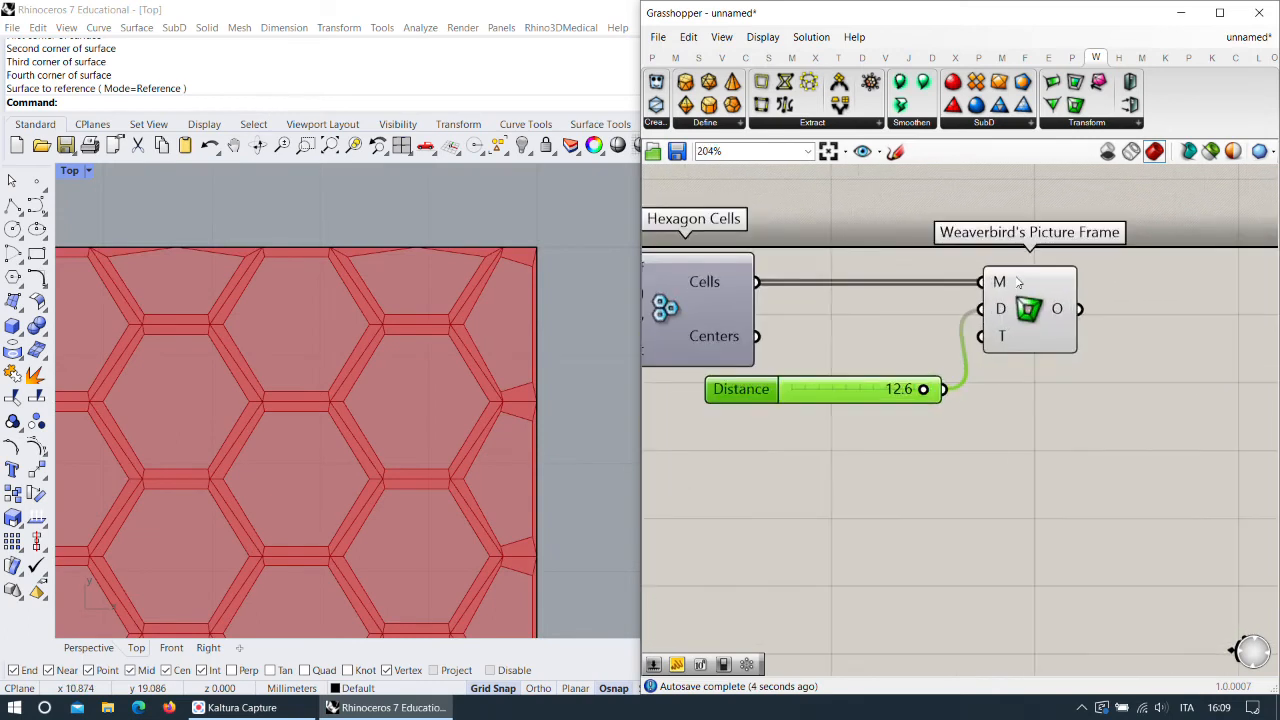
Highlight the Picture Frame result in the Top viewport and turn off the preview of the Surface parameter.
{"action": "left_click", "coordinate": [1043, 314]}
{"action": "scroll", "coordinate": [480, 325], "scroll_direction": "down", "scroll_amount": 4}
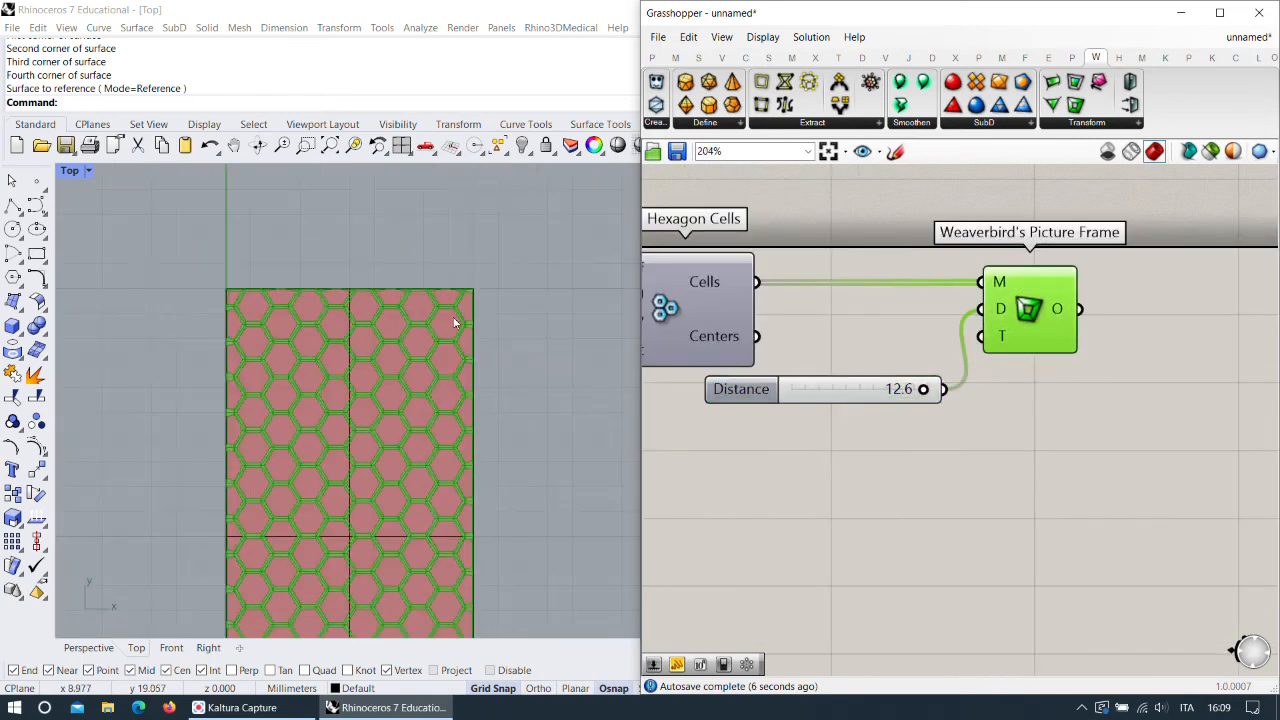
{"action": "right_click", "coordinate": [680, 310]}
{"action": "right_click_drag", "start_coordinate": [680, 310], "coordinate": [985, 288]}
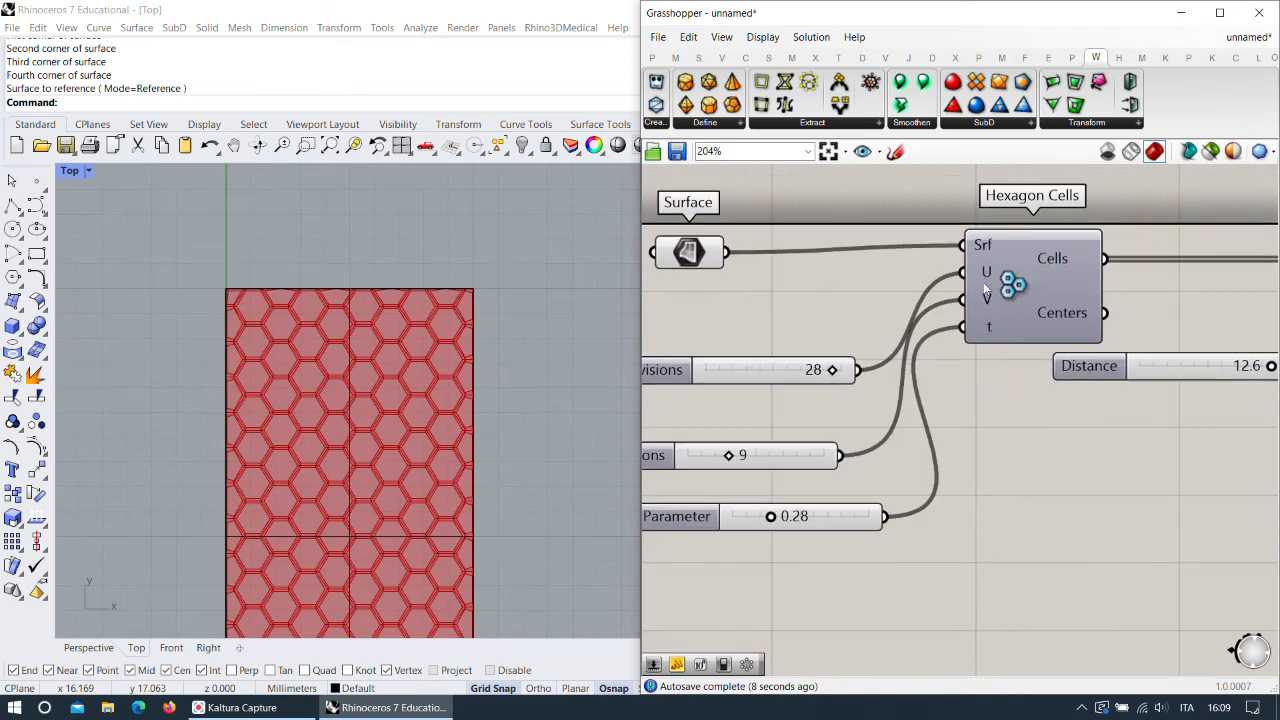
{"action": "right_click", "coordinate": [691, 252]}
{"action": "left_click", "coordinate": [716, 274]}
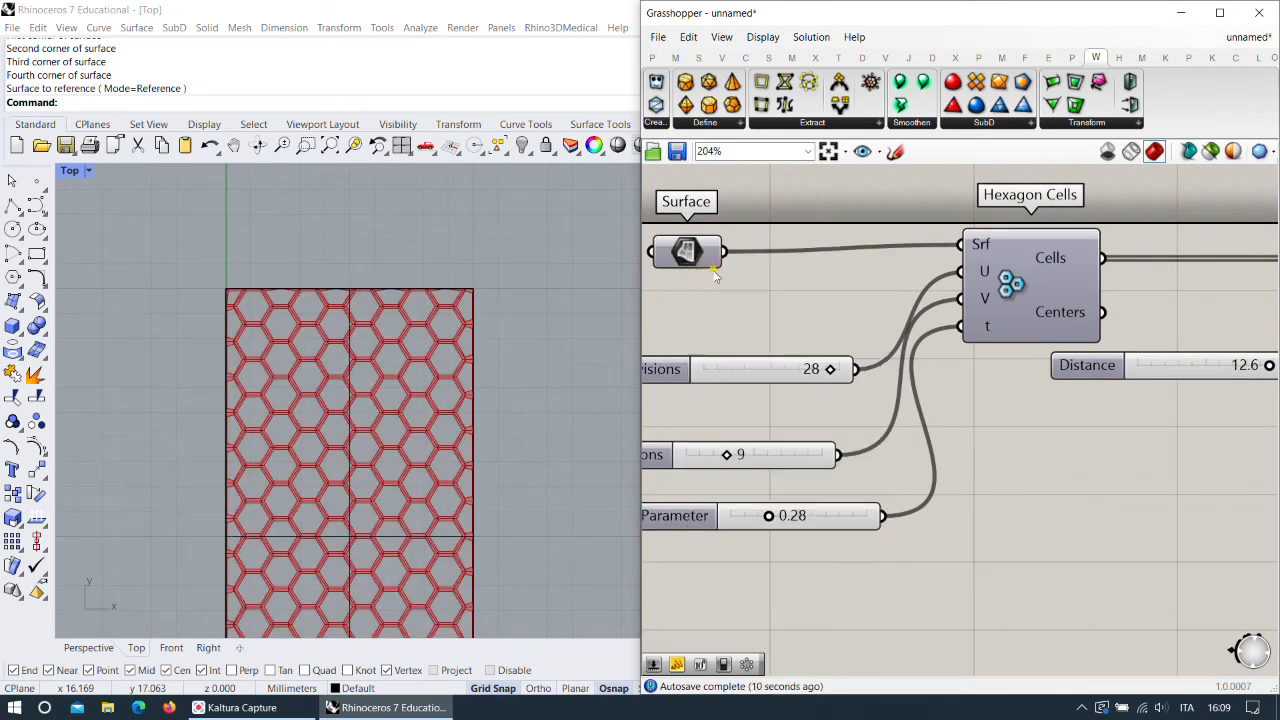
Examine the hexagonal frames in the Top and Perspective viewports and read the description of Weaverbird's Picture Frame.
{"action": "scroll", "coordinate": [795, 345], "scroll_direction": "down", "scroll_amount": 2}
{"action": "right_click_drag", "start_coordinate": [824, 352], "coordinate": [770, 314]}
{"action": "scroll", "coordinate": [375, 460], "scroll_direction": "down", "scroll_amount": 2}
{"action": "scroll", "coordinate": [381, 468], "scroll_direction": "up", "scroll_amount": 5}
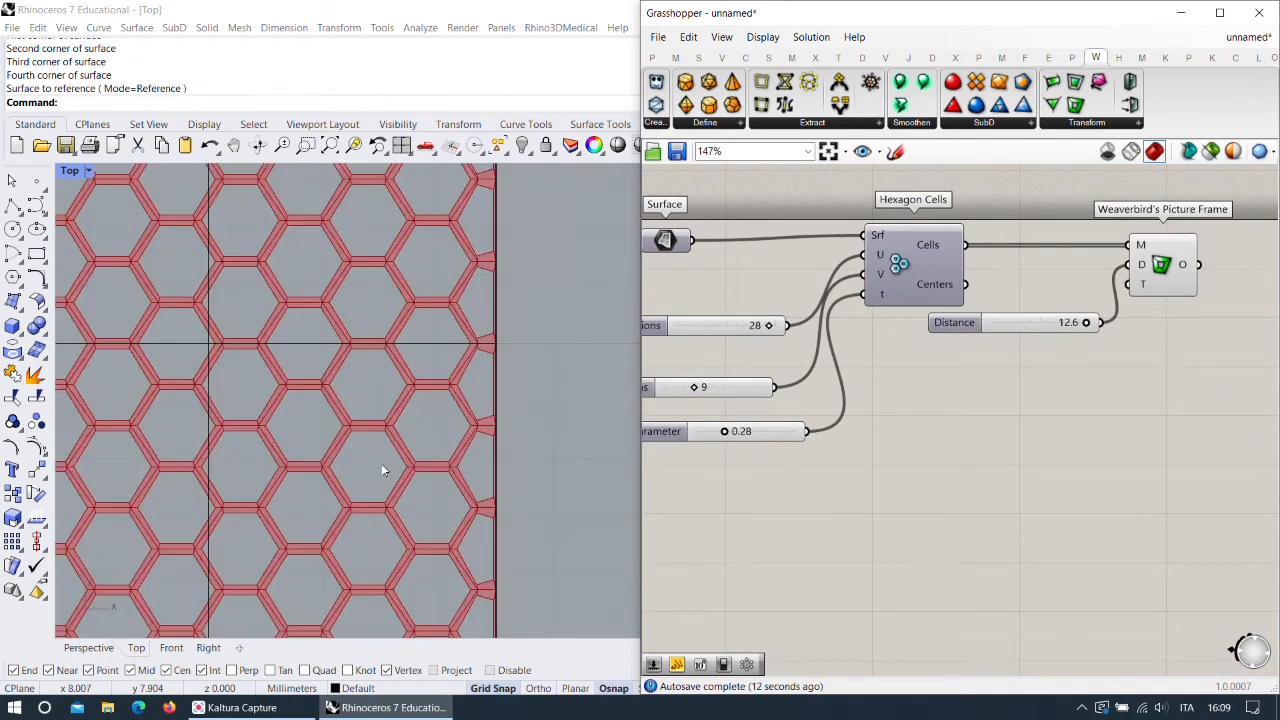
{"action": "scroll", "coordinate": [386, 438], "scroll_direction": "up", "scroll_amount": 3}
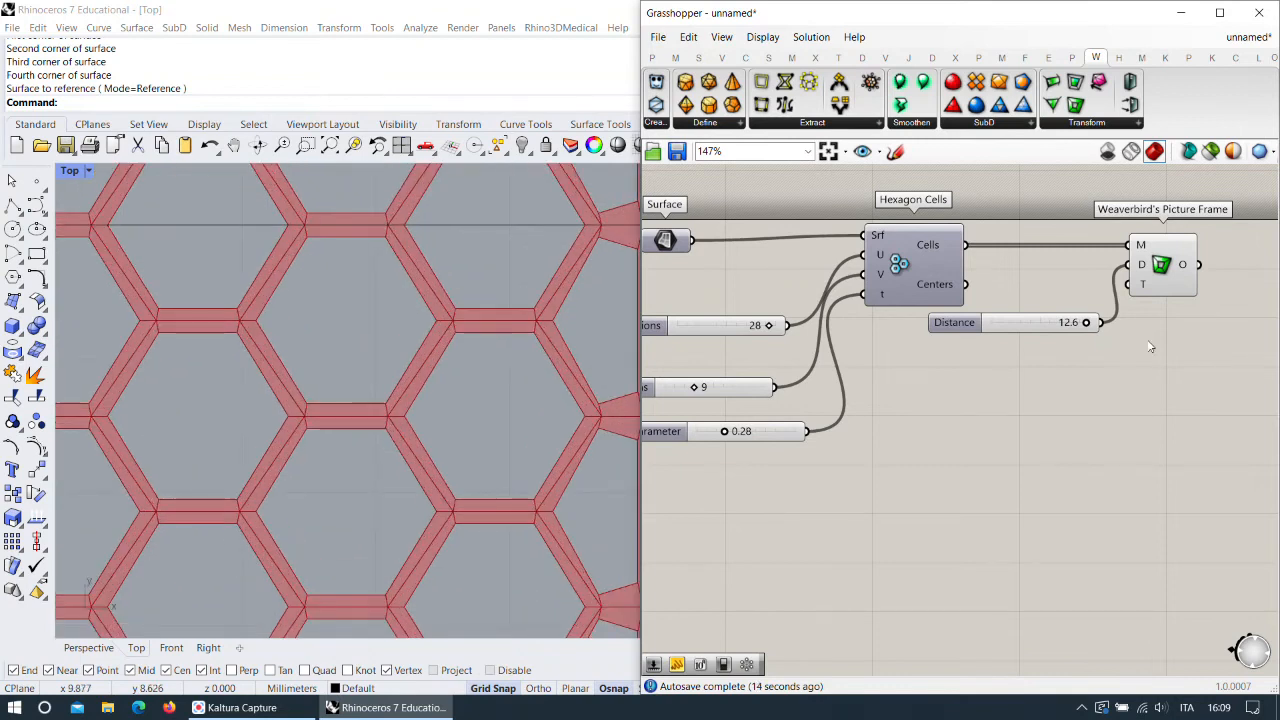
{"action": "right_click_drag", "start_coordinate": [1218, 285], "coordinate": [1004, 308]}
{"action": "scroll", "coordinate": [1004, 308], "scroll_direction": "up", "scroll_amount": 3}
{"action": "mouse_move", "coordinate": [881, 311]}
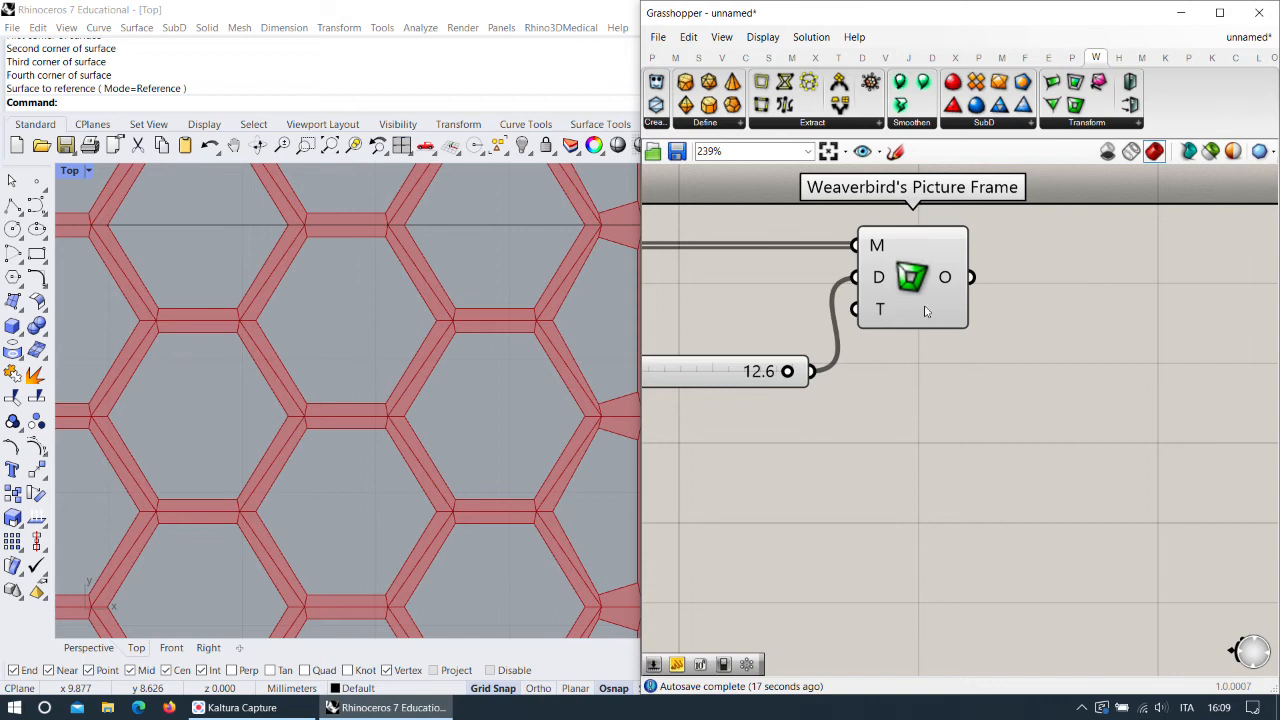
{"action": "right_click_drag", "start_coordinate": [1062, 312], "coordinate": [957, 327]}
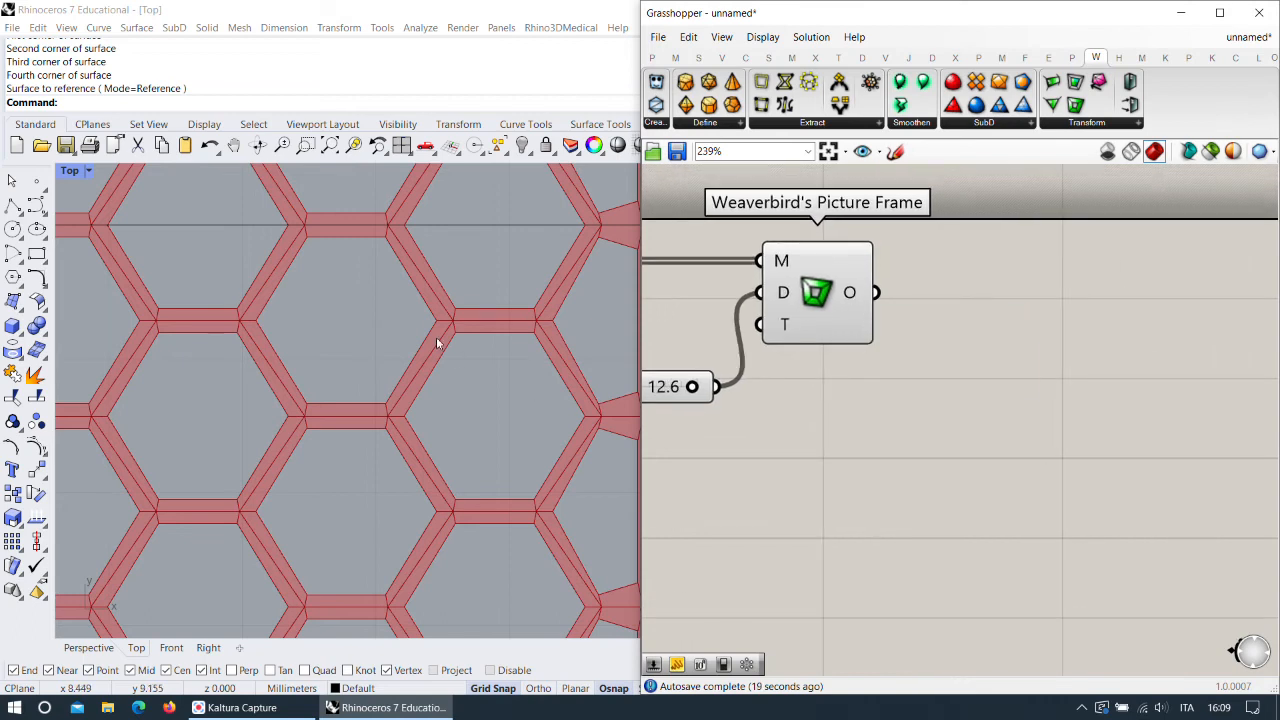
{"action": "scroll", "coordinate": [491, 420], "scroll_direction": "down", "scroll_amount": 5}
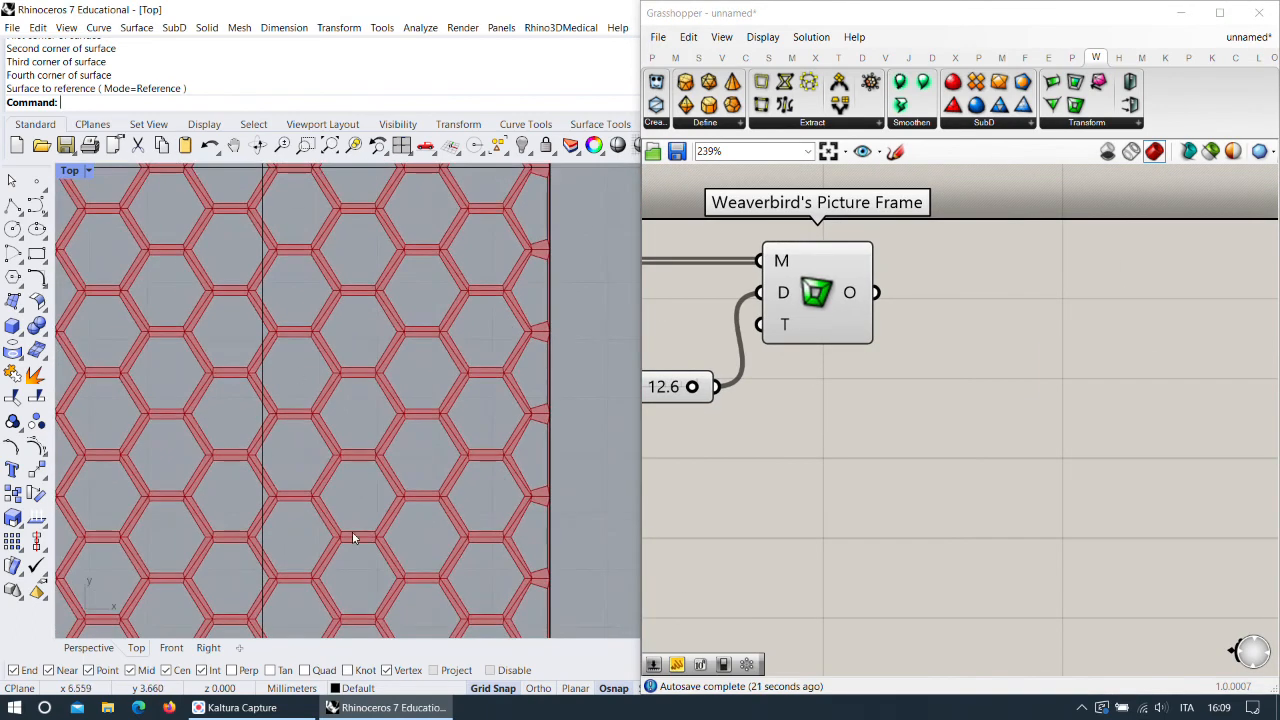
{"action": "left_click", "coordinate": [102, 649]}
{"action": "right_click_drag", "start_coordinate": [215, 545], "coordinate": [366, 427]}
{"action": "scroll", "coordinate": [380, 429], "scroll_direction": "up", "scroll_amount": 10}
{"action": "right_click_drag", "start_coordinate": [784, 373], "coordinate": [846, 360]}
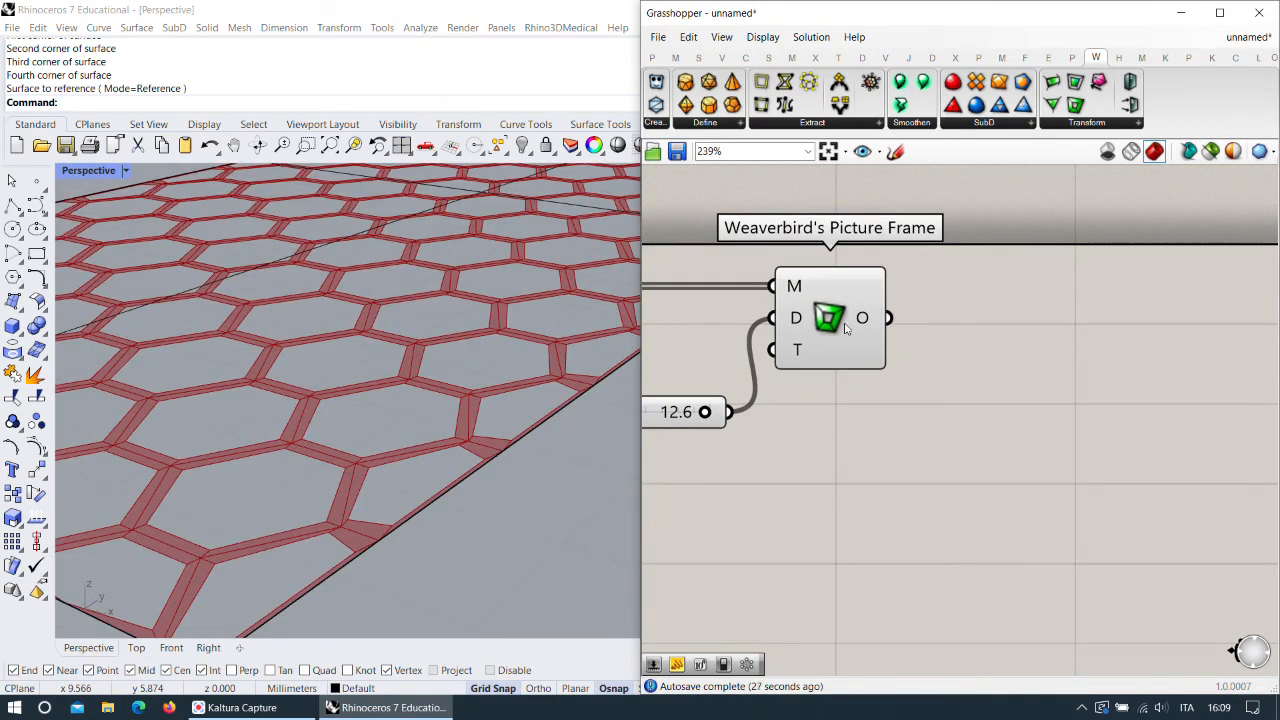
{"action": "left_click", "coordinate": [845, 327]}
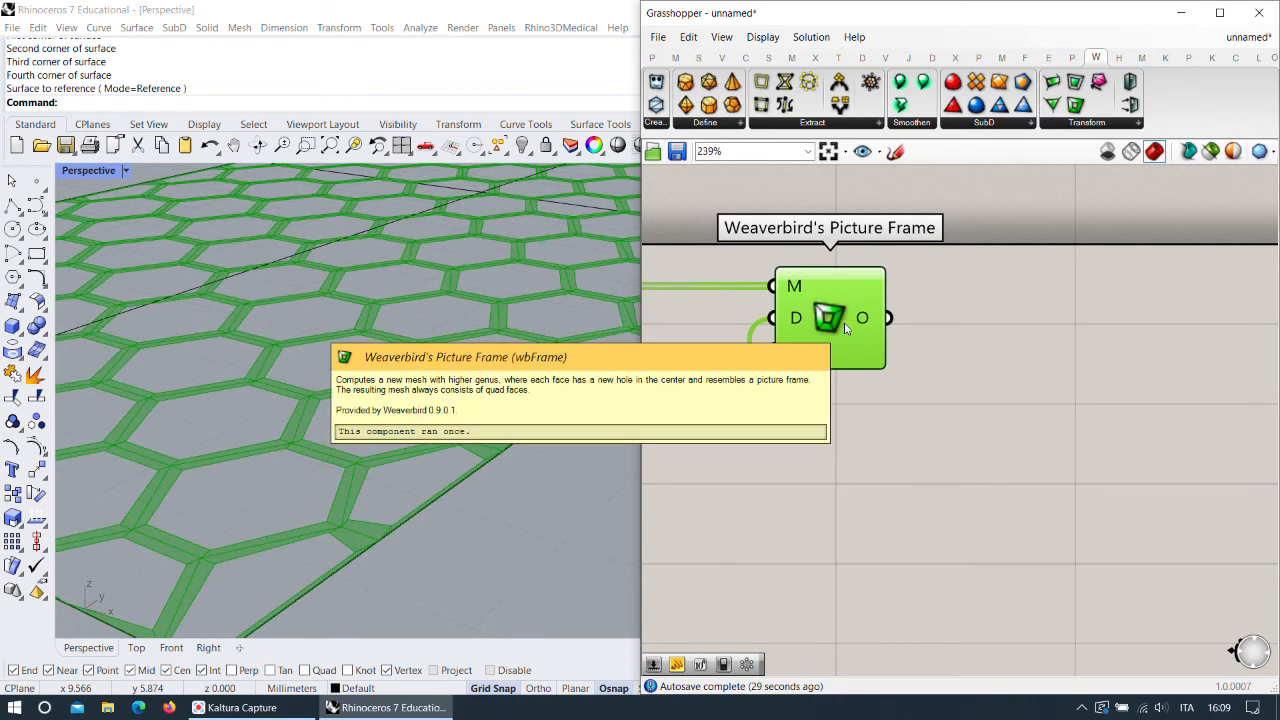
{"action": "left_click", "coordinate": [1036, 323]}
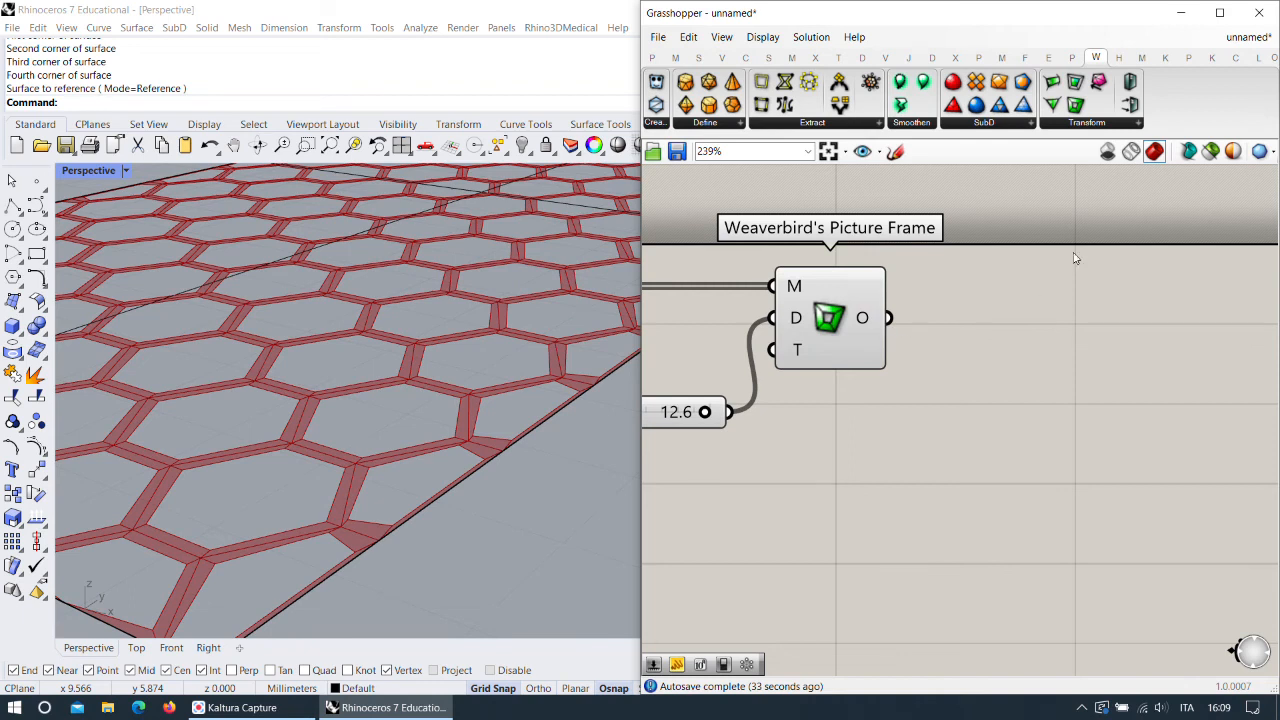
Add Weaverbird's Mesh Thicken beside Picture Frame and connect Picture Frame's O output to its M input.
{"action": "left_click_drag", "start_coordinate": [1110, 265], "coordinate": [1040, 357]}
{"action": "left_click_drag", "start_coordinate": [889, 319], "coordinate": [986, 312]}
{"action": "left_click_drag", "start_coordinate": [1049, 354], "coordinate": [1105, 360]}
{"action": "scroll", "coordinate": [421, 322], "scroll_direction": "down", "scroll_amount": 8}
{"action": "right_click_drag", "start_coordinate": [794, 328], "coordinate": [874, 340]}
{"action": "left_click", "coordinate": [926, 339]}
{"action": "mouse_move", "coordinate": [926, 339]}
{"action": "left_mouse_down"}
{"action": "mouse_move", "coordinate": [906, 339]}
{"action": "mouse_move", "coordinate": [934, 340]}
{"action": "left_mouse_up"}
{"action": "right_click_drag", "start_coordinate": [535, 307], "coordinate": [524, 378]}
{"action": "scroll", "coordinate": [787, 341], "scroll_direction": "down", "scroll_amount": 3}
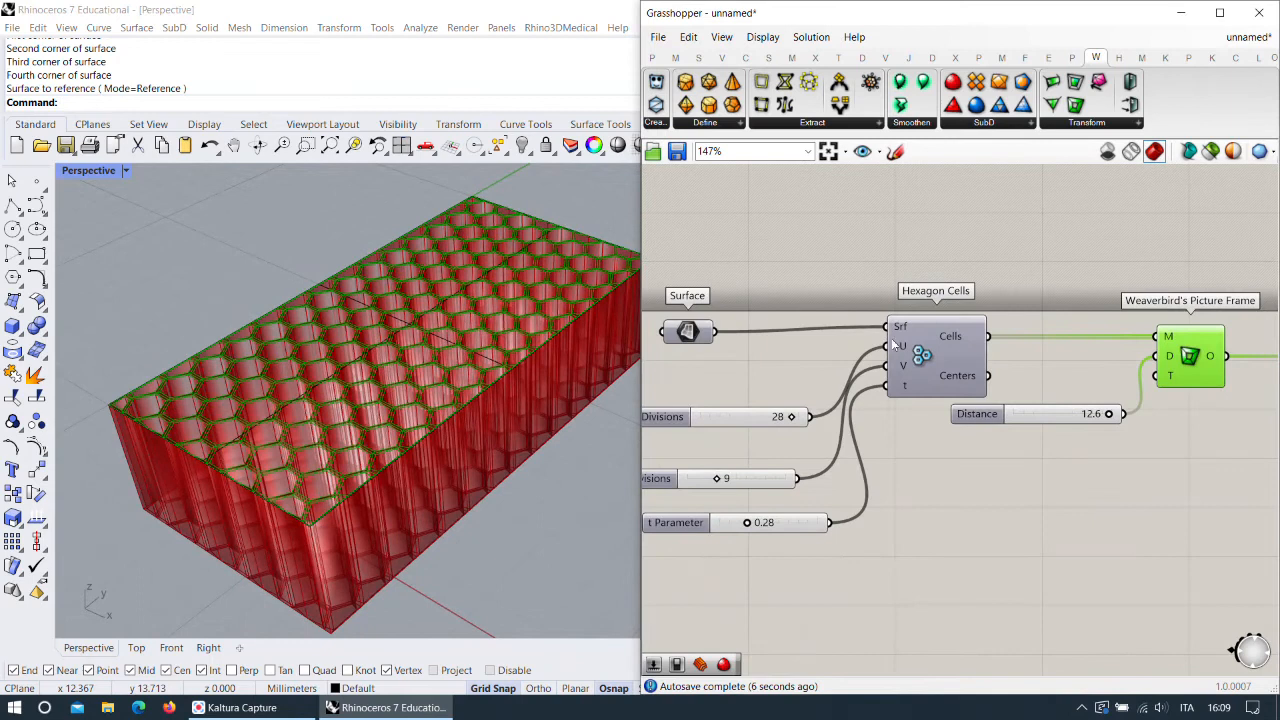
Select the reference surface in the Perspective viewport and reverse its direction with the Flip command.
{"action": "left_click", "coordinate": [515, 320]}
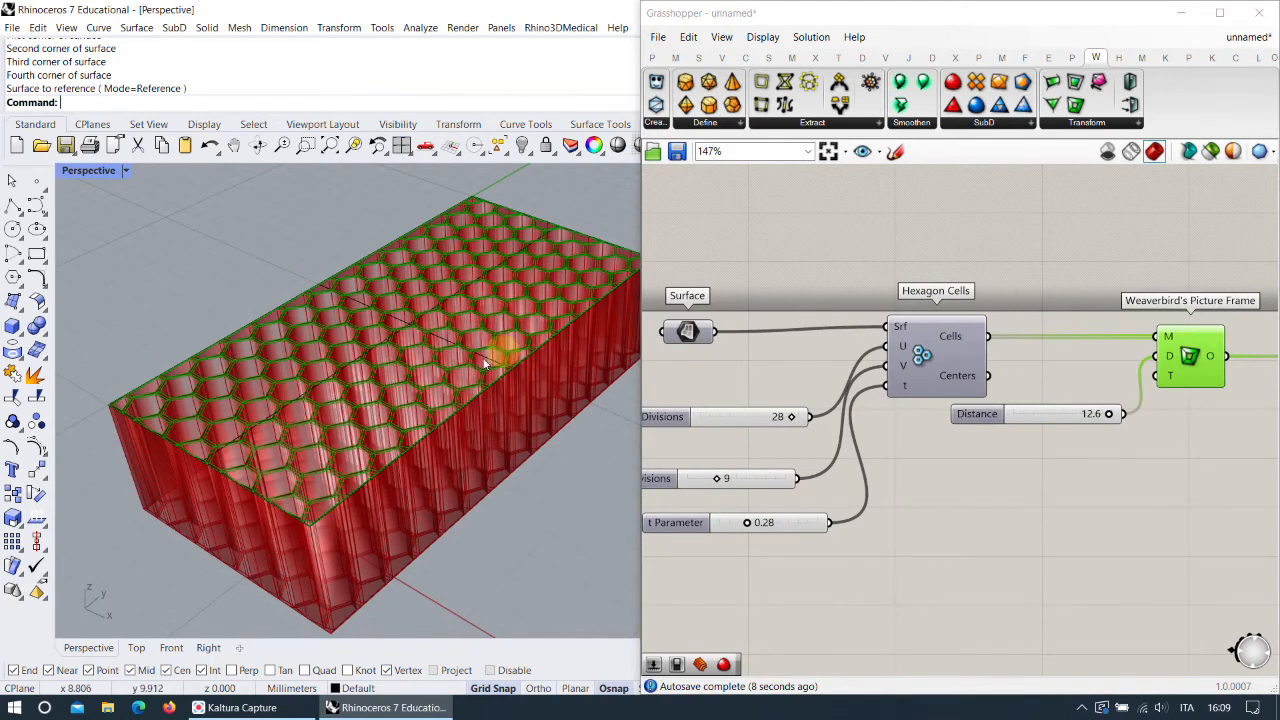
{"action": "left_click", "coordinate": [492, 363]}
{"action": "right_click", "coordinate": [483, 344]}
{"action": "key", "text": "Escape"}
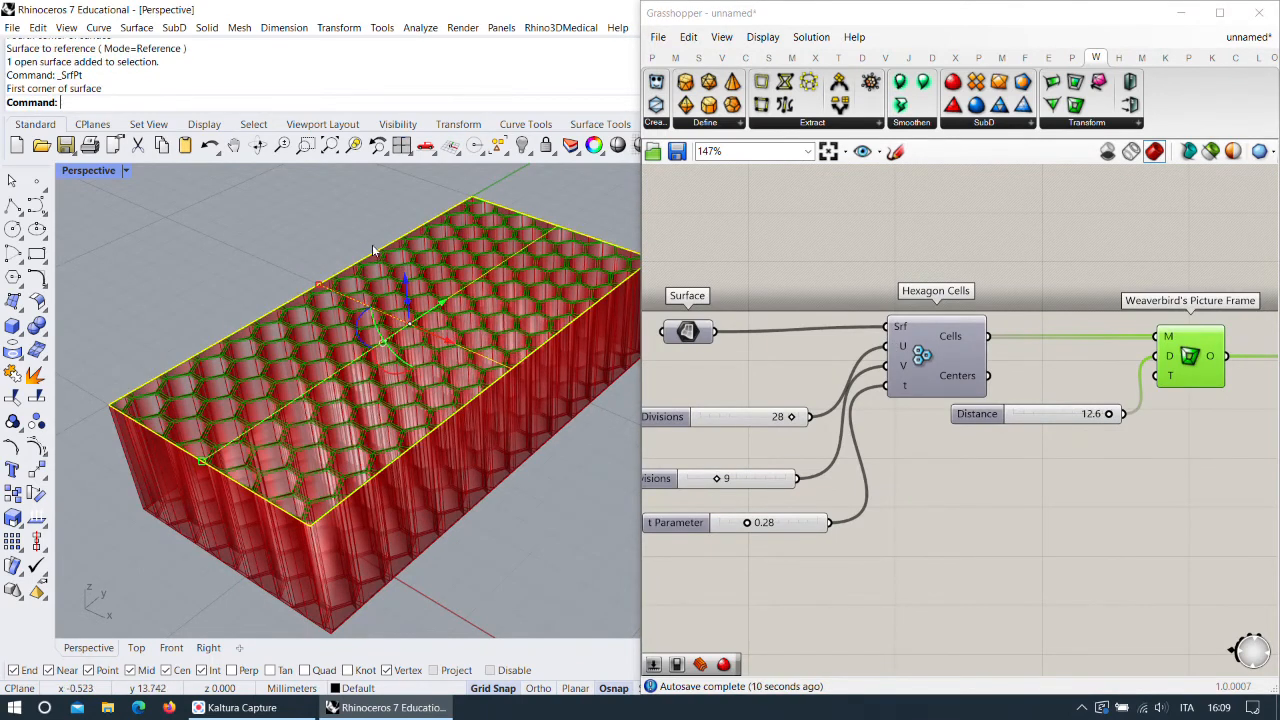
{"action": "key", "text": "Return"}
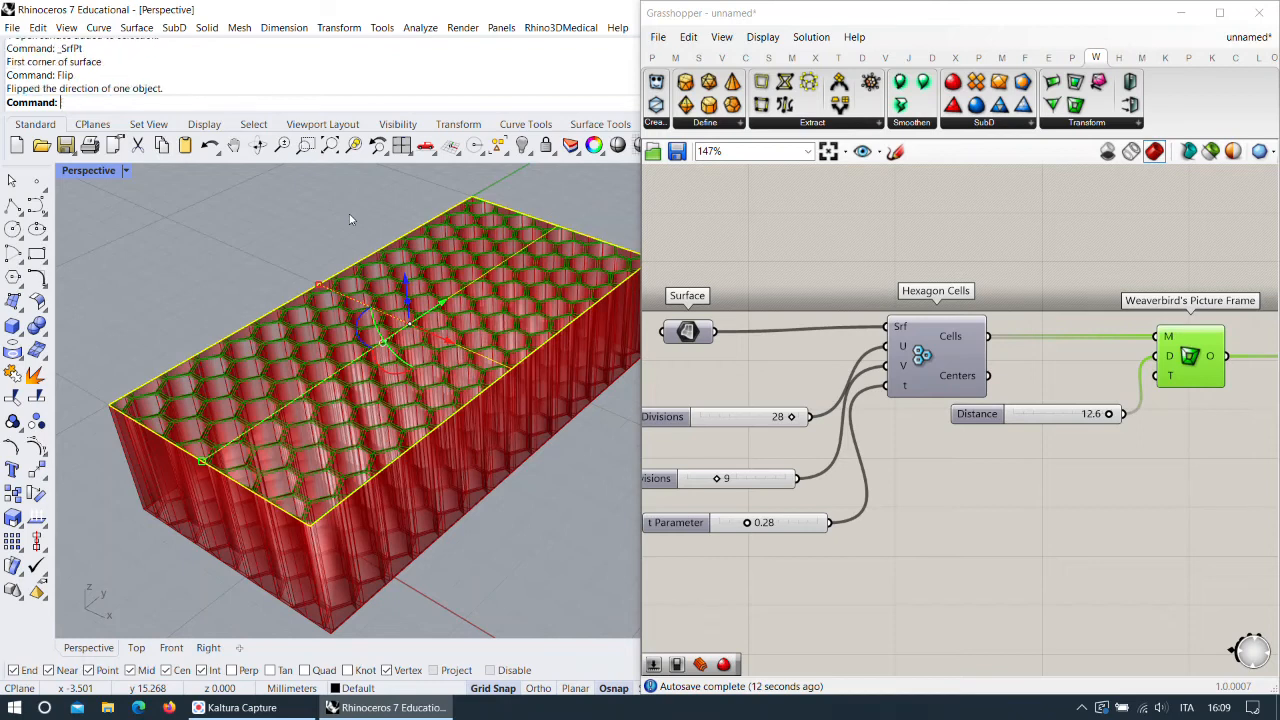
{"action": "key", "text": "Escape"}
{"action": "mouse_move", "coordinate": [573, 382]}
{"action": "right_mouse_down"}
{"action": "mouse_move", "coordinate": [570, 323]}
{"action": "mouse_move", "coordinate": [572, 358]}
{"action": "right_mouse_up"}
{"action": "scroll", "coordinate": [1032, 377], "scroll_direction": "up", "scroll_amount": 2}
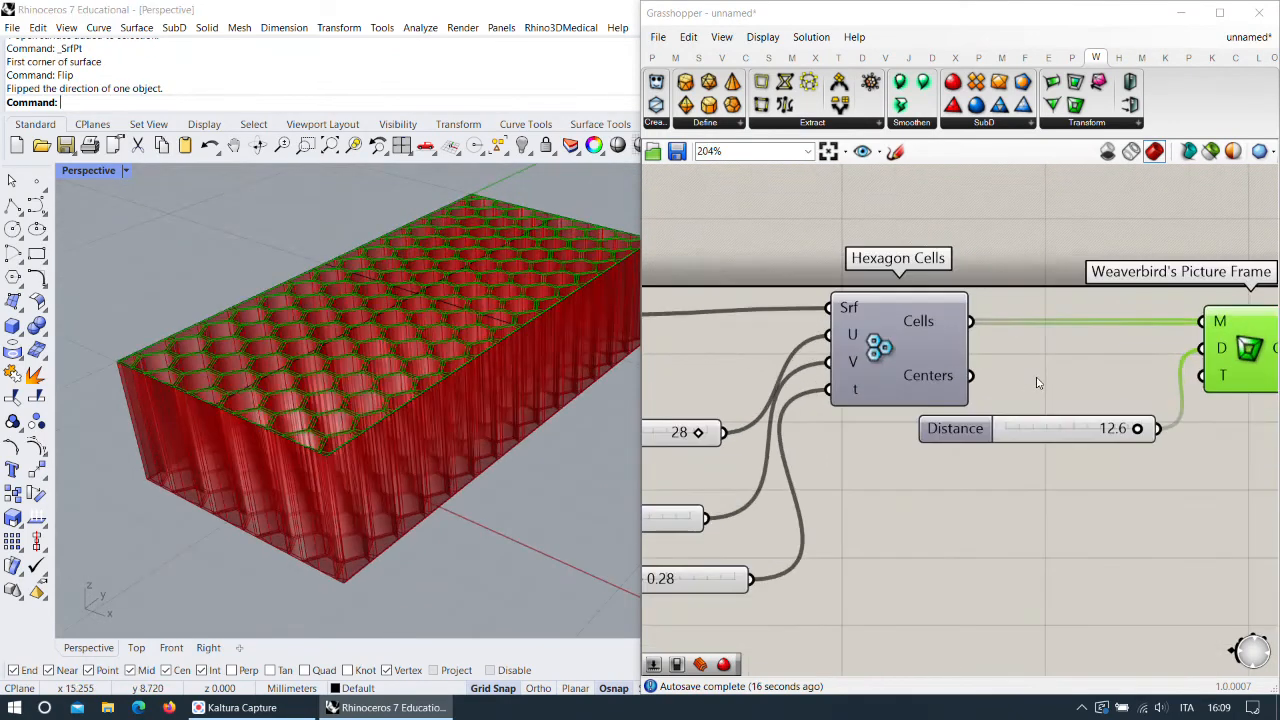
Reposition the Distance slider and Mesh Thicken around Picture Frame, and check the thickened mesh in Perspective.
{"action": "right_click_drag", "start_coordinate": [1037, 378], "coordinate": [890, 351]}
{"action": "right_click_drag", "start_coordinate": [1106, 405], "coordinate": [1002, 418]}
{"action": "left_click_drag", "start_coordinate": [829, 419], "coordinate": [757, 423]}
{"action": "right_click_drag", "start_coordinate": [1020, 414], "coordinate": [1062, 401]}
{"action": "left_click_drag", "start_coordinate": [1047, 339], "coordinate": [1018, 338]}
{"action": "right_click_drag", "start_coordinate": [1178, 366], "coordinate": [934, 365]}
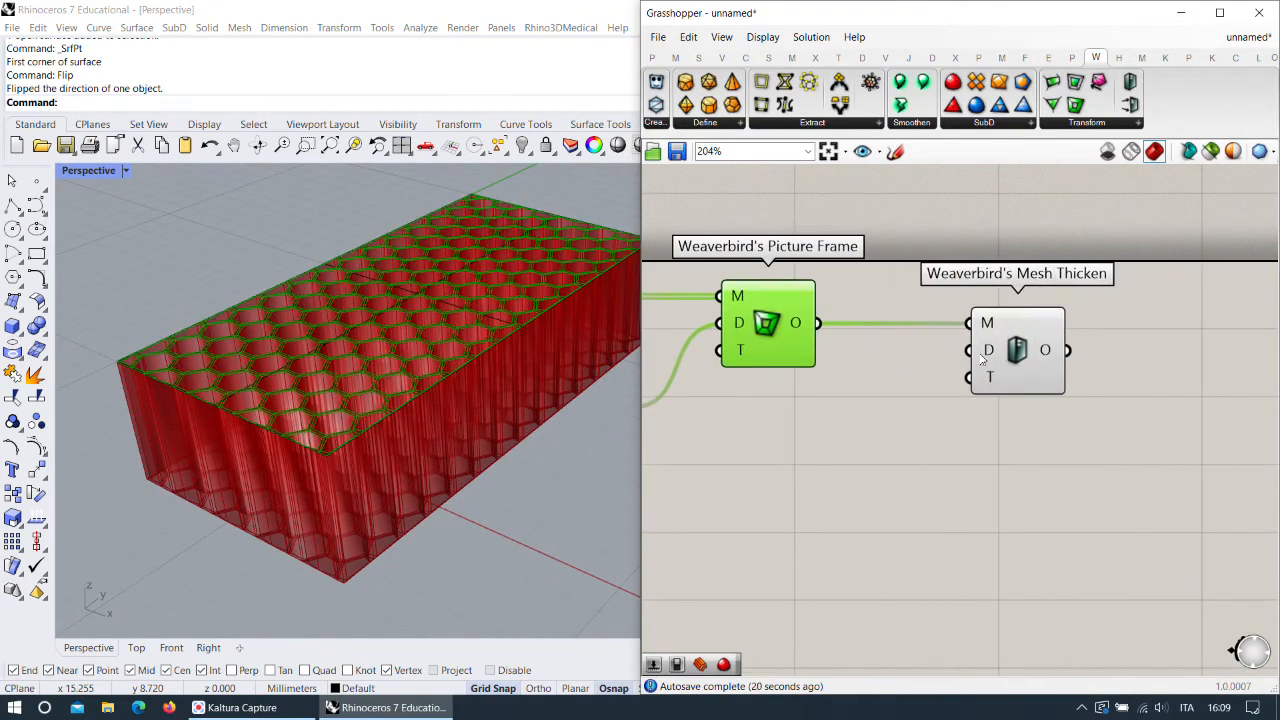
{"action": "right_click_drag", "start_coordinate": [443, 418], "coordinate": [443, 317]}
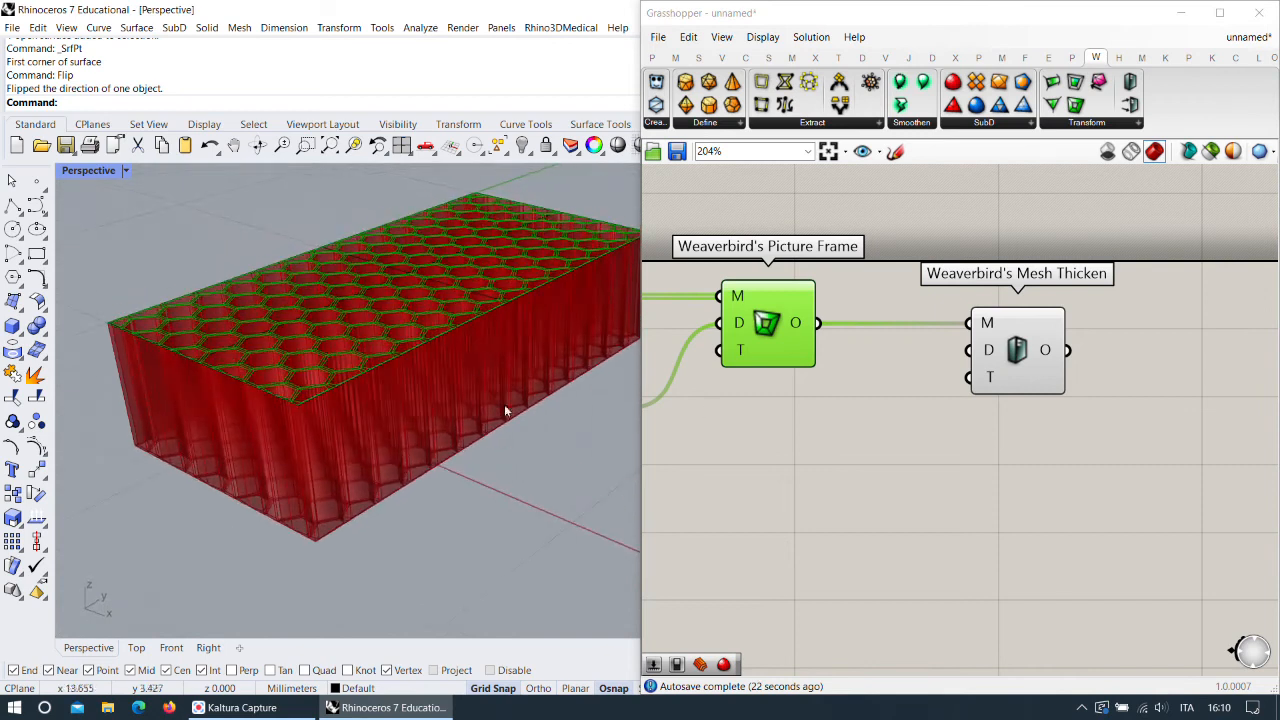
Insert a Mesh Flip component between Picture Frame and Mesh Thicken, wiring the O output through it to Mesh Thicken's M input.
{"action": "right_click_drag", "start_coordinate": [776, 394], "coordinate": [823, 397]}
{"action": "left_click", "coordinate": [927, 300]}
{"action": "double_click", "coordinate": [927, 300]}
{"action": "type", "text": "flip"}
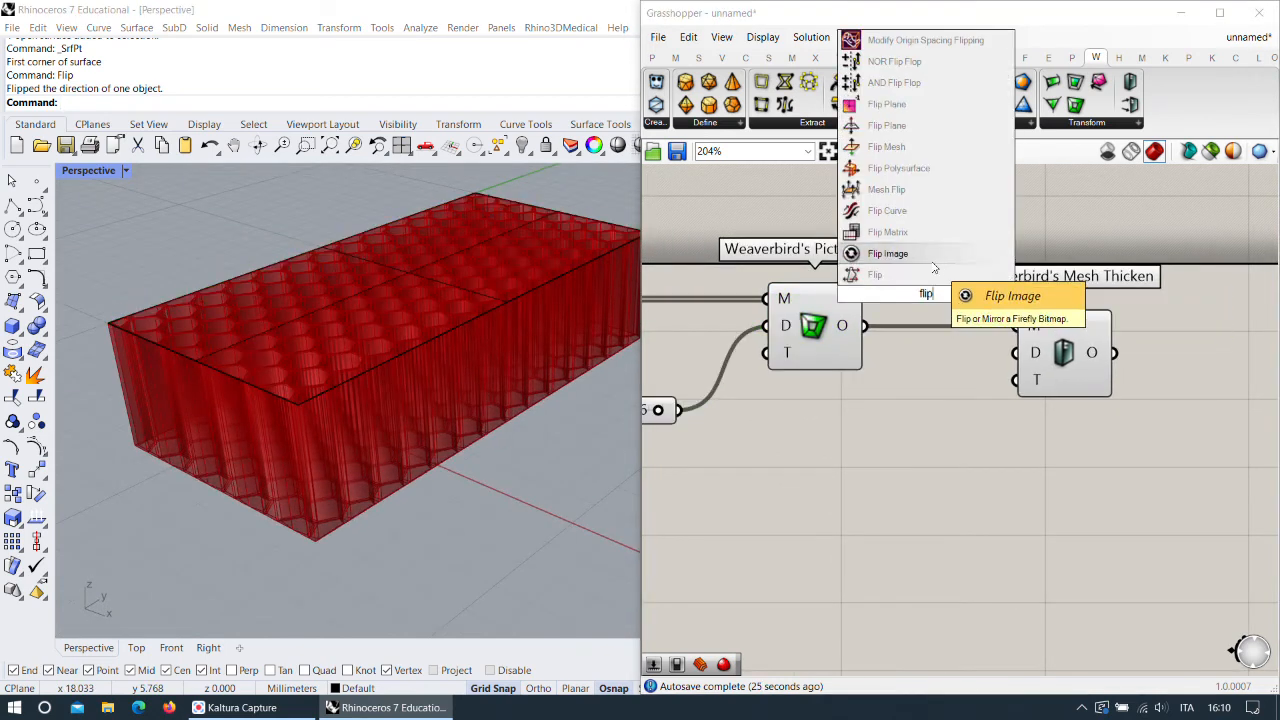
{"action": "left_click", "coordinate": [886, 189]}
{"action": "left_click_drag", "start_coordinate": [872, 292], "coordinate": [877, 293]}
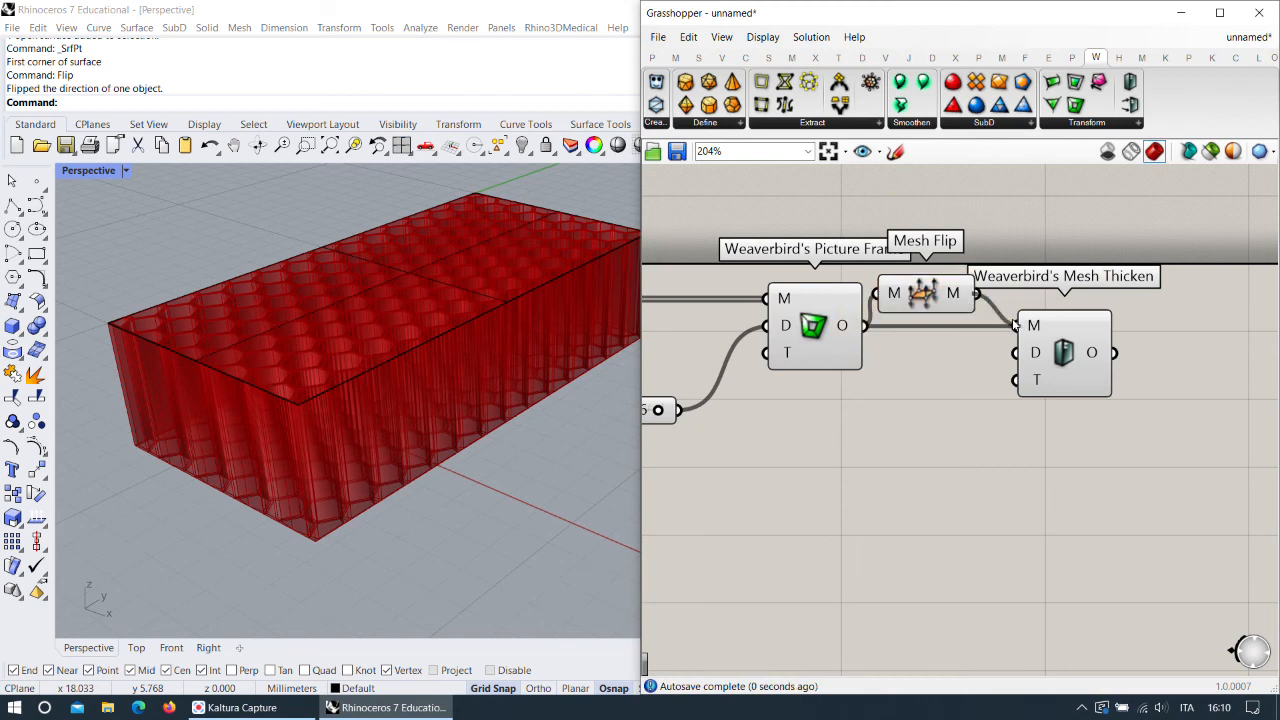
{"action": "left_click_drag", "start_coordinate": [1013, 325], "coordinate": [1017, 325]}
{"action": "left_click_drag", "start_coordinate": [922, 292], "coordinate": [932, 324]}
Turn off the preview of Picture Frame and space out Mesh Flip and Mesh Thicken on the canvas.
{"action": "left_click", "coordinate": [820, 333]}
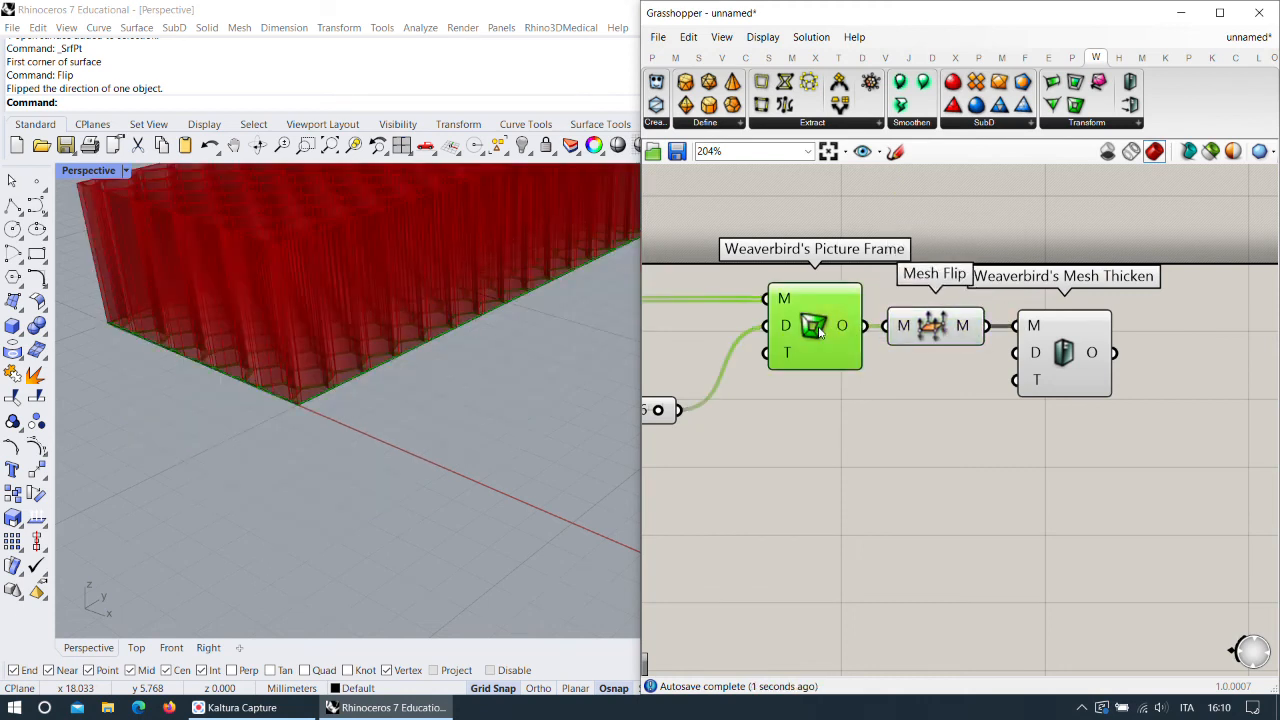
{"action": "right_click", "coordinate": [820, 333]}
{"action": "left_click", "coordinate": [852, 358]}
{"action": "right_click_drag", "start_coordinate": [955, 378], "coordinate": [804, 376]}
{"action": "left_click_drag", "start_coordinate": [907, 367], "coordinate": [1024, 366]}
{"action": "left_click_drag", "start_coordinate": [796, 335], "coordinate": [872, 343]}
{"action": "scroll", "coordinate": [480, 323], "scroll_direction": "down", "scroll_amount": 3}
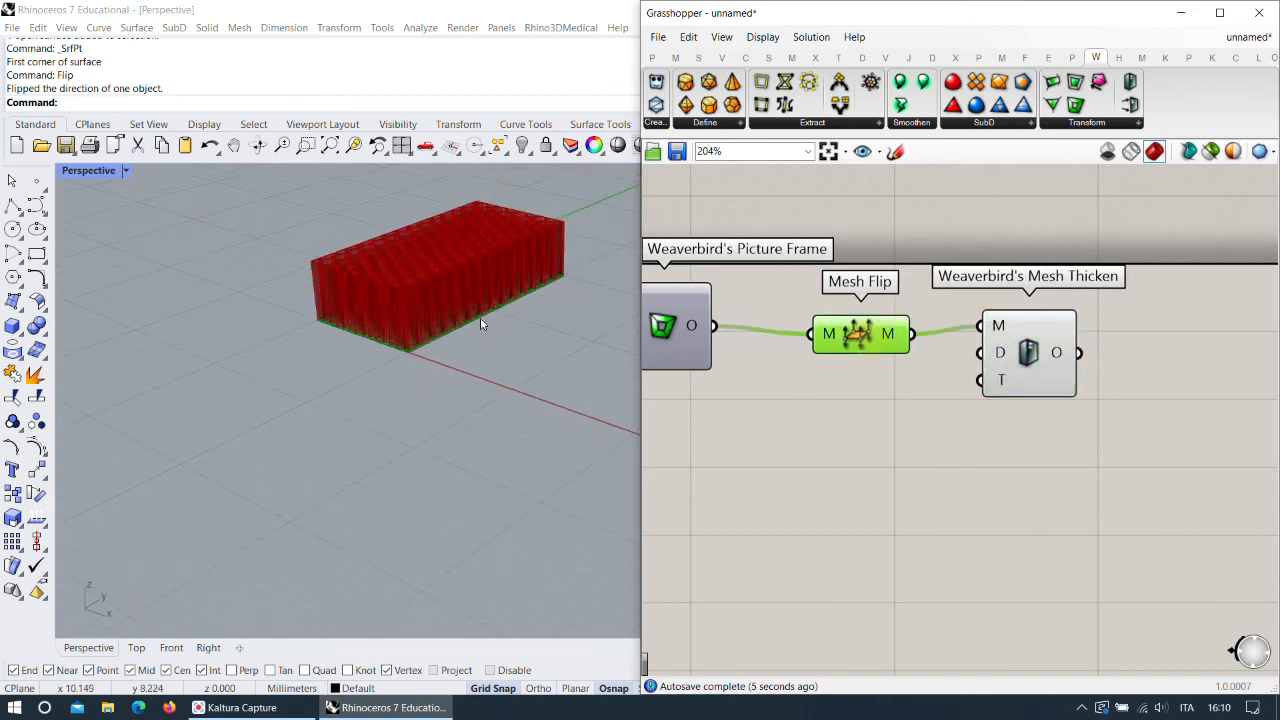
{"action": "scroll", "coordinate": [806, 343], "scroll_direction": "up", "scroll_amount": 2}
Add a number slider below Mesh Flip, set it to 4, and connect it to the D input of Mesh Thicken.
{"action": "double_click", "coordinate": [947, 468]}
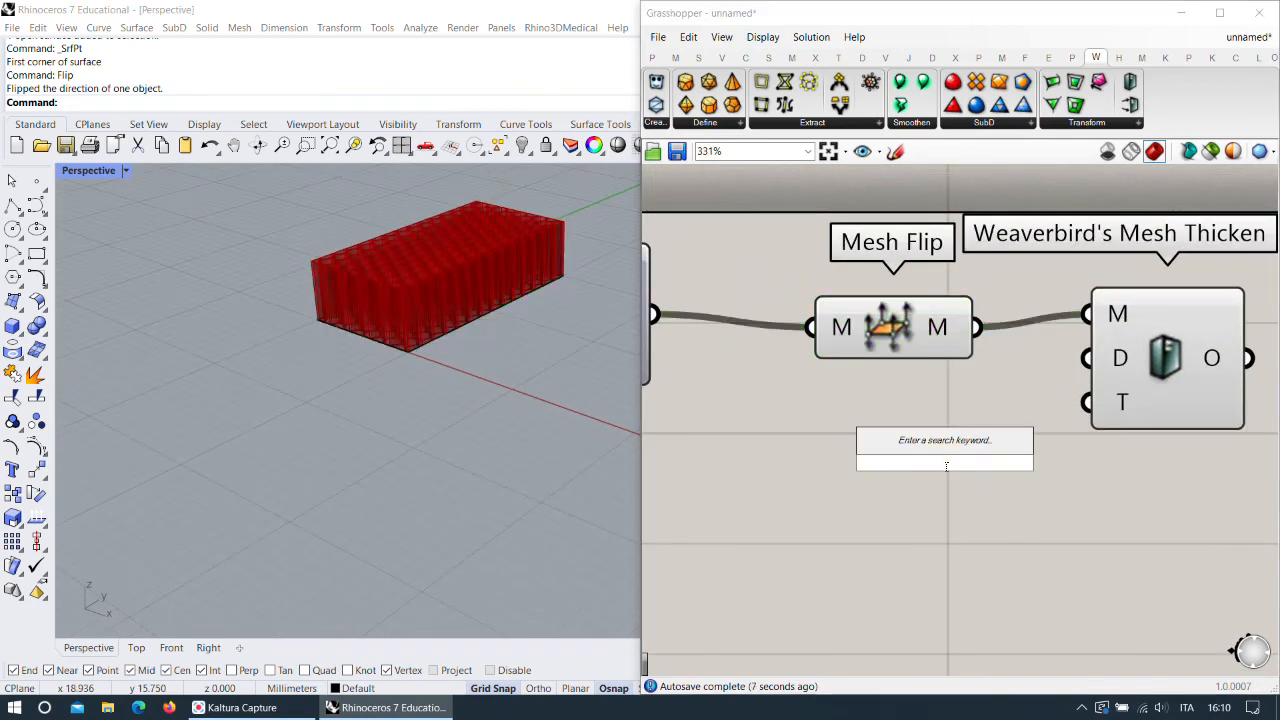
{"action": "type", "text": "15"}
{"action": "key", "text": "Return"}
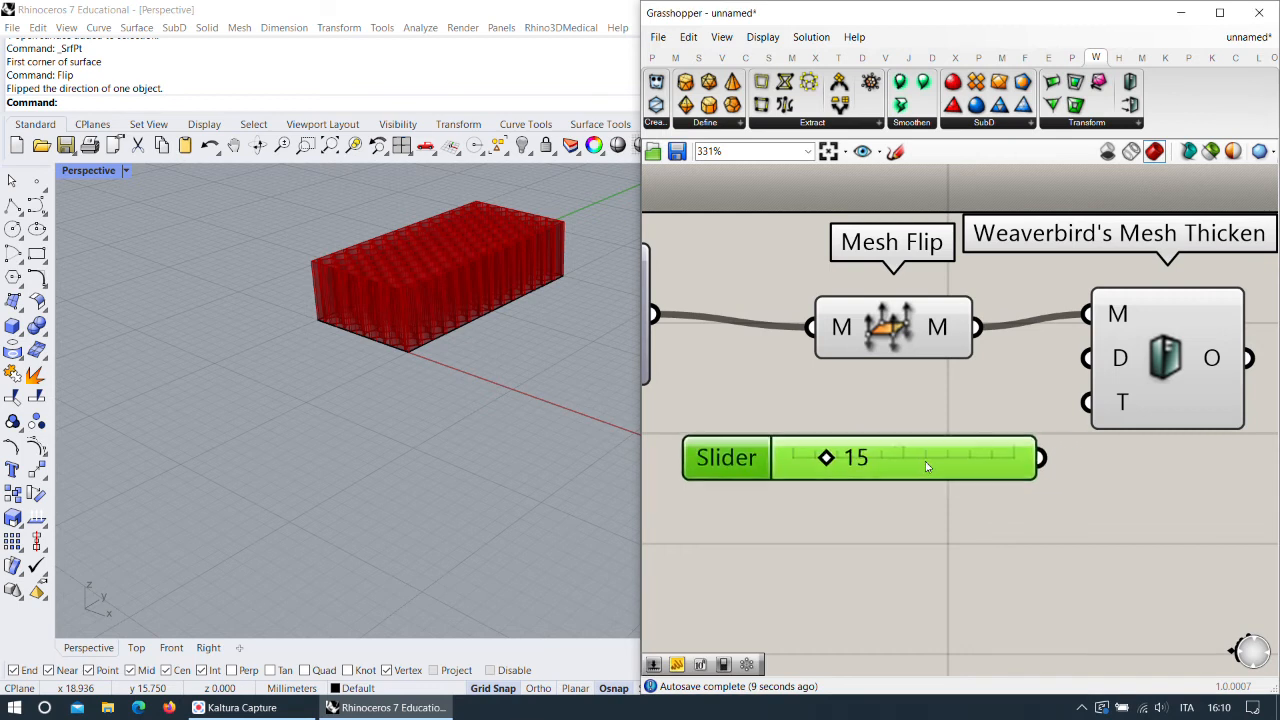
{"action": "left_click_drag", "start_coordinate": [807, 457], "coordinate": [770, 458]}
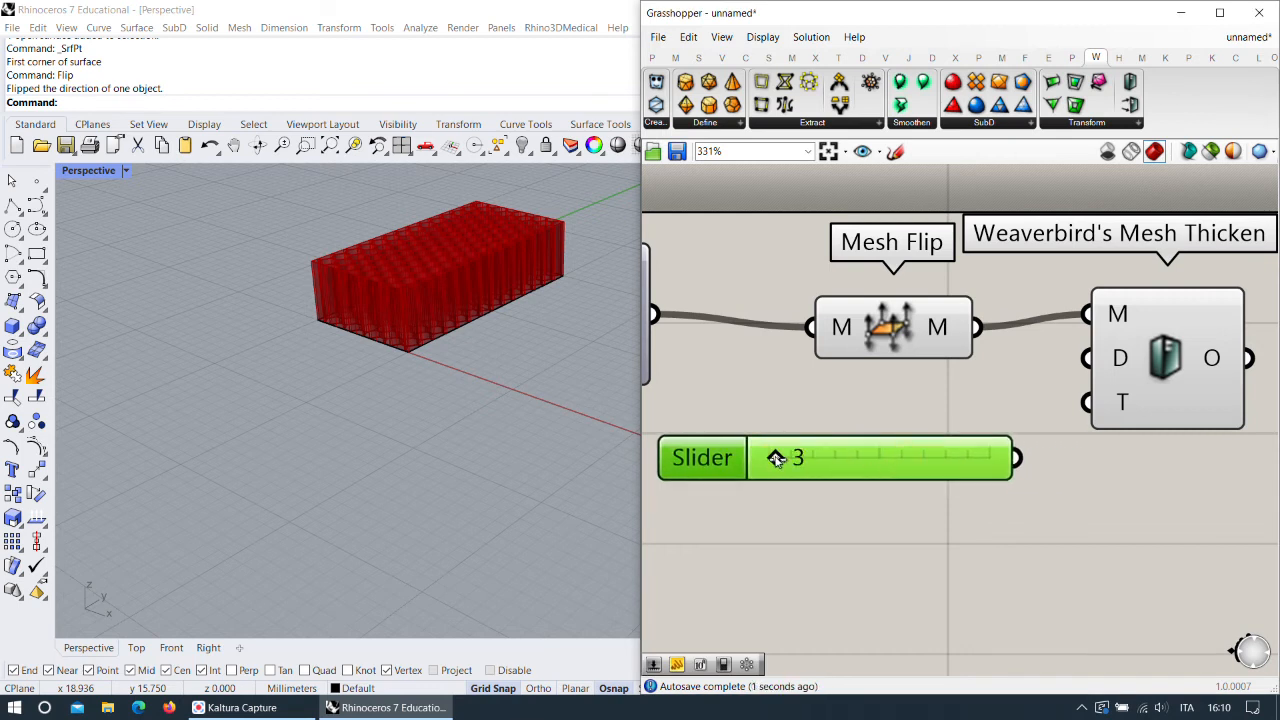
{"action": "left_click_drag", "start_coordinate": [1016, 458], "coordinate": [1088, 358]}
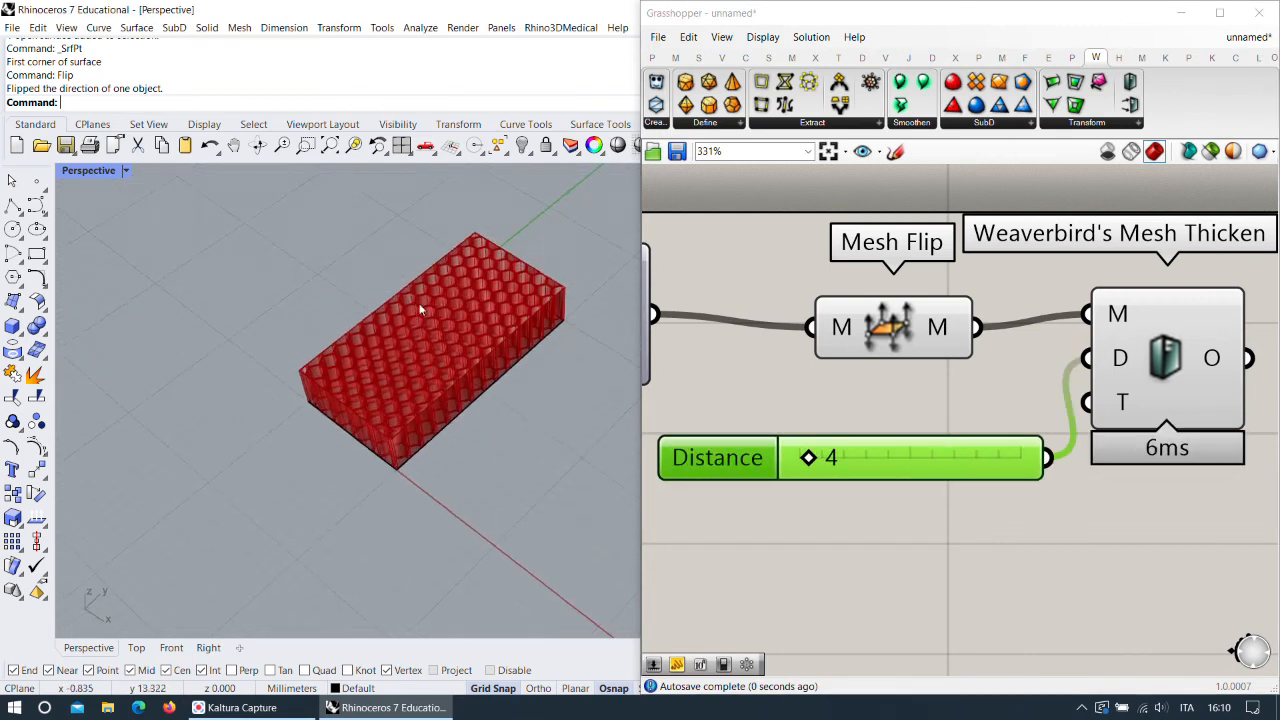
Reduce the Mesh Thicken Distance slider to 2 and finally 1, checking the lattice thickness in the Perspective viewport.
{"action": "scroll", "coordinate": [796, 461], "scroll_direction": "up", "scroll_amount": 3}
{"action": "left_click_drag", "start_coordinate": [816, 455], "coordinate": [809, 456]}
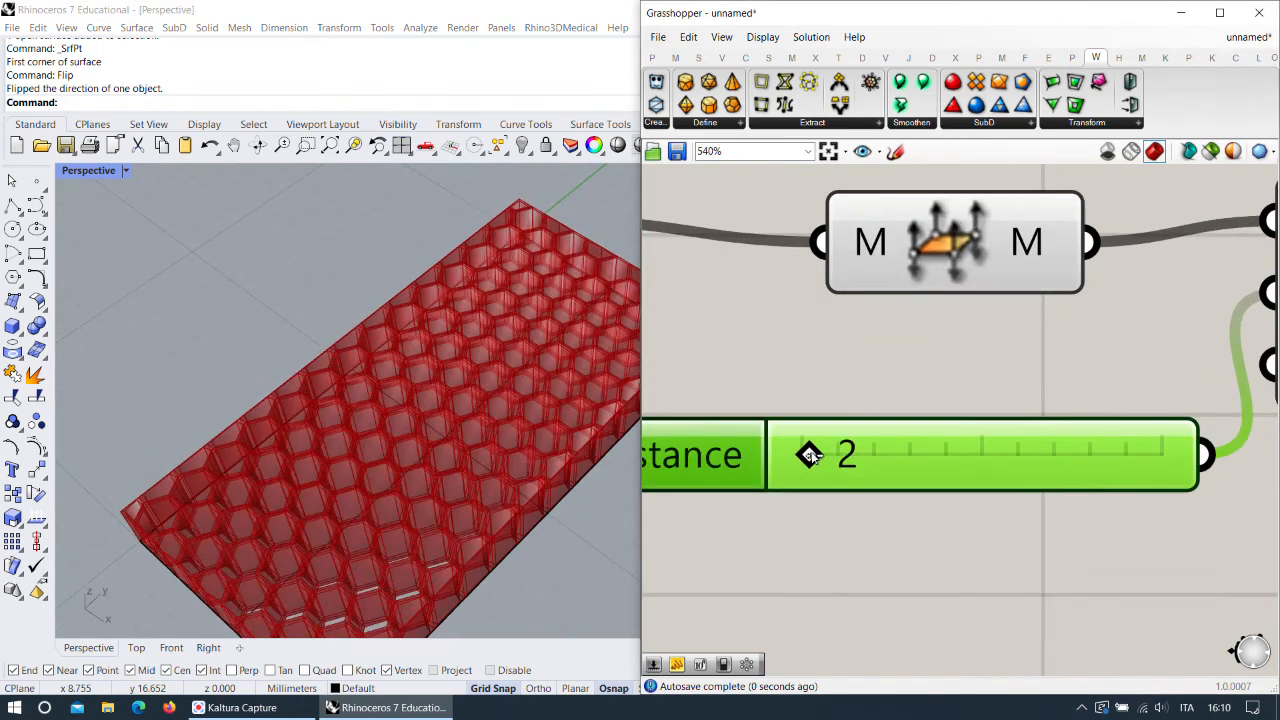
{"action": "scroll", "coordinate": [438, 322], "scroll_direction": "down", "scroll_amount": 5}
{"action": "right_click_drag", "start_coordinate": [438, 322], "coordinate": [434, 315]}
{"action": "scroll", "coordinate": [434, 315], "scroll_direction": "up", "scroll_amount": 5}
{"action": "left_click_drag", "start_coordinate": [810, 456], "coordinate": [806, 454]}
{"action": "scroll", "coordinate": [411, 300], "scroll_direction": "down", "scroll_amount": 5}
{"action": "scroll", "coordinate": [437, 393], "scroll_direction": "up", "scroll_amount": 5}
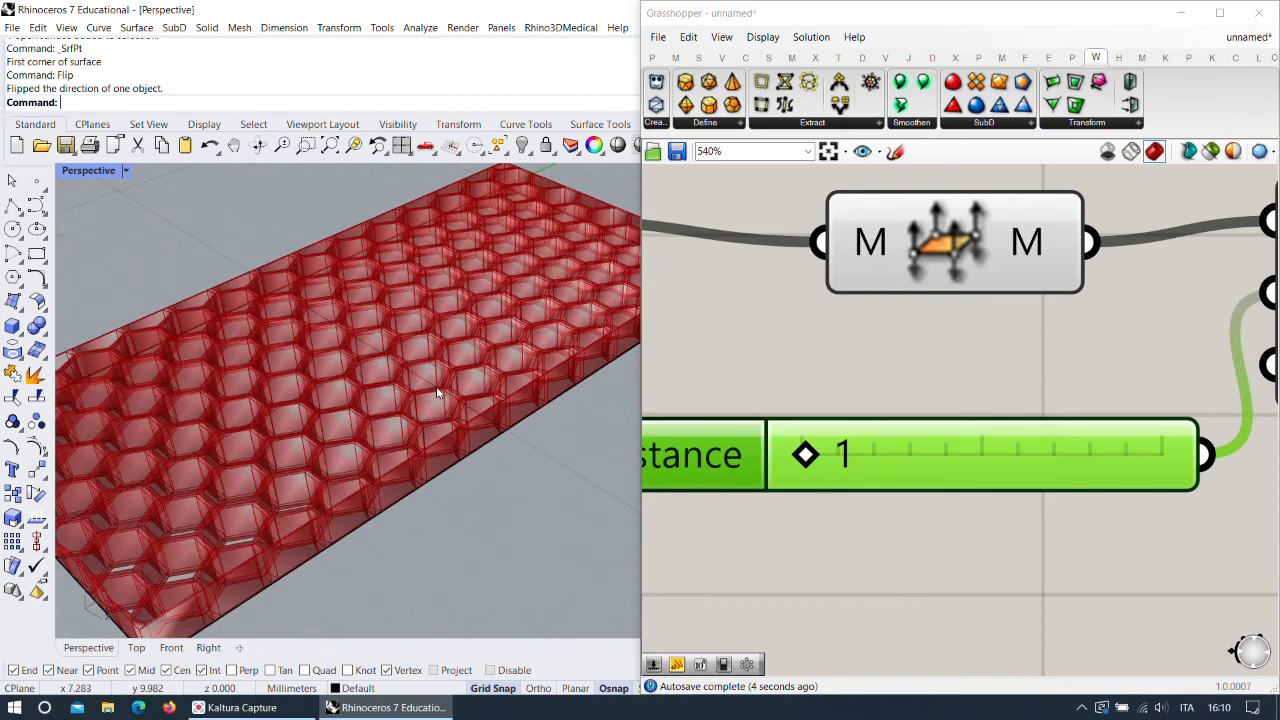
{"action": "scroll", "coordinate": [924, 331], "scroll_direction": "down", "scroll_amount": 4}
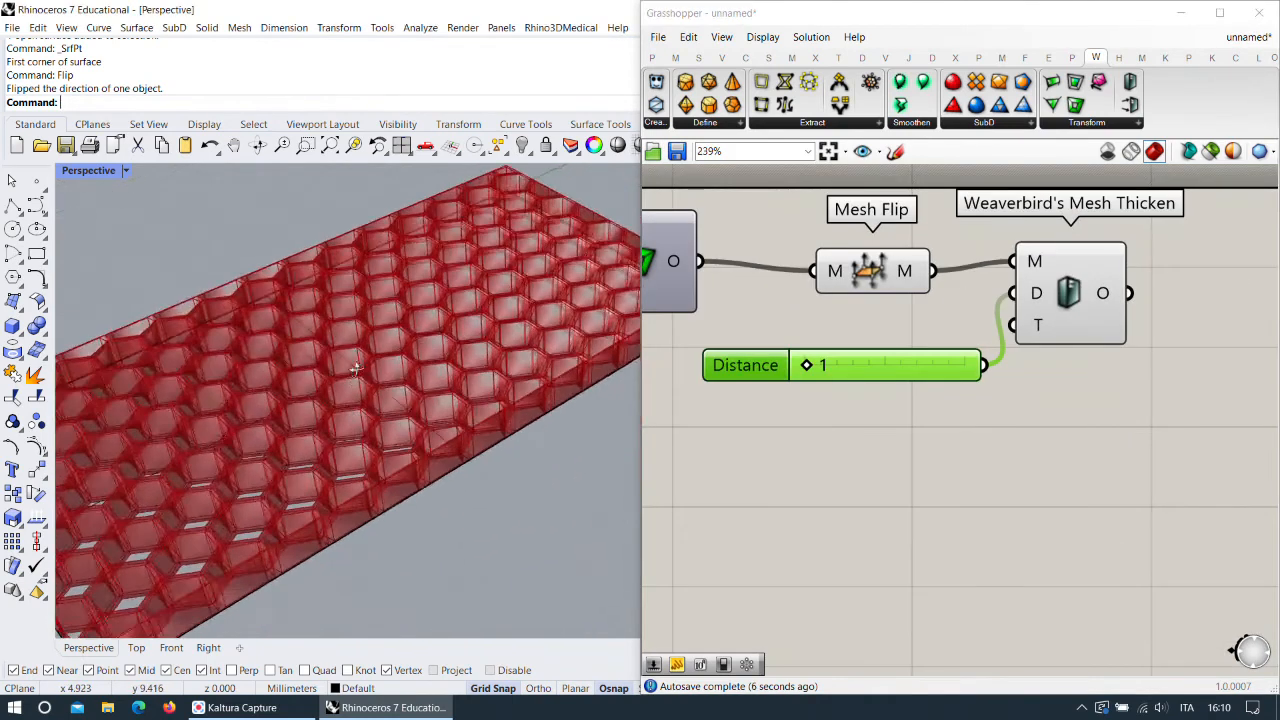
Turn off the preview of Mesh Flip and view the whole thickened lattice in Perspective.
{"action": "right_click_drag", "start_coordinate": [903, 353], "coordinate": [991, 381]}
{"action": "right_click", "coordinate": [990, 309]}
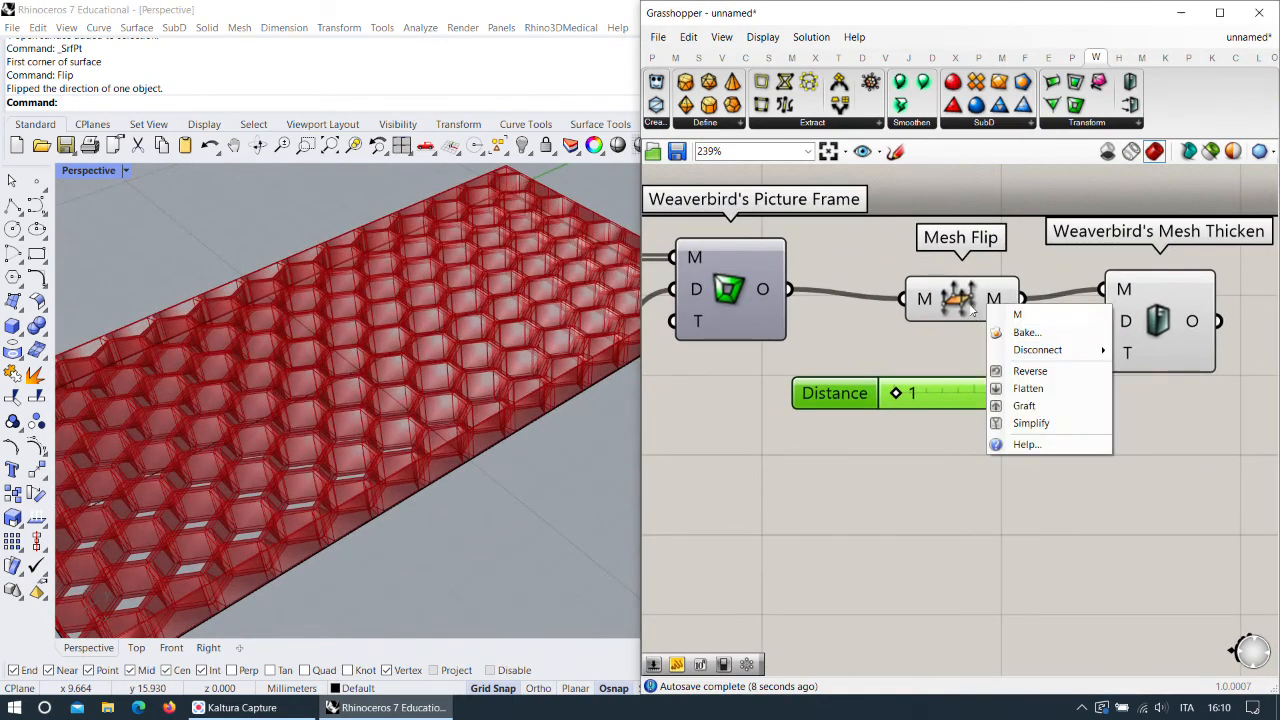
{"action": "right_click", "coordinate": [975, 313]}
{"action": "left_click", "coordinate": [996, 329]}
{"action": "scroll", "coordinate": [490, 371], "scroll_direction": "down", "scroll_amount": 5}
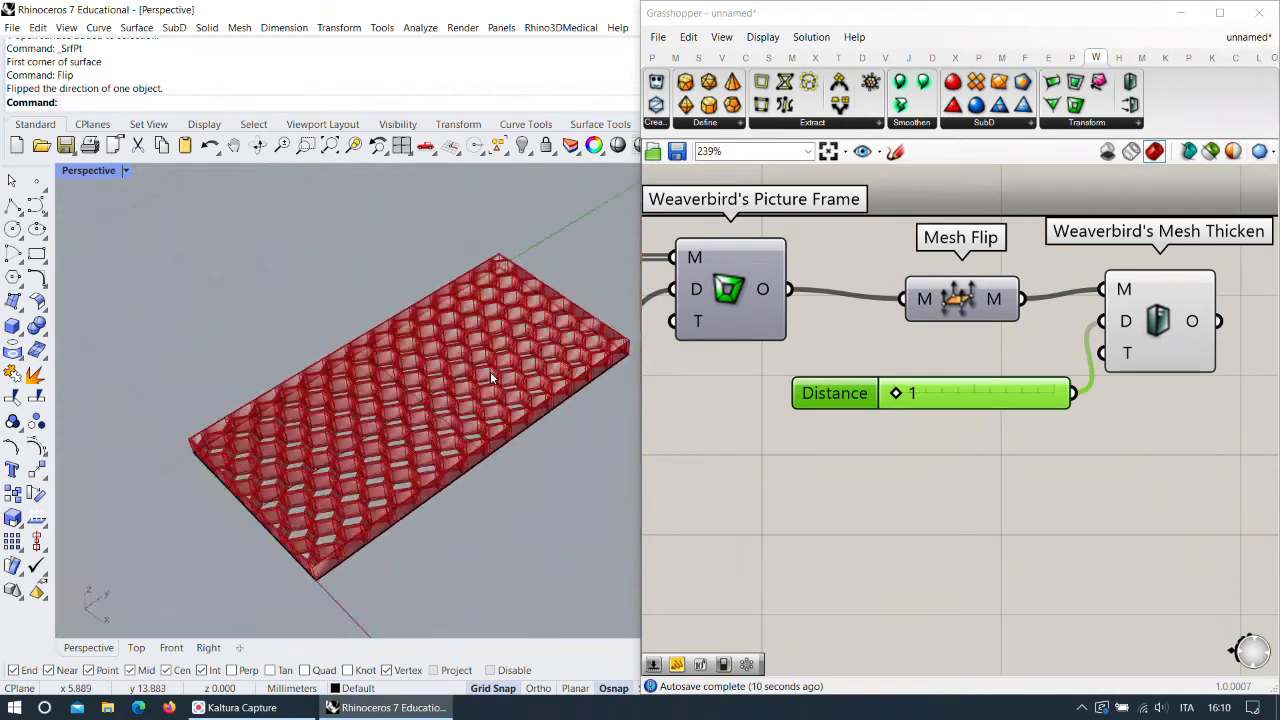
Add Weaverbird's Catmull-Clark Subdivision to the canvas and connect the Mesh Thicken output to its M input.
{"action": "scroll", "coordinate": [477, 401], "scroll_direction": "up", "scroll_amount": 5}
{"action": "left_click_drag", "start_coordinate": [1160, 309], "coordinate": [1163, 318]}
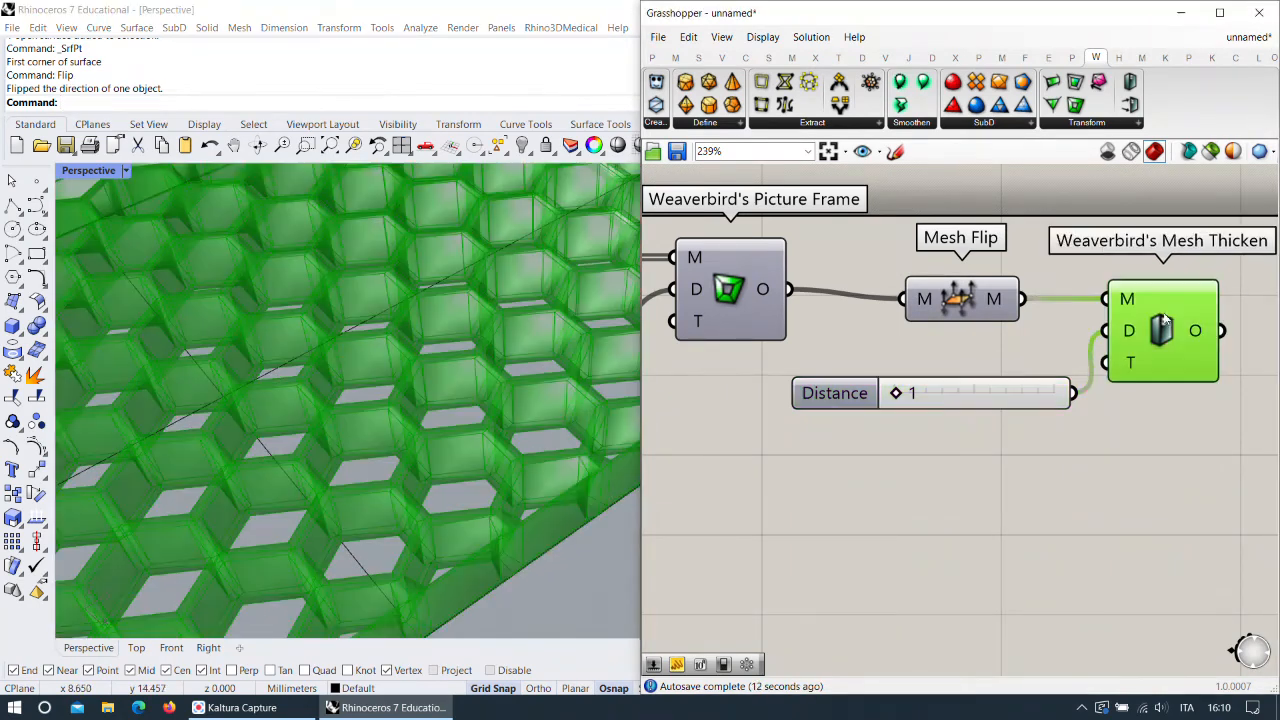
{"action": "scroll", "coordinate": [549, 337], "scroll_direction": "down", "scroll_amount": 3}
{"action": "scroll", "coordinate": [488, 427], "scroll_direction": "up", "scroll_amount": 6}
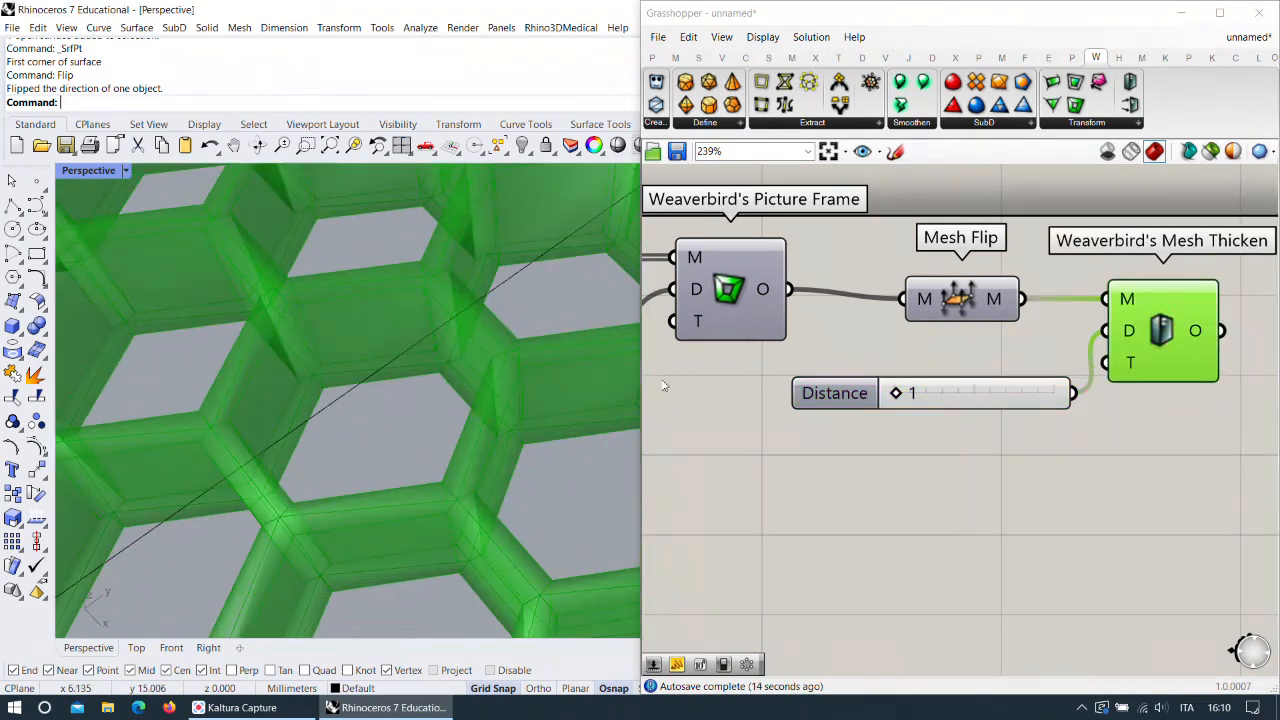
{"action": "scroll", "coordinate": [819, 350], "scroll_direction": "down", "scroll_amount": 3}
{"action": "left_click", "coordinate": [1003, 372]}
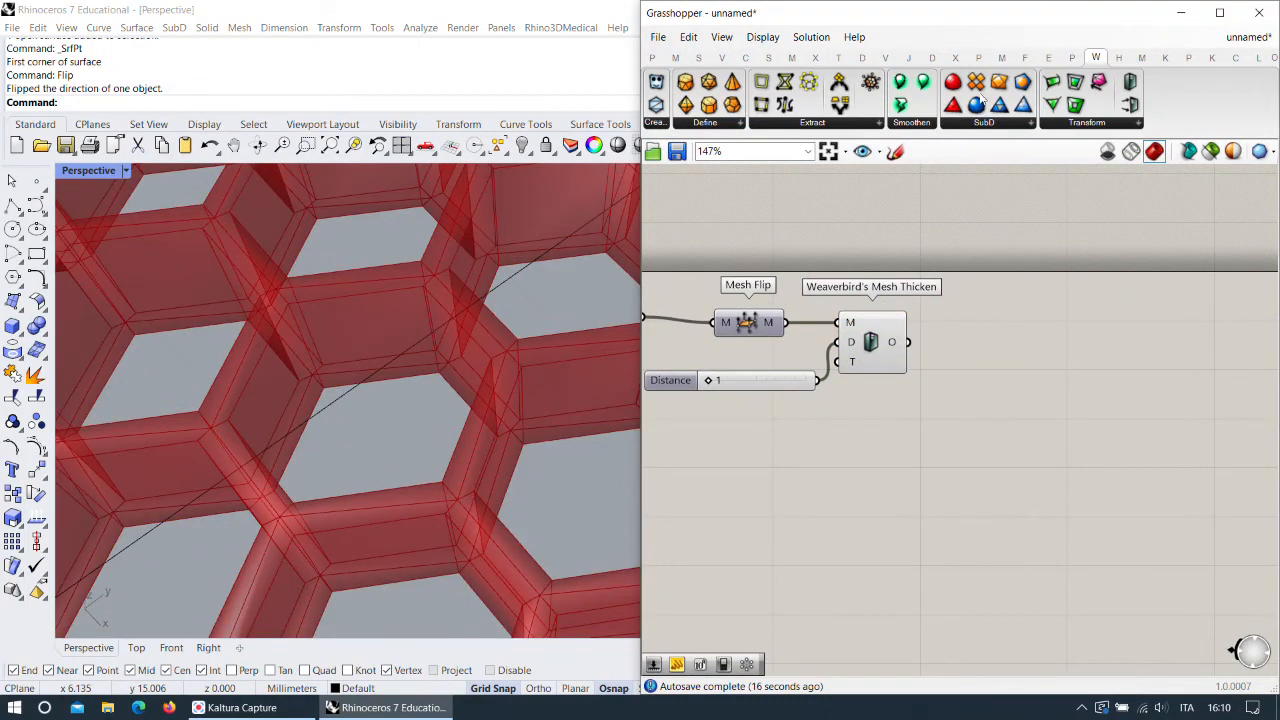
{"action": "left_click_drag", "start_coordinate": [1085, 275], "coordinate": [1115, 360]}
{"action": "left_click_drag", "start_coordinate": [908, 343], "coordinate": [1080, 344]}
Turn off the preview of Mesh Thicken and set its Distance slider to 2, checking the subdivided lattice in Perspective.
{"action": "scroll", "coordinate": [560, 330], "scroll_direction": "down", "scroll_amount": 3}
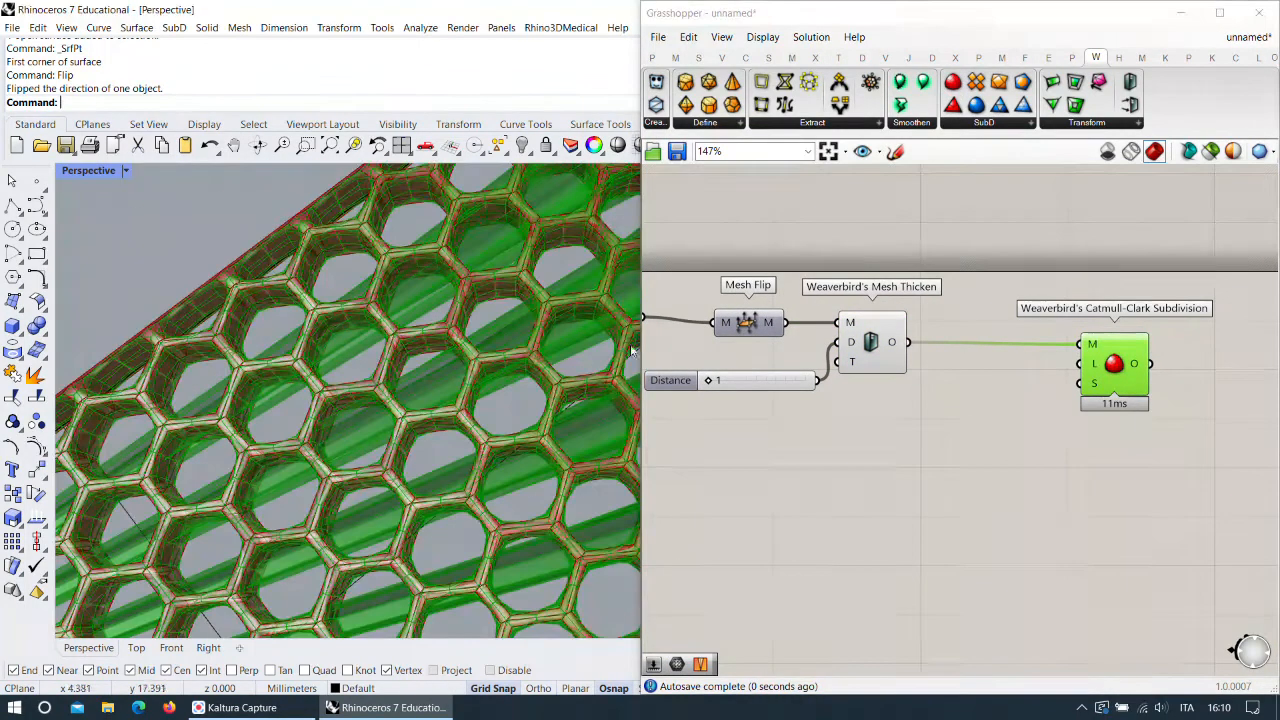
{"action": "right_click", "coordinate": [870, 341]}
{"action": "left_click", "coordinate": [925, 364]}
{"action": "scroll", "coordinate": [493, 307], "scroll_direction": "down", "scroll_amount": 4}
{"action": "right_click_drag", "start_coordinate": [493, 307], "coordinate": [532, 314]}
{"action": "right_click_drag", "start_coordinate": [708, 360], "coordinate": [893, 353]}
{"action": "left_click_drag", "start_coordinate": [896, 377], "coordinate": [897, 377]}
{"action": "right_click_drag", "start_coordinate": [560, 374], "coordinate": [420, 417]}
{"action": "scroll", "coordinate": [347, 476], "scroll_direction": "up", "scroll_amount": 5}
{"action": "scroll", "coordinate": [804, 380], "scroll_direction": "down", "scroll_amount": 2}
Try Hexagon Cells with 24 U divisions, 12 V divisions and a t parameter of 0.85.
{"action": "right_click_drag", "start_coordinate": [722, 370], "coordinate": [1049, 369]}
{"action": "scroll", "coordinate": [858, 405], "scroll_direction": "up", "scroll_amount": 3}
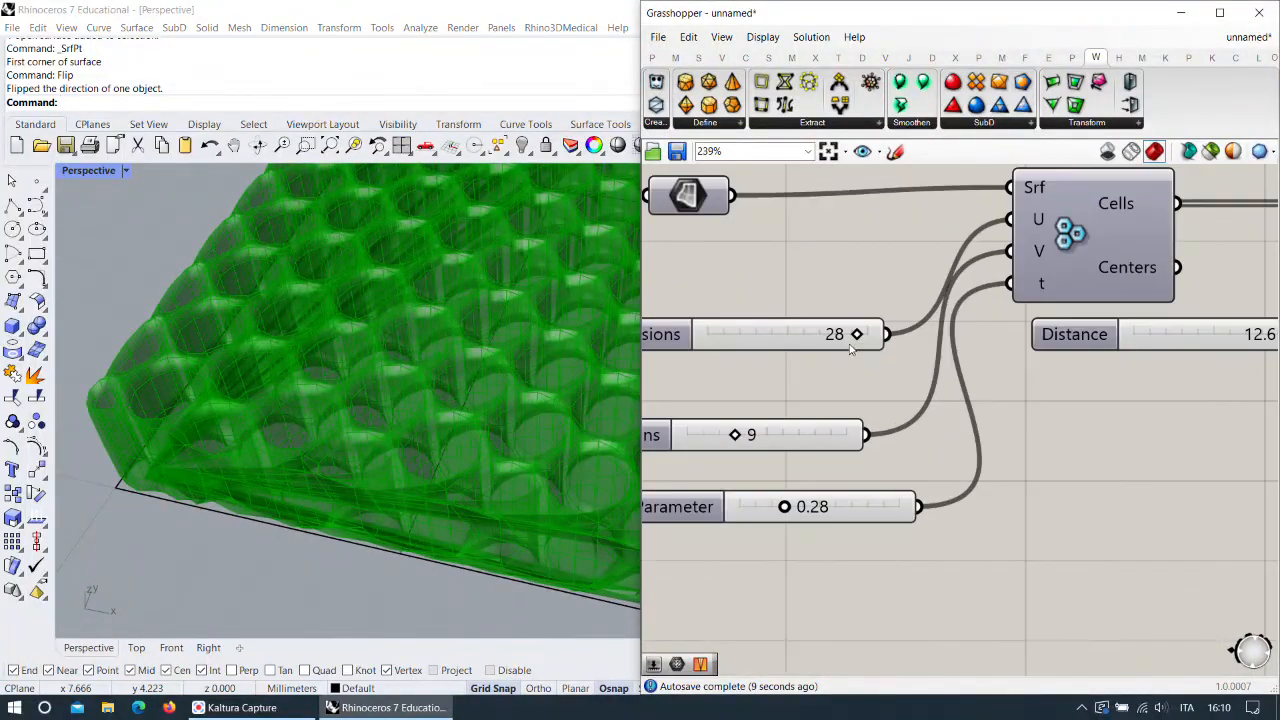
{"action": "left_click_drag", "start_coordinate": [857, 336], "coordinate": [835, 335]}
{"action": "left_click_drag", "start_coordinate": [741, 440], "coordinate": [752, 438]}
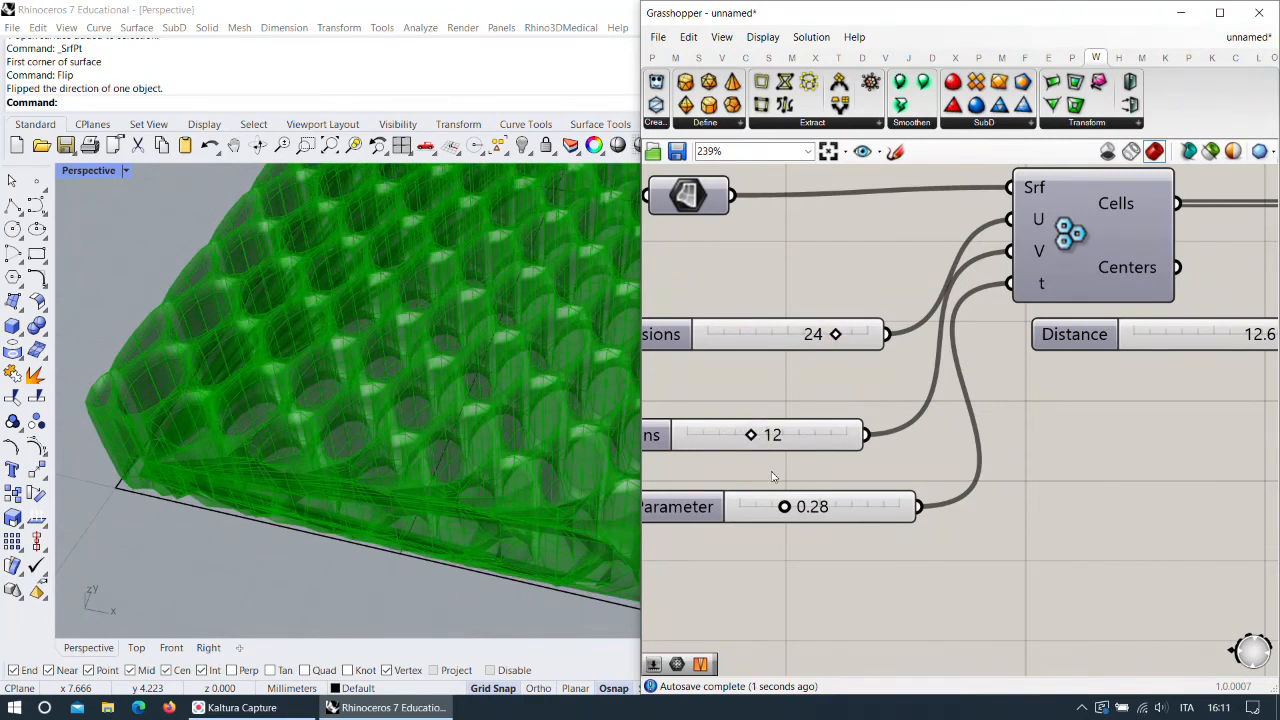
{"action": "left_click_drag", "start_coordinate": [797, 509], "coordinate": [877, 508]}
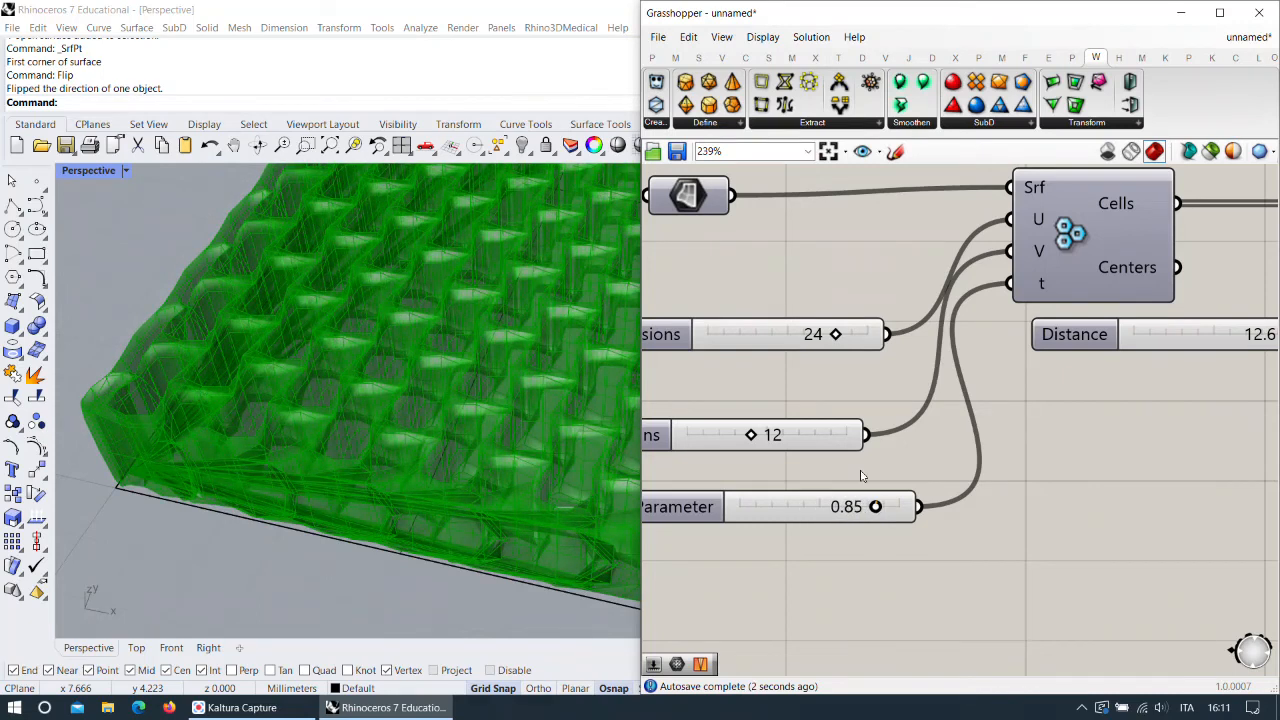
Set Hexagon Cells to 14 U divisions, 8 V divisions and a t parameter of 0.09, checking the pattern in Perspective.
{"action": "left_click_drag", "start_coordinate": [838, 334], "coordinate": [816, 338]}
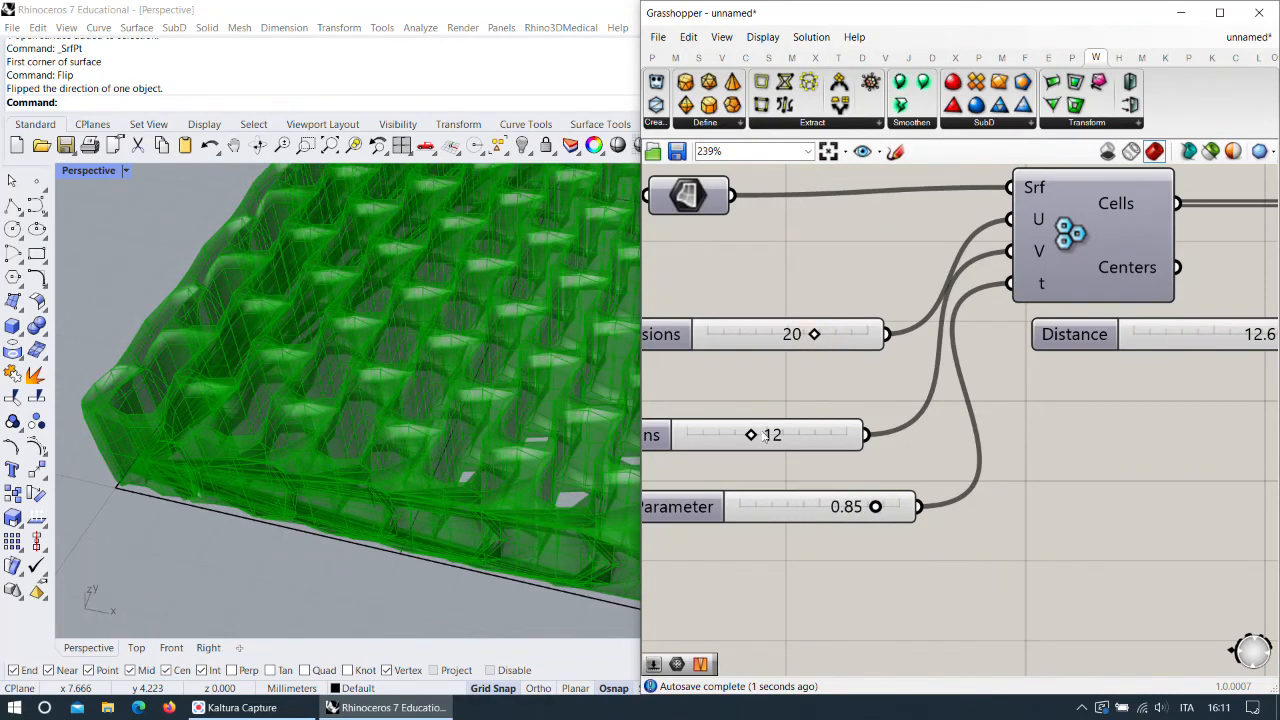
{"action": "left_click_drag", "start_coordinate": [752, 440], "coordinate": [766, 437]}
{"action": "right_click_drag", "start_coordinate": [400, 300], "coordinate": [560, 410]}
{"action": "left_click_drag", "start_coordinate": [766, 435], "coordinate": [729, 434]}
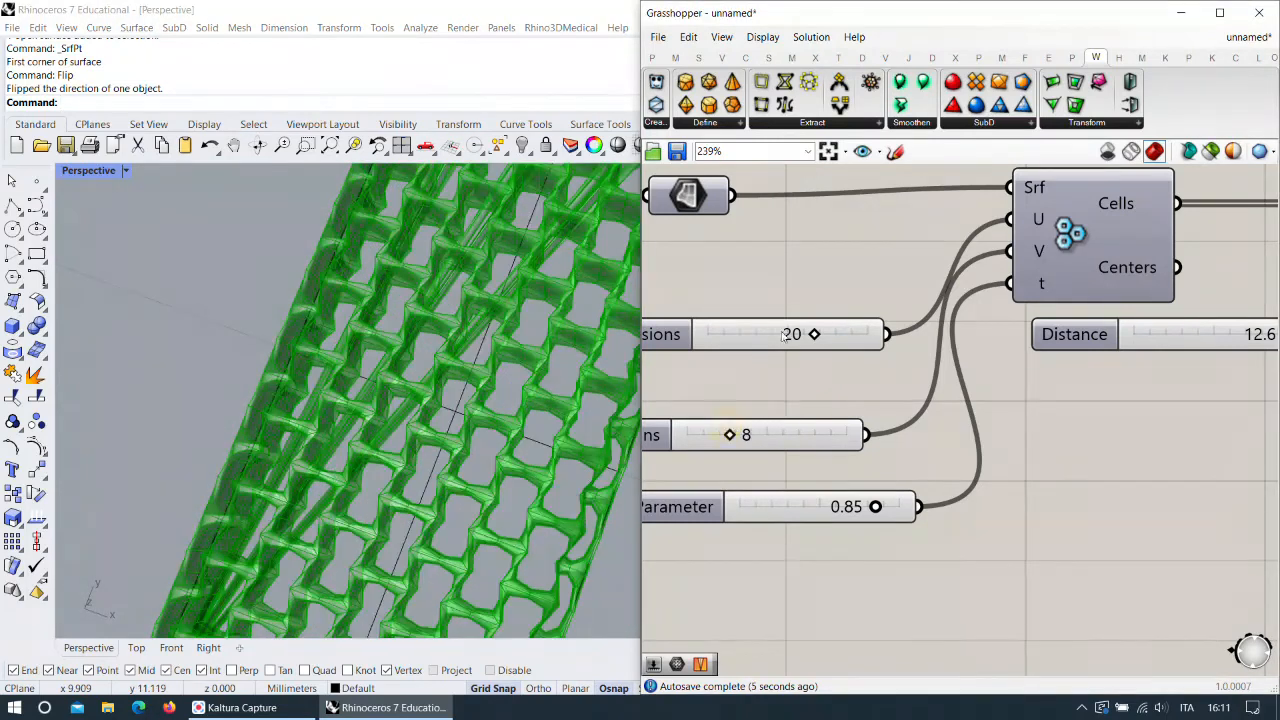
{"action": "left_click_drag", "start_coordinate": [814, 336], "coordinate": [780, 335]}
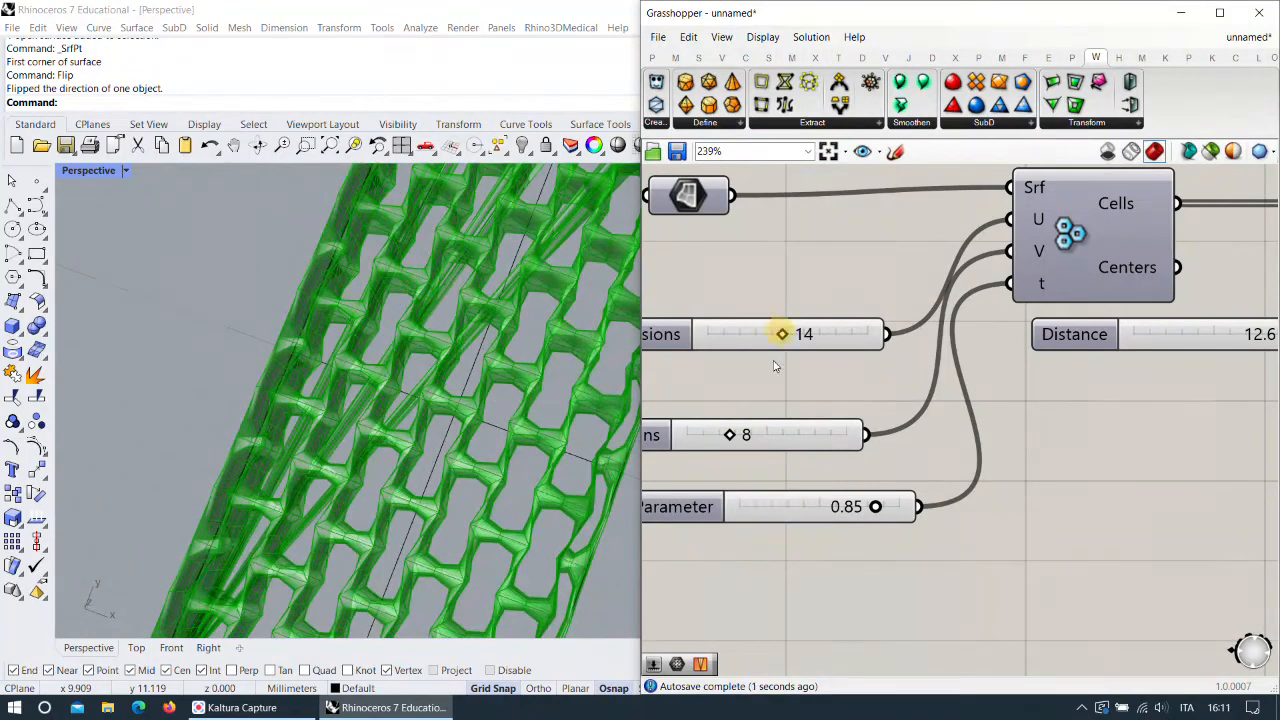
{"action": "scroll", "coordinate": [782, 345], "scroll_direction": "down", "scroll_amount": 1}
{"action": "left_click_drag", "start_coordinate": [862, 484], "coordinate": [757, 484]}
{"action": "scroll", "coordinate": [392, 362], "scroll_direction": "down", "scroll_amount": 4}
{"action": "right_click_drag", "start_coordinate": [392, 362], "coordinate": [394, 326]}
Move Mesh Flip closer to Picture Frame on the canvas.
{"action": "scroll", "coordinate": [1180, 315], "scroll_direction": "down", "scroll_amount": 3}
{"action": "right_click_drag", "start_coordinate": [1180, 315], "coordinate": [840, 316]}
{"action": "scroll", "coordinate": [1113, 322], "scroll_direction": "up", "scroll_amount": 2}
{"action": "right_click_drag", "start_coordinate": [1113, 322], "coordinate": [980, 310]}
{"action": "left_click_drag", "start_coordinate": [933, 271], "coordinate": [893, 265]}
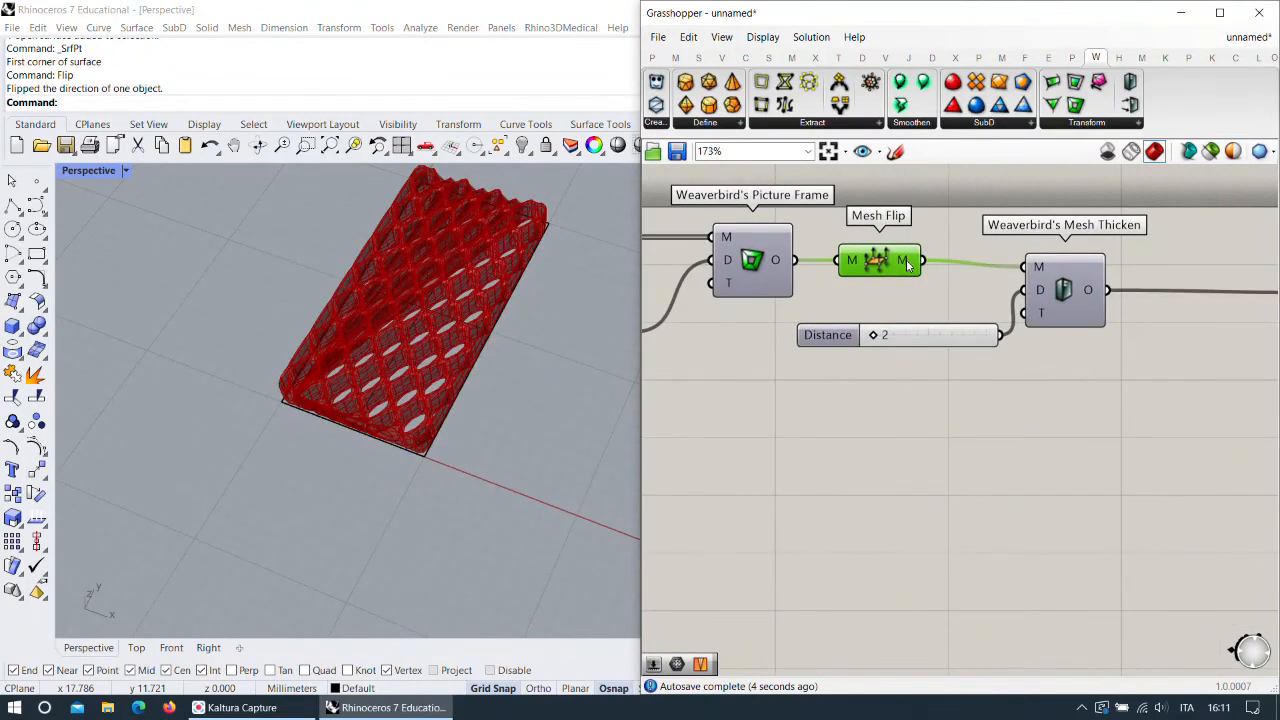
{"action": "right_click_drag", "start_coordinate": [873, 268], "coordinate": [908, 268]}
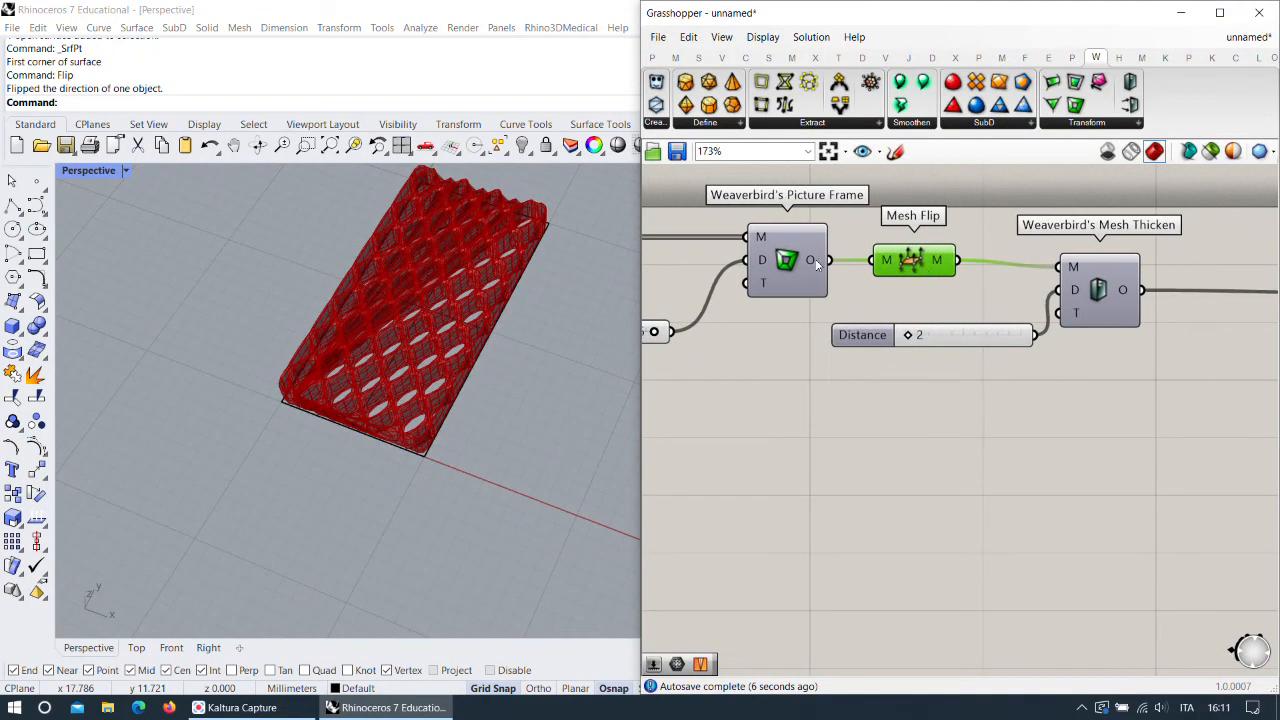
Reposition the Picture Frame Distance slider and set it first to 9.1 and finally to 10.8.
{"action": "right_click_drag", "start_coordinate": [826, 275], "coordinate": [1007, 300]}
{"action": "left_click", "coordinate": [973, 292]}
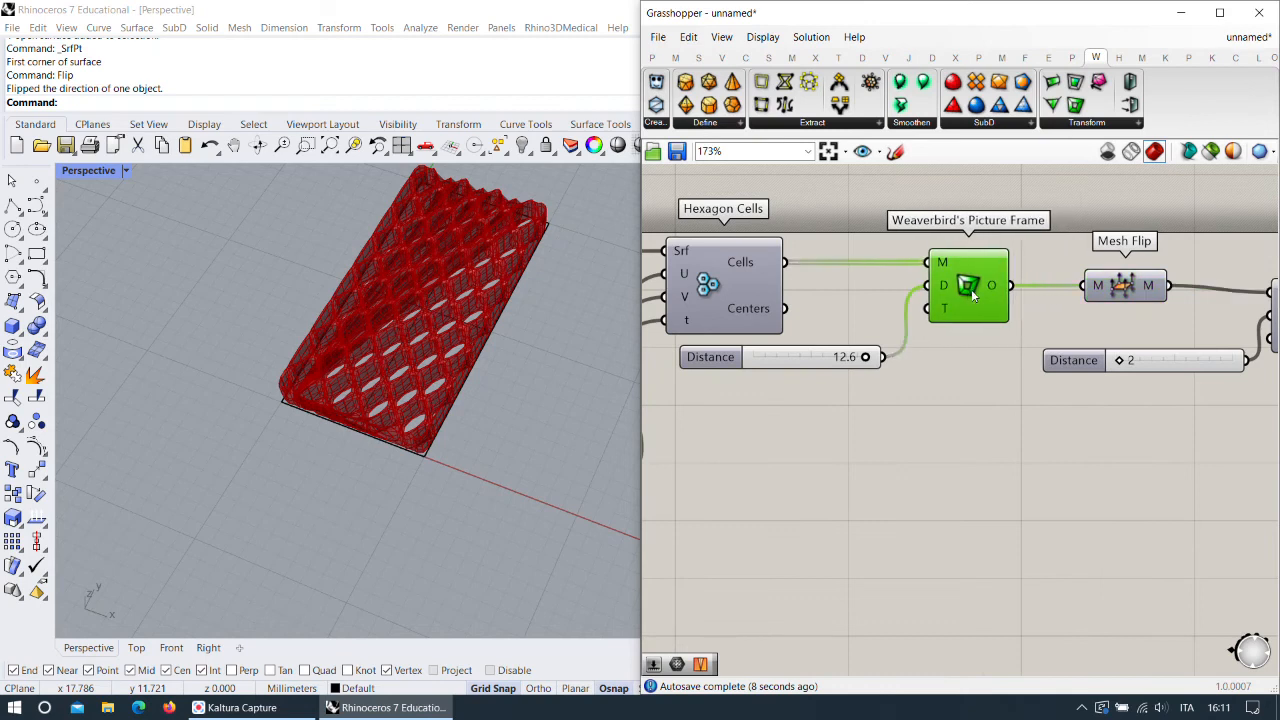
{"action": "mouse_move", "coordinate": [811, 360]}
{"action": "left_mouse_down"}
{"action": "mouse_move", "coordinate": [786, 370]}
{"action": "mouse_move", "coordinate": [820, 369]}
{"action": "left_mouse_up"}
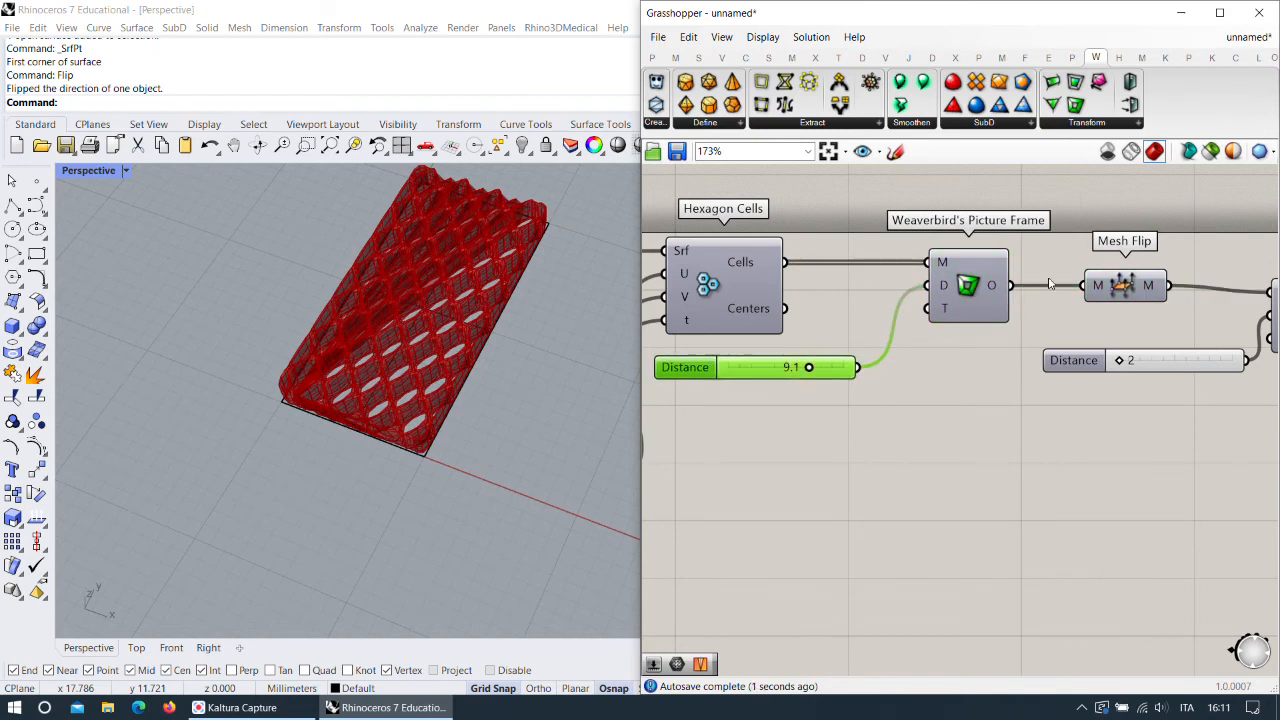
{"action": "right_click_drag", "start_coordinate": [1049, 284], "coordinate": [923, 288]}
{"action": "scroll", "coordinate": [517, 291], "scroll_direction": "up", "scroll_amount": 10}
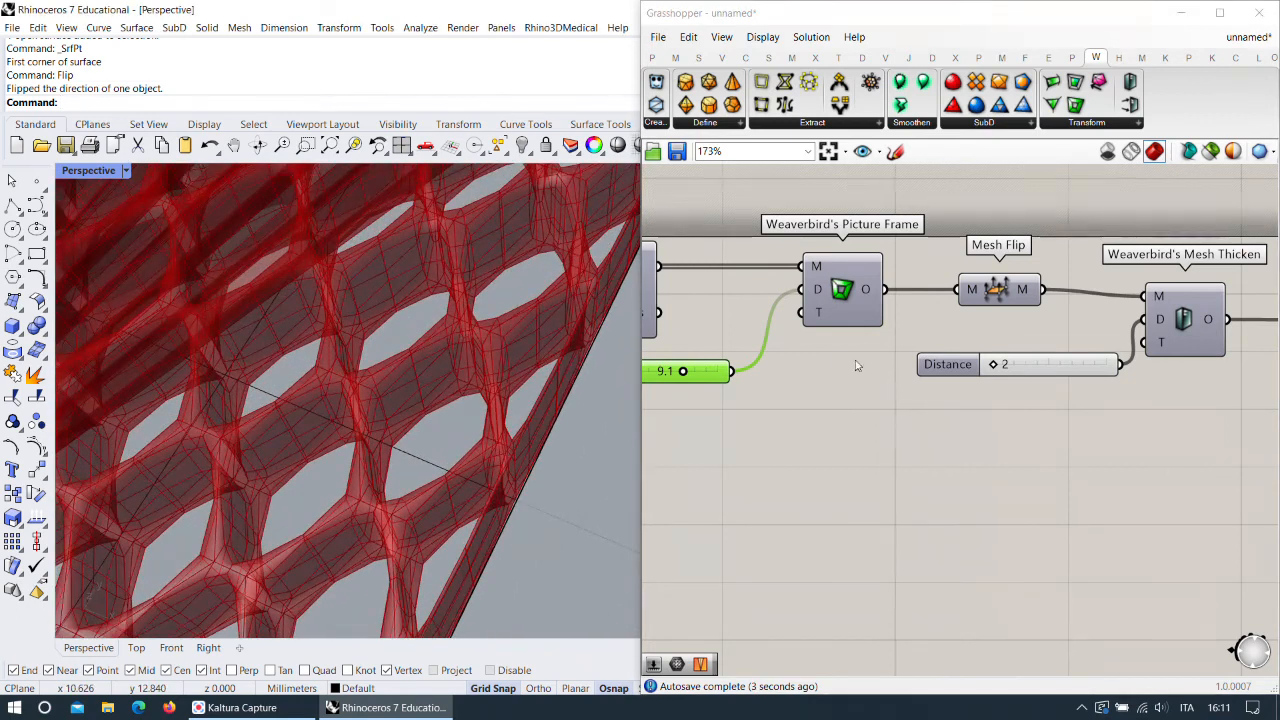
{"action": "right_click_drag", "start_coordinate": [743, 358], "coordinate": [792, 355]}
{"action": "left_click_drag", "start_coordinate": [735, 369], "coordinate": [746, 372]}
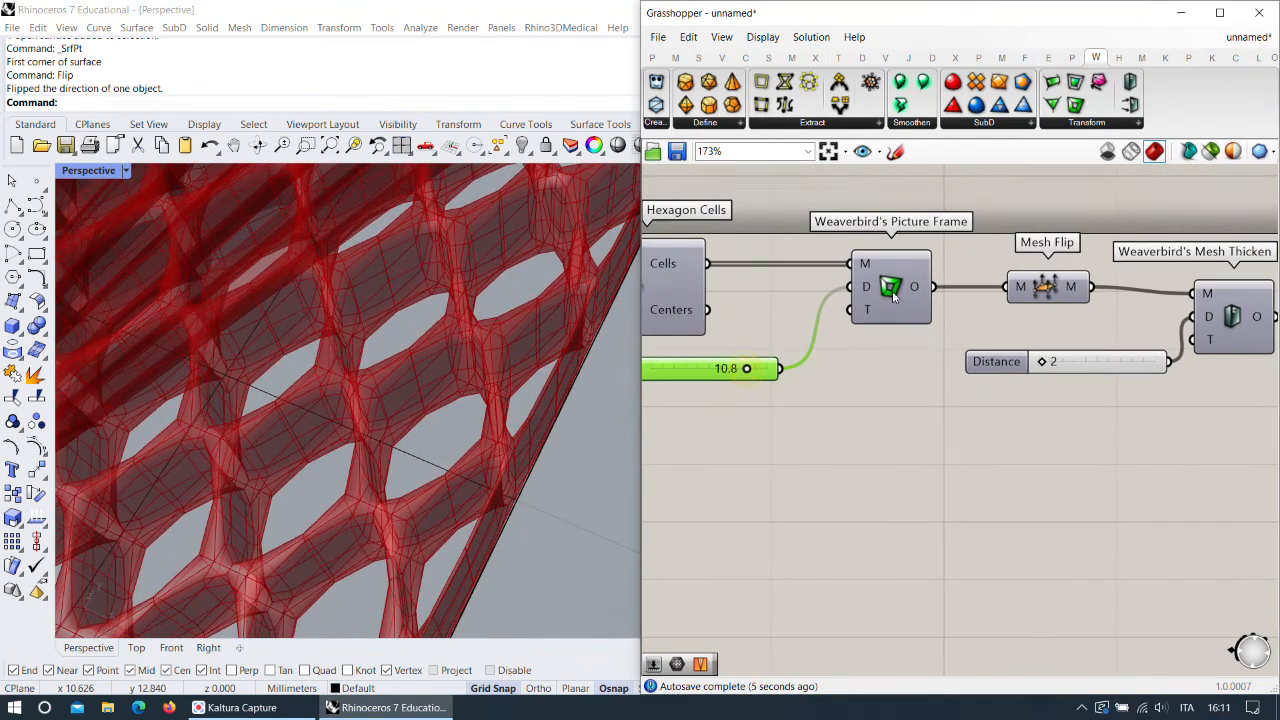
Arrange Picture Frame, Mesh Flip, Mesh Thicken and the thickness Distance slider more compactly on the canvas.
{"action": "left_click_drag", "start_coordinate": [893, 296], "coordinate": [843, 292]}
{"action": "left_click_drag", "start_coordinate": [1058, 290], "coordinate": [995, 297]}
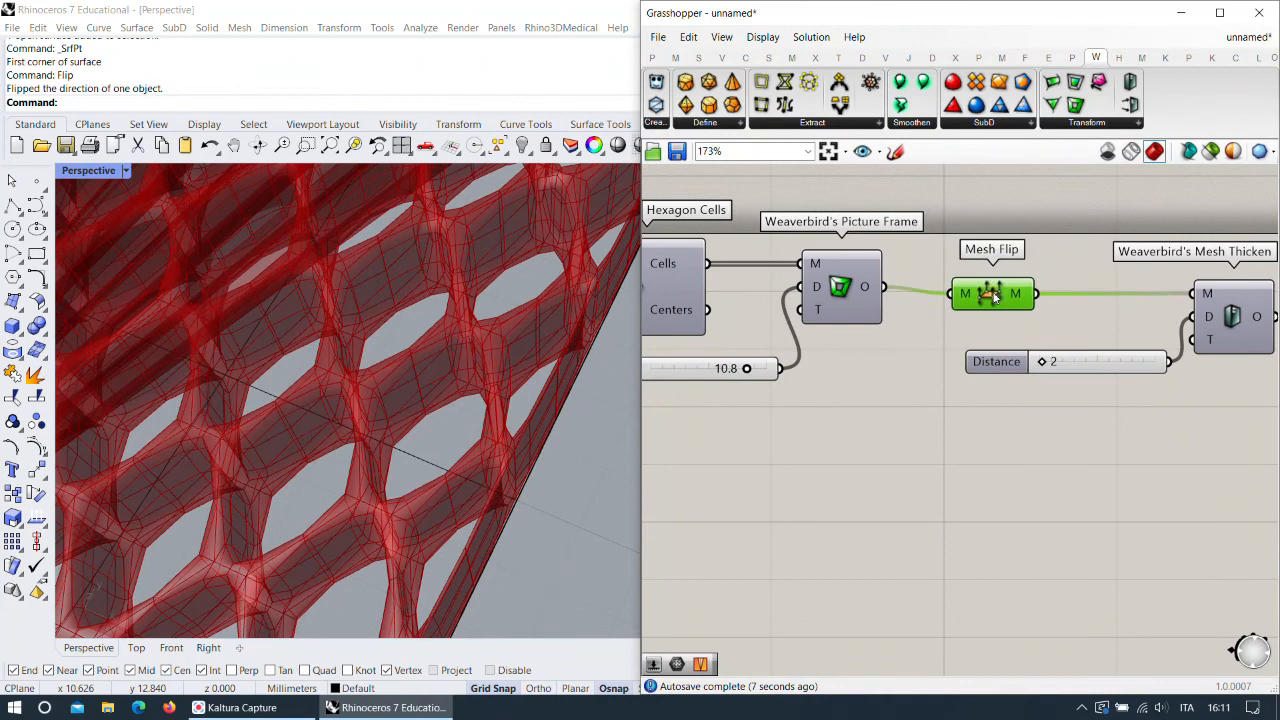
{"action": "left_click_drag", "start_coordinate": [1226, 326], "coordinate": [1150, 318]}
{"action": "left_click_drag", "start_coordinate": [1143, 374], "coordinate": [997, 391]}
Examine the subdivided lattice and its joints up close from several angles in the Perspective viewport.
{"action": "right_click_drag", "start_coordinate": [517, 289], "coordinate": [375, 335]}
{"action": "scroll", "coordinate": [384, 335], "scroll_direction": "up", "scroll_amount": 2}
{"action": "scroll", "coordinate": [386, 337], "scroll_direction": "down", "scroll_amount": 8}
{"action": "scroll", "coordinate": [400, 345], "scroll_direction": "up", "scroll_amount": 5}
{"action": "right_click_drag", "start_coordinate": [491, 374], "coordinate": [519, 370]}
{"action": "scroll", "coordinate": [519, 370], "scroll_direction": "up", "scroll_amount": 3}
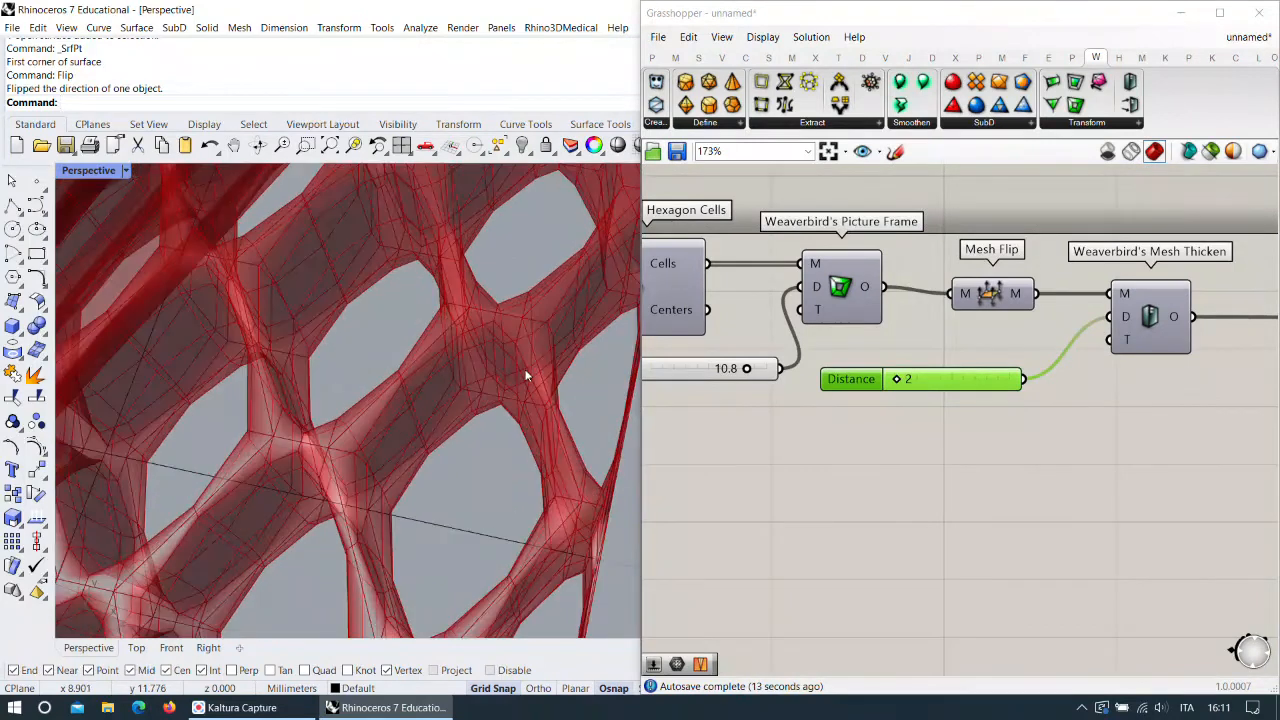
{"action": "scroll", "coordinate": [528, 378], "scroll_direction": "down", "scroll_amount": 3}
{"action": "scroll", "coordinate": [826, 381], "scroll_direction": "up", "scroll_amount": 3}
{"action": "left_click_drag", "start_coordinate": [826, 381], "coordinate": [828, 380]}
Reposition Catmull-Clark Subdivision, add a number slider set to 2, and connect it to the component's L input.
{"action": "scroll", "coordinate": [883, 366], "scroll_direction": "down", "scroll_amount": 2}
{"action": "right_click_drag", "start_coordinate": [1016, 329], "coordinate": [668, 309]}
{"action": "scroll", "coordinate": [1108, 308], "scroll_direction": "down", "scroll_amount": 2}
{"action": "left_click", "coordinate": [1076, 330]}
{"action": "left_click_drag", "start_coordinate": [1076, 330], "coordinate": [1046, 328]}
{"action": "double_click", "coordinate": [911, 372]}
{"action": "key", "text": "Return"}
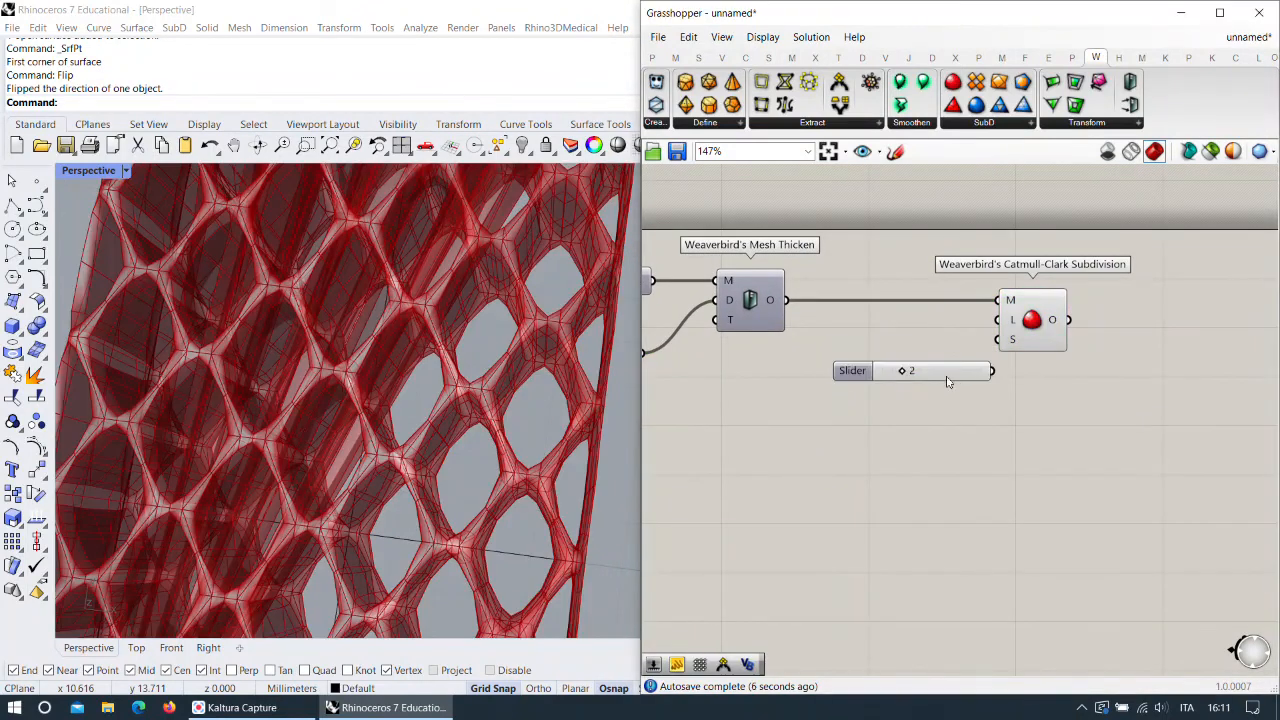
{"action": "left_click_drag", "start_coordinate": [929, 375], "coordinate": [995, 320]}
Set the Catmull-Clark Level to 1 and finally 3, comparing the lattice smoothness in the Top viewport.
{"action": "scroll", "coordinate": [875, 403], "scroll_direction": "up", "scroll_amount": 3}
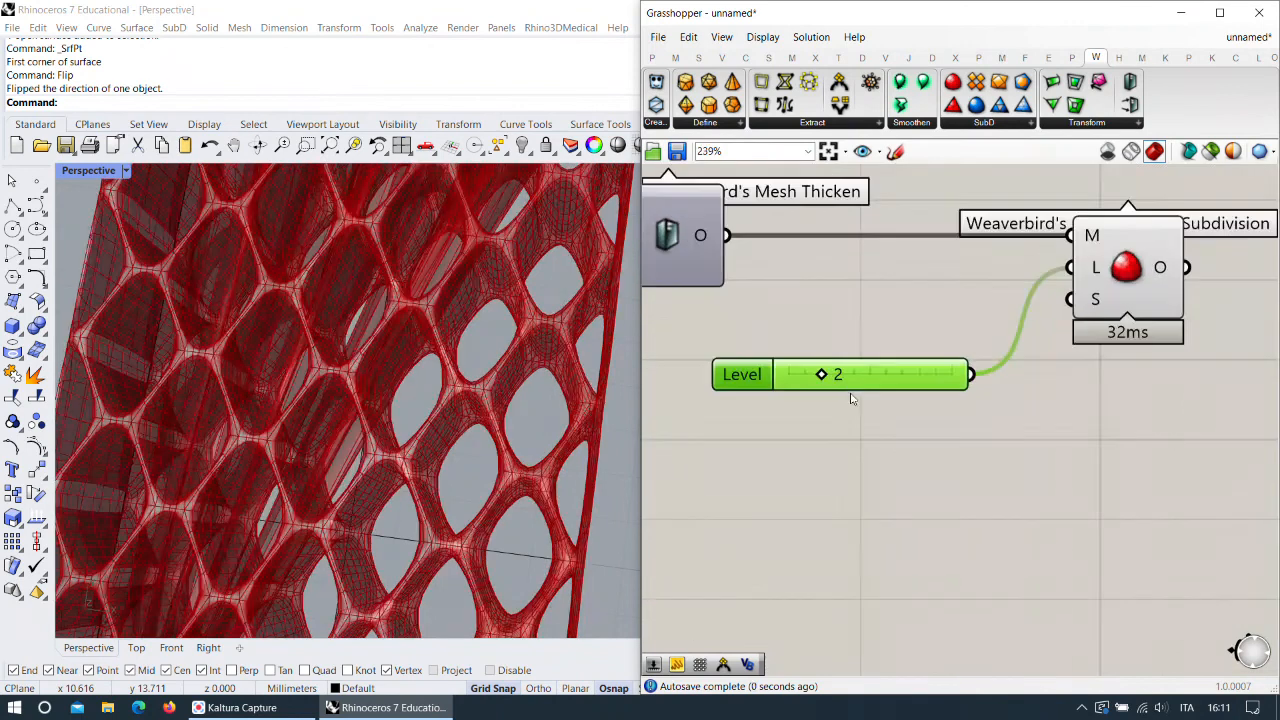
{"action": "mouse_move", "coordinate": [823, 376]}
{"action": "left_mouse_down"}
{"action": "mouse_move", "coordinate": [839, 376]}
{"action": "mouse_move", "coordinate": [805, 376]}
{"action": "left_mouse_up"}
{"action": "left_click", "coordinate": [137, 647]}
{"action": "scroll", "coordinate": [382, 384], "scroll_direction": "down", "scroll_amount": 5}
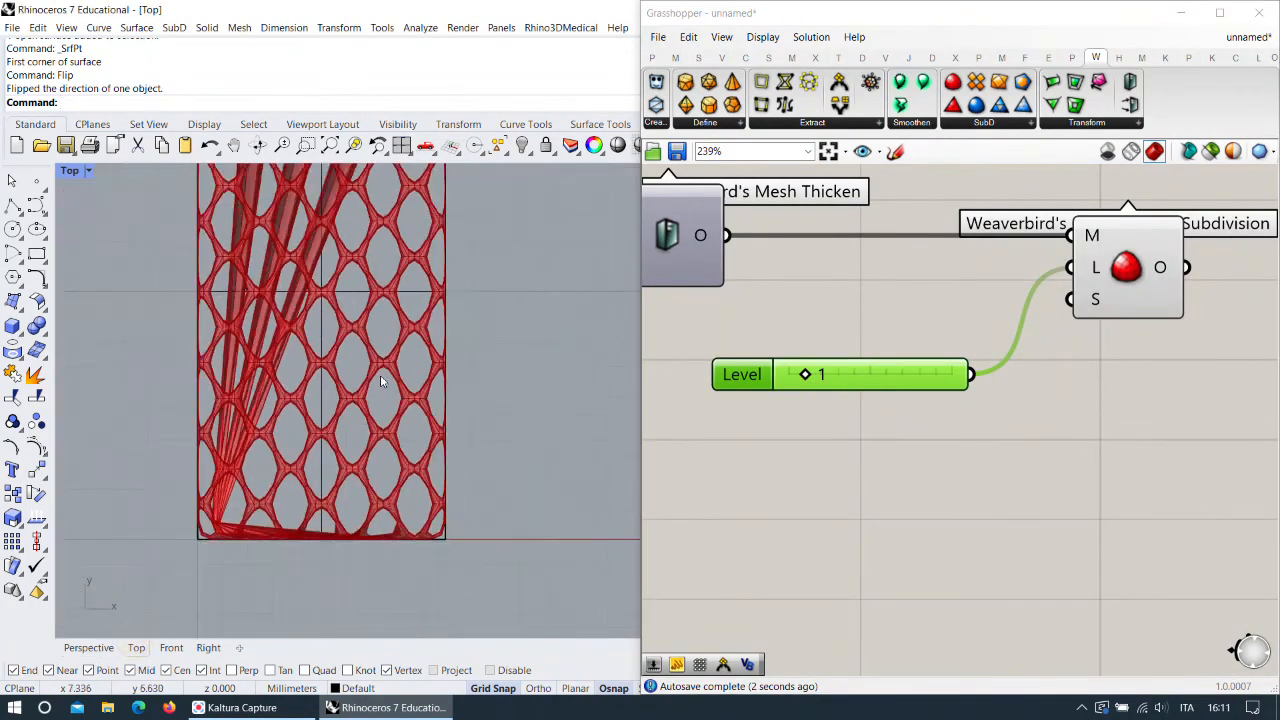
{"action": "scroll", "coordinate": [394, 405], "scroll_direction": "up", "scroll_amount": 10}
{"action": "right_click_drag", "start_coordinate": [418, 403], "coordinate": [466, 385]}
{"action": "scroll", "coordinate": [717, 390], "scroll_direction": "up", "scroll_amount": 1}
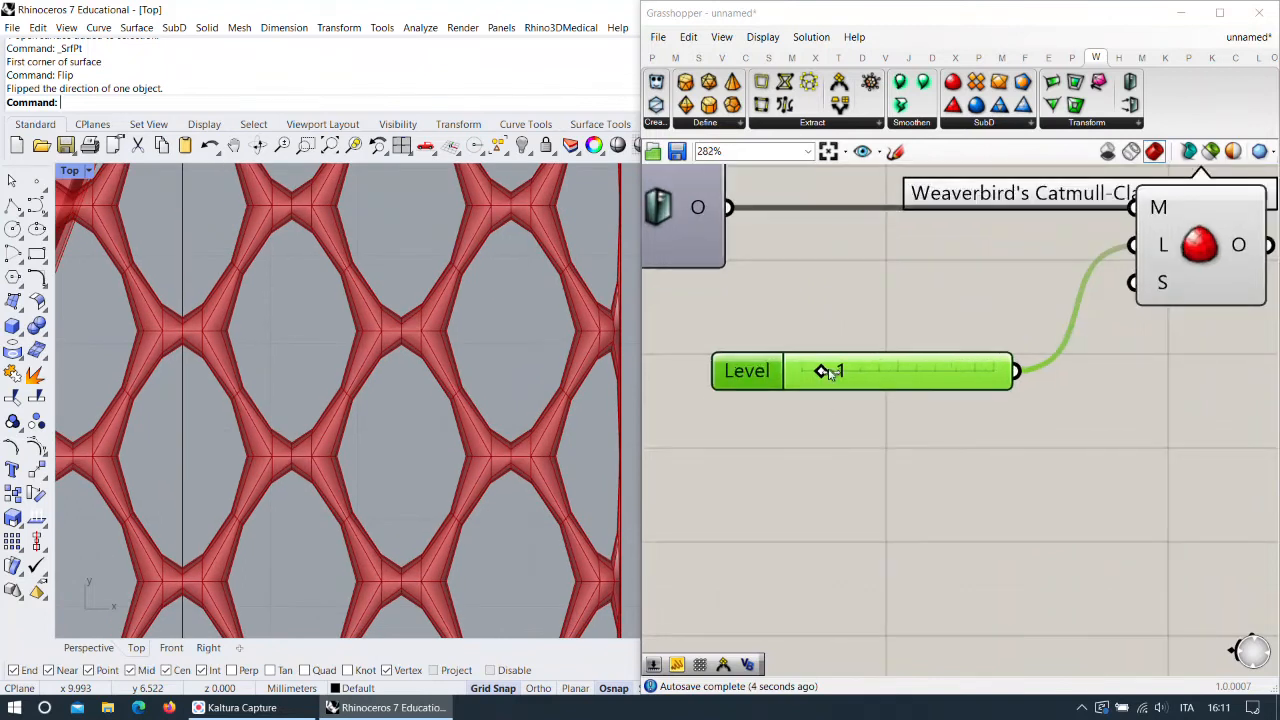
{"action": "left_click_drag", "start_coordinate": [821, 372], "coordinate": [862, 376]}
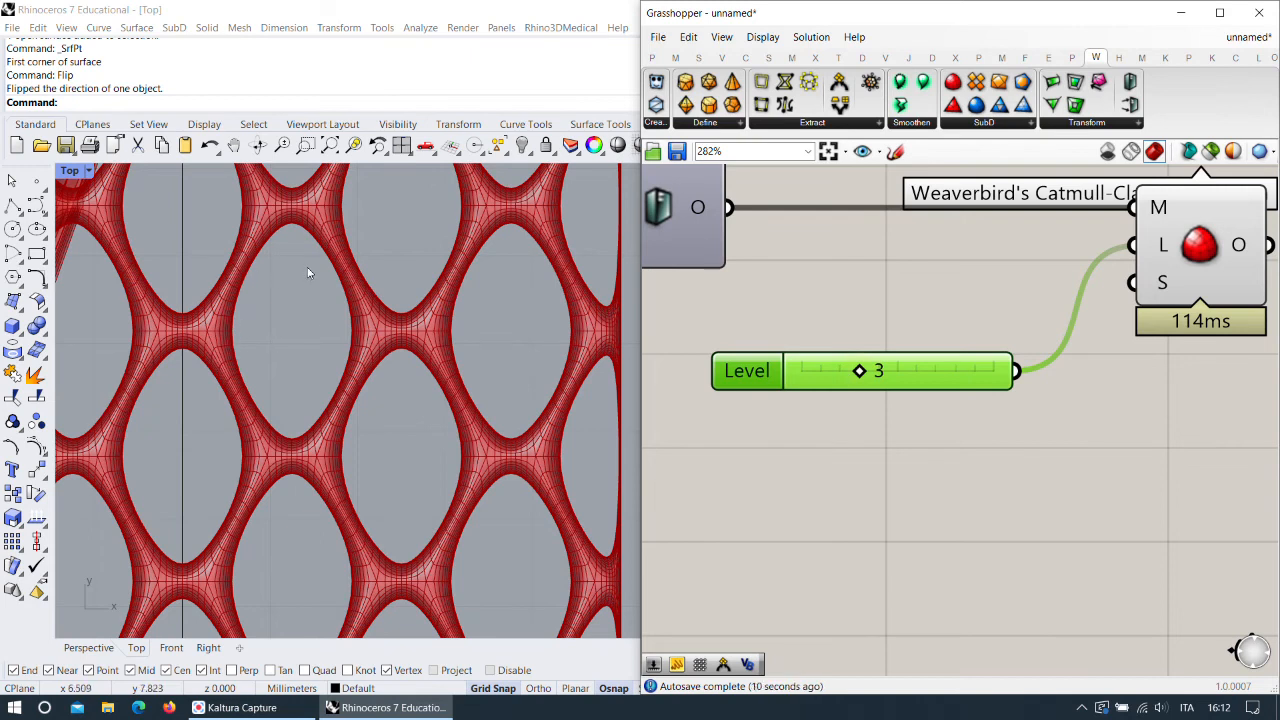
{"action": "scroll", "coordinate": [391, 435], "scroll_direction": "down", "scroll_amount": 8}
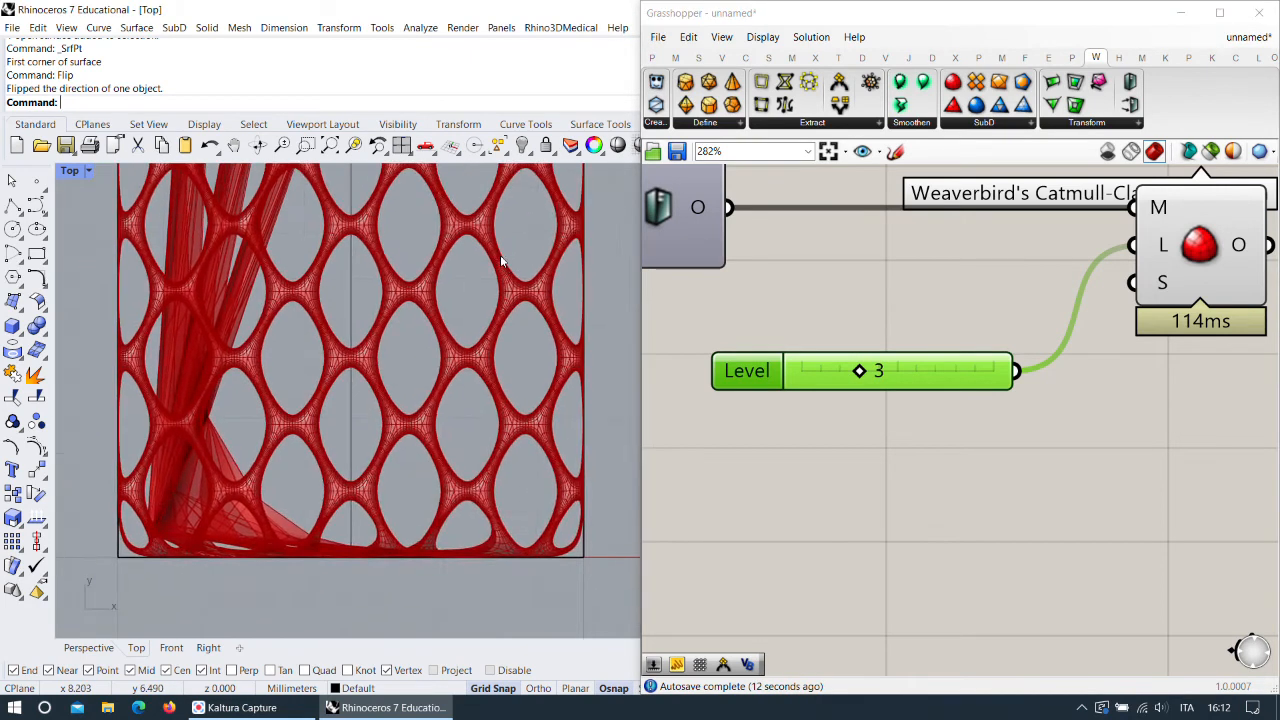
Set the Hexagon Cells U divisions slider to 24.
{"action": "right_click_drag", "start_coordinate": [797, 241], "coordinate": [1256, 262]}
{"action": "scroll", "coordinate": [1256, 262], "scroll_direction": "down", "scroll_amount": 4}
{"action": "right_click_drag", "start_coordinate": [831, 331], "coordinate": [1034, 355]}
{"action": "scroll", "coordinate": [742, 371], "scroll_direction": "up", "scroll_amount": 3}
{"action": "scroll", "coordinate": [756, 355], "scroll_direction": "up", "scroll_amount": 3}
{"action": "left_click_drag", "start_coordinate": [842, 179], "coordinate": [932, 180]}
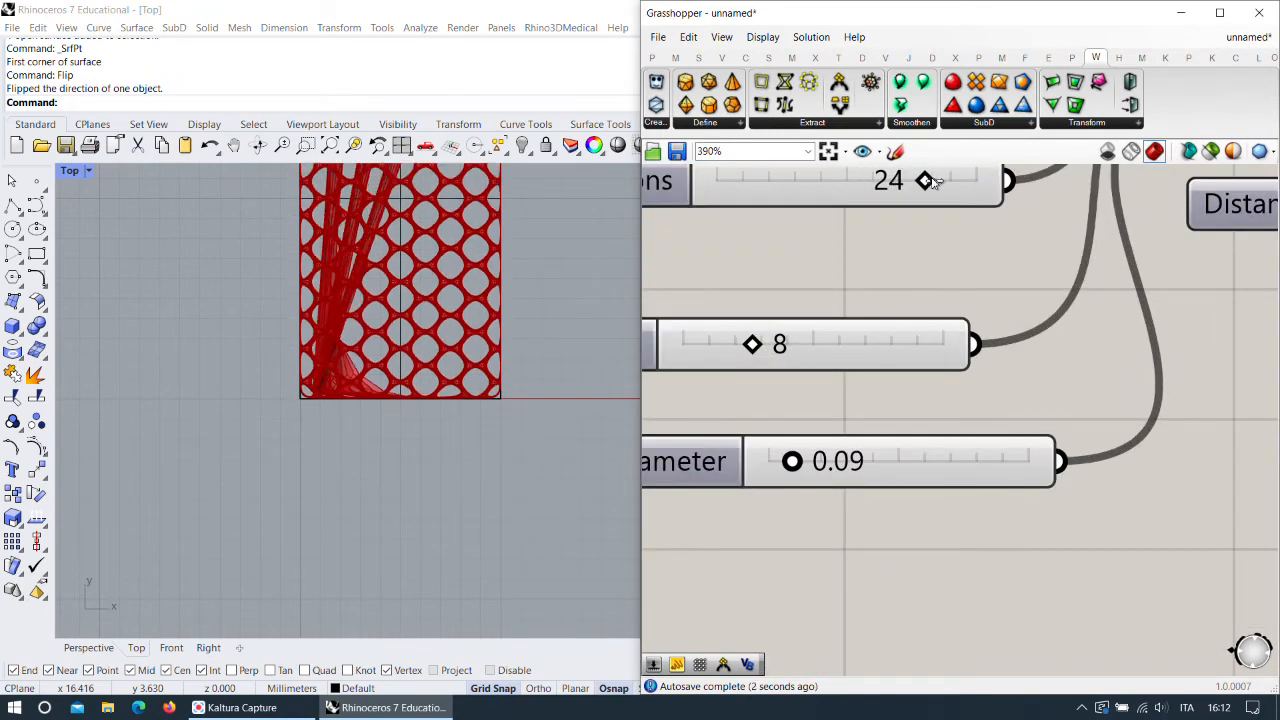
Move Catmull-Clark Subdivision farther from Mesh Thicken to make room between them.
{"action": "scroll", "coordinate": [932, 180], "scroll_direction": "down", "scroll_amount": 3}
{"action": "right_click_drag", "start_coordinate": [1150, 230], "coordinate": [809, 294]}
{"action": "scroll", "coordinate": [854, 317], "scroll_direction": "up", "scroll_amount": 2}
{"action": "right_click_drag", "start_coordinate": [1268, 368], "coordinate": [1044, 337]}
{"action": "right_click", "coordinate": [1026, 331]}
{"action": "right_click_drag", "start_coordinate": [1214, 293], "coordinate": [822, 310]}
{"action": "scroll", "coordinate": [985, 303], "scroll_direction": "down", "scroll_amount": 2}
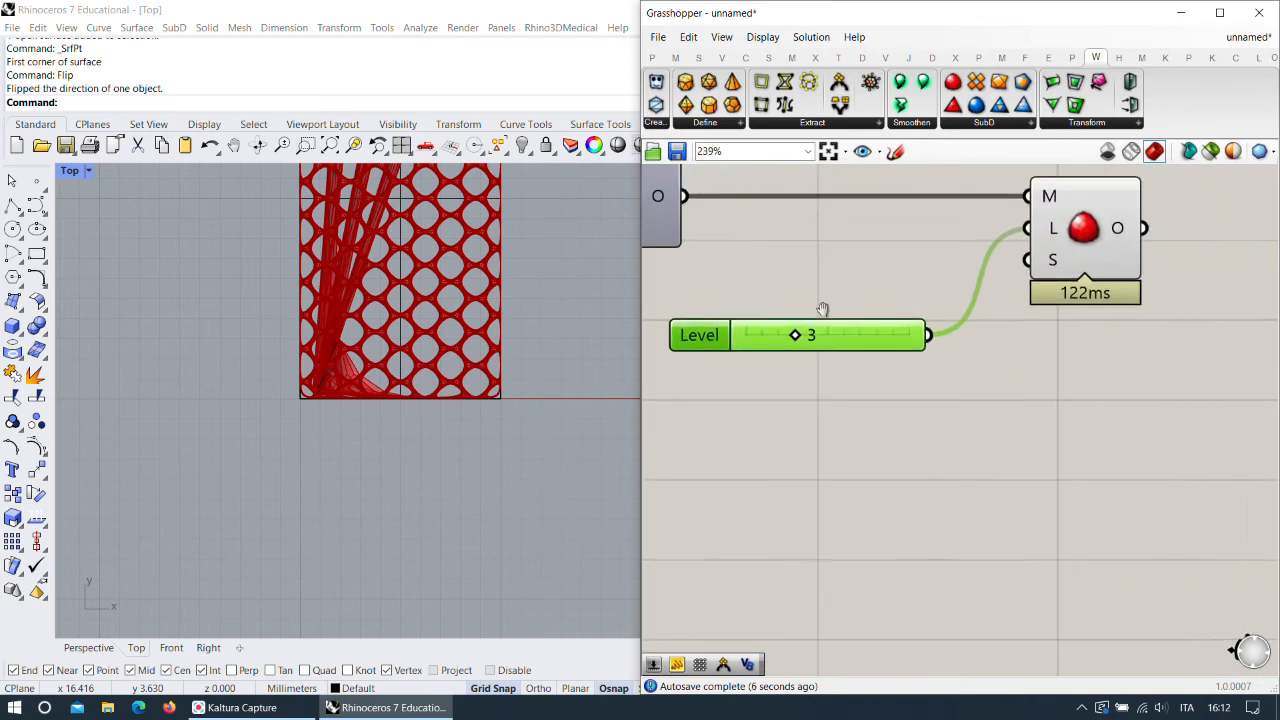
{"action": "scroll", "coordinate": [883, 301], "scroll_direction": "up", "scroll_amount": 2}
{"action": "right_click_drag", "start_coordinate": [932, 283], "coordinate": [885, 304]}
{"action": "scroll", "coordinate": [885, 304], "scroll_direction": "down", "scroll_amount": 2}
{"action": "right_click_drag", "start_coordinate": [880, 229], "coordinate": [933, 310]}
{"action": "scroll", "coordinate": [933, 310], "scroll_direction": "down", "scroll_amount": 1}
{"action": "left_click_drag", "start_coordinate": [1081, 333], "coordinate": [1149, 333]}
Insert Weaverbird's Constant Quads Split Subdivision between Mesh Thicken and Catmull-Clark Subdivision, rewiring the mesh connection through it.
{"action": "scroll", "coordinate": [445, 307], "scroll_direction": "up", "scroll_amount": 10}
{"action": "right_click_drag", "start_coordinate": [937, 218], "coordinate": [929, 263]}
{"action": "double_click", "coordinate": [930, 258]}
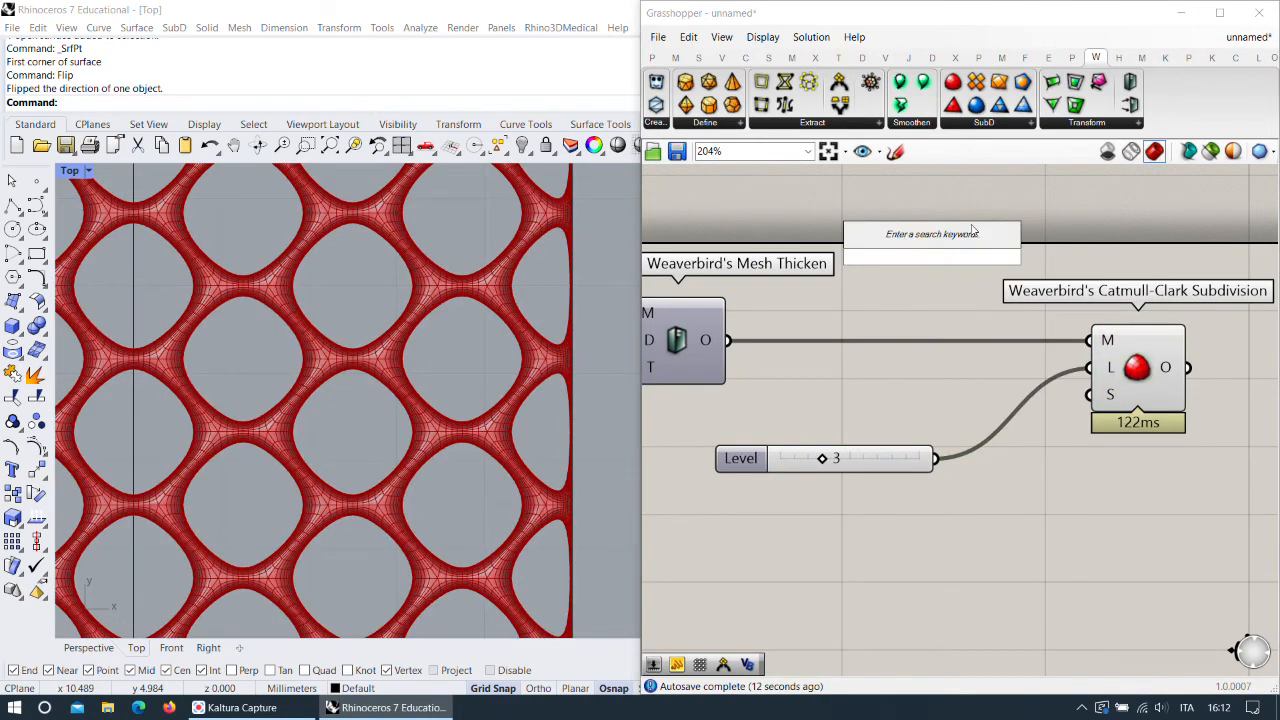
{"action": "left_click_drag", "start_coordinate": [952, 105], "coordinate": [918, 305]}
{"action": "left_click_drag", "start_coordinate": [731, 342], "coordinate": [1104, 344], "text": "ctrl"}
{"action": "left_click_drag", "start_coordinate": [898, 268], "coordinate": [872, 346]}
{"action": "left_click_drag", "start_coordinate": [740, 344], "coordinate": [1088, 343]}
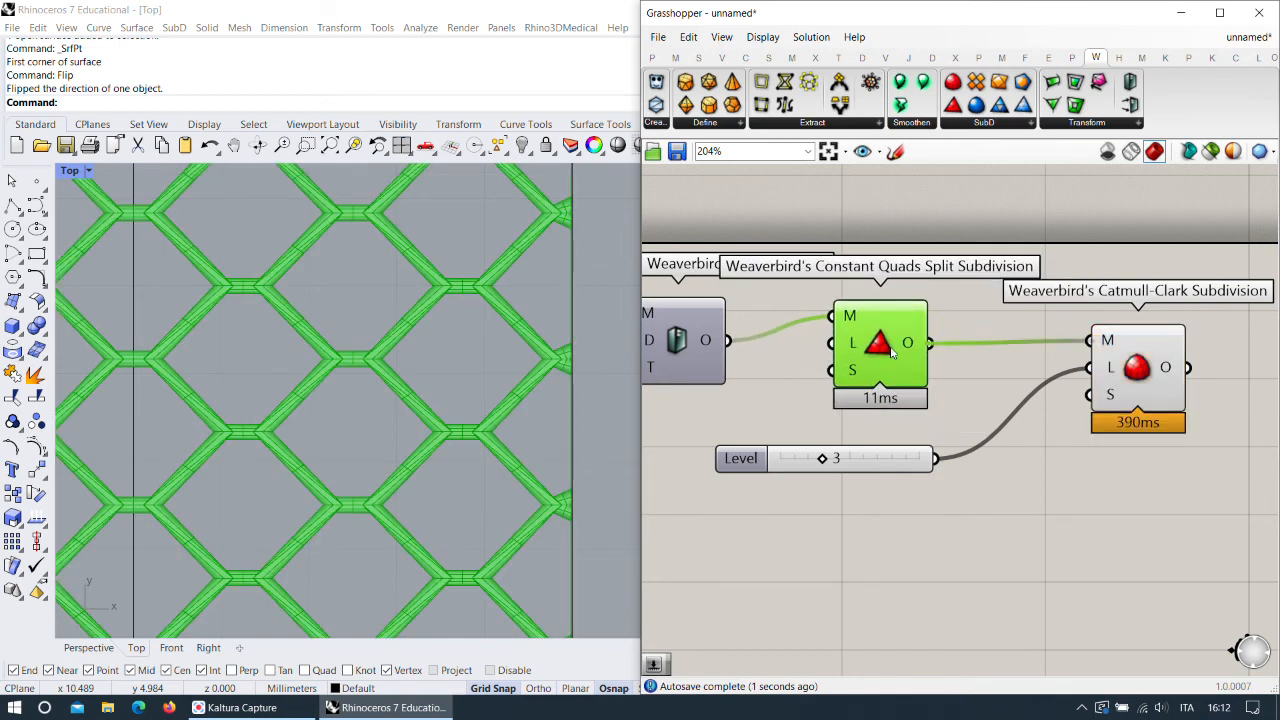
Move the Catmull-Clark Level slider and Constant Quads Split Subdivision lower on the canvas.
{"action": "left_click_drag", "start_coordinate": [883, 463], "coordinate": [925, 504]}
{"action": "left_click_drag", "start_coordinate": [882, 337], "coordinate": [895, 362]}
{"action": "right_click_drag", "start_coordinate": [877, 364], "coordinate": [986, 339]}
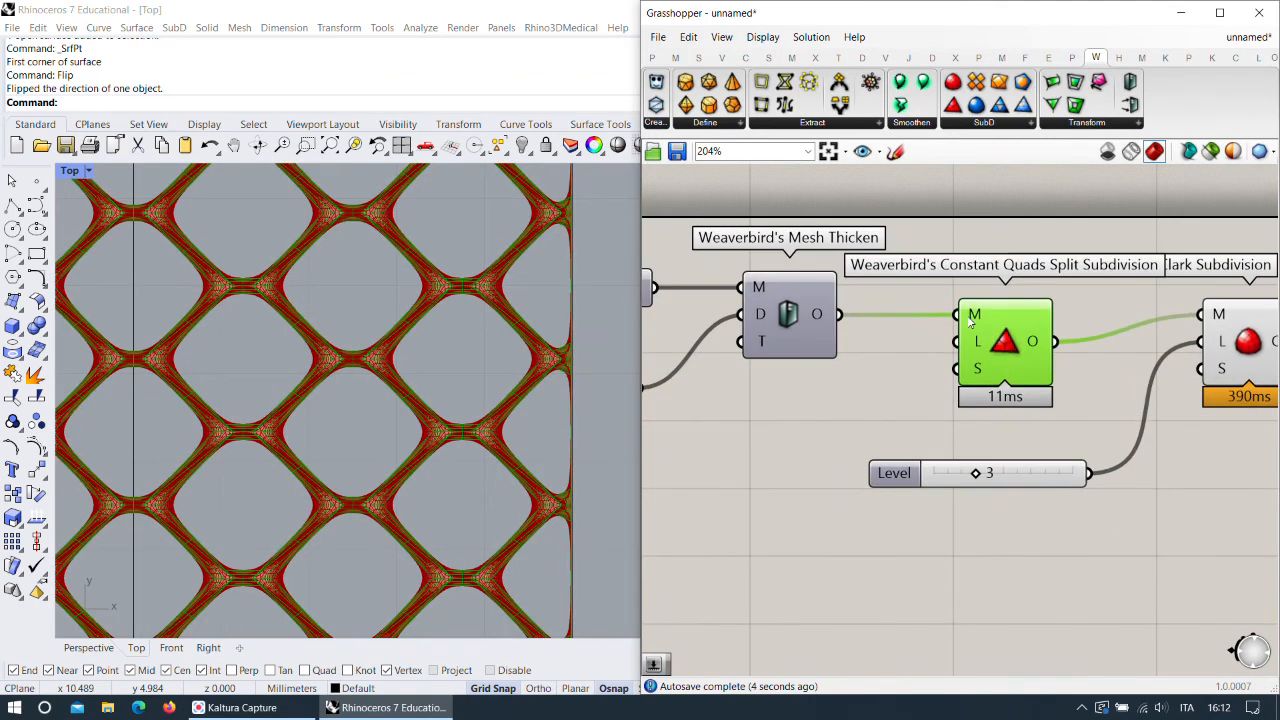
Add a number slider set to 2 and connect it to the Smooth Naked Edges input of Constant Quads Split.
{"action": "mouse_move", "coordinate": [979, 374]}
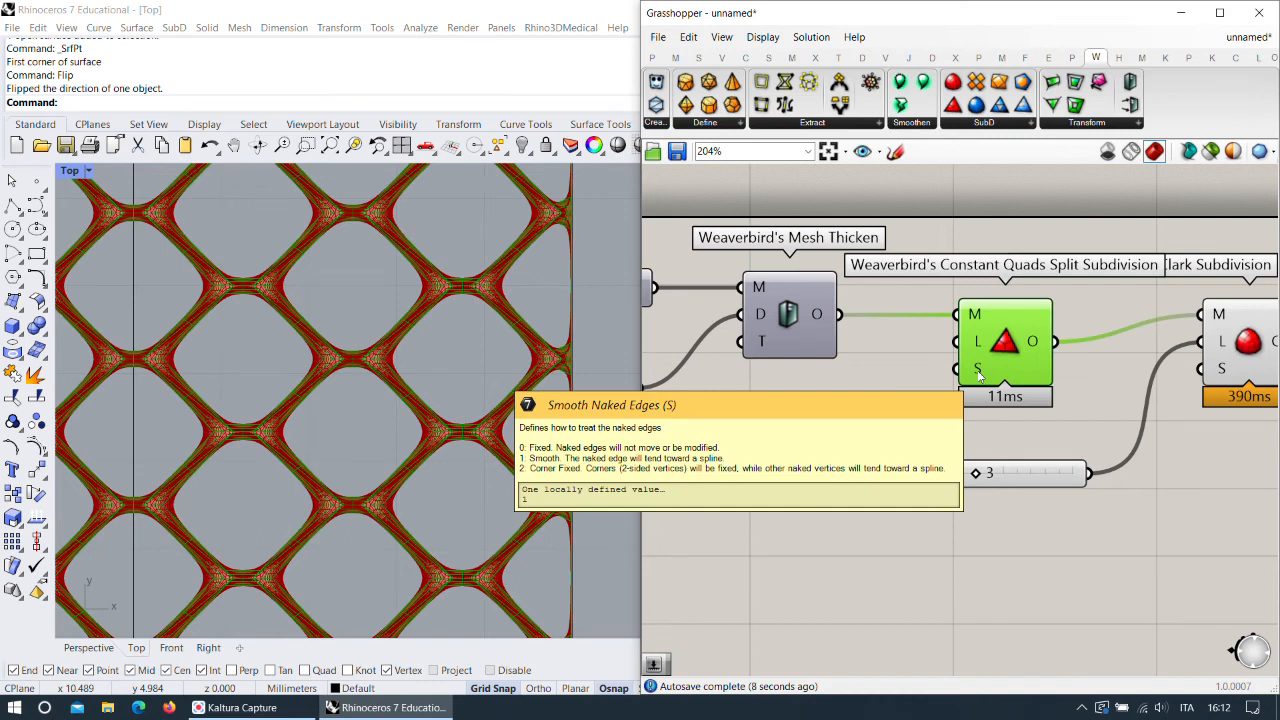
{"action": "double_click", "coordinate": [812, 414]}
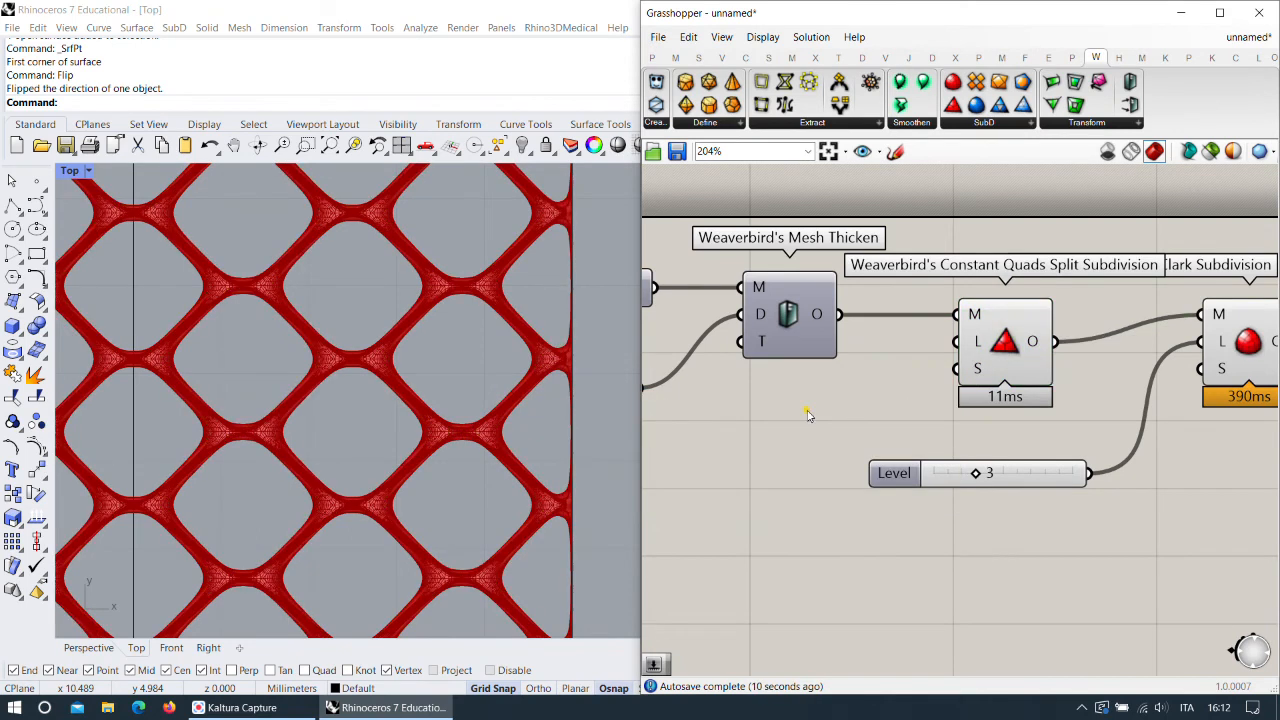
{"action": "type", "text": "2"}
{"action": "key", "text": "Return"}
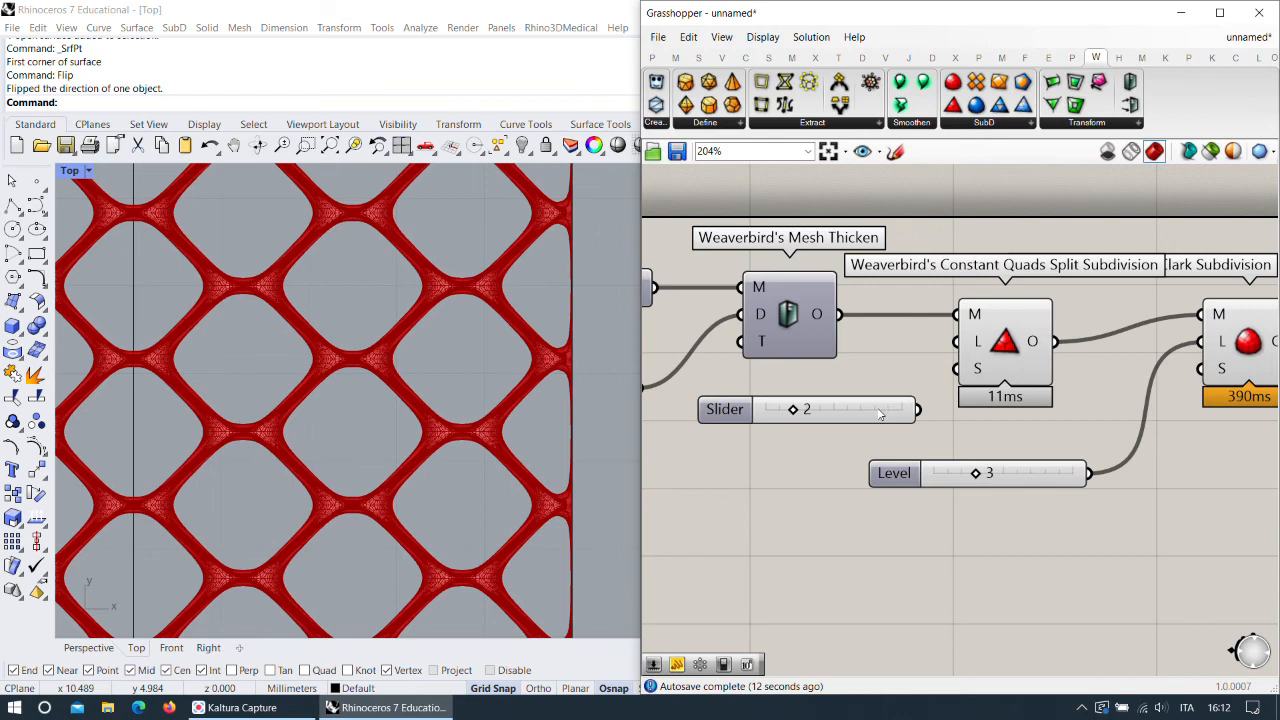
{"action": "left_click_drag", "start_coordinate": [720, 409], "coordinate": [669, 421]}
{"action": "left_click_drag", "start_coordinate": [855, 420], "coordinate": [962, 382]}
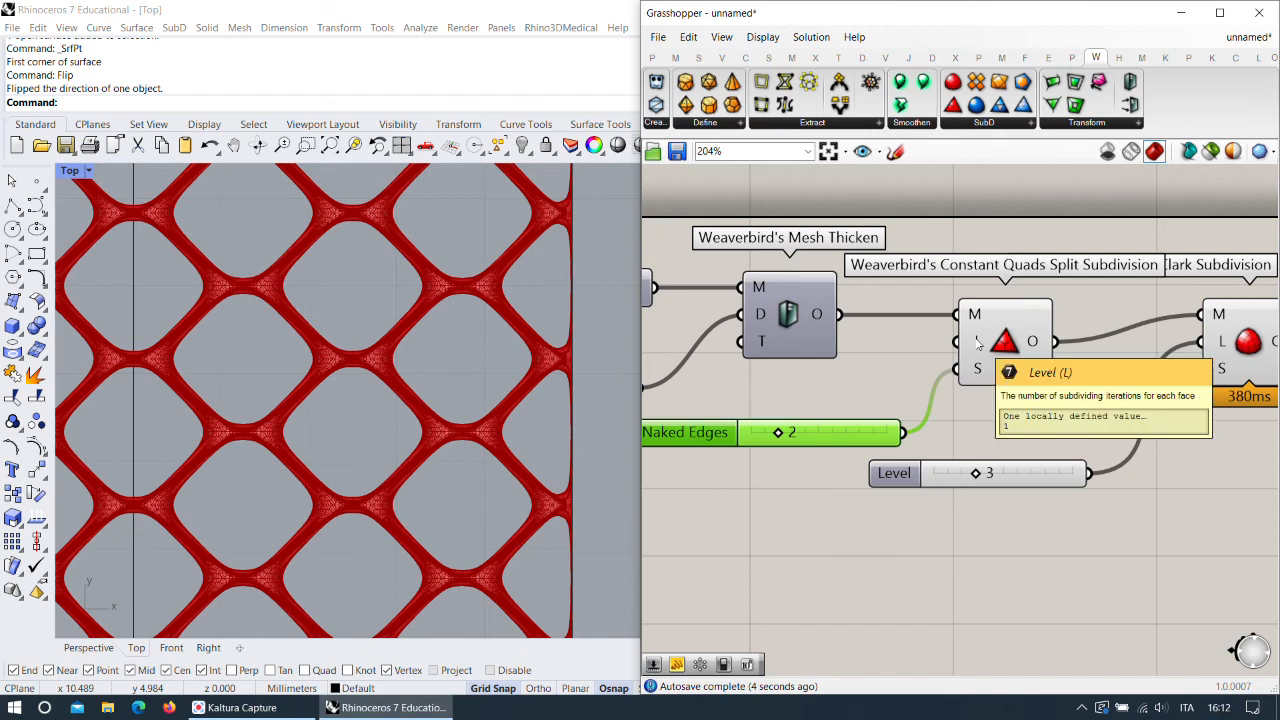
Add another number slider set to 2 and connect it to the Level input of Constant Quads Split.
{"action": "double_click", "coordinate": [735, 388]}
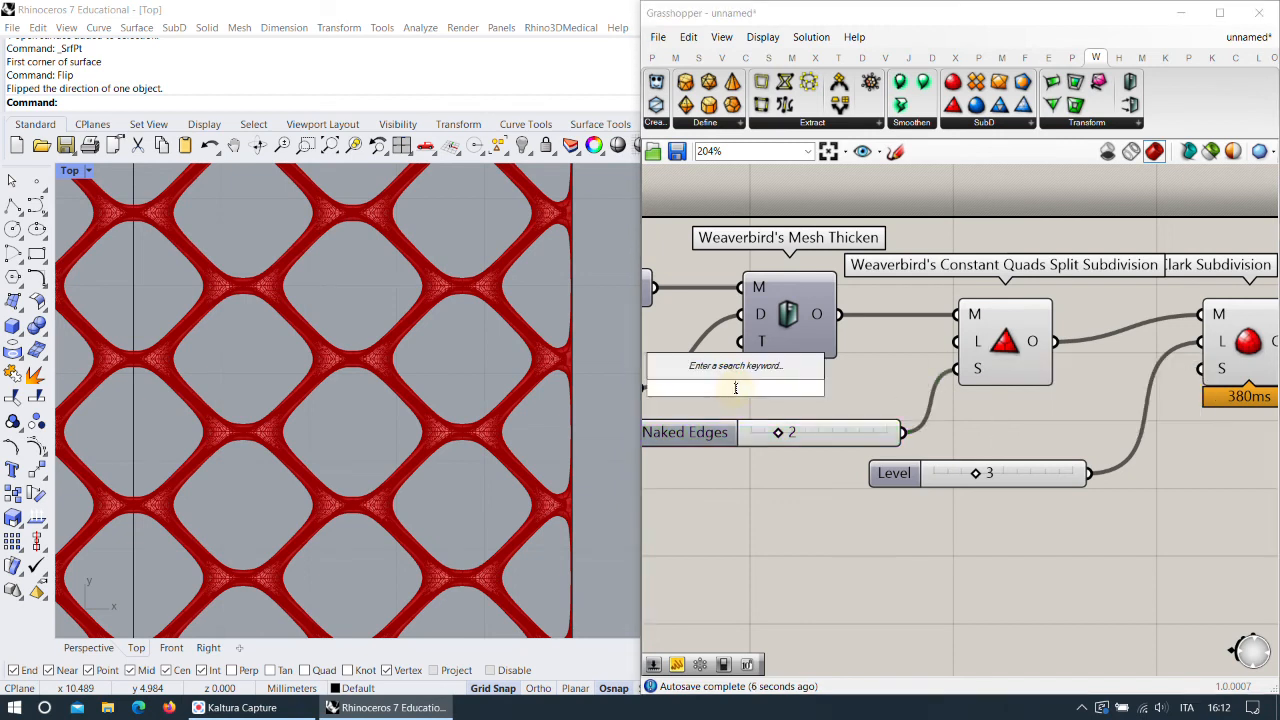
{"action": "type", "text": "2"}
{"action": "key", "text": "Return"}
{"action": "left_click_drag", "start_coordinate": [805, 391], "coordinate": [962, 341]}
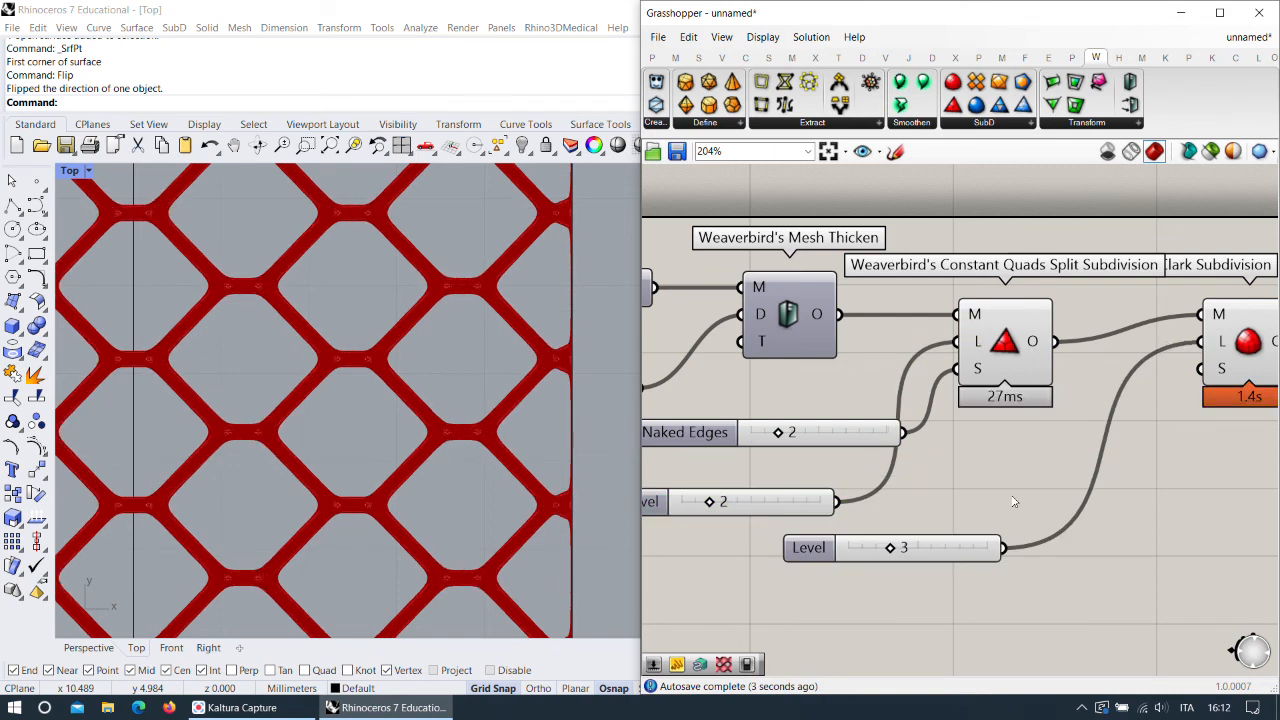
Move the Catmull-Clark Level slider under the other Level slider and realign the Constant Quads Split and Catmull-Clark components.
{"action": "left_click_drag", "start_coordinate": [964, 546], "coordinate": [806, 535]}
{"action": "left_click", "coordinate": [790, 313]}
{"action": "left_click_drag", "start_coordinate": [1031, 355], "coordinate": [1013, 355]}
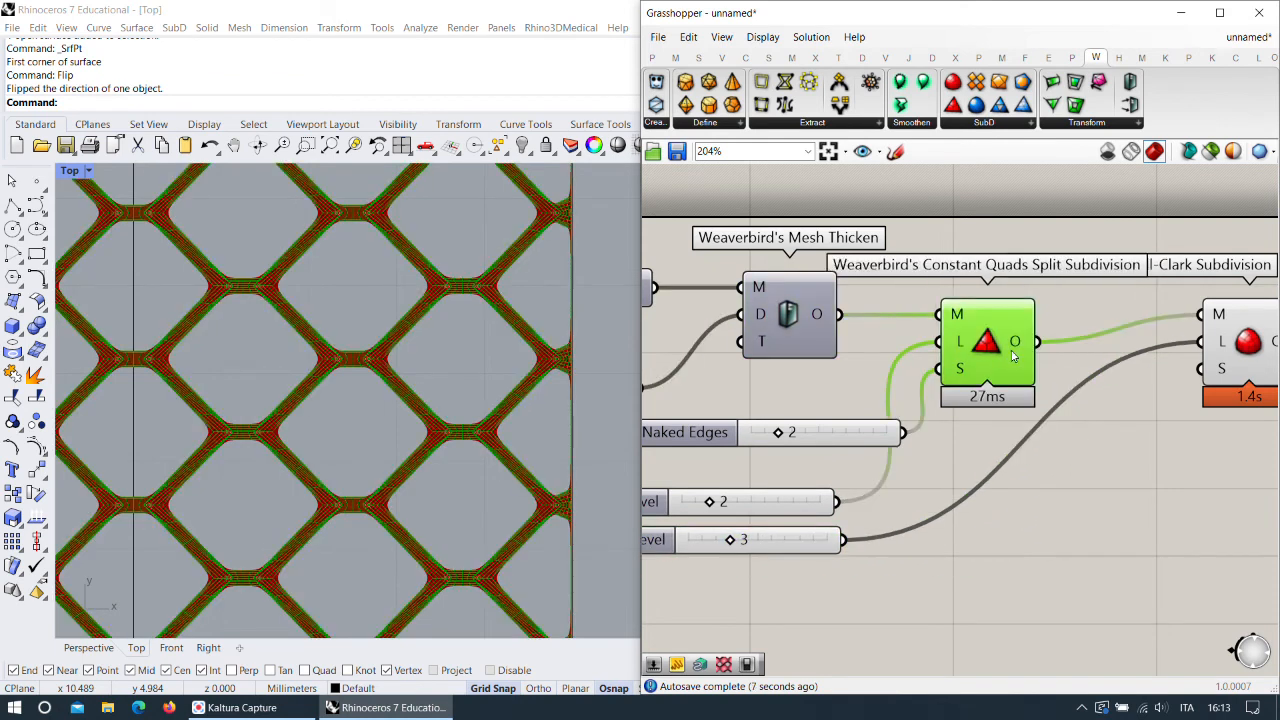
{"action": "left_click_drag", "start_coordinate": [1240, 343], "coordinate": [1199, 370]}
{"action": "scroll", "coordinate": [895, 488], "scroll_direction": "down", "scroll_amount": 2}
{"action": "scroll", "coordinate": [895, 488], "scroll_direction": "up", "scroll_amount": 2}
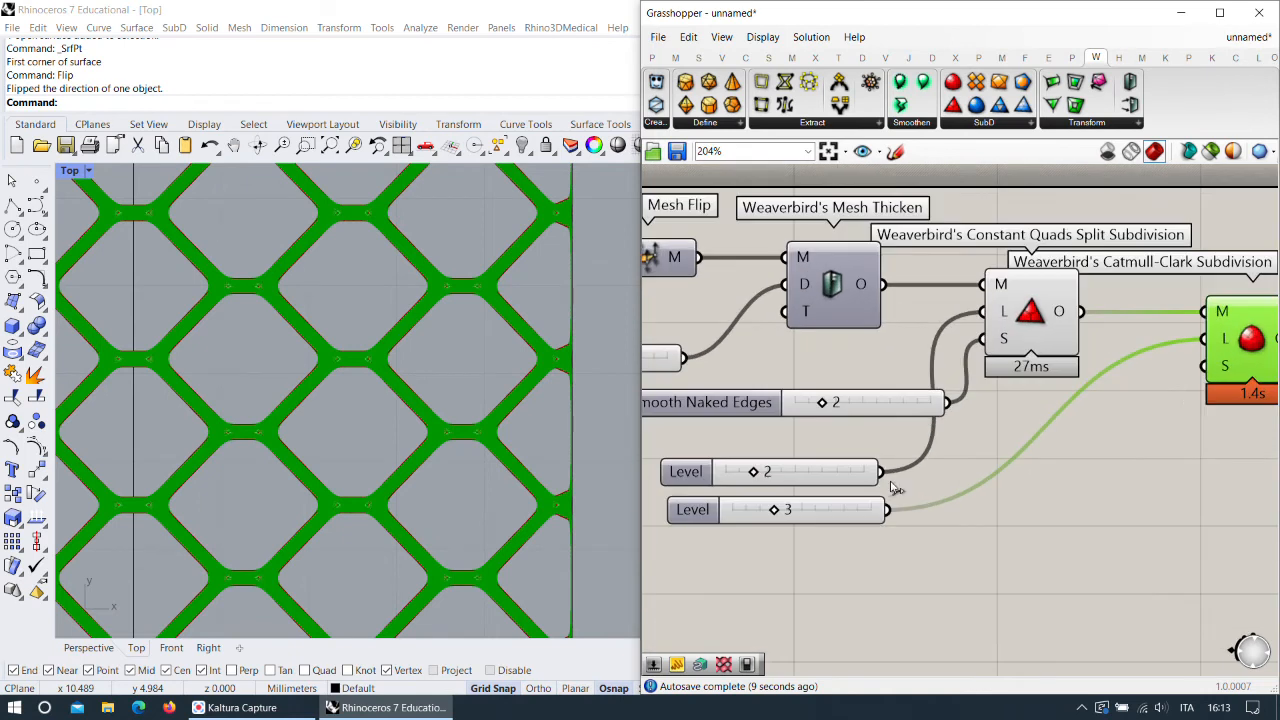
Reposition the Smooth Naked Edges slider, turn off the preview of Constant Quads Split Subdivision, and select the Catmull-Clark component.
{"action": "left_click", "coordinate": [885, 405]}
{"action": "scroll", "coordinate": [920, 410], "scroll_direction": "up", "scroll_amount": 2}
{"action": "scroll", "coordinate": [980, 370], "scroll_direction": "down", "scroll_amount": 3}
{"action": "right_click", "coordinate": [1017, 279]}
{"action": "left_click", "coordinate": [1038, 311]}
{"action": "left_click", "coordinate": [1207, 306]}
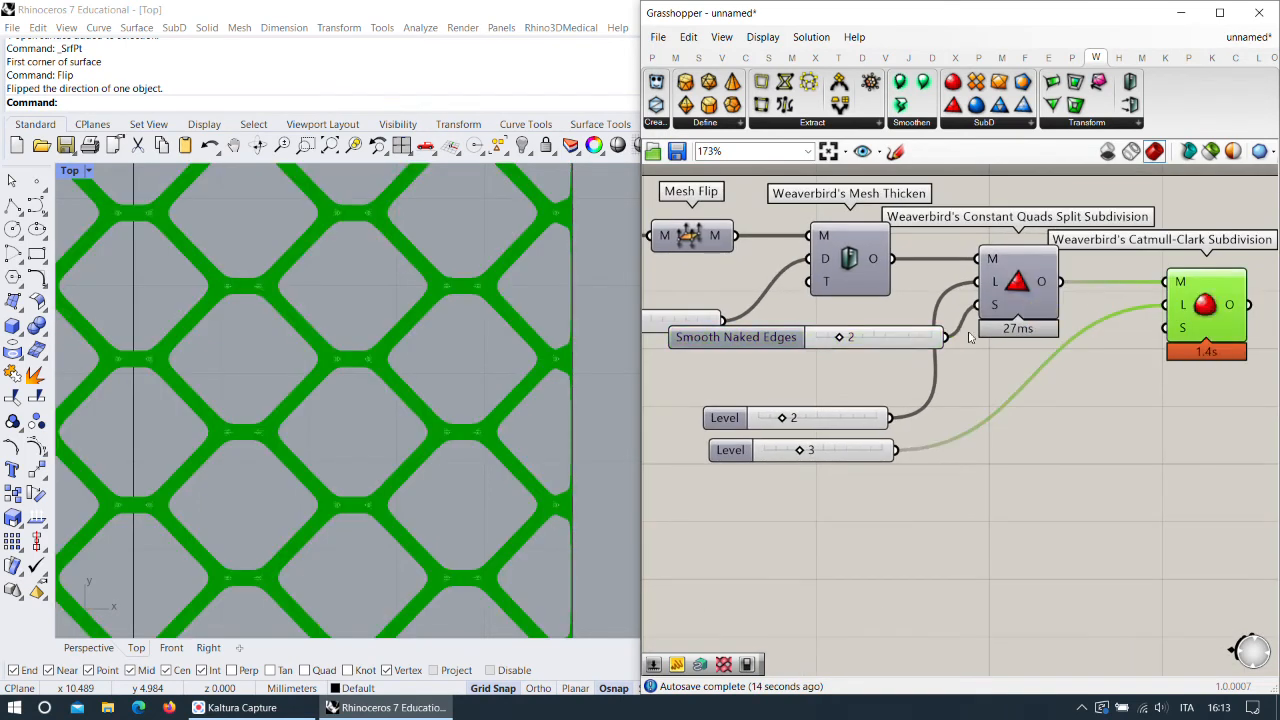
Set the Constant Quads Split Level slider to 1 and the Catmull-Clark Level slider to 2.
{"action": "scroll", "coordinate": [460, 430], "scroll_direction": "up", "scroll_amount": 6}
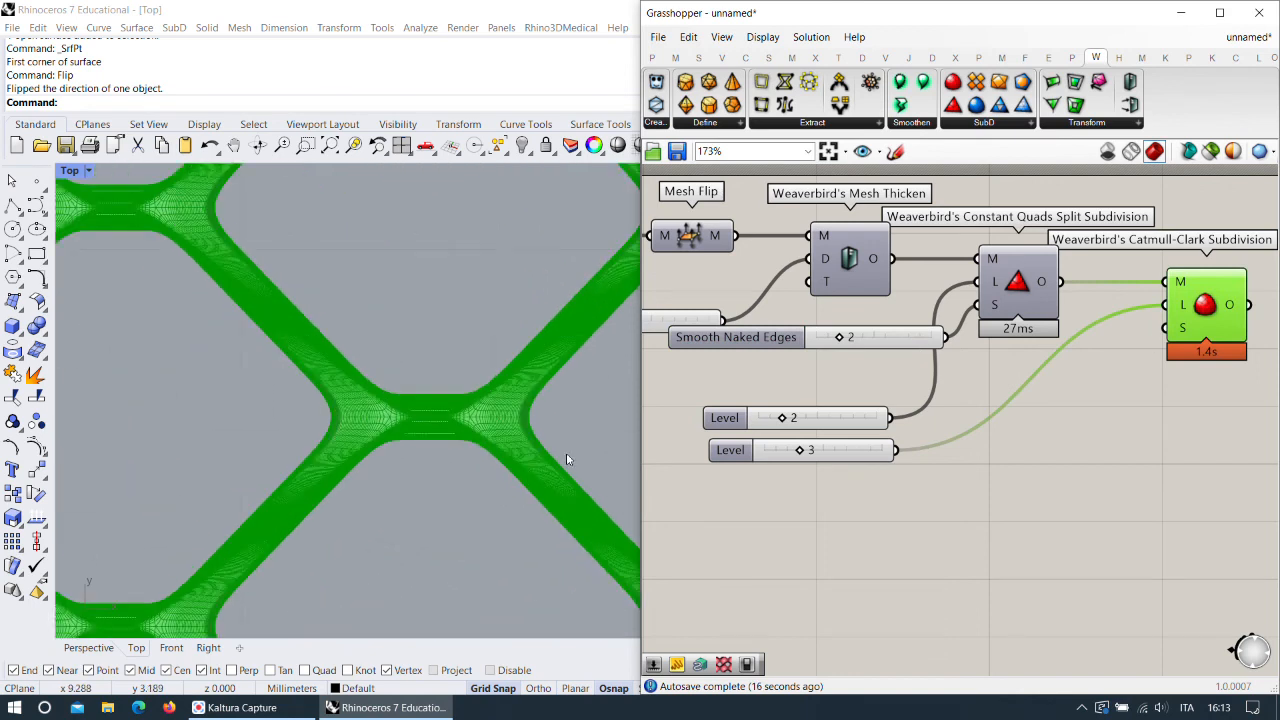
{"action": "scroll", "coordinate": [546, 513], "scroll_direction": "up", "scroll_amount": 4}
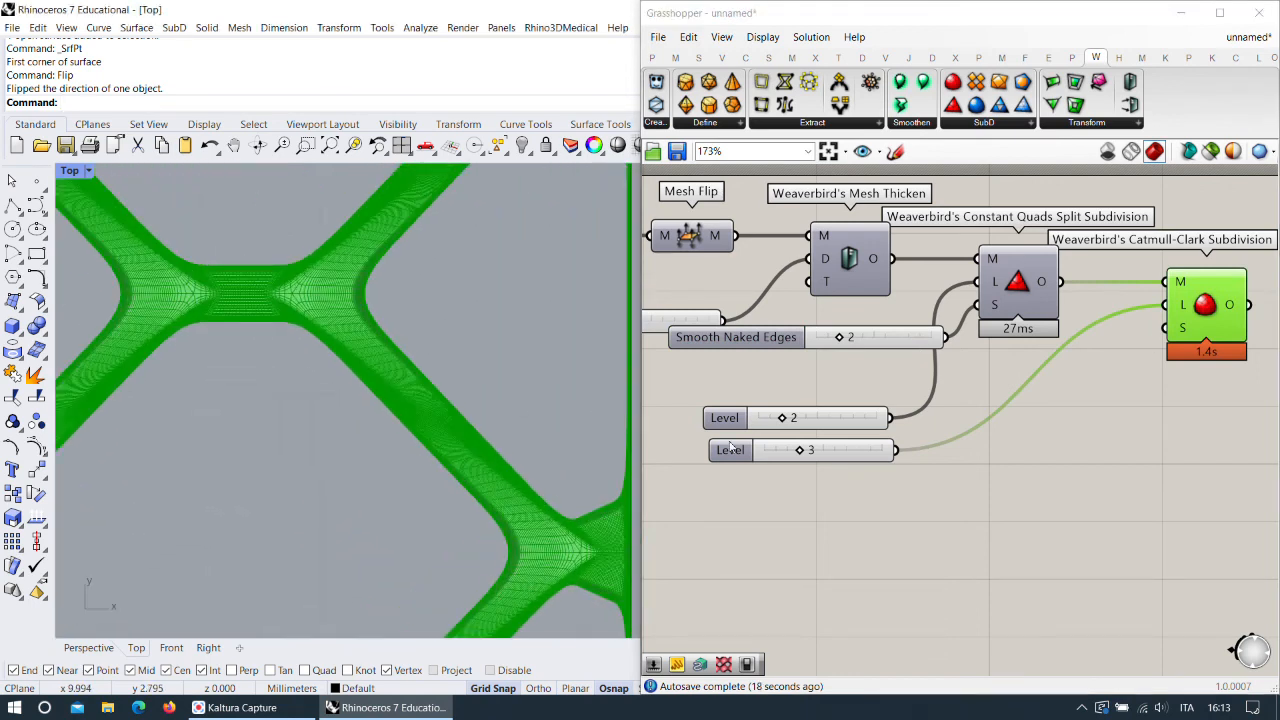
{"action": "left_click_drag", "start_coordinate": [785, 420], "coordinate": [790, 450]}
{"action": "scroll", "coordinate": [491, 386], "scroll_direction": "down", "scroll_amount": 10}
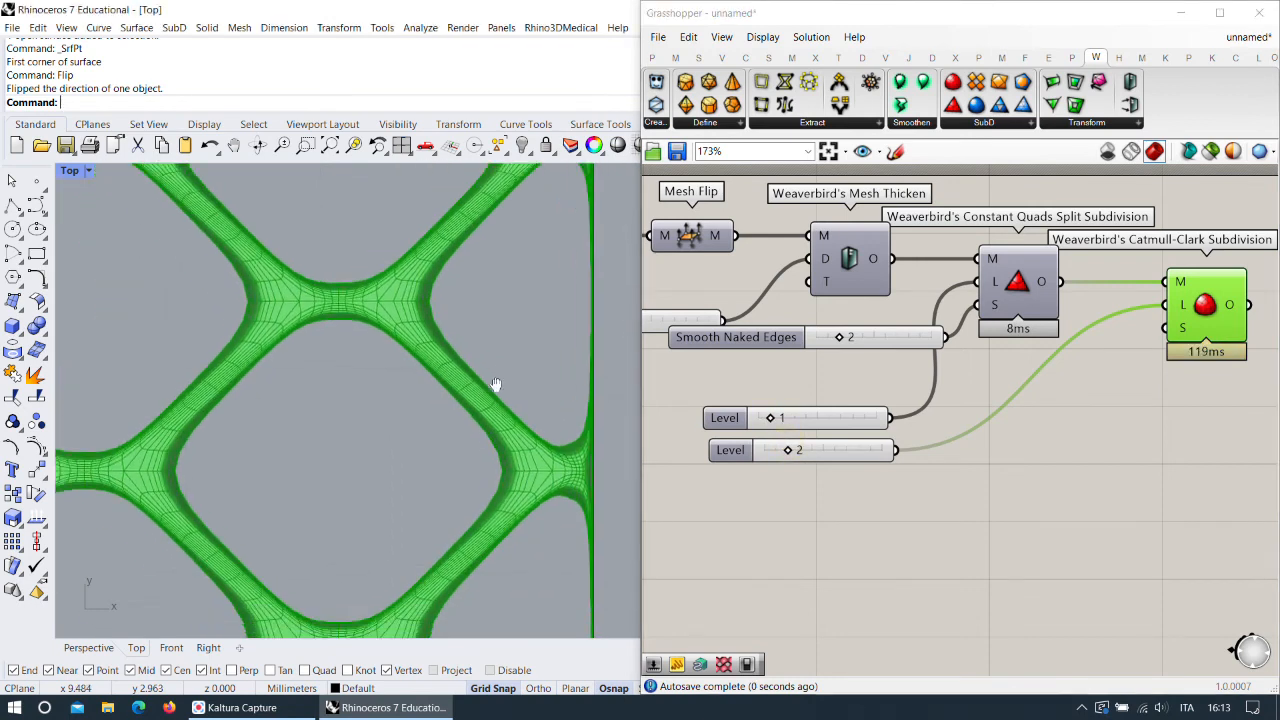
{"action": "scroll", "coordinate": [447, 357], "scroll_direction": "up", "scroll_amount": 3}
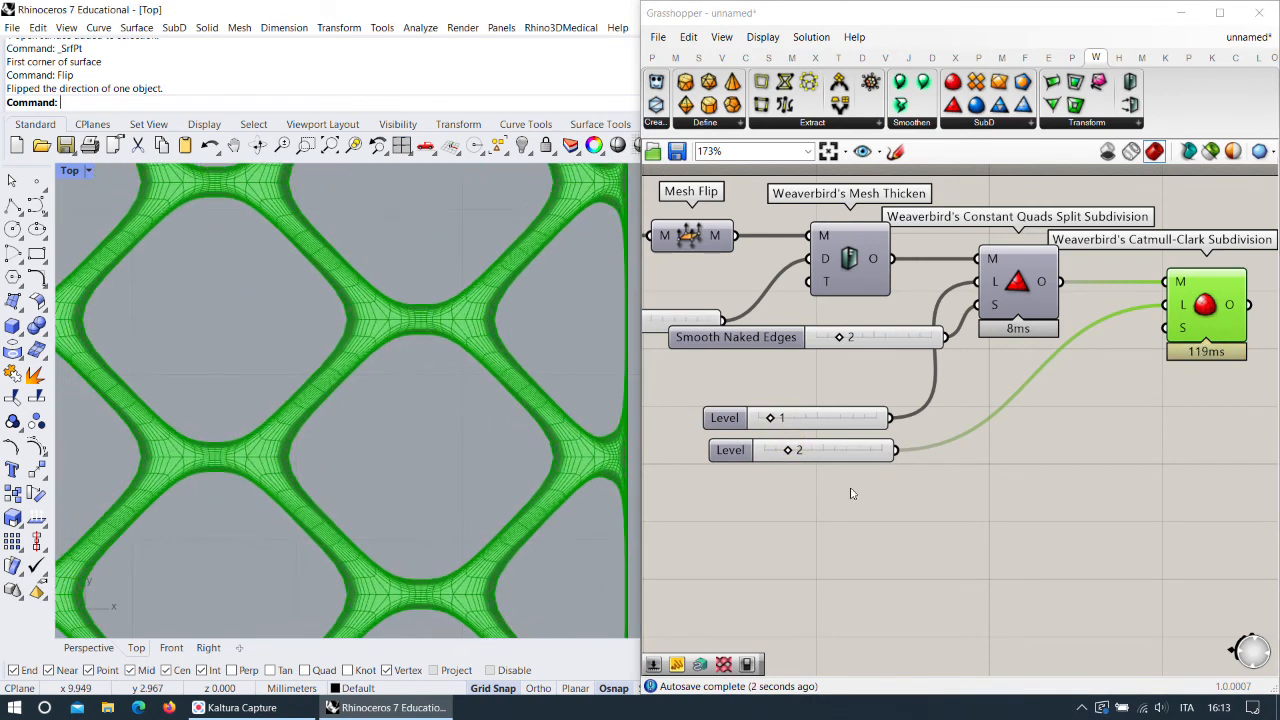
Try other values on both Level sliders, leaving Constant Quads Split at 1 and setting Catmull-Clark to 3.
{"action": "scroll", "coordinate": [744, 469], "scroll_direction": "up", "scroll_amount": 4}
{"action": "left_click", "coordinate": [821, 436]}
{"action": "left_click_drag", "start_coordinate": [821, 436], "coordinate": [771, 372]}
{"action": "mouse_move", "coordinate": [820, 438]}
{"action": "left_mouse_down"}
{"action": "mouse_move", "coordinate": [852, 436]}
{"action": "mouse_move", "coordinate": [810, 434]}
{"action": "left_mouse_up"}
{"action": "left_click_drag", "start_coordinate": [771, 372], "coordinate": [797, 378]}
{"action": "left_click_drag", "start_coordinate": [824, 440], "coordinate": [852, 440]}
{"action": "scroll", "coordinate": [350, 372], "scroll_direction": "down", "scroll_amount": 6}
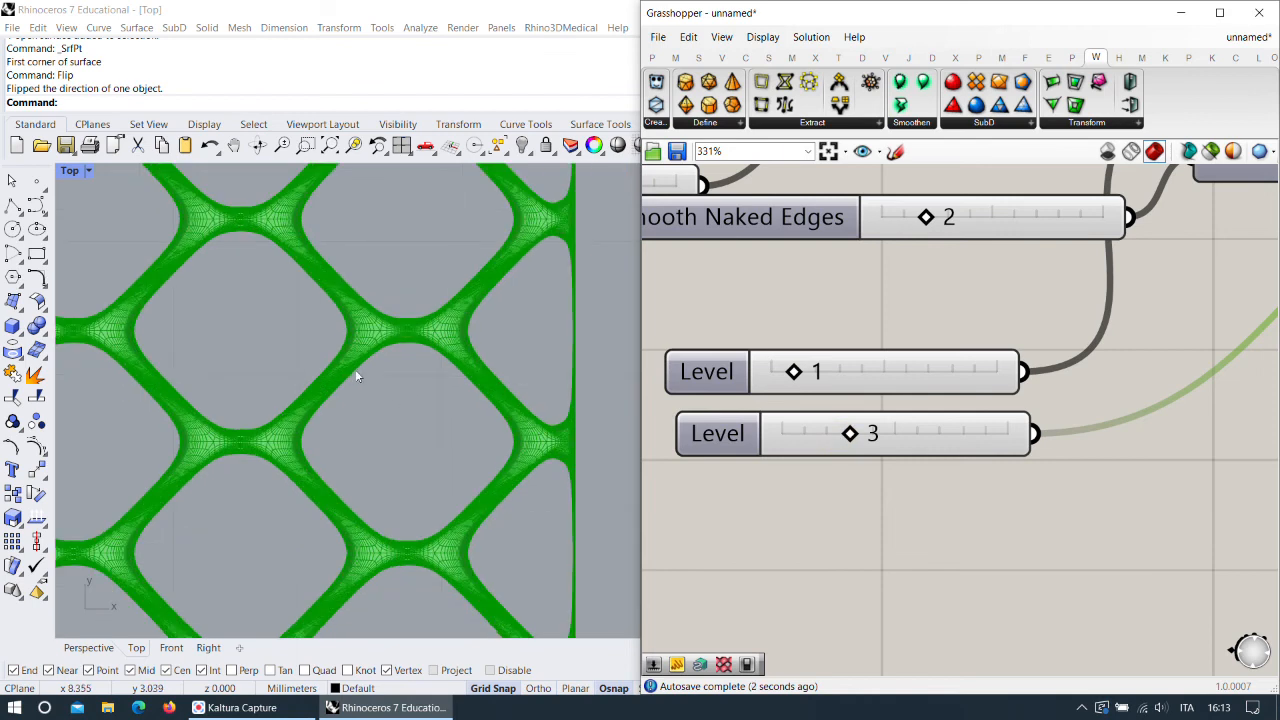
{"action": "scroll", "coordinate": [387, 376], "scroll_direction": "down", "scroll_amount": 6}
{"action": "right_click_drag", "start_coordinate": [450, 377], "coordinate": [424, 423]}
{"action": "scroll", "coordinate": [347, 340], "scroll_direction": "up", "scroll_amount": 4}
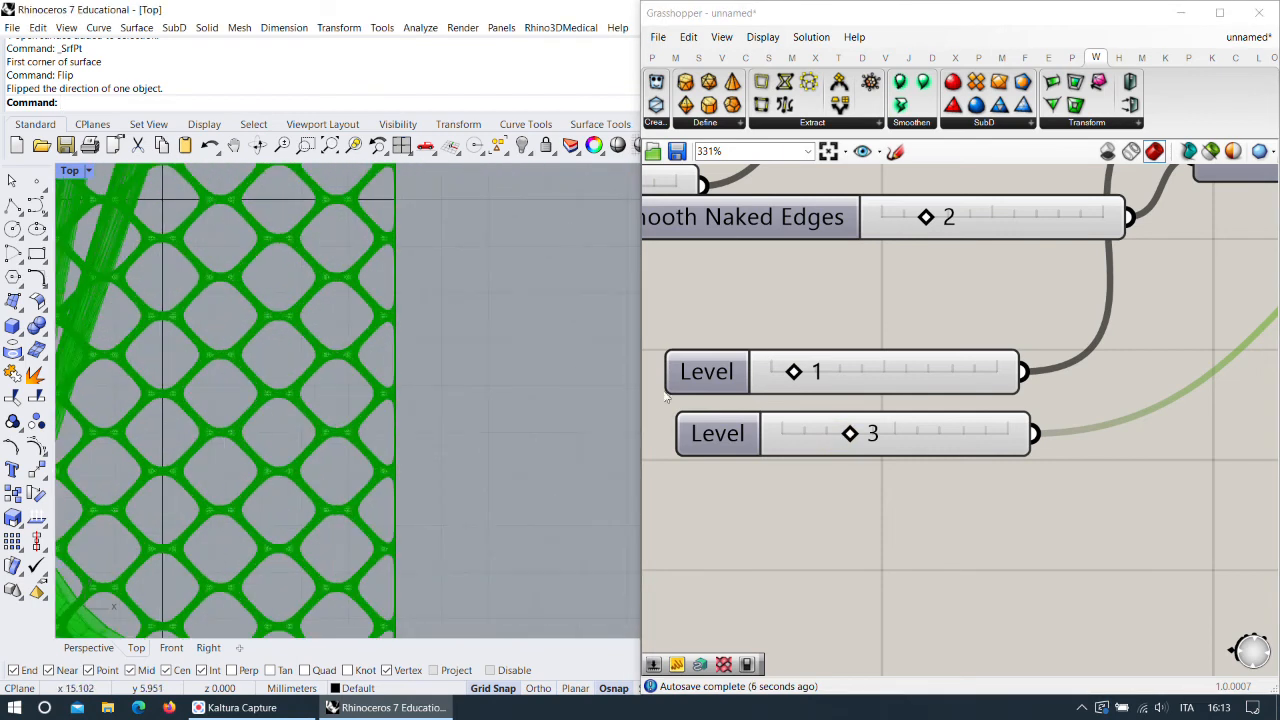
Disconnect the Cells output of Hexagon Cells from the mesh input of Weaverbird's Picture Frame.
{"action": "scroll", "coordinate": [900, 360], "scroll_direction": "down", "scroll_amount": 5}
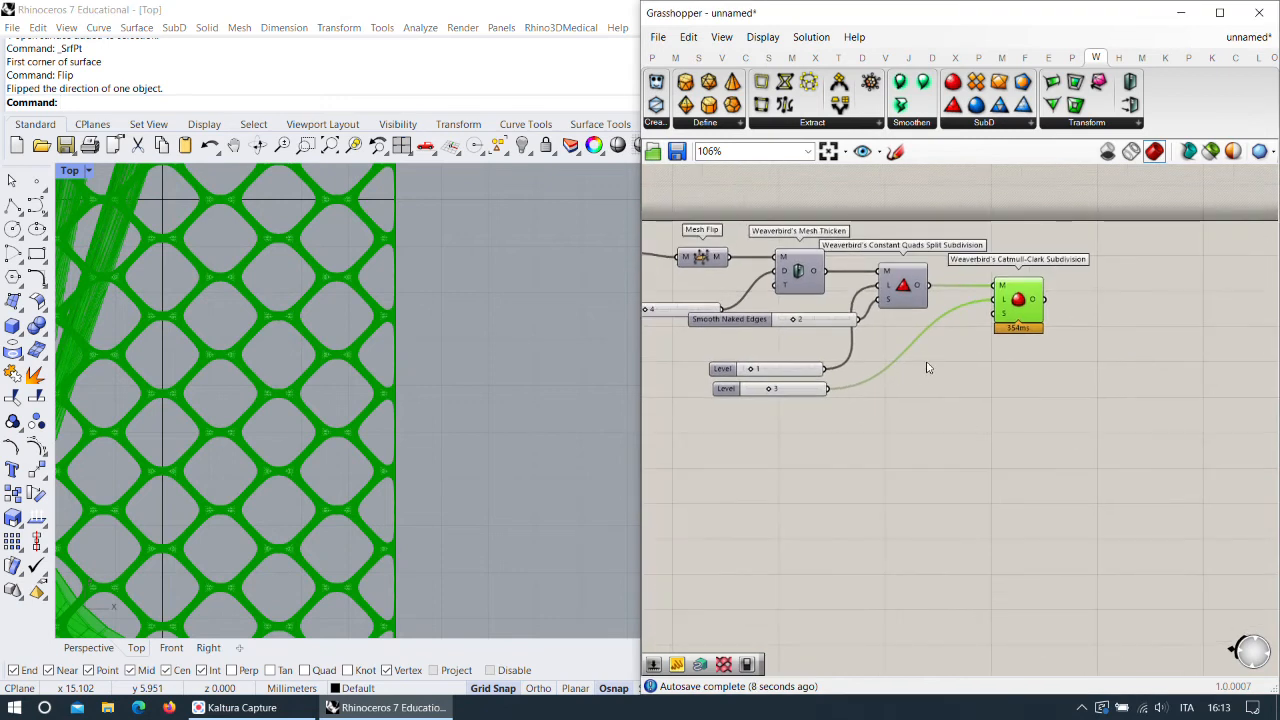
{"action": "scroll", "coordinate": [864, 373], "scroll_direction": "up", "scroll_amount": 2}
{"action": "right_click_drag", "start_coordinate": [862, 371], "coordinate": [1148, 385]}
{"action": "scroll", "coordinate": [1148, 385], "scroll_direction": "down", "scroll_amount": 3}
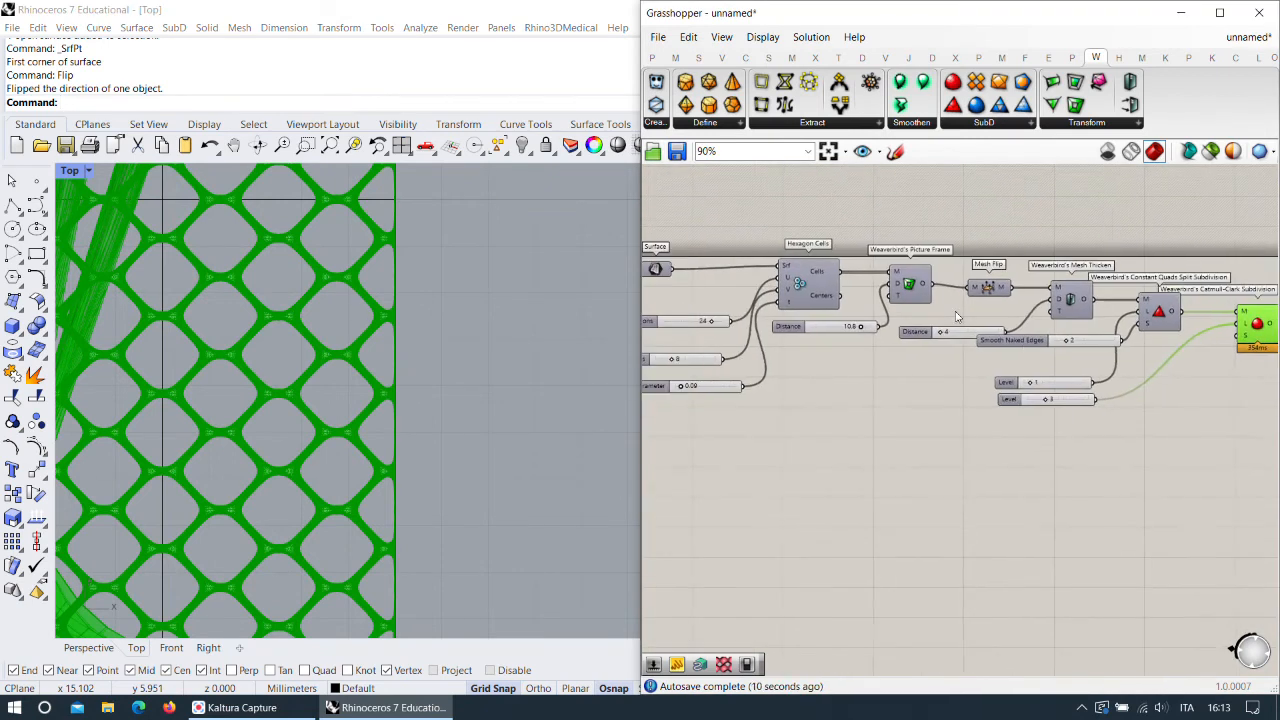
{"action": "scroll", "coordinate": [820, 262], "scroll_direction": "up", "scroll_amount": 2}
{"action": "left_click", "coordinate": [792, 304]}
{"action": "left_click_drag", "start_coordinate": [842, 280], "coordinate": [912, 281], "text": "ctrl"}
{"action": "scroll", "coordinate": [918, 288], "scroll_direction": "down", "scroll_amount": 2}
{"action": "right_click_drag", "start_coordinate": [947, 324], "coordinate": [966, 329]}
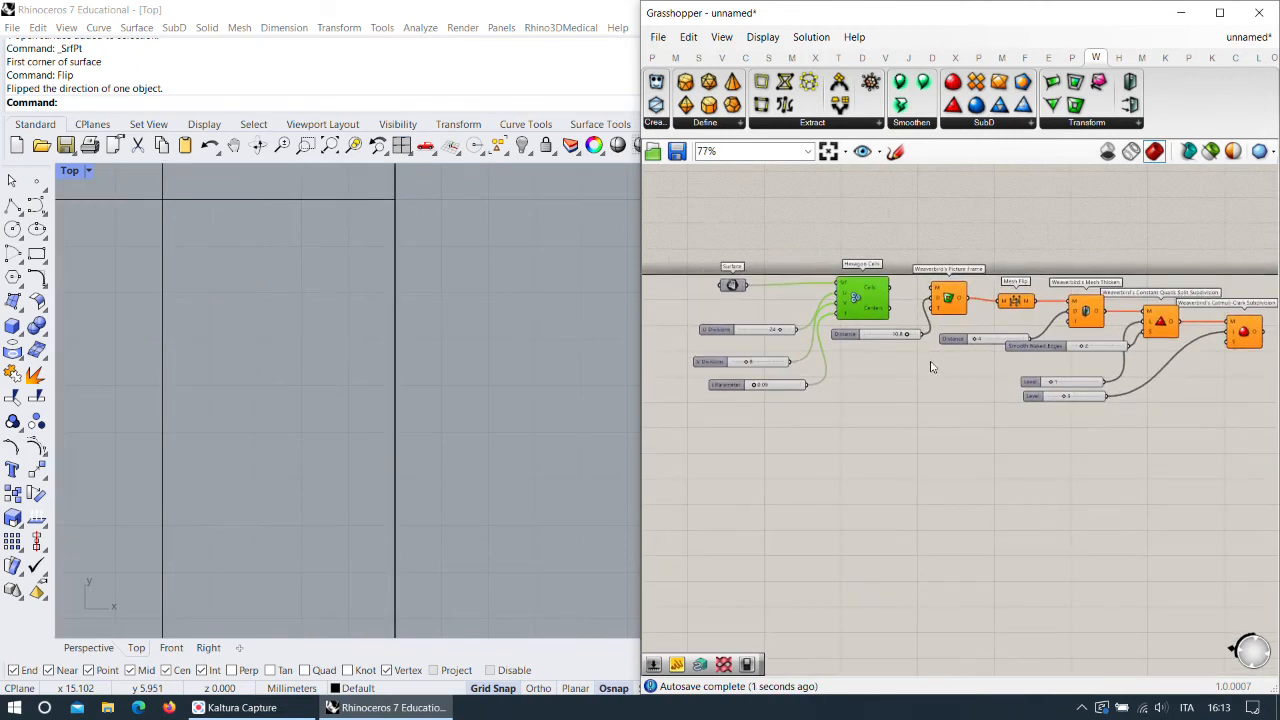
In Rhino, create a mesh from the rectangular surface with the default polygon mesh options and clear the selection.
{"action": "scroll", "coordinate": [437, 332], "scroll_direction": "down", "scroll_amount": 8}
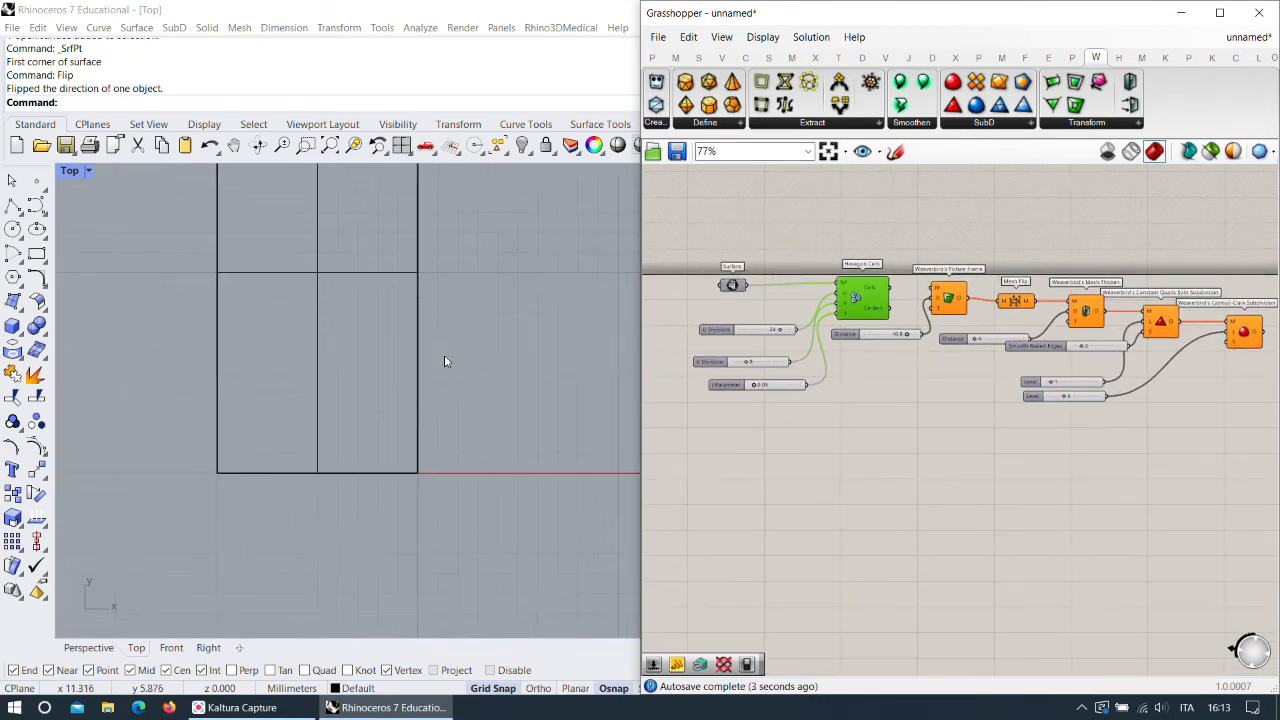
{"action": "right_click_drag", "start_coordinate": [442, 358], "coordinate": [393, 423]}
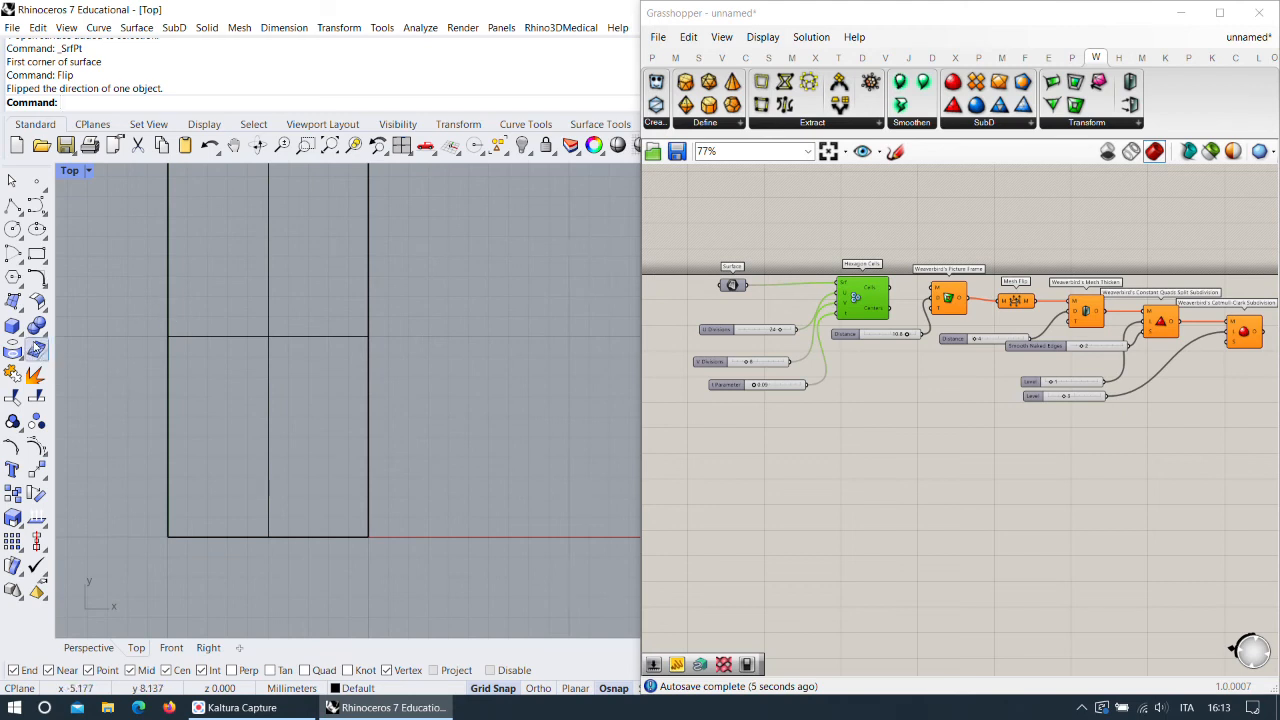
{"action": "left_click", "coordinate": [36, 349]}
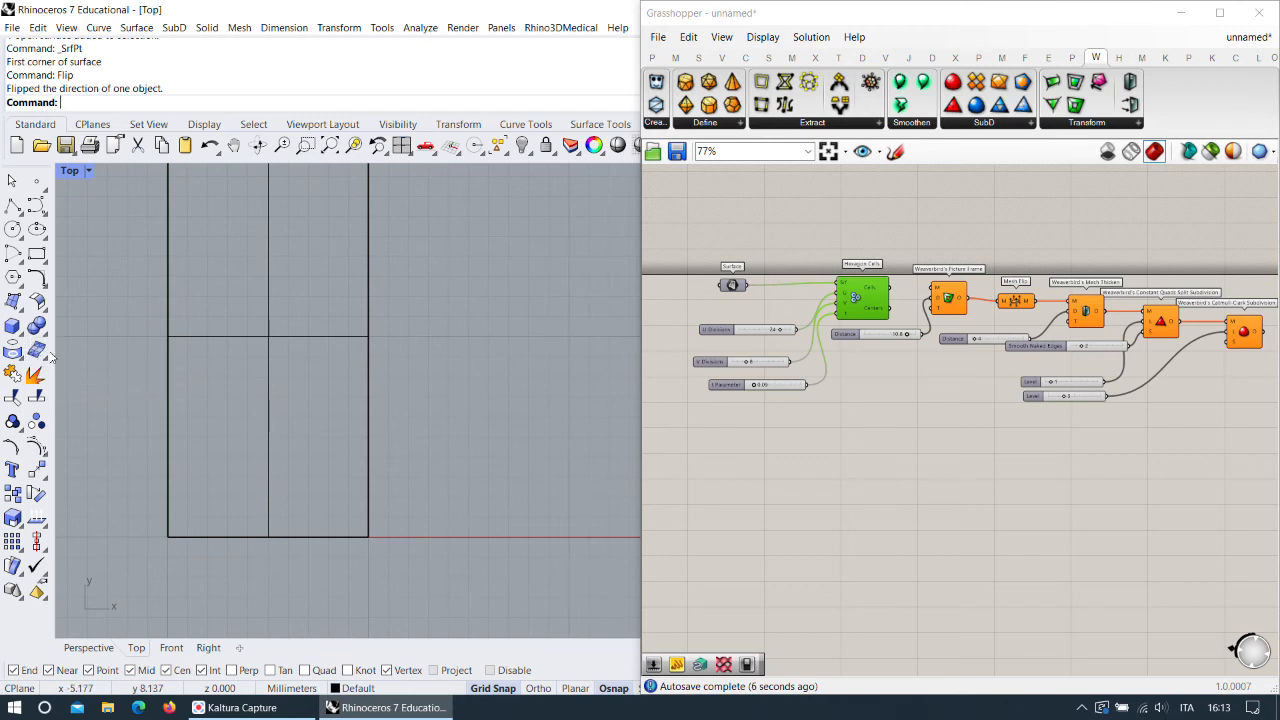
{"action": "left_click", "coordinate": [286, 343]}
{"action": "key", "text": "Return"}
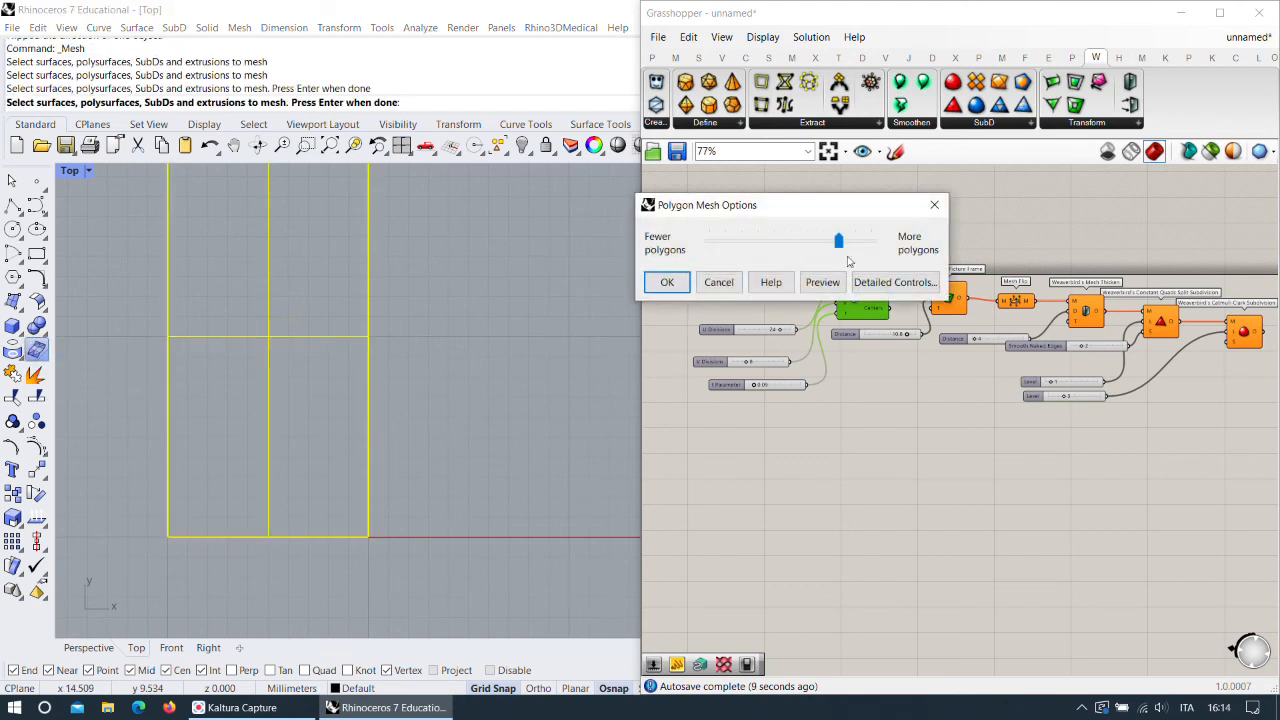
{"action": "left_click", "coordinate": [667, 283]}
{"action": "left_click", "coordinate": [335, 342]}
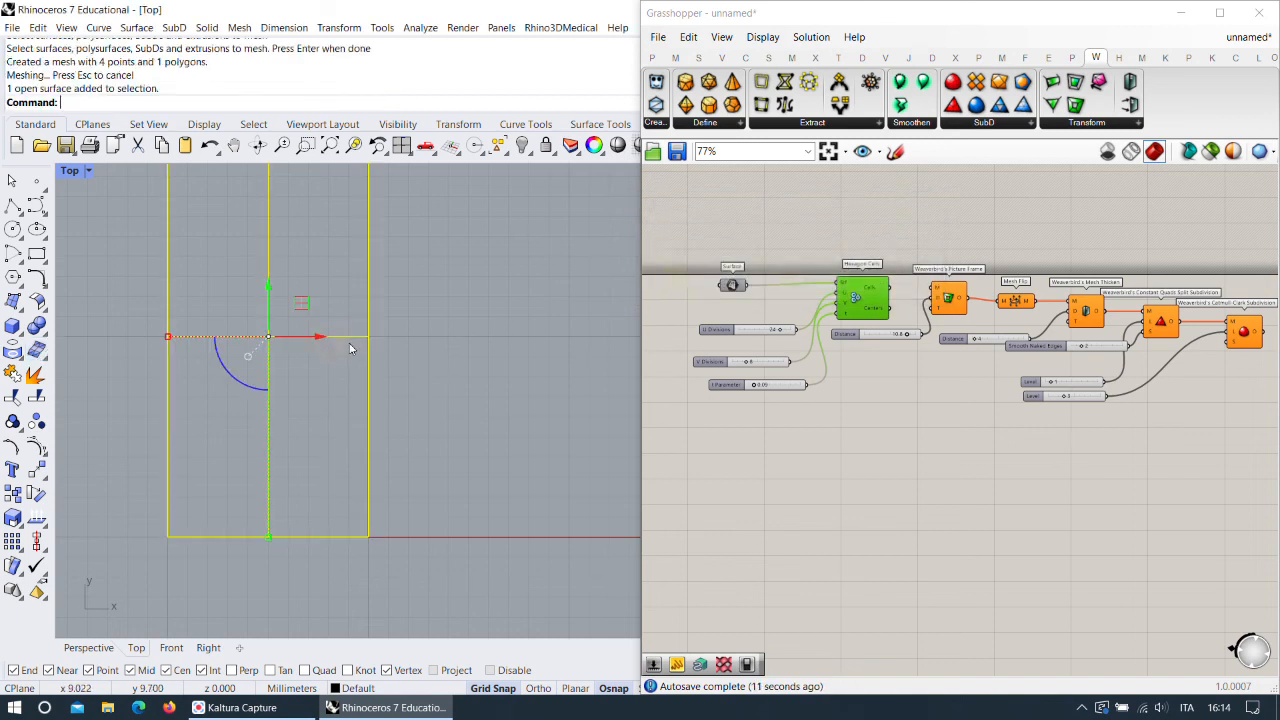
{"action": "left_click", "coordinate": [899, 449]}
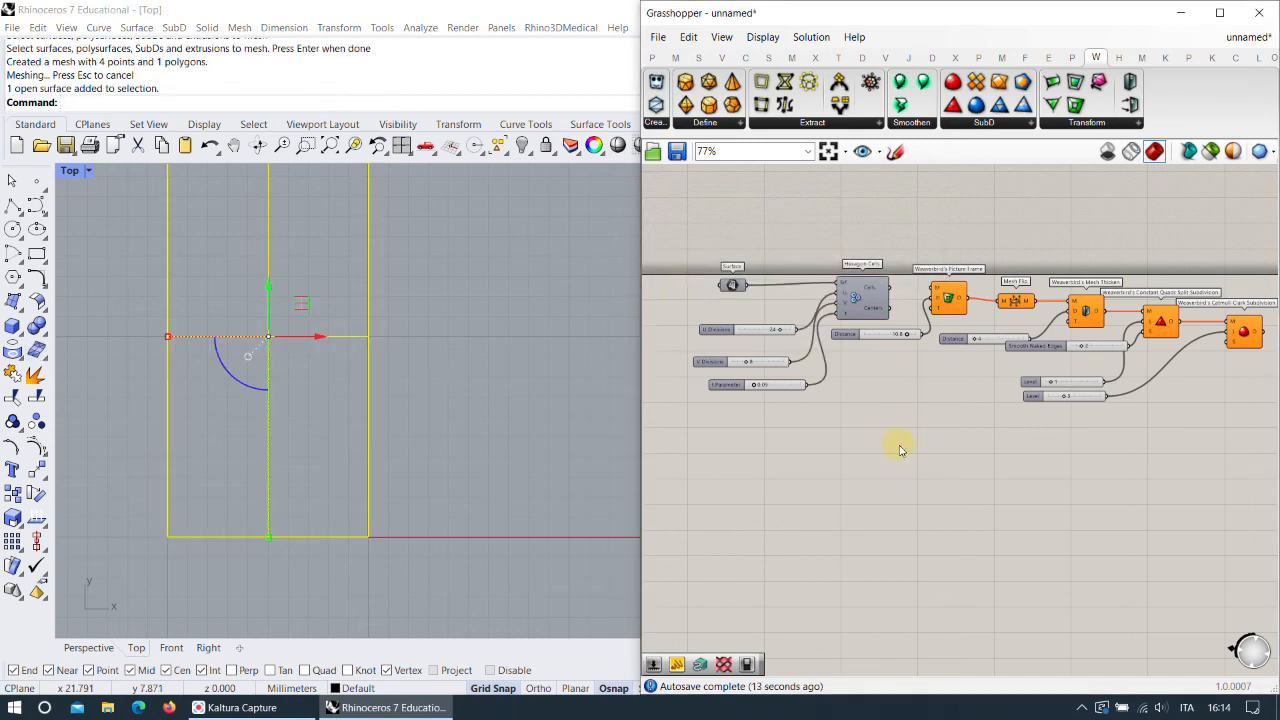
{"action": "key", "text": "Escape"}
{"action": "key", "text": "Escape"}
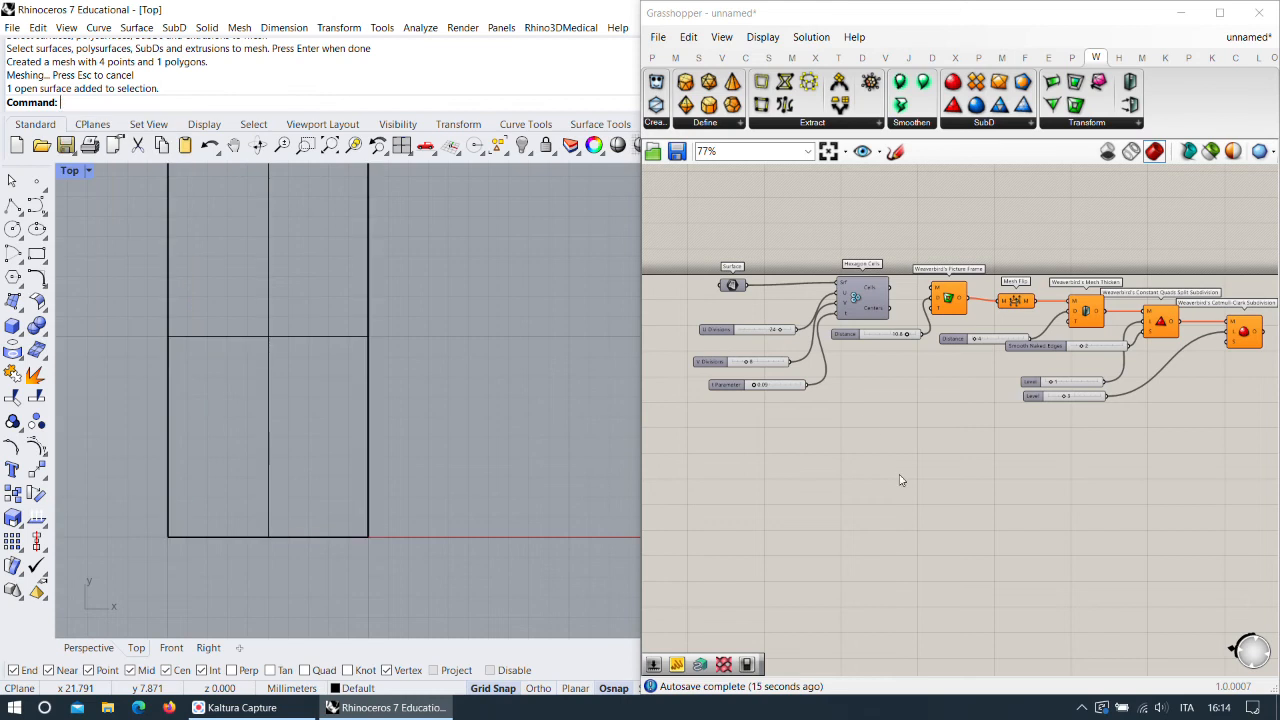
Add a Mesh Brep component to the Grasshopper canvas below Hexagon Cells.
{"action": "double_click", "coordinate": [900, 475]}
{"action": "type", "text": "meesh"}
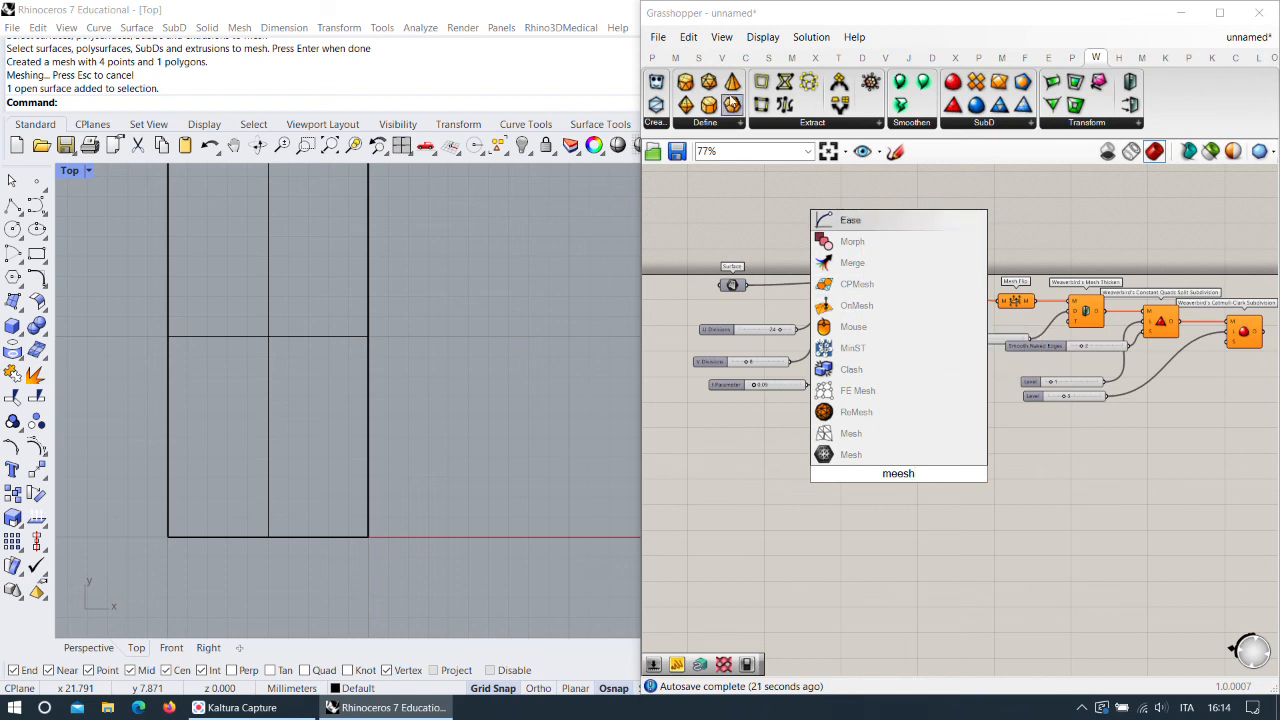
{"action": "left_click", "coordinate": [652, 59]}
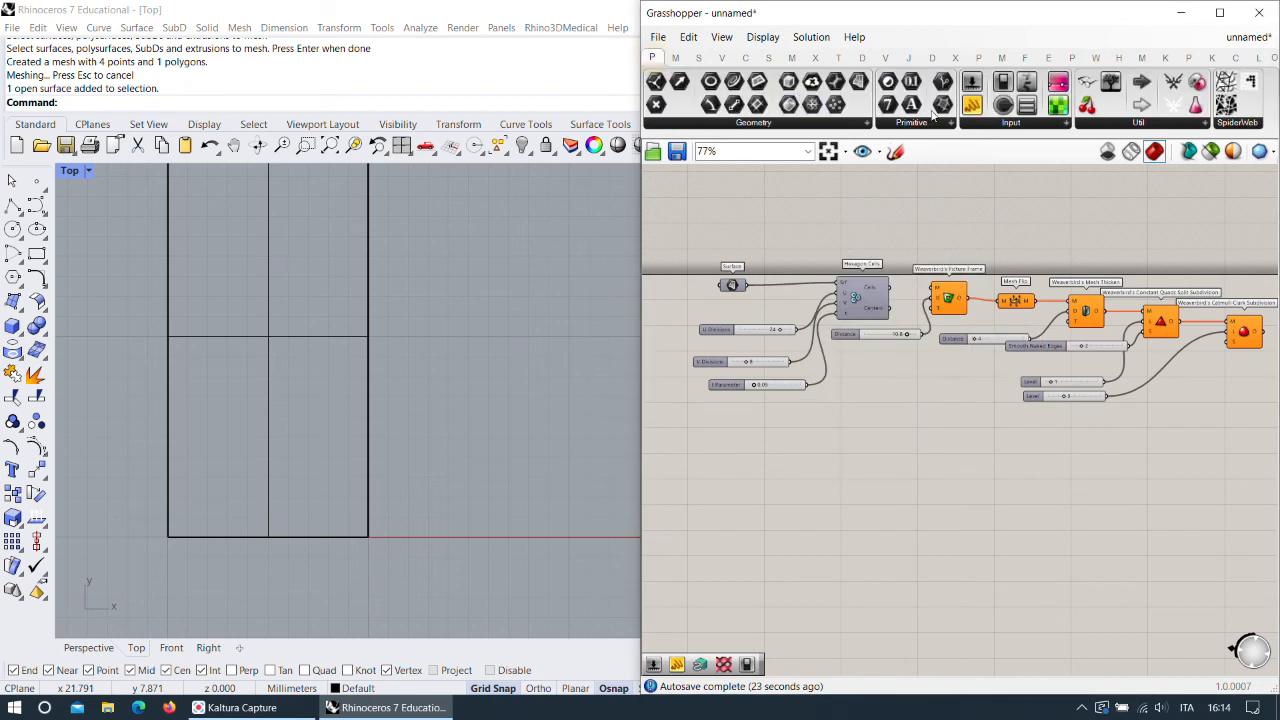
{"action": "left_click", "coordinate": [722, 57]}
{"action": "left_click", "coordinate": [791, 57]}
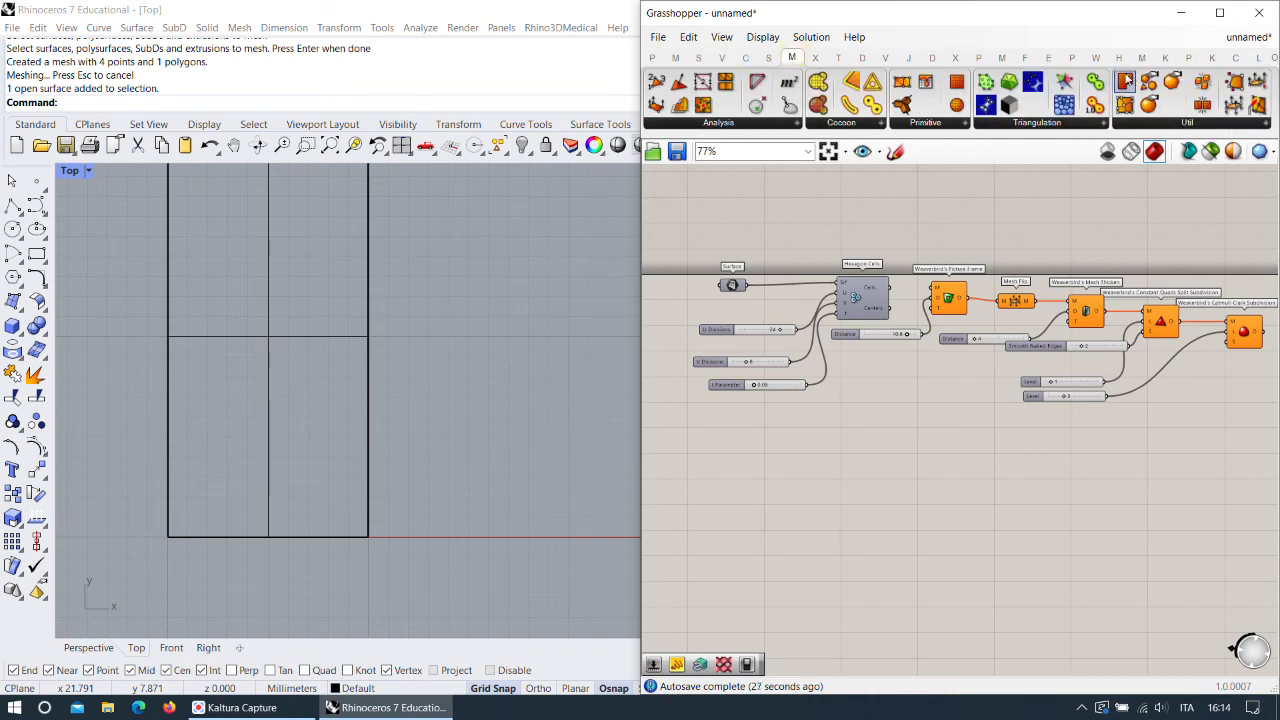
{"action": "left_click_drag", "start_coordinate": [1126, 82], "coordinate": [853, 435]}
{"action": "scroll", "coordinate": [850, 432], "scroll_direction": "up", "scroll_amount": 4}
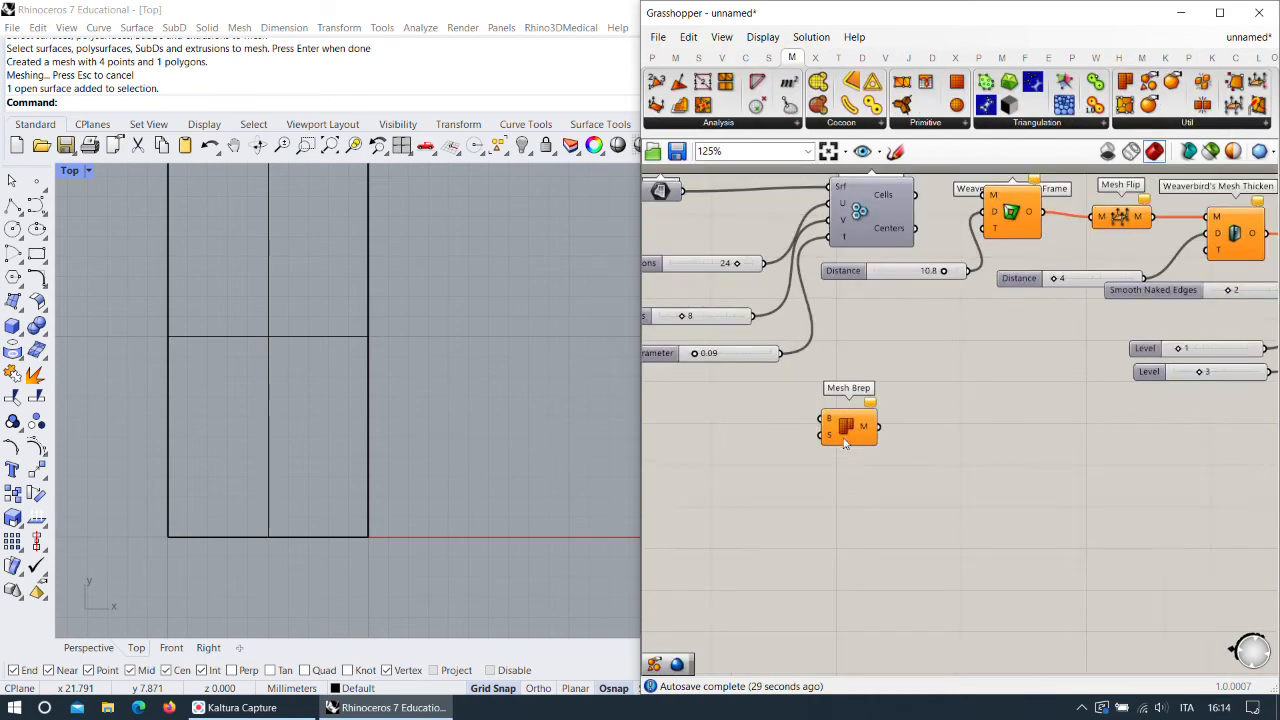
Connect the Surface parameter to the Brep input of Mesh Brep and move the component slightly lower.
{"action": "left_click_drag", "start_coordinate": [818, 411], "coordinate": [696, 244]}
{"action": "scroll", "coordinate": [775, 388], "scroll_direction": "down", "scroll_amount": 5}
{"action": "scroll", "coordinate": [857, 450], "scroll_direction": "up", "scroll_amount": 5}
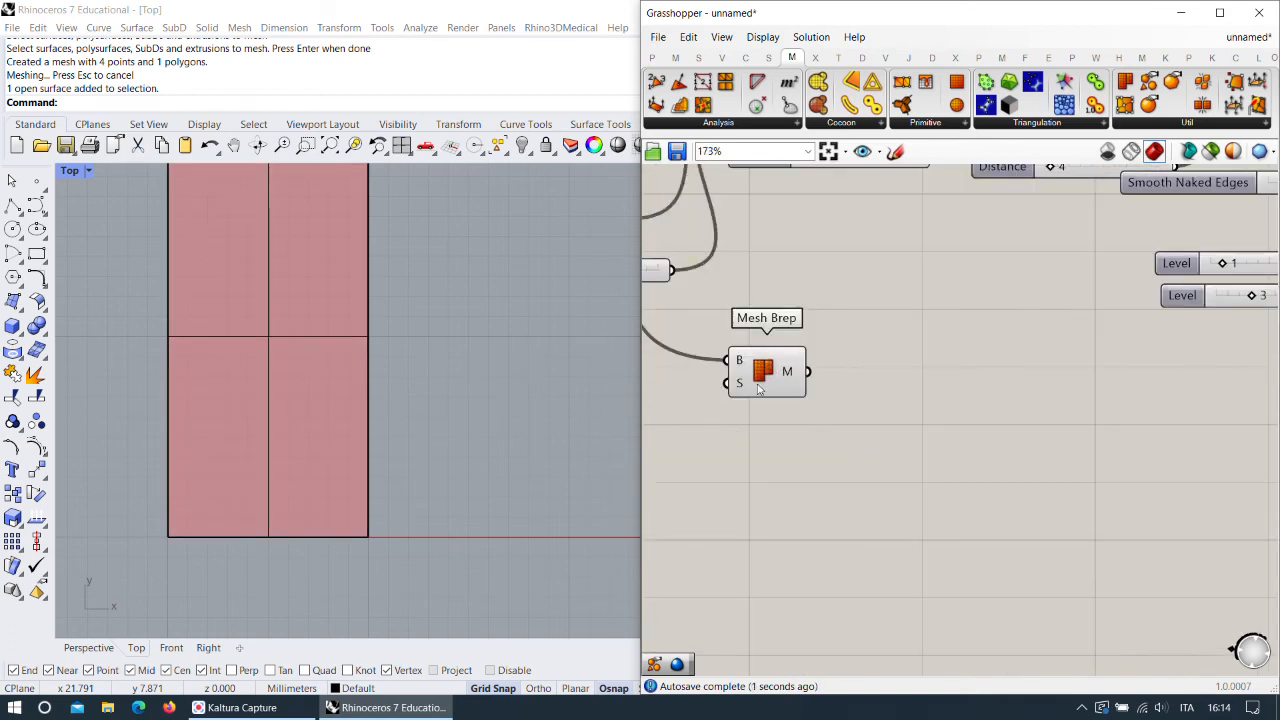
{"action": "mouse_move", "coordinate": [793, 372]}
{"action": "right_click_drag", "start_coordinate": [793, 372], "coordinate": [884, 372]}
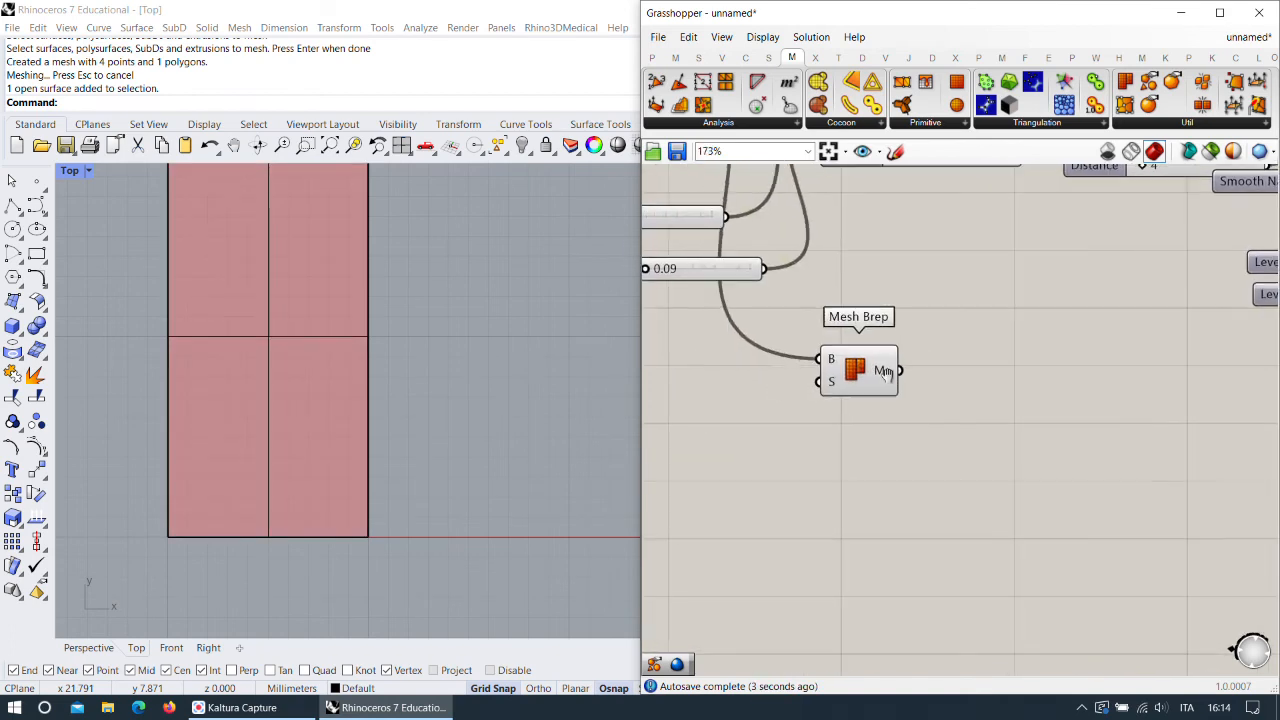
{"action": "left_click_drag", "start_coordinate": [833, 390], "coordinate": [845, 434]}
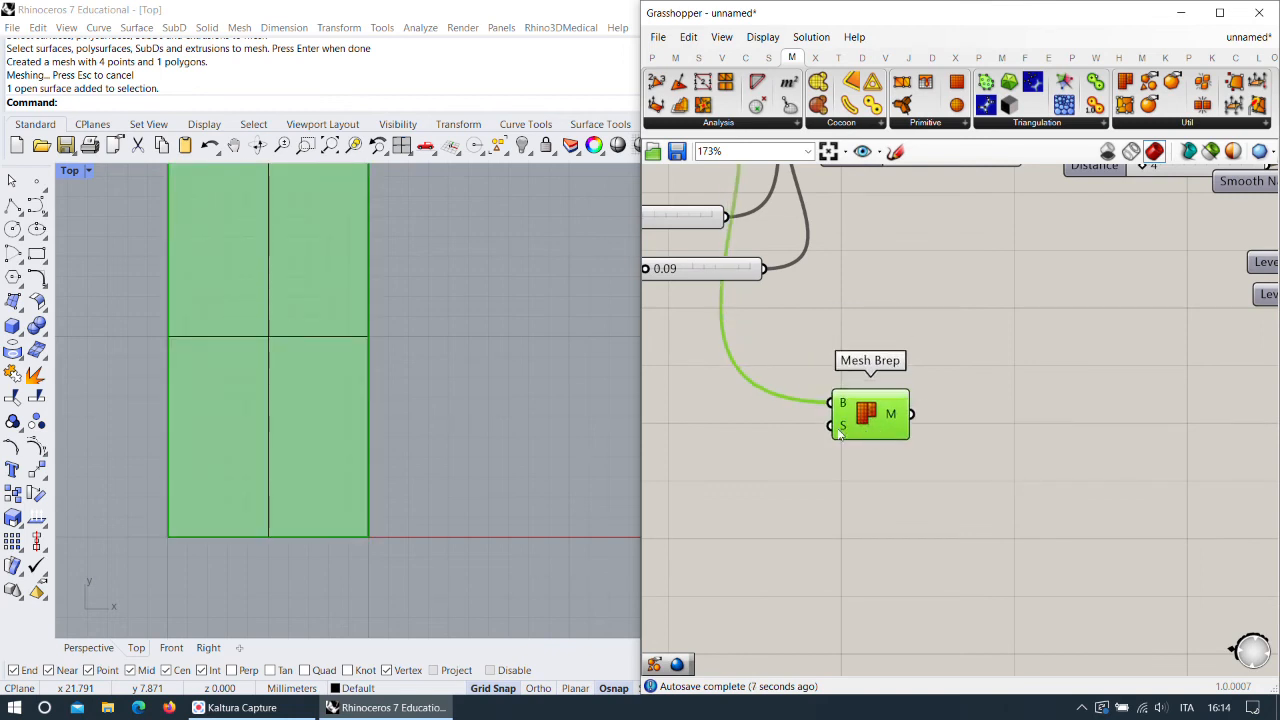
Place a Settings (Quality) component beside Mesh Brep.
{"action": "mouse_move", "coordinate": [846, 433]}
{"action": "left_click", "coordinate": [1185, 122]}
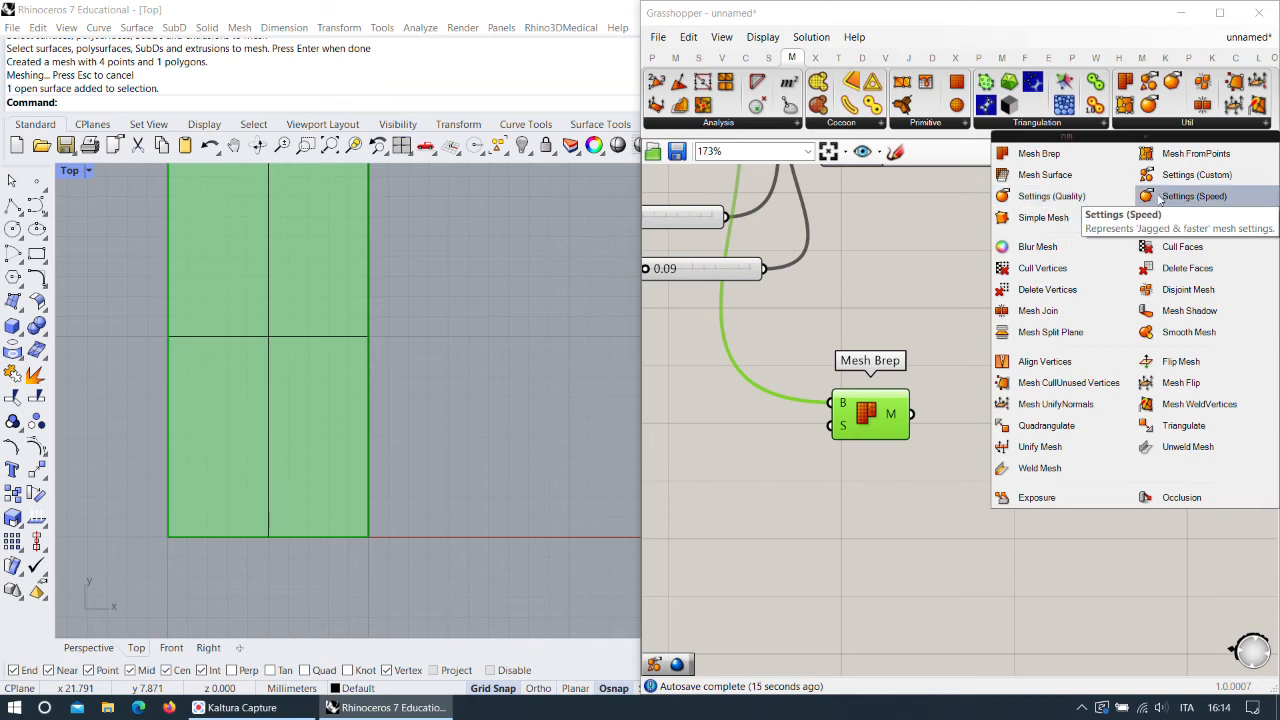
{"action": "left_click_drag", "start_coordinate": [1050, 196], "coordinate": [740, 505]}
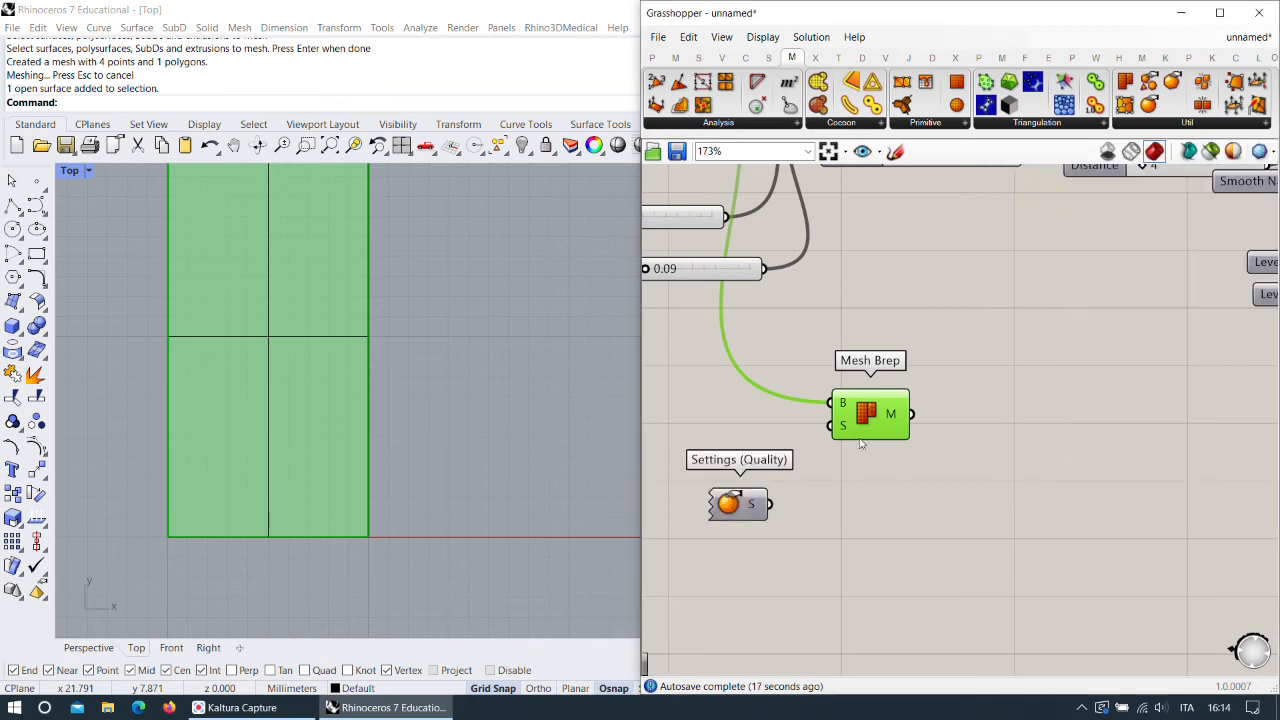
Replace Mesh Brep and Settings (Quality) with a Mesh Surface component and connect the Surface parameter to its surface input.
{"action": "left_click", "coordinate": [1148, 124]}
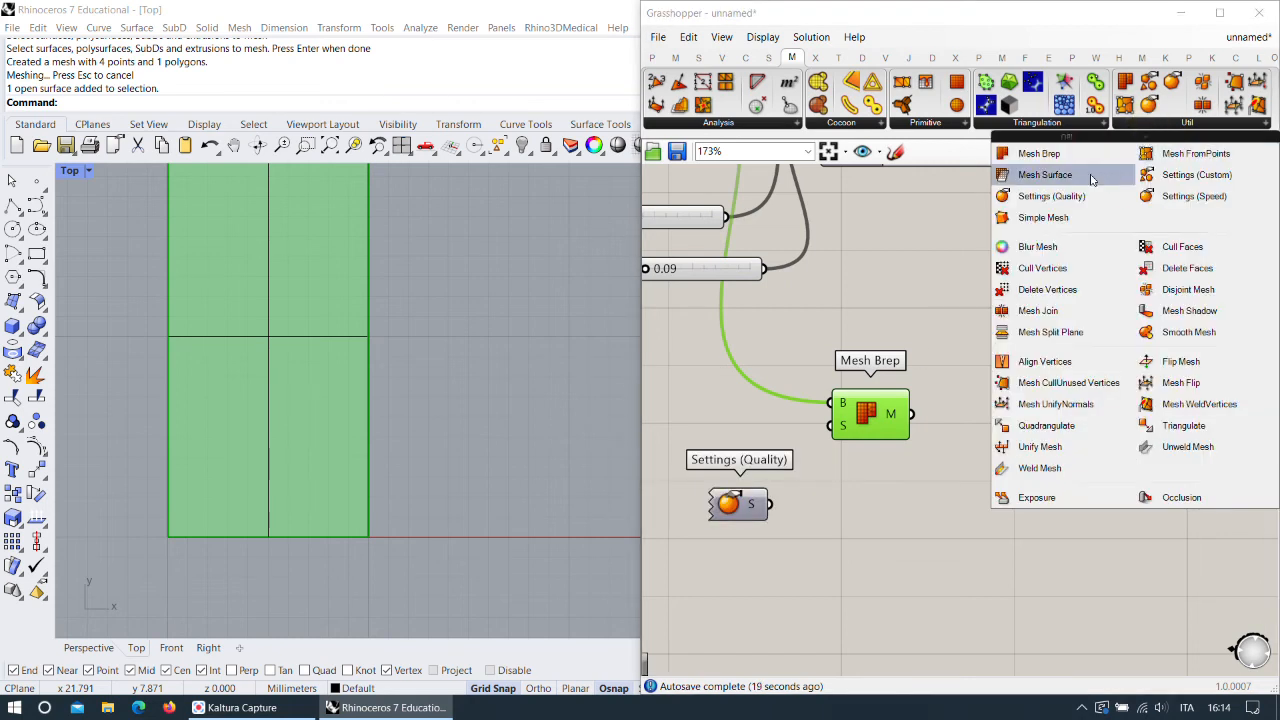
{"action": "left_click_drag", "start_coordinate": [1088, 177], "coordinate": [910, 520]}
{"action": "key", "text": "Delete"}
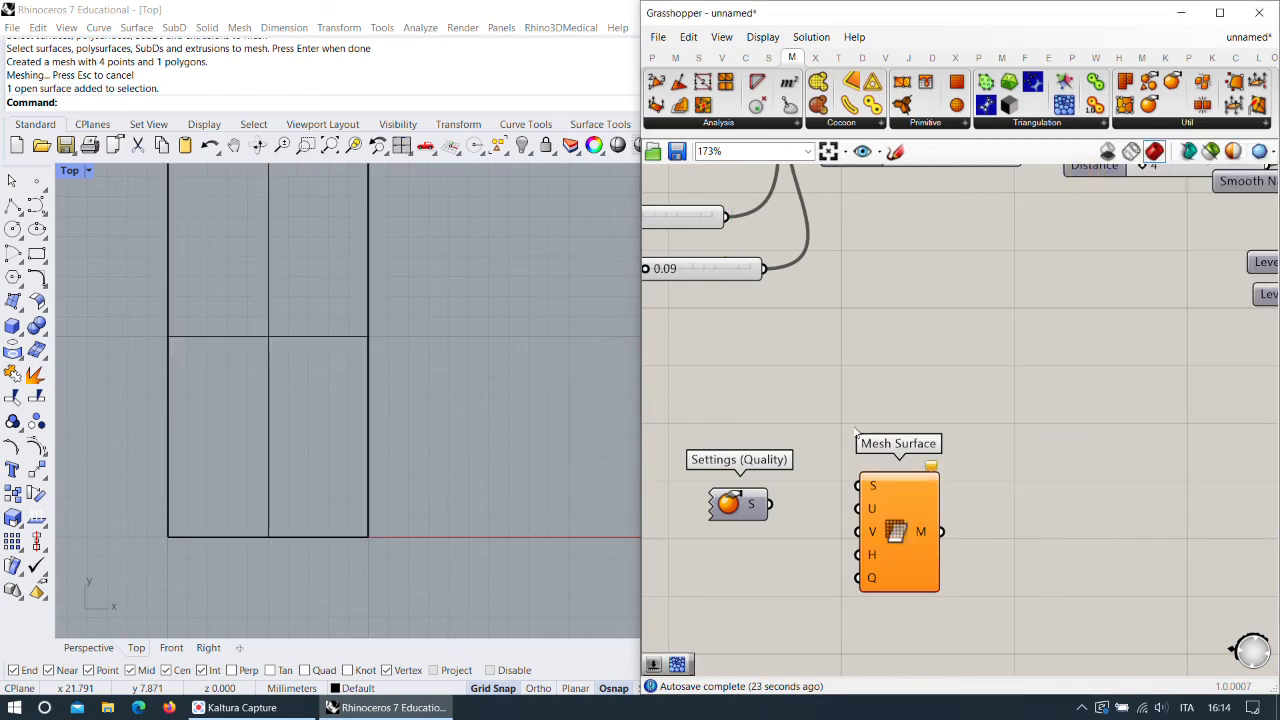
{"action": "key", "text": "Delete"}
{"action": "left_click_drag", "start_coordinate": [874, 505], "coordinate": [715, 299]}
{"action": "scroll", "coordinate": [795, 482], "scroll_direction": "down", "scroll_amount": 4}
{"action": "scroll", "coordinate": [757, 428], "scroll_direction": "up", "scroll_amount": 4}
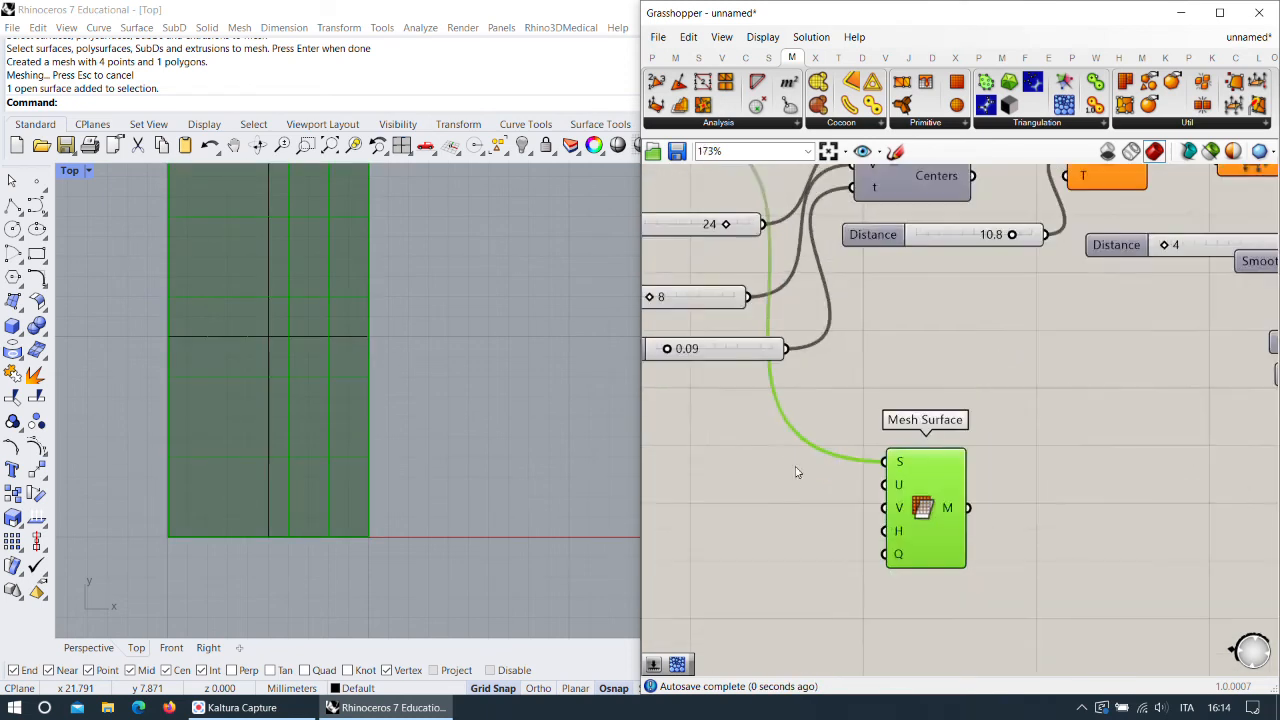
Add a number slider set to 50 and connect it to the U and V count inputs of Mesh Surface.
{"action": "scroll", "coordinate": [797, 472], "scroll_direction": "up", "scroll_amount": 1}
{"action": "double_click", "coordinate": [802, 515]}
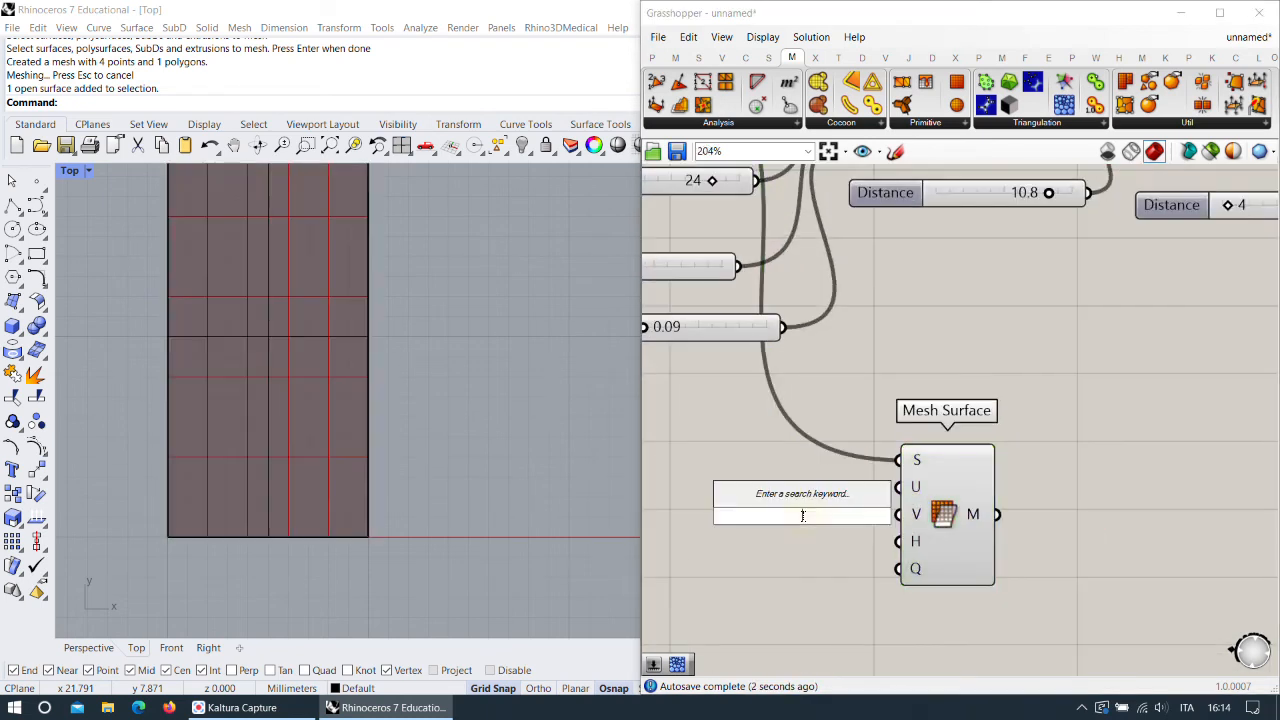
{"action": "type", "text": "50"}
{"action": "key", "text": "Return"}
{"action": "mouse_move", "coordinate": [880, 500]}
{"action": "left_mouse_down"}
{"action": "mouse_move", "coordinate": [797, 507]}
{"action": "mouse_move", "coordinate": [898, 488]}
{"action": "mouse_move", "coordinate": [898, 514]}
{"action": "left_mouse_up"}
{"action": "left_click_drag", "start_coordinate": [805, 502], "coordinate": [773, 482]}
{"action": "left_click", "coordinate": [832, 460]}
Duplicate the U Count slider and connect the copy to the V input of Mesh Surface.
{"action": "right_click_drag", "start_coordinate": [747, 458], "coordinate": [820, 406]}
{"action": "left_click", "coordinate": [809, 430]}
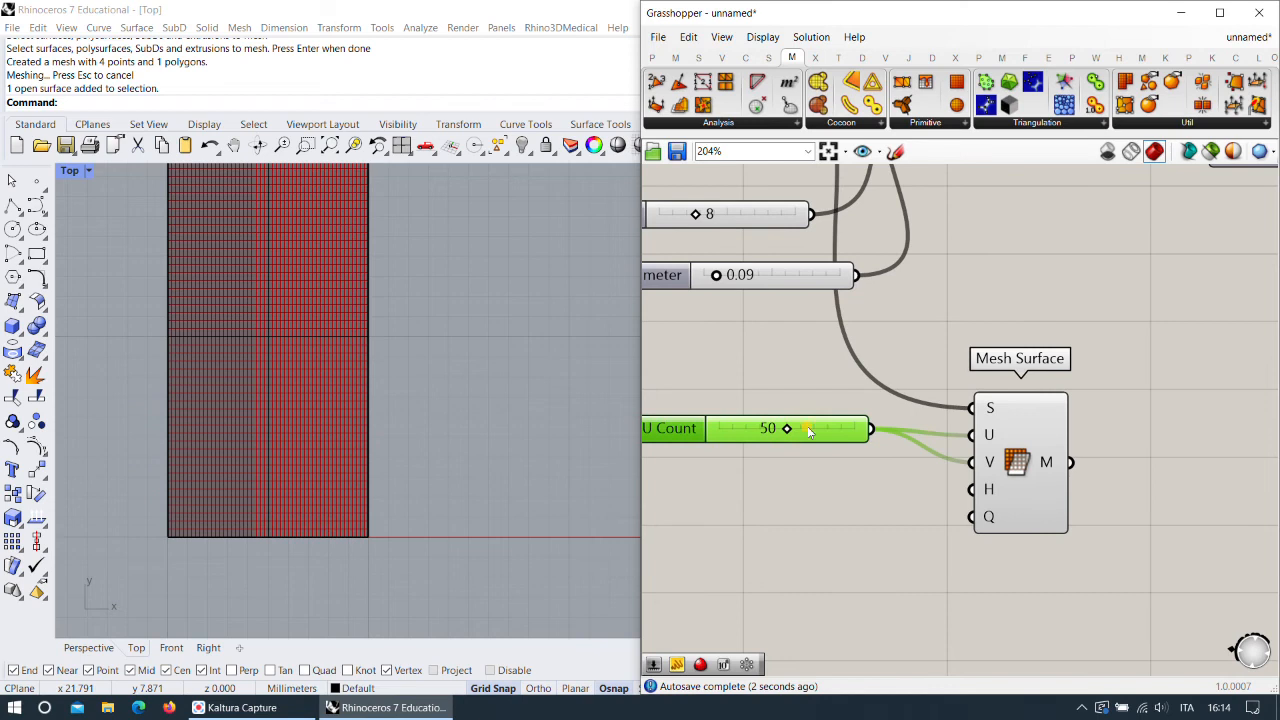
{"action": "key", "text": "ctrl+c"}
{"action": "key", "text": "ctrl+v"}
{"action": "left_click_drag", "start_coordinate": [819, 450], "coordinate": [971, 463]}
Set the Mesh Surface count sliders to 30 for U and 15 for V.
{"action": "scroll", "coordinate": [755, 483], "scroll_direction": "up", "scroll_amount": 2}
{"action": "mouse_move", "coordinate": [800, 418]}
{"action": "left_mouse_down"}
{"action": "mouse_move", "coordinate": [748, 412]}
{"action": "mouse_move", "coordinate": [817, 410]}
{"action": "left_mouse_up"}
{"action": "left_click_drag", "start_coordinate": [798, 478], "coordinate": [723, 466]}
{"action": "left_click", "coordinate": [828, 416]}
{"action": "left_click_drag", "start_coordinate": [808, 416], "coordinate": [763, 412]}
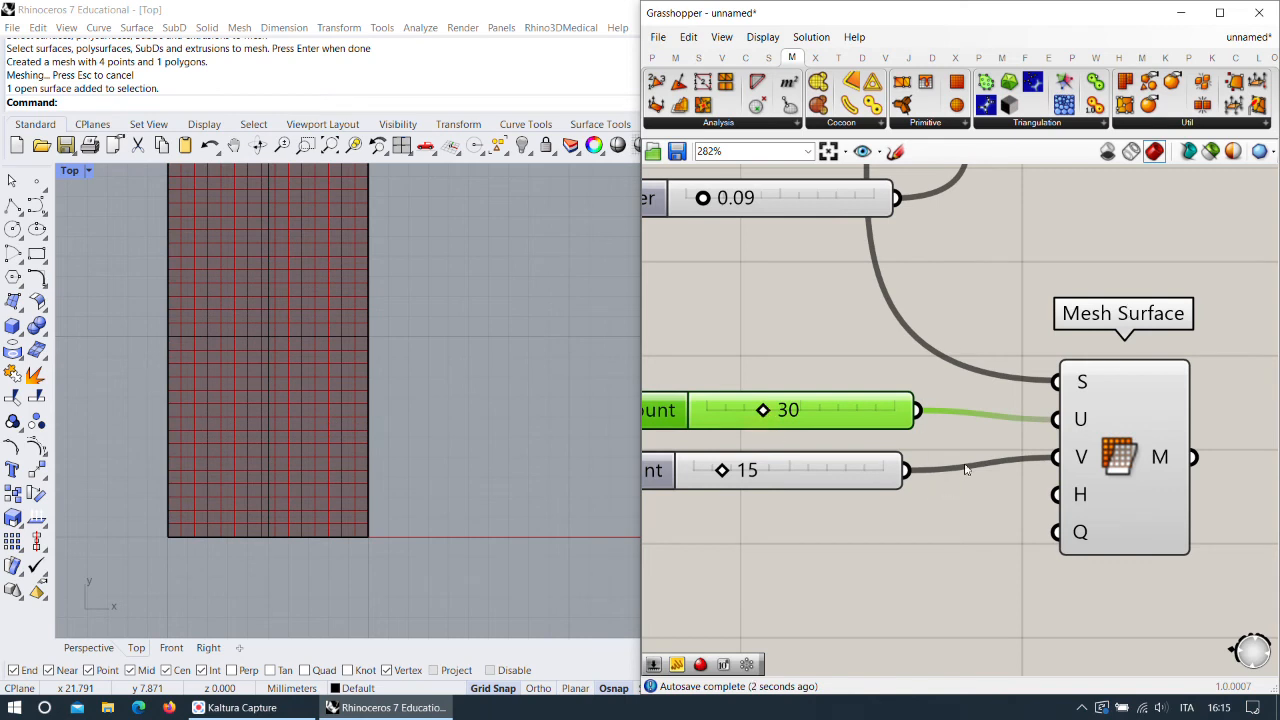
{"action": "scroll", "coordinate": [965, 470], "scroll_direction": "up", "scroll_amount": 3}
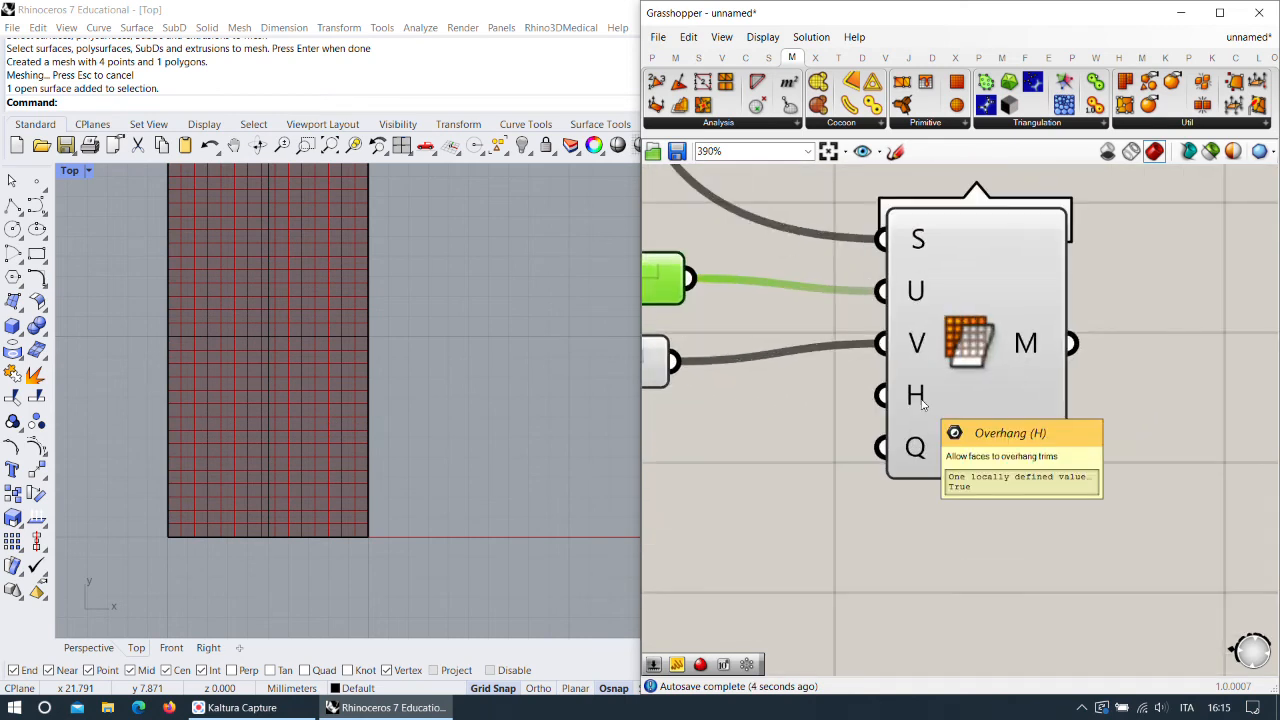
Turn off the preview of the Mesh Surface component and shift the component slightly on the canvas.
{"action": "scroll", "coordinate": [945, 330], "scroll_direction": "down", "scroll_amount": 3}
{"action": "right_click_drag", "start_coordinate": [945, 330], "coordinate": [829, 416]}
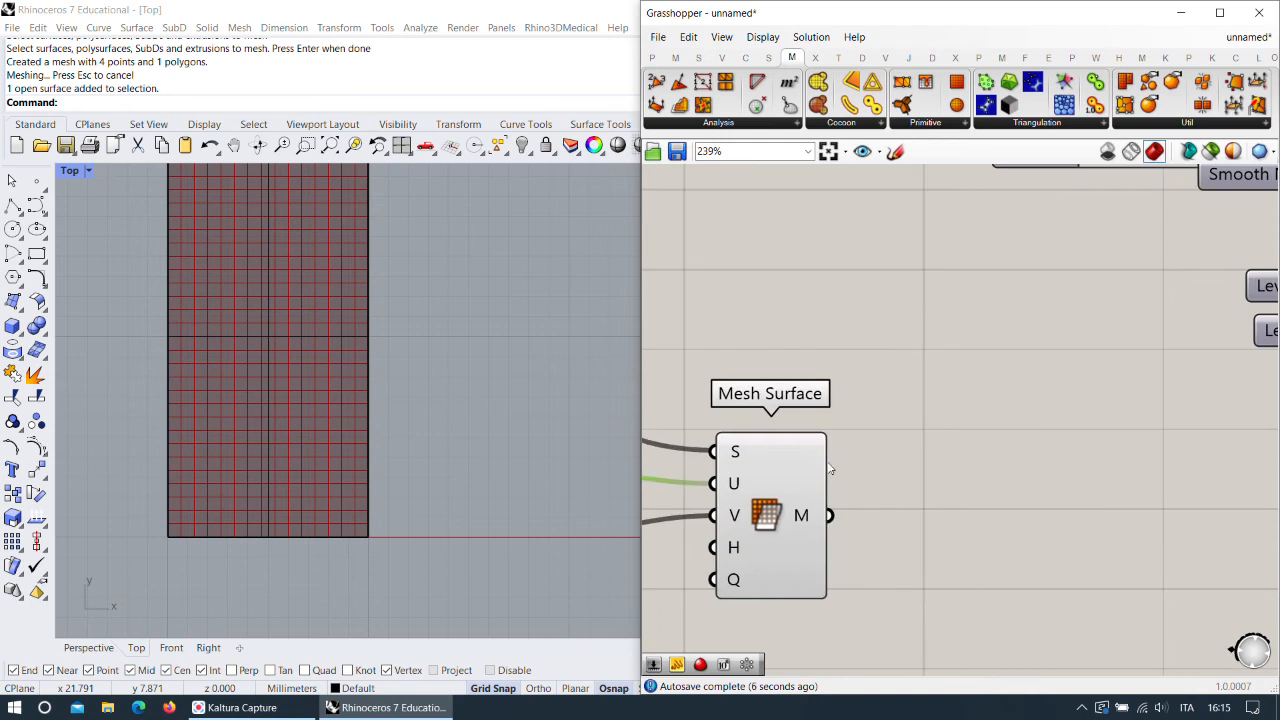
{"action": "right_click", "coordinate": [805, 515]}
{"action": "left_click", "coordinate": [843, 548]}
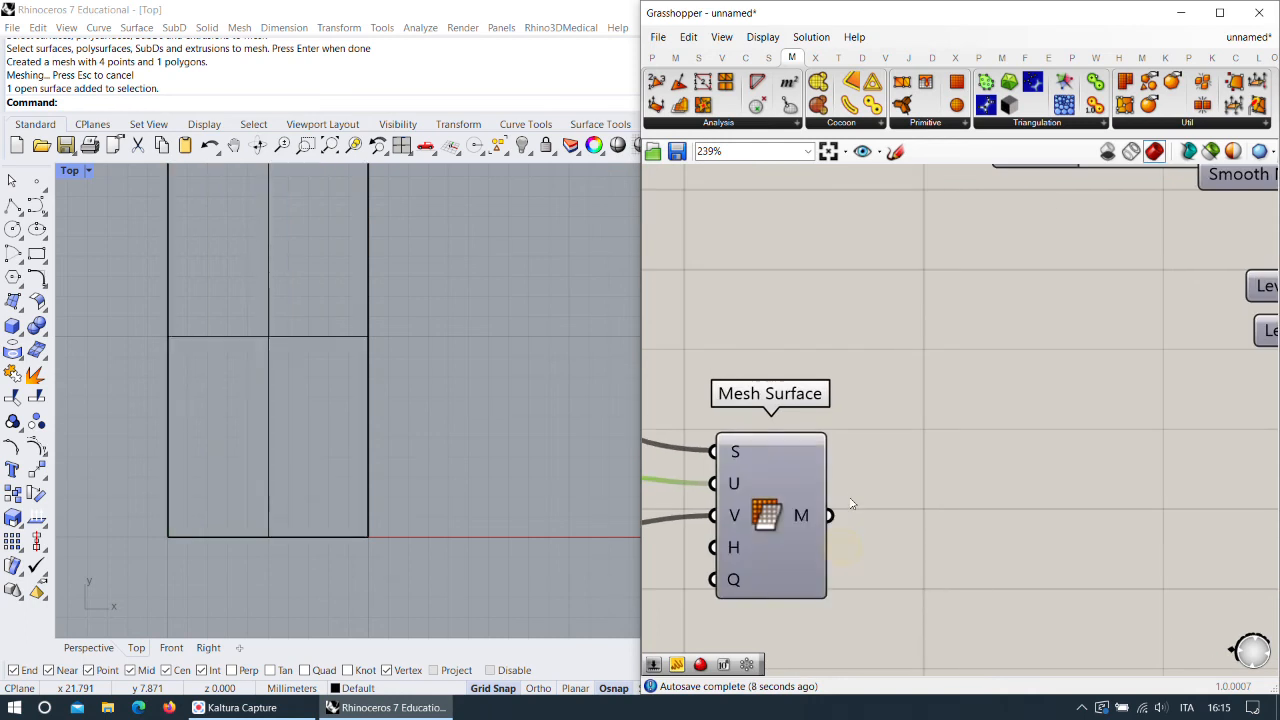
{"action": "left_click", "coordinate": [765, 528]}
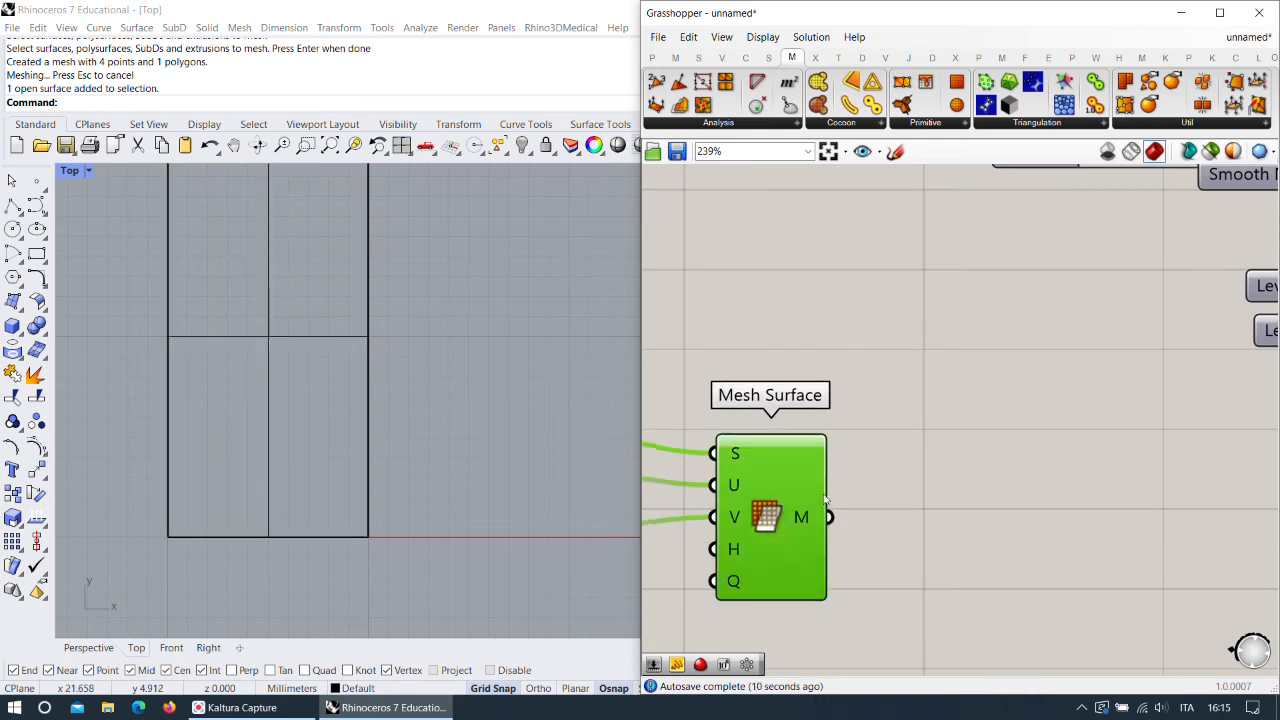
{"action": "scroll", "coordinate": [823, 460], "scroll_direction": "down", "scroll_amount": 2}
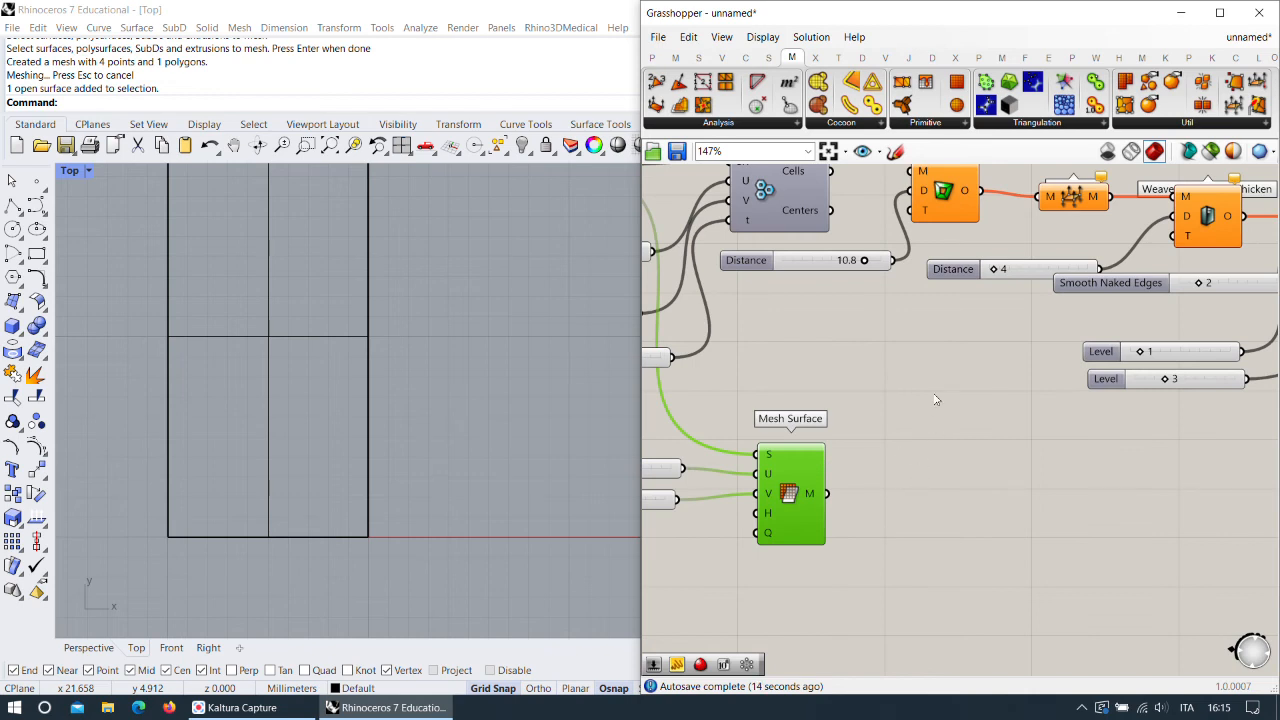
{"action": "scroll", "coordinate": [826, 435], "scroll_direction": "down", "scroll_amount": 3}
{"action": "mouse_move", "coordinate": [867, 441]}
{"action": "right_mouse_down"}
{"action": "mouse_move", "coordinate": [898, 371]}
{"action": "mouse_move", "coordinate": [814, 399]}
{"action": "mouse_move", "coordinate": [859, 431]}
{"action": "right_mouse_up"}
{"action": "scroll", "coordinate": [814, 399], "scroll_direction": "up", "scroll_amount": 2}
{"action": "scroll", "coordinate": [832, 371], "scroll_direction": "down", "scroll_amount": 2}
{"action": "scroll", "coordinate": [772, 386], "scroll_direction": "up", "scroll_amount": 3}
{"action": "left_click_drag", "start_coordinate": [777, 456], "coordinate": [754, 451]}
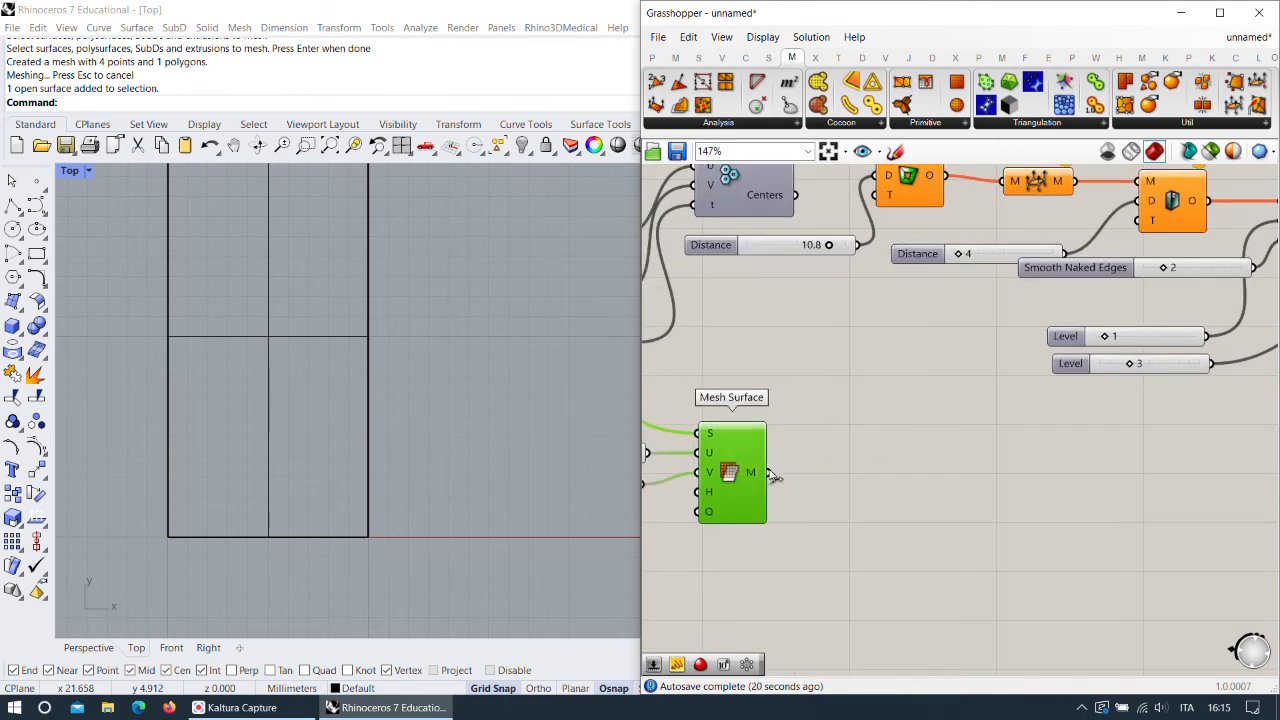
Try to extract the Mesh Surface edges with Weaverbird's Mesh Edges and feed them into the Picture Frame's mesh input.
{"action": "left_click", "coordinate": [1096, 57]}
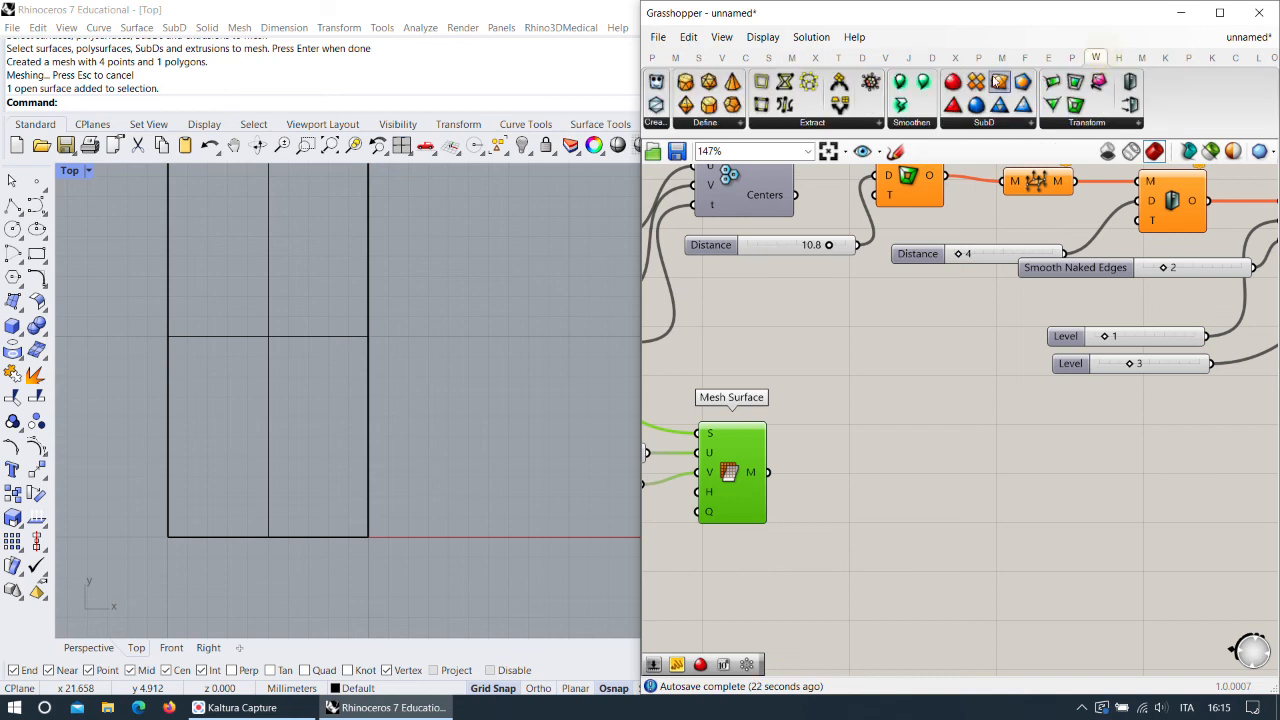
{"action": "left_click", "coordinate": [805, 122]}
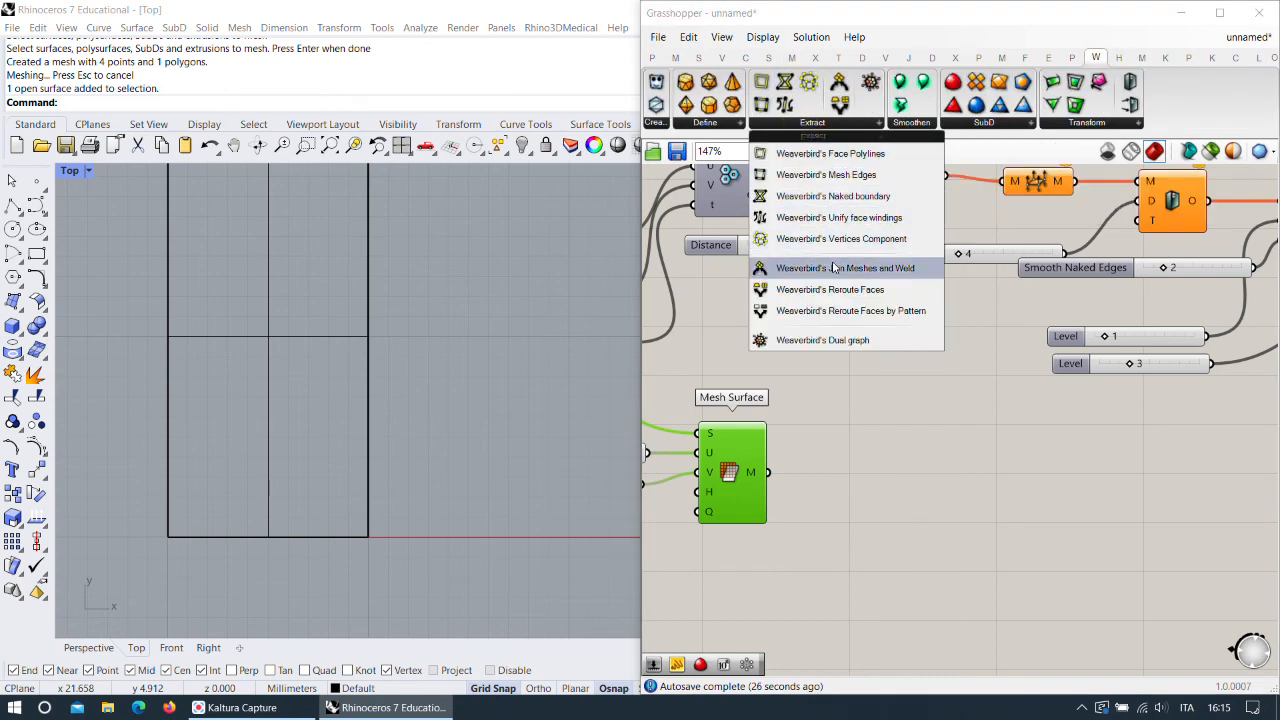
{"action": "left_click", "coordinate": [826, 175]}
{"action": "left_click", "coordinate": [836, 468]}
{"action": "left_click_drag", "start_coordinate": [768, 472], "coordinate": [868, 201]}
{"action": "scroll", "coordinate": [829, 271], "scroll_direction": "down", "scroll_amount": 3}
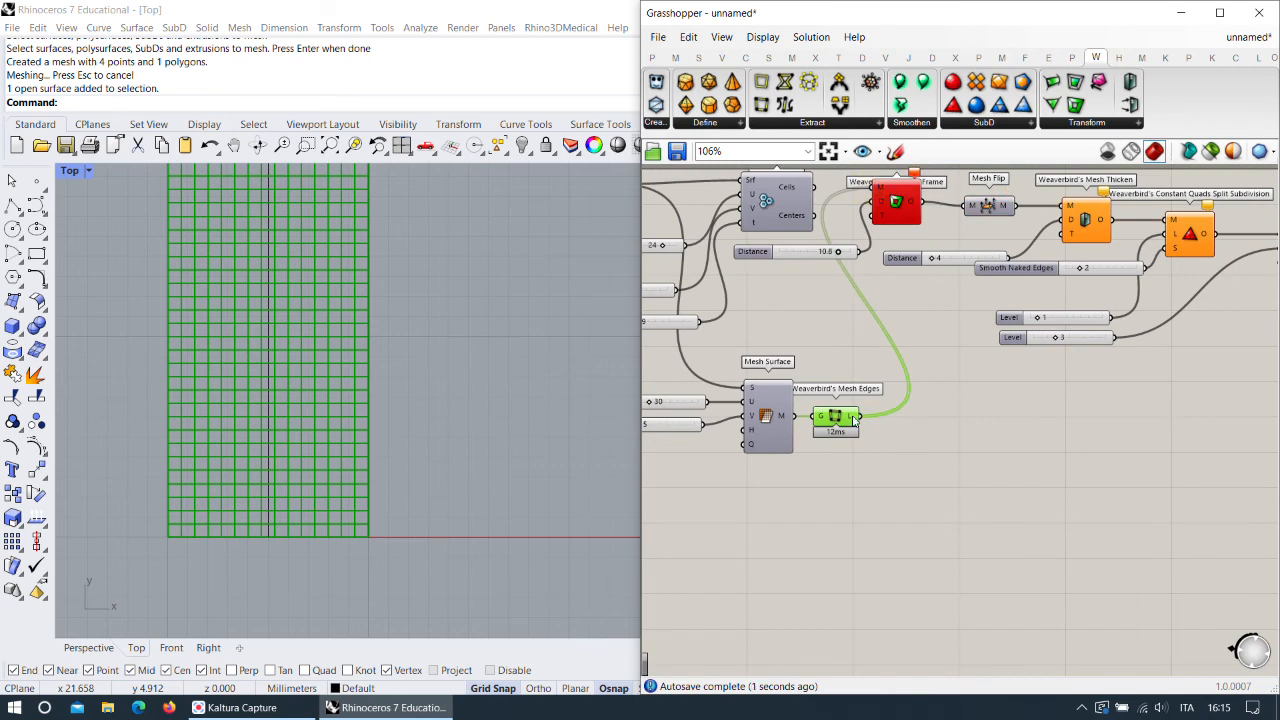
{"action": "right_click_drag", "start_coordinate": [898, 340], "coordinate": [886, 411]}
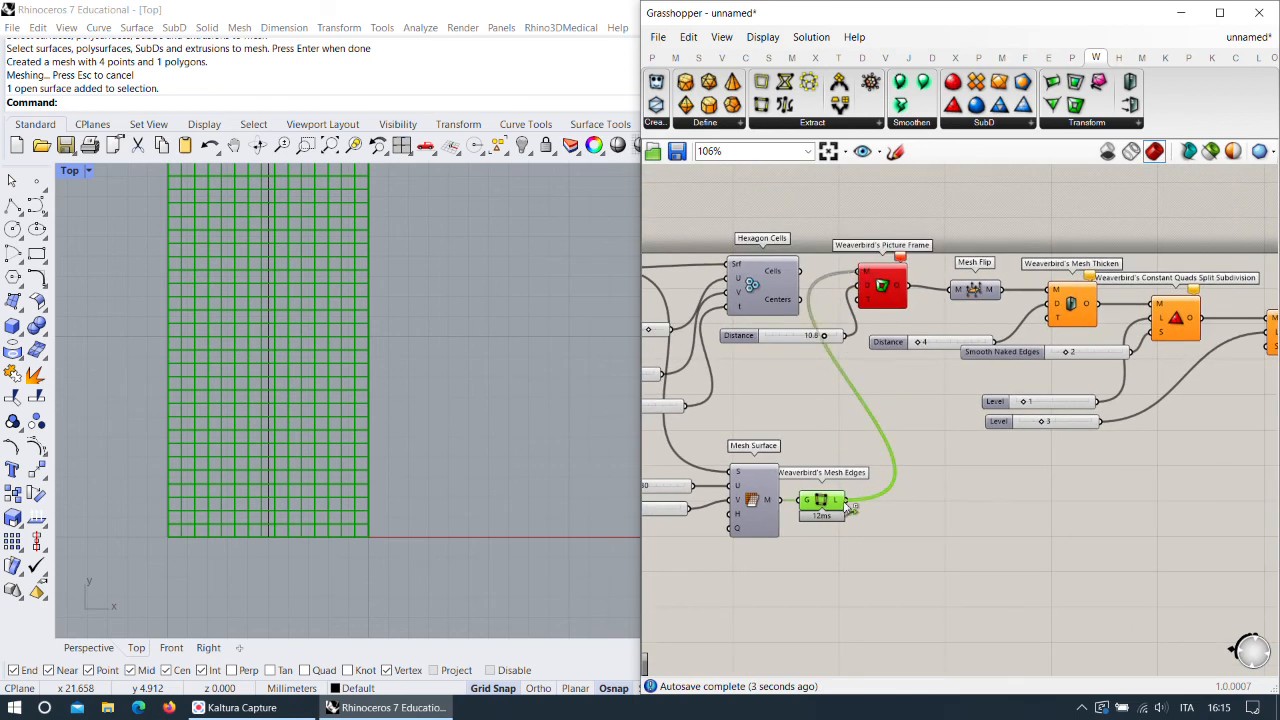
{"action": "mouse_move", "coordinate": [903, 256]}
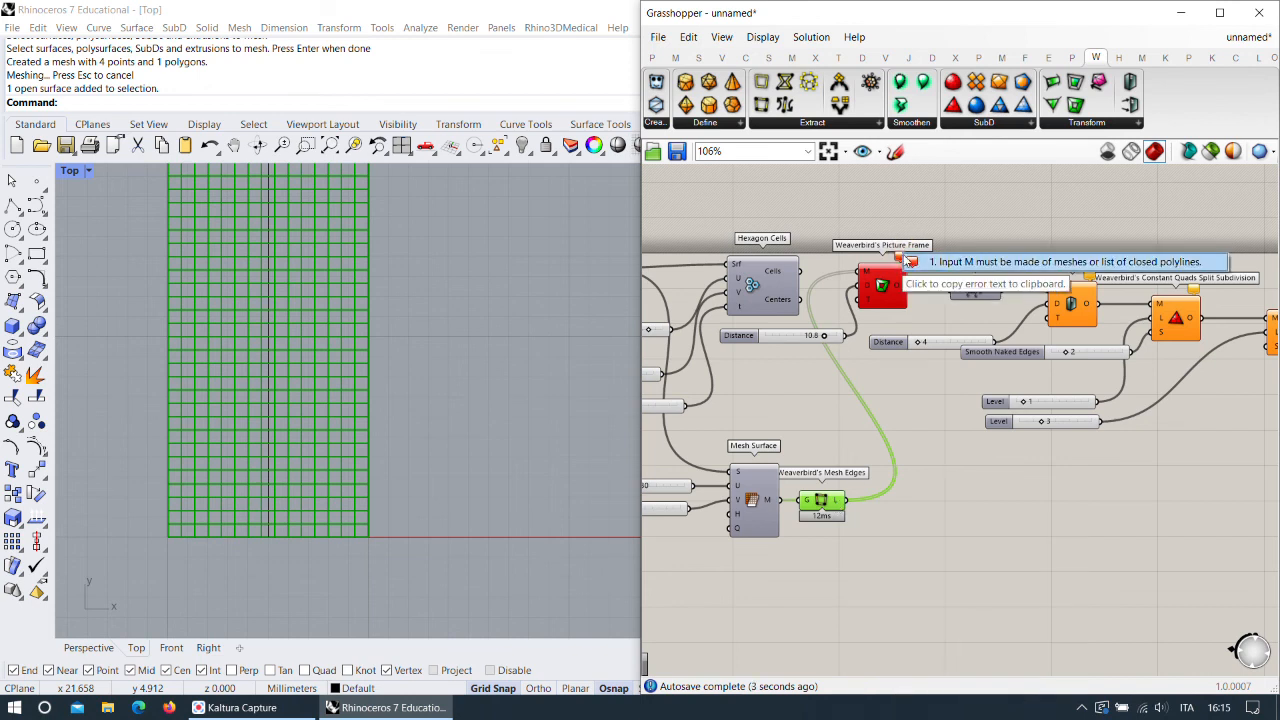
{"action": "left_click", "coordinate": [906, 262]}
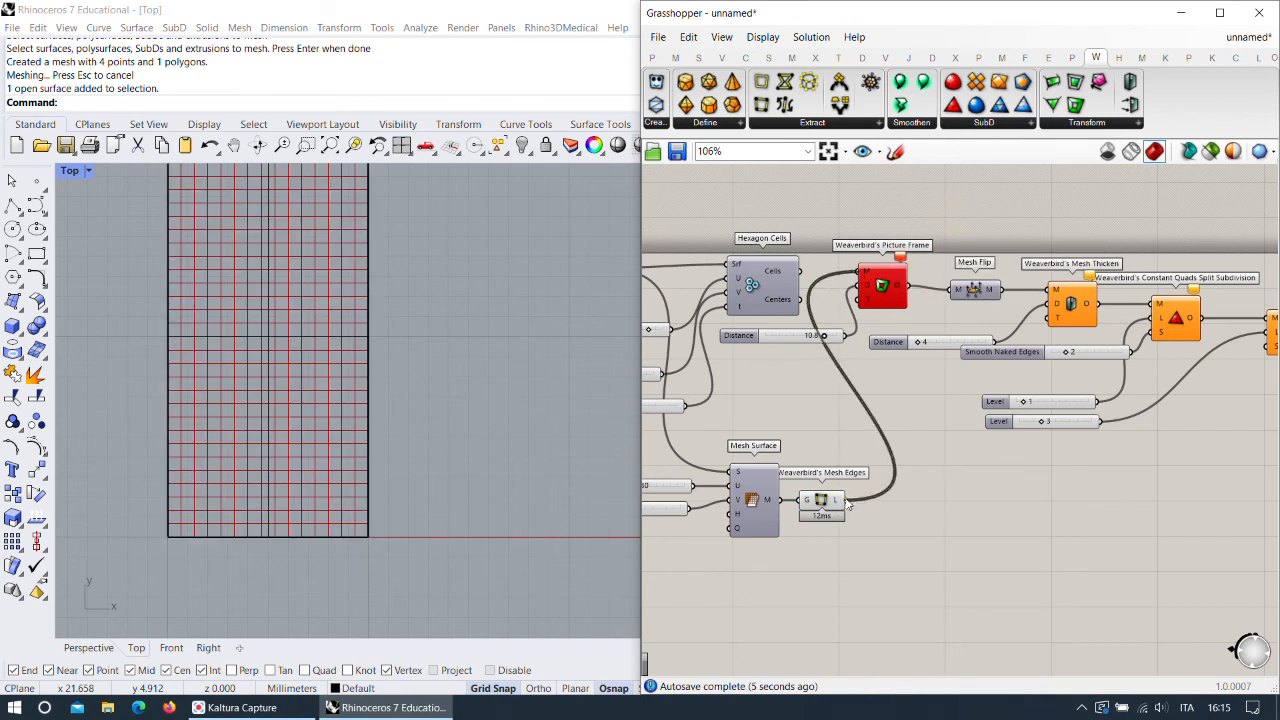
Move Mesh Edges aside and connect the Mesh Surface output directly to the Picture Frame's mesh input.
{"action": "left_click_drag", "start_coordinate": [827, 503], "coordinate": [830, 543]}
{"action": "left_click_drag", "start_coordinate": [782, 500], "coordinate": [859, 271]}
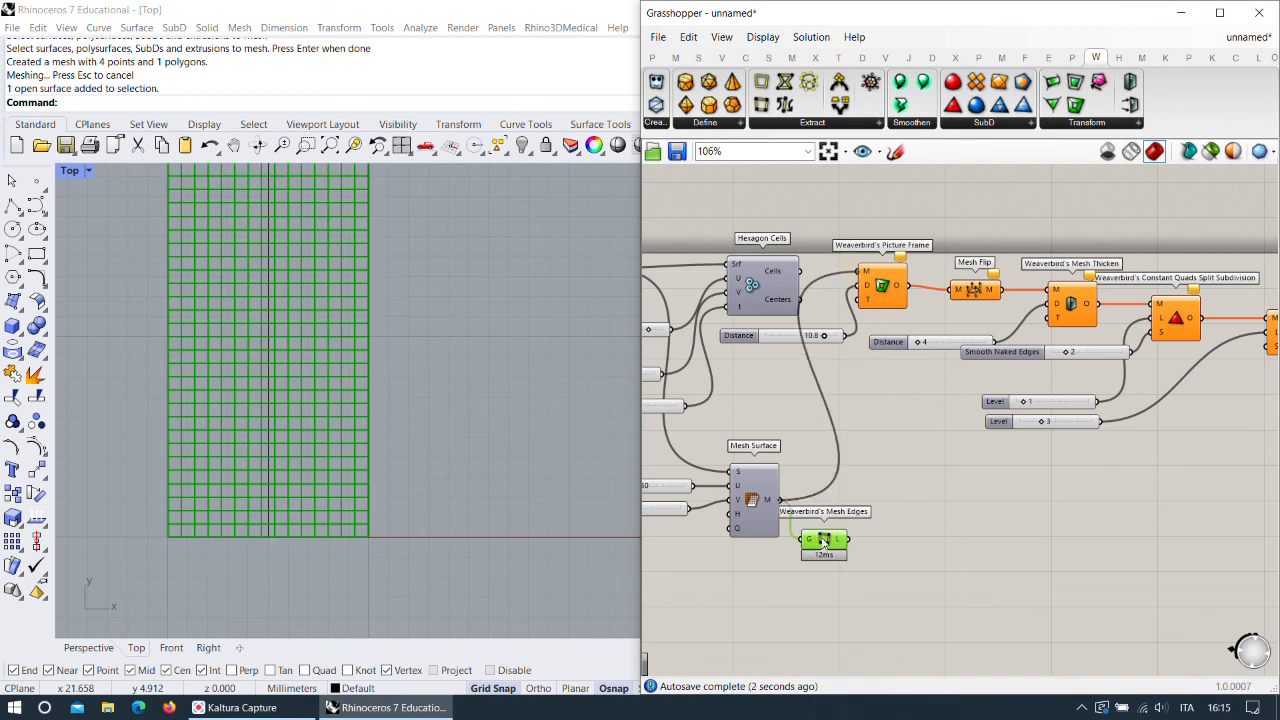
{"action": "scroll", "coordinate": [932, 383], "scroll_direction": "down", "scroll_amount": 3}
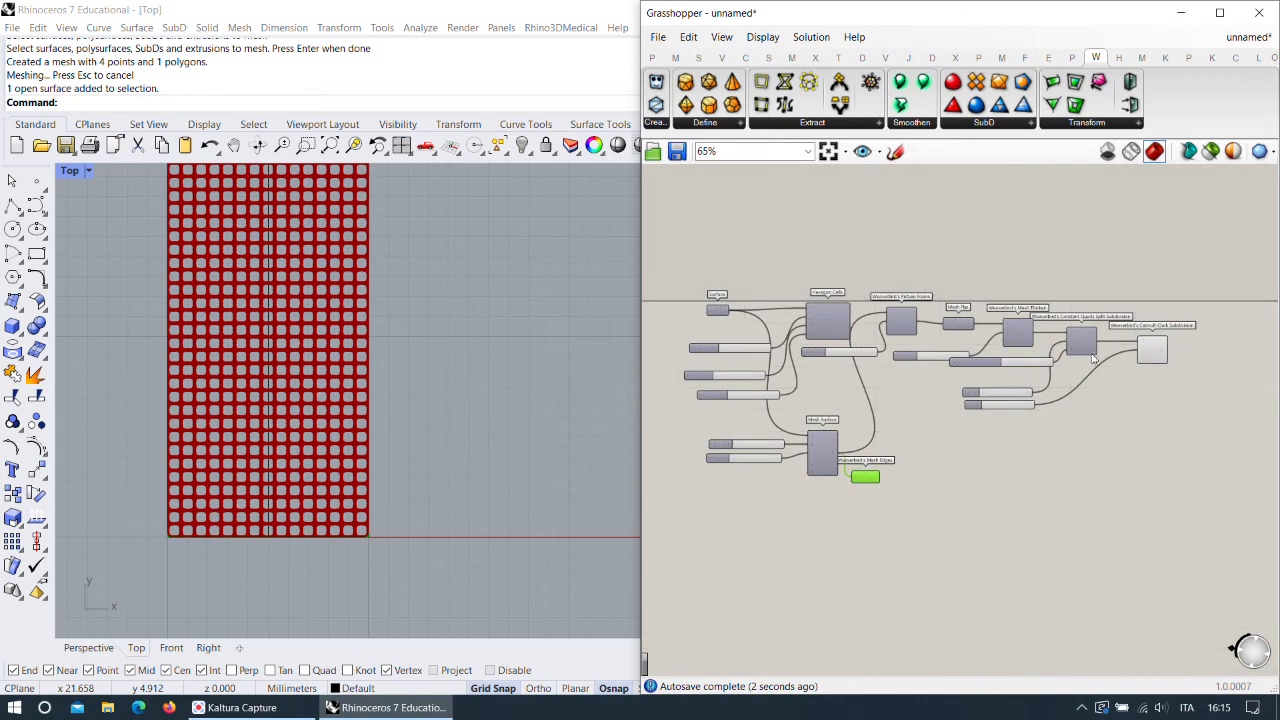
Examine the smoothed square-cell lattice and its subdivided mesh up close in the Top viewport.
{"action": "scroll", "coordinate": [357, 443], "scroll_direction": "up", "scroll_amount": 5}
{"action": "scroll", "coordinate": [300, 425], "scroll_direction": "up", "scroll_amount": 5}
{"action": "scroll", "coordinate": [443, 398], "scroll_direction": "down", "scroll_amount": 5}
{"action": "scroll", "coordinate": [420, 416], "scroll_direction": "up", "scroll_amount": 4}
{"action": "scroll", "coordinate": [420, 416], "scroll_direction": "up", "scroll_amount": 2}
{"action": "scroll", "coordinate": [437, 410], "scroll_direction": "down", "scroll_amount": 5}
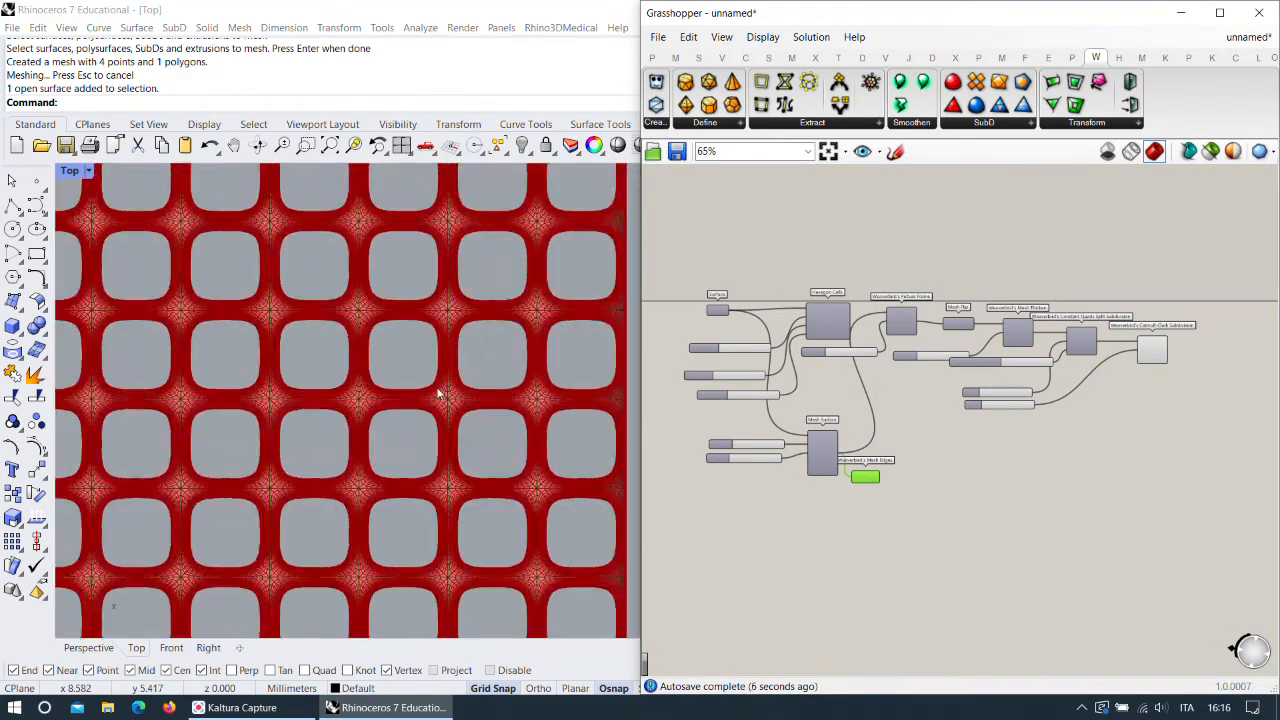
{"action": "scroll", "coordinate": [449, 429], "scroll_direction": "up", "scroll_amount": 5}
{"action": "scroll", "coordinate": [456, 449], "scroll_direction": "down", "scroll_amount": 2}
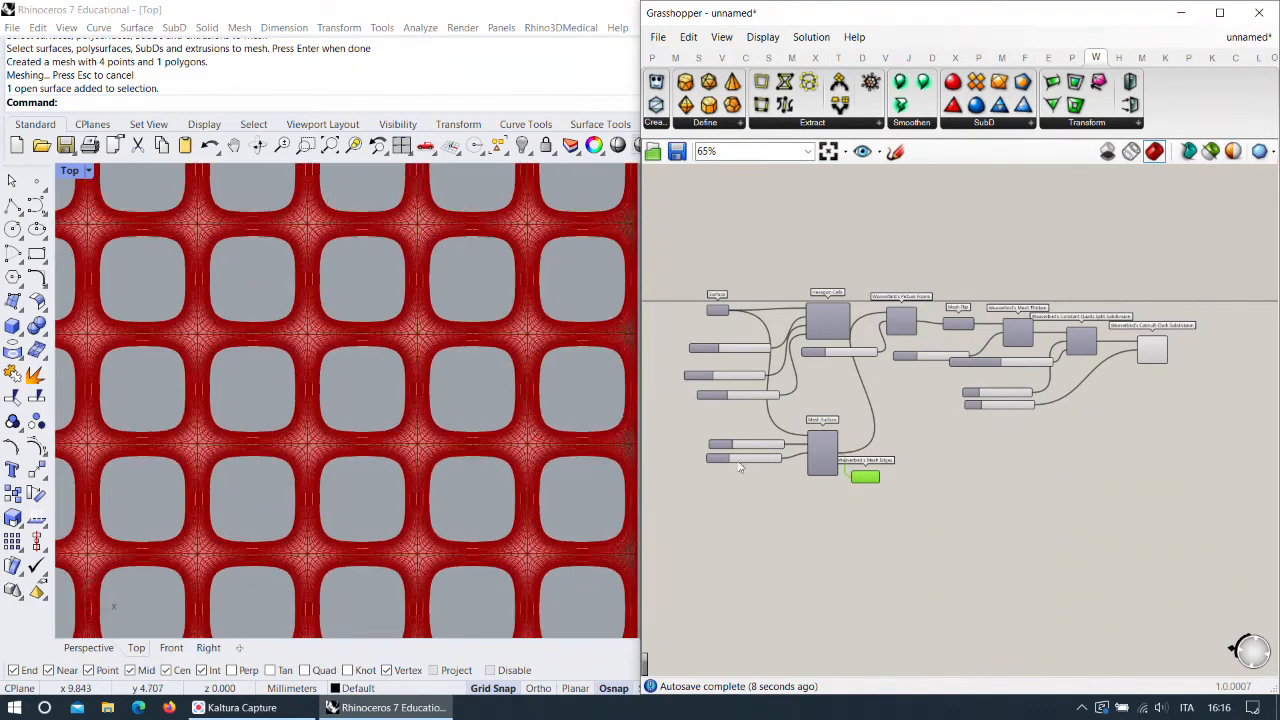
Delete the Mesh Edges component and disconnect Mesh Surface from the Picture Frame's mesh input.
{"action": "scroll", "coordinate": [855, 465], "scroll_direction": "up", "scroll_amount": 4}
{"action": "key", "text": "Delete"}
{"action": "scroll", "coordinate": [460, 433], "scroll_direction": "down", "scroll_amount": 3}
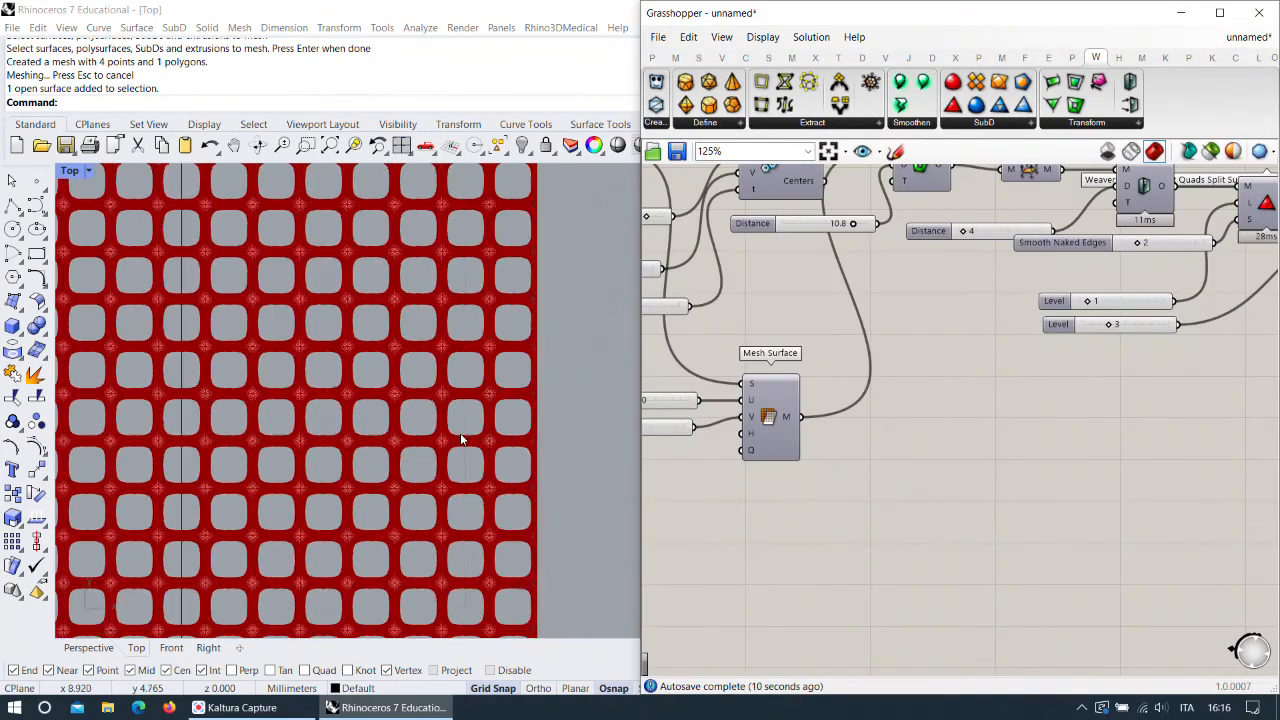
{"action": "scroll", "coordinate": [400, 466], "scroll_direction": "up", "scroll_amount": 3}
{"action": "scroll", "coordinate": [427, 436], "scroll_direction": "down", "scroll_amount": 3}
{"action": "scroll", "coordinate": [882, 410], "scroll_direction": "down", "scroll_amount": 3}
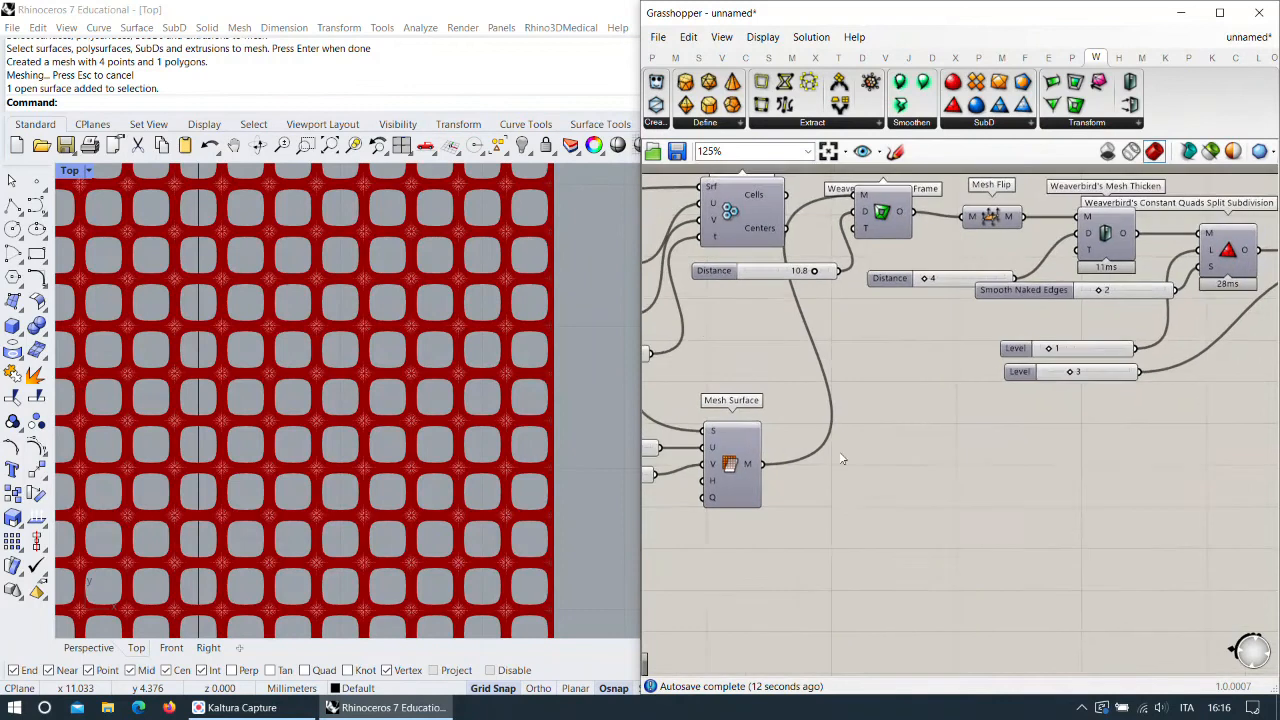
{"action": "scroll", "coordinate": [860, 330], "scroll_direction": "up", "scroll_amount": 3}
{"action": "left_click_drag", "start_coordinate": [856, 261], "coordinate": [757, 530]}
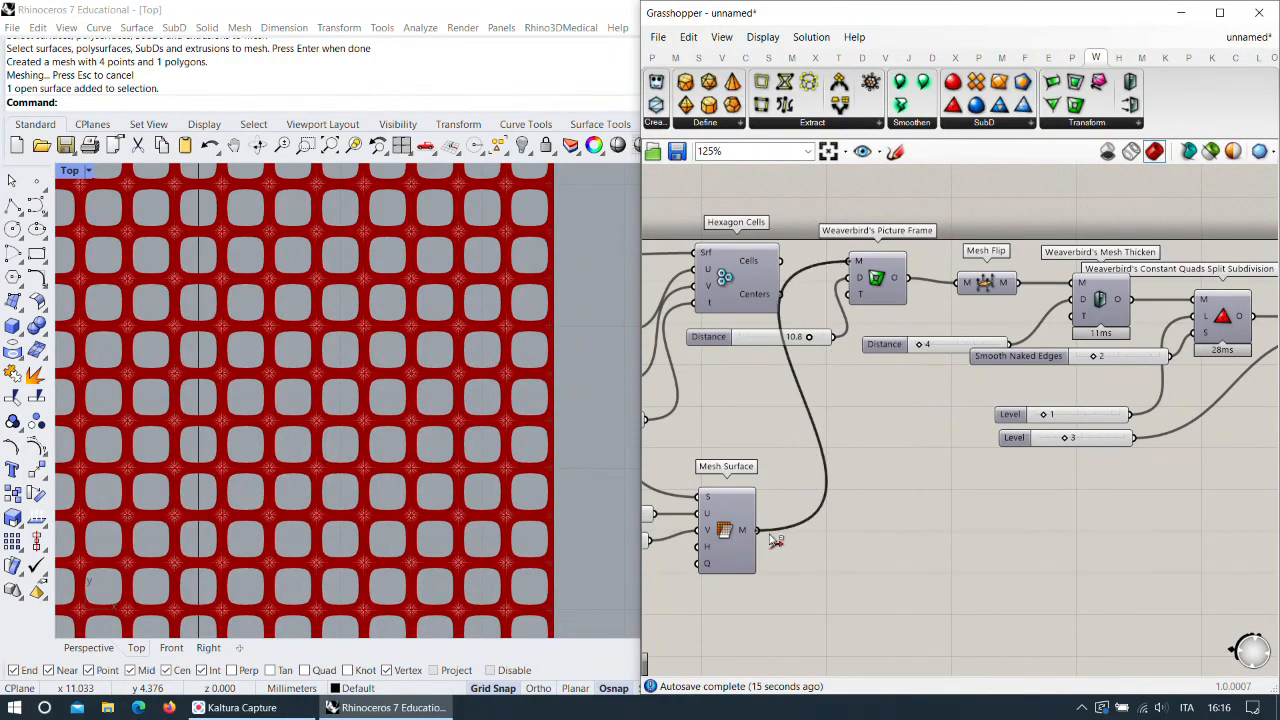
{"action": "scroll", "coordinate": [835, 375], "scroll_direction": "down", "scroll_amount": 1}
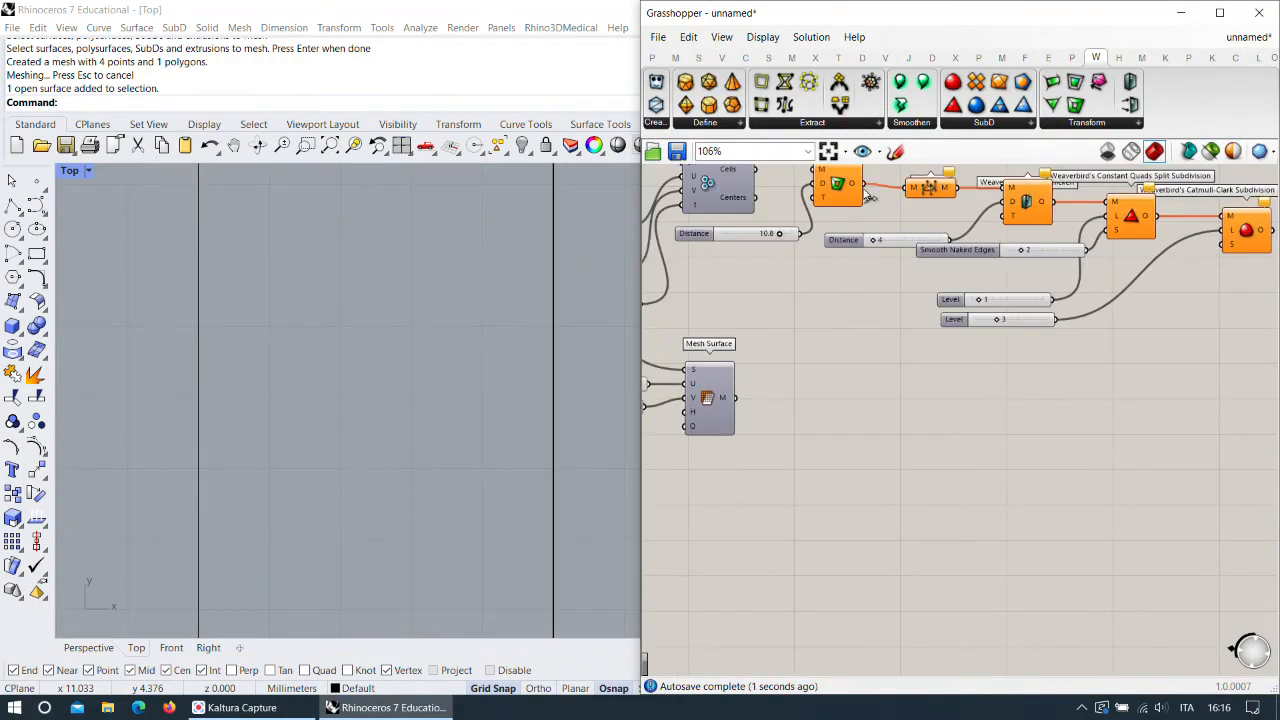
Add a Weaverbird's Dual graph component and connect the Mesh Surface output to its first input.
{"action": "scroll", "coordinate": [736, 370], "scroll_direction": "up", "scroll_amount": 4}
{"action": "left_click", "coordinate": [745, 390]}
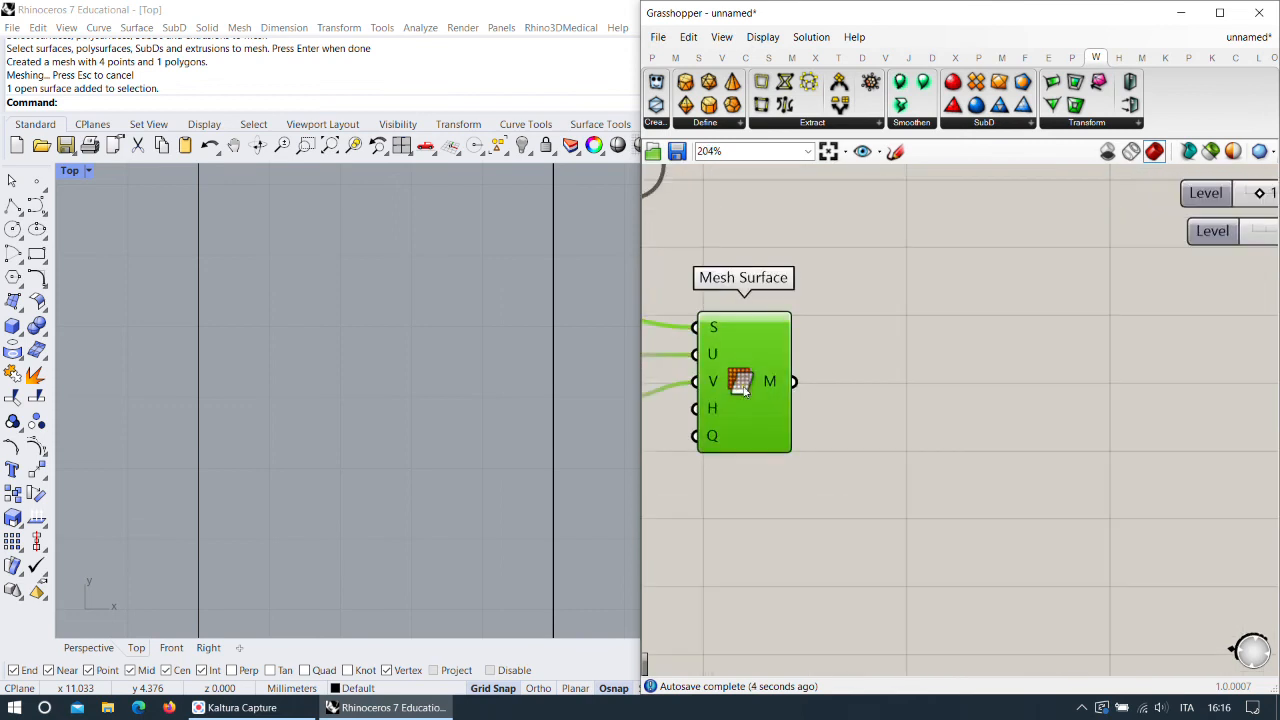
{"action": "left_click", "coordinate": [832, 122]}
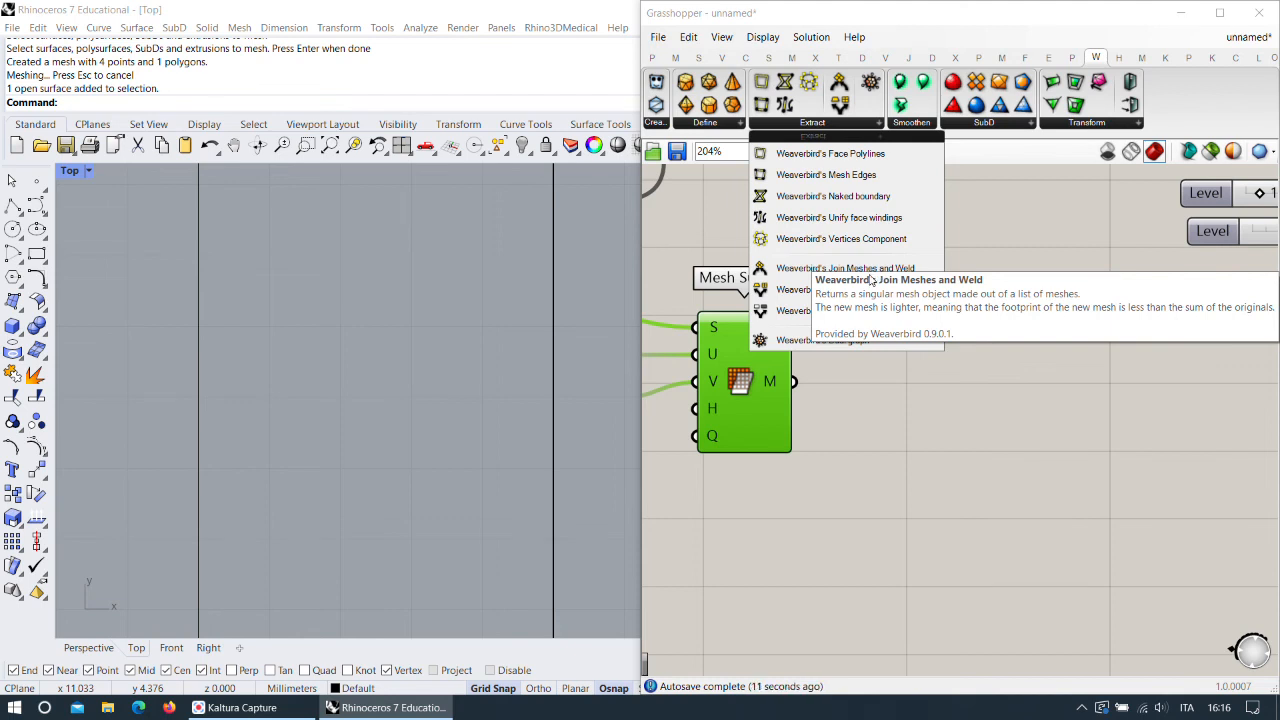
{"action": "left_click", "coordinate": [1085, 124]}
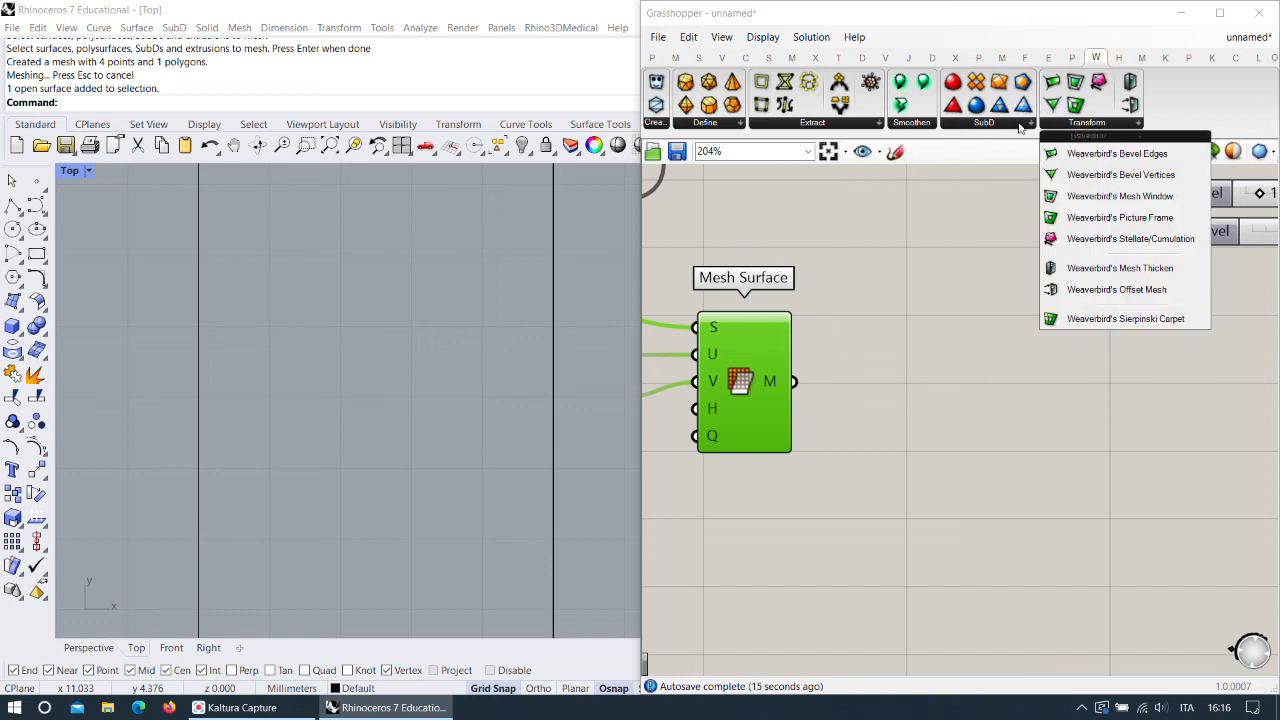
{"action": "left_click", "coordinate": [840, 124]}
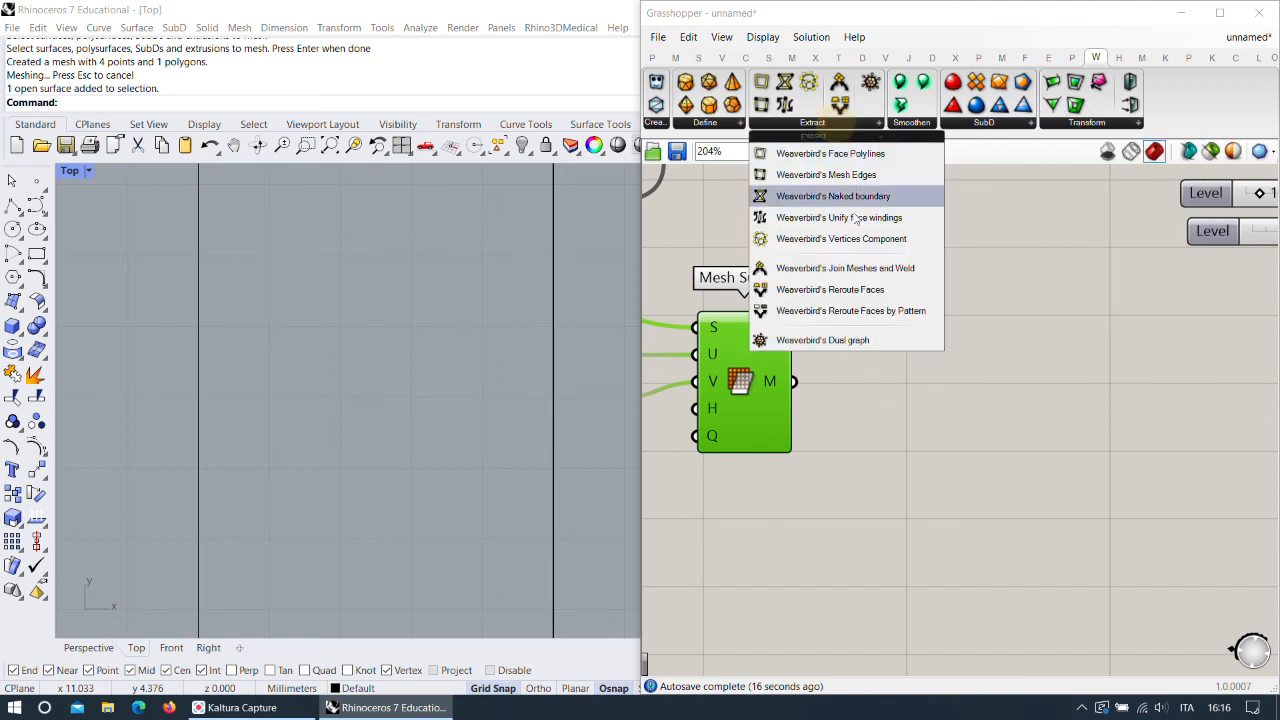
{"action": "left_click", "coordinate": [851, 340]}
{"action": "left_click", "coordinate": [870, 378]}
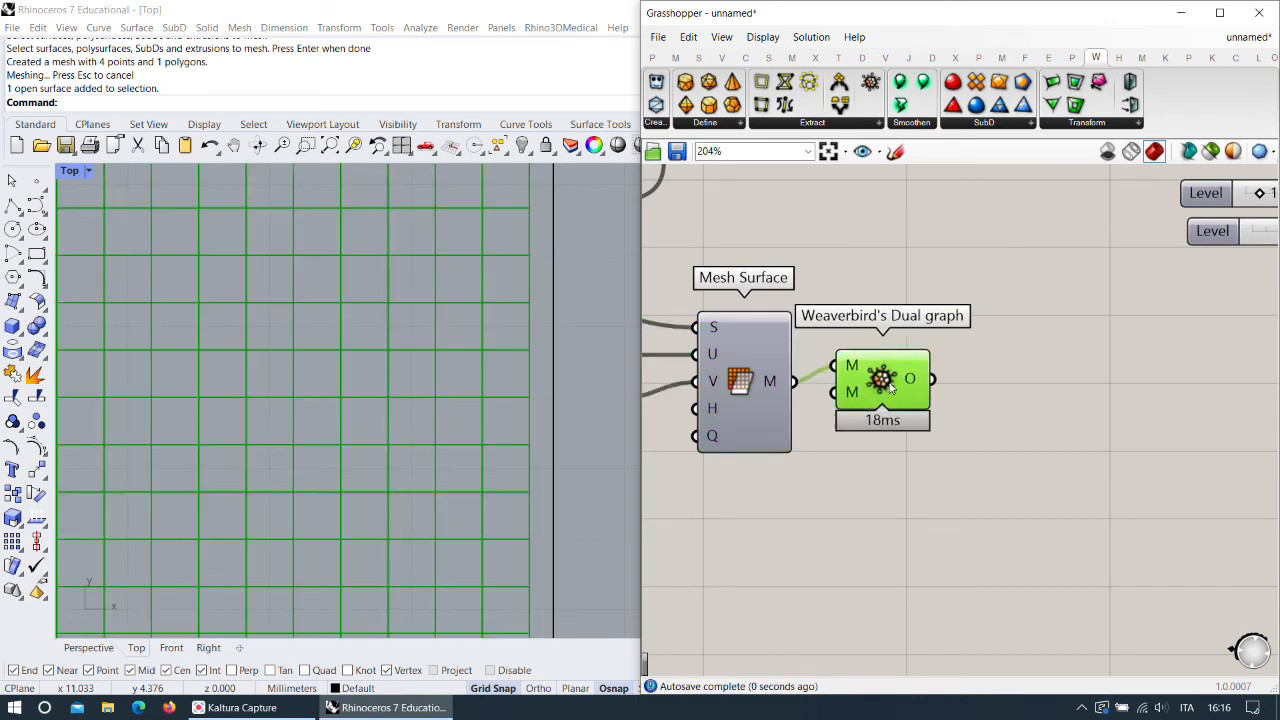
{"action": "left_click_drag", "start_coordinate": [870, 378], "coordinate": [942, 395]}
{"action": "scroll", "coordinate": [377, 311], "scroll_direction": "down", "scroll_amount": 4}
{"action": "right_click_drag", "start_coordinate": [378, 318], "coordinate": [393, 366]}
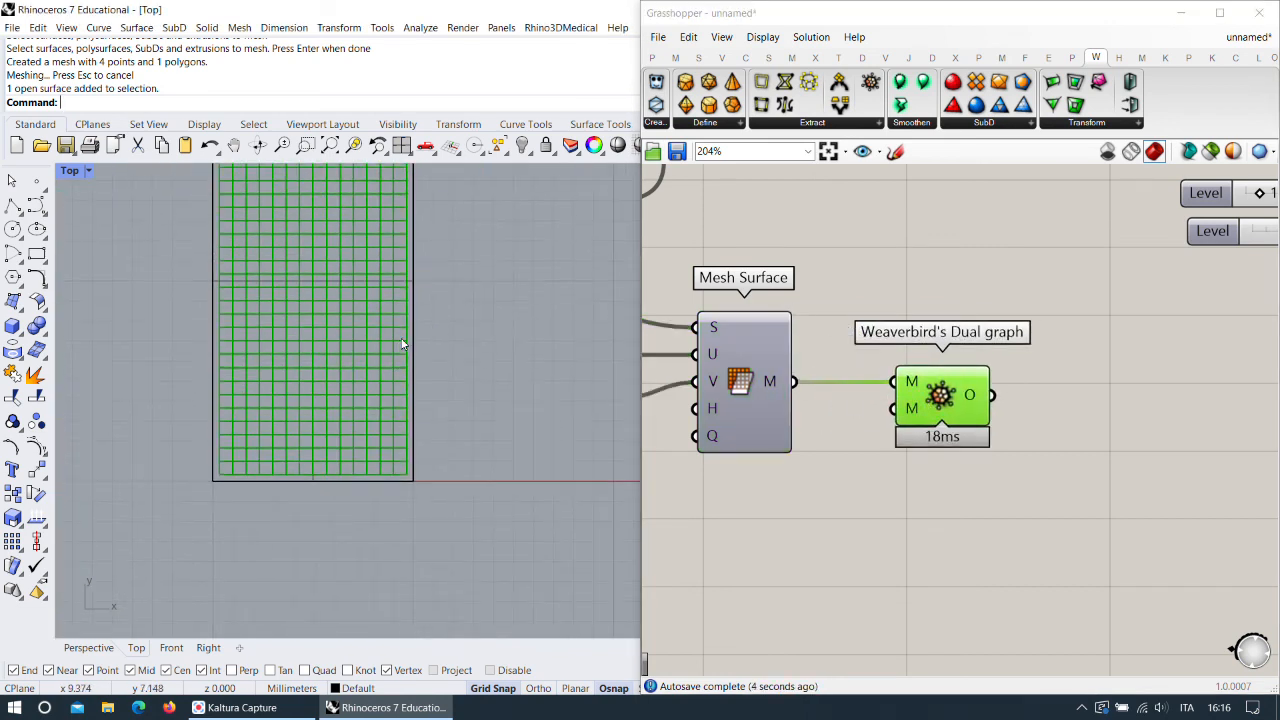
Set the Mesh Surface count sliders to 19 for U and 22 for V.
{"action": "right_click_drag", "start_coordinate": [553, 366], "coordinate": [1023, 328]}
{"action": "scroll", "coordinate": [758, 355], "scroll_direction": "up", "scroll_amount": 3}
{"action": "right_click_drag", "start_coordinate": [758, 355], "coordinate": [816, 364]}
{"action": "left_click_drag", "start_coordinate": [721, 389], "coordinate": [737, 389]}
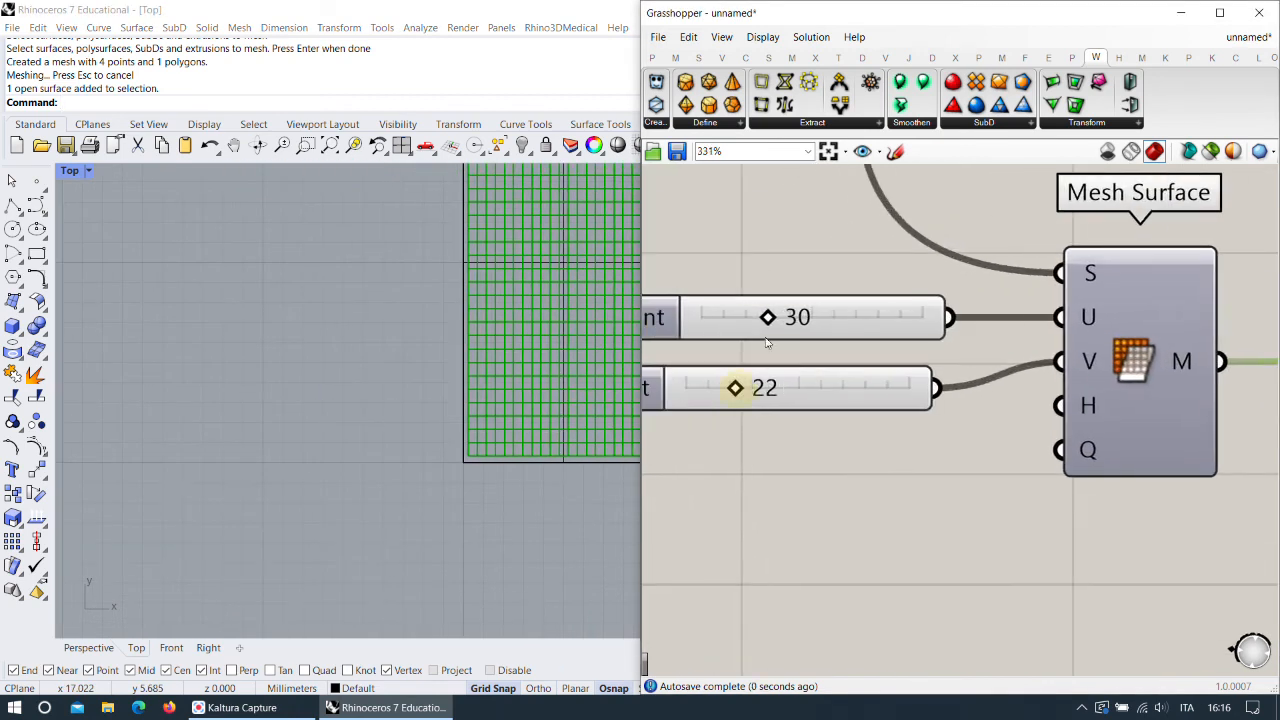
{"action": "left_click_drag", "start_coordinate": [763, 317], "coordinate": [741, 318]}
{"action": "scroll", "coordinate": [755, 332], "scroll_direction": "down", "scroll_amount": 3}
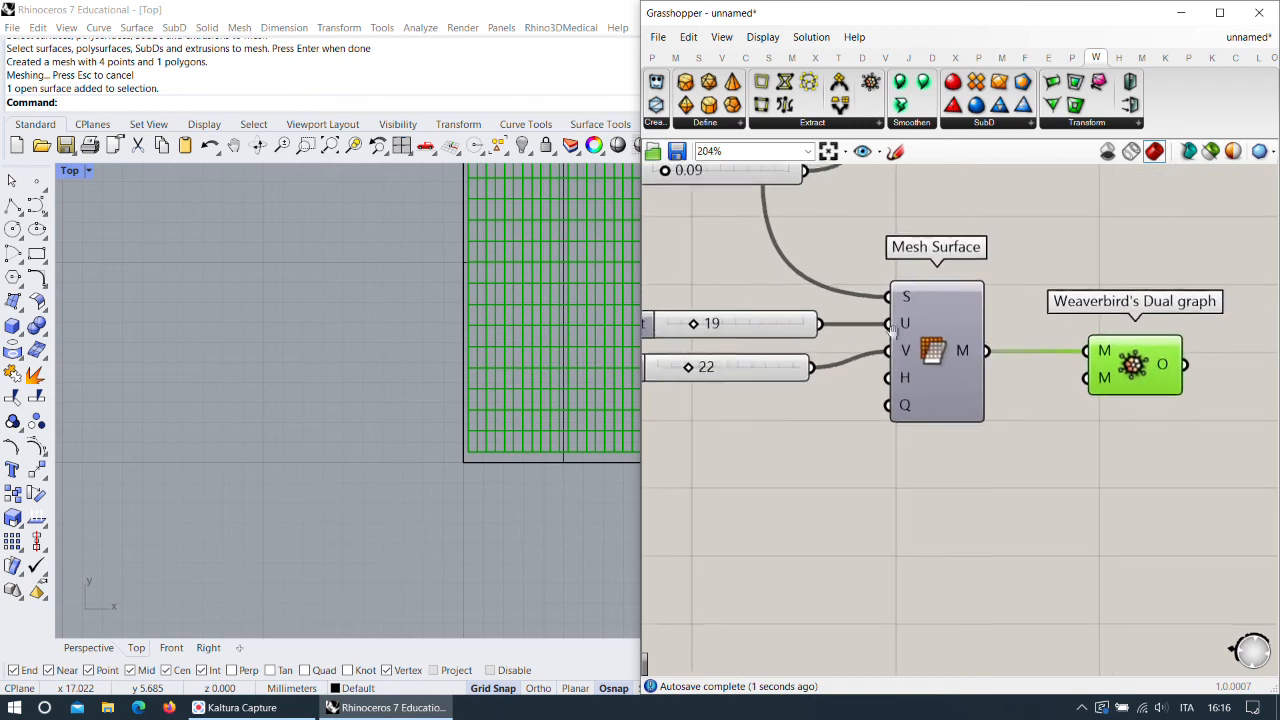
Insert a Triangulate component between Mesh Surface and Weaverbird's Dual graph, wiring its mesh input and output to them.
{"action": "right_click_drag", "start_coordinate": [1175, 375], "coordinate": [1030, 378]}
{"action": "left_click_drag", "start_coordinate": [1028, 378], "coordinate": [1129, 373]}
{"action": "double_click", "coordinate": [1006, 298]}
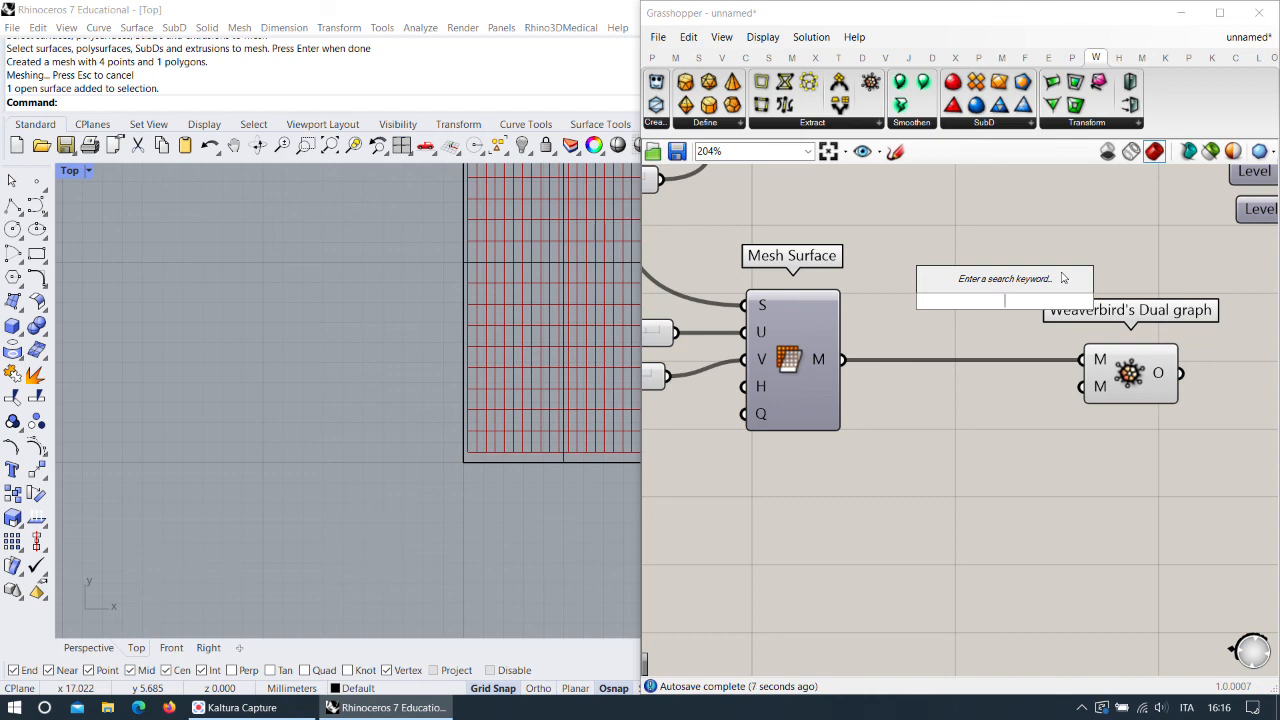
{"action": "type", "text": "tri"}
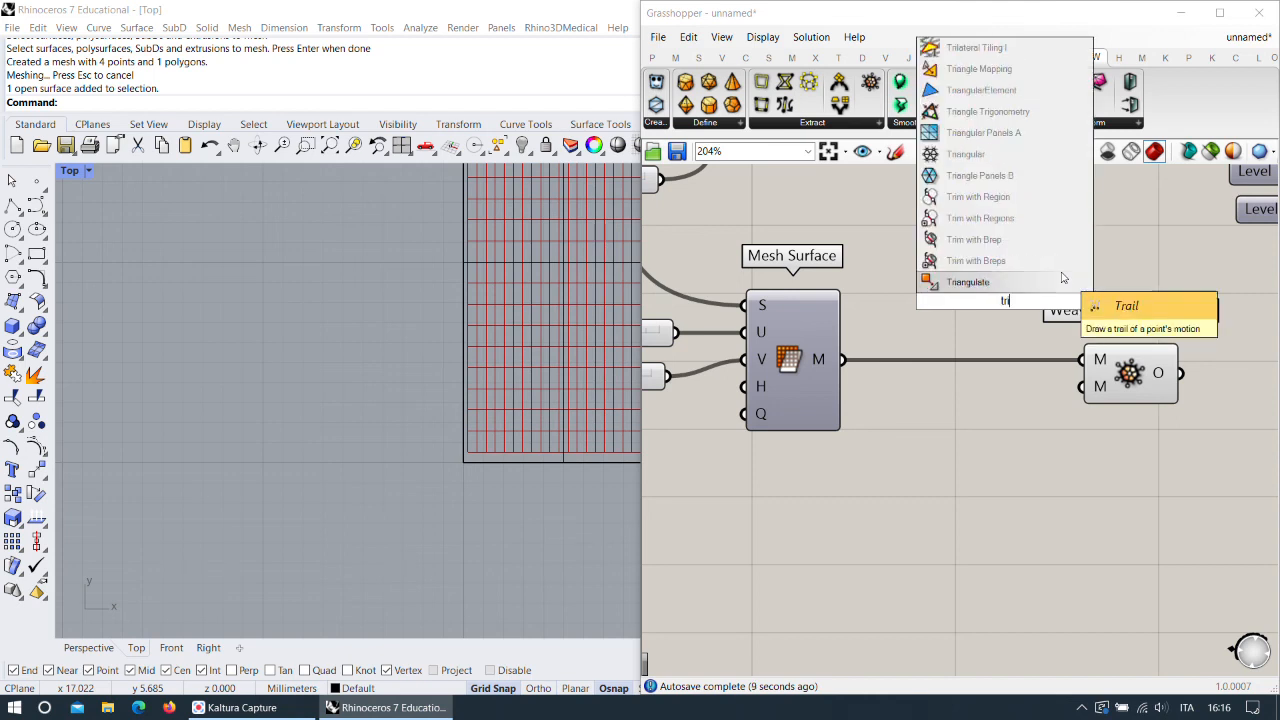
{"action": "left_click", "coordinate": [966, 282]}
{"action": "left_click_drag", "start_coordinate": [957, 301], "coordinate": [858, 364]}
{"action": "left_click_drag", "start_coordinate": [1004, 305], "coordinate": [1086, 359]}
Turn off the preview of the Triangulate component so only the dual graph shows in the Top viewport.
{"action": "right_click", "coordinate": [901, 315]}
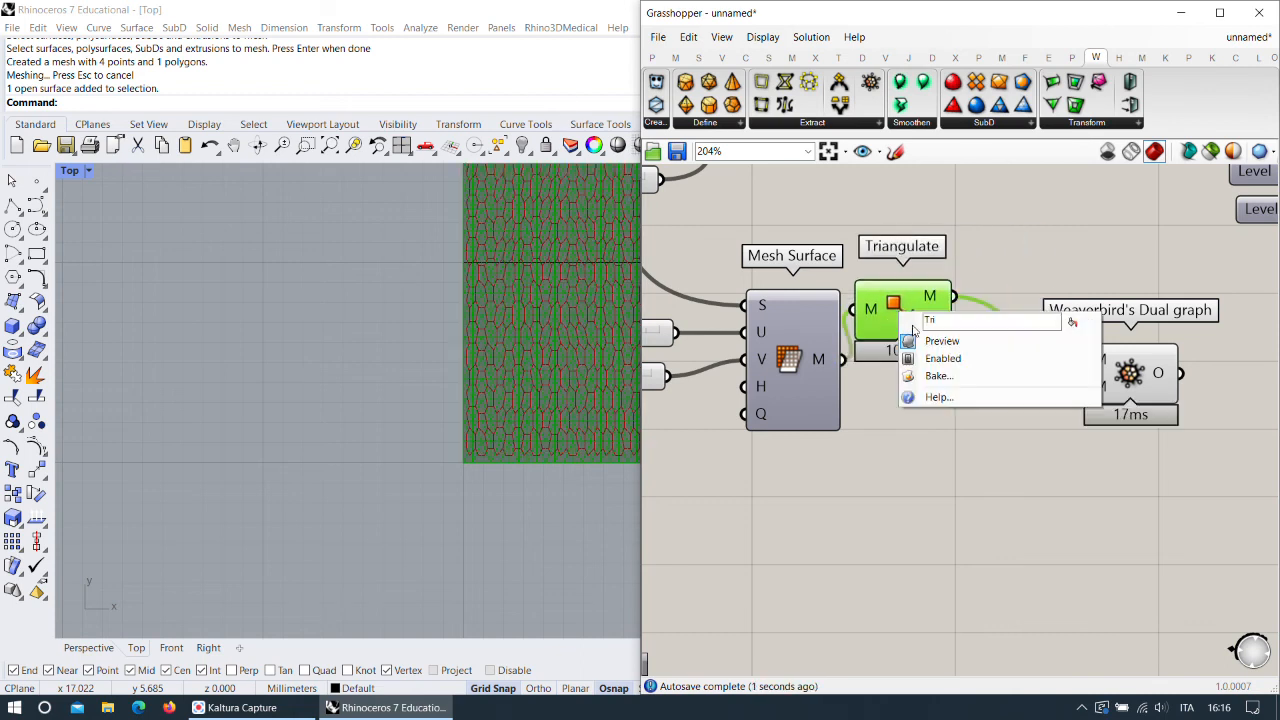
{"action": "left_click", "coordinate": [940, 341]}
{"action": "scroll", "coordinate": [417, 305], "scroll_direction": "down", "scroll_amount": 5}
{"action": "scroll", "coordinate": [478, 298], "scroll_direction": "up", "scroll_amount": 5}
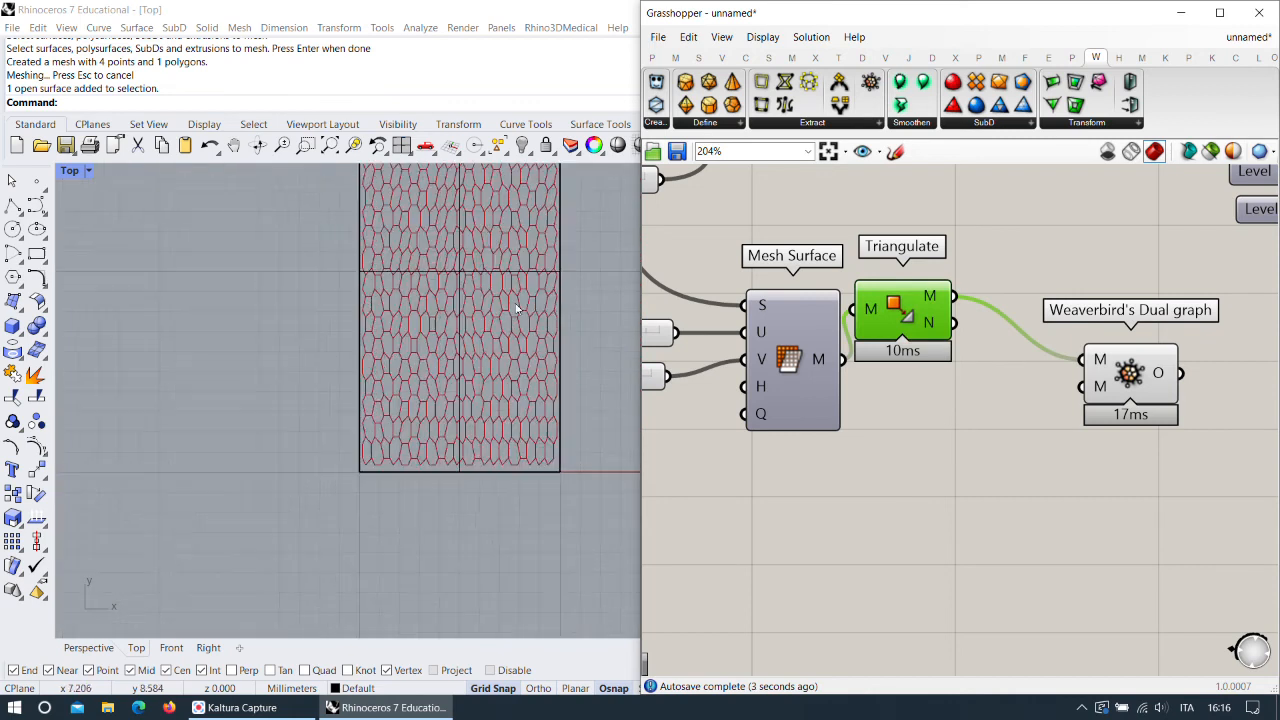
Reduce the Mesh Surface count sliders to 13 for U and 10 for V.
{"action": "right_click_drag", "start_coordinate": [854, 391], "coordinate": [1060, 382]}
{"action": "scroll", "coordinate": [862, 354], "scroll_direction": "up", "scroll_amount": 3}
{"action": "mouse_move", "coordinate": [688, 306]}
{"action": "left_mouse_down"}
{"action": "mouse_move", "coordinate": [666, 304]}
{"action": "mouse_move", "coordinate": [684, 305]}
{"action": "left_mouse_up"}
{"action": "mouse_move", "coordinate": [676, 374]}
{"action": "left_mouse_down"}
{"action": "mouse_move", "coordinate": [717, 377]}
{"action": "mouse_move", "coordinate": [665, 378]}
{"action": "left_mouse_up"}
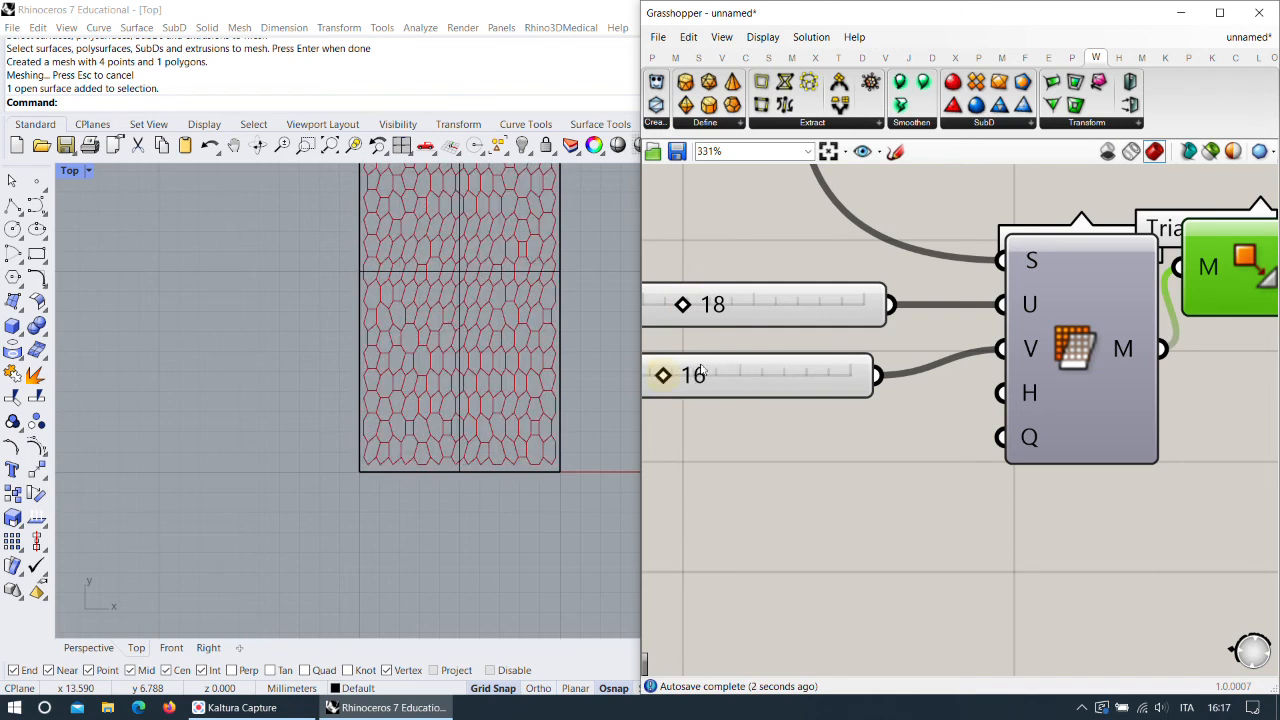
{"action": "left_click_drag", "start_coordinate": [683, 306], "coordinate": [672, 309]}
{"action": "right_click_drag", "start_coordinate": [691, 325], "coordinate": [749, 331]}
{"action": "scroll", "coordinate": [462, 325], "scroll_direction": "down", "scroll_amount": 4}
{"action": "scroll", "coordinate": [462, 325], "scroll_direction": "up", "scroll_amount": 5}
{"action": "left_click_drag", "start_coordinate": [722, 383], "coordinate": [707, 384]}
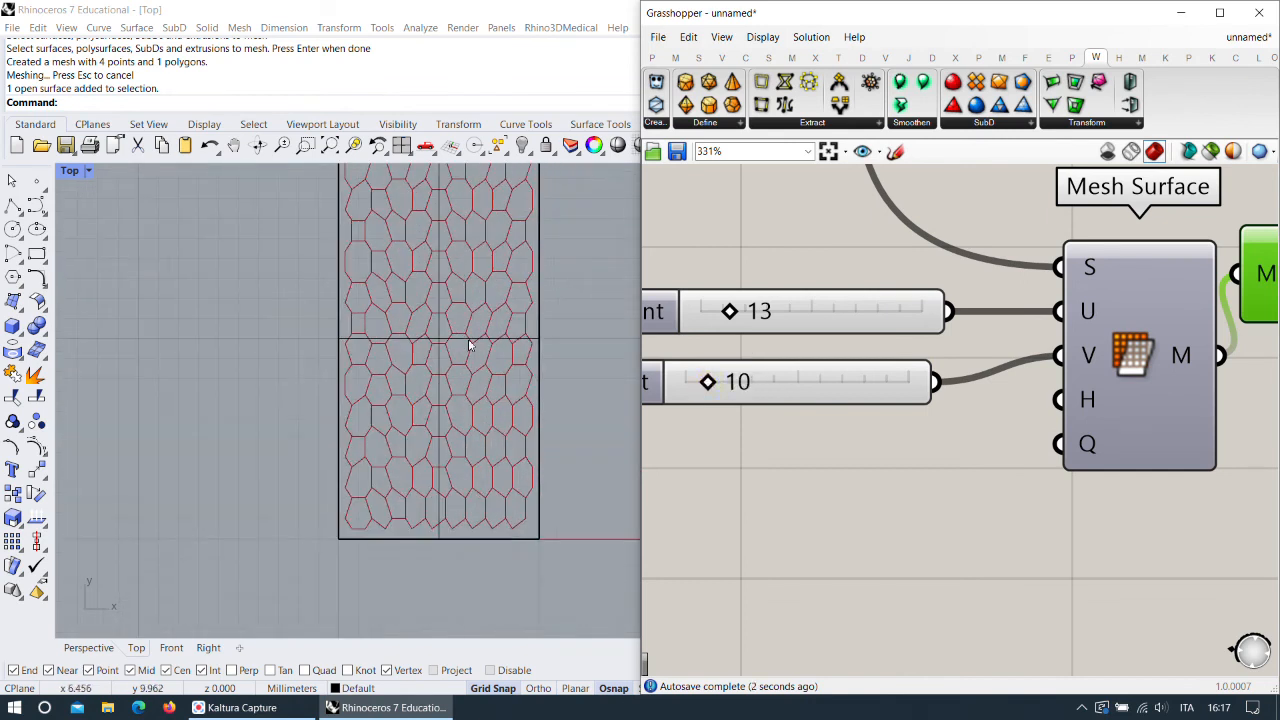
Move Weaverbird's Dual graph next to the Triangulate component, in line with its mesh output.
{"action": "scroll", "coordinate": [808, 364], "scroll_direction": "down", "scroll_amount": 2}
{"action": "right_click_drag", "start_coordinate": [1040, 375], "coordinate": [898, 376]}
{"action": "scroll", "coordinate": [1026, 352], "scroll_direction": "down", "scroll_amount": 2}
{"action": "right_click_drag", "start_coordinate": [1144, 378], "coordinate": [928, 386]}
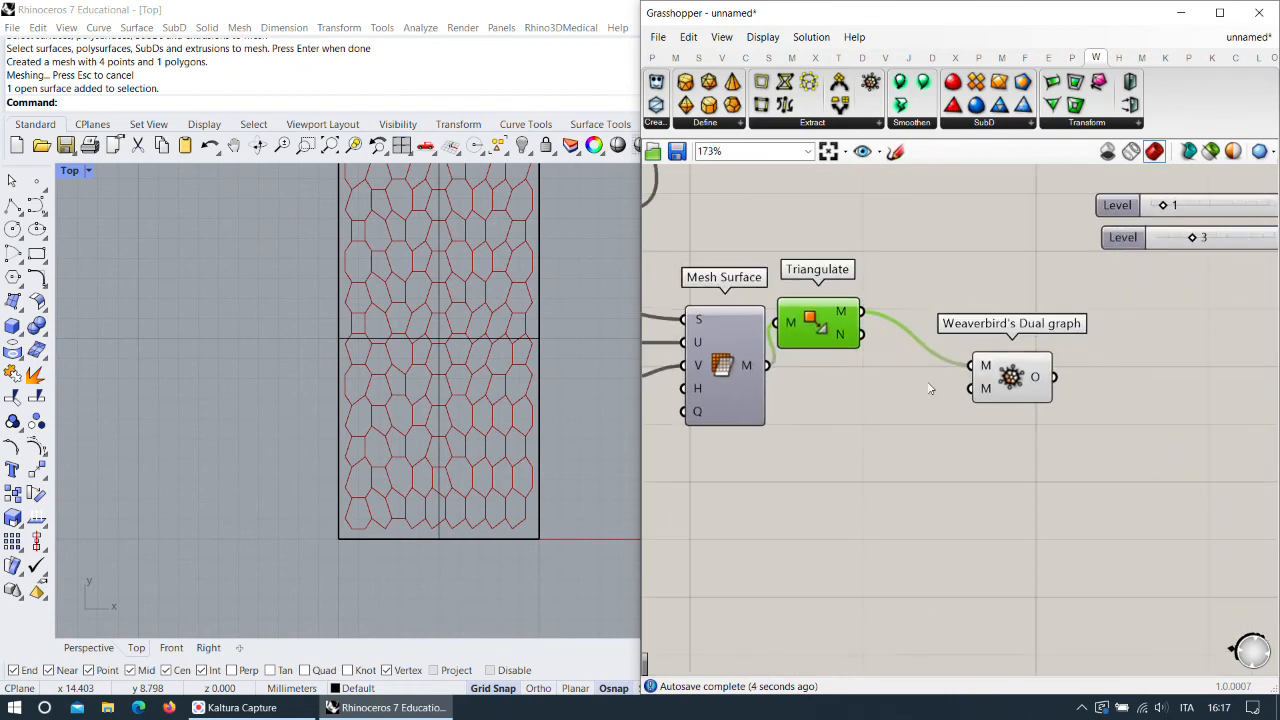
{"action": "left_click_drag", "start_coordinate": [1012, 383], "coordinate": [958, 325]}
{"action": "right_click_drag", "start_coordinate": [982, 340], "coordinate": [865, 378]}
{"action": "scroll", "coordinate": [864, 373], "scroll_direction": "up", "scroll_amount": 3}
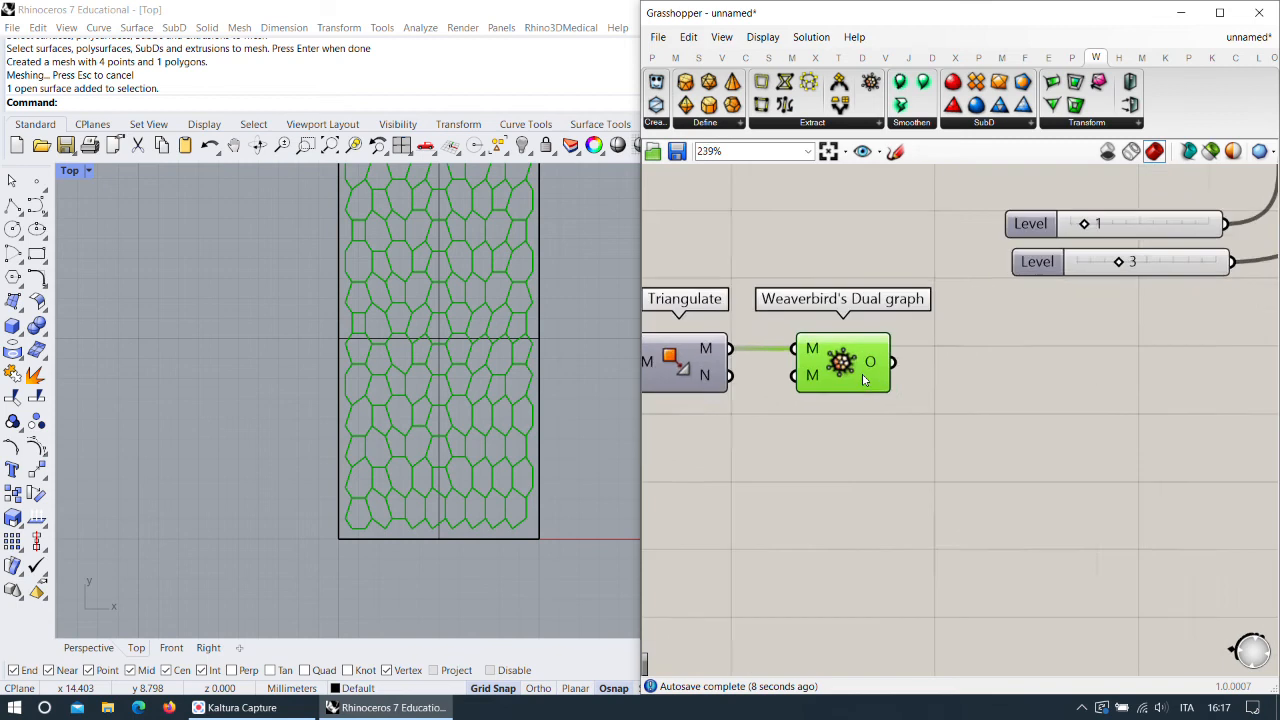
Add a Weaverbird's Offset Mesh component and wire the dual graph output into its mesh input.
{"action": "scroll", "coordinate": [852, 372], "scroll_direction": "down", "scroll_amount": 3}
{"action": "scroll", "coordinate": [400, 368], "scroll_direction": "down", "scroll_amount": 8}
{"action": "scroll", "coordinate": [497, 349], "scroll_direction": "up", "scroll_amount": 4}
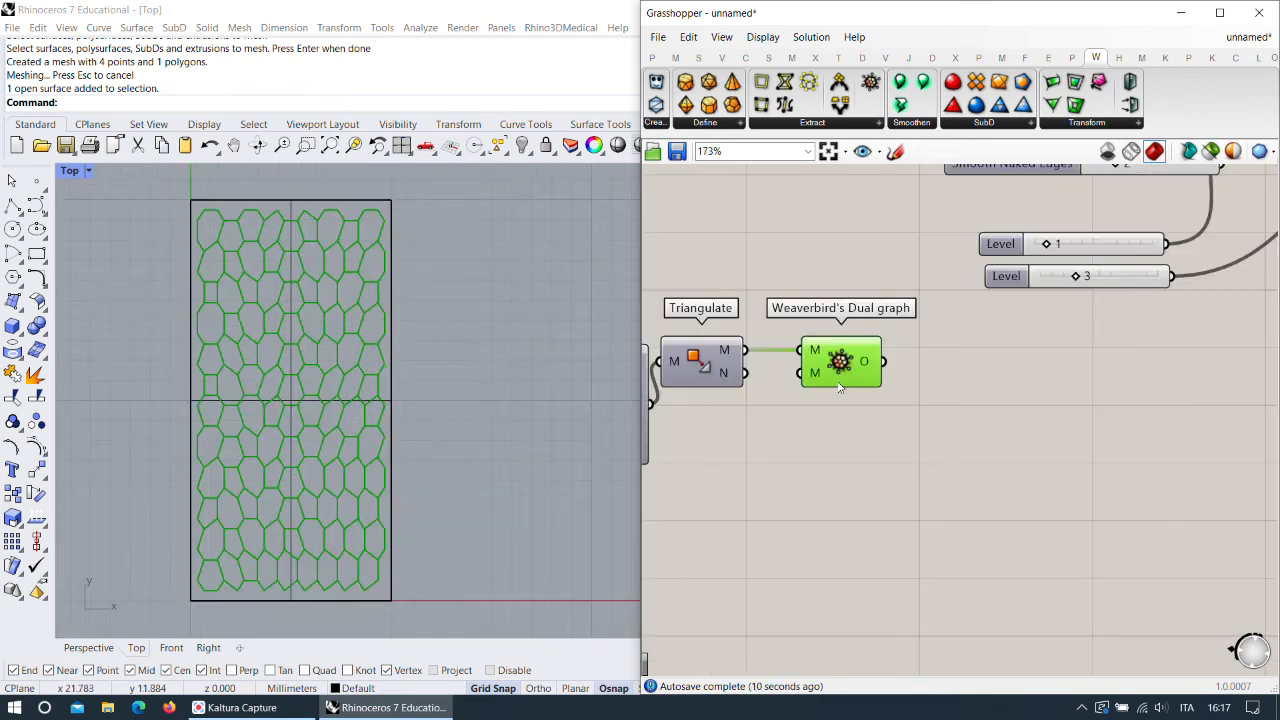
{"action": "mouse_move", "coordinate": [840, 388]}
{"action": "right_click_drag", "start_coordinate": [1010, 390], "coordinate": [1006, 508]}
{"action": "right_click_drag", "start_coordinate": [1017, 337], "coordinate": [970, 423]}
{"action": "scroll", "coordinate": [990, 350], "scroll_direction": "down", "scroll_amount": 2}
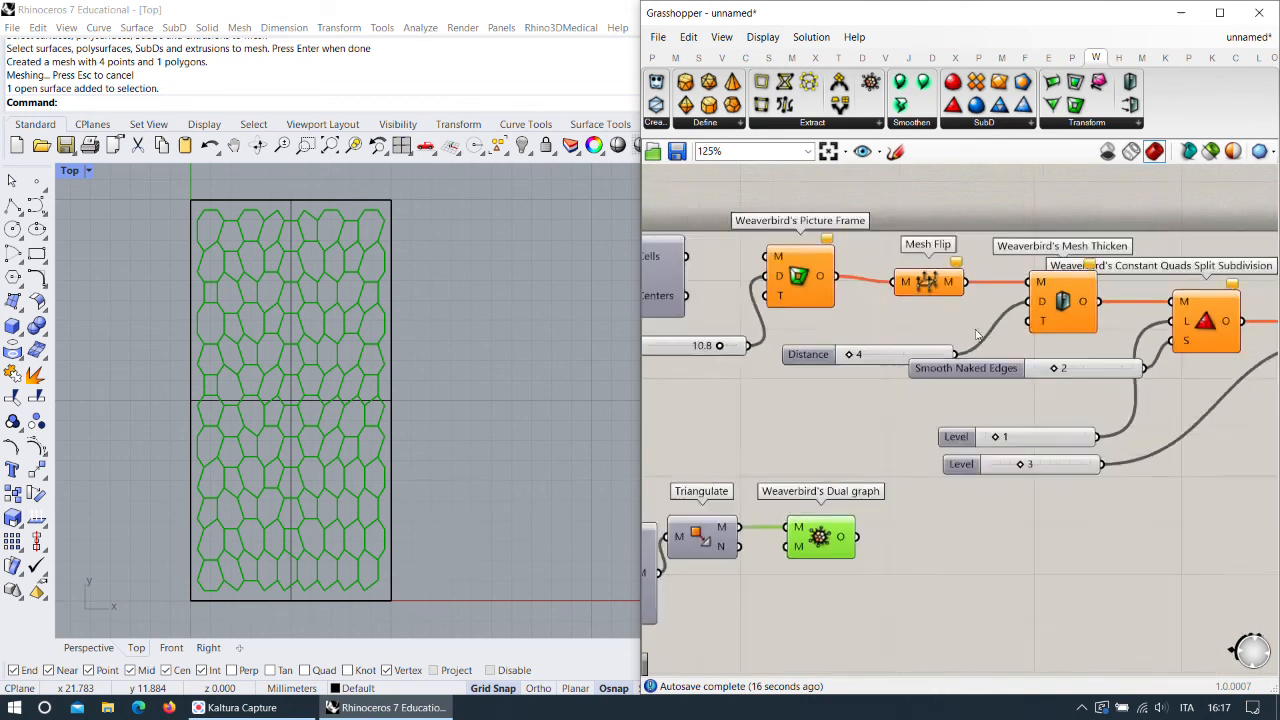
{"action": "right_click_drag", "start_coordinate": [1026, 314], "coordinate": [931, 291]}
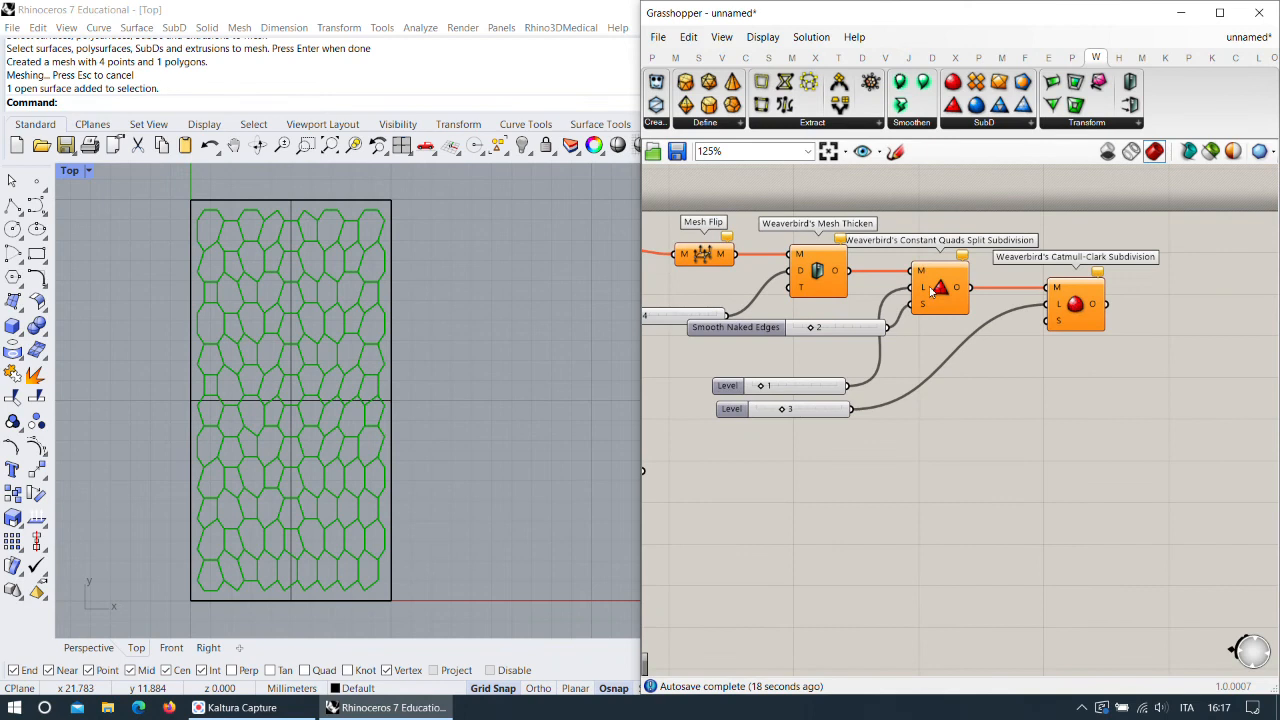
{"action": "left_click", "coordinate": [1136, 107]}
{"action": "left_click", "coordinate": [724, 532]}
{"action": "right_click_drag", "start_coordinate": [841, 486], "coordinate": [1106, 374]}
{"action": "scroll", "coordinate": [957, 416], "scroll_direction": "up", "scroll_amount": 3}
{"action": "left_click_drag", "start_coordinate": [961, 402], "coordinate": [893, 330]}
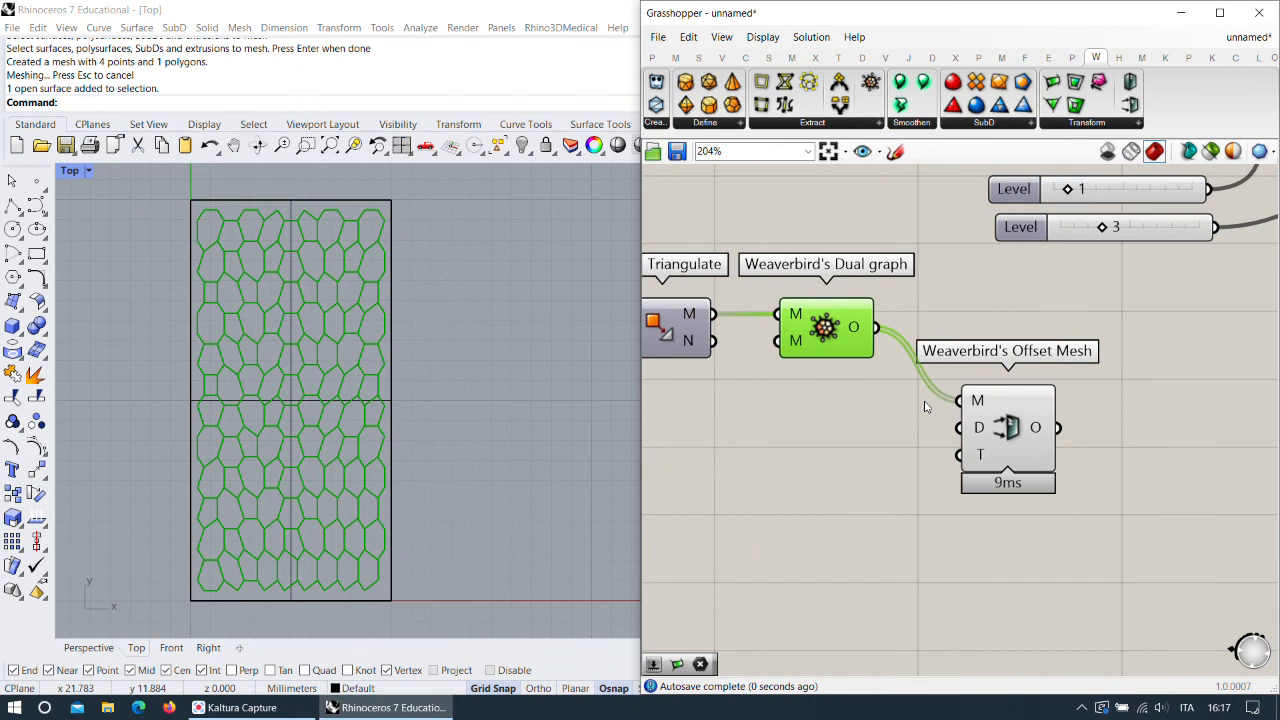
Turn off the preview of the dual graph and align the Offset Mesh component with it.
{"action": "right_click", "coordinate": [824, 326]}
{"action": "left_click", "coordinate": [860, 352]}
{"action": "left_click_drag", "start_coordinate": [1018, 446], "coordinate": [1043, 370]}
Create a number slider with value 3 and wire it into the distance input of Offset Mesh.
{"action": "double_click", "coordinate": [797, 470]}
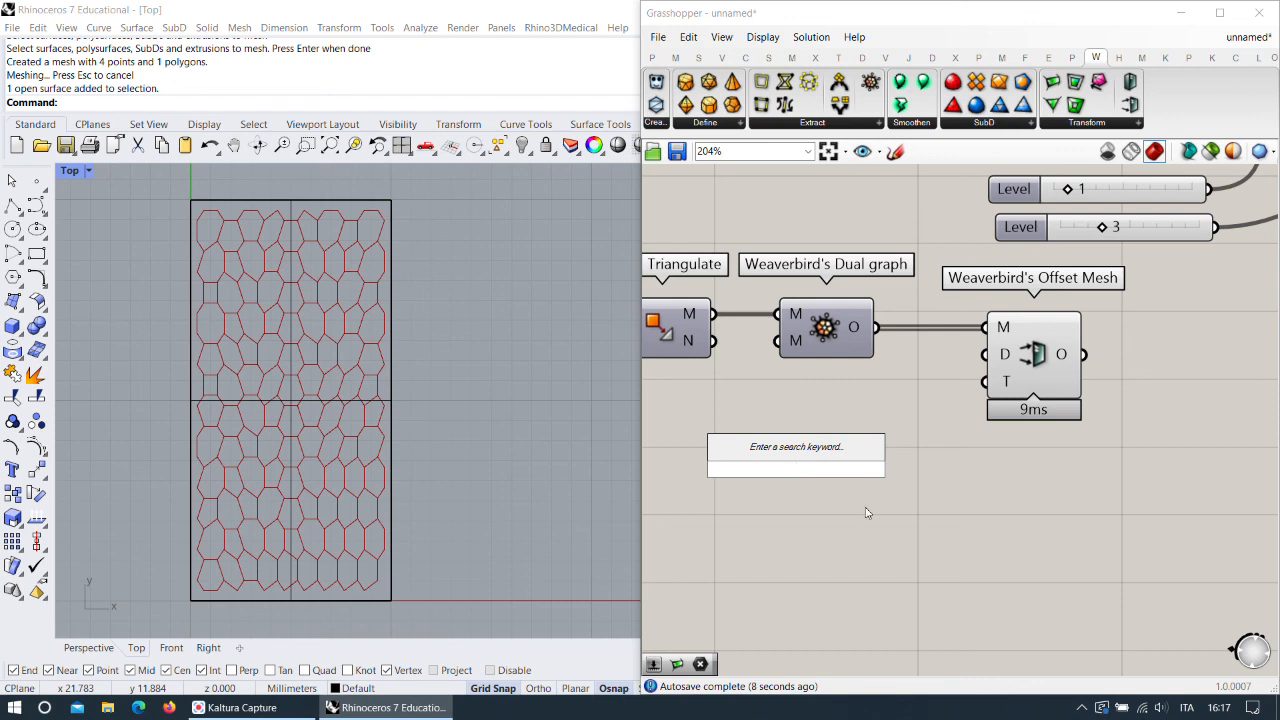
{"action": "type", "text": "0"}
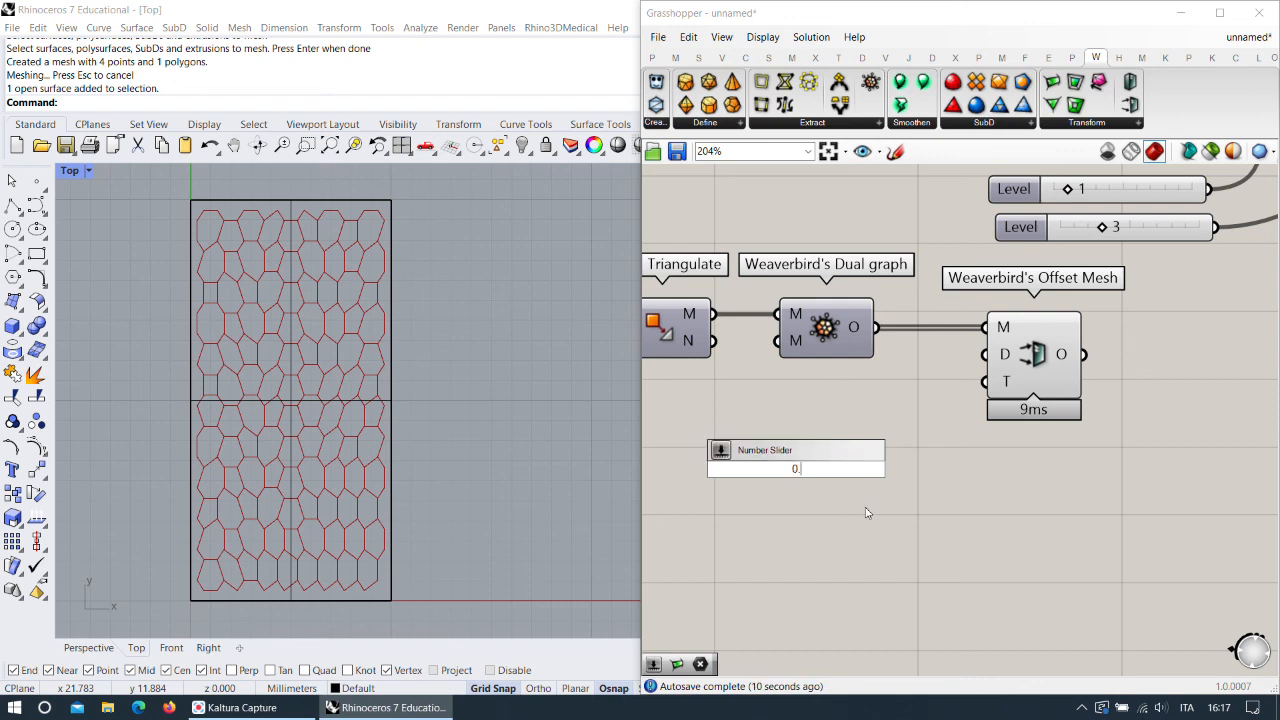
{"action": "left_click", "coordinate": [867, 513]}
{"action": "double_click", "coordinate": [867, 513]}
{"action": "type", "text": "3"}
{"action": "key", "text": "Return"}
{"action": "left_click_drag", "start_coordinate": [978, 510], "coordinate": [893, 428]}
{"action": "mouse_move", "coordinate": [1062, 355]}
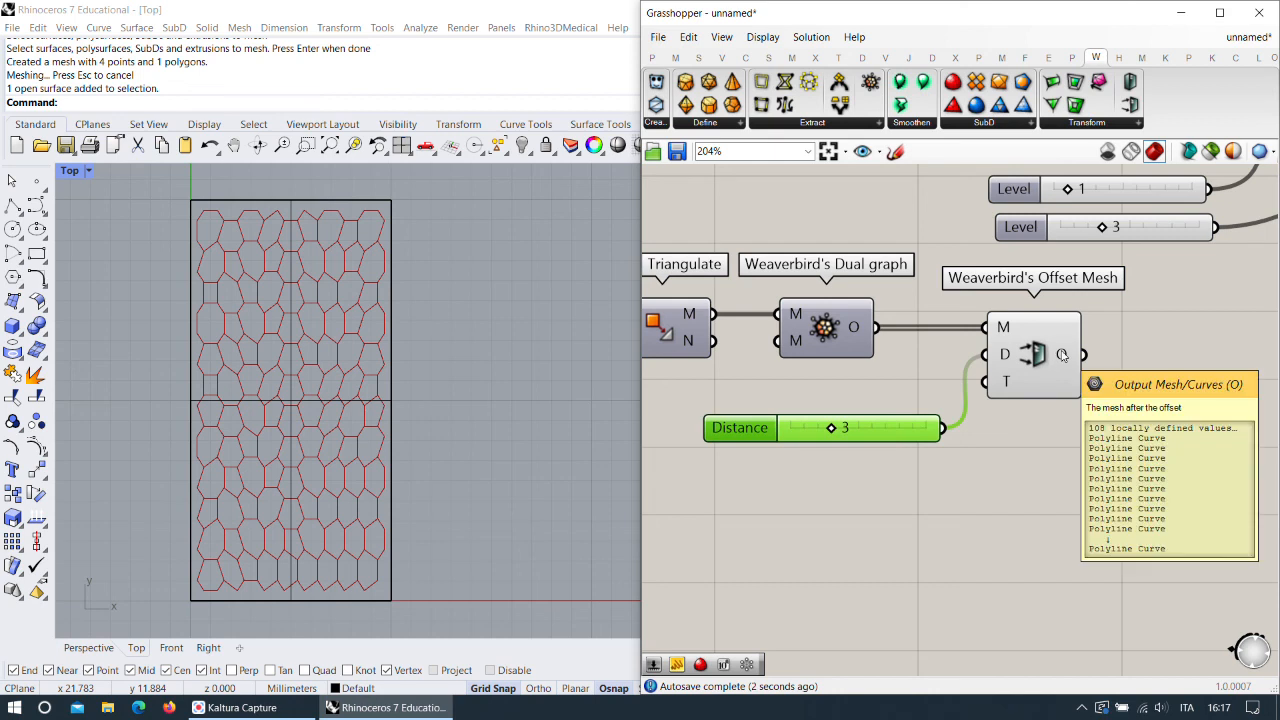
Inspect the offset result at the mesh corner and turn the dual graph's preview back on.
{"action": "scroll", "coordinate": [371, 249], "scroll_direction": "up", "scroll_amount": 8}
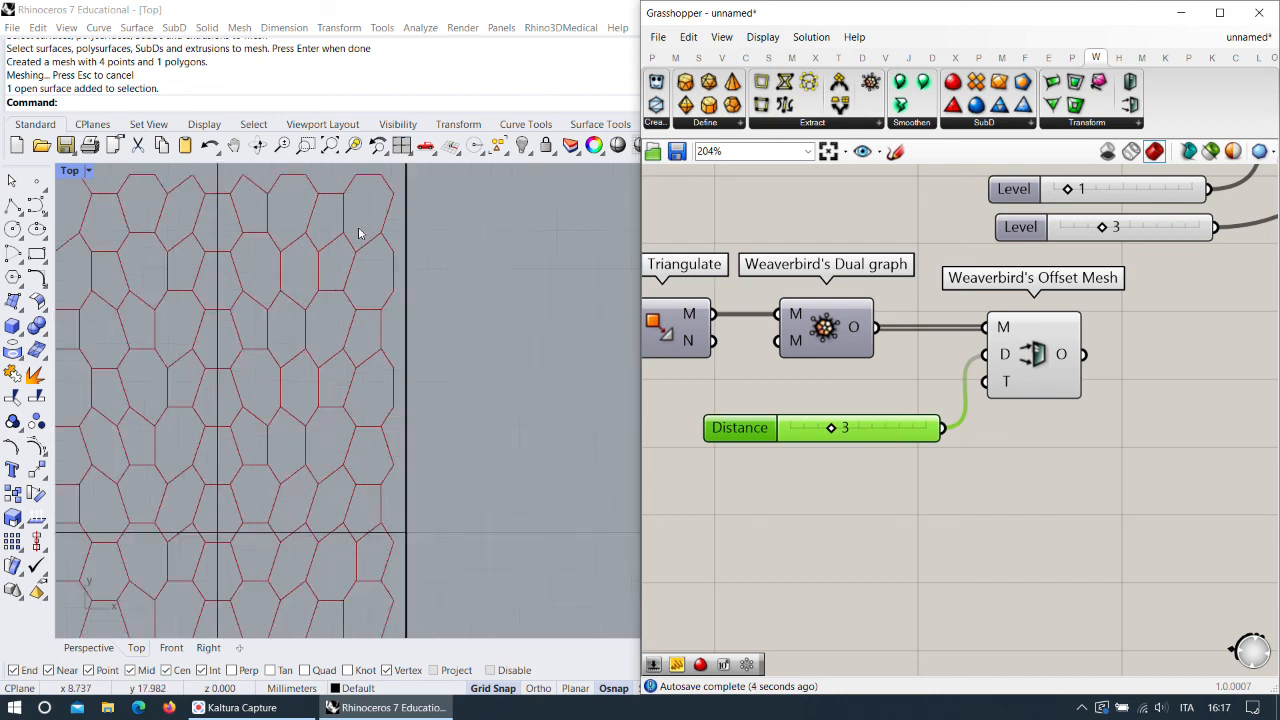
{"action": "scroll", "coordinate": [408, 312], "scroll_direction": "up", "scroll_amount": 3}
{"action": "right_click", "coordinate": [810, 330]}
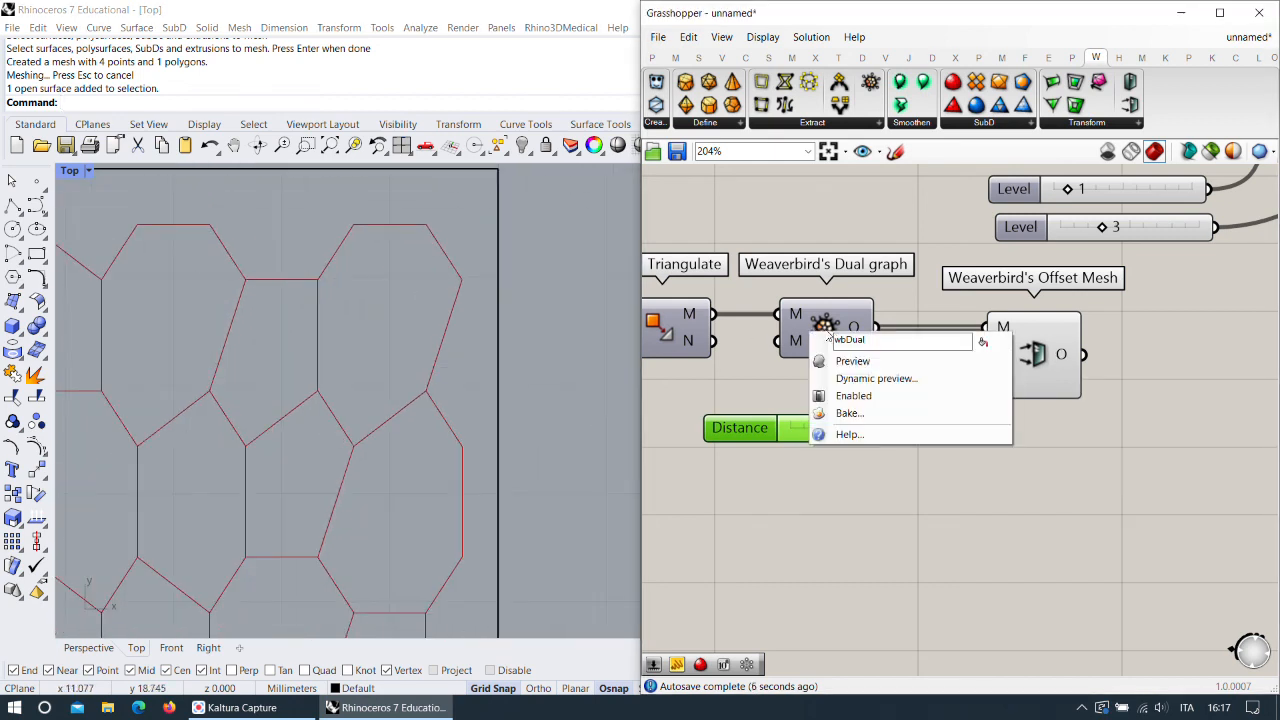
{"action": "left_click", "coordinate": [857, 355]}
Add a Weaverbird's Mesh Thicken component, feed it from the Offset Mesh output and inspect the effect on the cell edges.
{"action": "scroll", "coordinate": [860, 355], "scroll_direction": "down", "scroll_amount": 3}
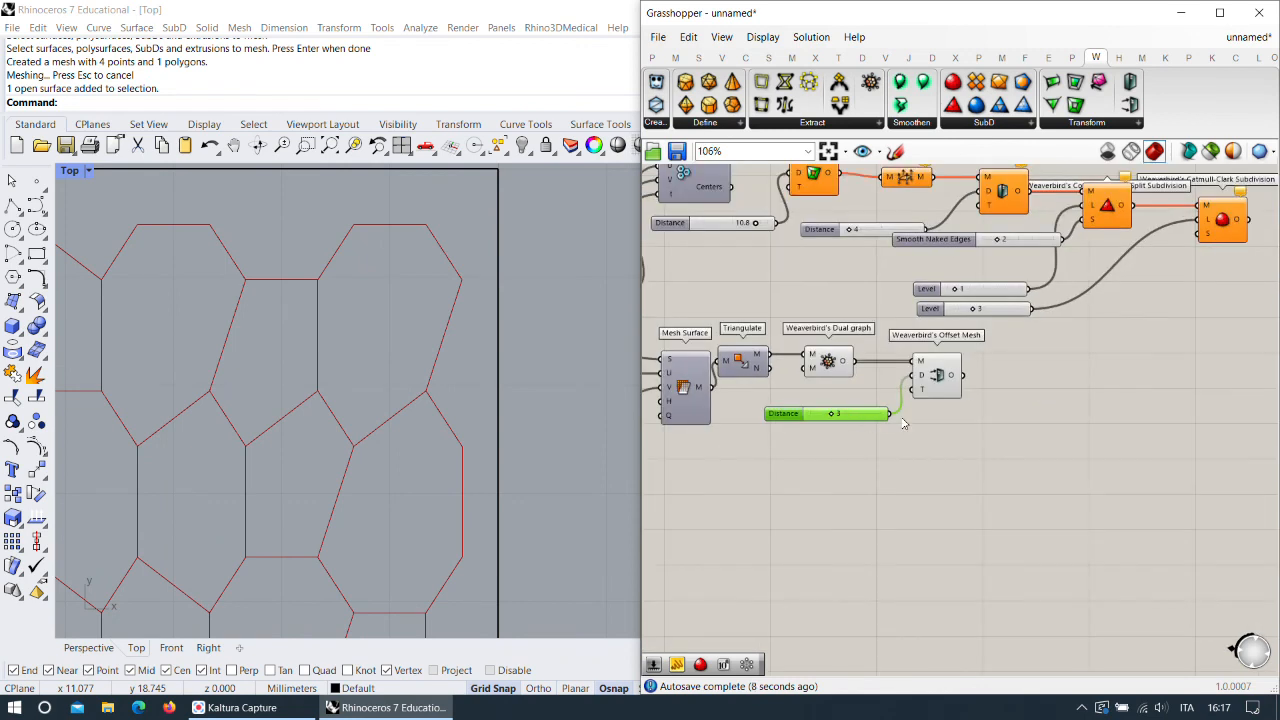
{"action": "scroll", "coordinate": [920, 352], "scroll_direction": "up", "scroll_amount": 3}
{"action": "left_click", "coordinate": [943, 352]}
{"action": "left_click_drag", "start_coordinate": [1130, 82], "coordinate": [786, 328]}
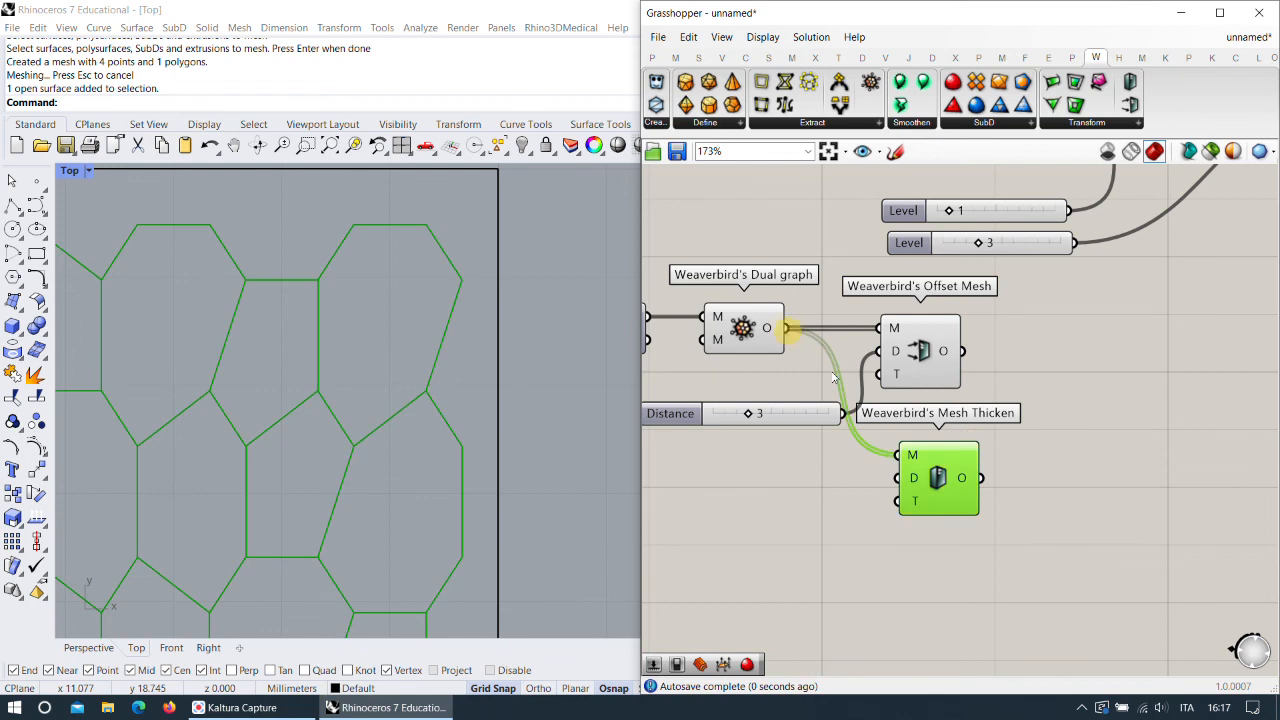
{"action": "left_click_drag", "start_coordinate": [906, 457], "coordinate": [962, 351]}
{"action": "left_click_drag", "start_coordinate": [934, 479], "coordinate": [1038, 479]}
{"action": "scroll", "coordinate": [870, 444], "scroll_direction": "down", "scroll_amount": 1}
{"action": "scroll", "coordinate": [409, 443], "scroll_direction": "up", "scroll_amount": 8}
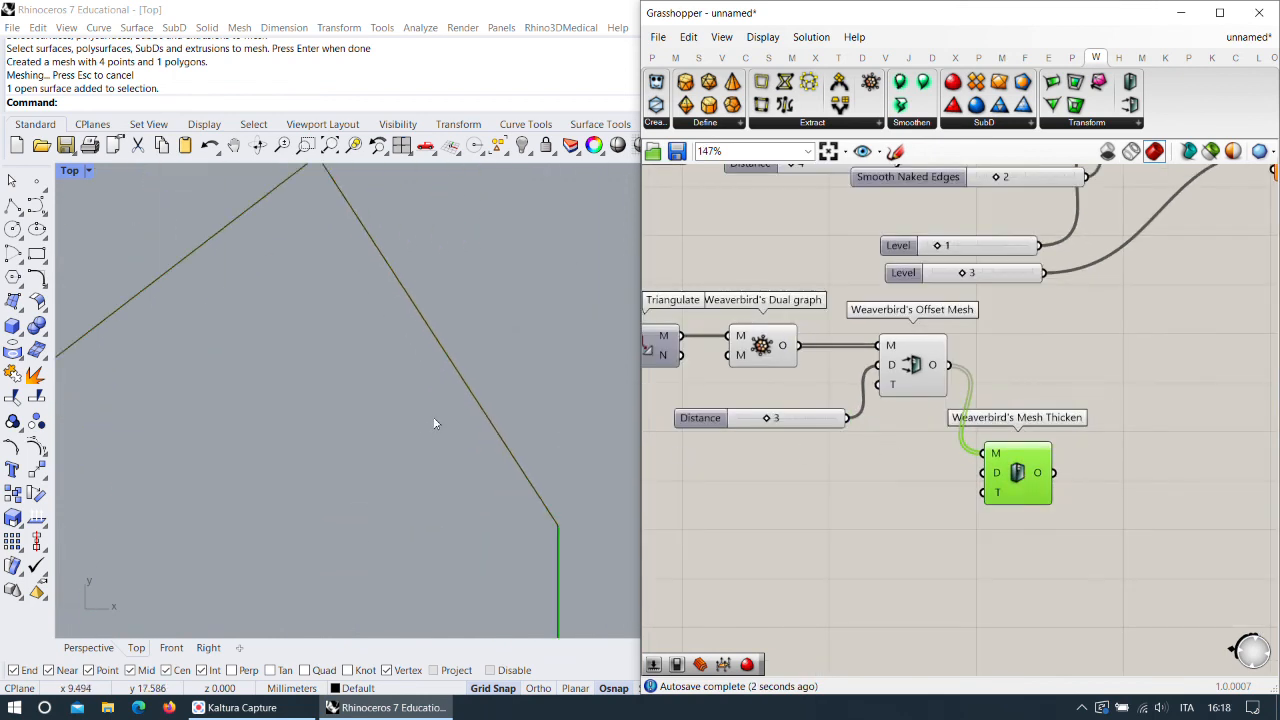
{"action": "scroll", "coordinate": [557, 530], "scroll_direction": "up", "scroll_amount": 1}
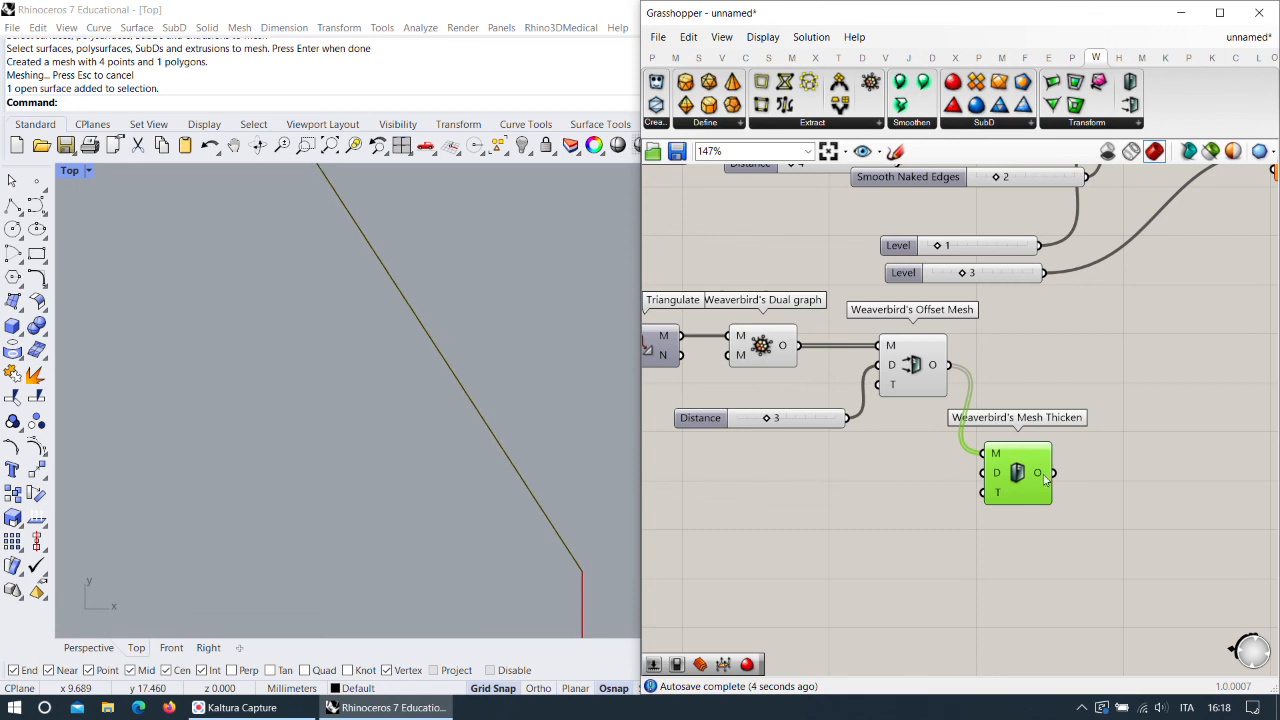
{"action": "mouse_move", "coordinate": [1045, 480]}
Add a Weaverbird's Picture Frame below the Offset Mesh and wire the dual graph output into its mesh input.
{"action": "right_click_drag", "start_coordinate": [800, 447], "coordinate": [820, 498]}
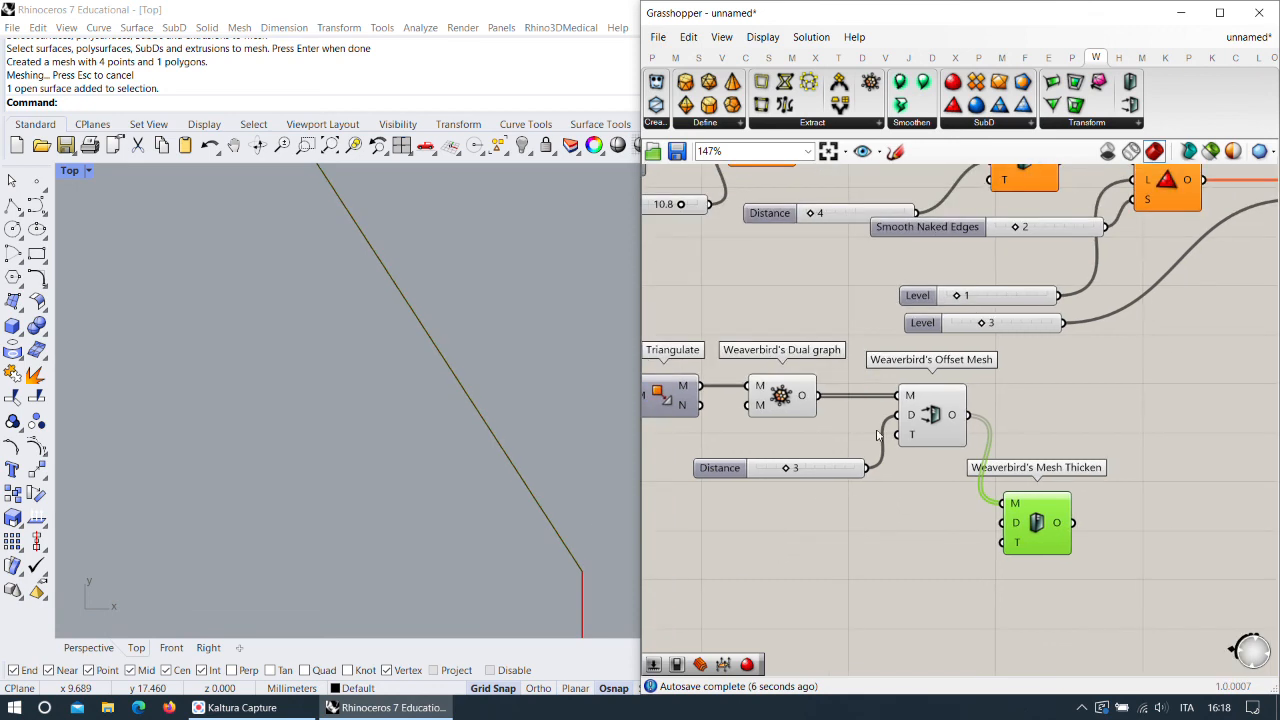
{"action": "left_click_drag", "start_coordinate": [1076, 84], "coordinate": [842, 573]}
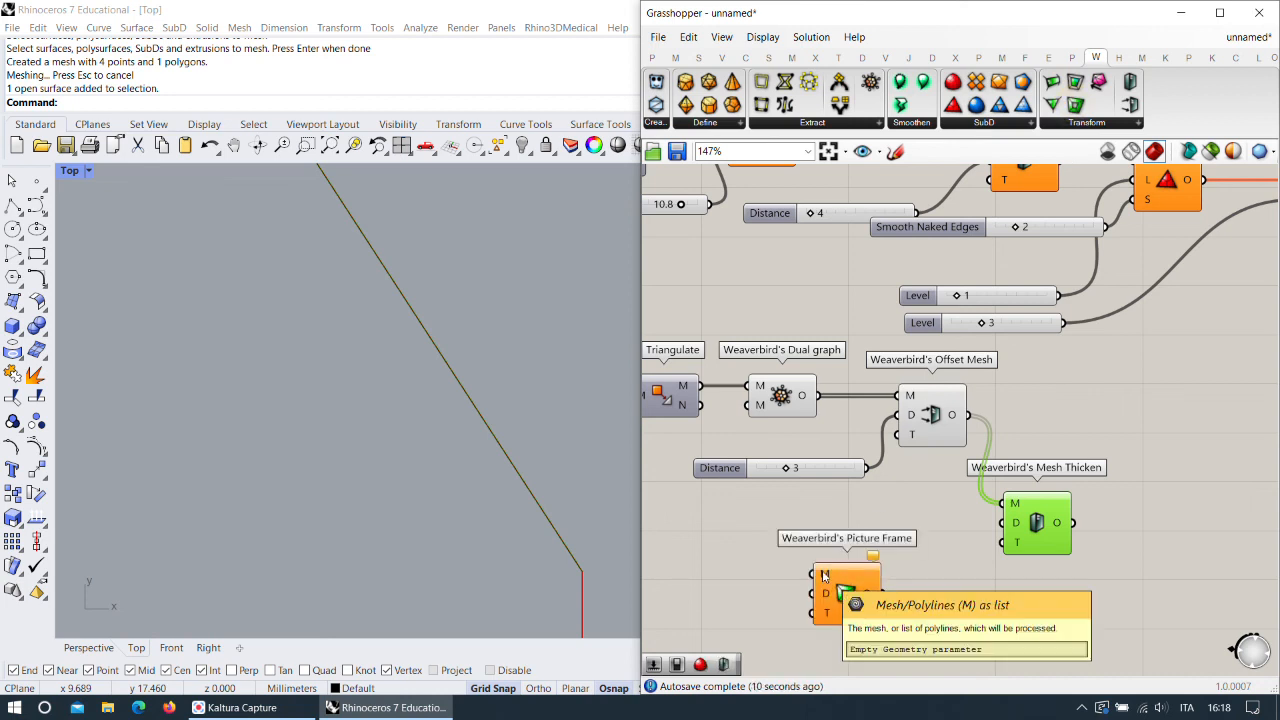
{"action": "left_click_drag", "start_coordinate": [812, 576], "coordinate": [812, 410]}
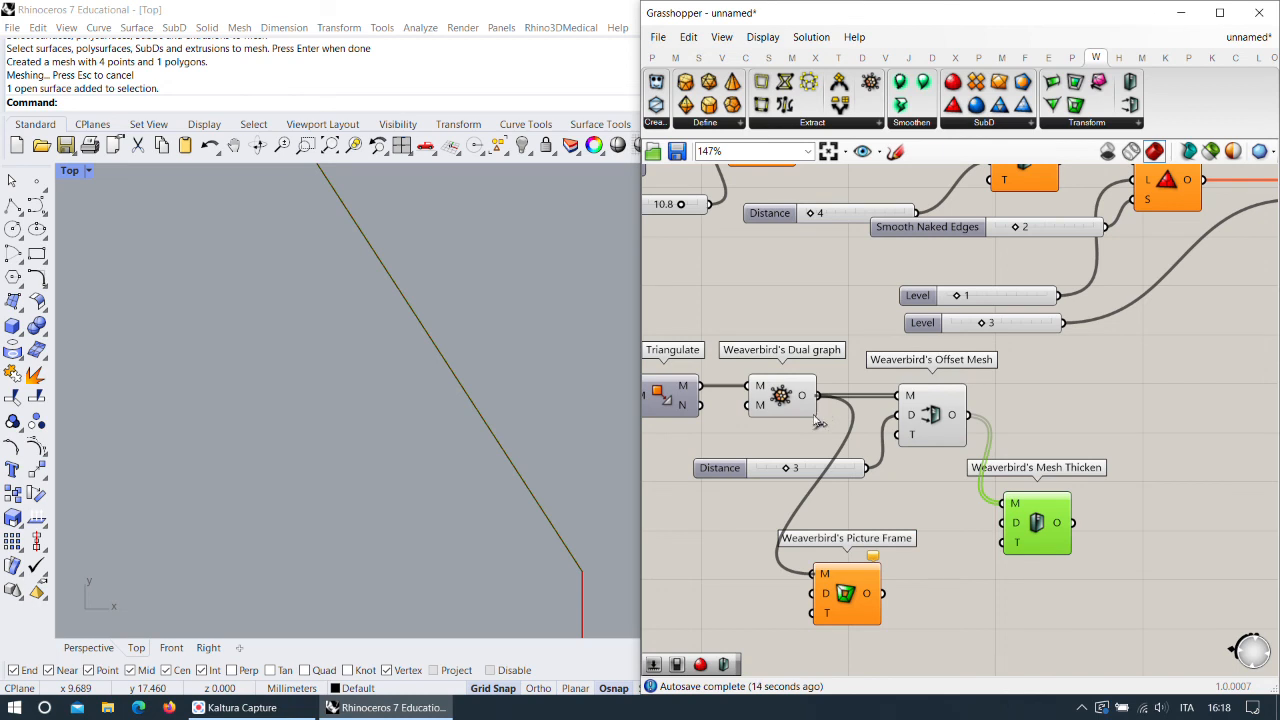
{"action": "scroll", "coordinate": [362, 415], "scroll_direction": "down", "scroll_amount": 6}
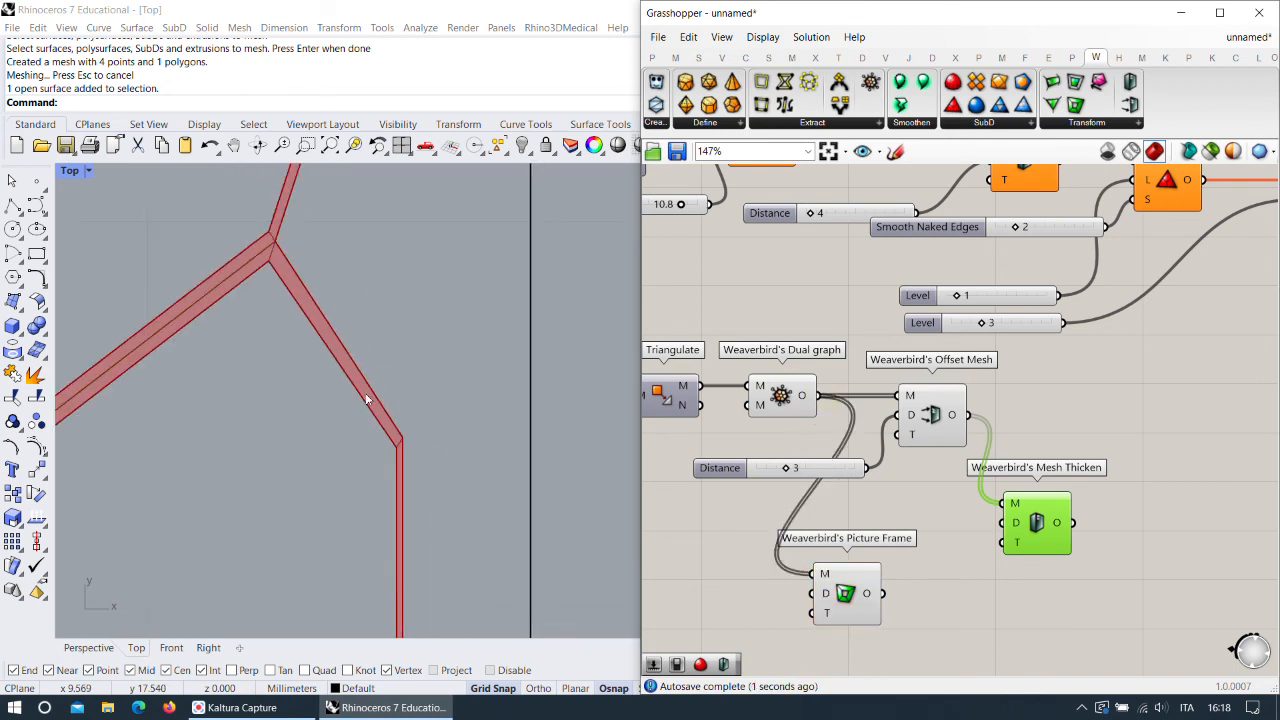
Delete Offset Mesh, put the new Picture Frame in its place and wire the distance slider into its distance input.
{"action": "left_click", "coordinate": [930, 418]}
{"action": "key", "text": "Delete"}
{"action": "left_click_drag", "start_coordinate": [849, 611], "coordinate": [937, 428]}
{"action": "left_click_drag", "start_coordinate": [864, 470], "coordinate": [855, 428]}
{"action": "left_click_drag", "start_coordinate": [859, 473], "coordinate": [812, 395]}
{"action": "left_click_drag", "start_coordinate": [900, 411], "coordinate": [892, 468]}
{"action": "left_click_drag", "start_coordinate": [872, 471], "coordinate": [815, 460]}
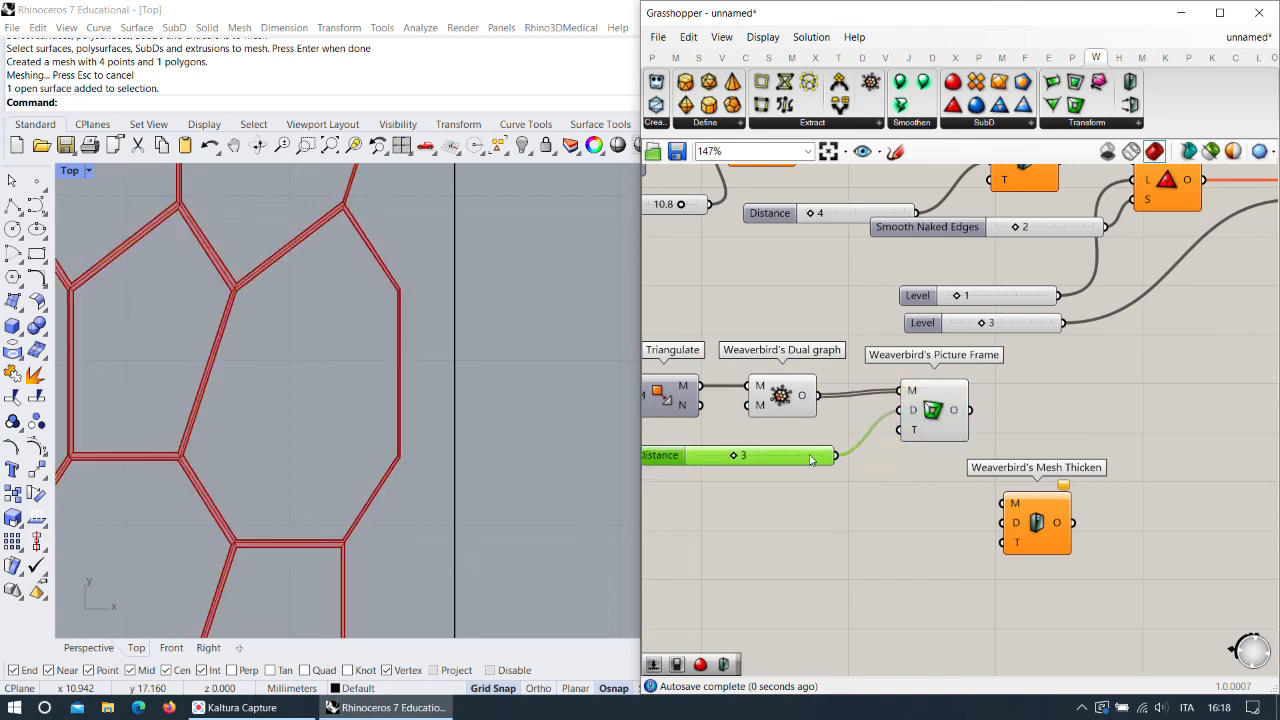
Raise the new Picture Frame's distance slider and move the unconnected Mesh Thicken component beside the frame.
{"action": "scroll", "coordinate": [491, 403], "scroll_direction": "down", "scroll_amount": 5}
{"action": "scroll", "coordinate": [735, 466], "scroll_direction": "up", "scroll_amount": 4}
{"action": "left_click_drag", "start_coordinate": [740, 447], "coordinate": [874, 447]}
{"action": "right_click_drag", "start_coordinate": [974, 470], "coordinate": [763, 446]}
{"action": "left_click", "coordinate": [1123, 553]}
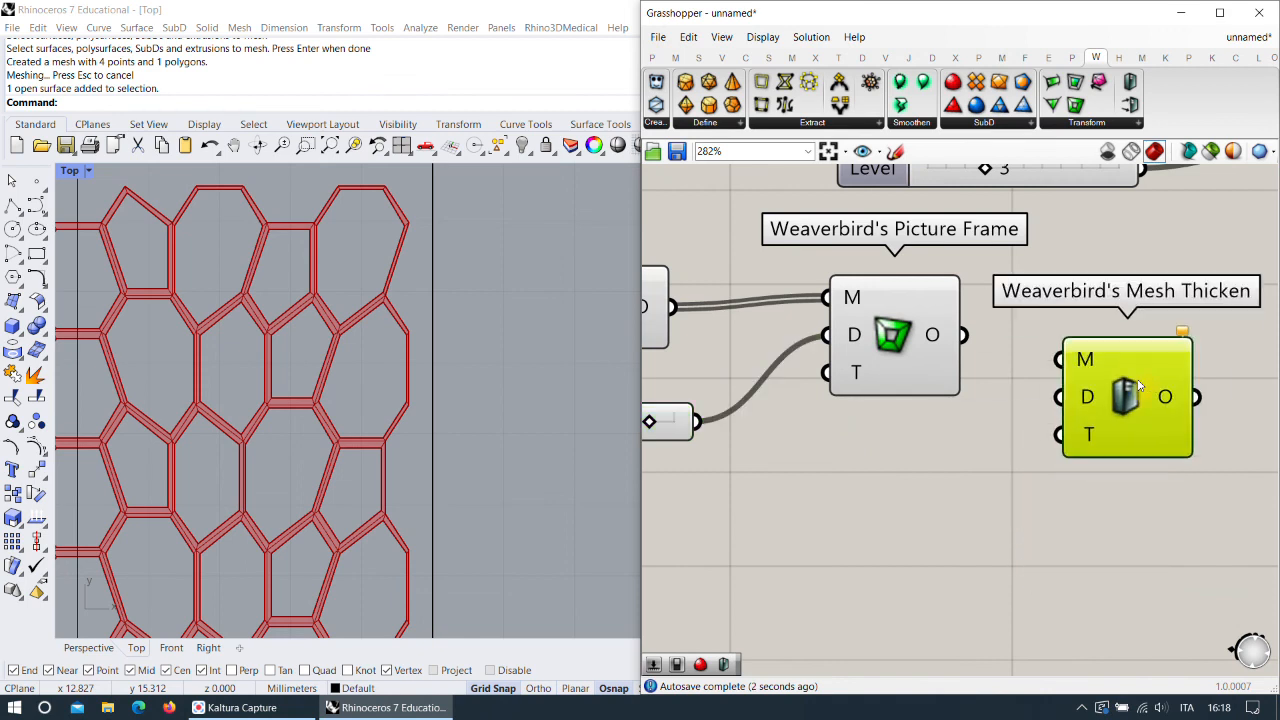
Delete the new Picture Frame, its distance slider and the unconnected Mesh Thicken component.
{"action": "scroll", "coordinate": [1080, 575], "scroll_direction": "down", "scroll_amount": 3}
{"action": "left_click_drag", "start_coordinate": [1036, 594], "coordinate": [798, 444]}
{"action": "key", "text": "Delete"}
Wire the dual graph output into the mesh input of the existing Picture Frame in the upper component chain.
{"action": "right_click_drag", "start_coordinate": [832, 472], "coordinate": [1010, 576]}
{"action": "left_click_drag", "start_coordinate": [944, 552], "coordinate": [836, 219]}
{"action": "scroll", "coordinate": [479, 400], "scroll_direction": "down", "scroll_amount": 10}
{"action": "right_click_drag", "start_coordinate": [489, 459], "coordinate": [481, 328]}
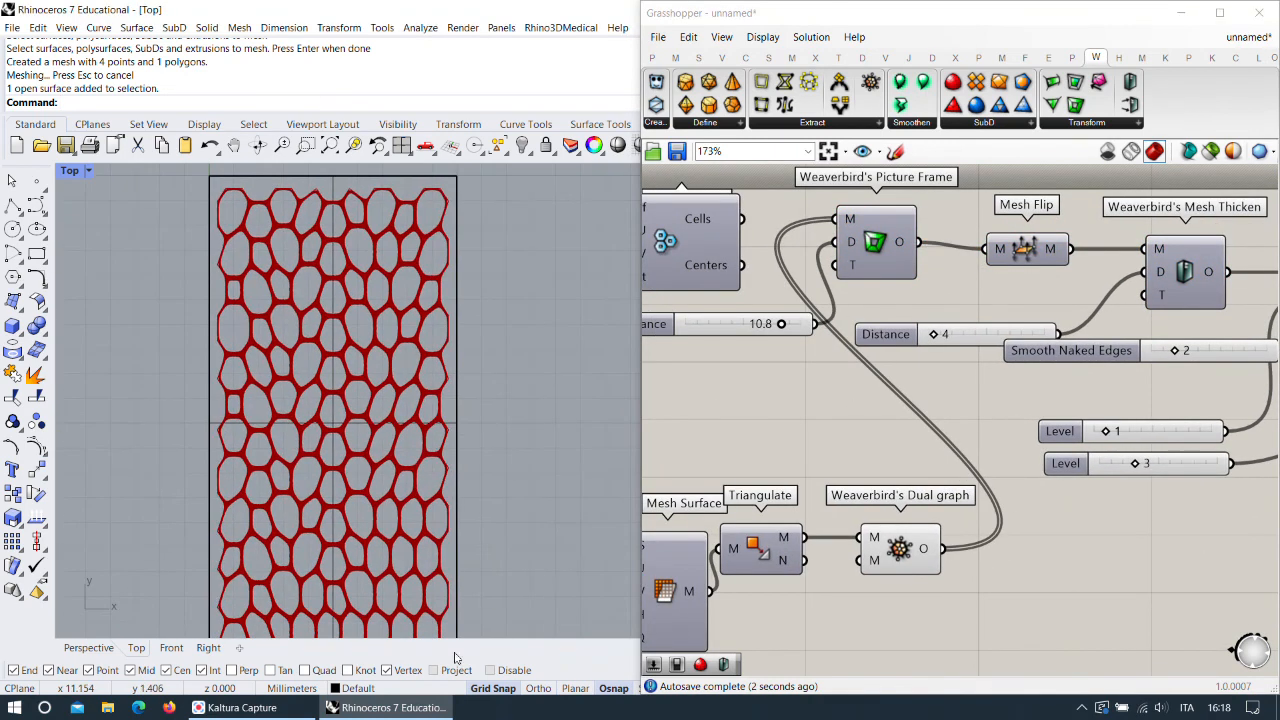
Switch to the Perspective viewport and examine the thickened dual graph lattice alongside its component chain.
{"action": "left_click", "coordinate": [105, 648]}
{"action": "scroll", "coordinate": [413, 405], "scroll_direction": "down", "scroll_amount": 5}
{"action": "scroll", "coordinate": [410, 395], "scroll_direction": "up", "scroll_amount": 6}
{"action": "right_click_drag", "start_coordinate": [408, 386], "coordinate": [394, 404]}
{"action": "scroll", "coordinate": [918, 402], "scroll_direction": "down", "scroll_amount": 3}
{"action": "scroll", "coordinate": [1000, 462], "scroll_direction": "up", "scroll_amount": 3}
{"action": "right_click_drag", "start_coordinate": [1060, 350], "coordinate": [885, 350]}
{"action": "right_click_drag", "start_coordinate": [1096, 333], "coordinate": [965, 334]}
{"action": "right_click_drag", "start_coordinate": [846, 433], "coordinate": [1060, 370]}
{"action": "scroll", "coordinate": [1060, 368], "scroll_direction": "down", "scroll_amount": 3}
{"action": "scroll", "coordinate": [405, 435], "scroll_direction": "down", "scroll_amount": 5}
{"action": "scroll", "coordinate": [405, 435], "scroll_direction": "up", "scroll_amount": 6}
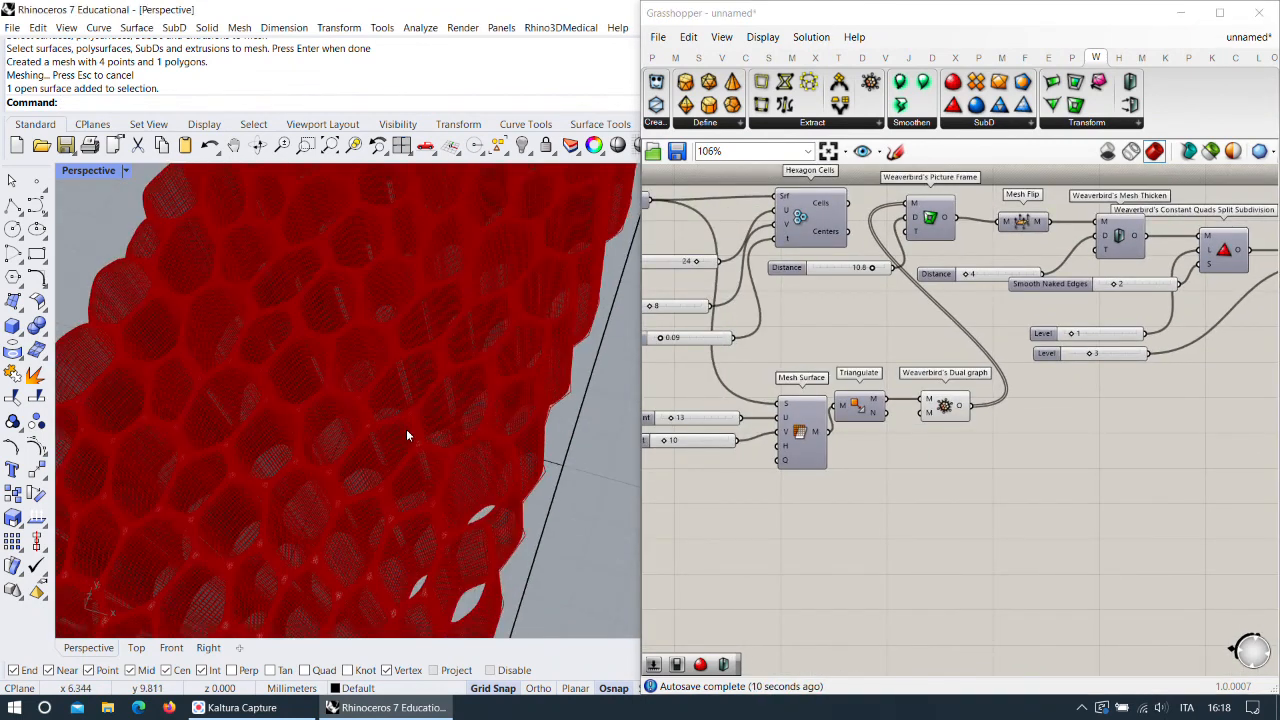
Lower the Distance slider of Weaverbird's Mesh Thicken to 1.
{"action": "scroll", "coordinate": [925, 360], "scroll_direction": "up", "scroll_amount": 5}
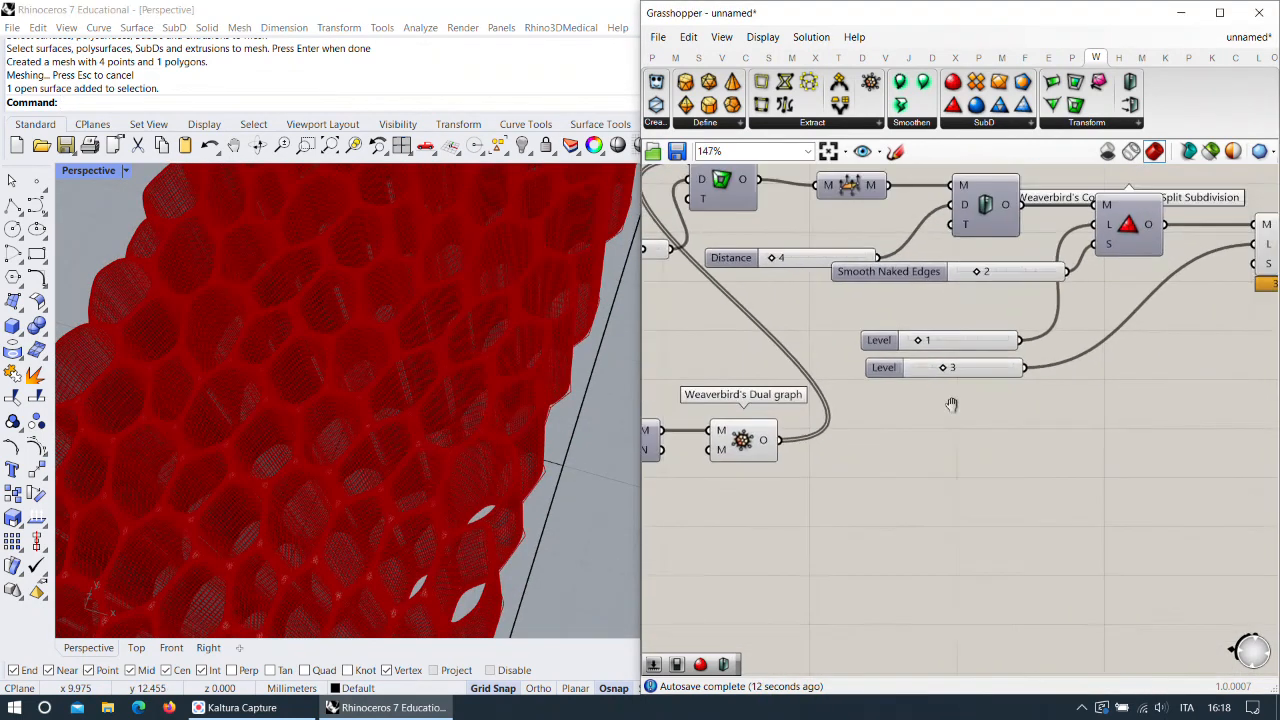
{"action": "right_click_drag", "start_coordinate": [964, 256], "coordinate": [971, 385]}
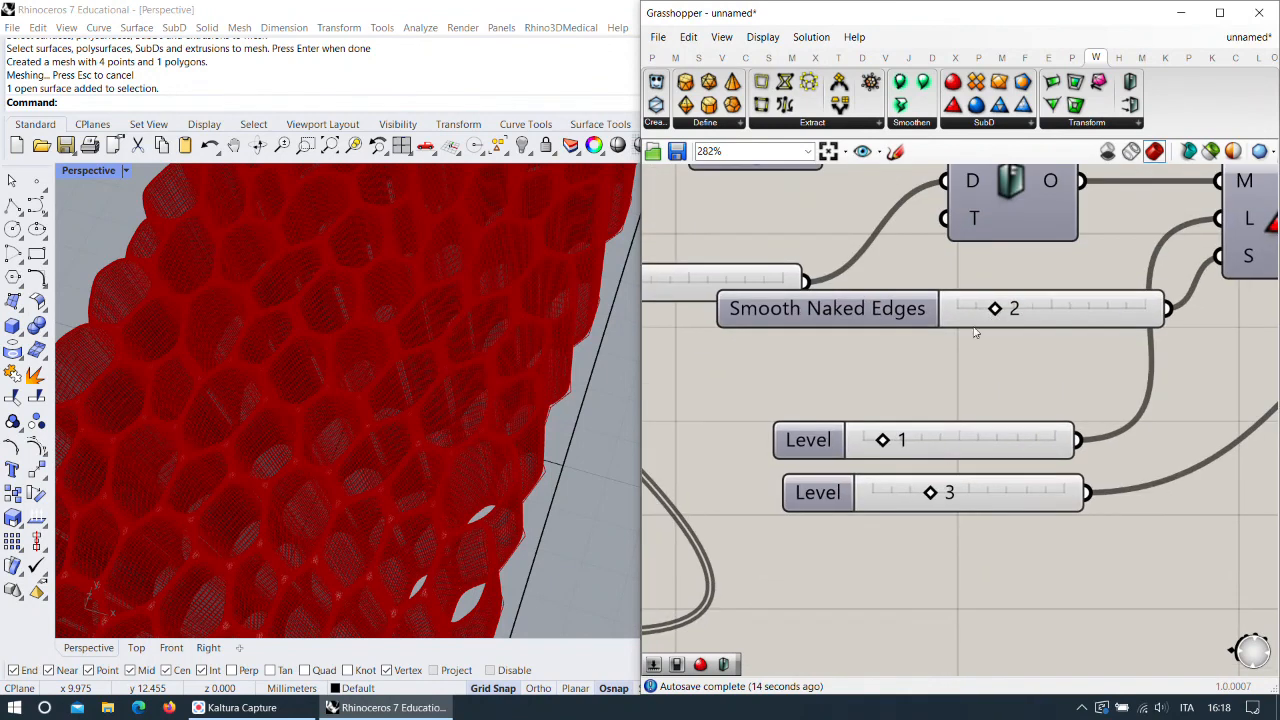
{"action": "scroll", "coordinate": [975, 333], "scroll_direction": "down", "scroll_amount": 4}
{"action": "scroll", "coordinate": [910, 385], "scroll_direction": "up", "scroll_amount": 8}
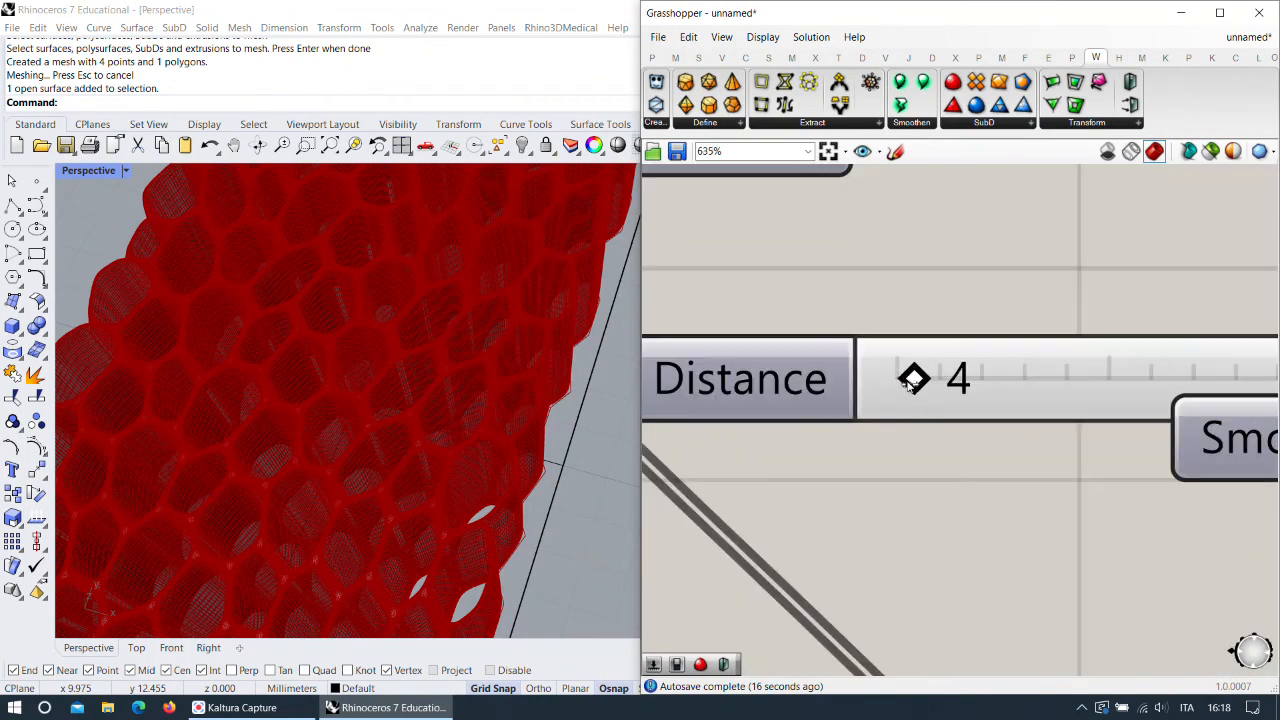
{"action": "left_click_drag", "start_coordinate": [905, 380], "coordinate": [893, 378]}
{"action": "scroll", "coordinate": [893, 378], "scroll_direction": "down", "scroll_amount": 6}
{"action": "scroll", "coordinate": [1100, 383], "scroll_direction": "up", "scroll_amount": 4}
Bake the Weaverbird's Catmull-Clark Subdivision mesh with the default attributes.
{"action": "right_click", "coordinate": [980, 328]}
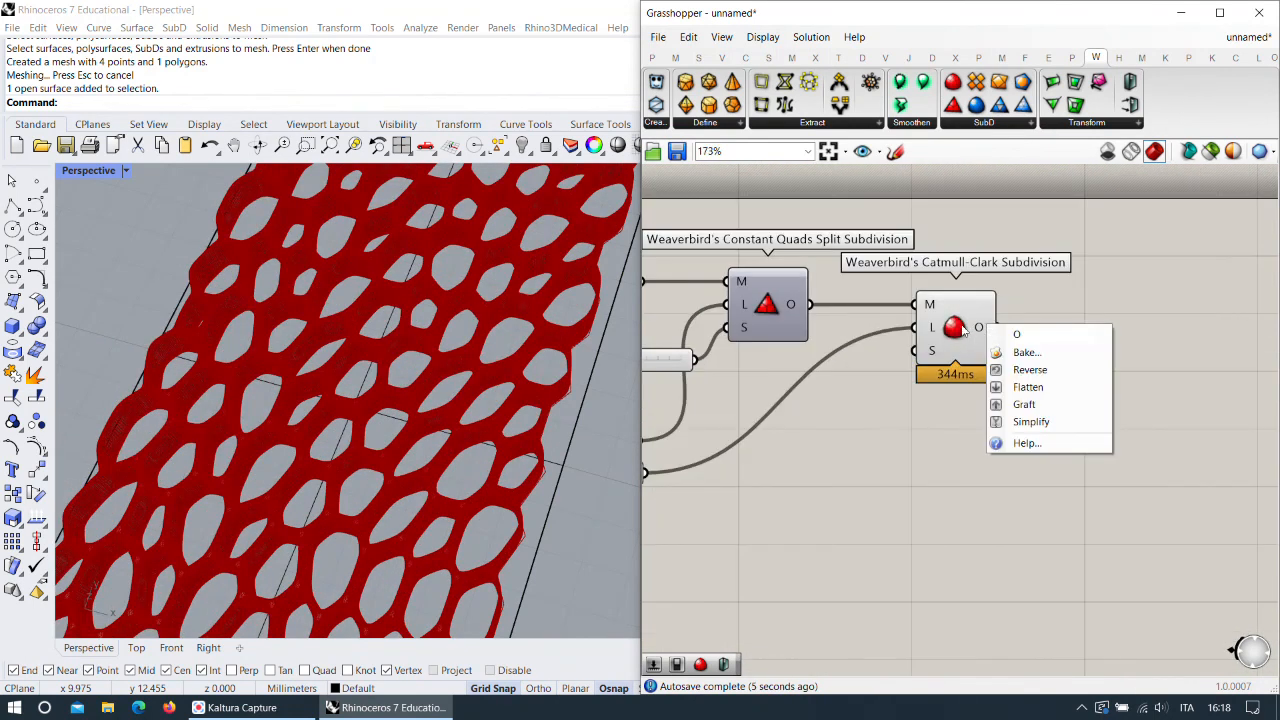
{"action": "right_click", "coordinate": [955, 330]}
{"action": "left_click", "coordinate": [955, 330]}
{"action": "right_click", "coordinate": [963, 330]}
{"action": "left_click", "coordinate": [1018, 352]}
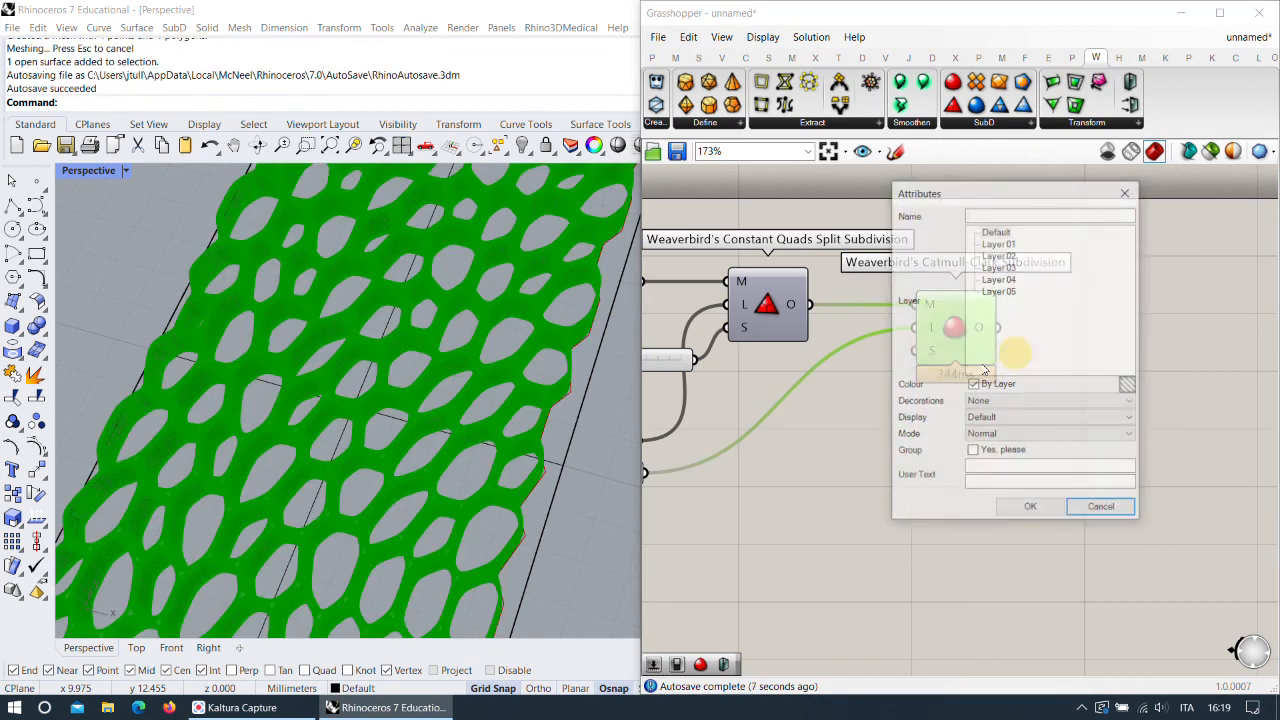
{"action": "left_click", "coordinate": [1030, 506]}
Move the baked lattice mesh along the X axis, clear of the Grasshopper preview, and deselect it.
{"action": "scroll", "coordinate": [585, 403], "scroll_direction": "down", "scroll_amount": 3}
{"action": "scroll", "coordinate": [550, 405], "scroll_direction": "up", "scroll_amount": 5}
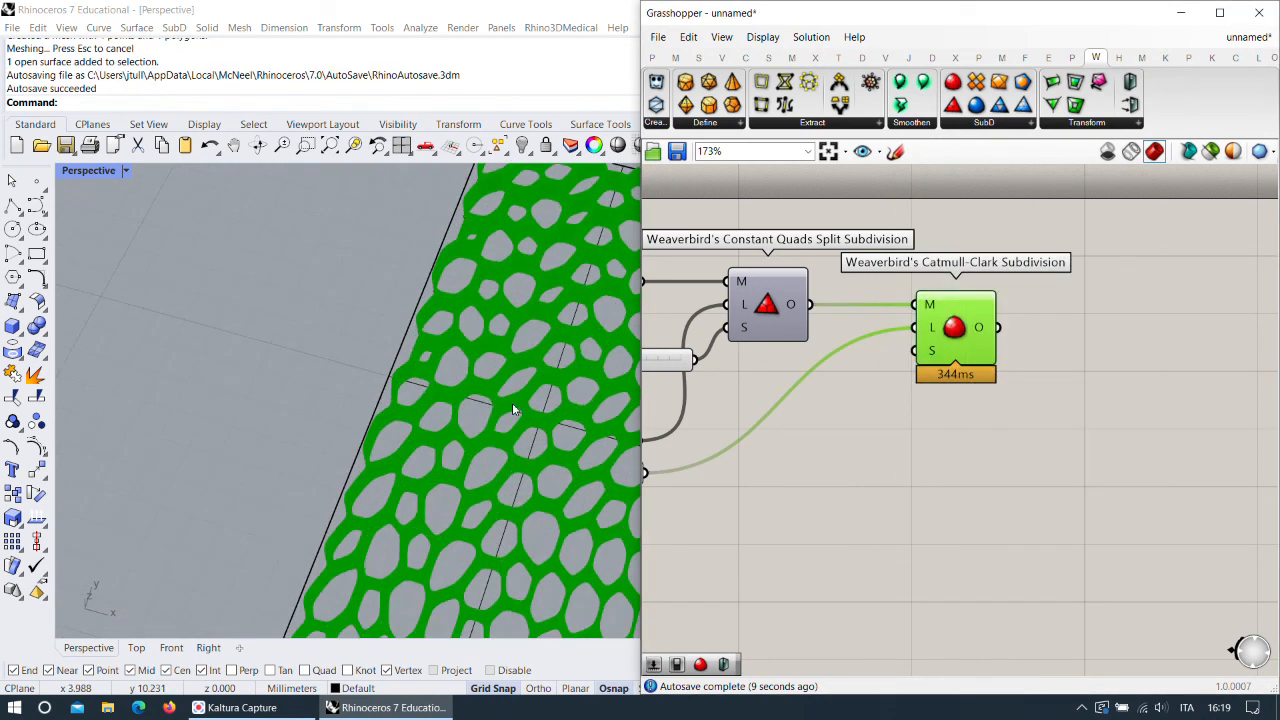
{"action": "scroll", "coordinate": [500, 420], "scroll_direction": "down", "scroll_amount": 4}
{"action": "scroll", "coordinate": [500, 430], "scroll_direction": "up", "scroll_amount": 3}
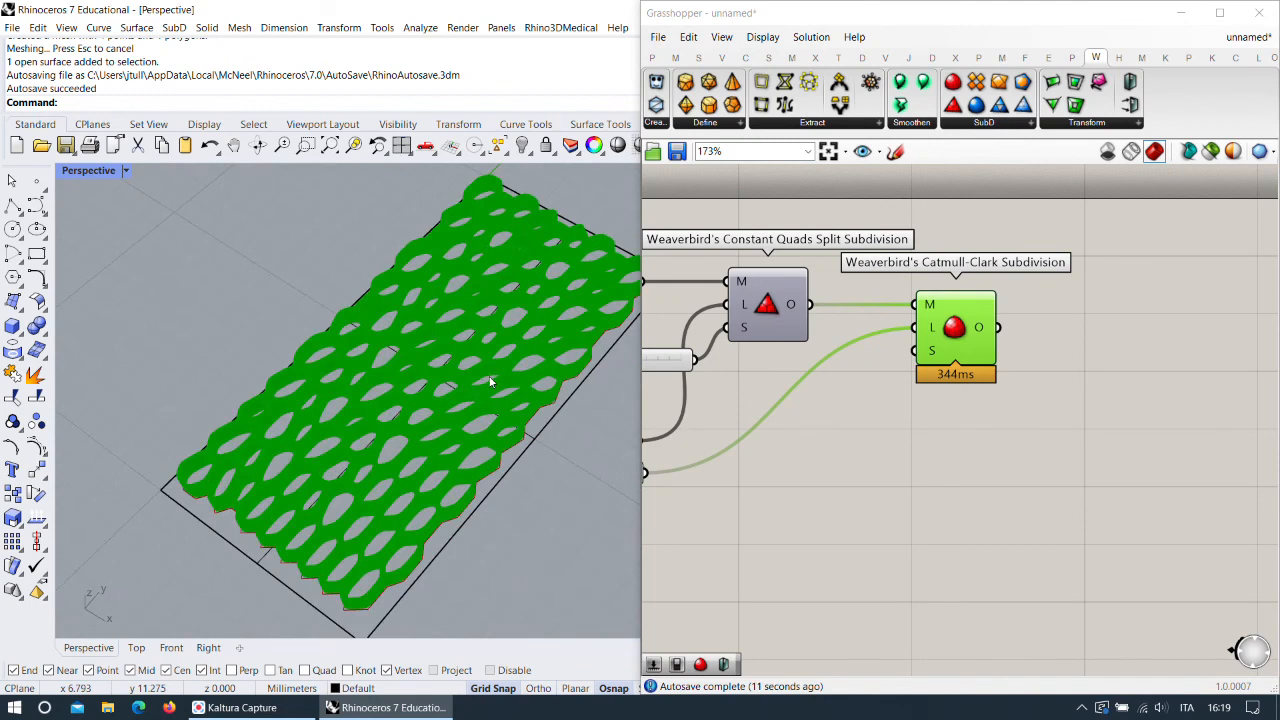
{"action": "left_click", "coordinate": [484, 389]}
{"action": "scroll", "coordinate": [474, 410], "scroll_direction": "down", "scroll_amount": 3}
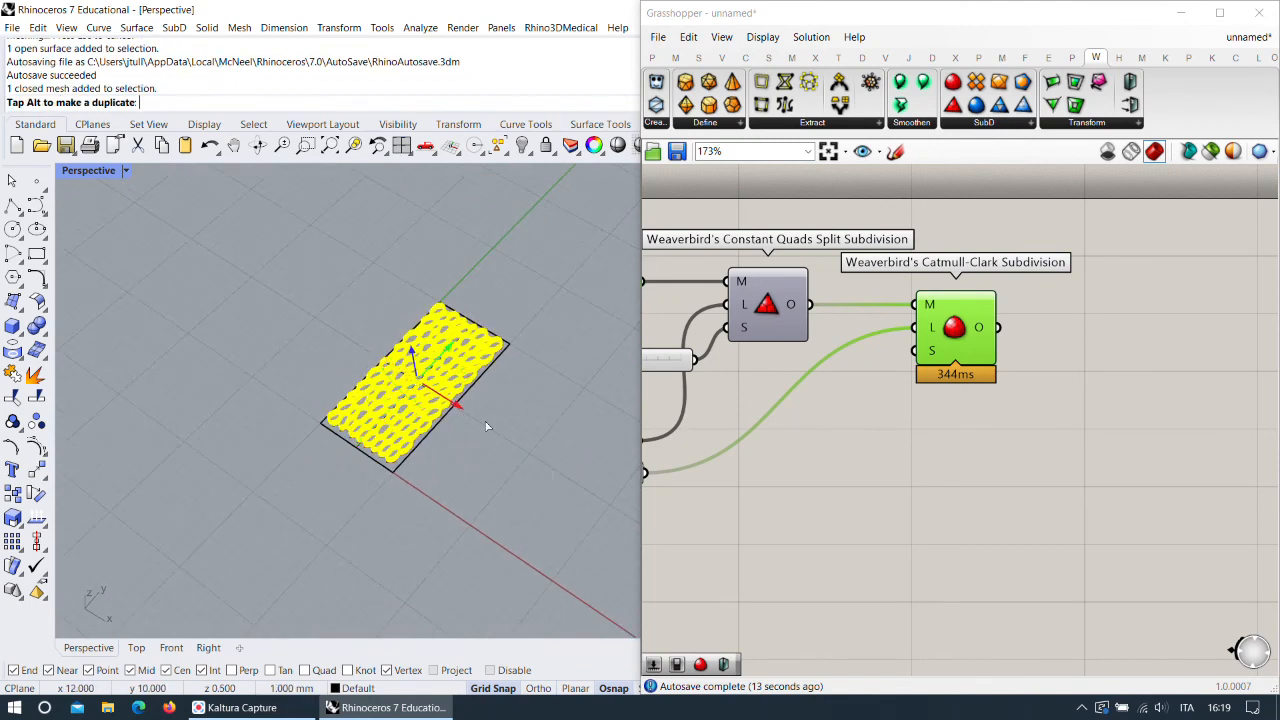
{"action": "left_click_drag", "start_coordinate": [464, 410], "coordinate": [522, 422]}
{"action": "key", "text": "Escape"}
{"action": "scroll", "coordinate": [464, 373], "scroll_direction": "up", "scroll_amount": 5}
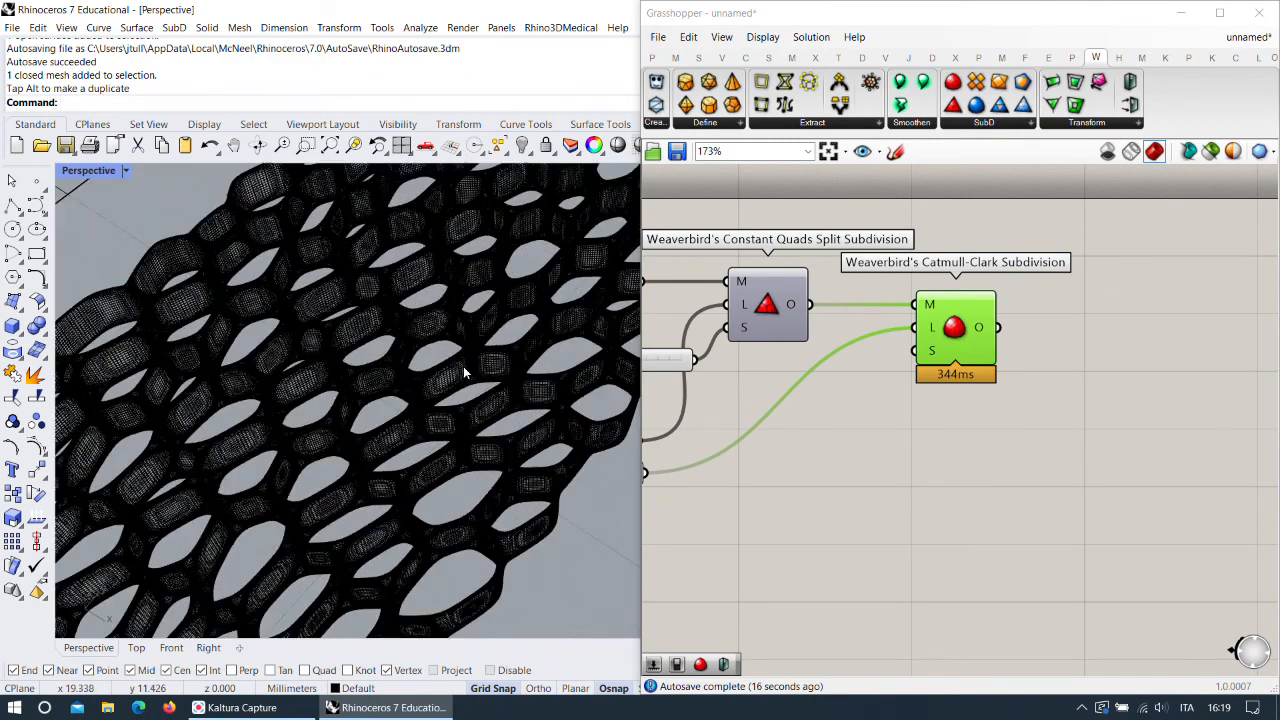
Try the Shaded and Artistic display modes on the baked lattice in the Perspective viewport.
{"action": "left_click", "coordinate": [122, 171]}
{"action": "left_click", "coordinate": [165, 222]}
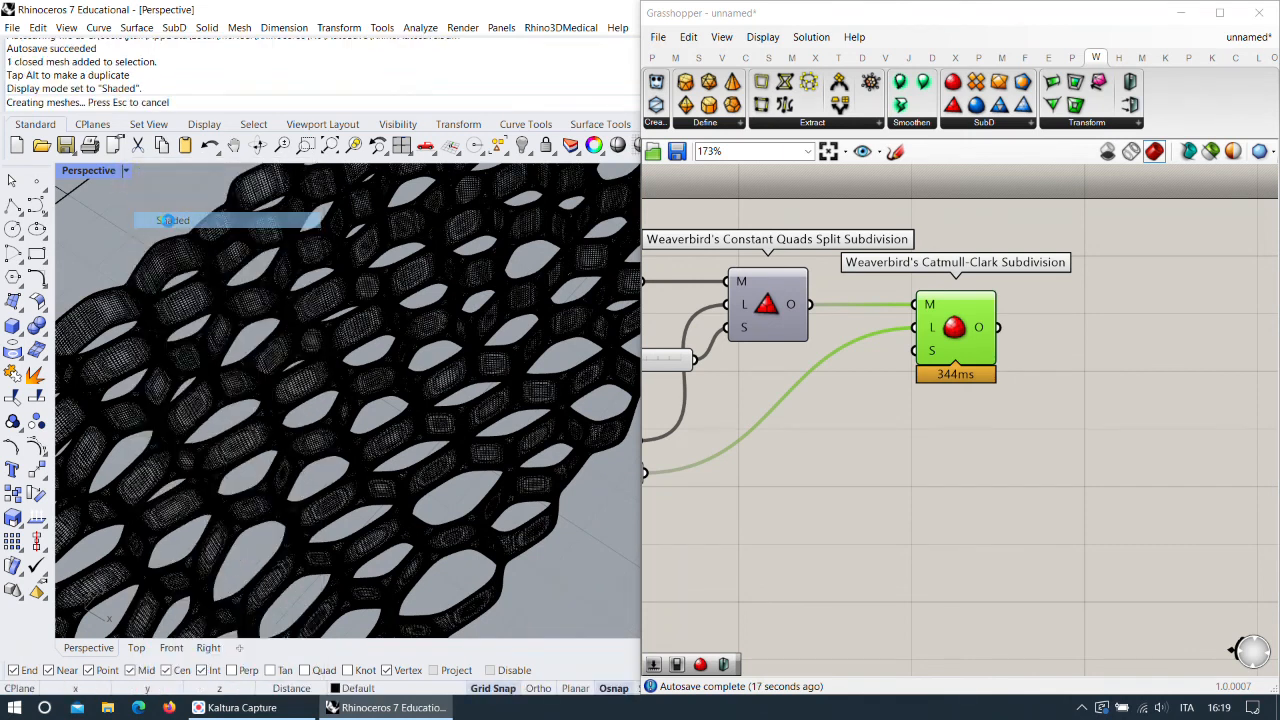
{"action": "scroll", "coordinate": [401, 410], "scroll_direction": "down", "scroll_amount": 3}
{"action": "scroll", "coordinate": [401, 410], "scroll_direction": "up", "scroll_amount": 5}
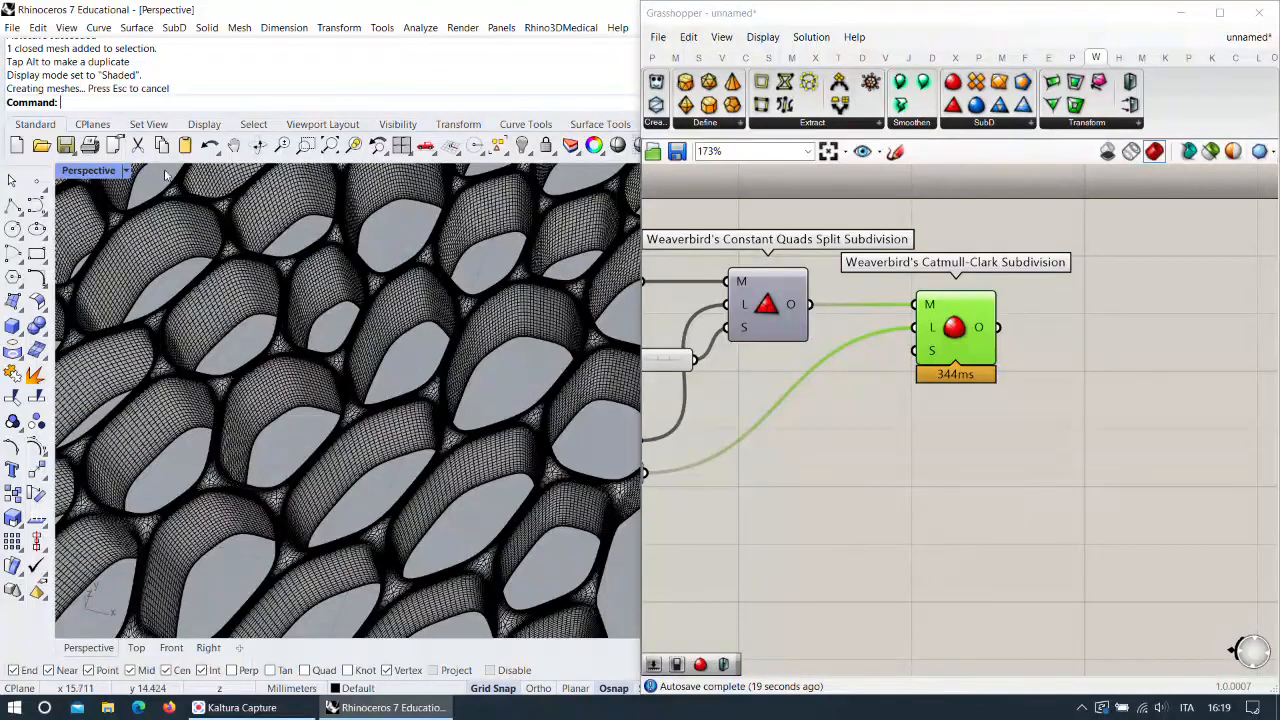
{"action": "left_click", "coordinate": [127, 171]}
{"action": "left_click", "coordinate": [180, 302]}
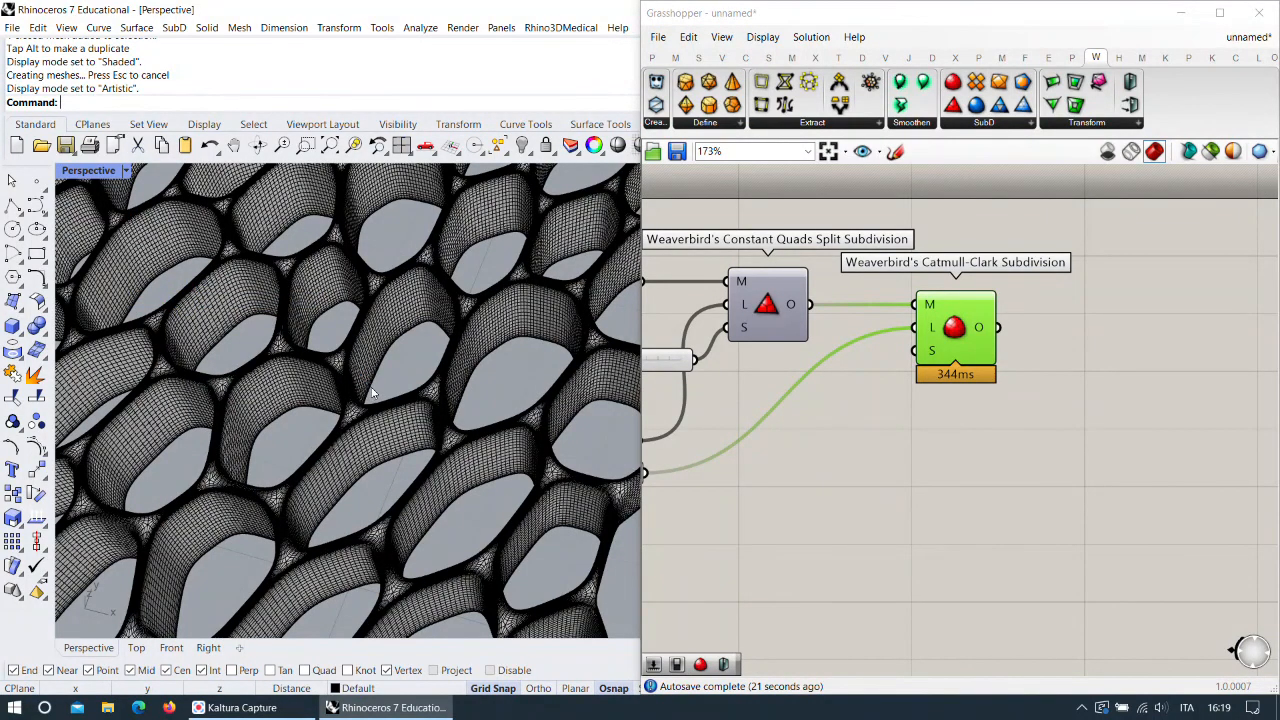
{"action": "scroll", "coordinate": [372, 393], "scroll_direction": "down", "scroll_amount": 8}
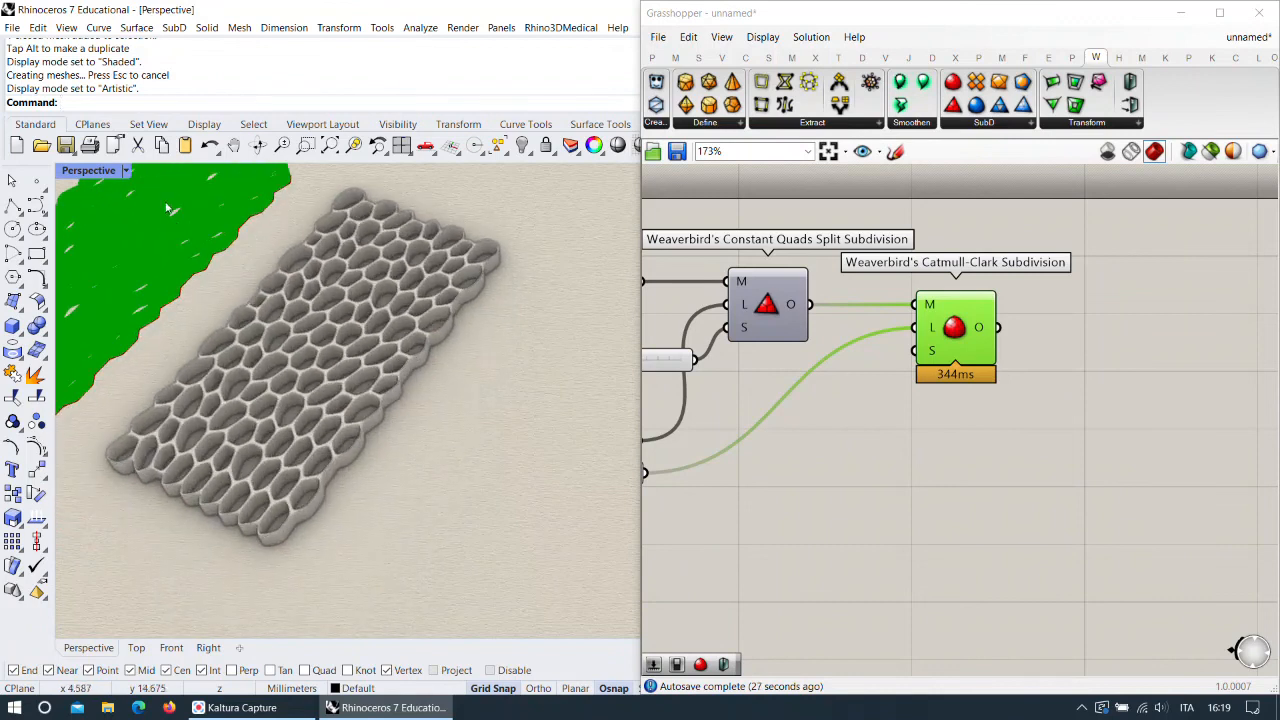
Set the Perspective viewport's display mode to Arctic and orbit to the lattice's near edge.
{"action": "left_click", "coordinate": [127, 171]}
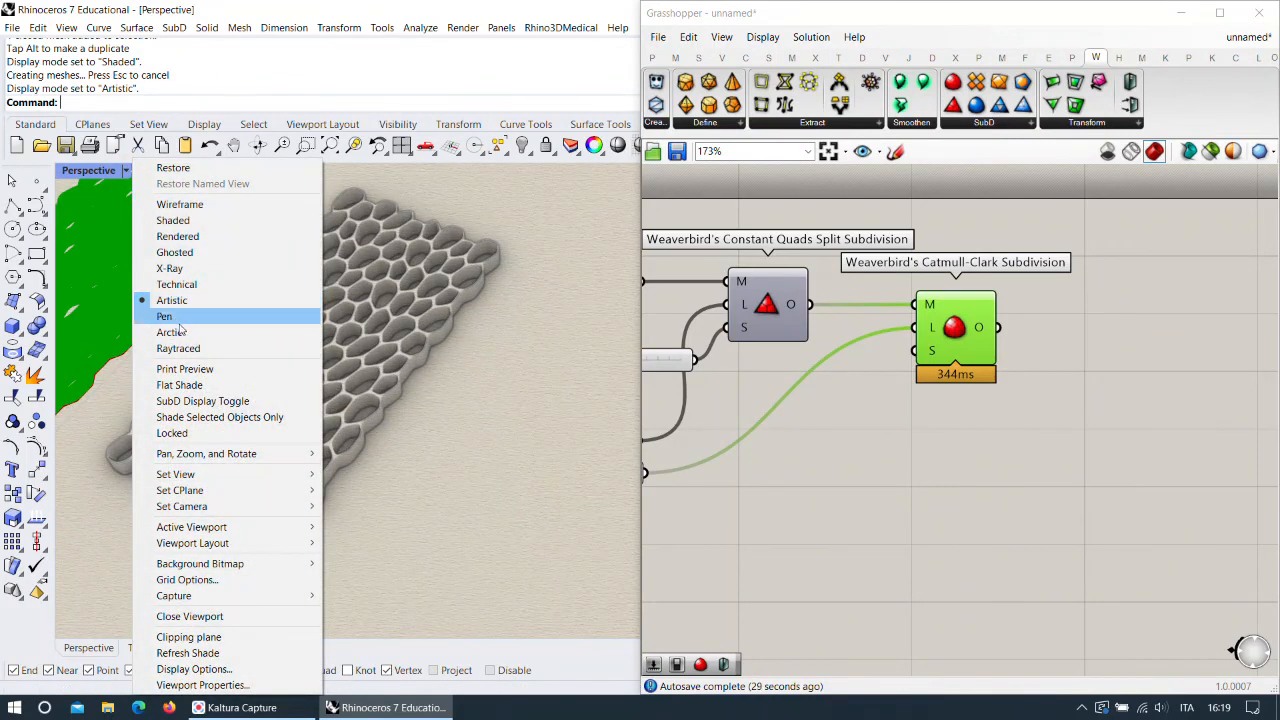
{"action": "left_click", "coordinate": [168, 332]}
{"action": "scroll", "coordinate": [350, 366], "scroll_direction": "up", "scroll_amount": 5}
{"action": "right_click_drag", "start_coordinate": [351, 367], "coordinate": [372, 344]}
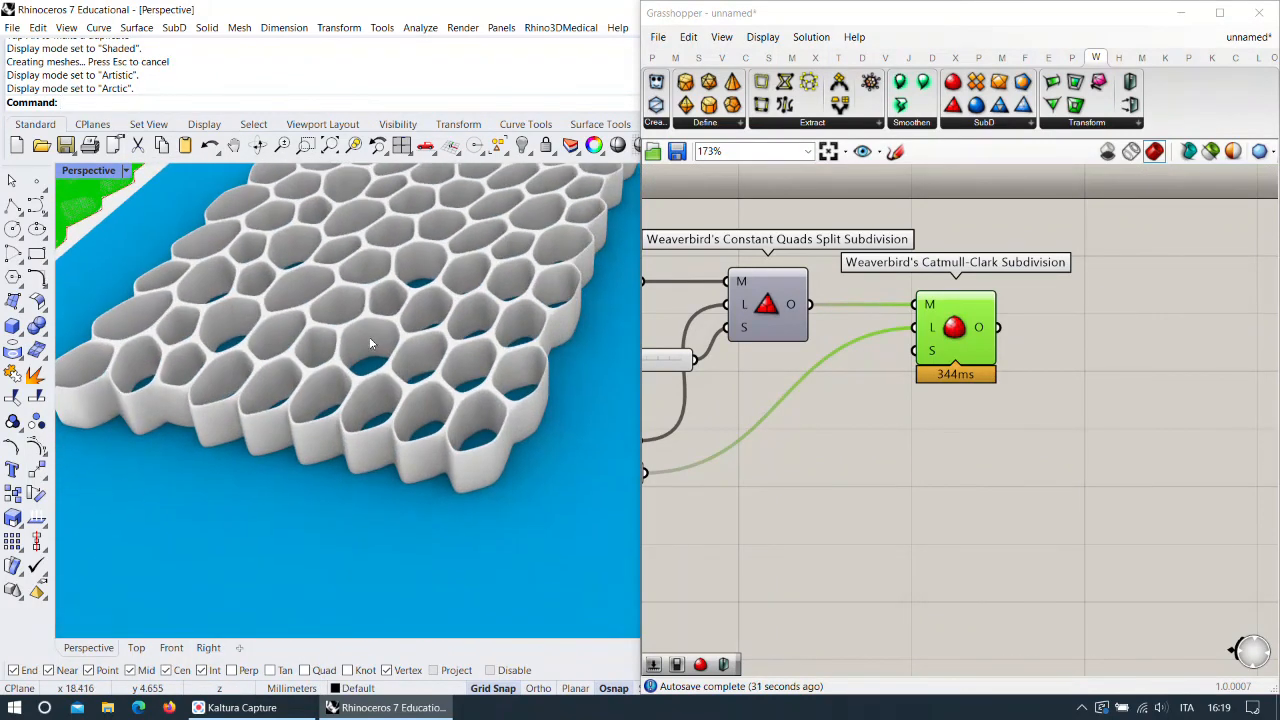
Examine the baked lattice from several angles, checking its smoothed struts, cell openings and outer edges.
{"action": "scroll", "coordinate": [512, 423], "scroll_direction": "up", "scroll_amount": 5}
{"action": "right_click_drag", "start_coordinate": [514, 424], "coordinate": [524, 375]}
{"action": "scroll", "coordinate": [490, 378], "scroll_direction": "down", "scroll_amount": 6}
{"action": "scroll", "coordinate": [490, 368], "scroll_direction": "up", "scroll_amount": 3}
{"action": "scroll", "coordinate": [457, 325], "scroll_direction": "up", "scroll_amount": 4}
{"action": "scroll", "coordinate": [454, 341], "scroll_direction": "down", "scroll_amount": 5}
{"action": "scroll", "coordinate": [518, 365], "scroll_direction": "up", "scroll_amount": 5}
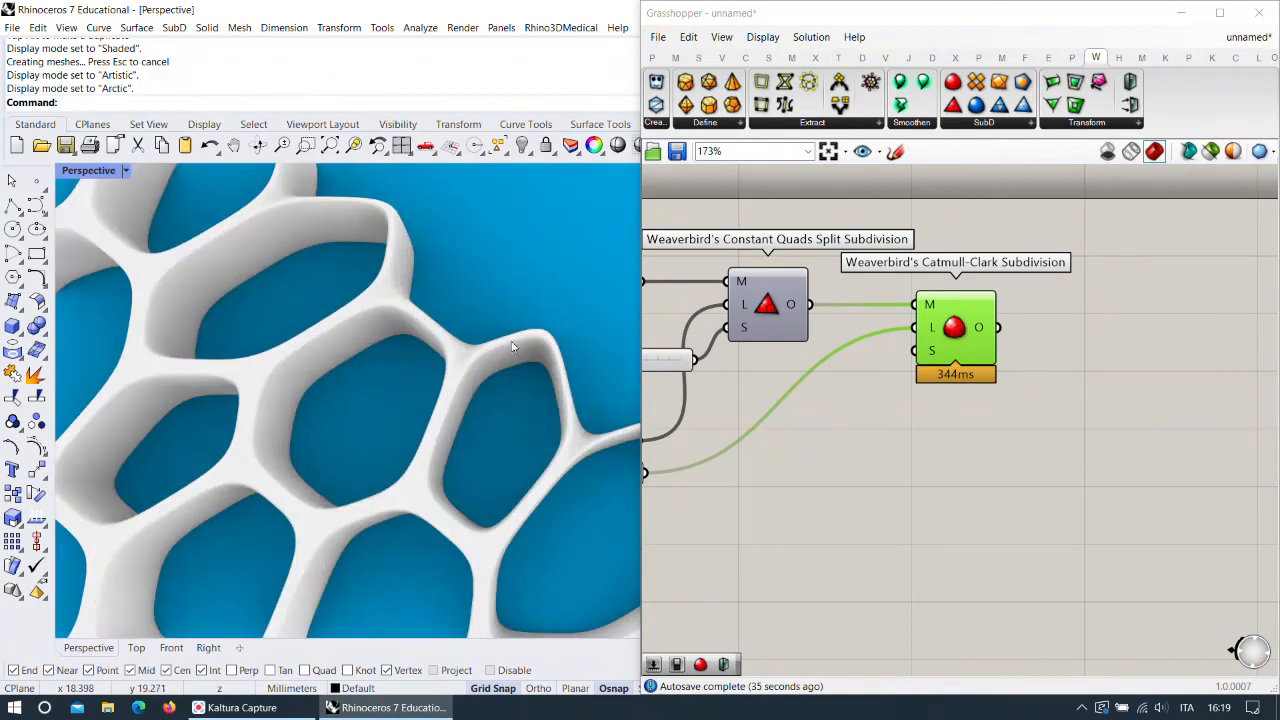
{"action": "scroll", "coordinate": [446, 389], "scroll_direction": "down", "scroll_amount": 8}
{"action": "right_click_drag", "start_coordinate": [371, 482], "coordinate": [380, 384]}
{"action": "scroll", "coordinate": [370, 422], "scroll_direction": "down", "scroll_amount": 2}
{"action": "scroll", "coordinate": [334, 425], "scroll_direction": "down", "scroll_amount": 5}
{"action": "right_click_drag", "start_coordinate": [330, 430], "coordinate": [366, 454]}
{"action": "scroll", "coordinate": [428, 472], "scroll_direction": "up", "scroll_amount": 8}
{"action": "scroll", "coordinate": [428, 472], "scroll_direction": "down", "scroll_amount": 8}
{"action": "scroll", "coordinate": [366, 454], "scroll_direction": "up", "scroll_amount": 5}
{"action": "scroll", "coordinate": [412, 402], "scroll_direction": "down", "scroll_amount": 6}
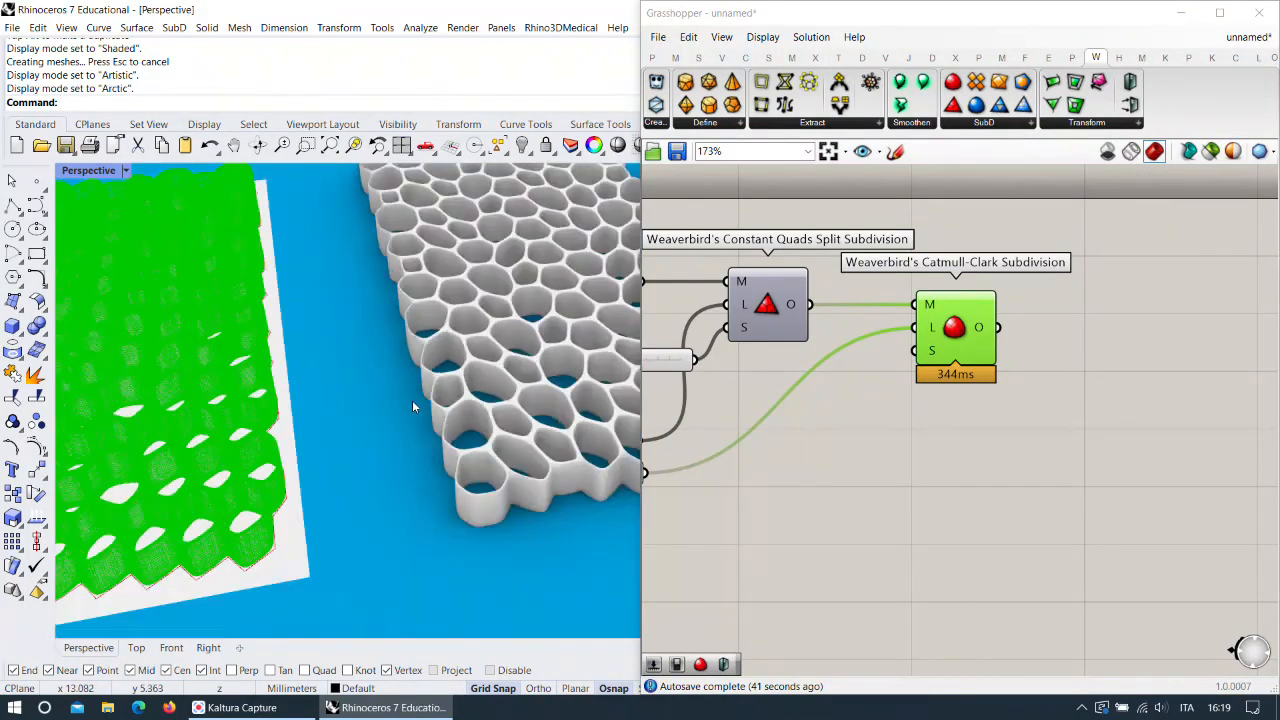
{"action": "right_click_drag", "start_coordinate": [412, 402], "coordinate": [328, 420]}
{"action": "scroll", "coordinate": [328, 420], "scroll_direction": "up", "scroll_amount": 5}
{"action": "scroll", "coordinate": [390, 410], "scroll_direction": "down", "scroll_amount": 4}
{"action": "scroll", "coordinate": [417, 411], "scroll_direction": "up", "scroll_amount": 7}
{"action": "scroll", "coordinate": [410, 407], "scroll_direction": "down", "scroll_amount": 9}
{"action": "right_click_drag", "start_coordinate": [408, 405], "coordinate": [462, 385]}
{"action": "scroll", "coordinate": [434, 378], "scroll_direction": "down", "scroll_amount": 4}
{"action": "scroll", "coordinate": [893, 440], "scroll_direction": "down", "scroll_amount": 3}
Deselect the Catmull-Clark component and review both lattices beside the full component chain.
{"action": "left_click", "coordinate": [896, 446]}
{"action": "right_click_drag", "start_coordinate": [487, 427], "coordinate": [540, 580]}
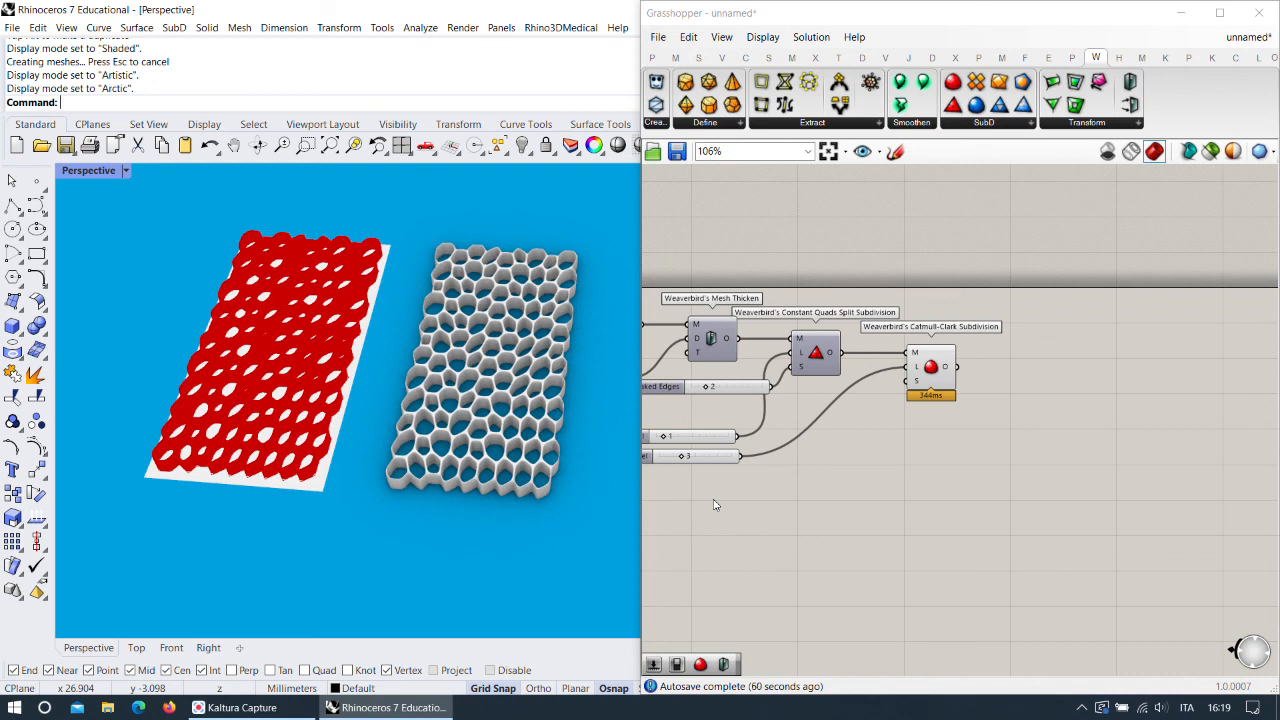
{"action": "right_click_drag", "start_coordinate": [903, 510], "coordinate": [1231, 451]}
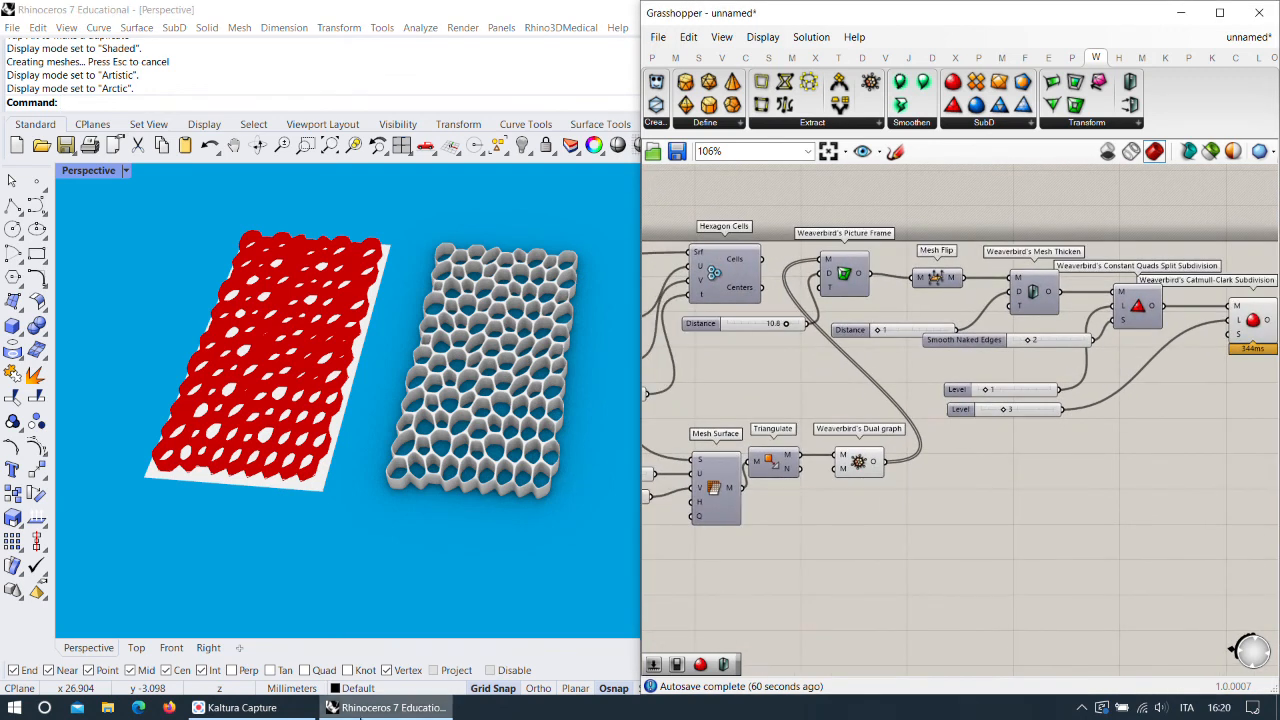